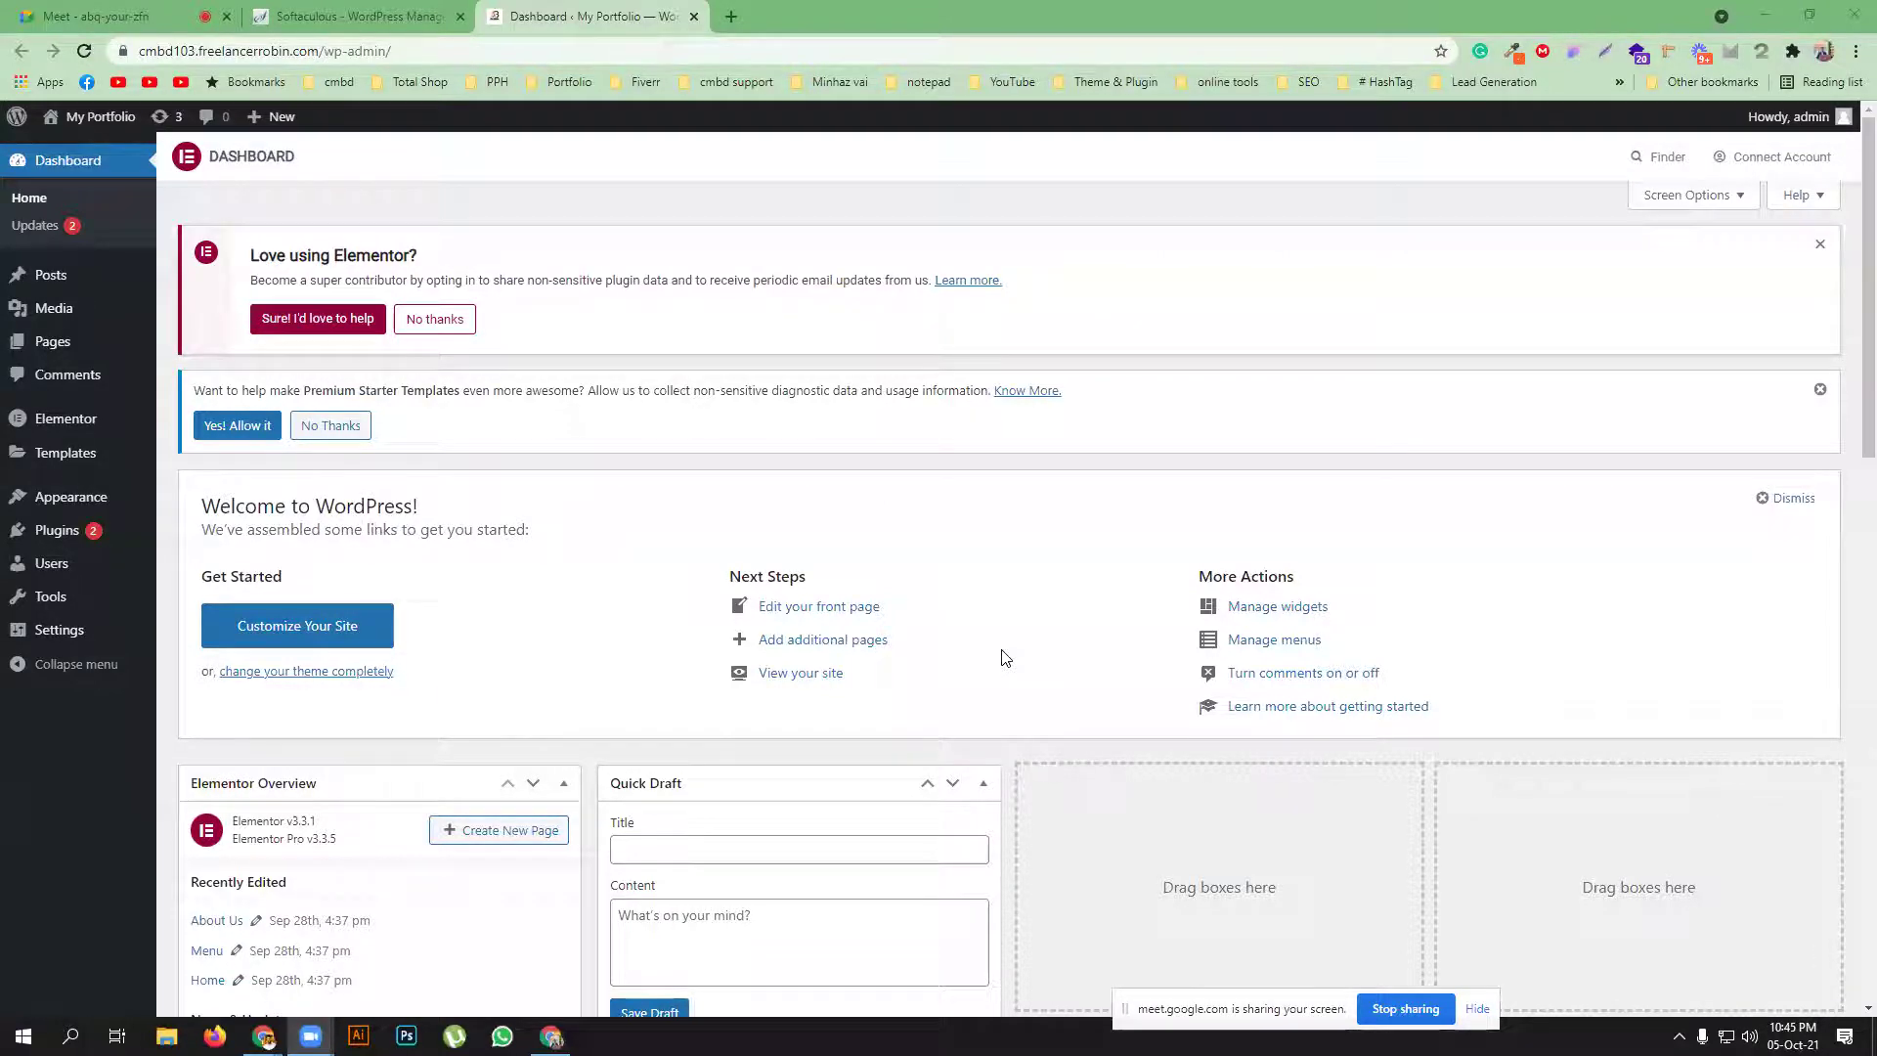
Google 'envato elements' in a new tab and open the Envato Elements site
click(96, 17)
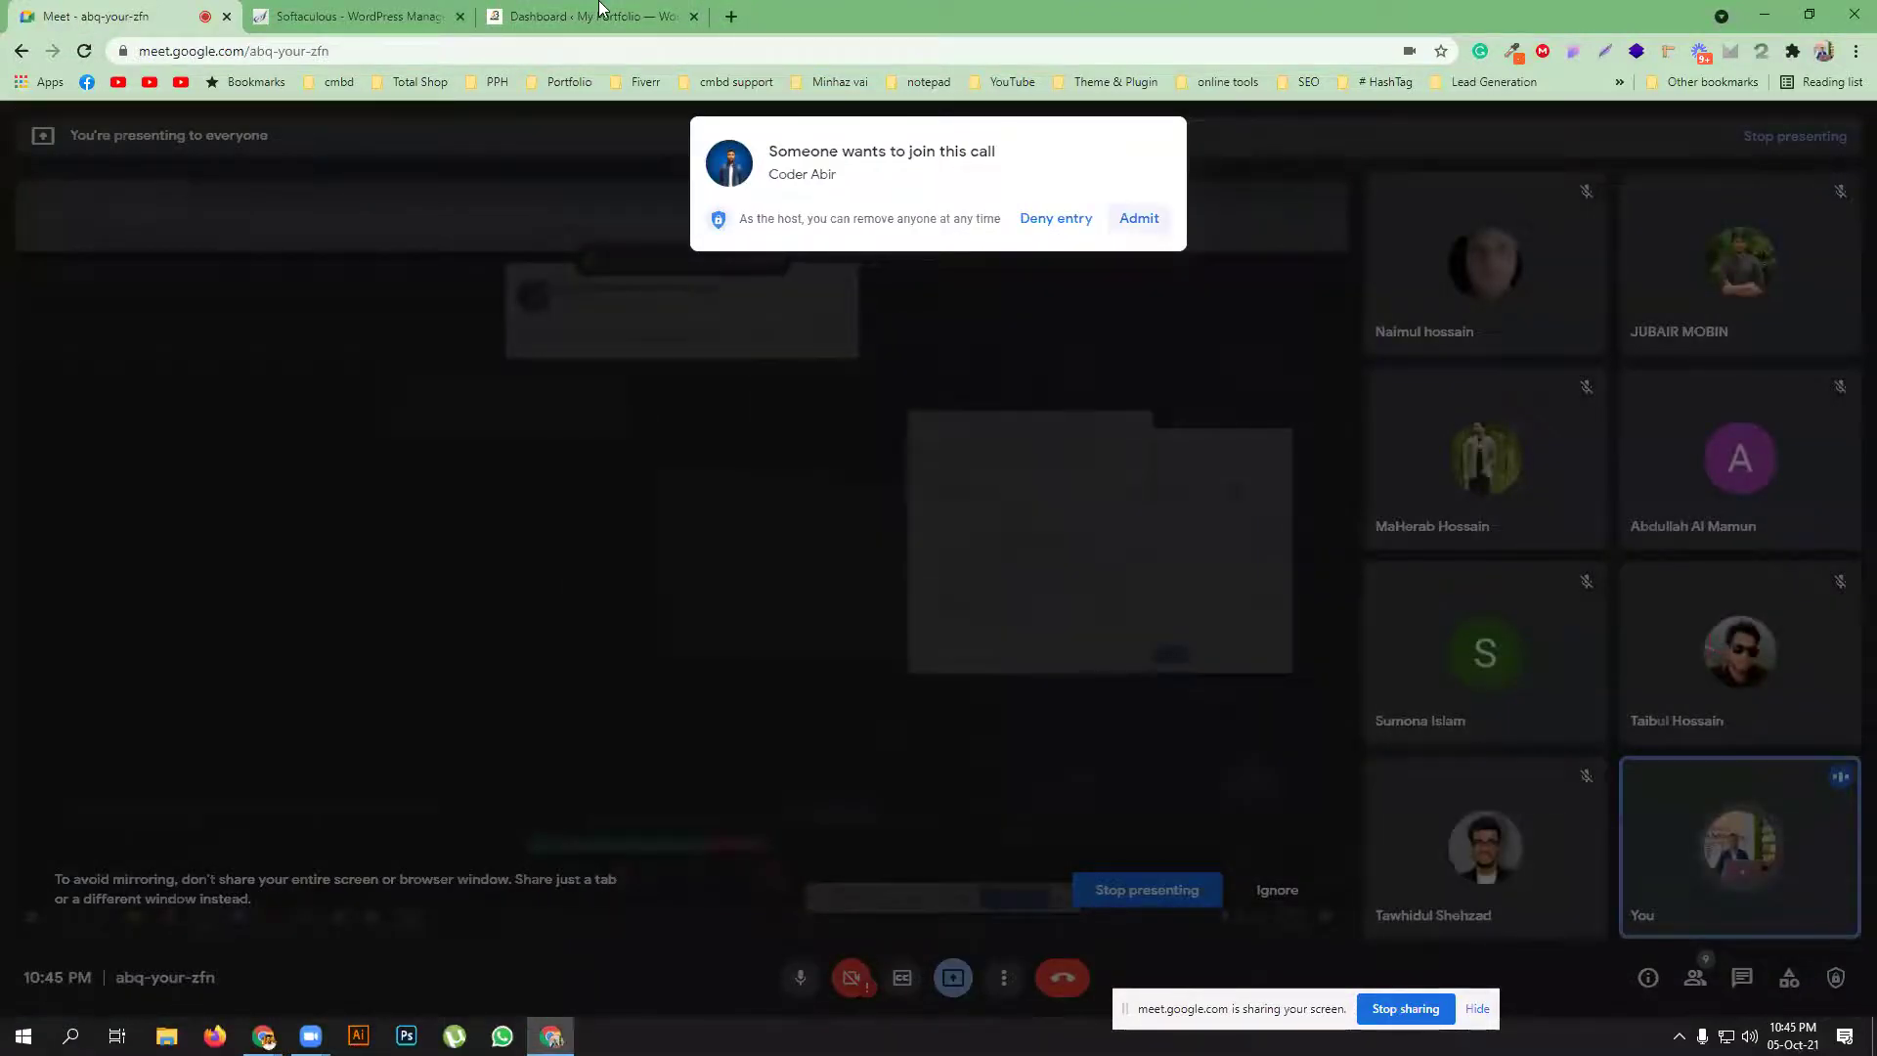
click(732, 17)
text(envat)
key(Return)
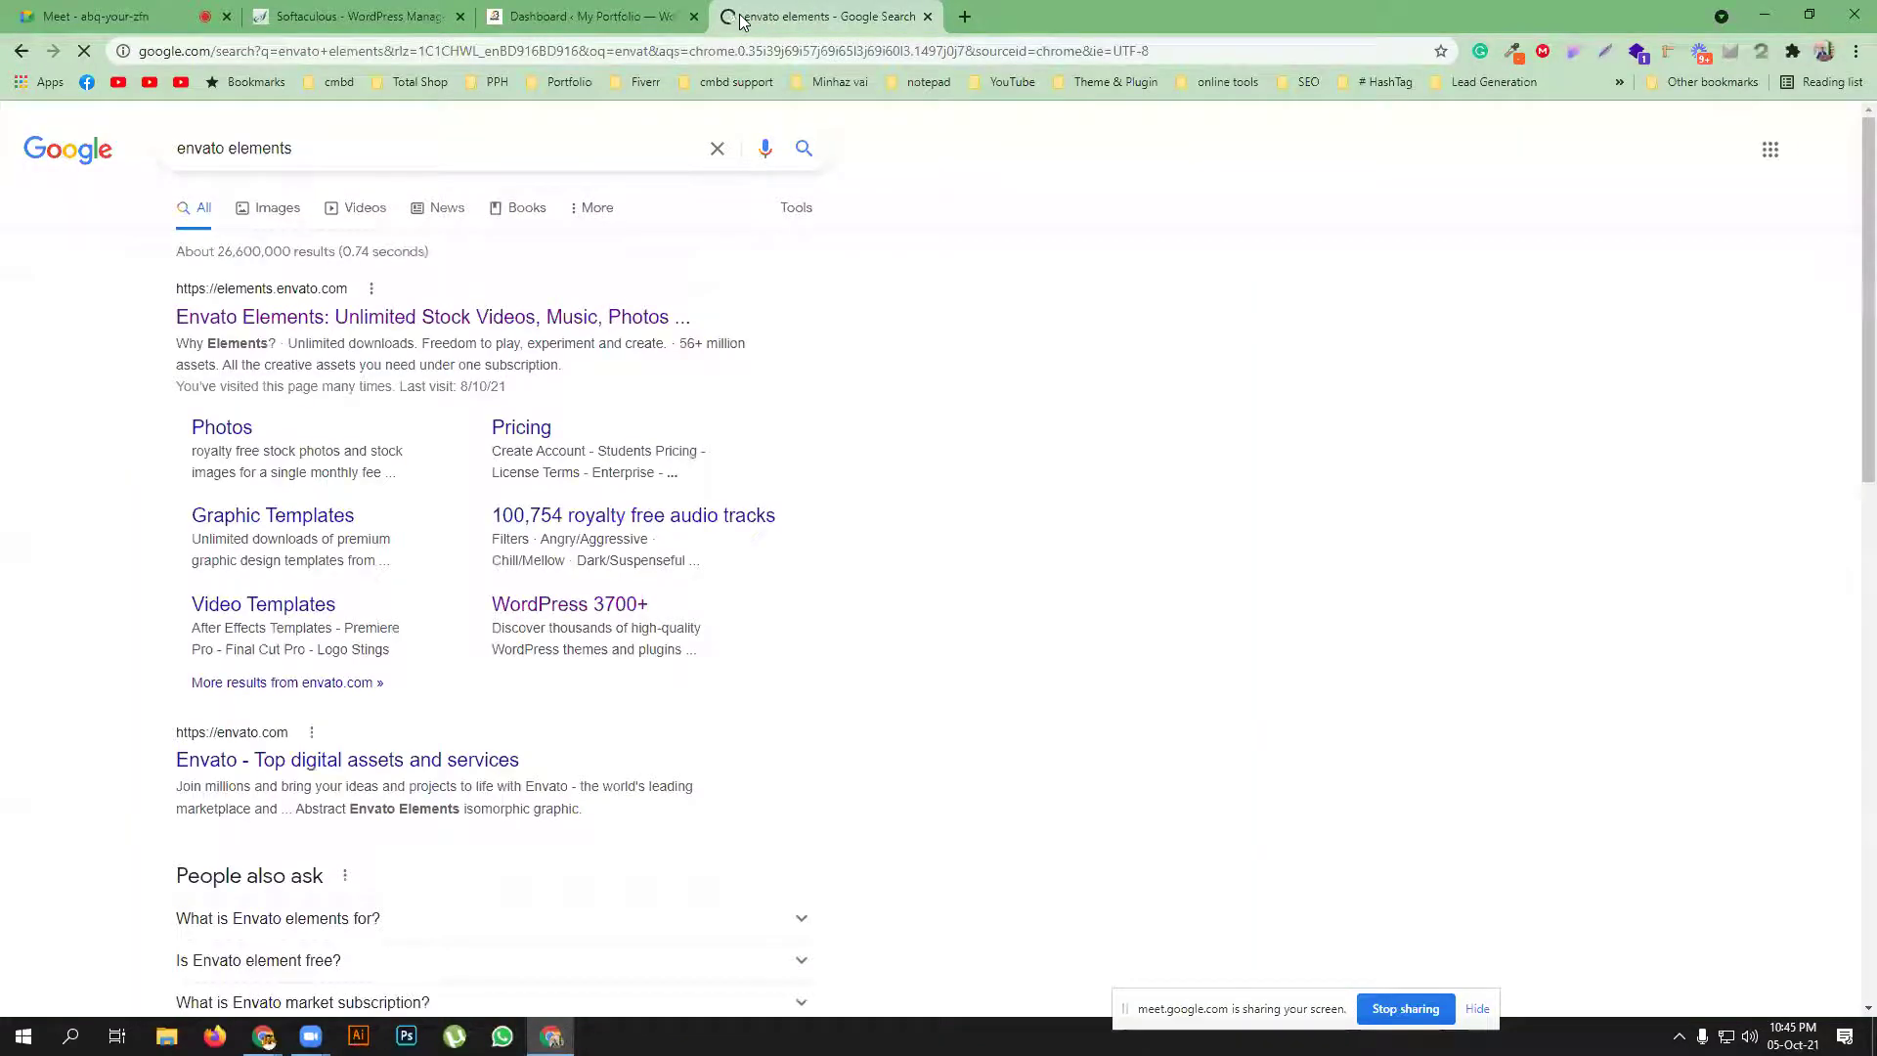
click(303, 316)
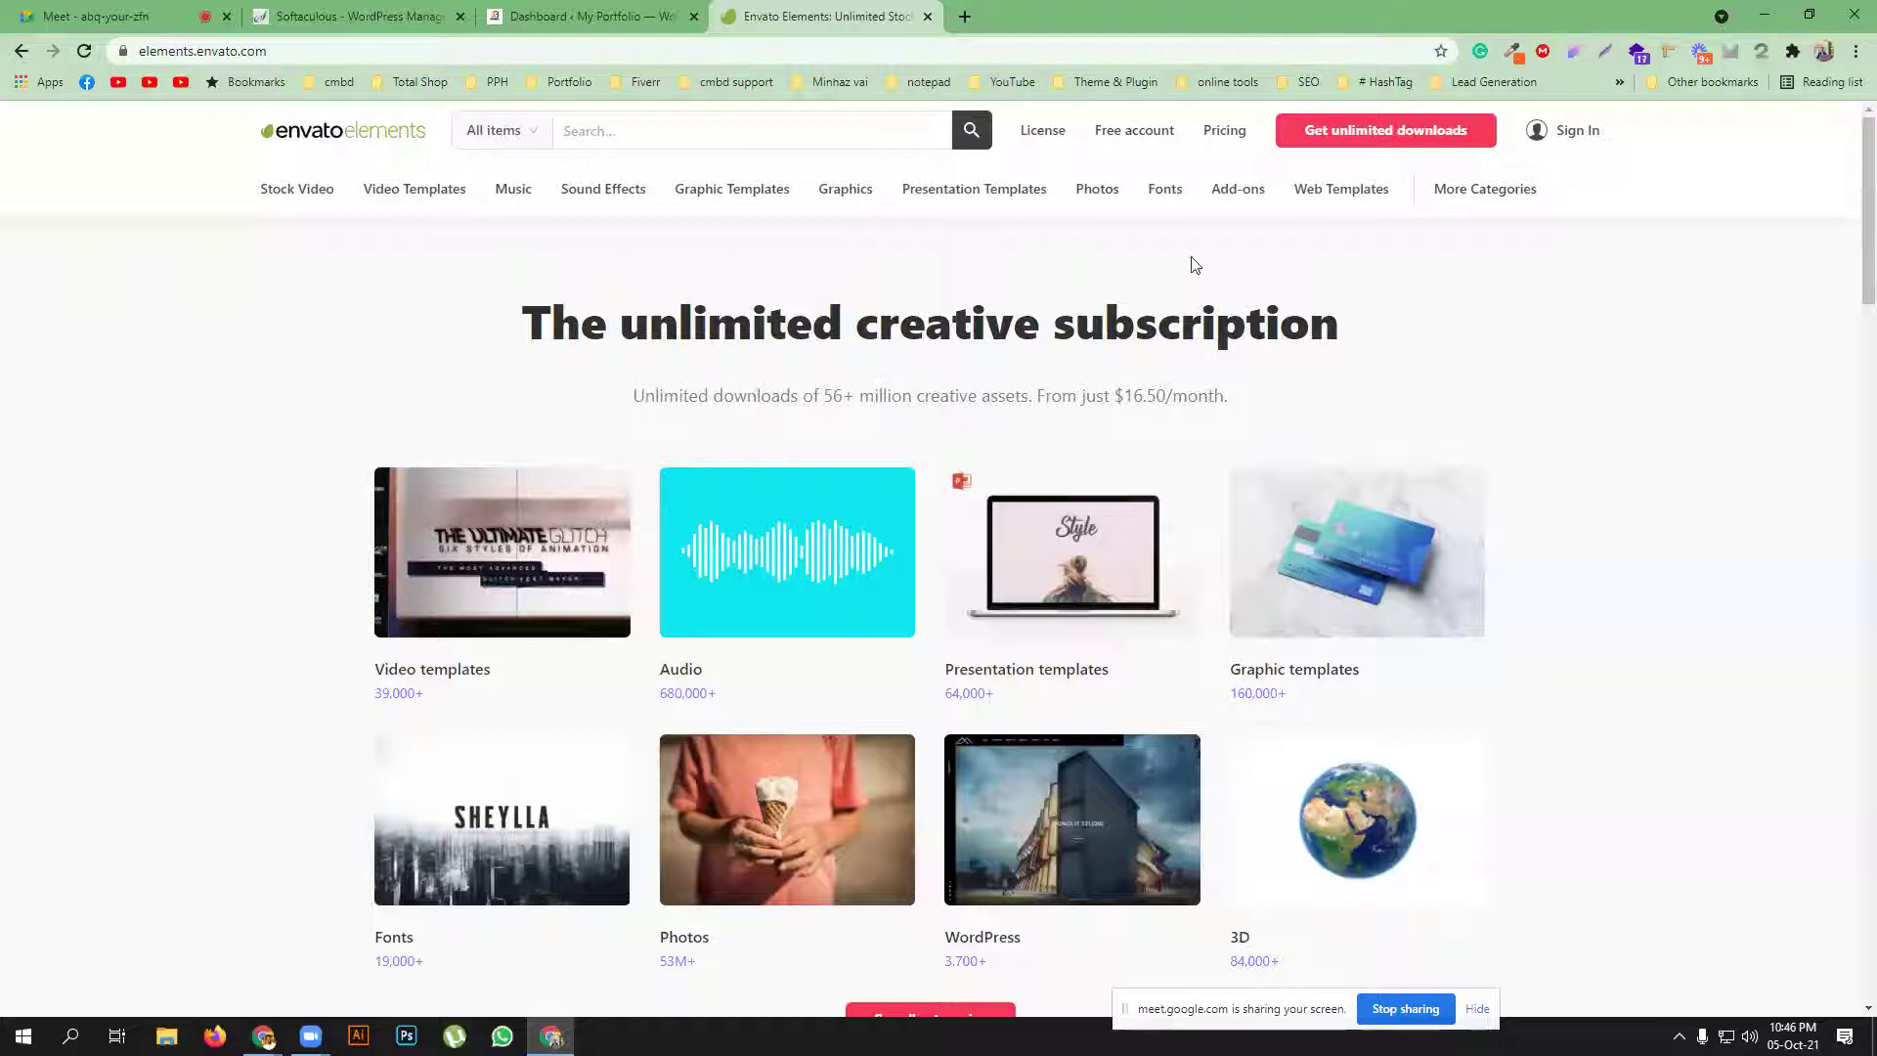
List Envato Elements' WordPress items filtered to Template Kits, showing 1,679 Elementor kits
click(523, 138)
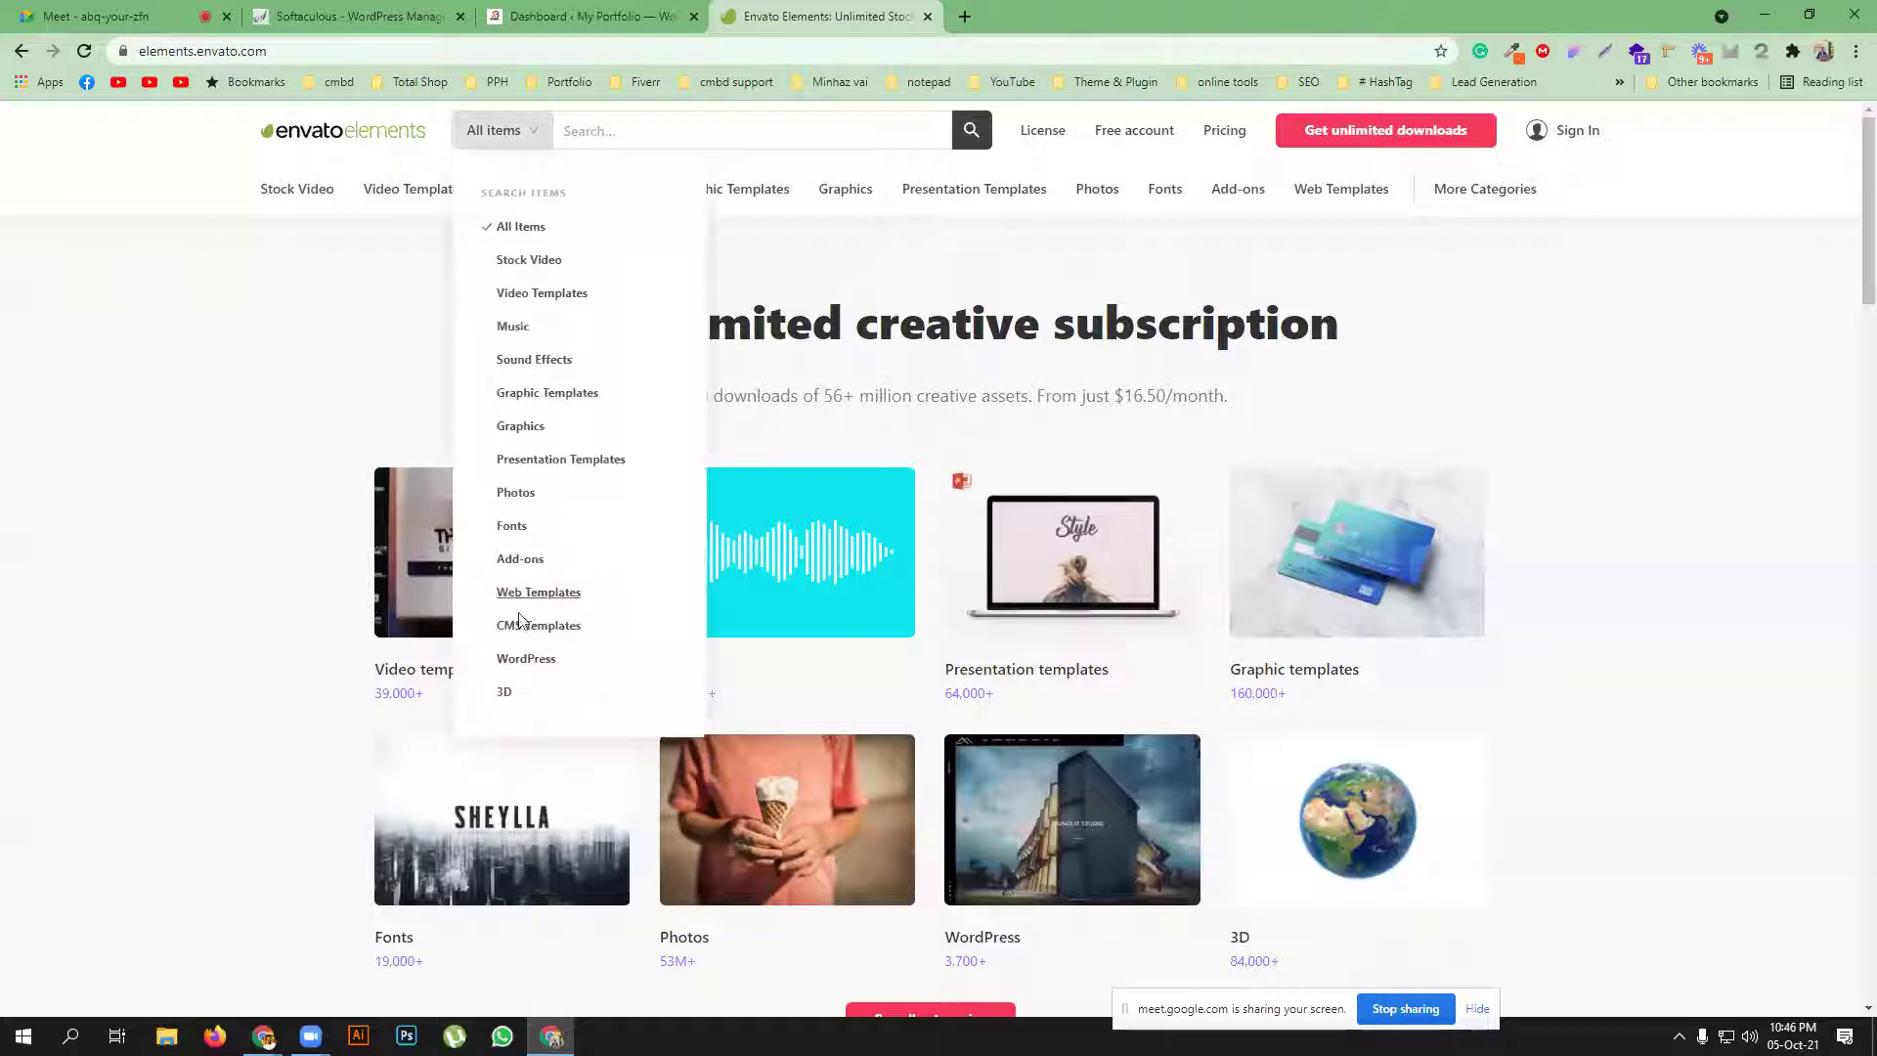
click(516, 658)
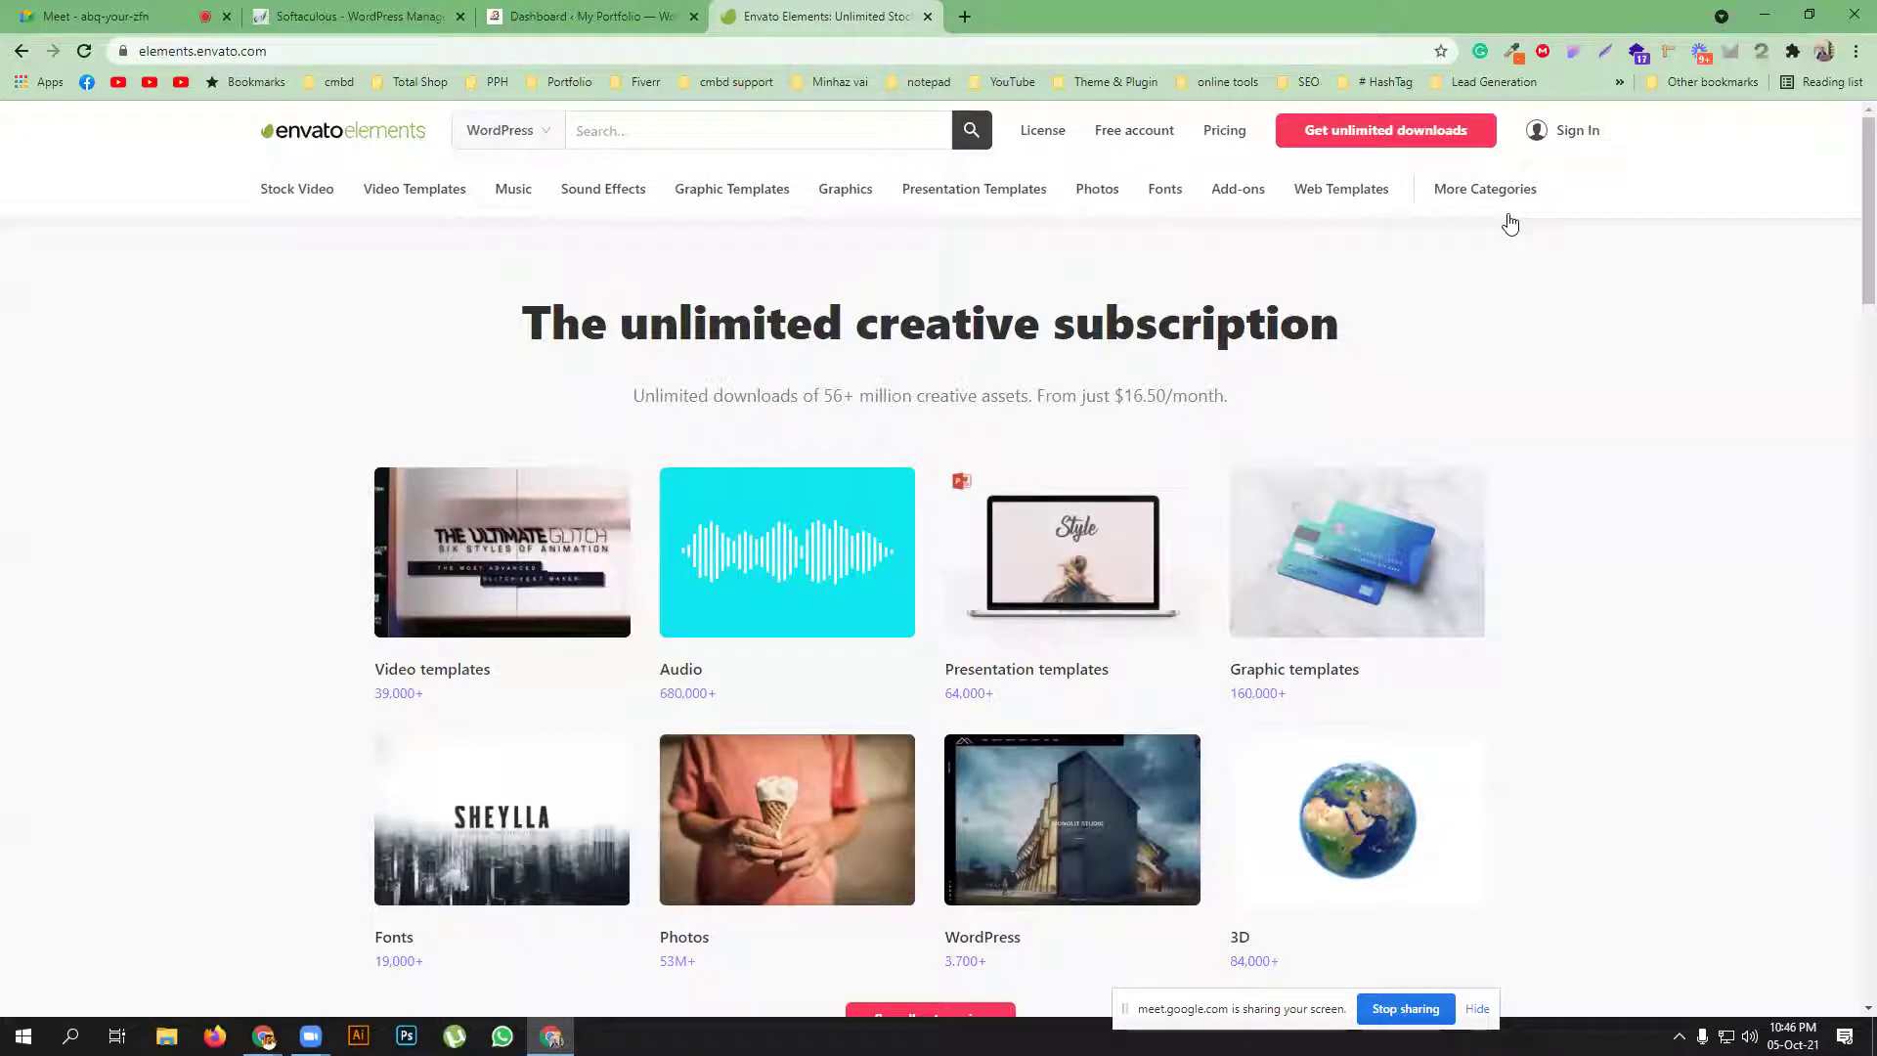
click(972, 131)
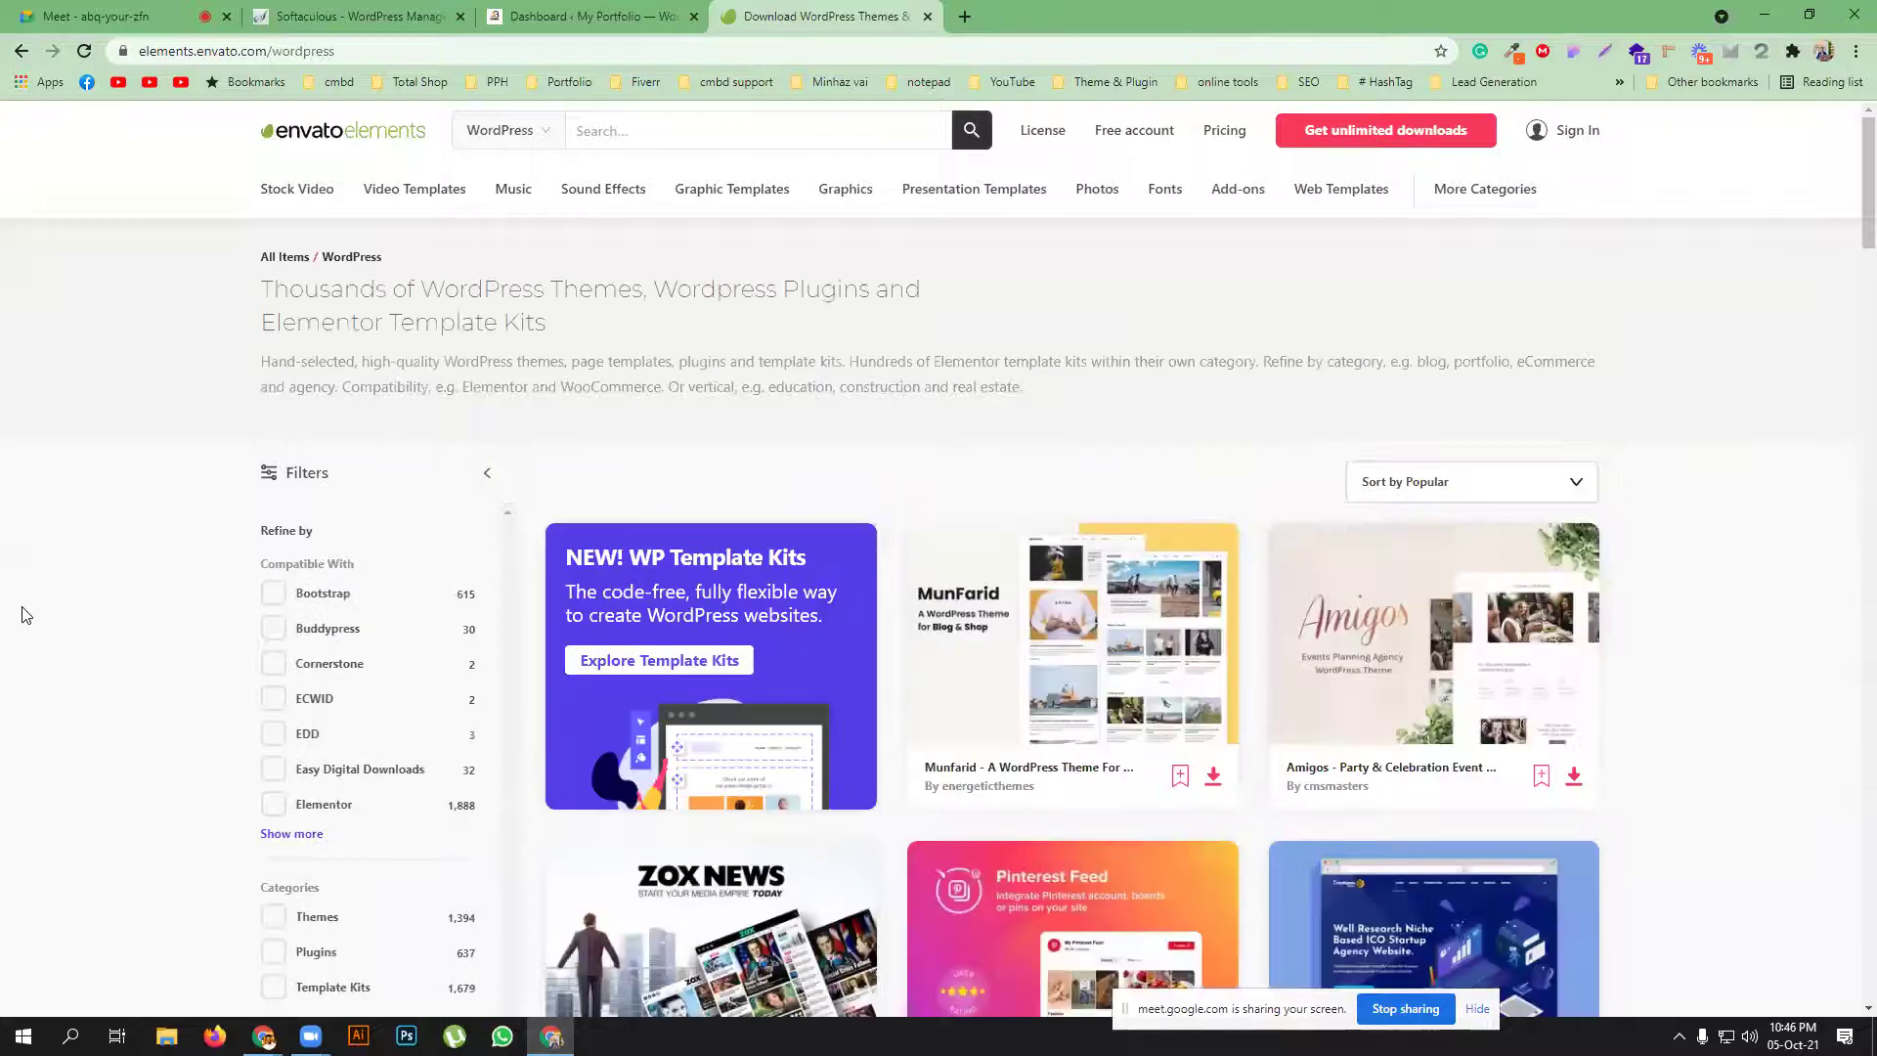
scroll(49, 665, down, 2)
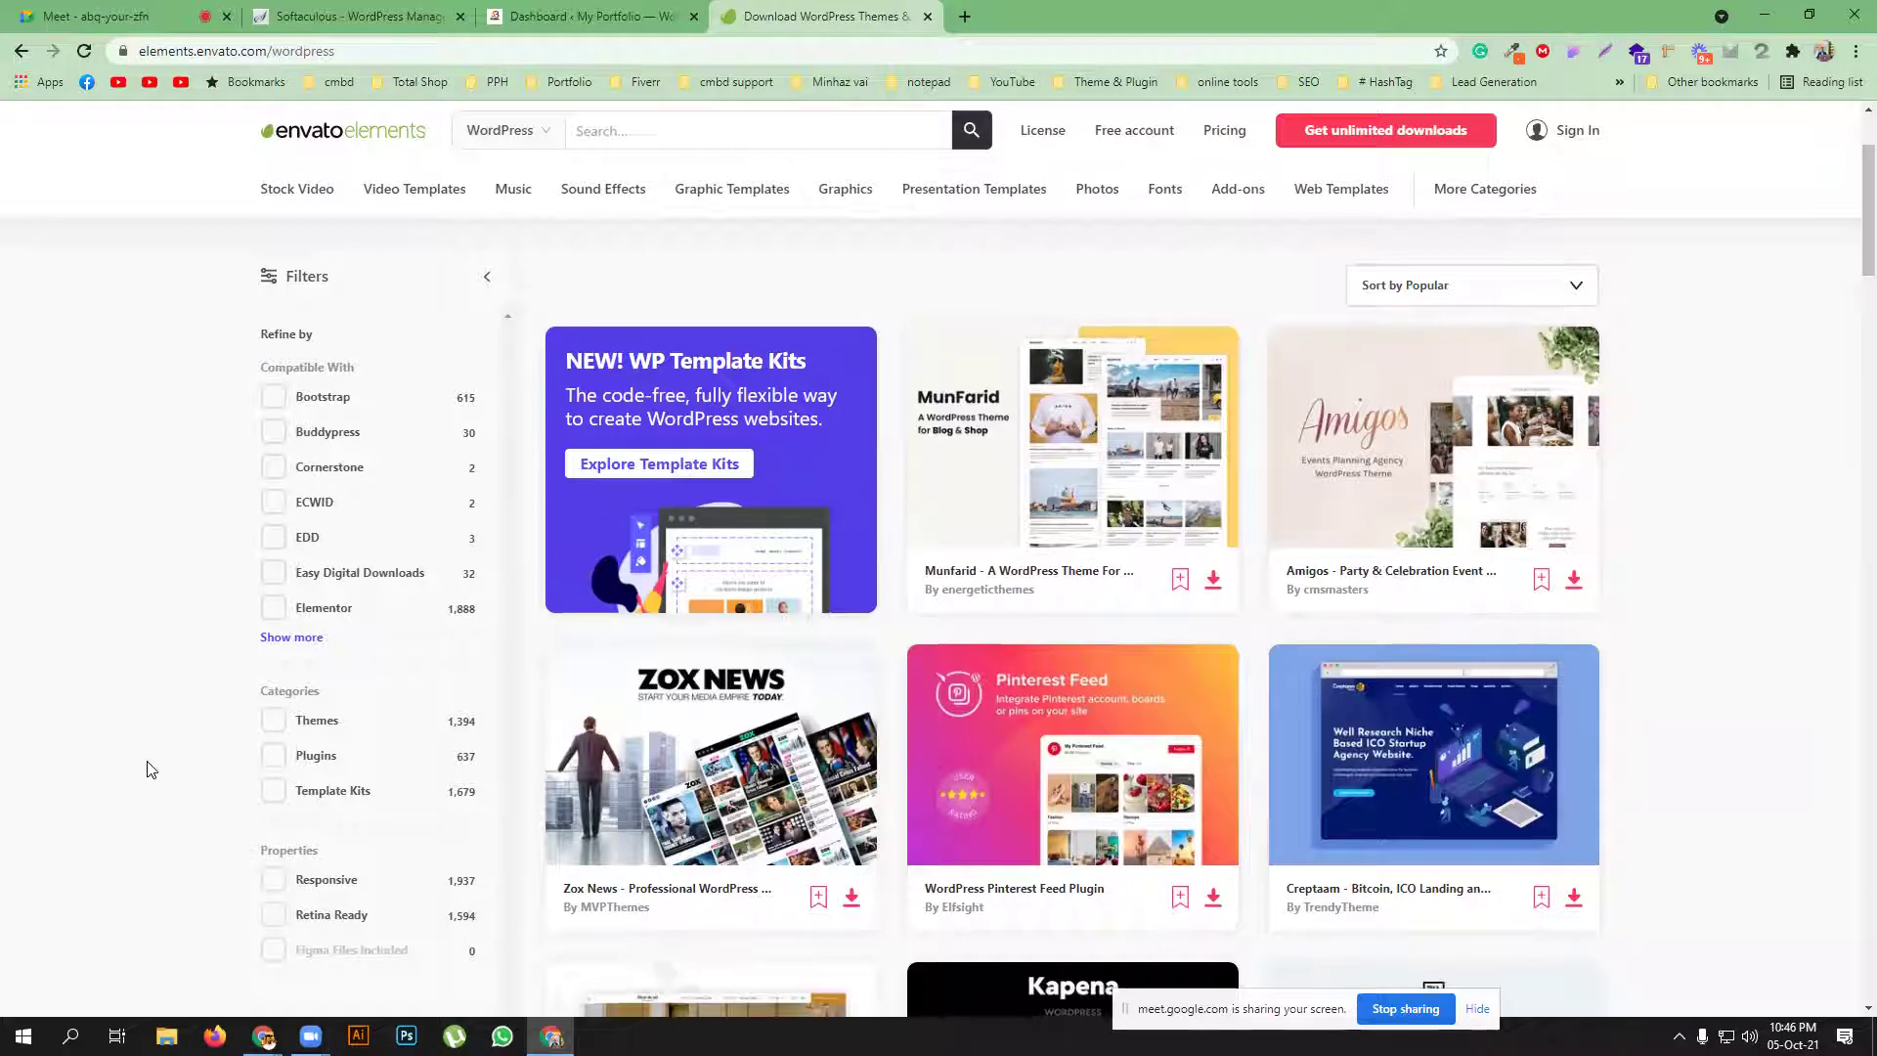
scroll(1247, 818, down, 1)
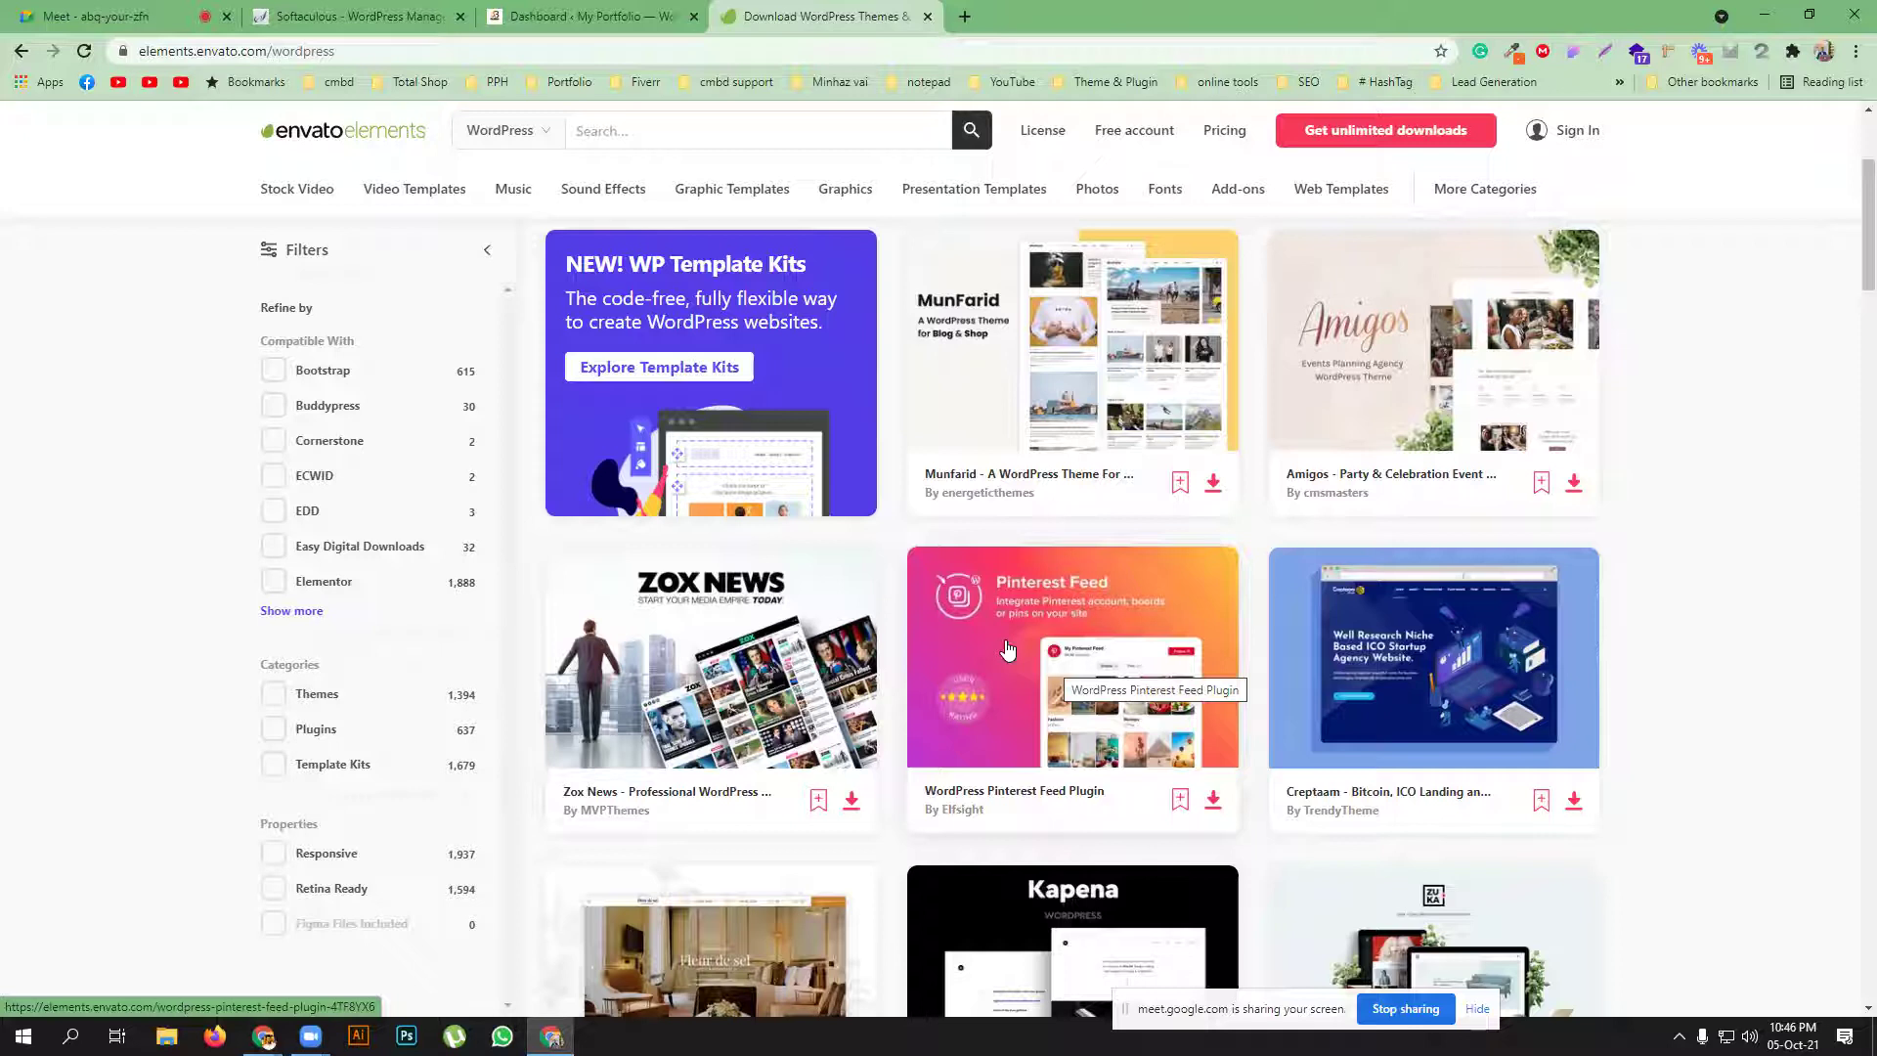
click(331, 772)
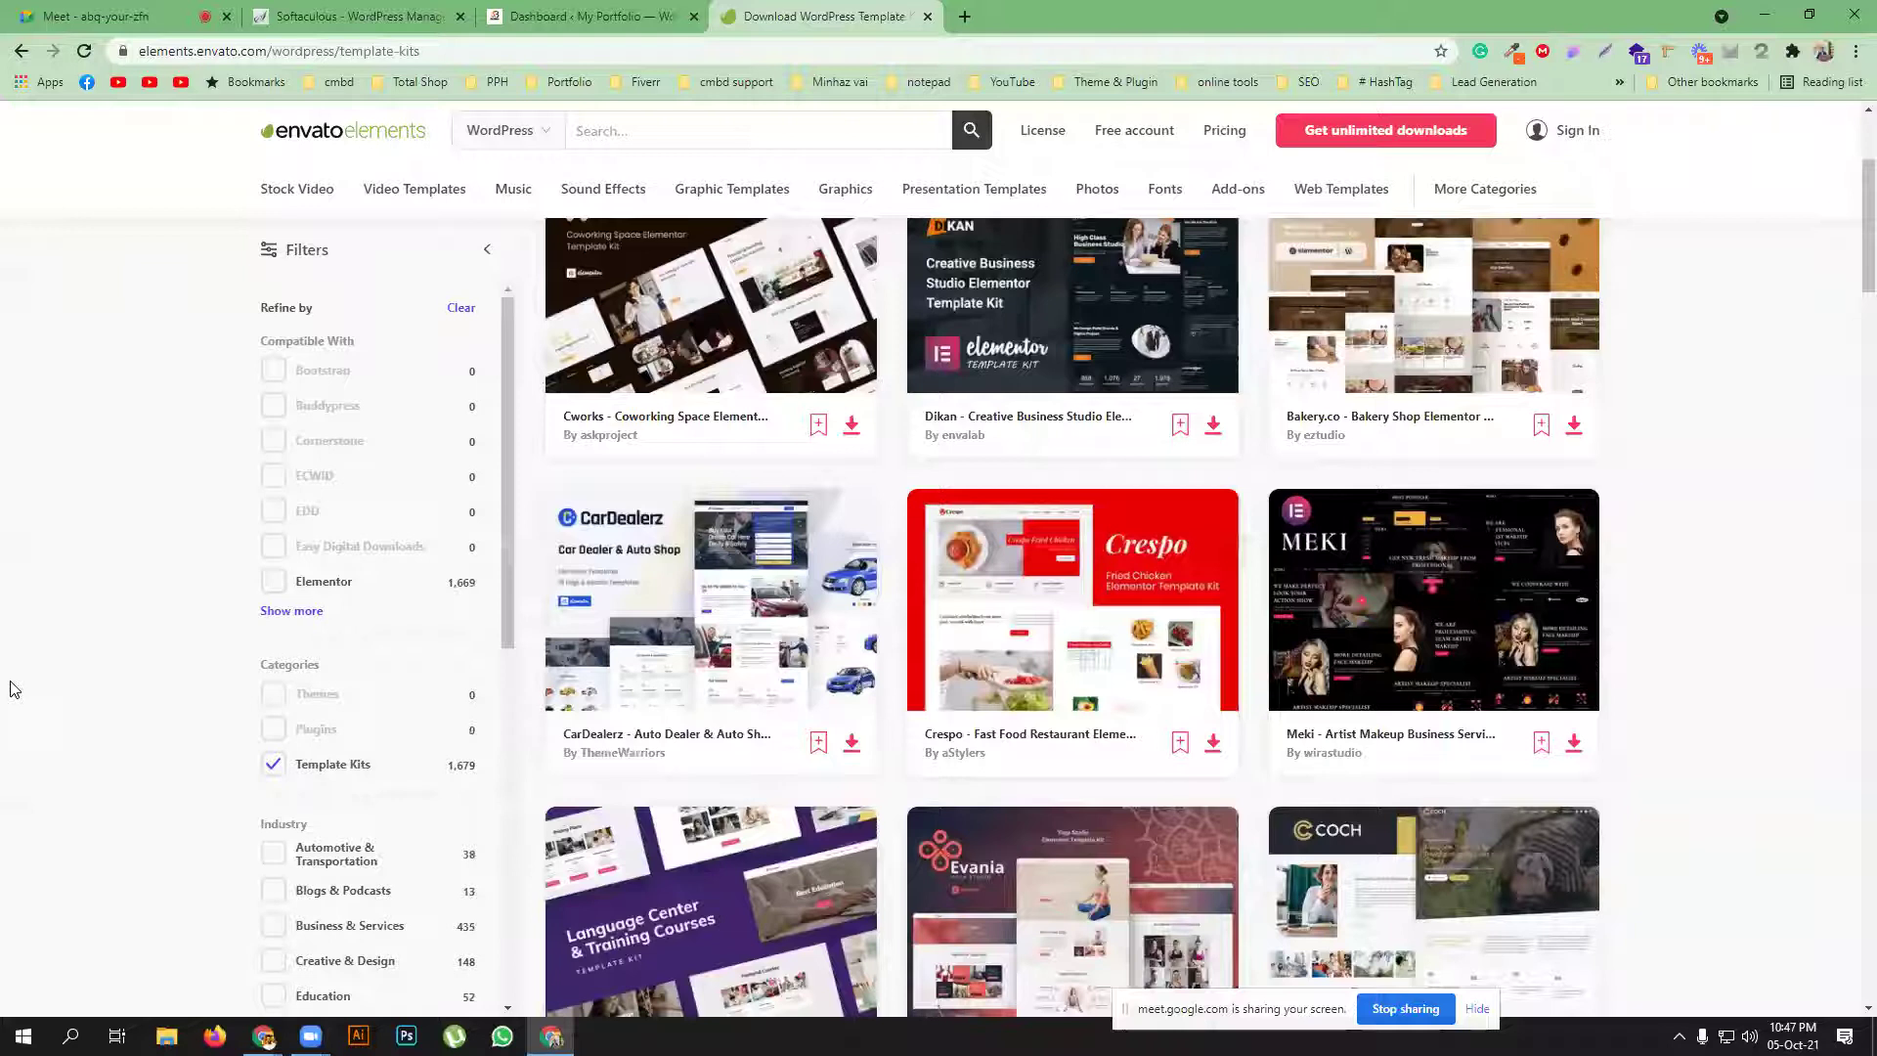
click(96, 17)
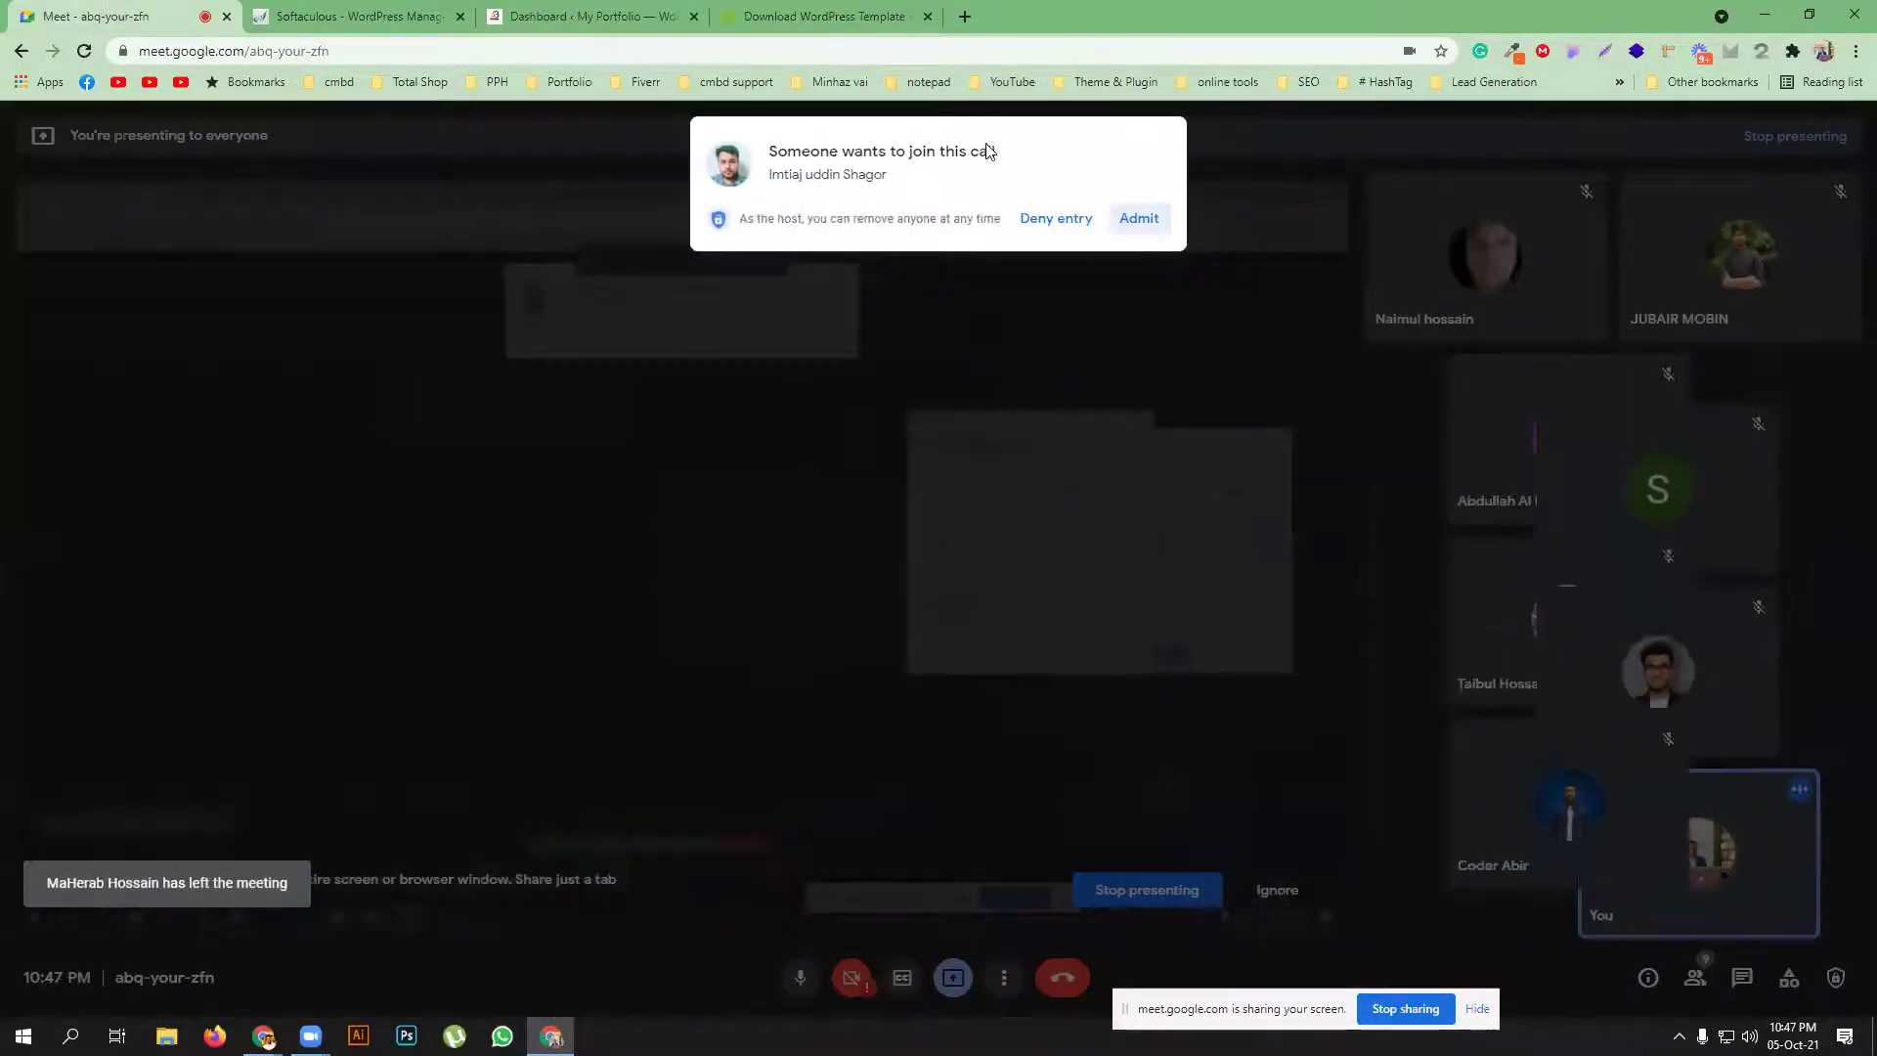
click(819, 16)
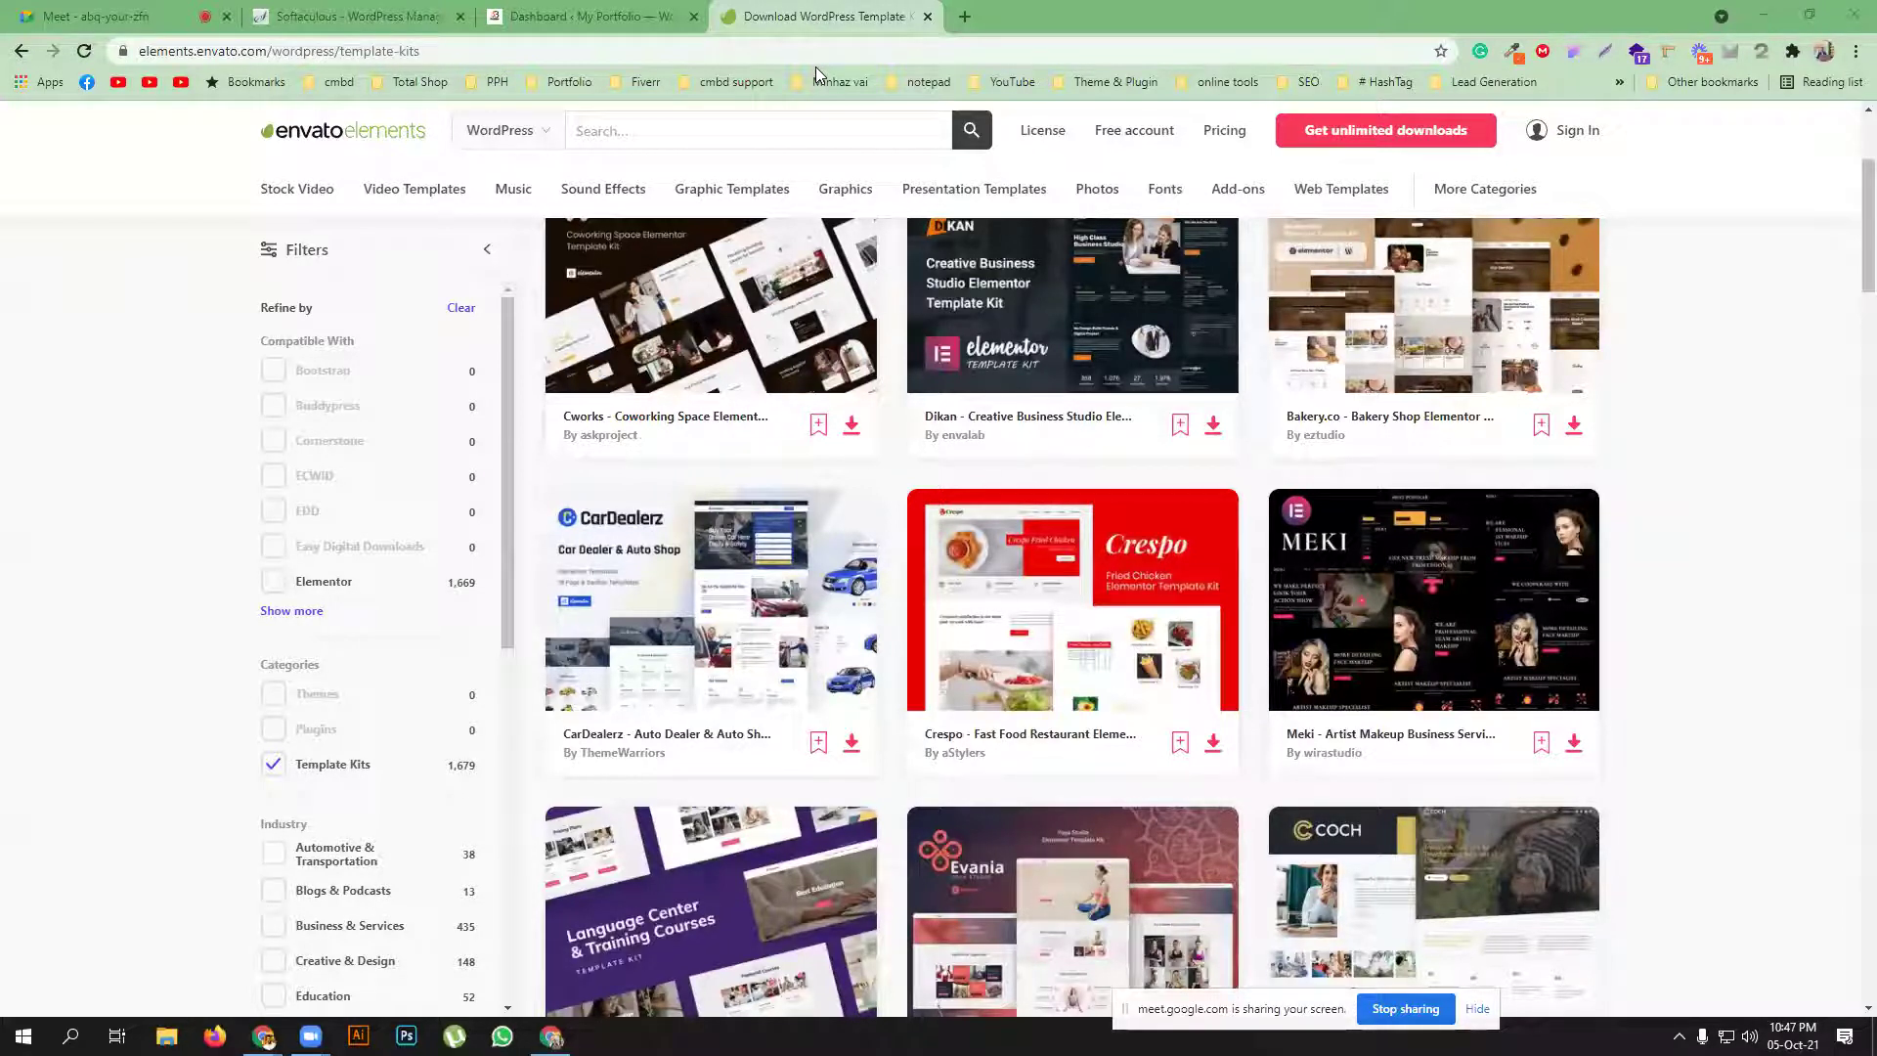
Scroll the kits grid and open the Petca - Pet Care Elementor Template Kit in a background tab
scroll(941, 391, up, 3)
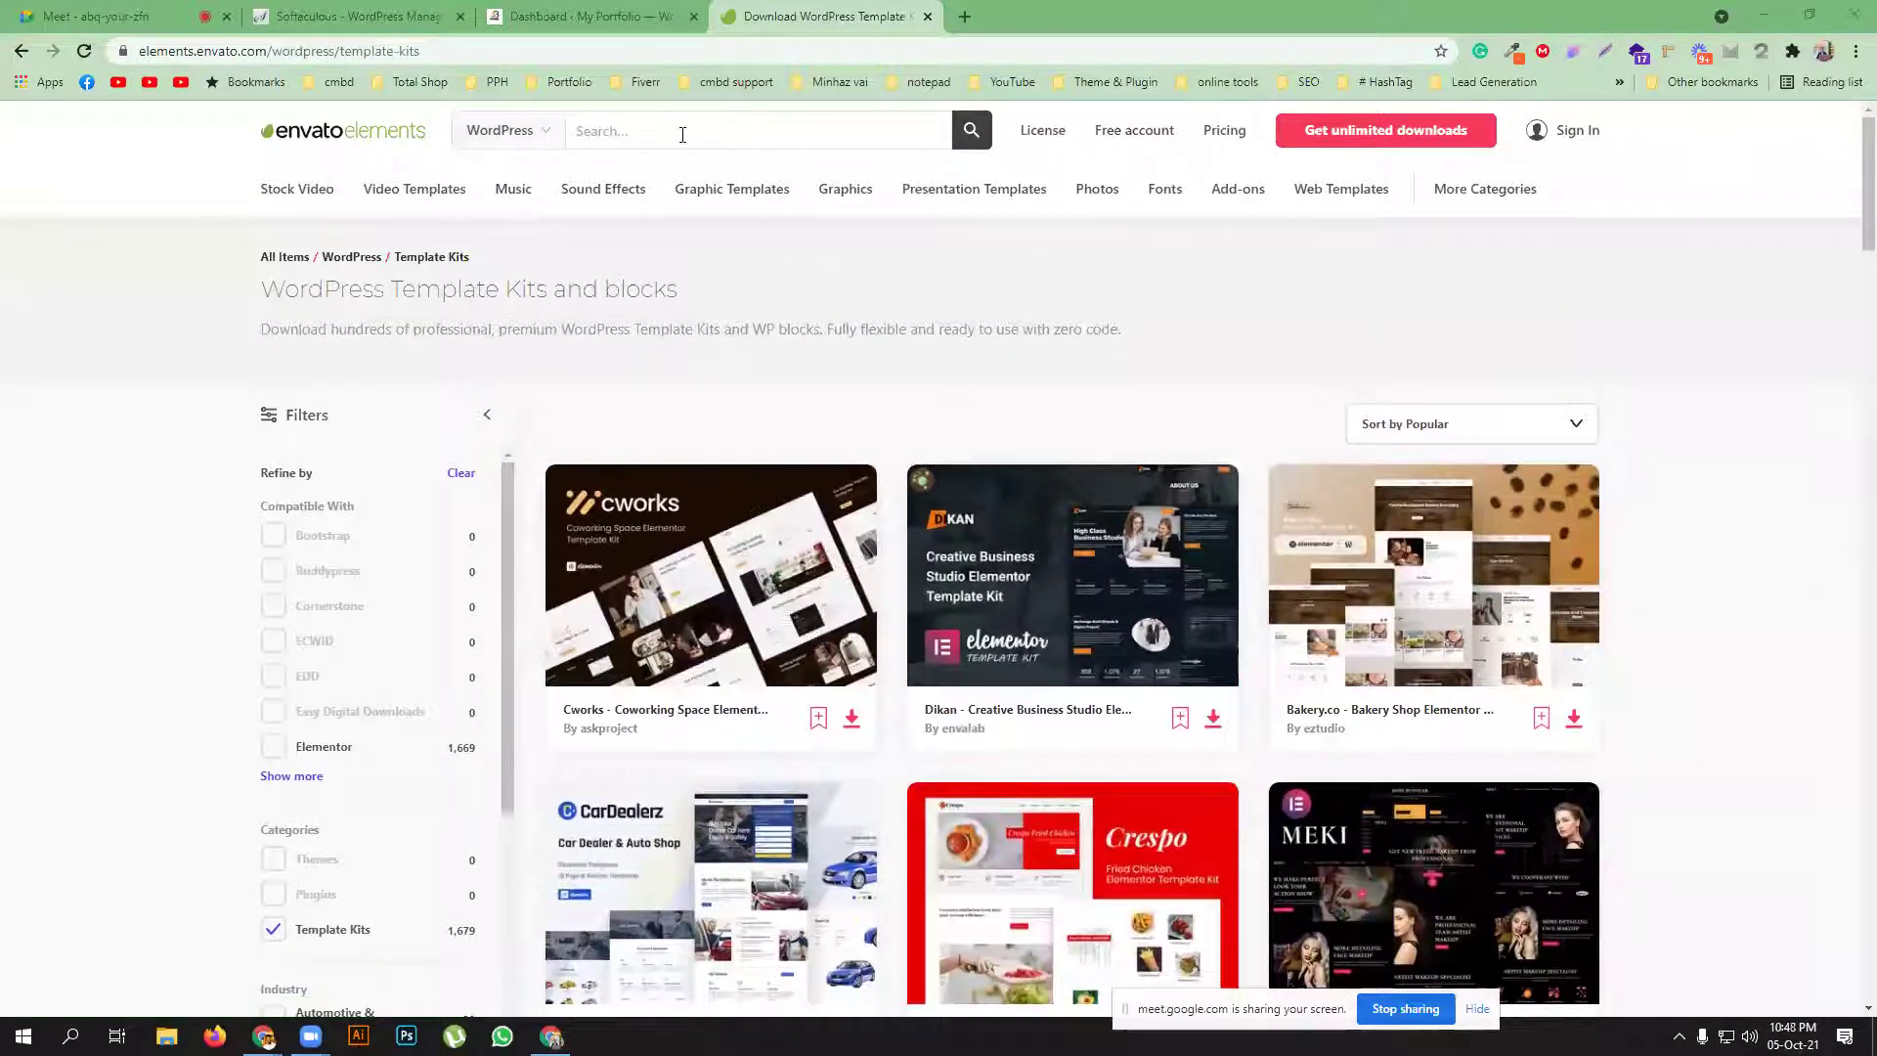
scroll(1146, 452, down, 5)
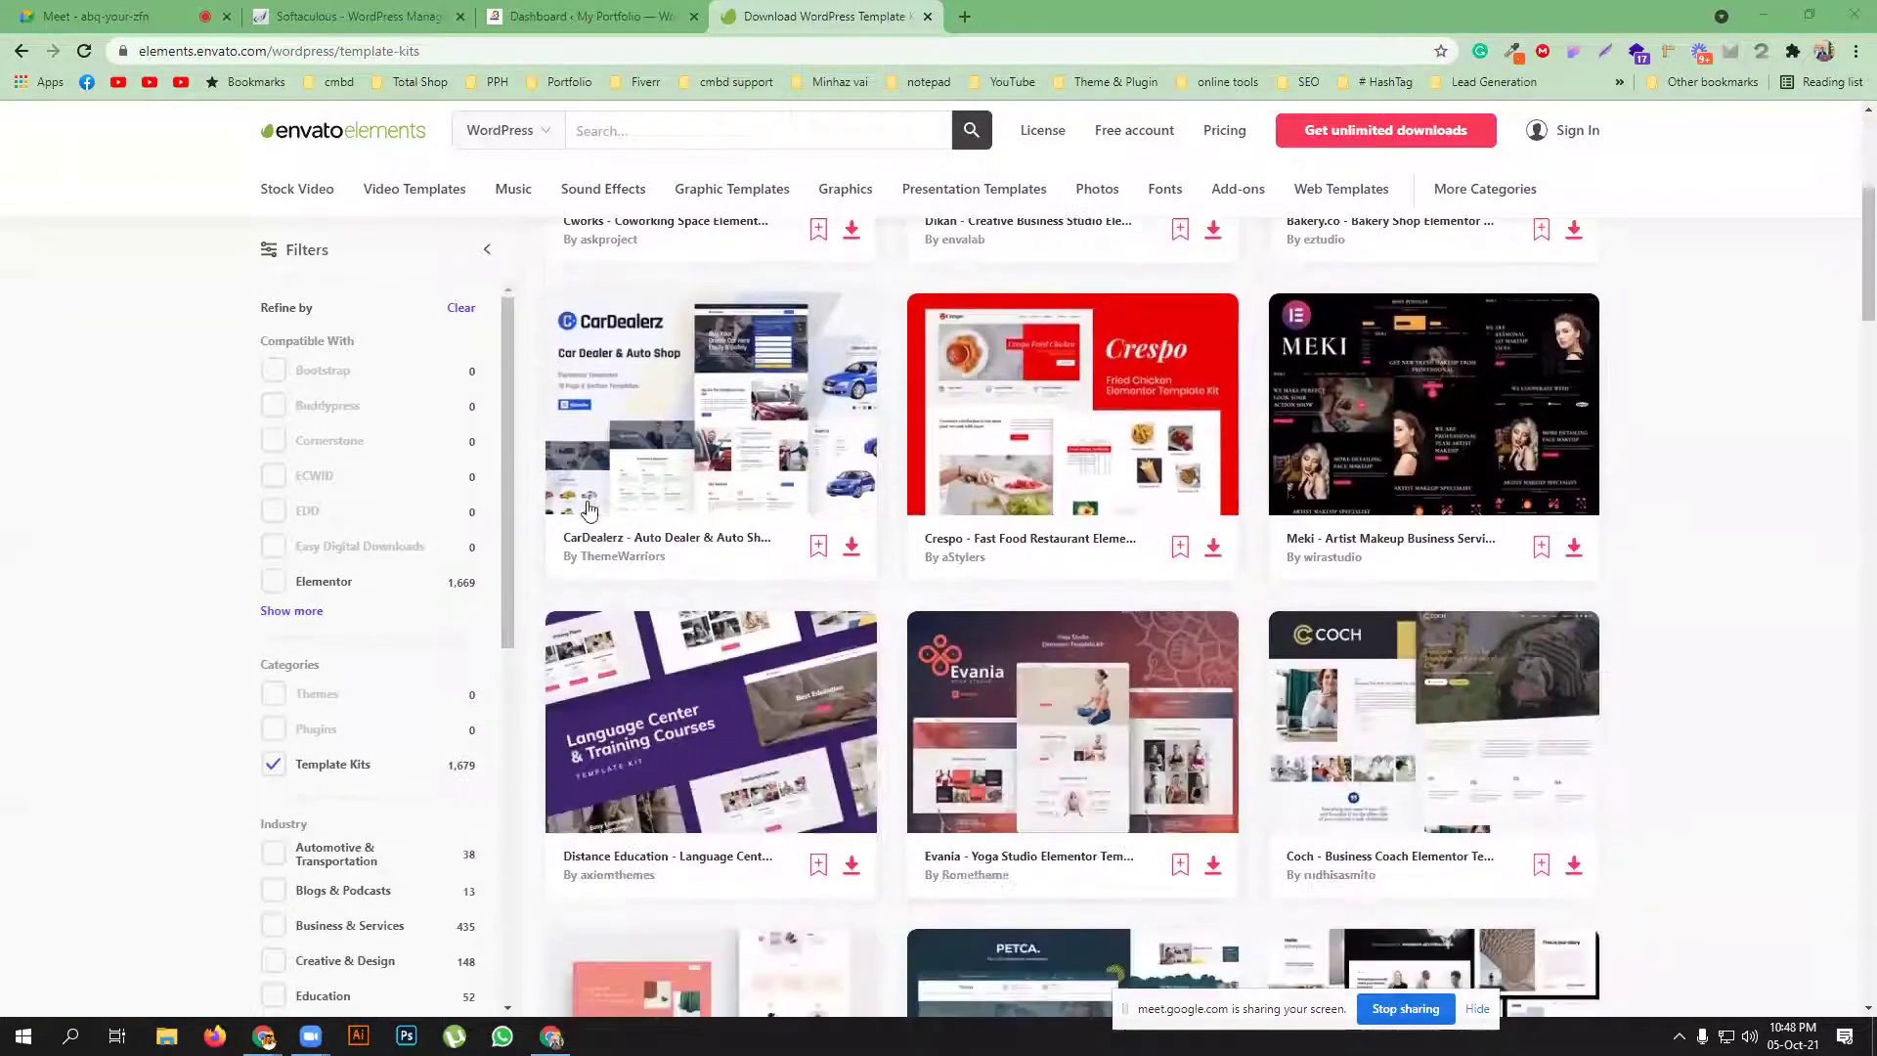
scroll(1434, 576, down, 2)
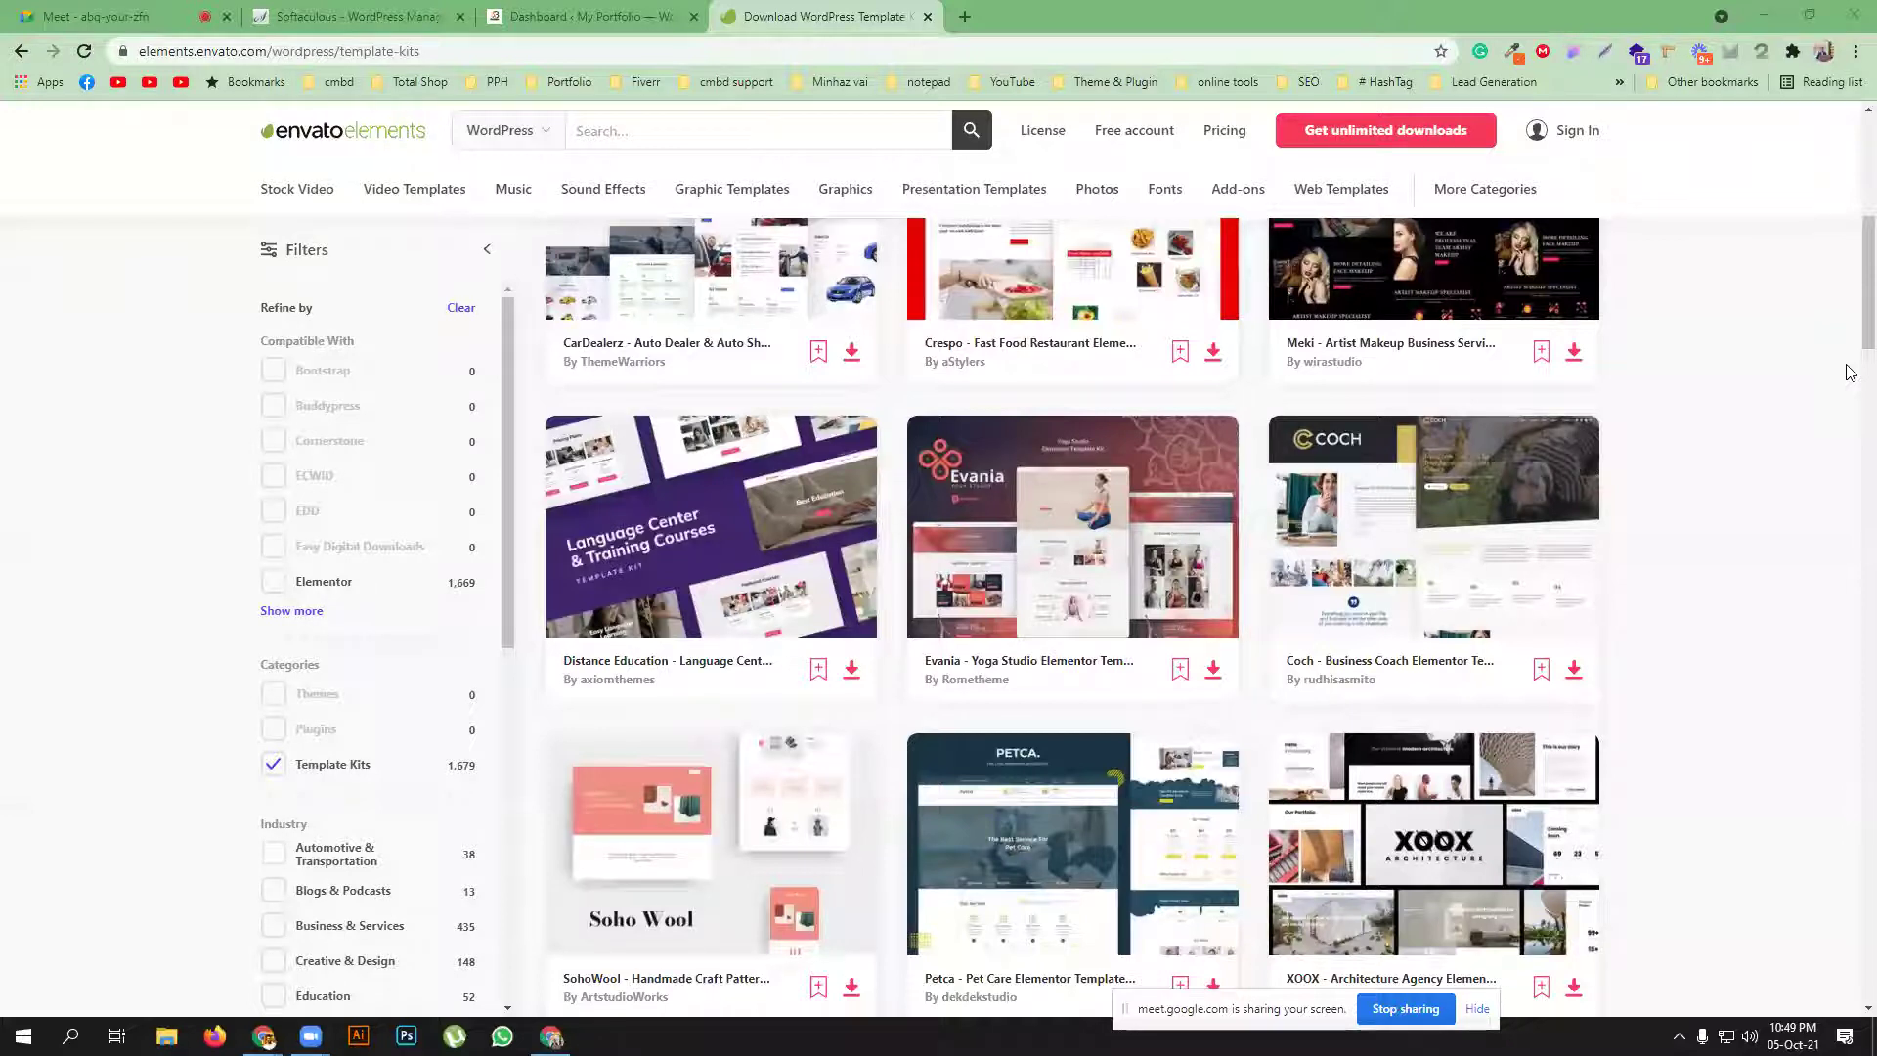
scroll(1081, 465, down, 2)
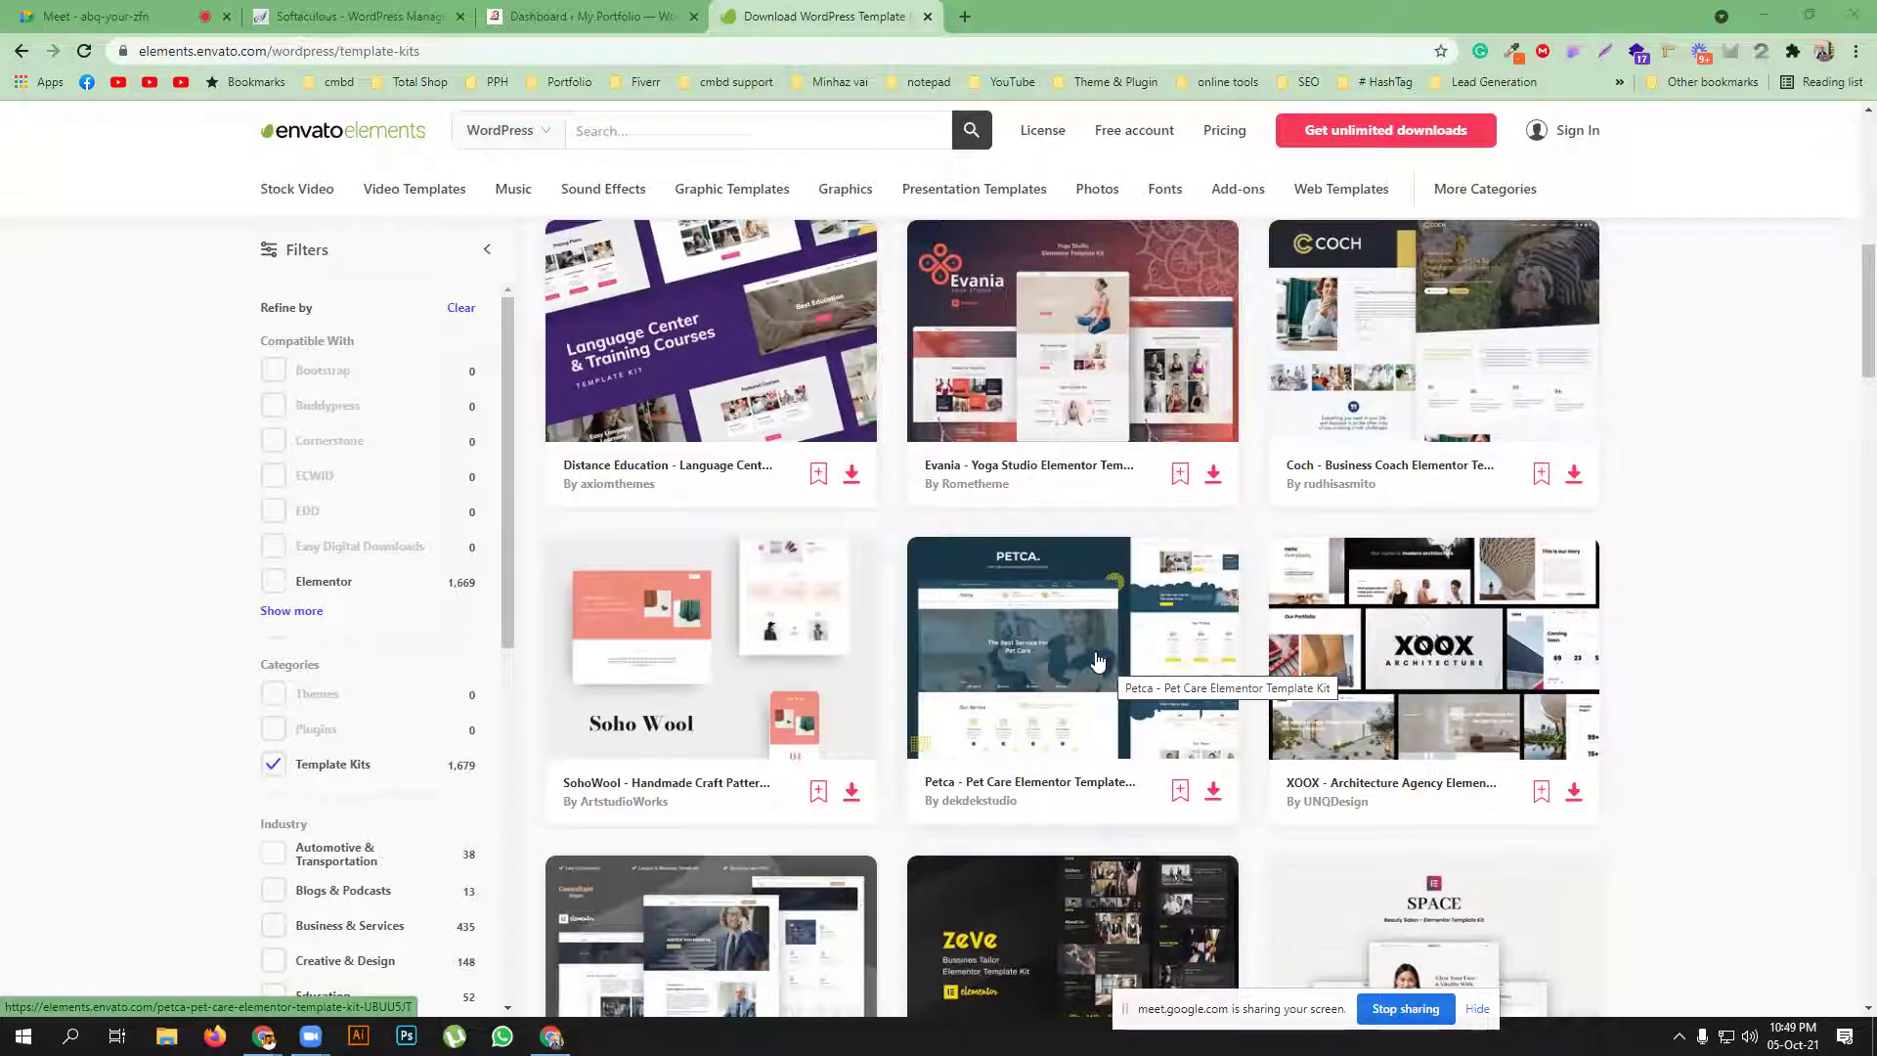
middle_click(1050, 709)
Scroll through the Petca kit's preview images, then return to the WordPress Dashboard tab
scroll(1050, 709, up, 5)
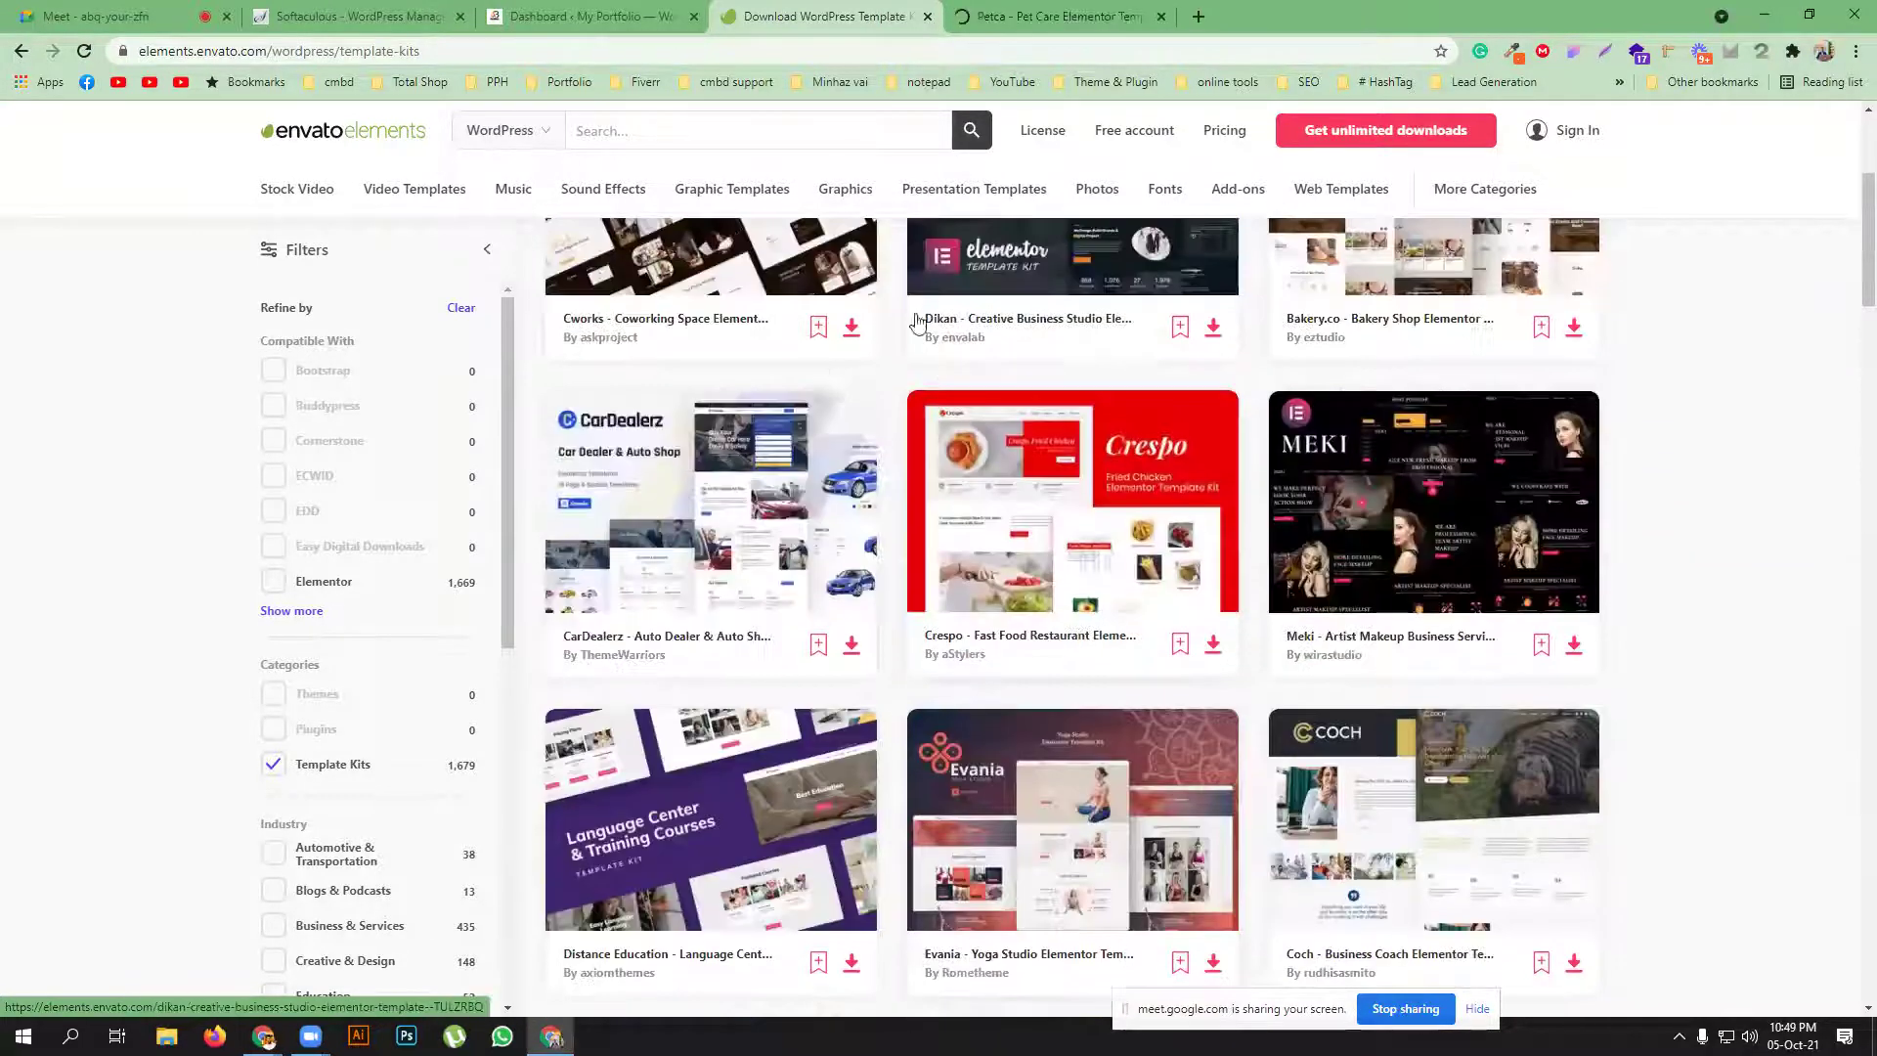
click(1007, 13)
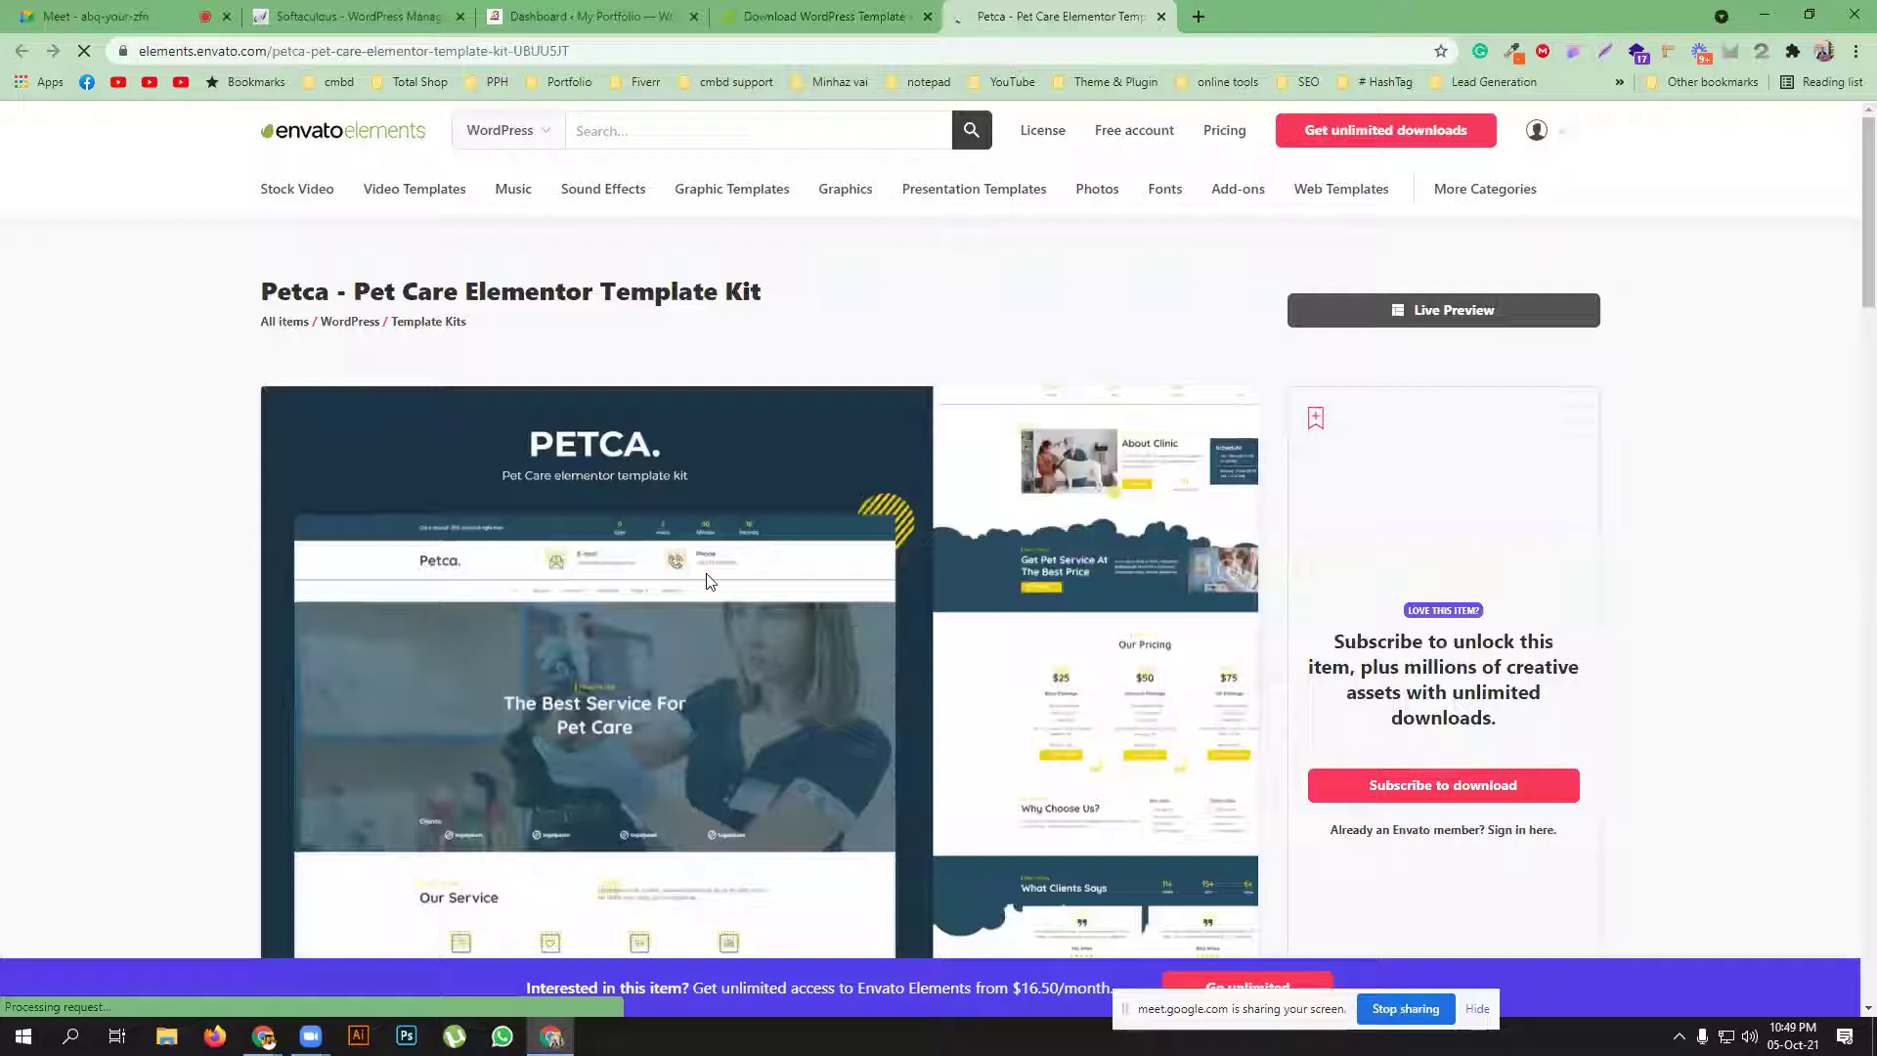
scroll(706, 573, down, 1)
scroll(706, 573, down, 6)
scroll(589, 462, up, 4)
scroll(590, 463, up, 2)
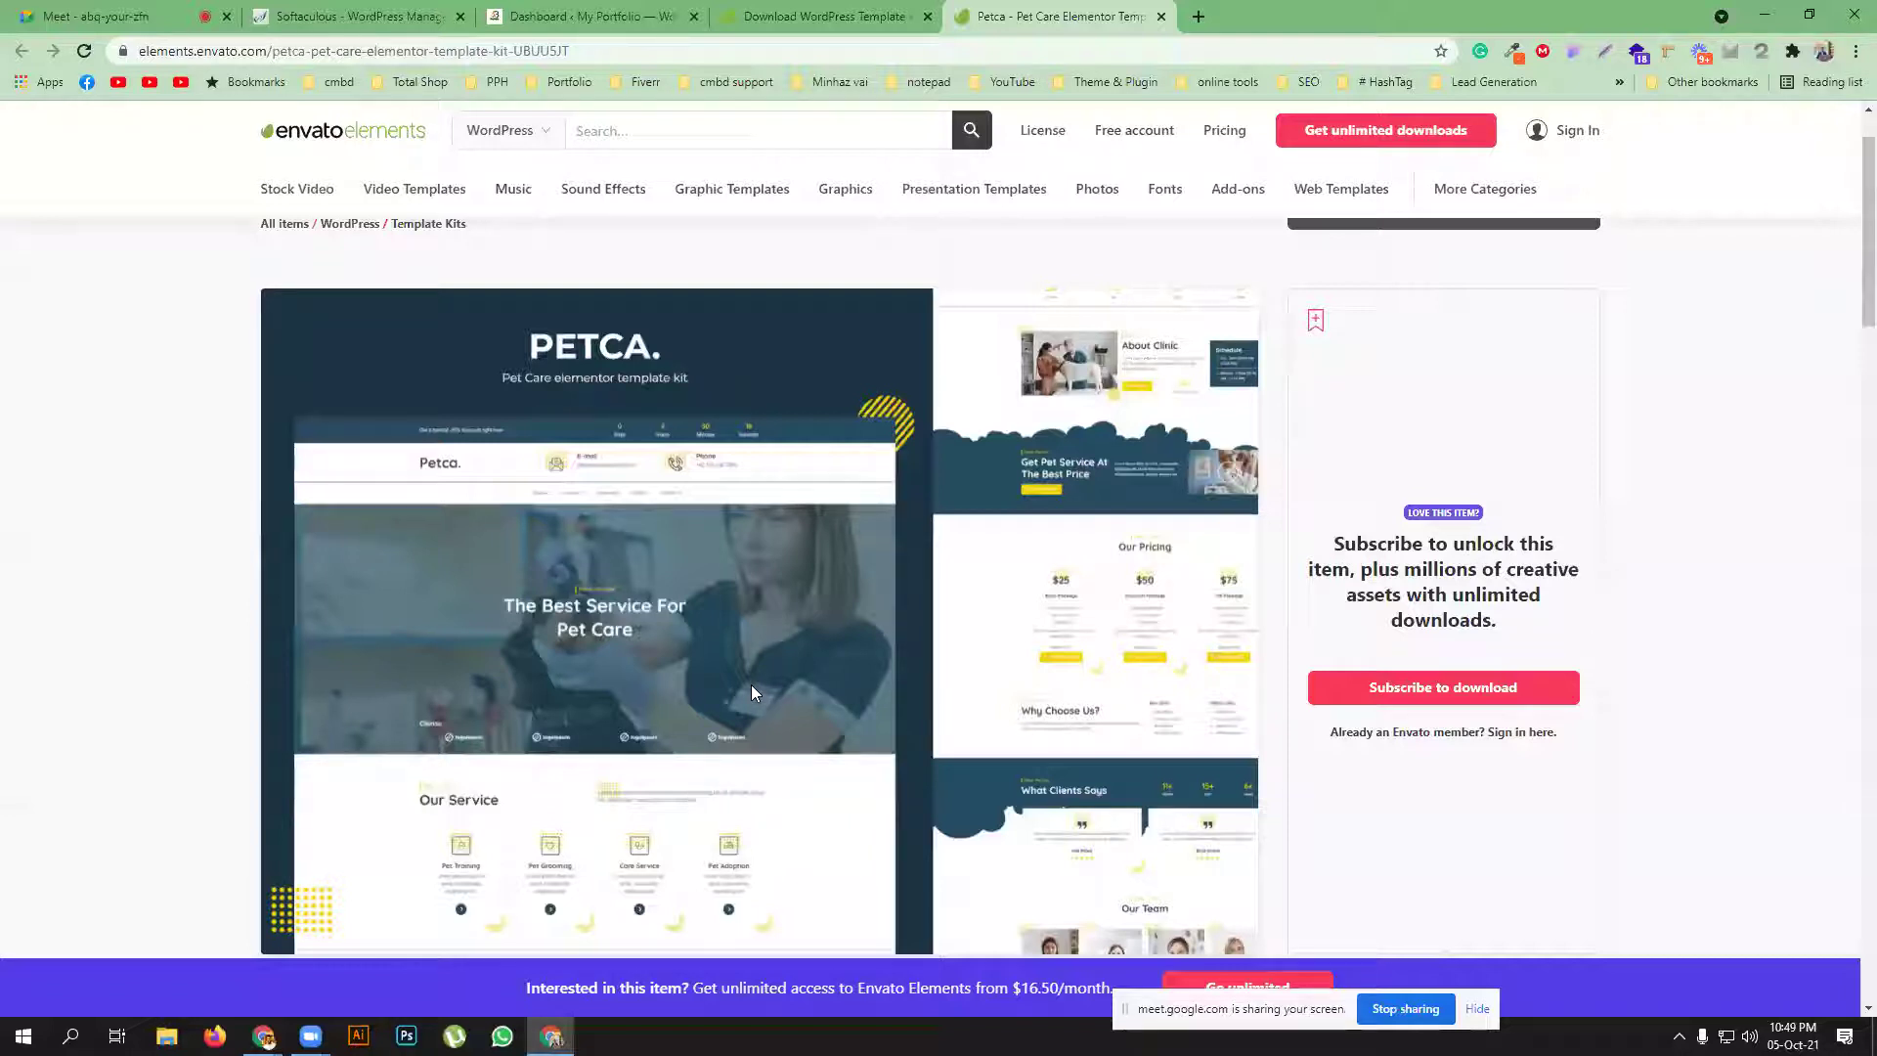
scroll(749, 647, down, 2)
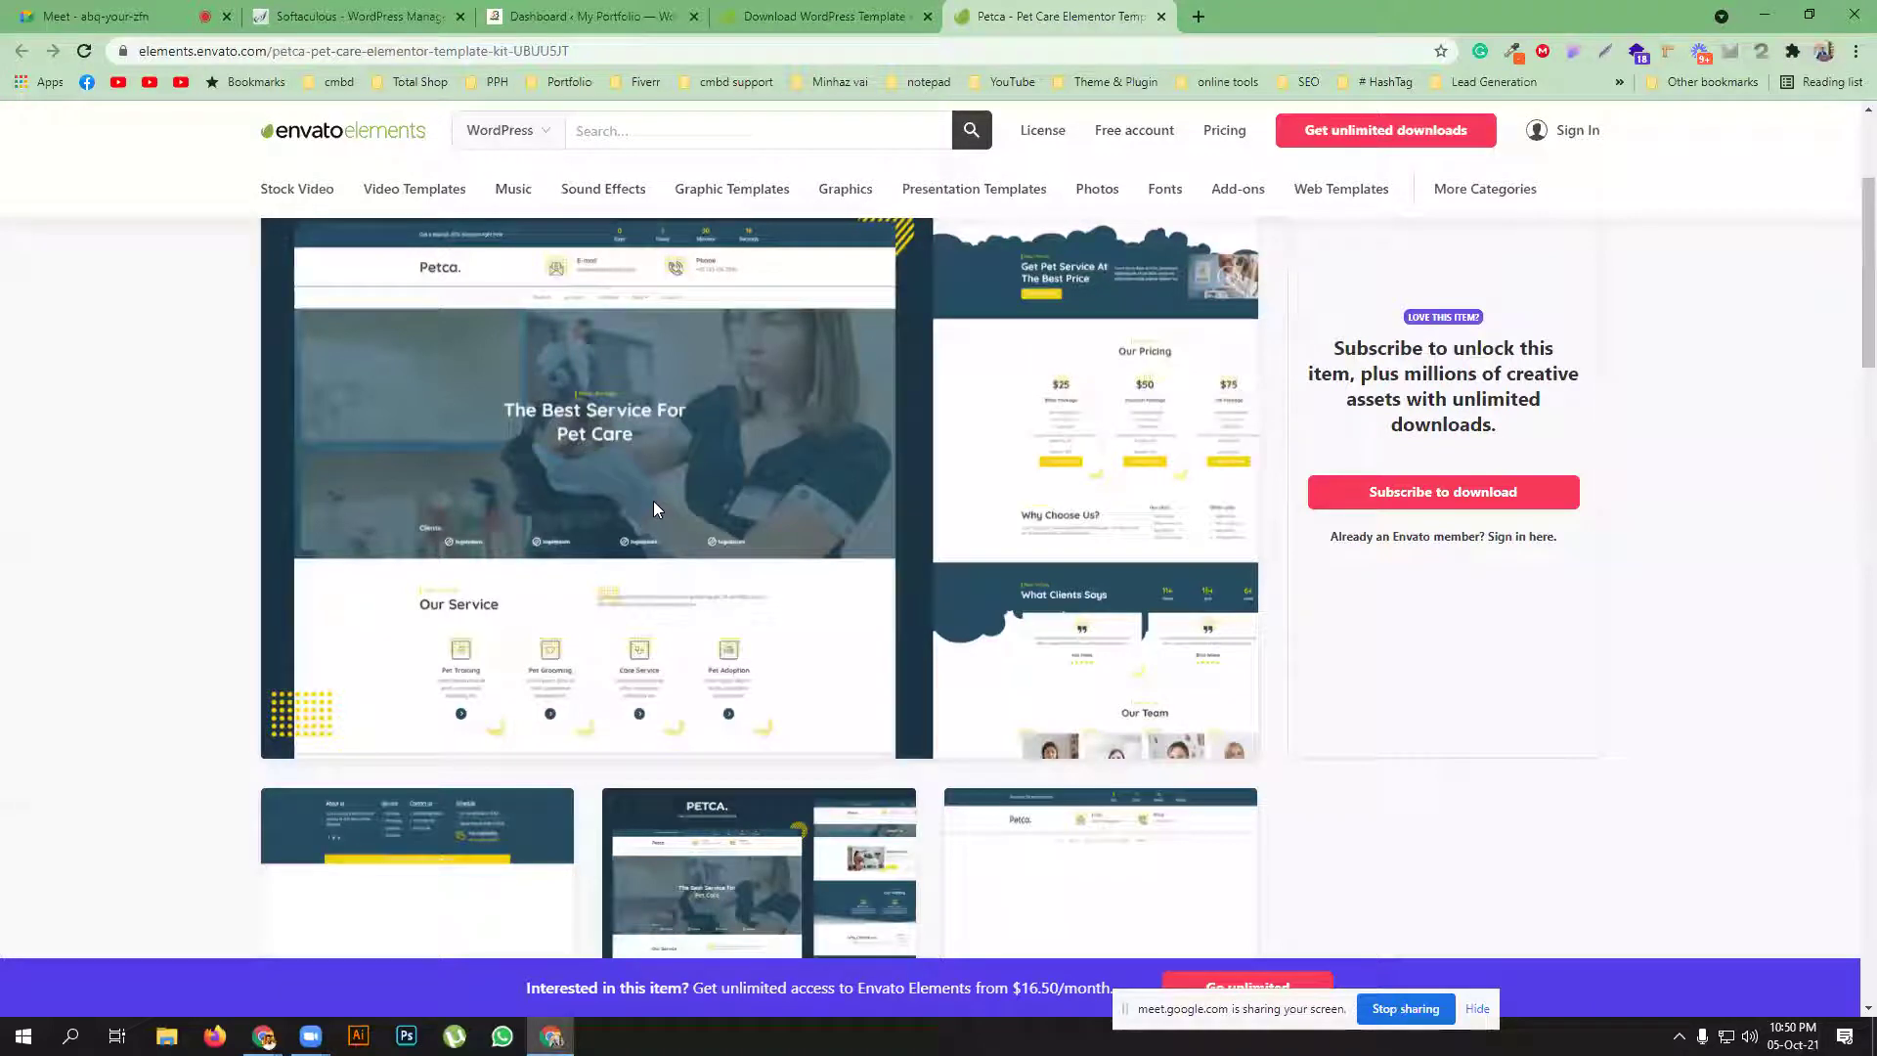
click(585, 16)
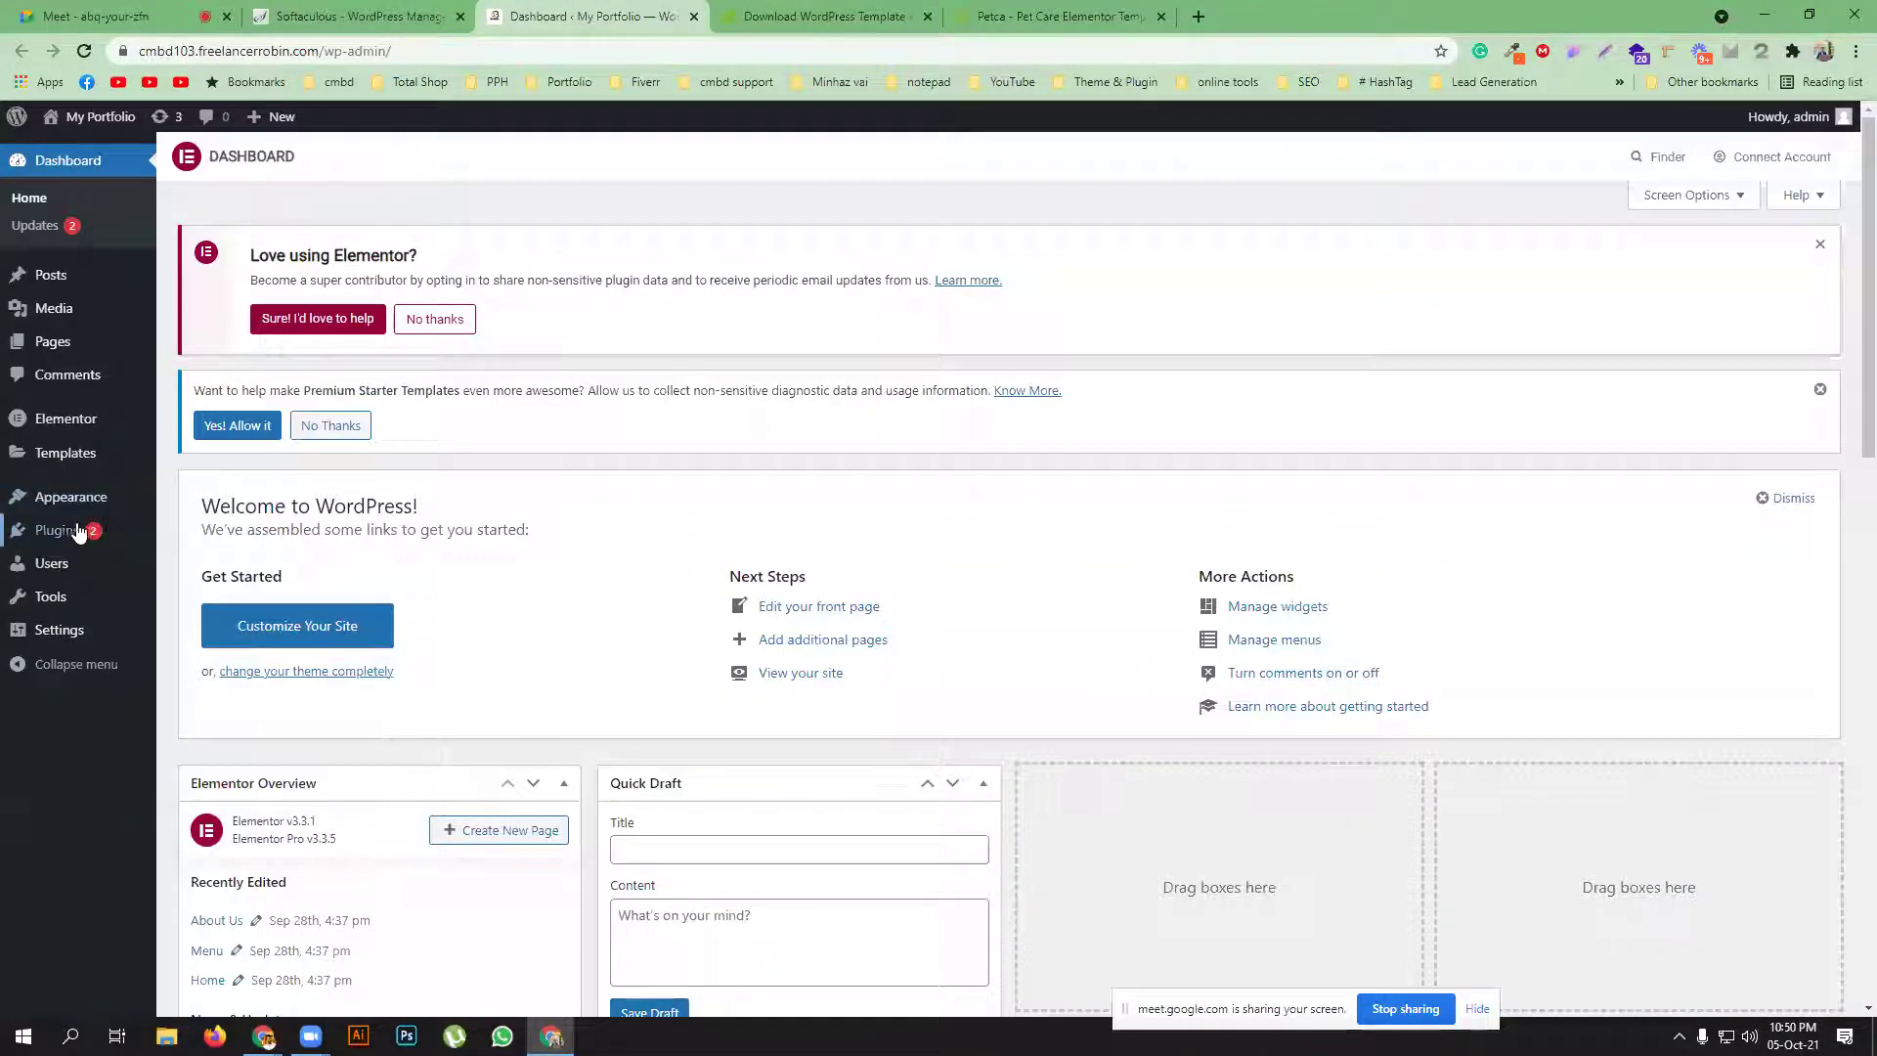
Delete the inactive Starter Templates plugin, leaving four plugins, and go to Add New Plugins
click(78, 531)
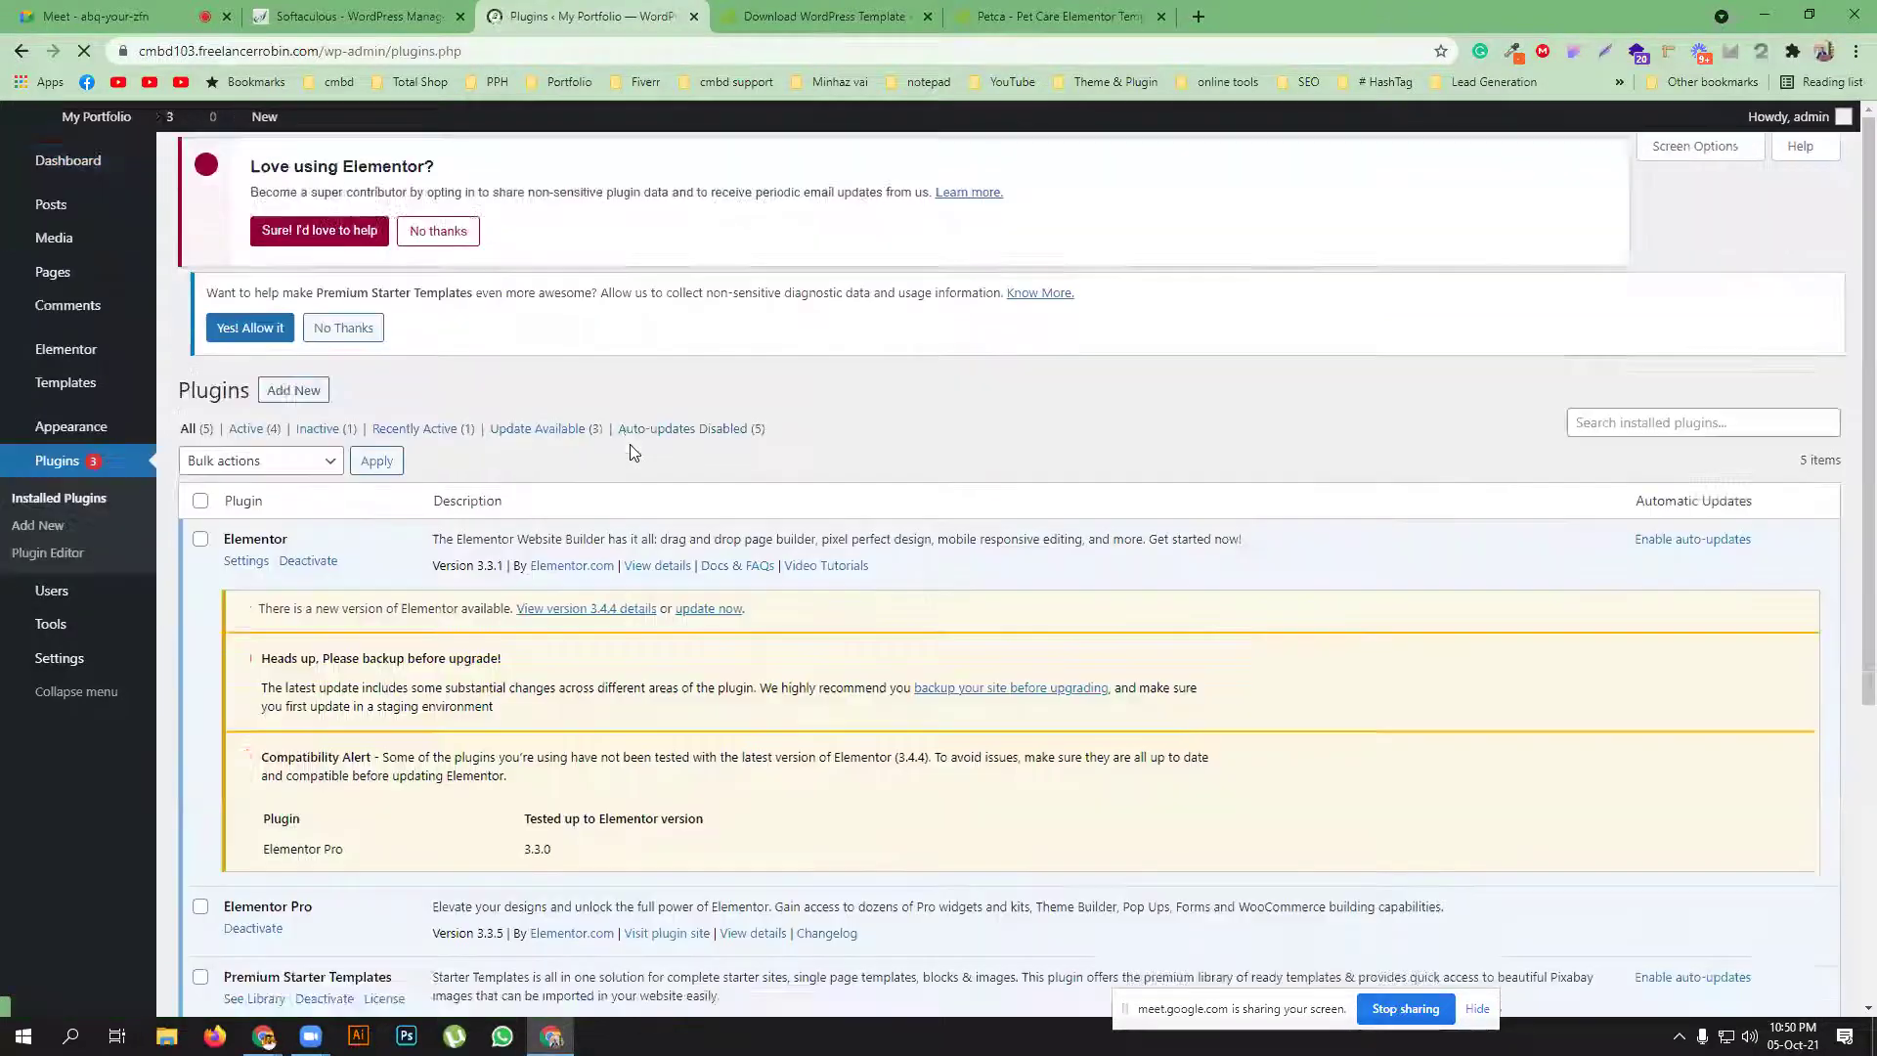
scroll(315, 474, down, 2)
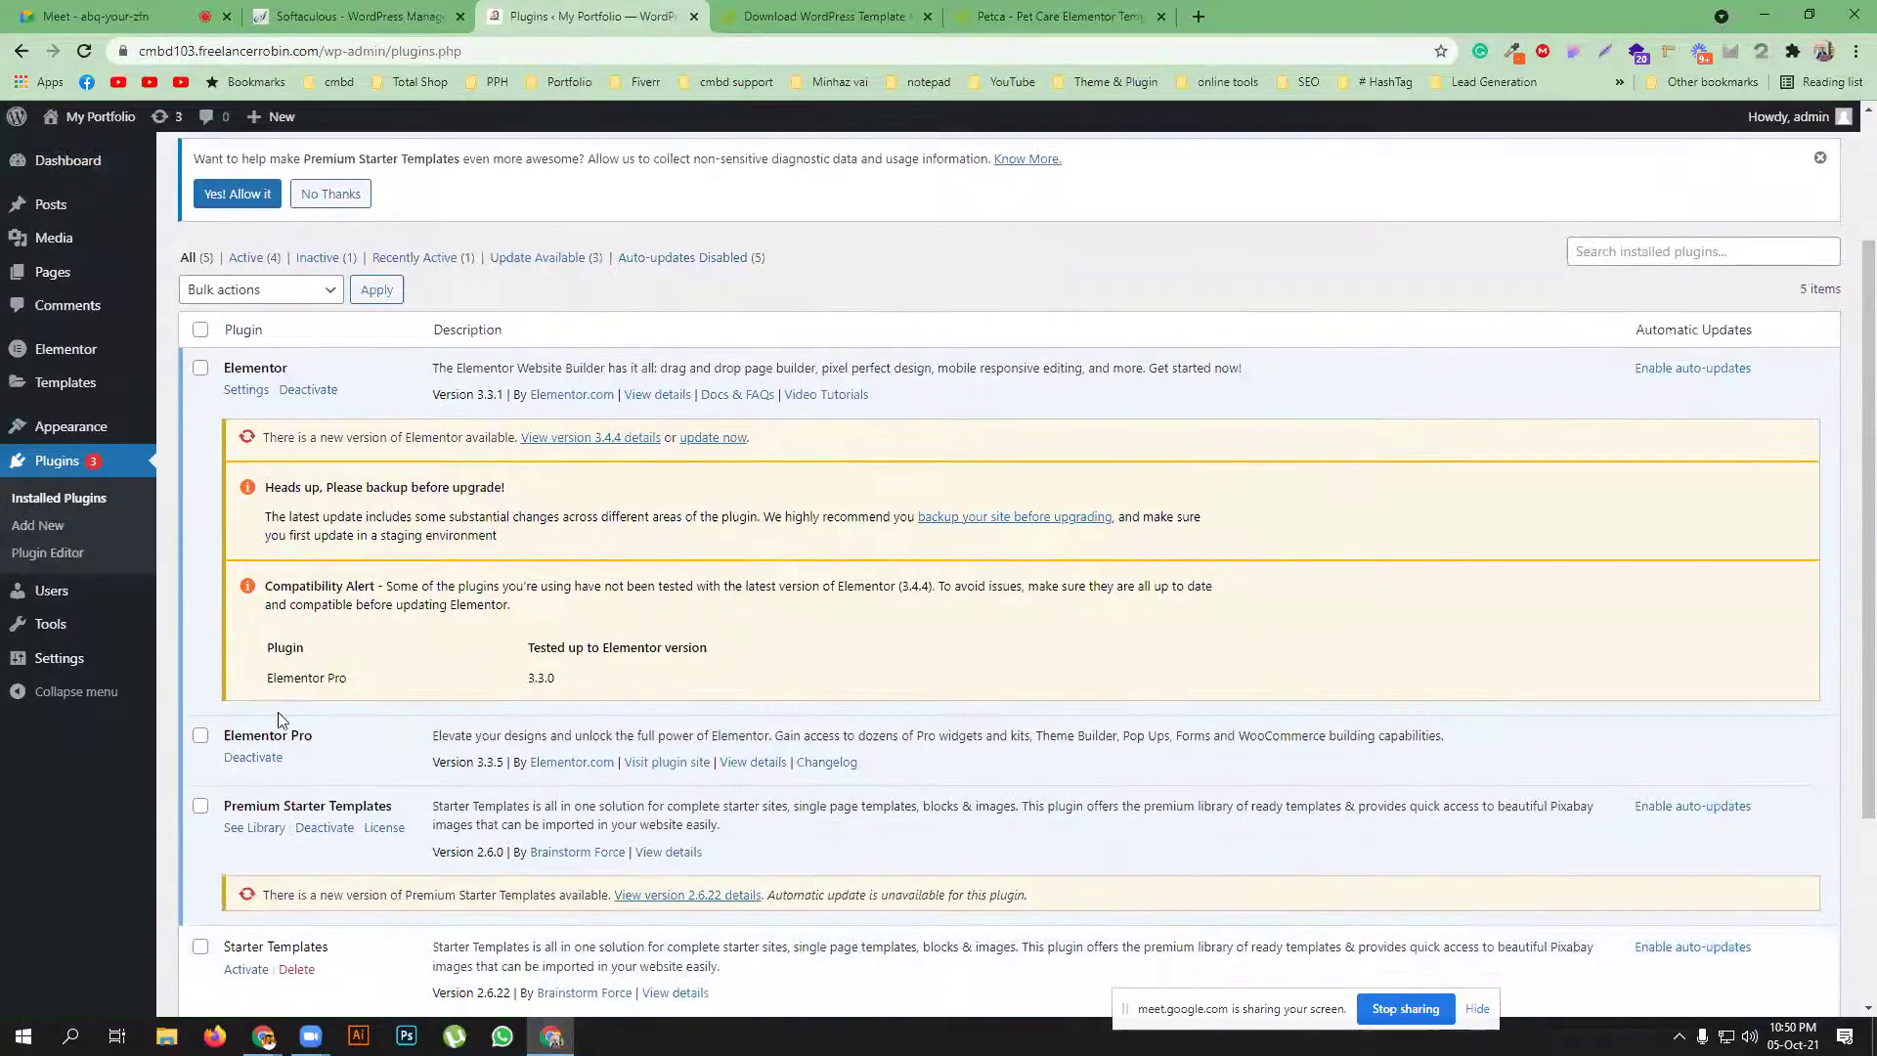
scroll(299, 731, down, 2)
scroll(322, 736, down, 1)
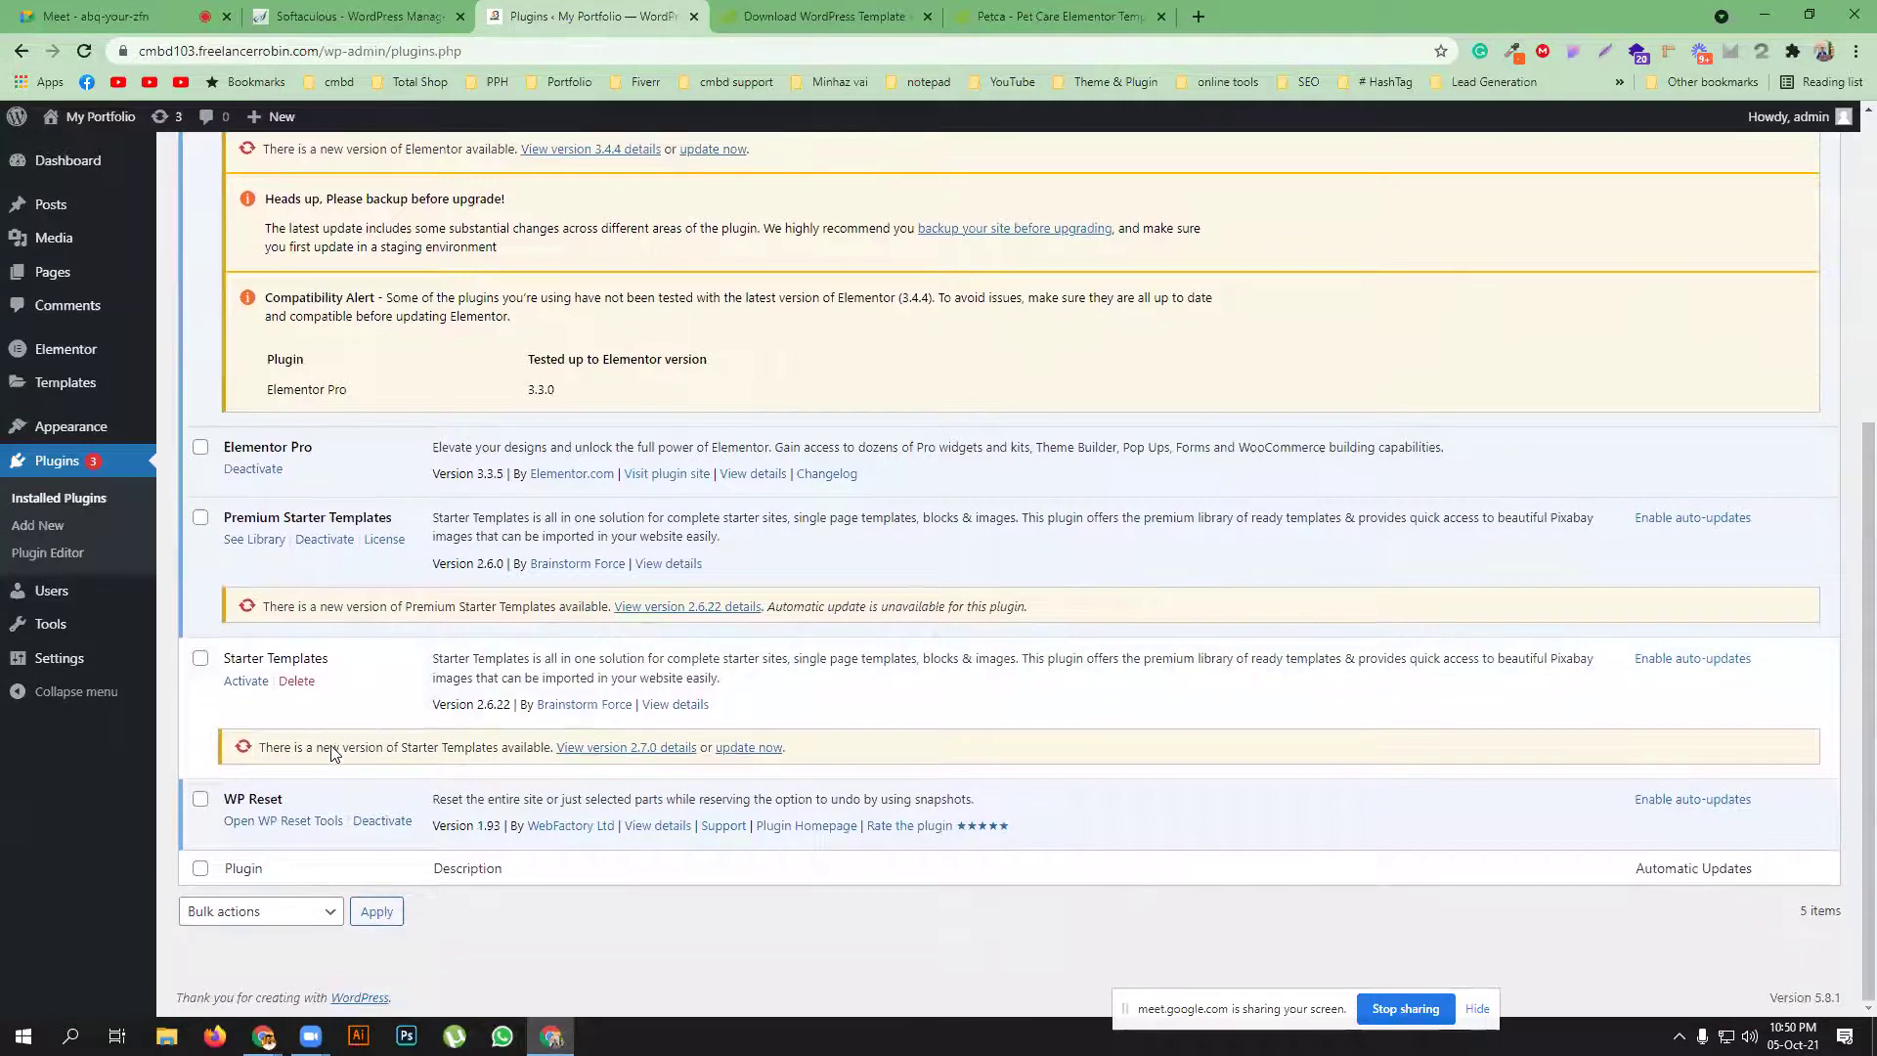
click(299, 682)
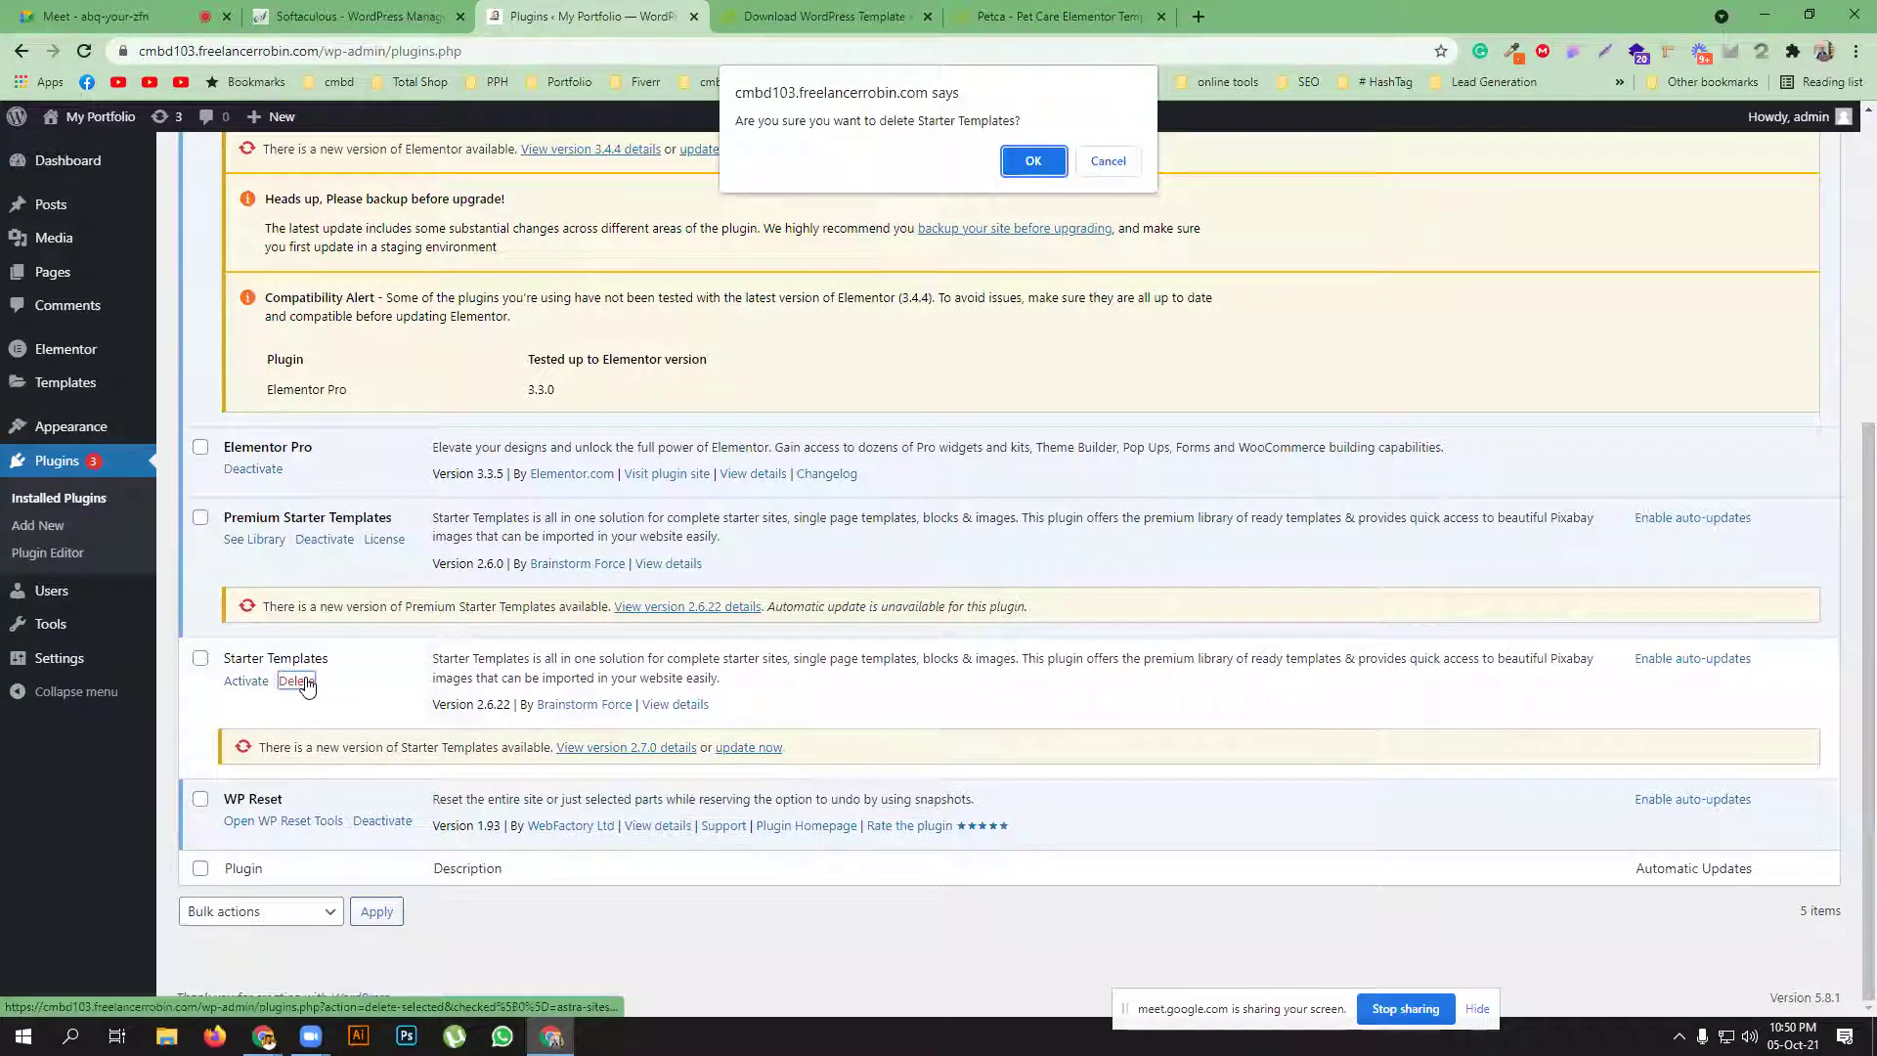
click(1034, 161)
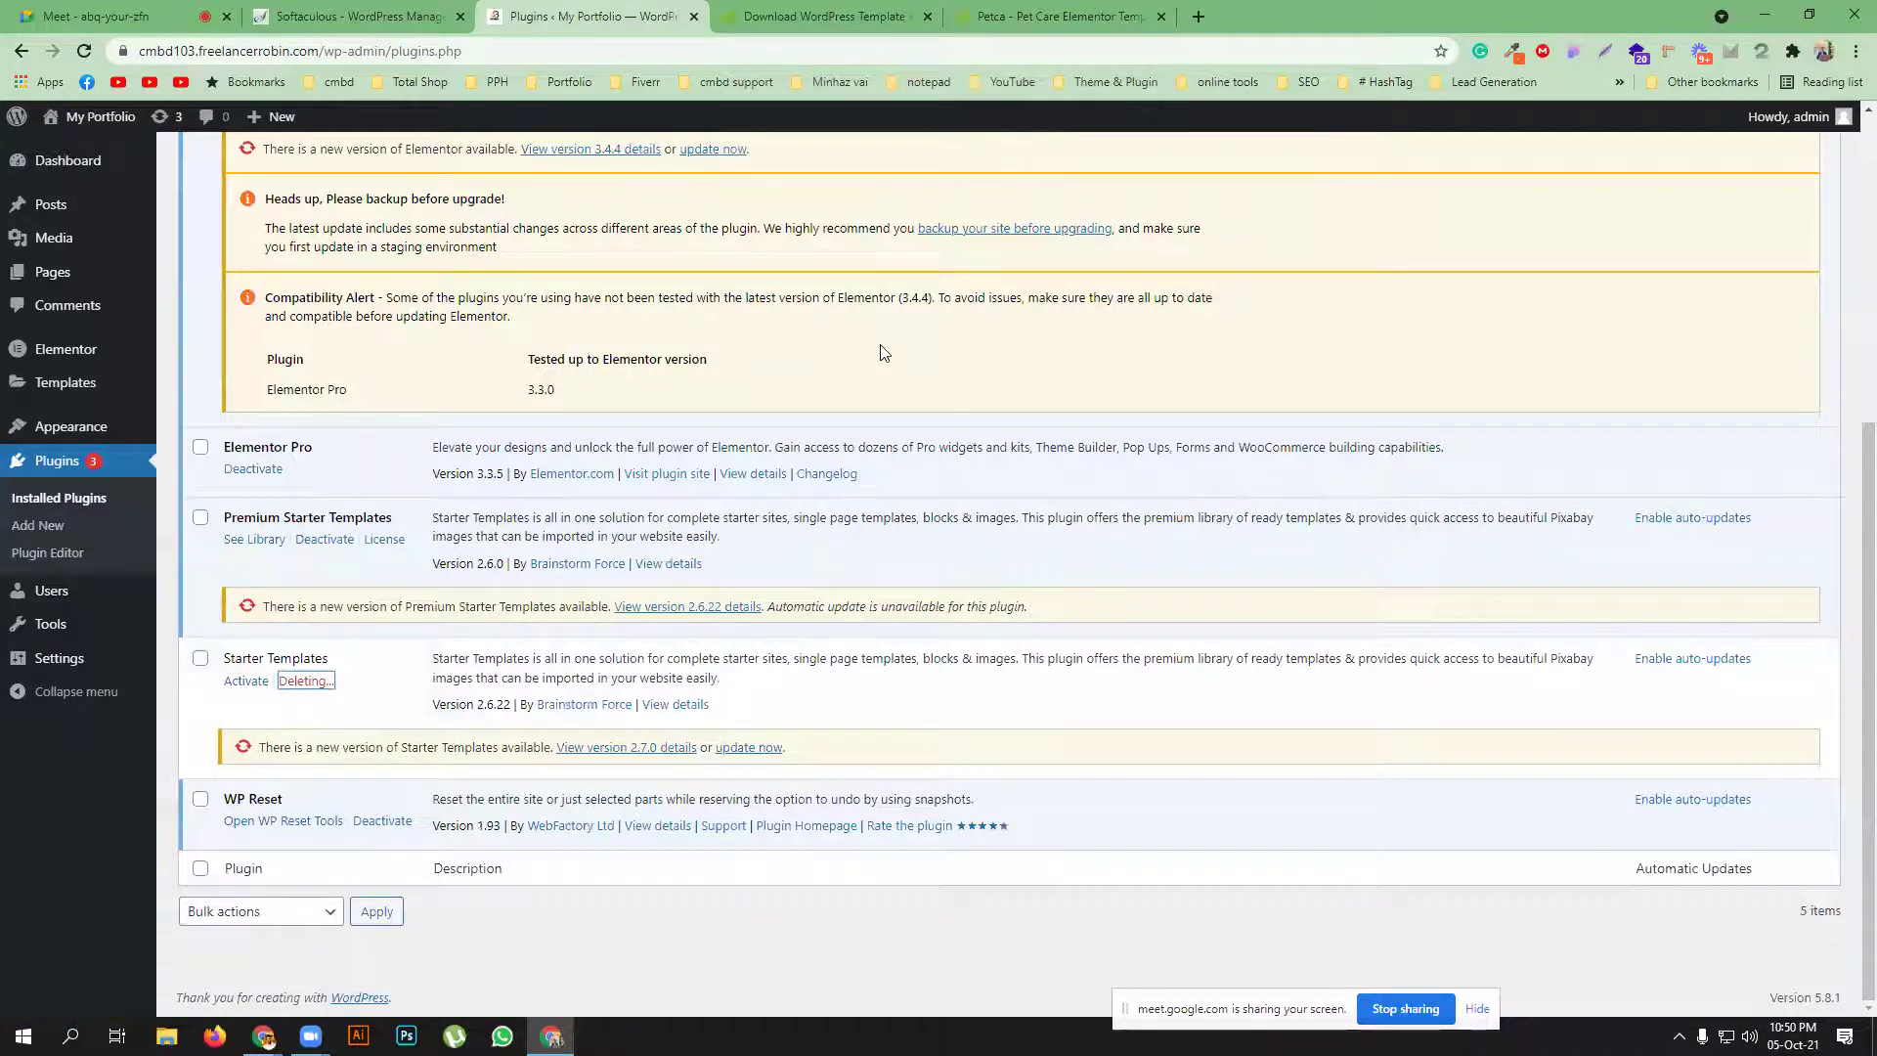
scroll(248, 556, up, 2)
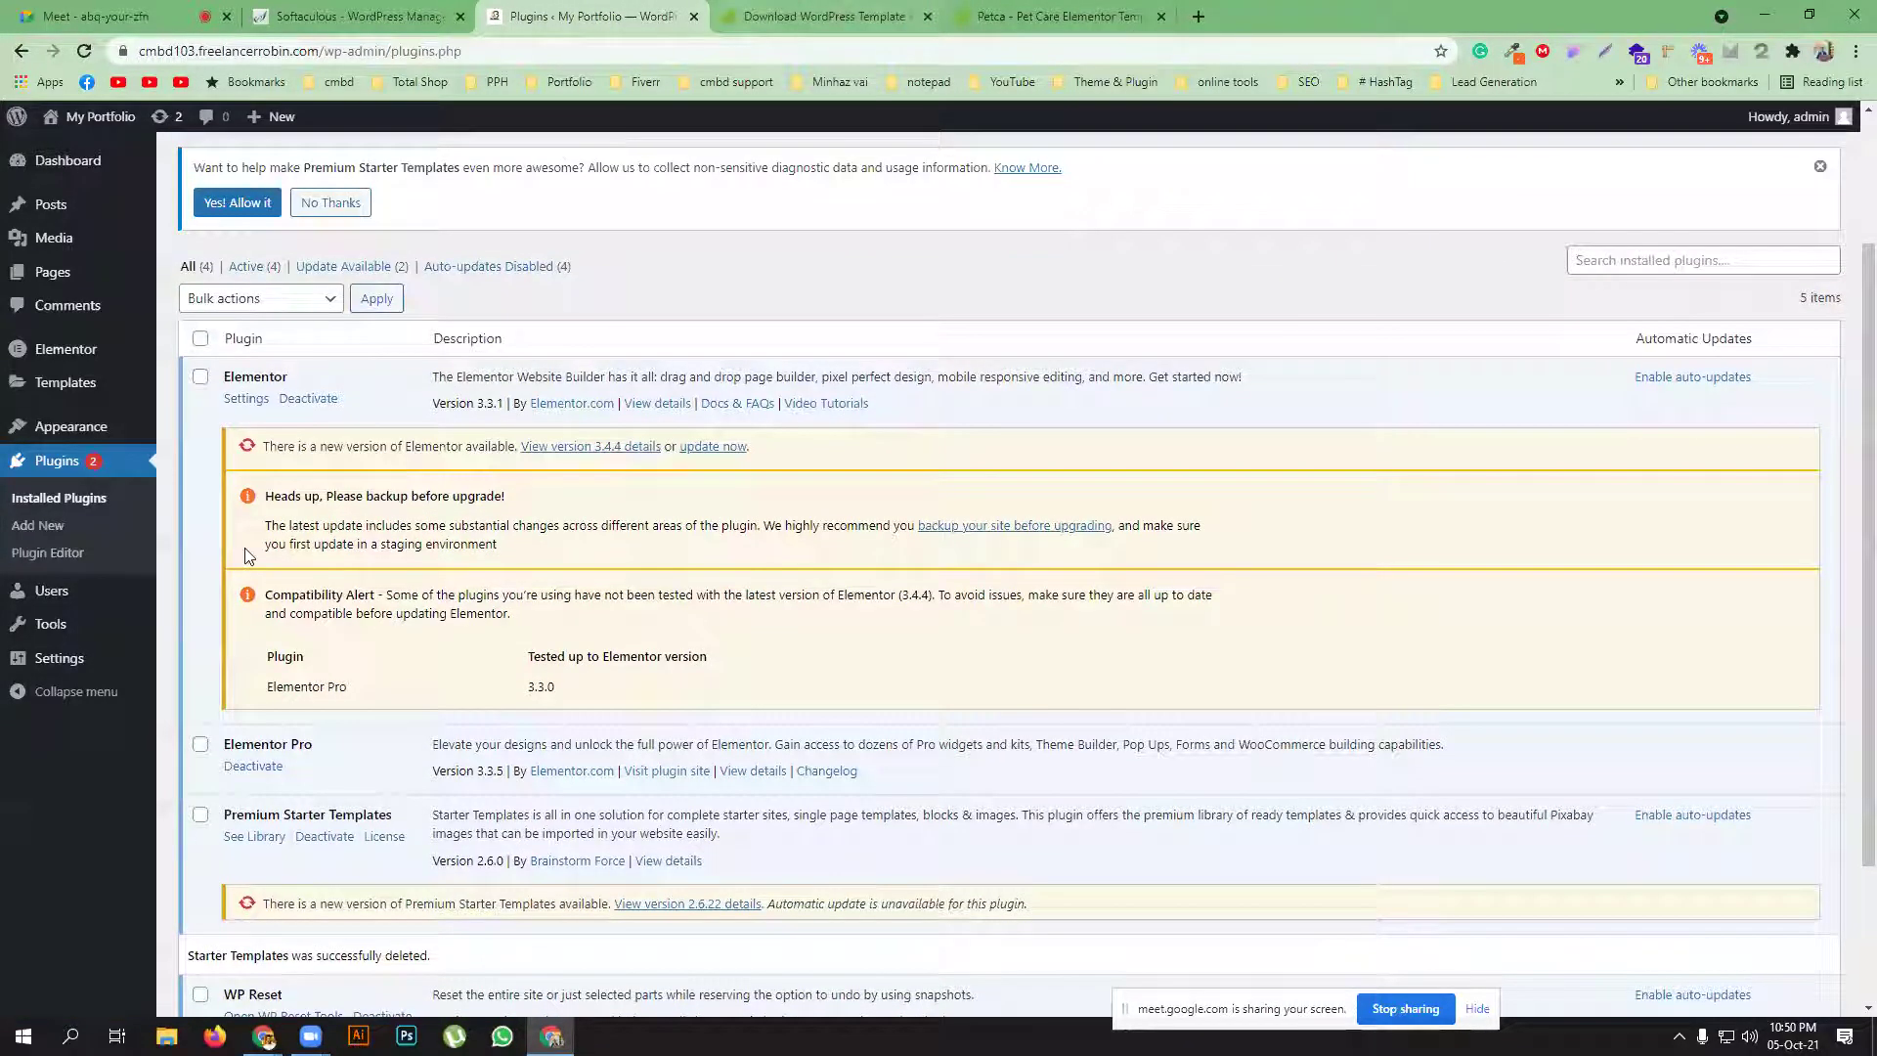
scroll(247, 555, up, 2)
click(293, 166)
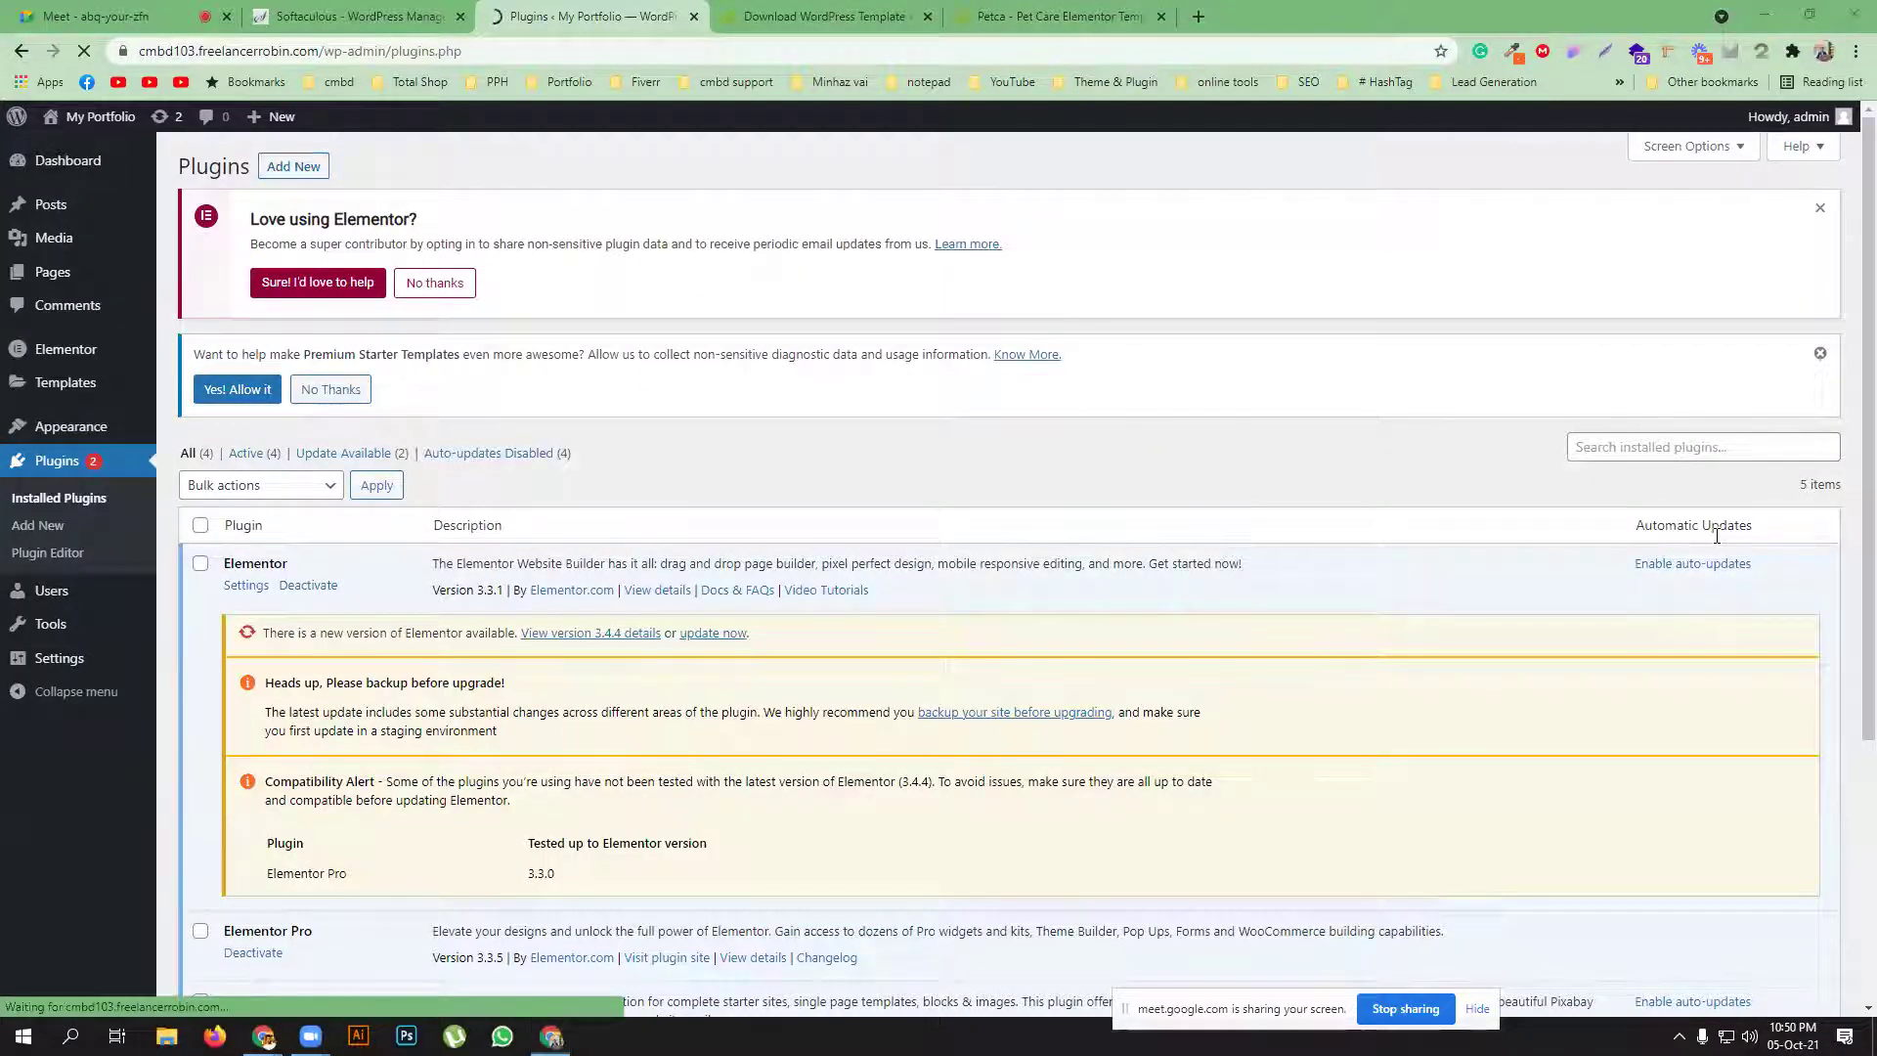
Search the plugin directory for 'envato', then install and activate Envato Elements
click(1624, 459)
text(envato)
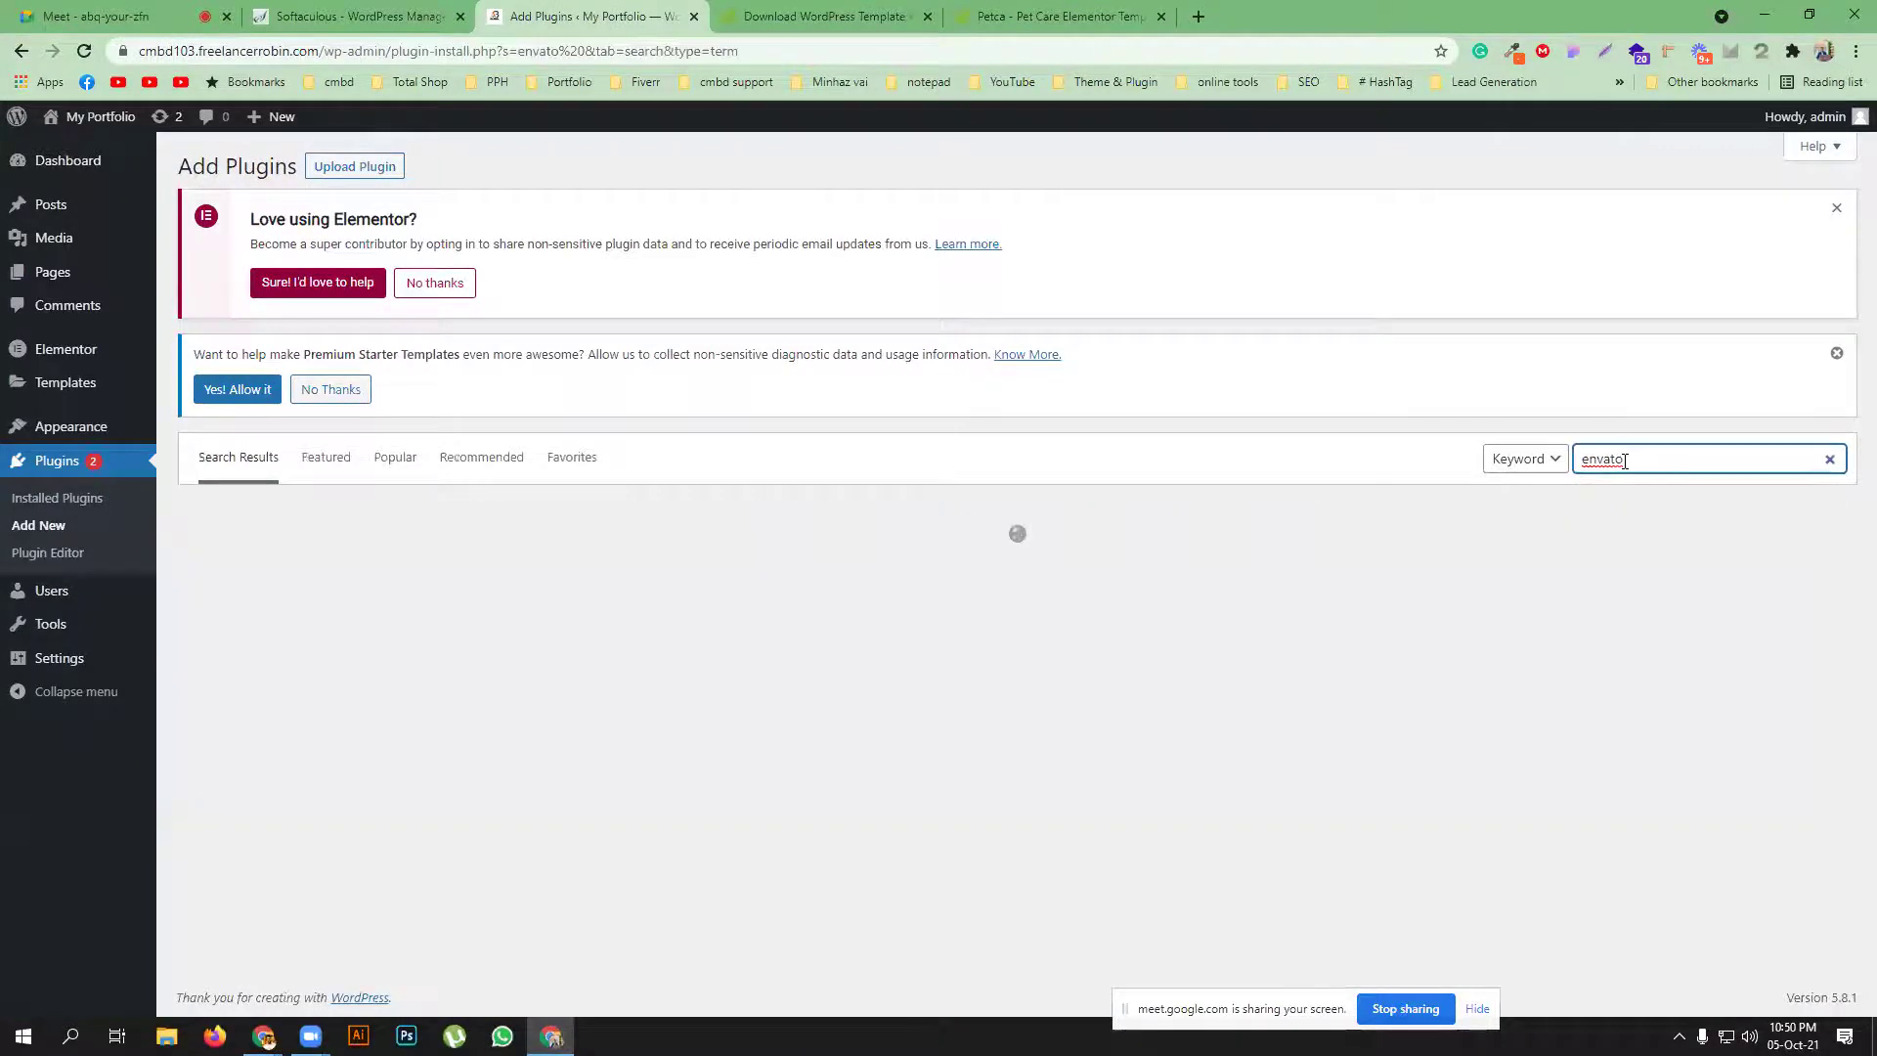
click(946, 311)
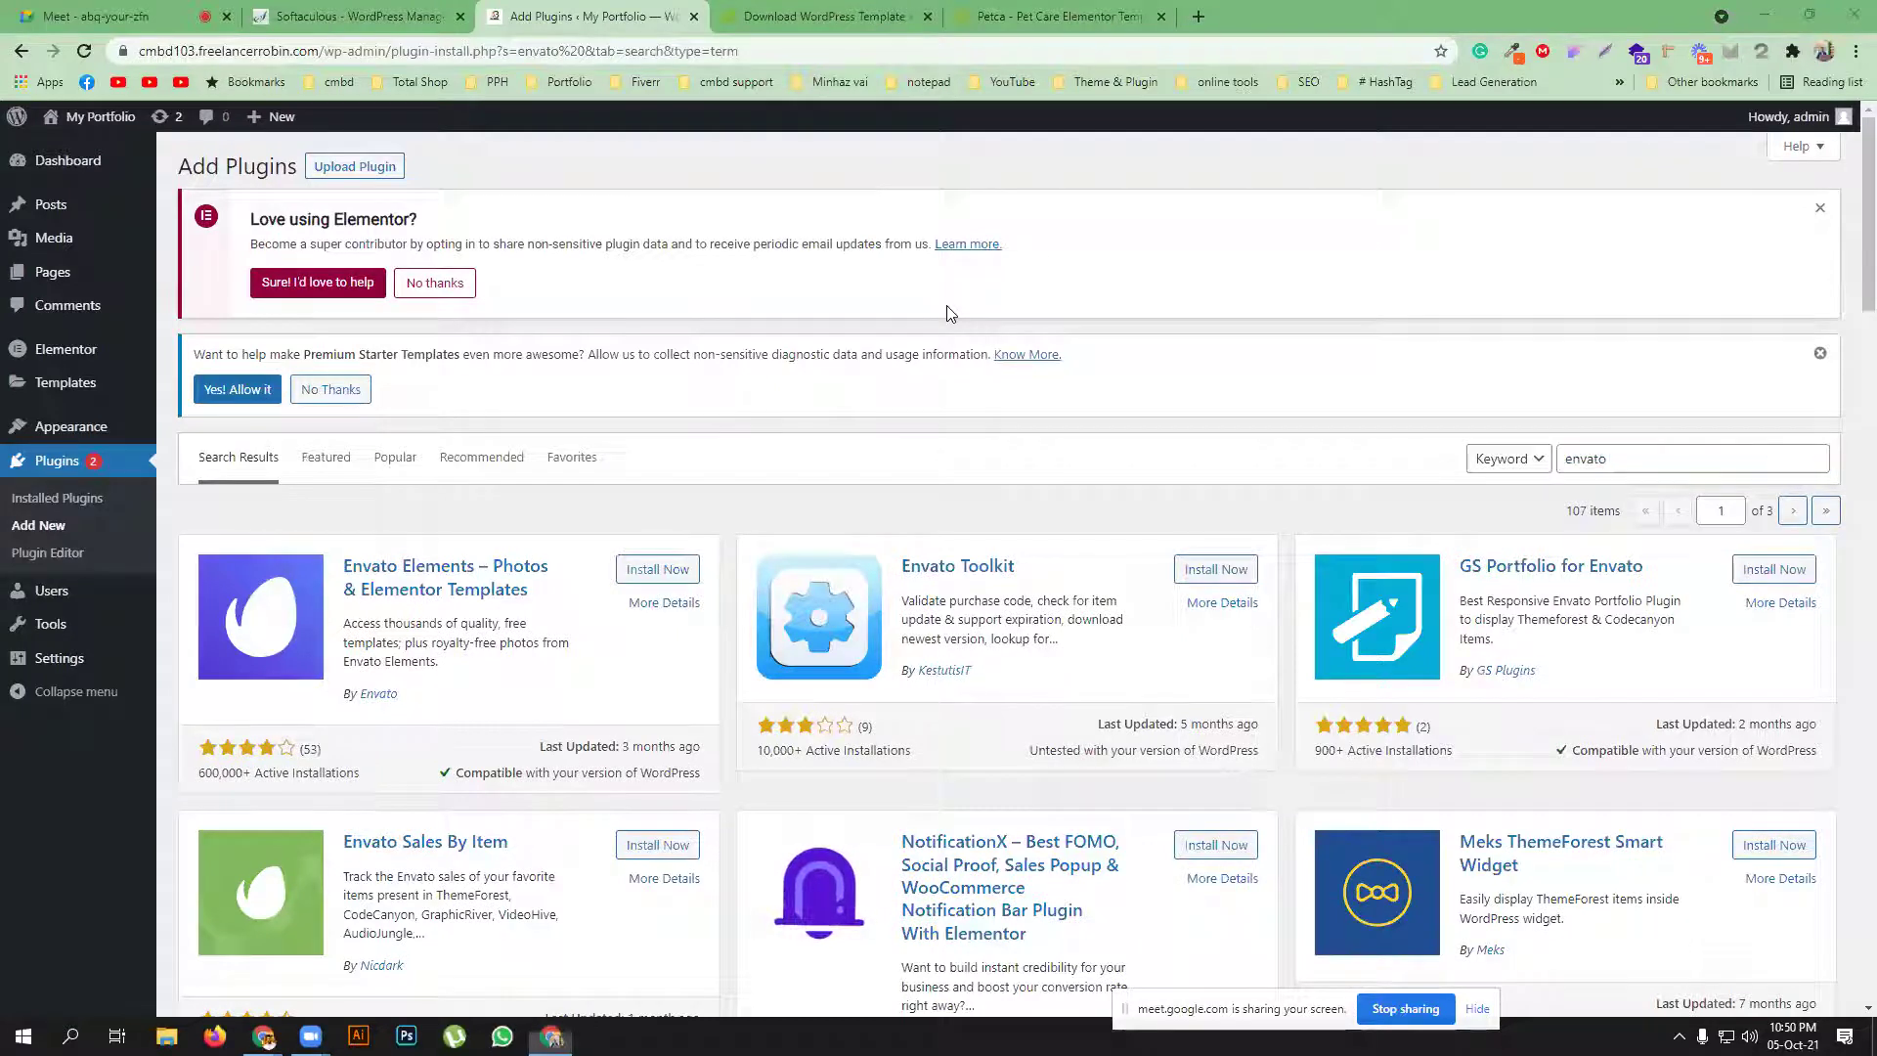
click(645, 572)
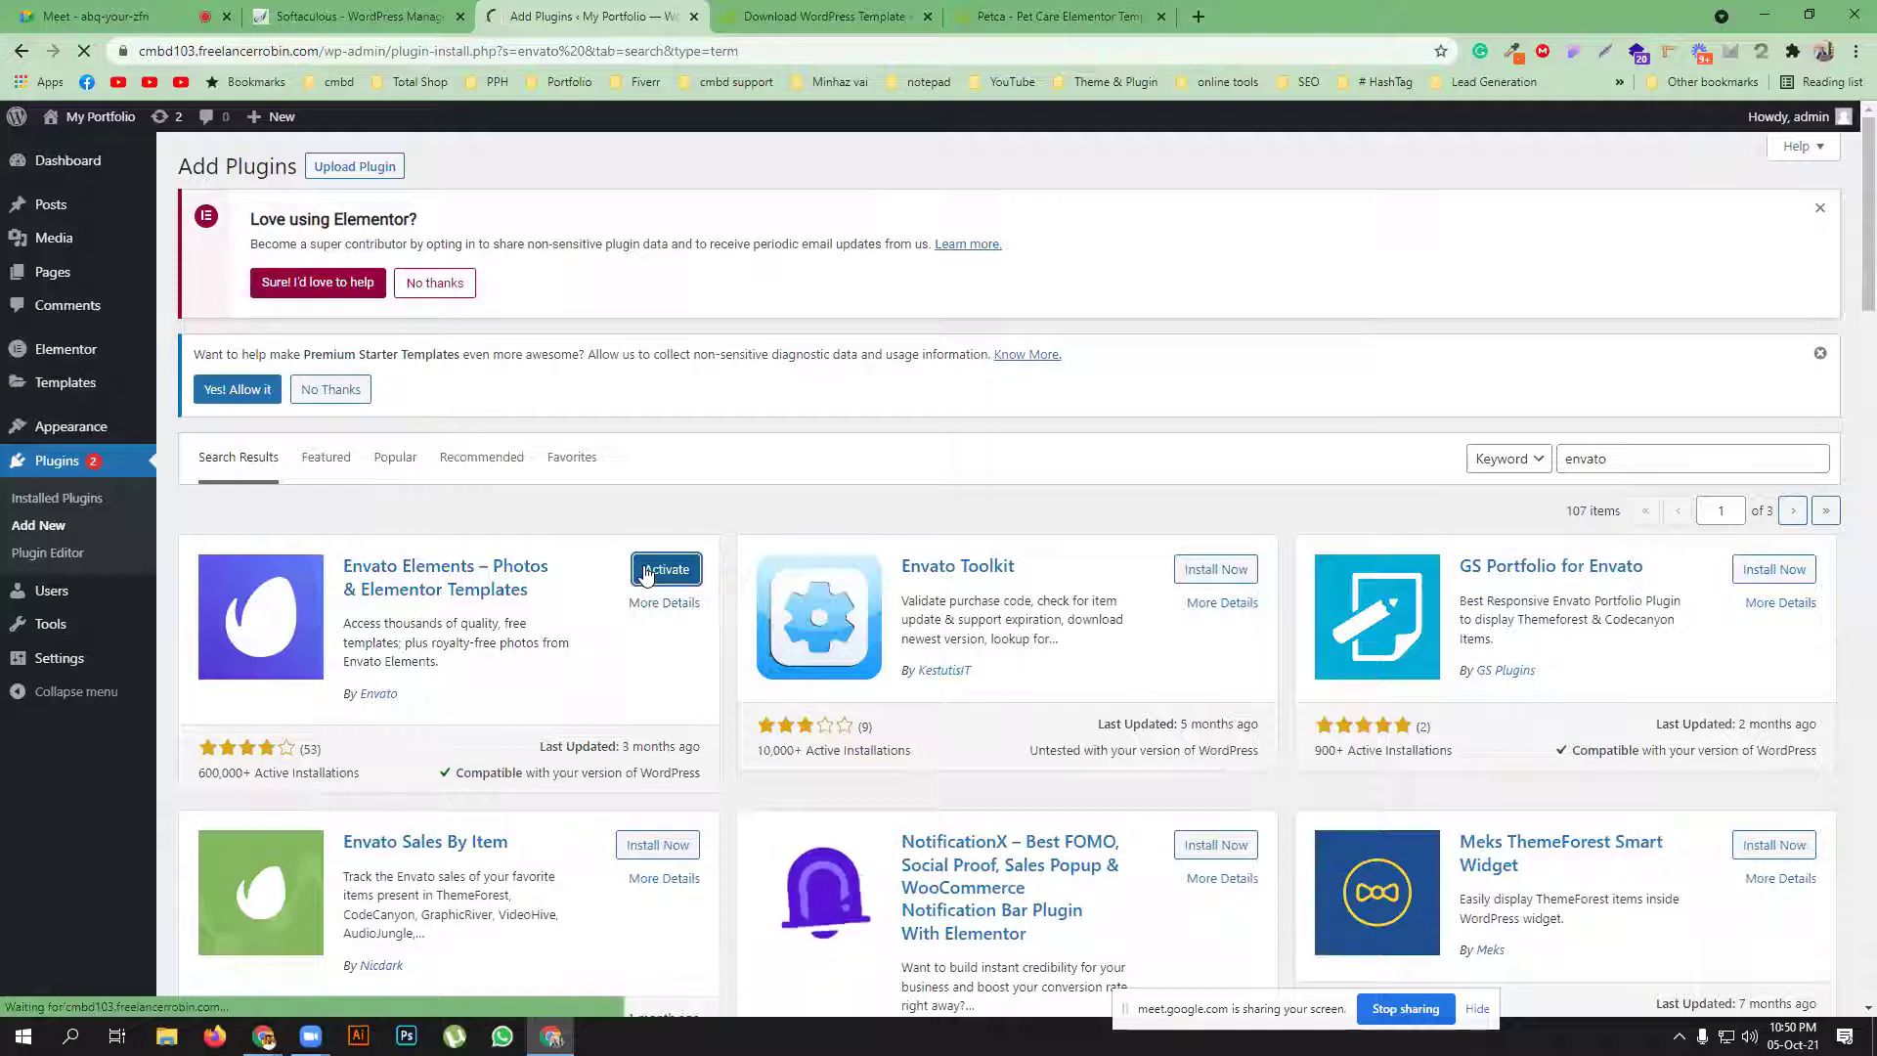
click(663, 570)
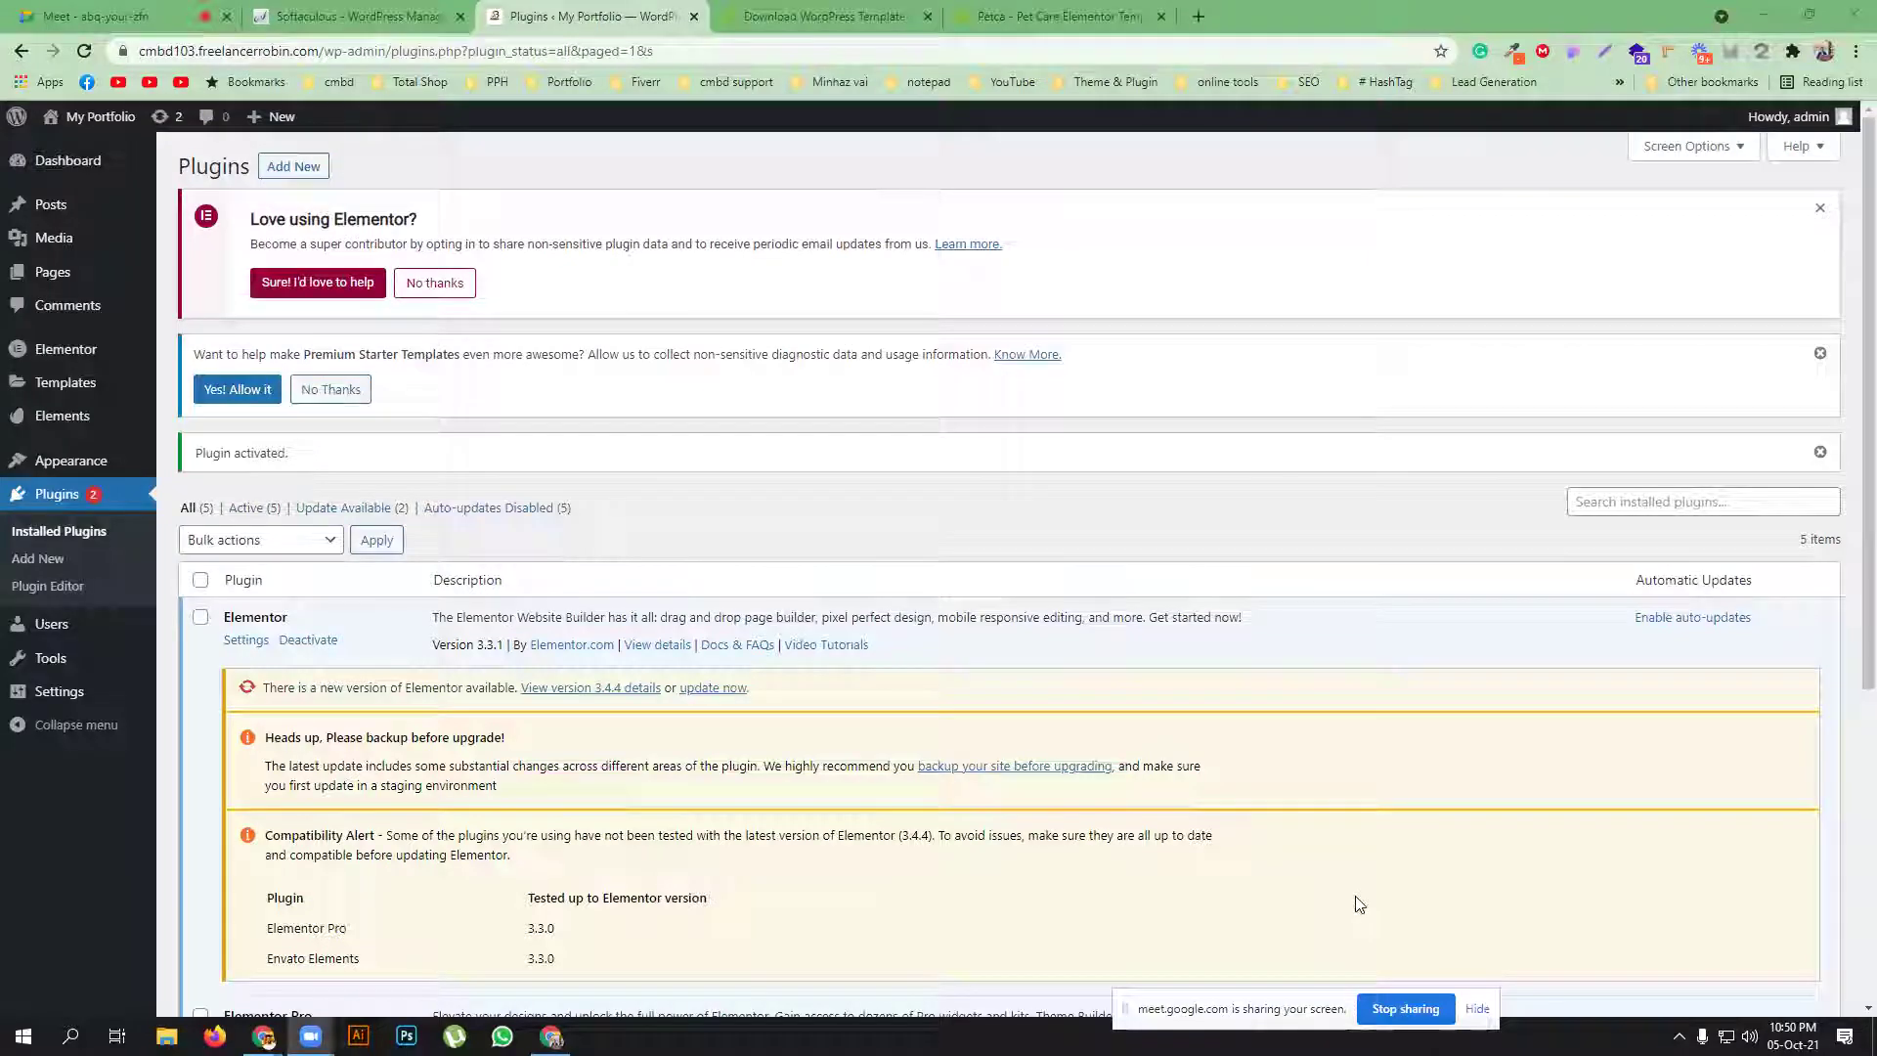
scroll(399, 660, down, 2)
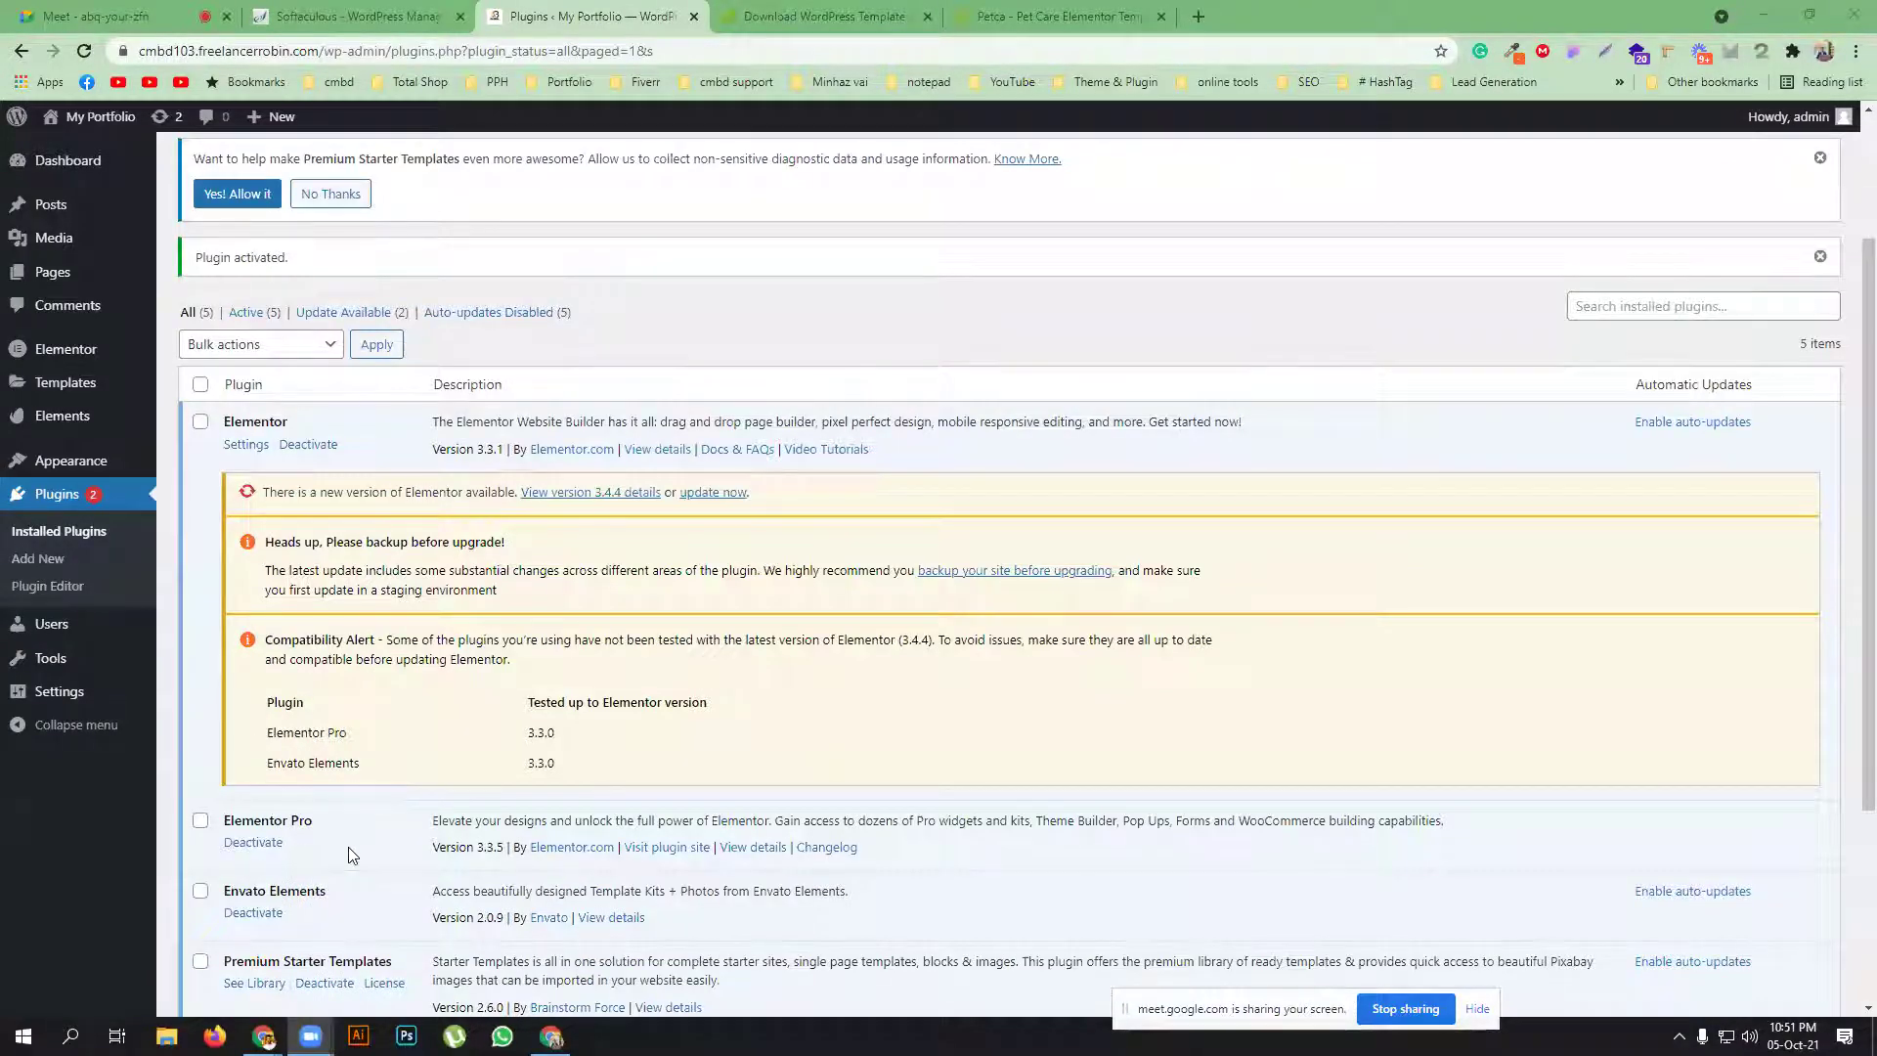
scroll(348, 847, down, 1)
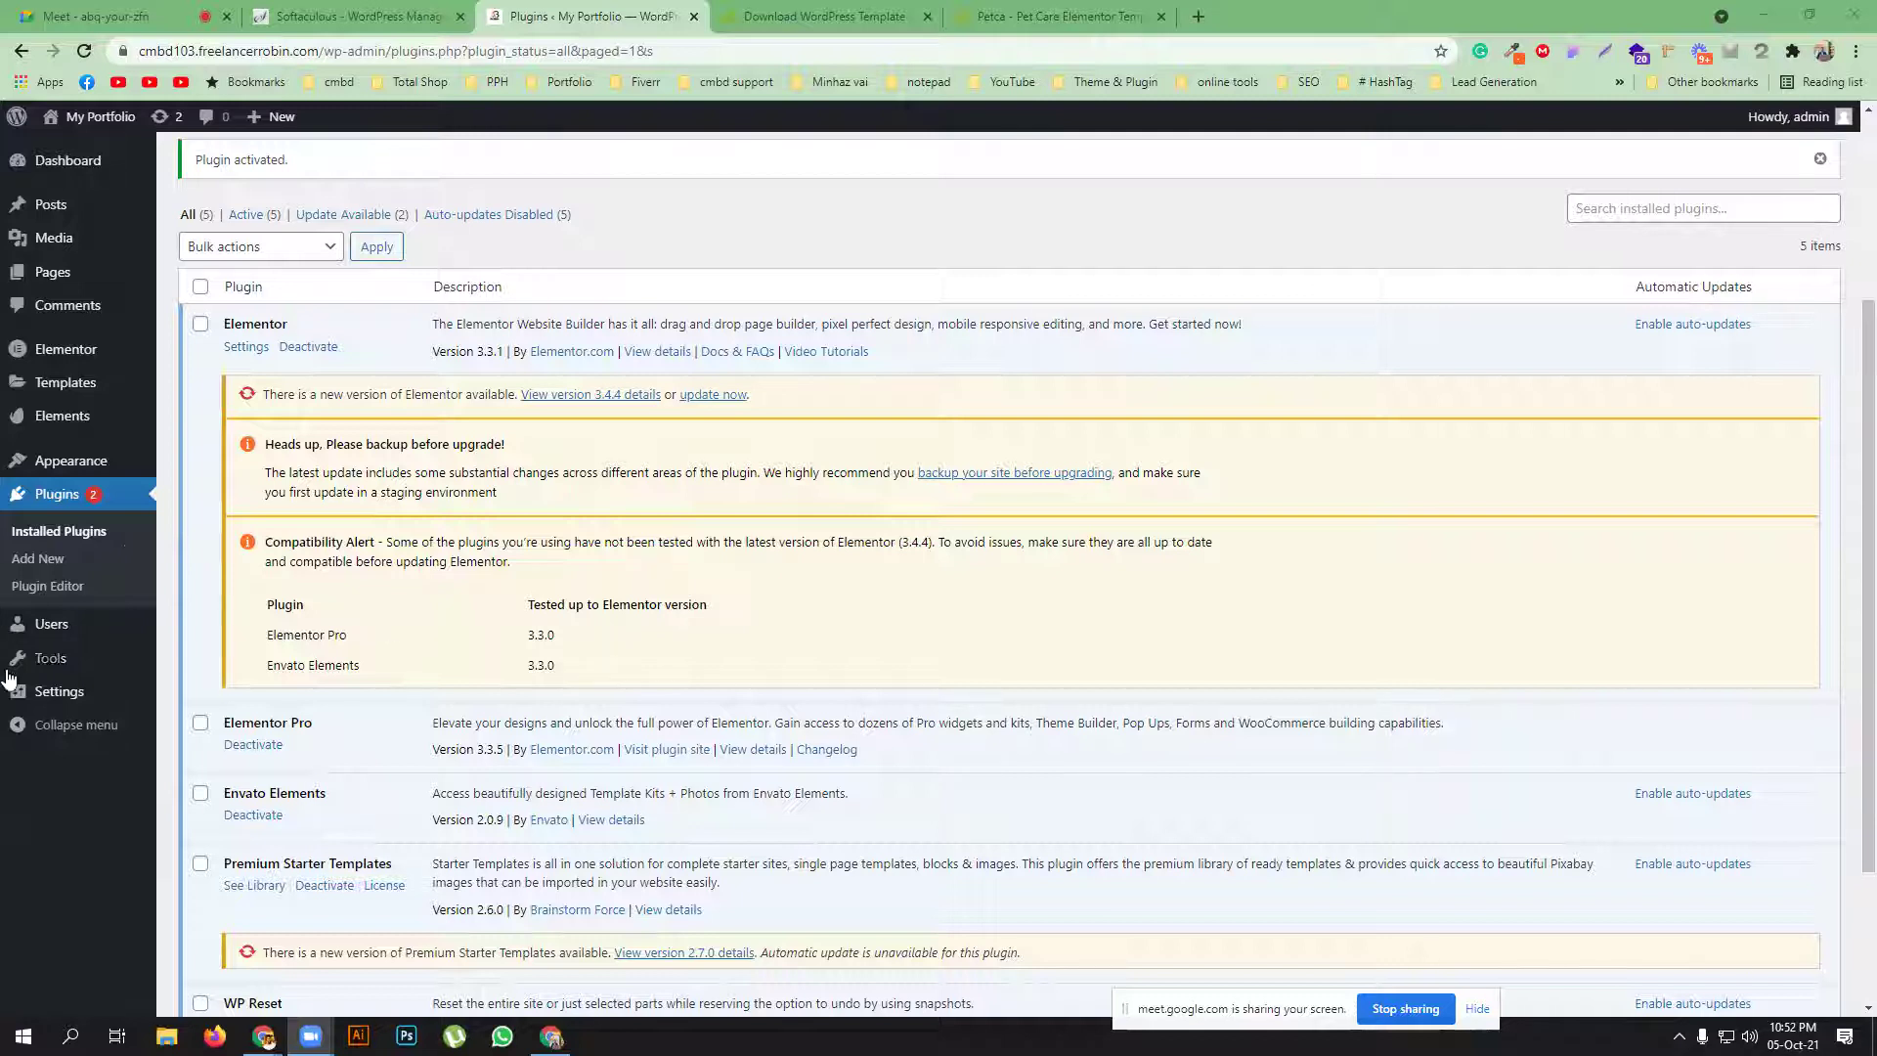
mouse_move(58, 419)
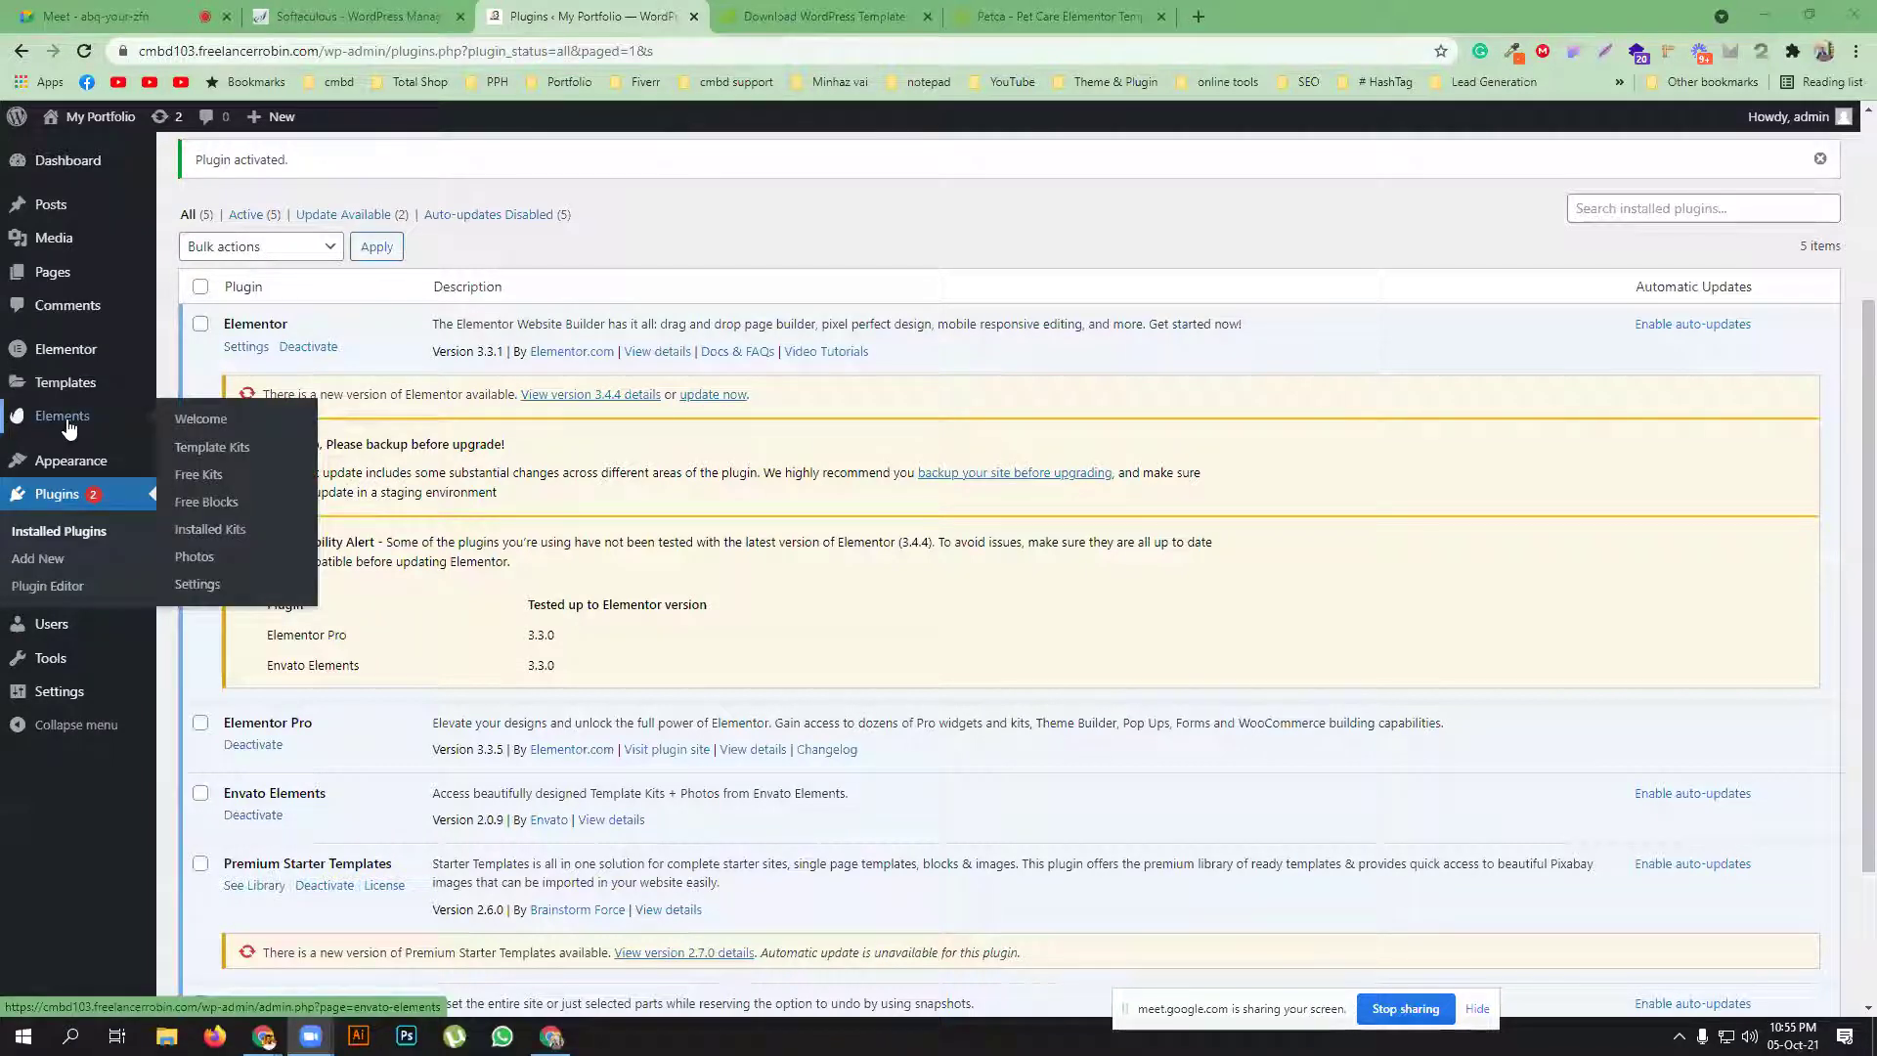
Open Elements > Template Kits, listing 1679 premium kits such as Dikan and Tetta
click(211, 448)
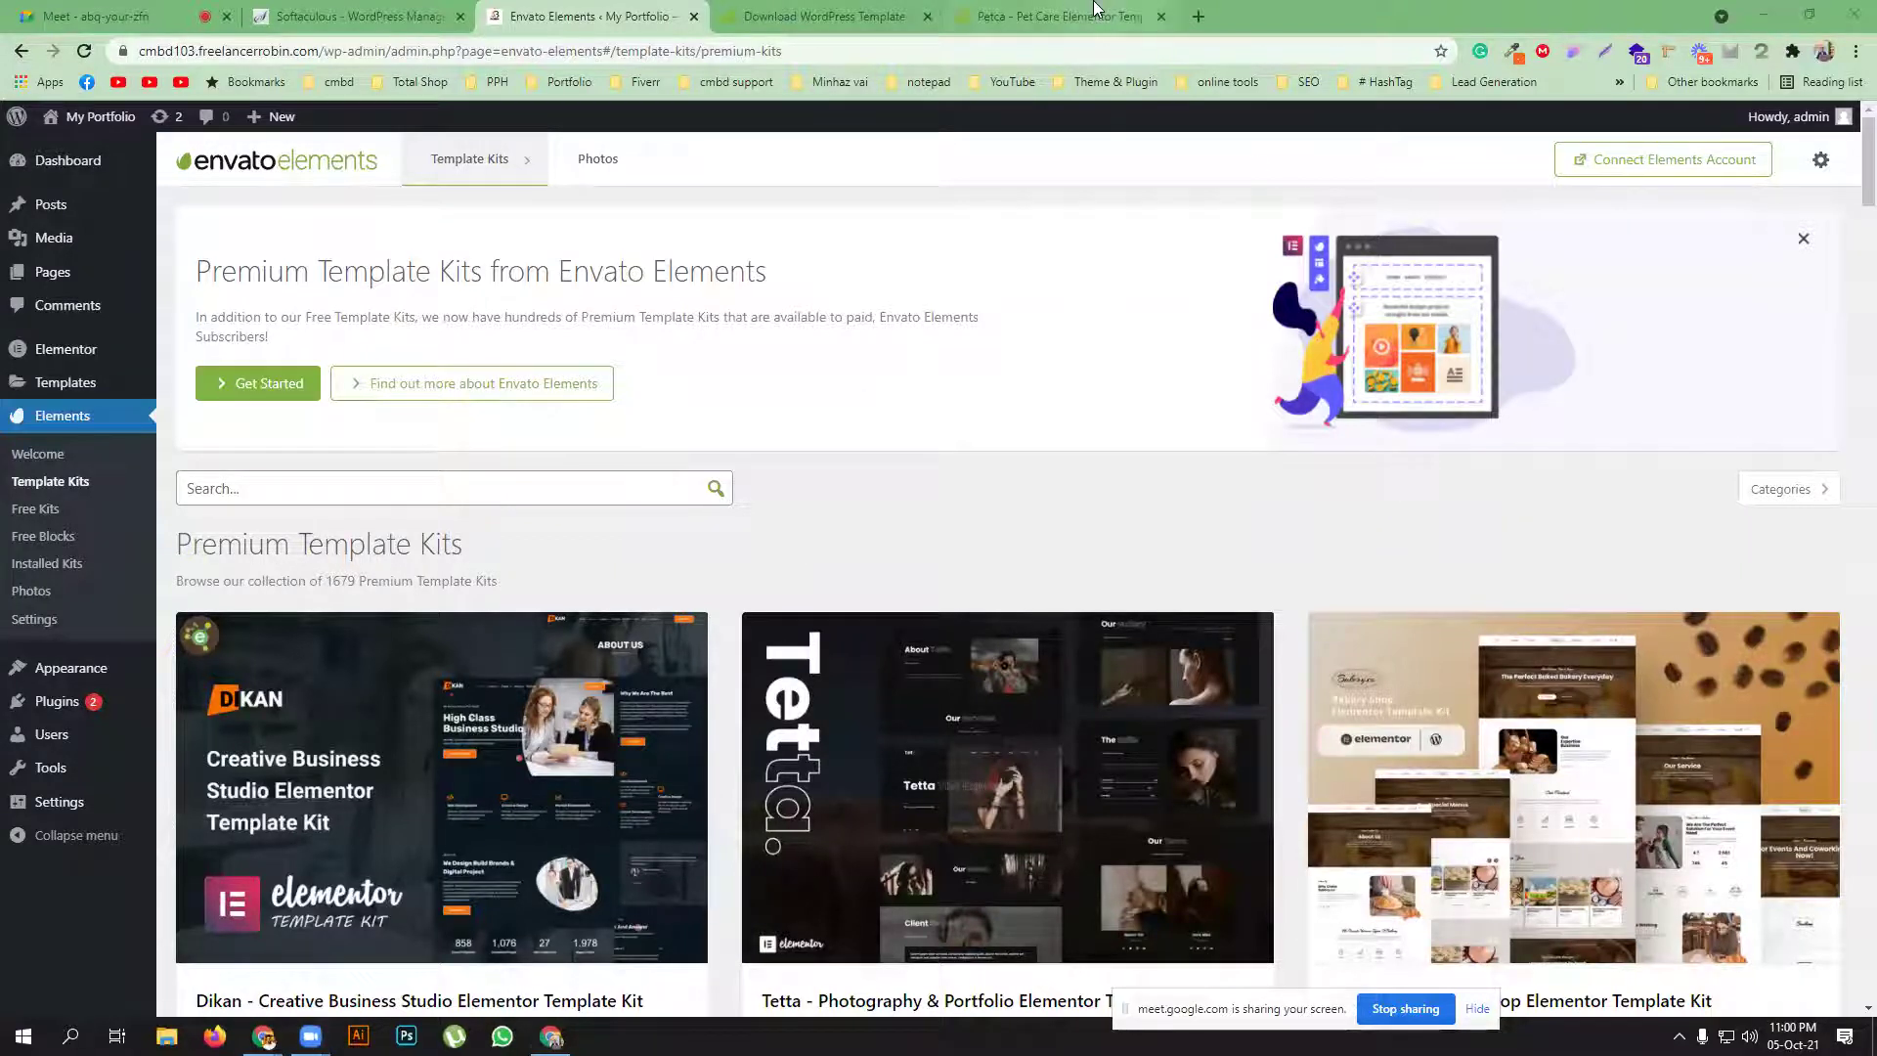
click(1061, 16)
click(831, 16)
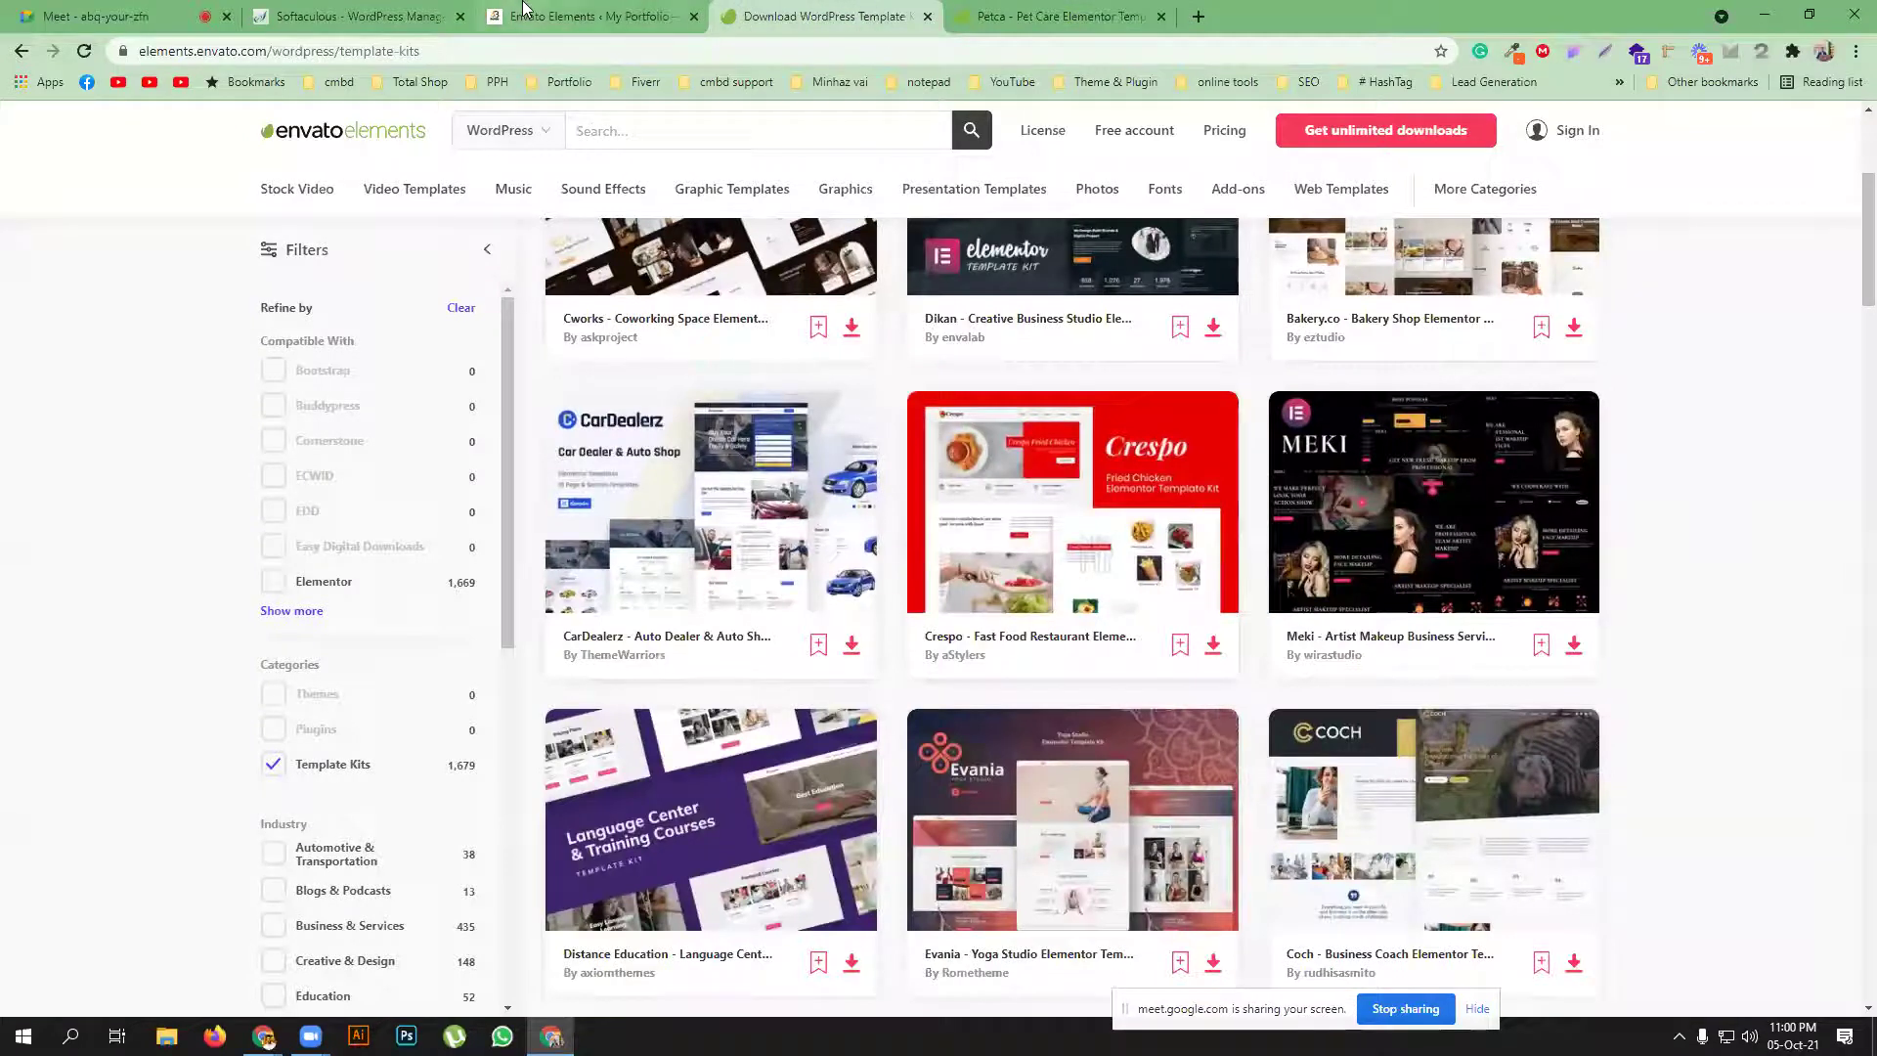
click(586, 16)
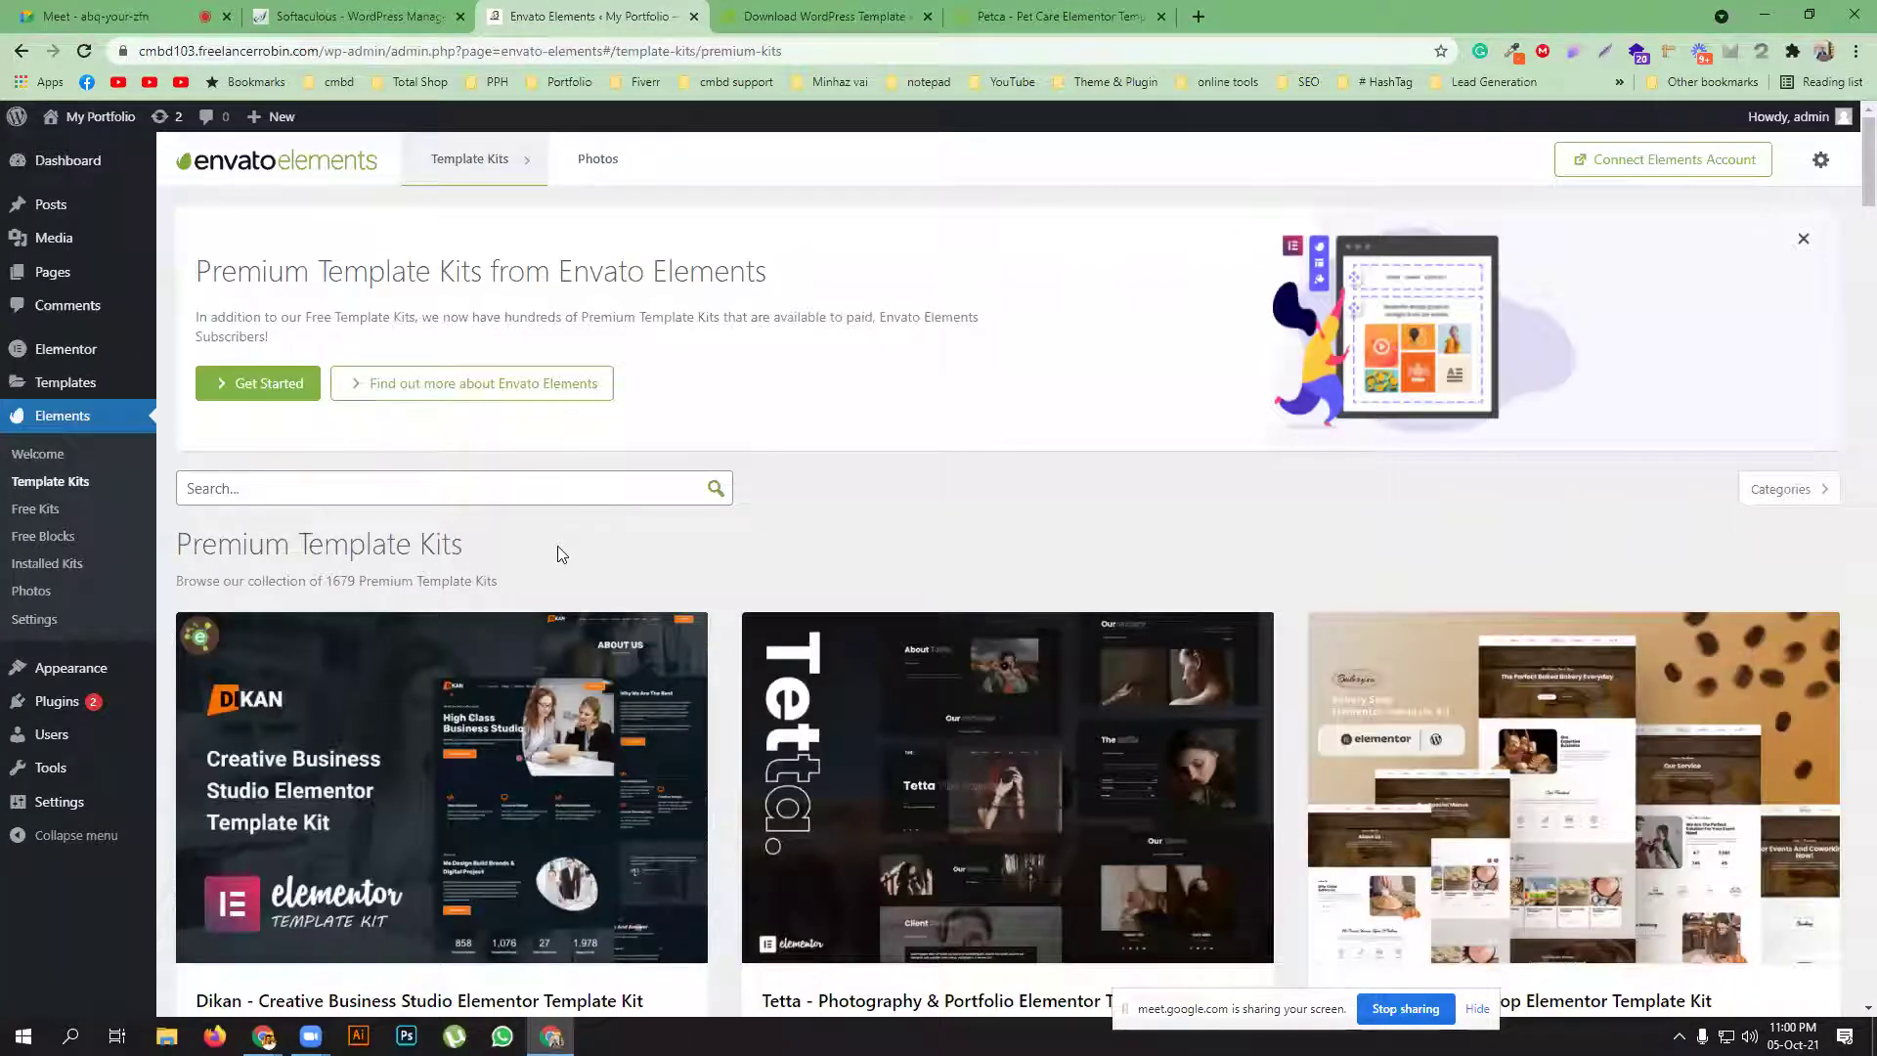
scroll(562, 555, down, 2)
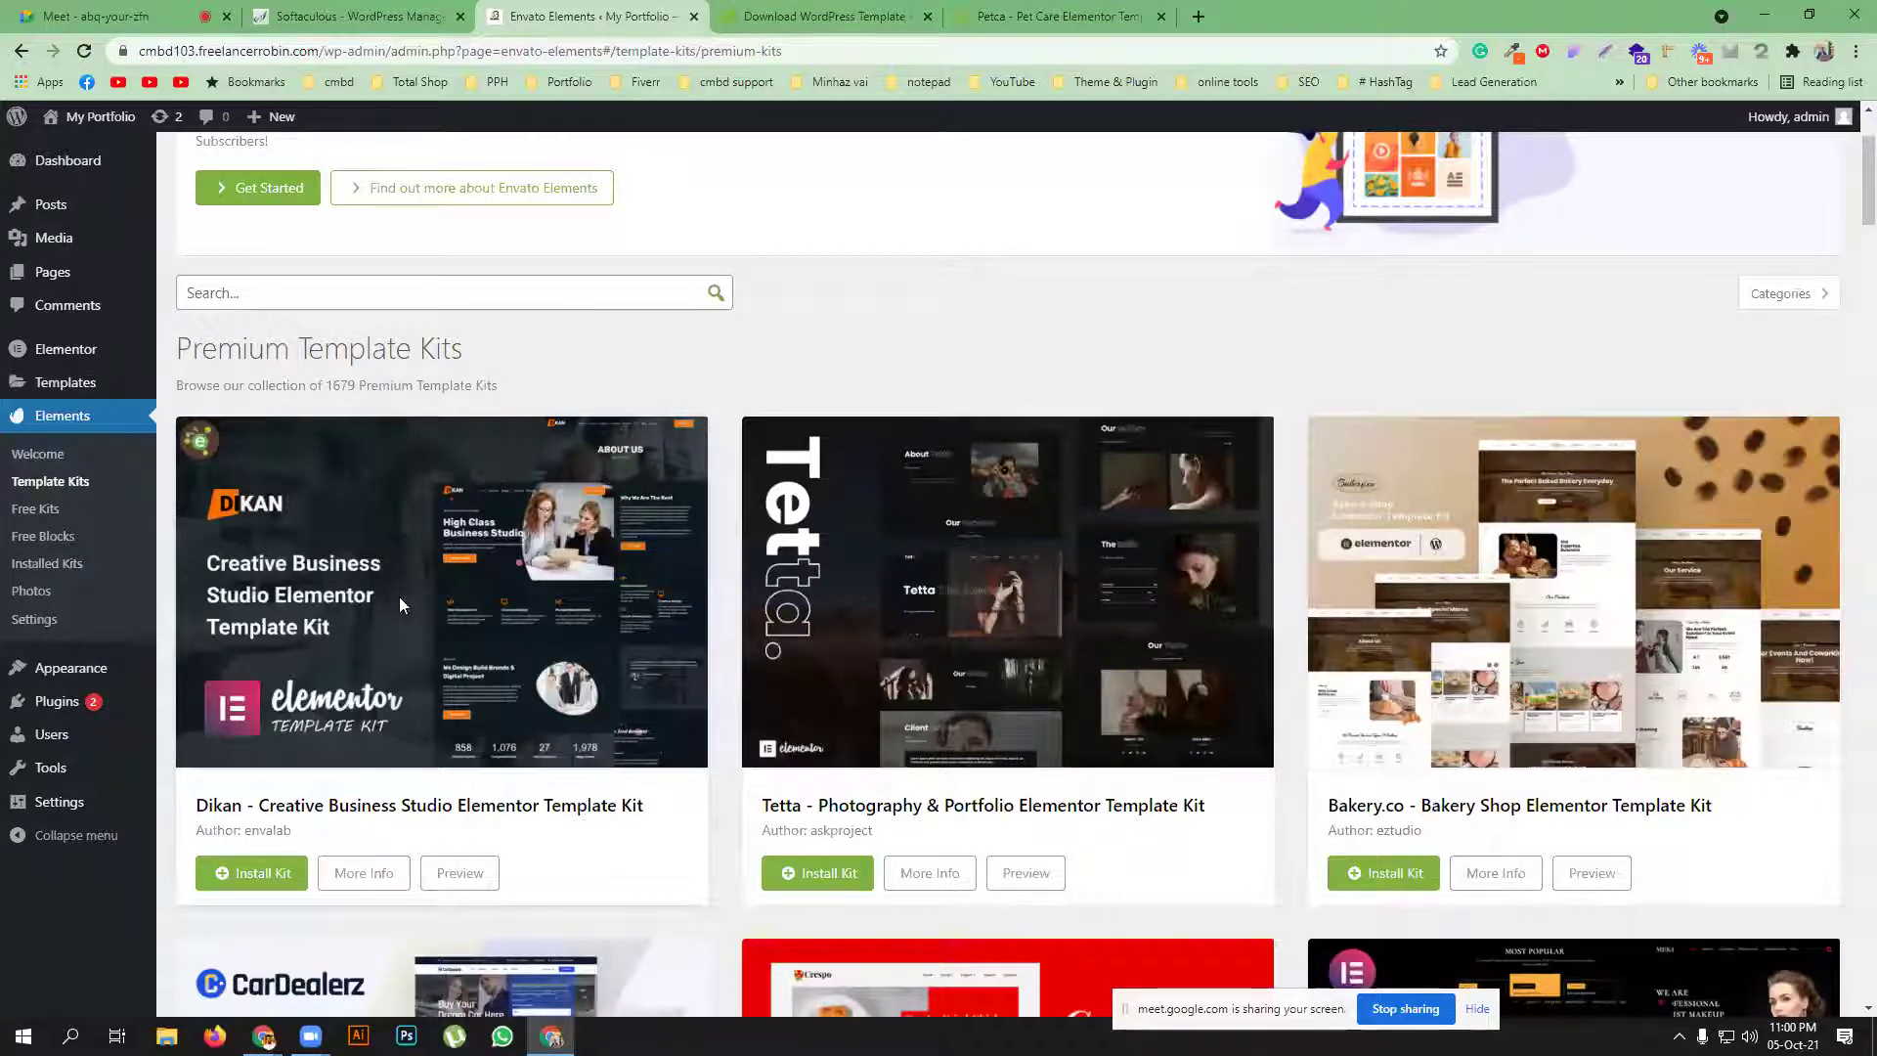
Switch to Elements > Free Kits, listing 152 free kits like Music Lessons Teacher
click(37, 515)
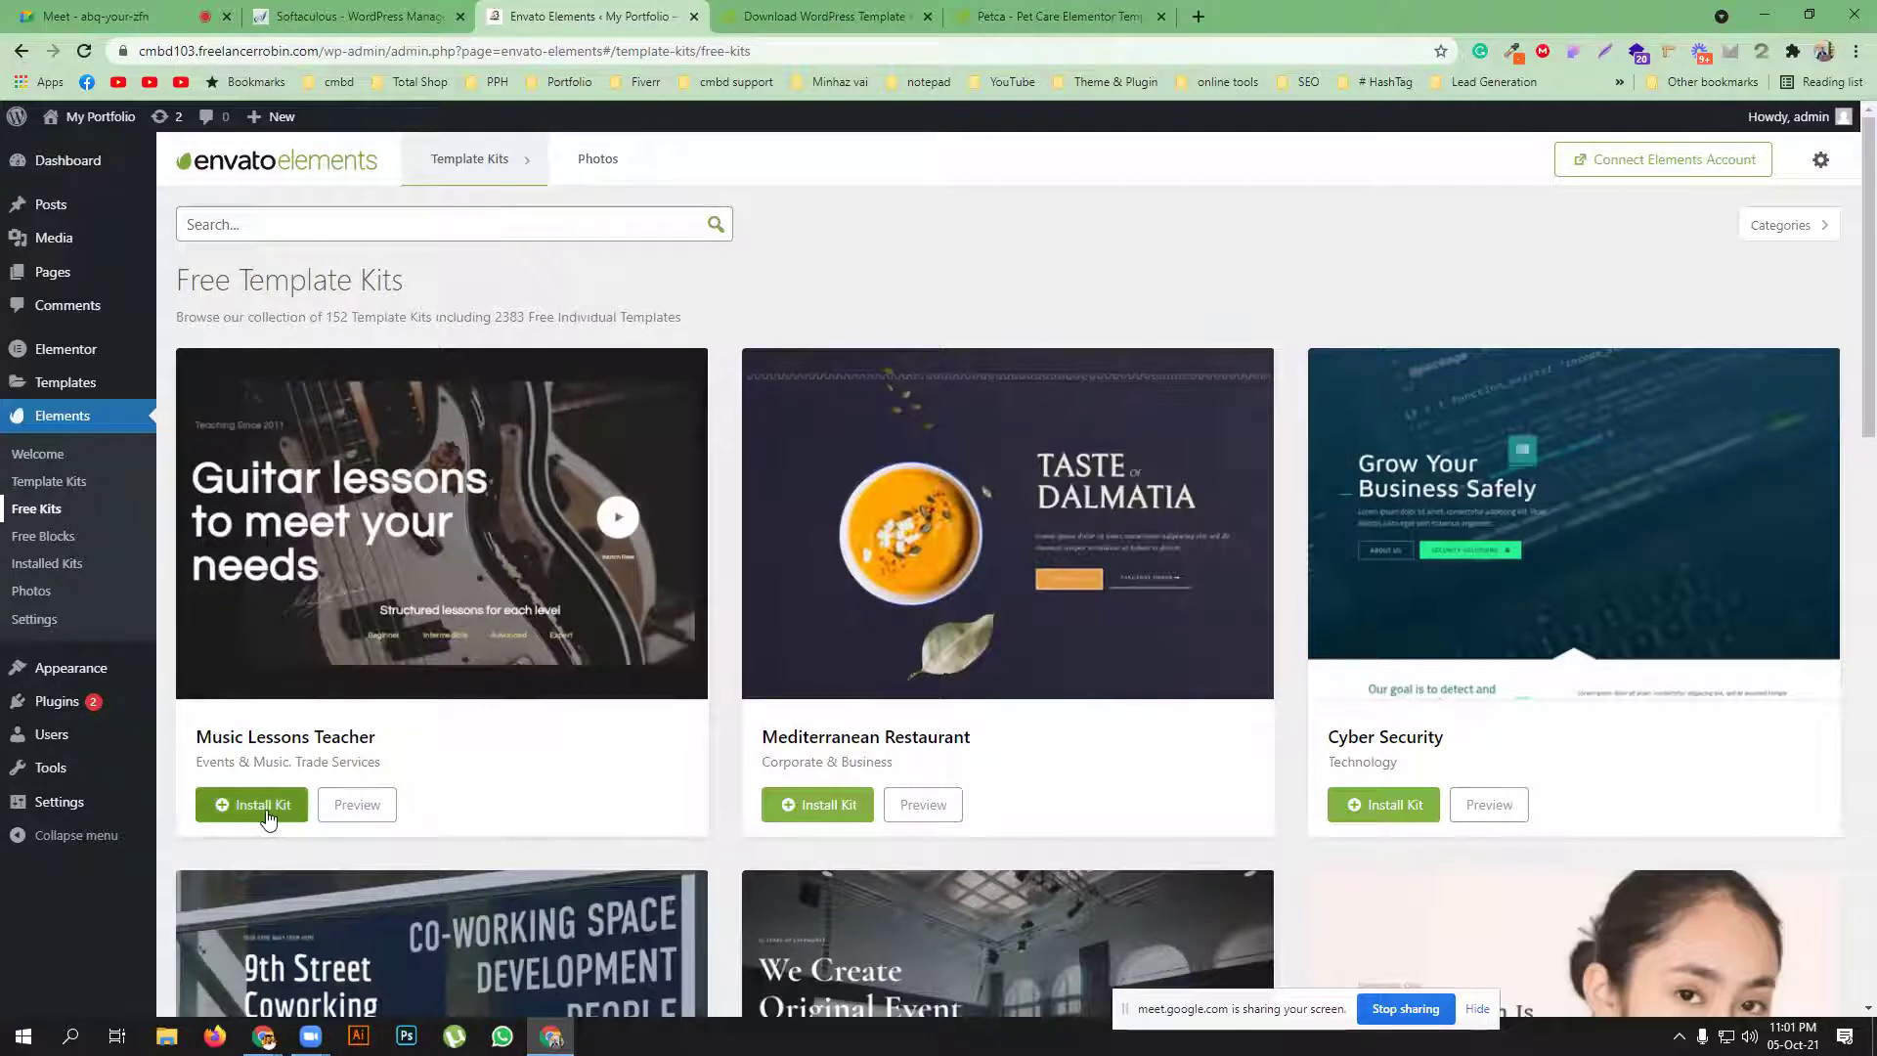
Open Pages > Add New in a separate tab and switch to that editor
mouse_move(31, 277)
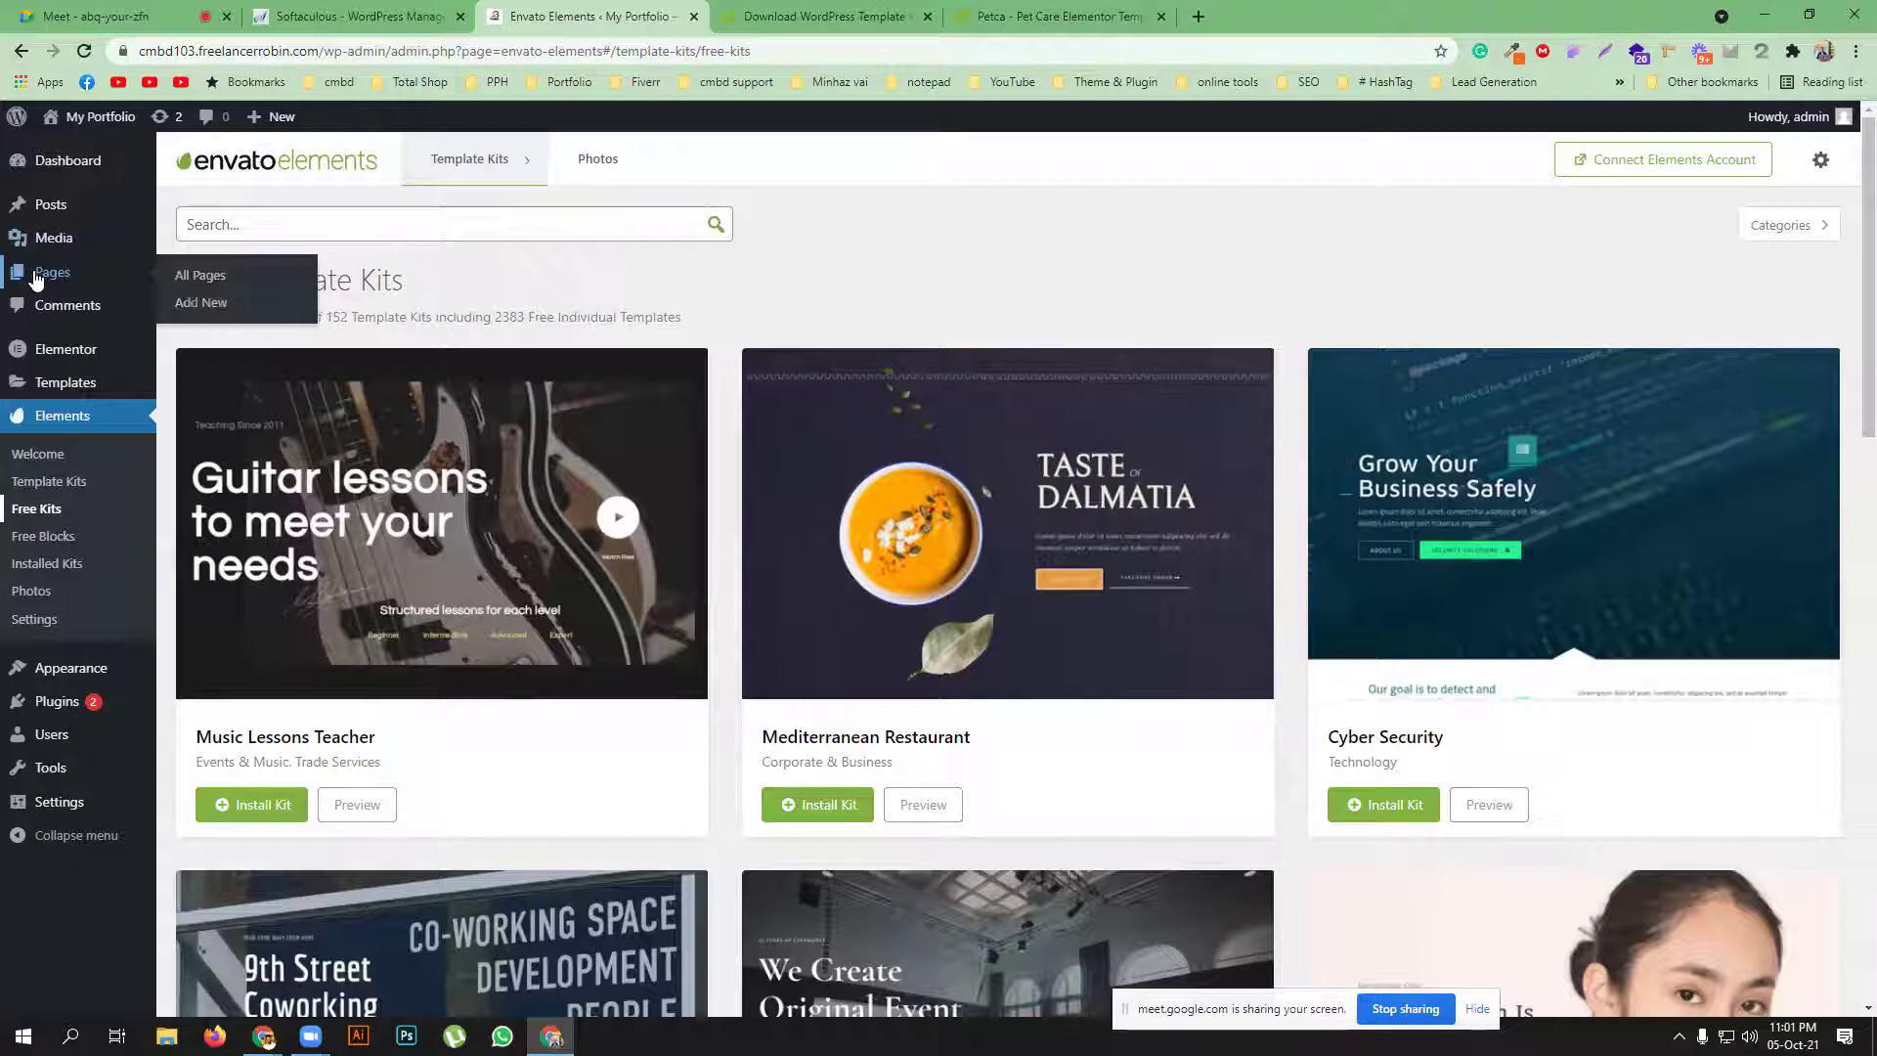
middle_click(195, 304)
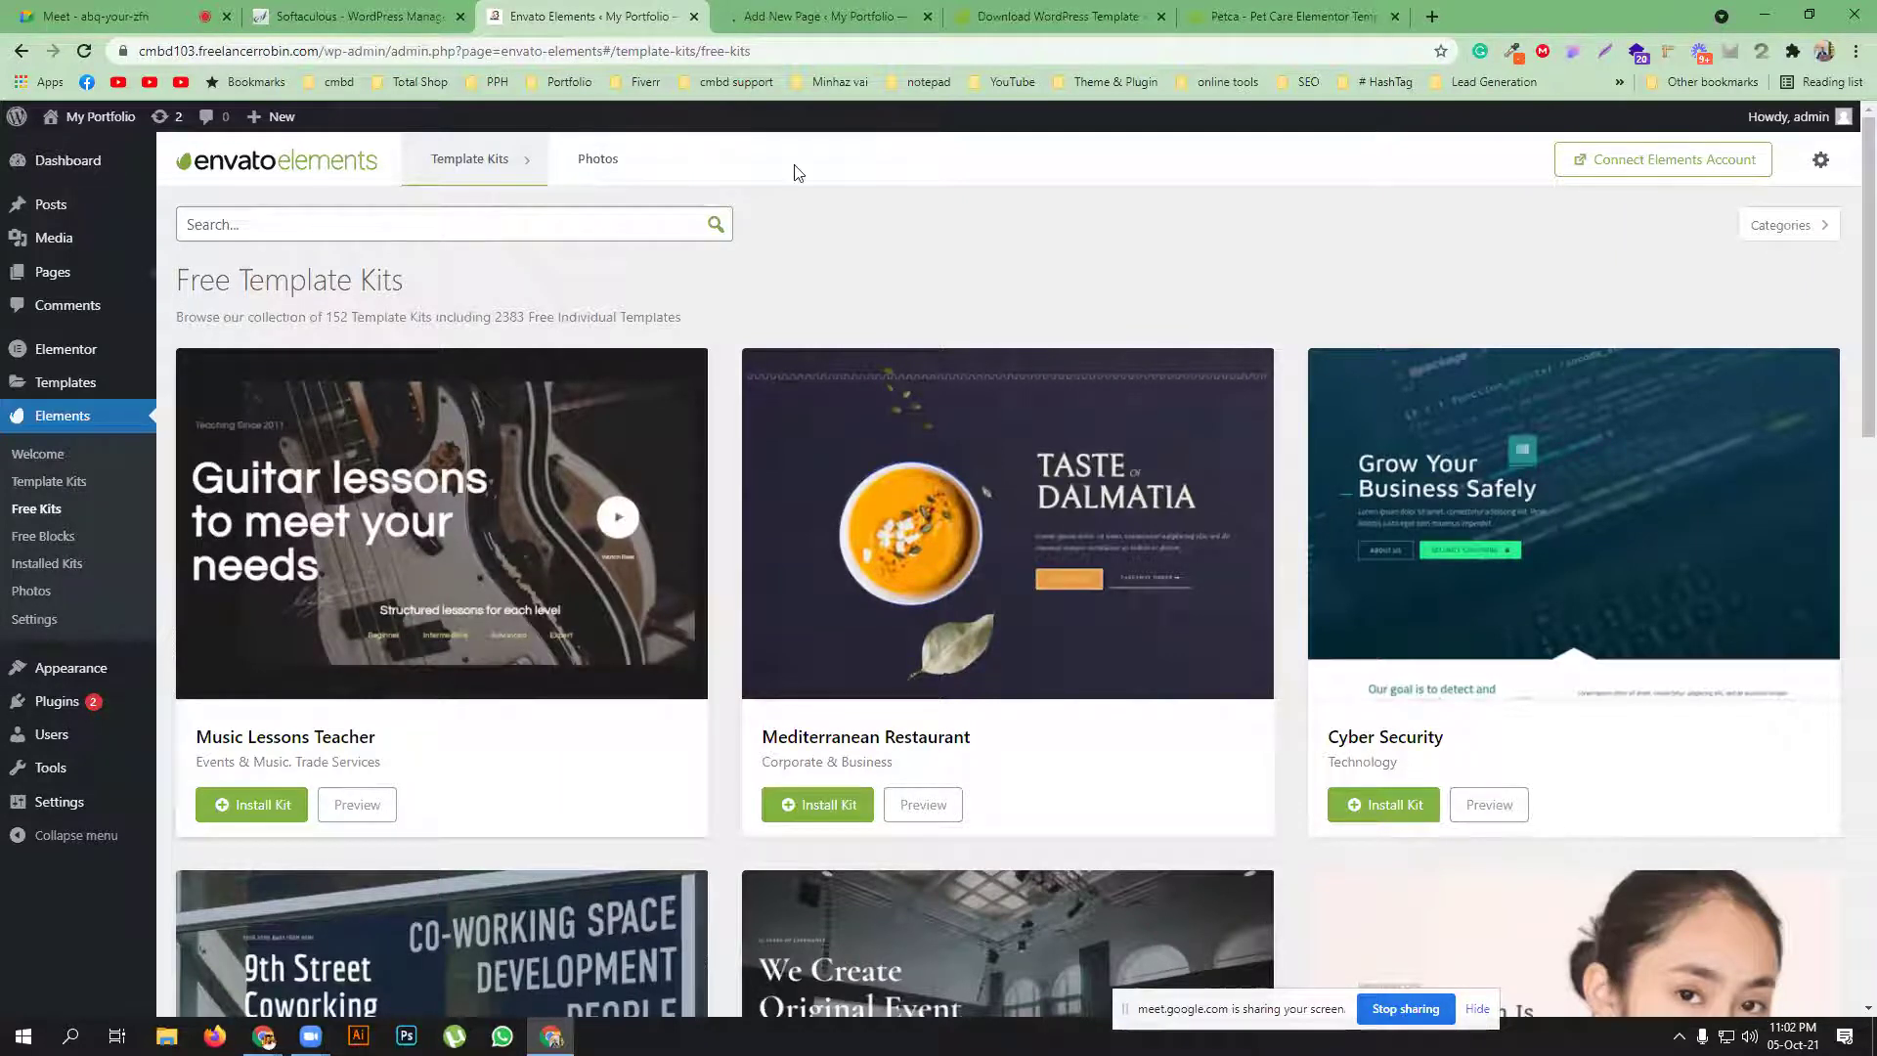
click(756, 11)
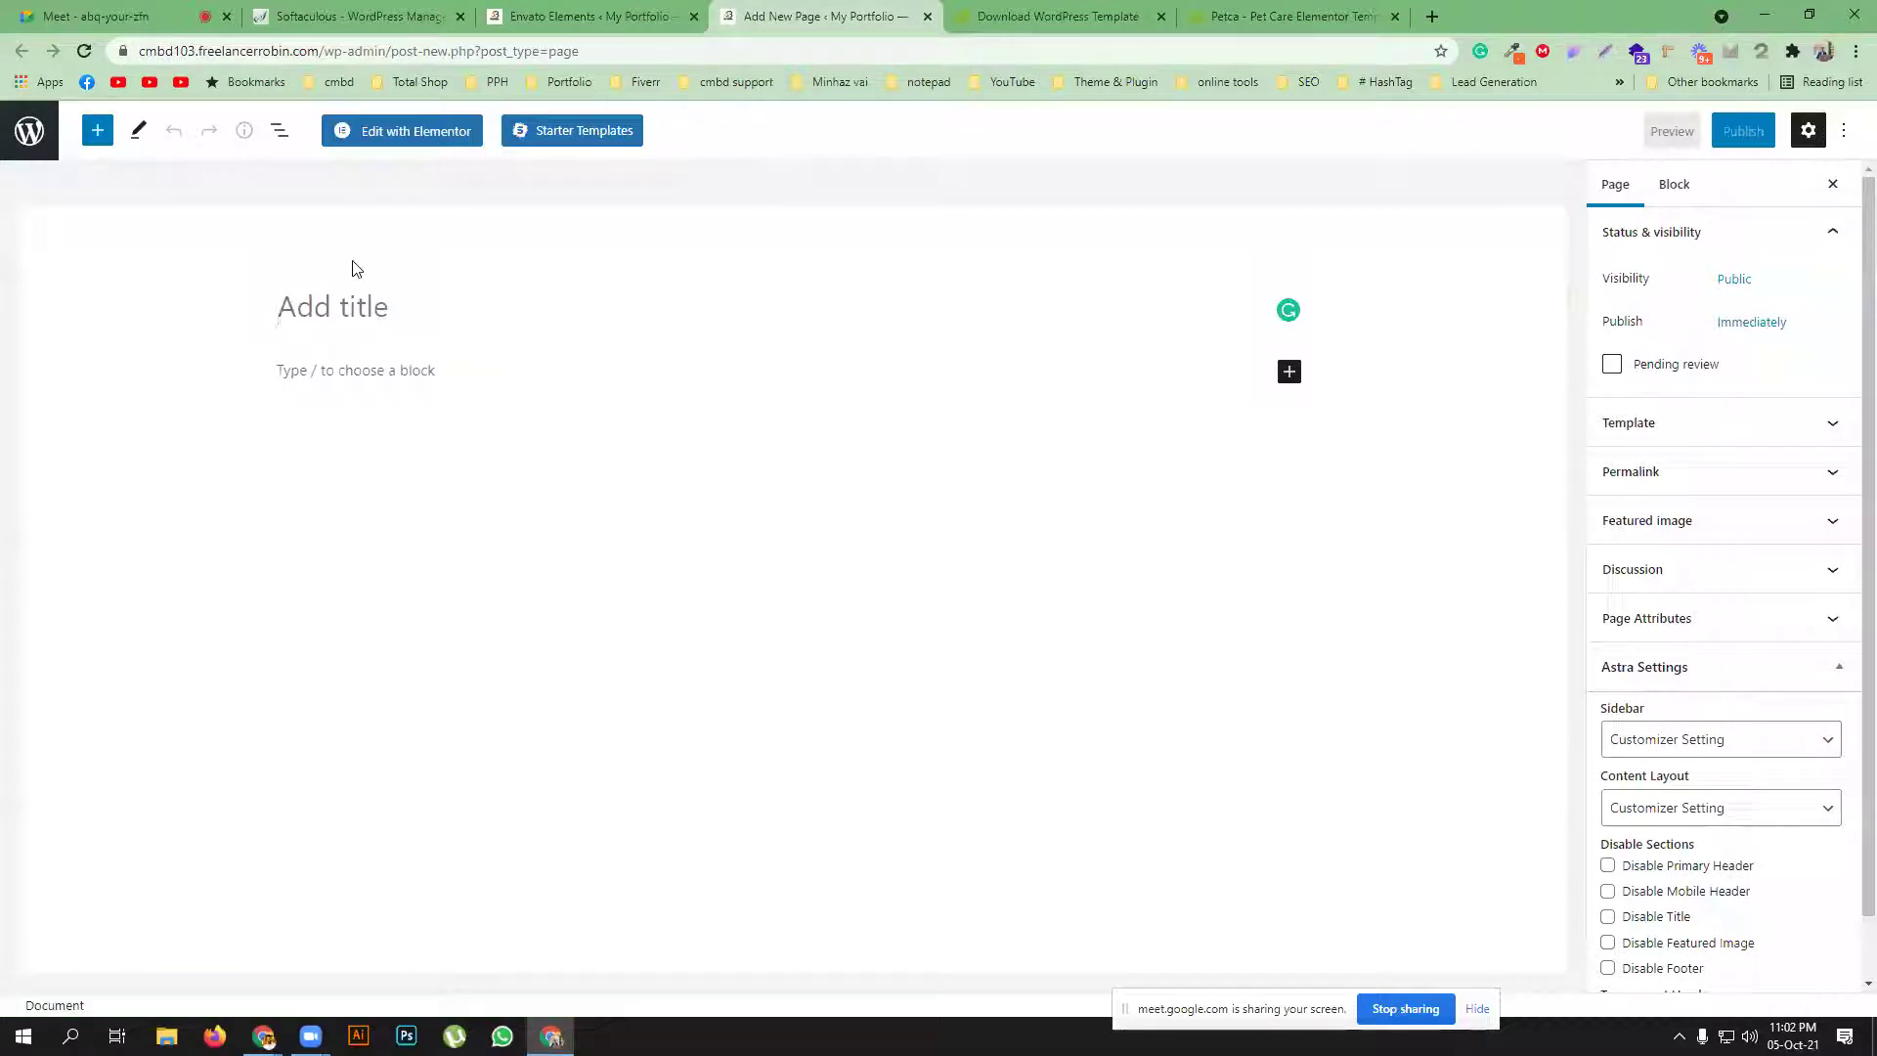
Title the new page 'Music' and publish it
text(H)
key(BackSpace)
text(Miu)
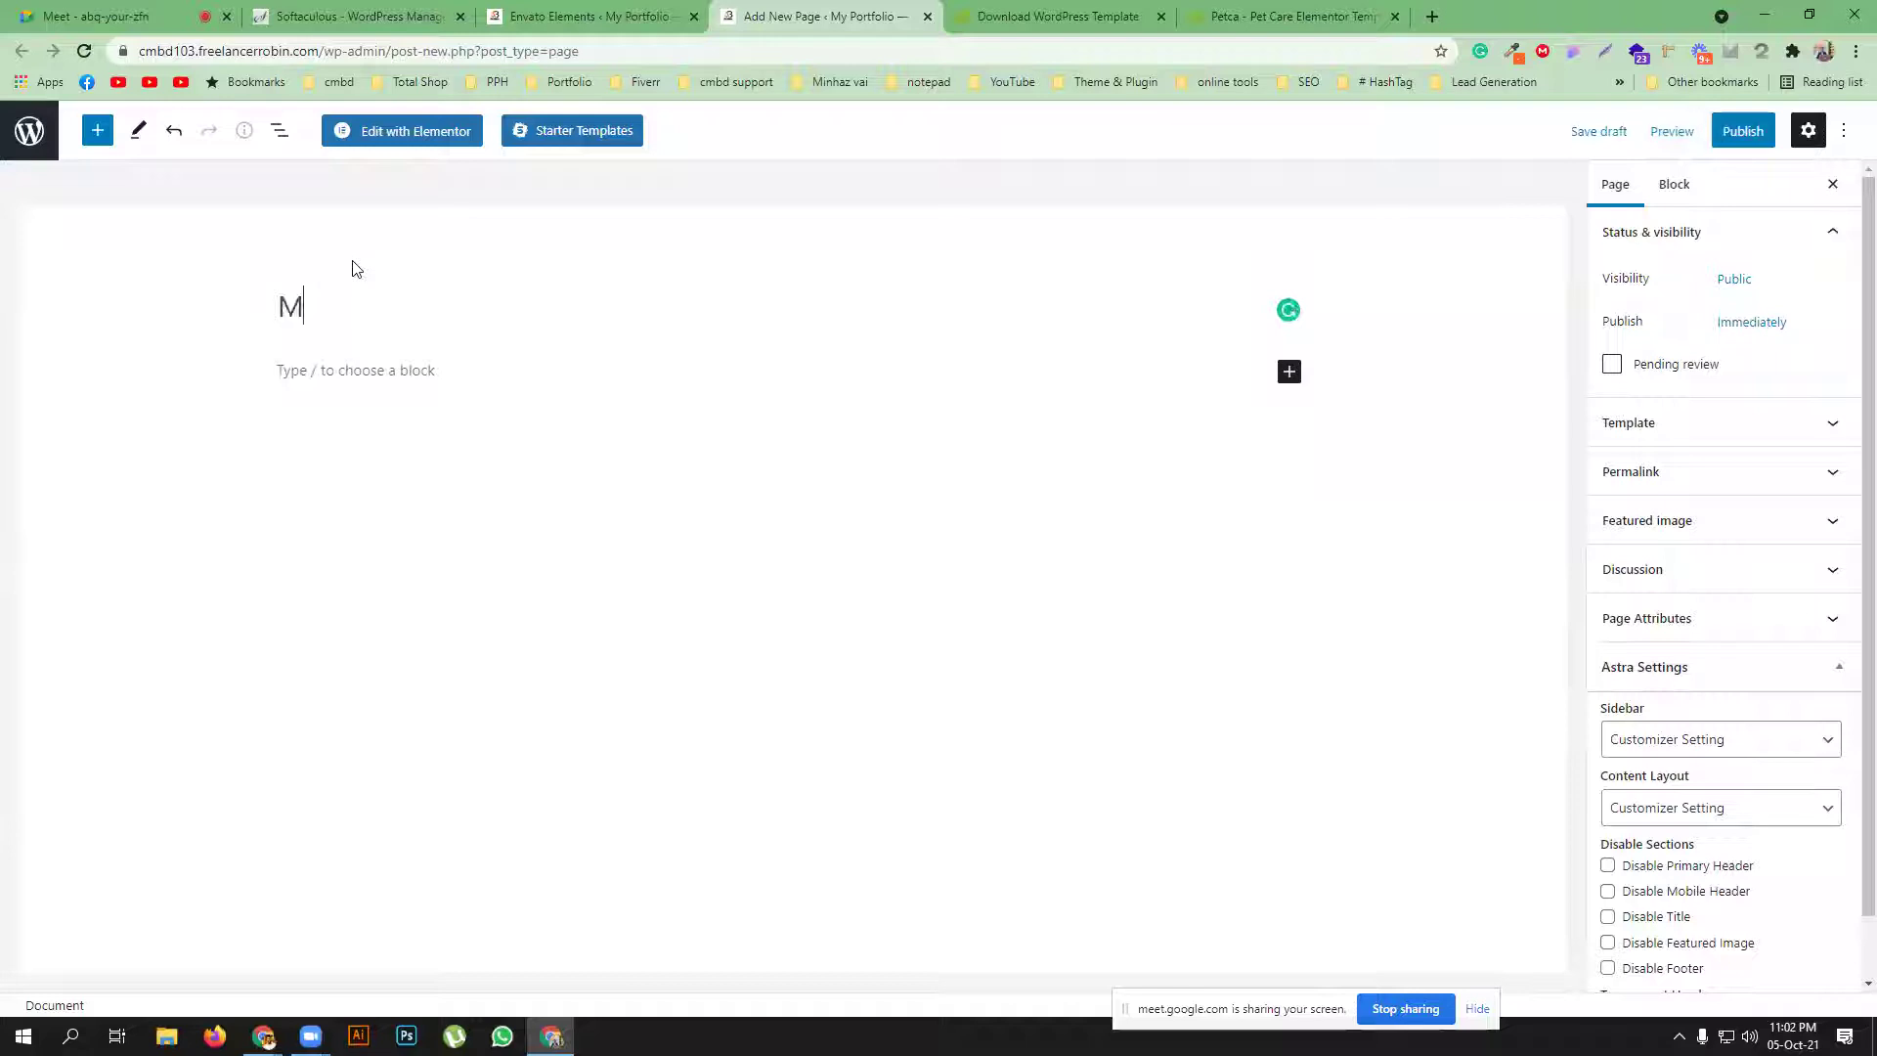
key(BackSpace)
key(BackSpace)
text(Usic)
key(BackSpace)
key(BackSpace)
key(BackSpace)
key(BackSpace)
text(usic)
click(1741, 146)
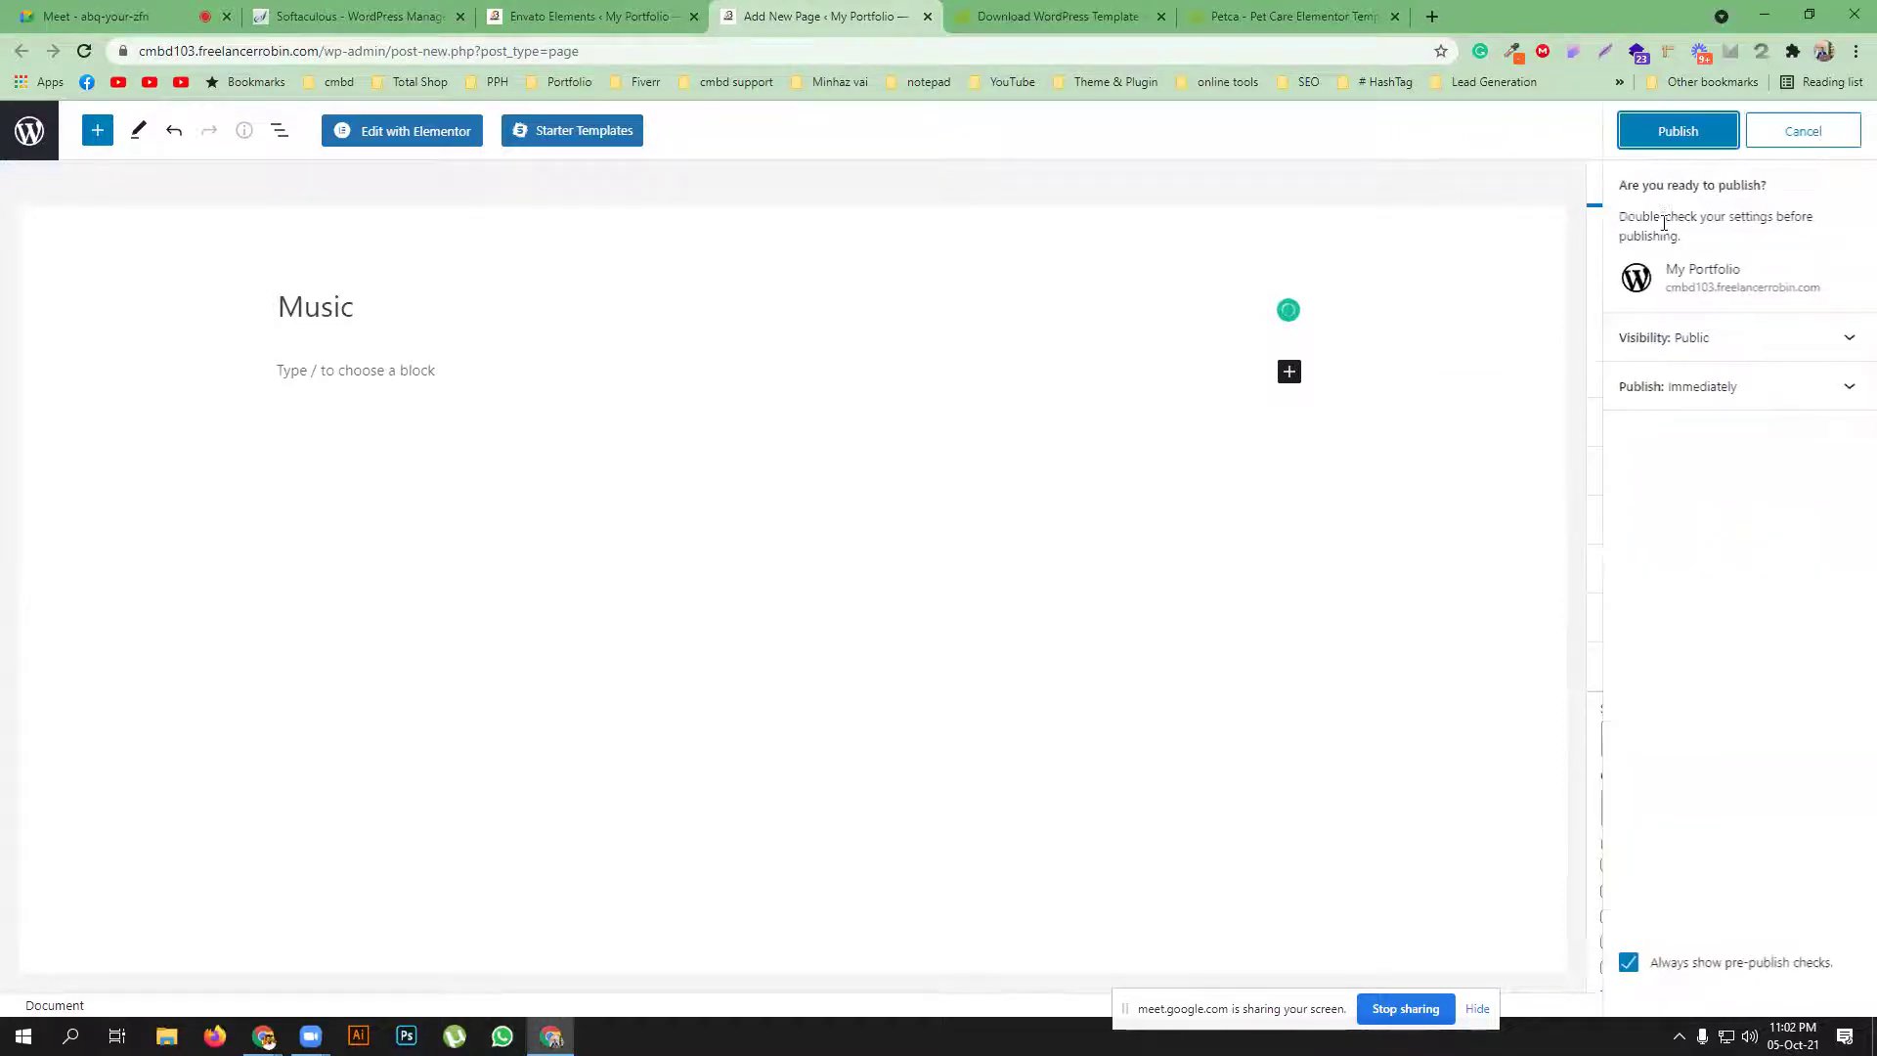
click(1679, 133)
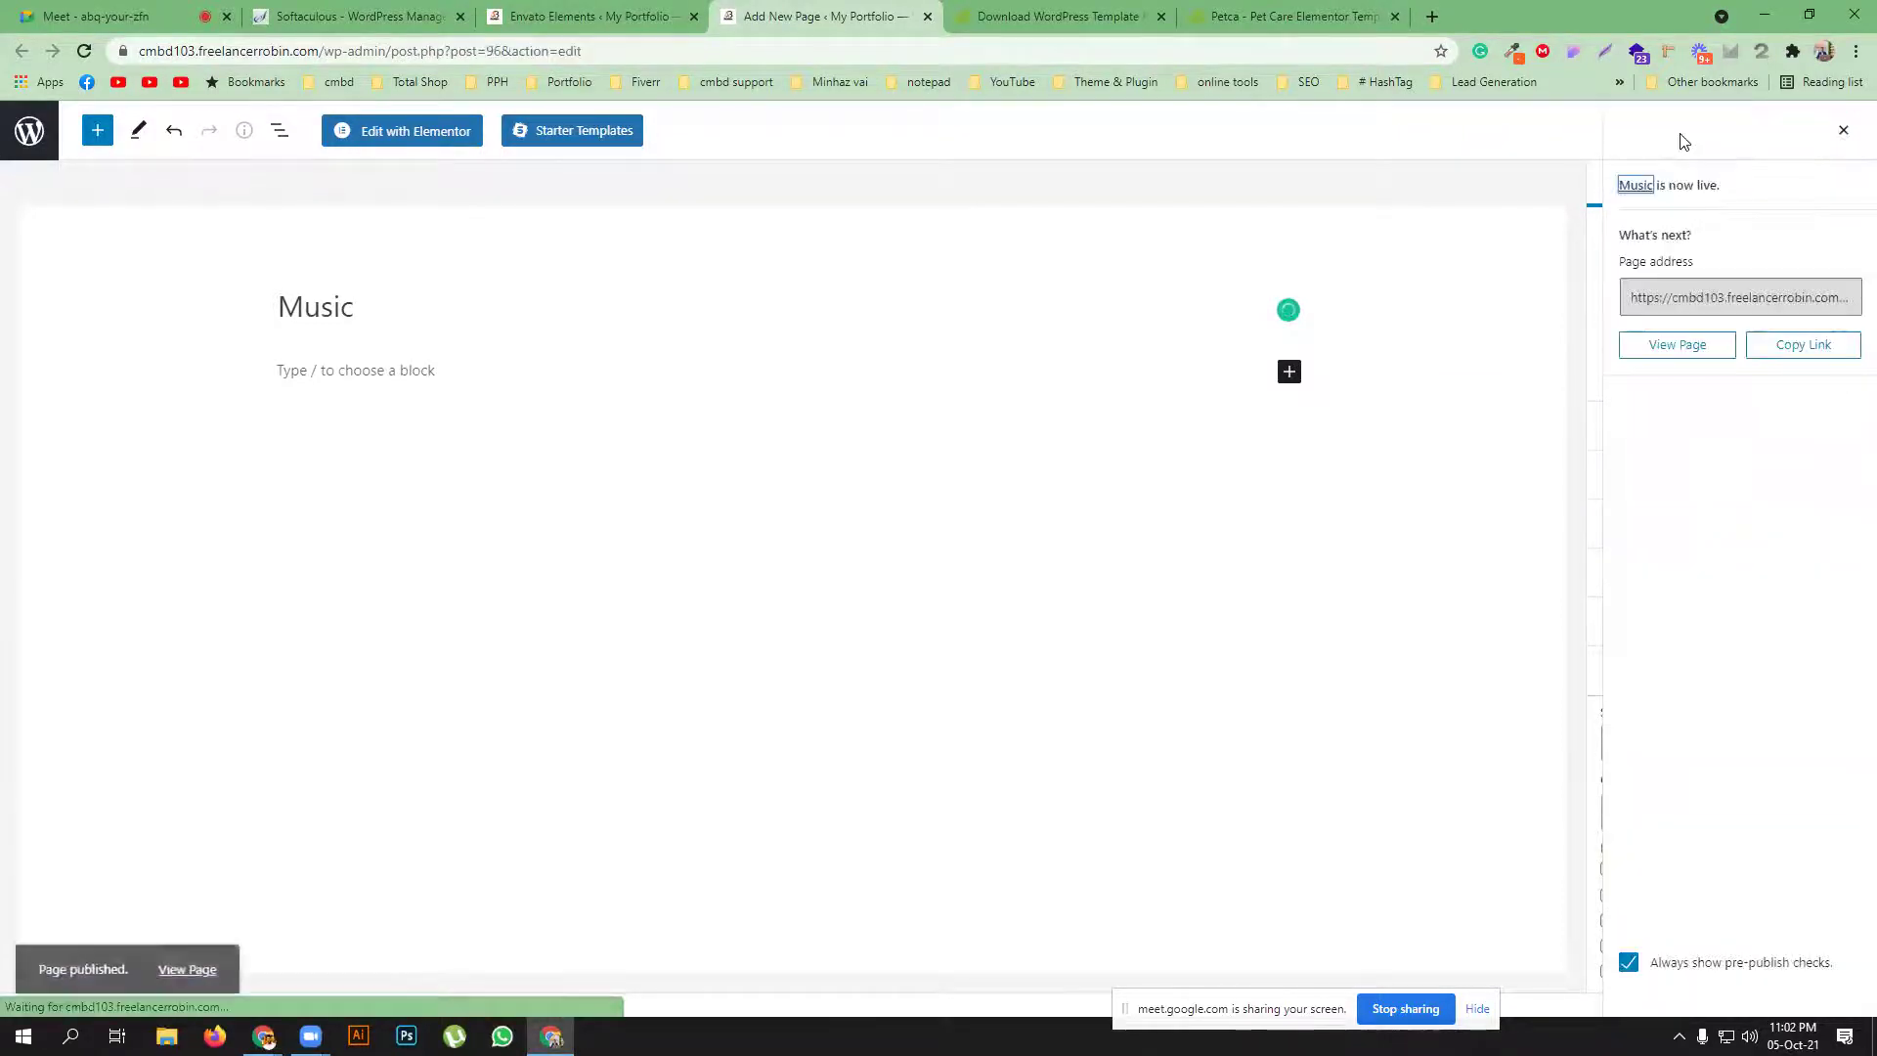
Edit the Music page in Elementor, set Page Layout to Elementor Canvas and hide the title
click(393, 136)
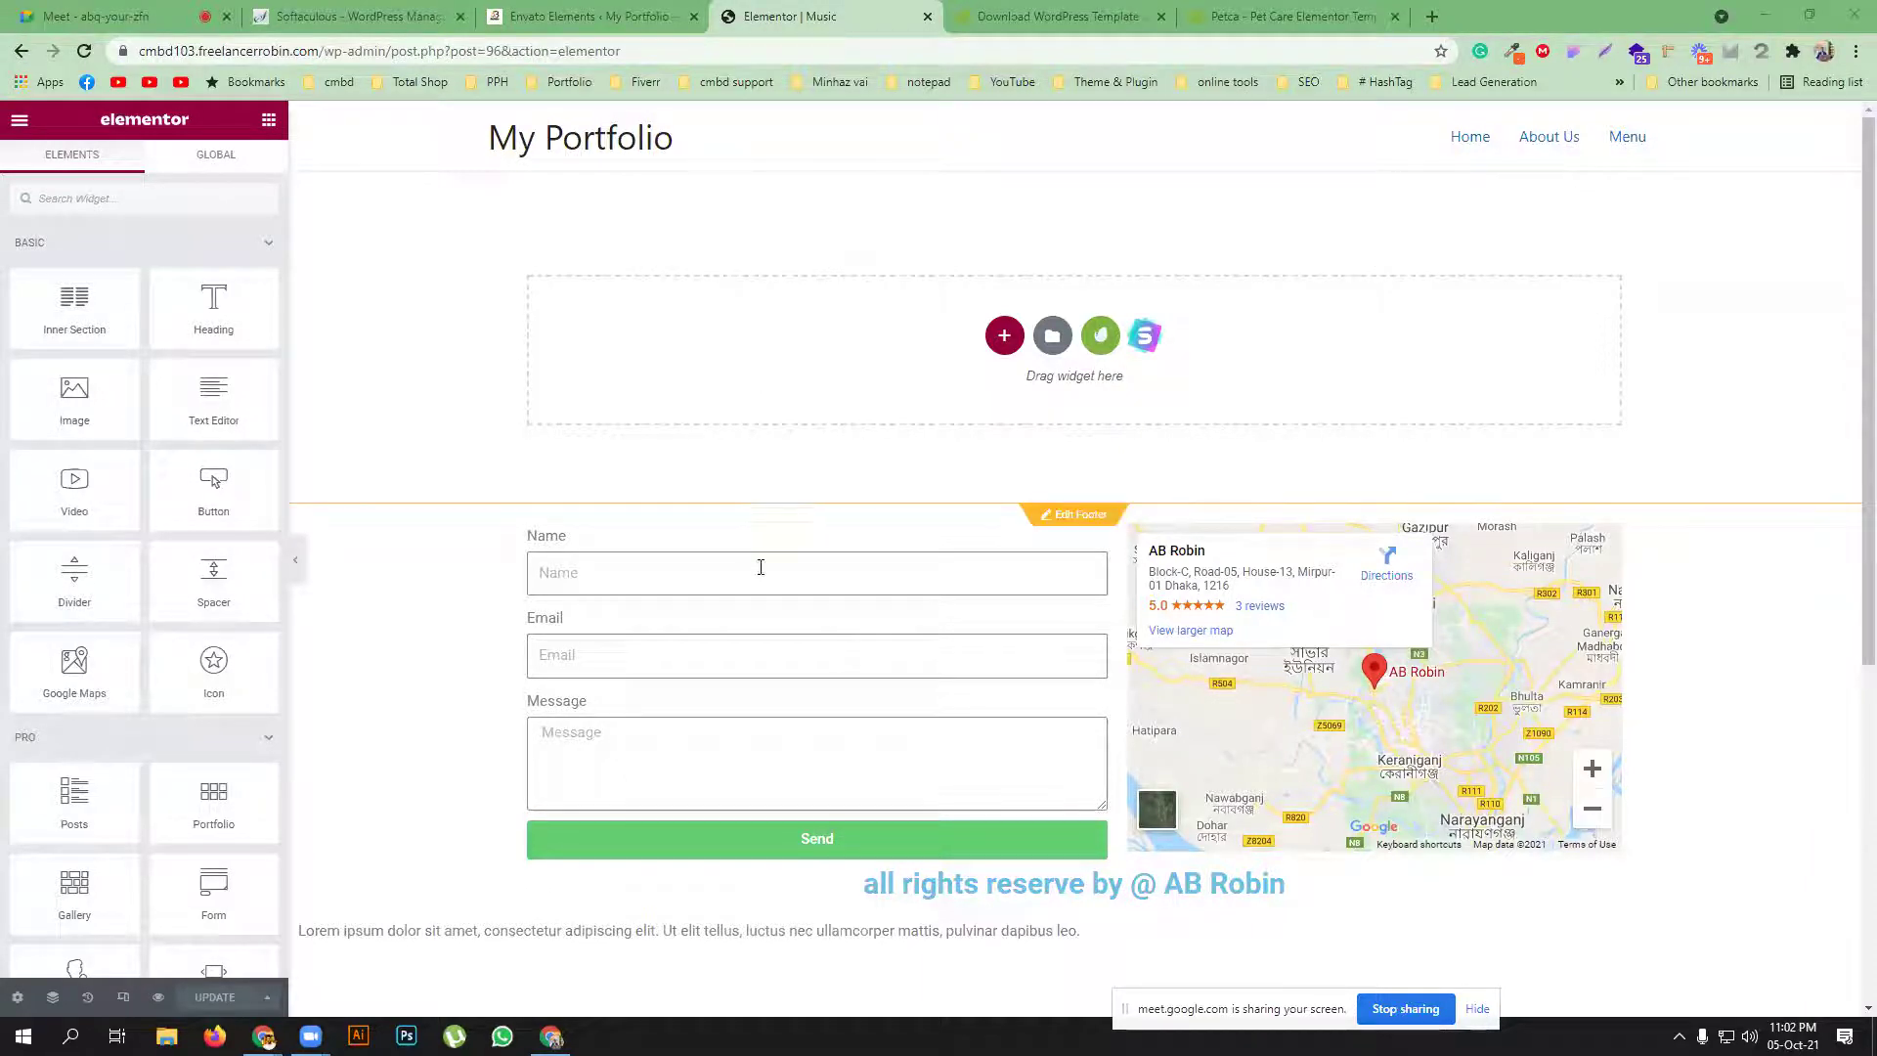
click(17, 998)
click(188, 590)
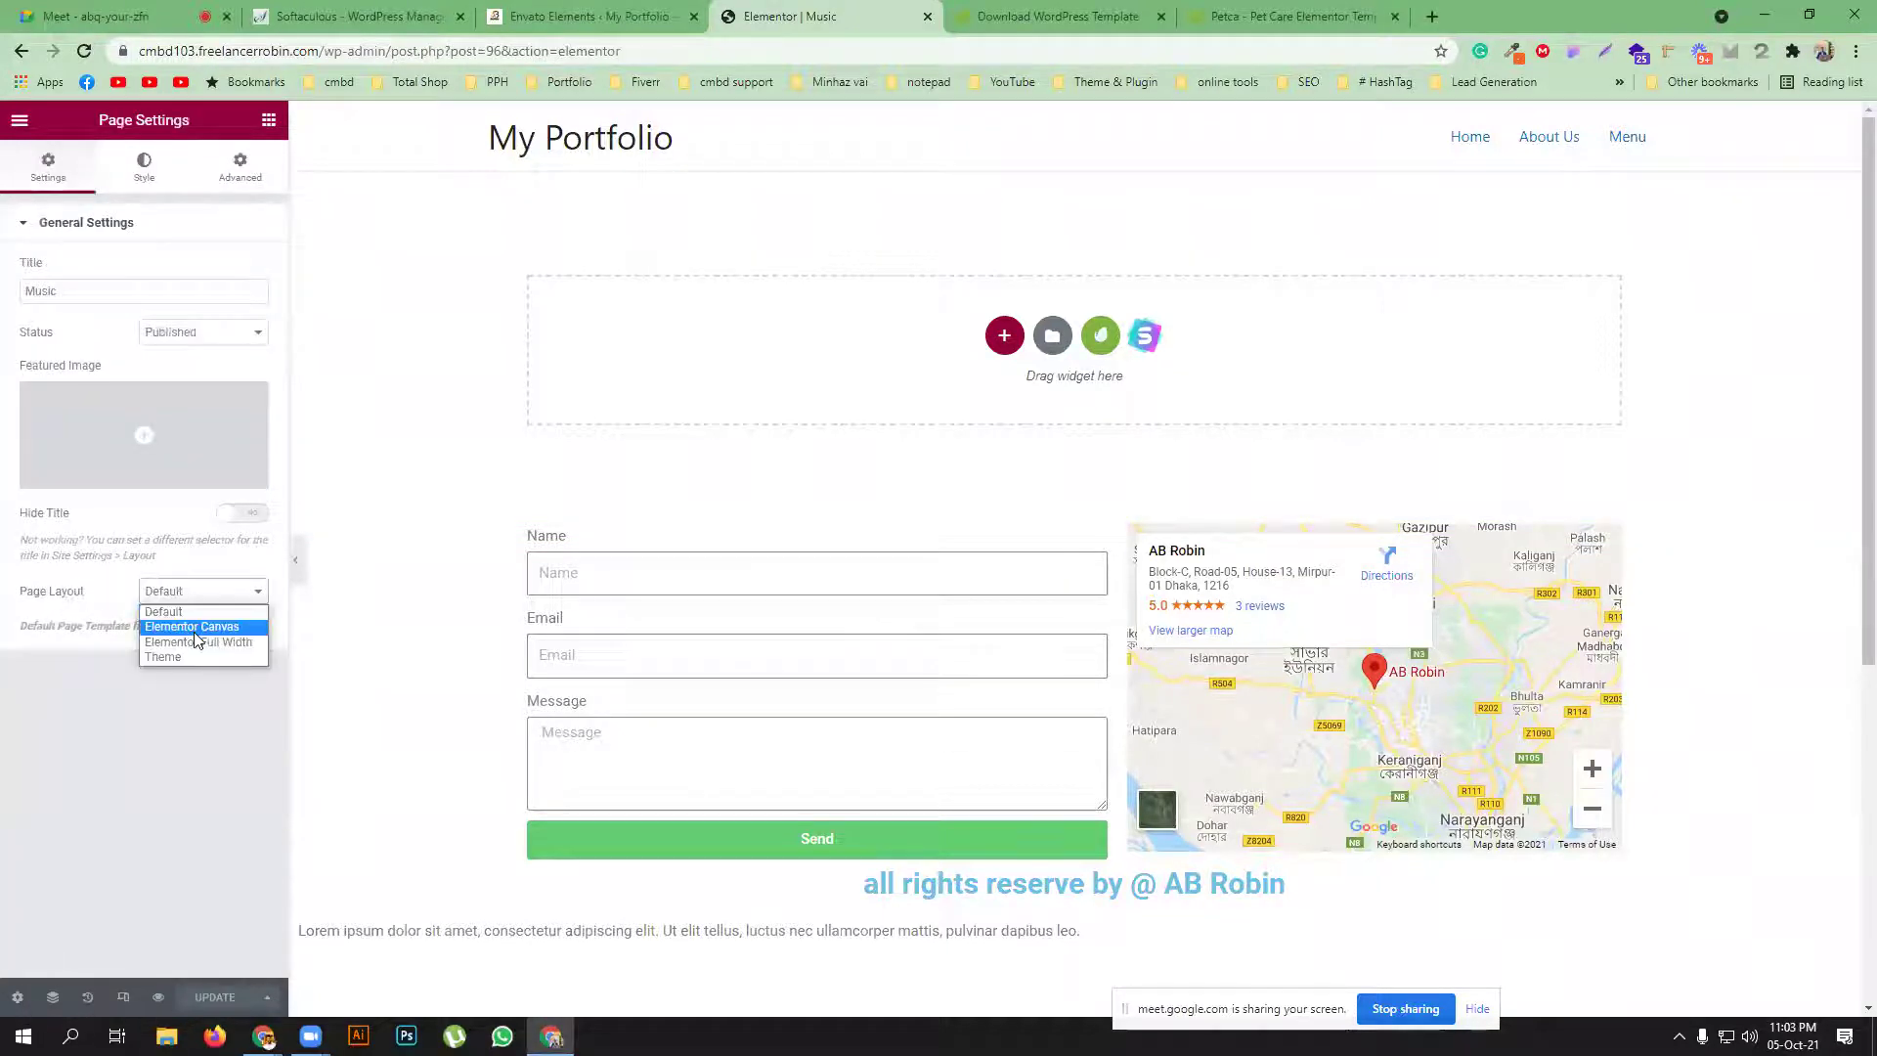
click(192, 627)
click(253, 521)
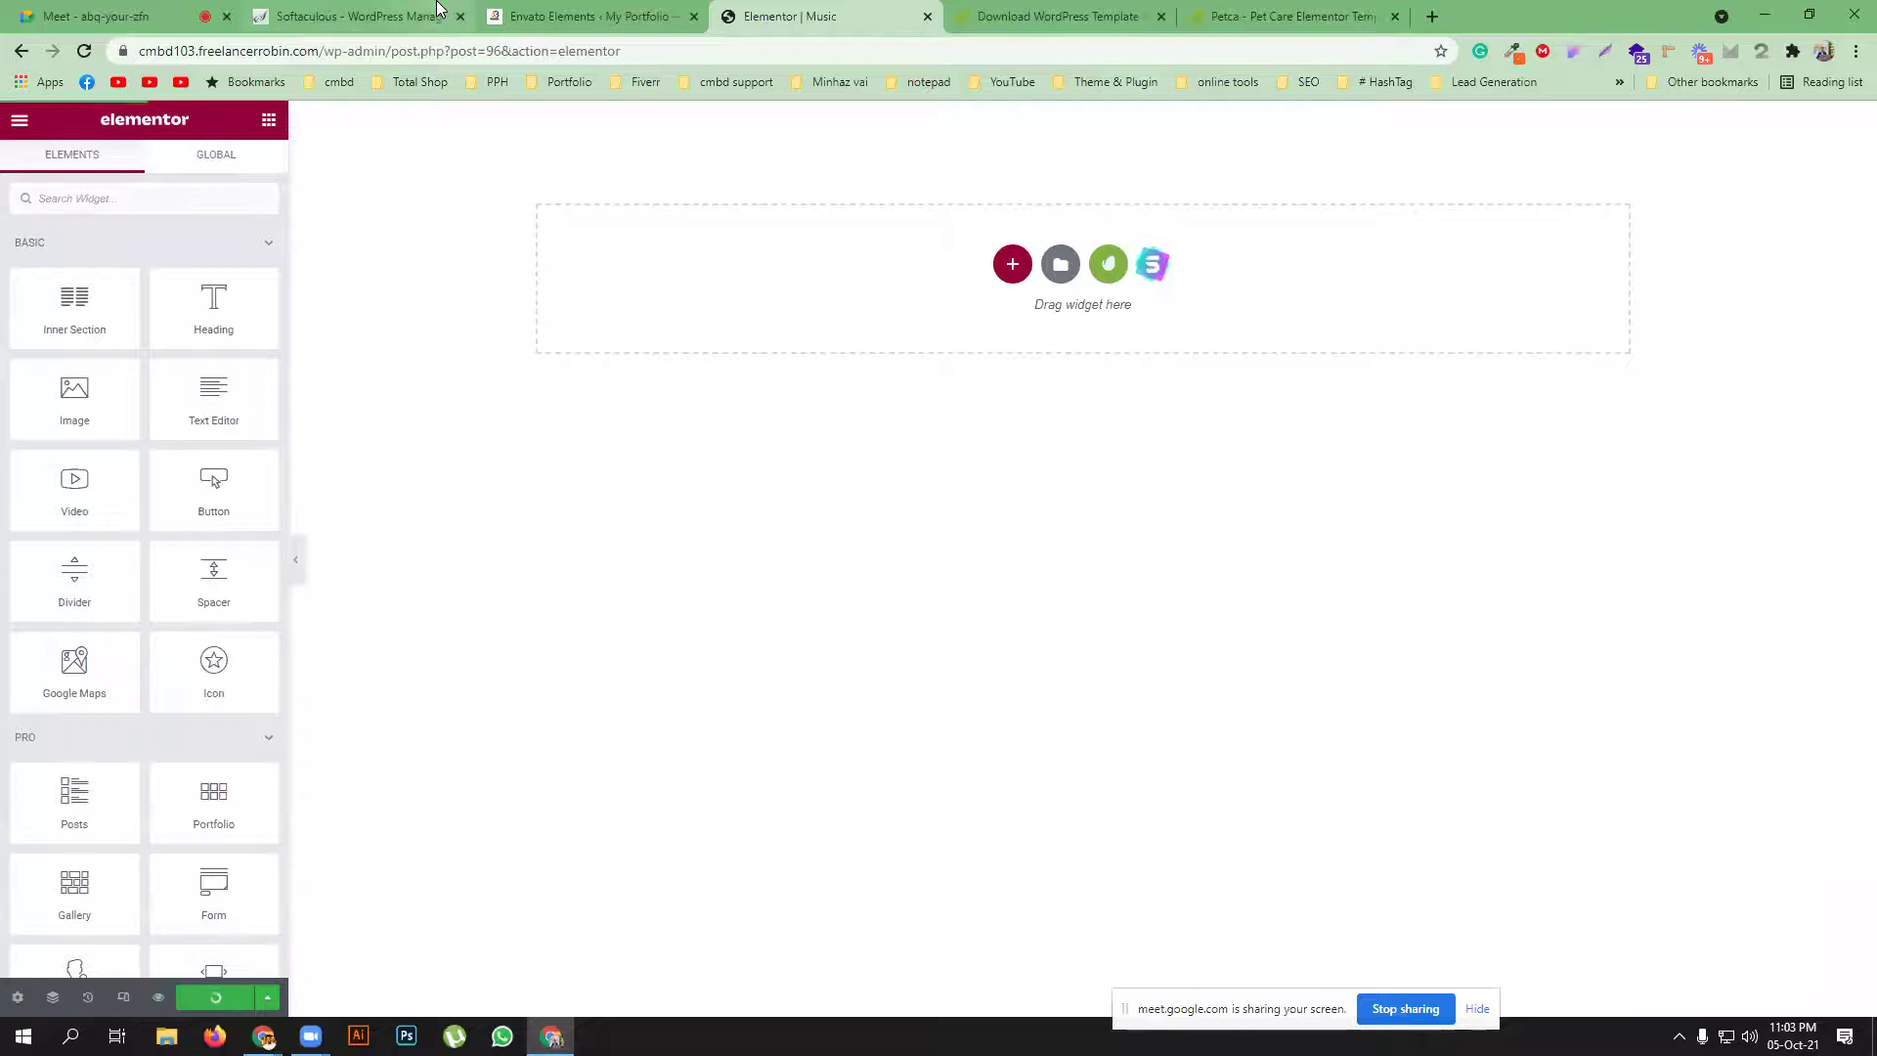
Load Elementor's settings page, then open the Envato library's free kits in the Music page editor
click(555, 12)
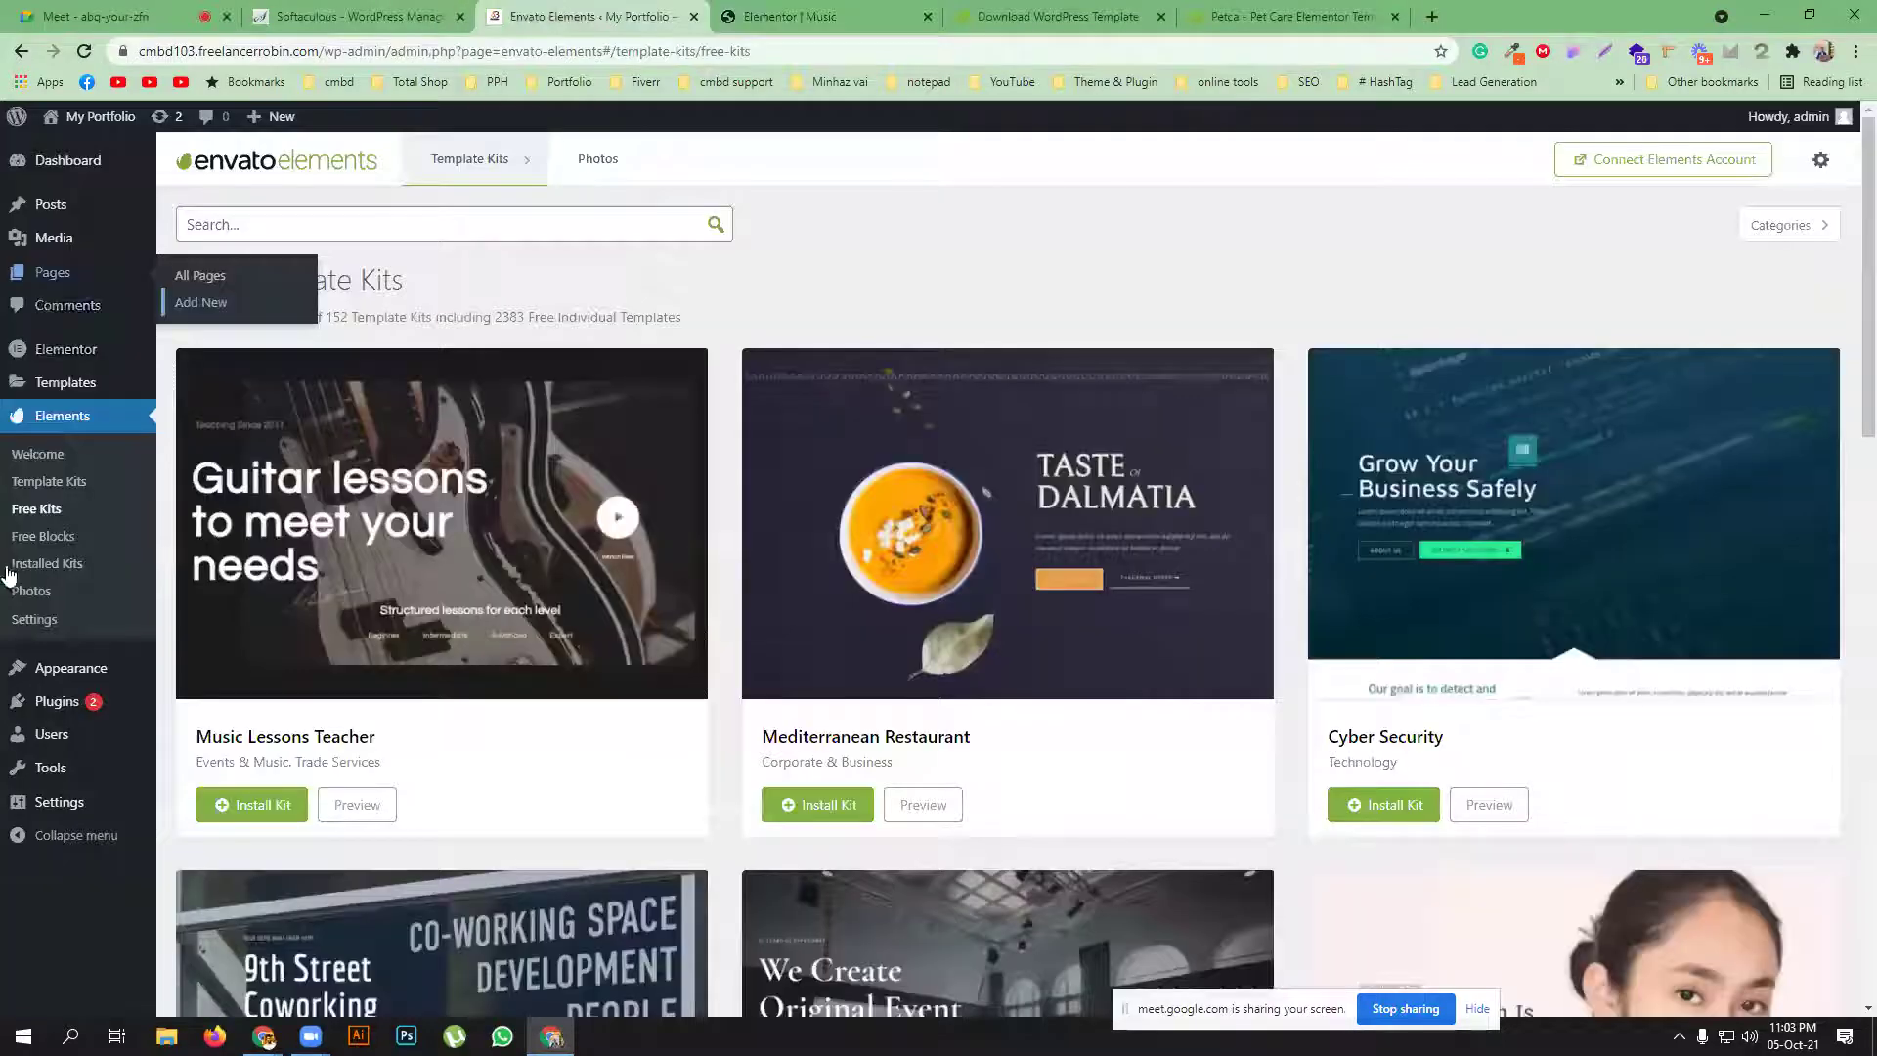
click(107, 619)
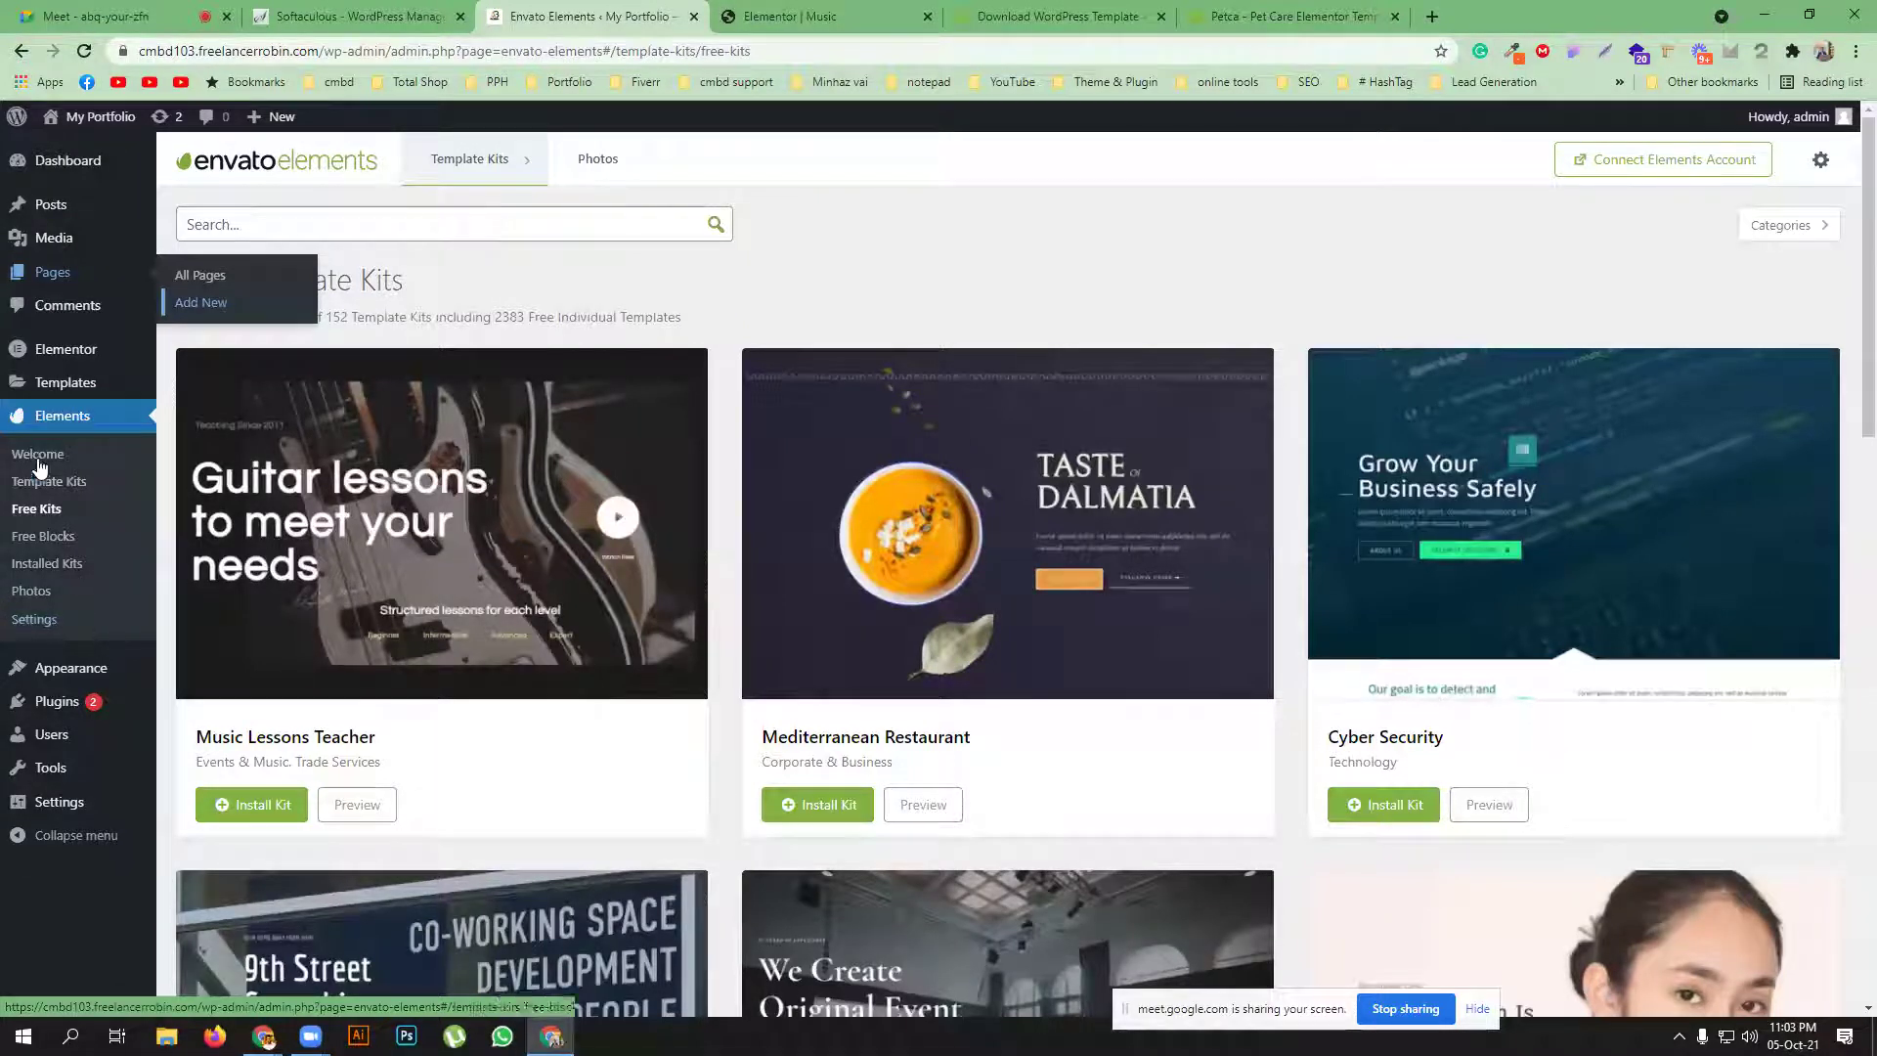
click(69, 359)
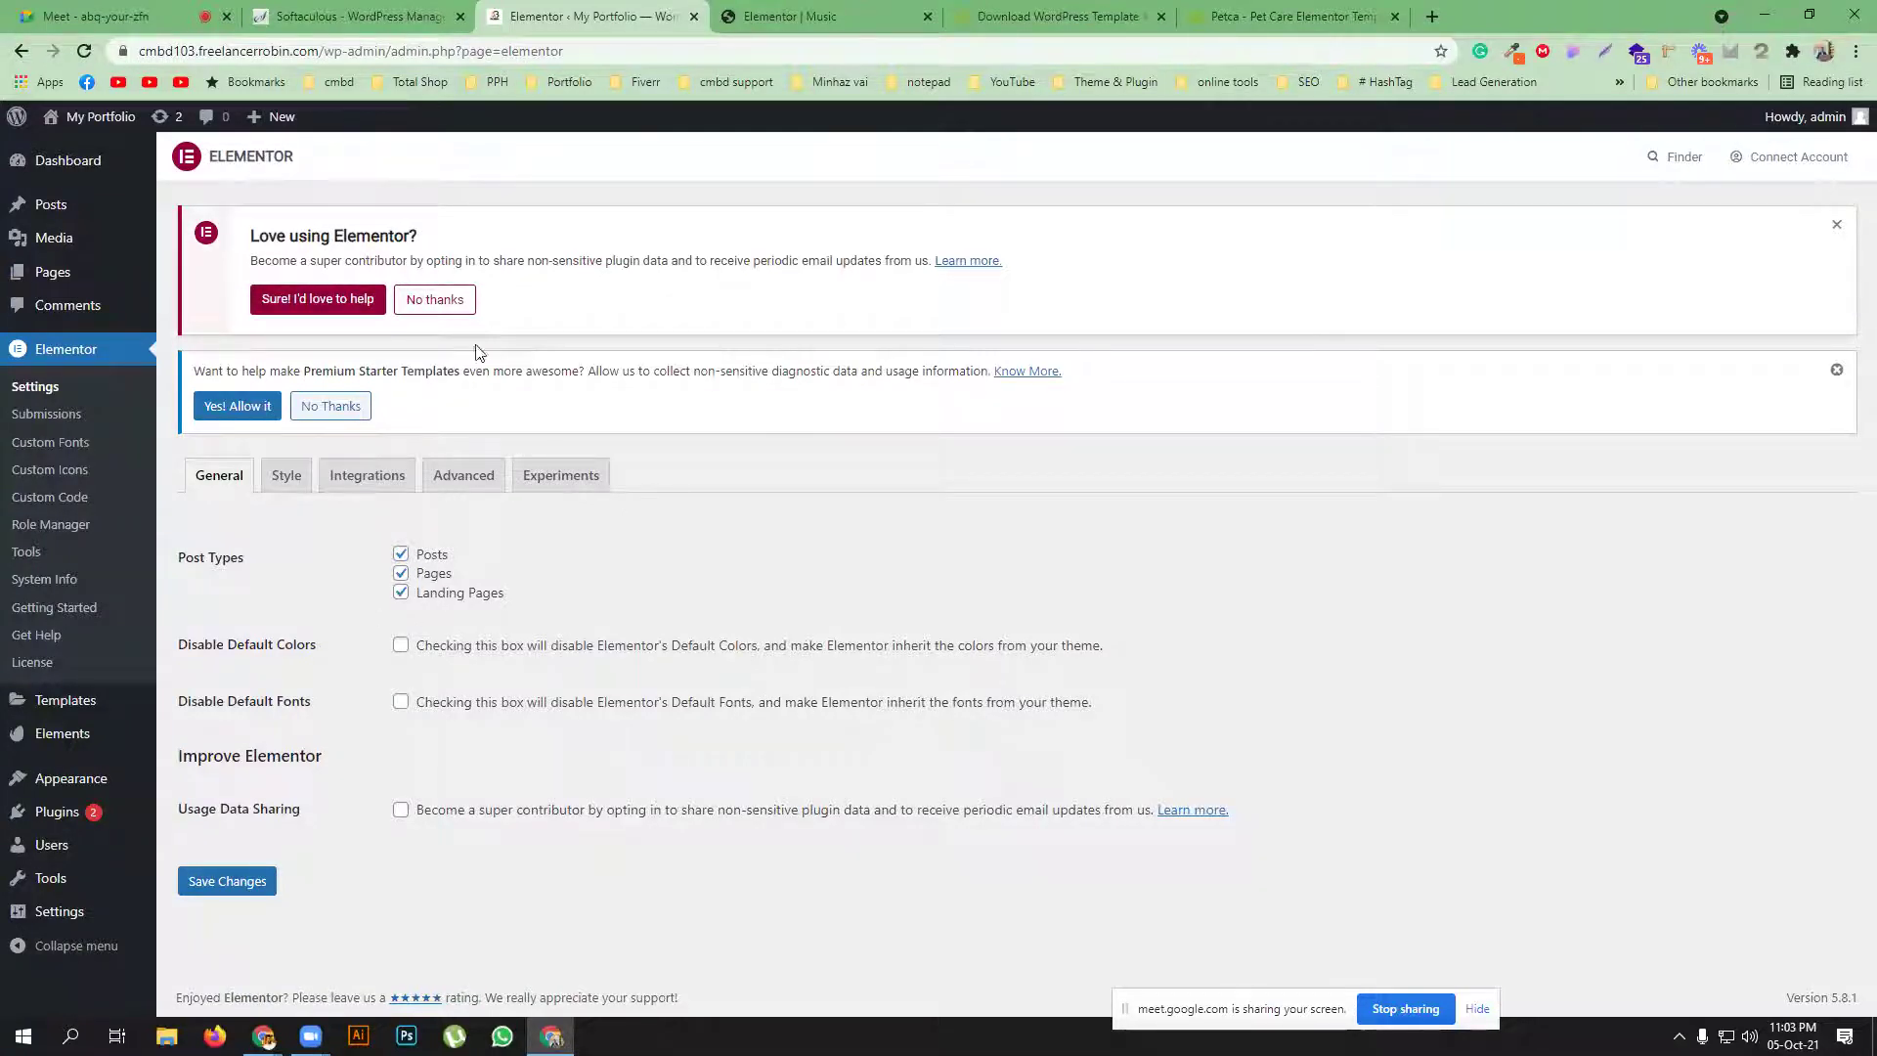
click(787, 16)
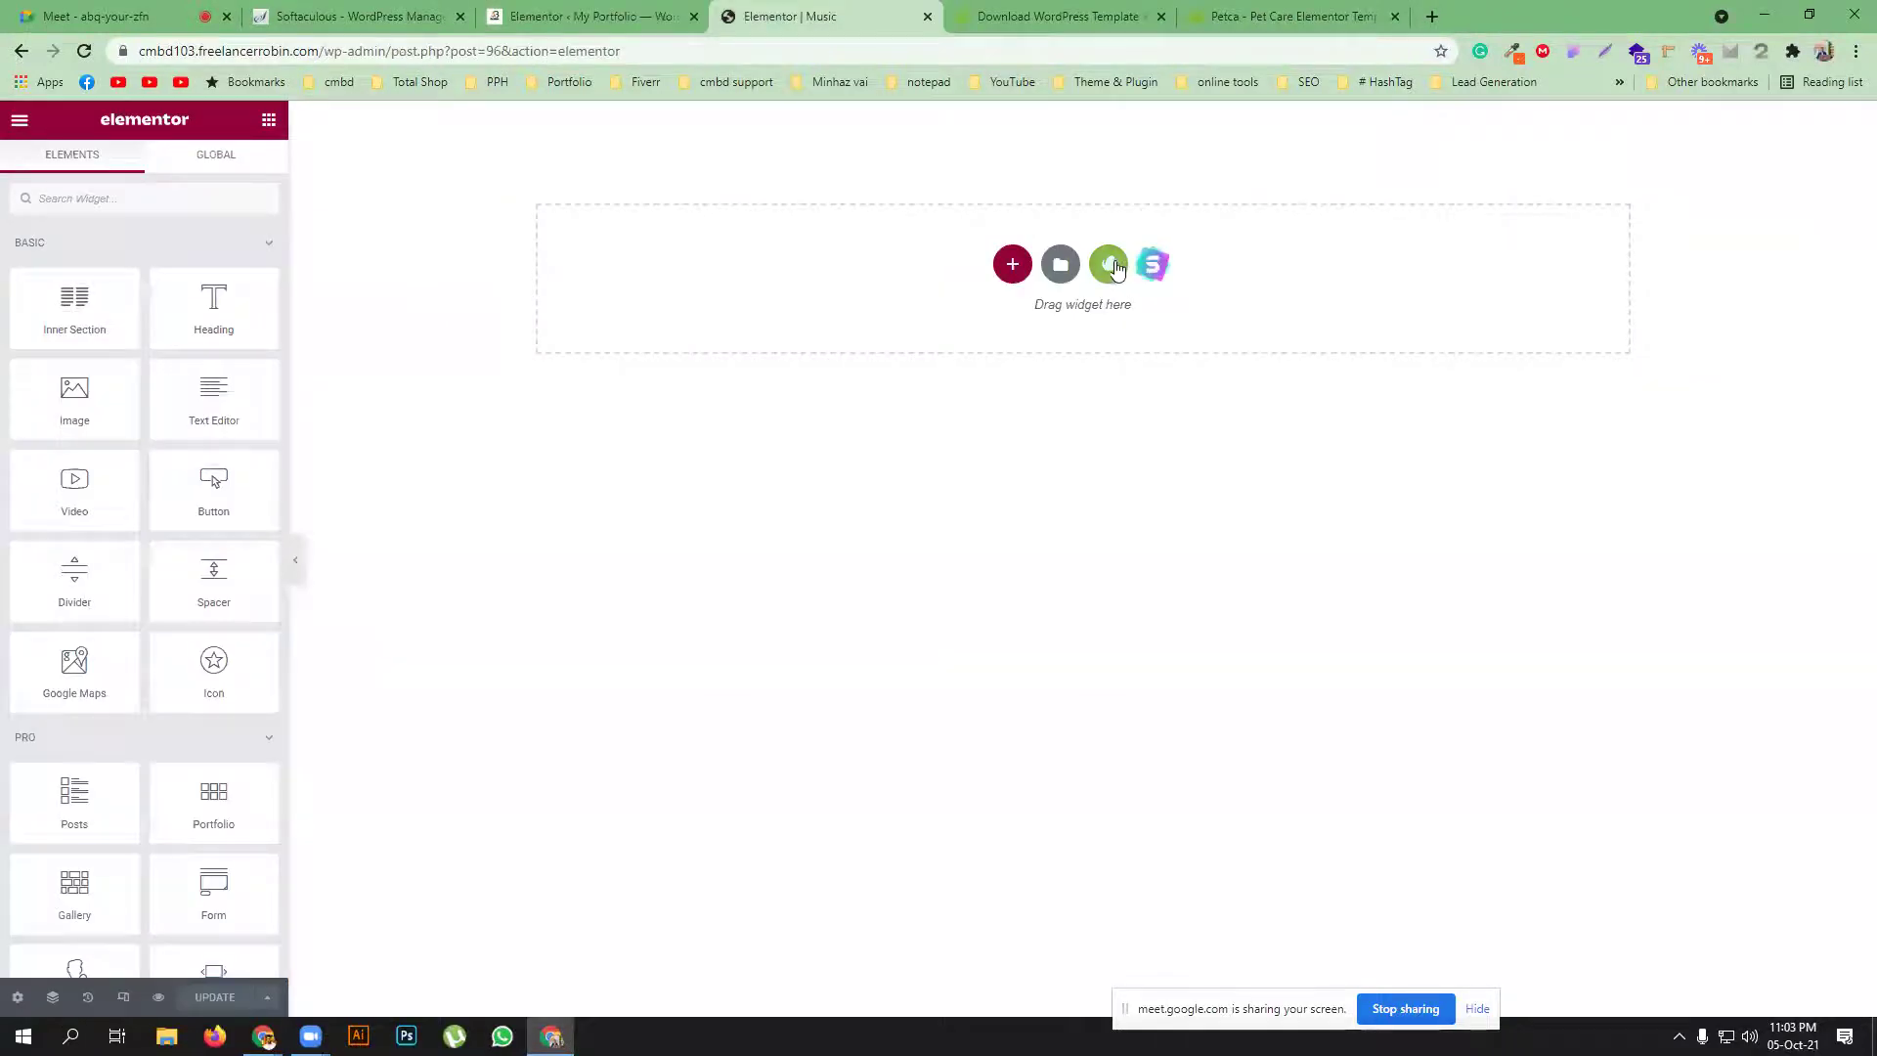
click(1109, 264)
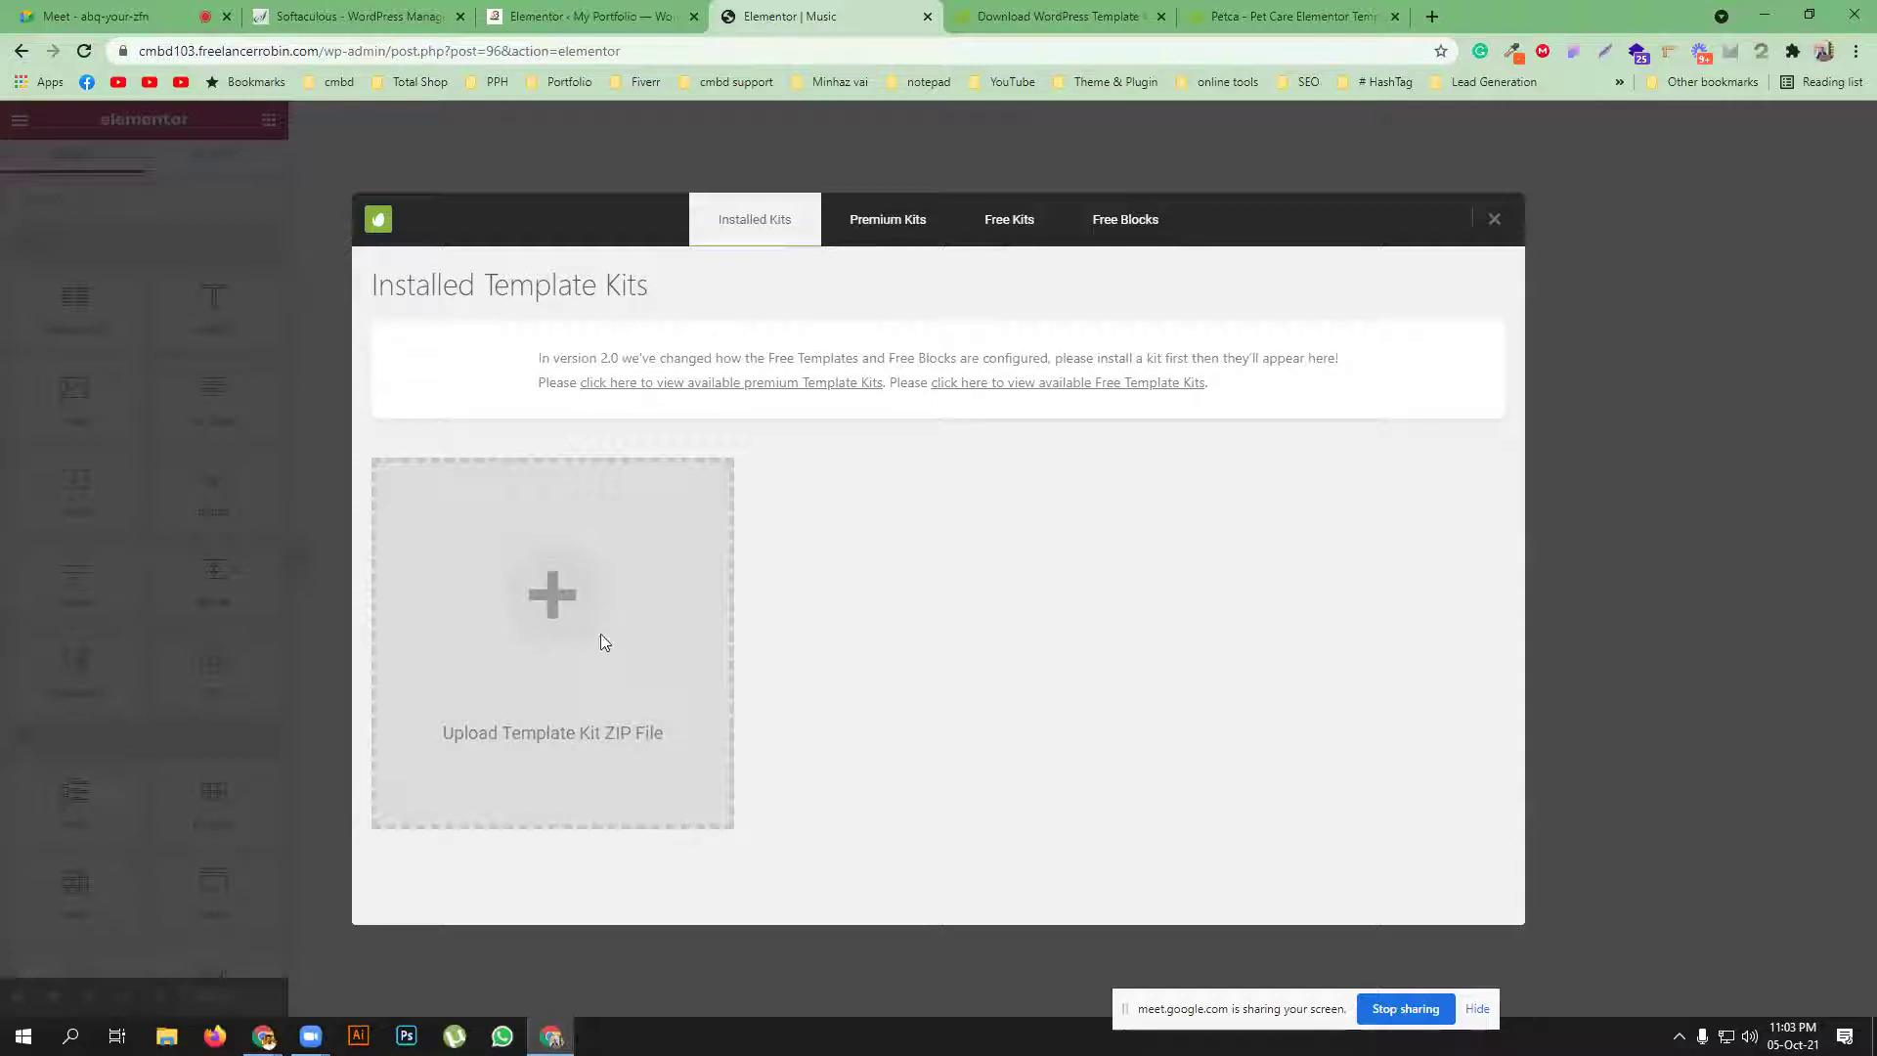
click(1002, 232)
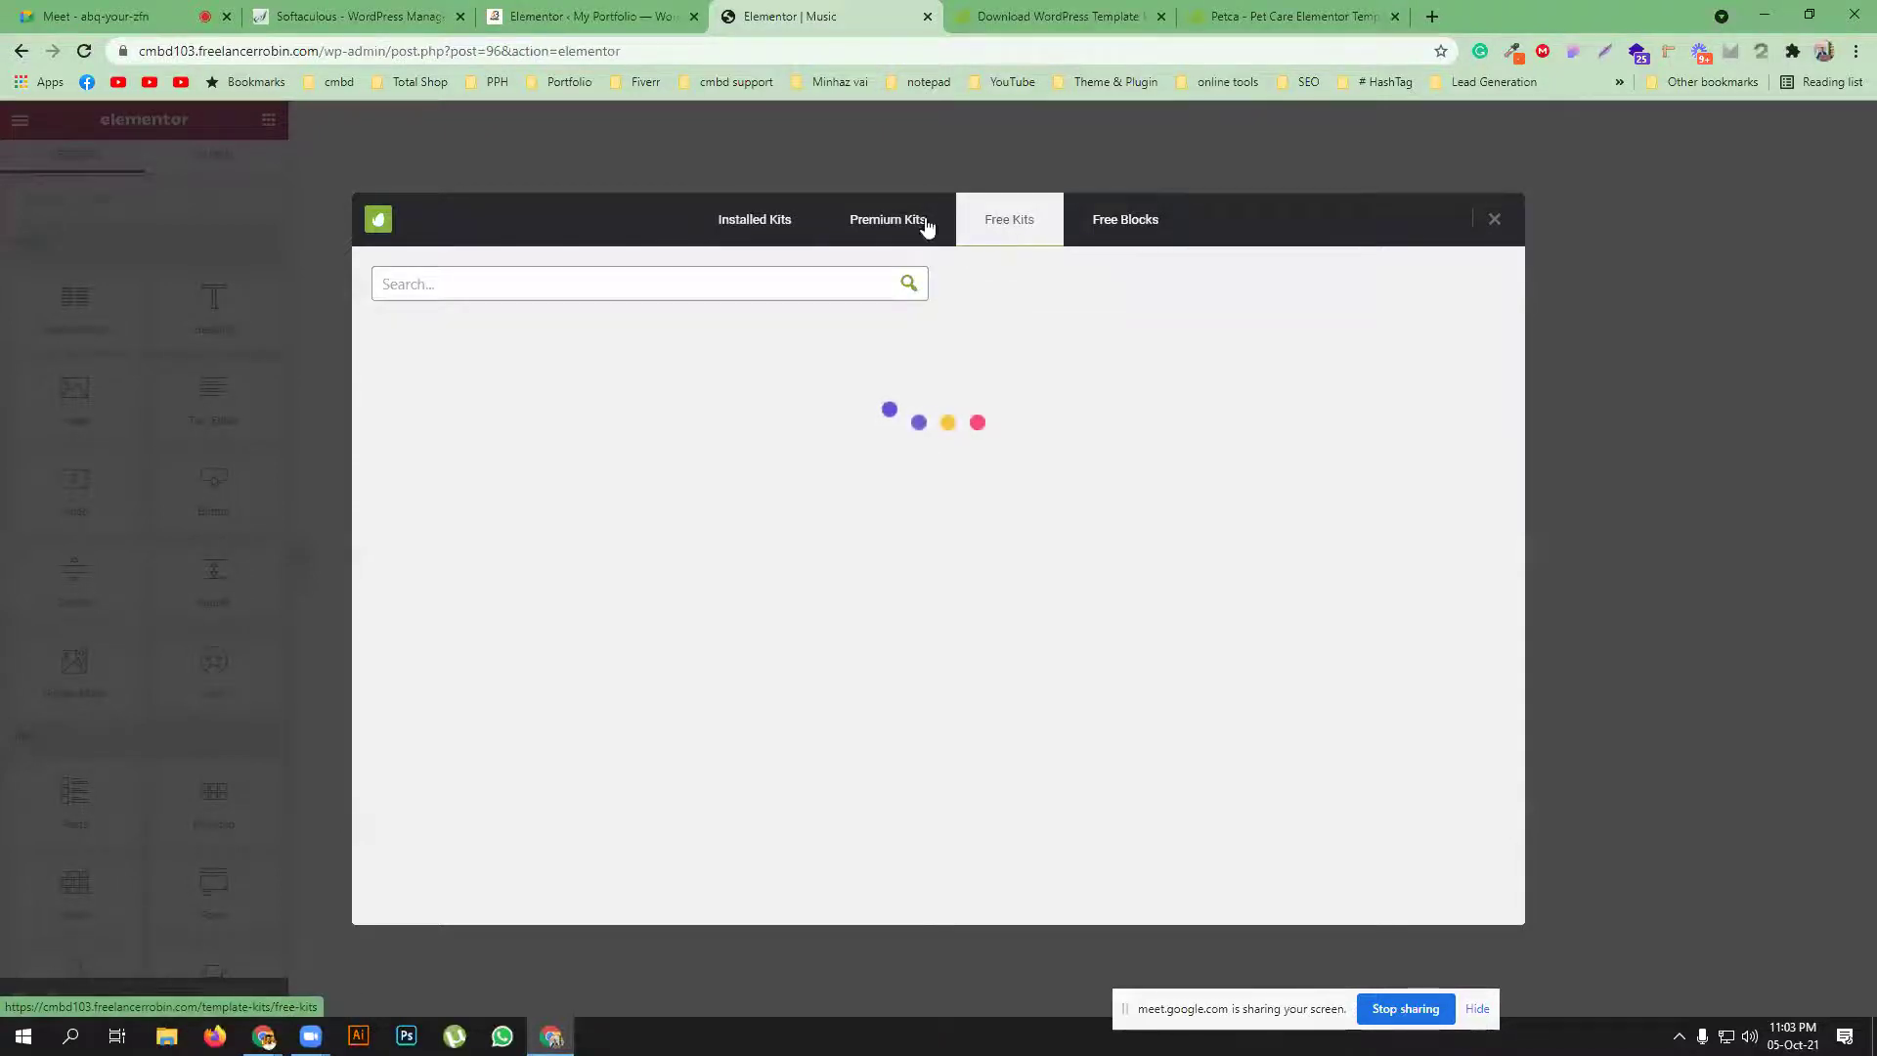
Show the free template kits in the WordPress admin, moving between the admin and editor tabs
click(583, 16)
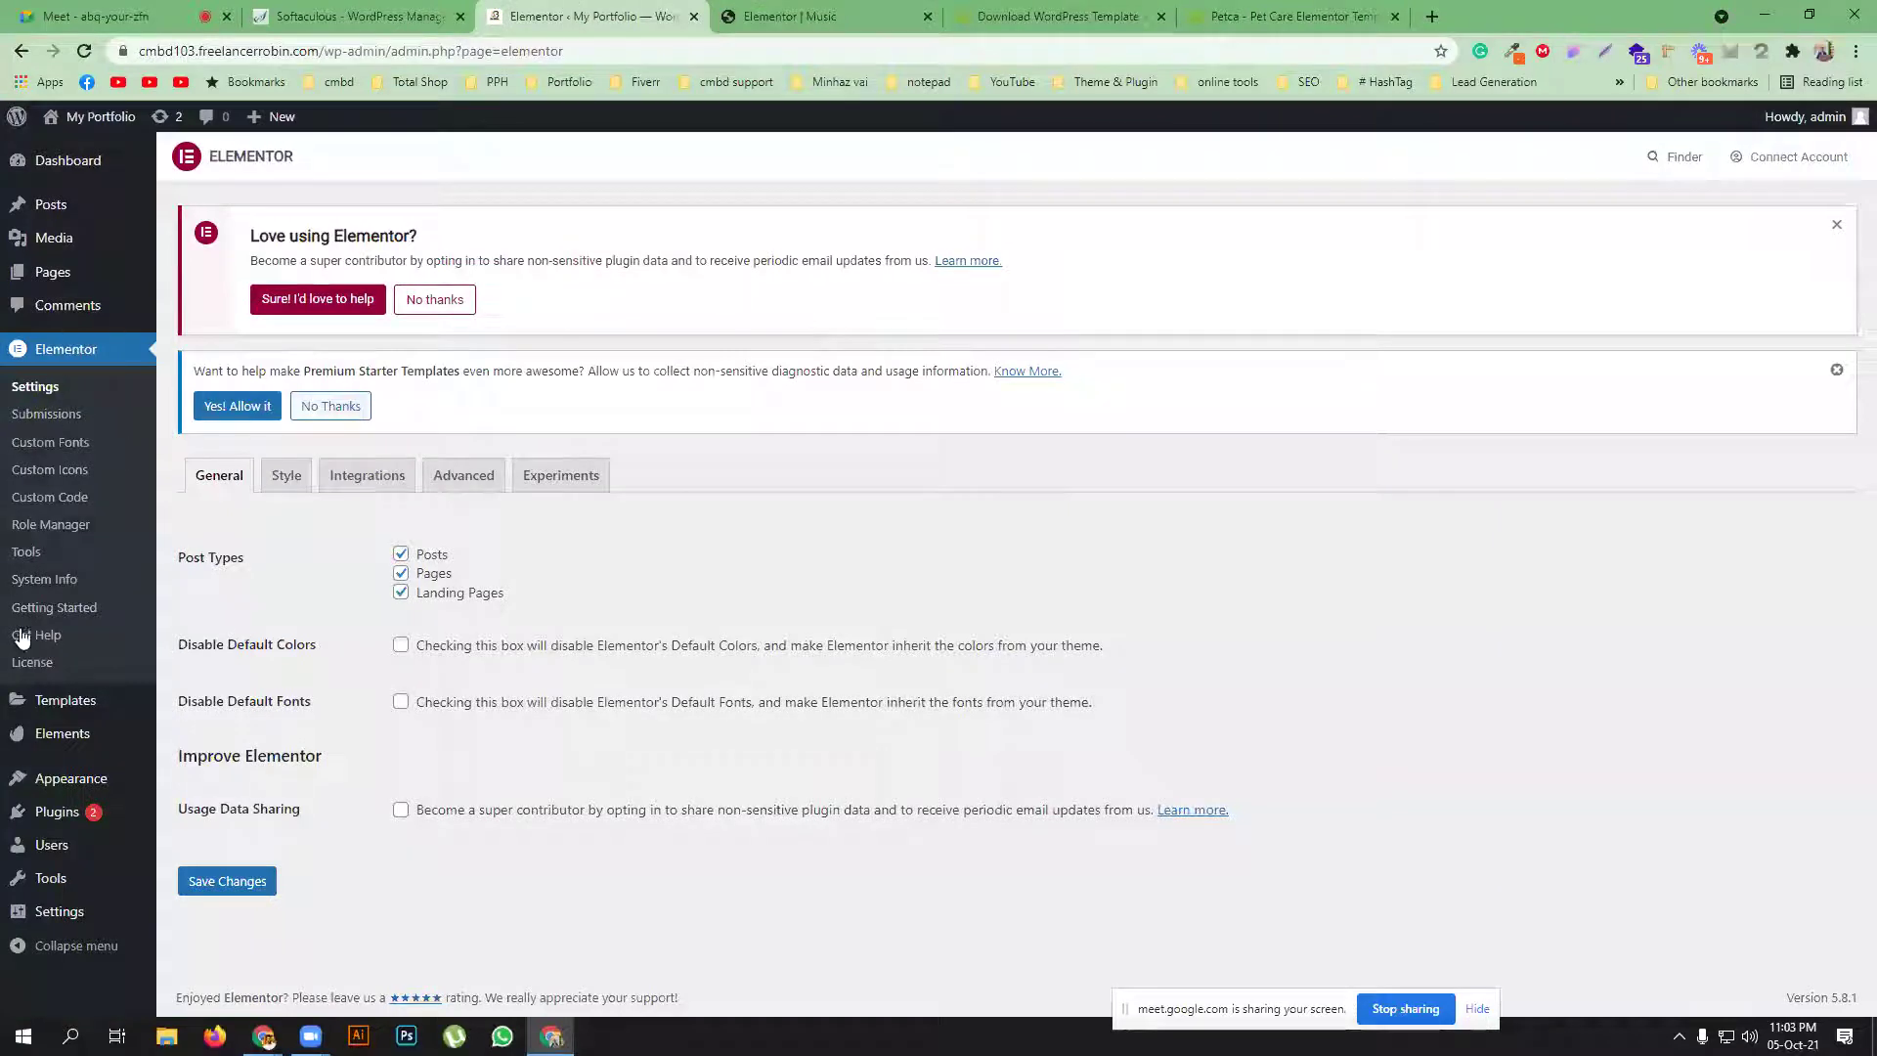
mouse_move(44, 733)
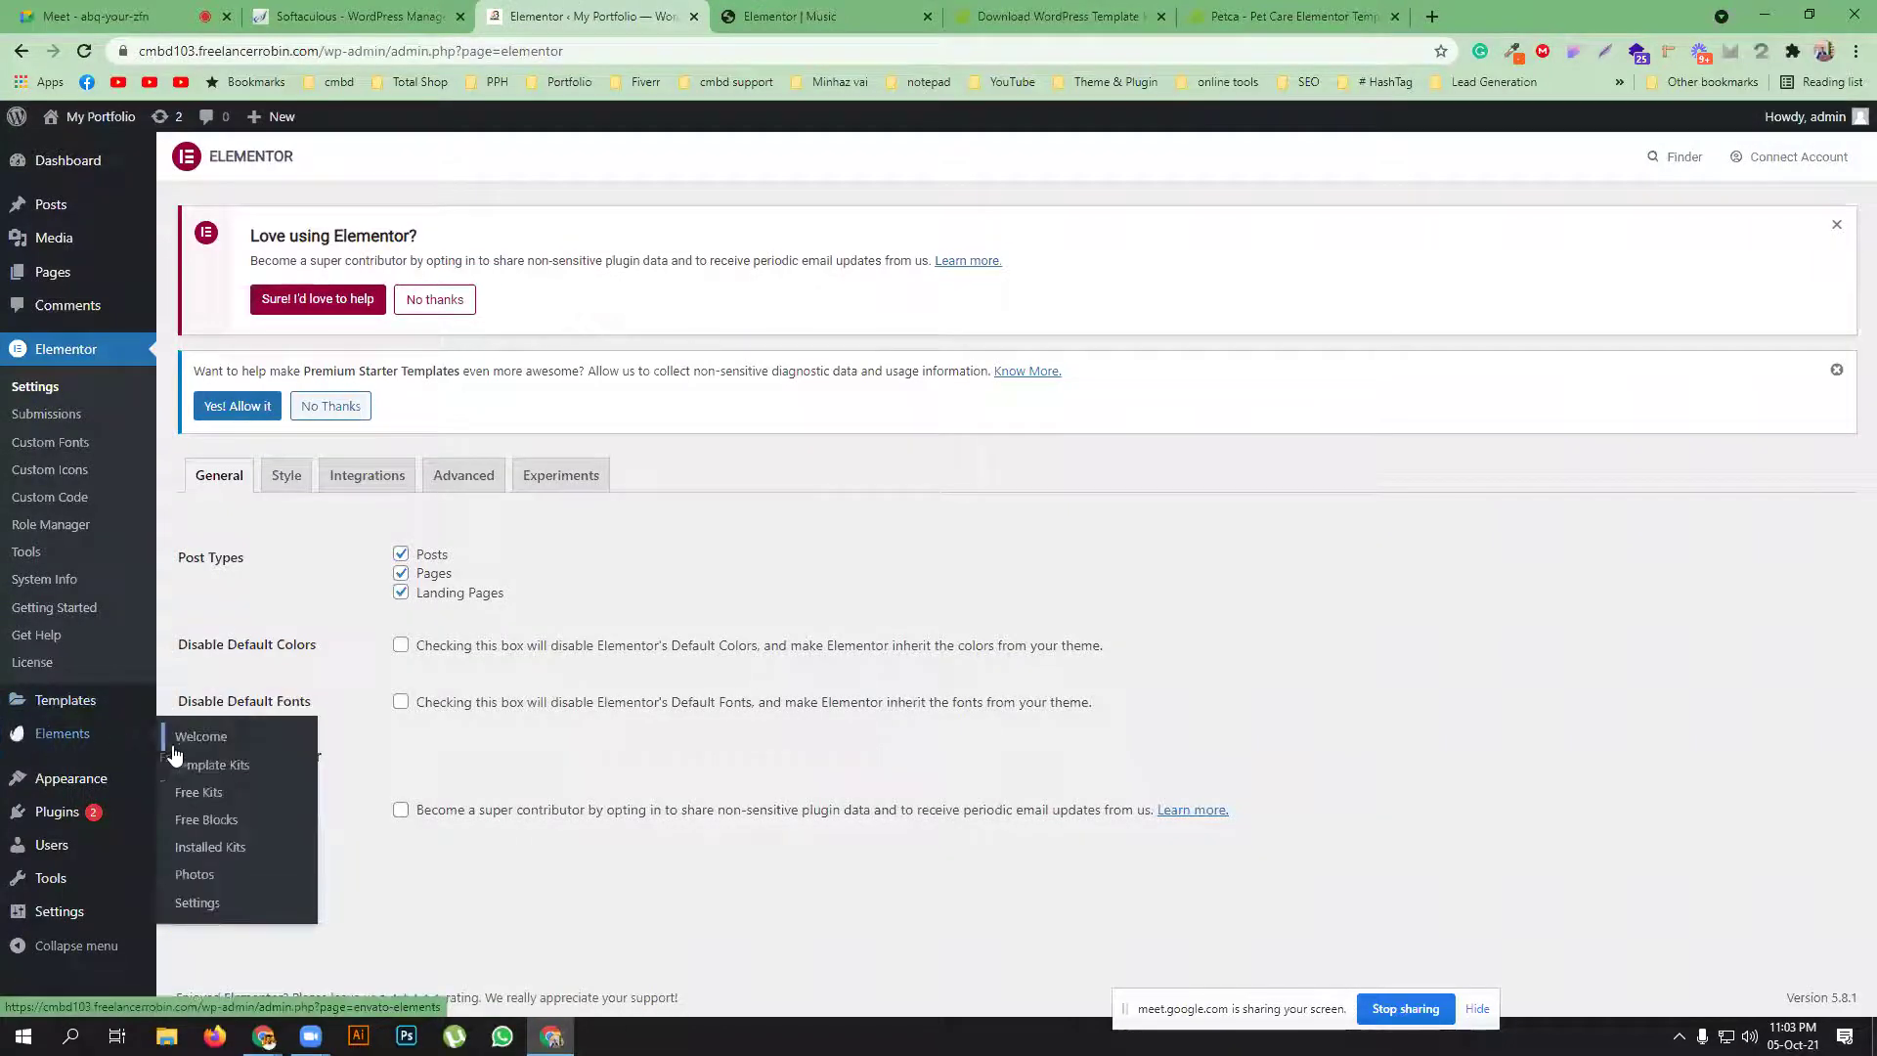
click(196, 792)
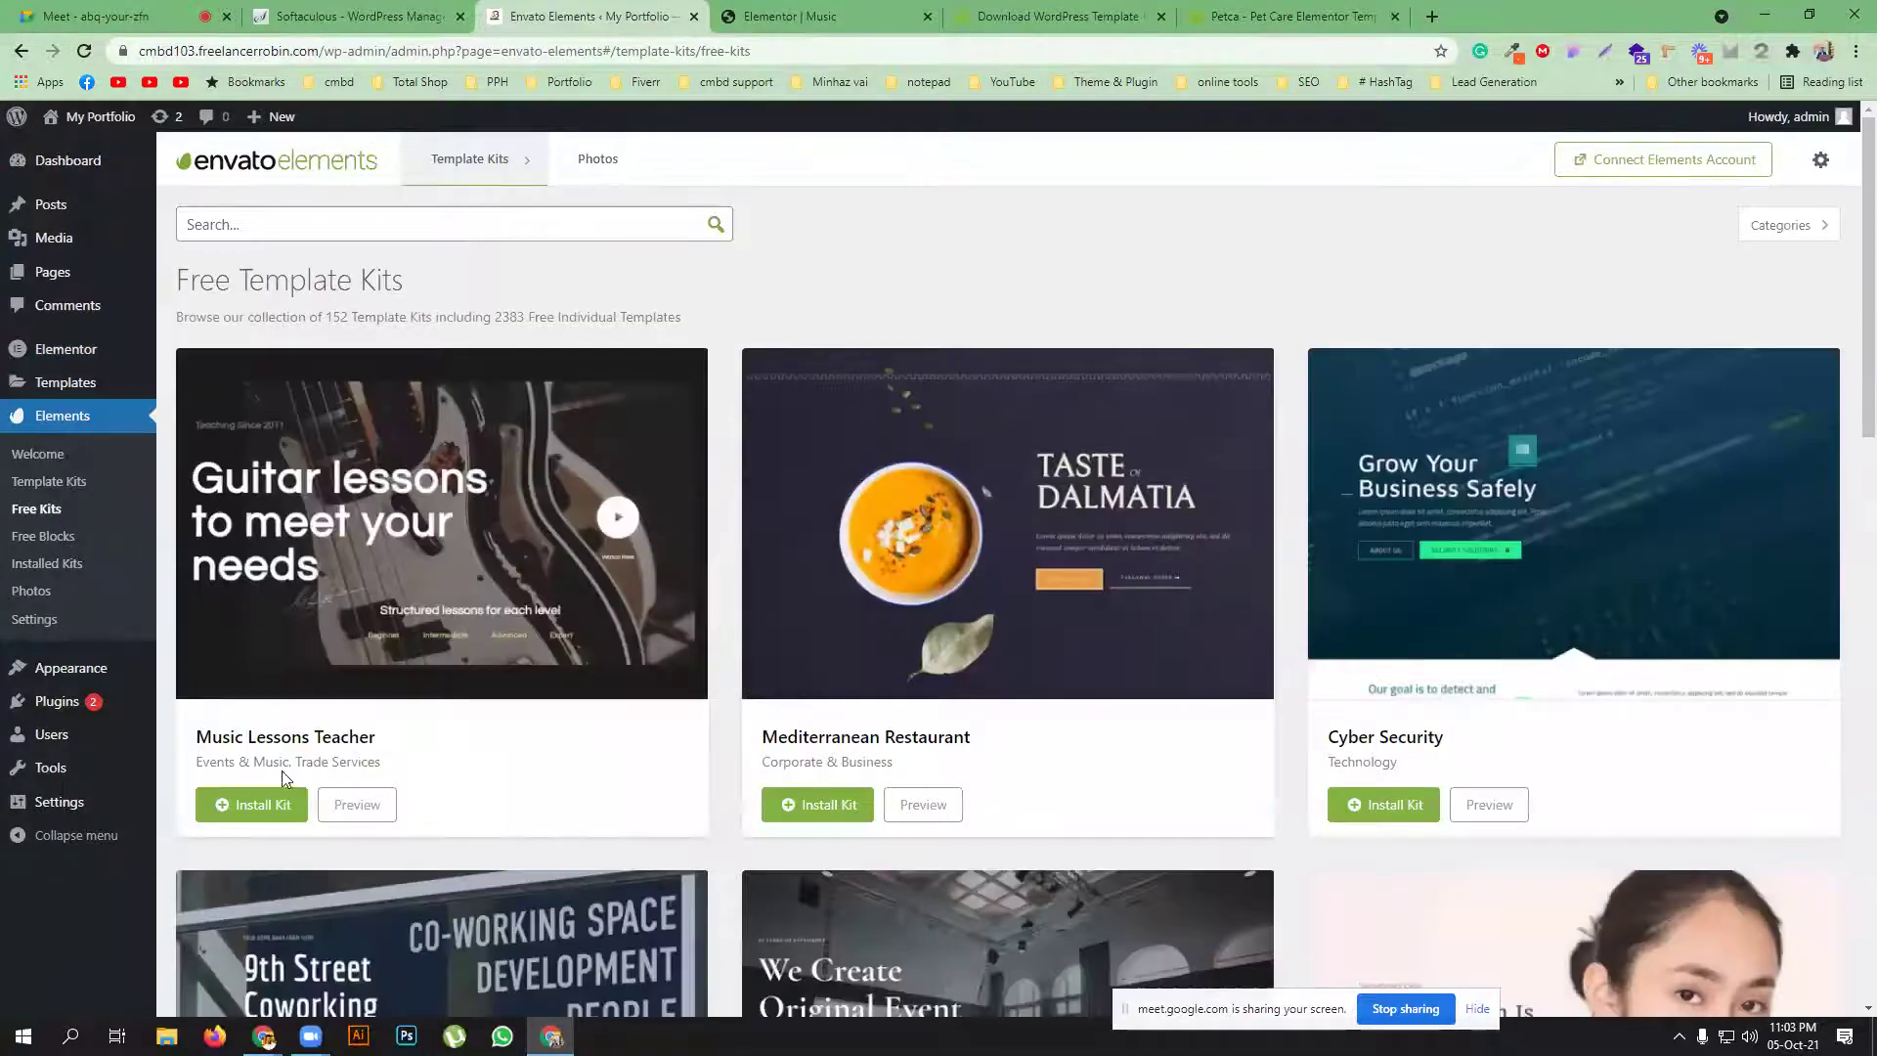
click(790, 17)
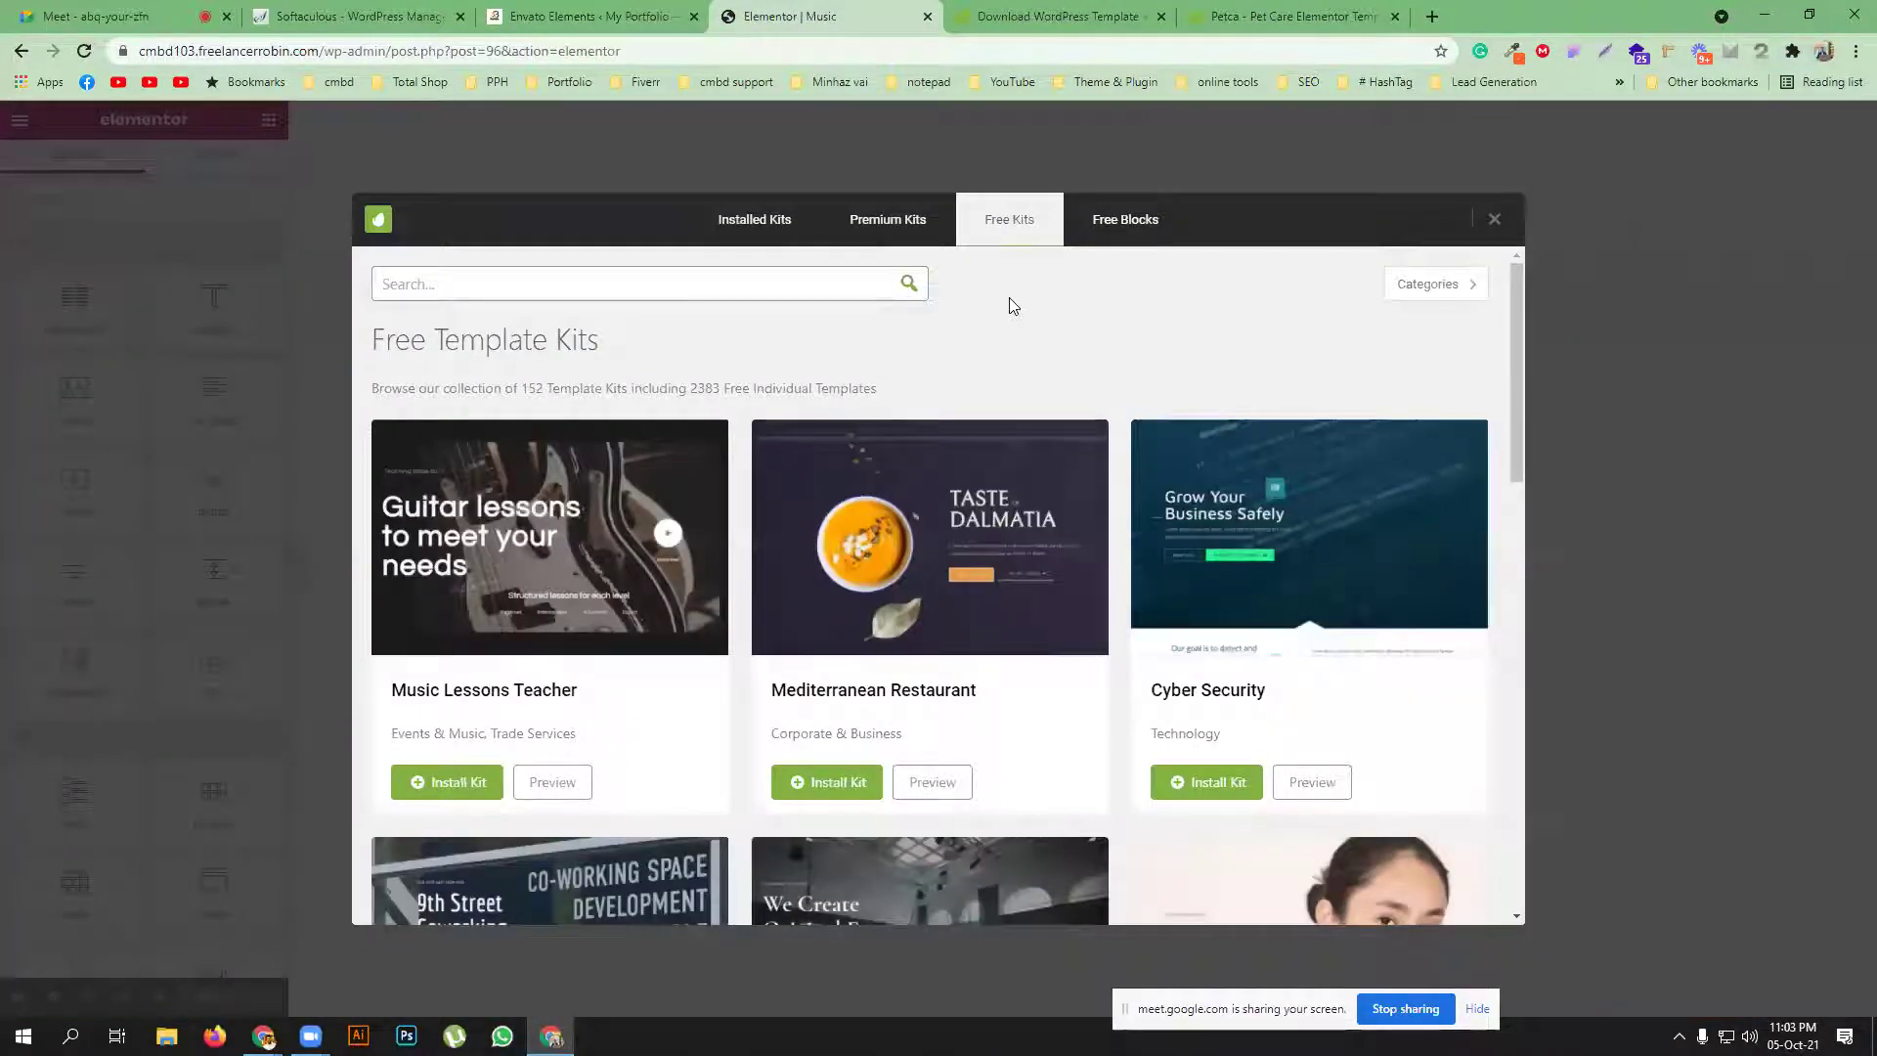
click(586, 16)
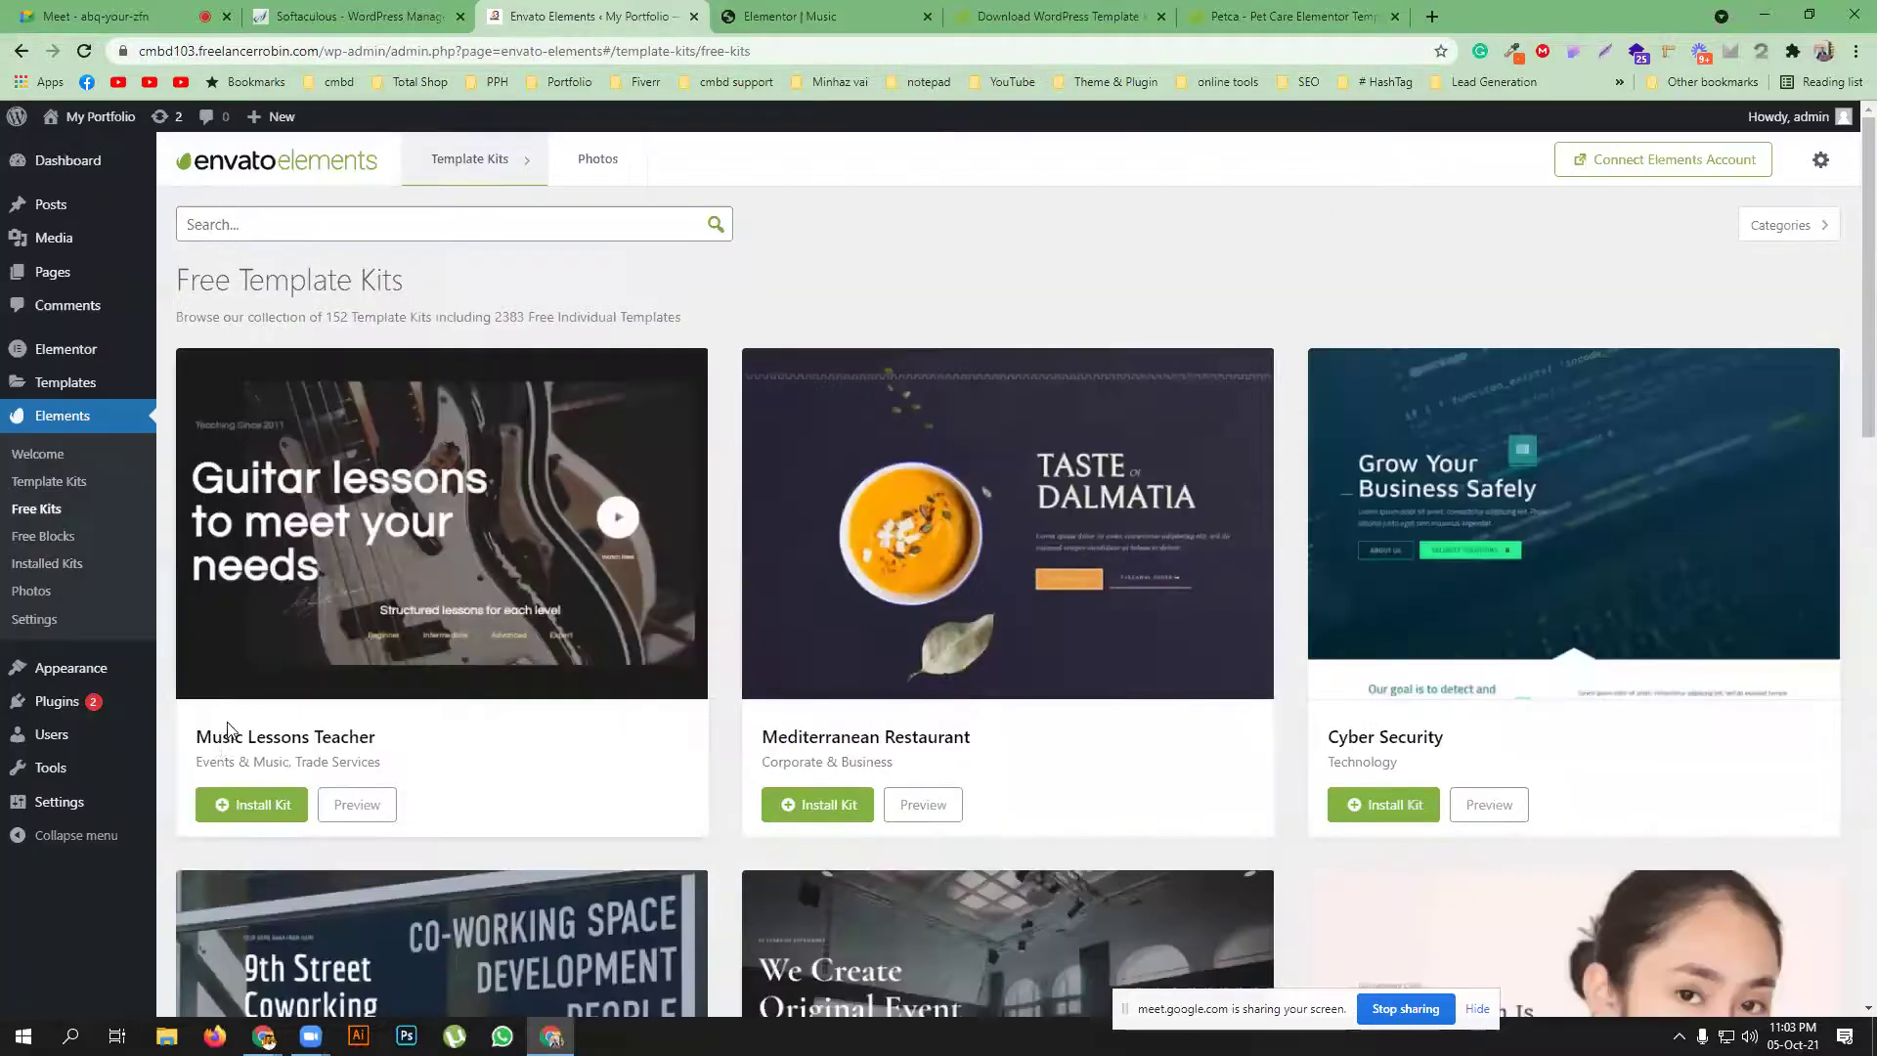
key(ctrl+Tab)
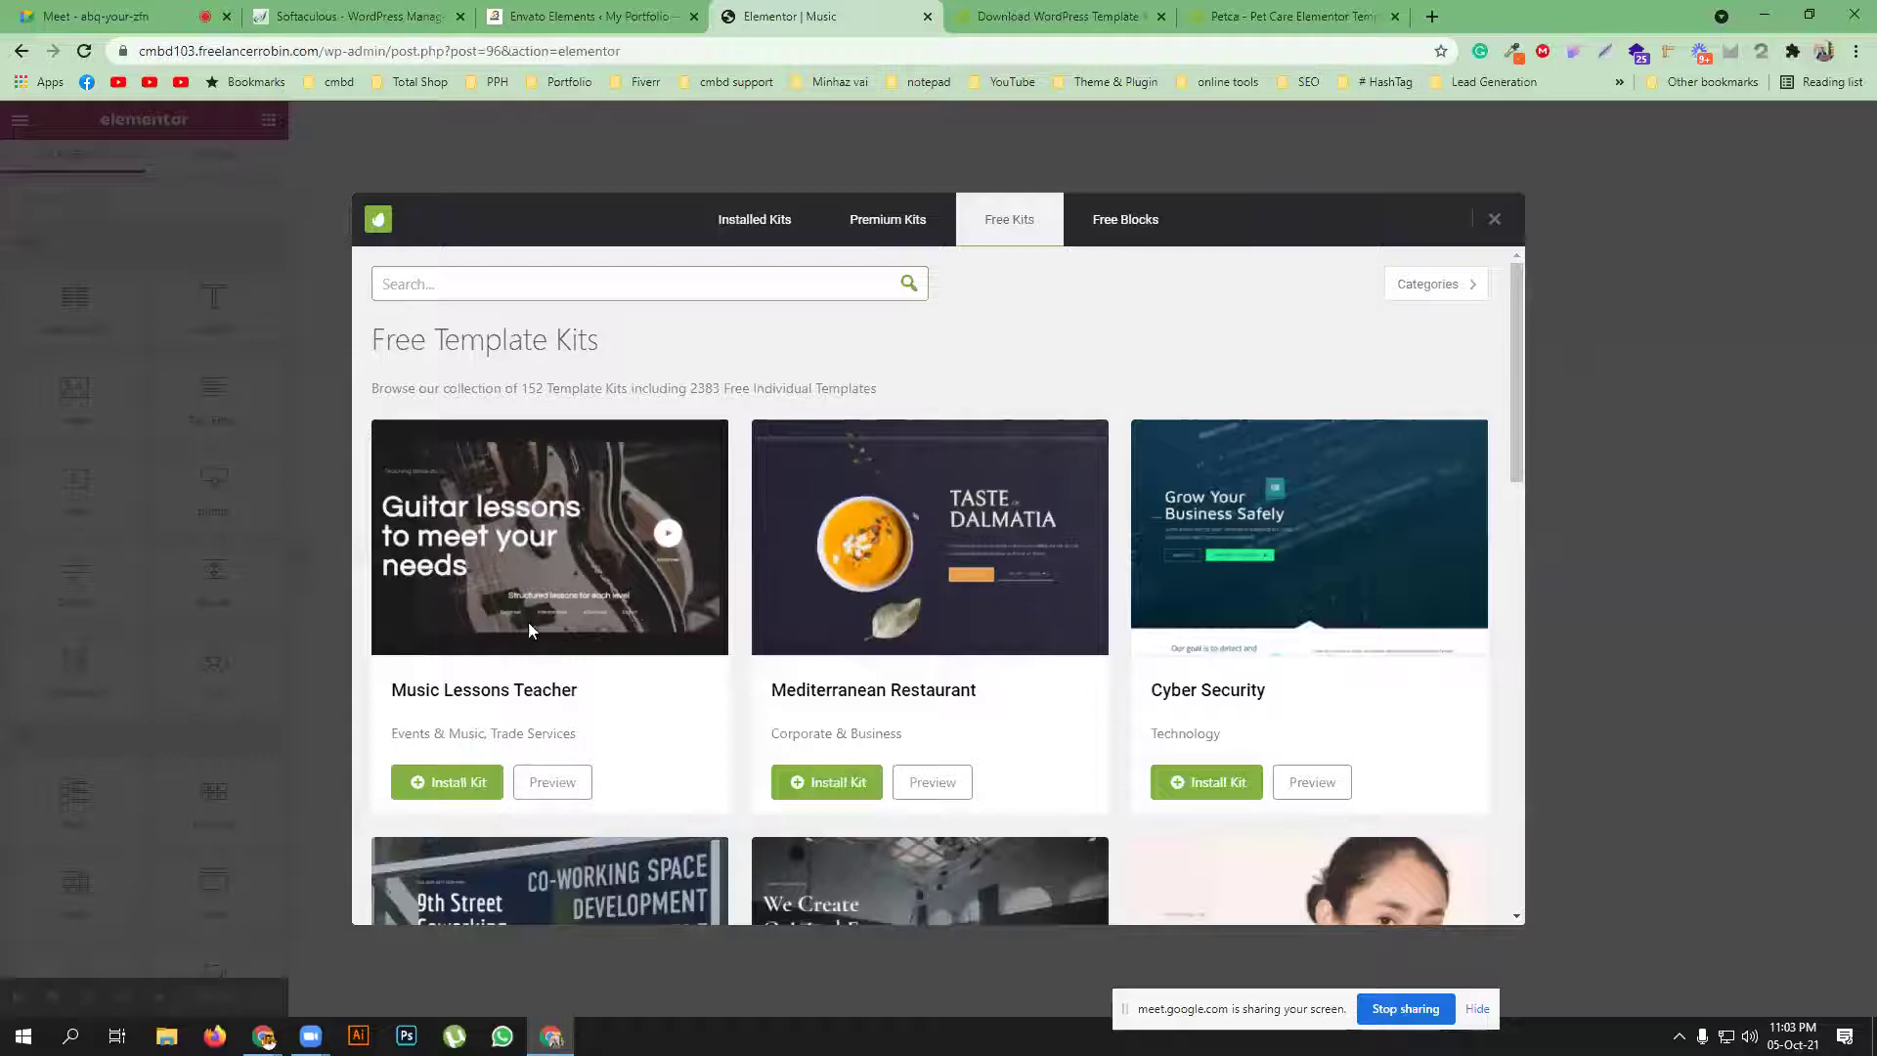
key(ctrl+shift+Tab)
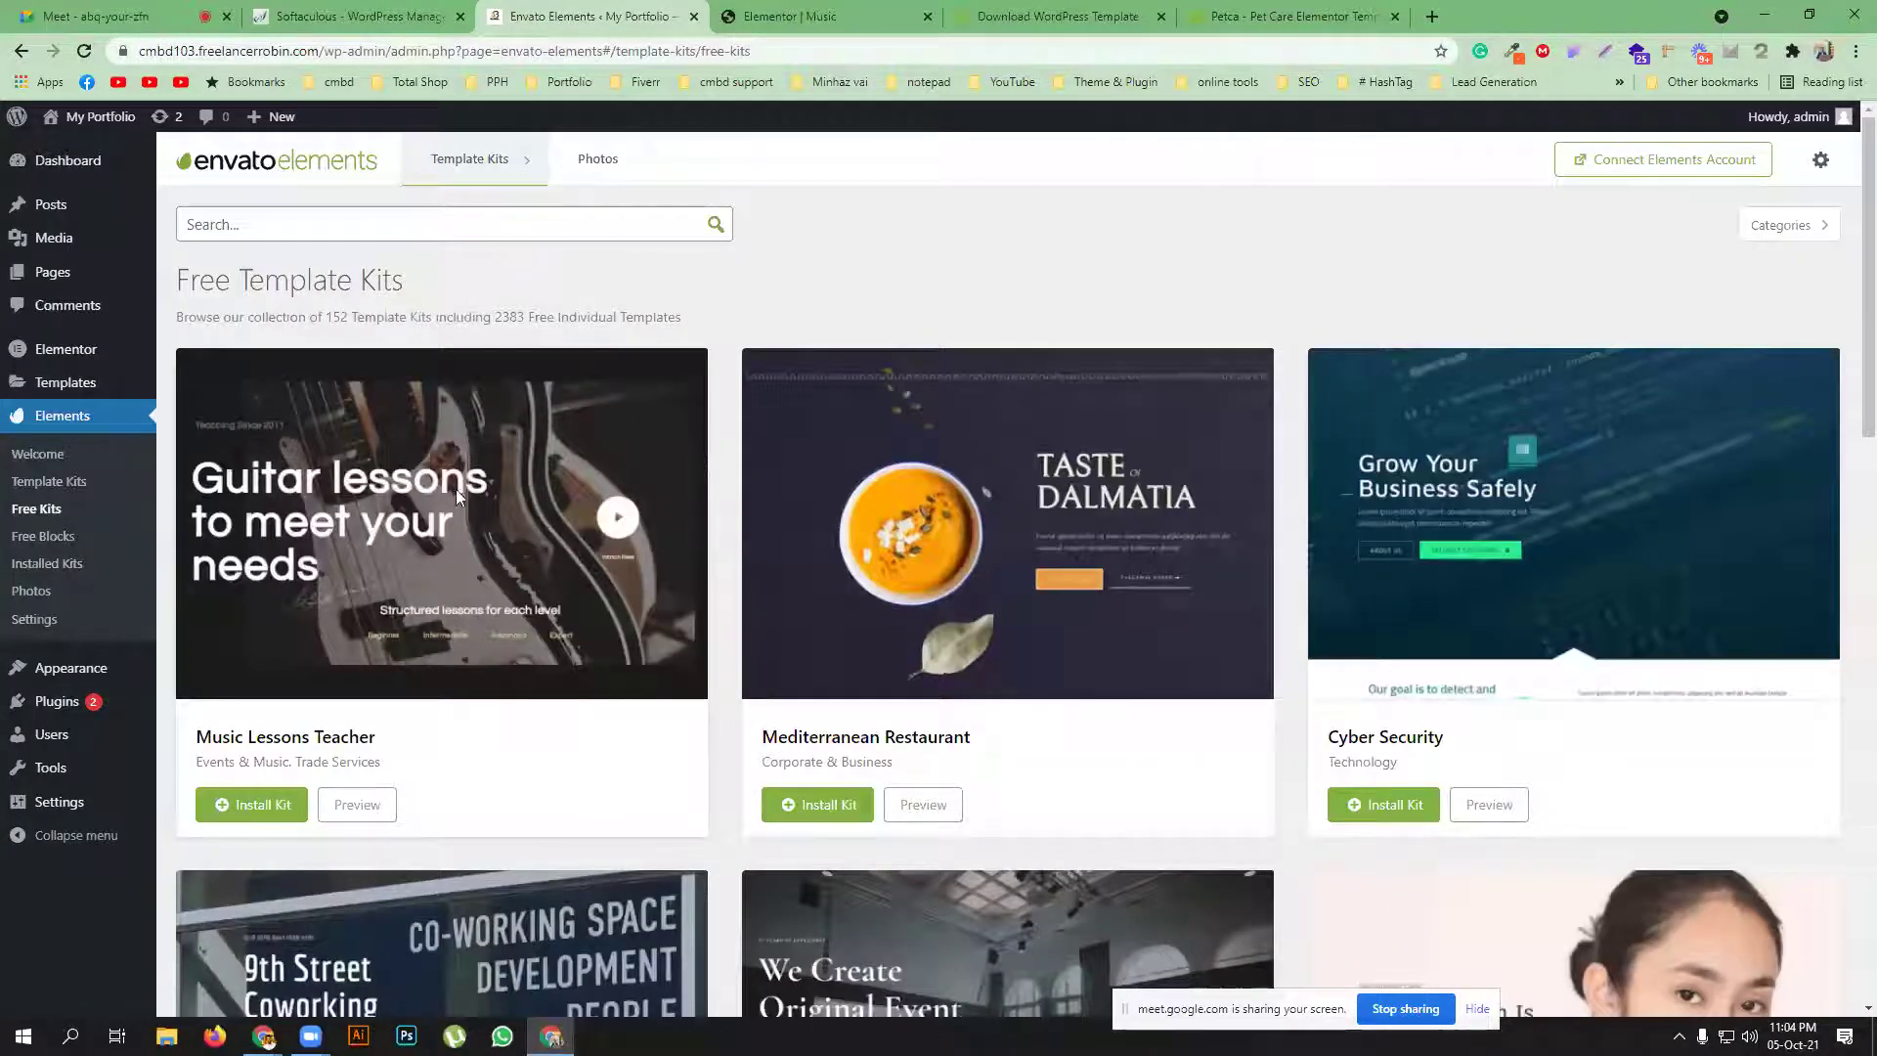
click(809, 18)
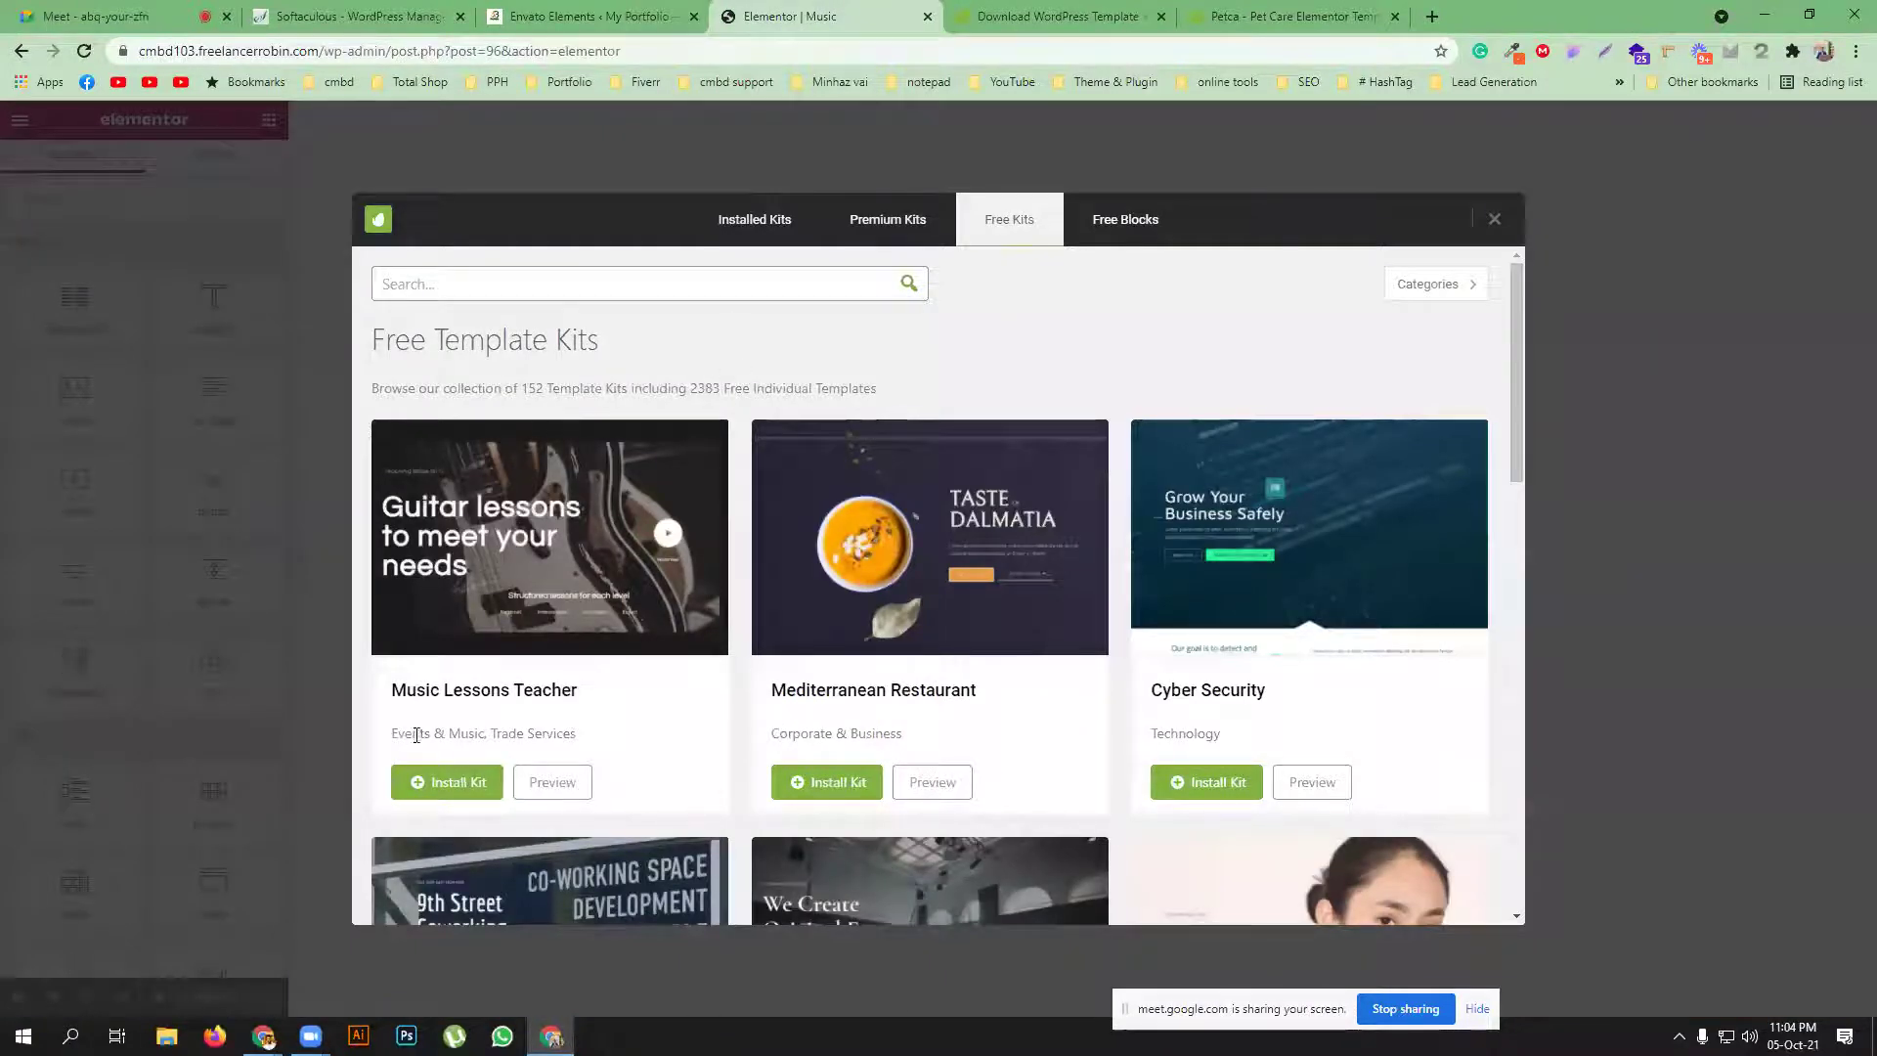
Install the Music Lessons Teacher kit, view it, and reload the Envato Elements admin page
click(436, 780)
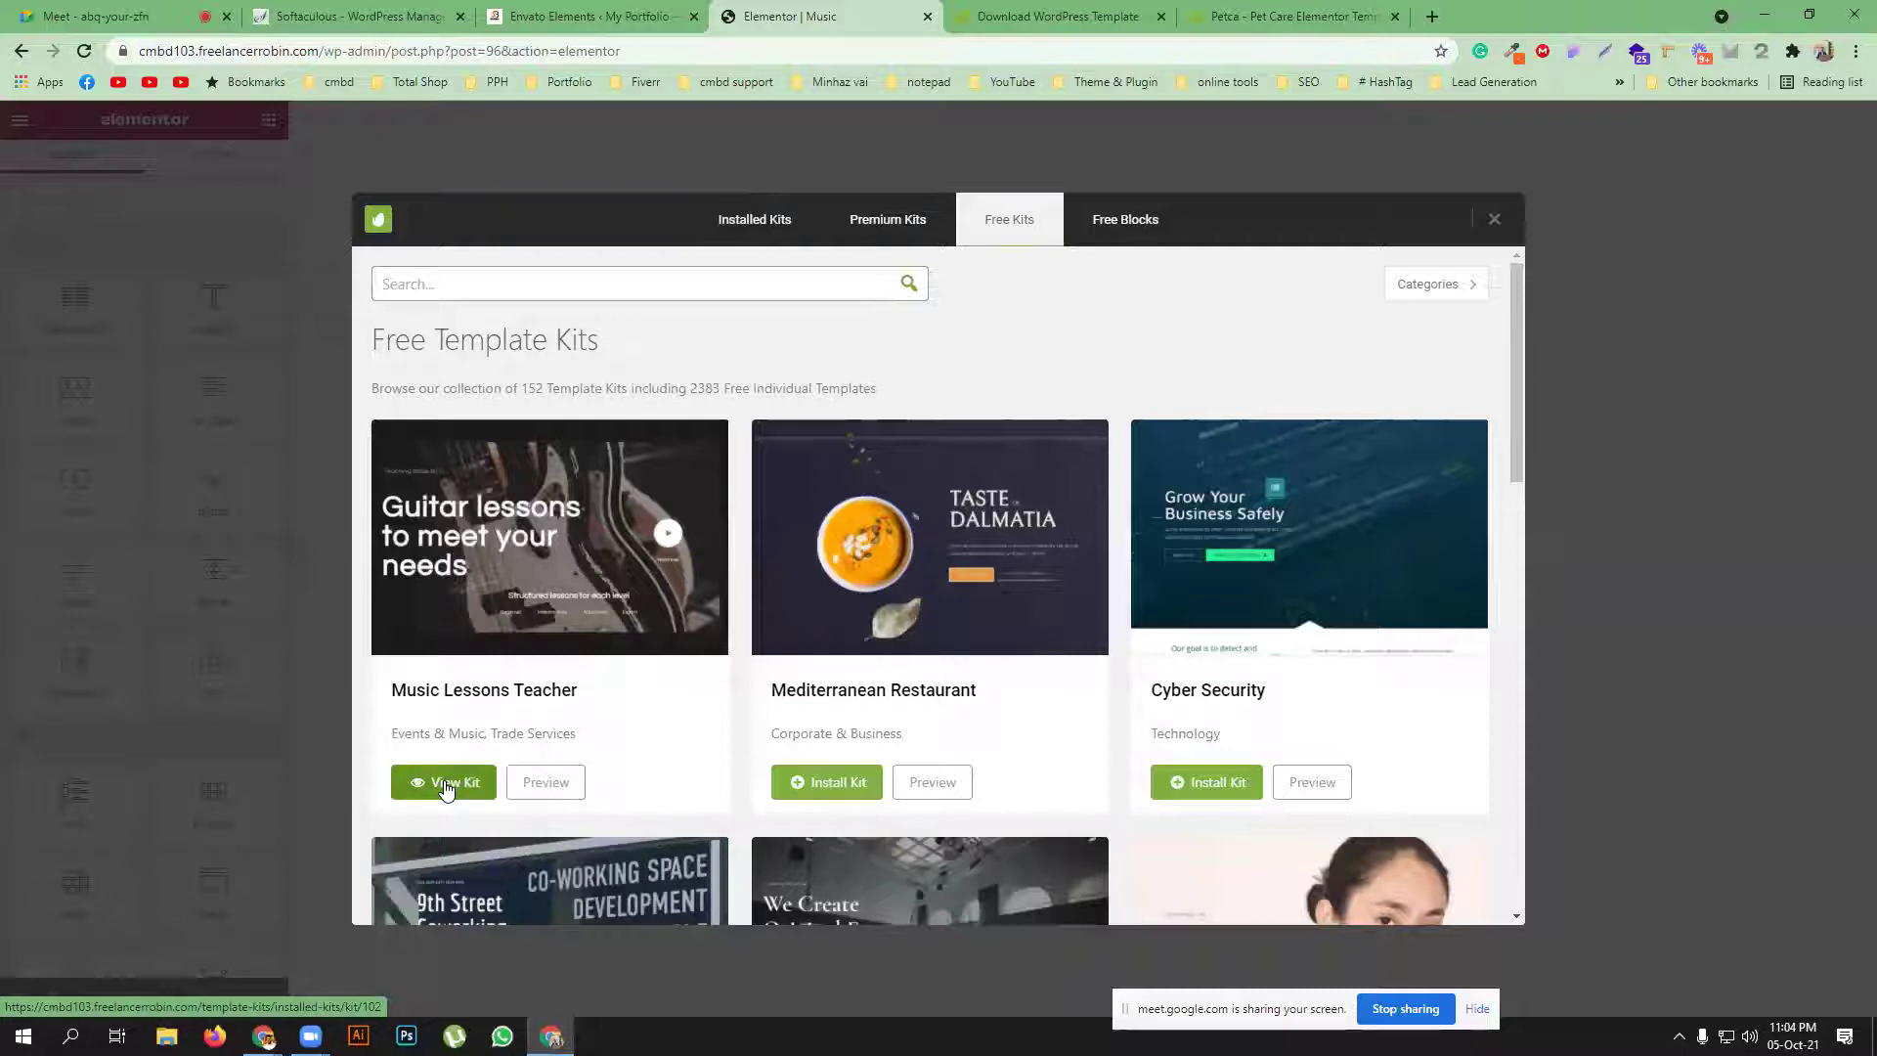
click(445, 785)
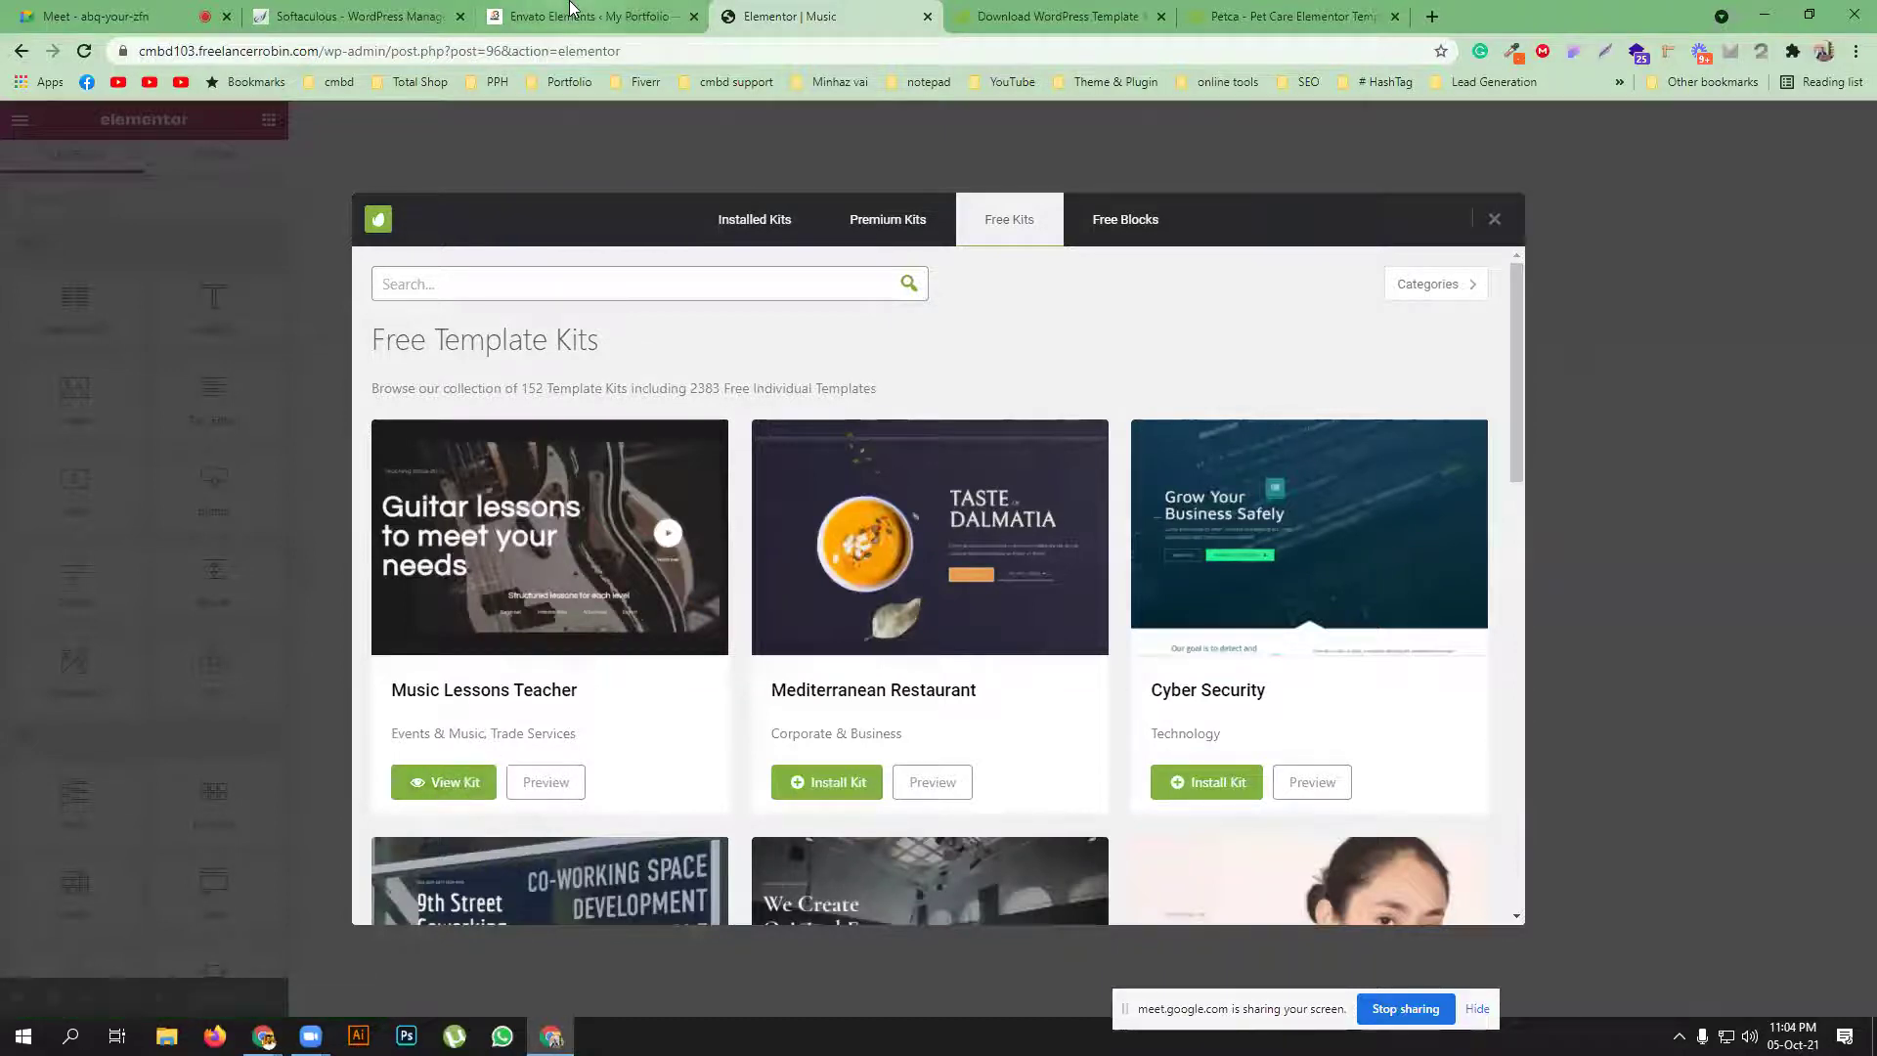
click(76, 53)
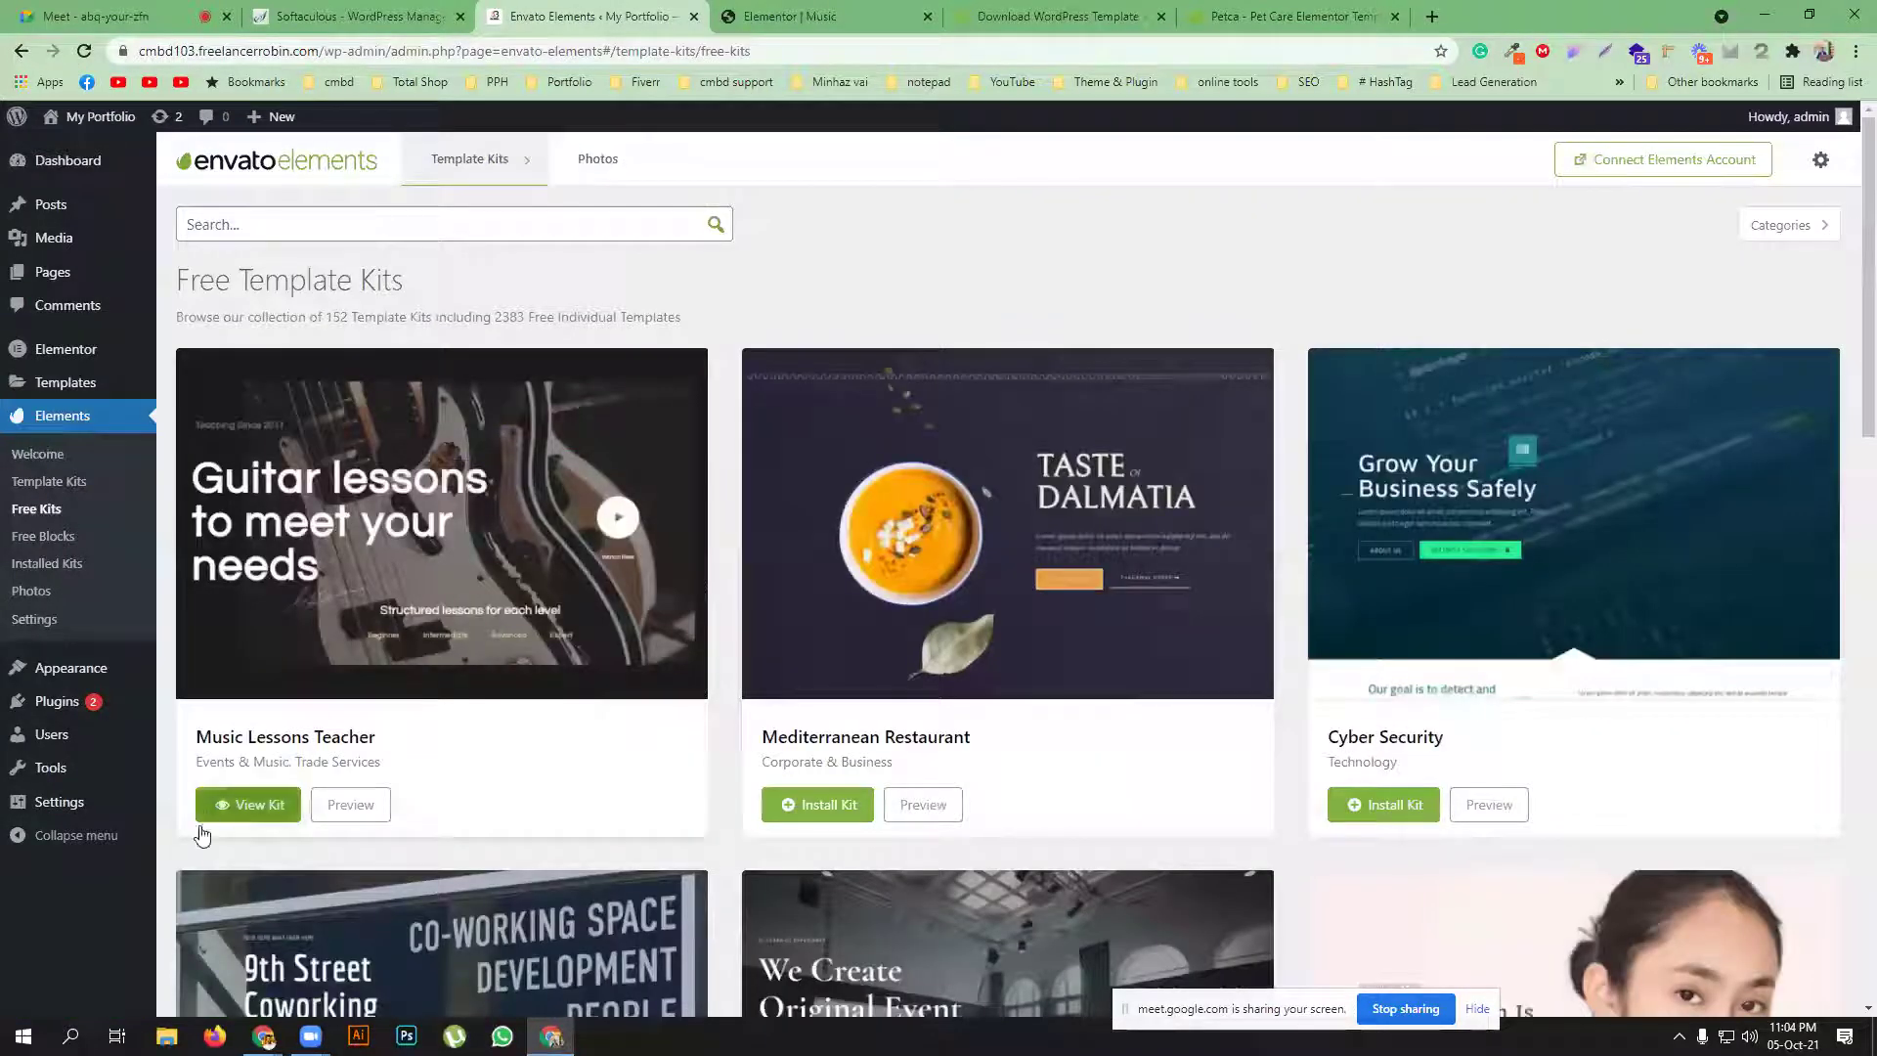
click(798, 16)
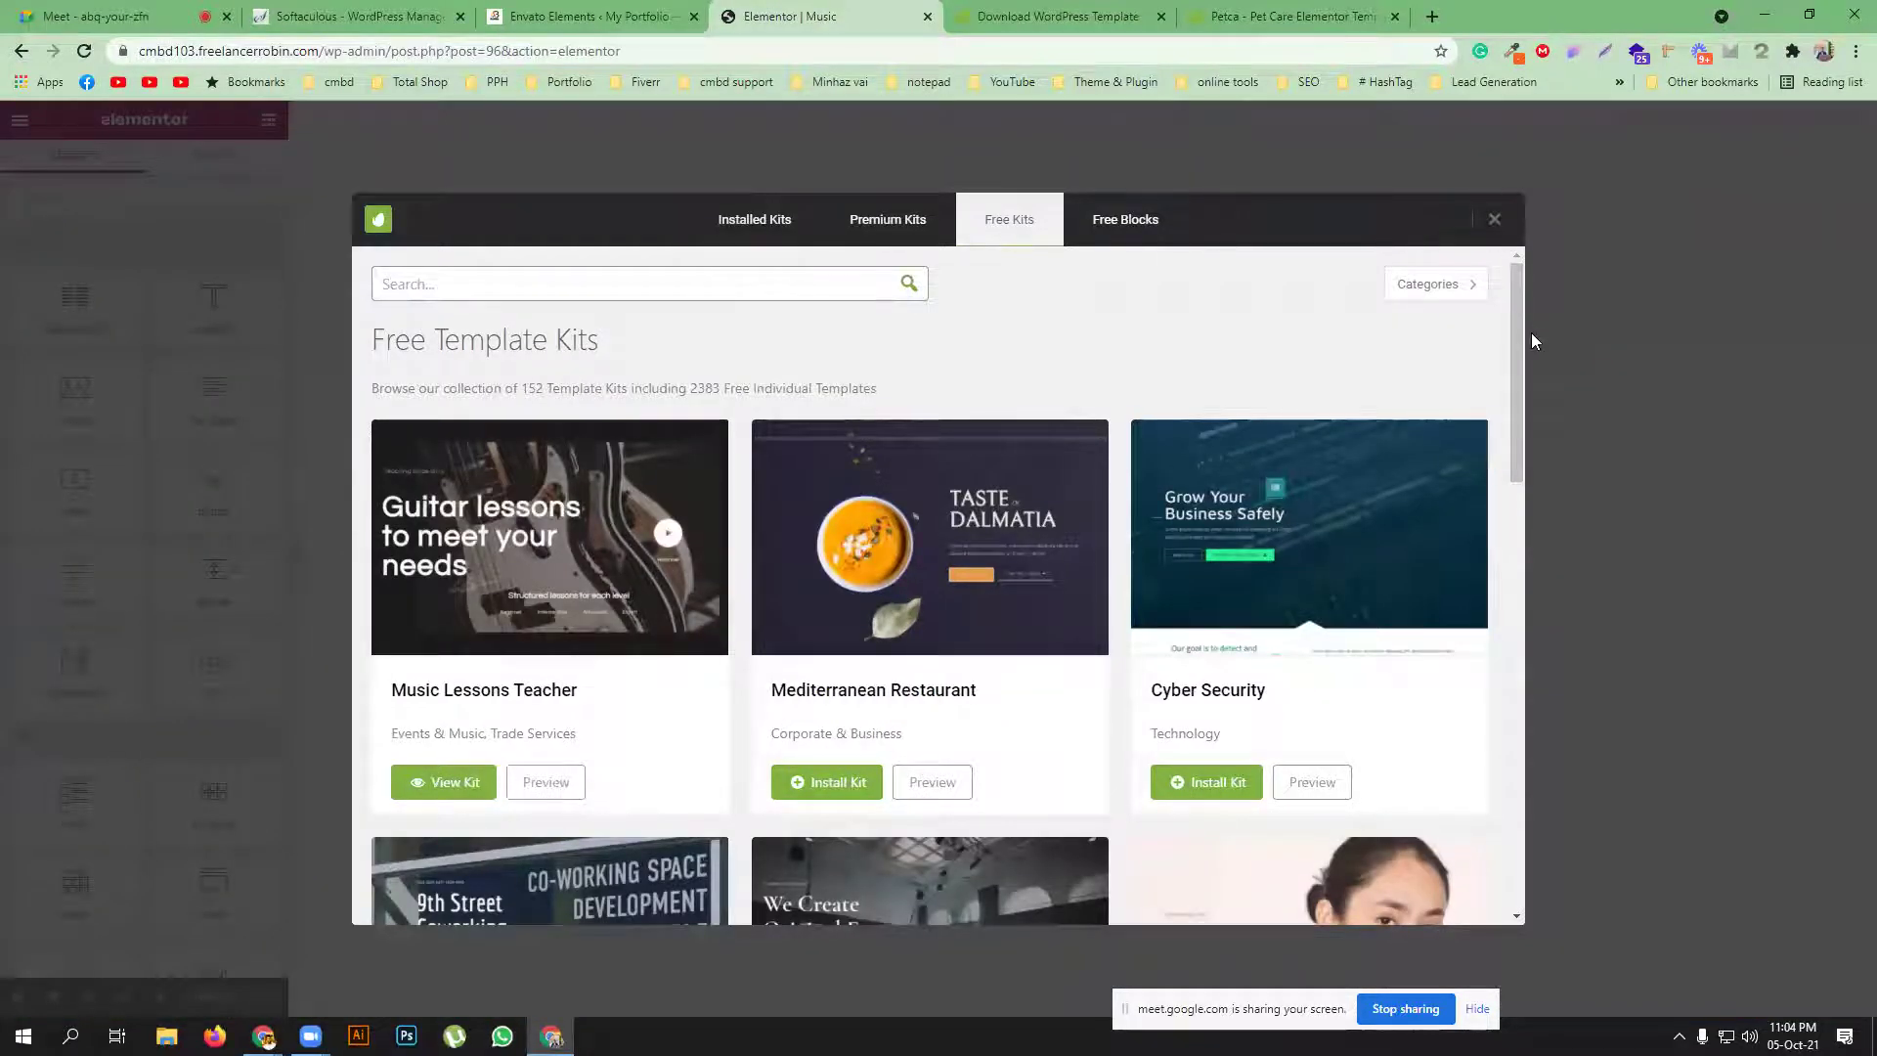
Reopen the kit library, open Music Lessons Teacher, and install its default colour and typography requirements
click(1494, 222)
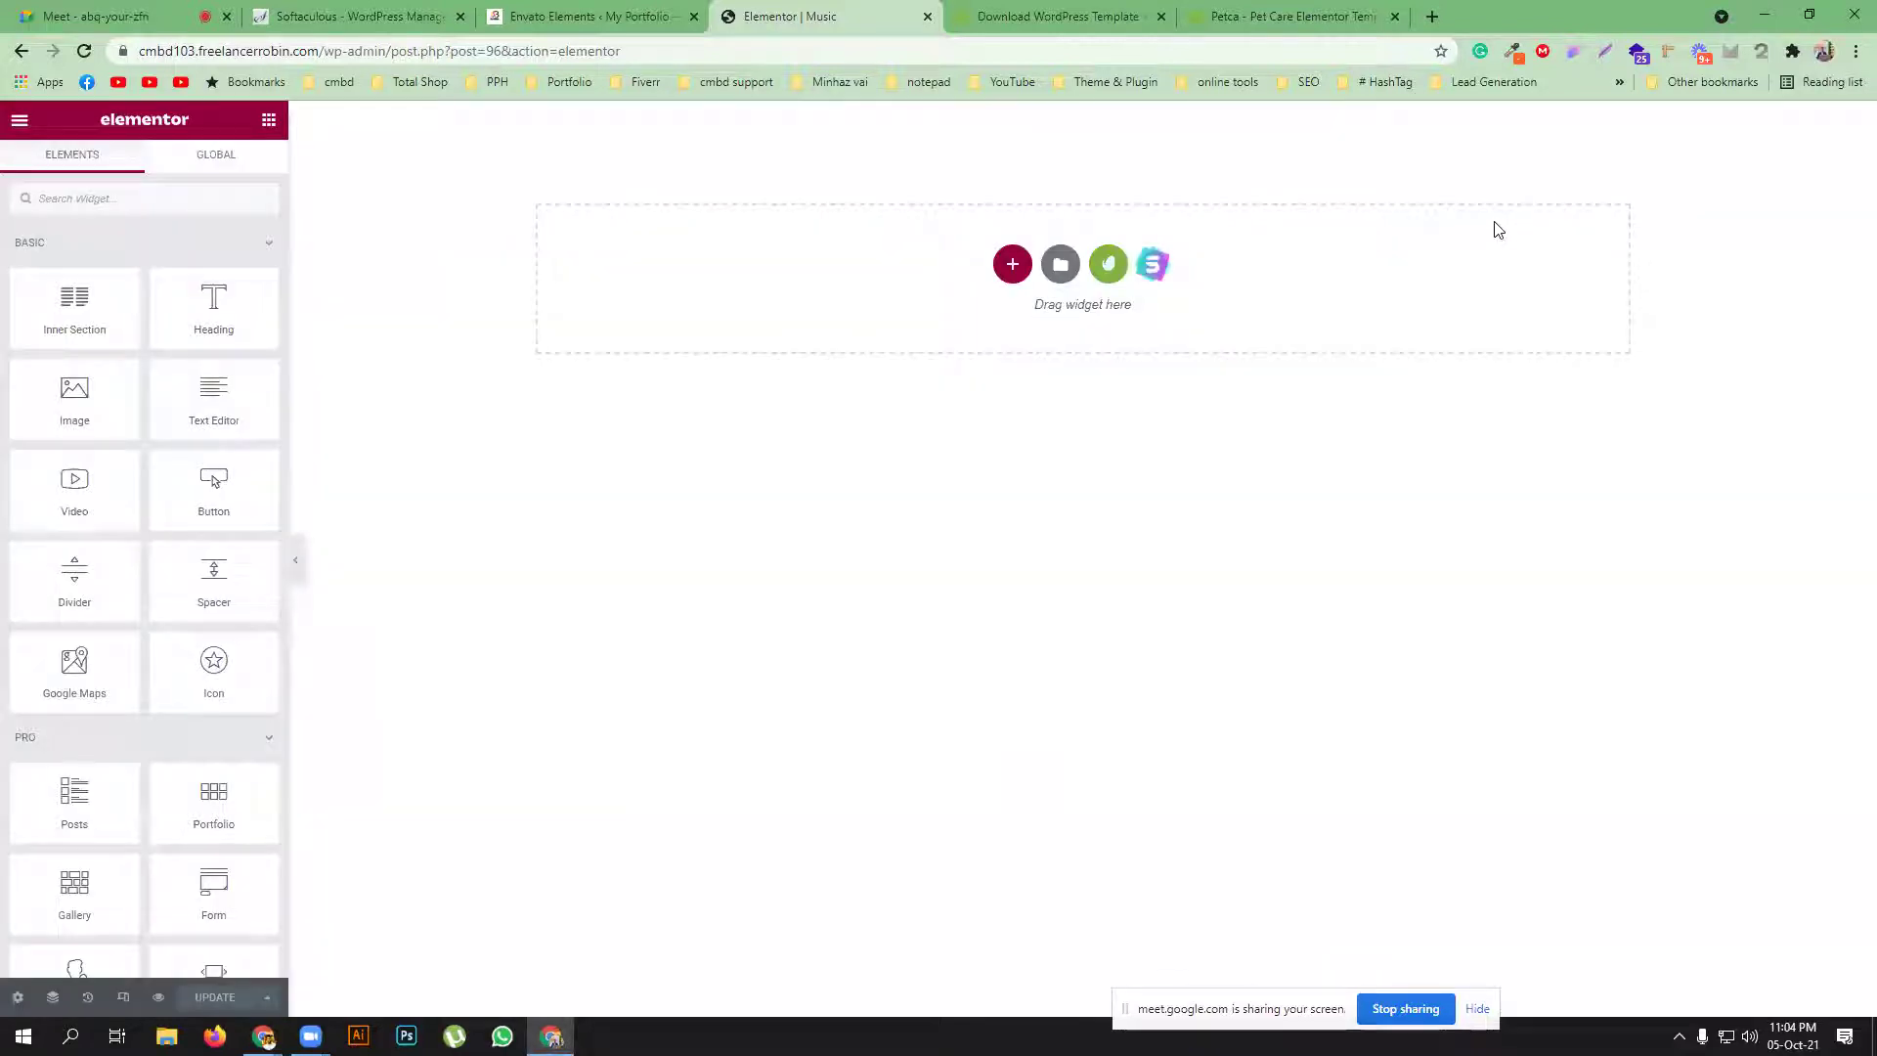
click(1112, 265)
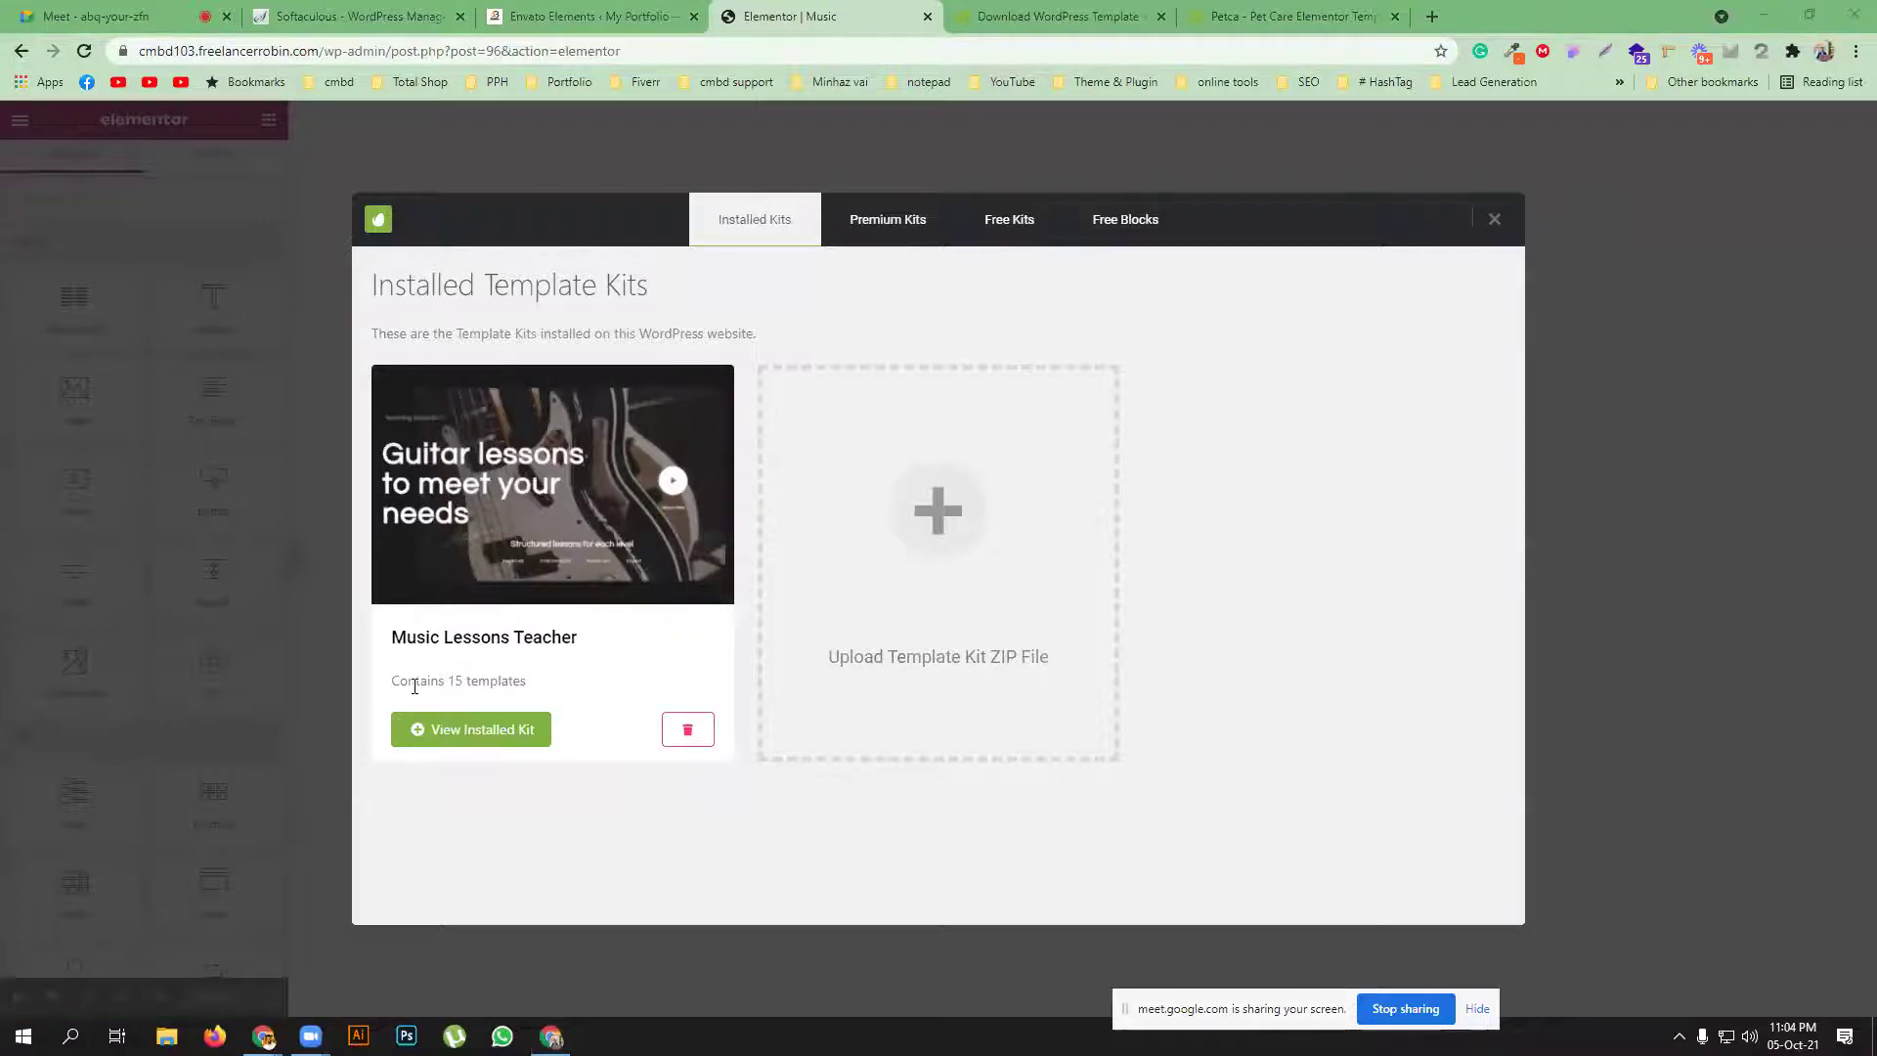
click(472, 553)
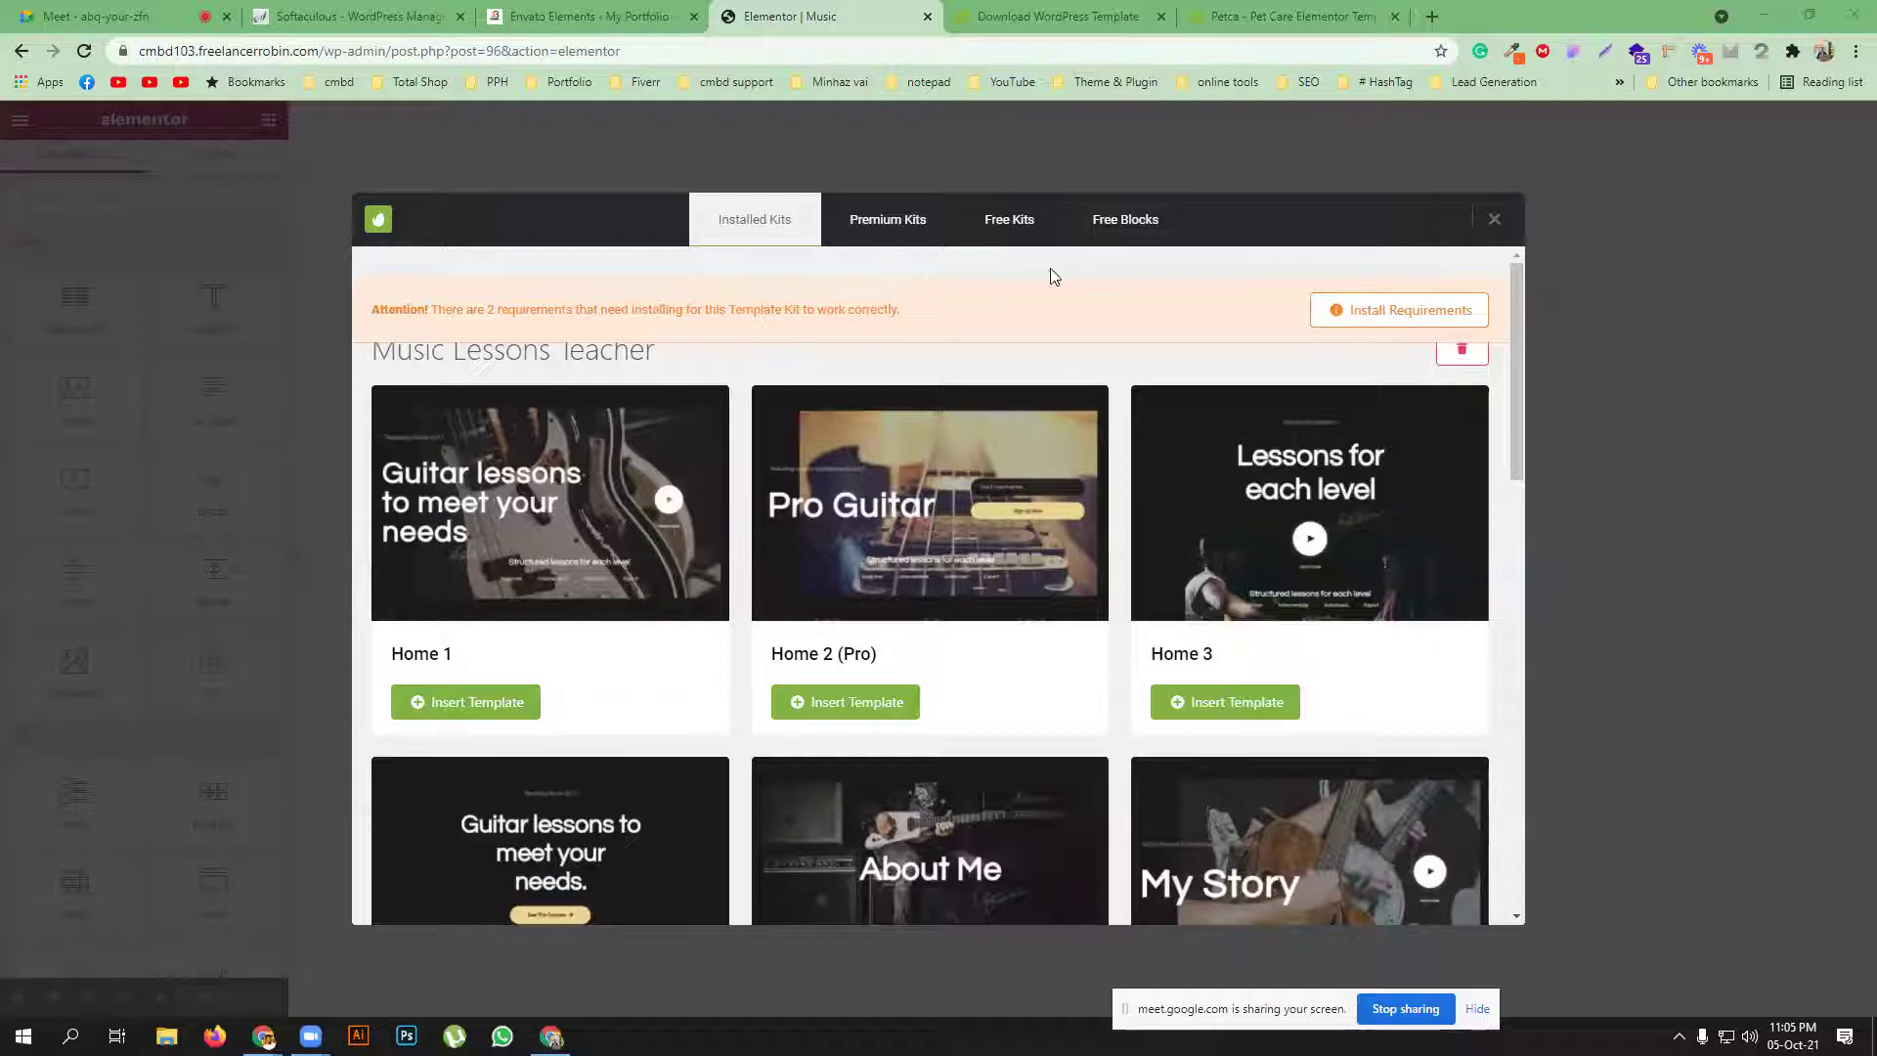
click(1379, 311)
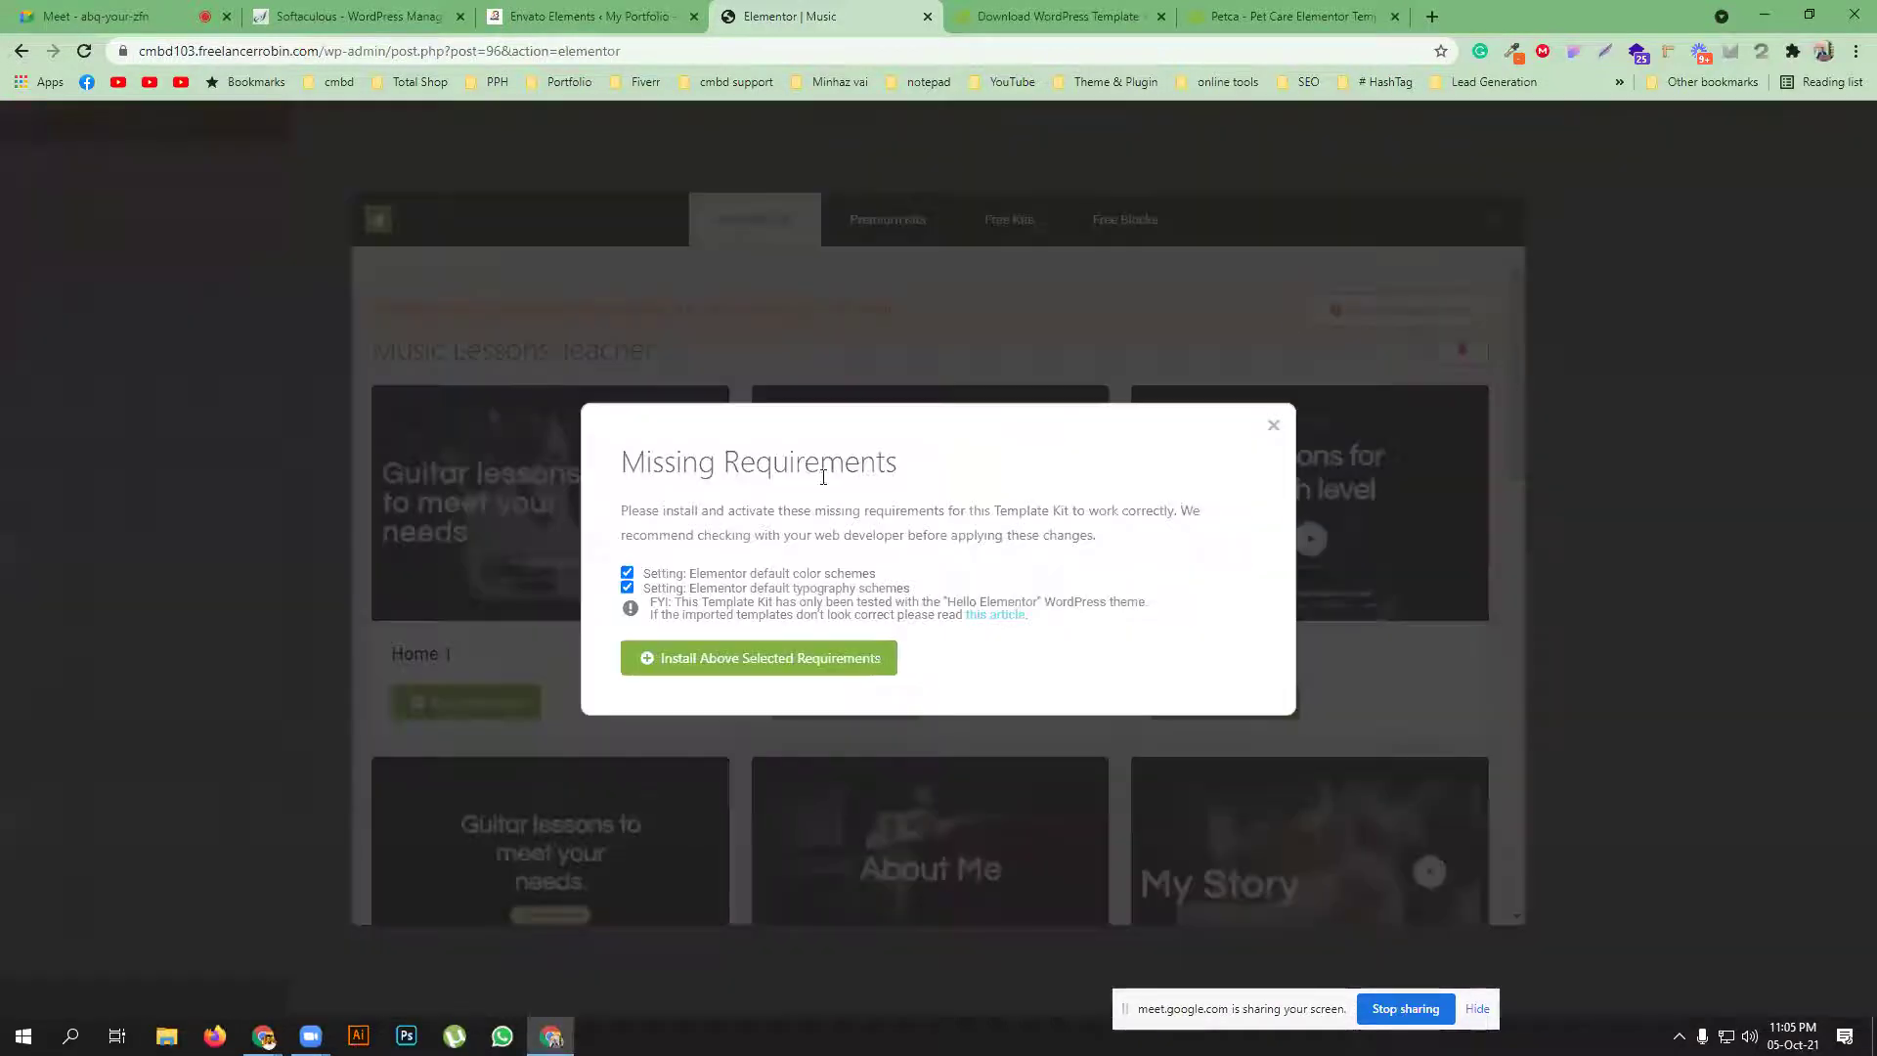
click(723, 664)
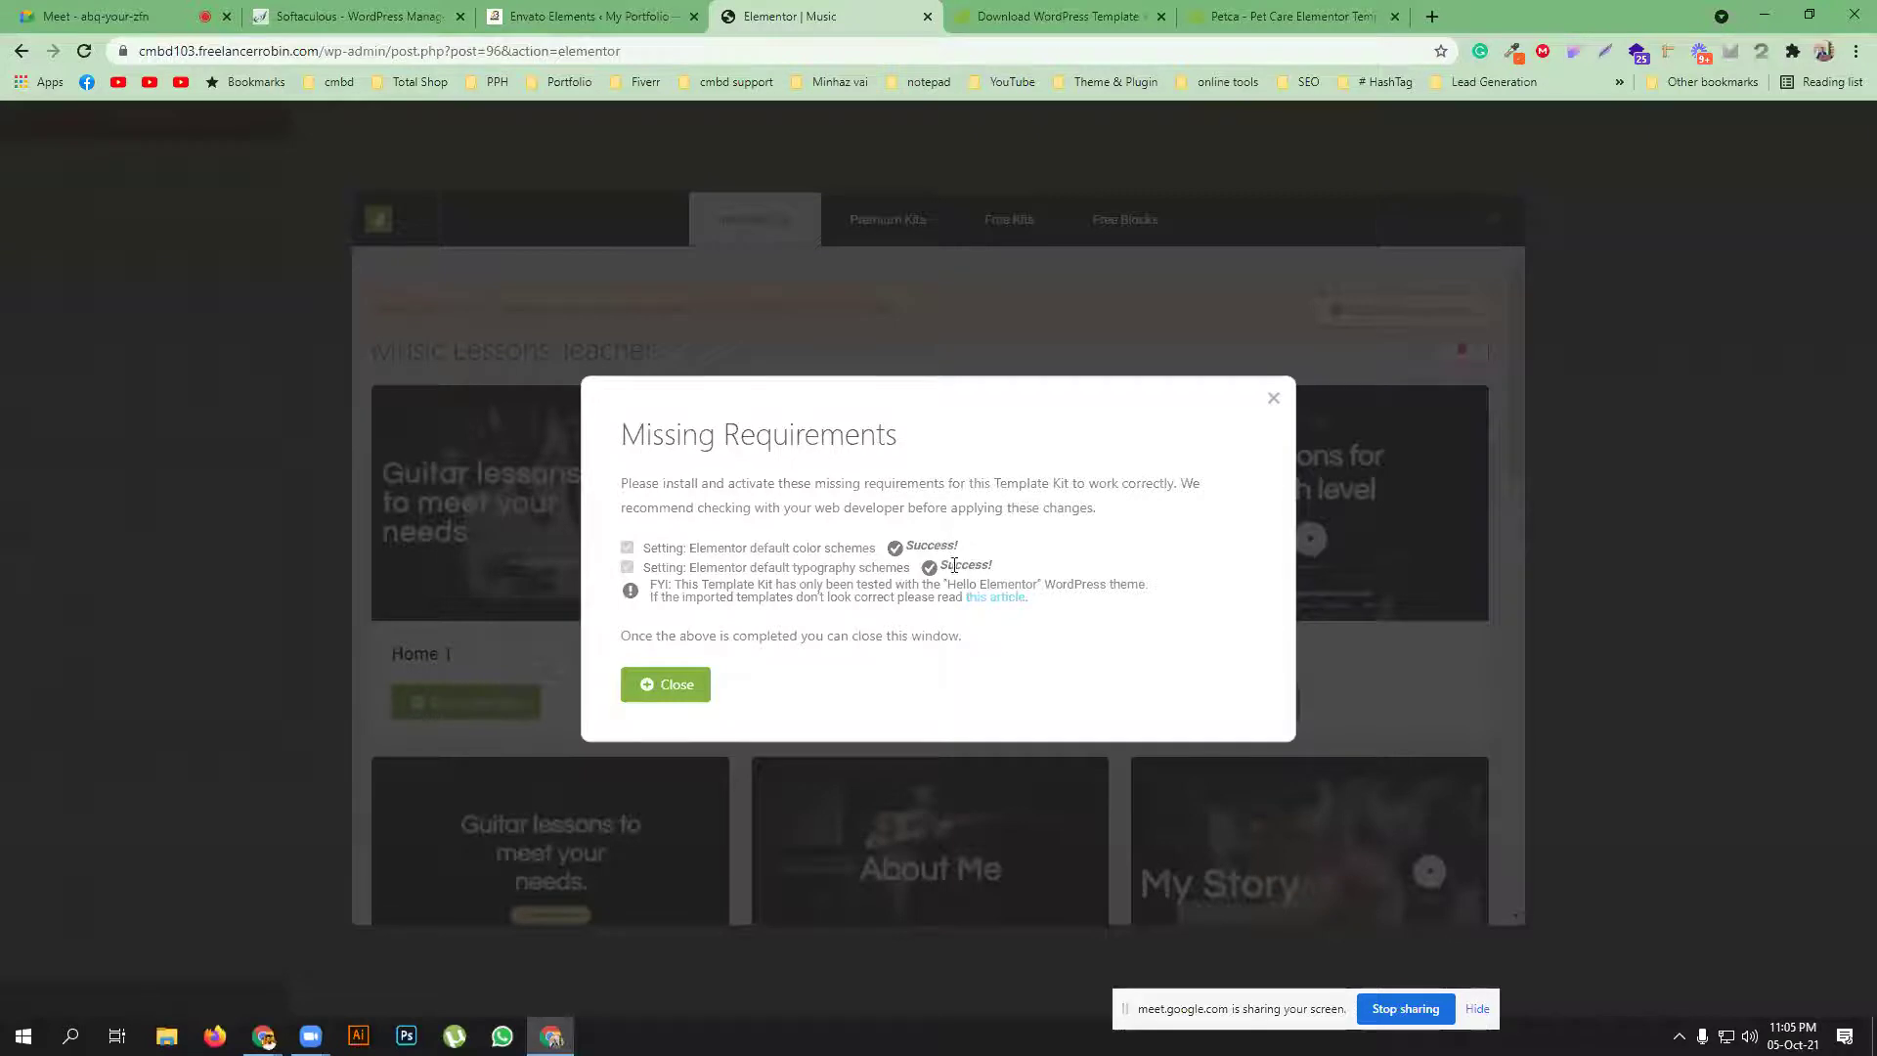
click(643, 688)
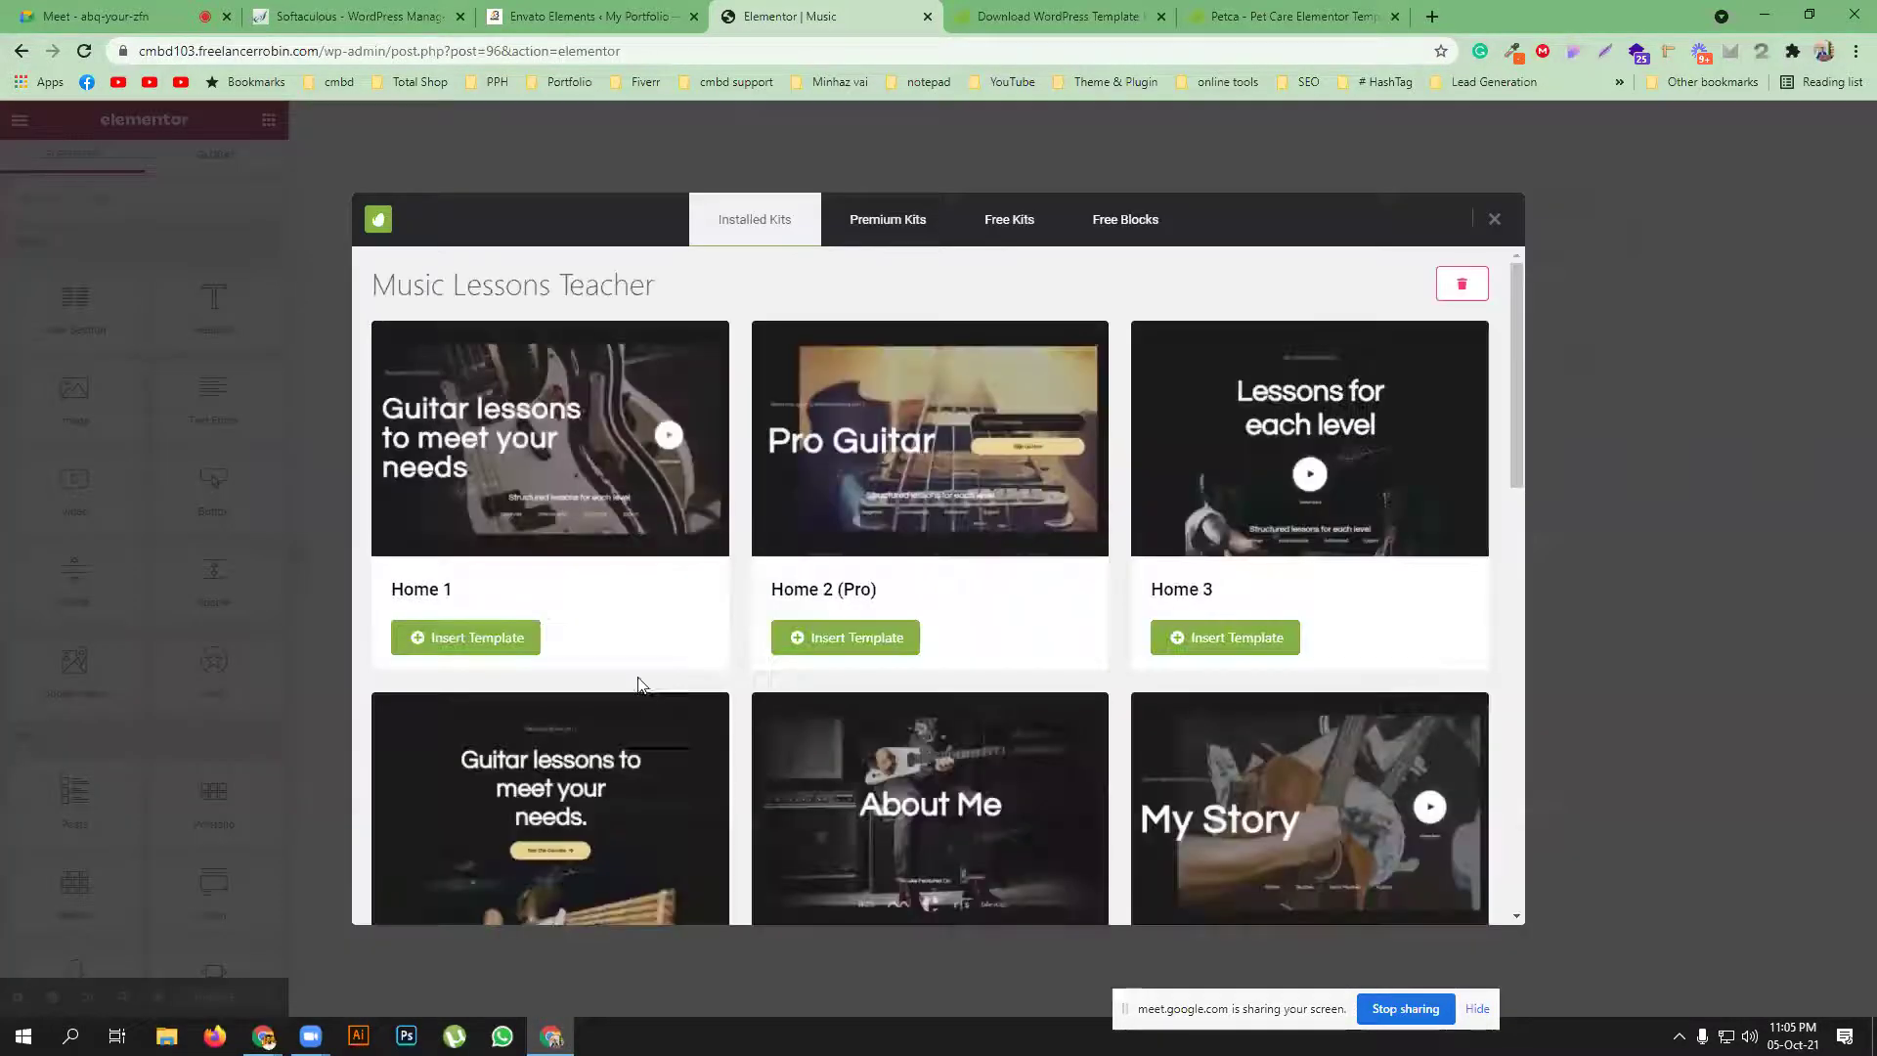
Scroll through the Music Lessons Teacher kit's template grid to inspect its templates
scroll(912, 536, down, 3)
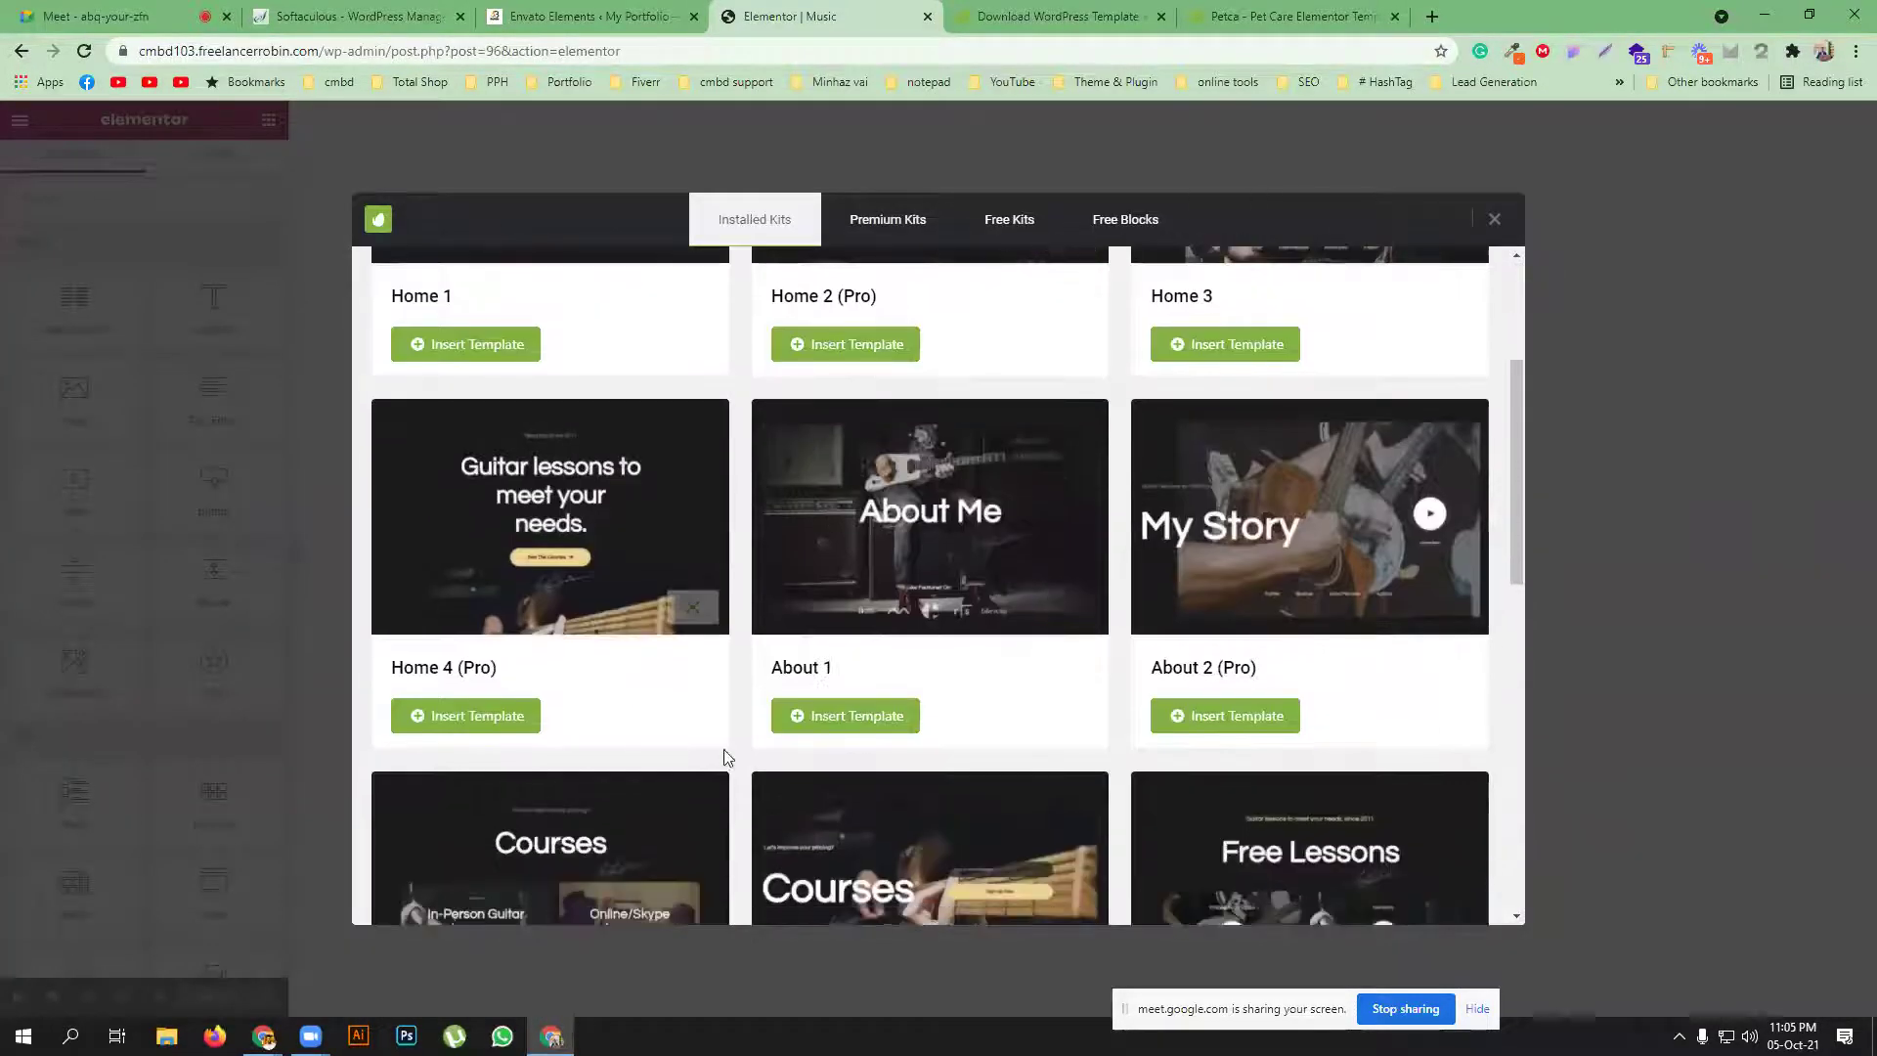
scroll(1036, 665, down, 3)
scroll(1005, 684, up, 4)
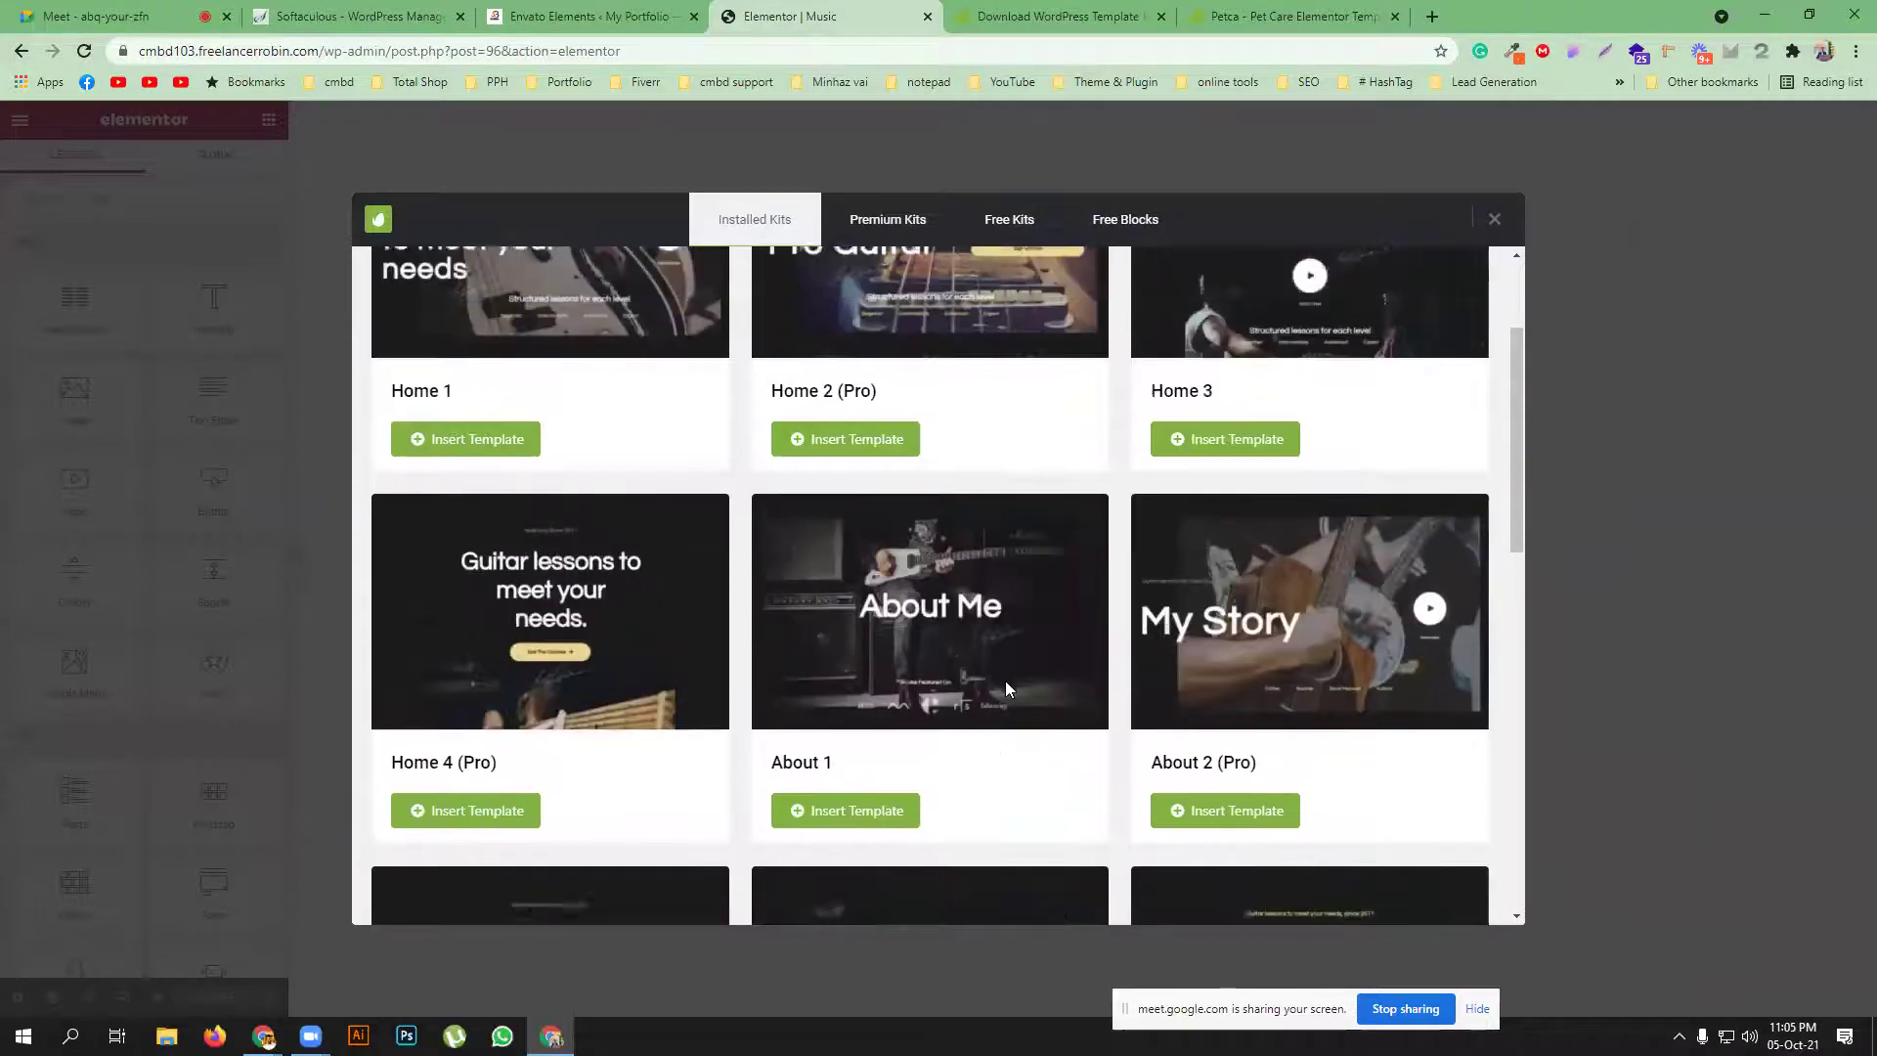
scroll(1005, 681, up, 2)
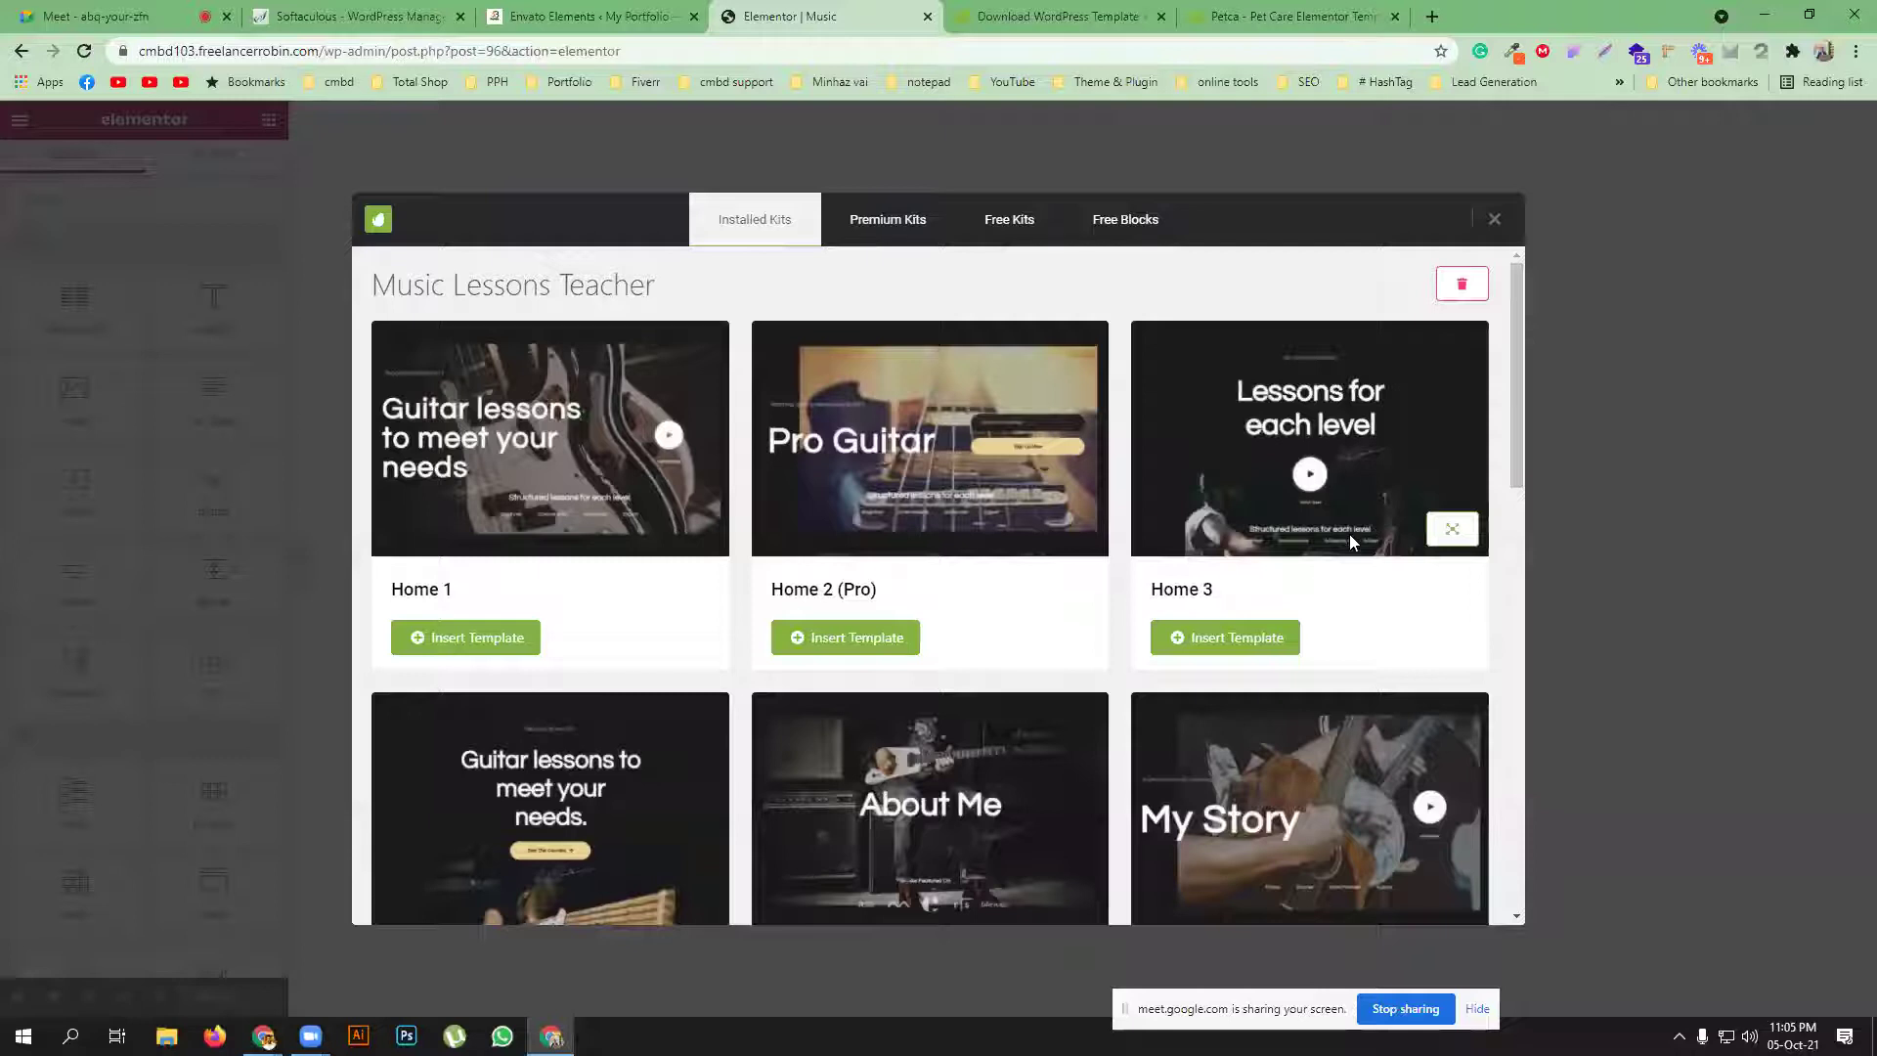
scroll(936, 632, down, 2)
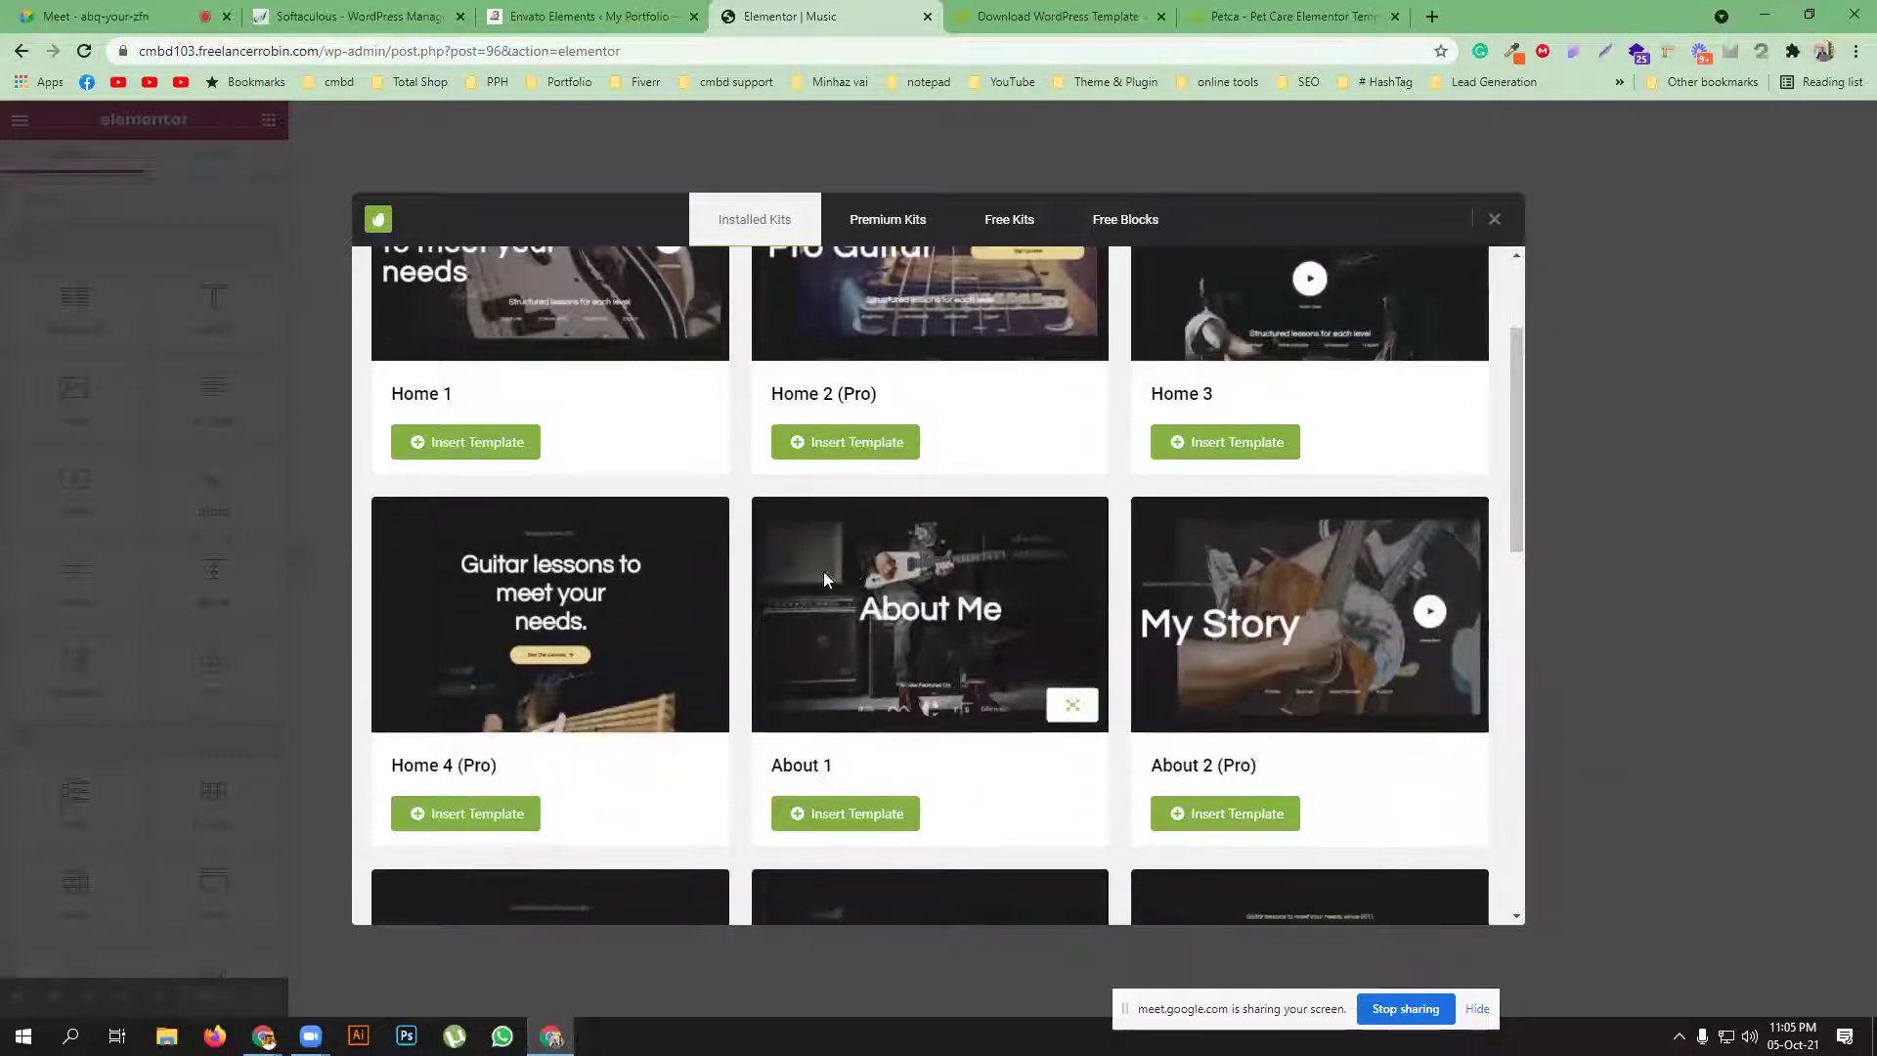
scroll(551, 685, up, 2)
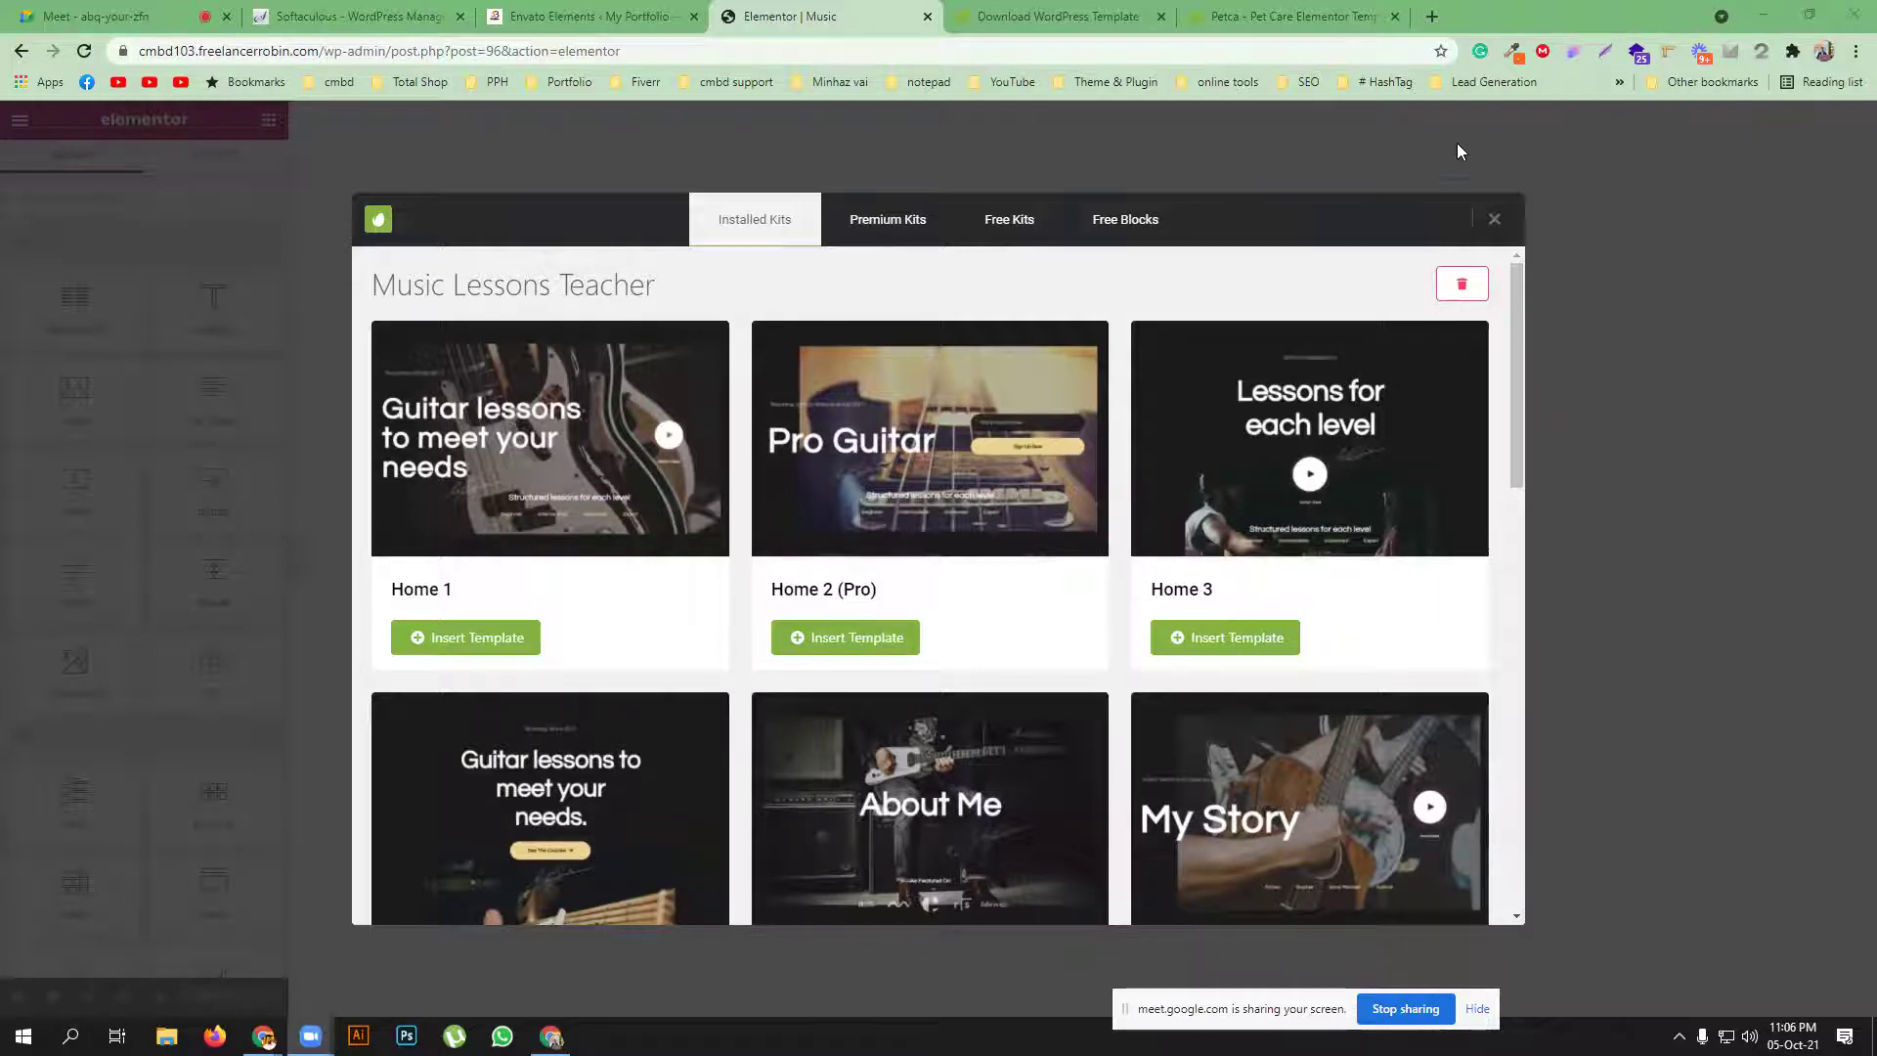
Reopen the library to the kit's templates, then go to the Envato template kits download page
click(1390, 158)
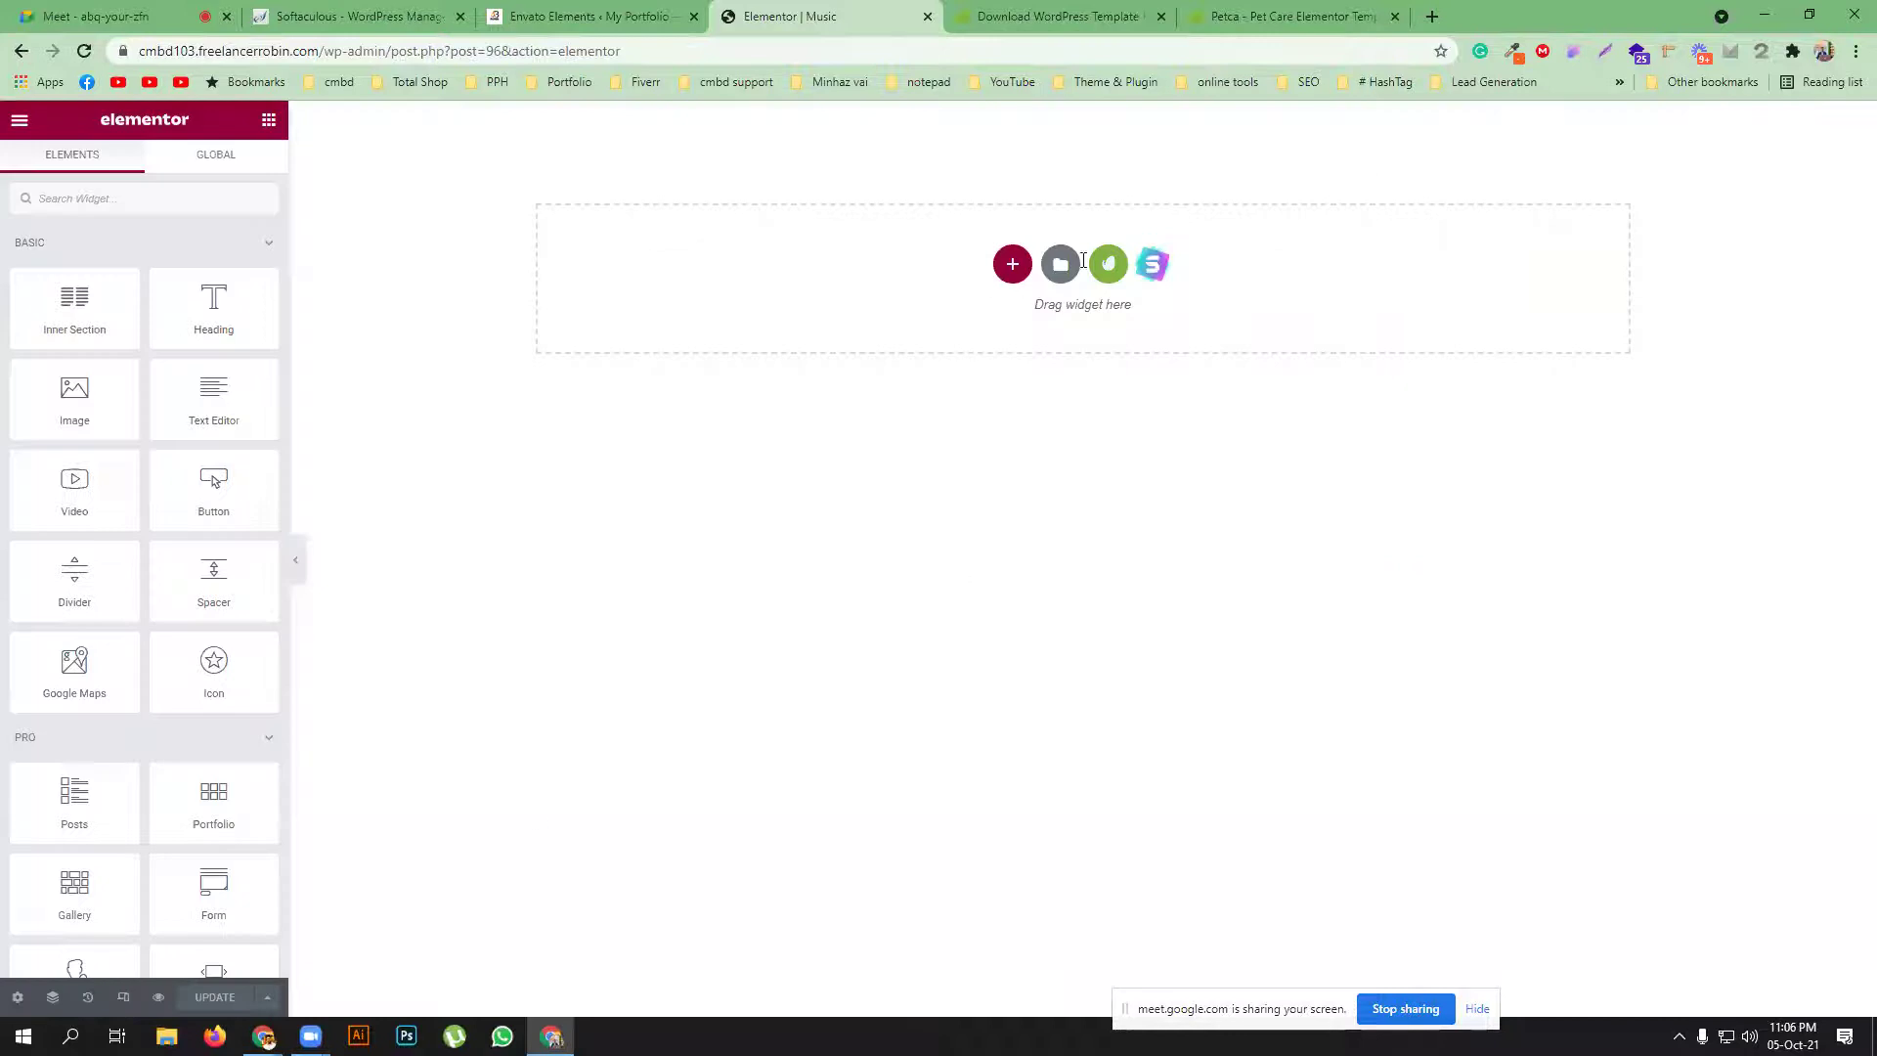
click(1107, 264)
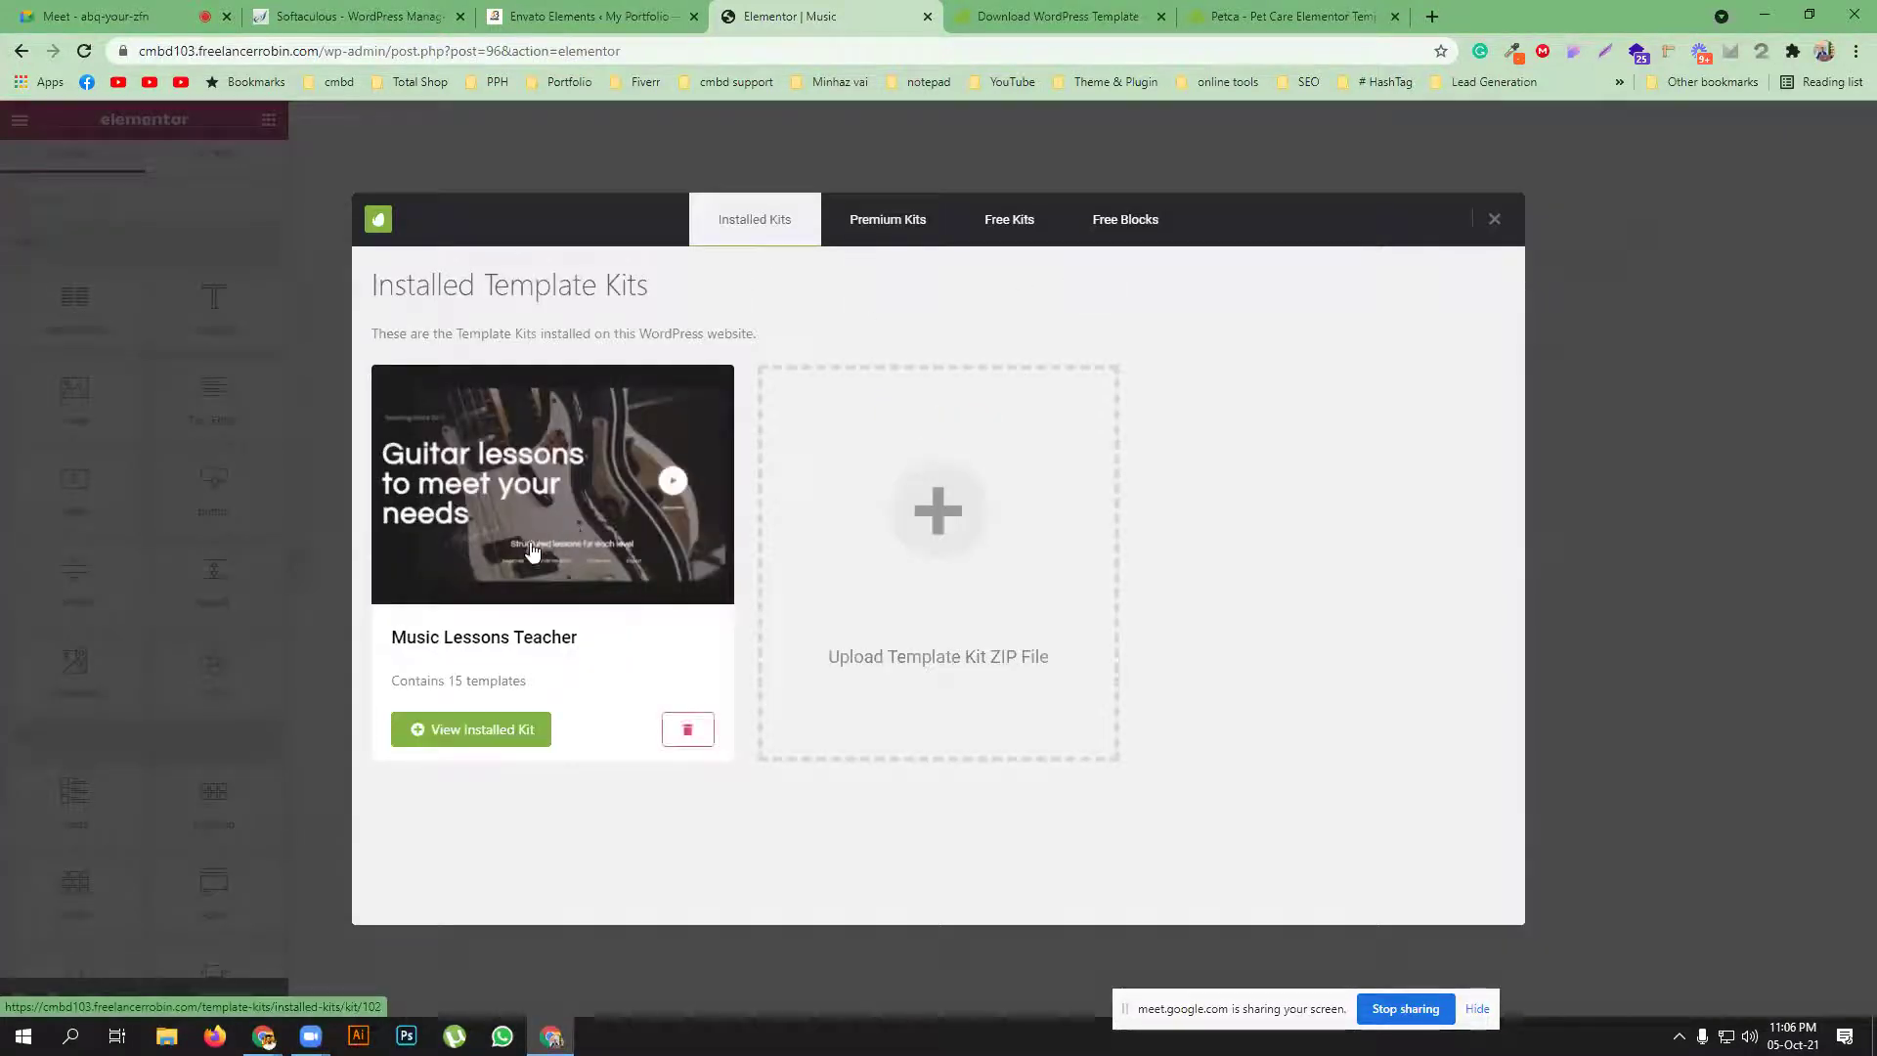
click(530, 542)
scroll(531, 550, down, 2)
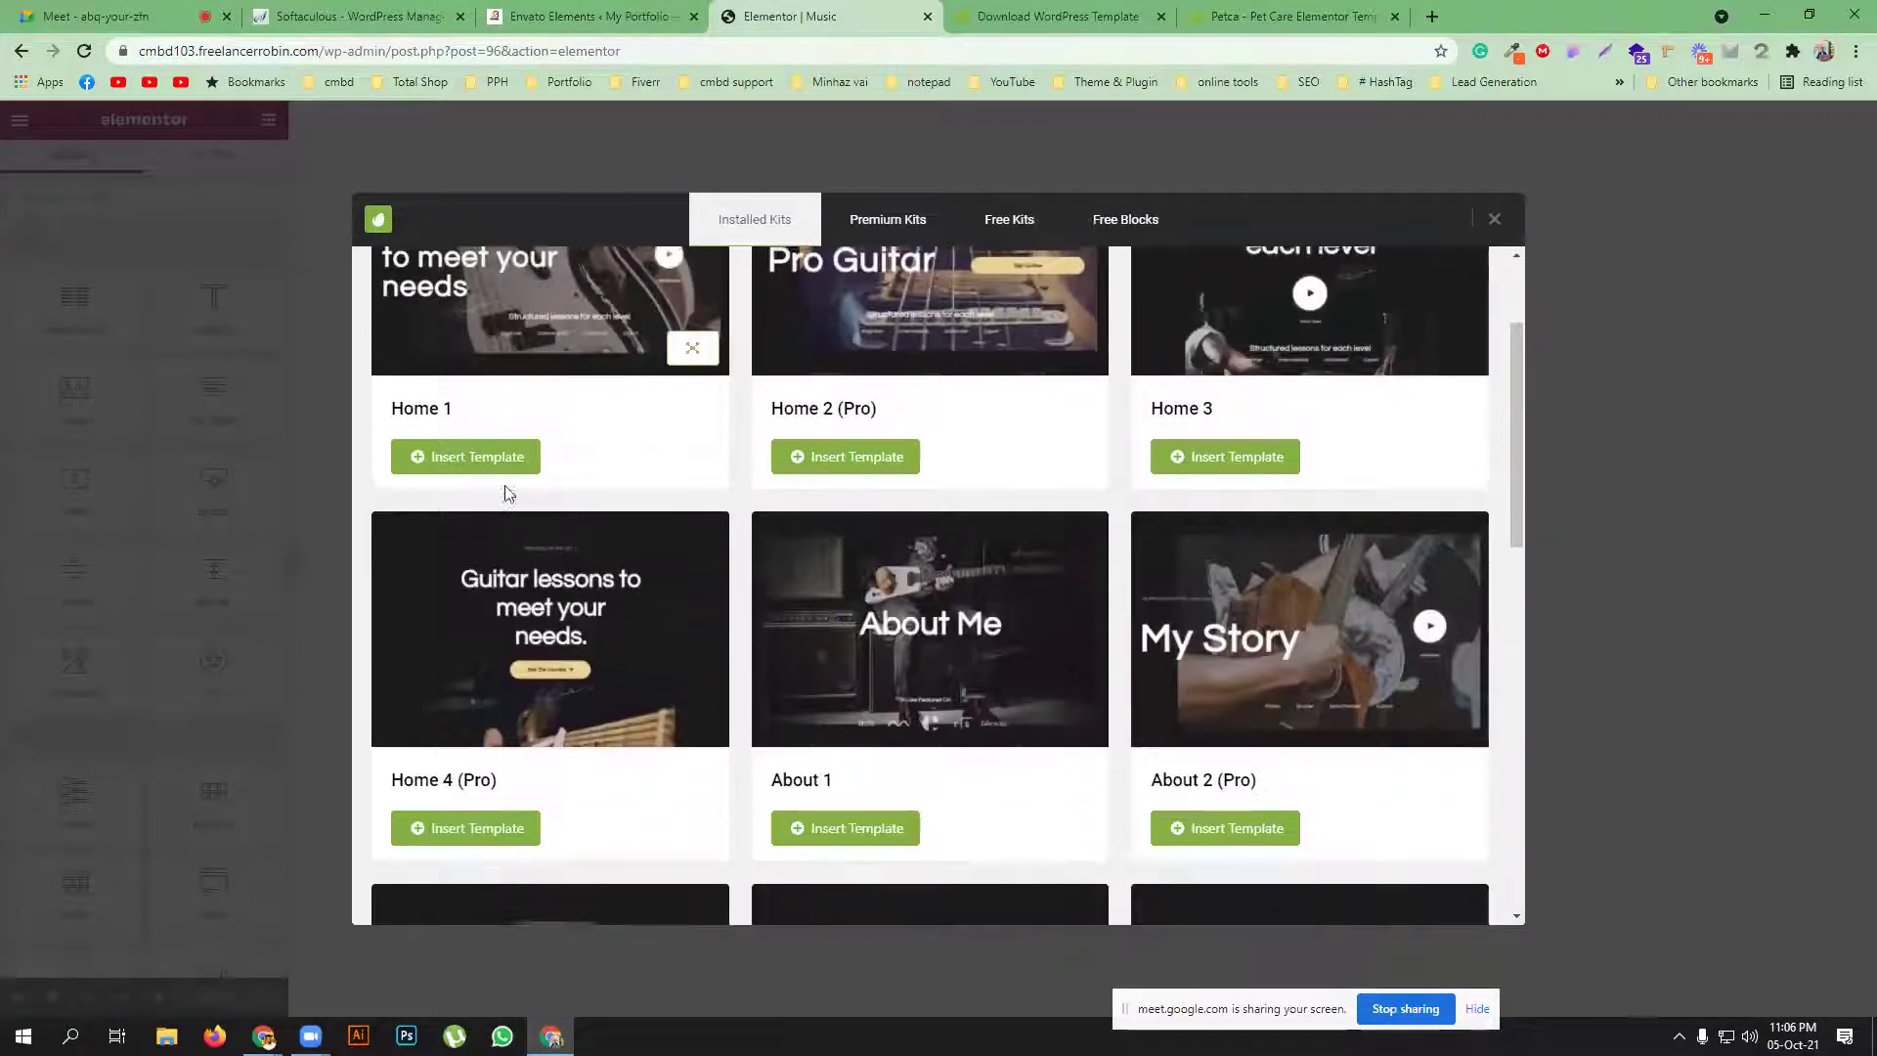
scroll(631, 642, up, 2)
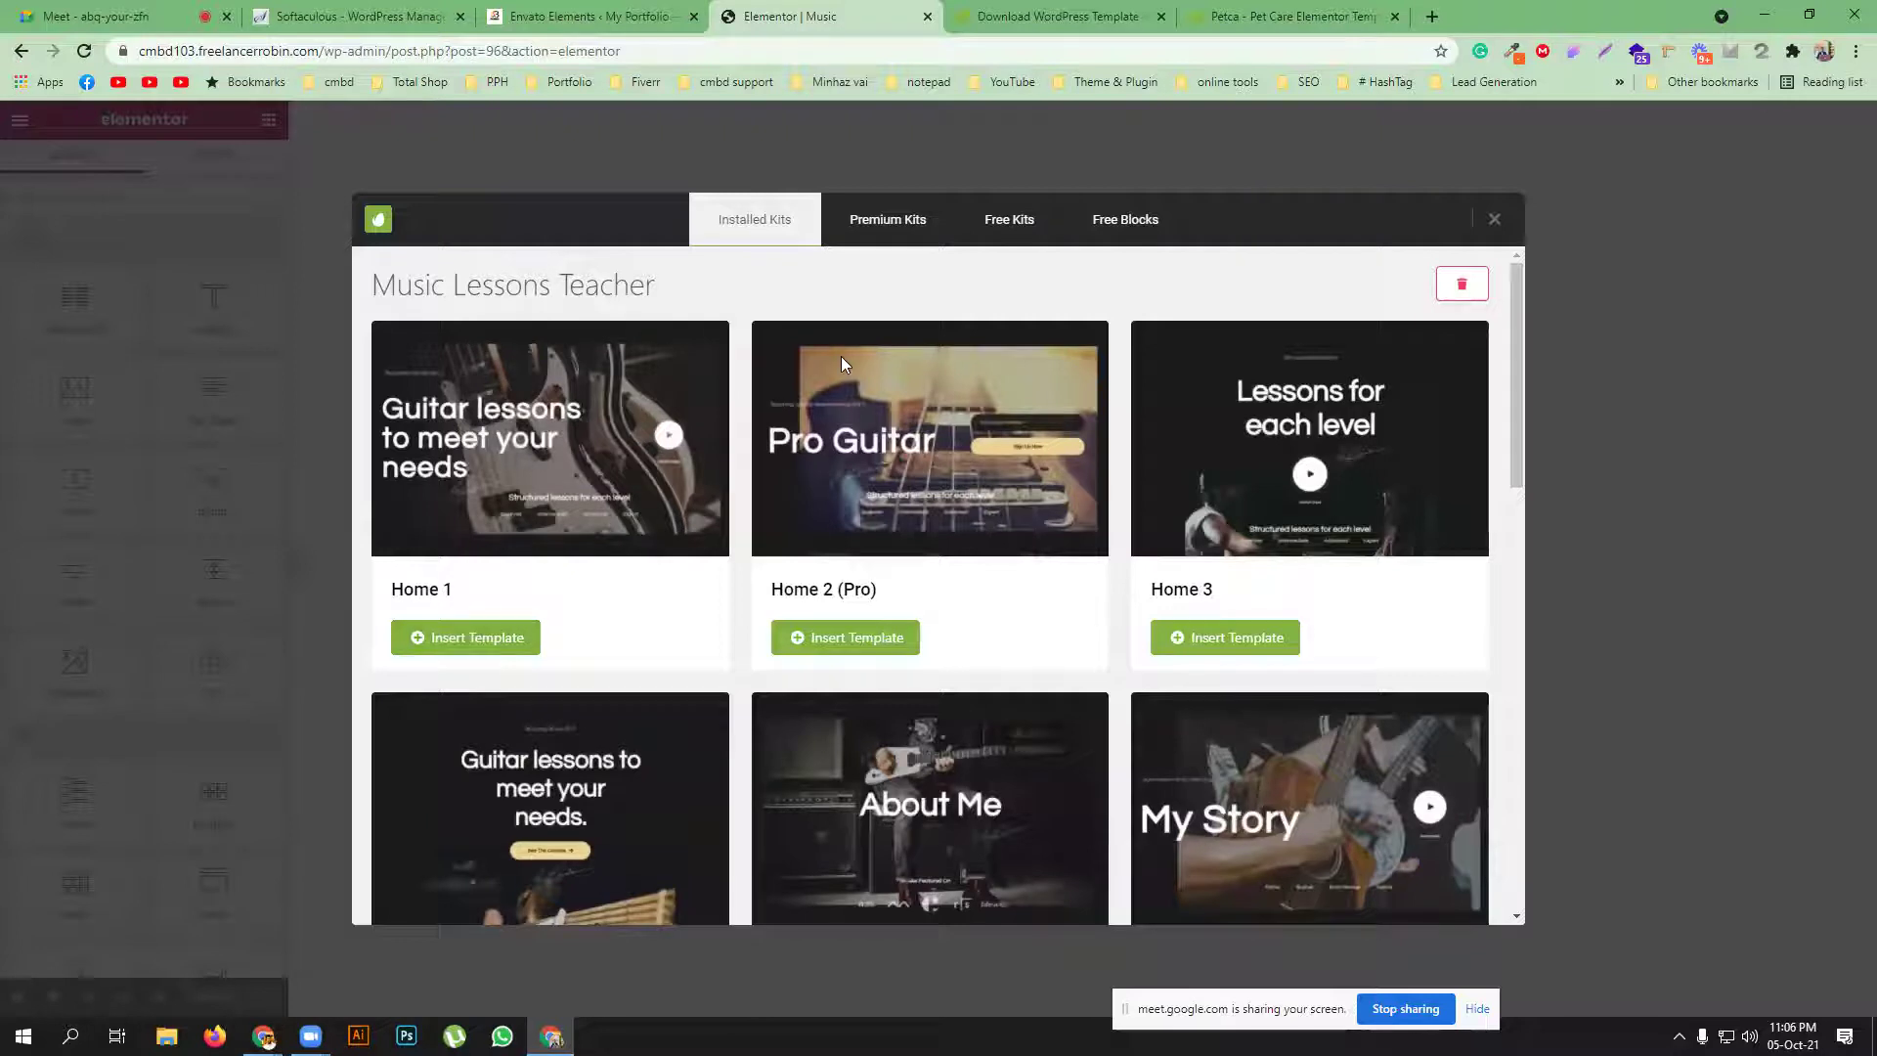
click(1115, 10)
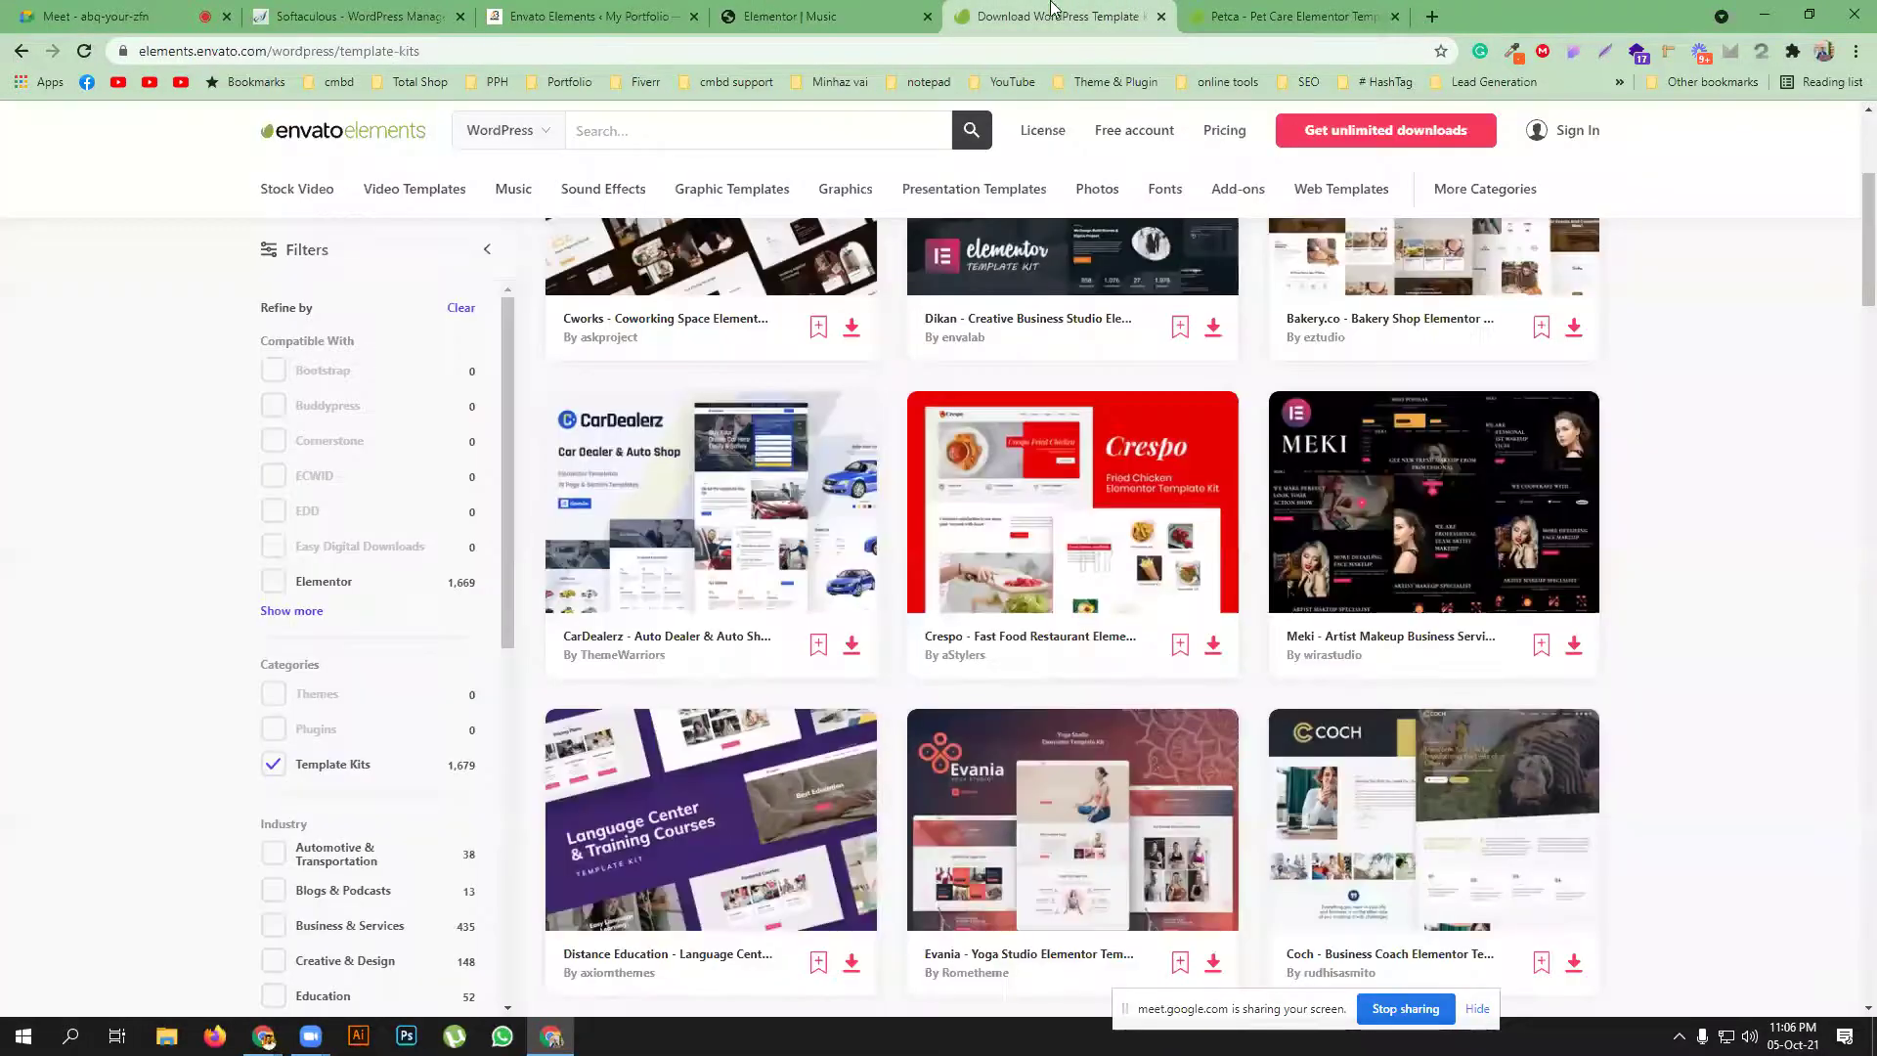
Preview the Music Lessons Teacher kit's Home 1 and Home 2 (Pro) templates at full size
click(626, 15)
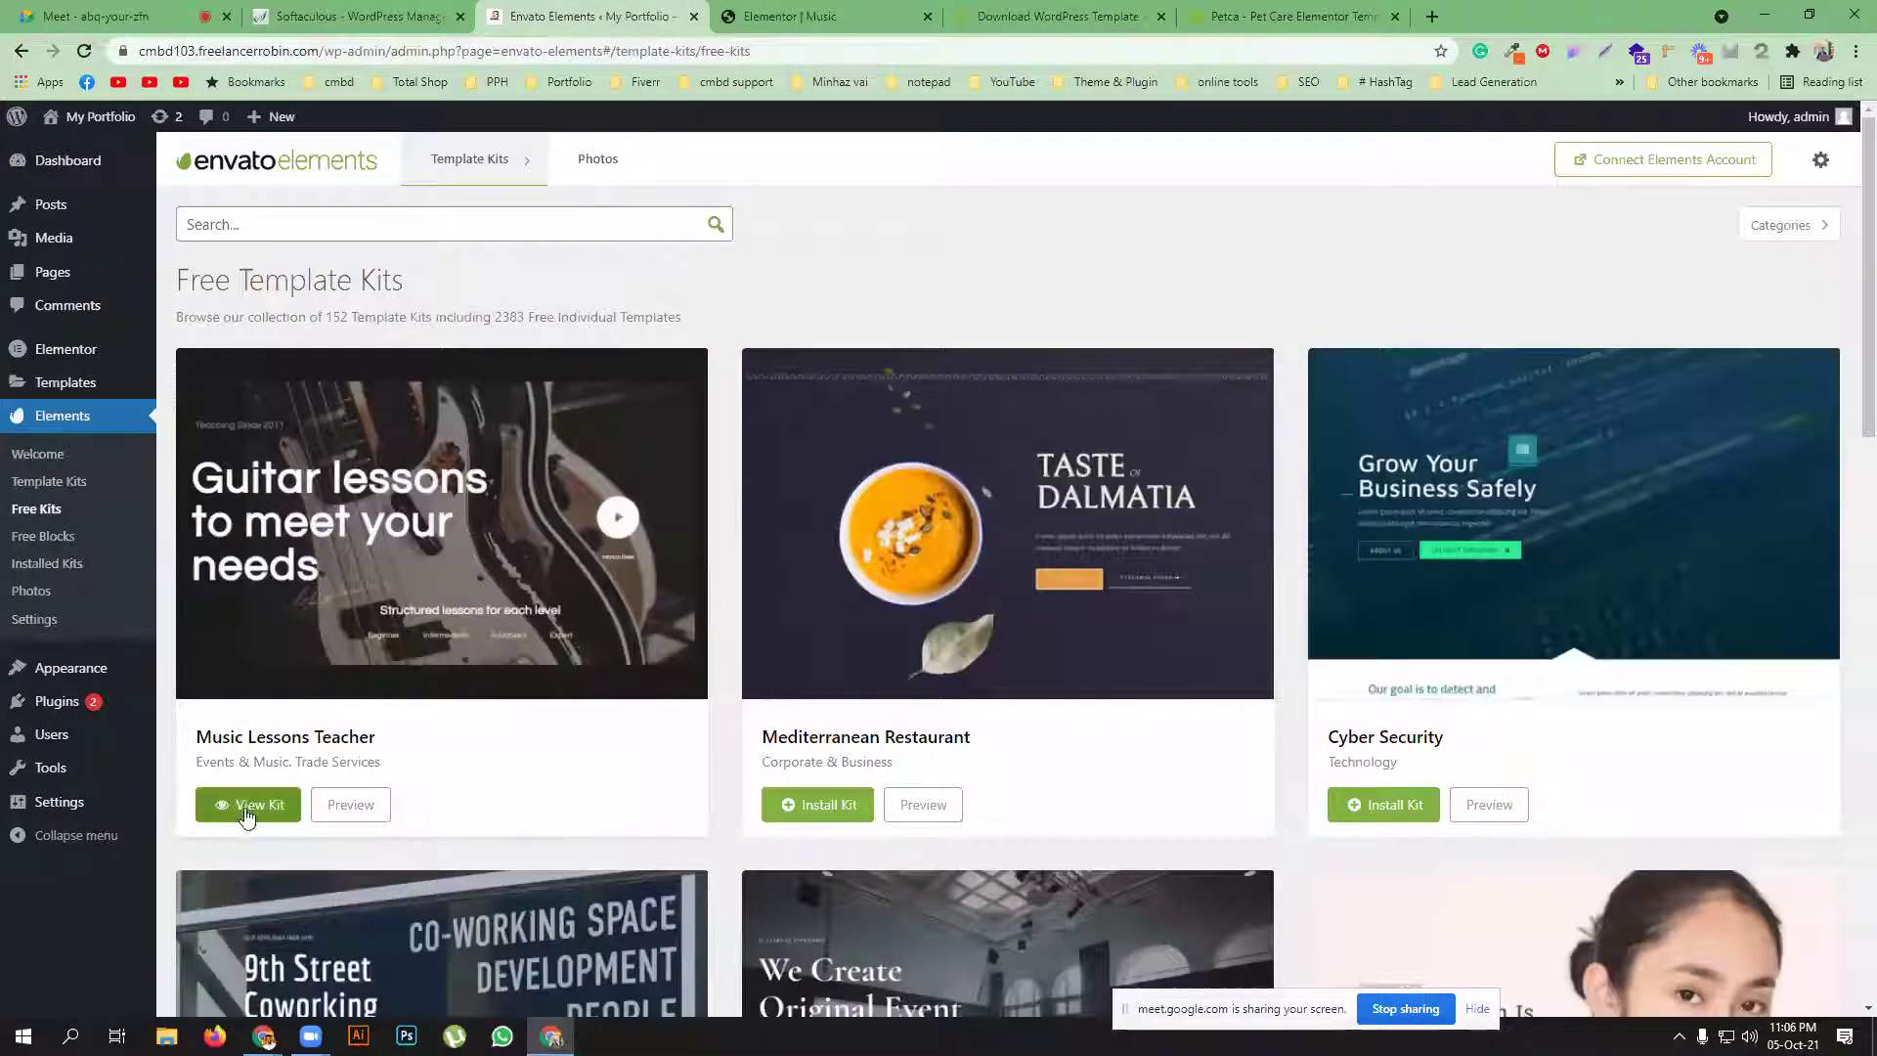
click(241, 798)
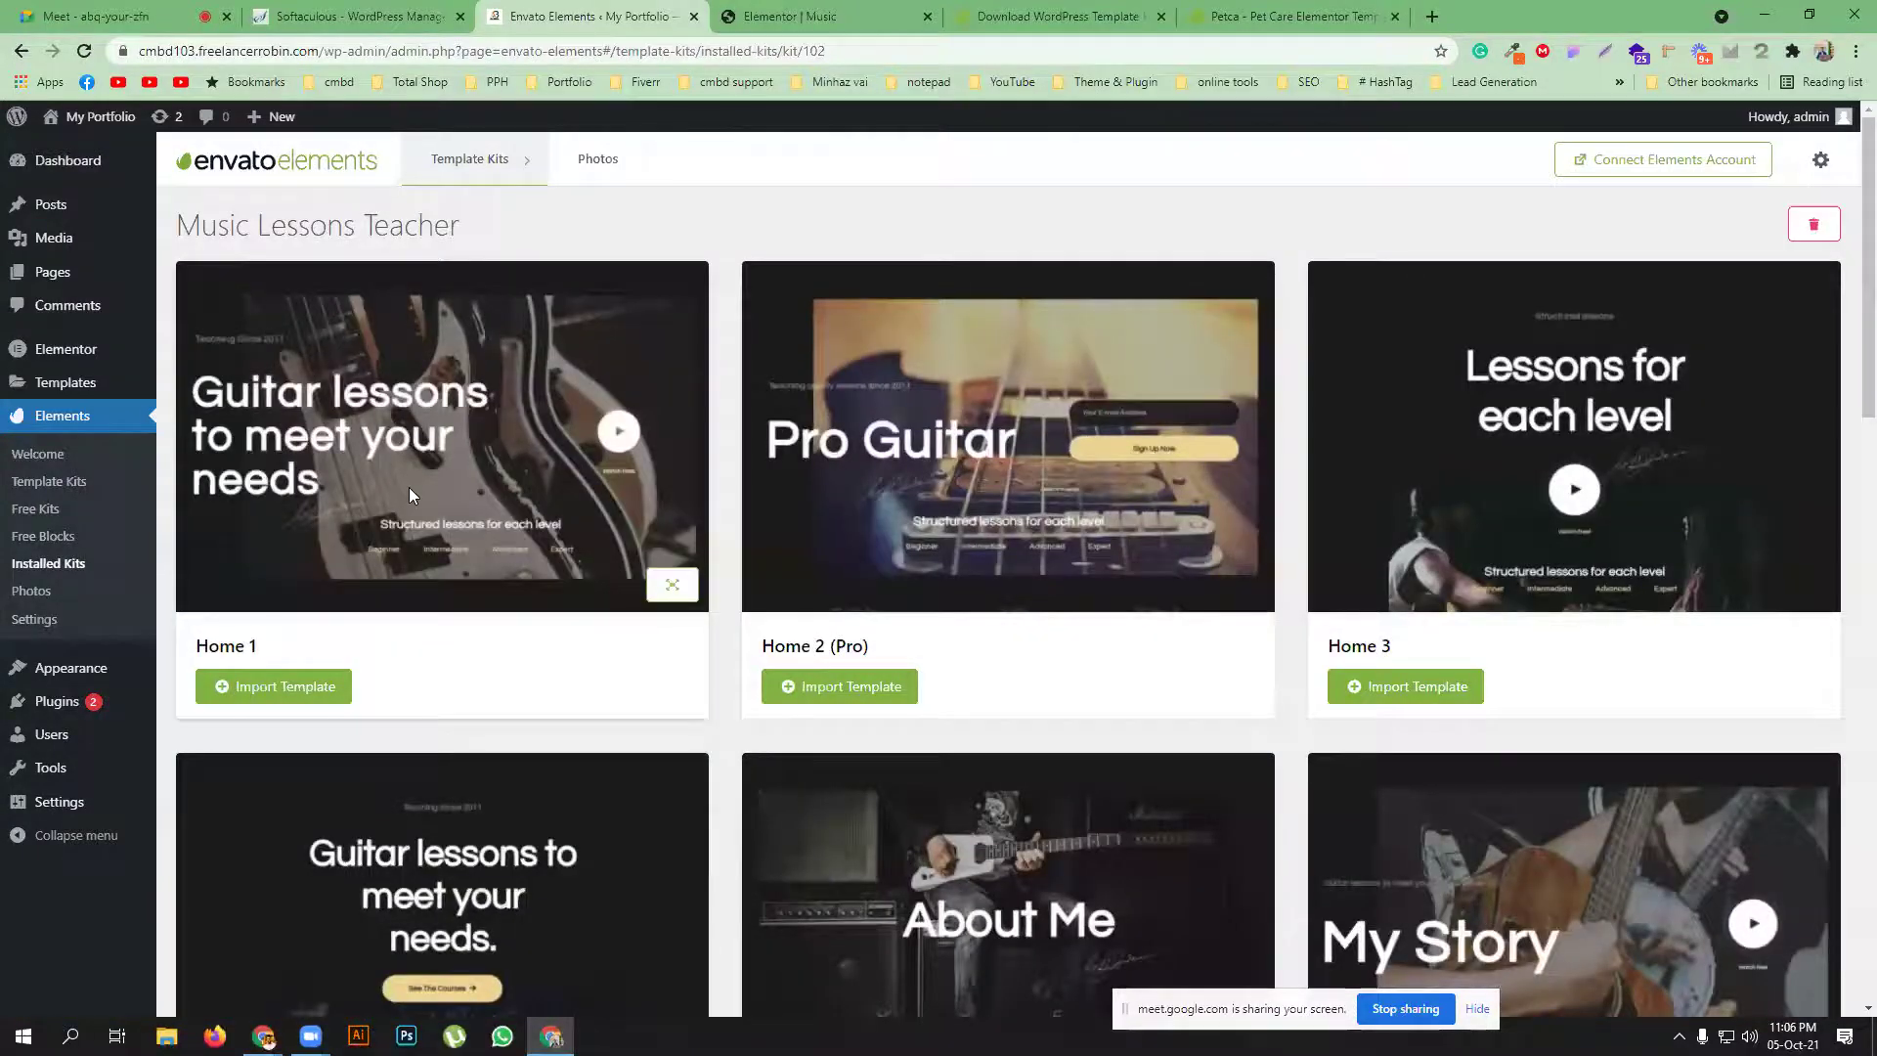
click(672, 585)
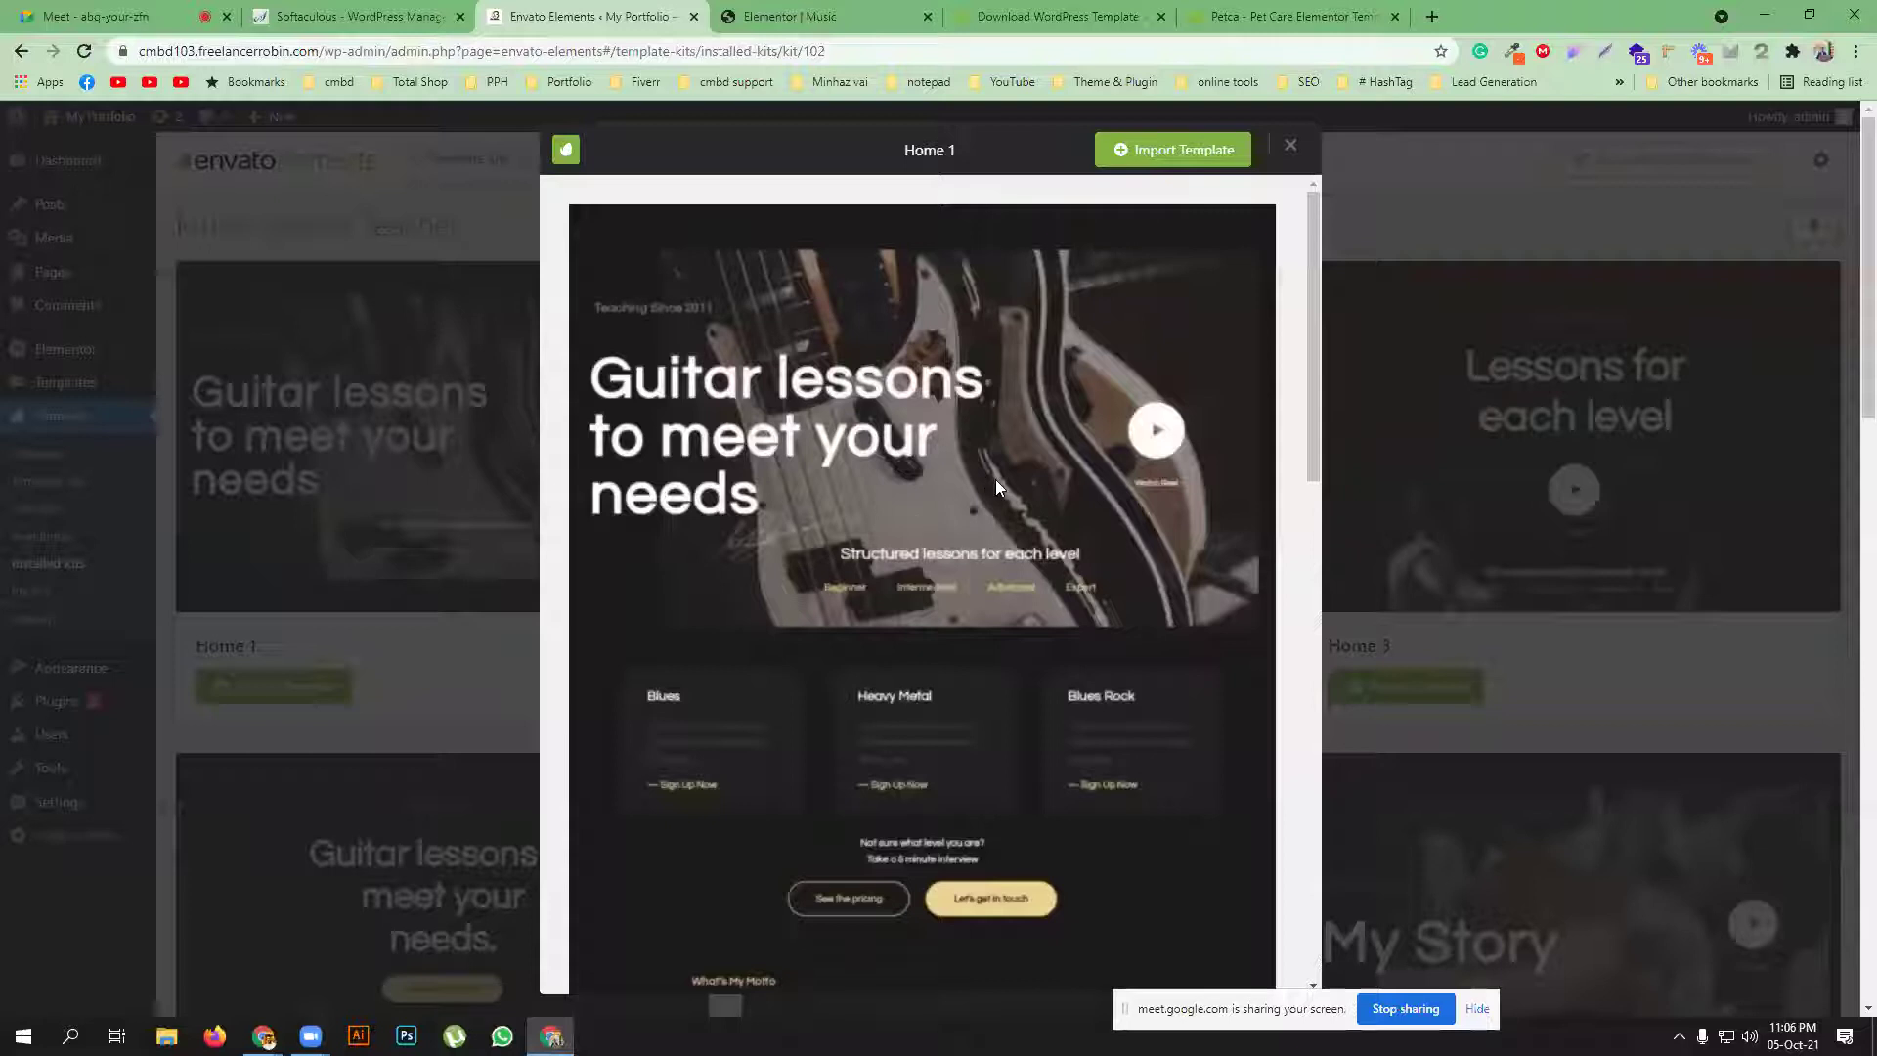
scroll(995, 479, down, 10)
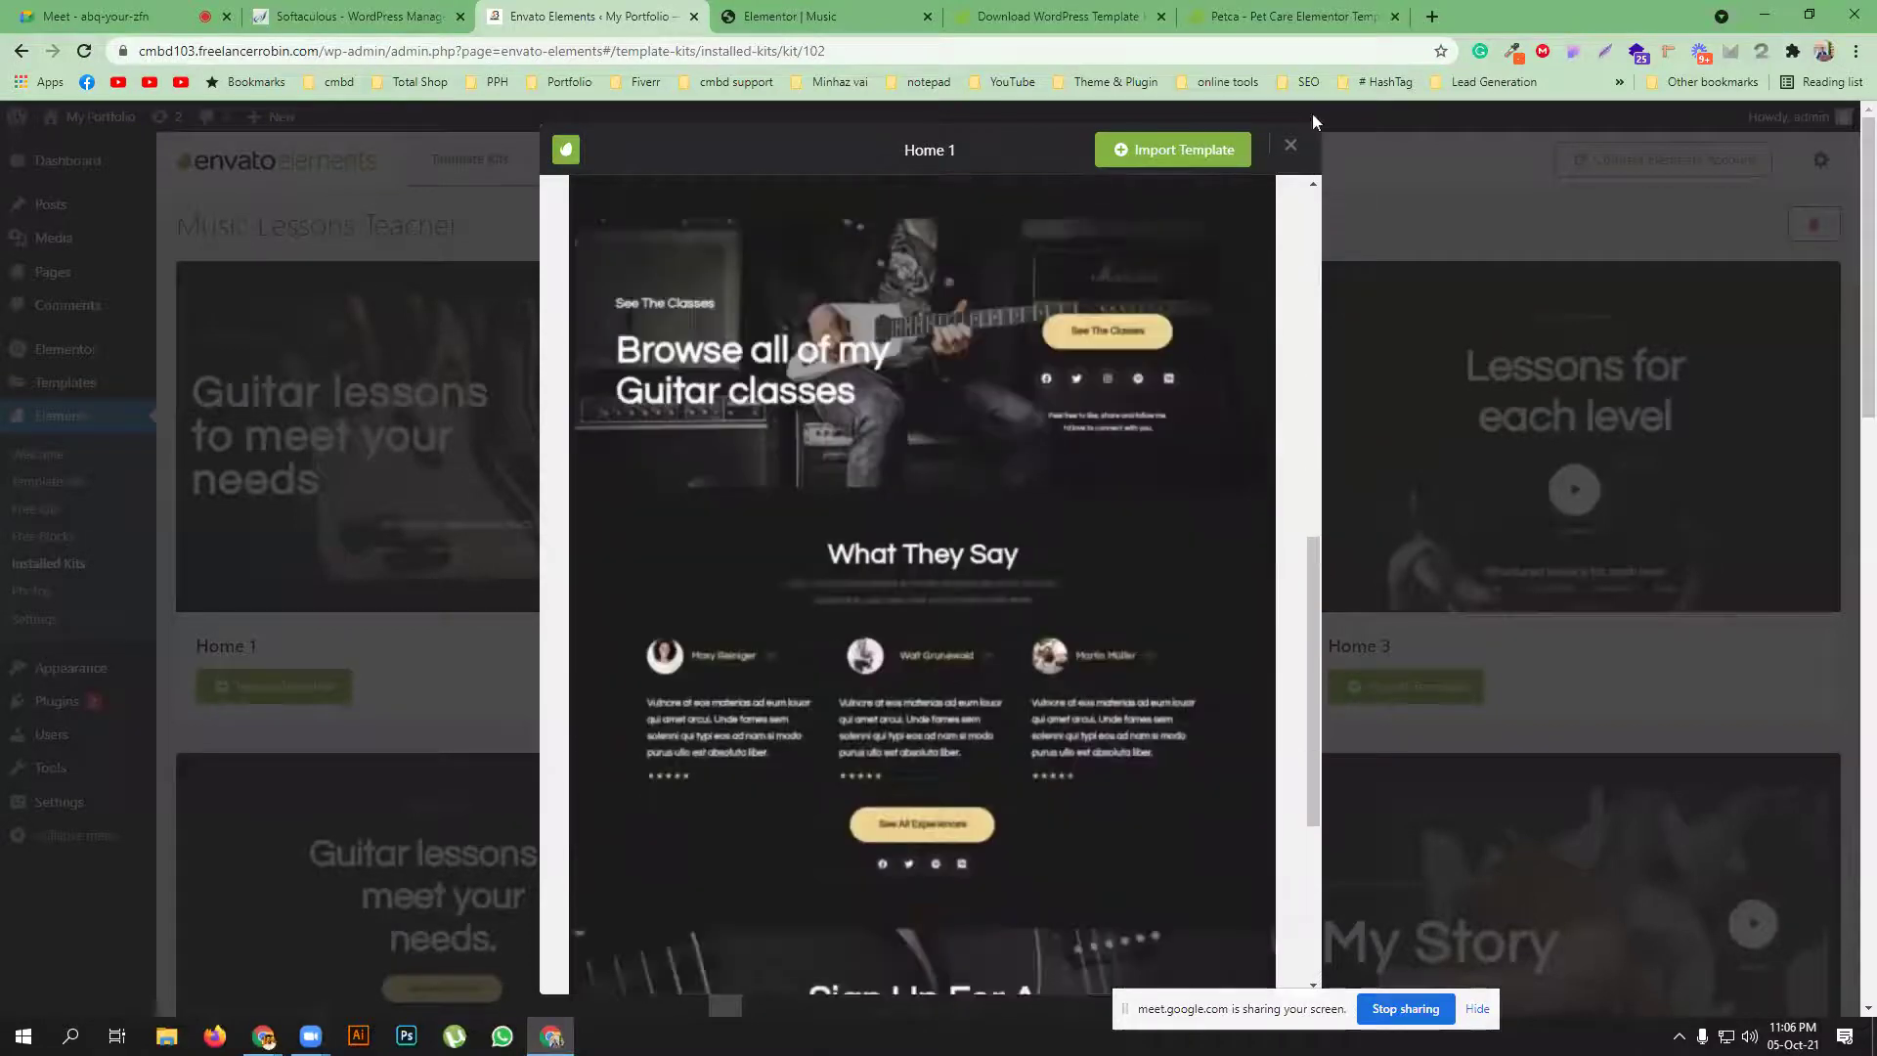
click(1301, 137)
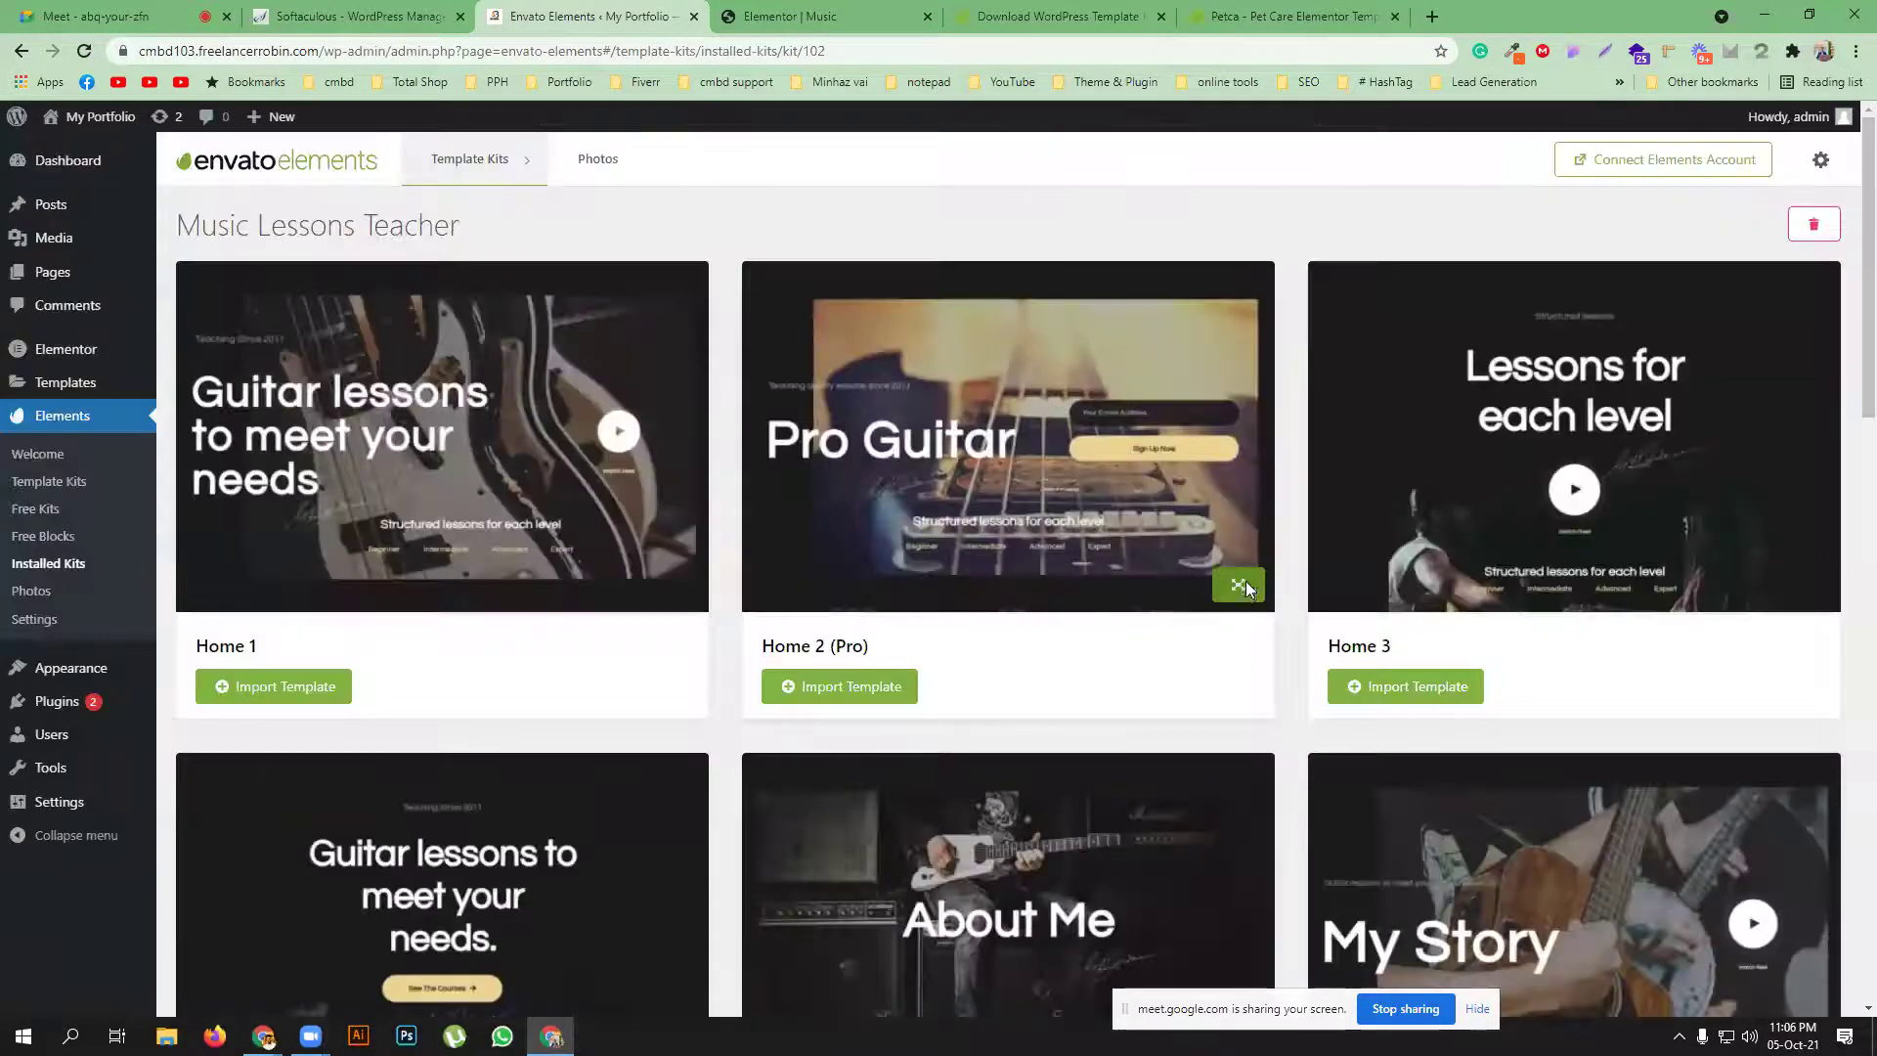
click(1245, 580)
scroll(1039, 532, down, 12)
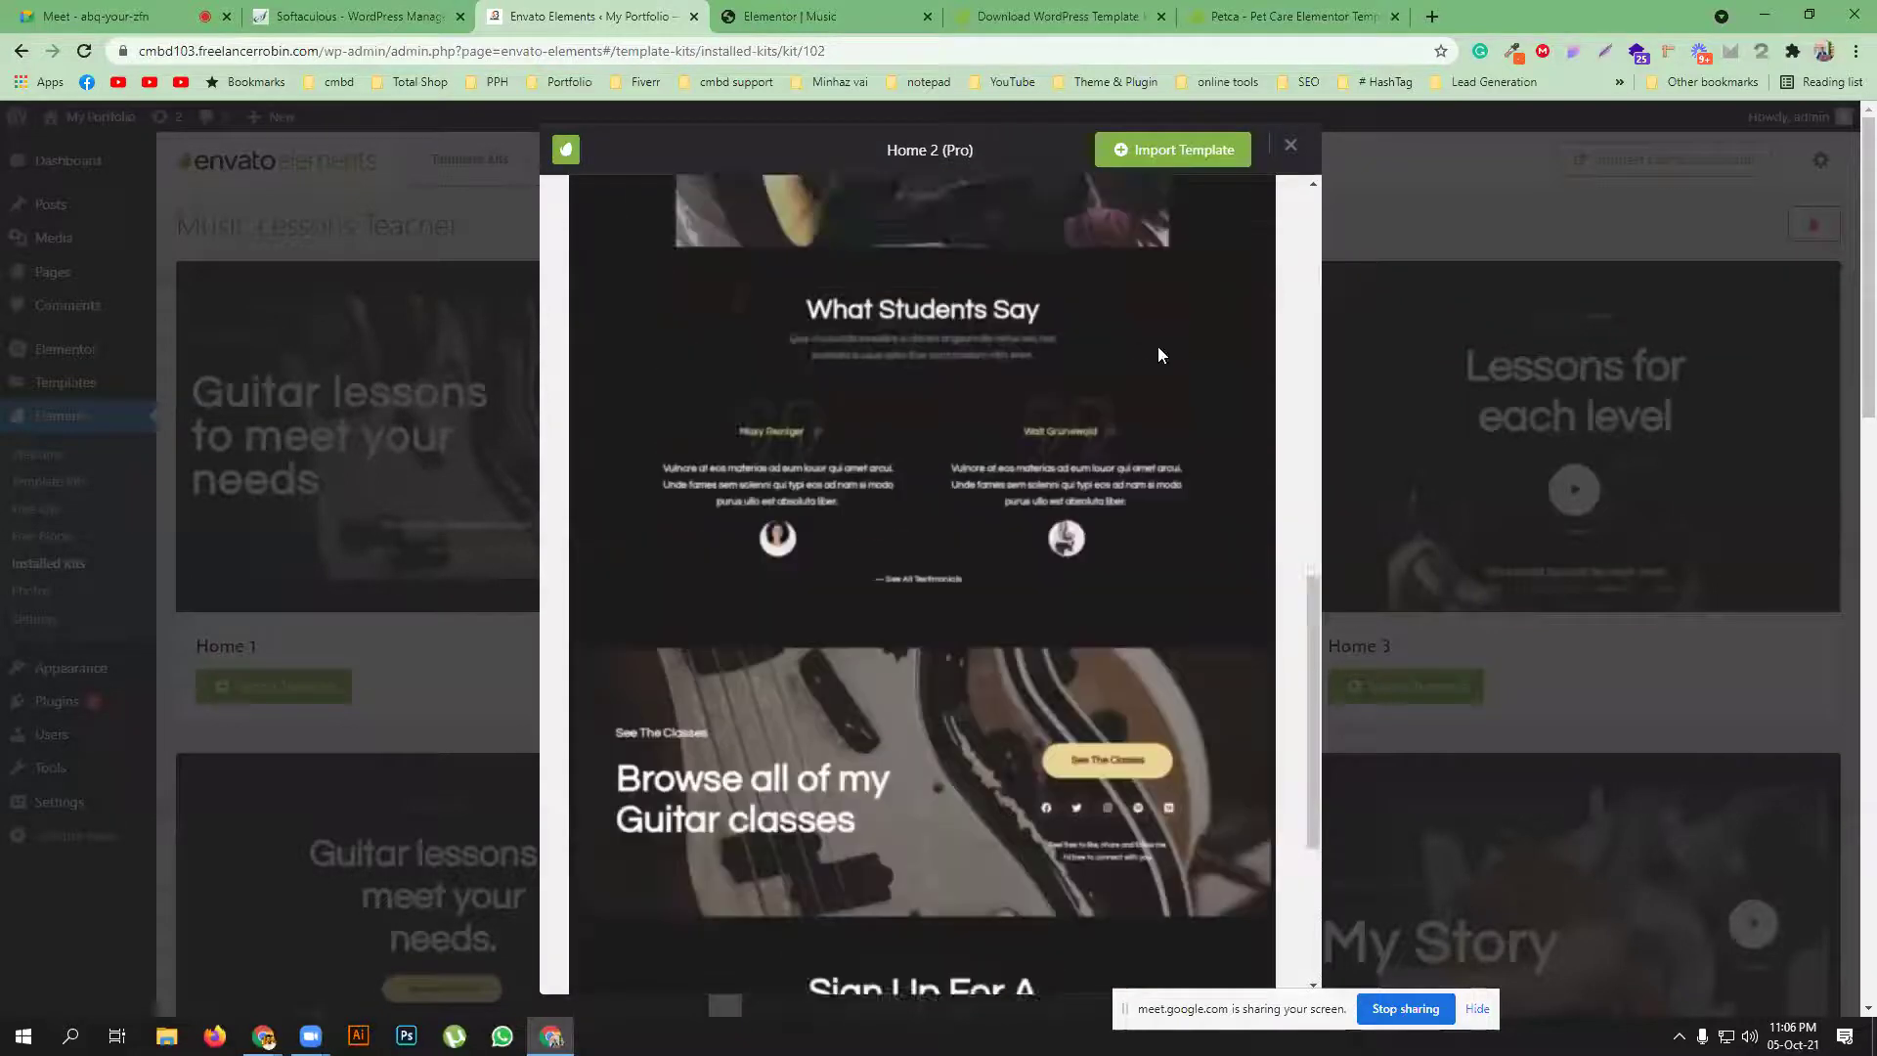
scroll(1157, 346, up, 4)
click(1292, 145)
Insert the Music Lessons Teacher Home 1 template into the Music page
click(839, 16)
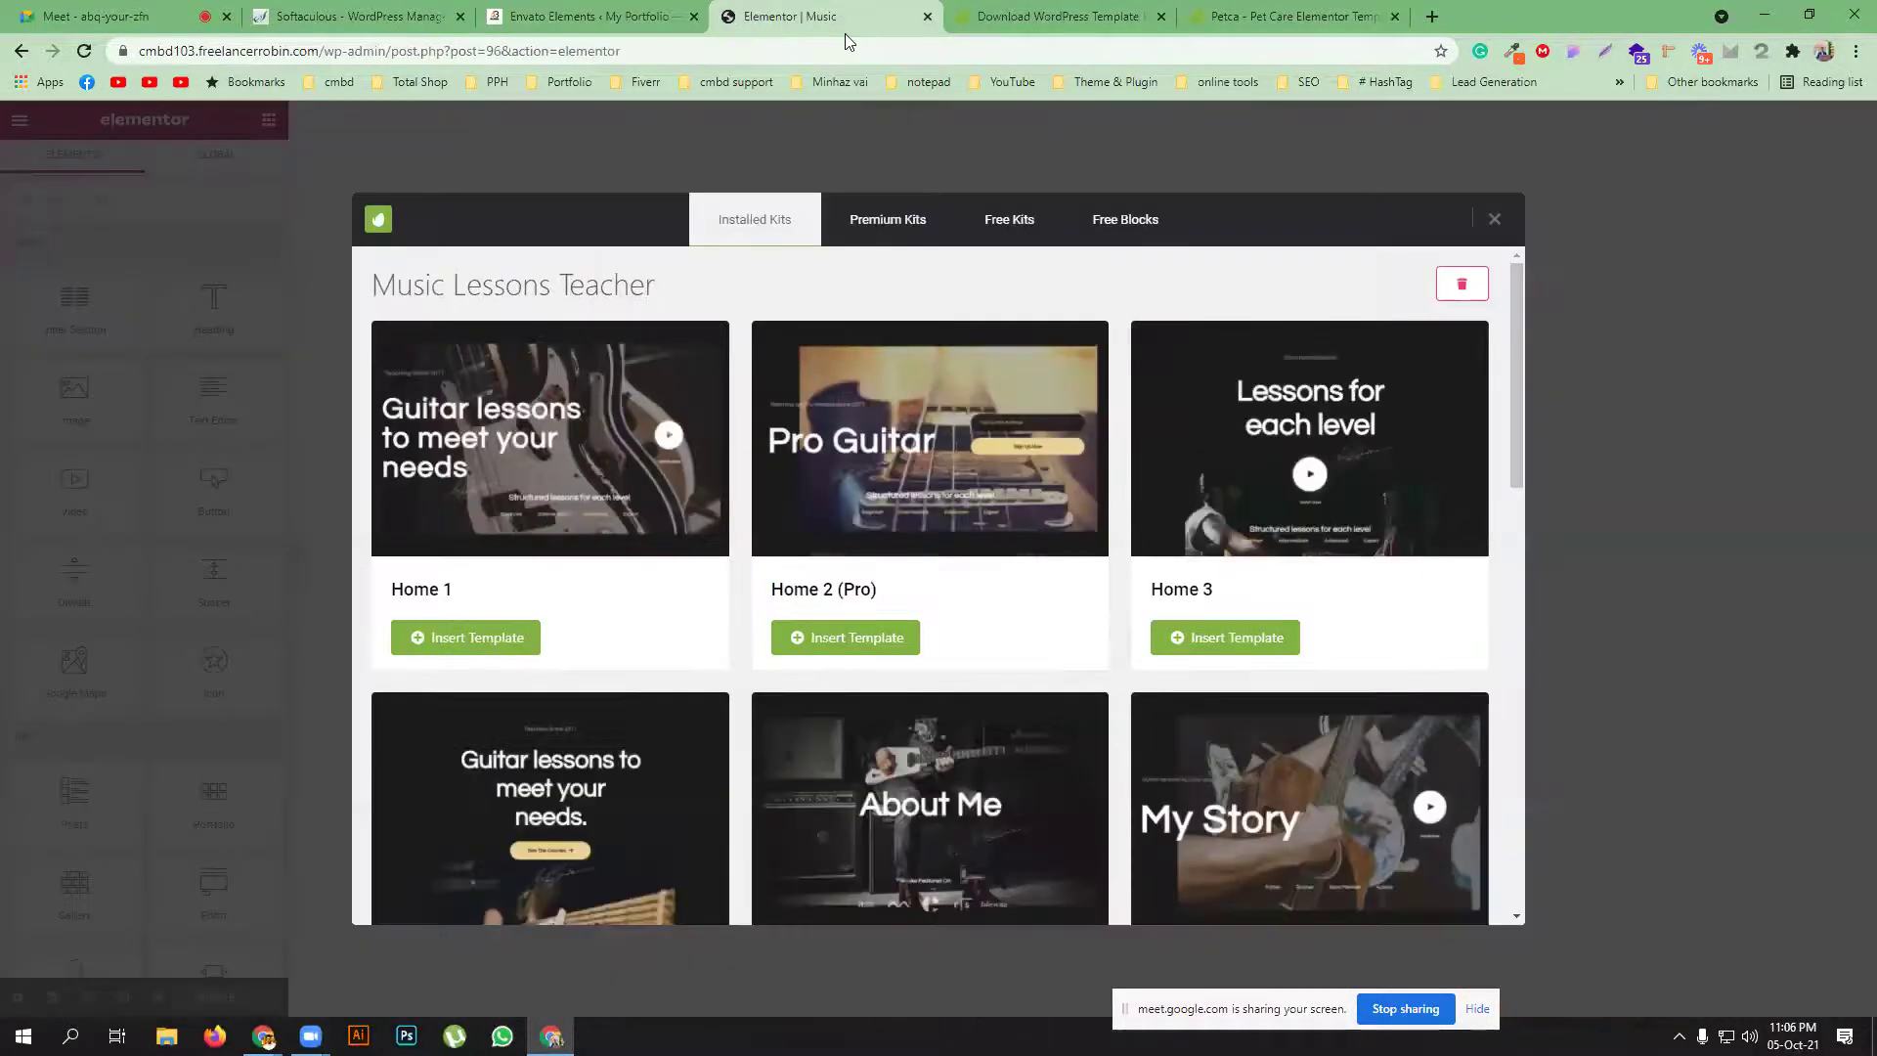
click(471, 639)
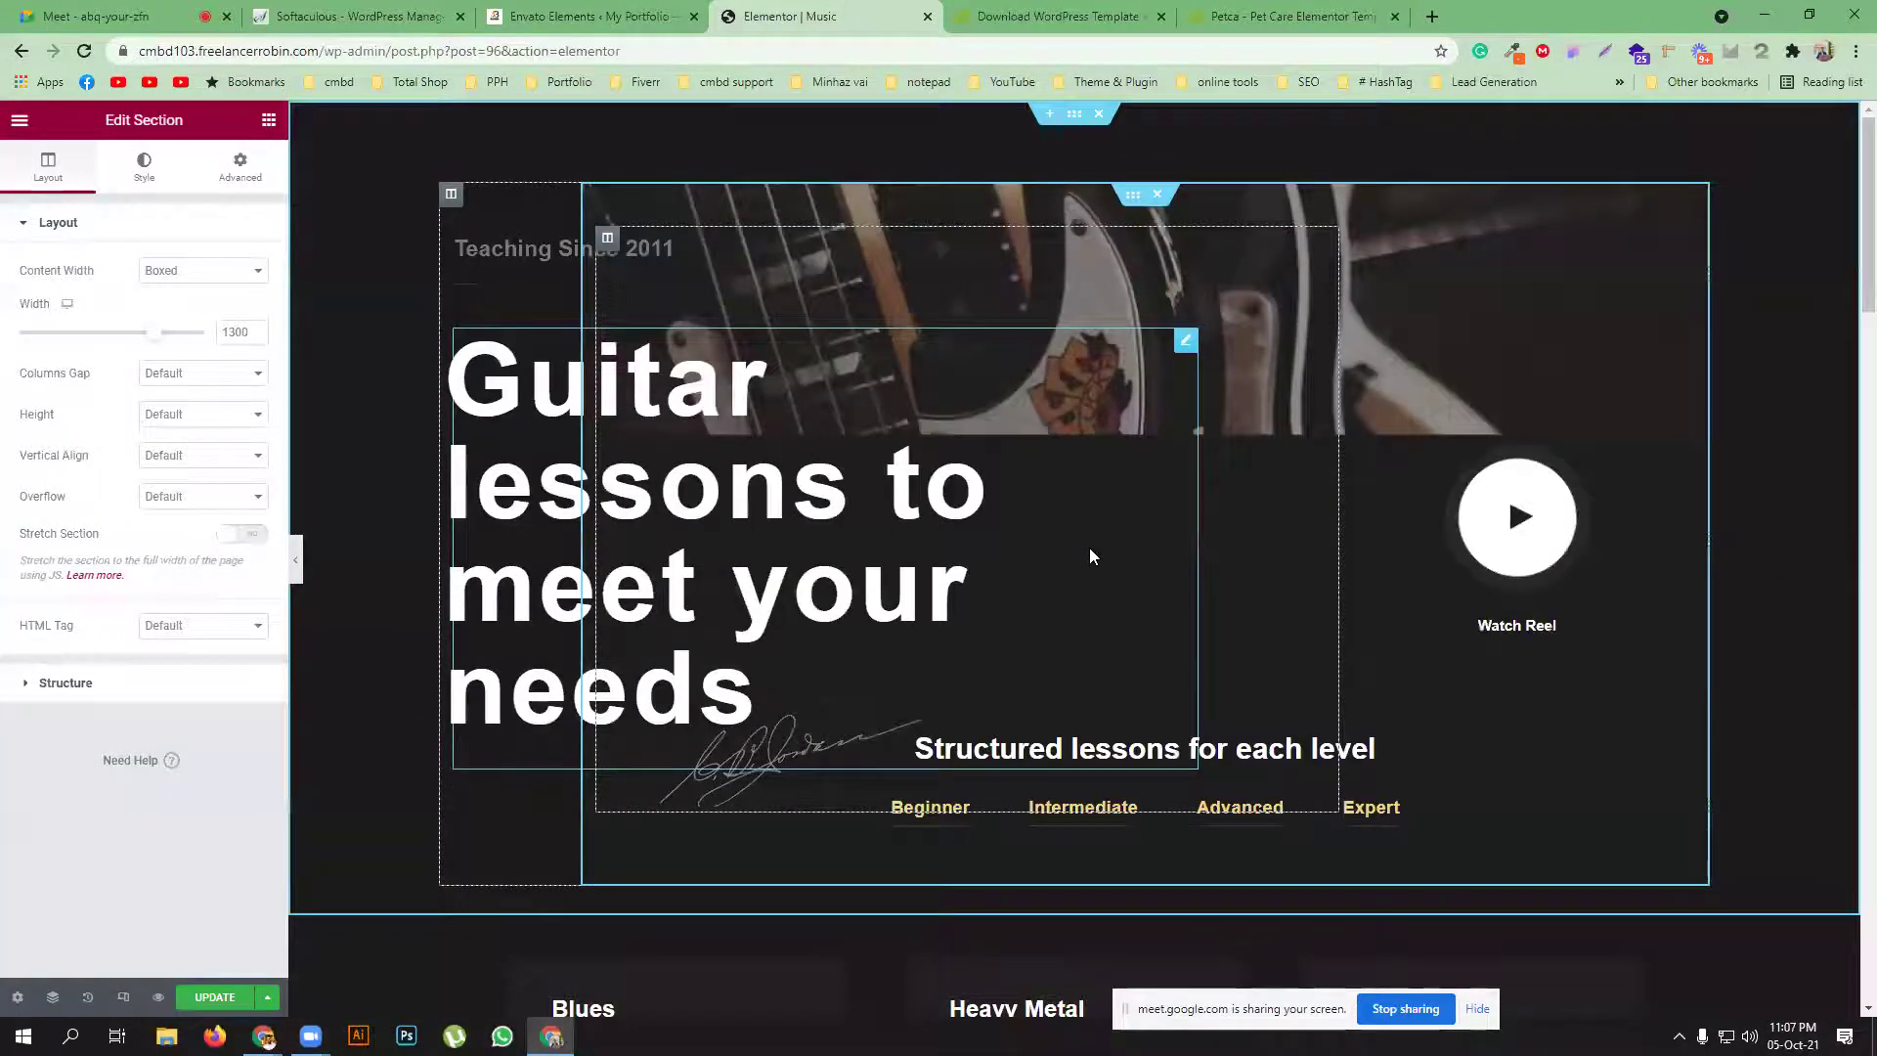
Review every section of the inserted Home 1 guitar lessons layout, then update the Music page
scroll(1060, 504, down, 3)
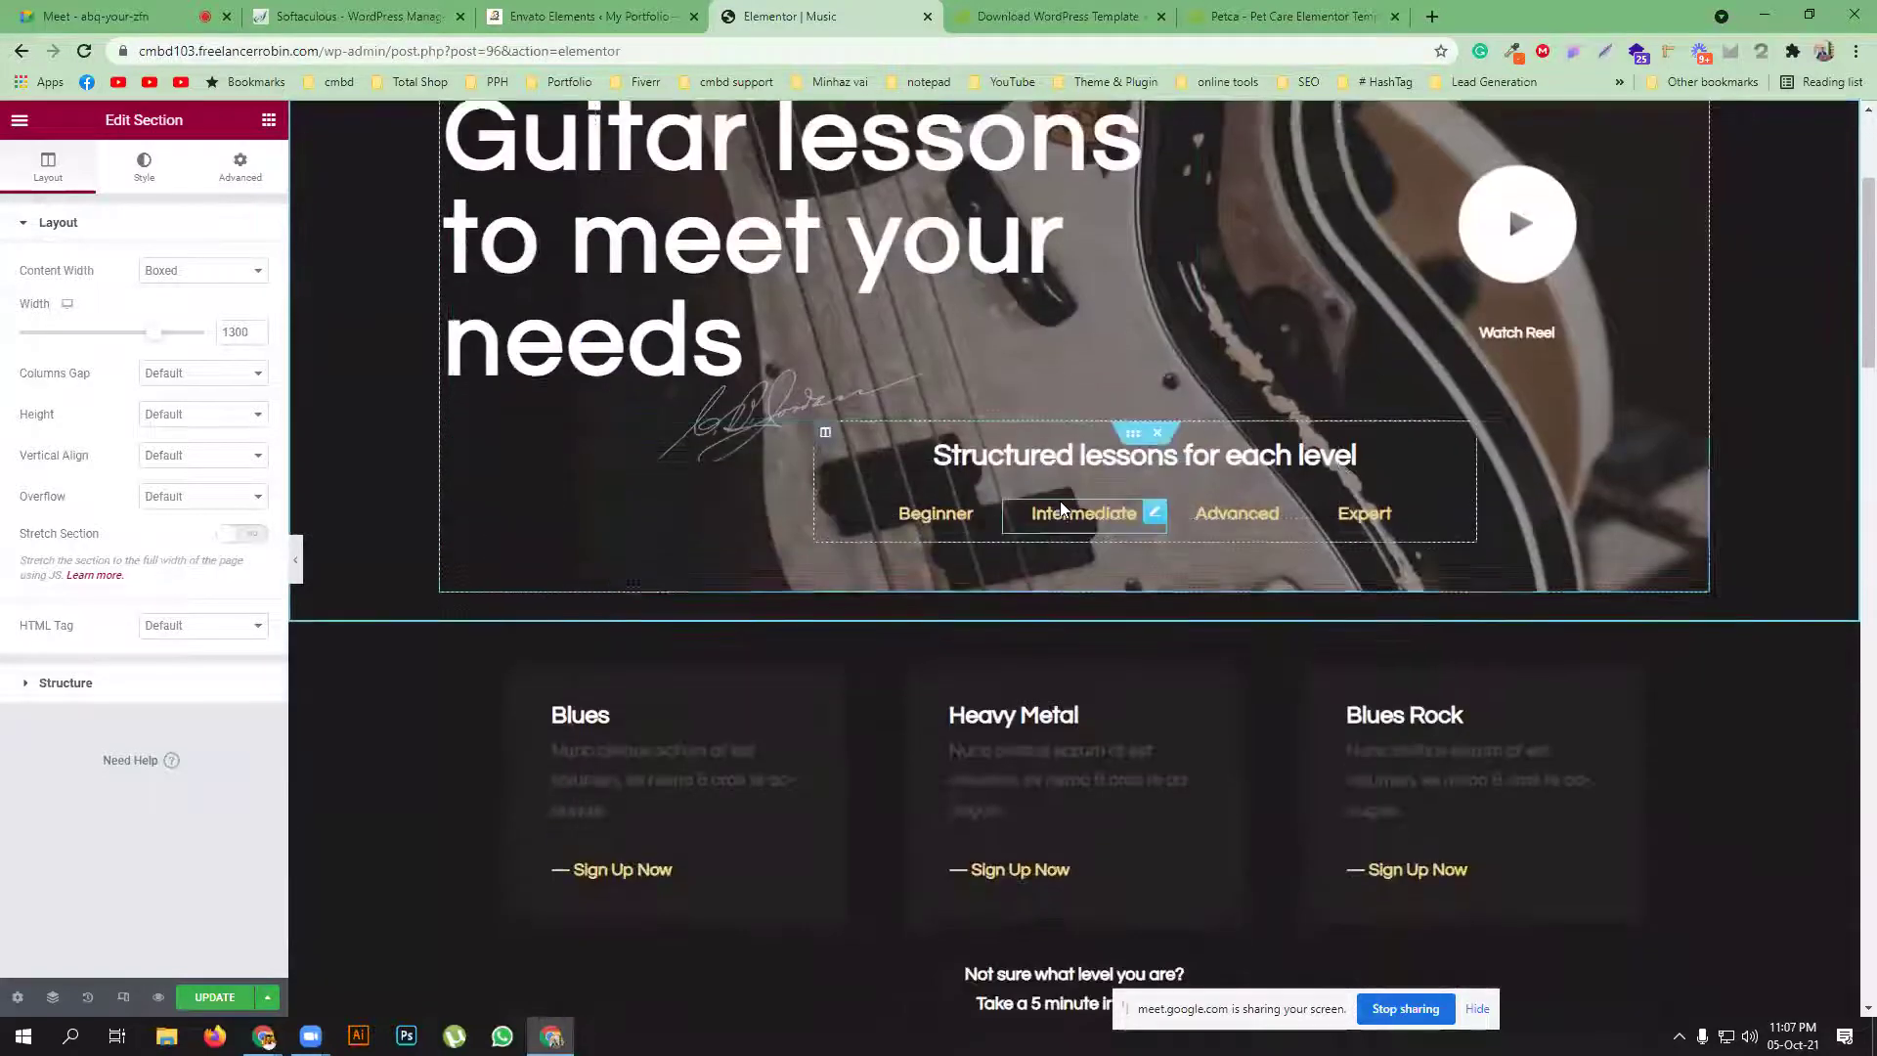
scroll(1060, 501, down, 10)
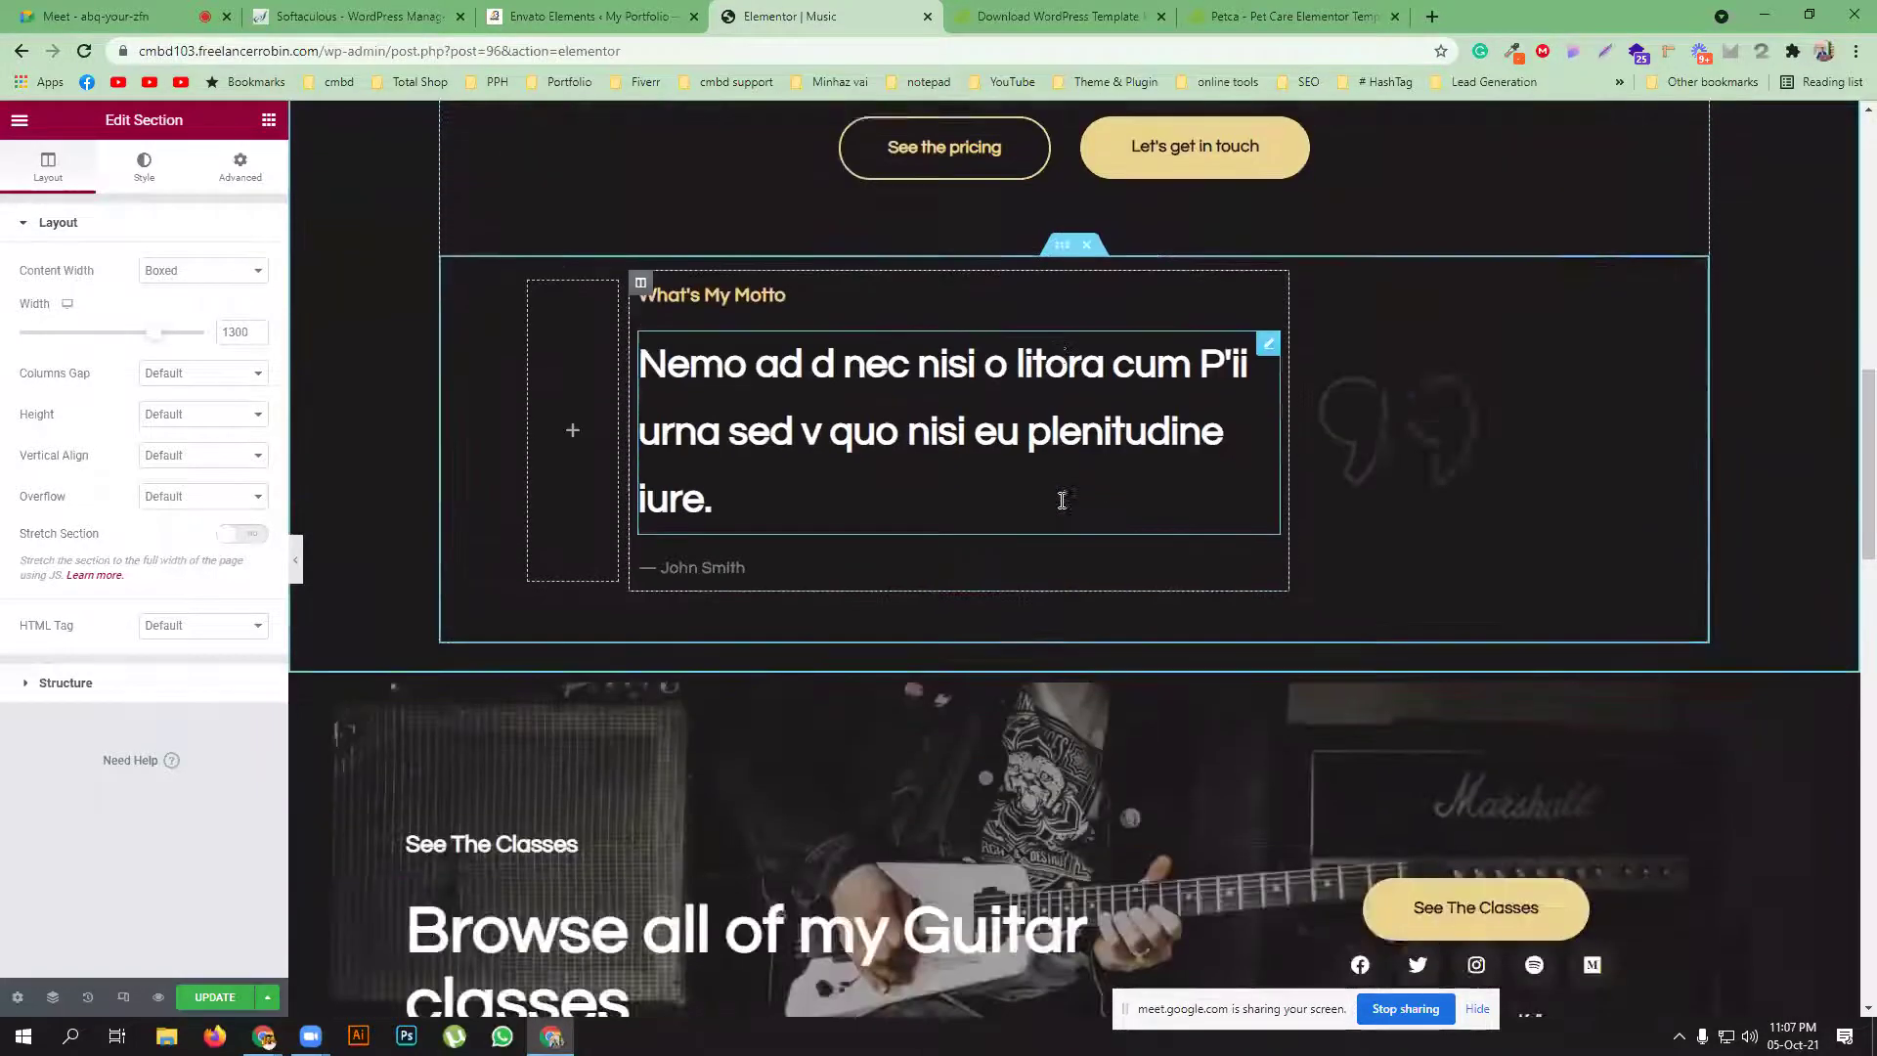
scroll(1063, 501, down, 5)
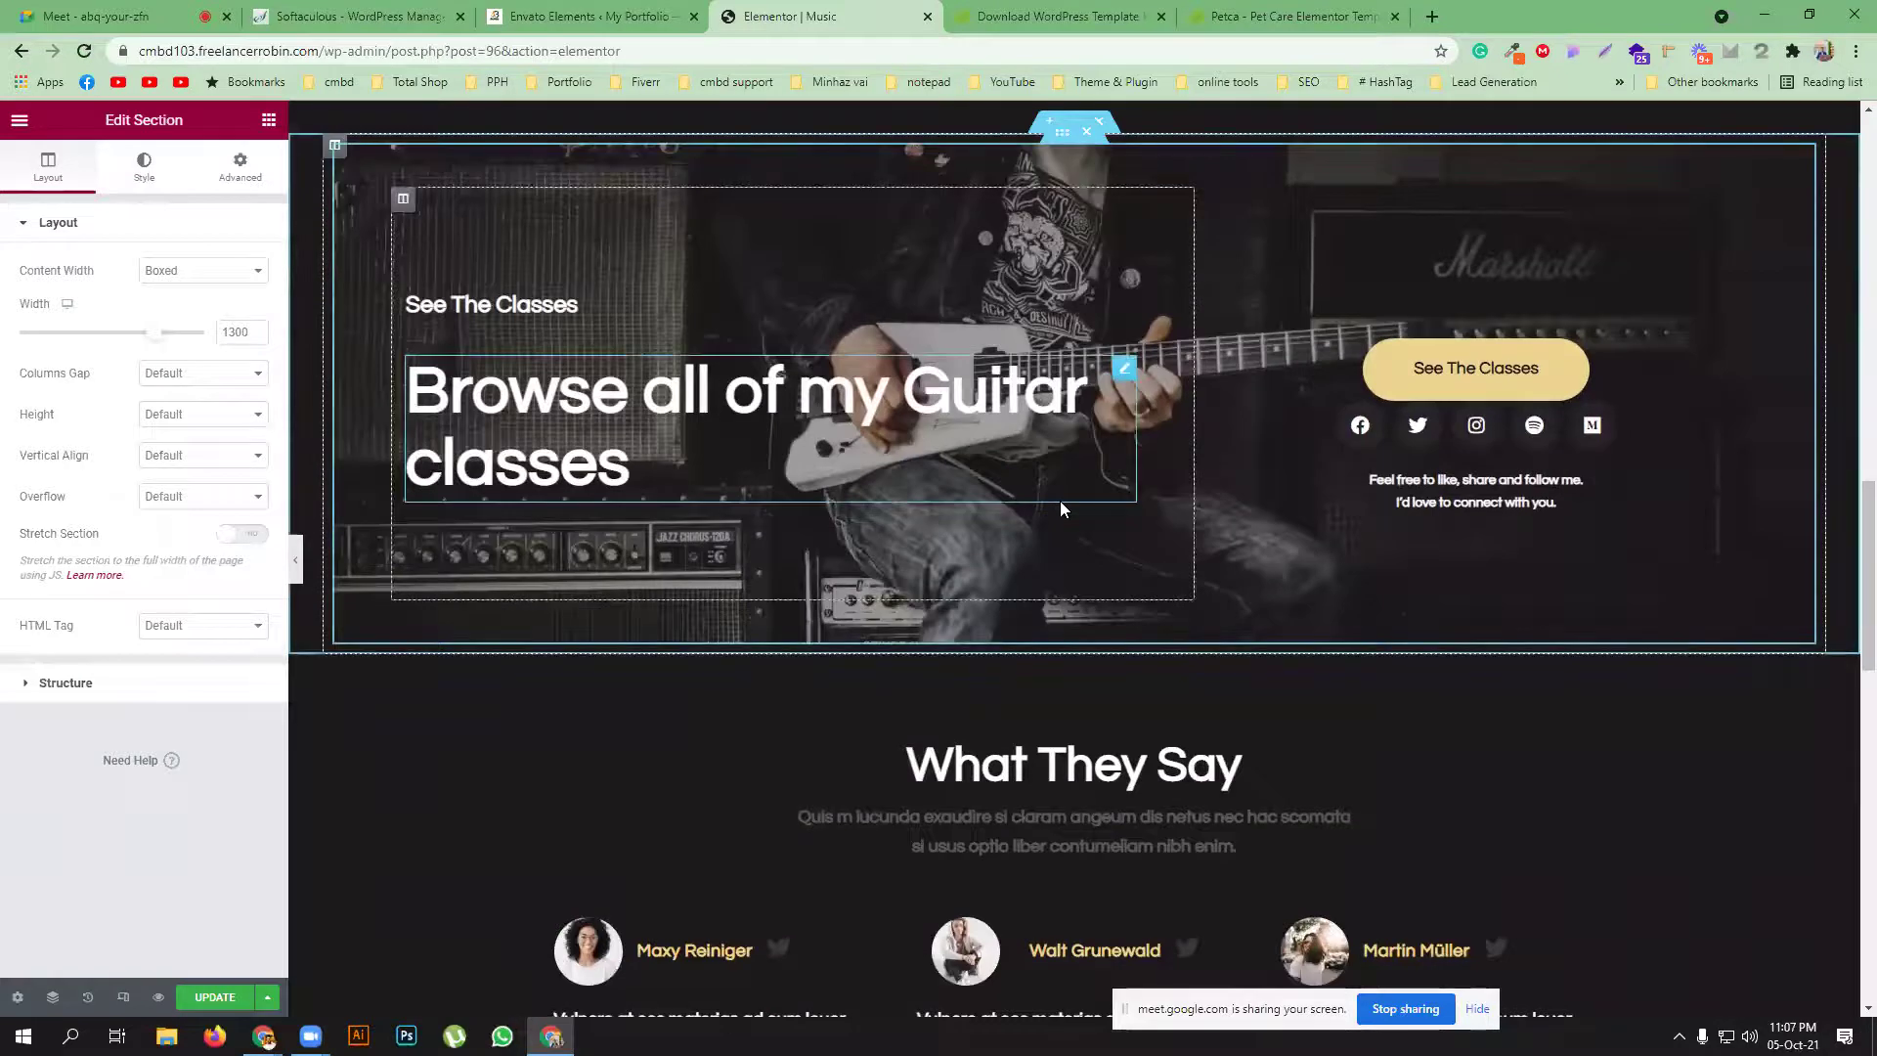
scroll(1059, 501, up, 4)
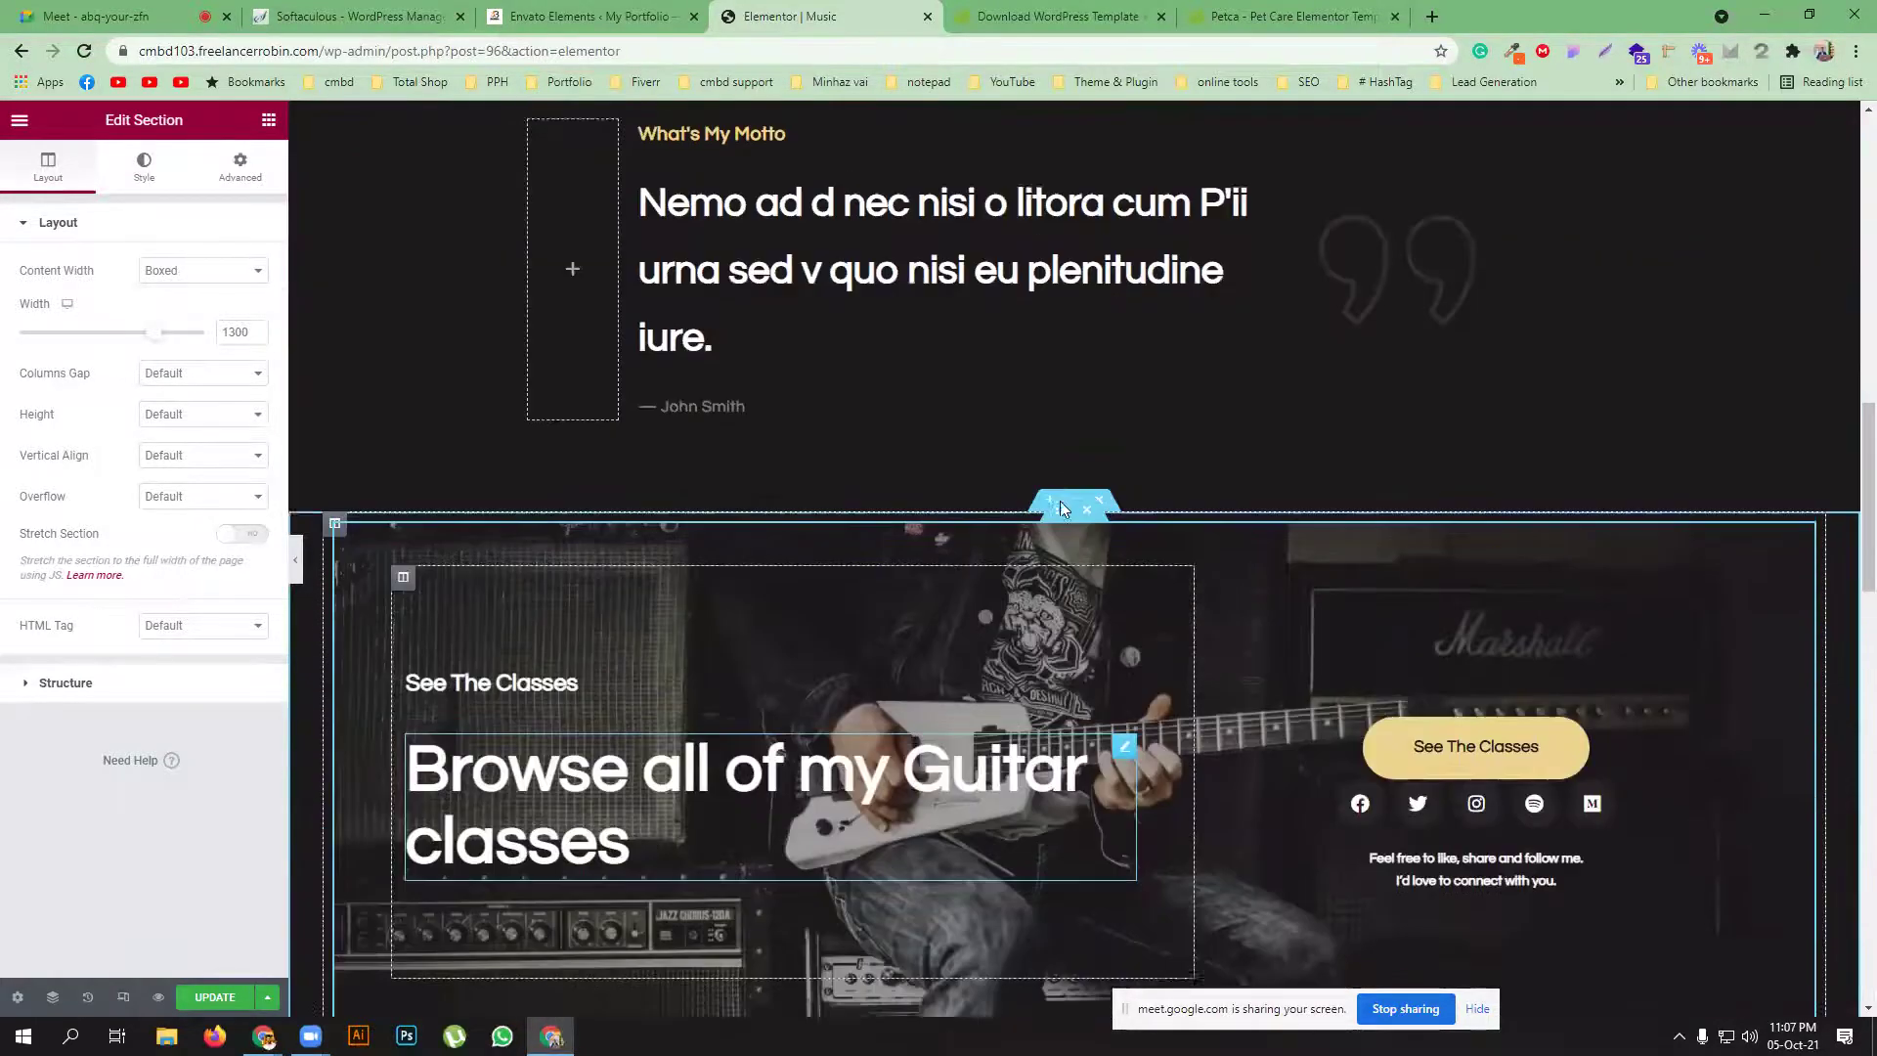
scroll(999, 597, up, 3)
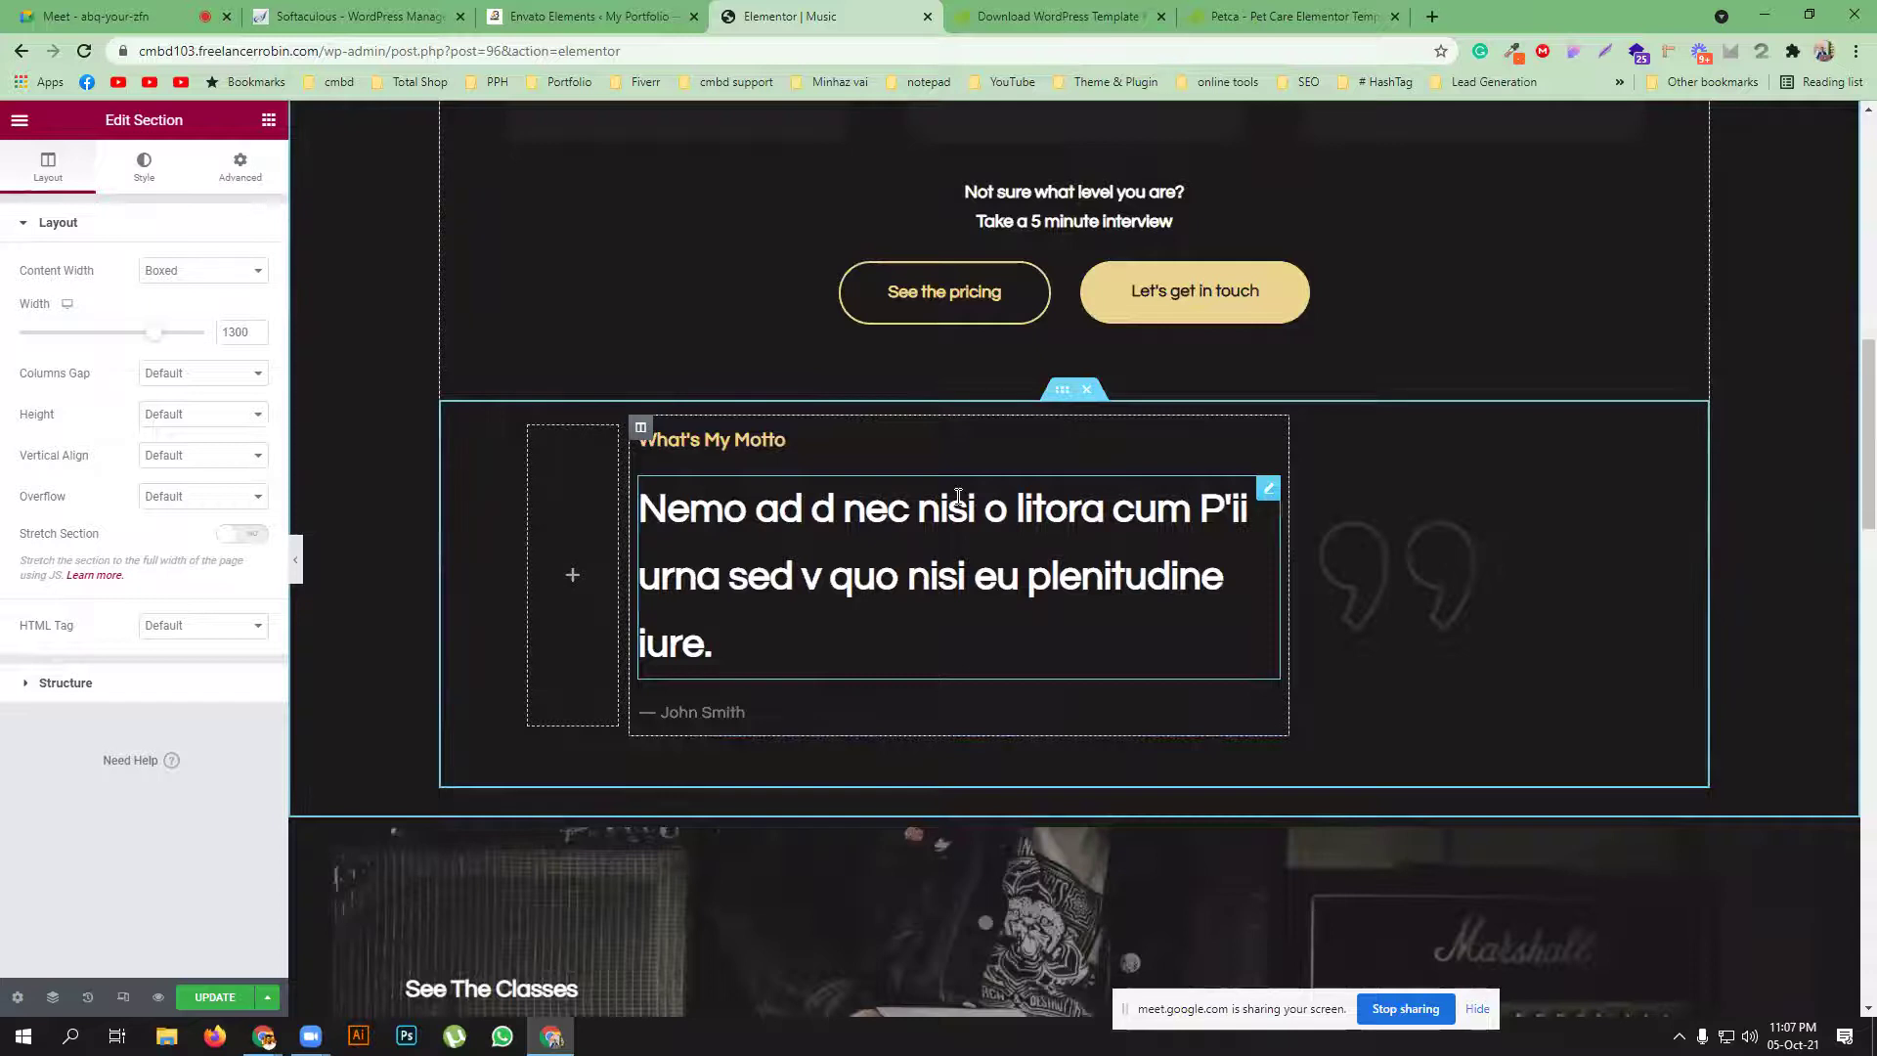
scroll(958, 497, up, 5)
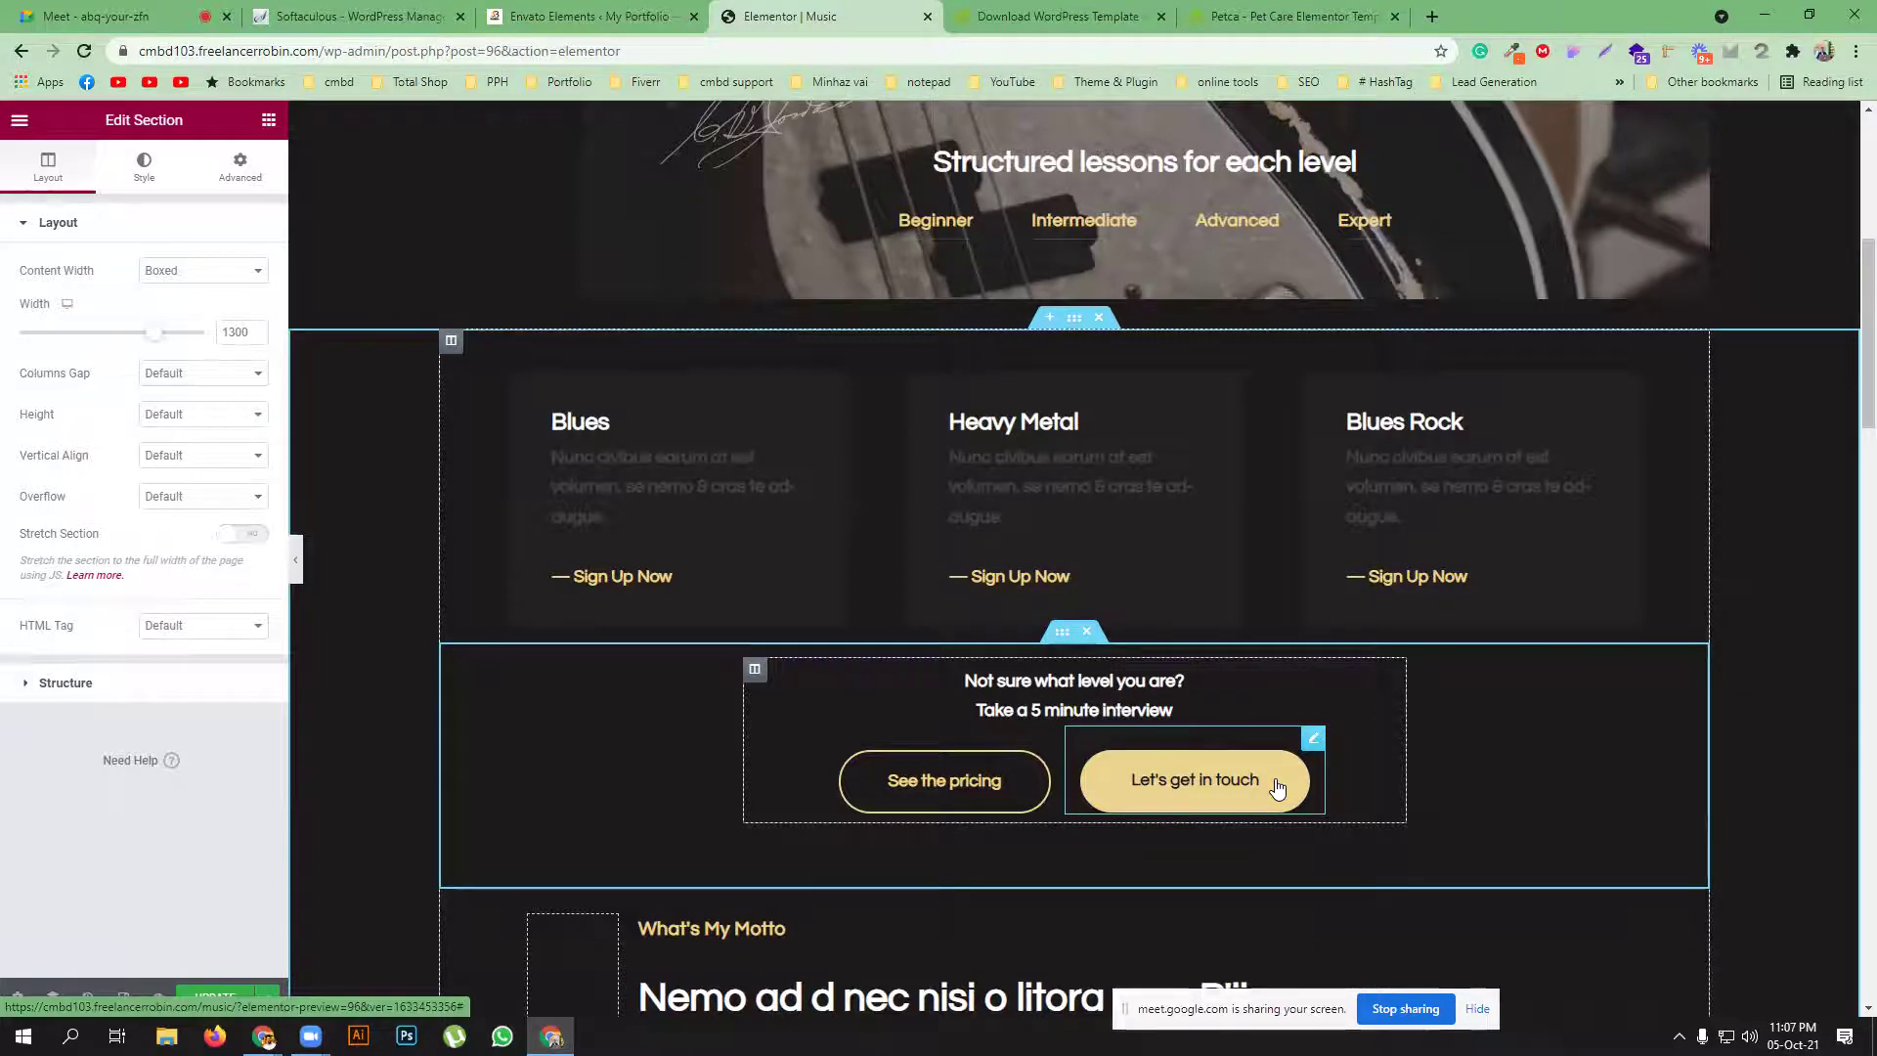
scroll(1278, 787, up, 6)
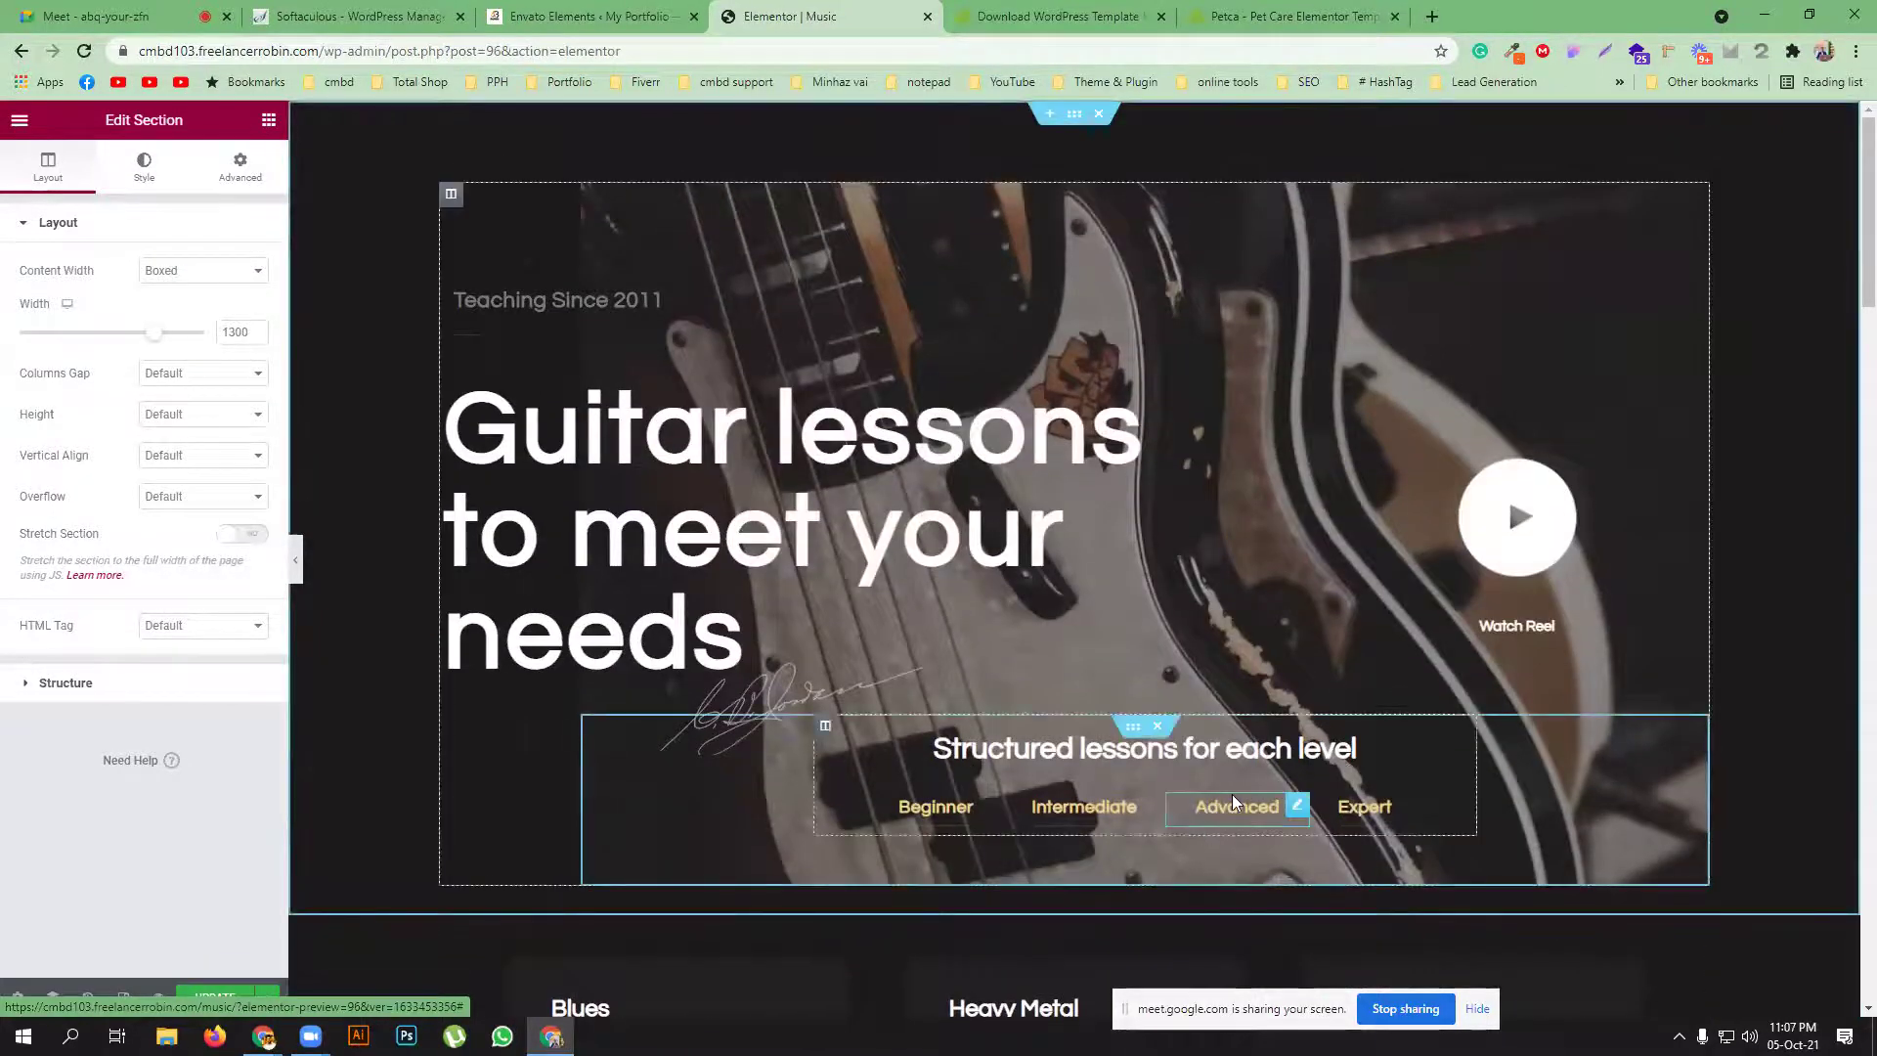
scroll(1232, 794, down, 15)
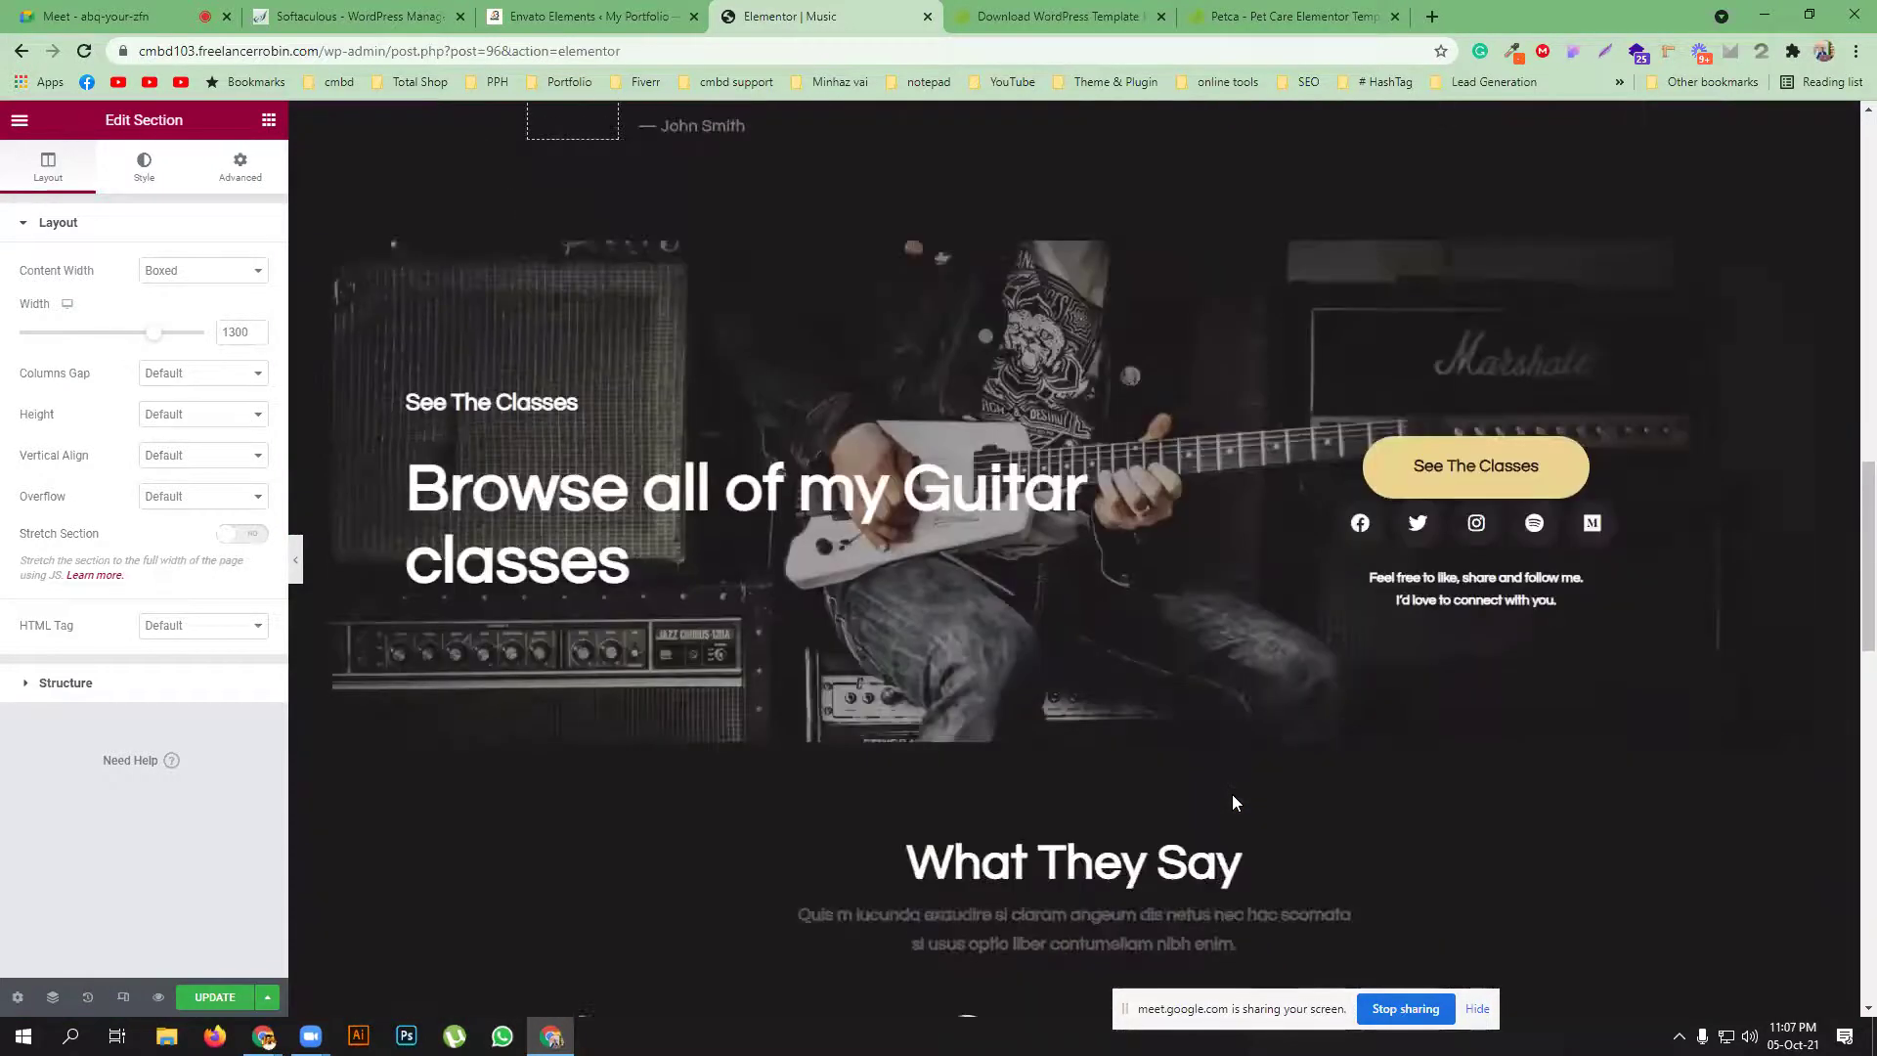
scroll(1232, 796, down, 4)
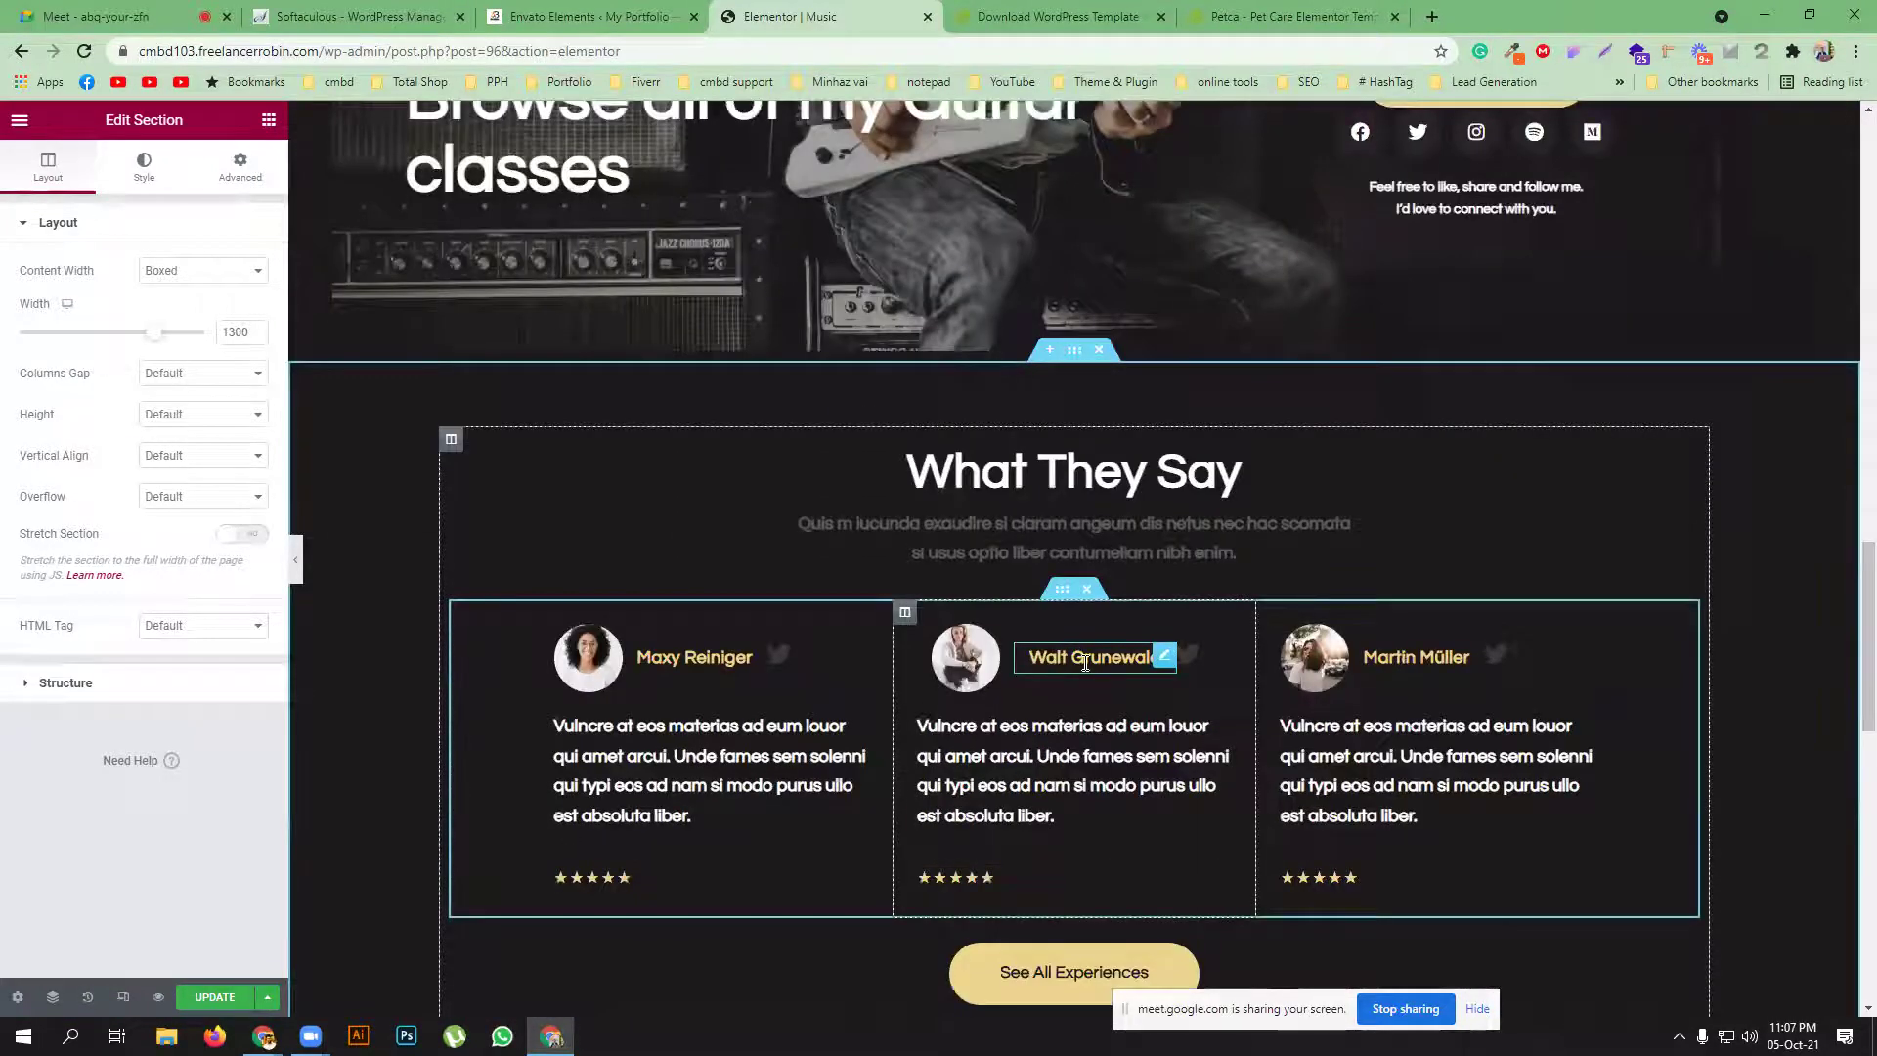
scroll(1086, 663, down, 3)
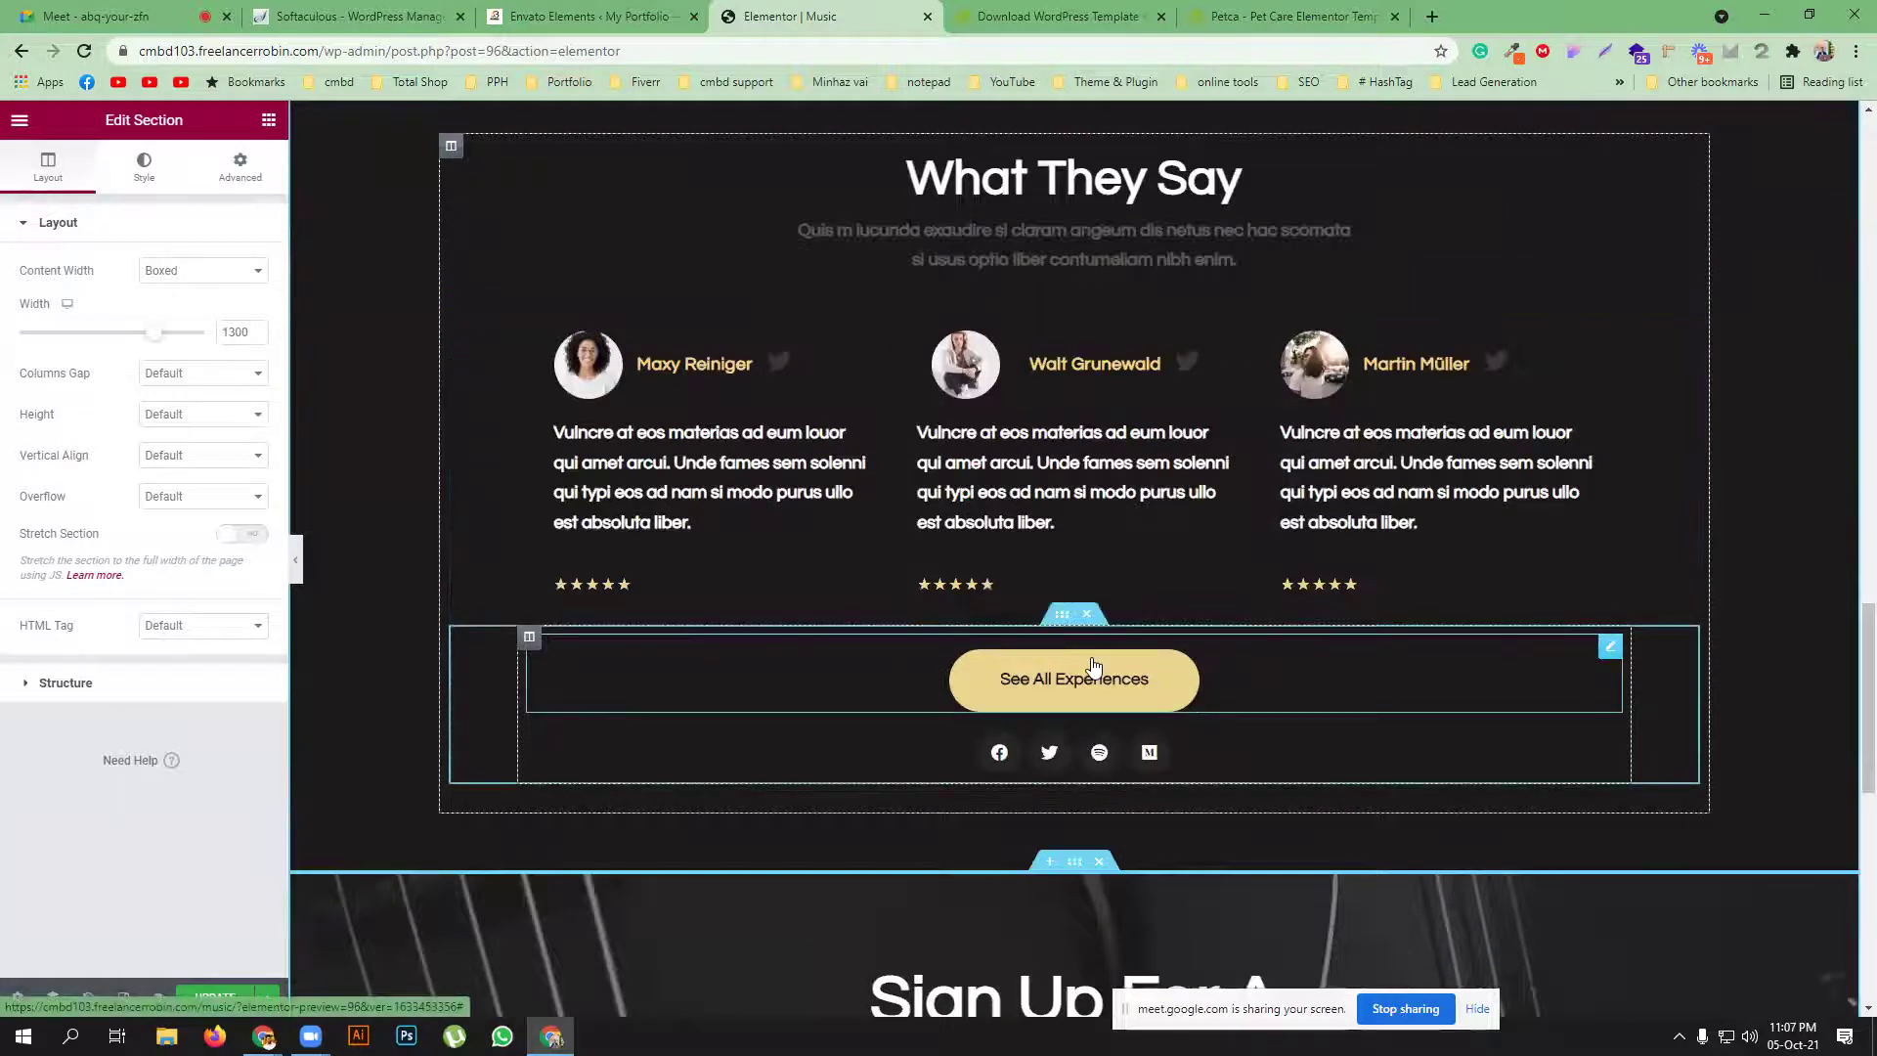
scroll(1257, 682, down, 8)
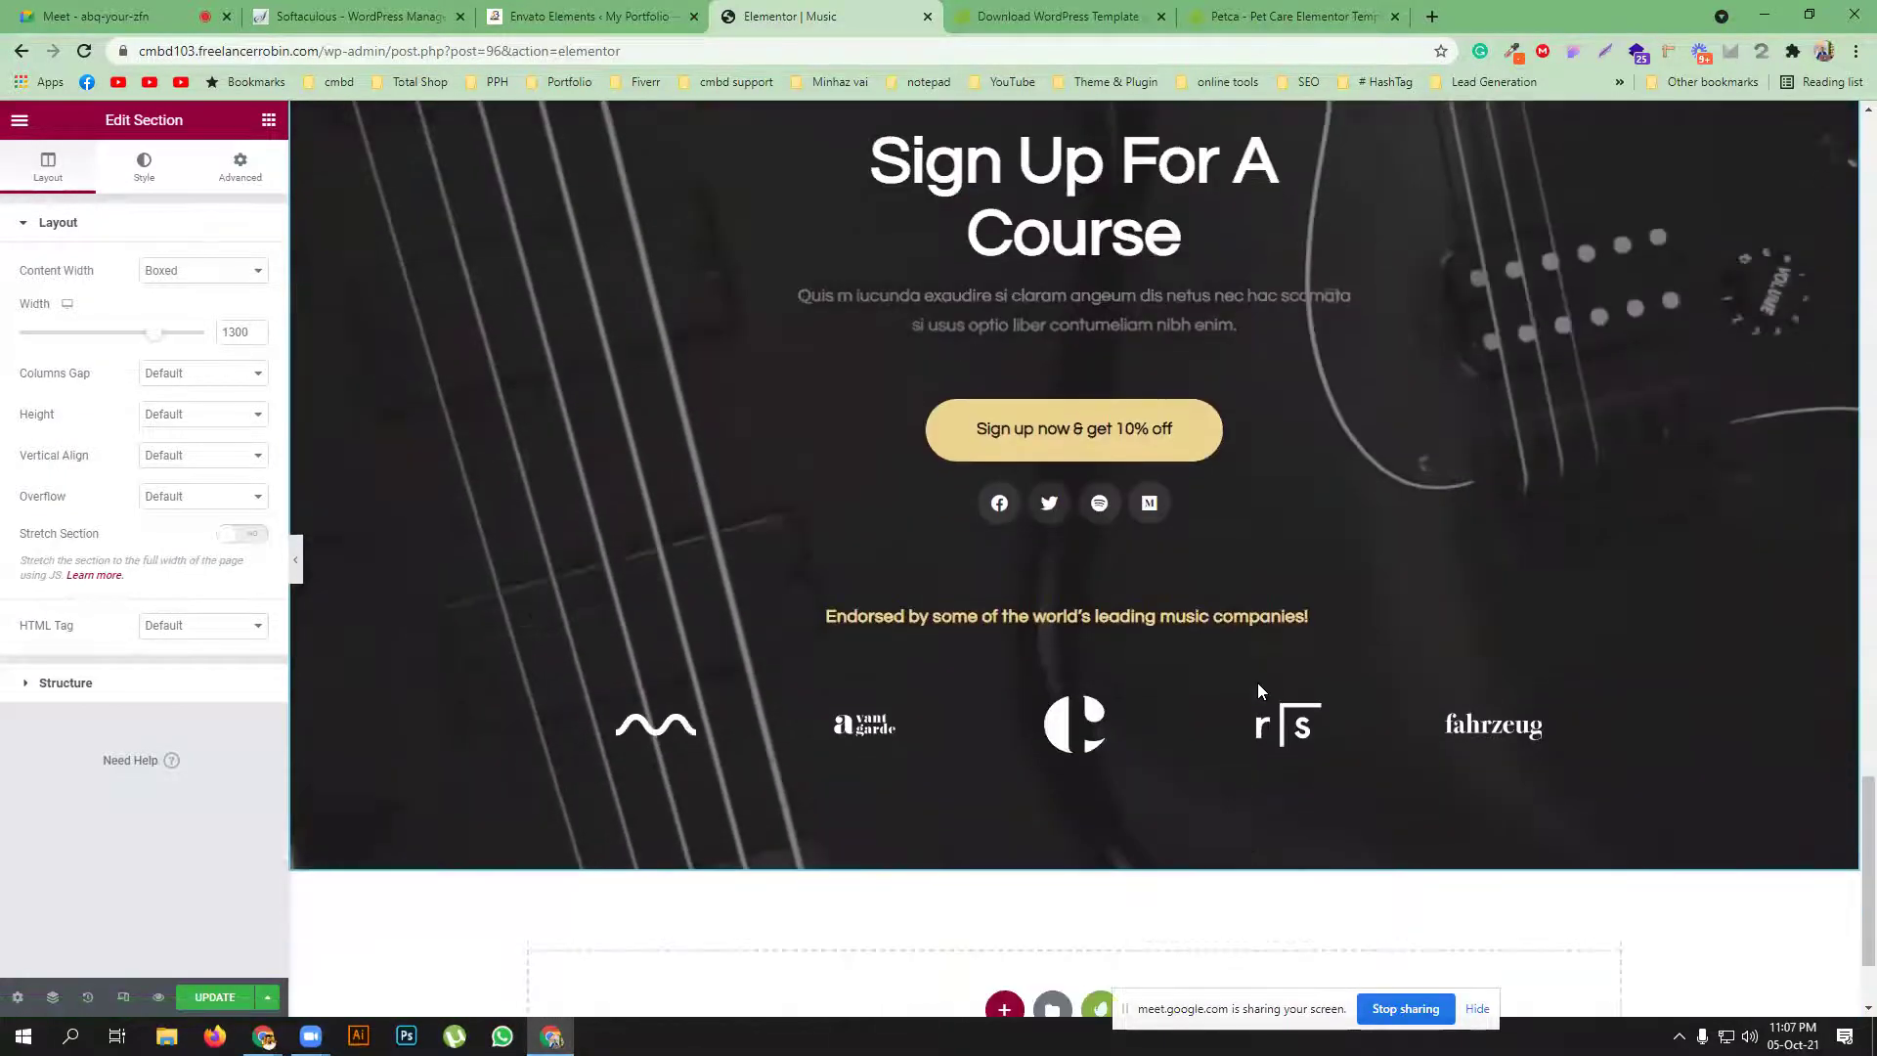
scroll(1257, 691, down, 2)
click(215, 996)
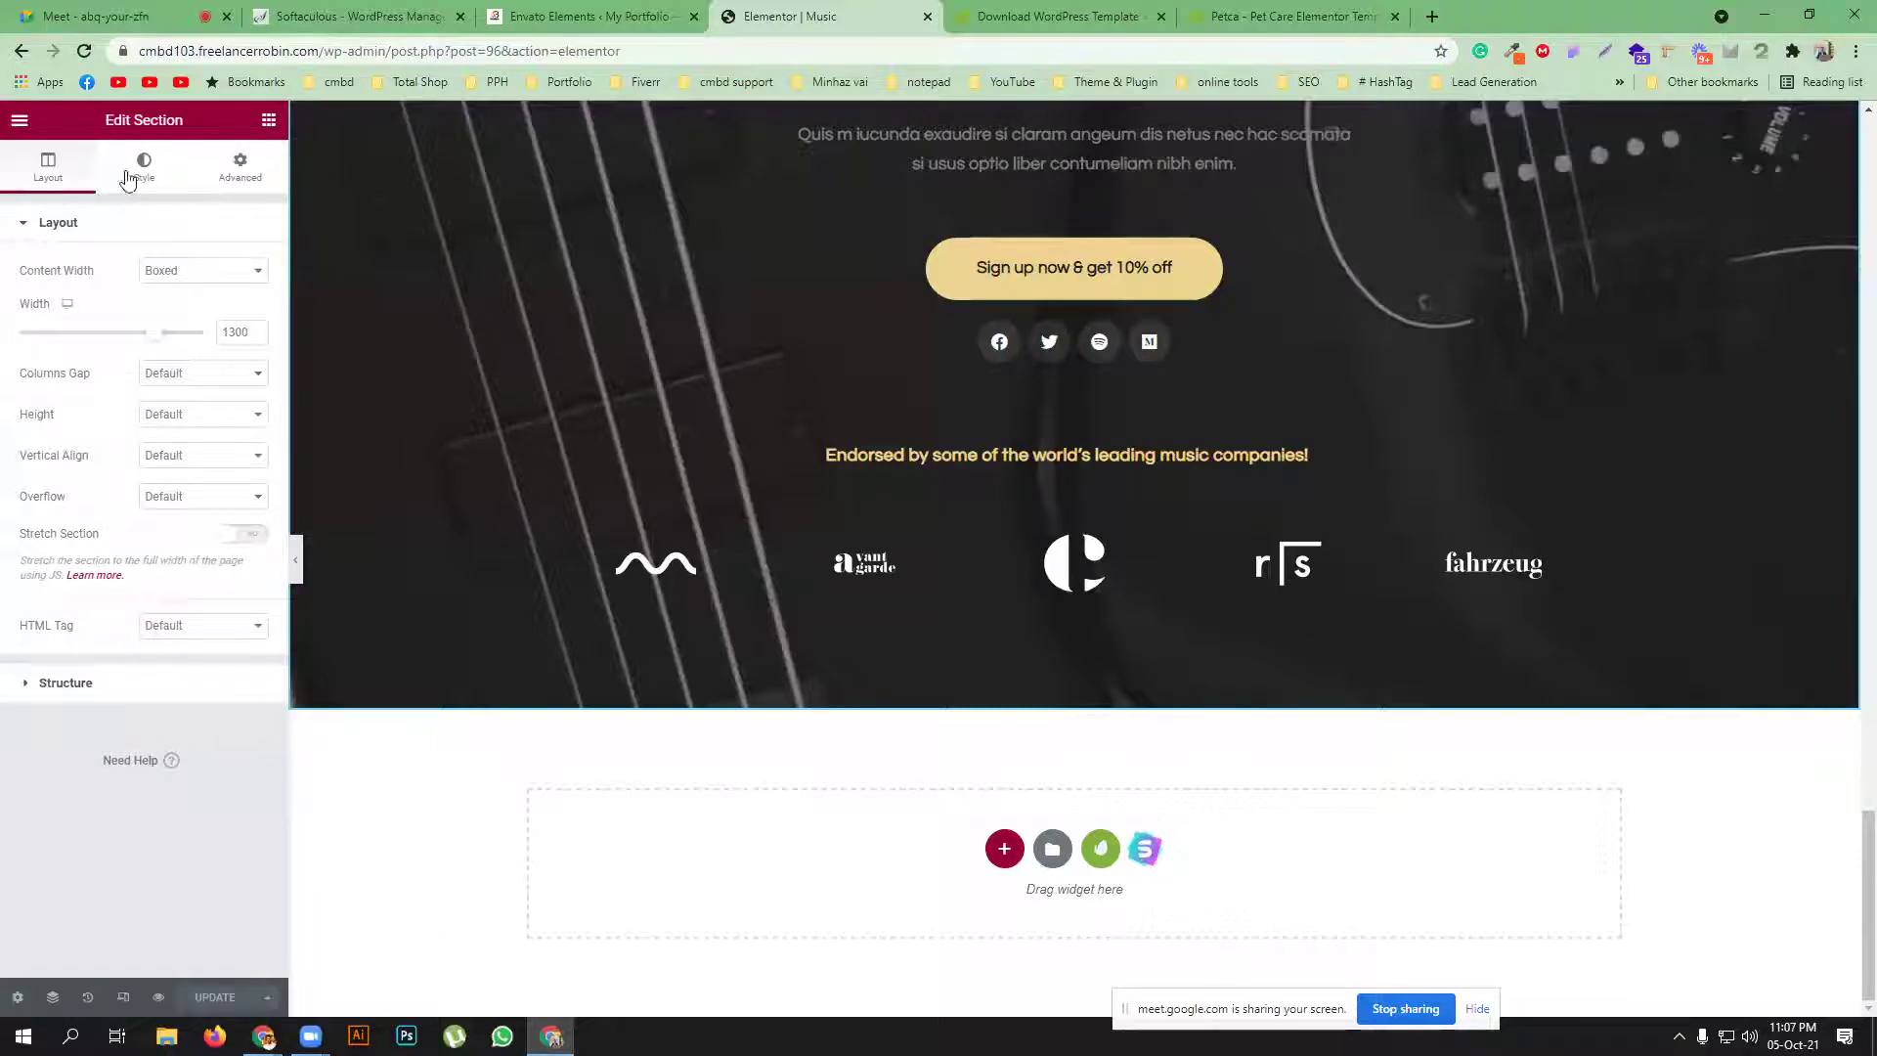
click(587, 16)
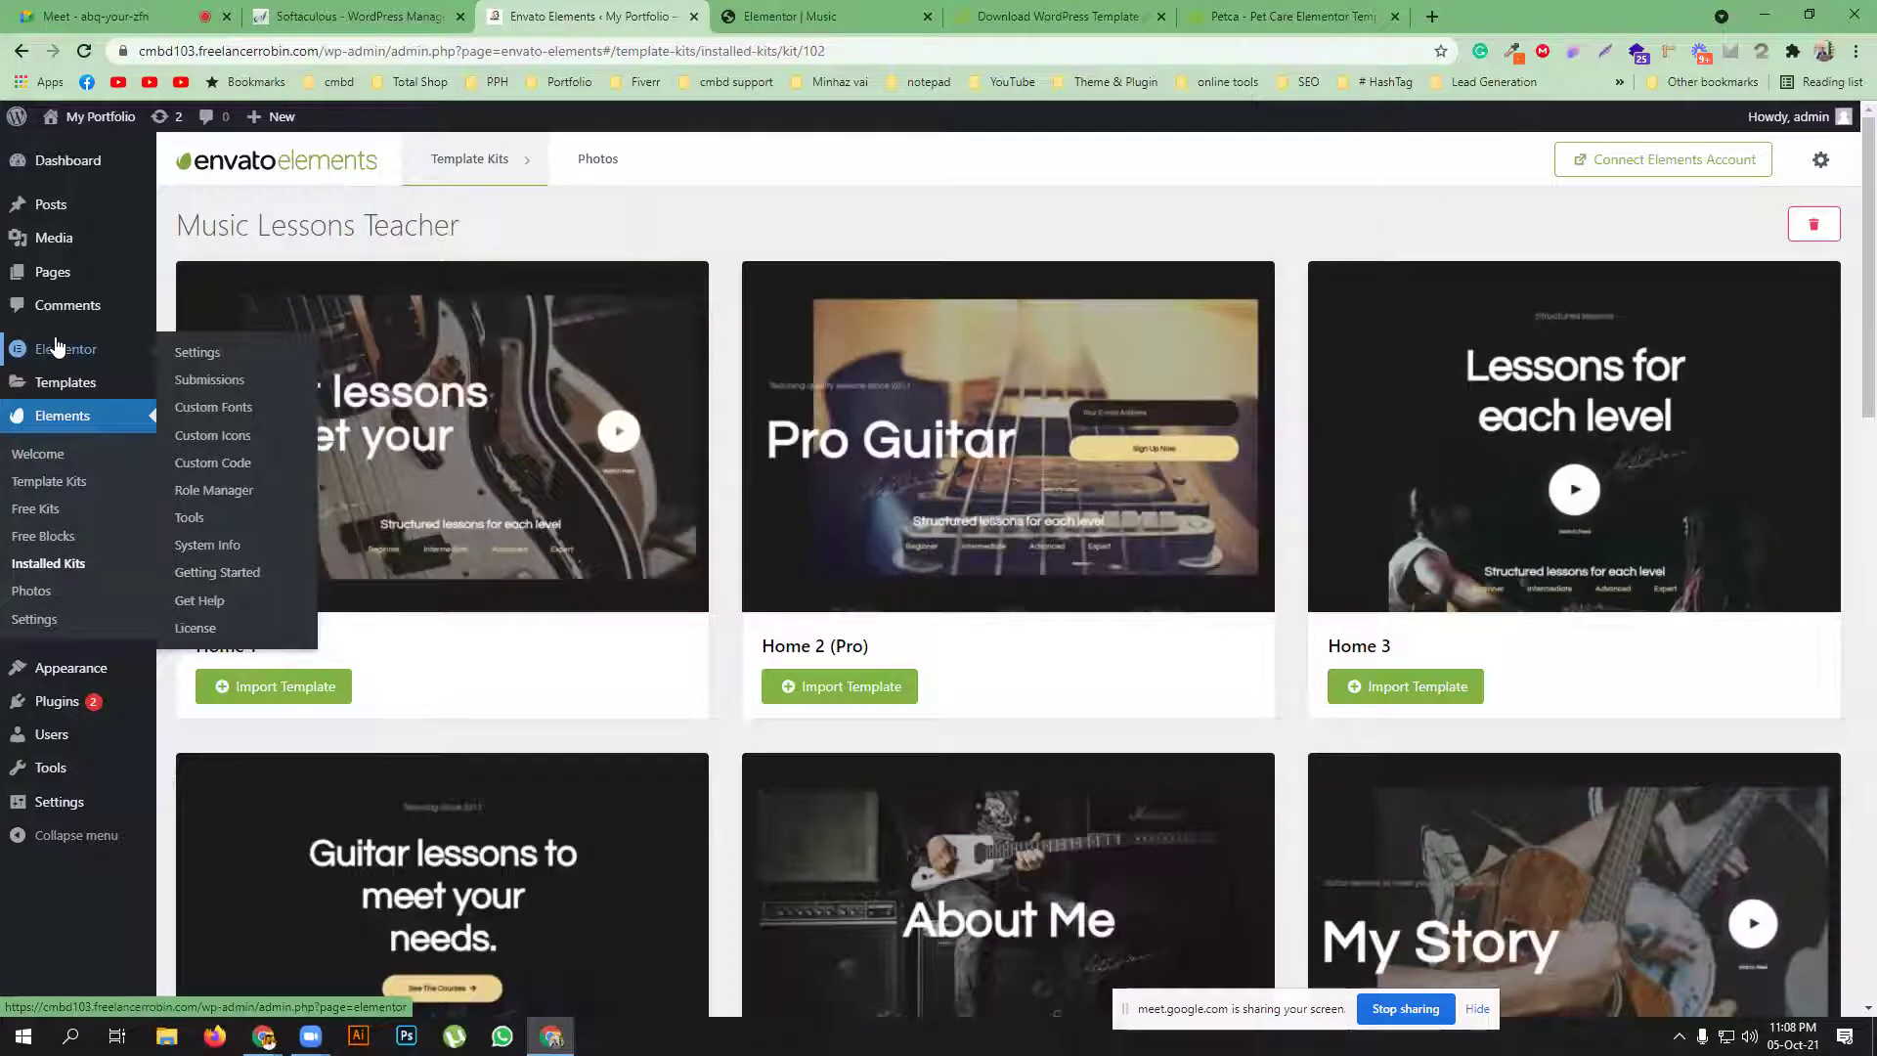
Add a new page titled 'contact' in a separate tab and publish it
mouse_move(57, 282)
middle_click(211, 305)
click(880, 16)
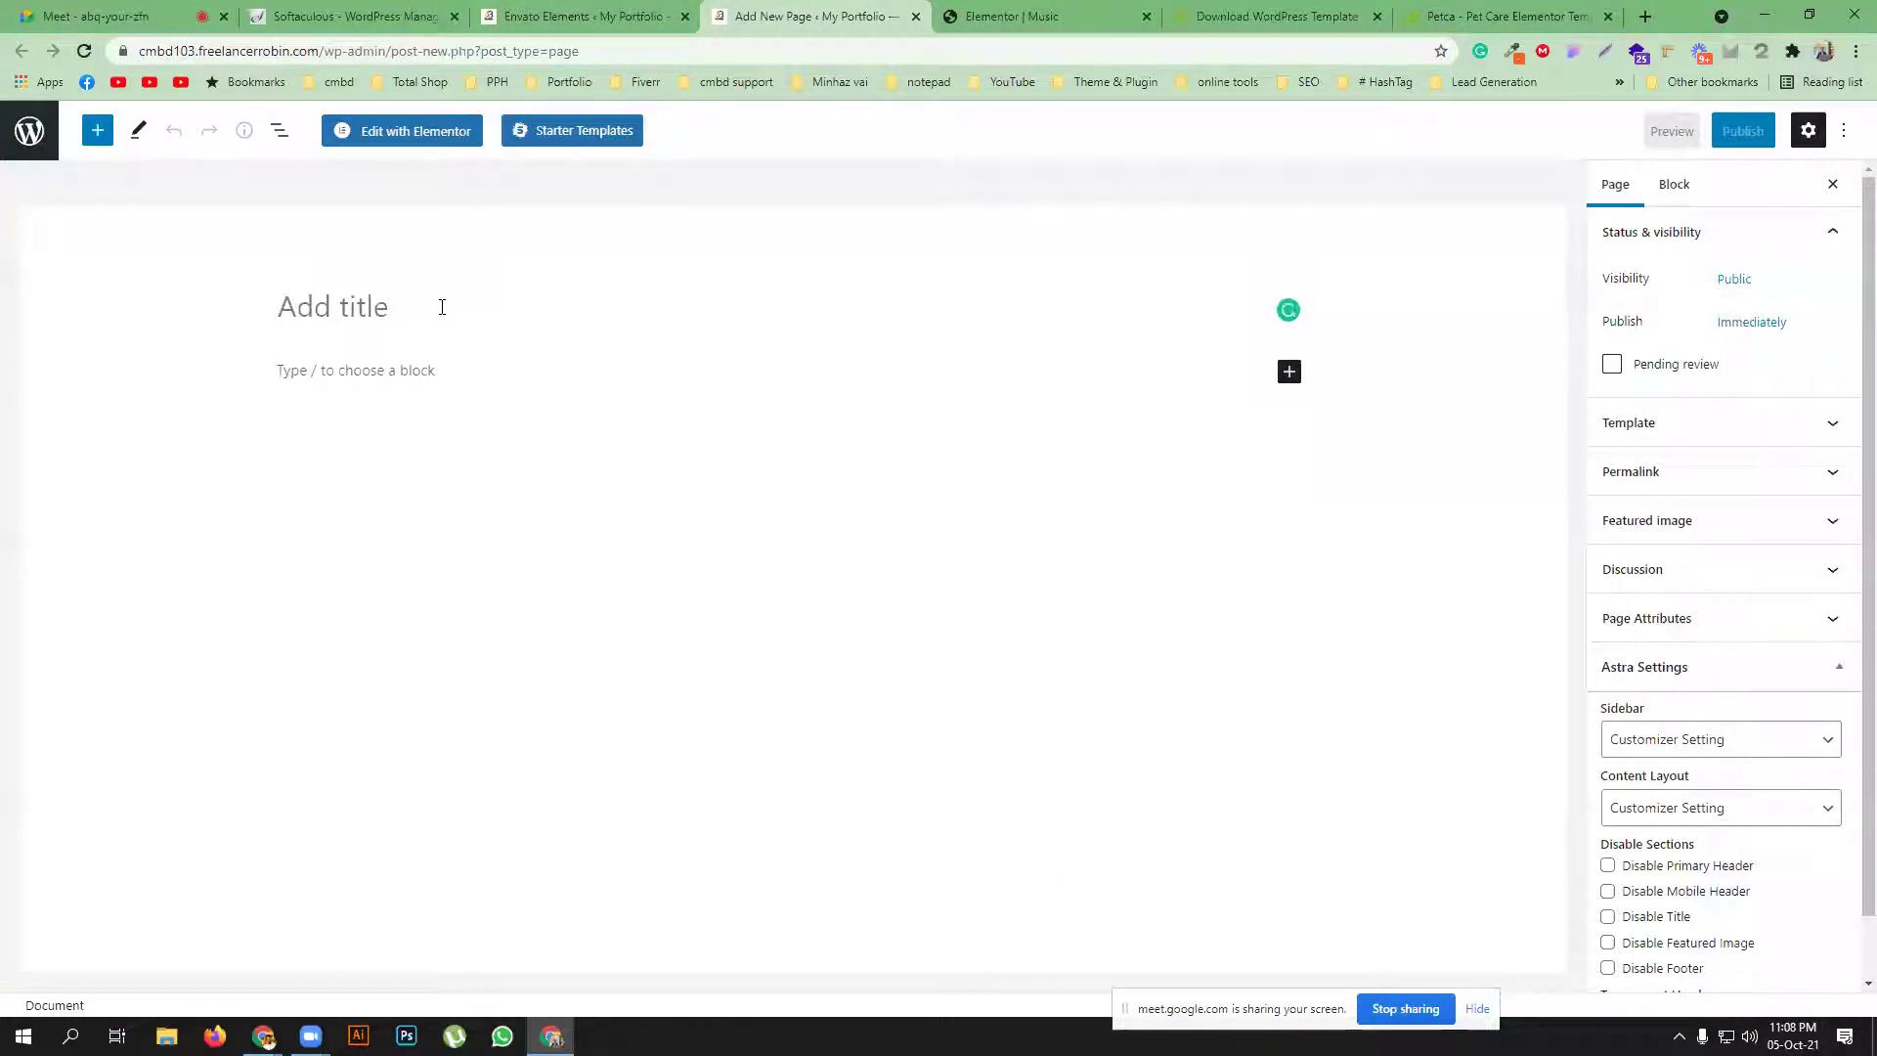
text(contact)
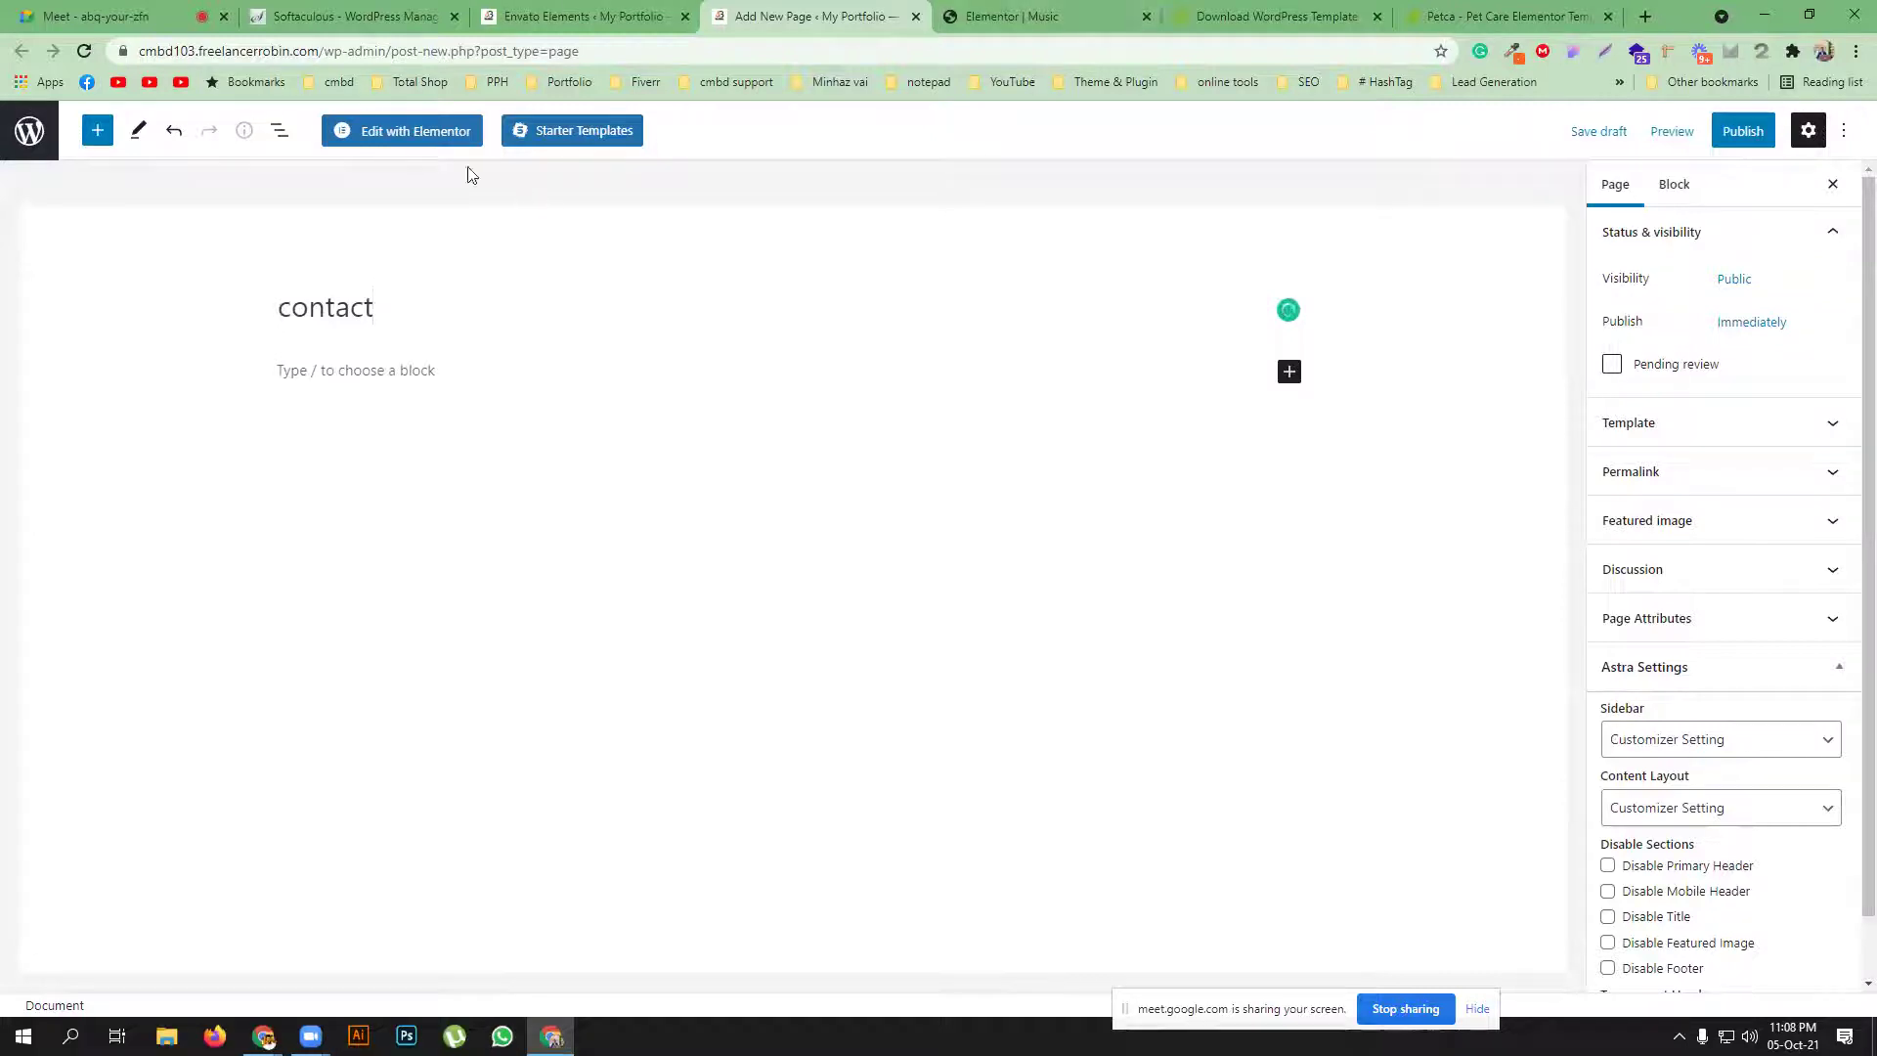
click(1742, 138)
click(1710, 130)
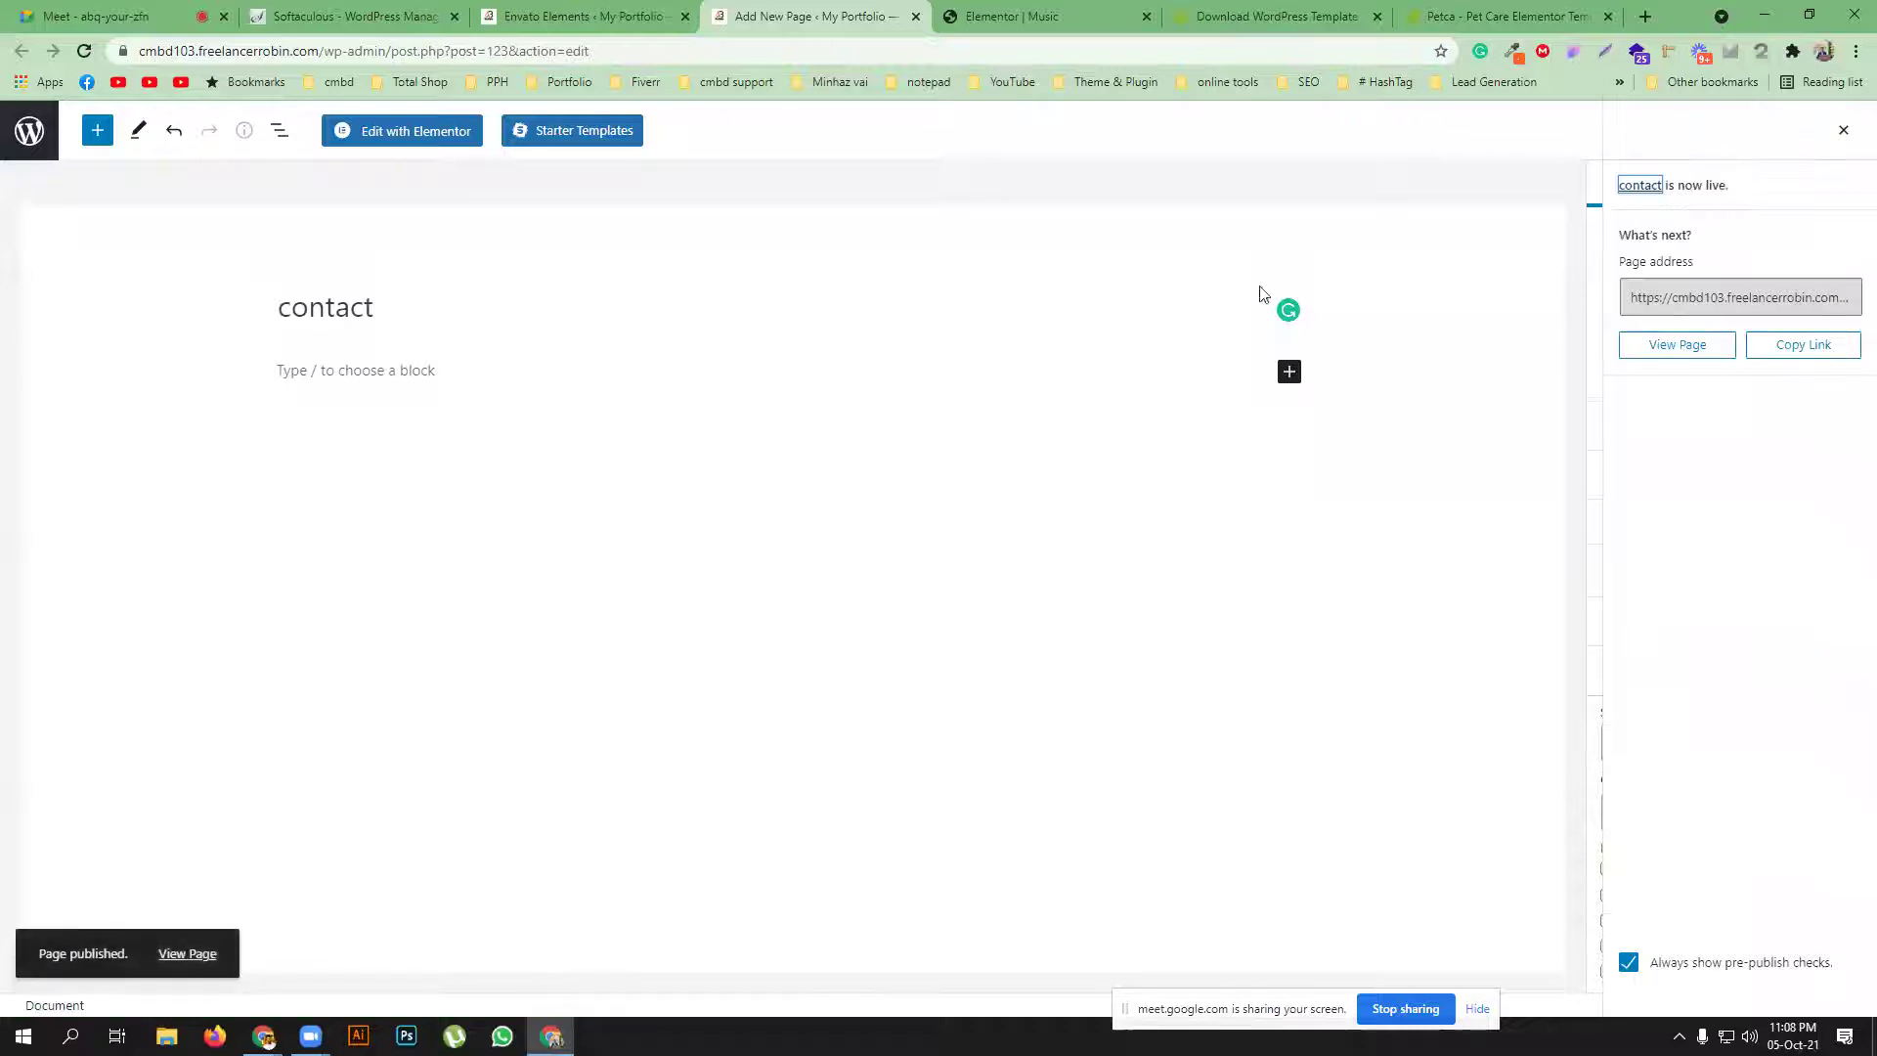
Open the contact page in Elementor, set the page layout to Elementor Canvas, and hide the title
click(414, 140)
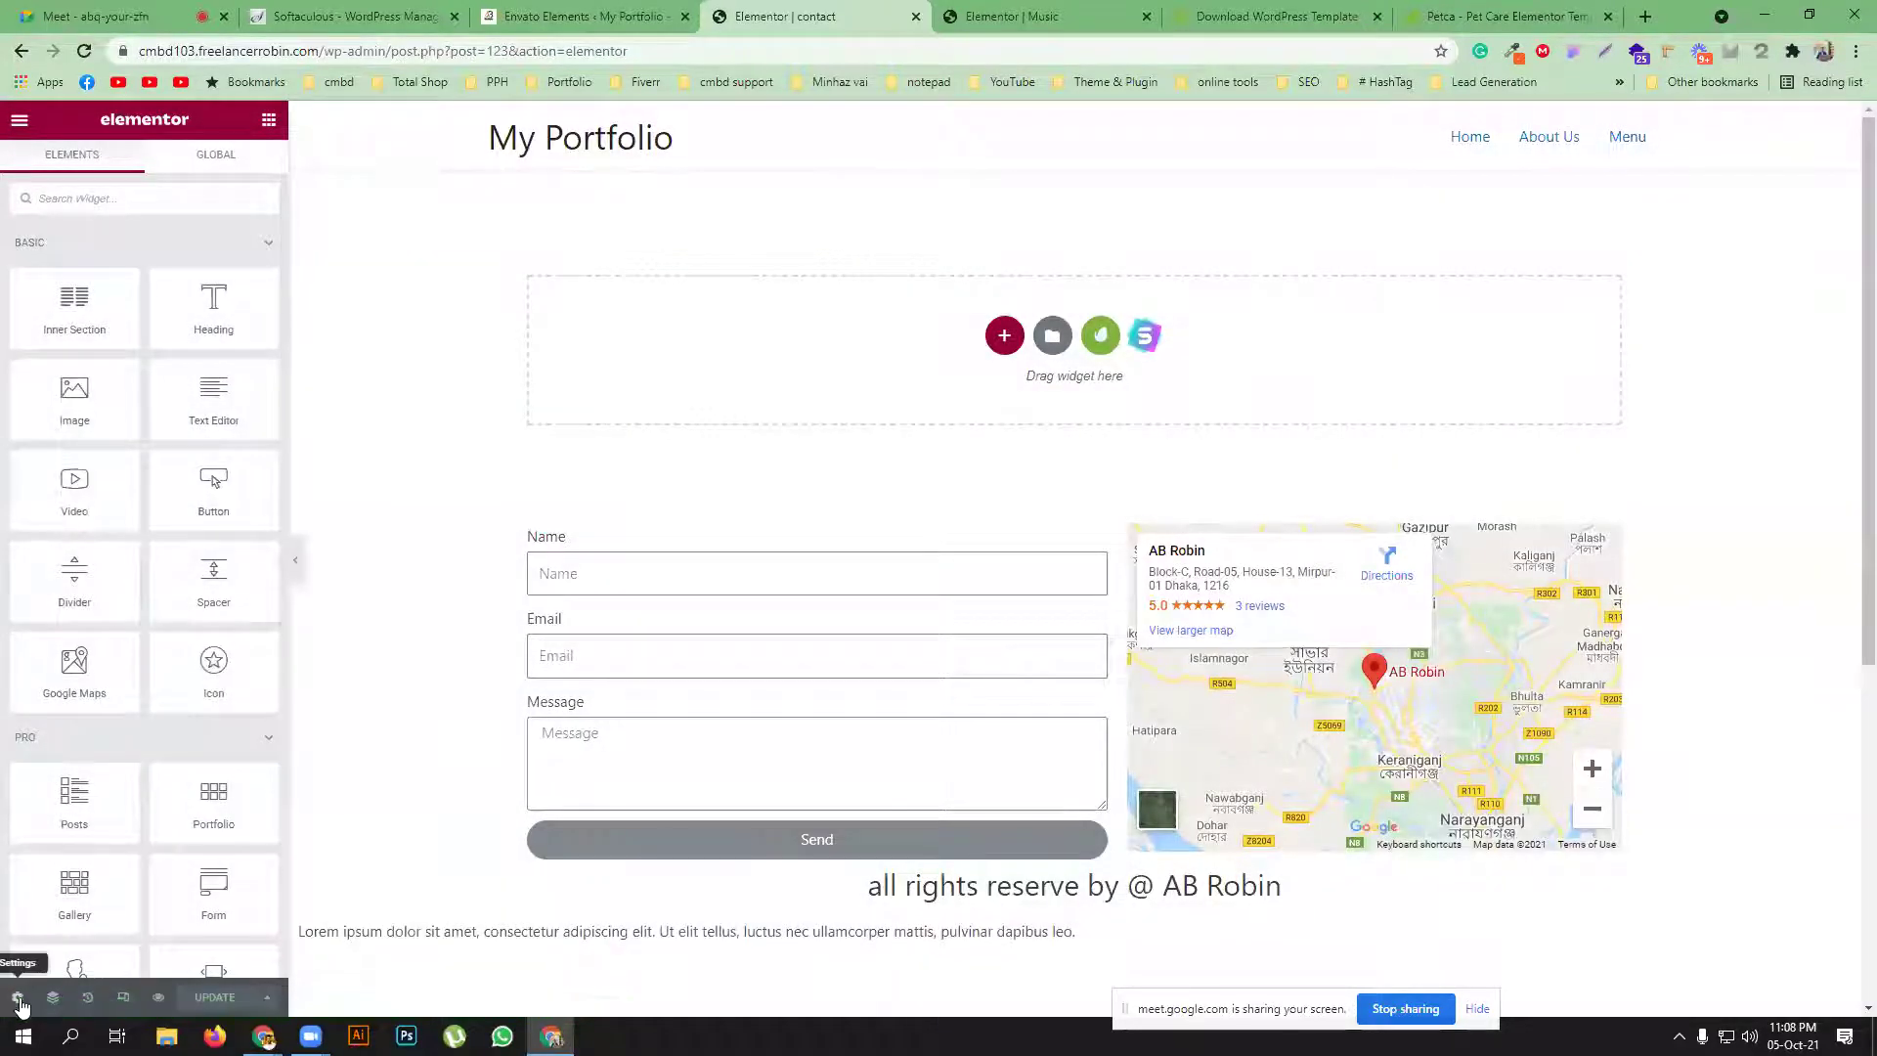
click(18, 997)
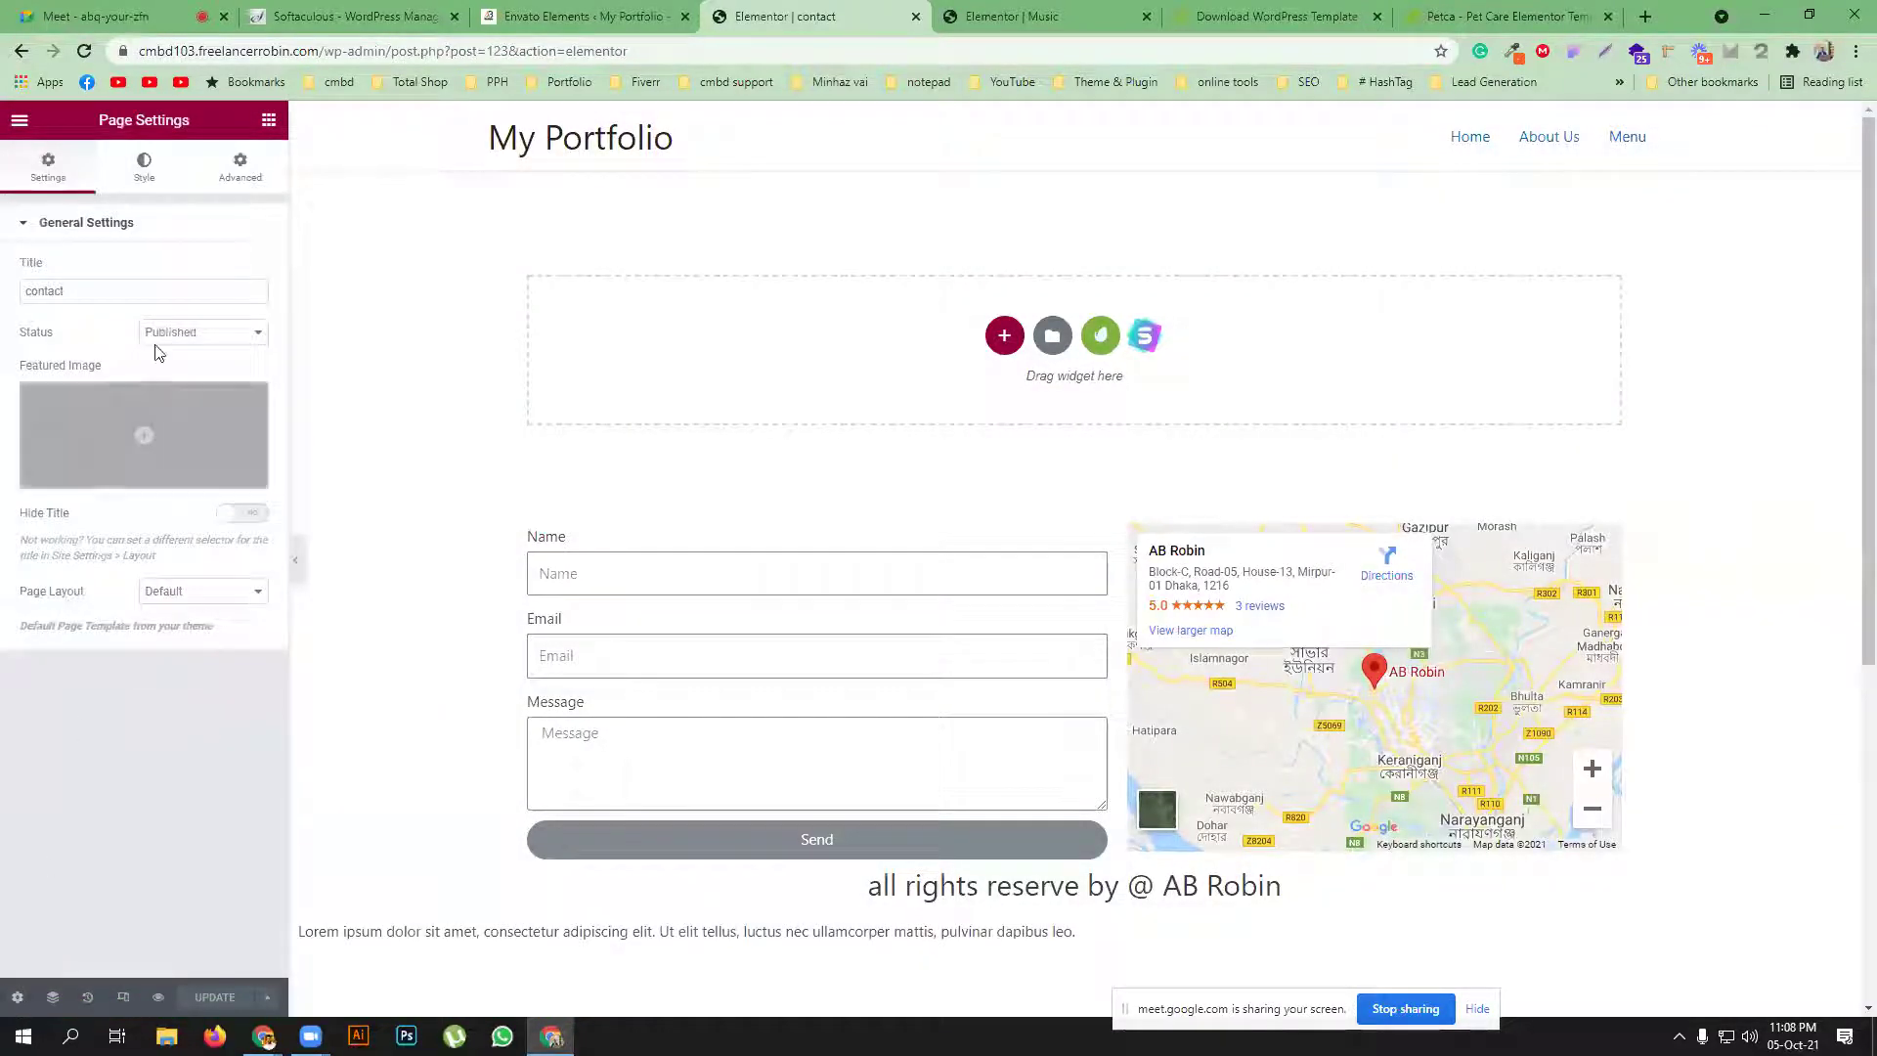
click(170, 591)
click(188, 622)
click(242, 513)
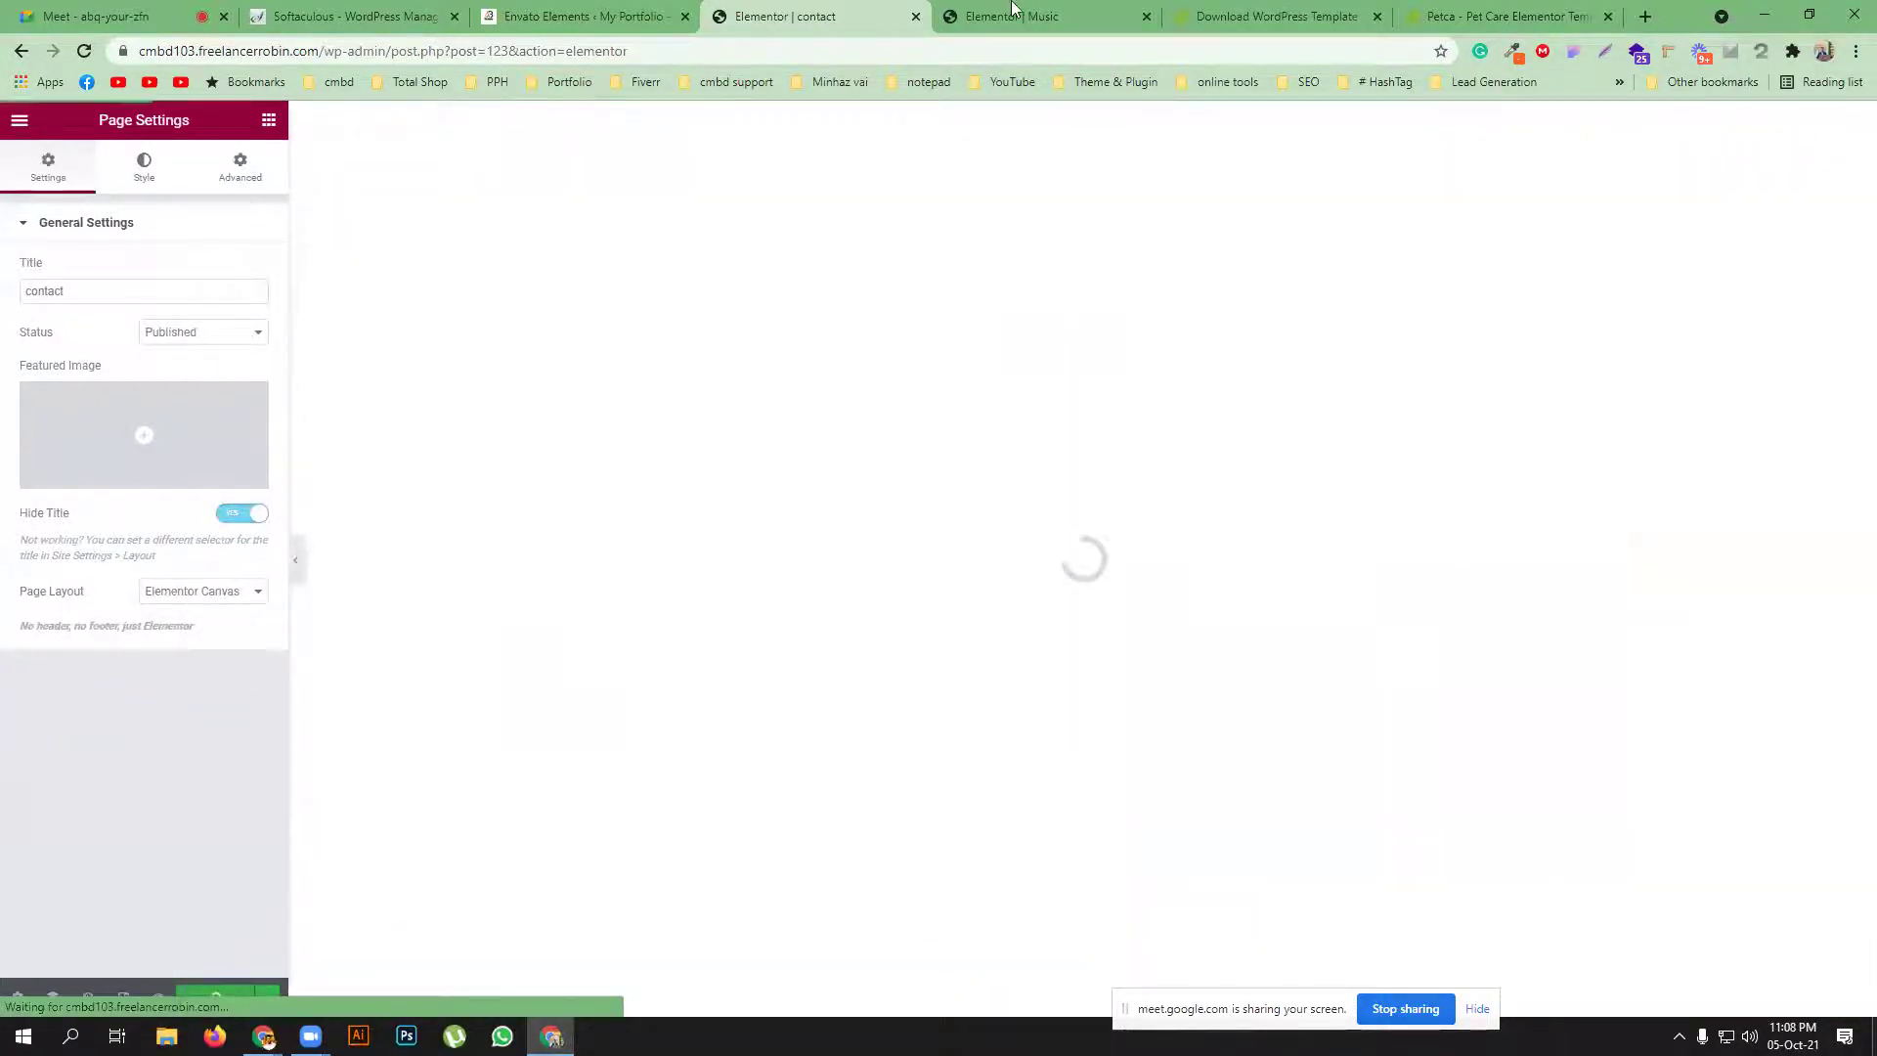
click(1012, 8)
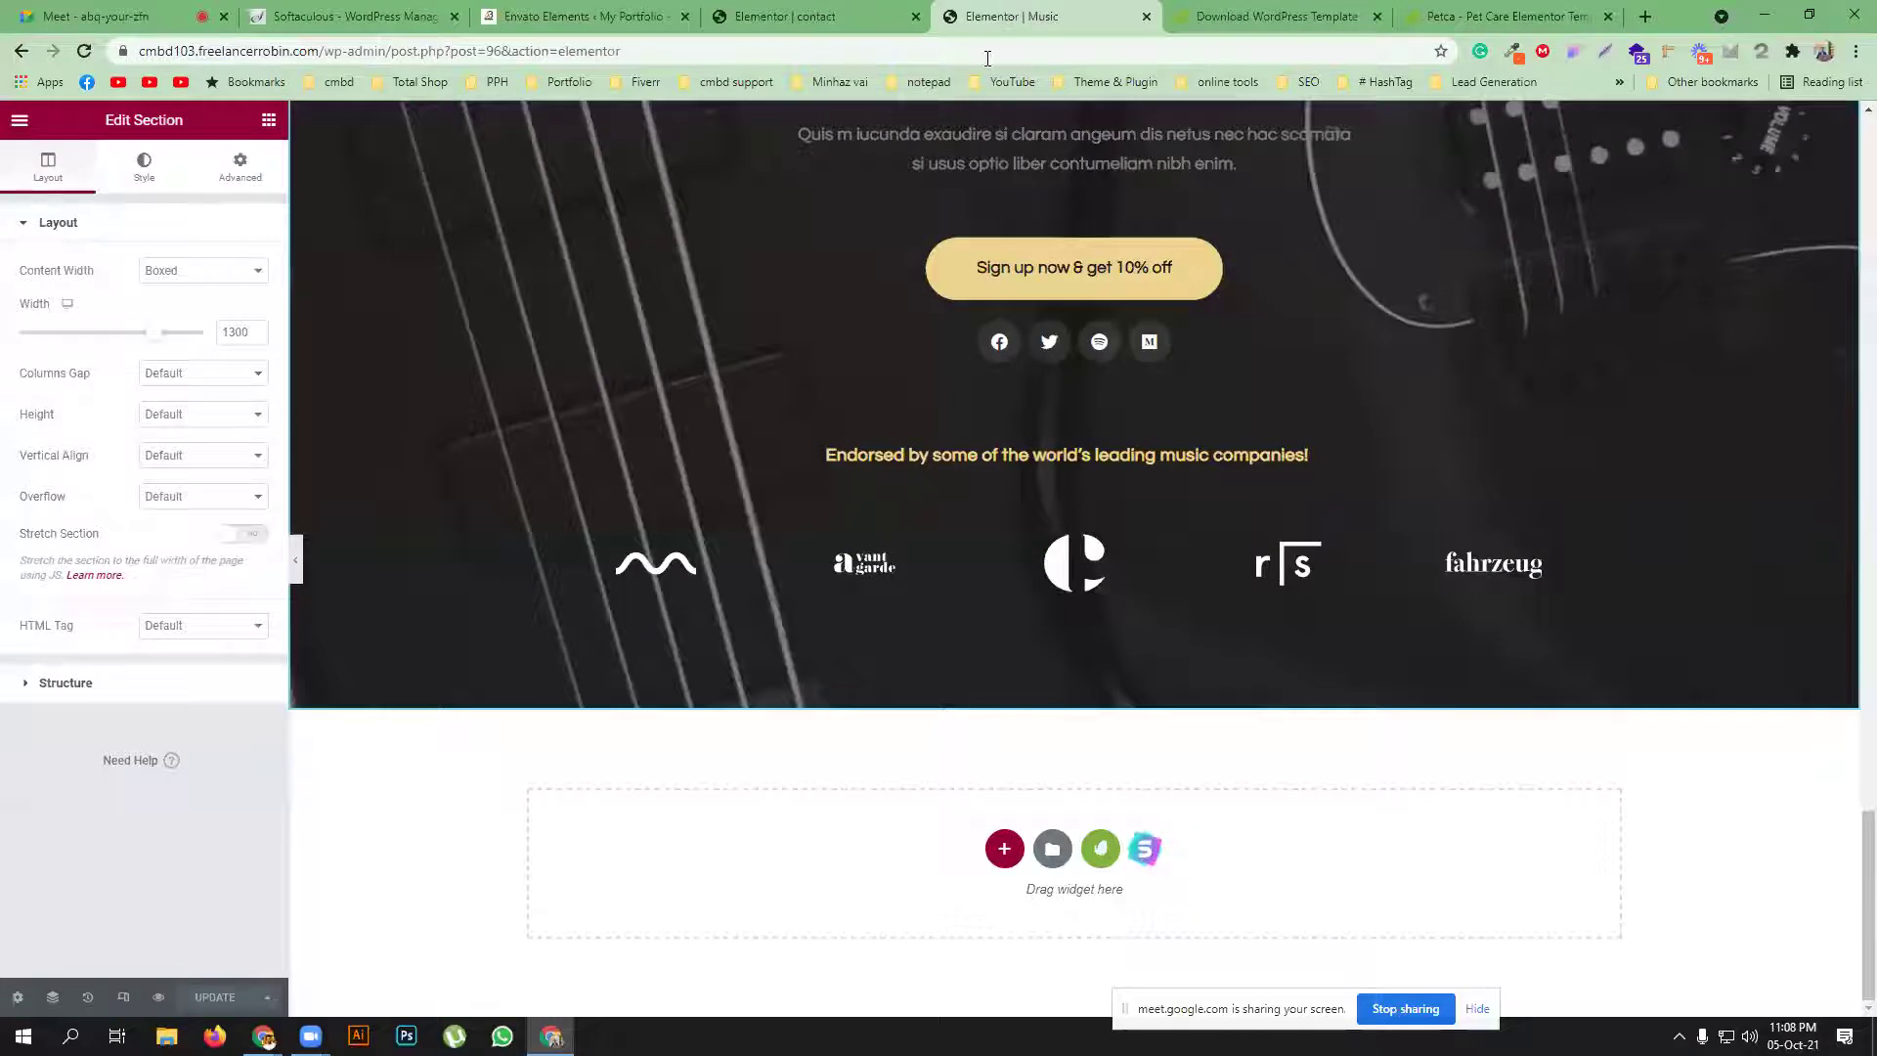
Search the library's free template kits for 'musi', pausing to admit someone into a video call
key(ctrl+shift+Tab)
click(1106, 264)
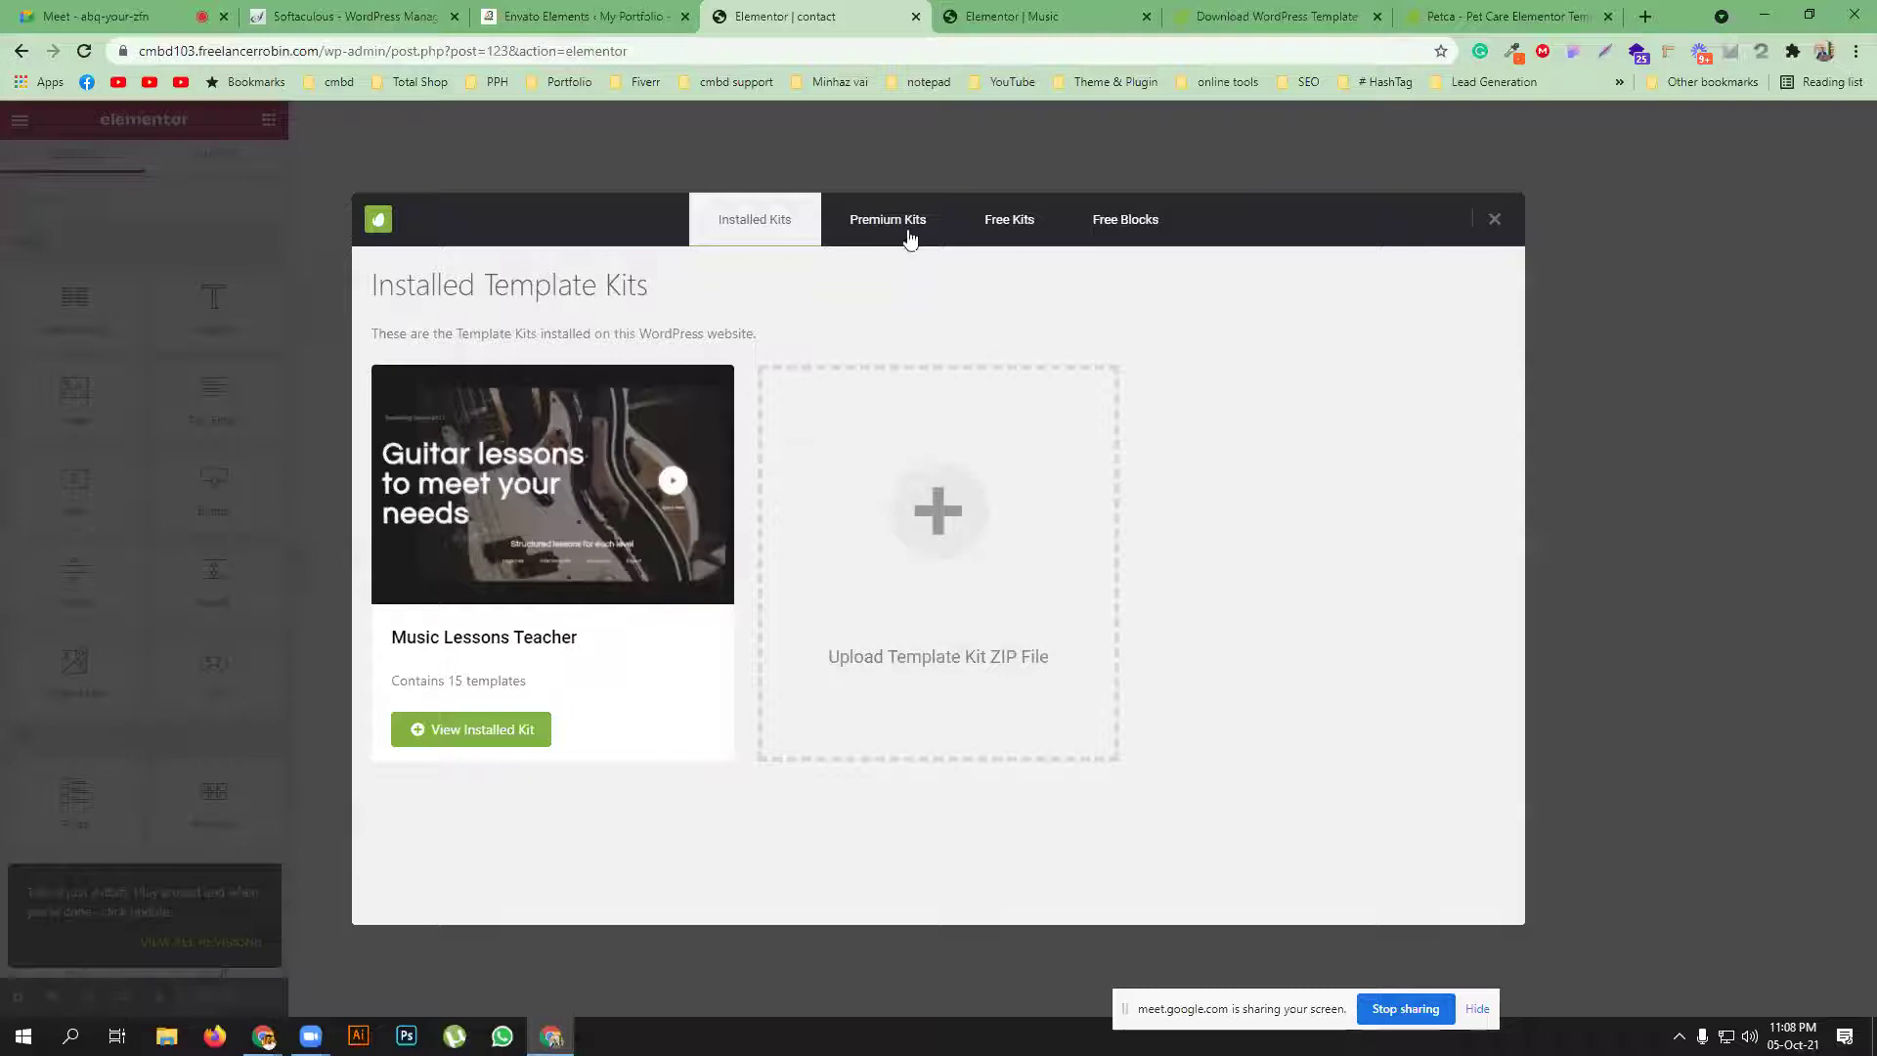
click(1010, 244)
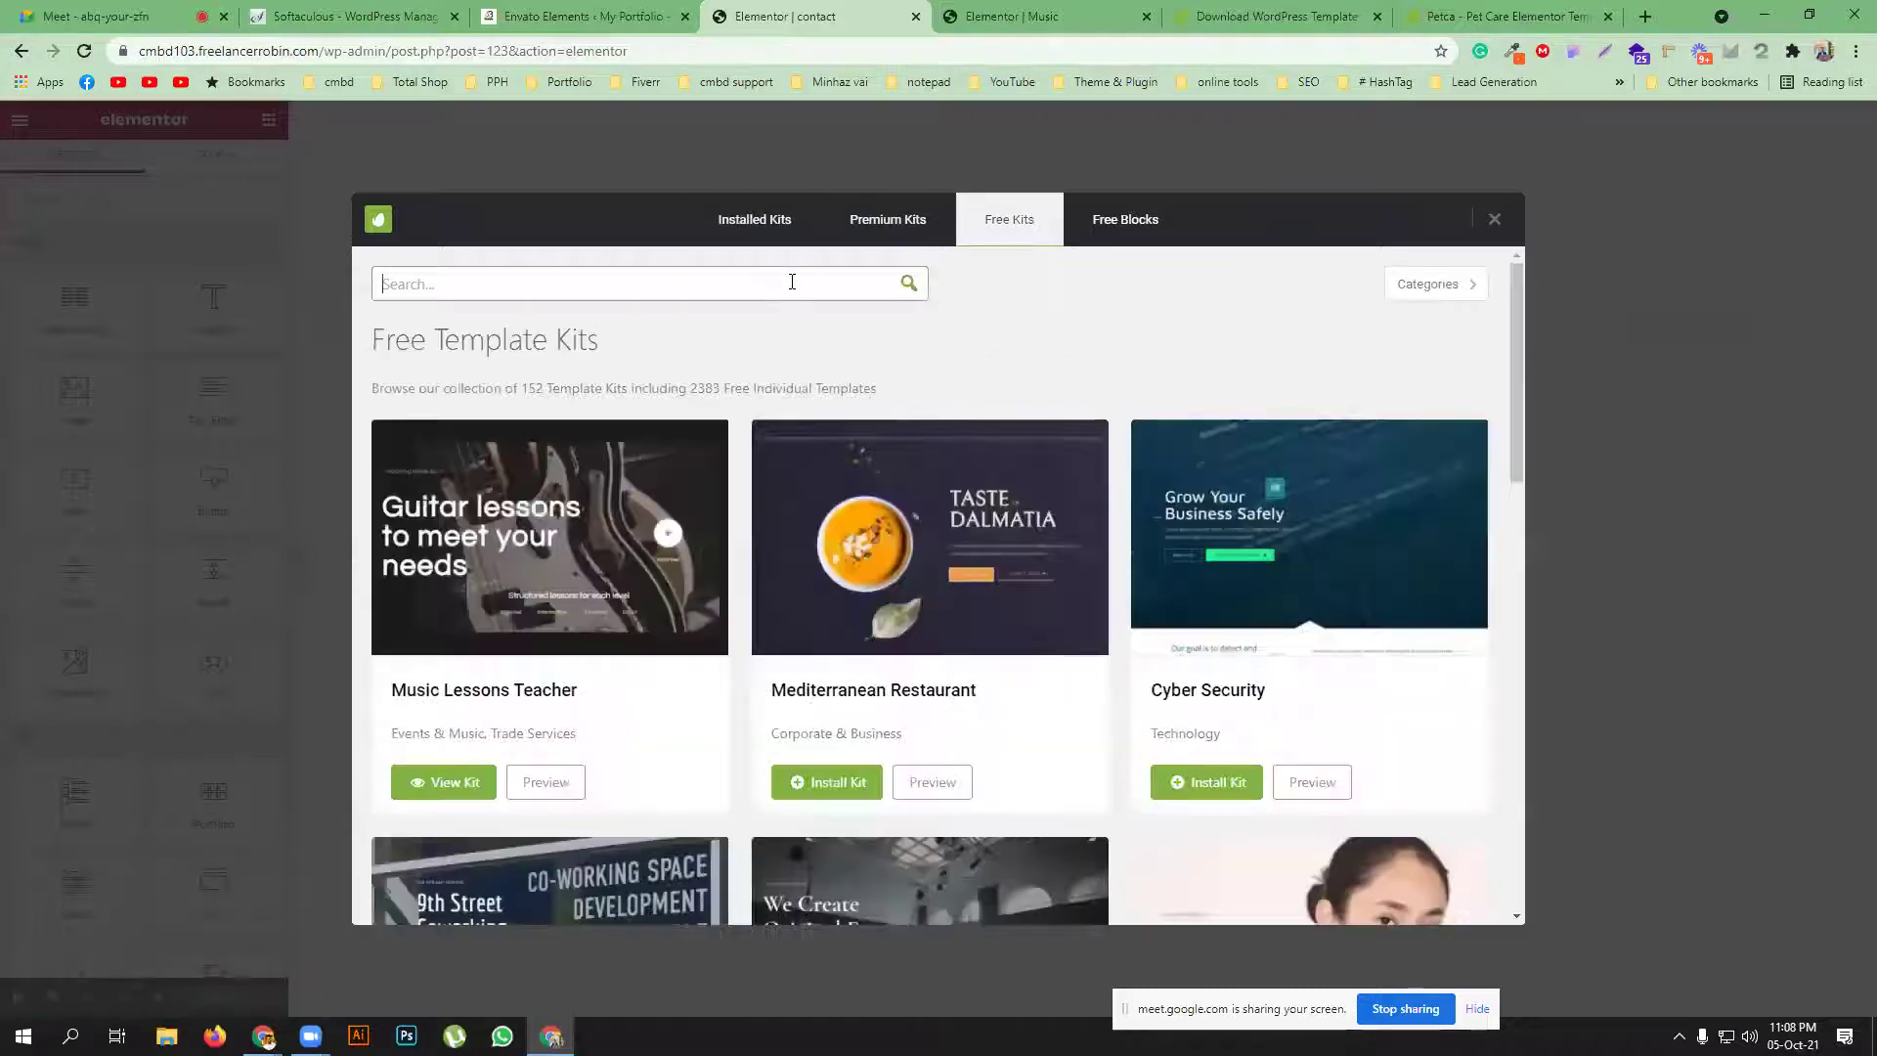
text(music)
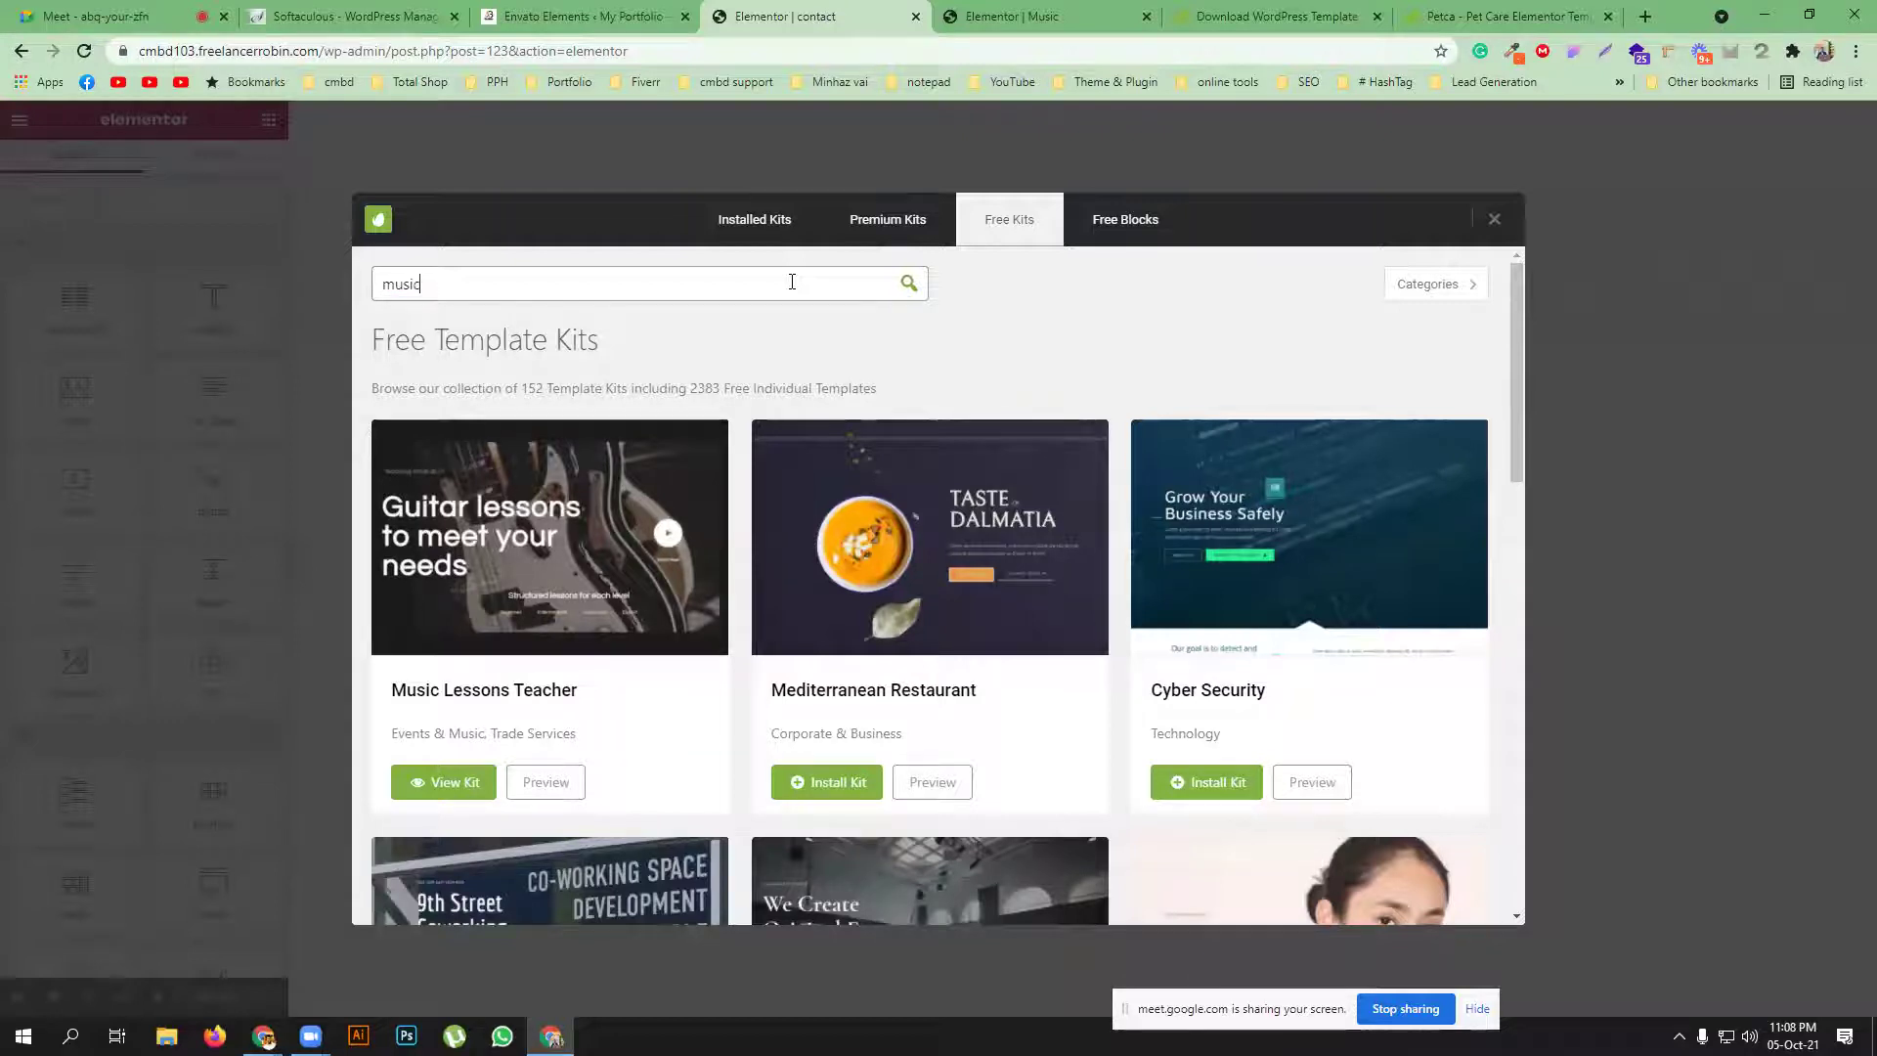
key(ctrl+1)
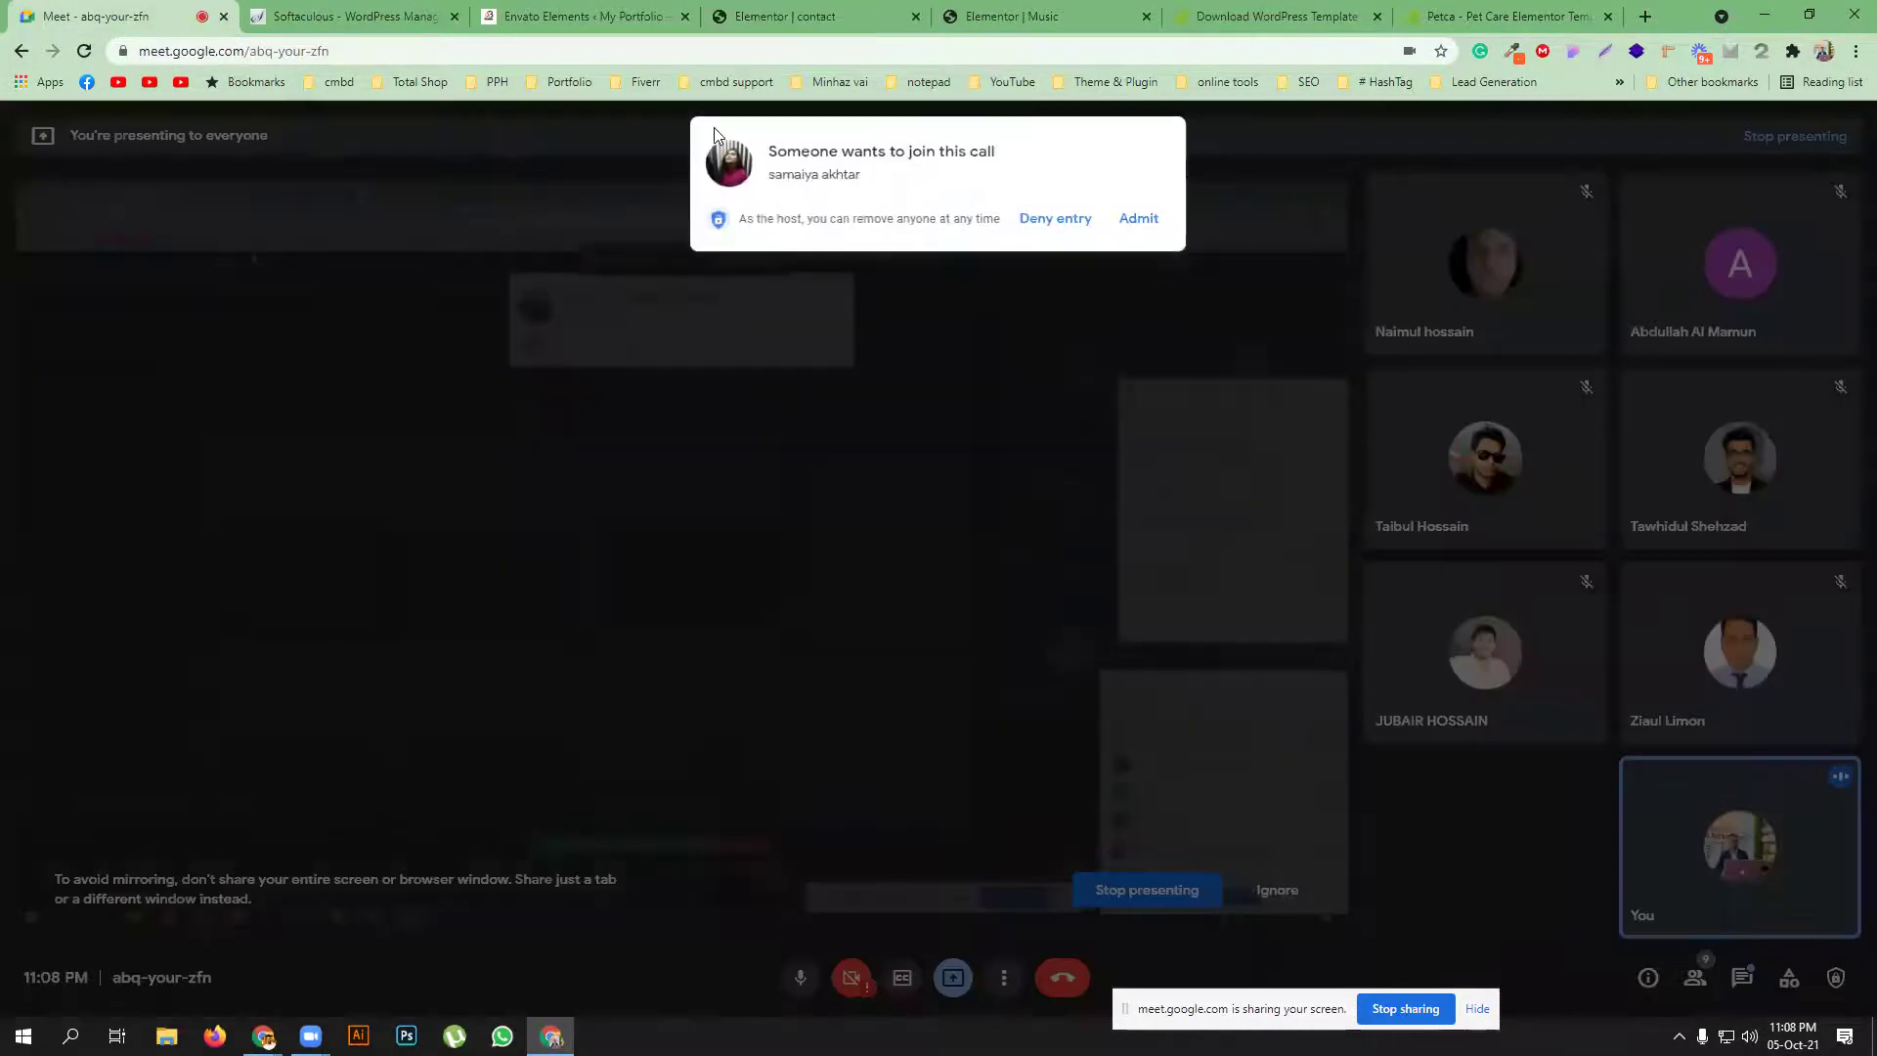
click(1137, 218)
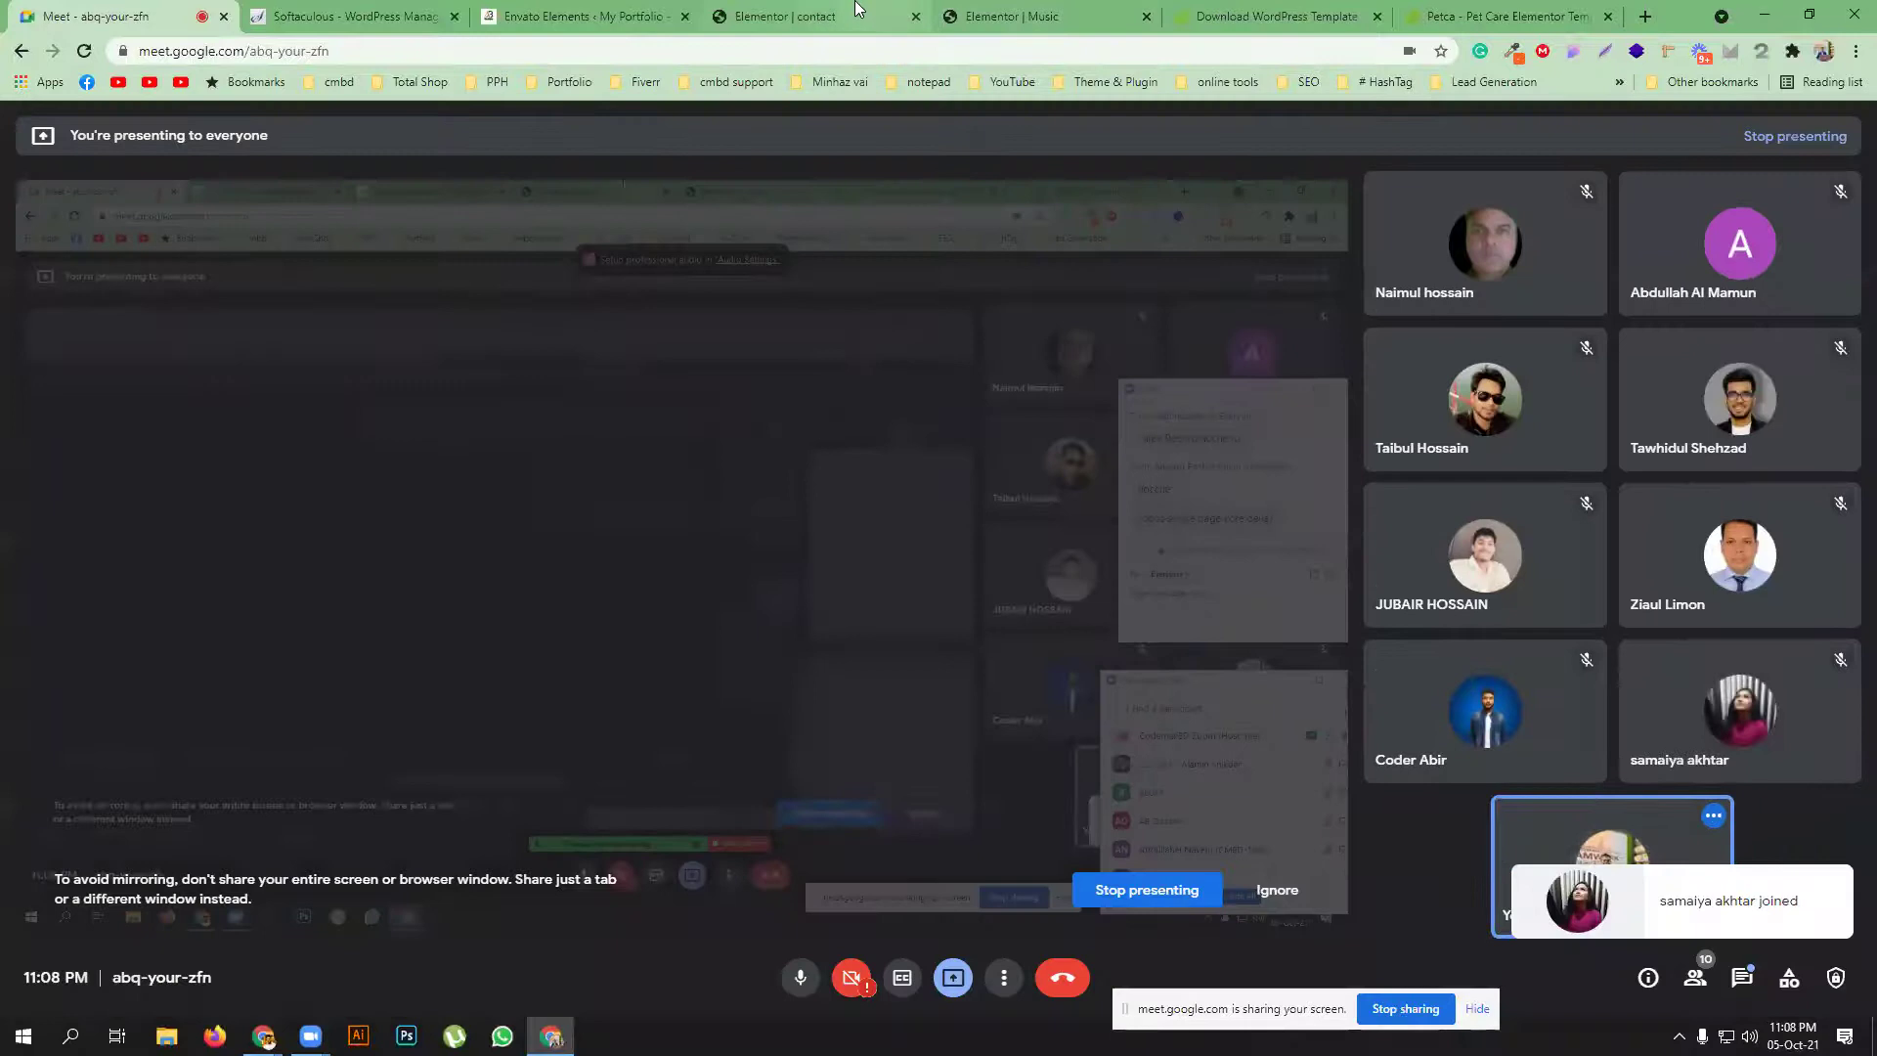
click(865, 17)
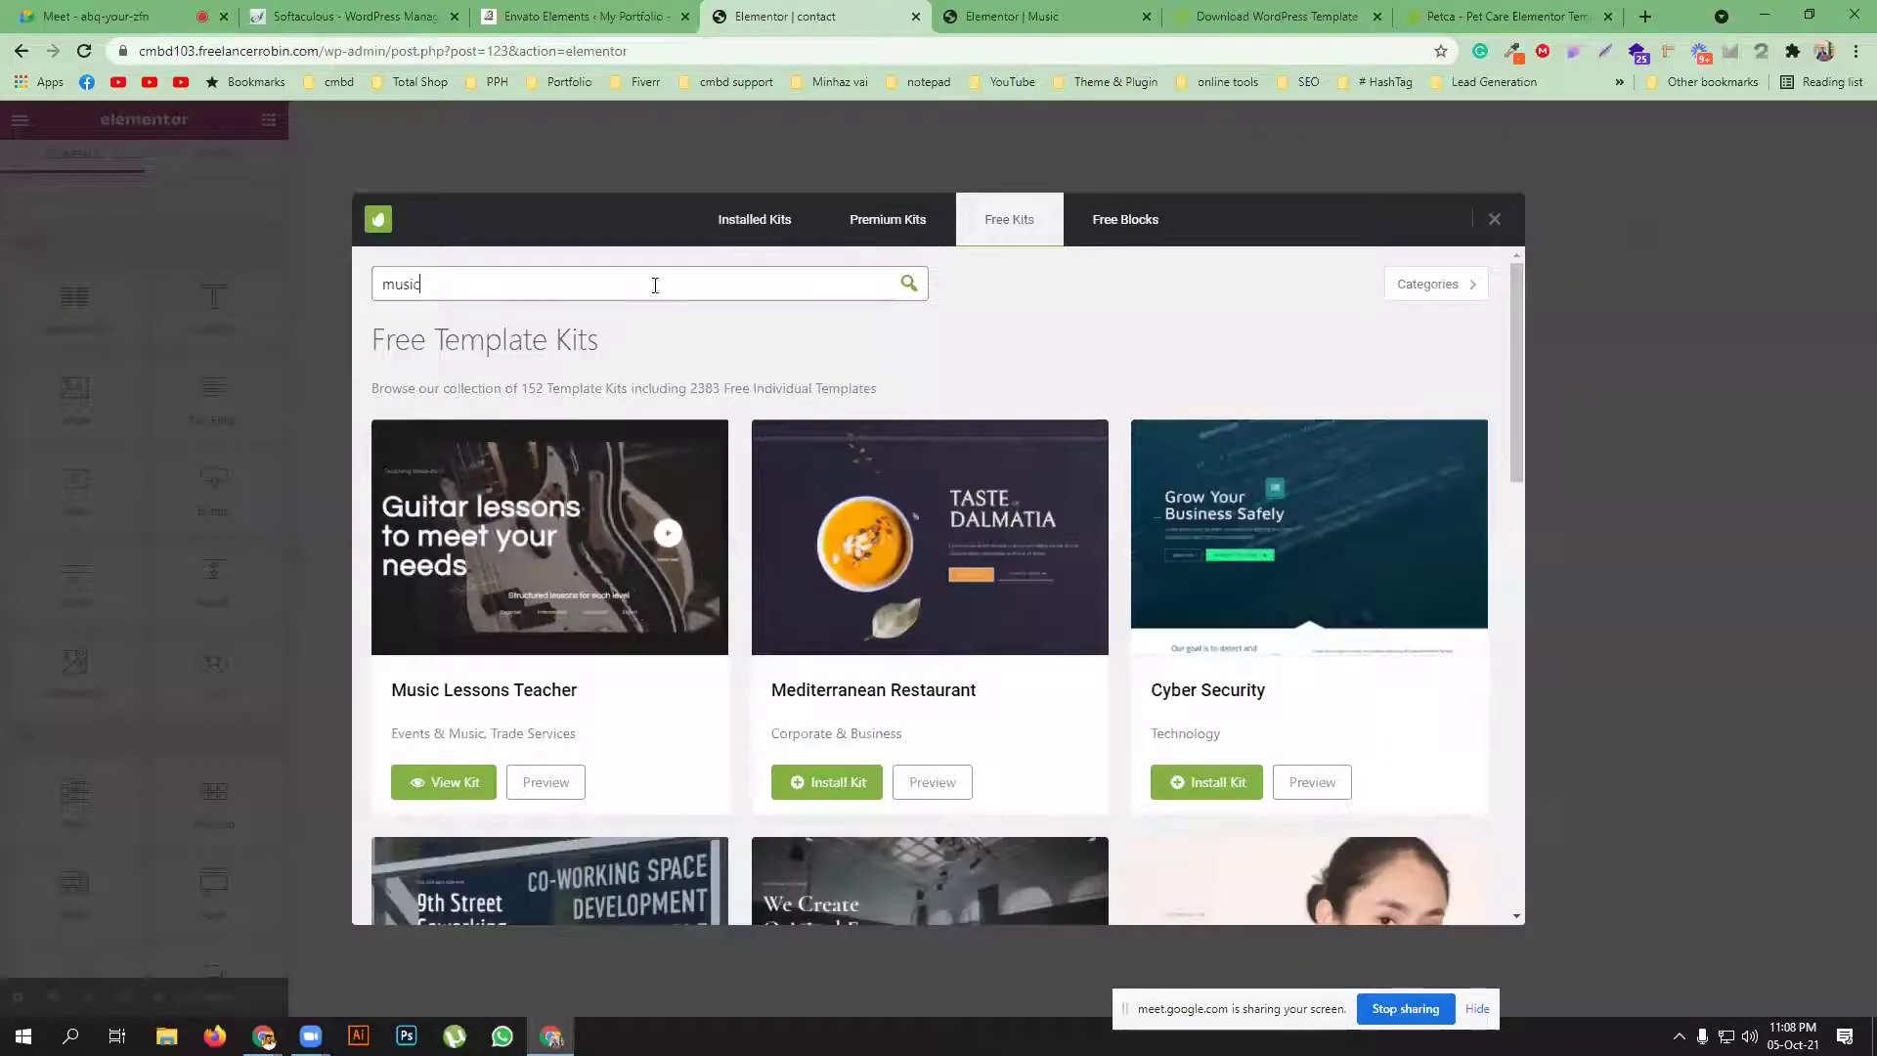
click(908, 282)
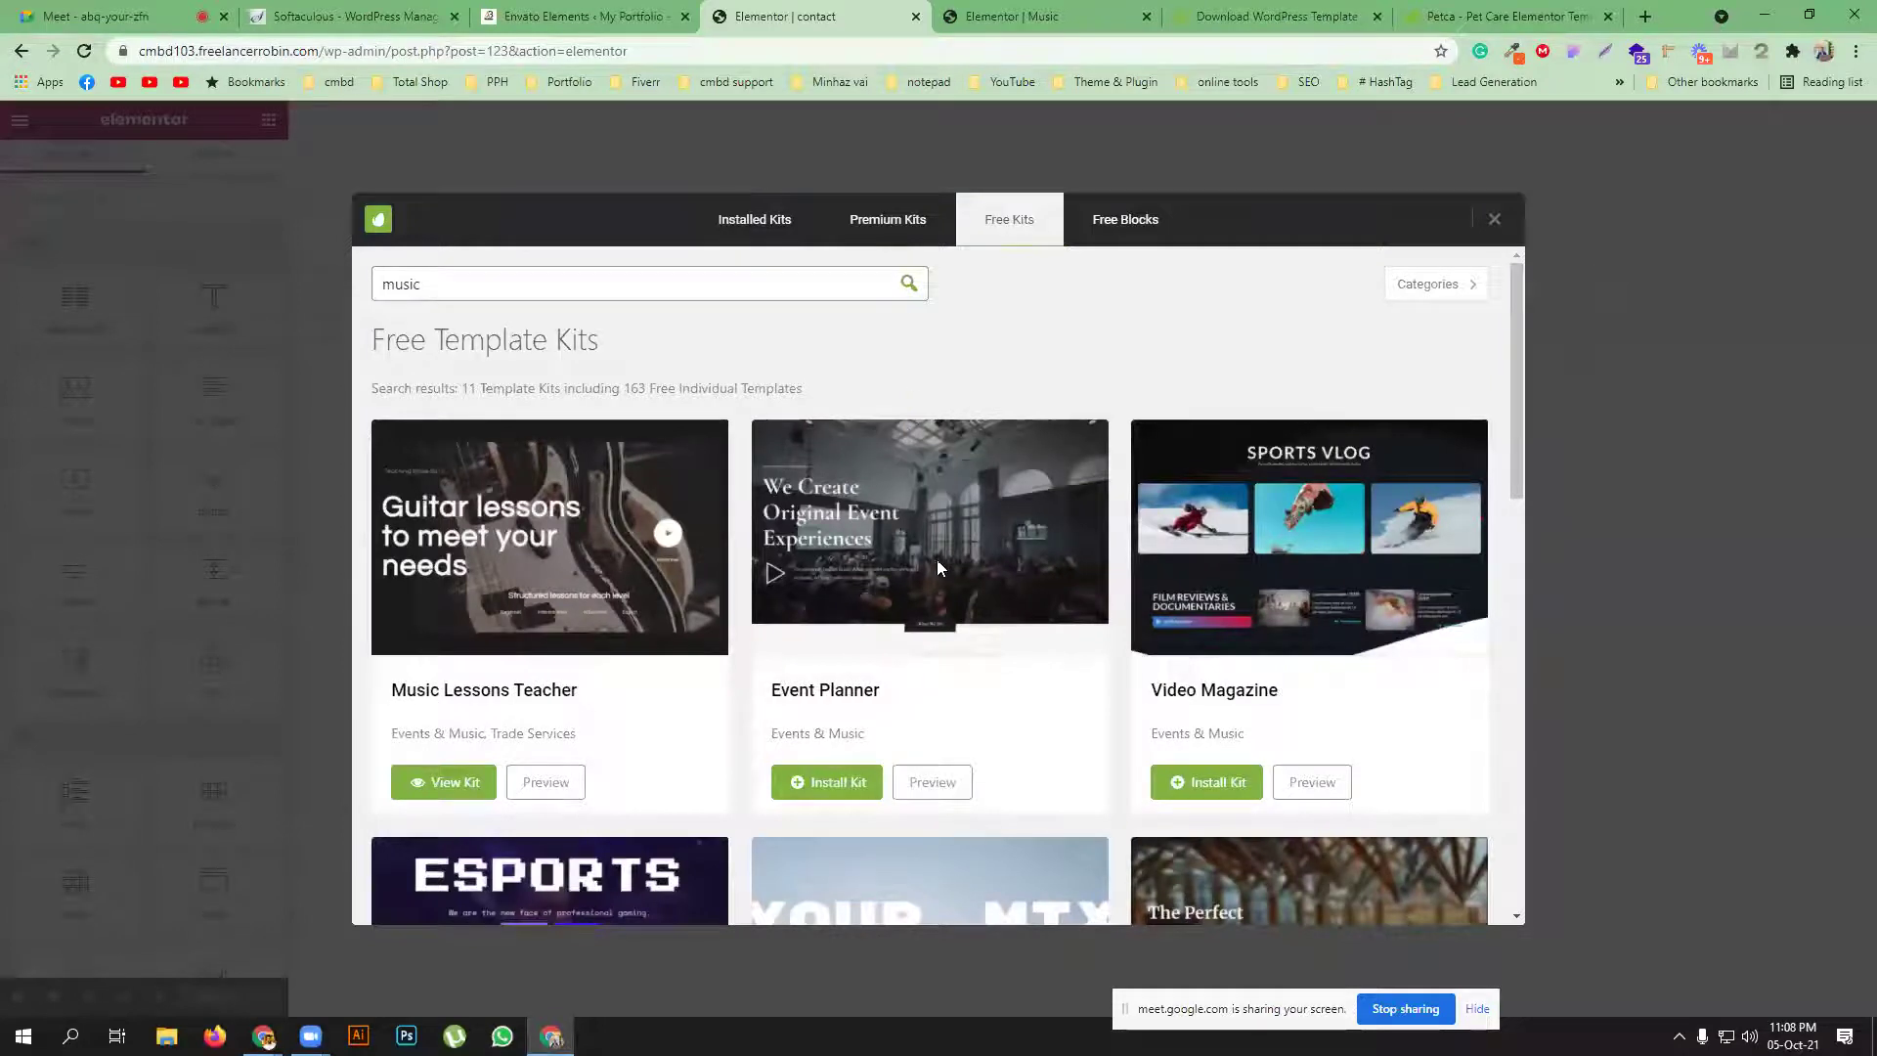
Install the Musician template kit from the results and show the installed kits
scroll(648, 479, down, 2)
scroll(650, 481, down, 2)
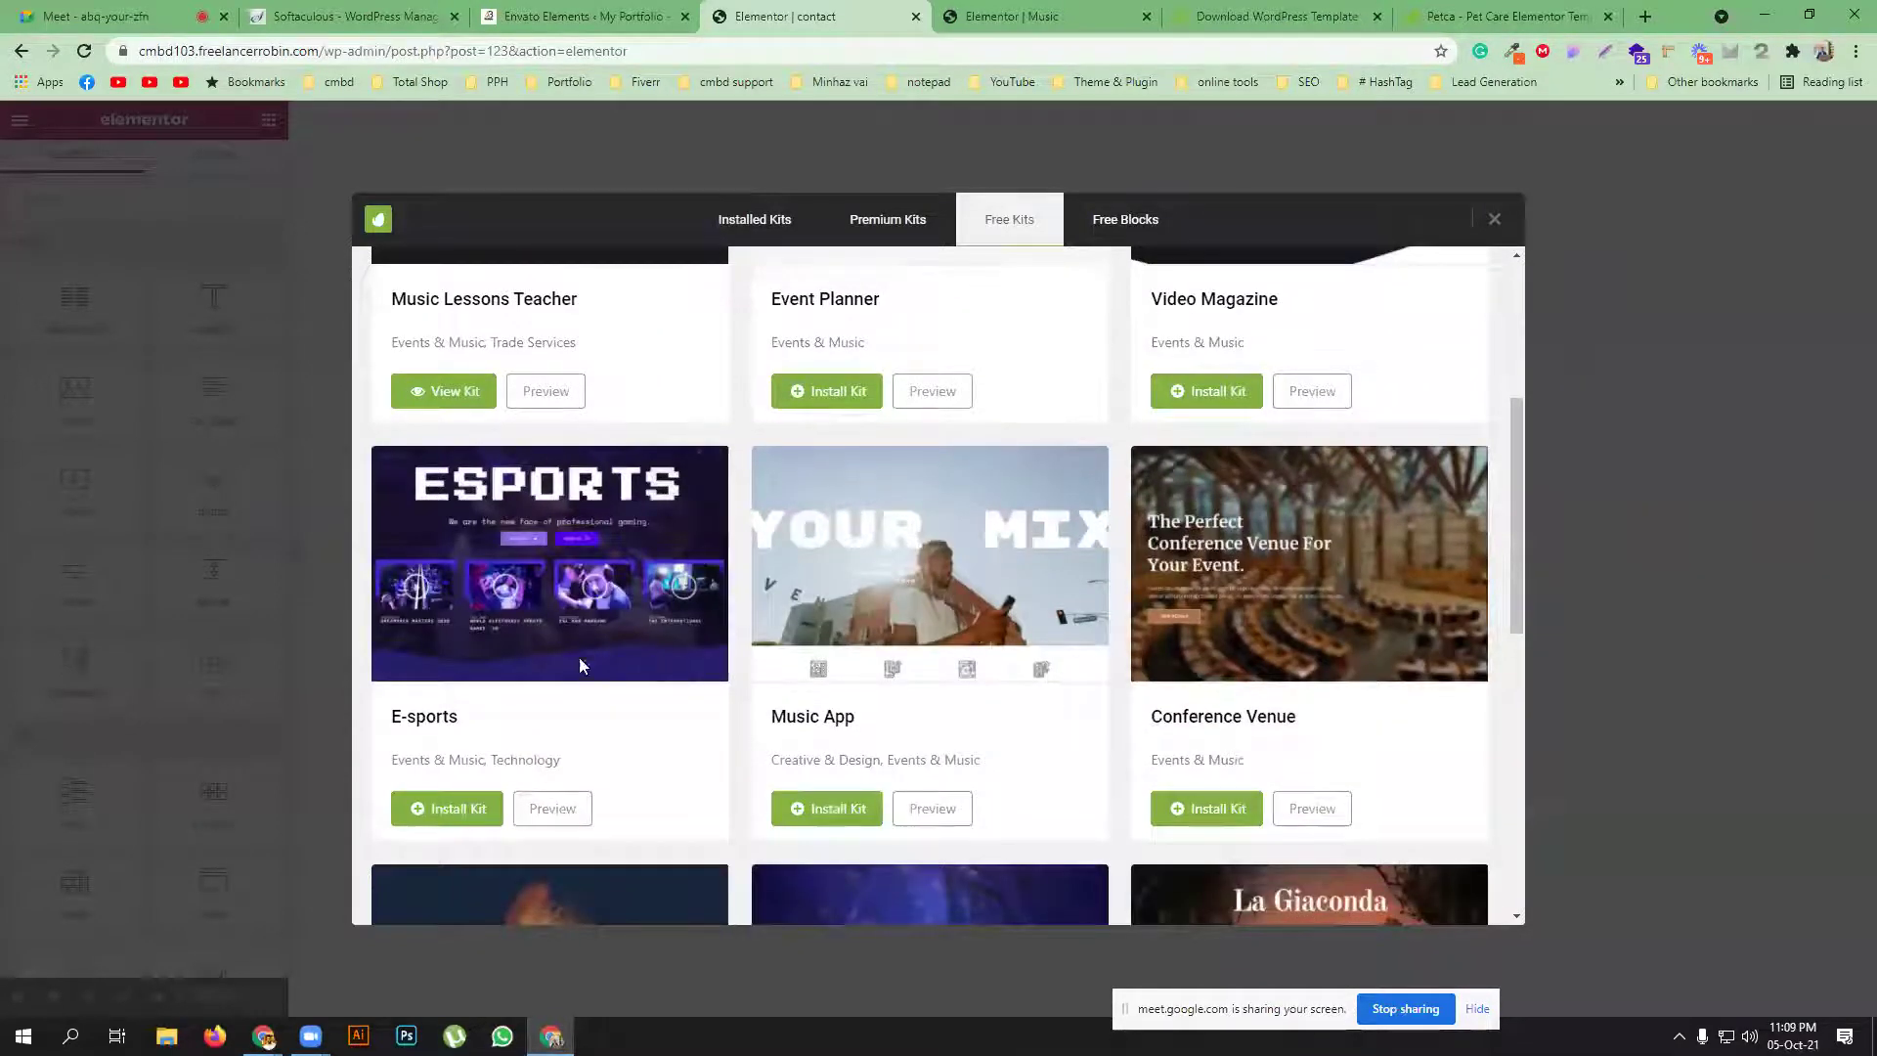
scroll(579, 657, down, 4)
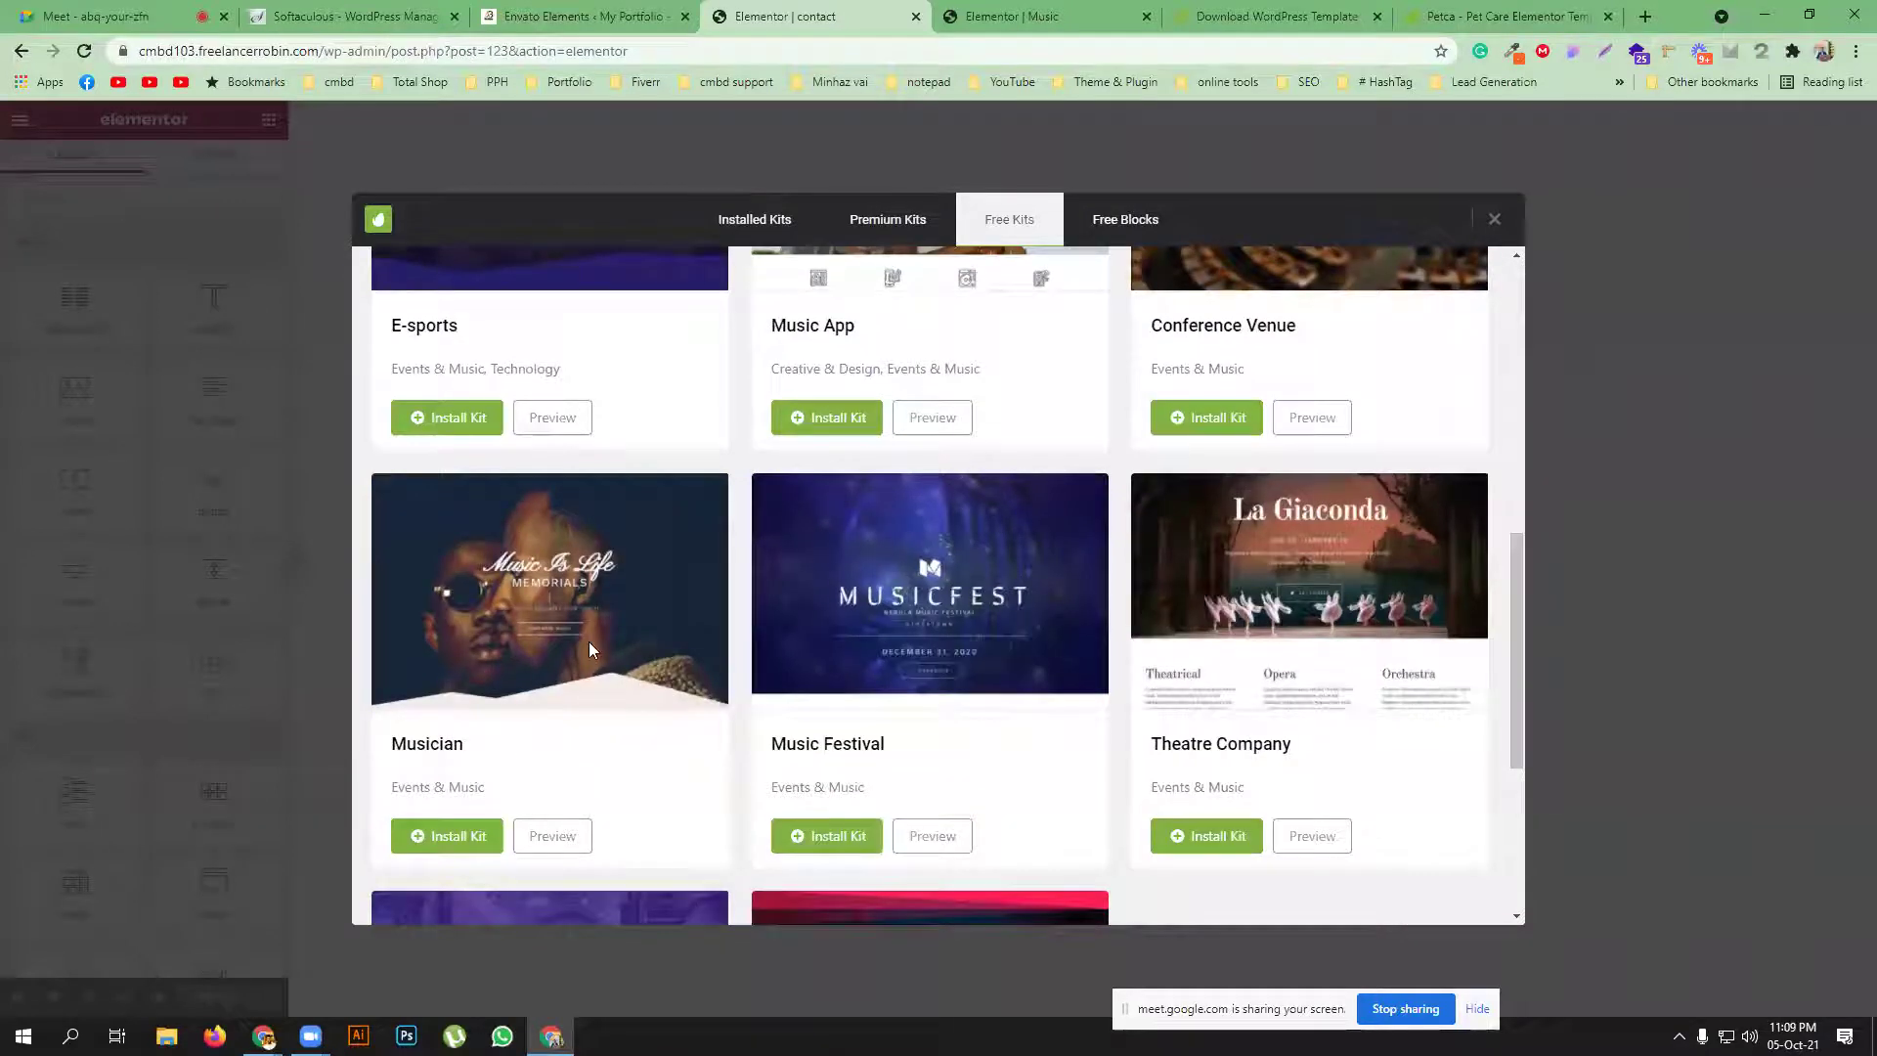
scroll(623, 675, down, 3)
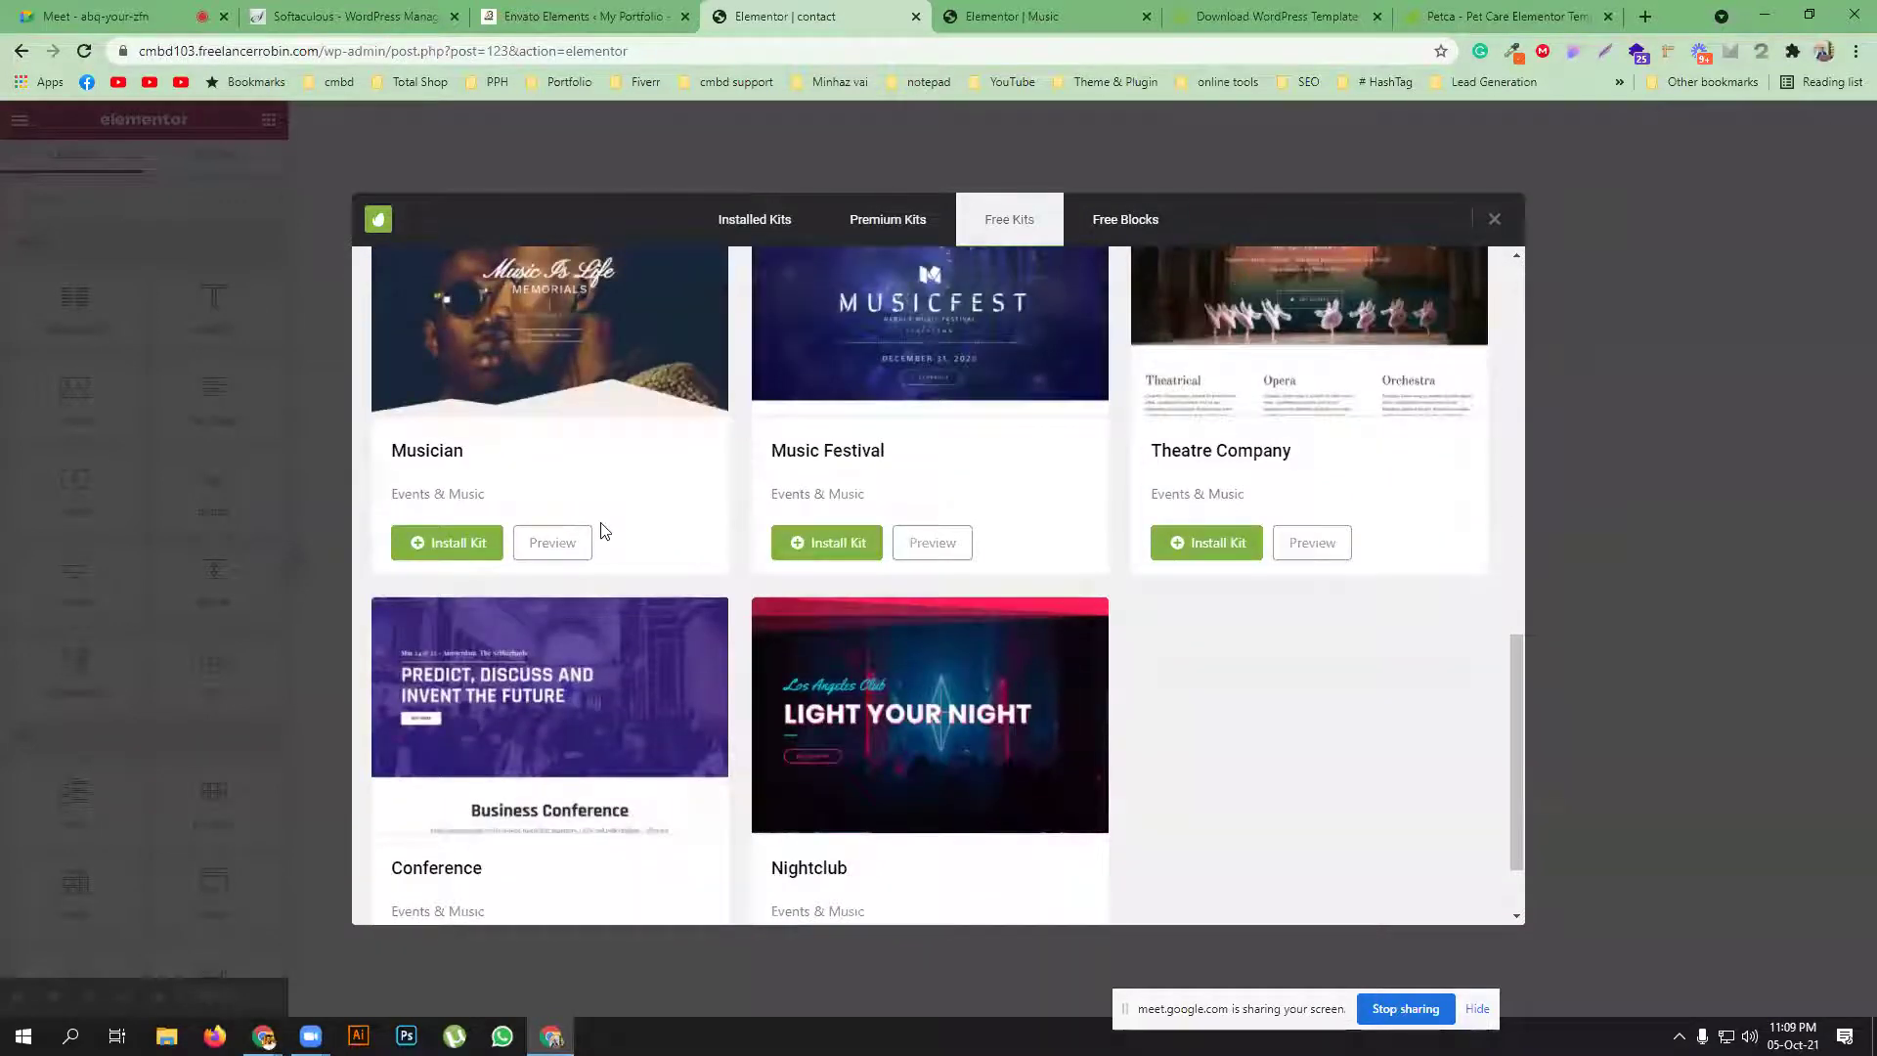
scroll(529, 502, up, 1)
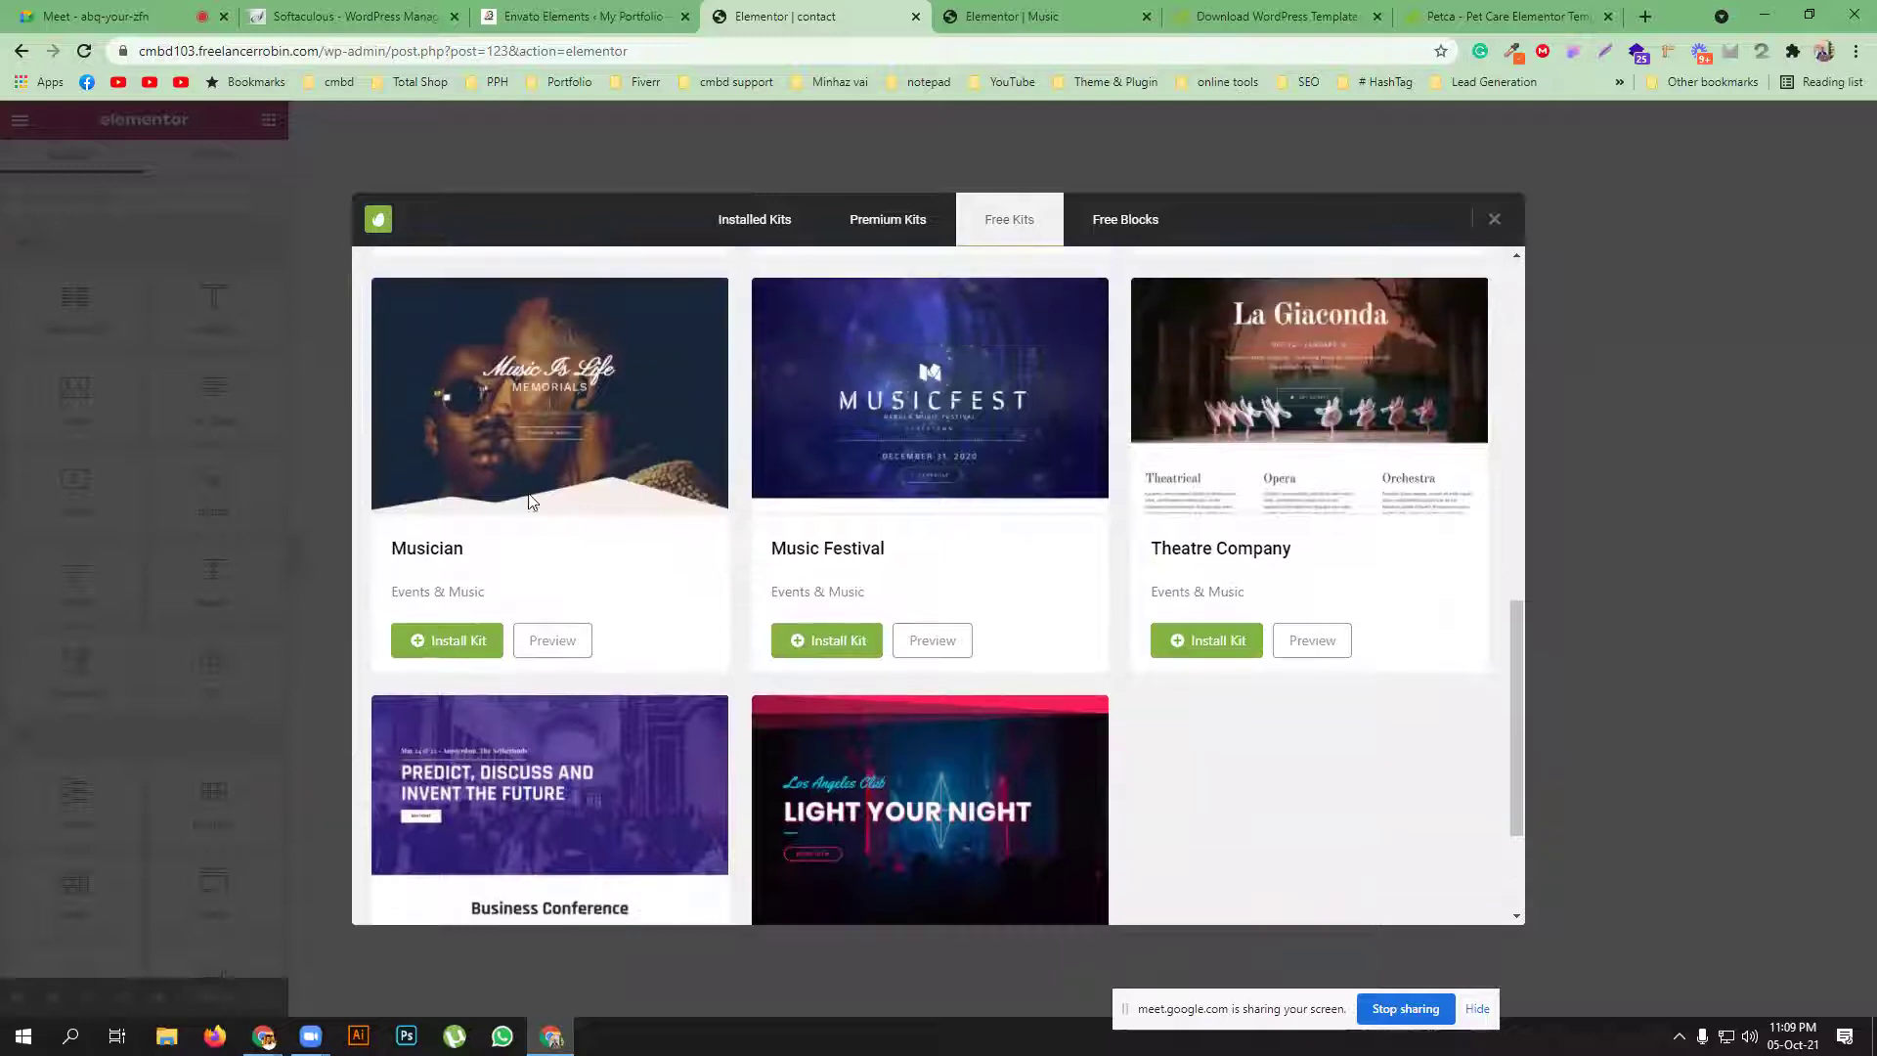
click(446, 639)
click(757, 228)
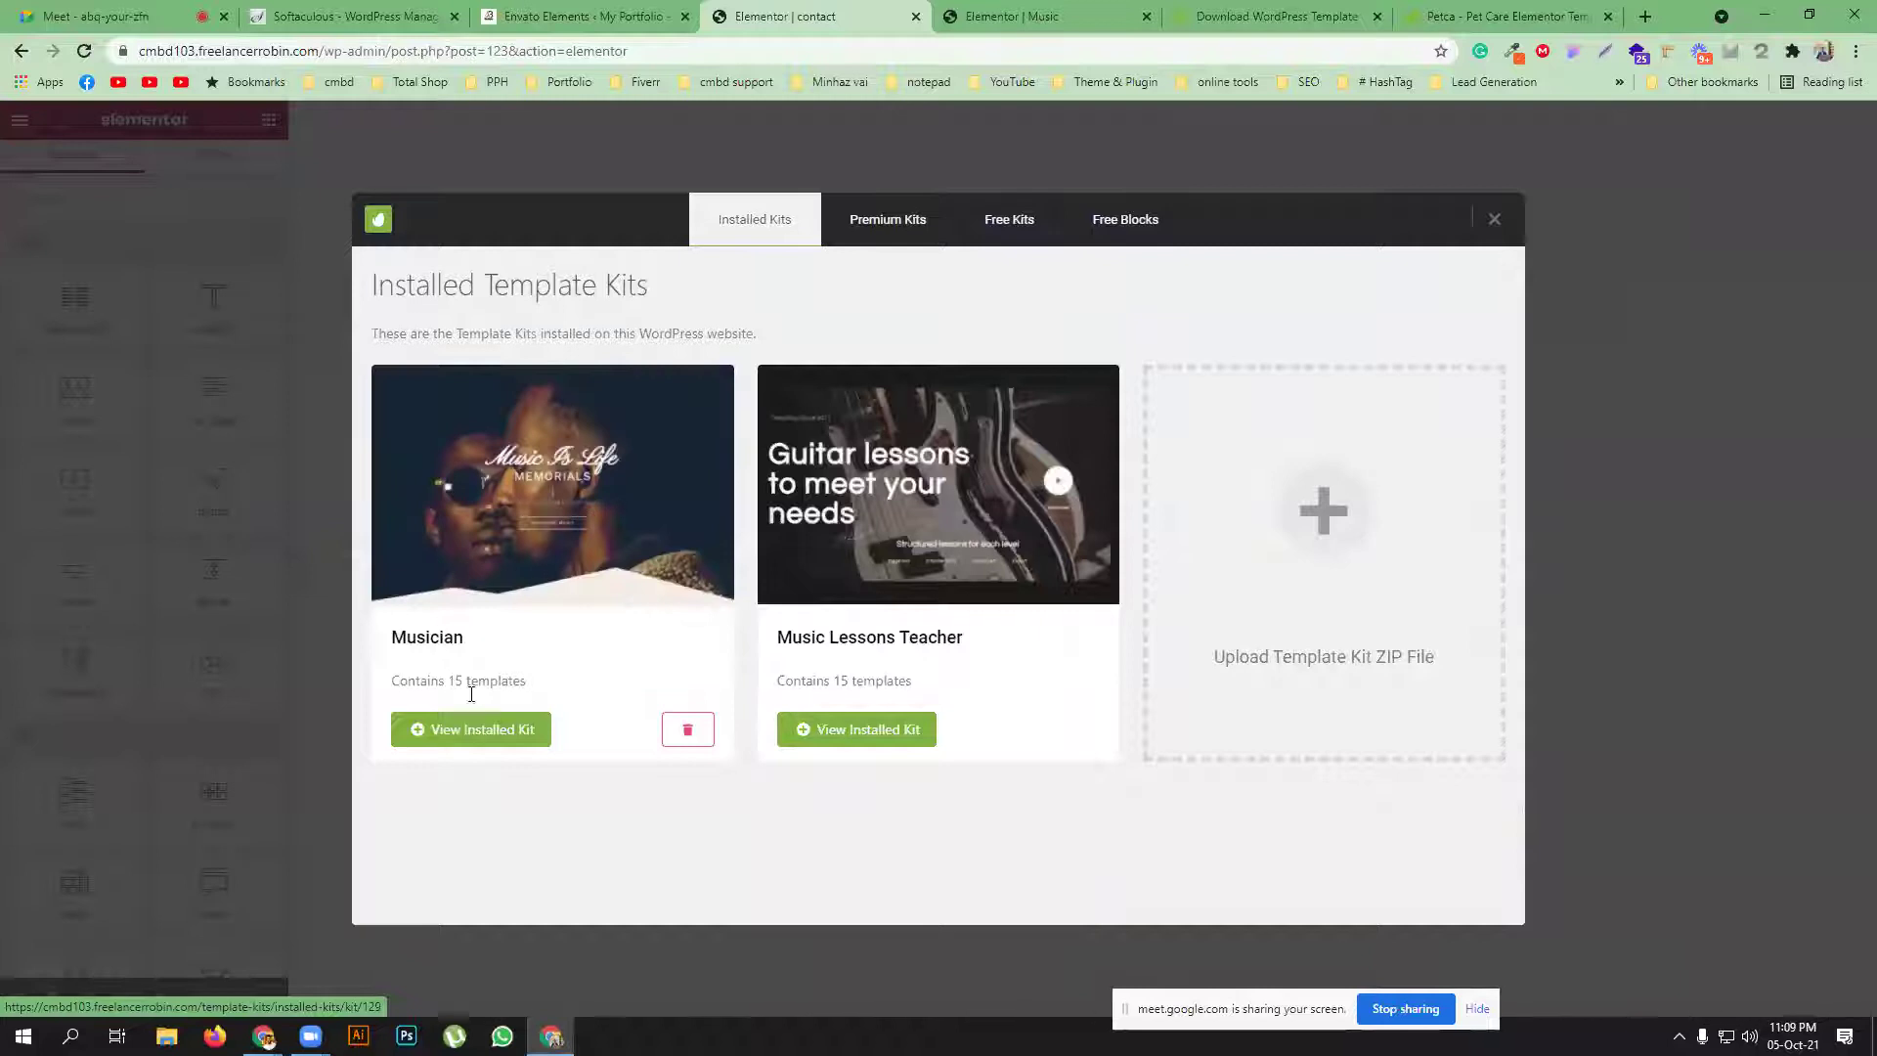
Open the installed Musician kit and install its missing Custom CSS requirement
click(473, 731)
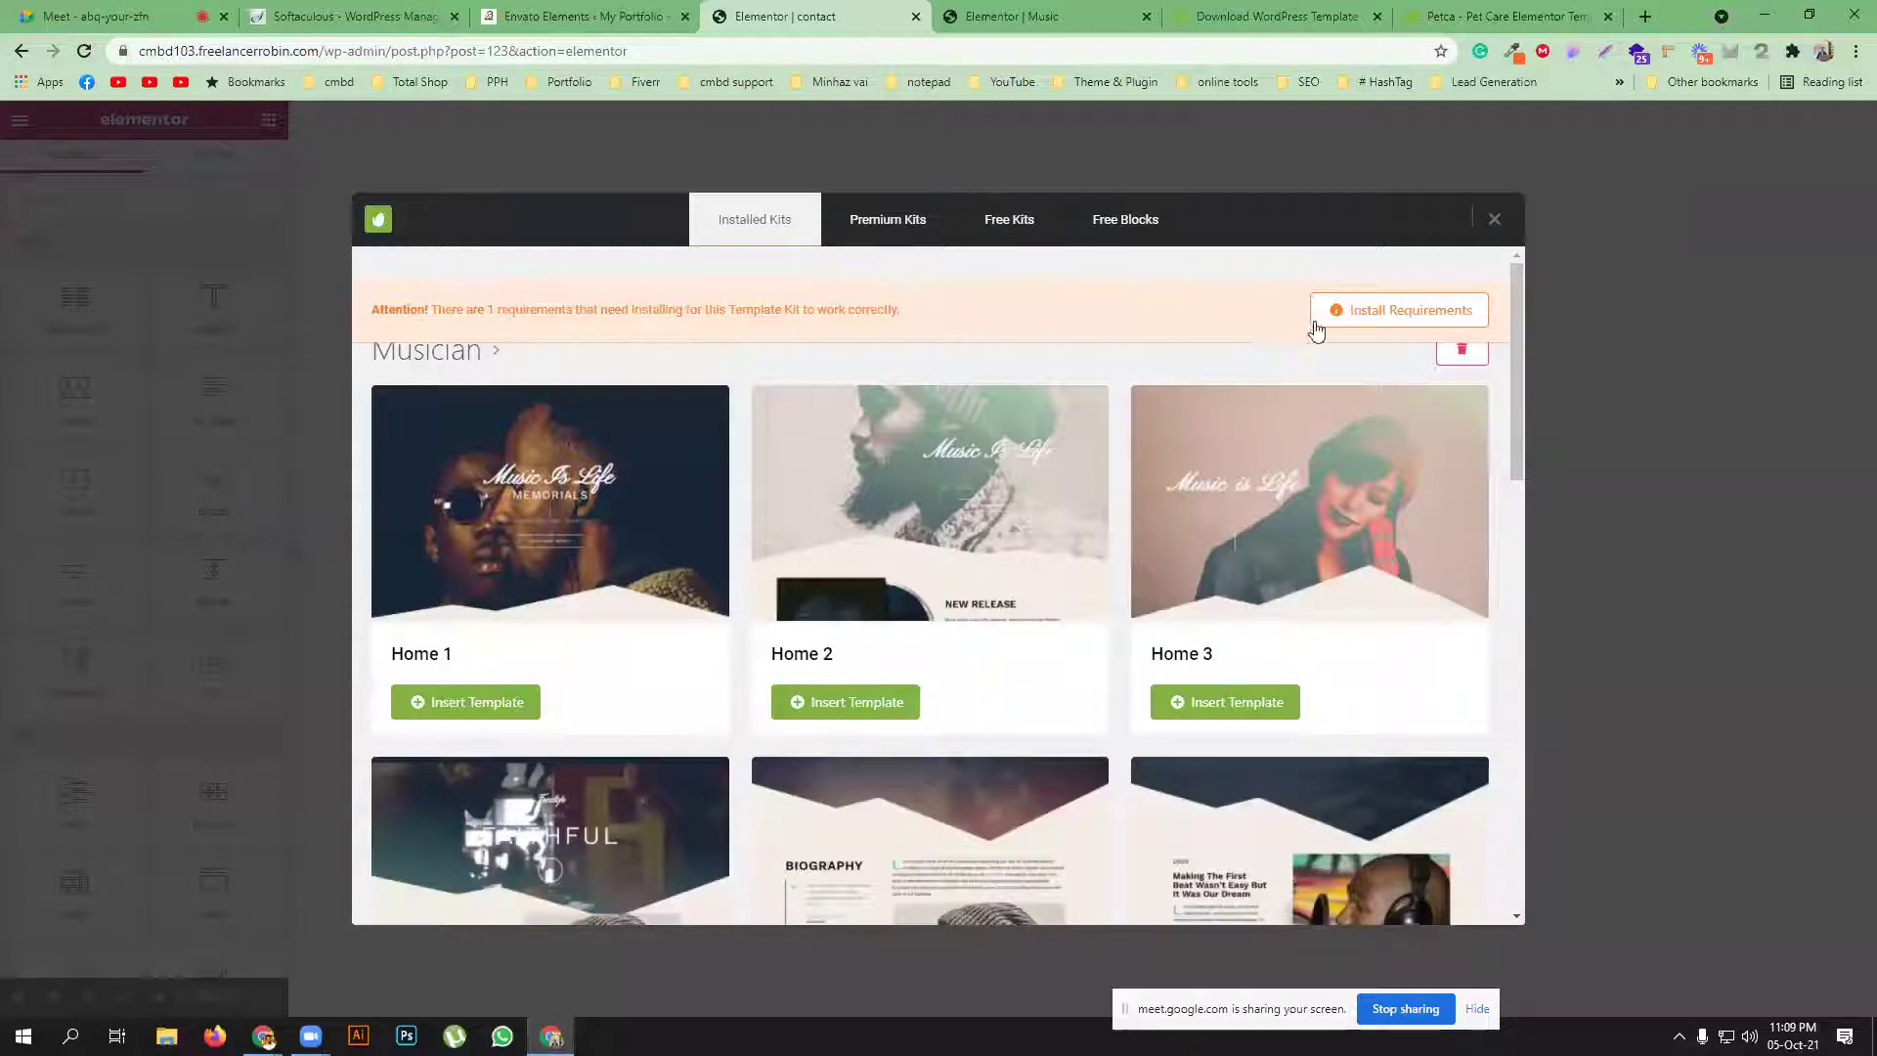
click(1354, 310)
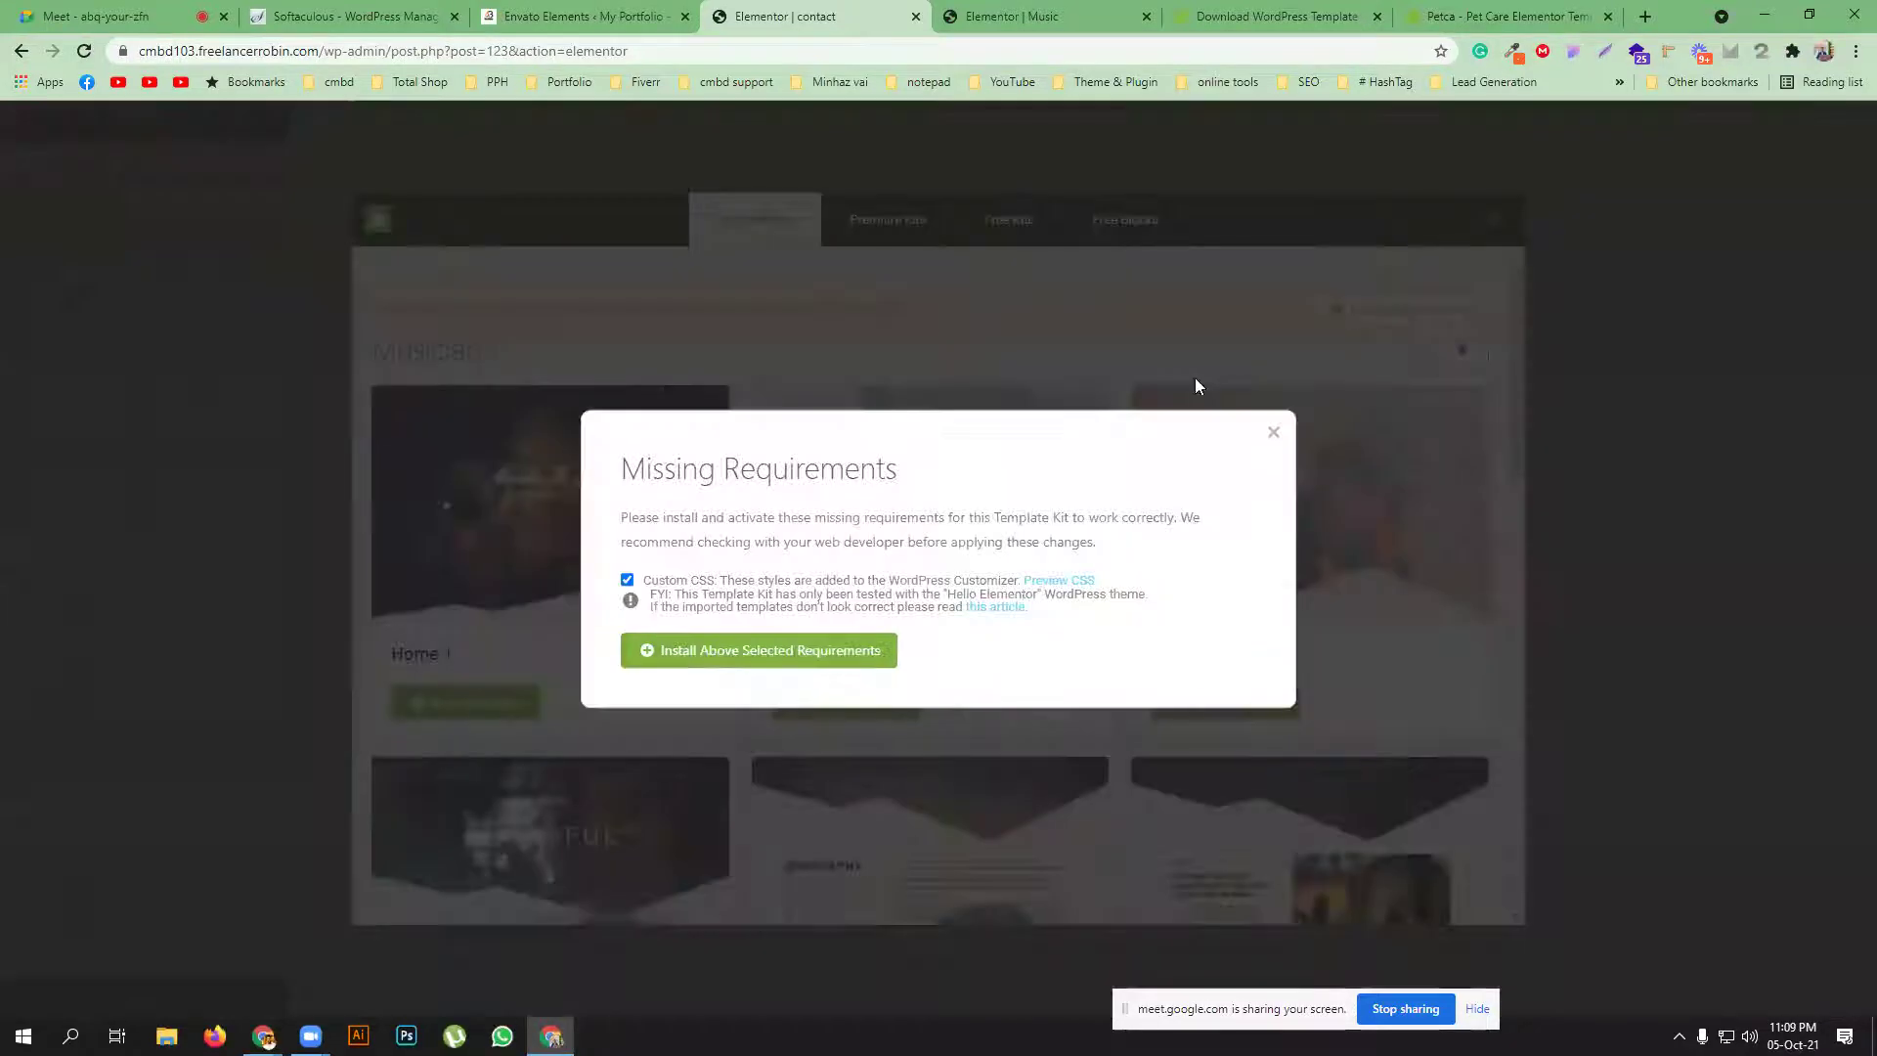
click(734, 652)
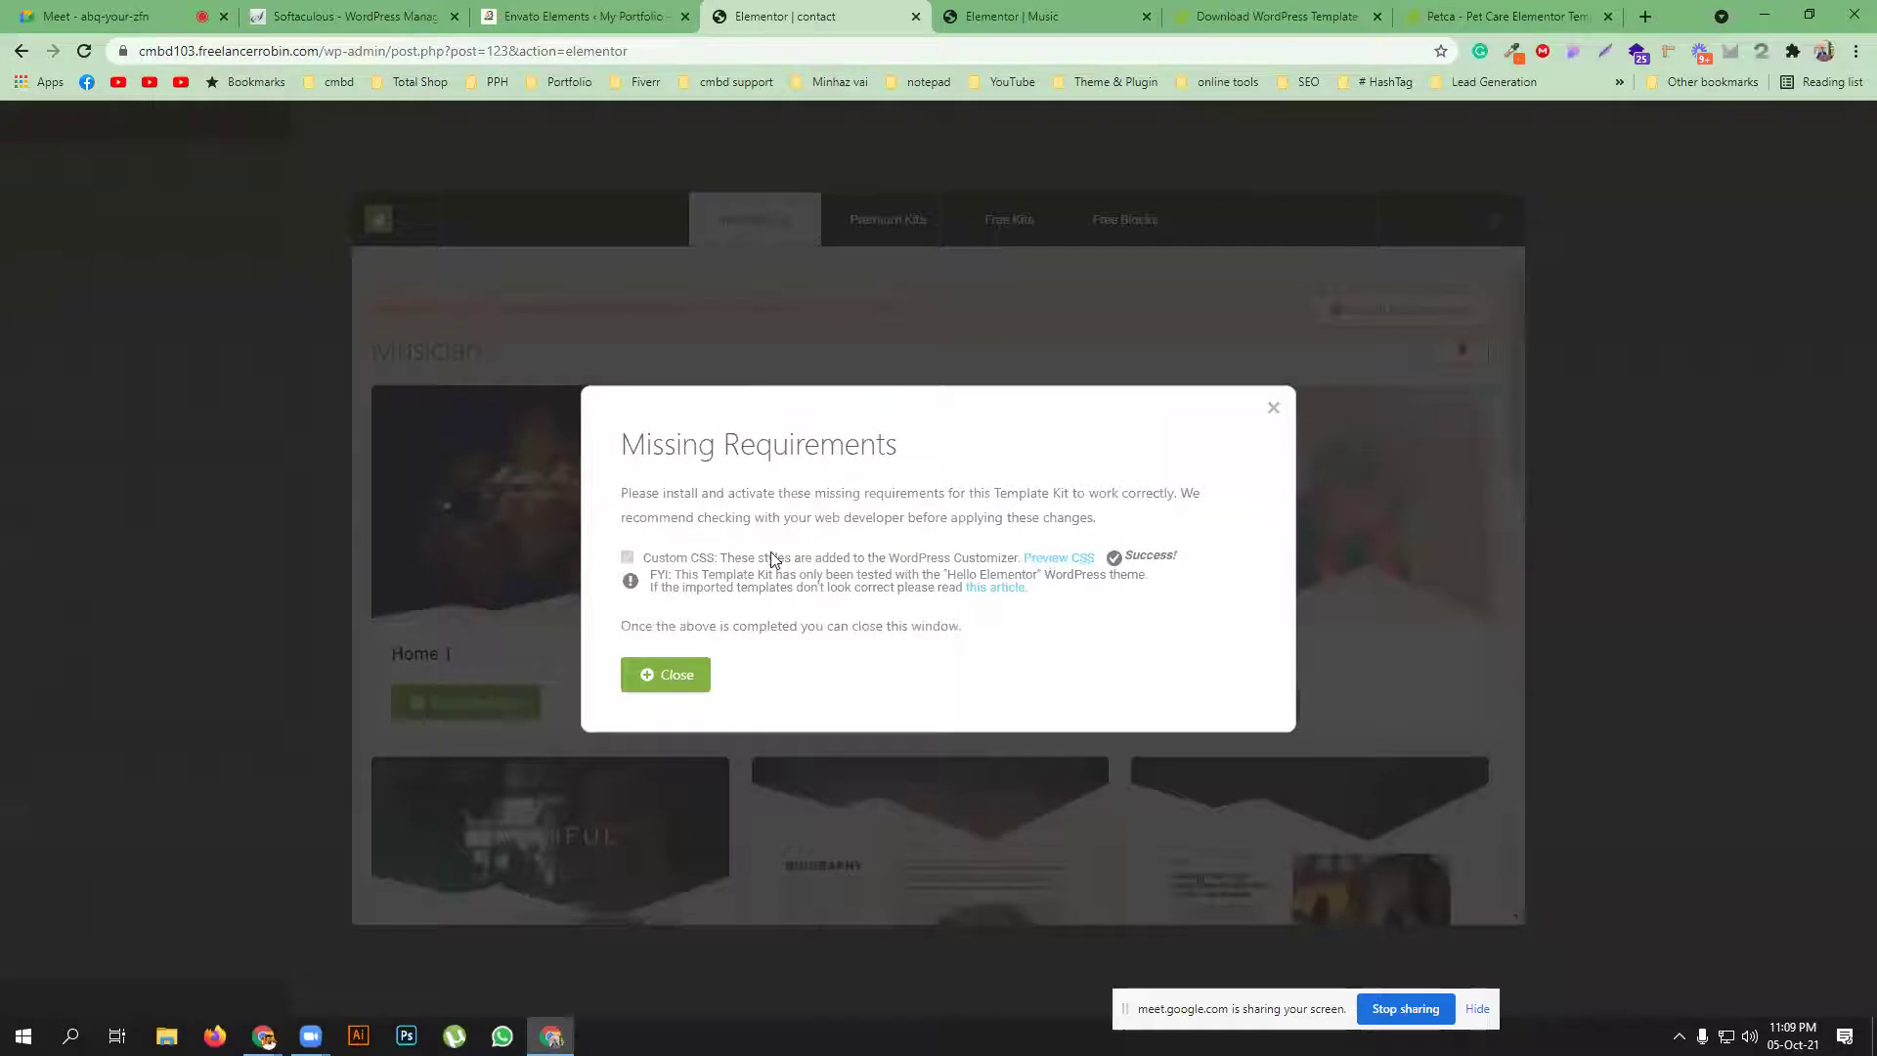
click(675, 676)
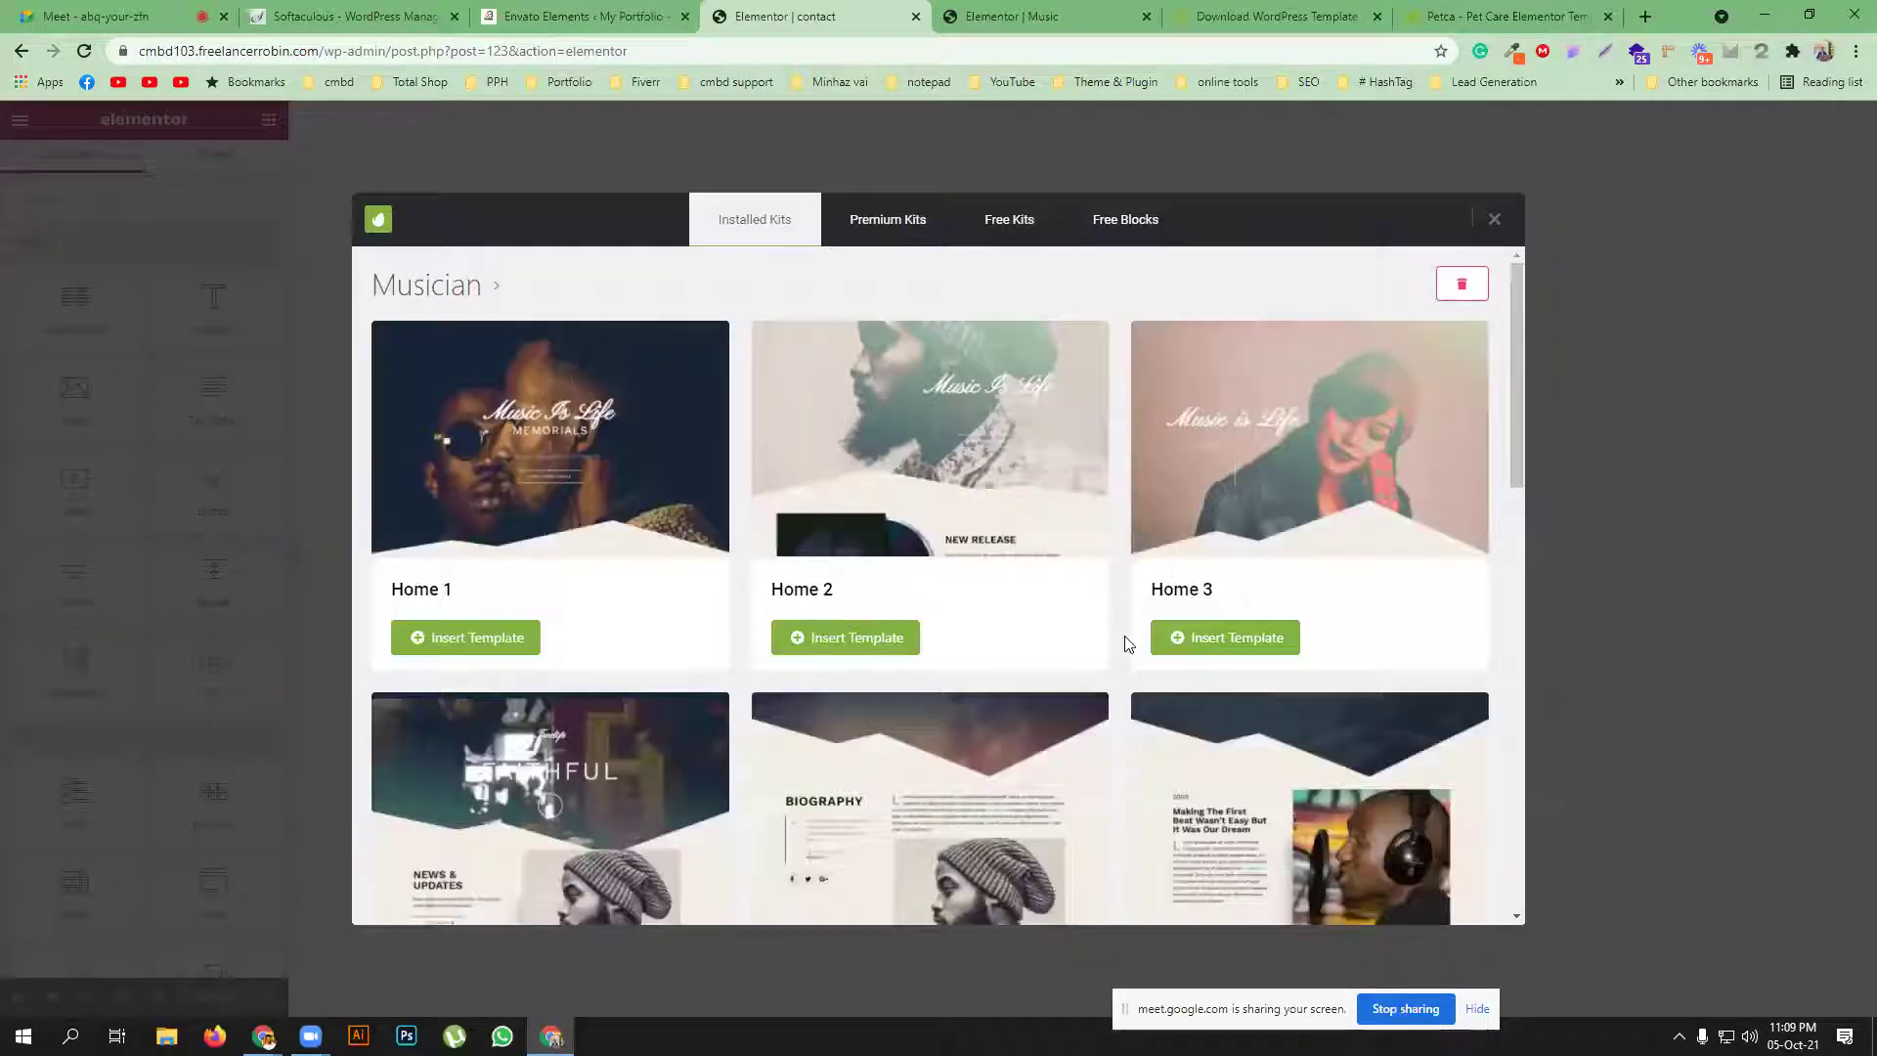
Insert the Musician kit's Contact & Booking template into the page
scroll(1124, 643, down, 5)
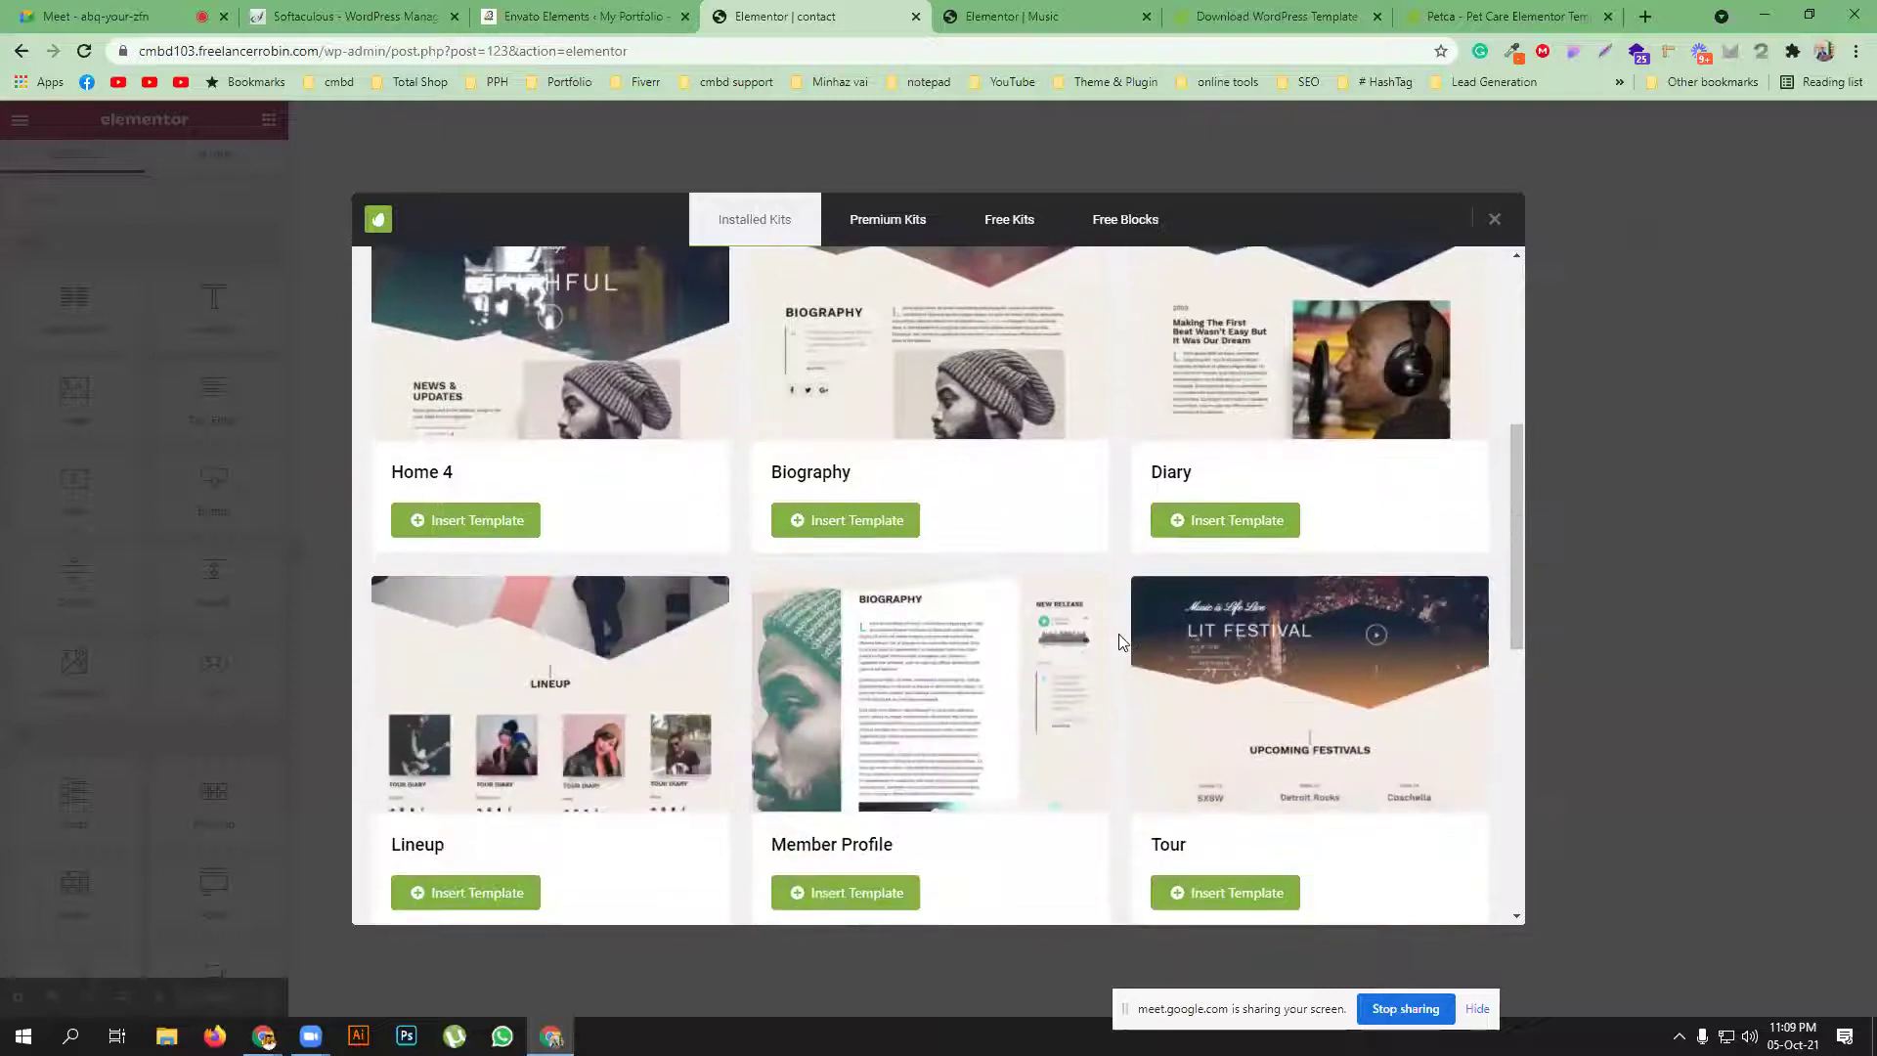
scroll(1120, 642, down, 4)
scroll(1120, 642, down, 4)
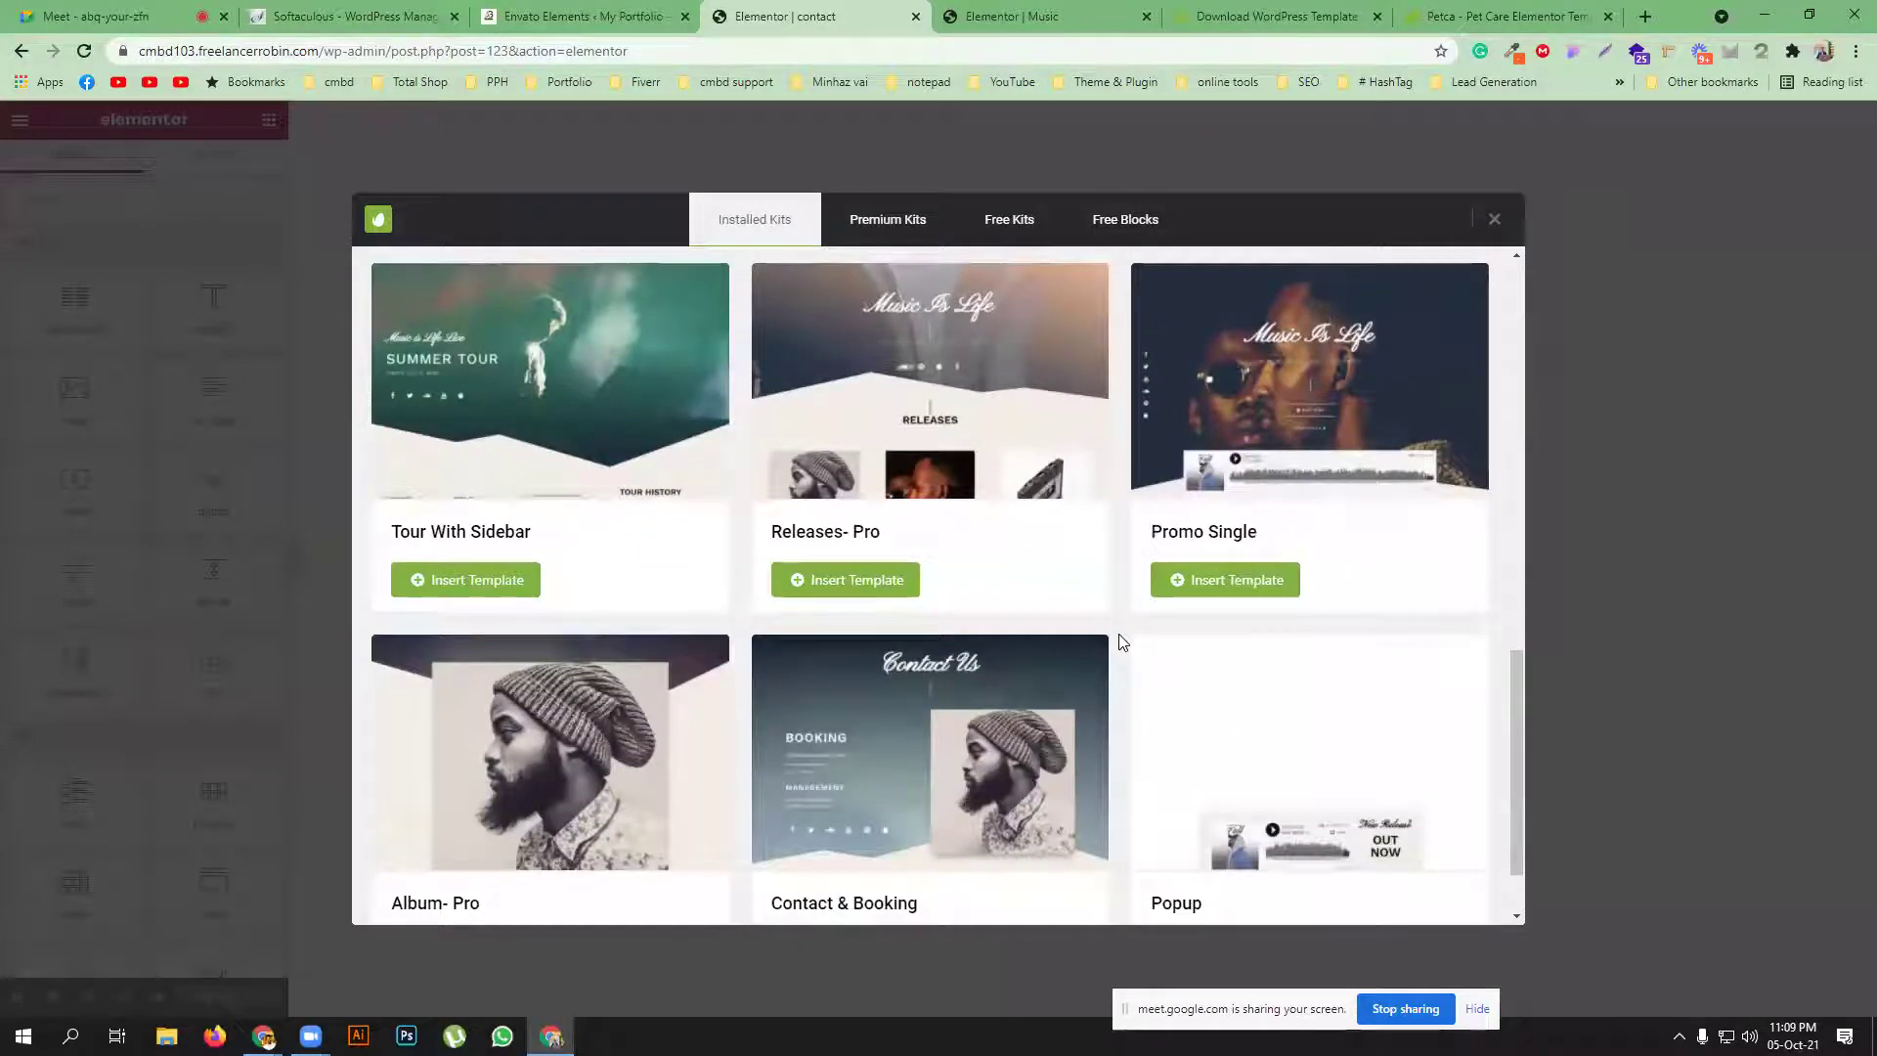
scroll(1120, 642, down, 2)
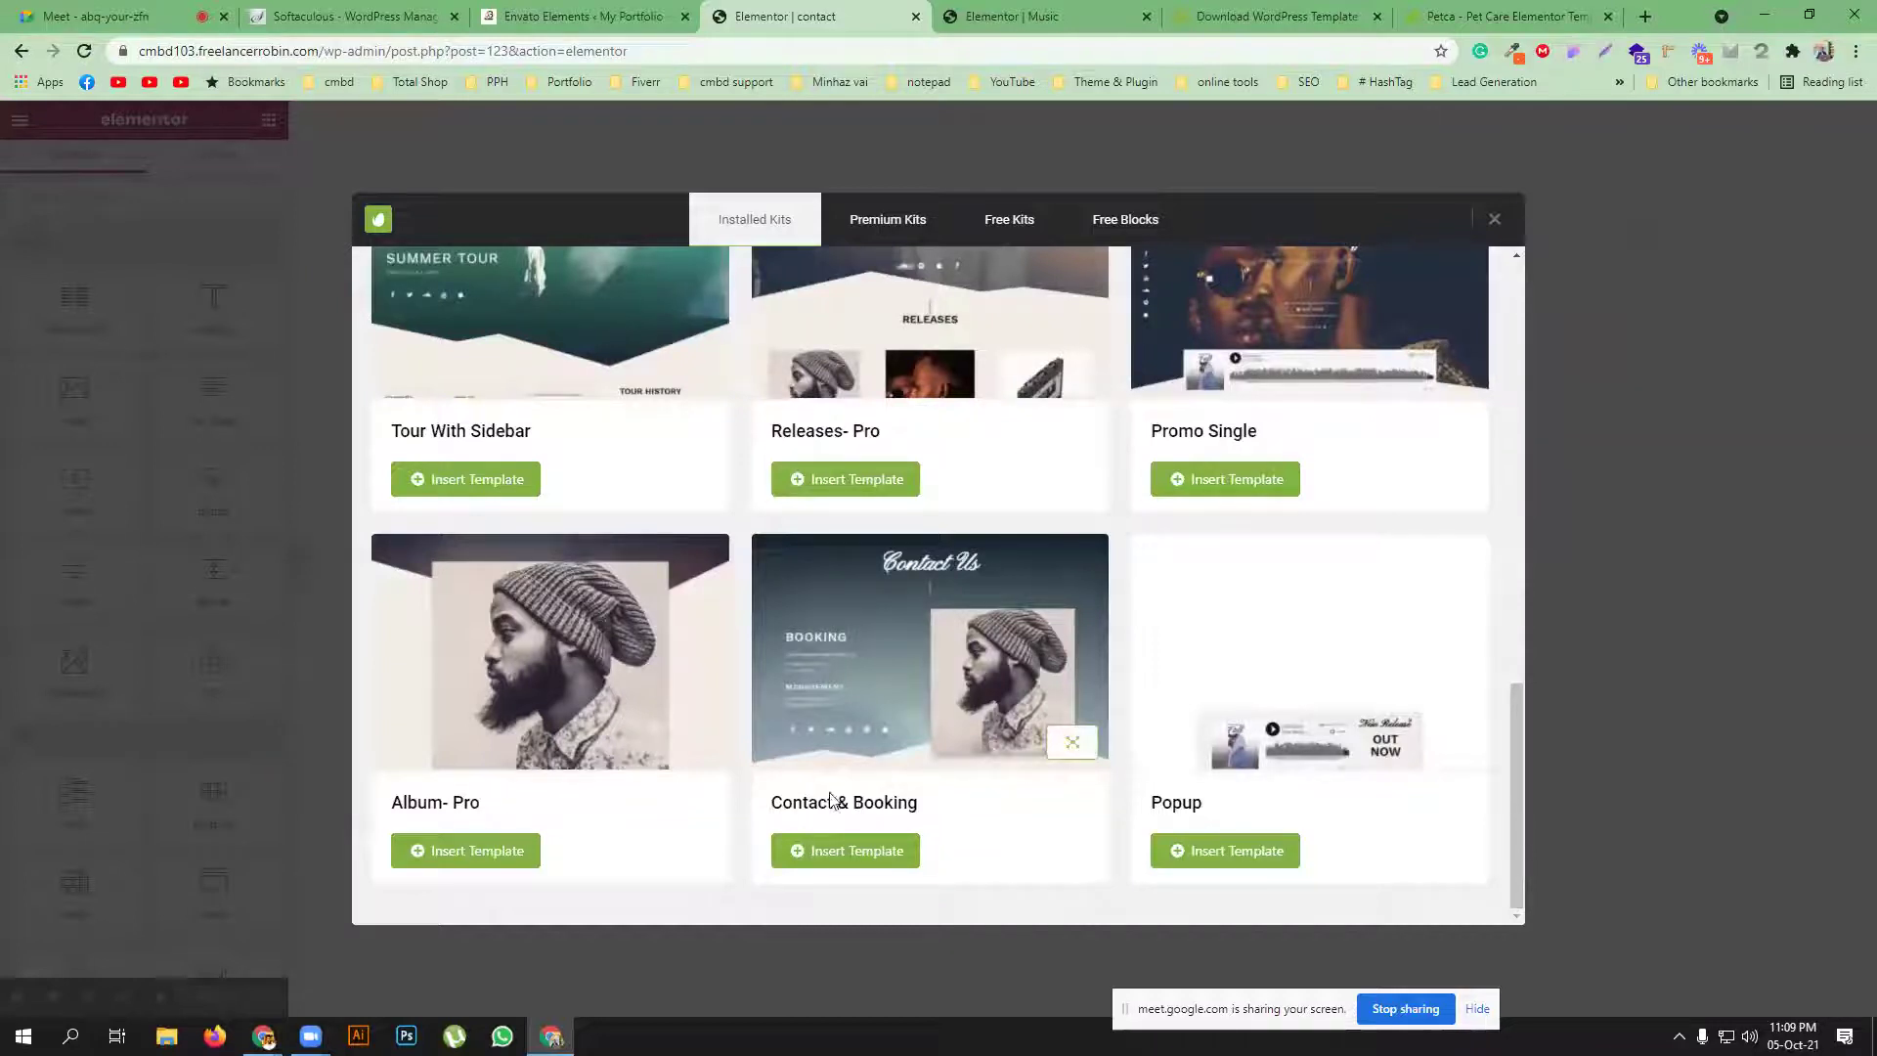
click(843, 851)
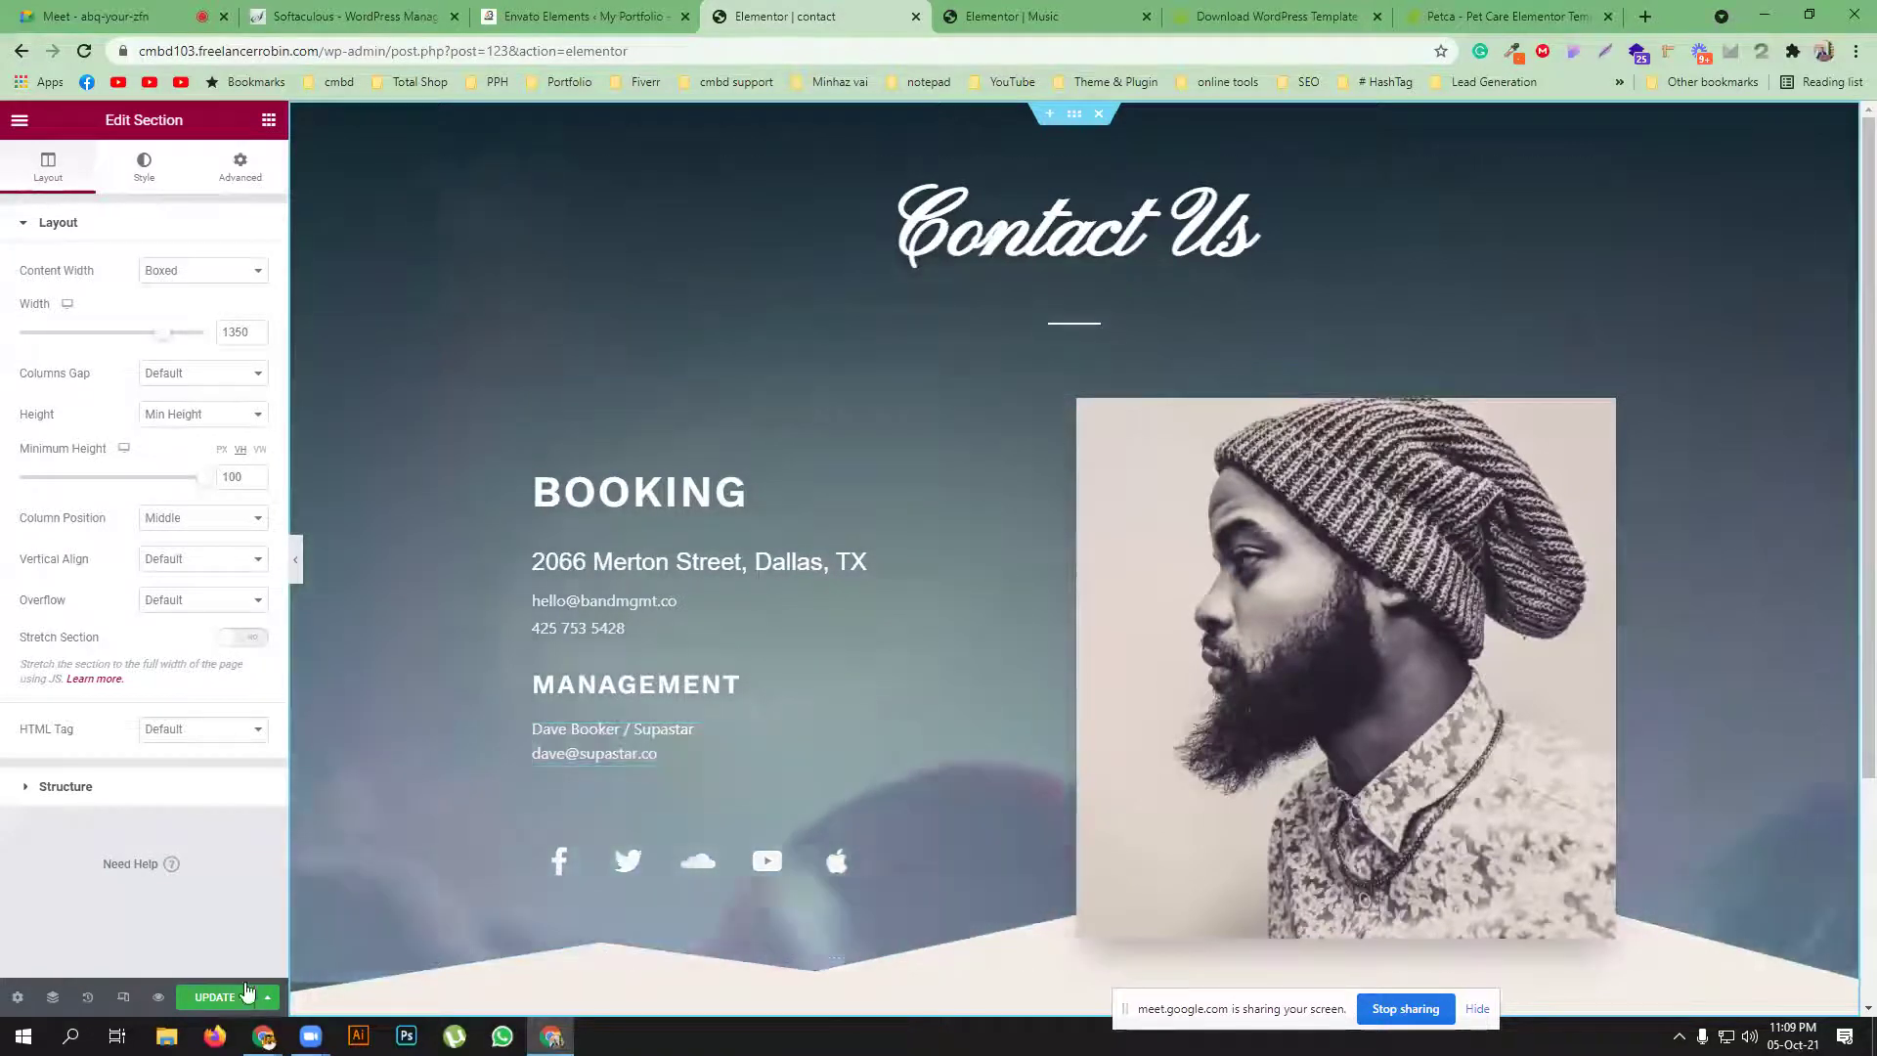
Update the contact page to save its imported Contact & Booking layout
click(202, 998)
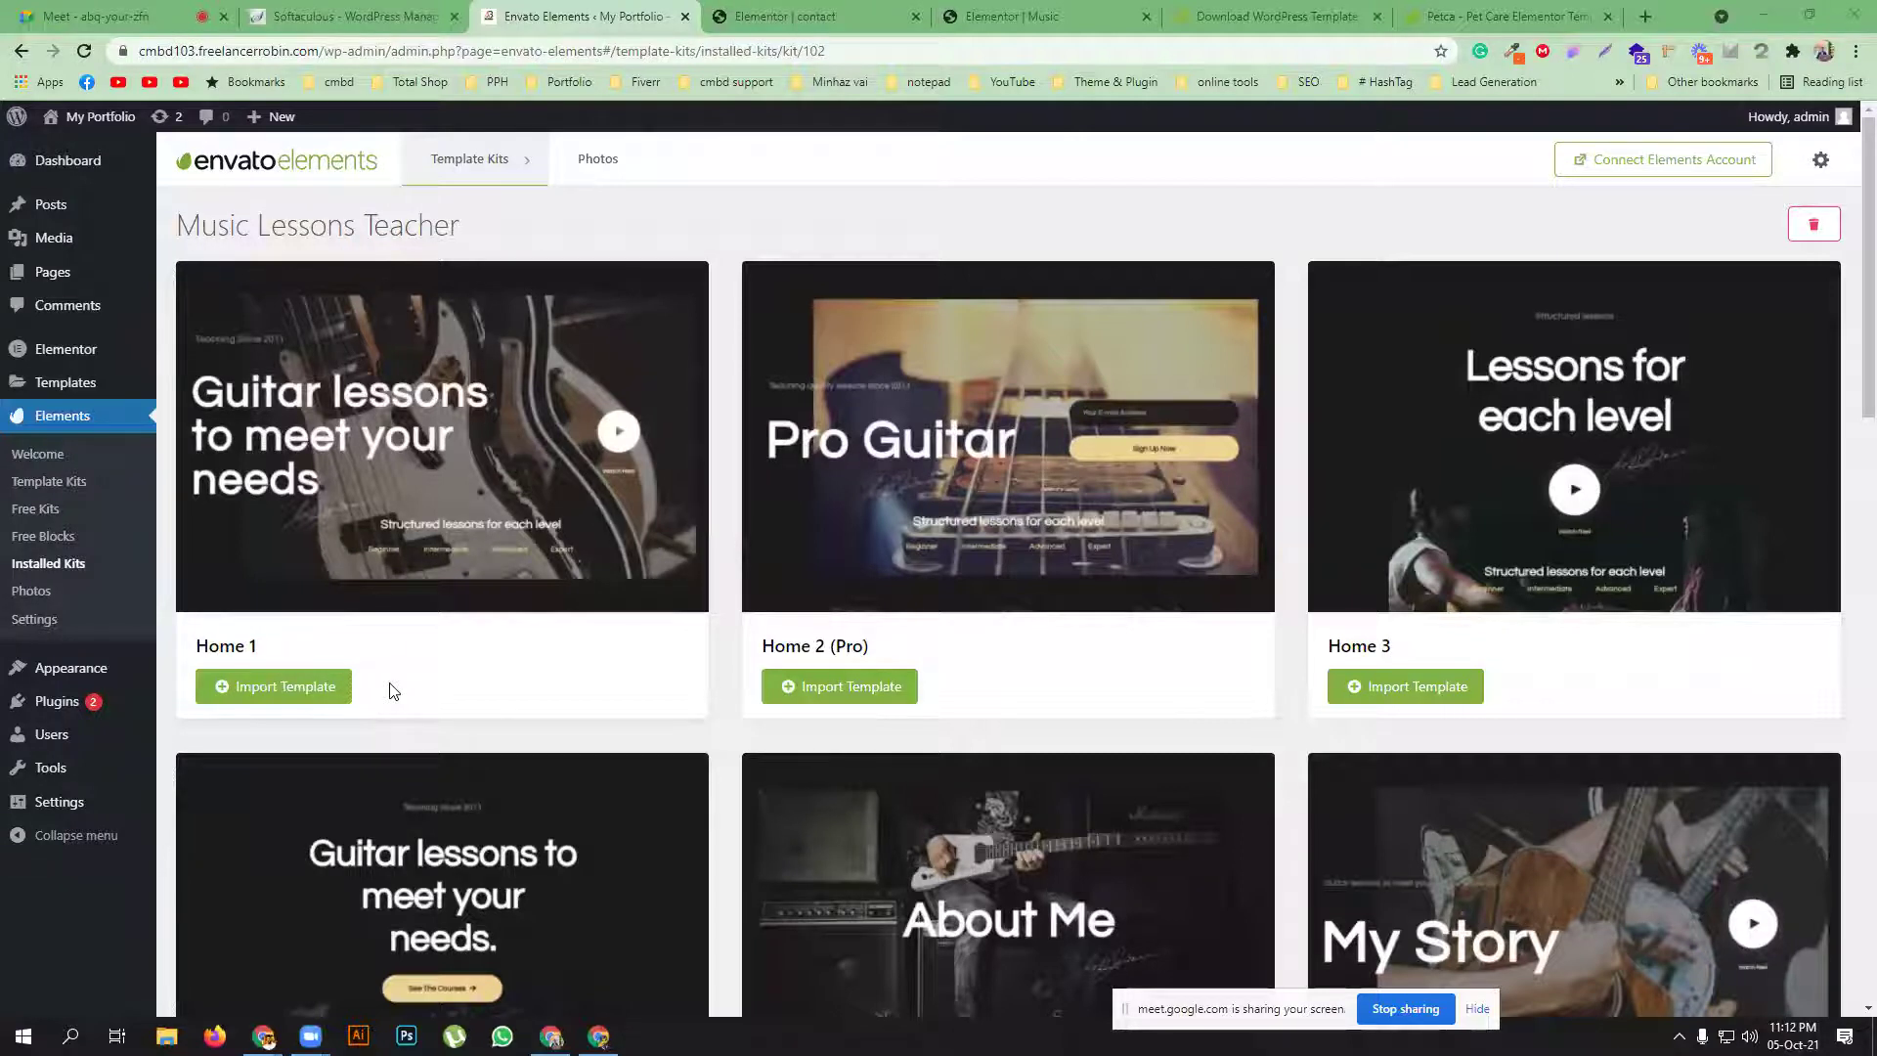
Search the template kits for 'gymsite' and install the Gymsite kit, reaching the subscription sign-up
click(49, 489)
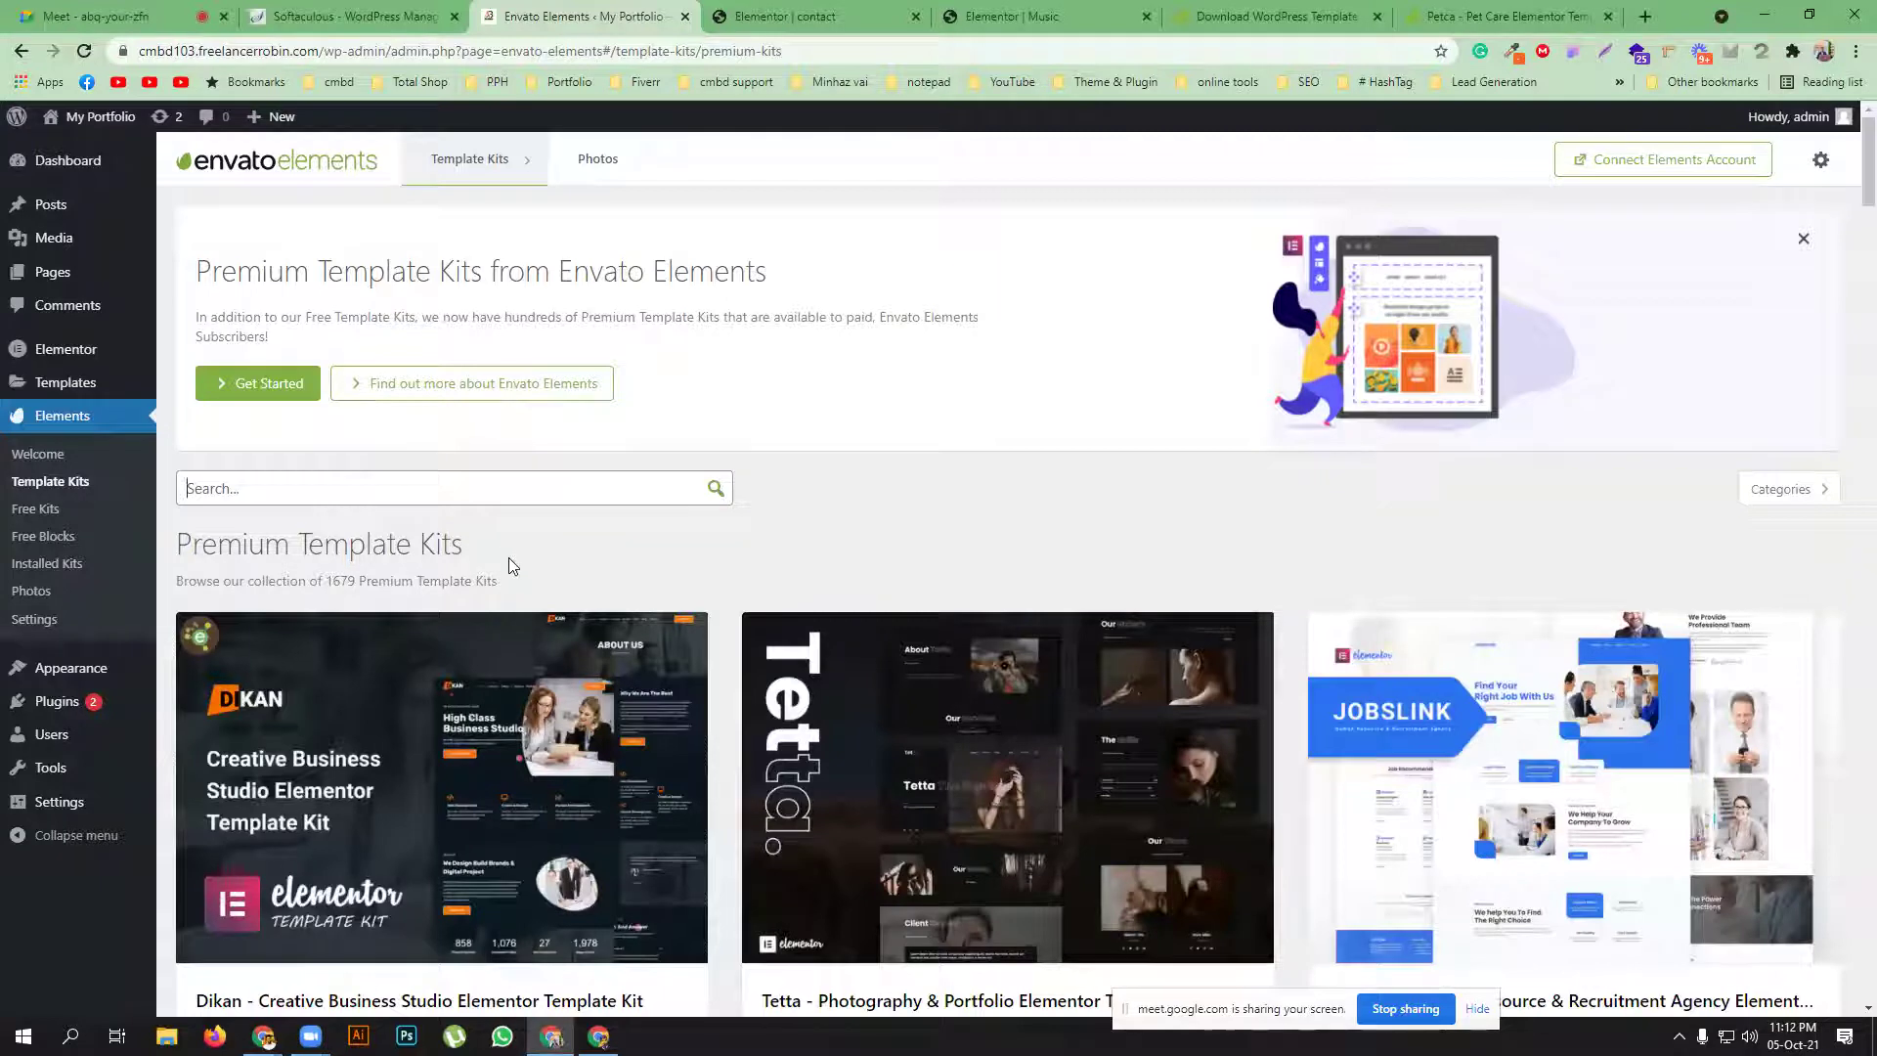
text(gym)
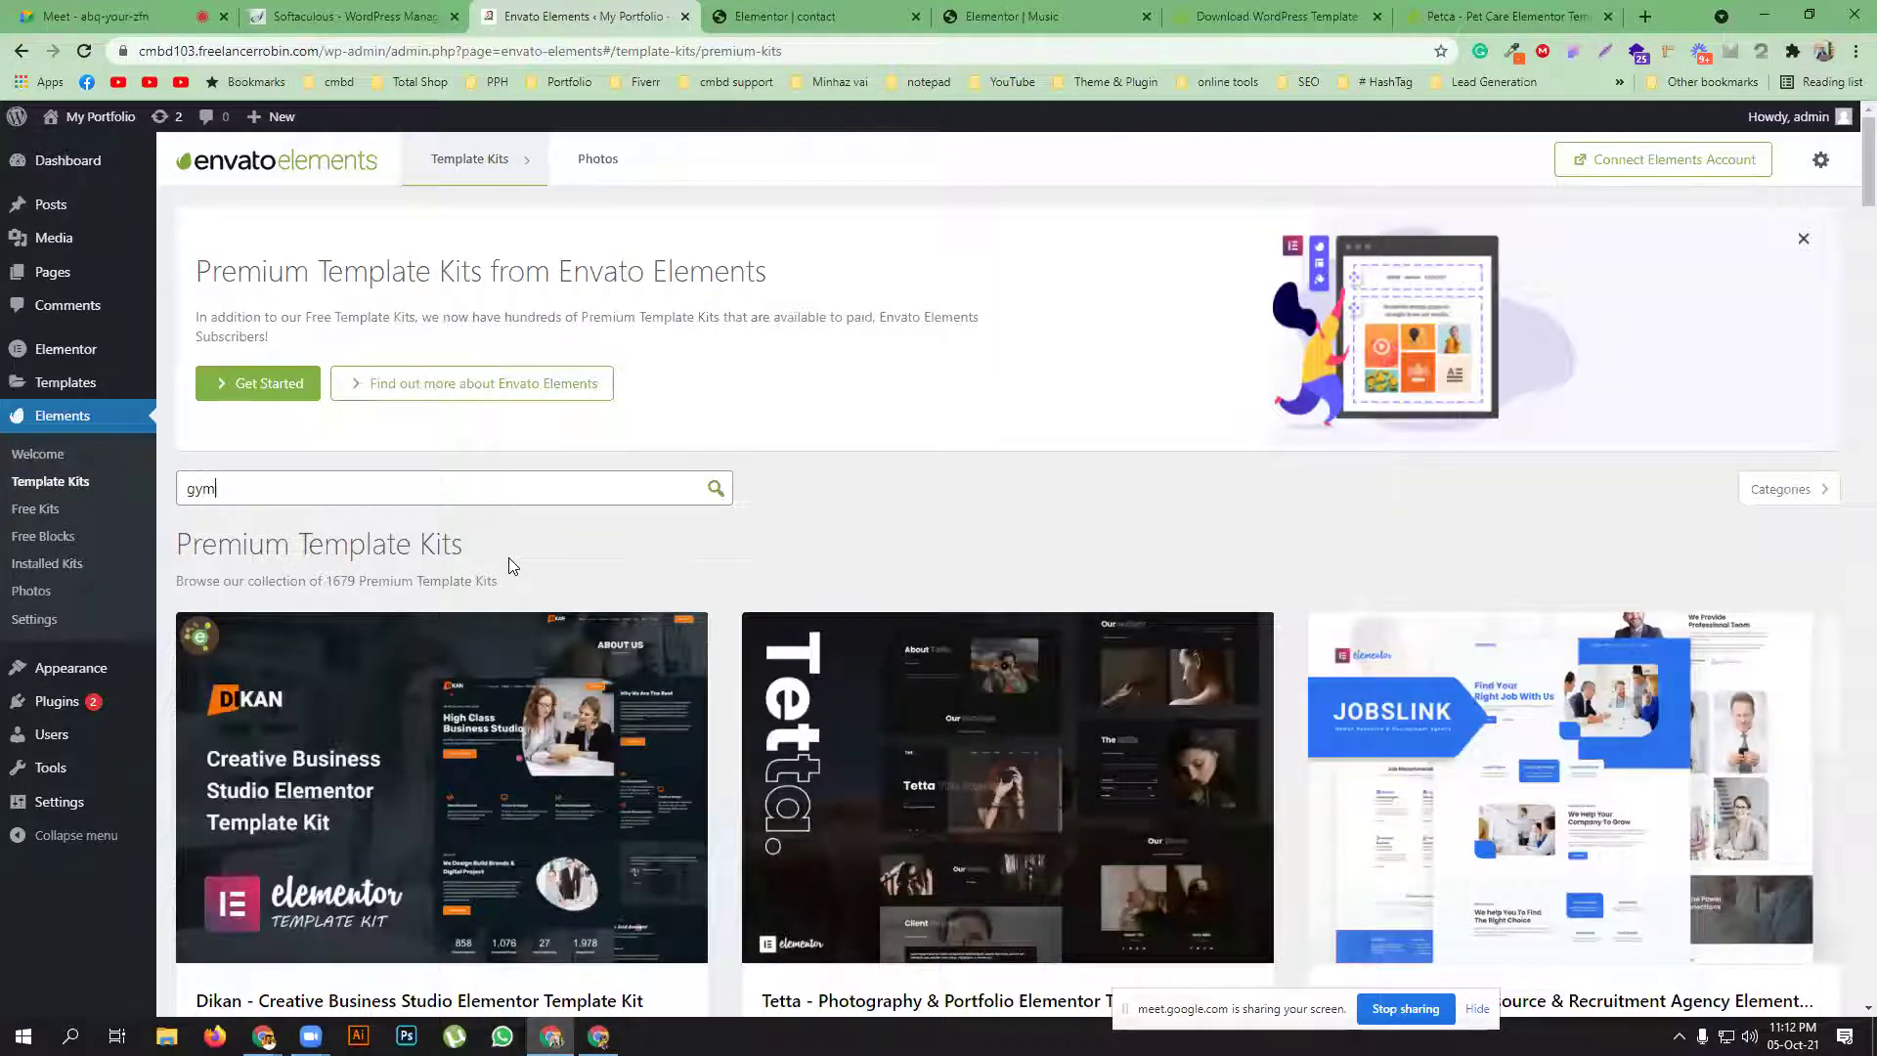
text(site)
key(Return)
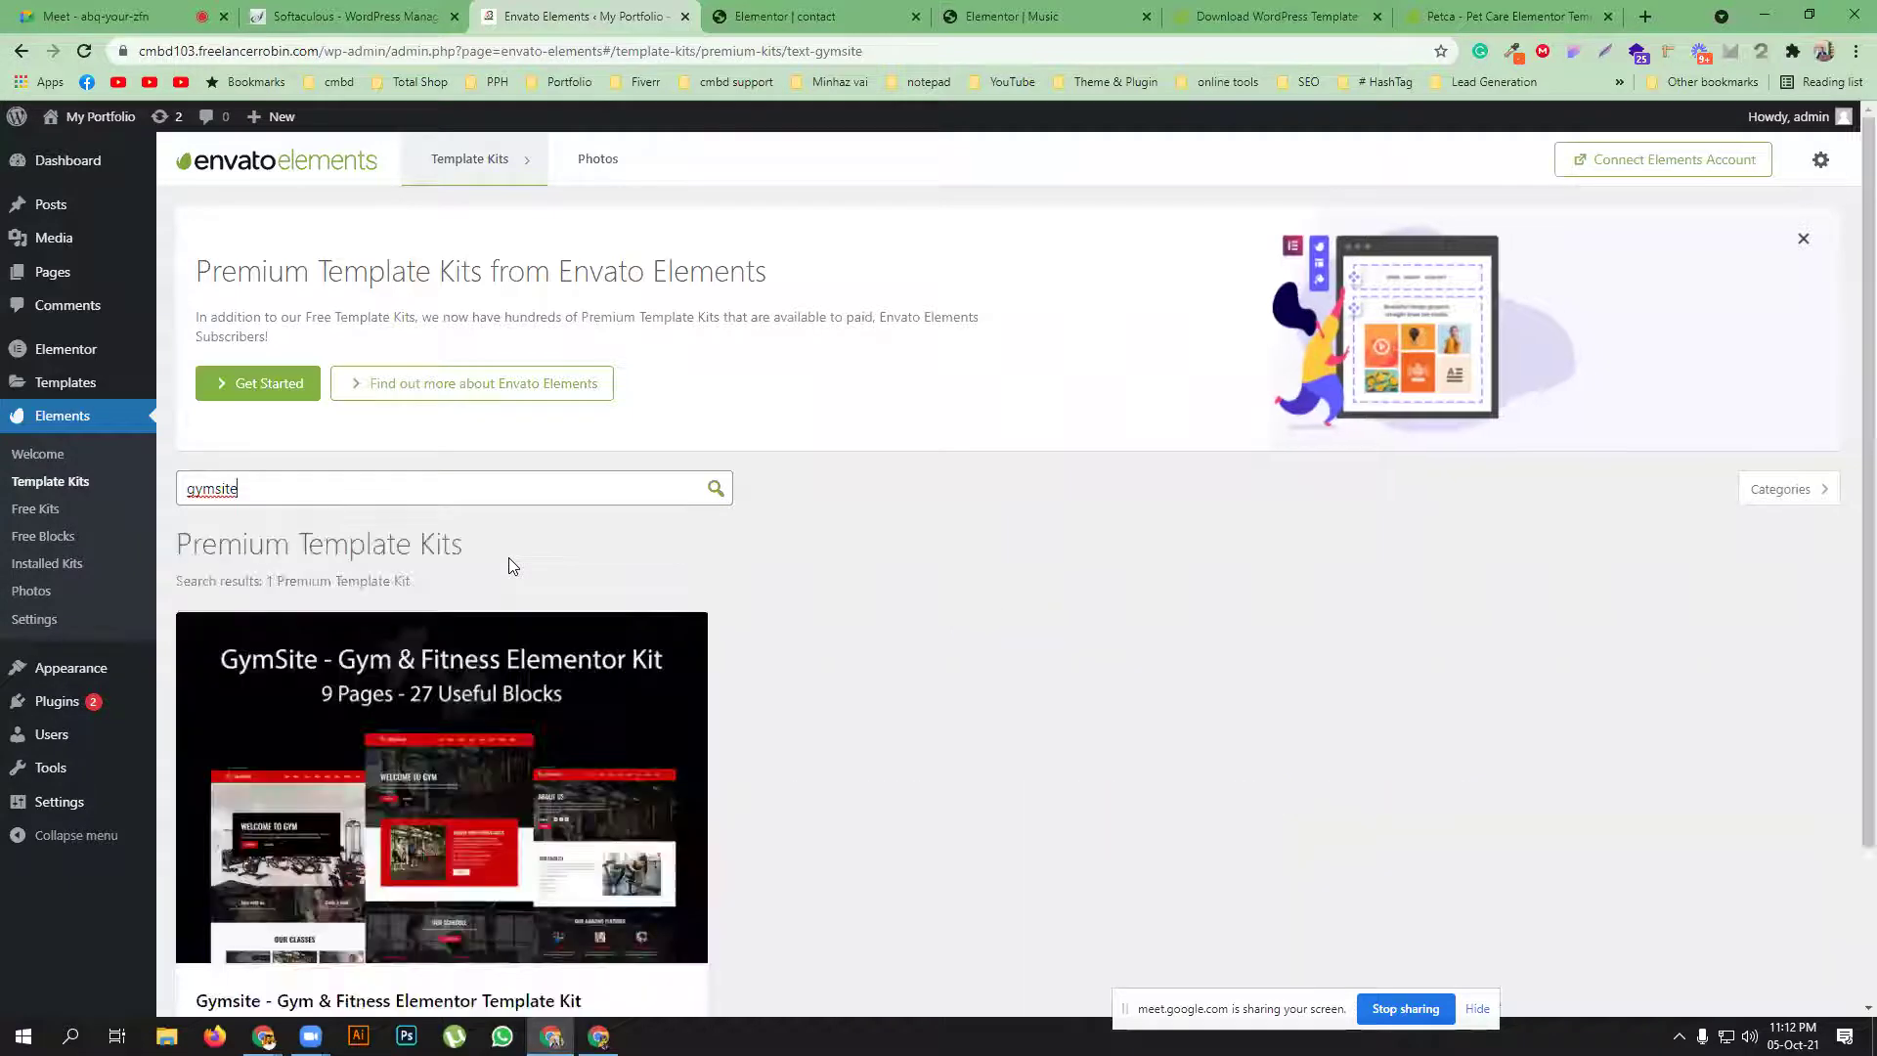
scroll(684, 616, down, 2)
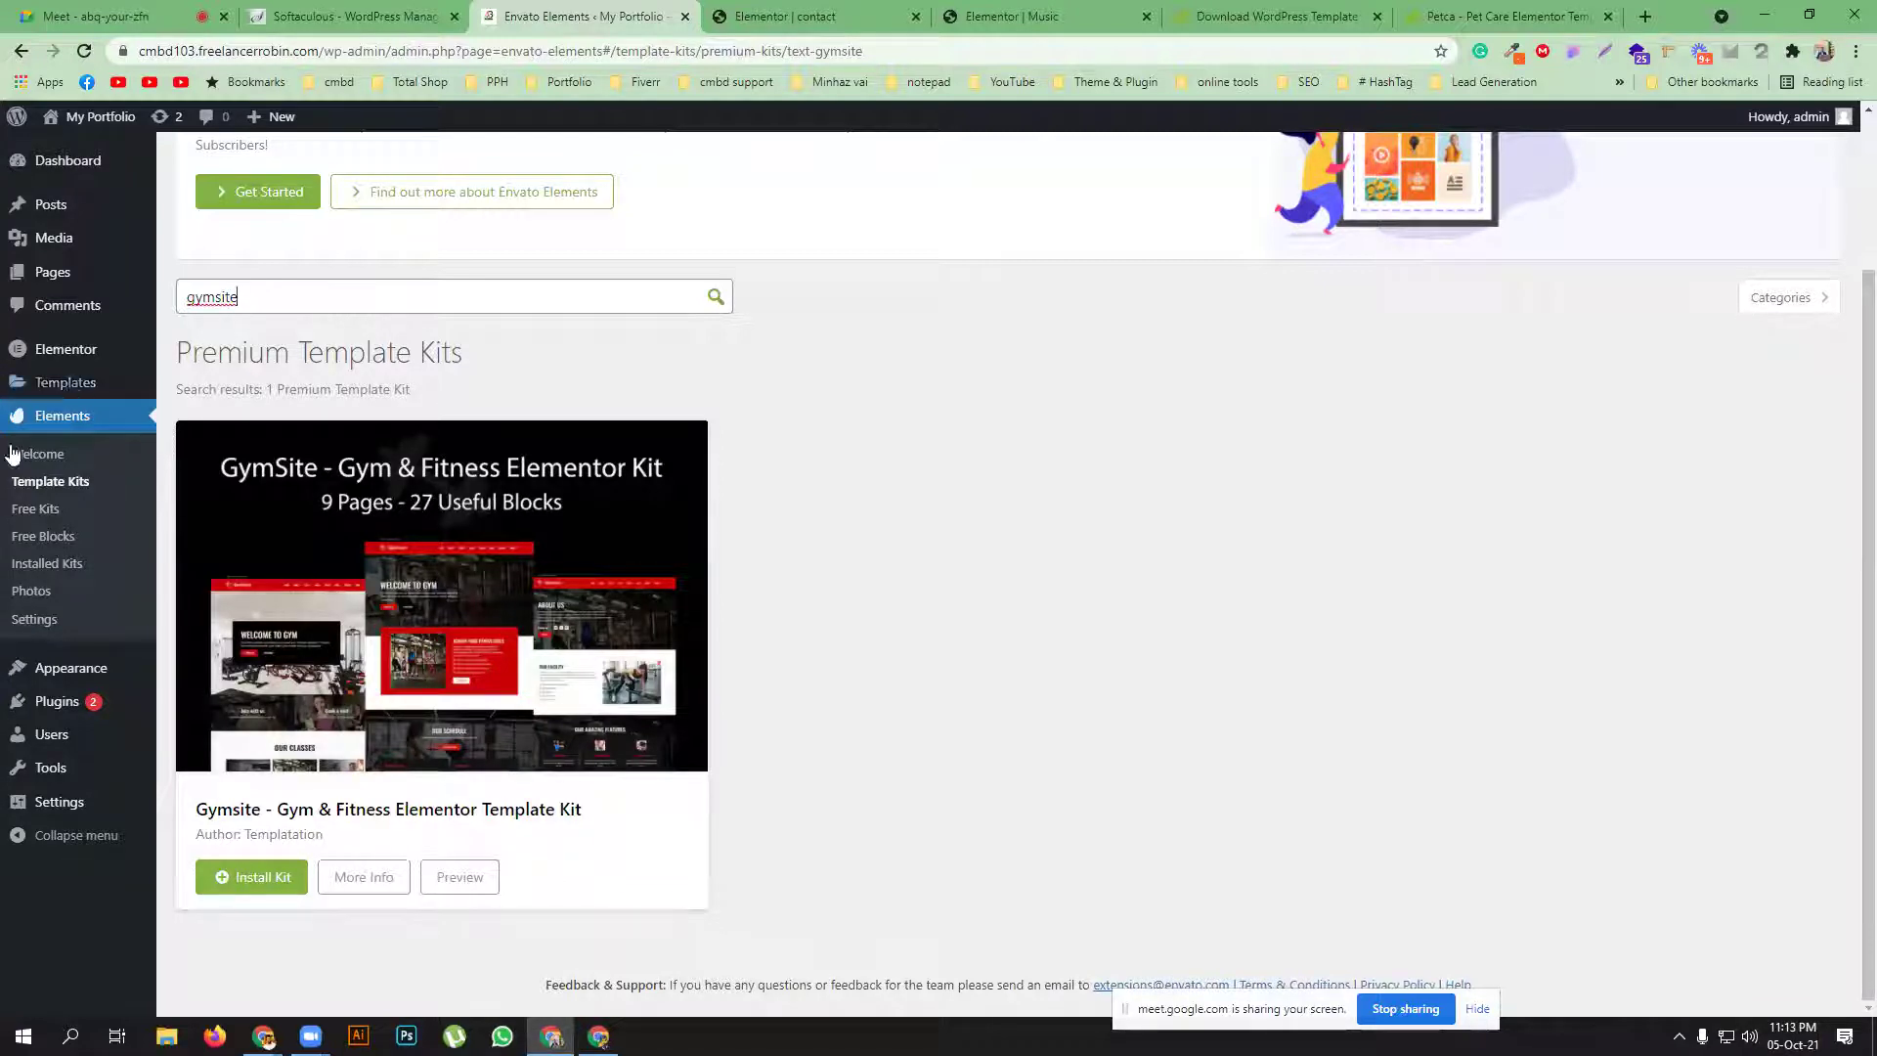
click(250, 874)
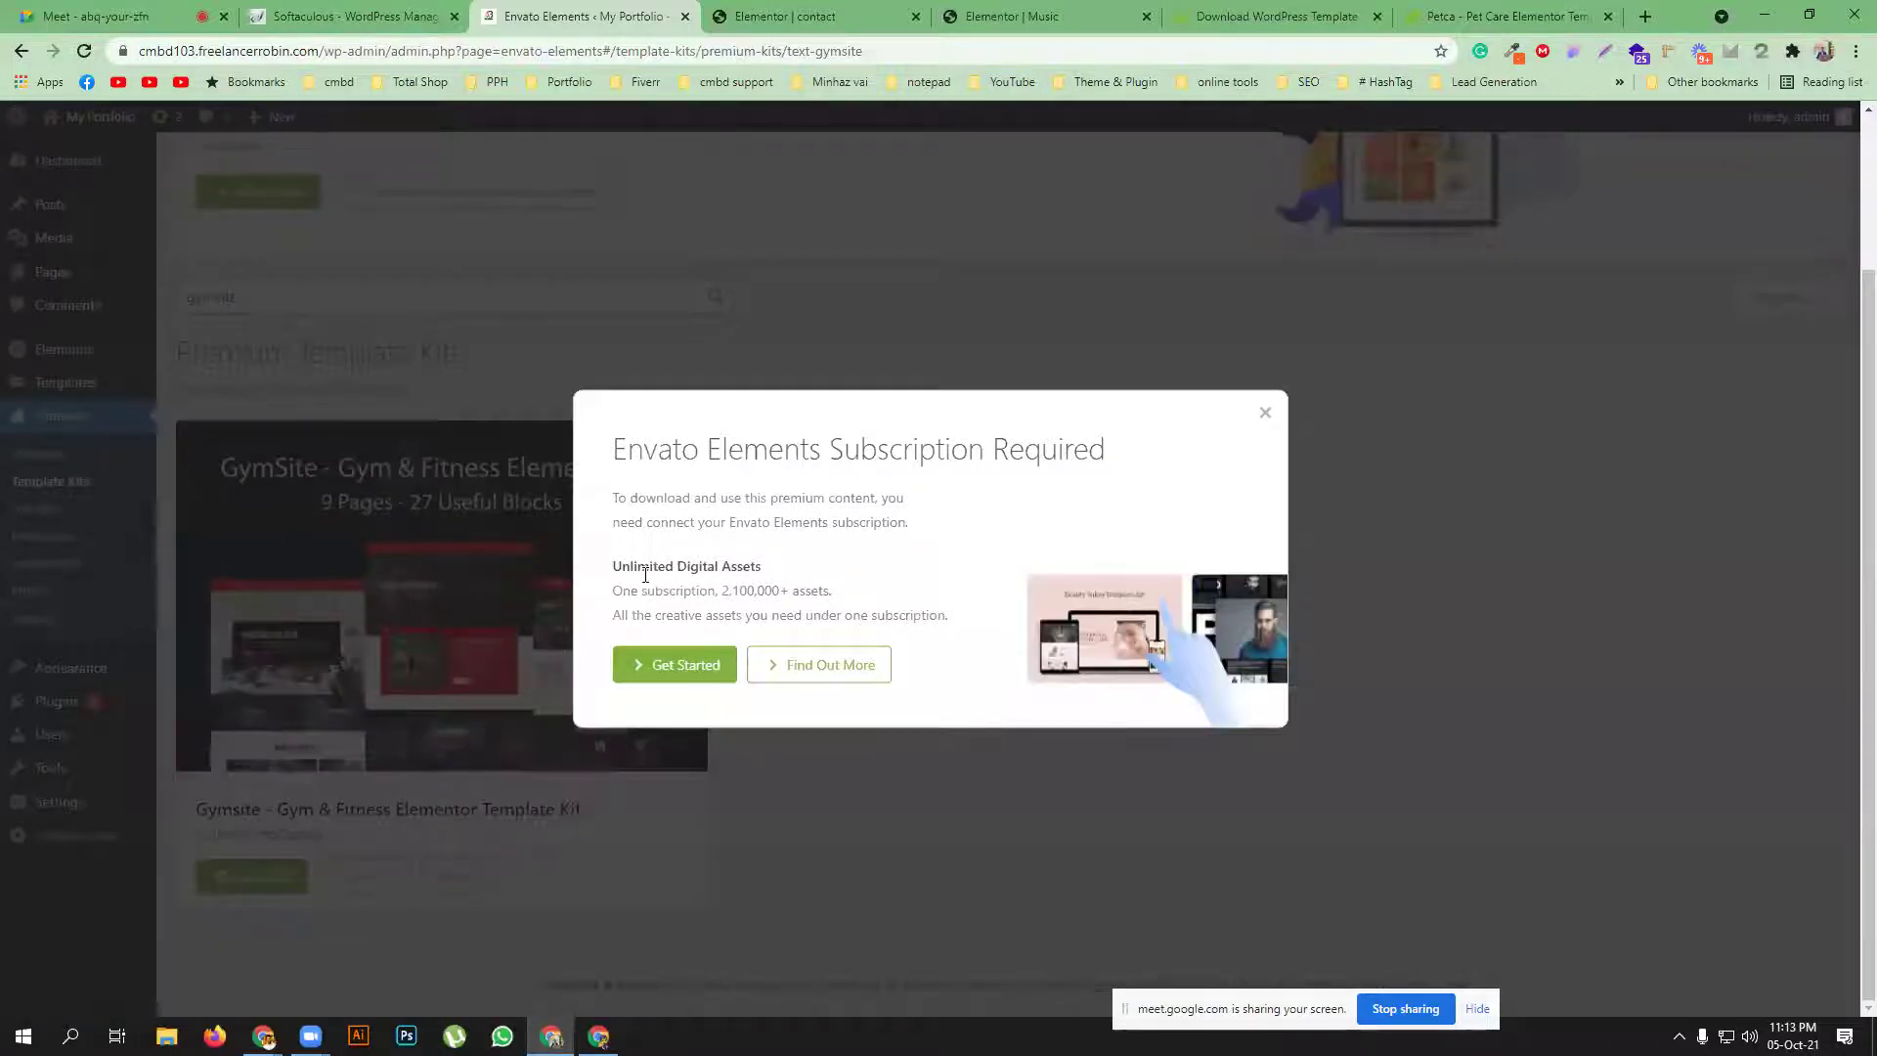
click(687, 666)
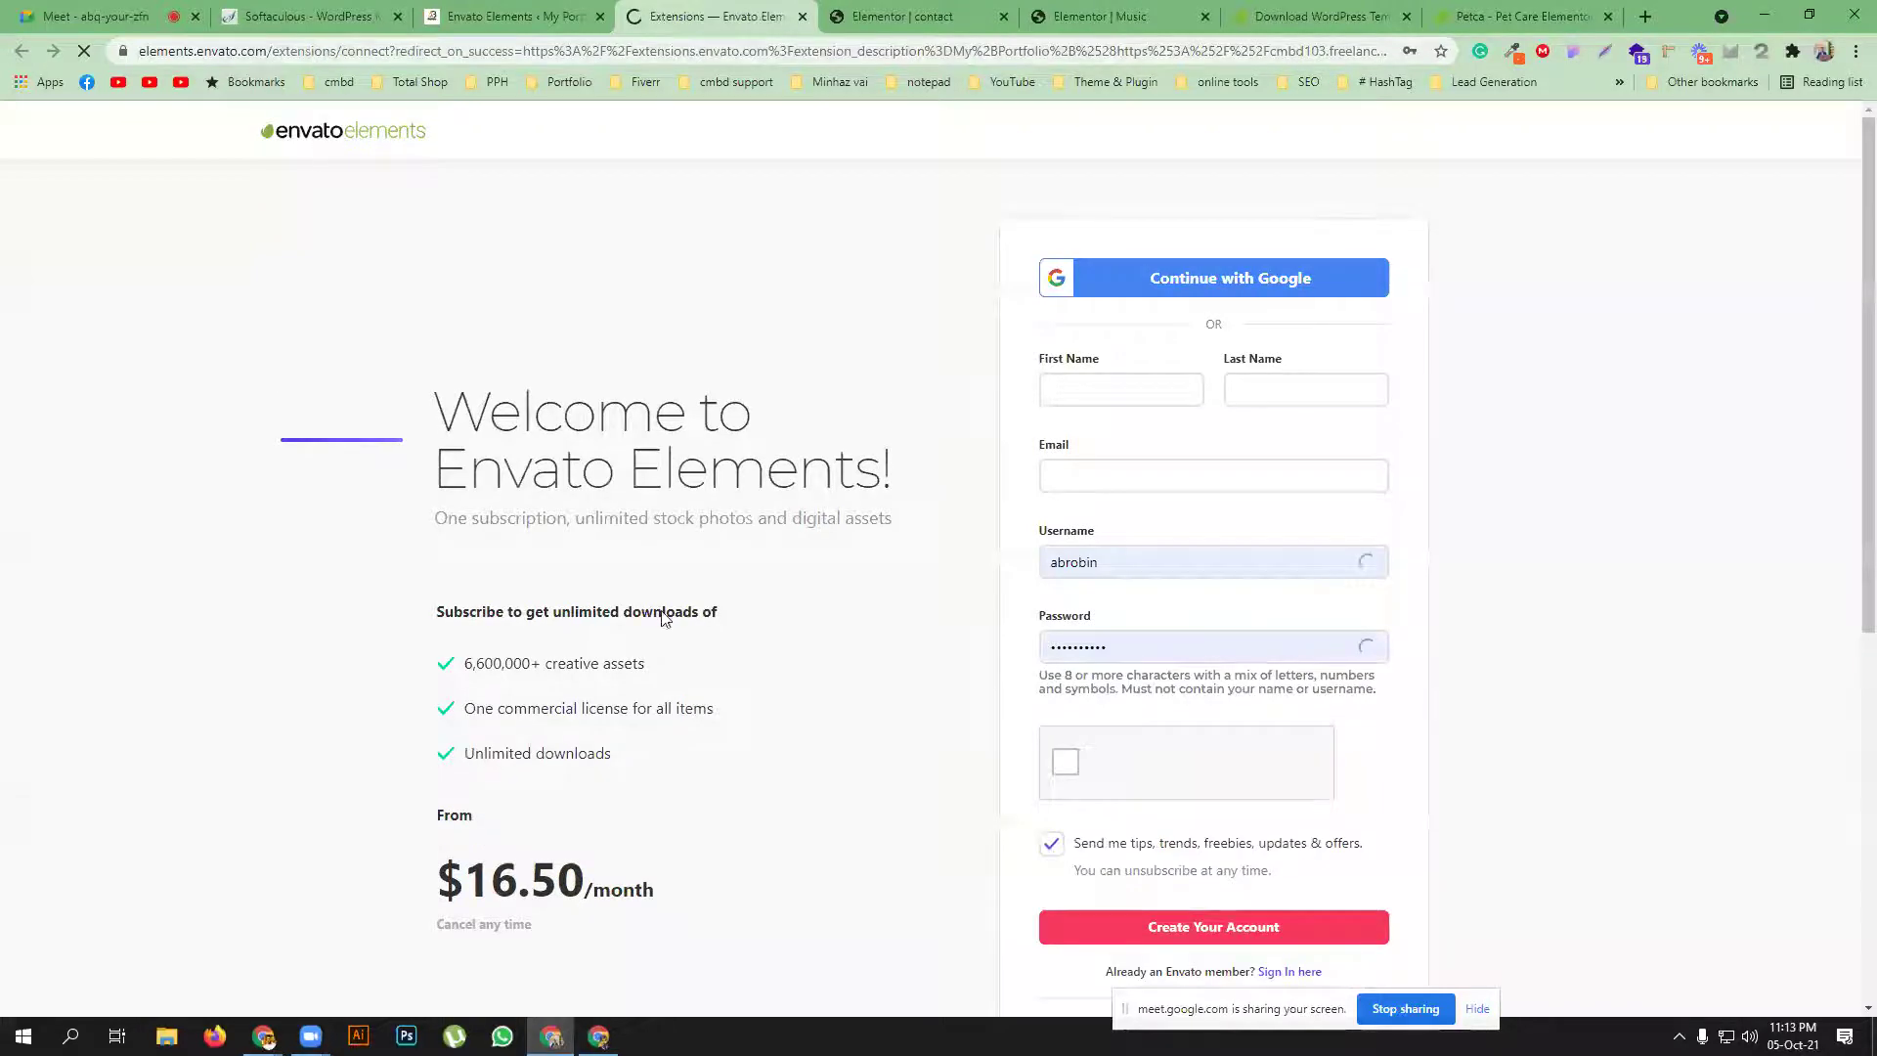
Scroll through the Envato Elements sign-up form, then check the site's token request
scroll(626, 655, down, 2)
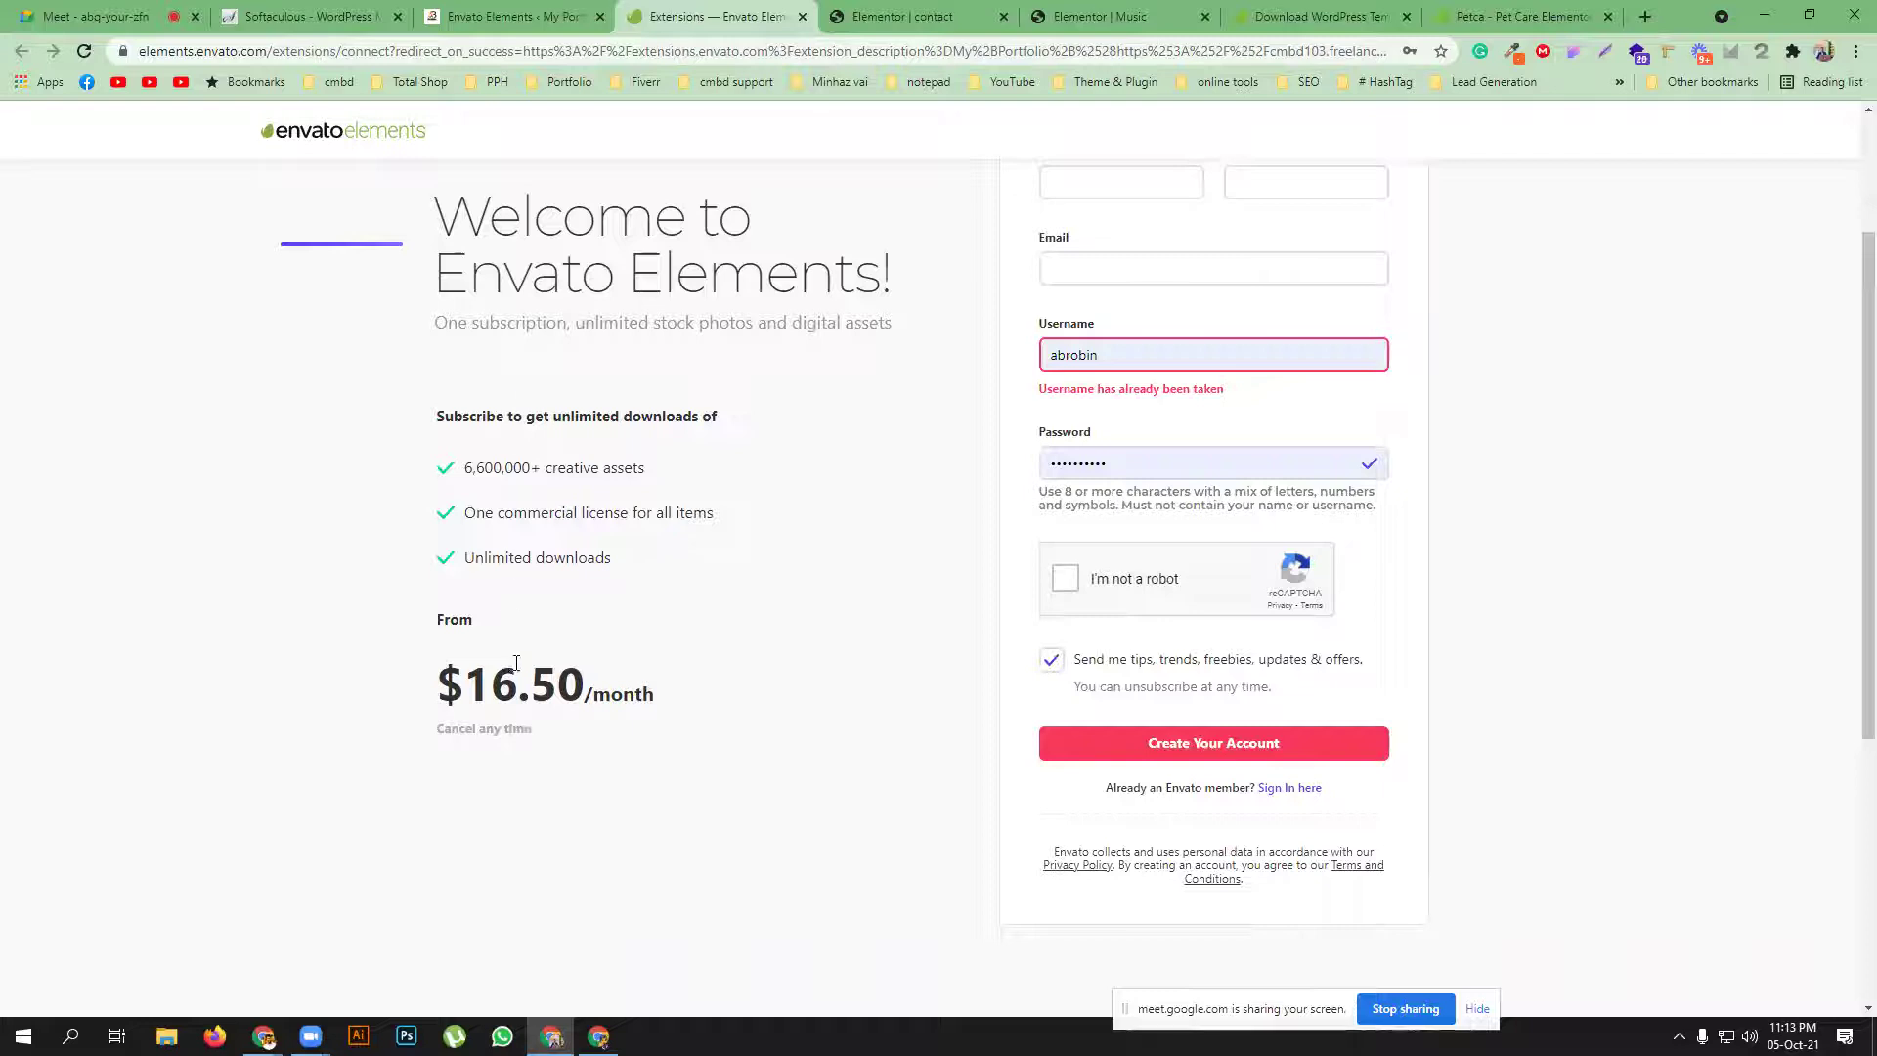
scroll(583, 505, up, 2)
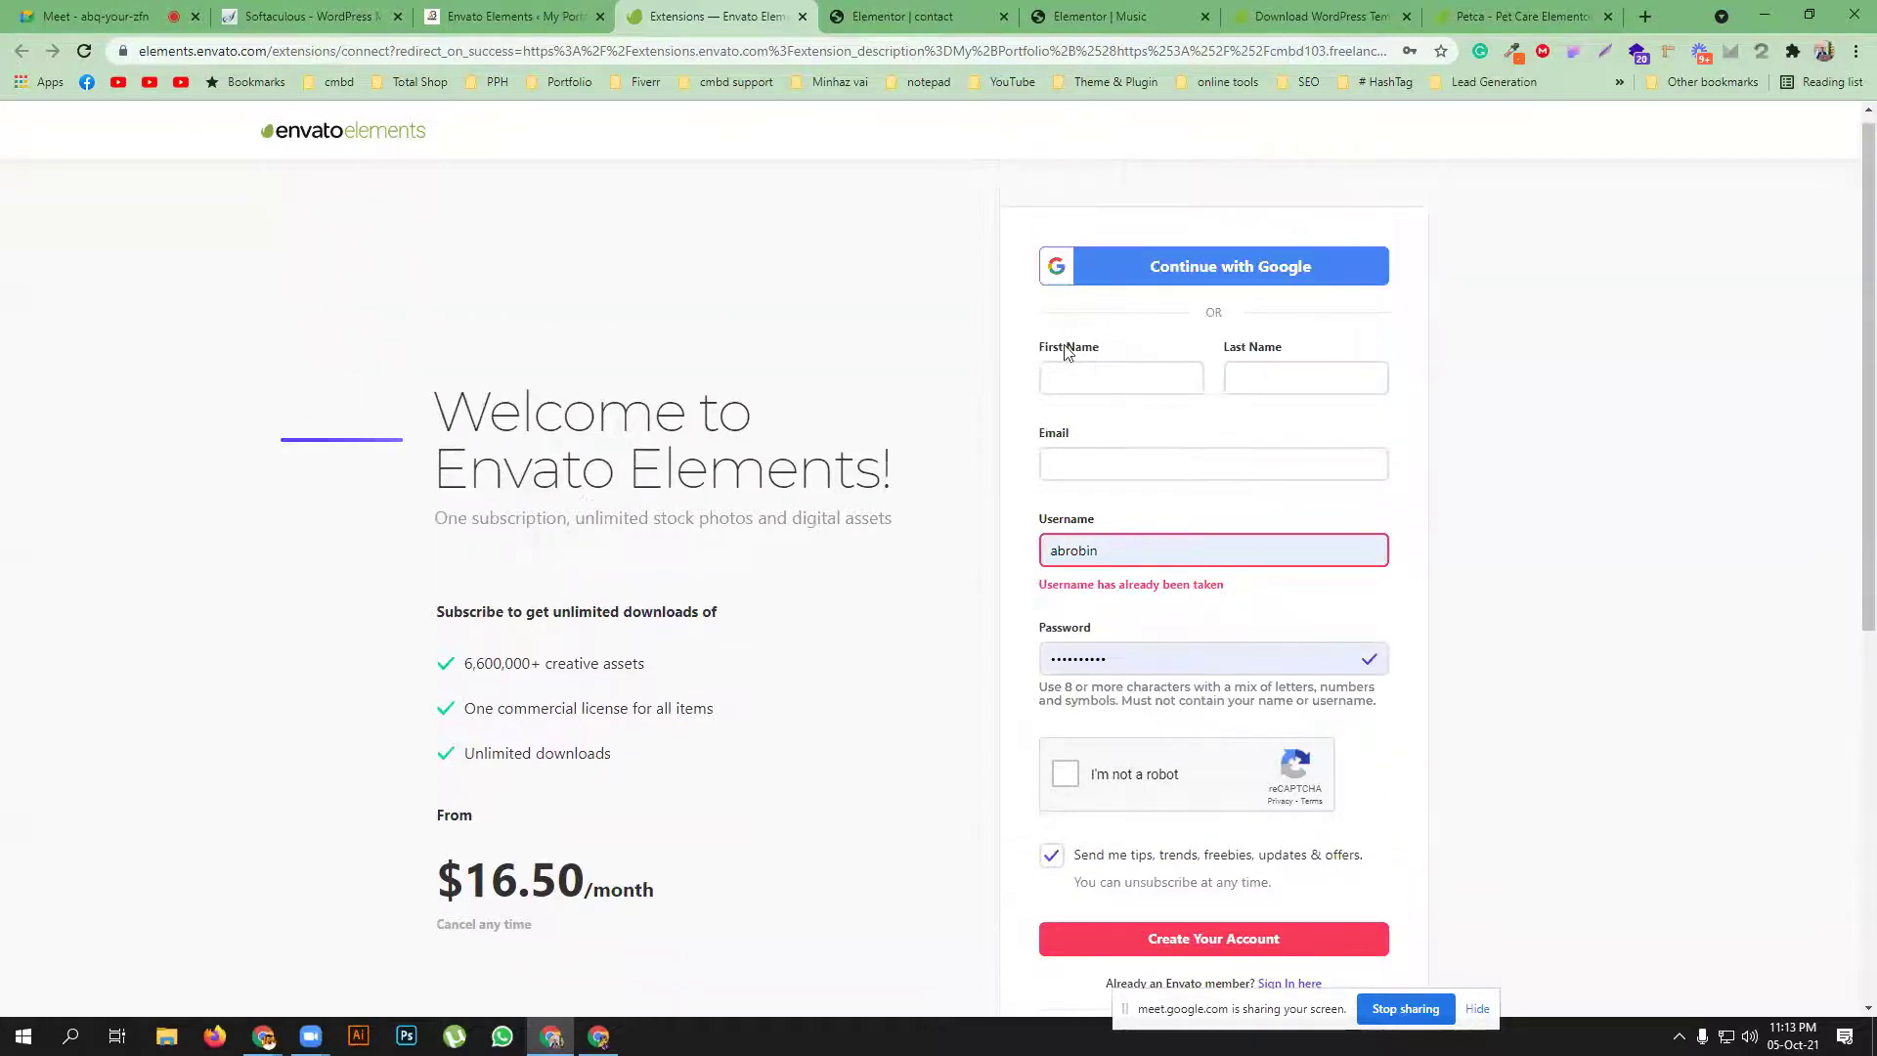
scroll(1202, 455, down, 3)
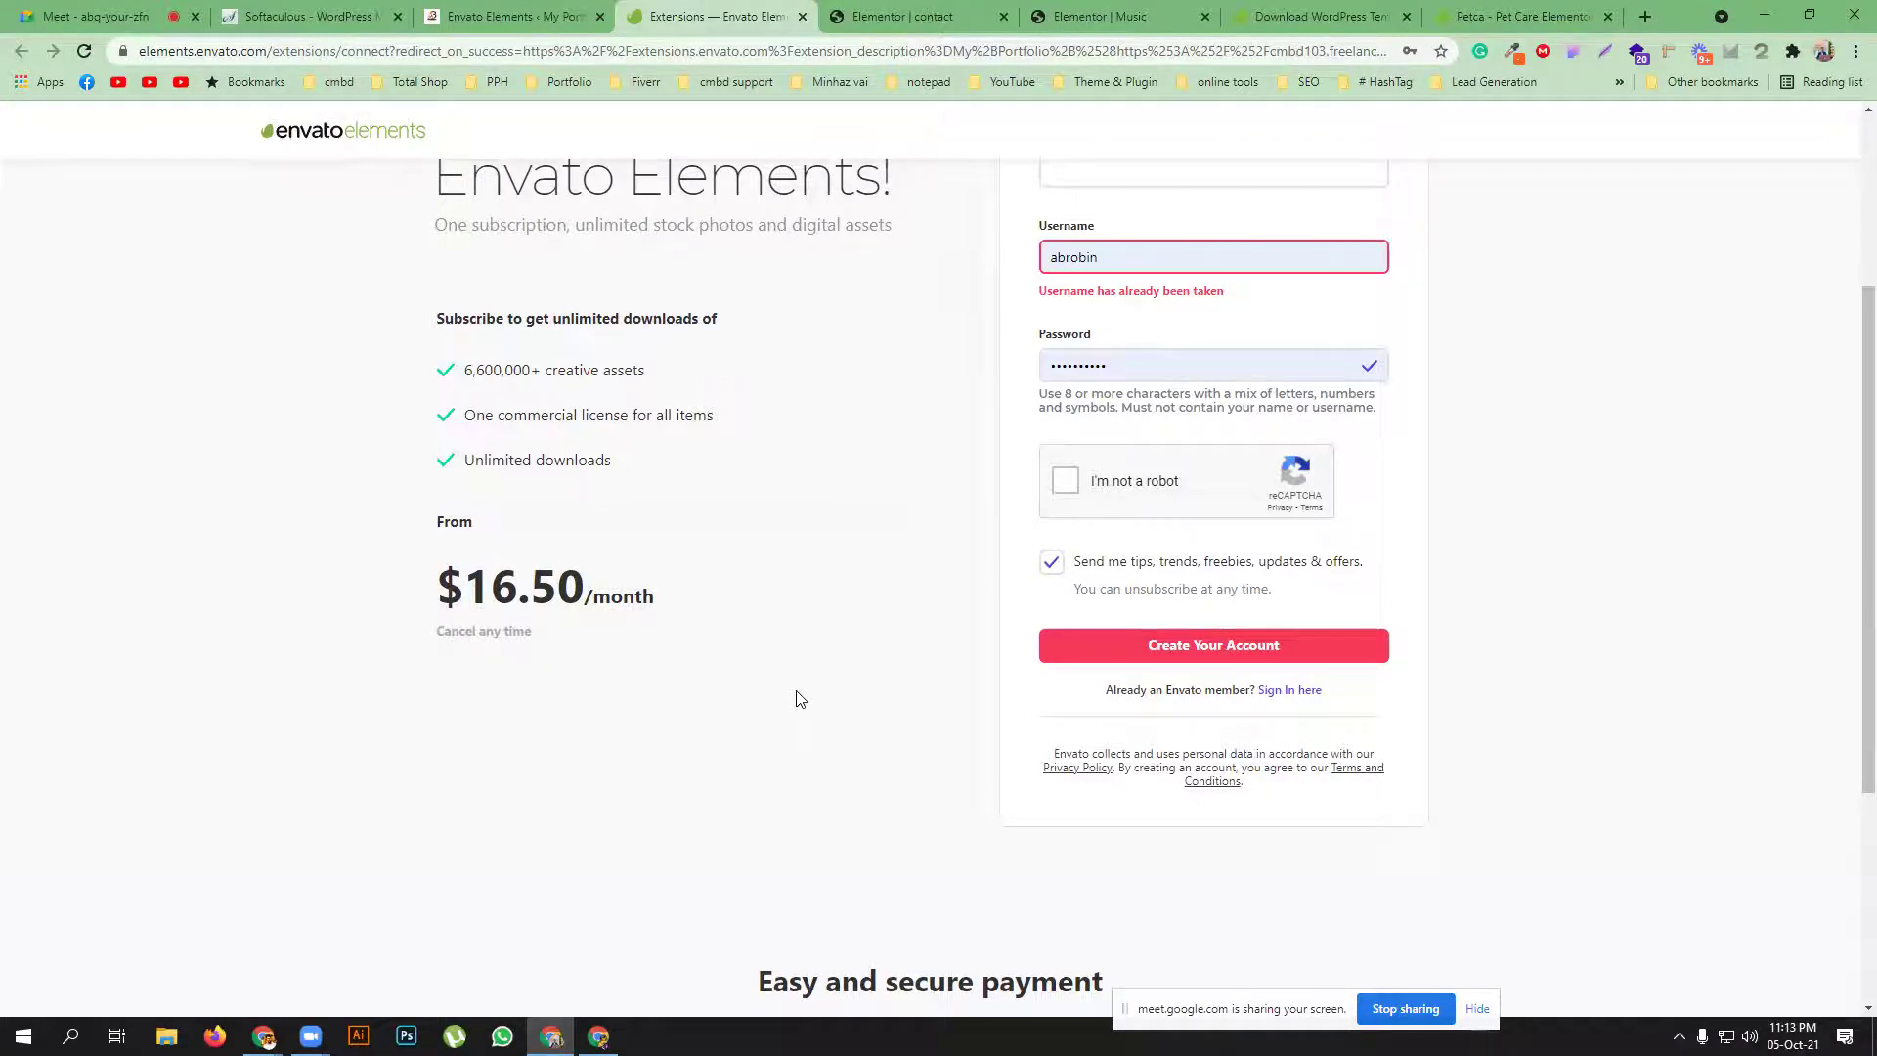
click(518, 15)
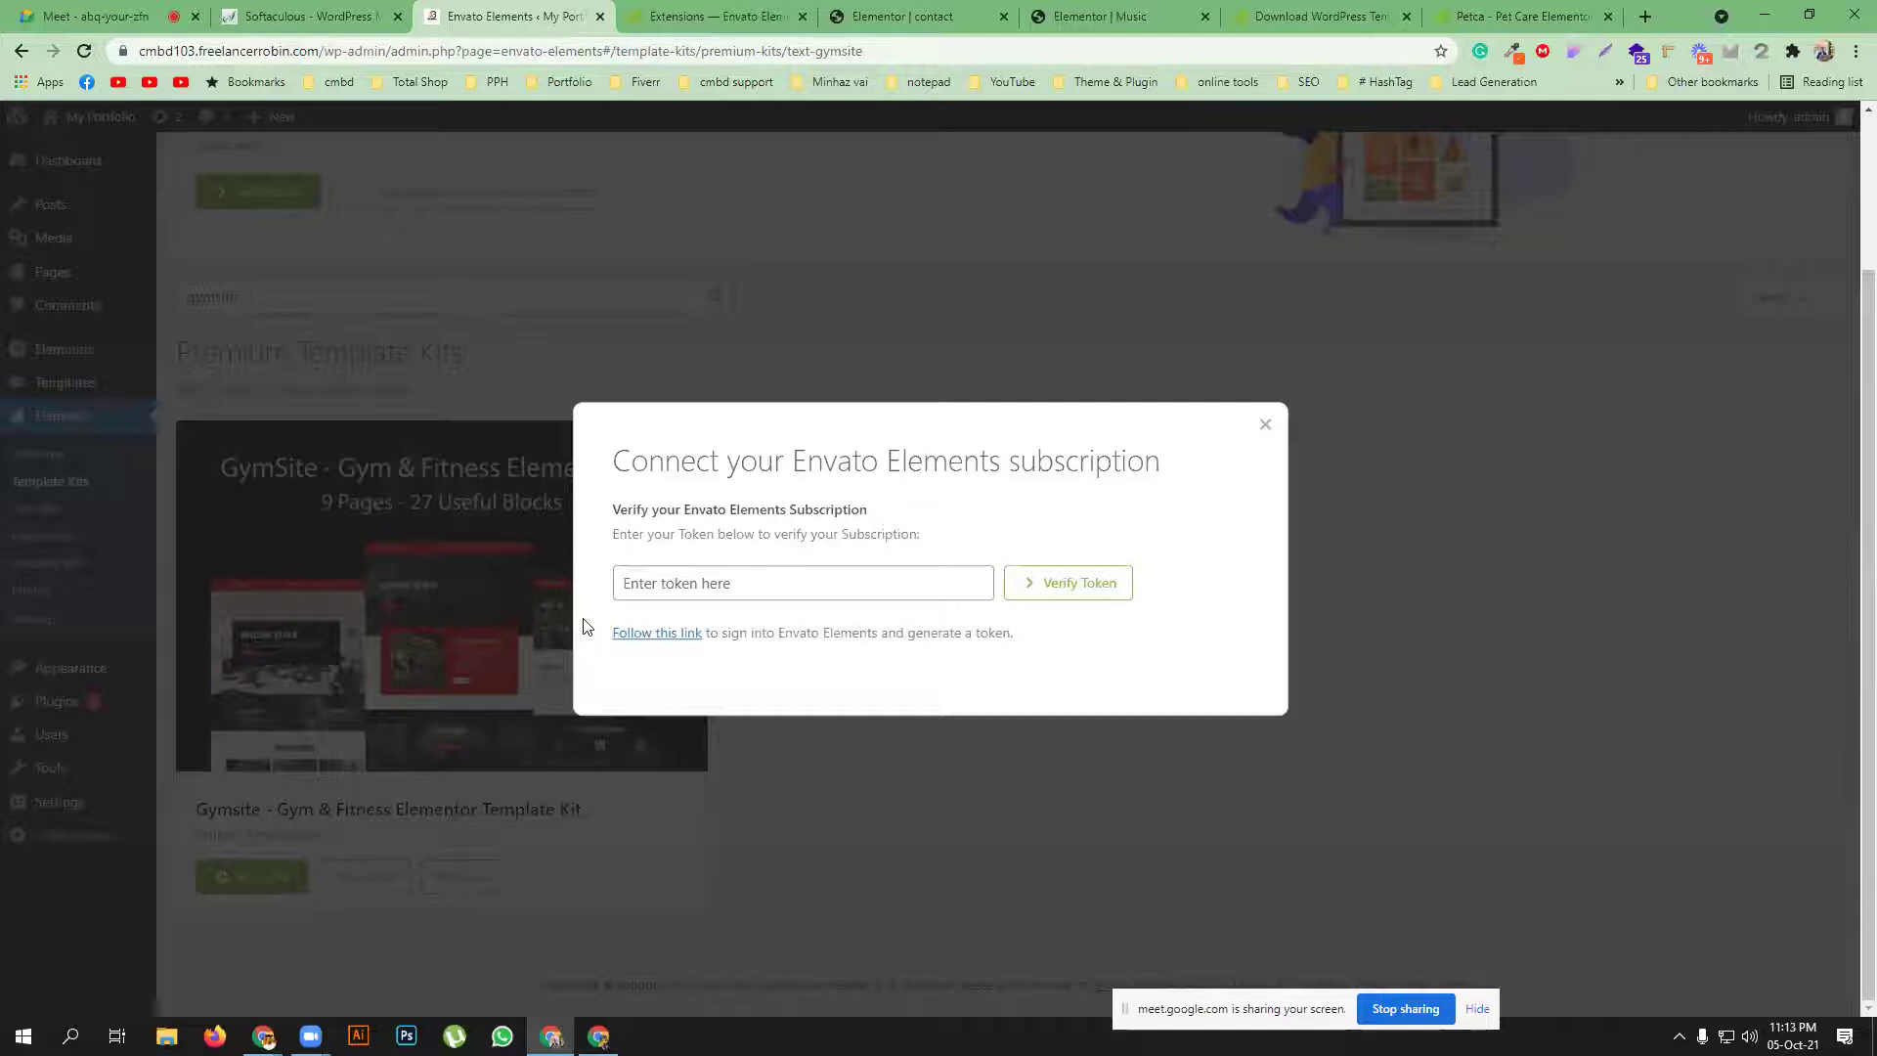
Dismiss the Envato subscription token dialog on the WordPress site
click(722, 17)
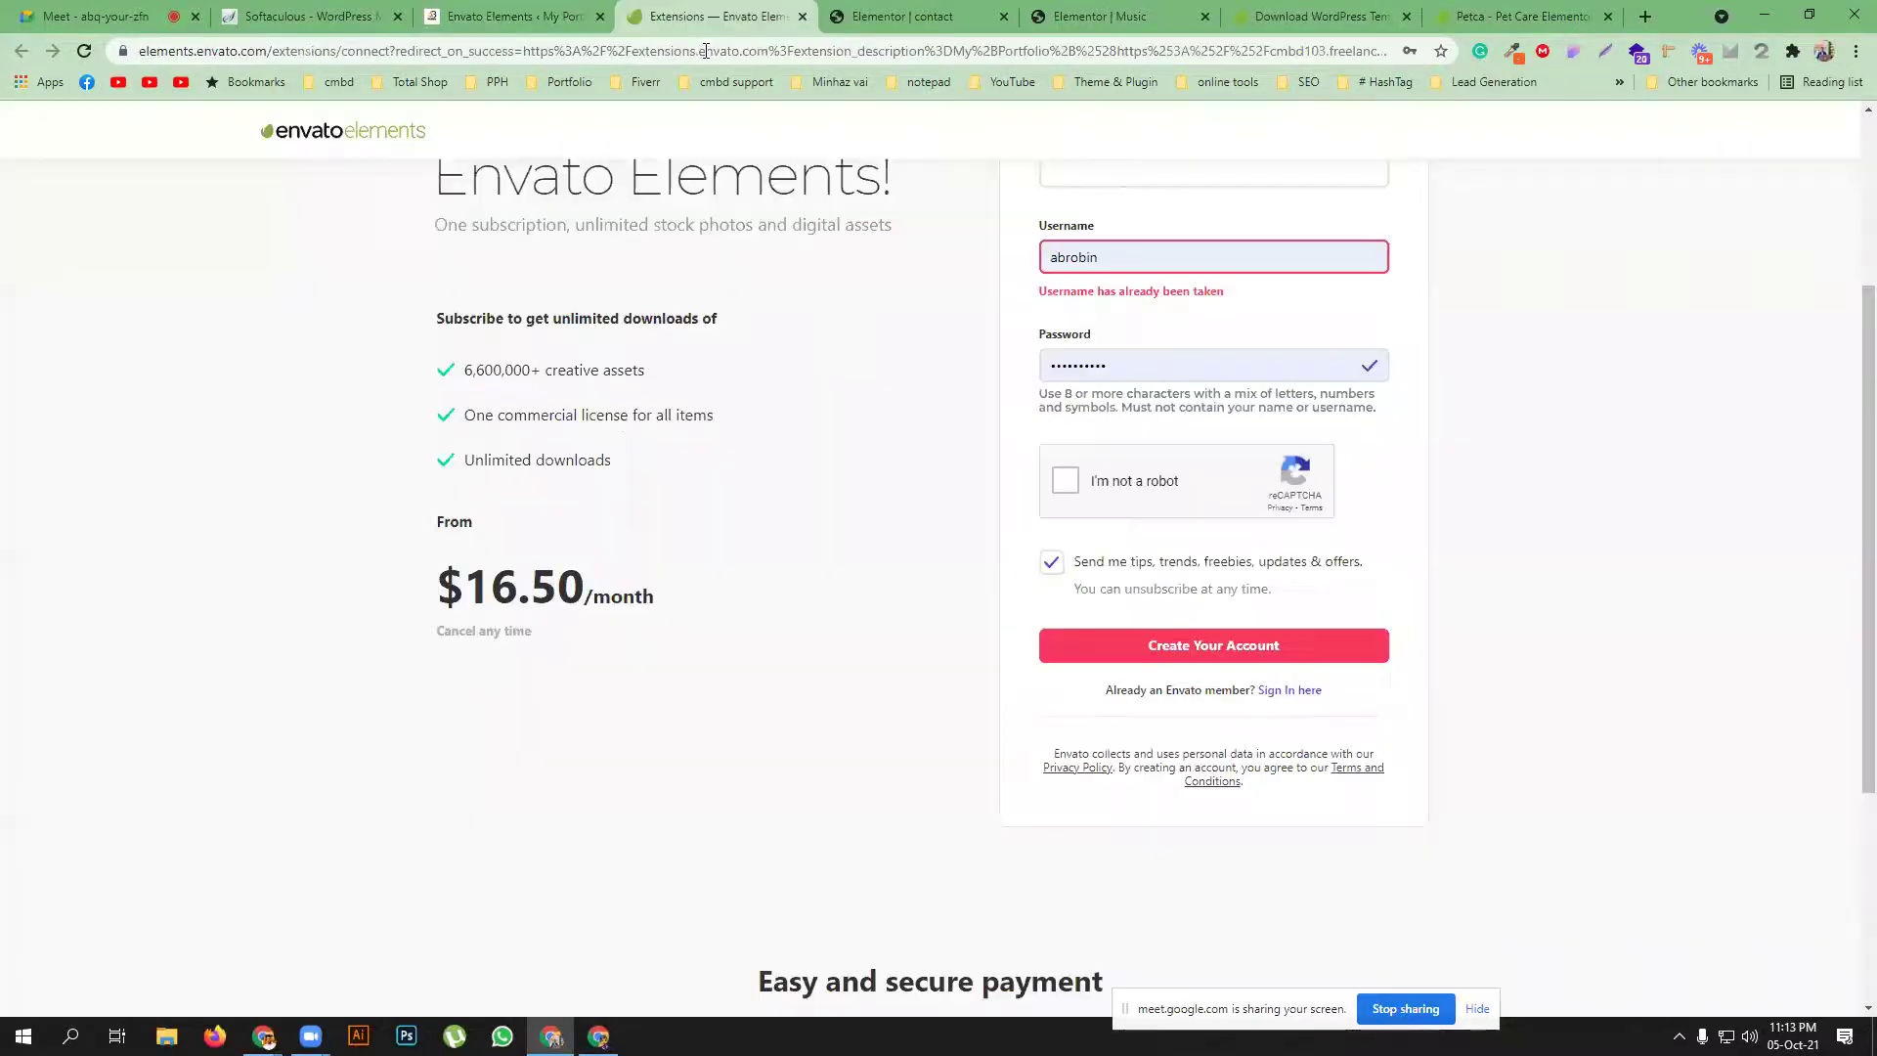
click(508, 17)
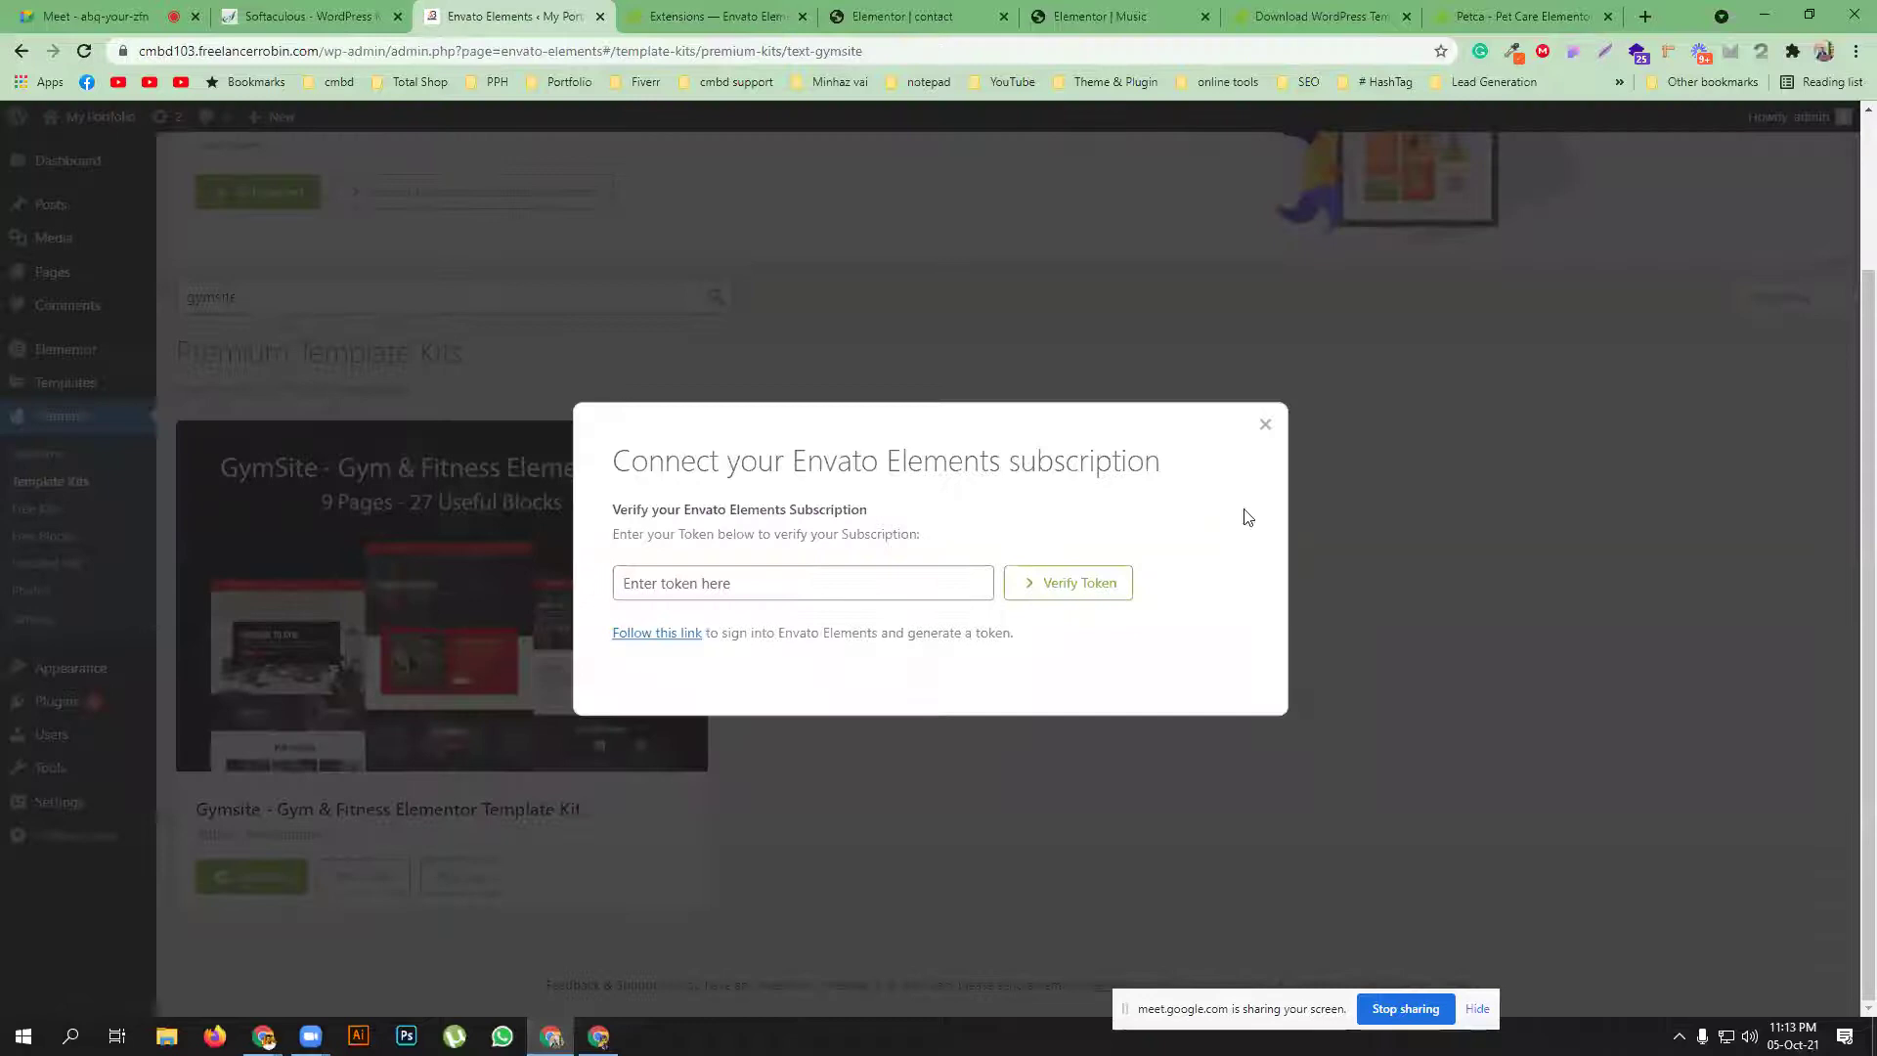
click(1265, 425)
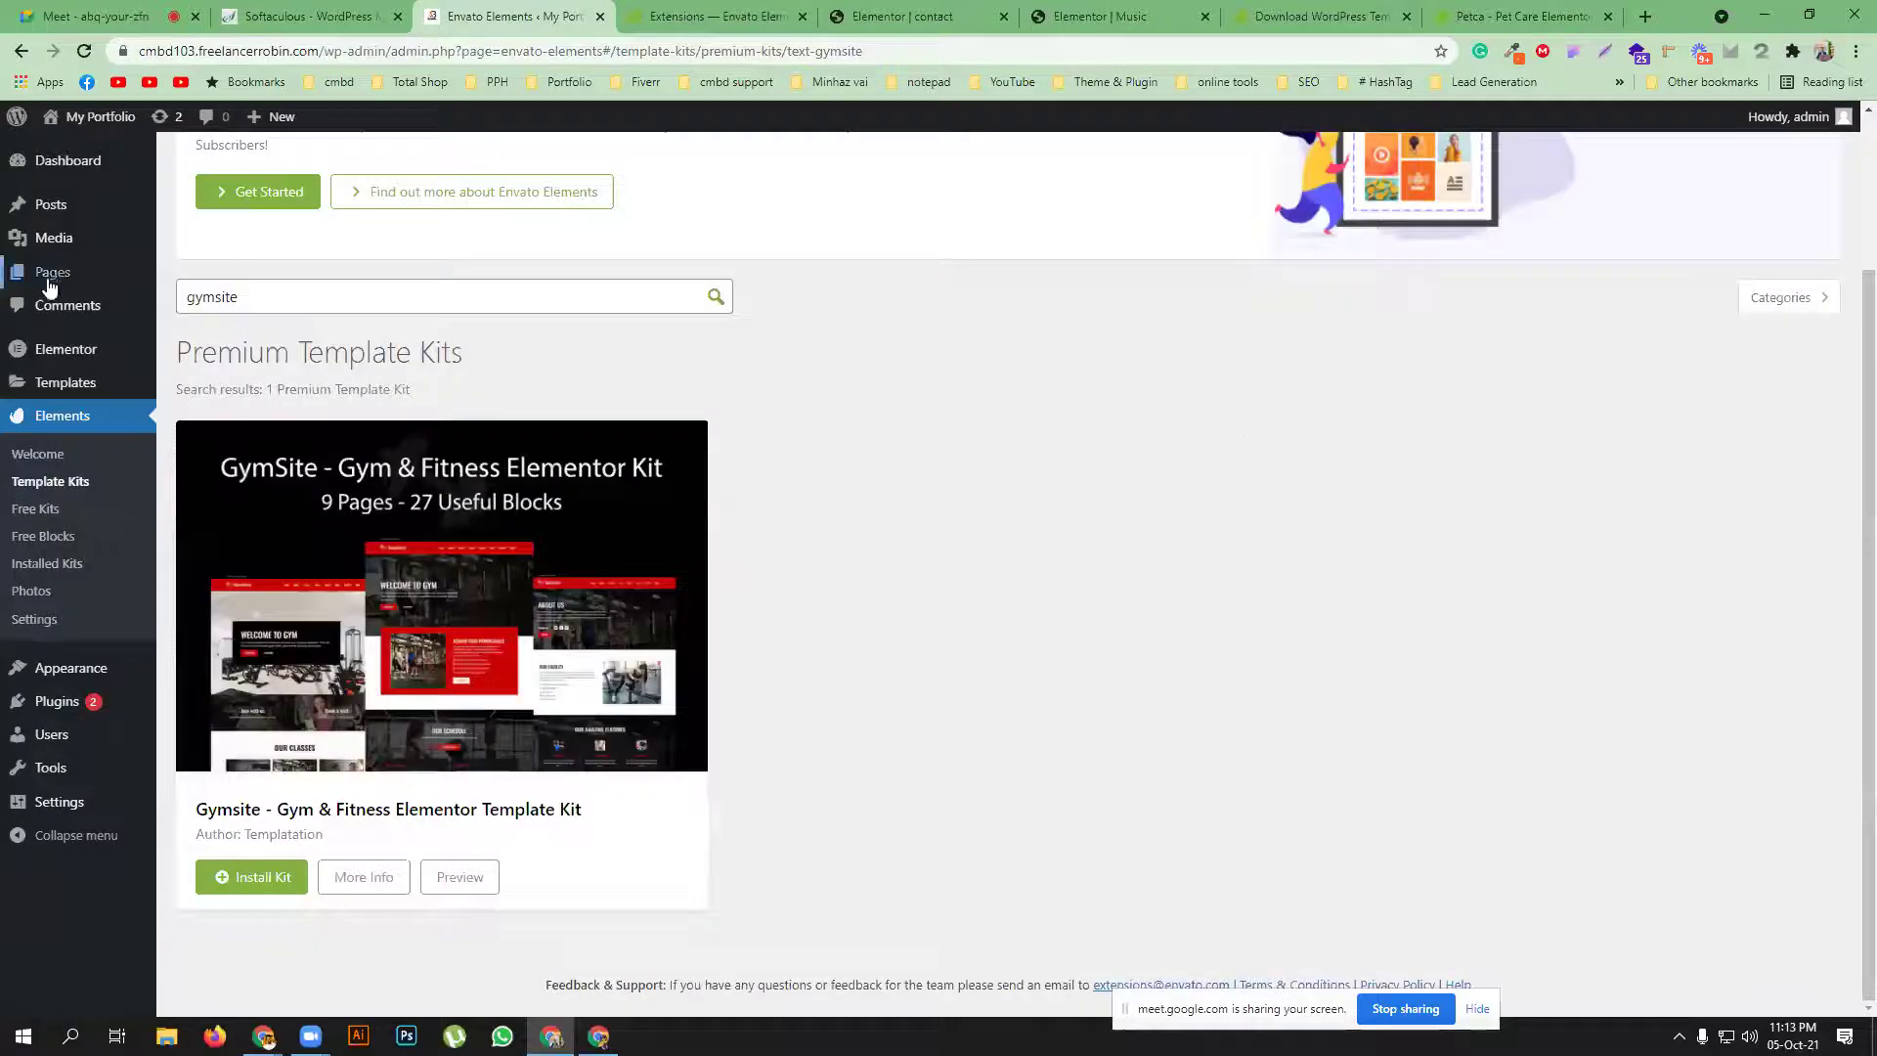
Add a new page titled 'Gym' and confirm publishing it
mouse_move(54, 275)
ctrl+shift+click(201, 302)
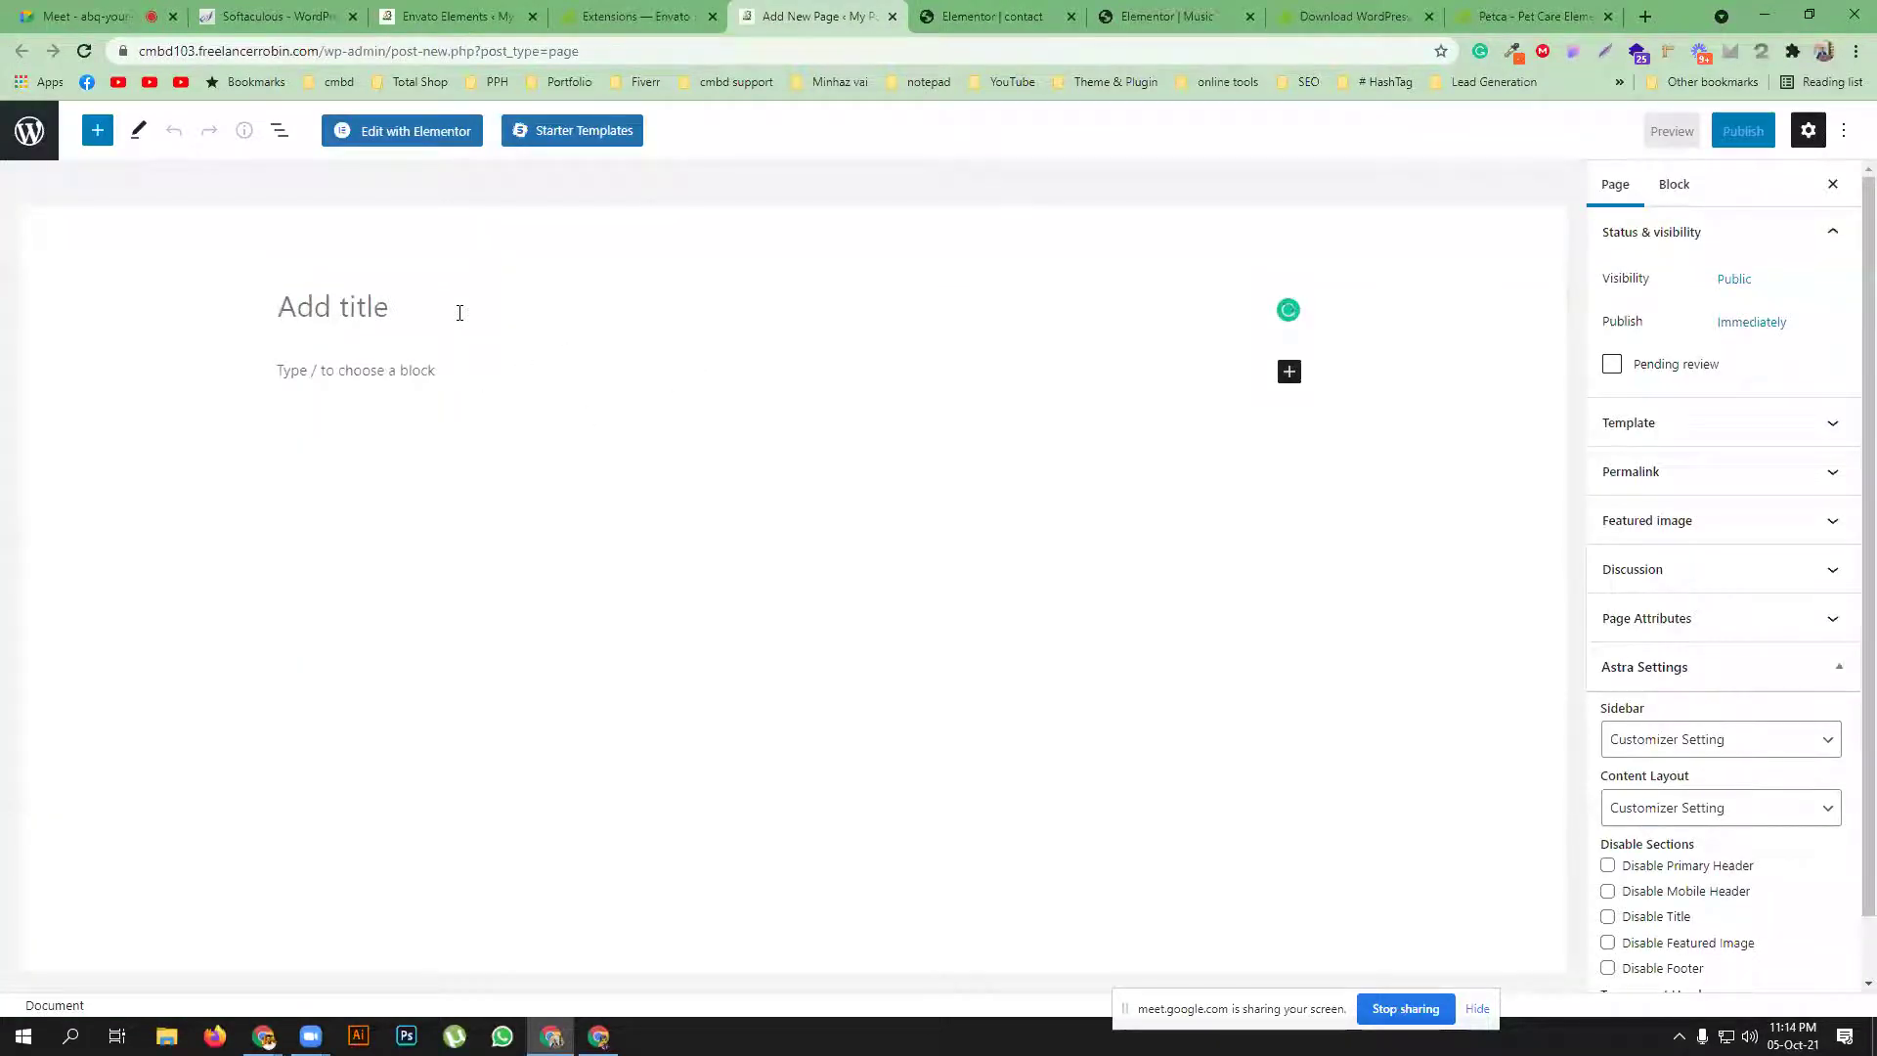
text(Gym)
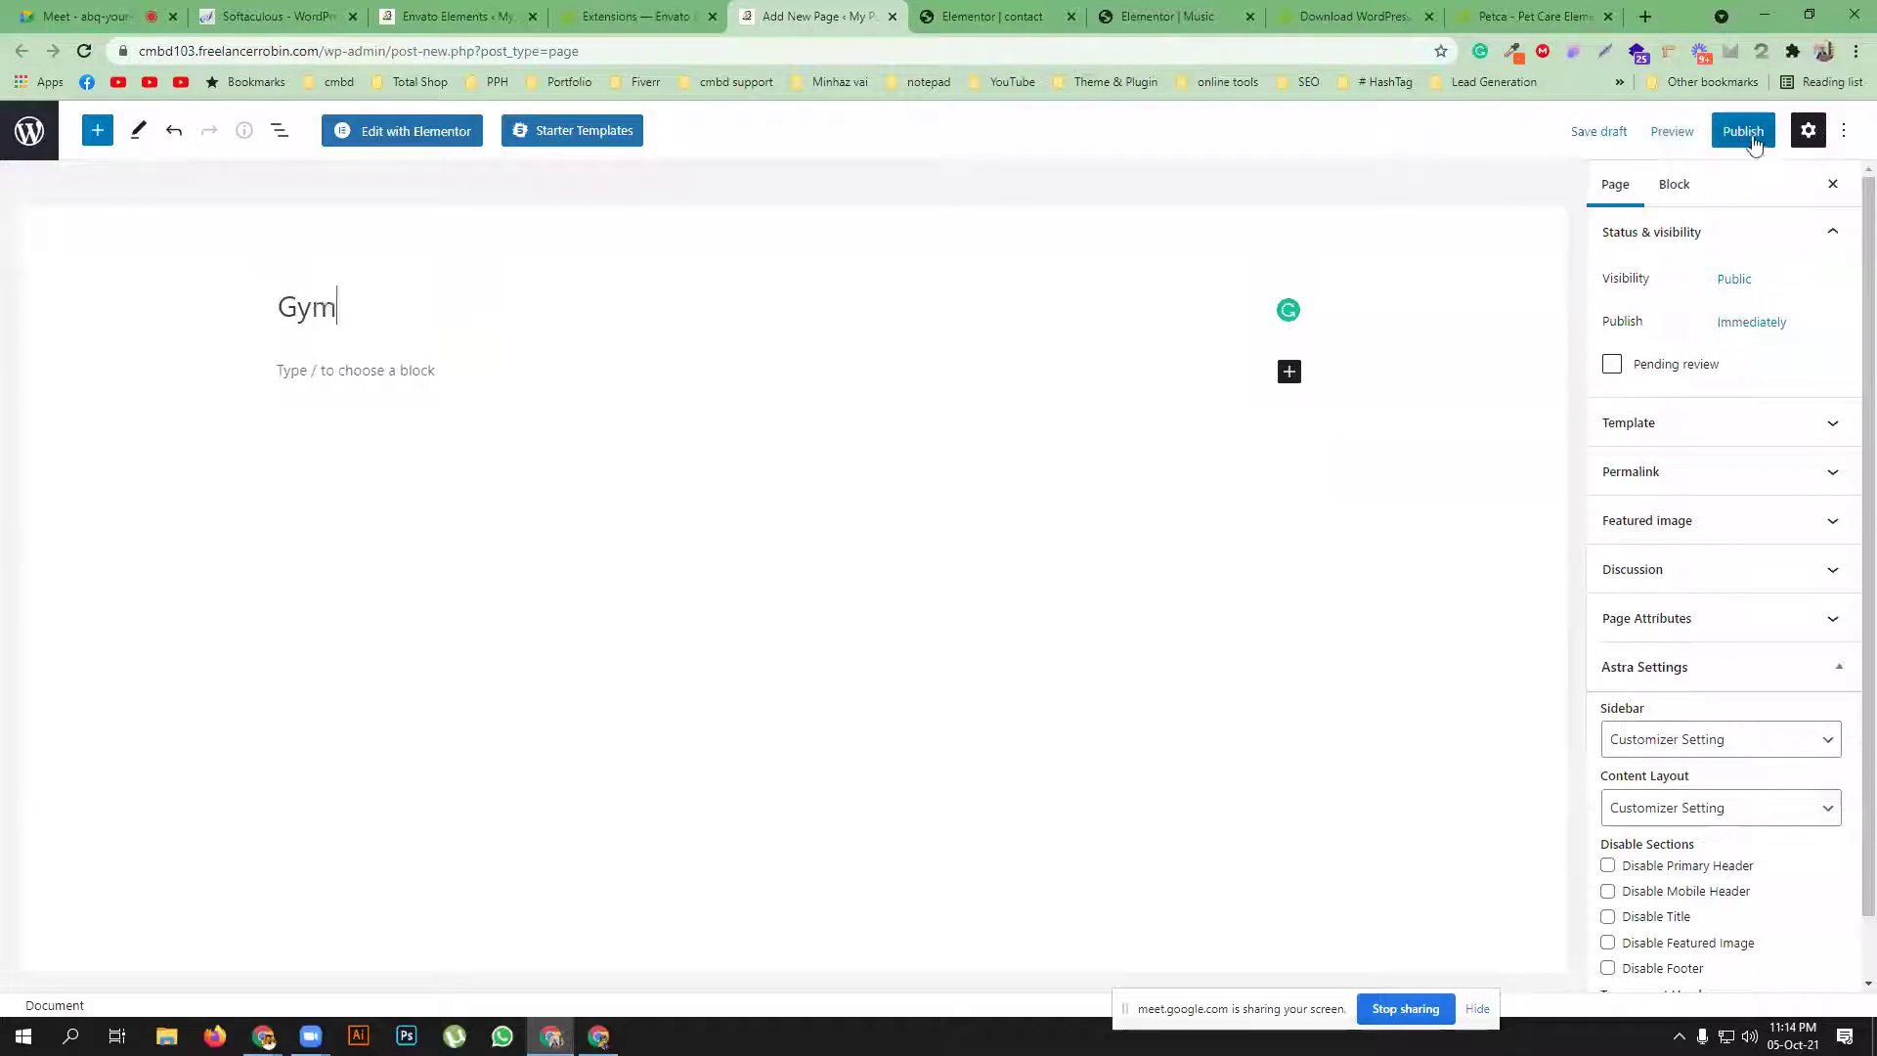
click(1742, 130)
click(1703, 134)
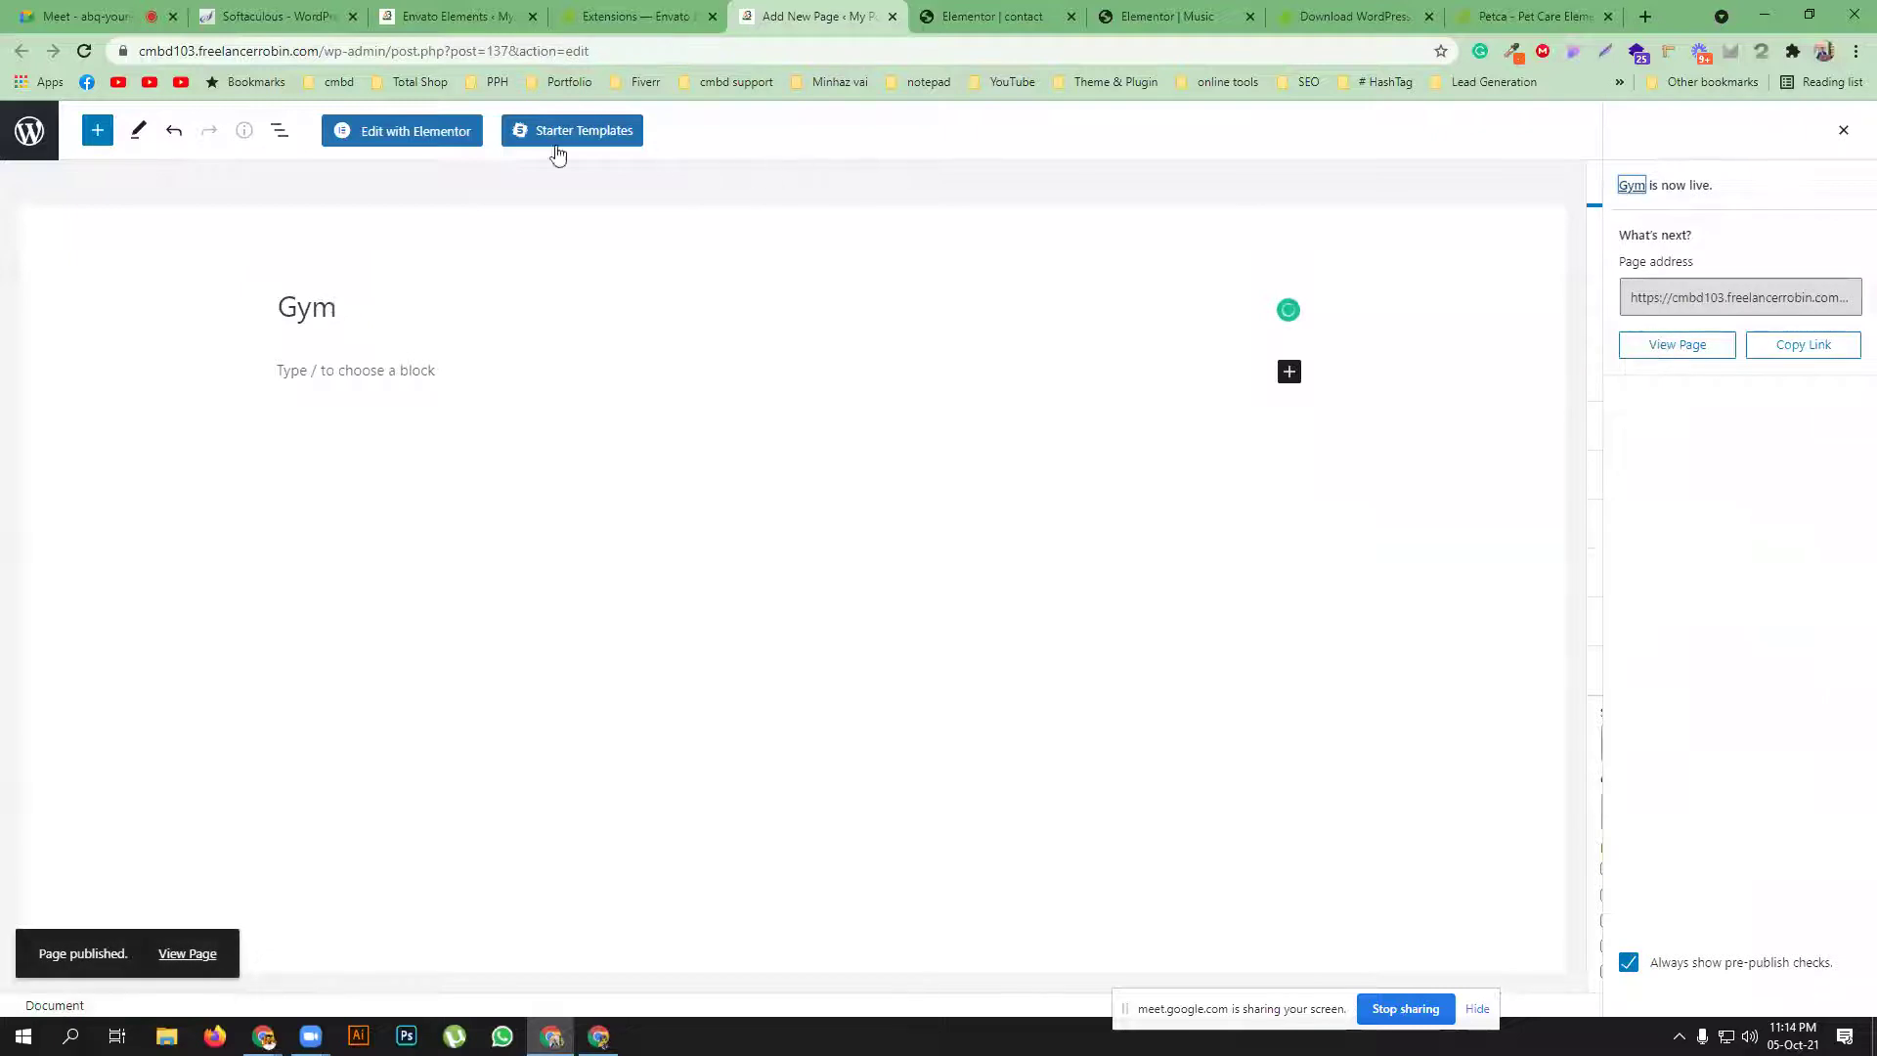
Edit the Gym page with Elementor and switch its Page Layout to Elementor Canvas
click(437, 140)
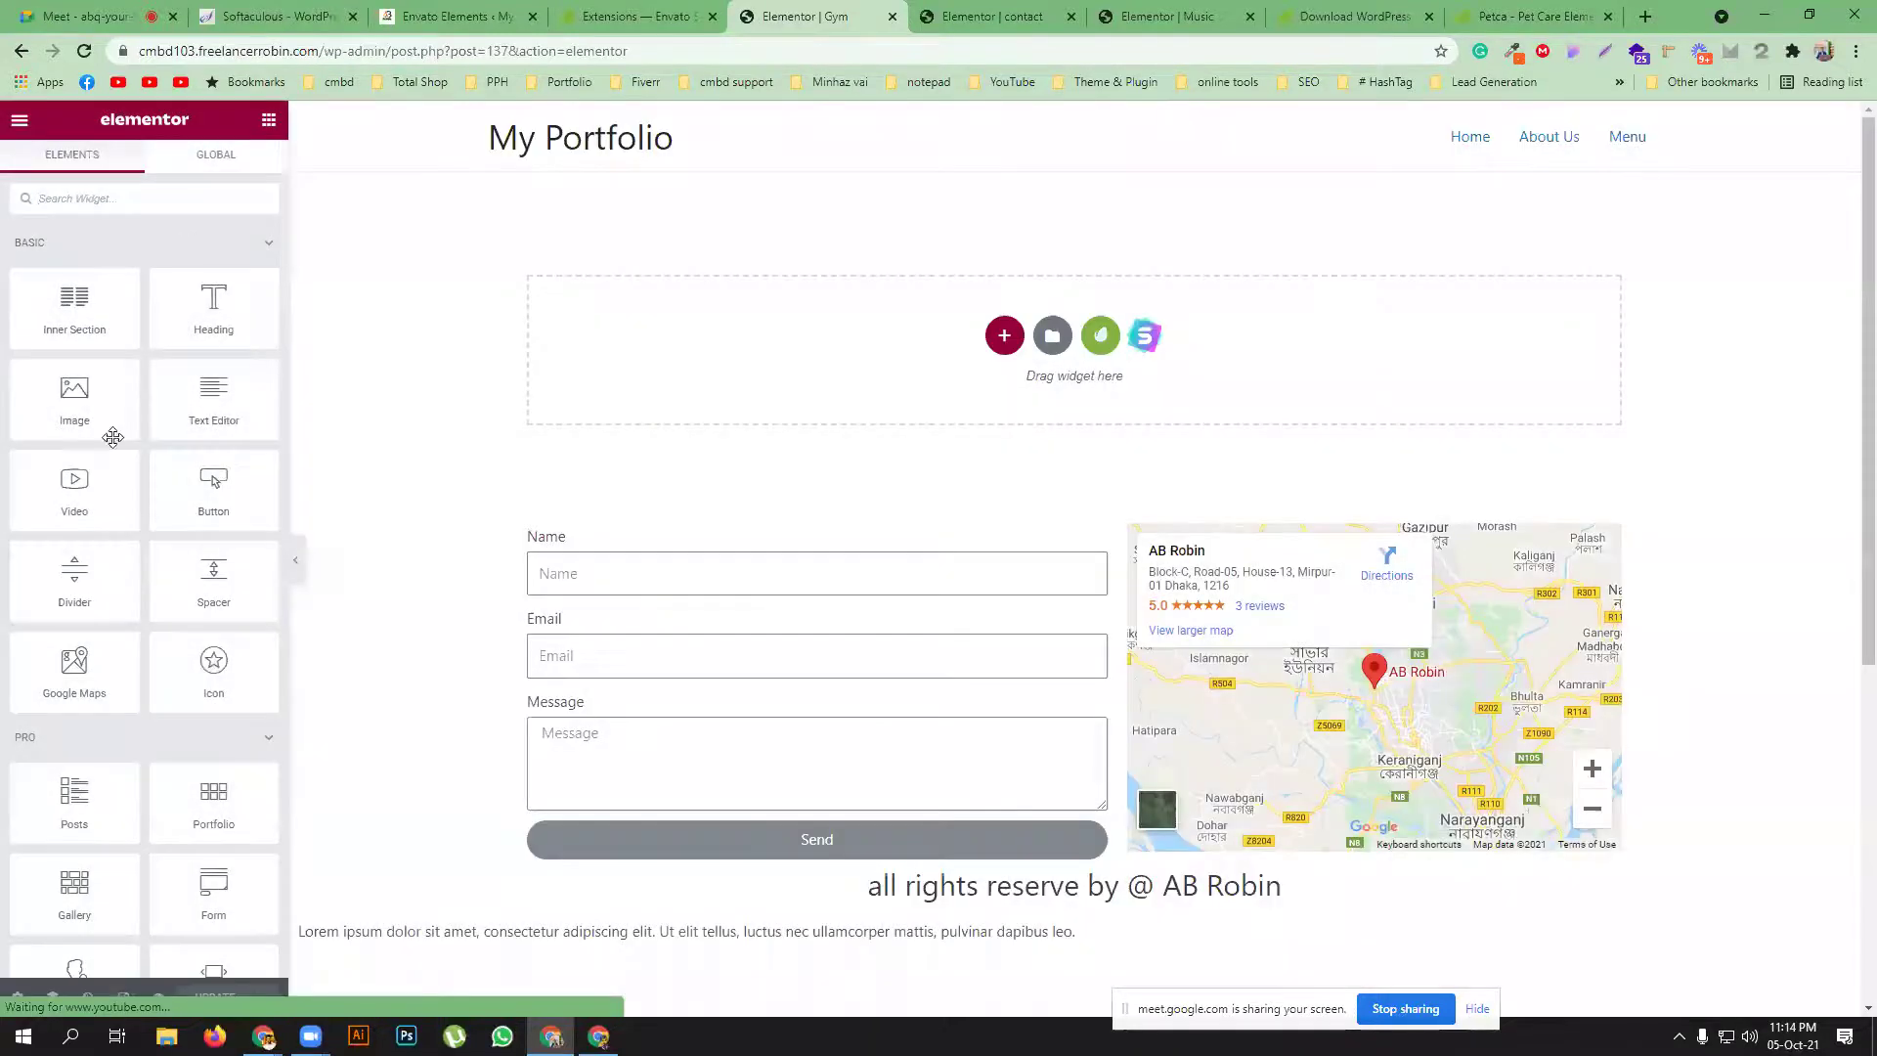
click(18, 998)
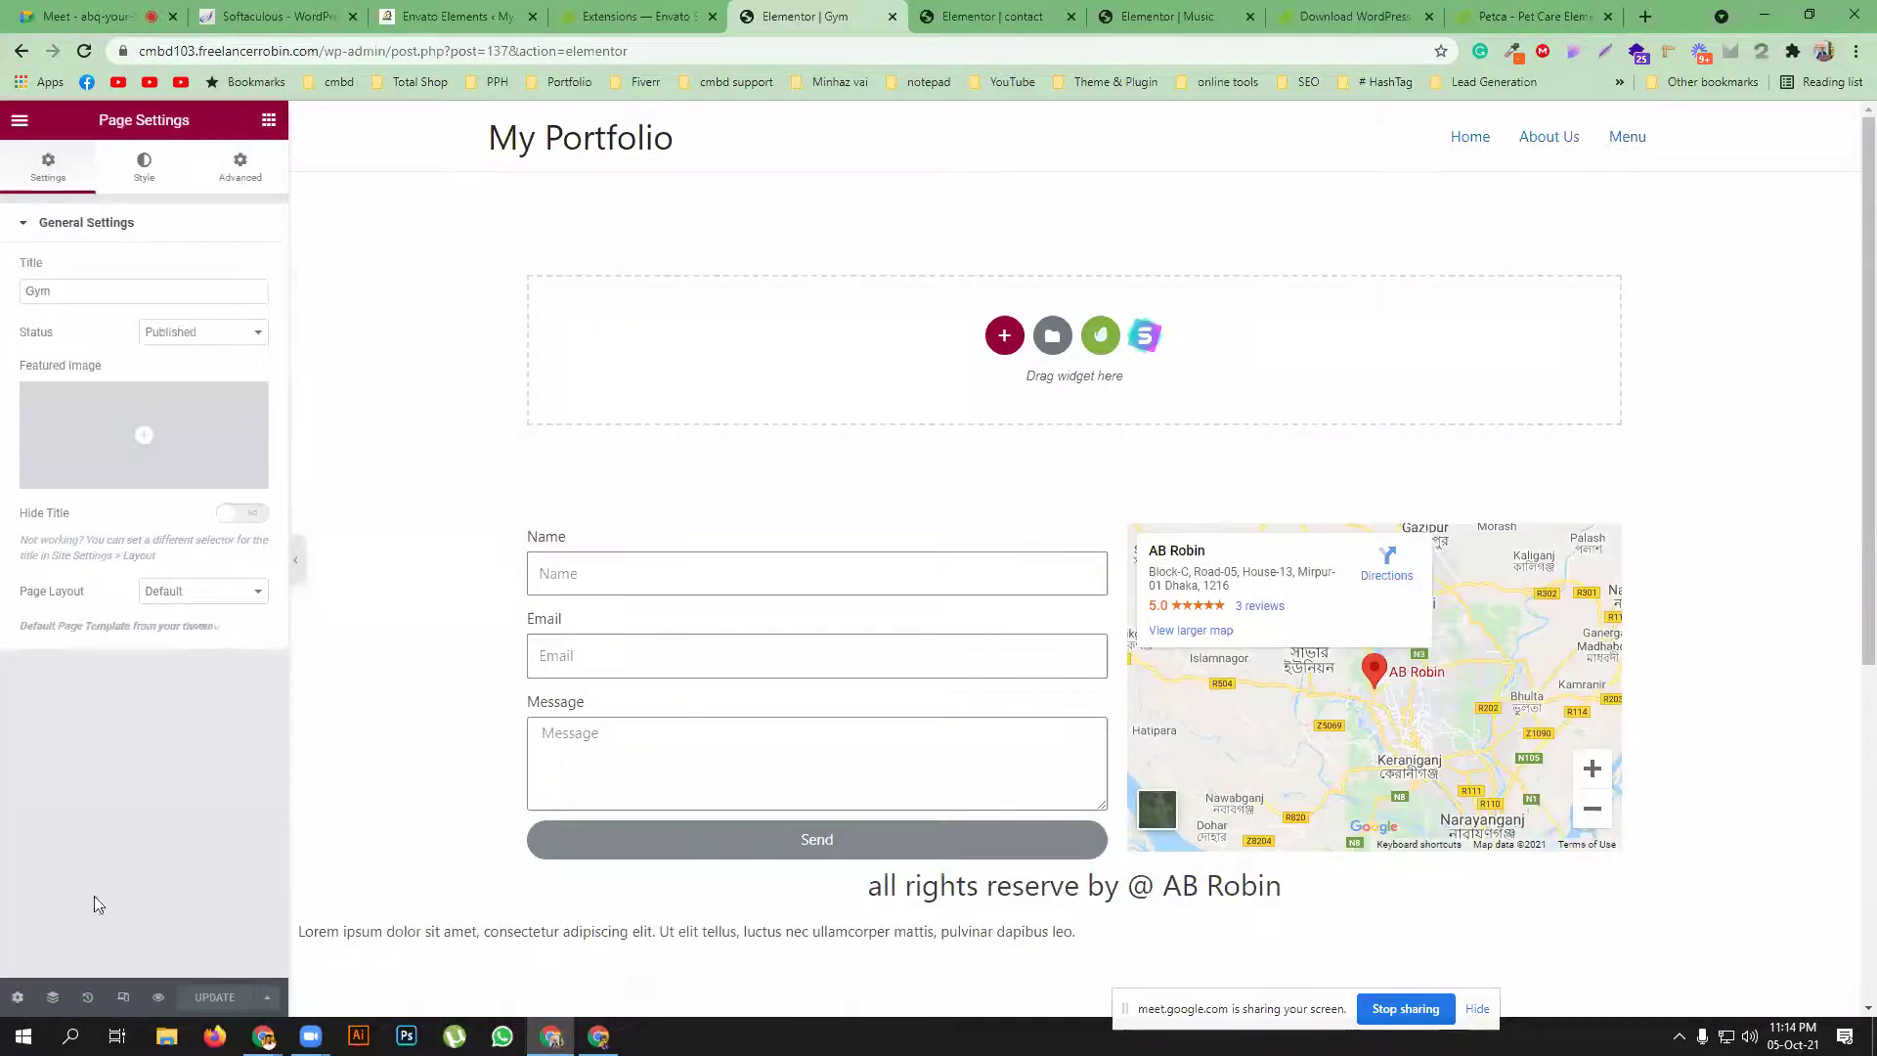
click(200, 591)
click(198, 612)
click(203, 593)
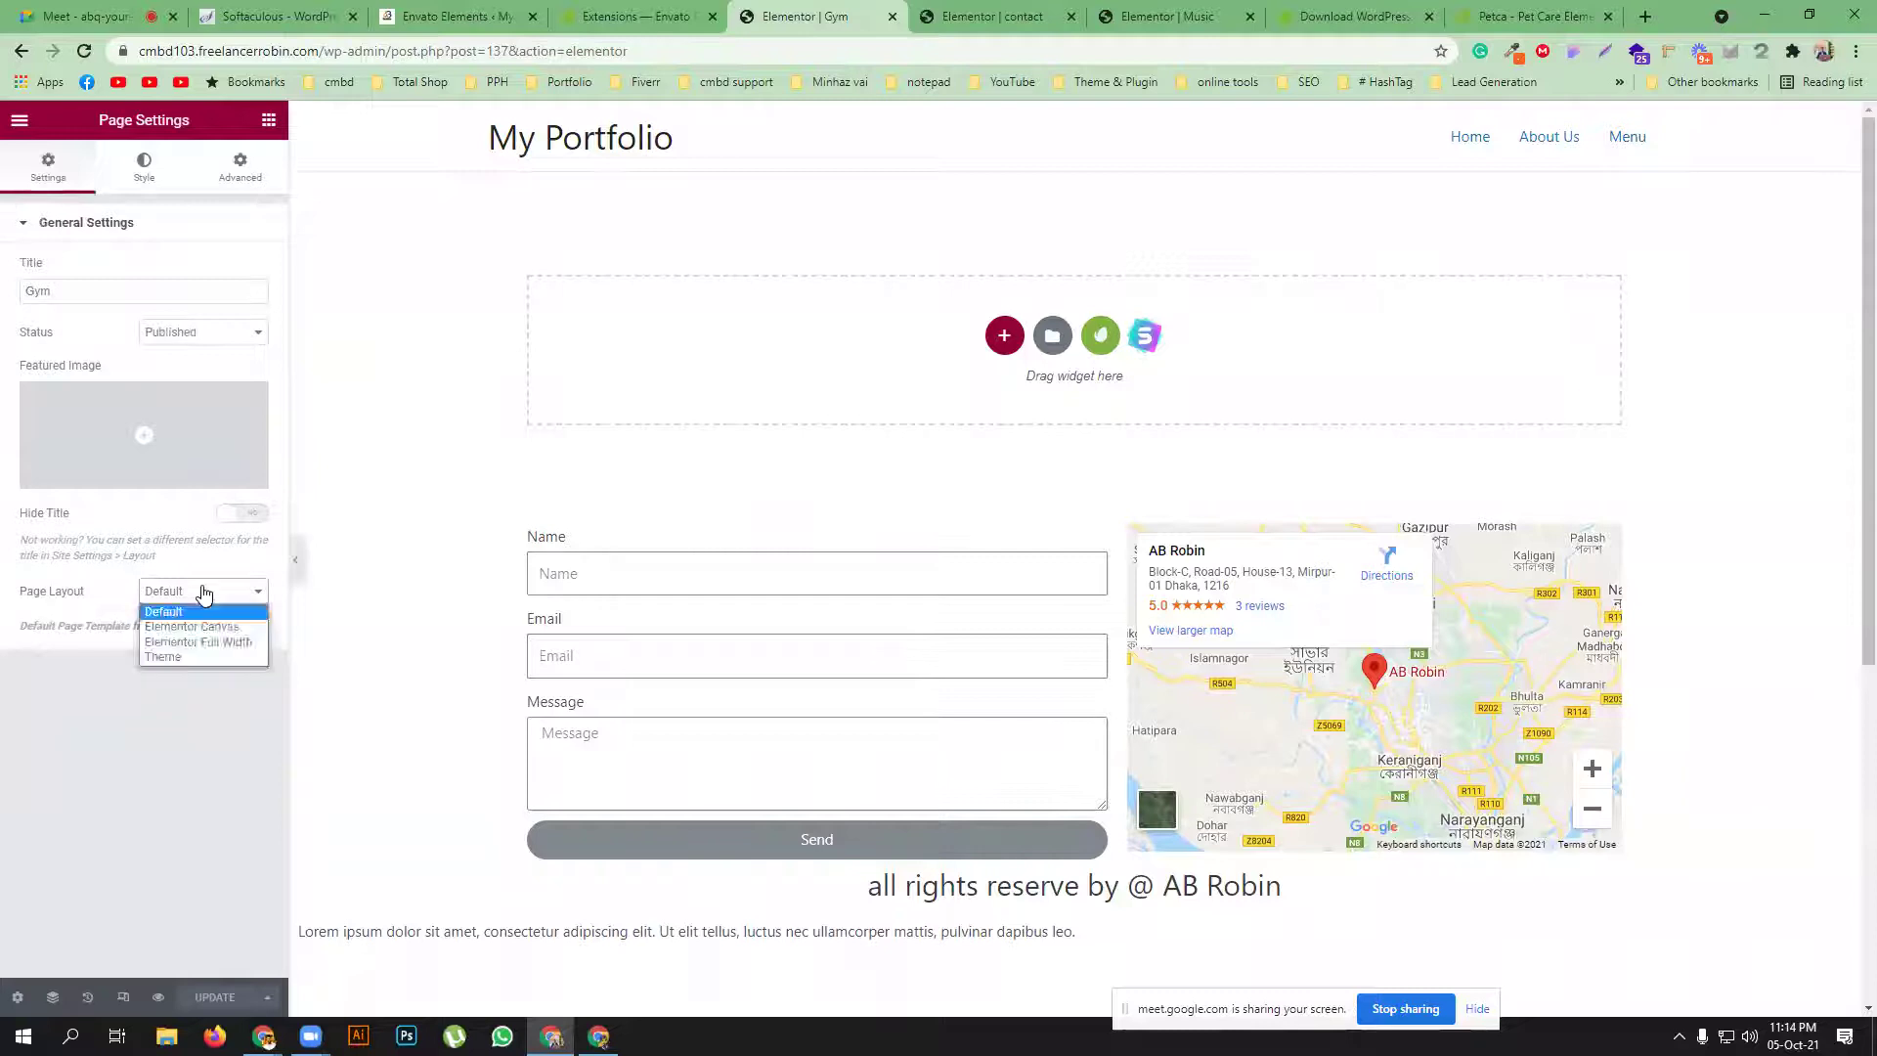
click(192, 627)
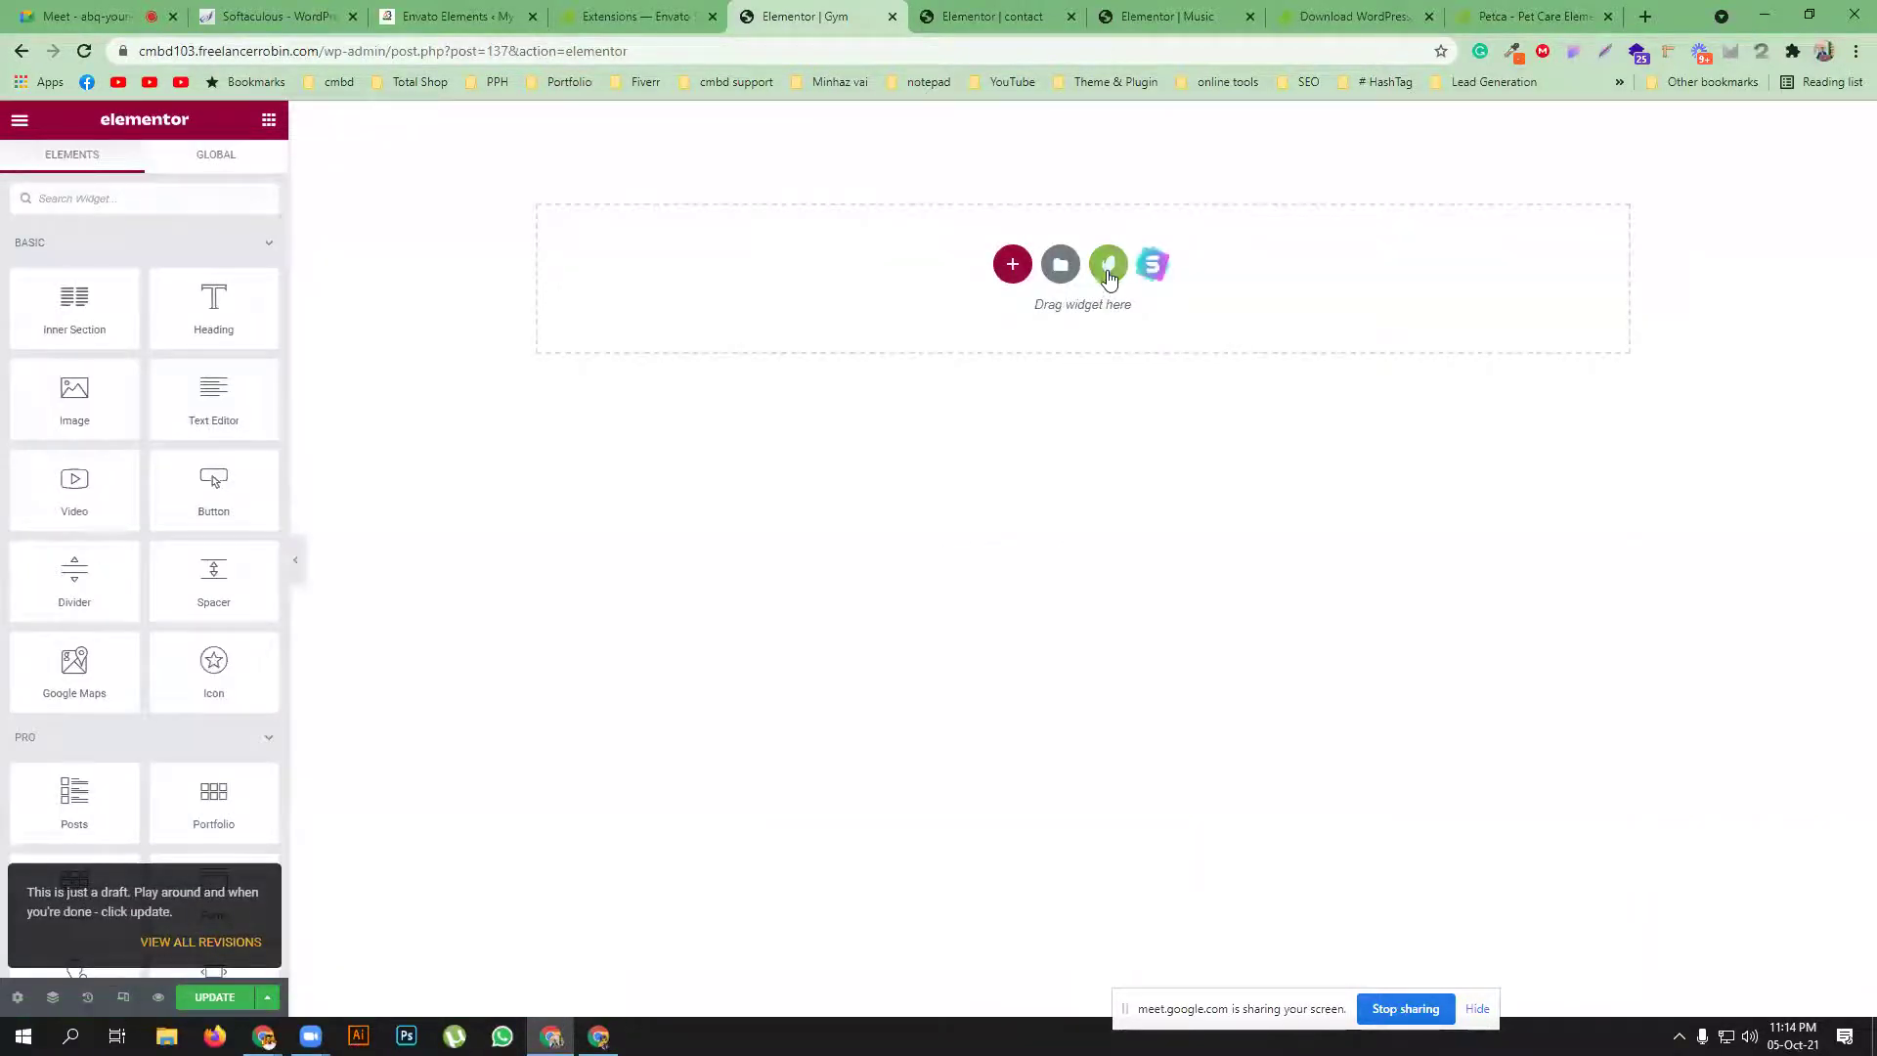
Upload the gymsite template kit ZIP through the Envato template kit library
click(1108, 270)
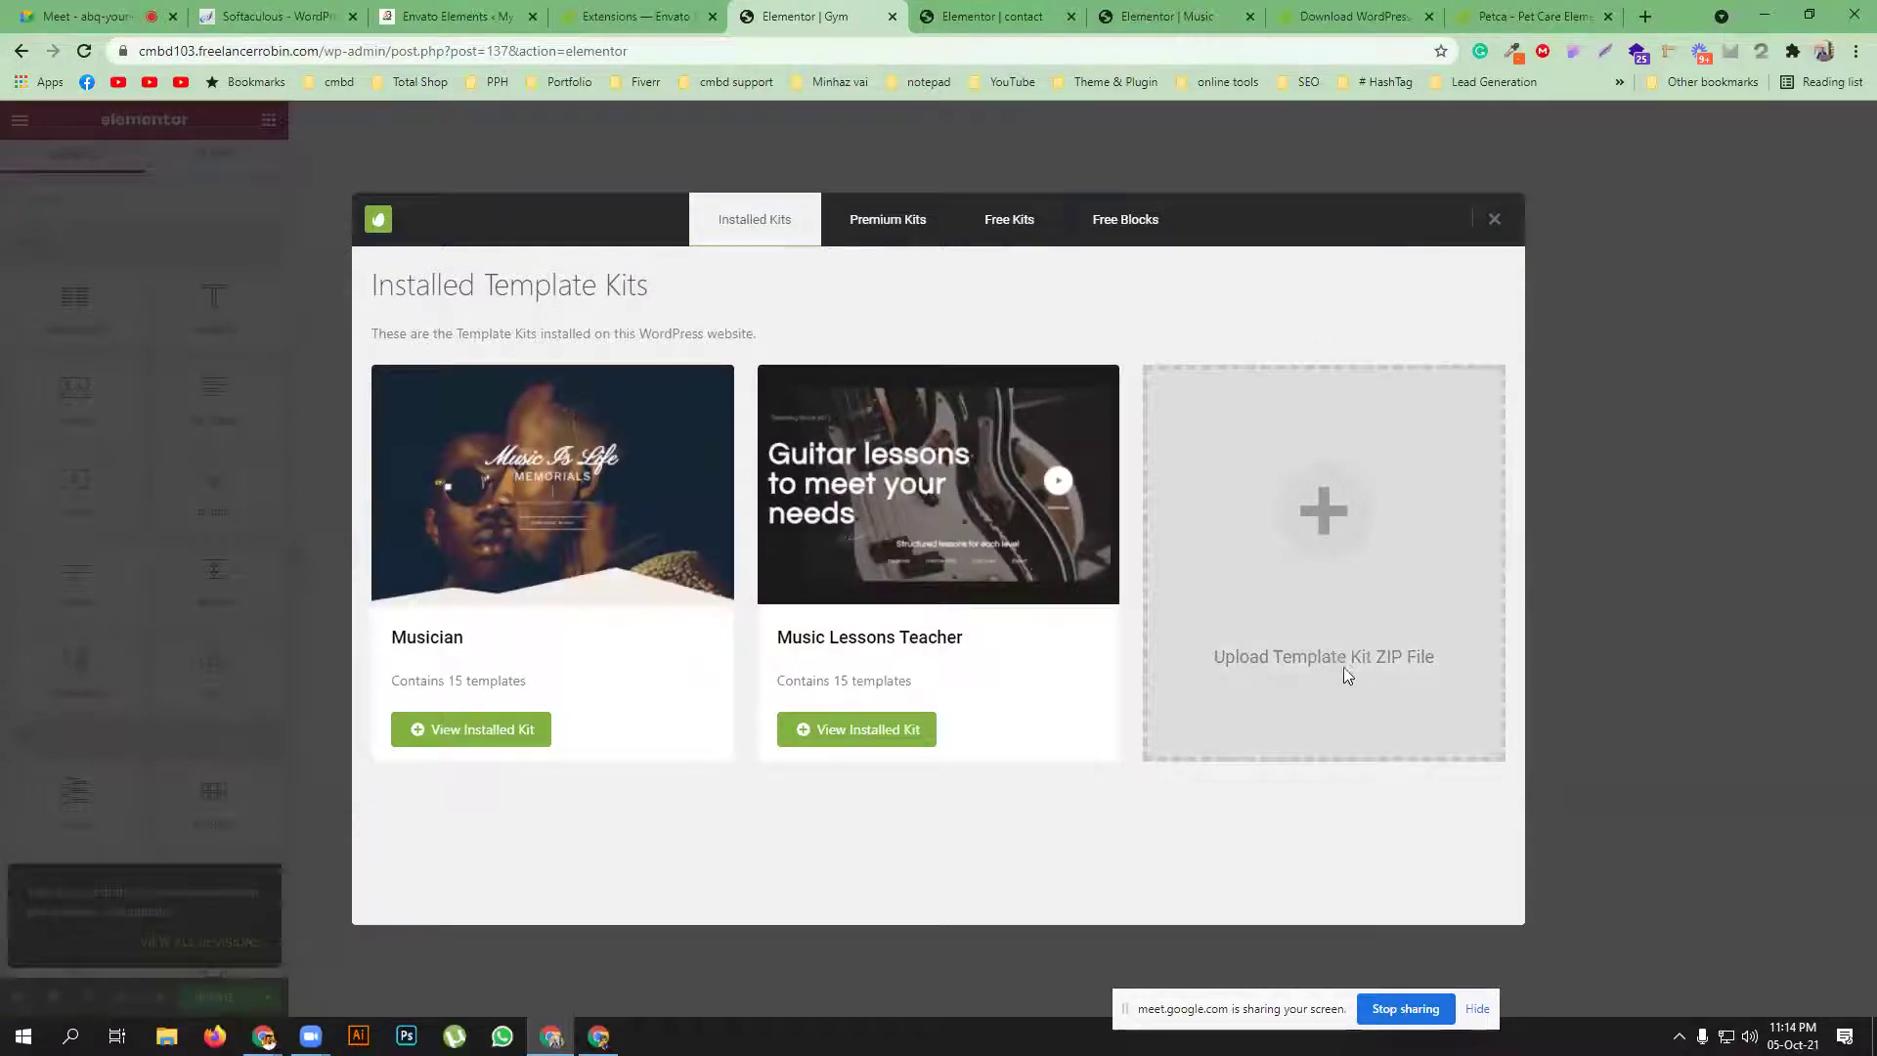
click(1341, 565)
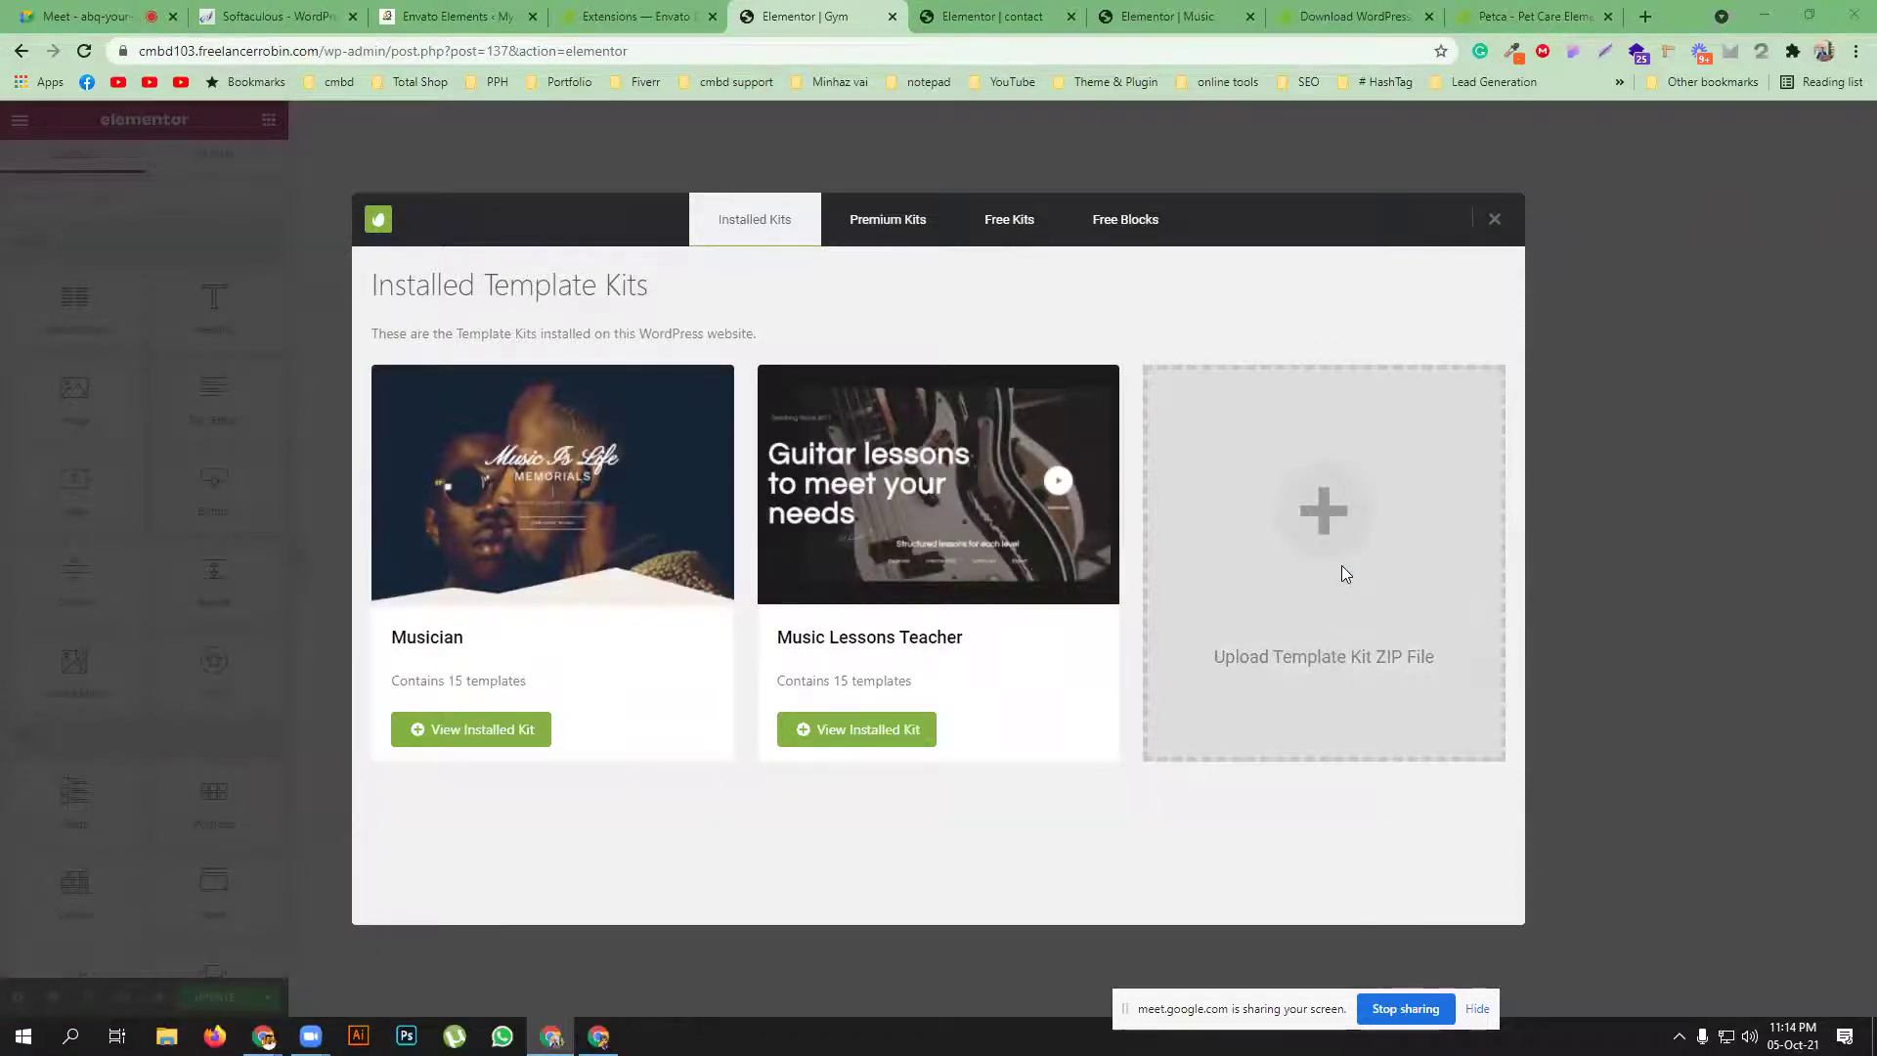
click(394, 494)
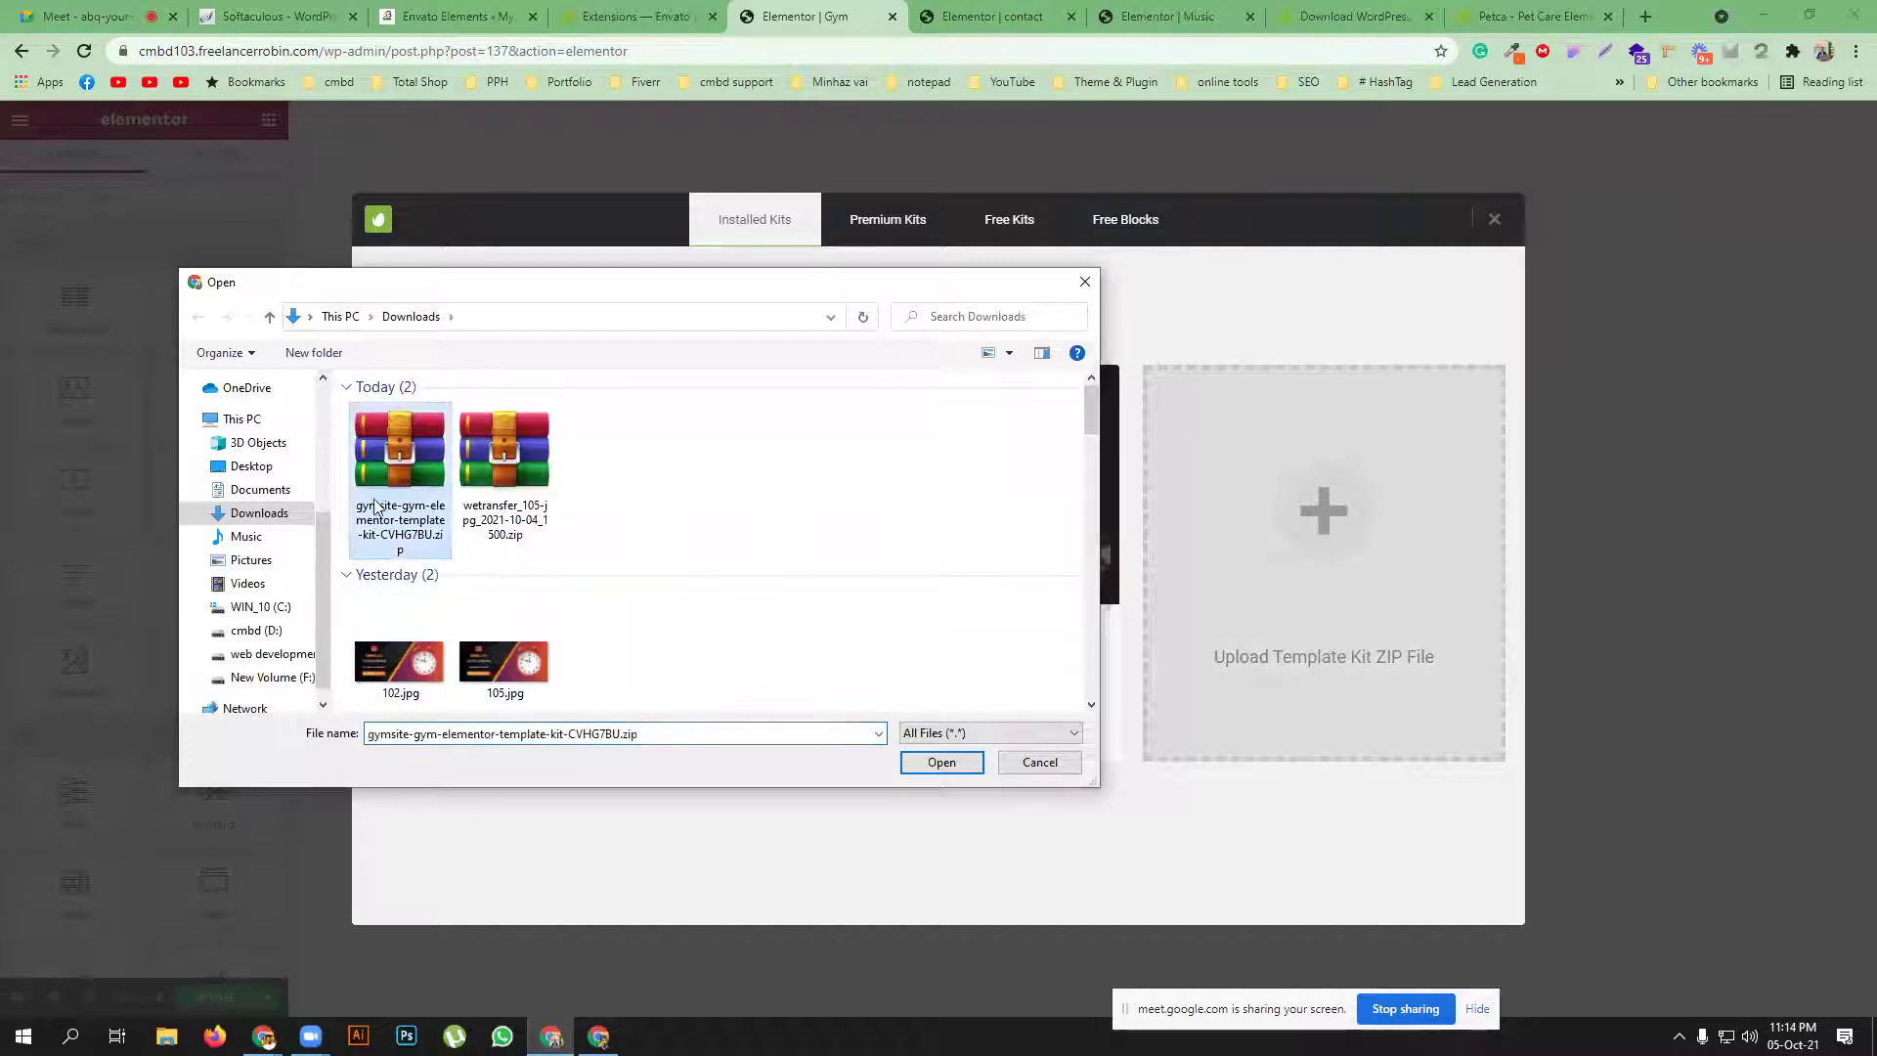
click(941, 761)
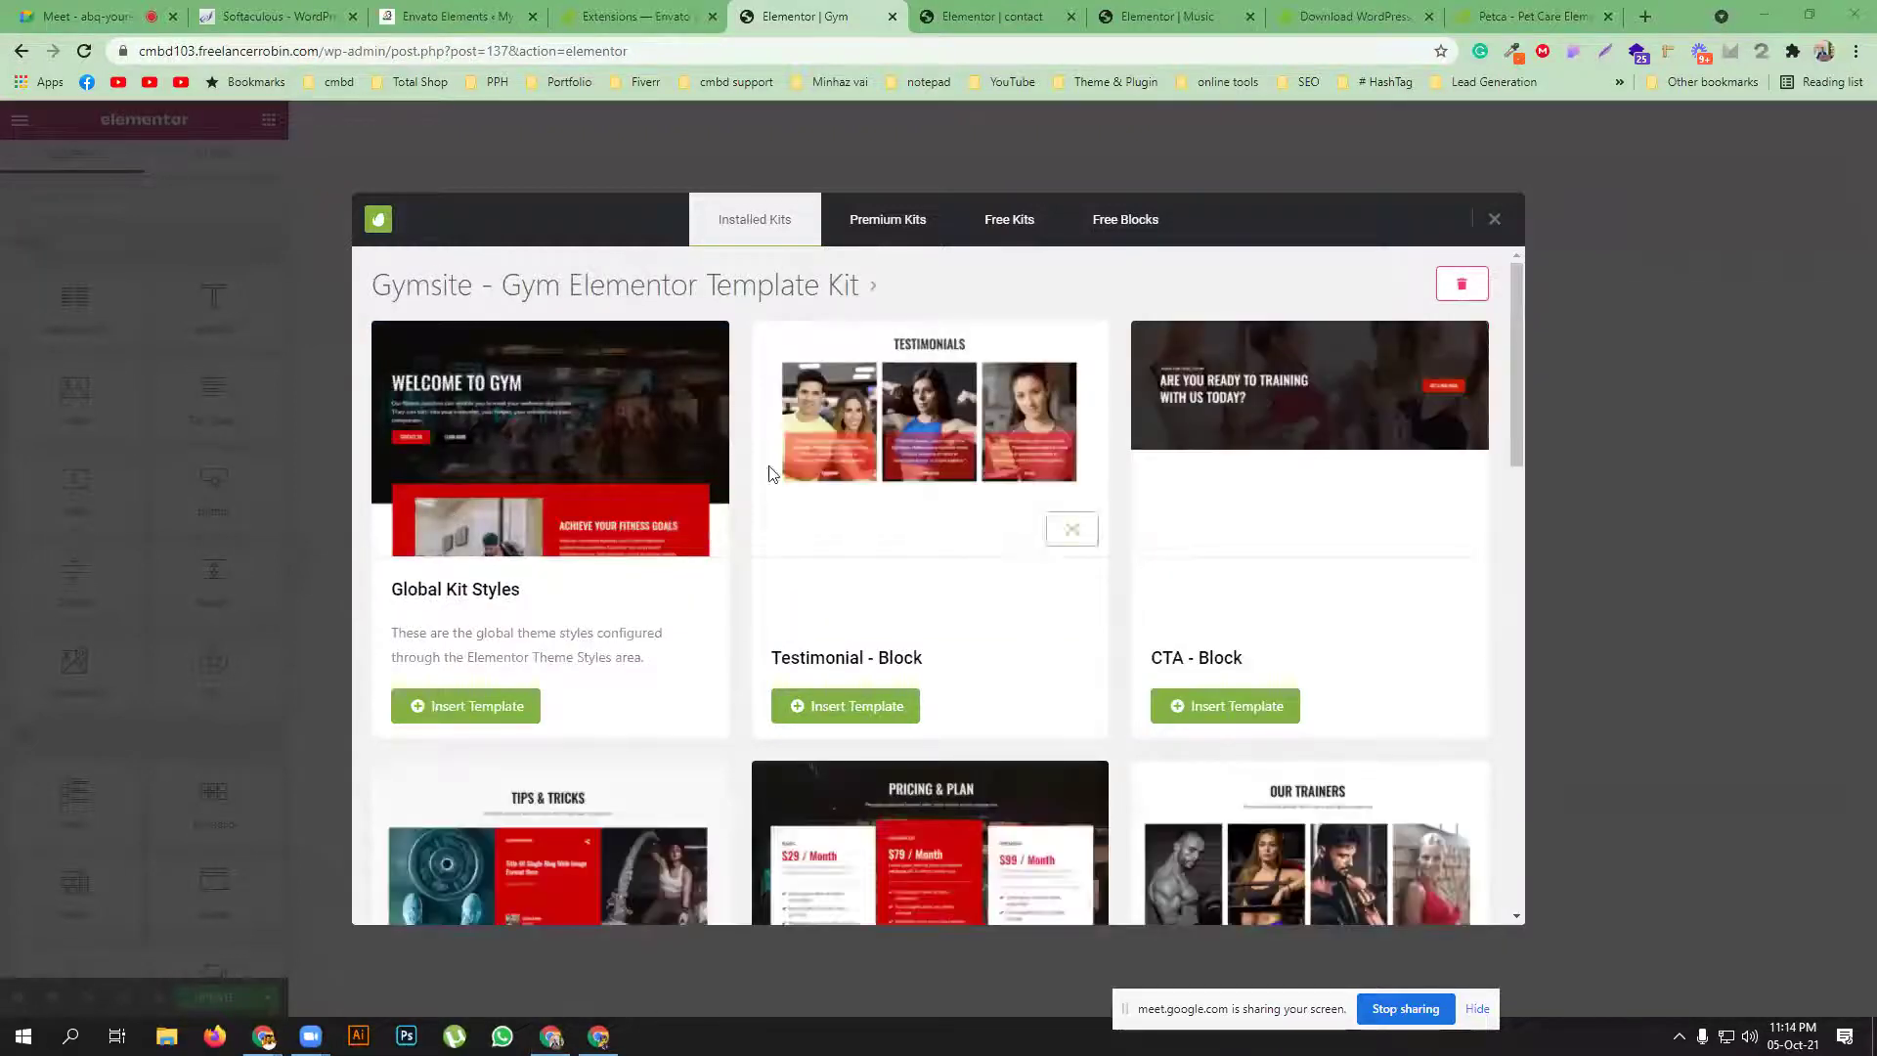
Insert the kit's 'Home - Page' template into the Gym page
scroll(1007, 629, down, 5)
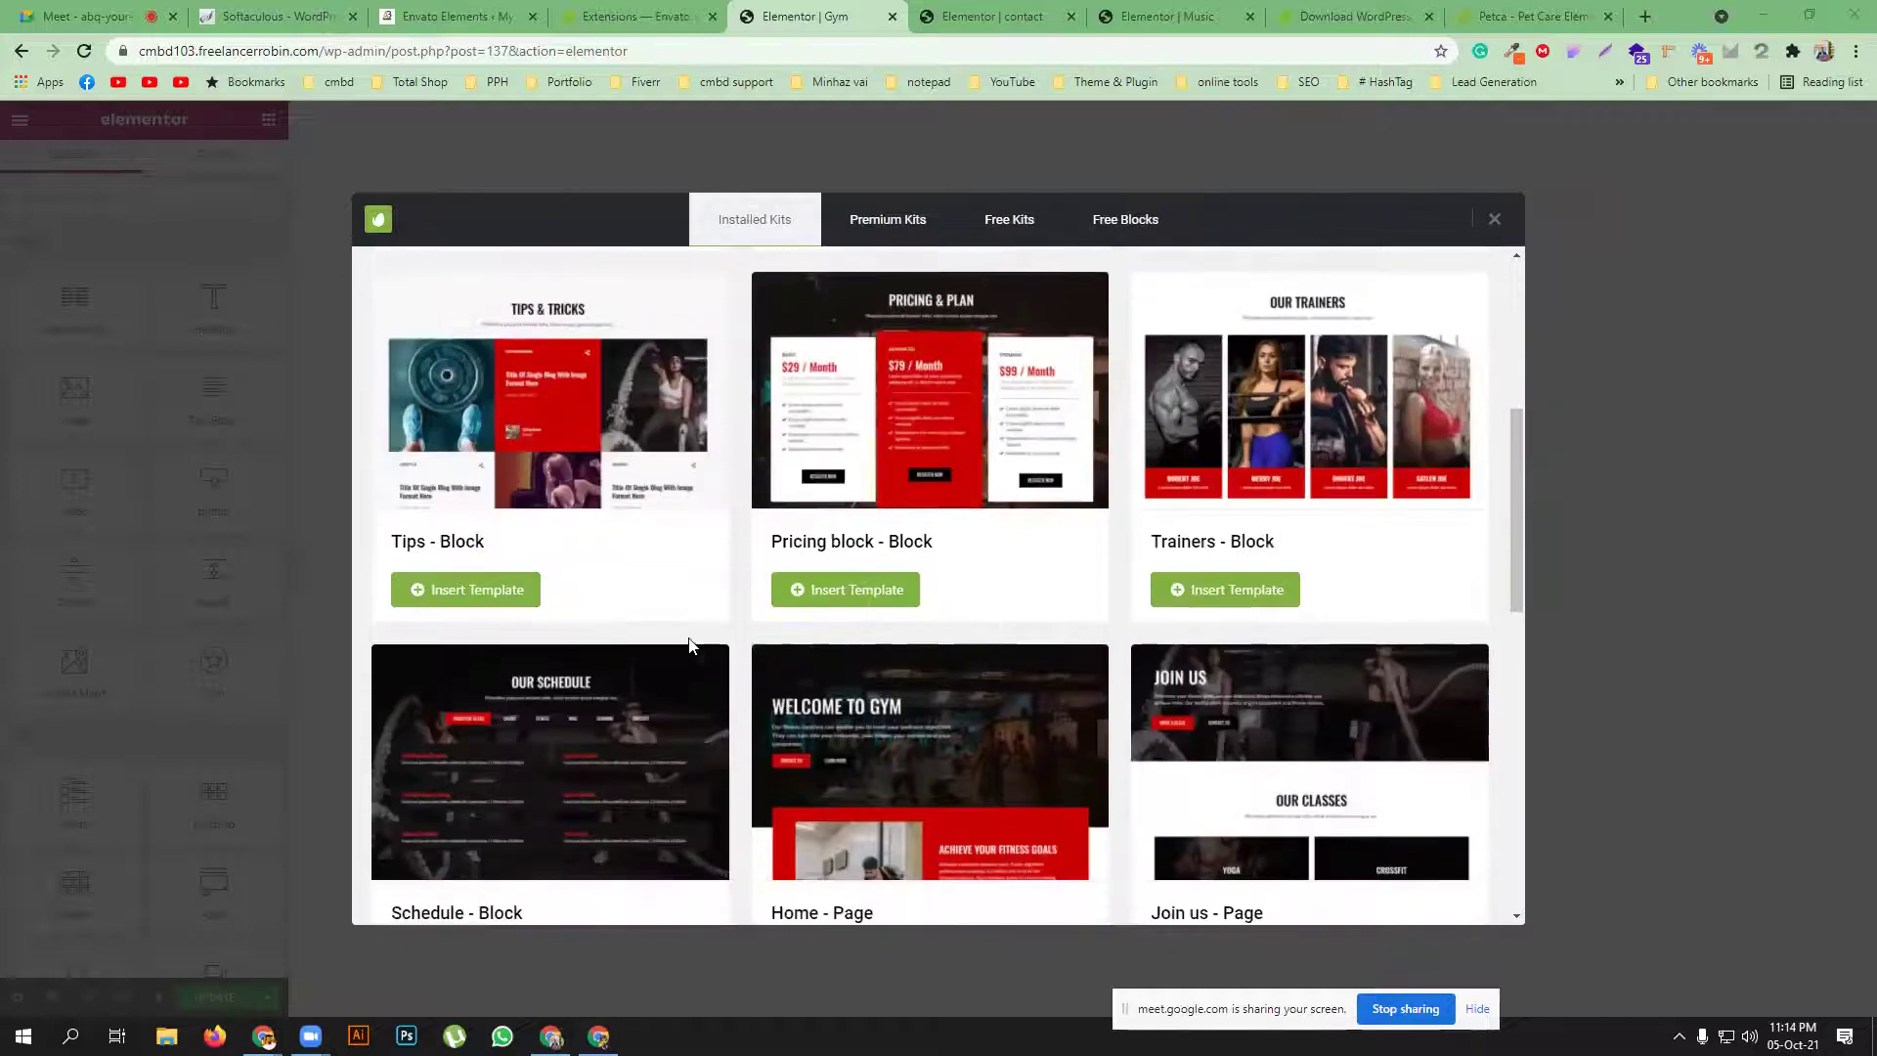
scroll(690, 645, up, 4)
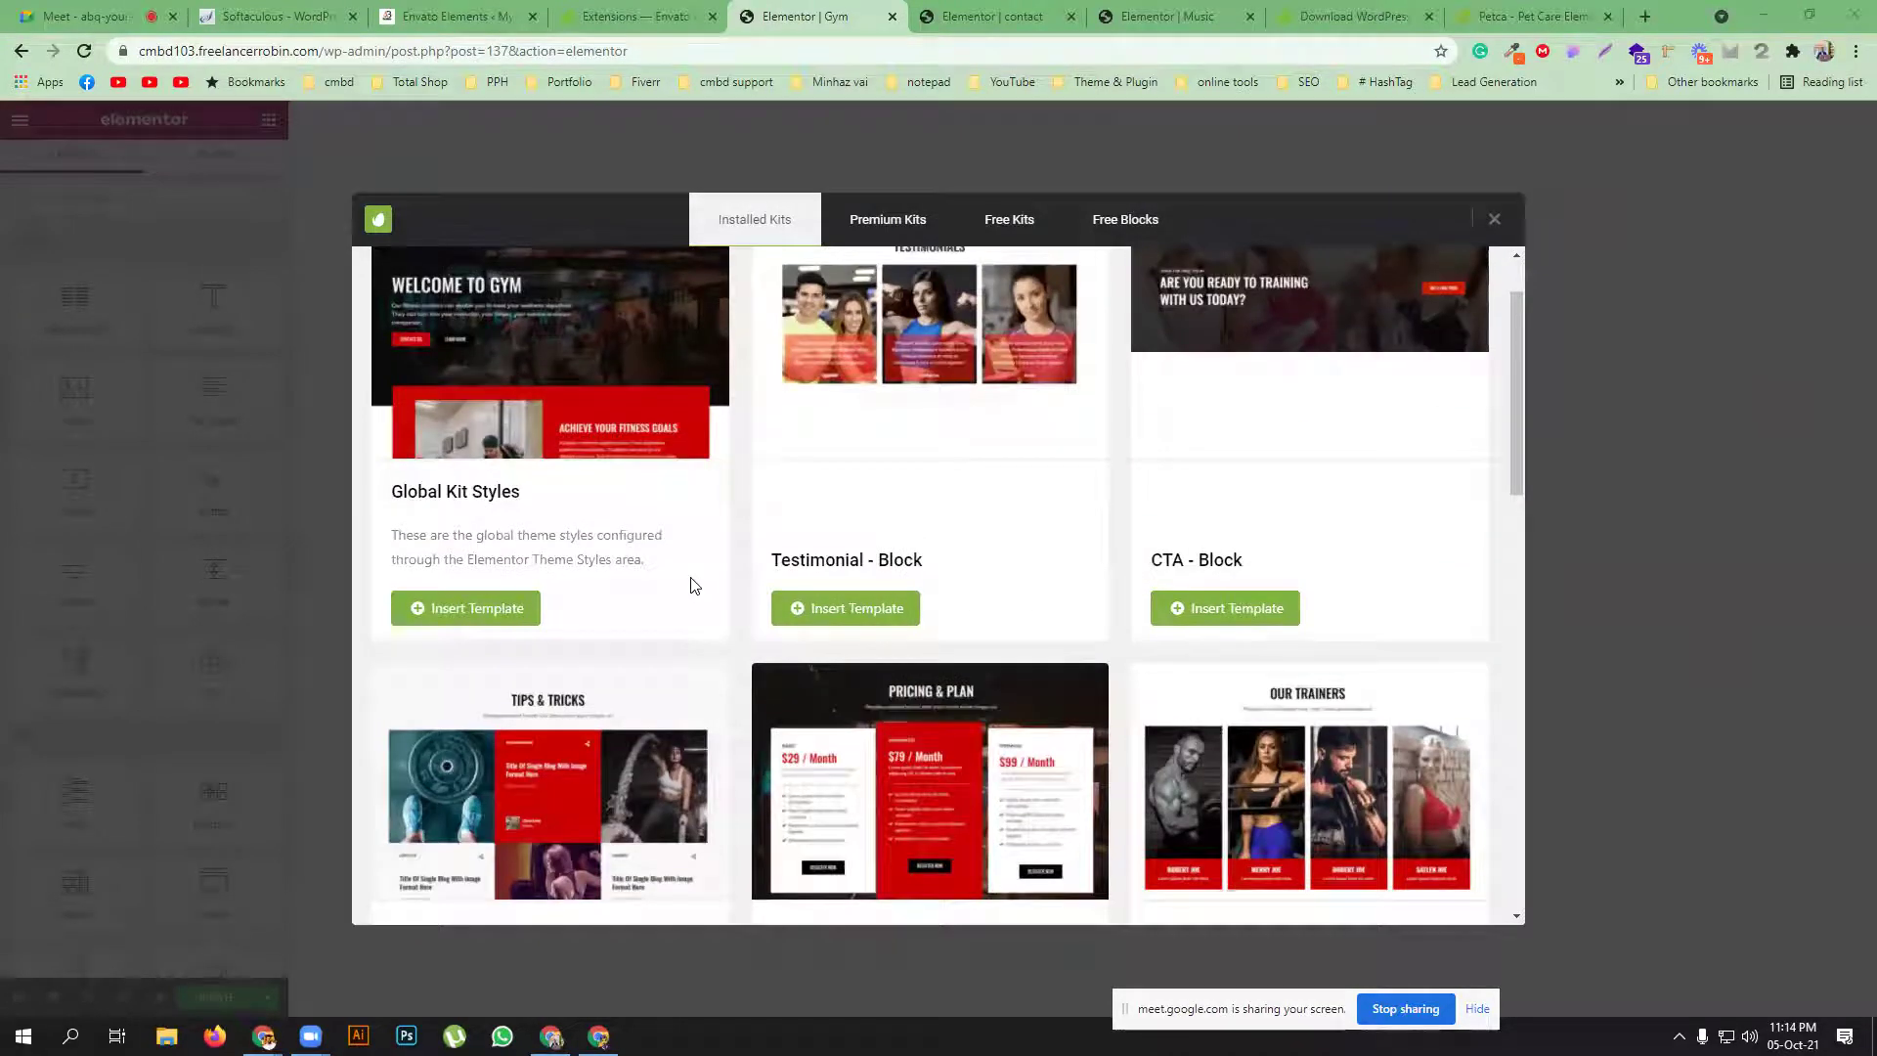
scroll(691, 584, up, 2)
scroll(691, 584, down, 5)
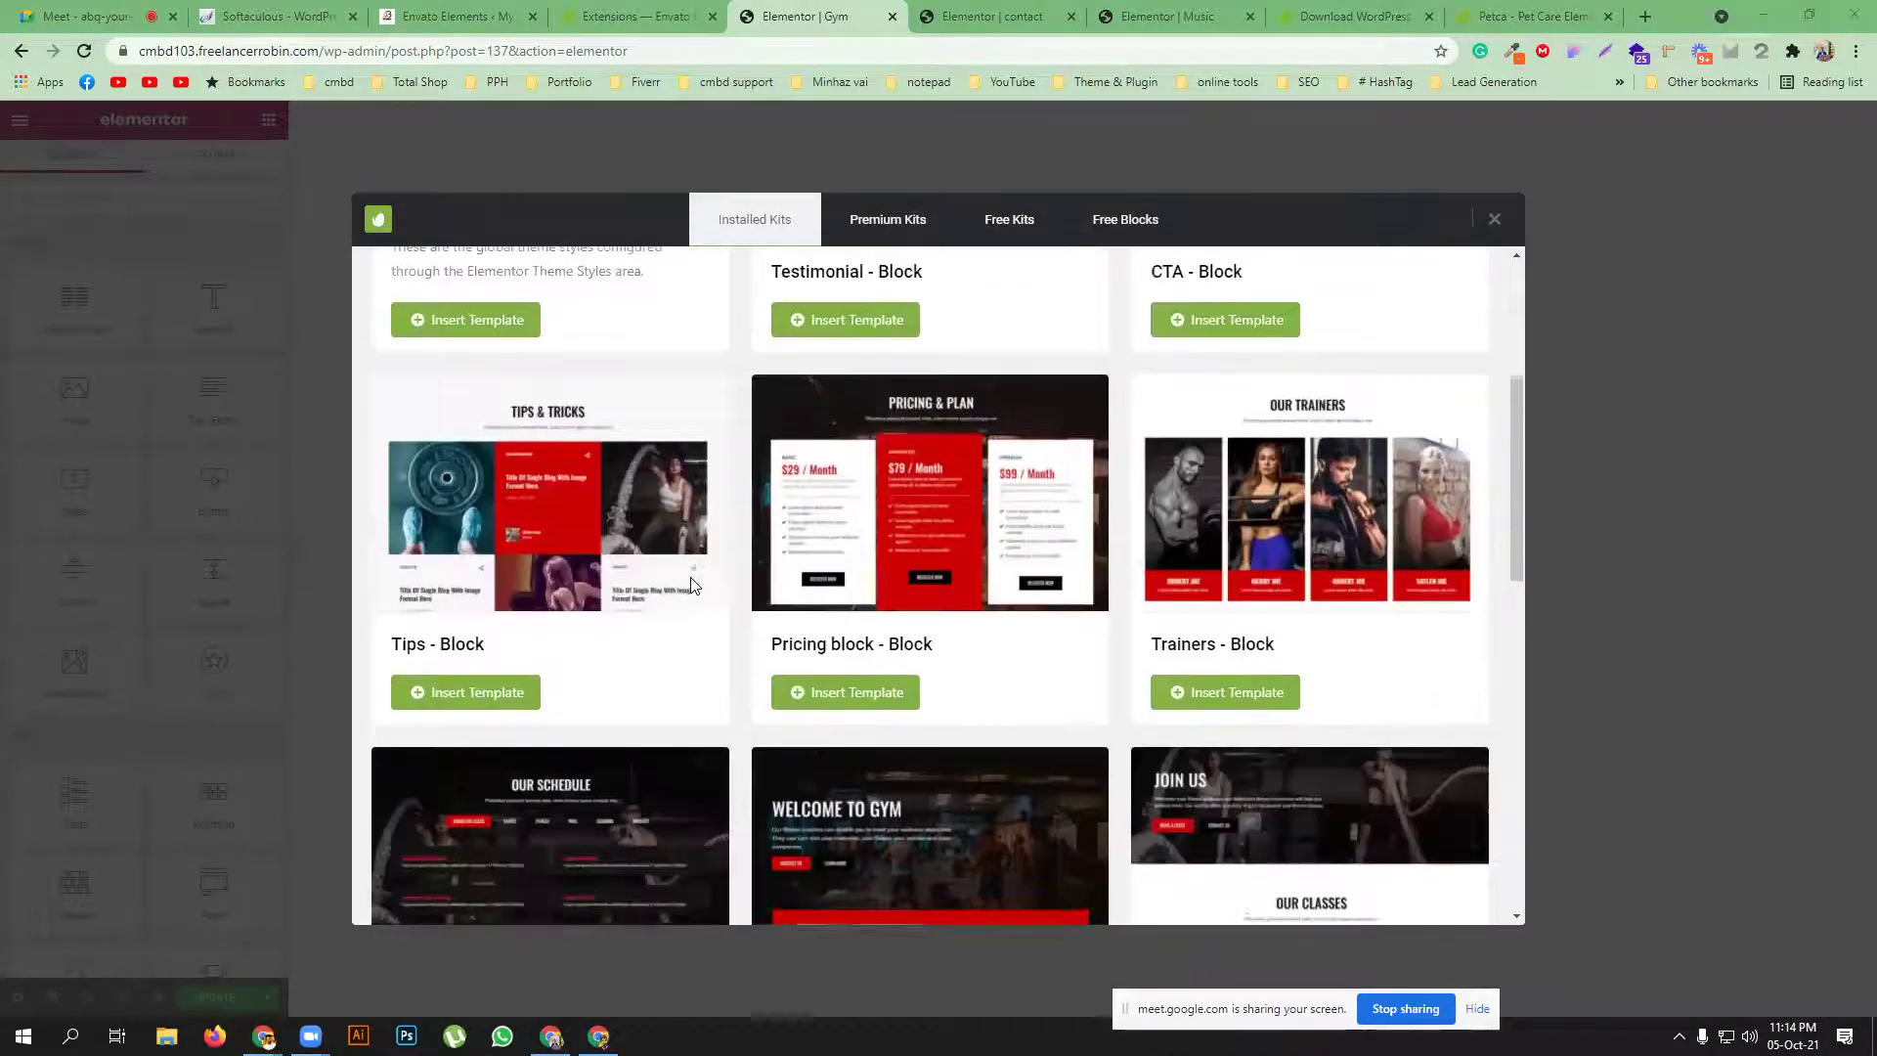
scroll(691, 585, down, 3)
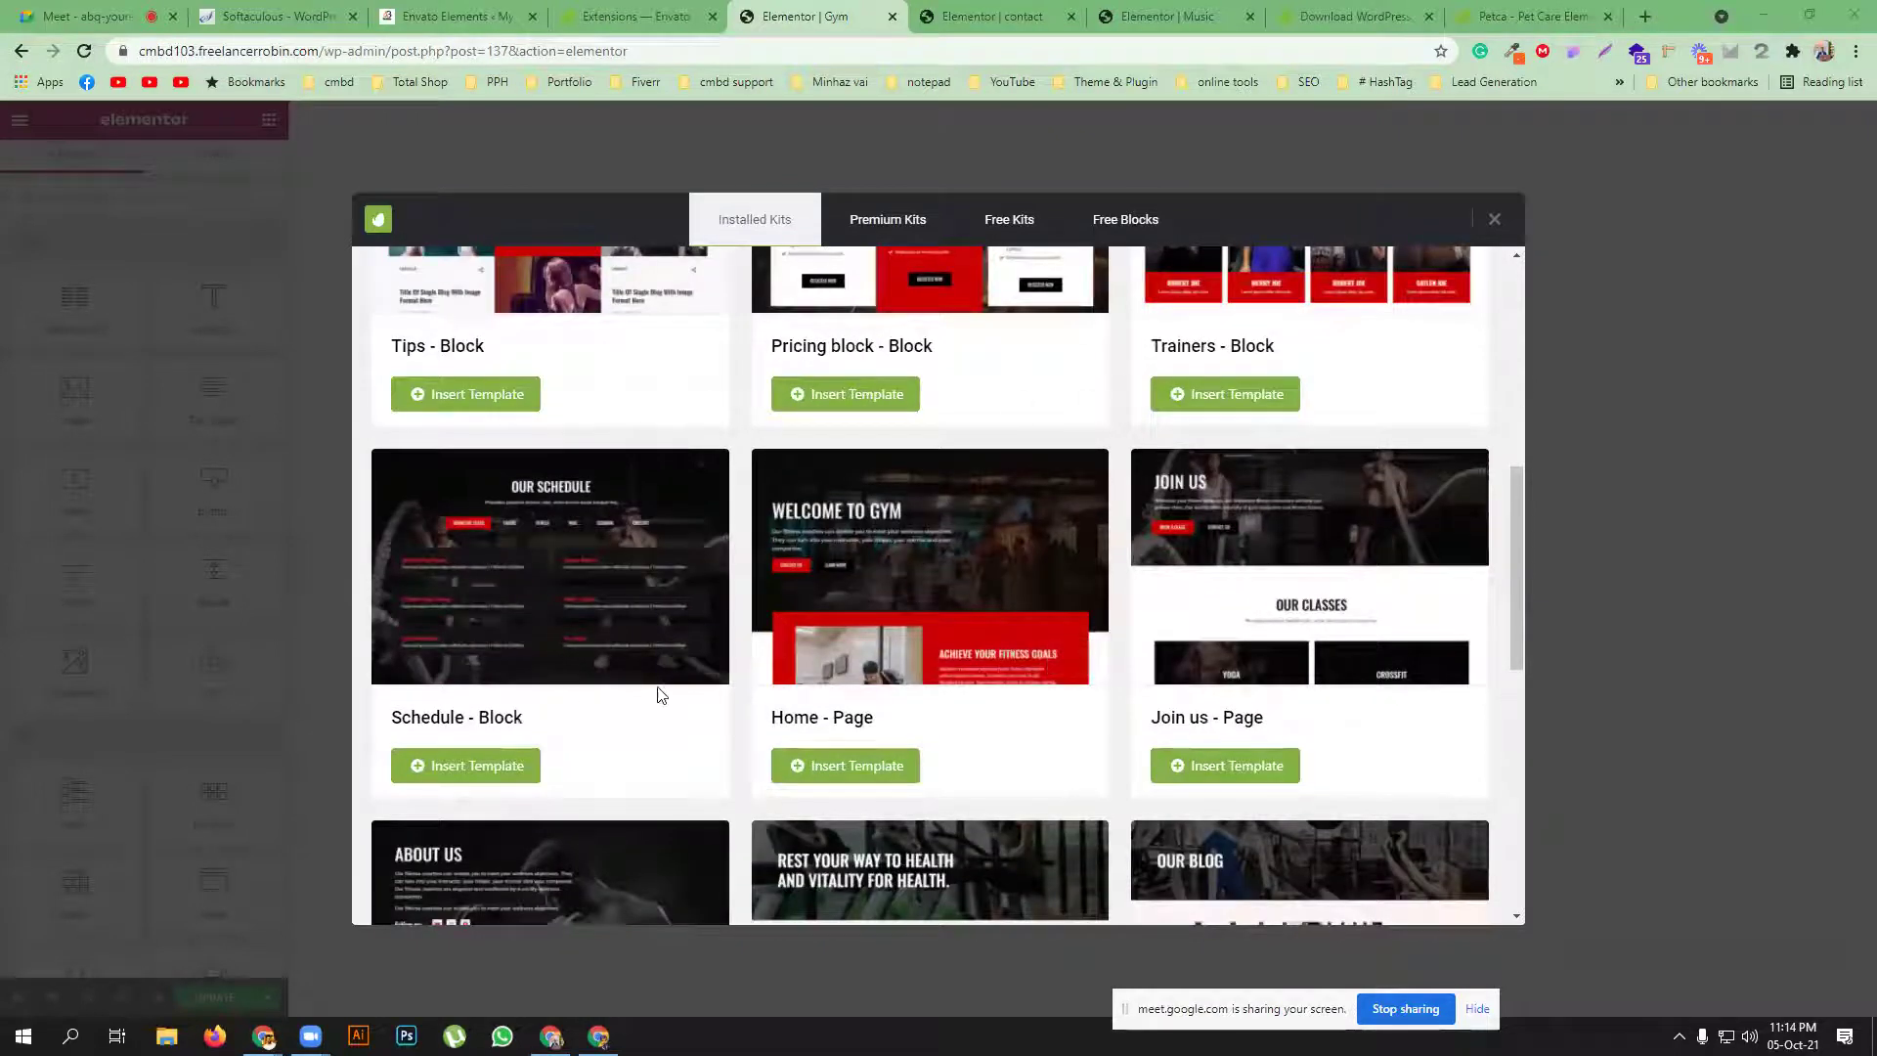
scroll(1085, 707, down, 4)
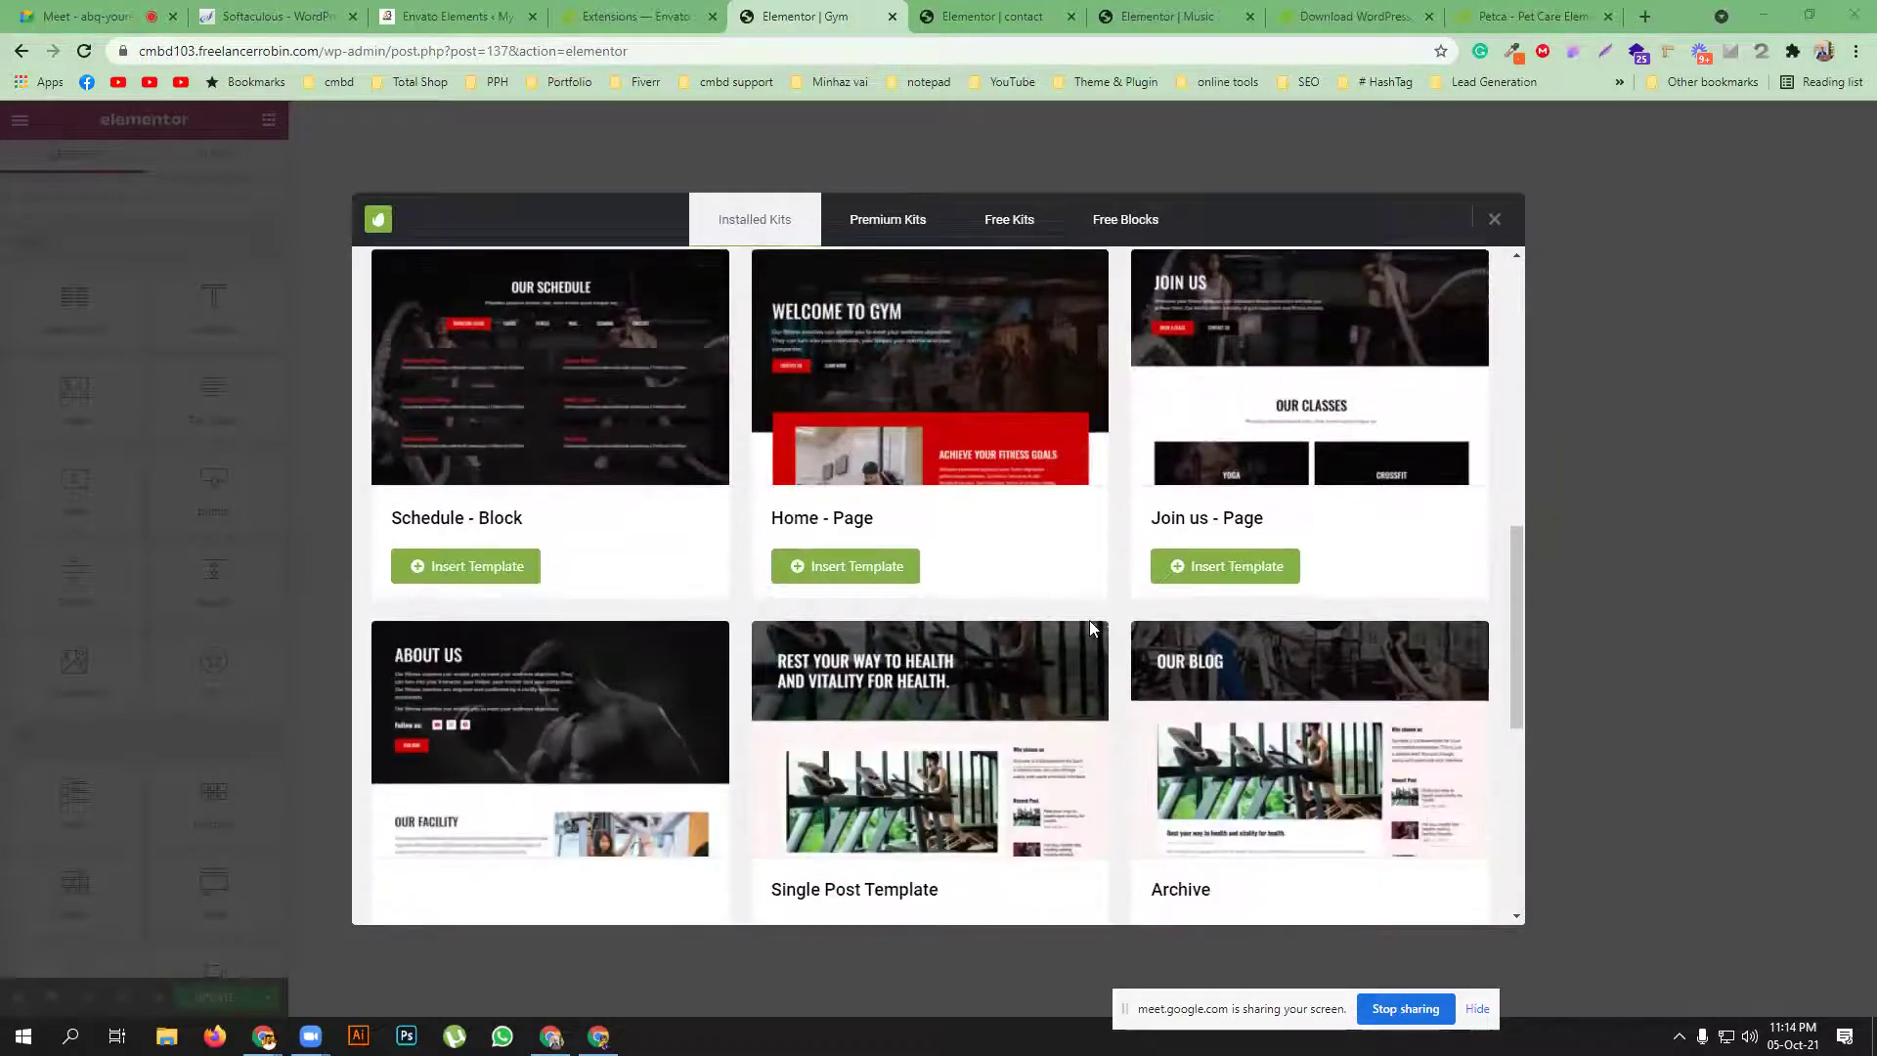
scroll(1085, 631, up, 3)
click(842, 668)
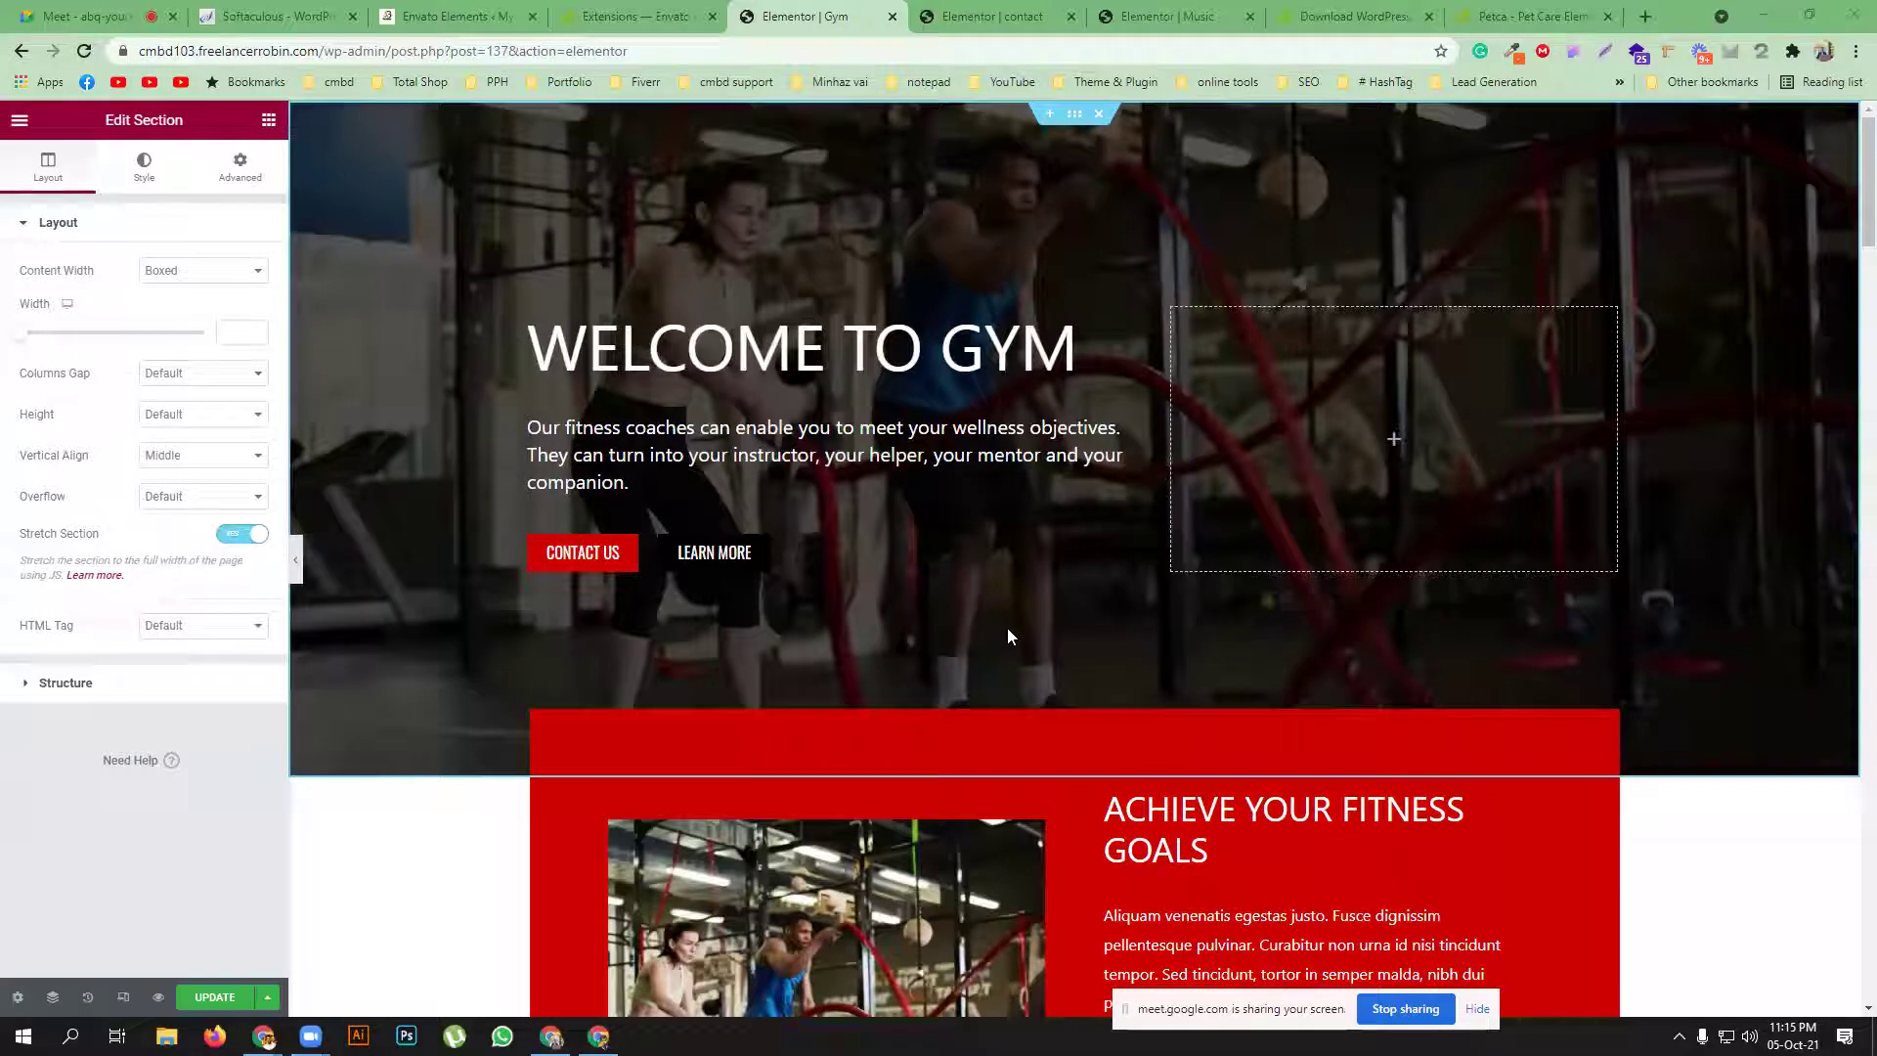
scroll(1007, 636, down, 10)
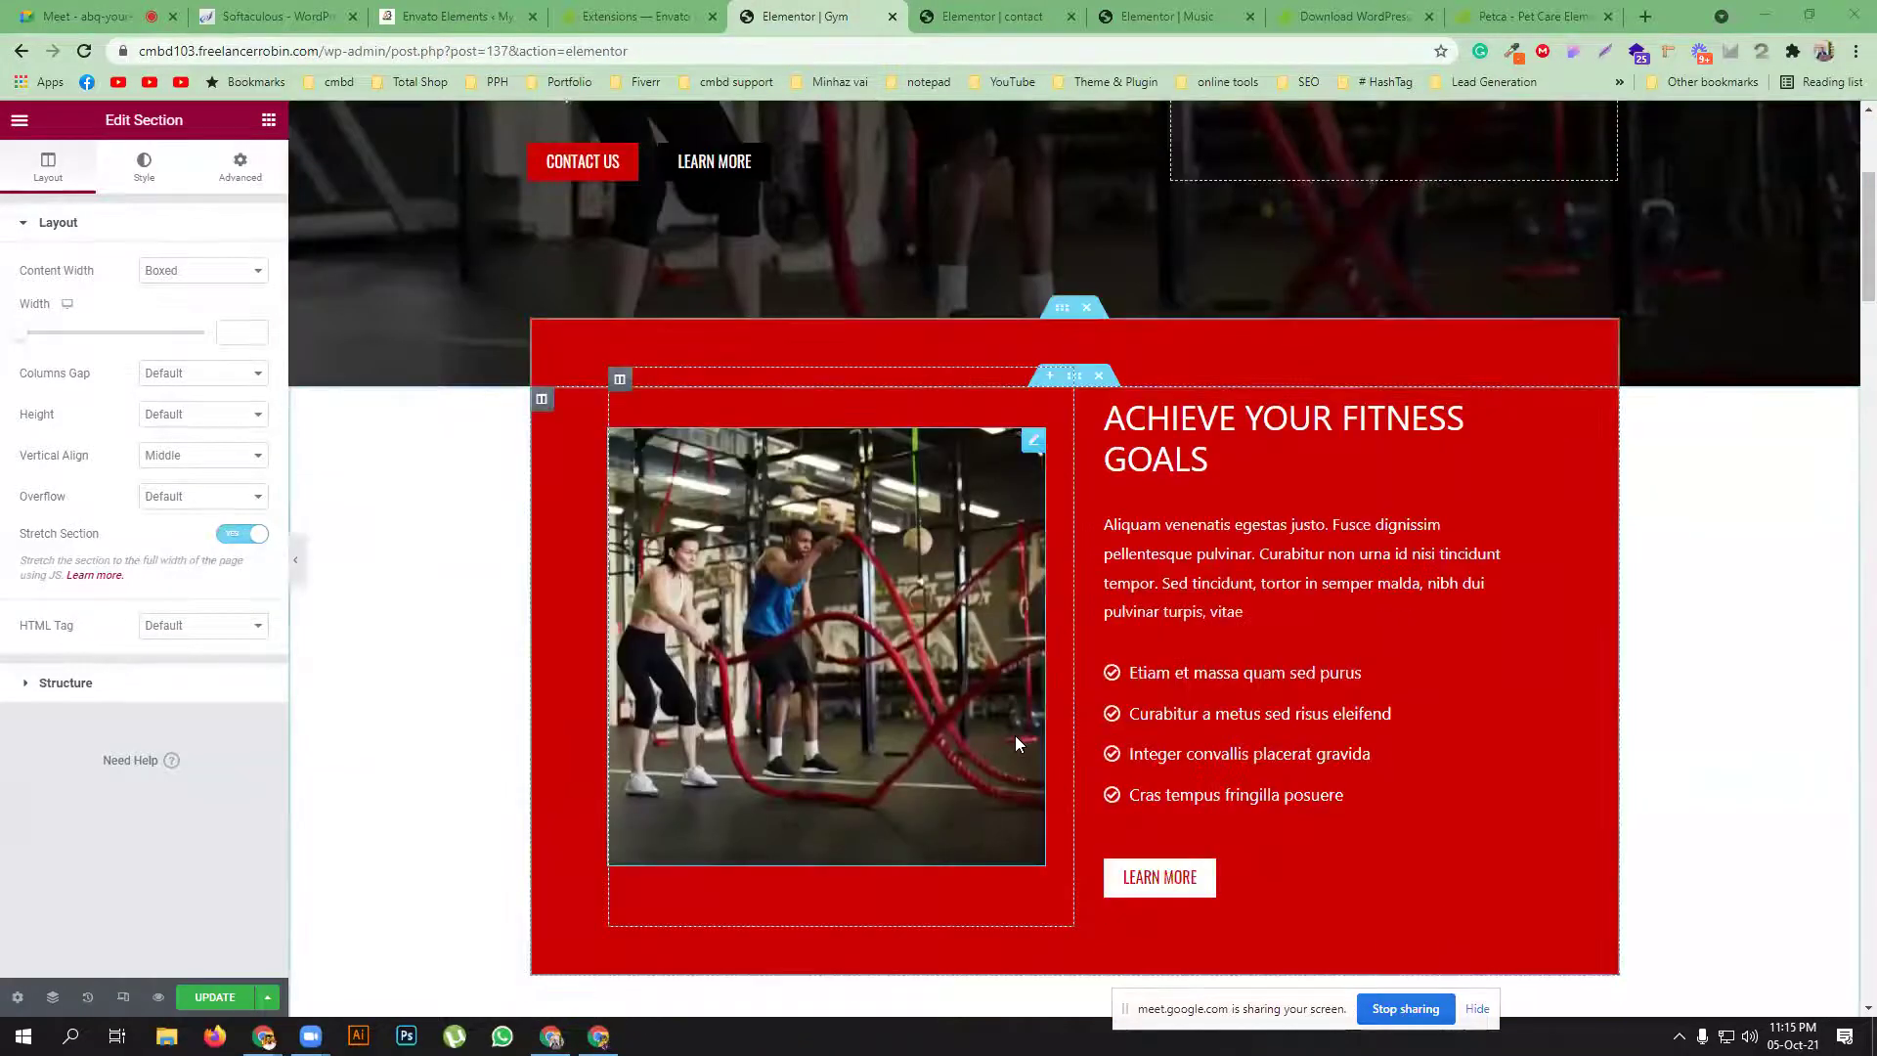
scroll(981, 731, down, 10)
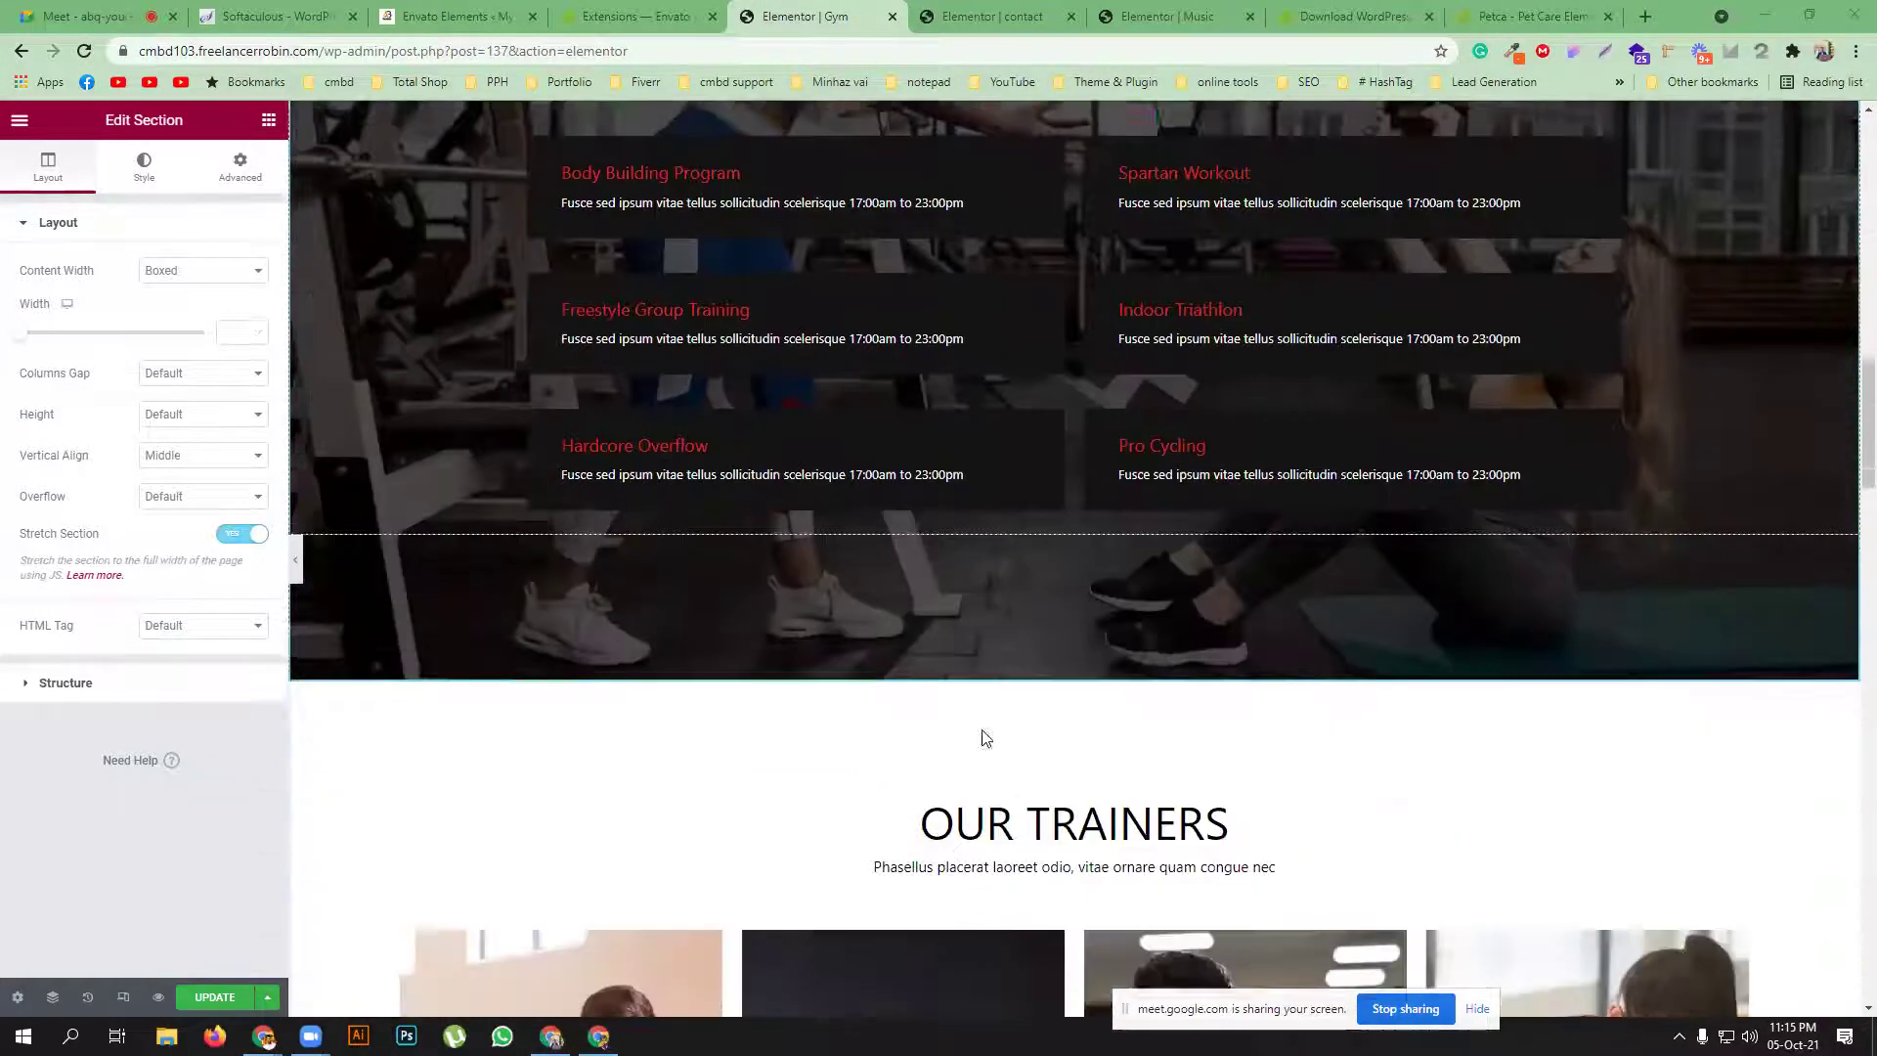
scroll(1011, 745, down, 14)
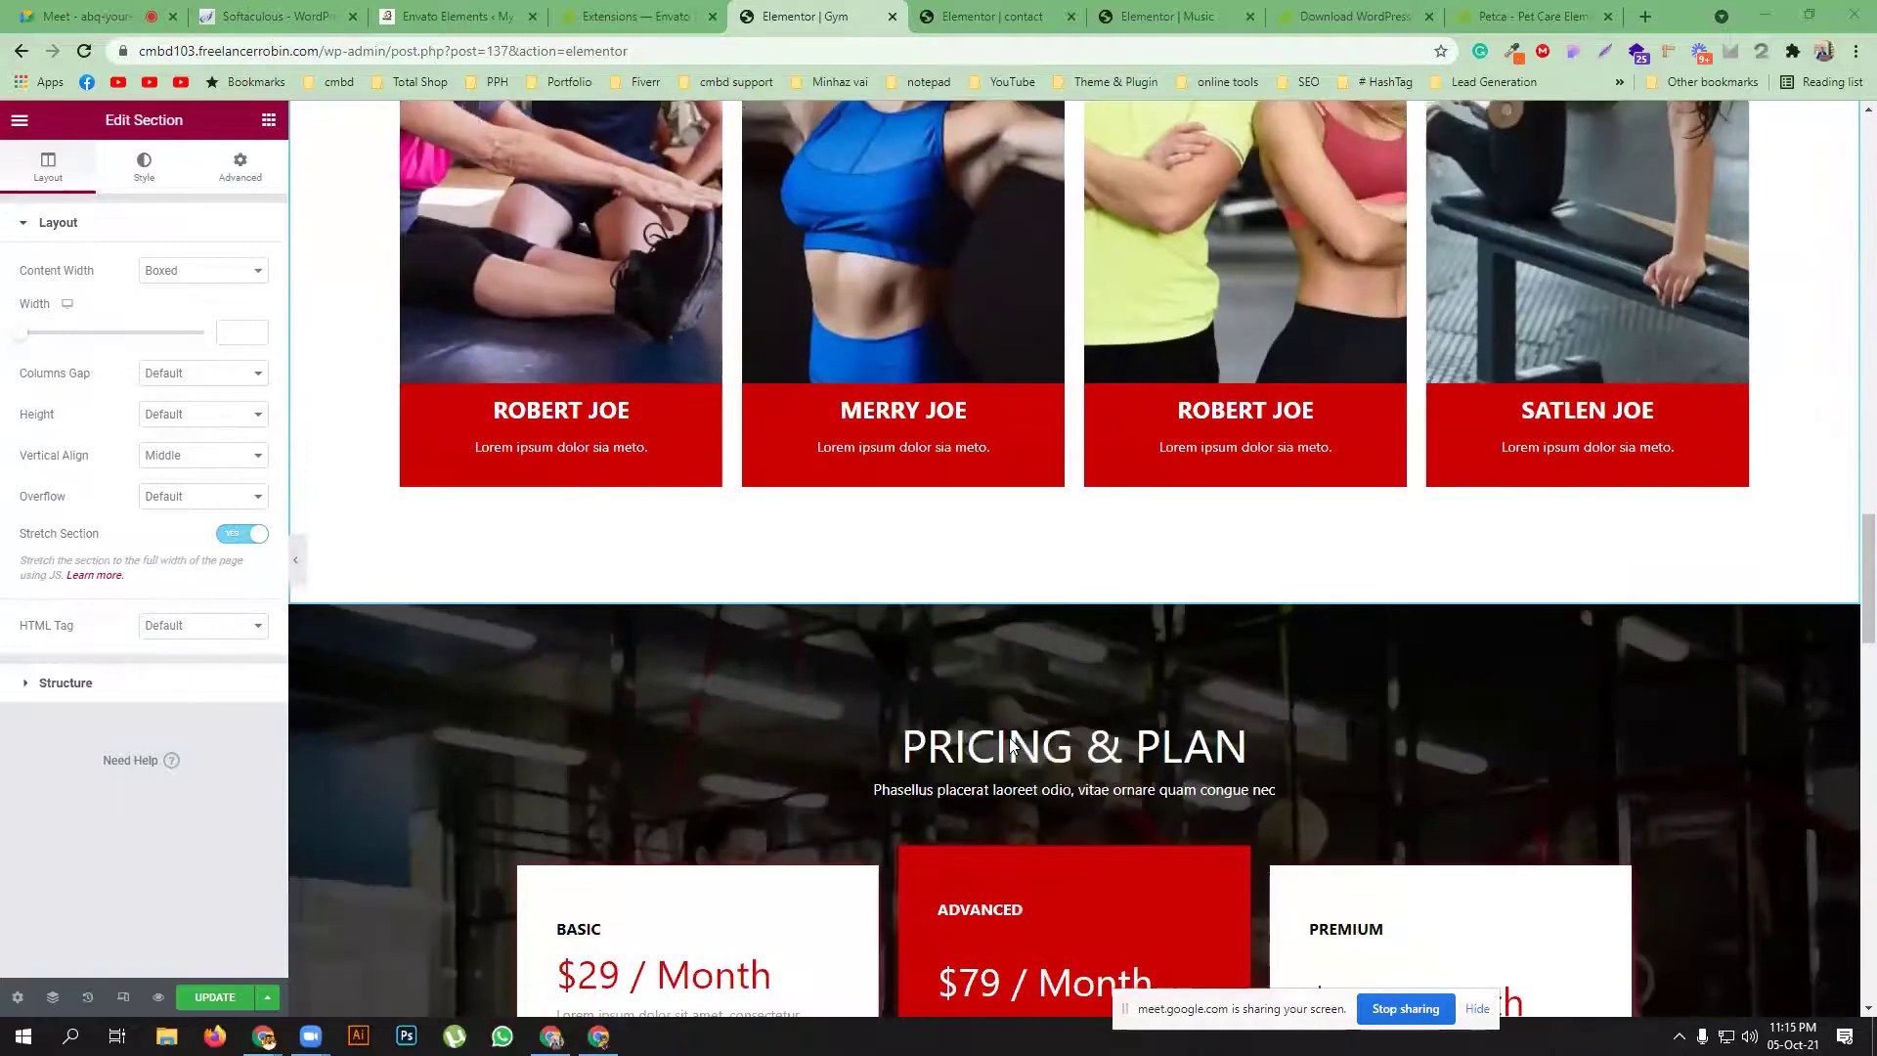
scroll(1005, 635, up, 15)
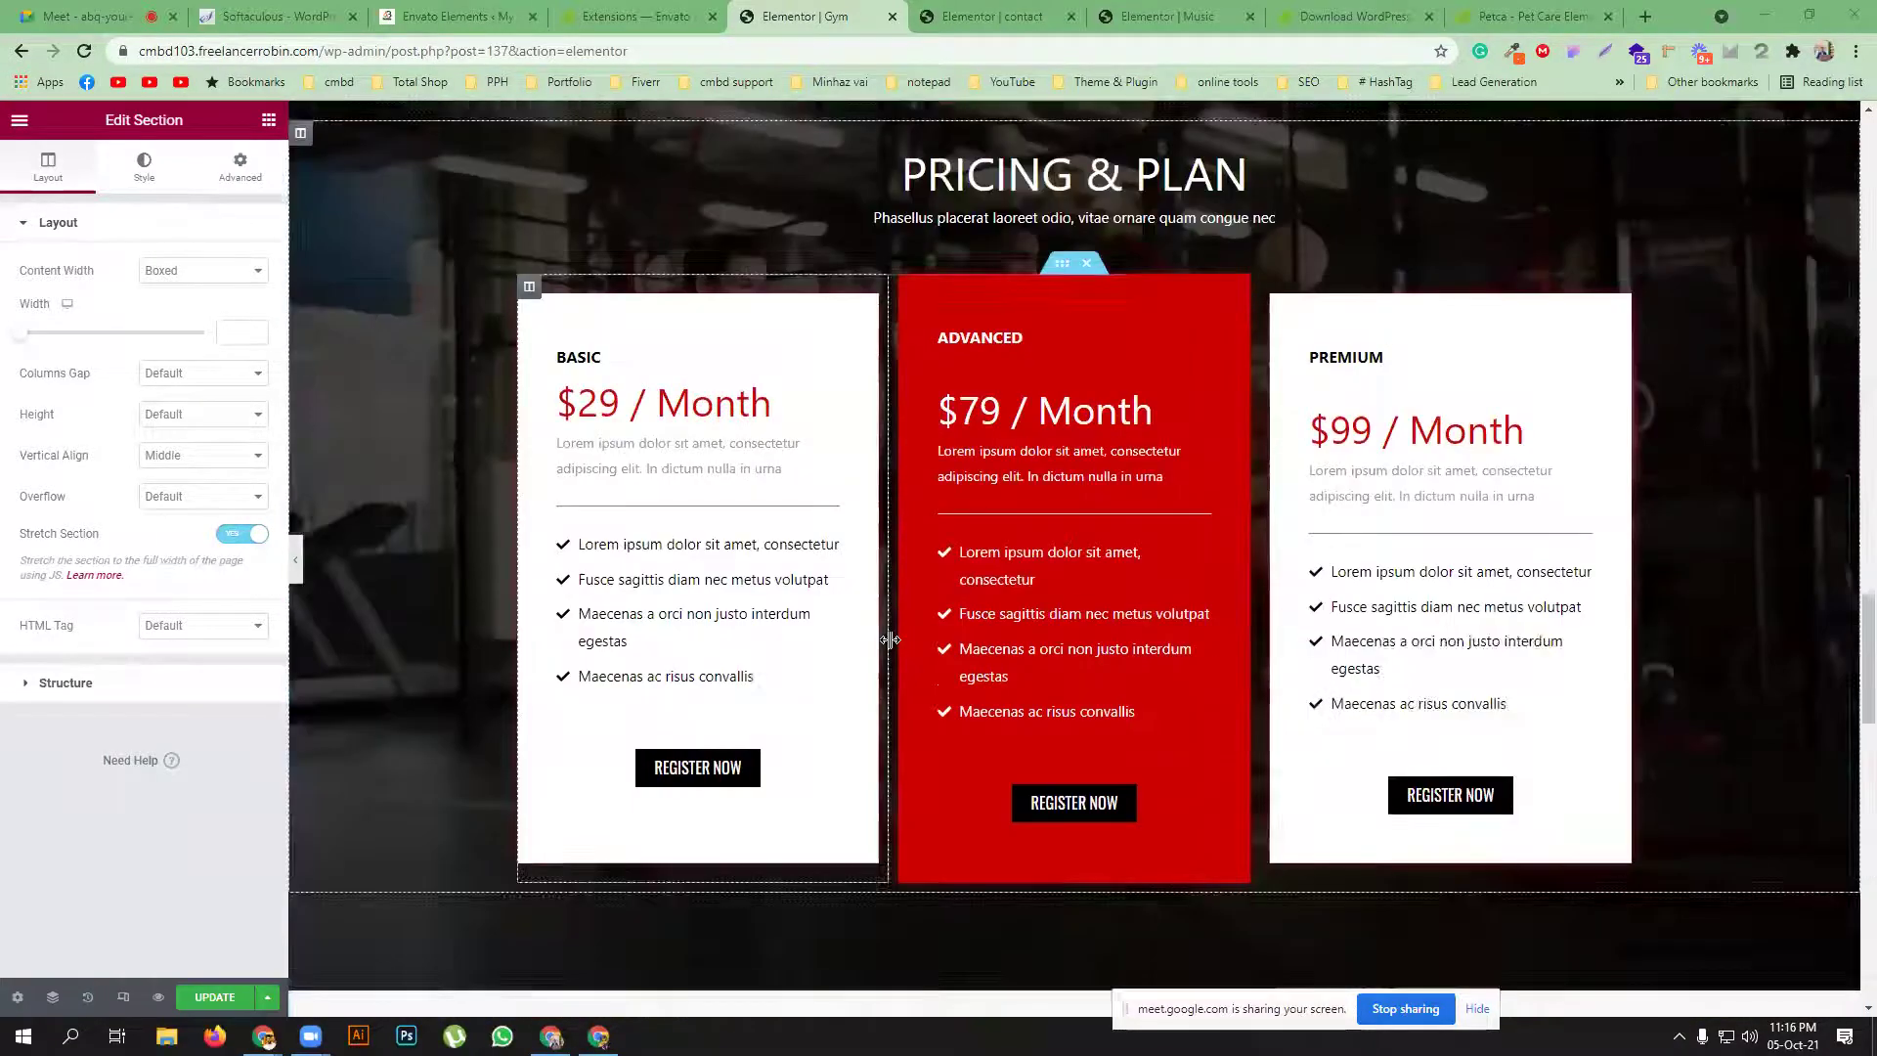
scroll(620, 374, up, 7)
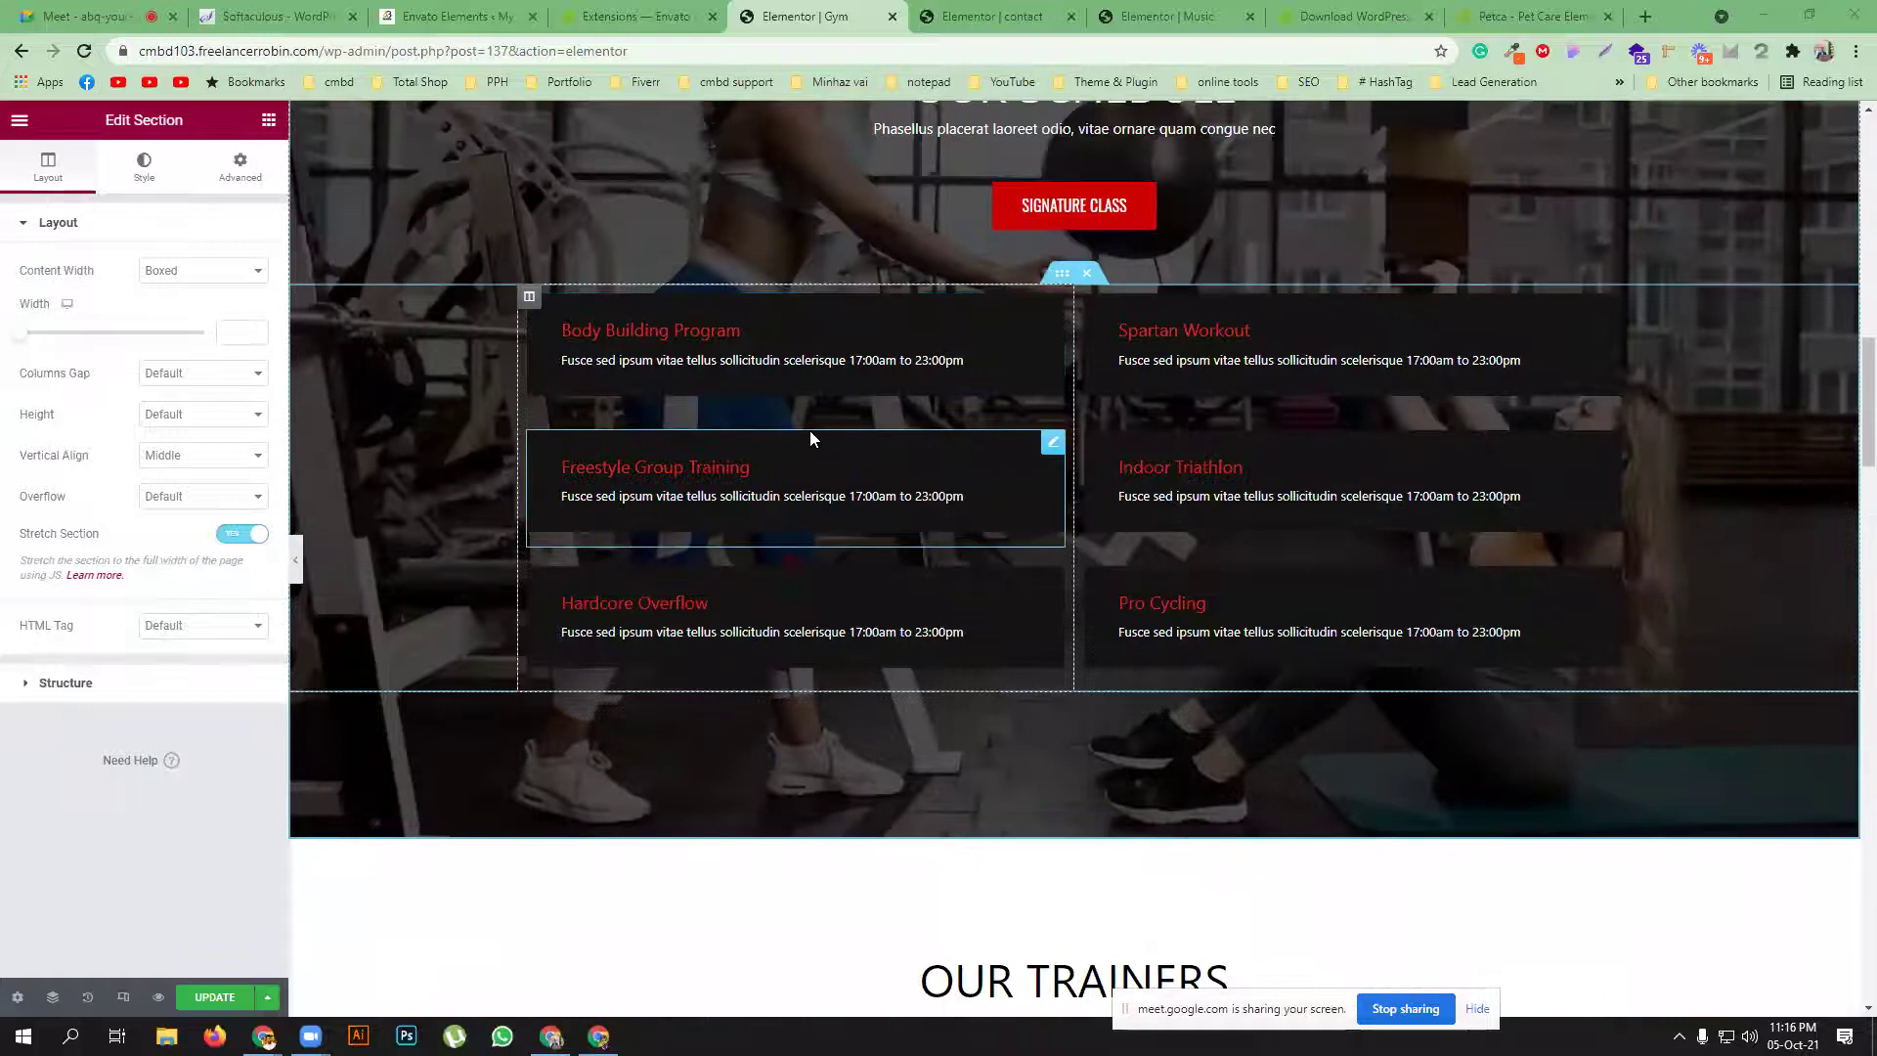
scroll(809, 430, up, 15)
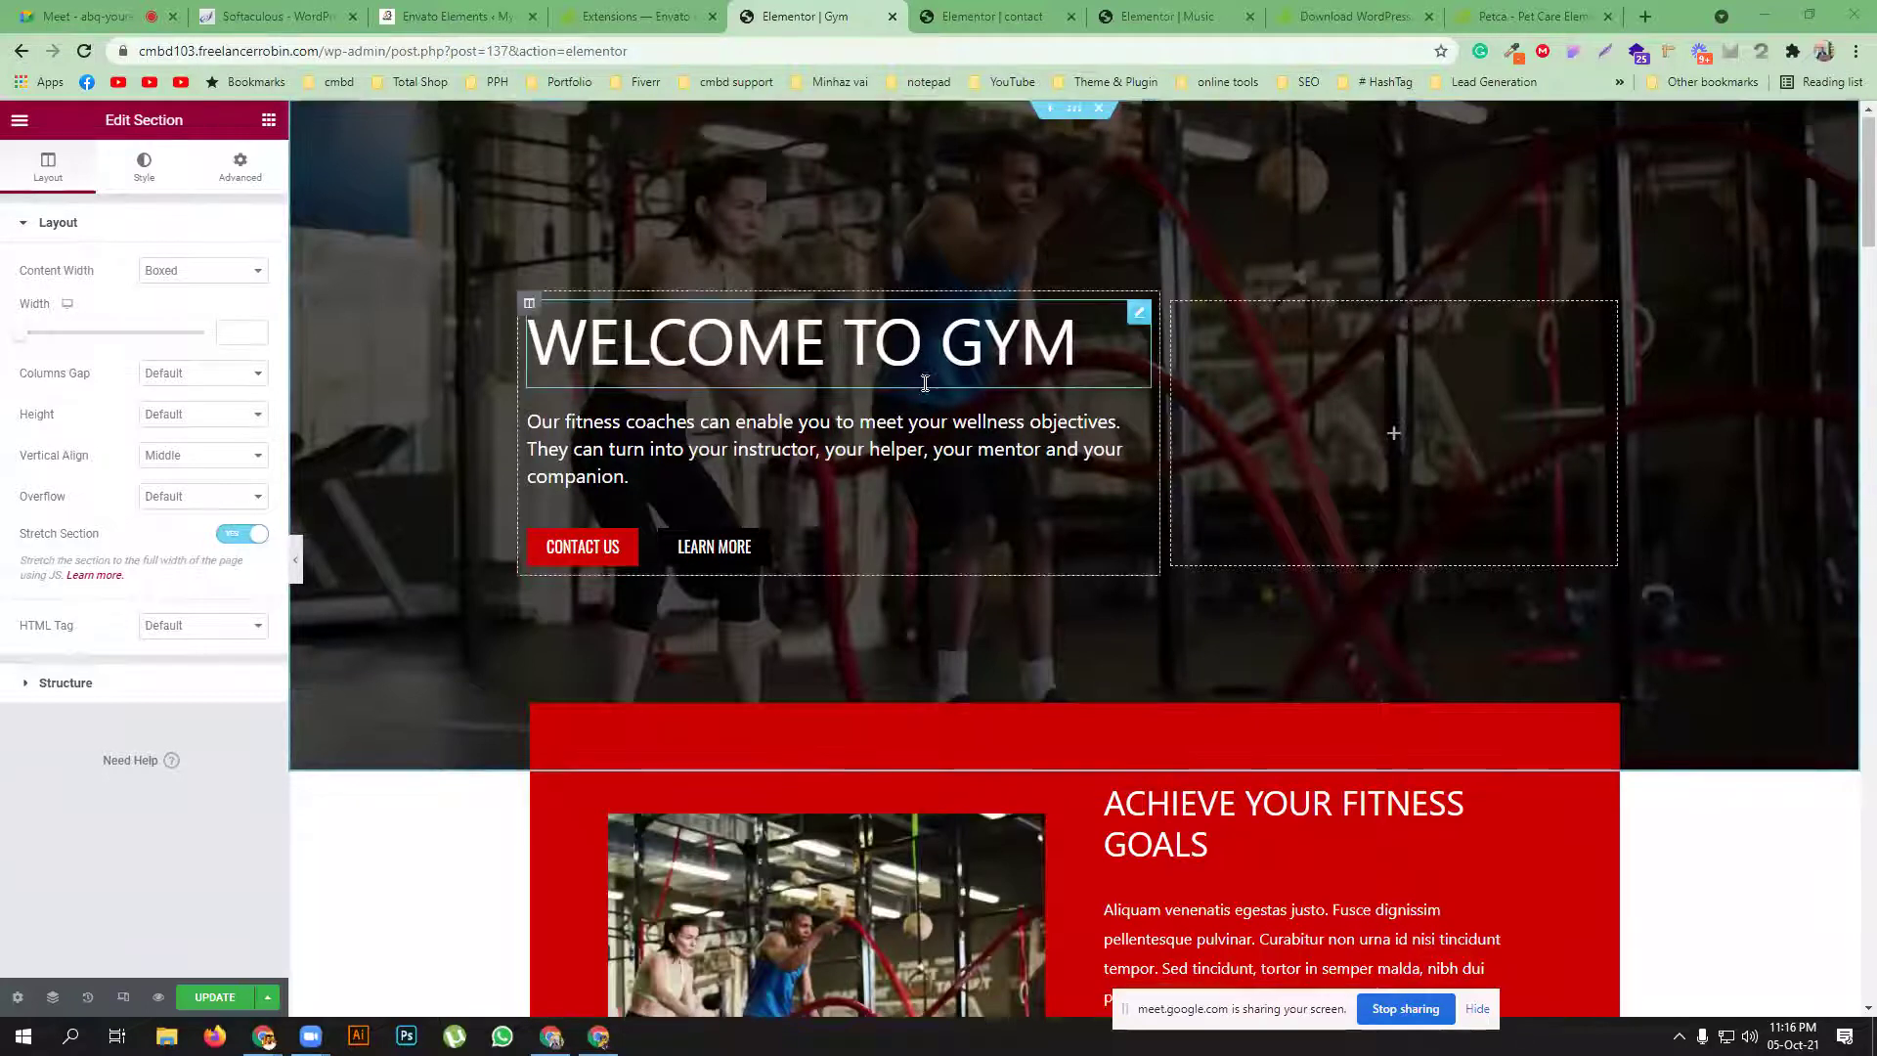
scroll(923, 381, down, 2)
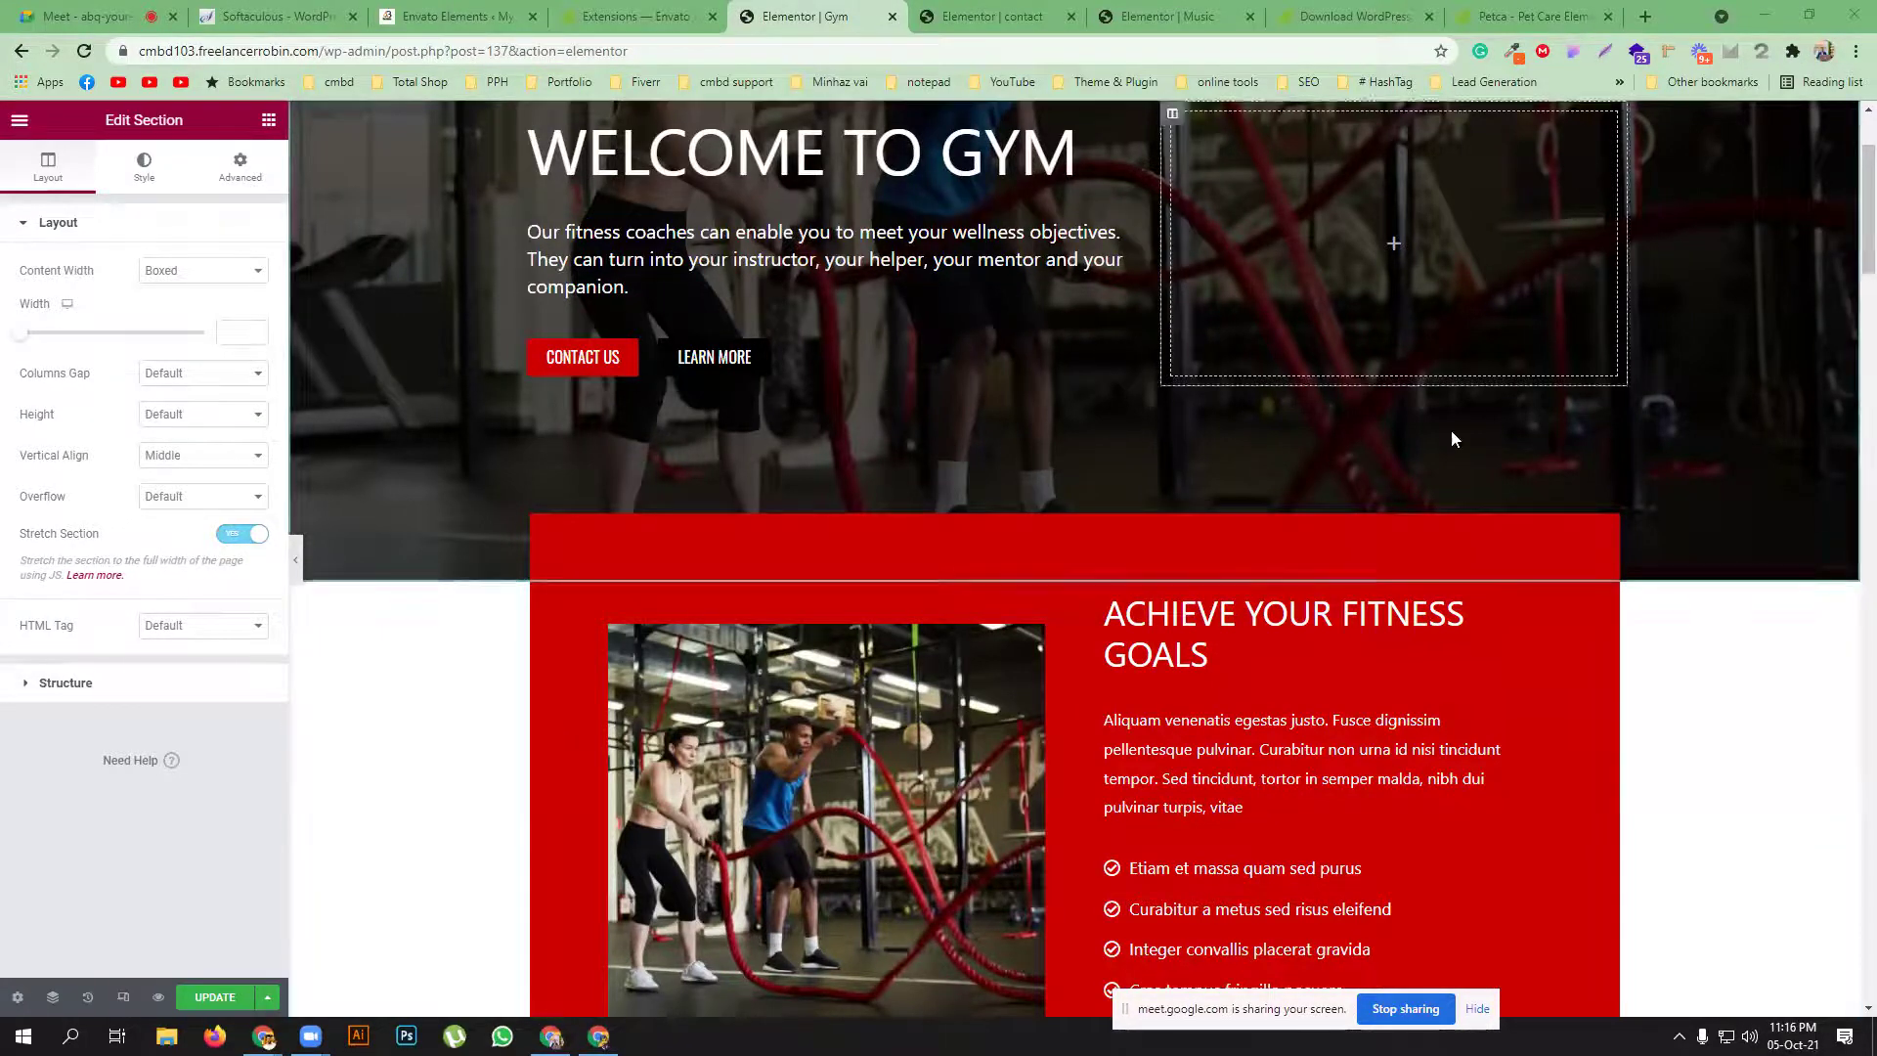
scroll(1217, 829, down, 20)
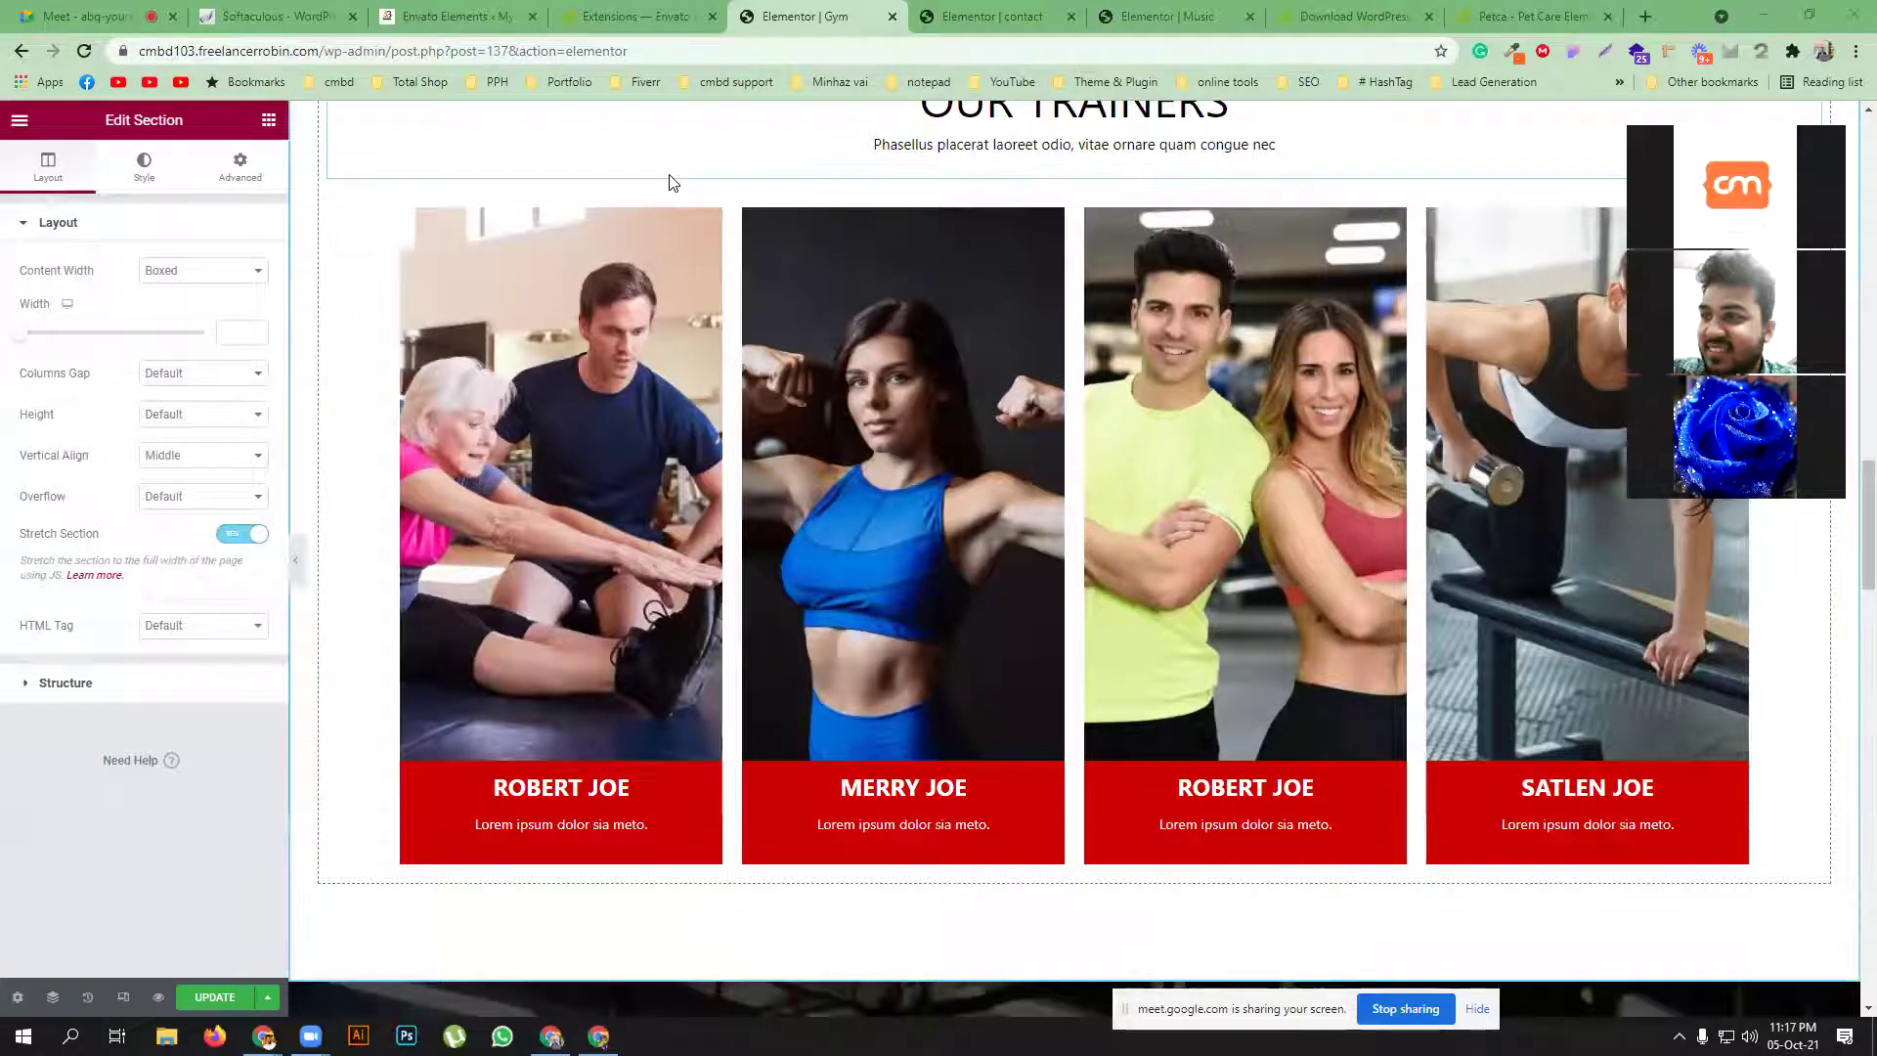
scroll(722, 391, up, 8)
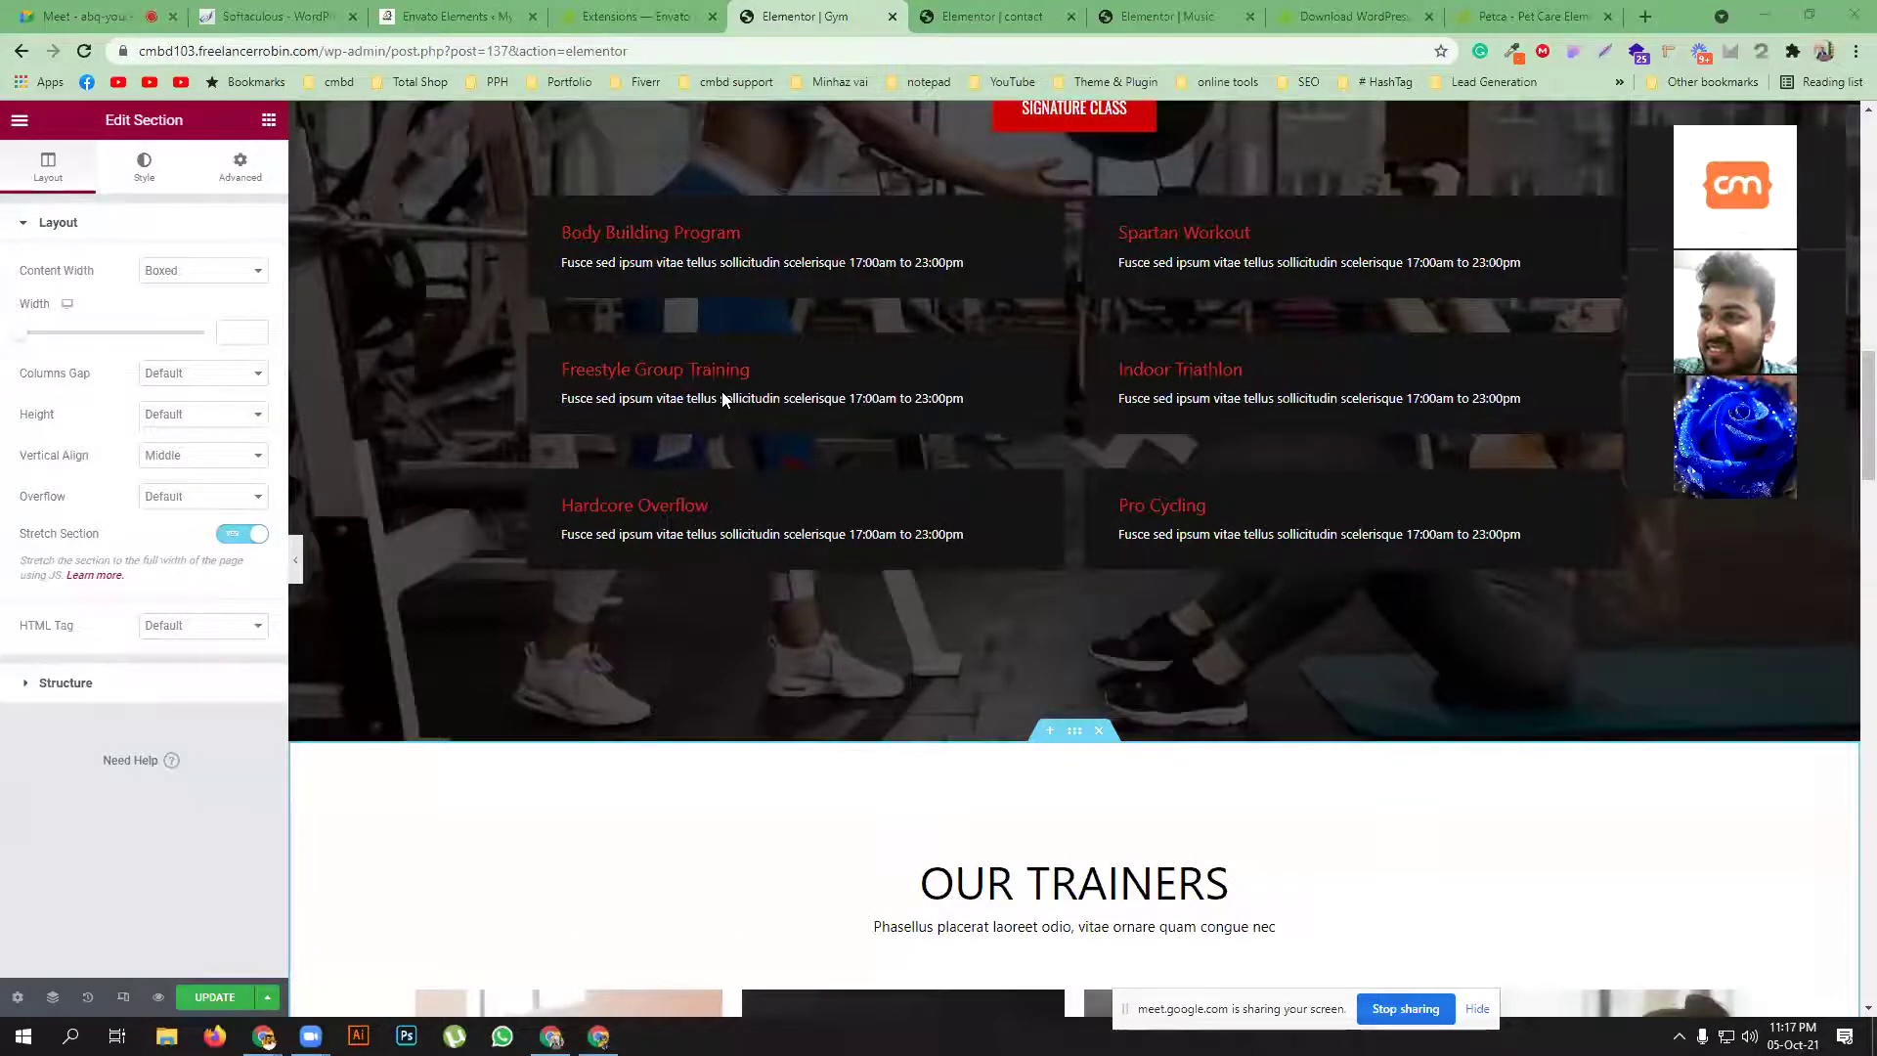
scroll(723, 397, up, 15)
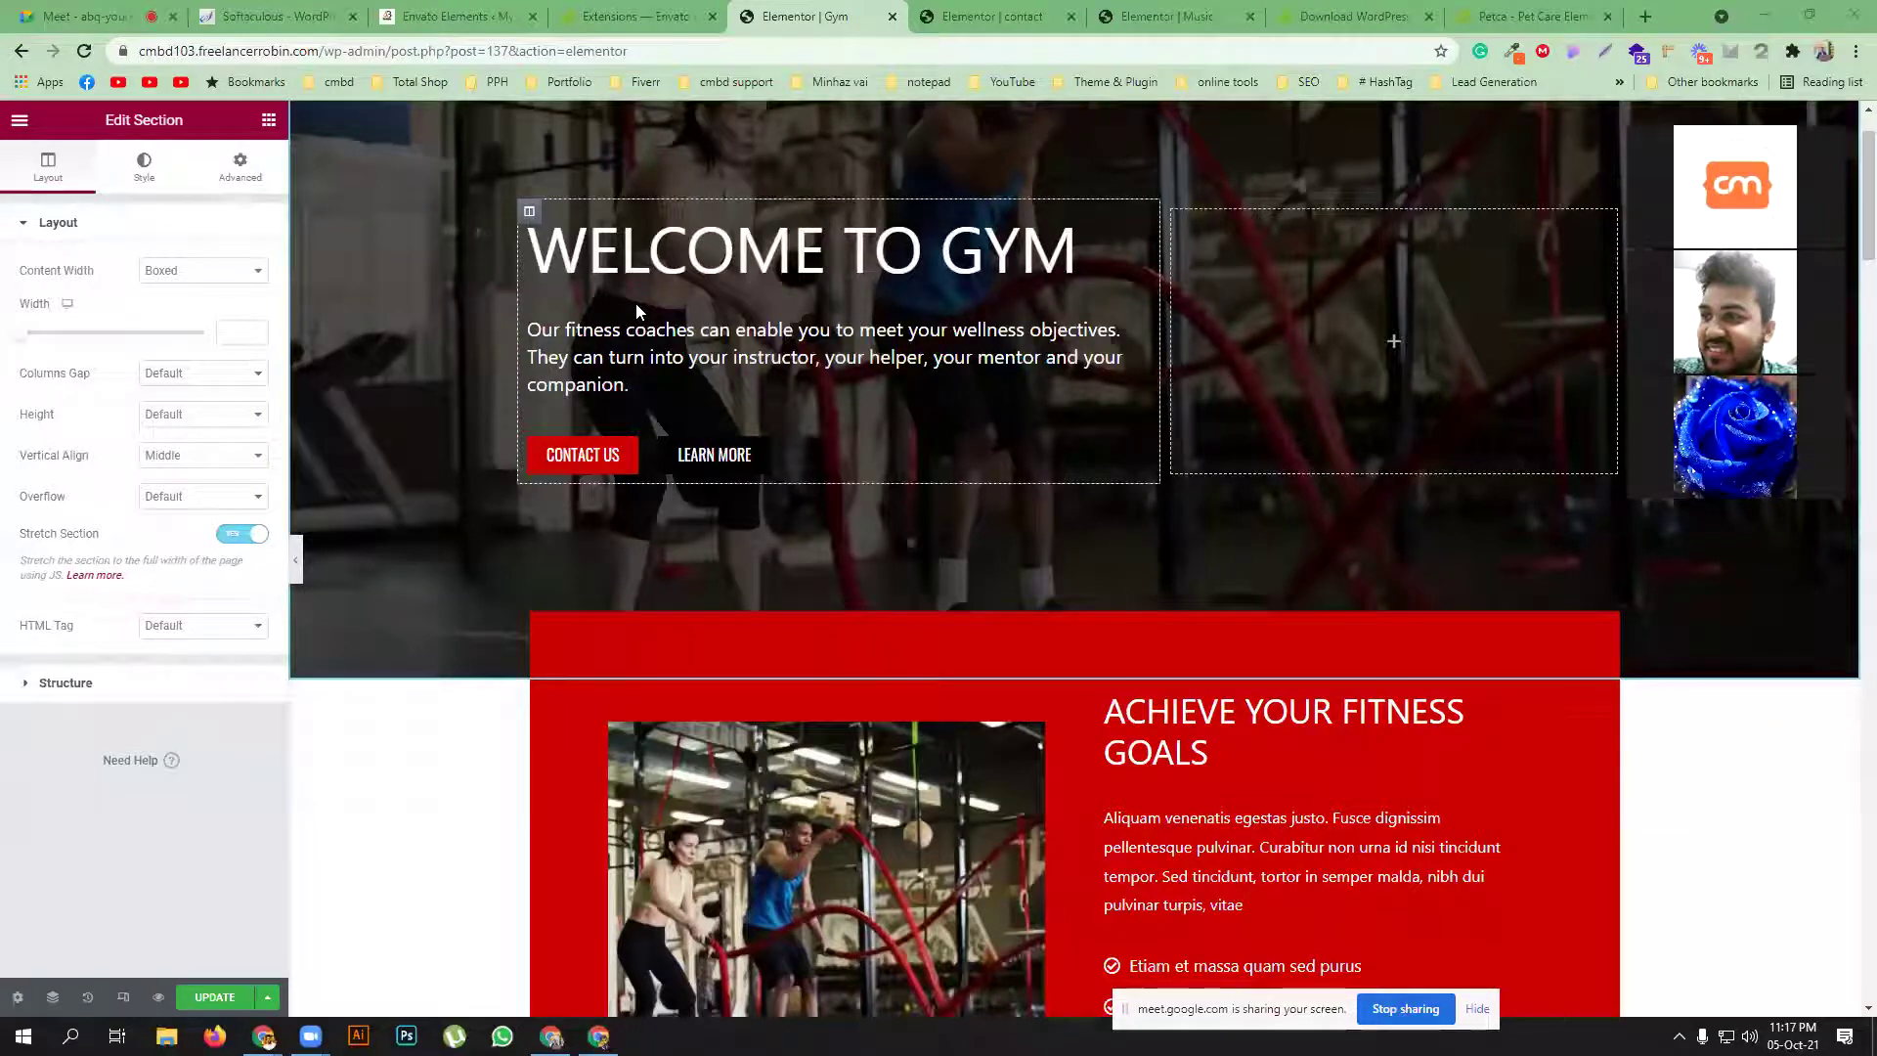
scroll(635, 302, up, 1)
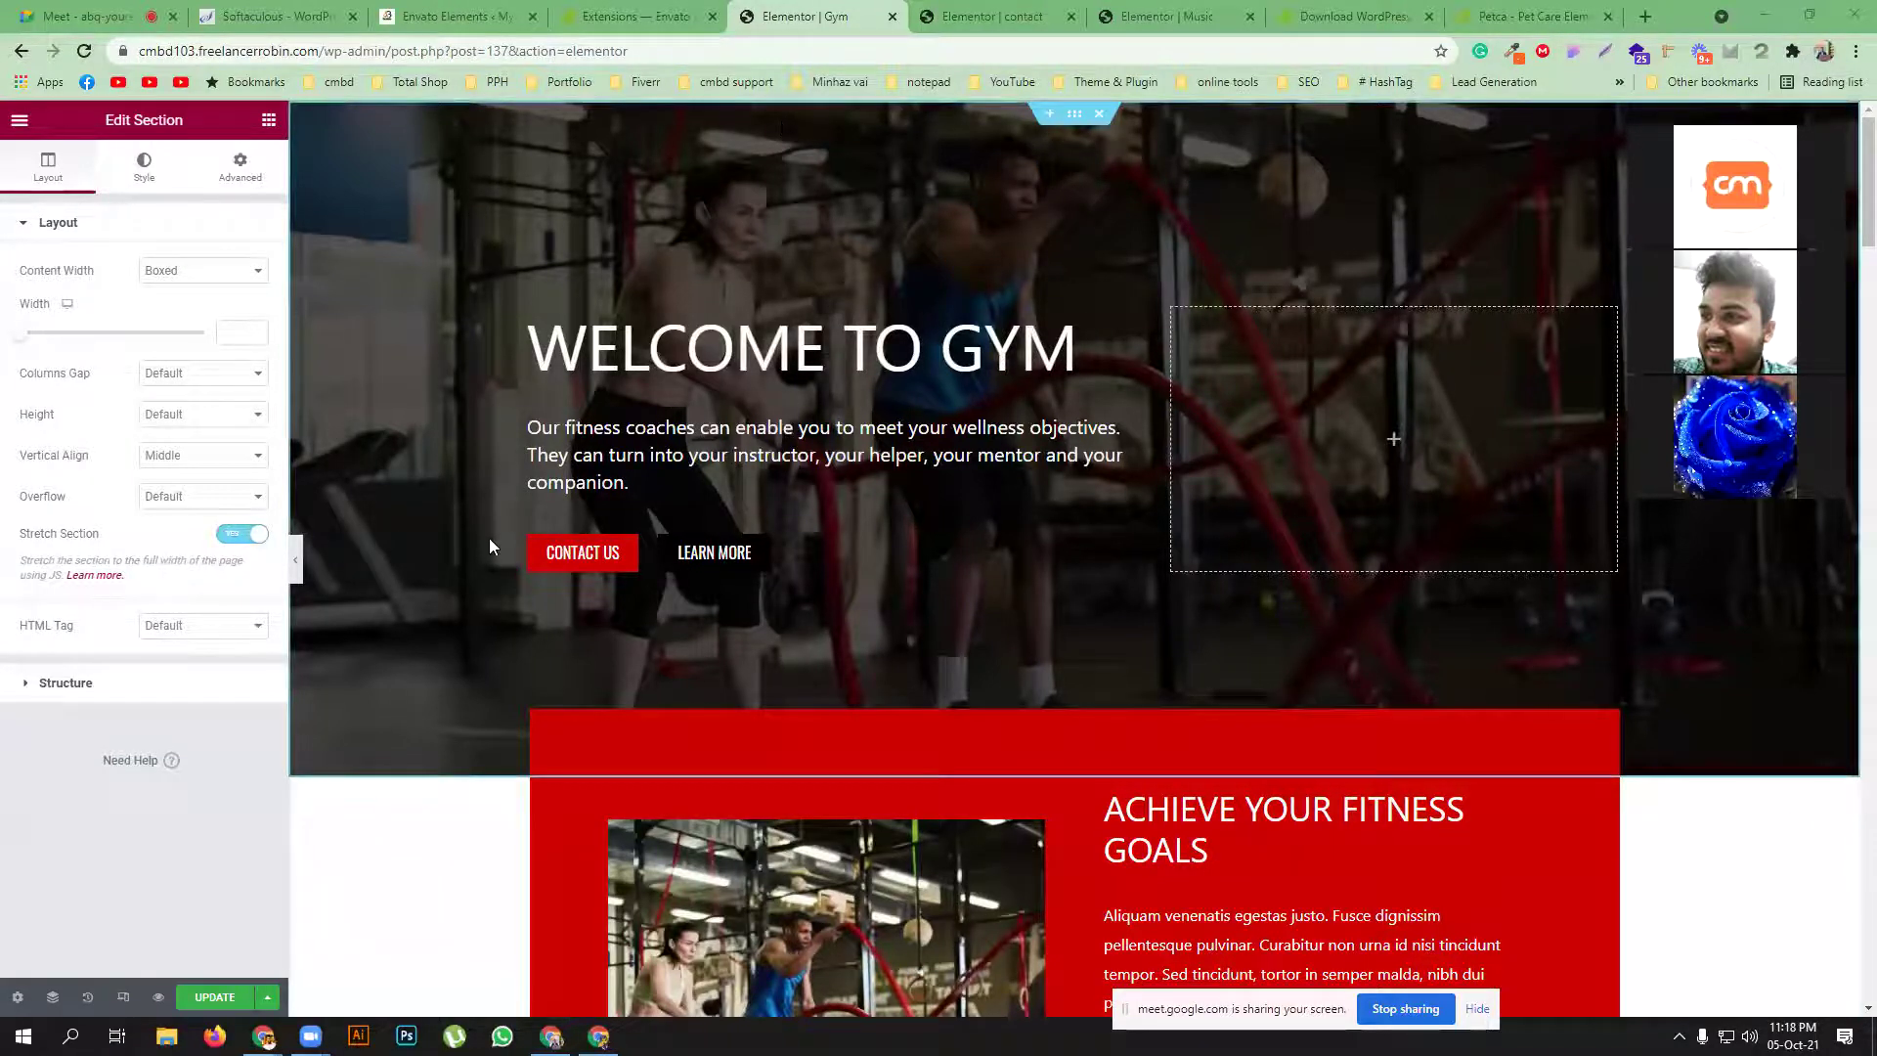
scroll(489, 544, down, 2)
Update the Gym page and save it as a library template named 'gym103'
click(217, 998)
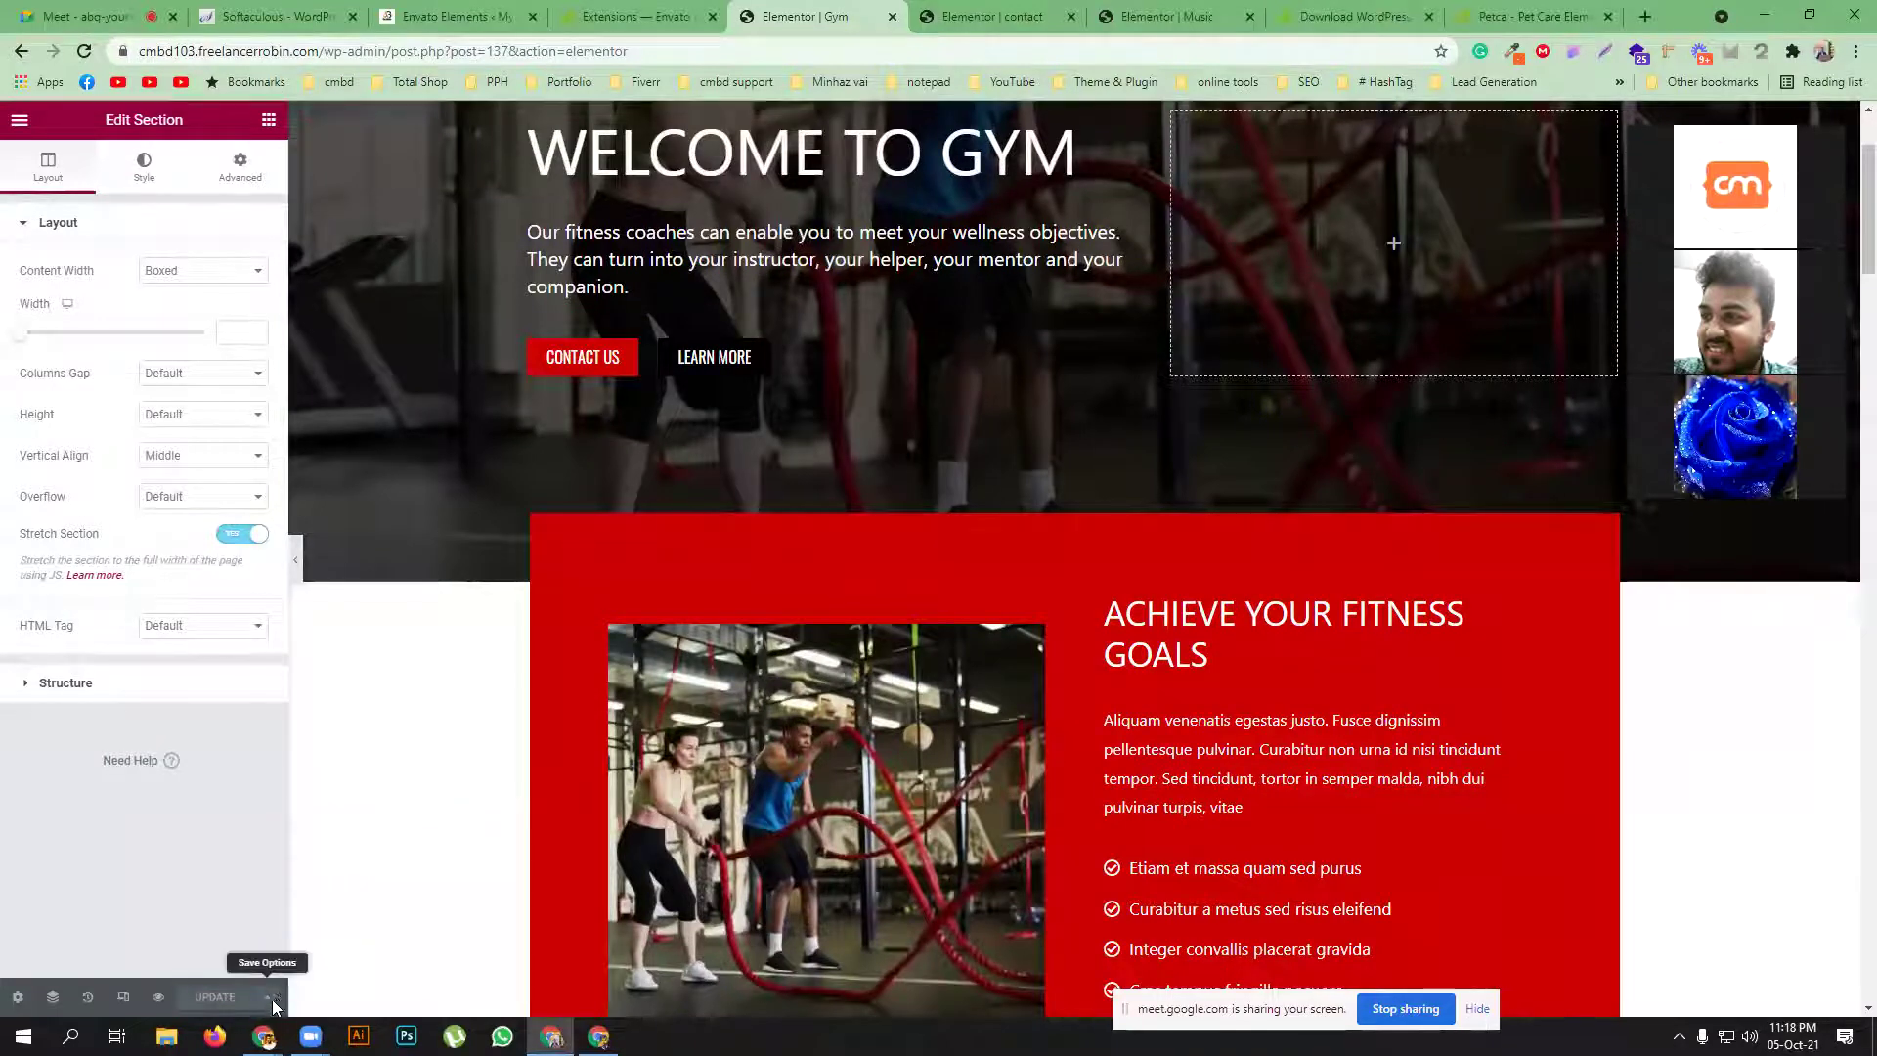
click(270, 995)
click(140, 951)
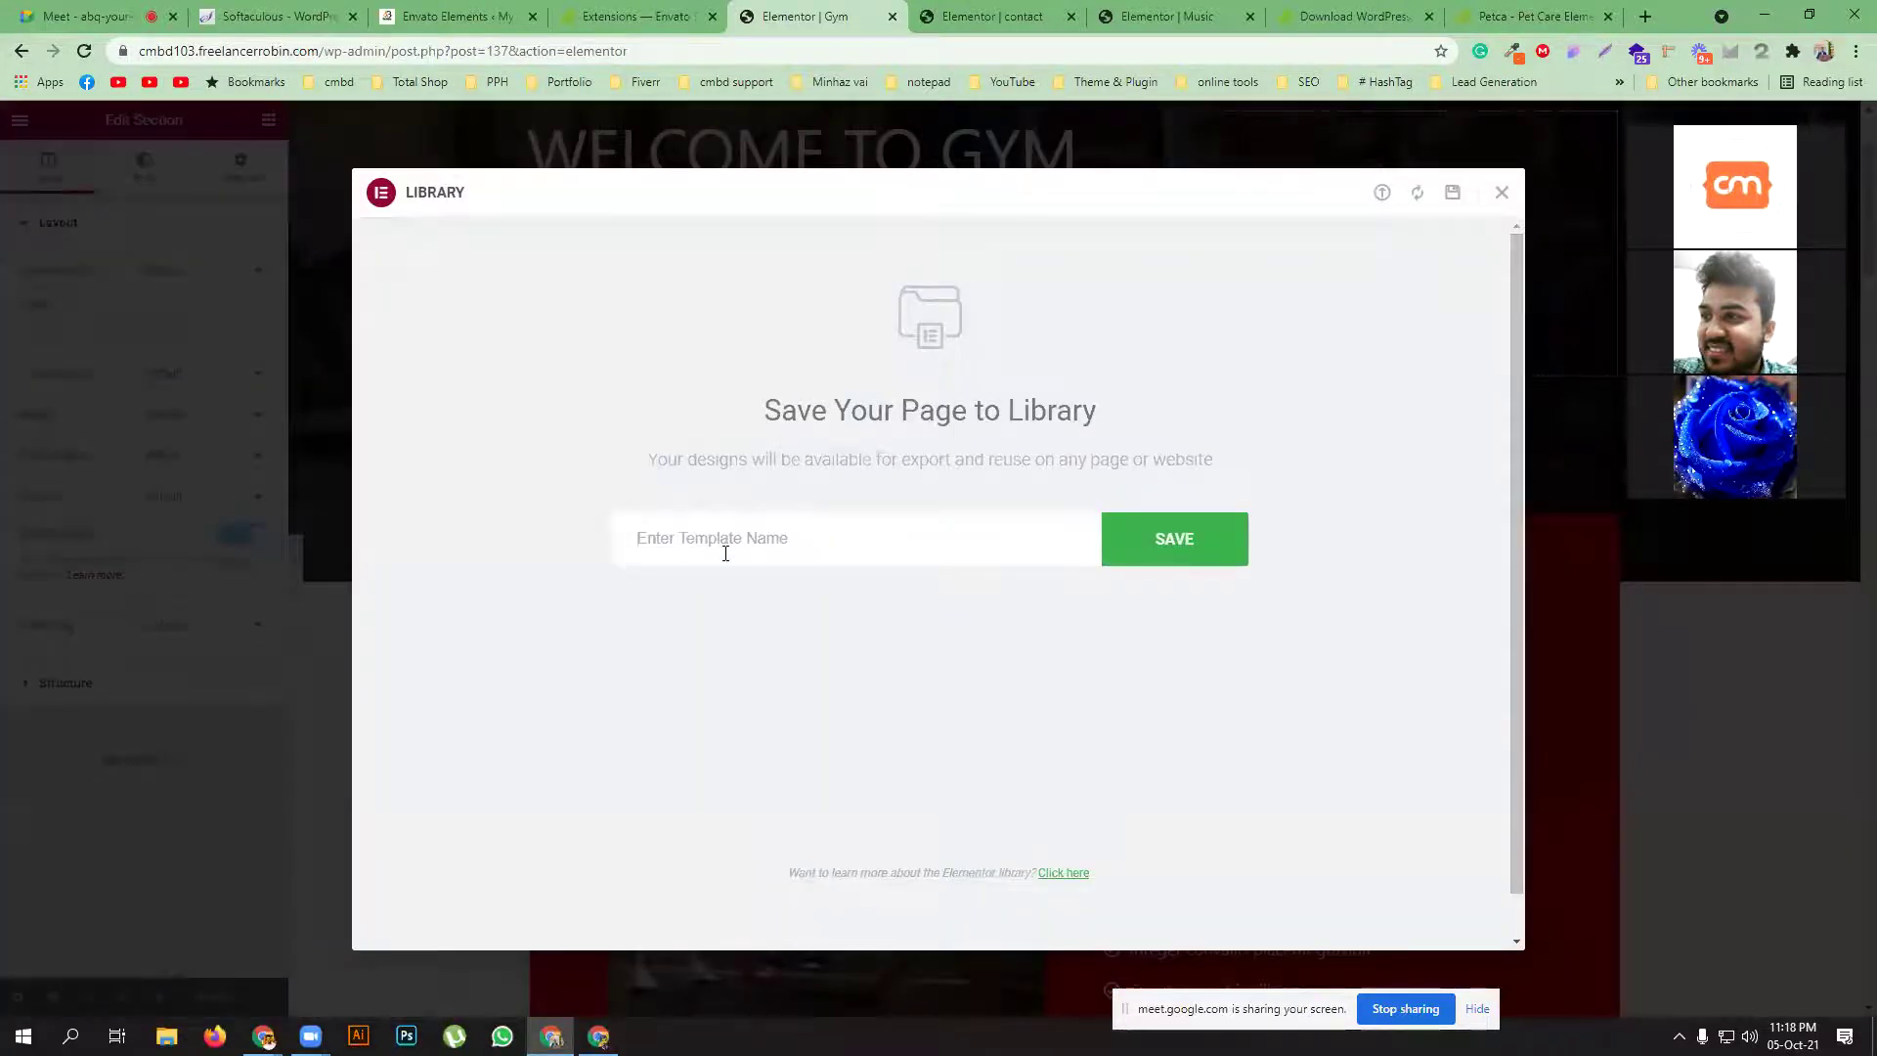
text(gym103)
click(1212, 543)
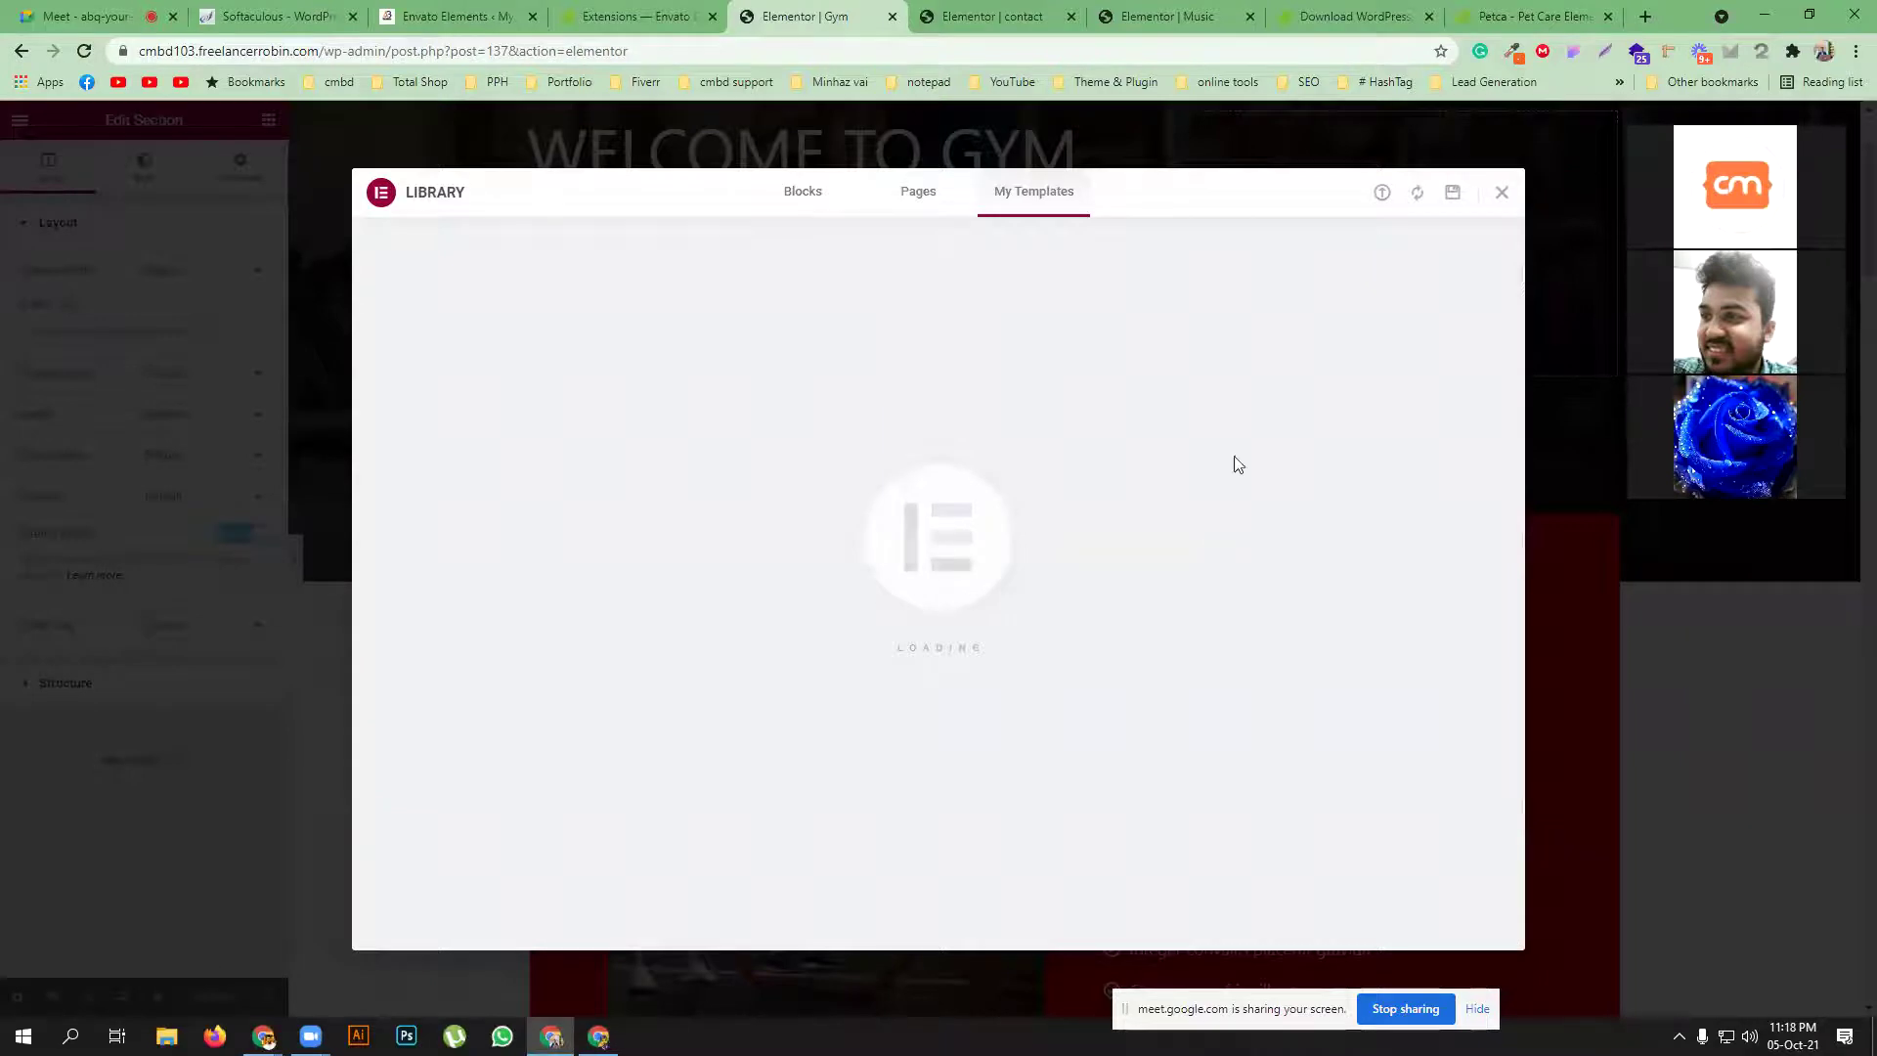
Reopen the template library and show the My Templates list of saved templates
click(1500, 189)
scroll(1060, 535, down, 10)
scroll(1100, 564, down, 20)
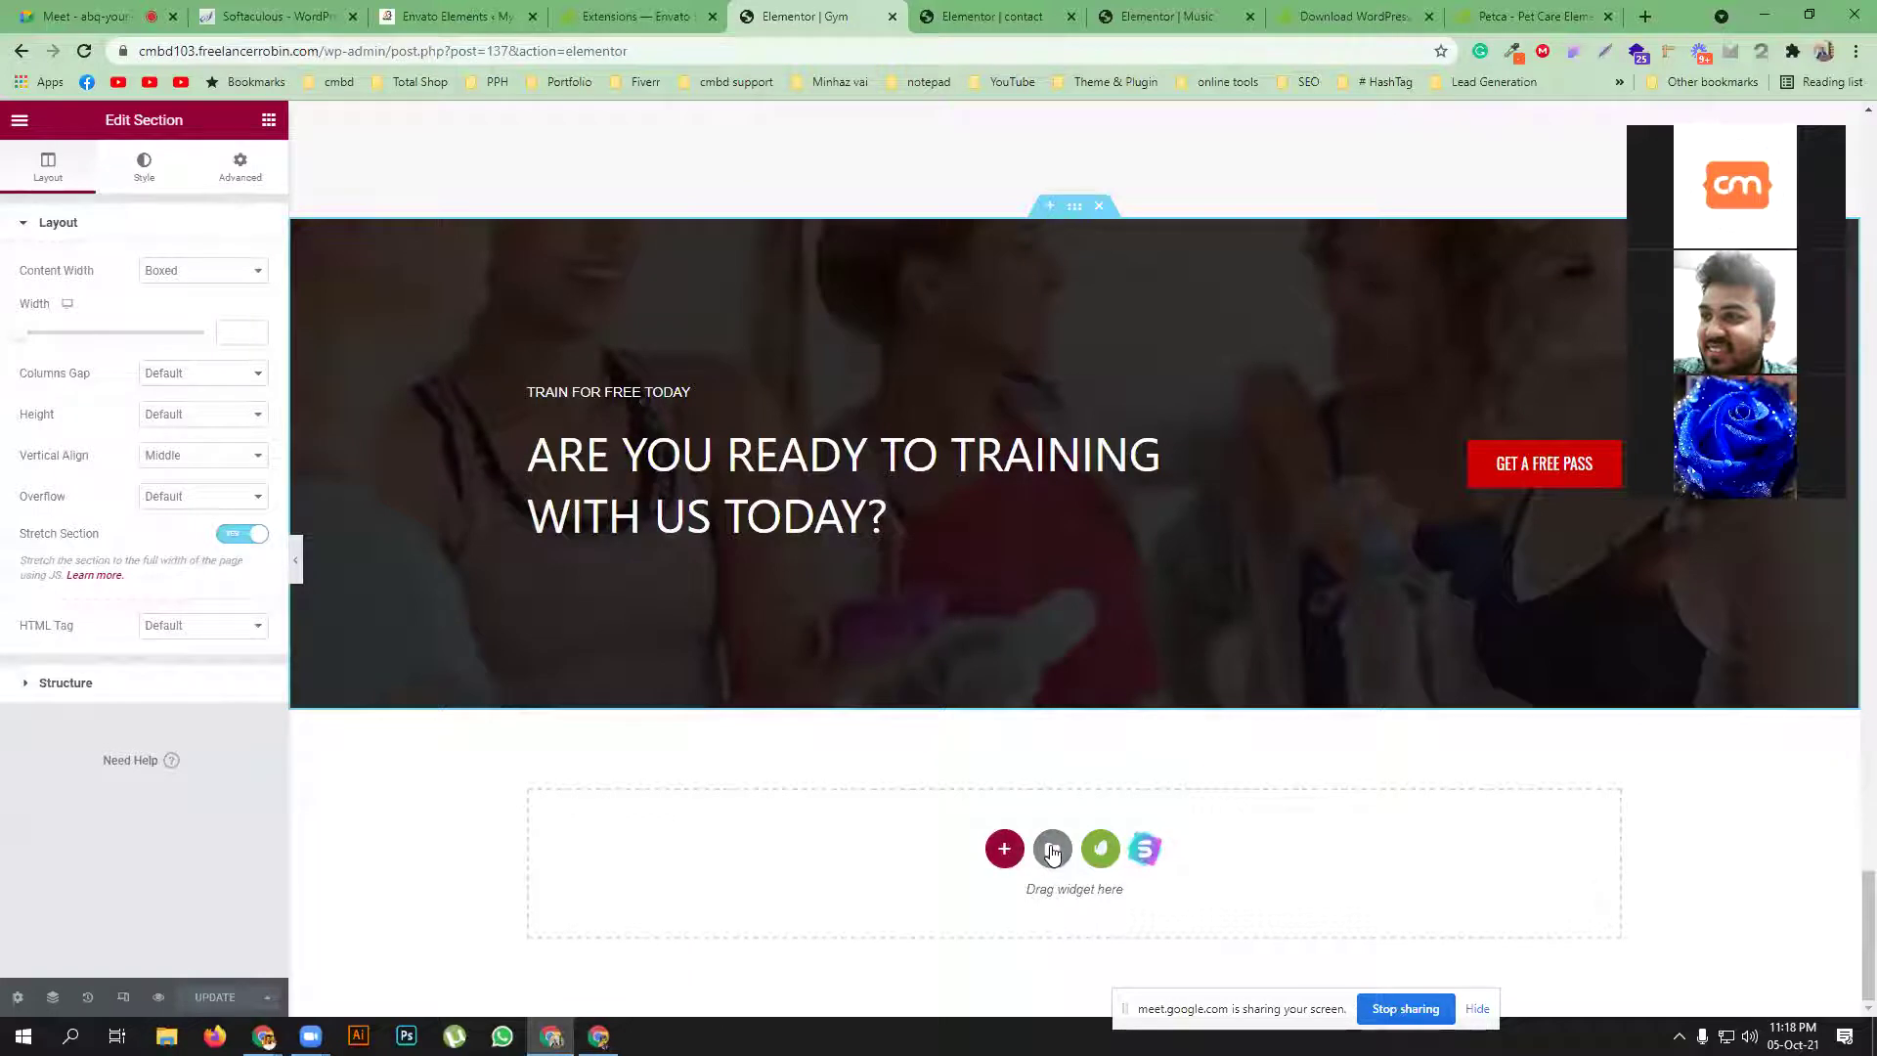
click(1052, 849)
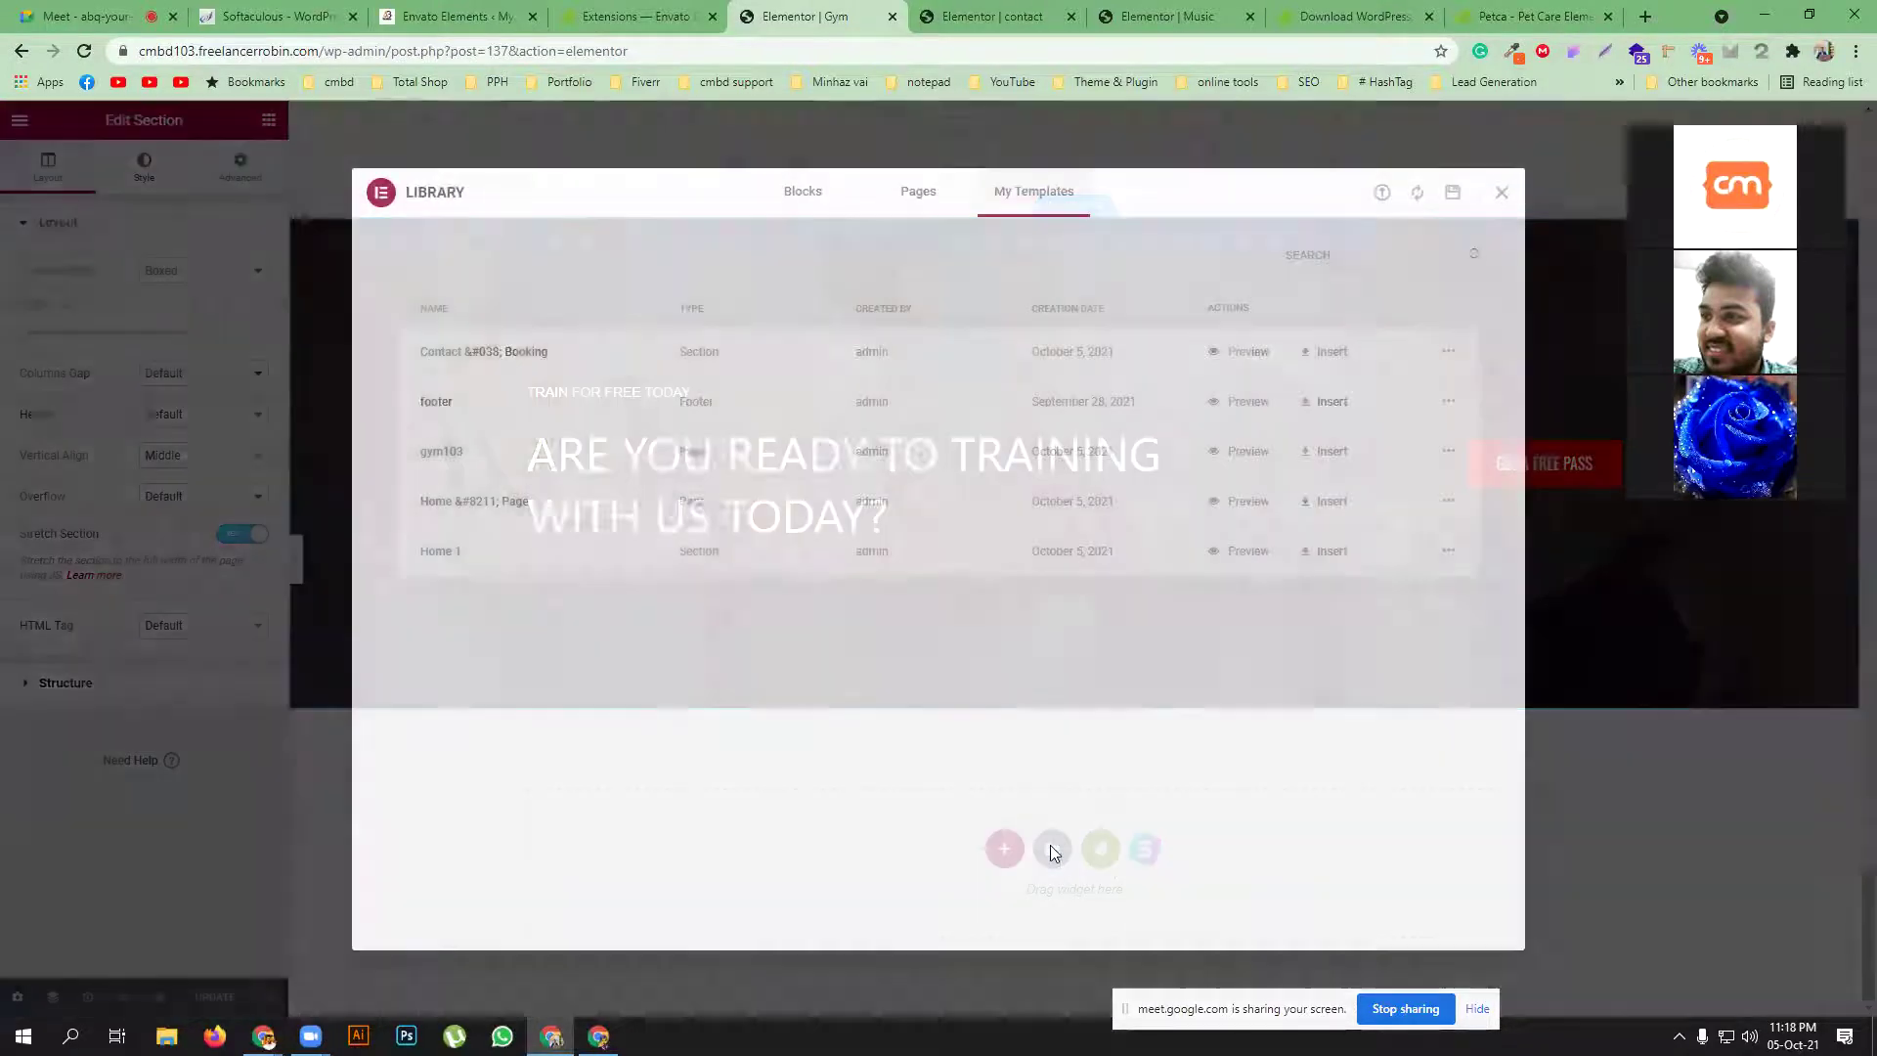
click(806, 191)
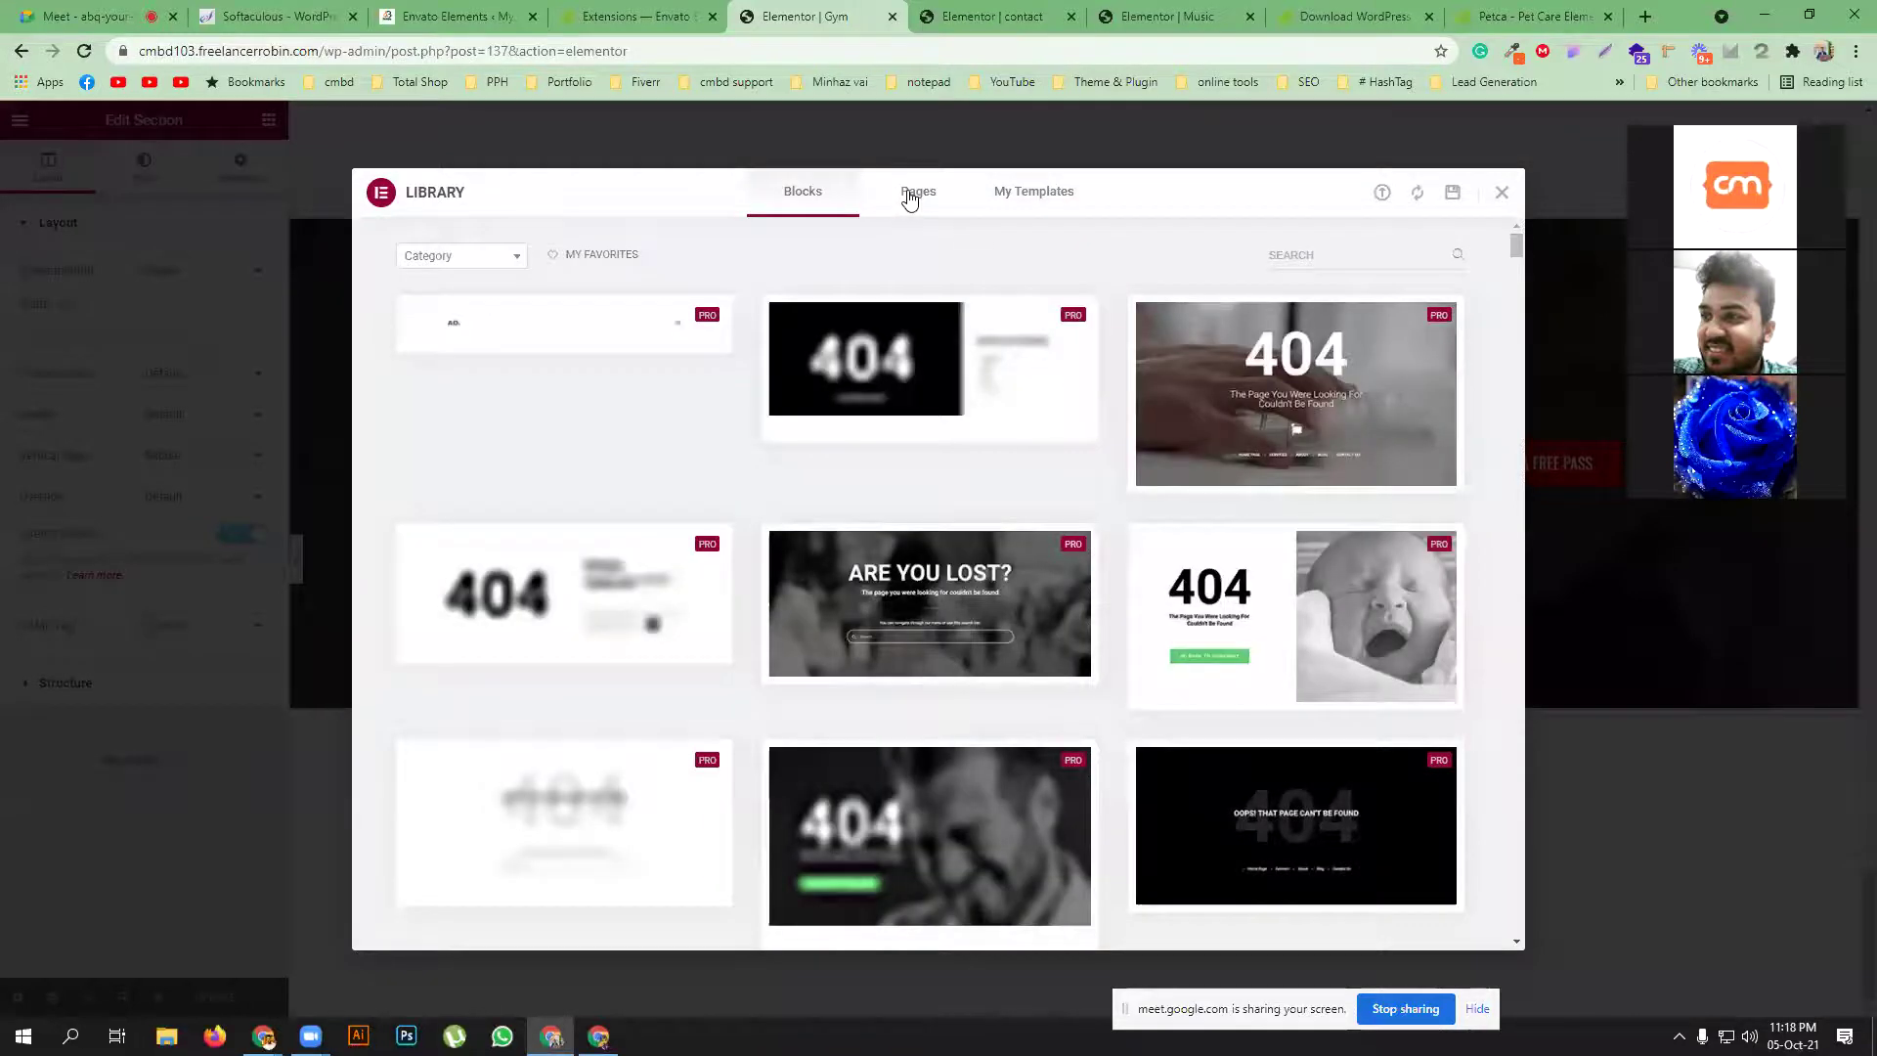
click(909, 195)
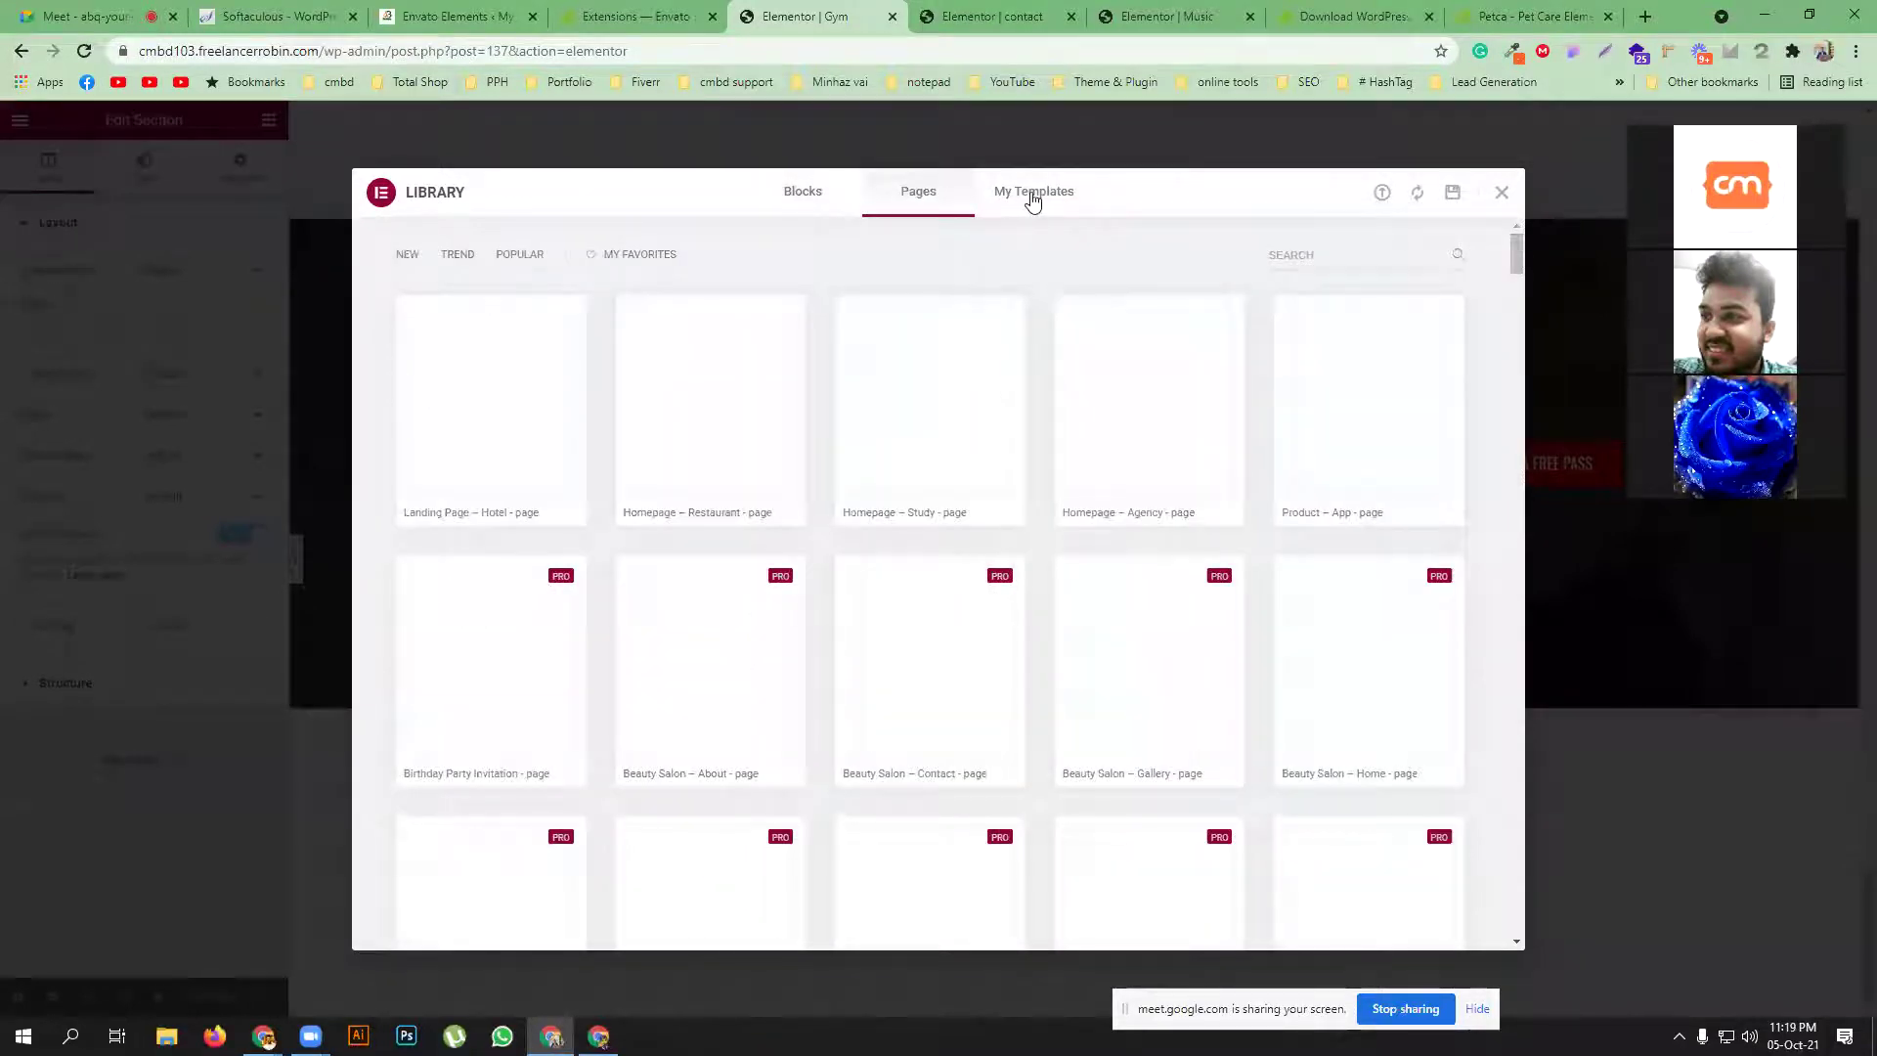
click(1034, 199)
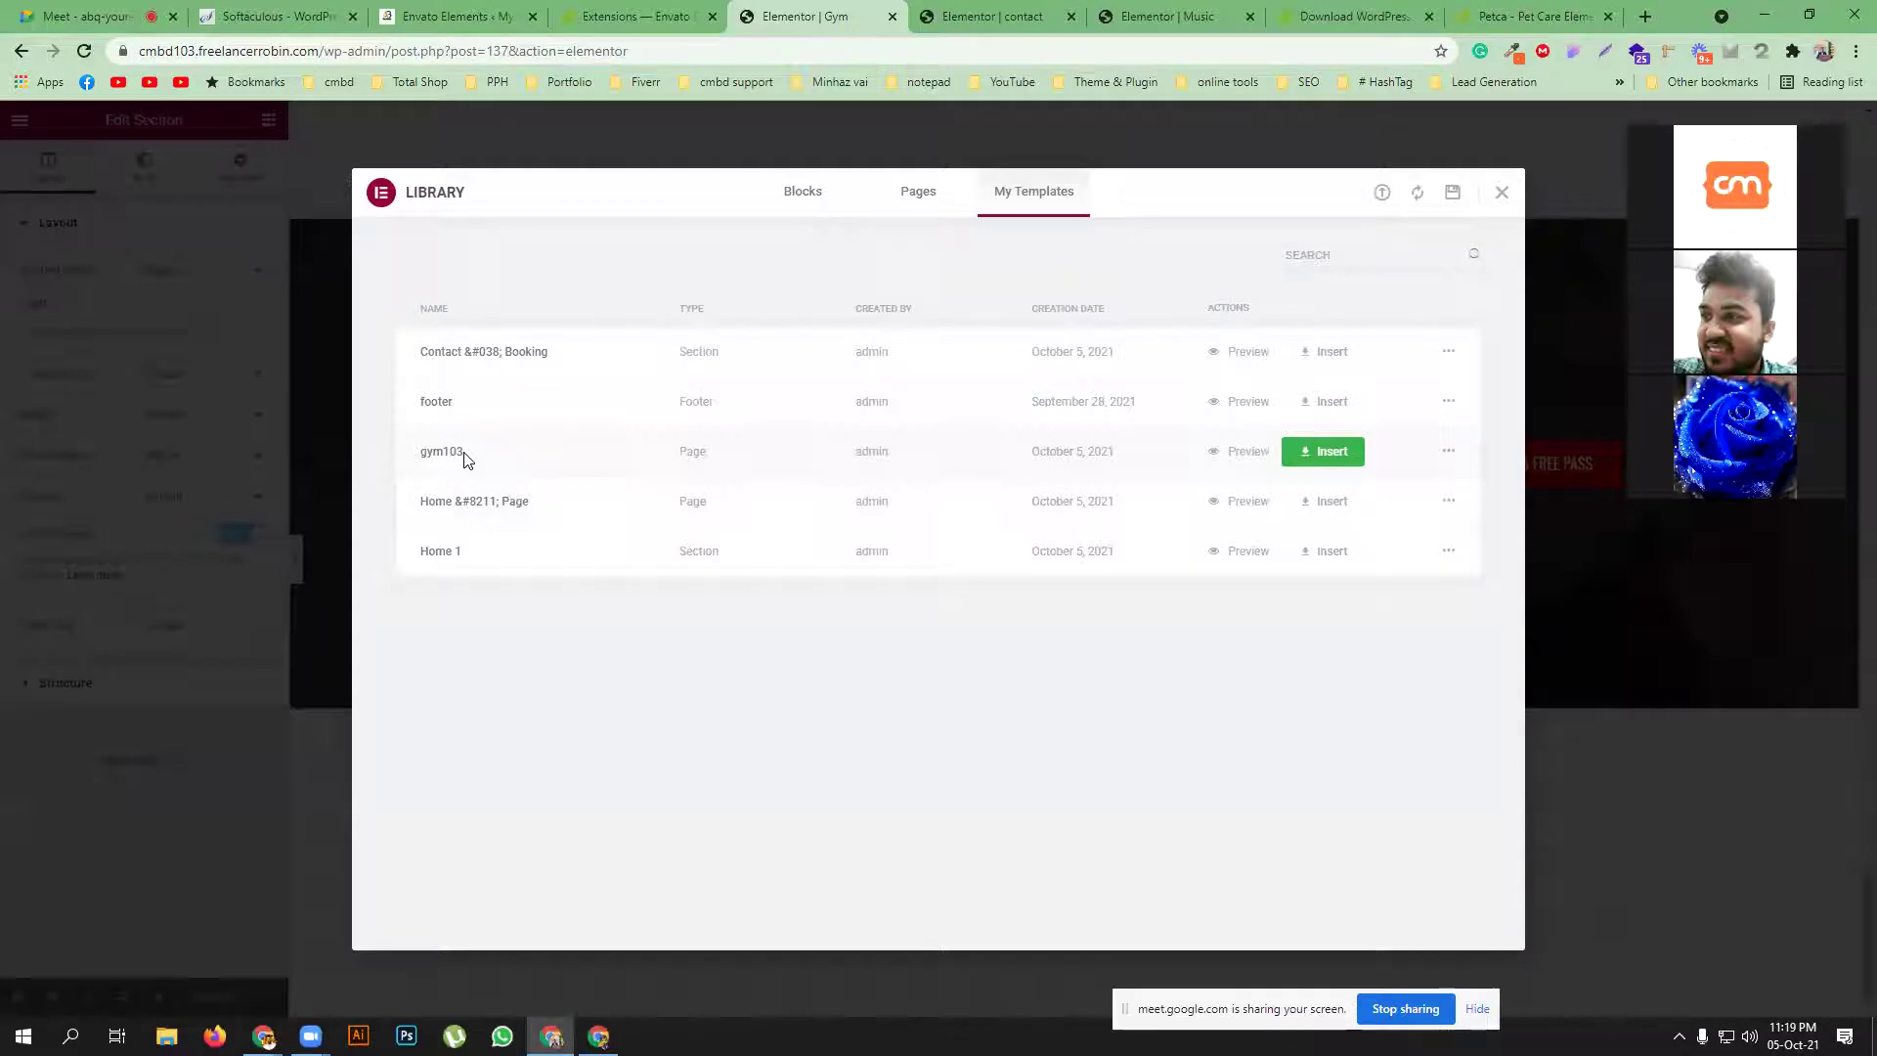
Export gym103 as a JSON file and show the download in its folder
click(1450, 455)
click(1473, 512)
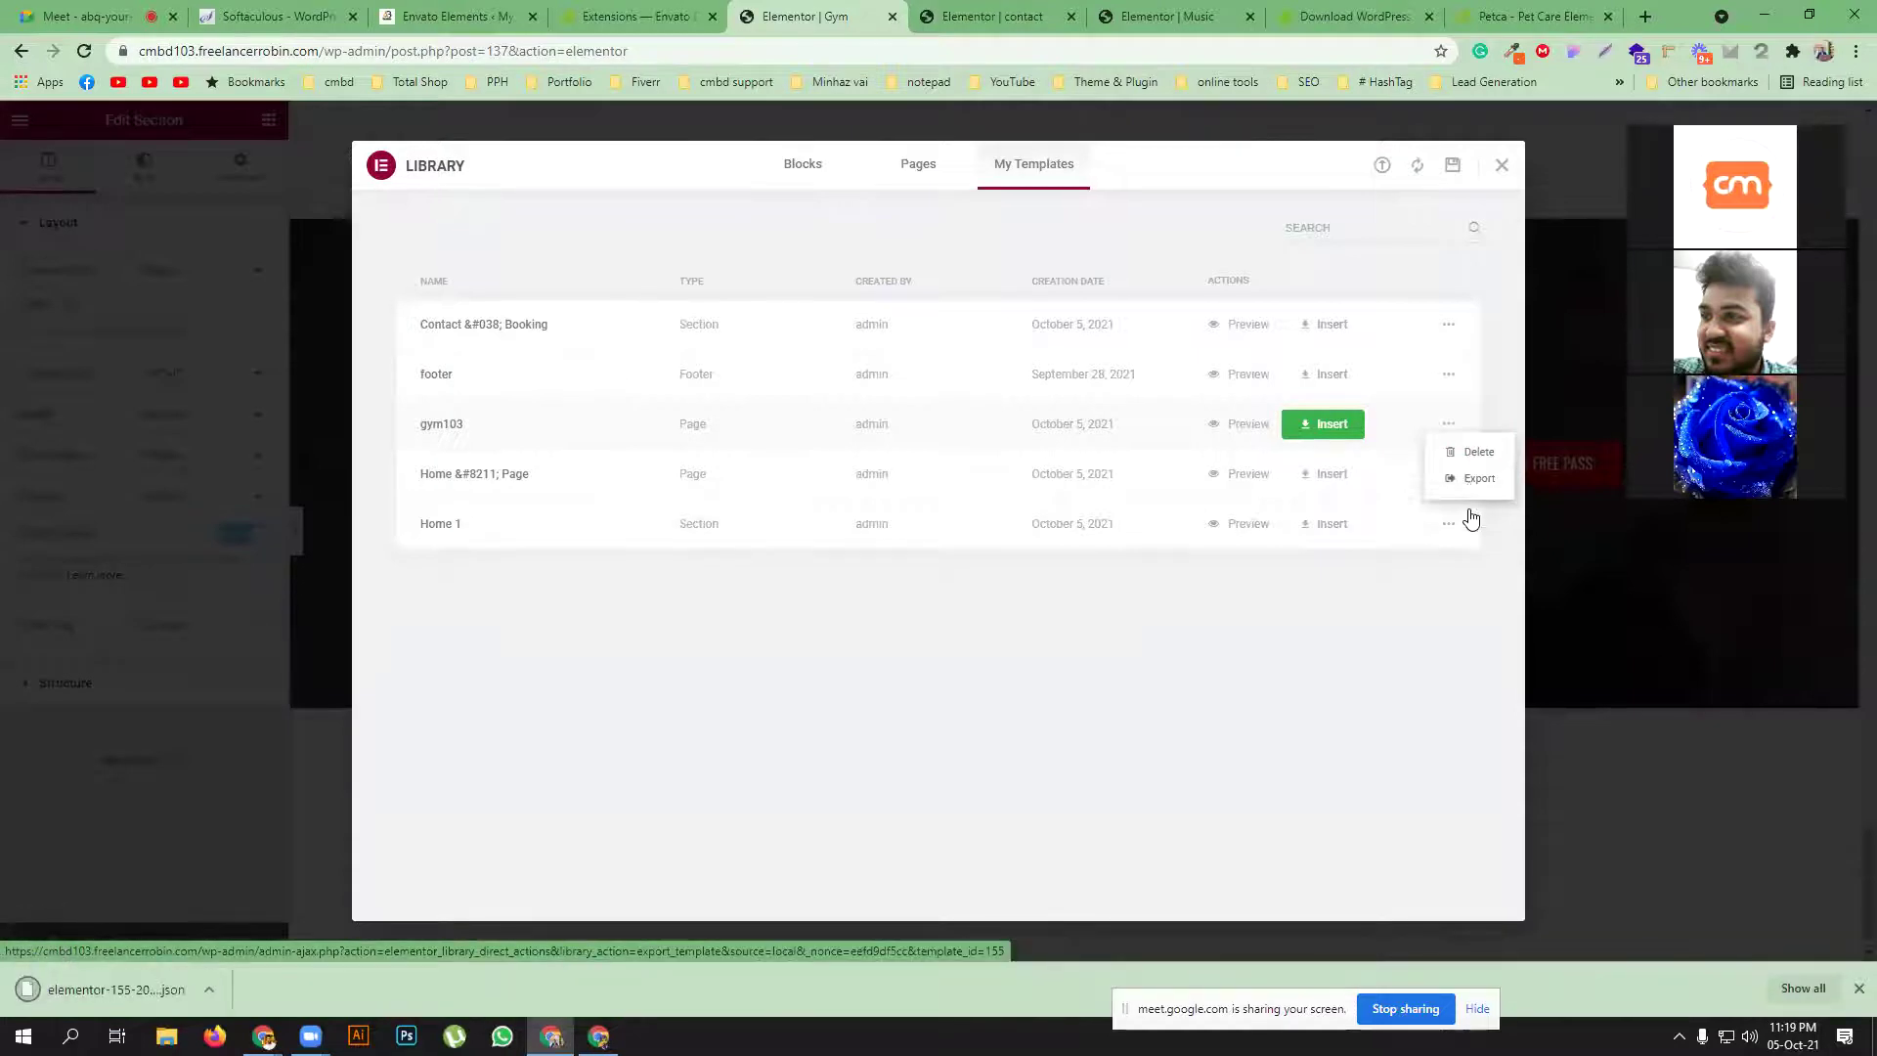
click(203, 990)
click(261, 924)
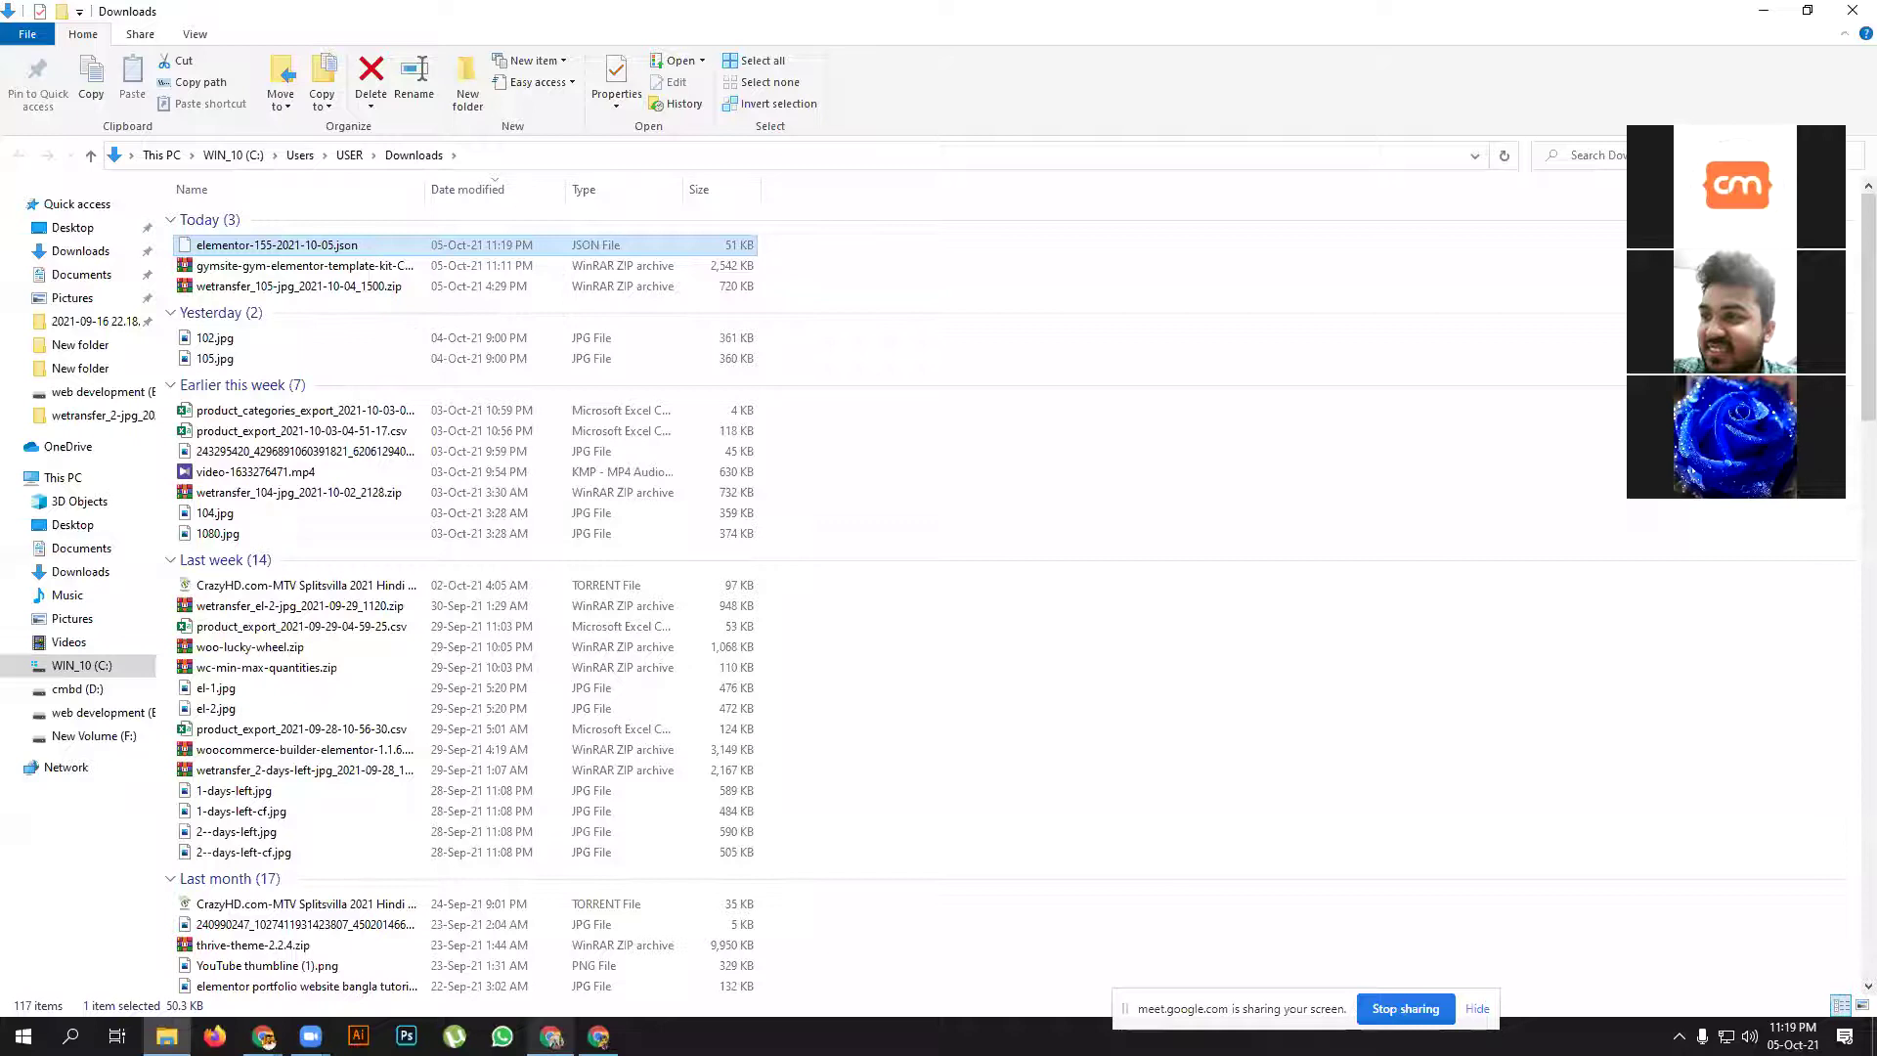
Return to the Gym page editor in Chrome and close the template library
click(551, 1037)
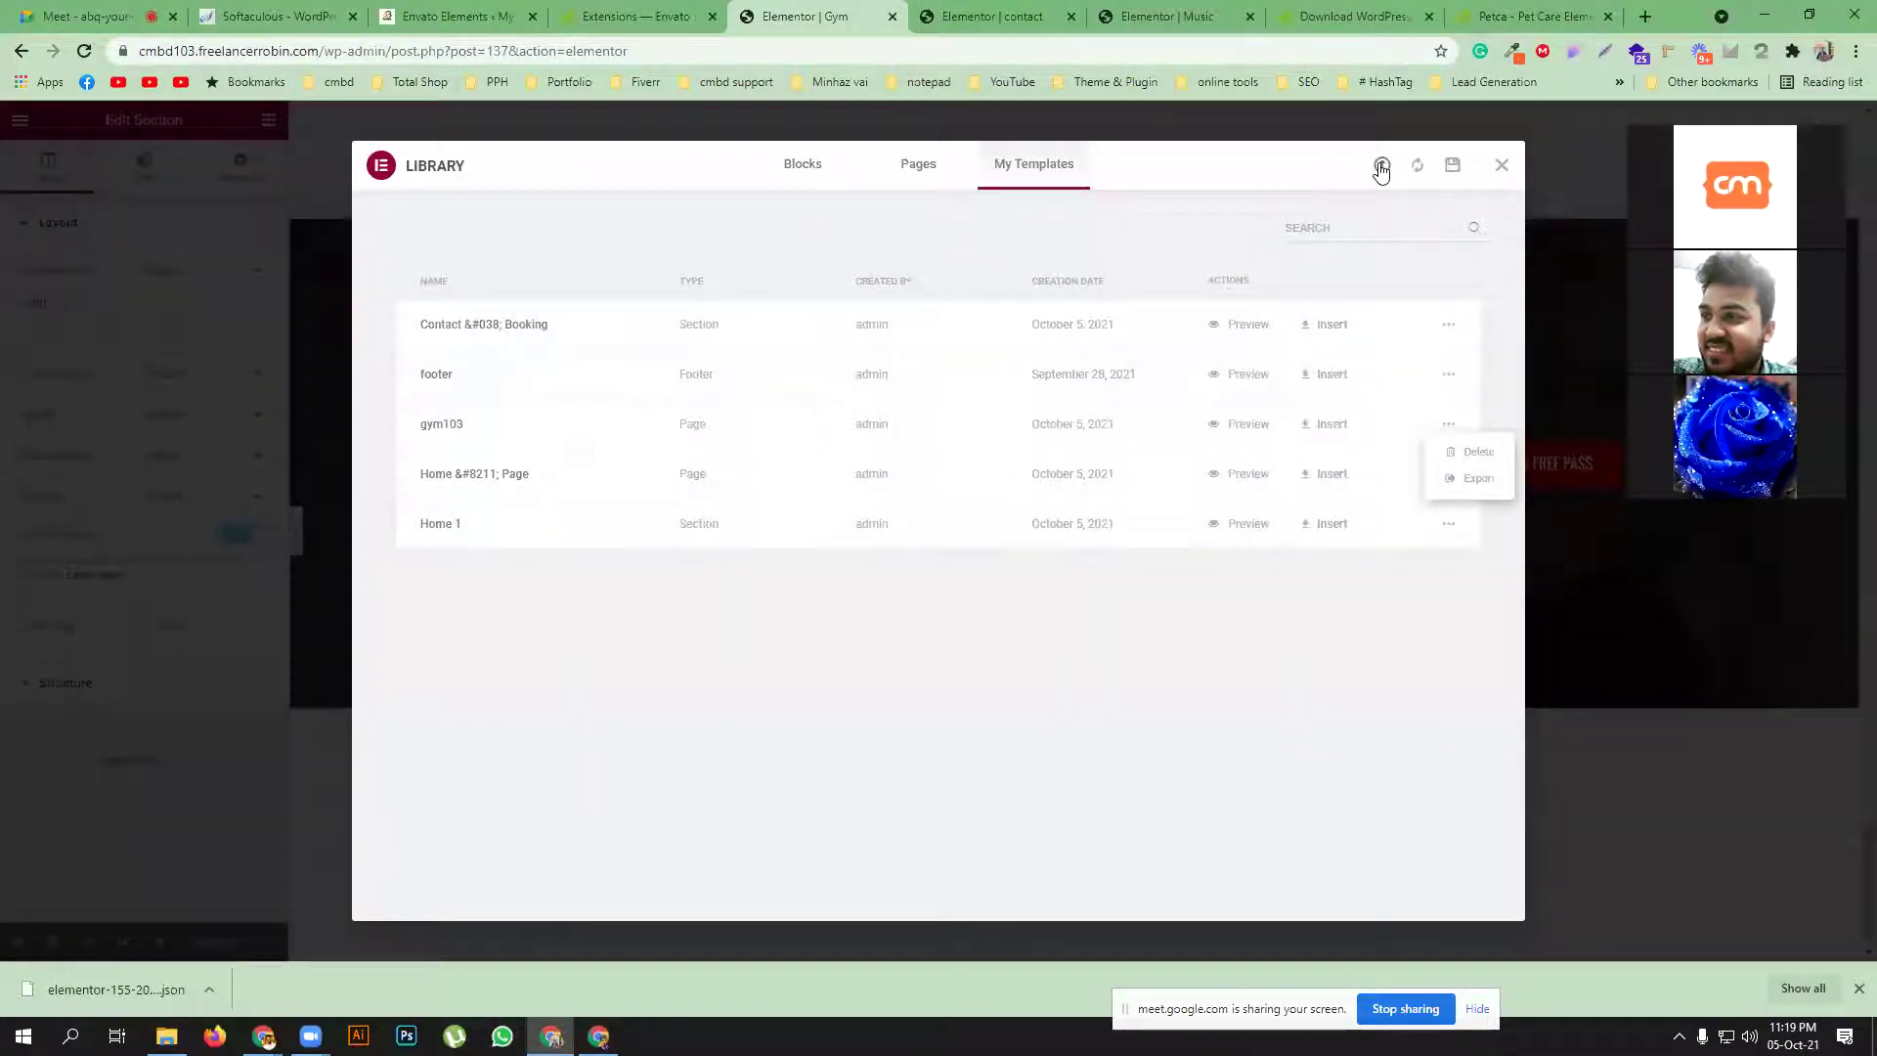
click(1501, 165)
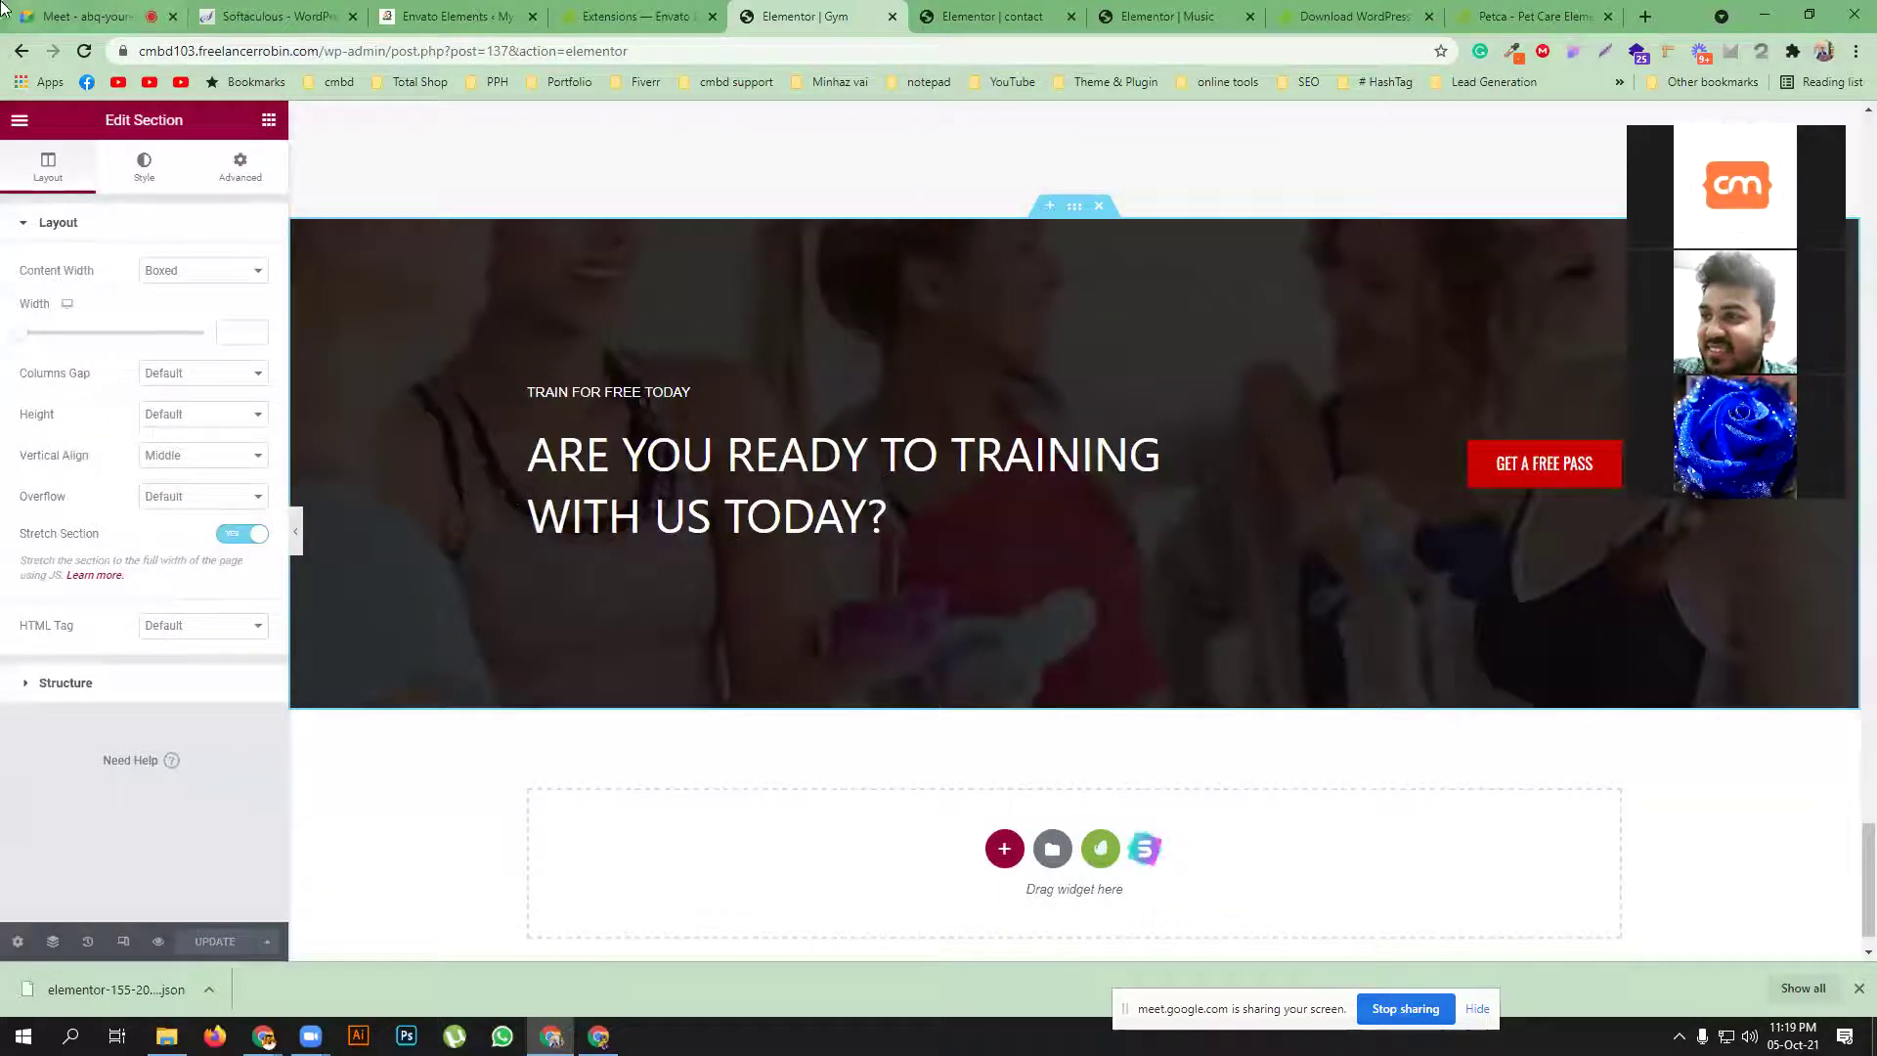
Start a new page in a separate browser tab from the WordPress Pages menu
click(454, 17)
mouse_move(82, 283)
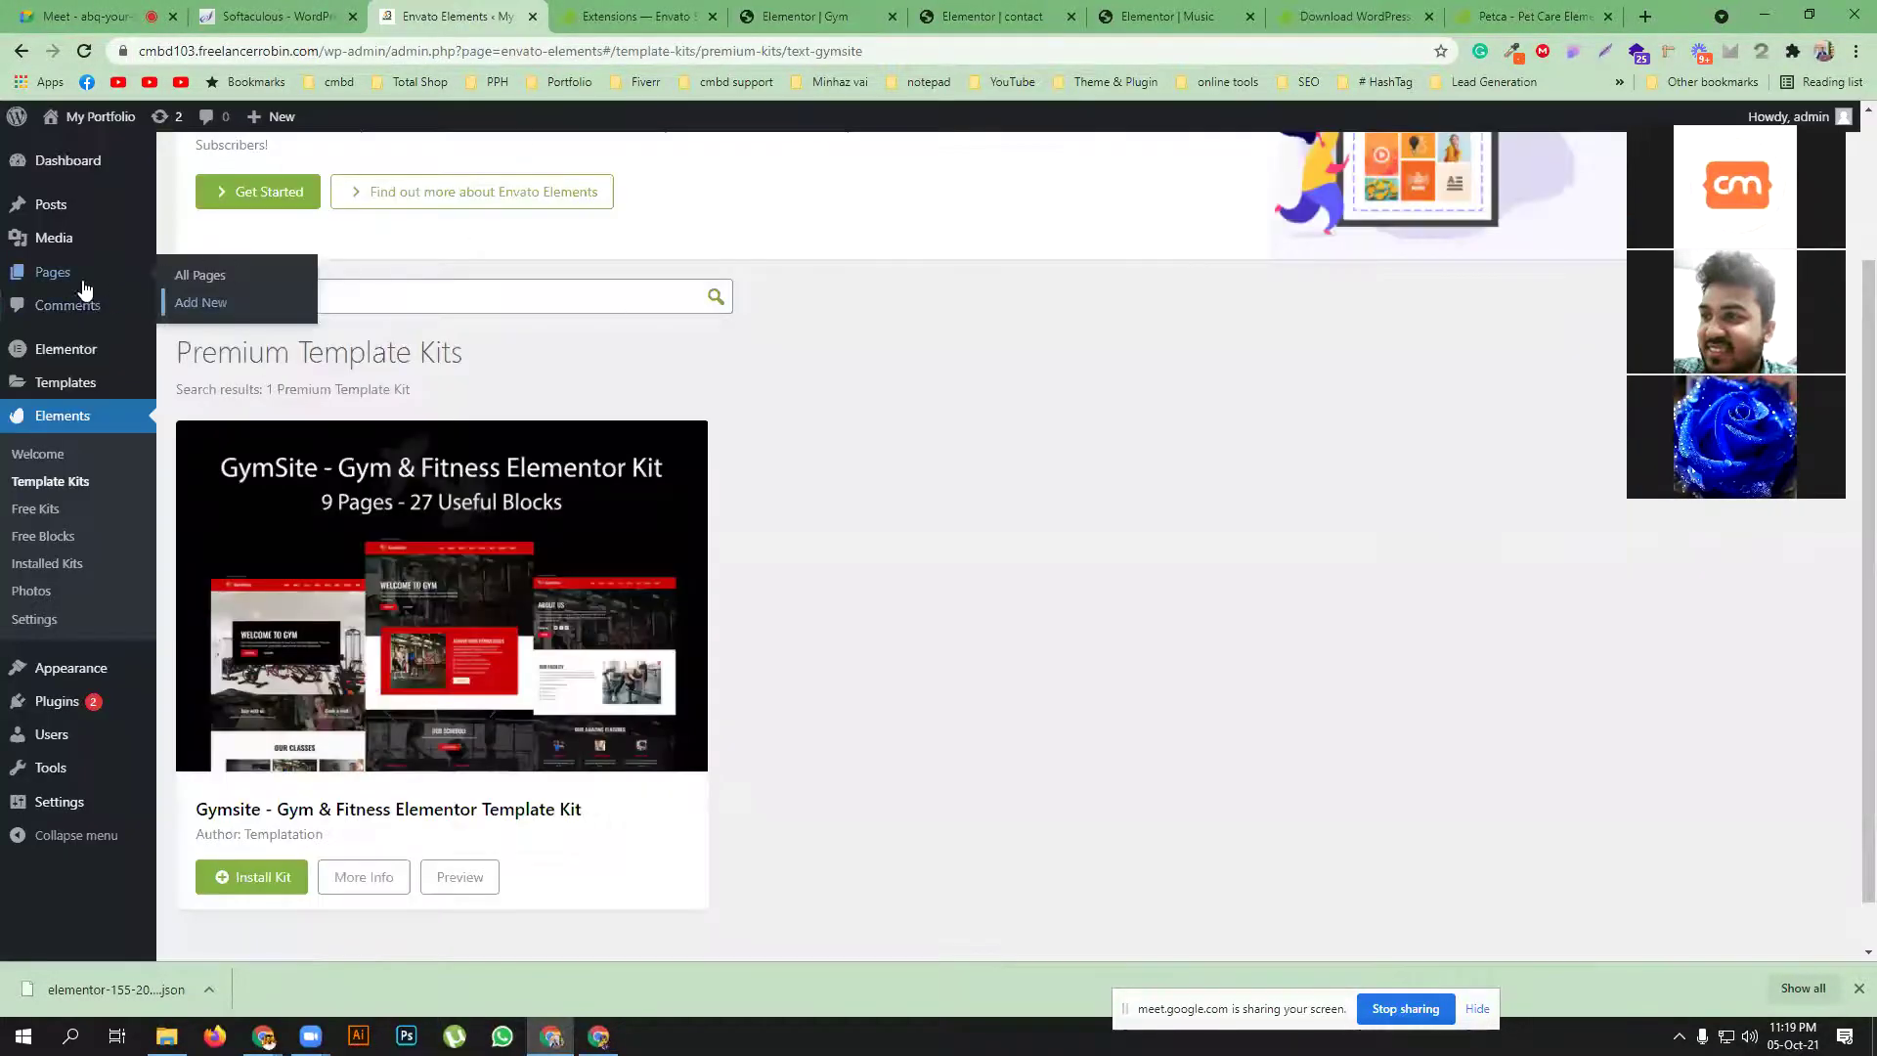
middle_click(200, 275)
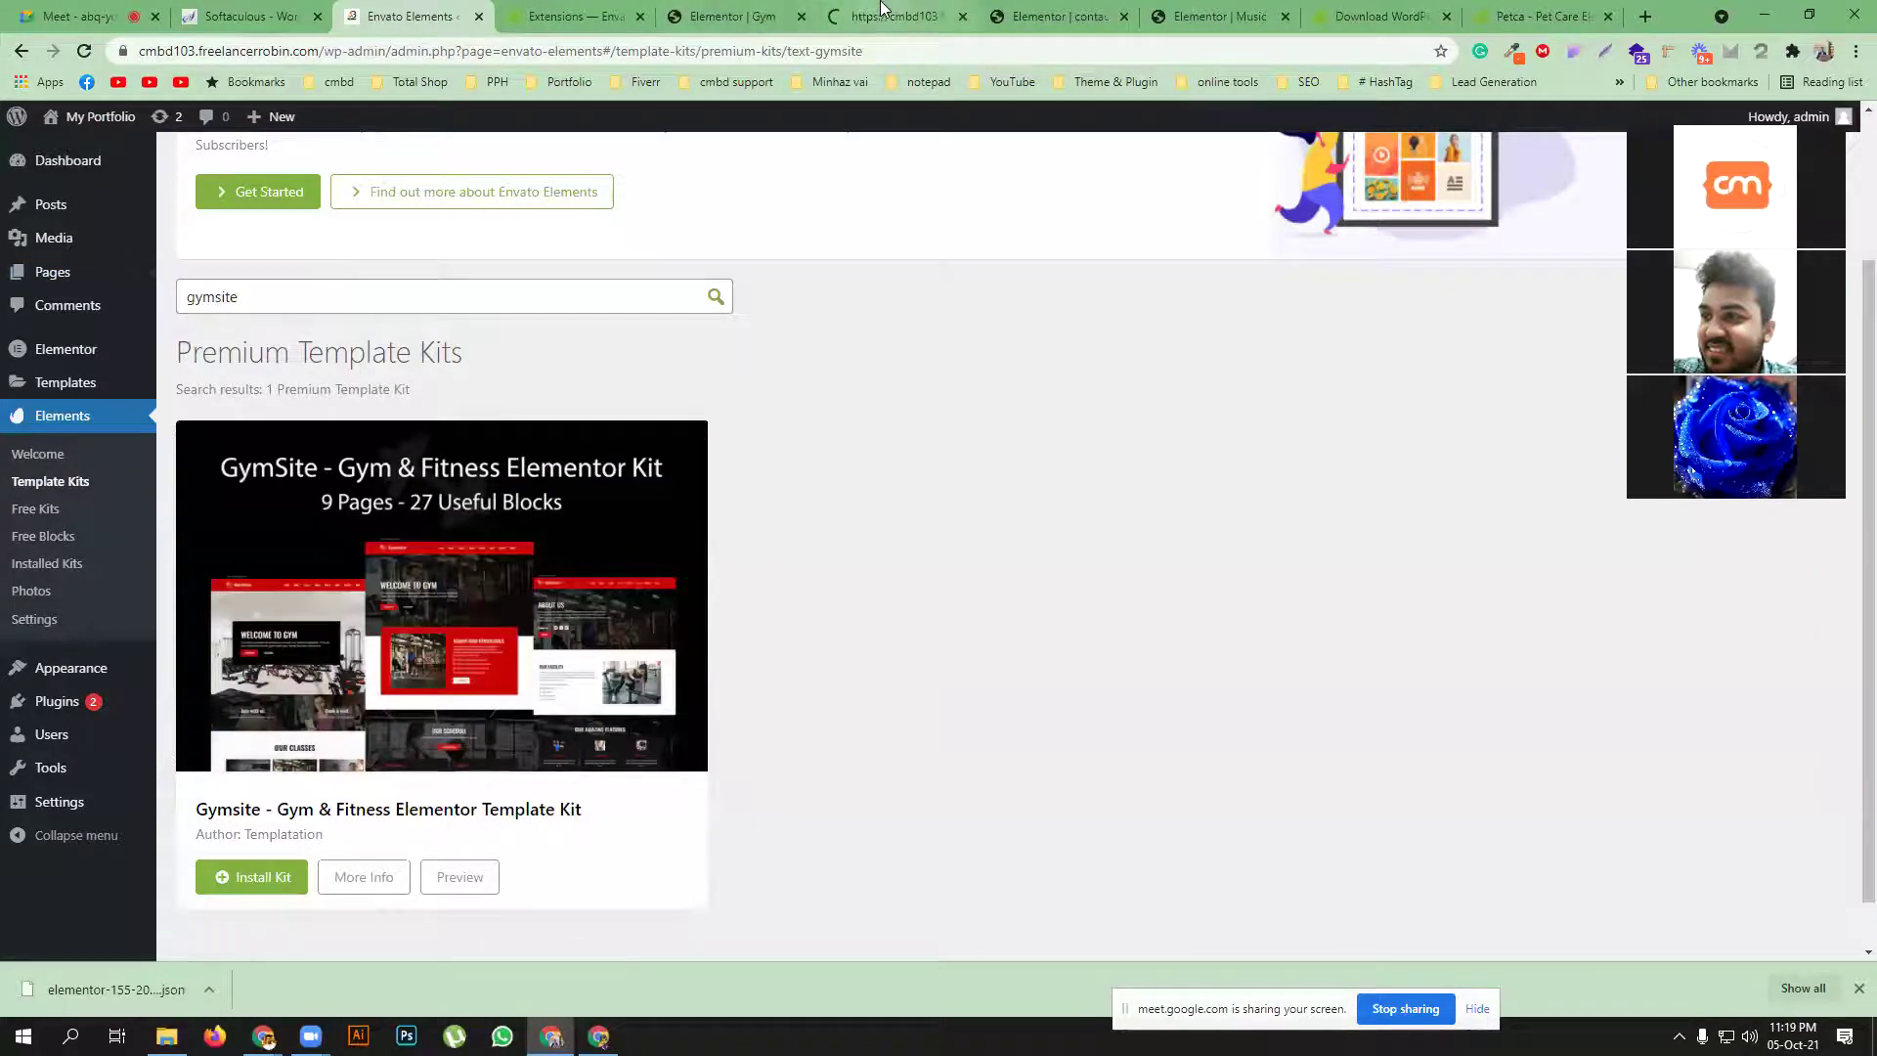
click(882, 11)
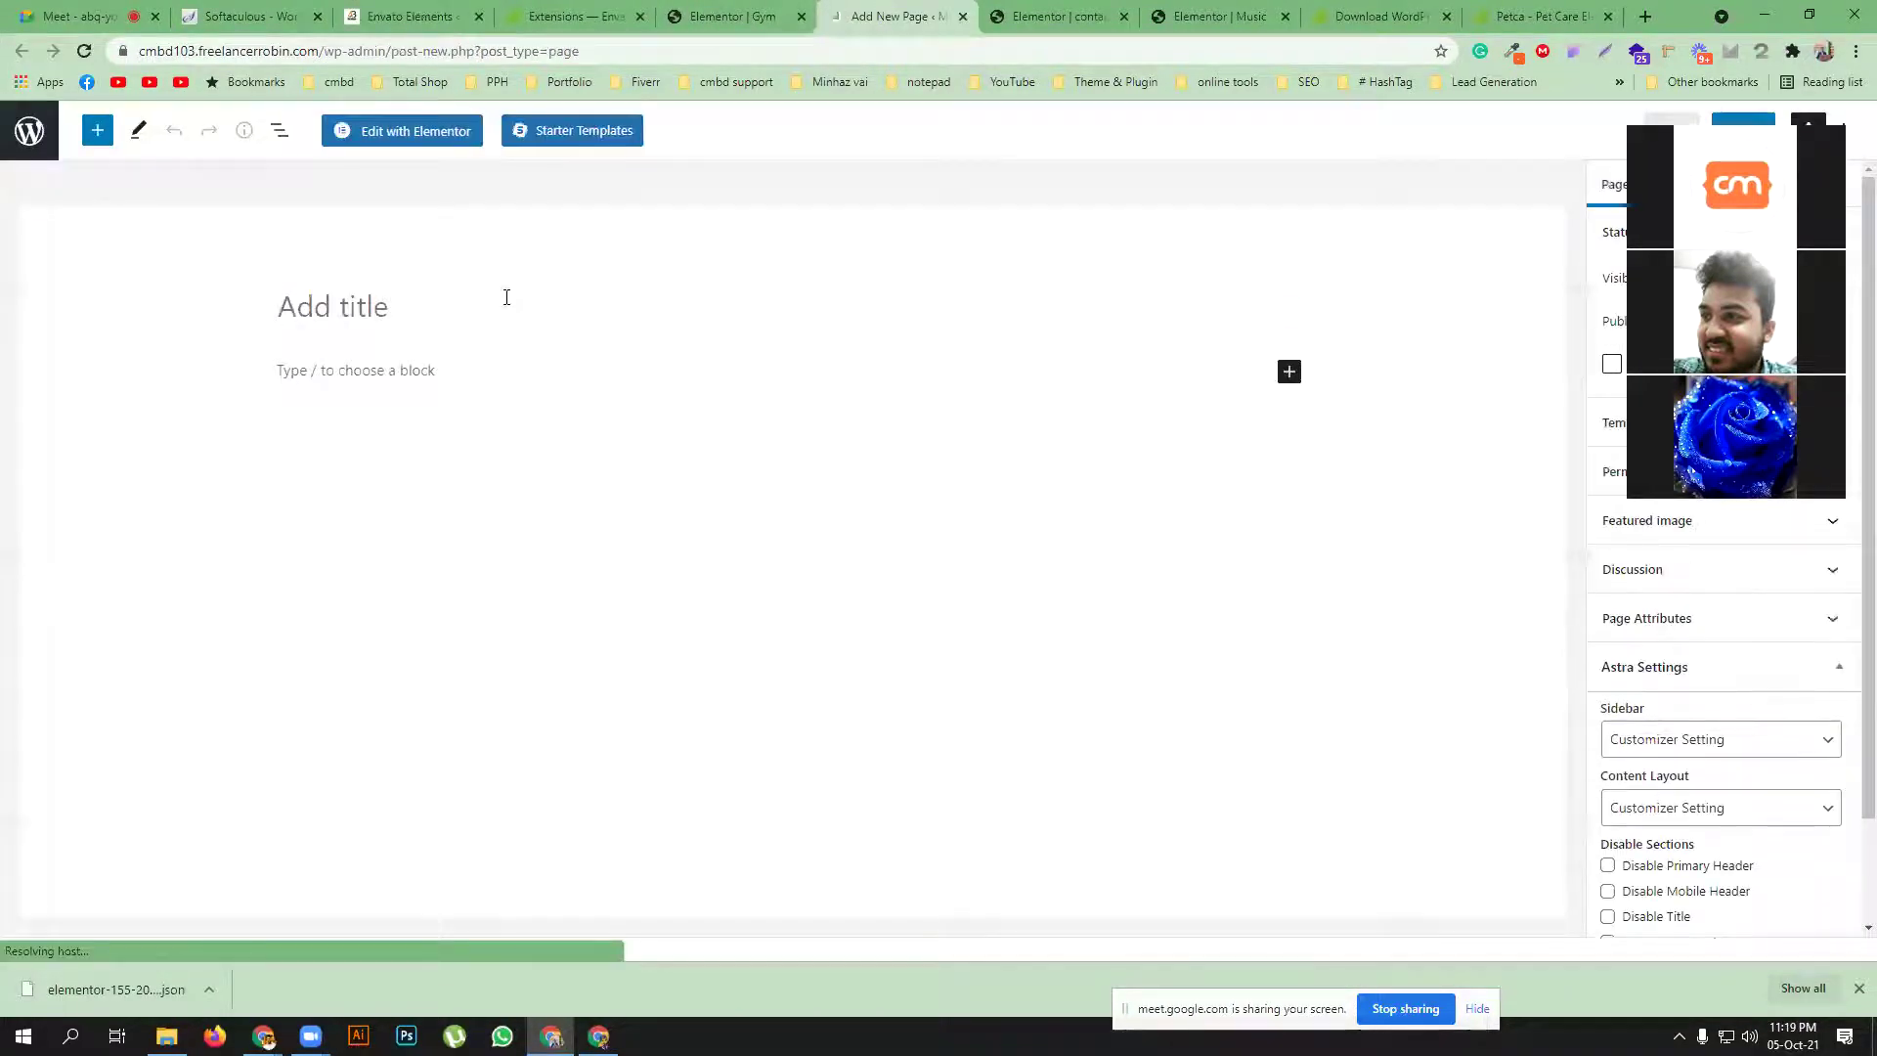
Title the page 'home', publish it, and open it in Elementor
text(home)
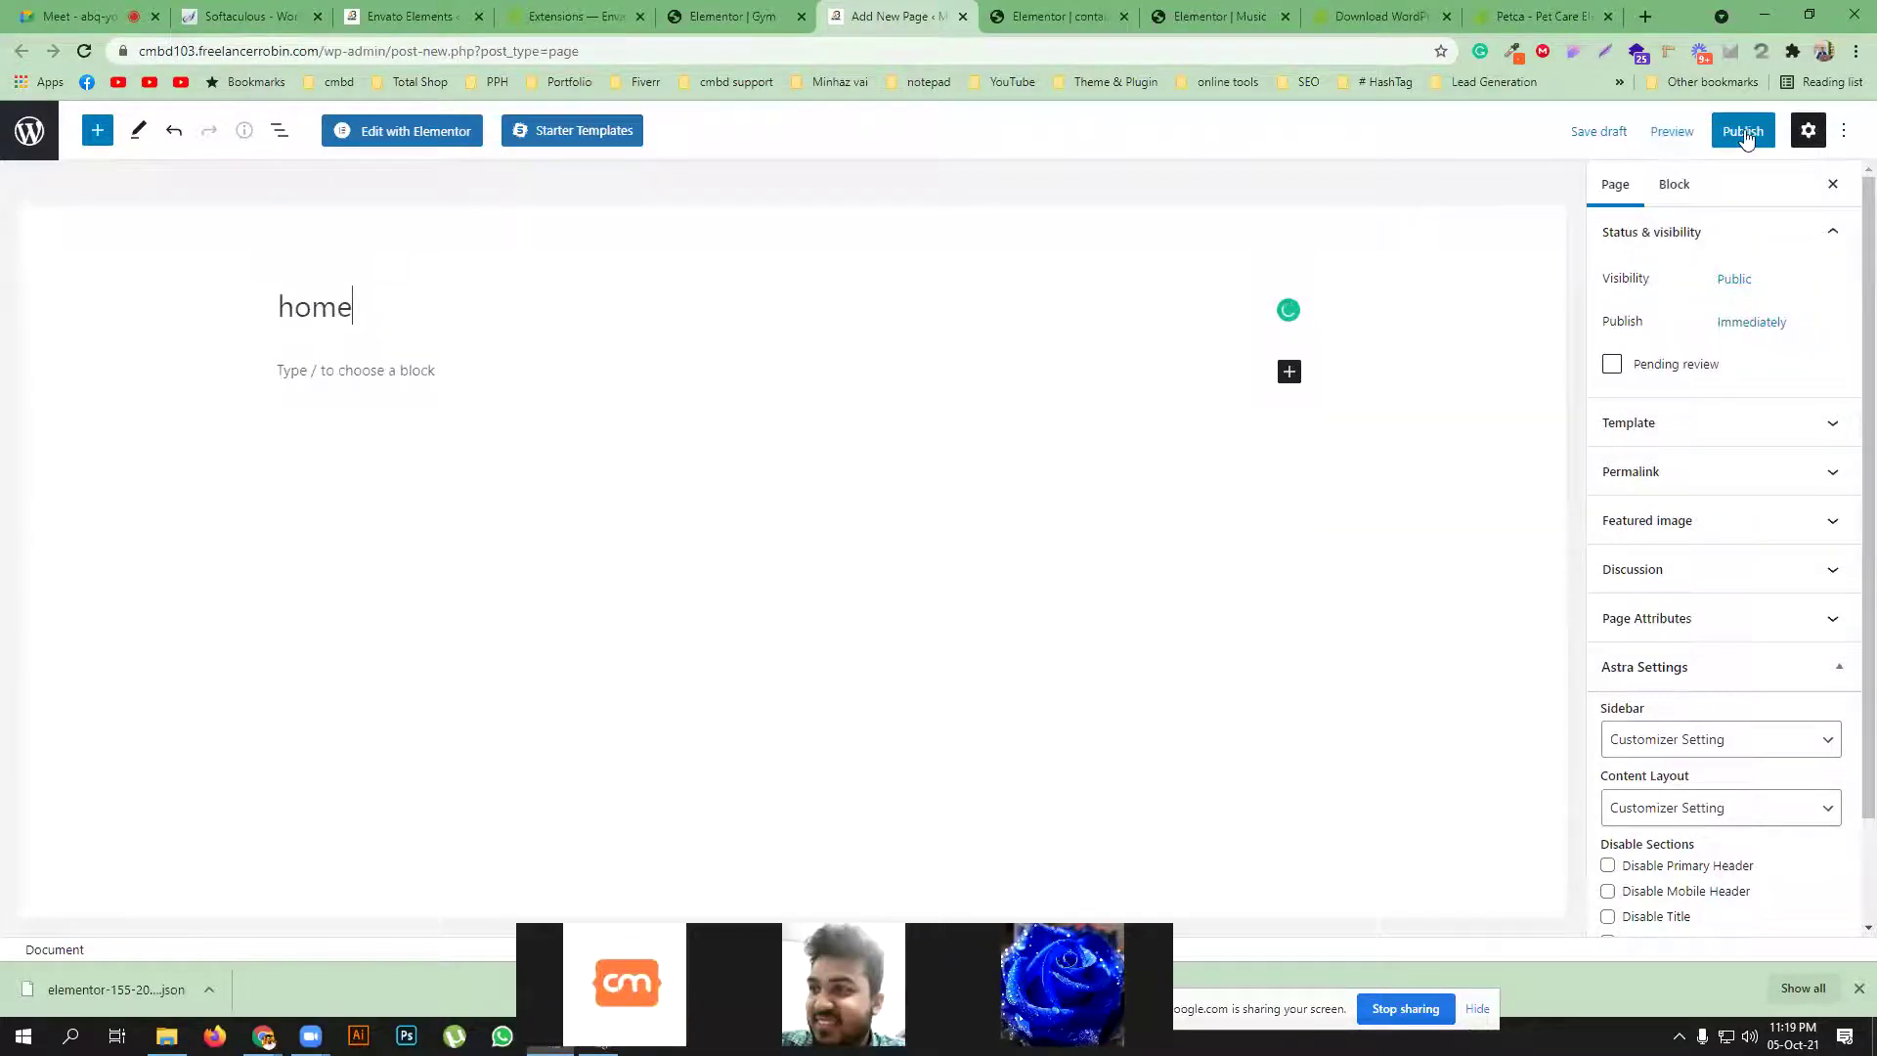
click(1746, 135)
click(1662, 127)
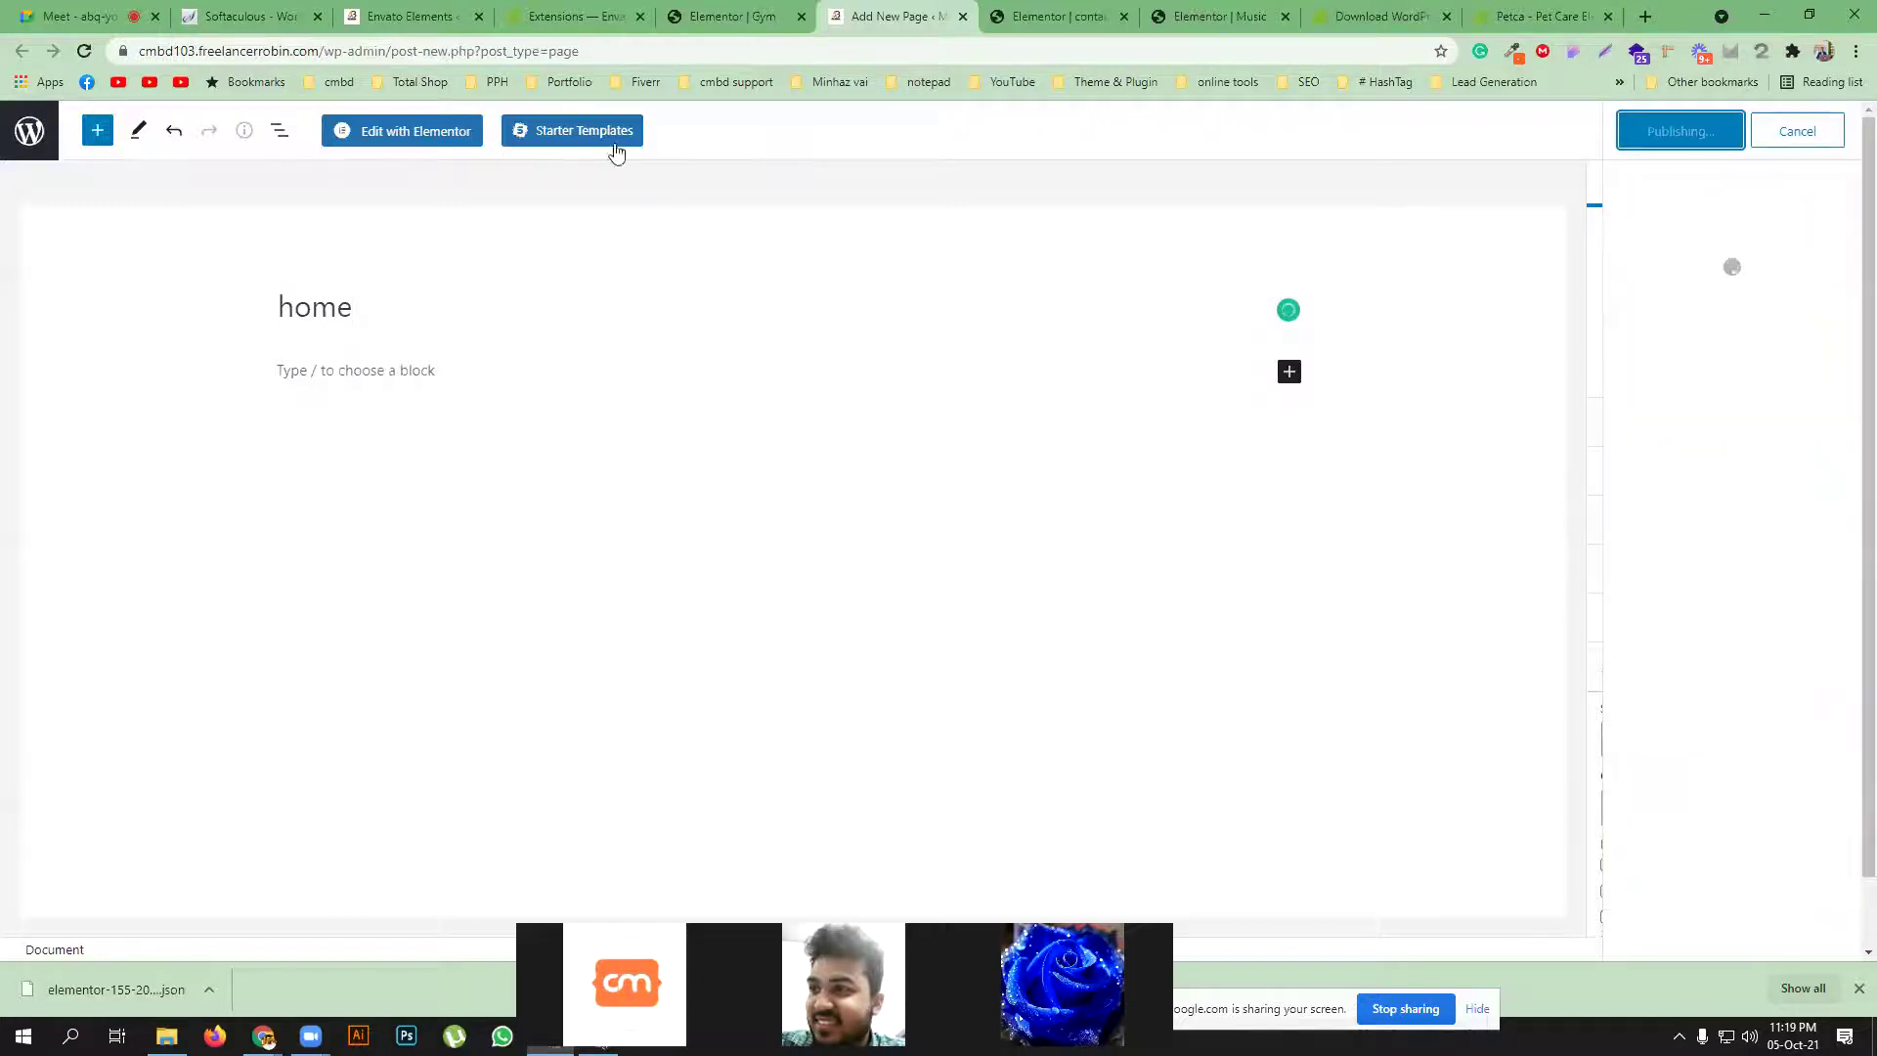
click(401, 130)
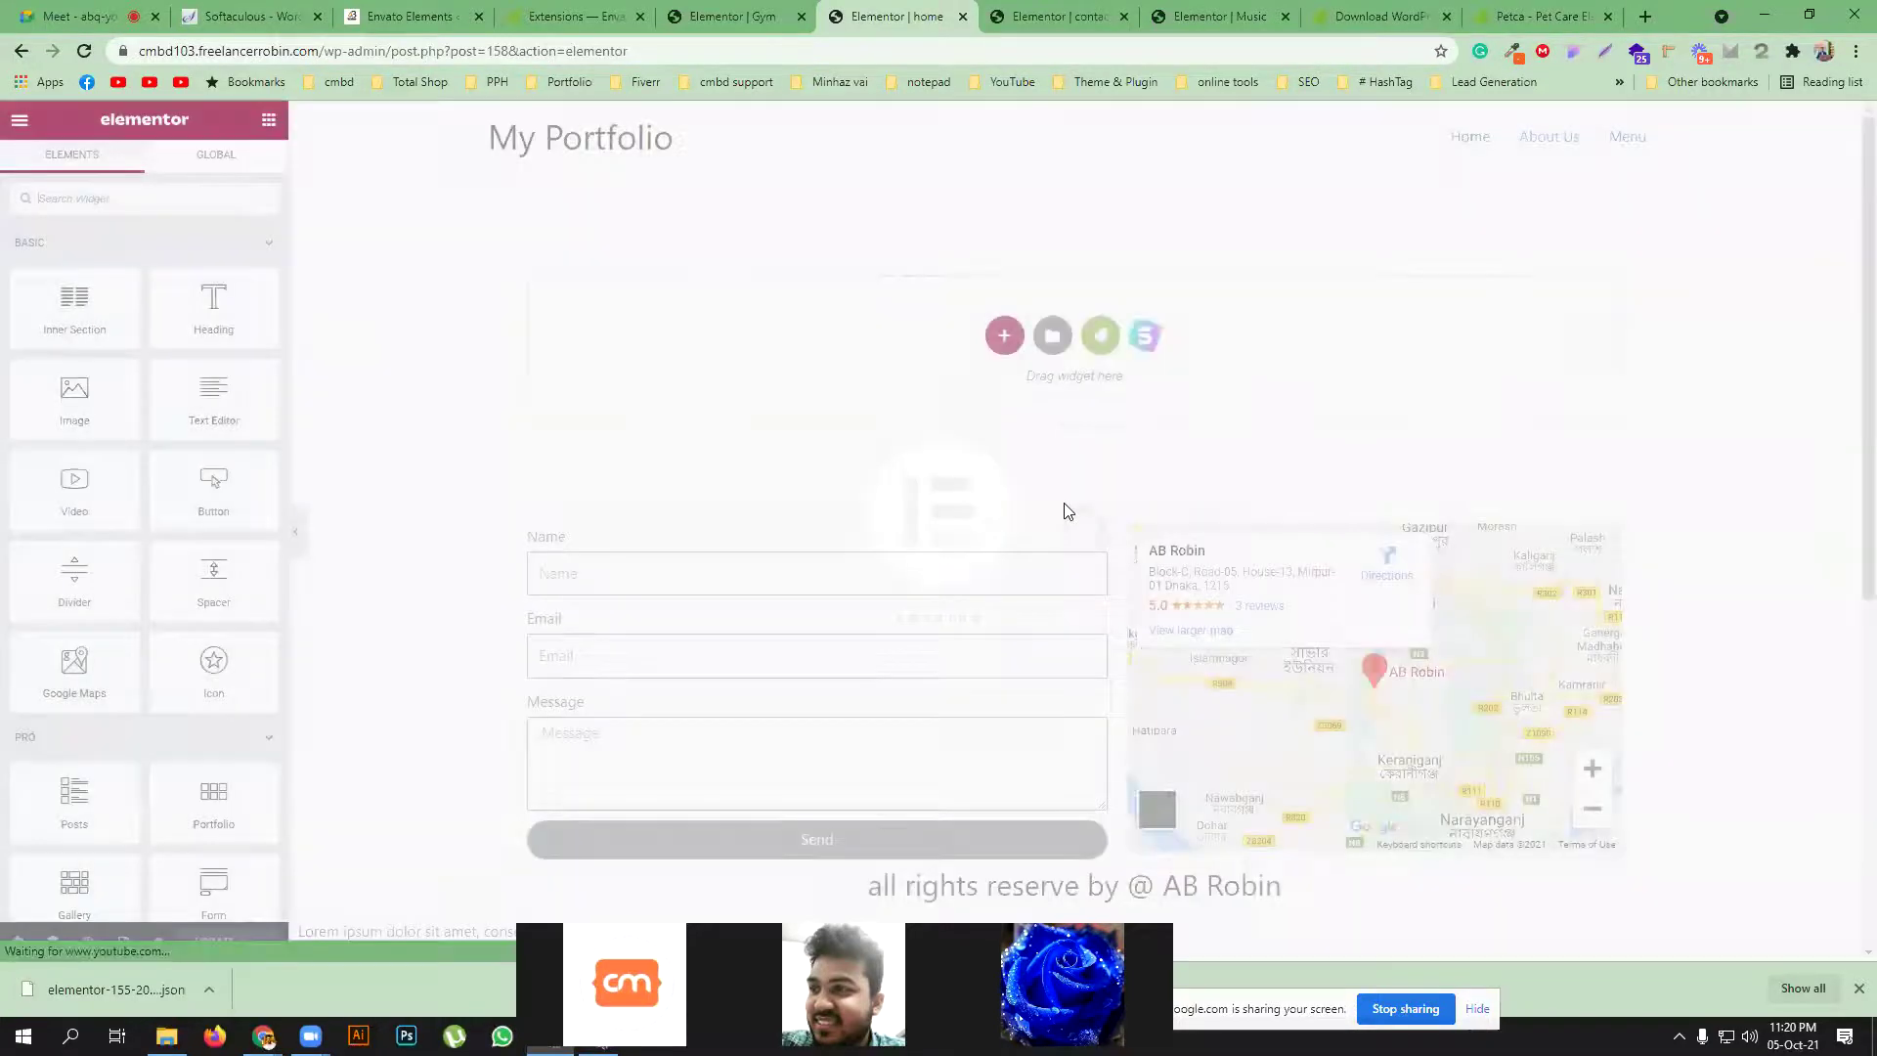
Set the page layout to Elementor Canvas and hide the page title
click(17, 941)
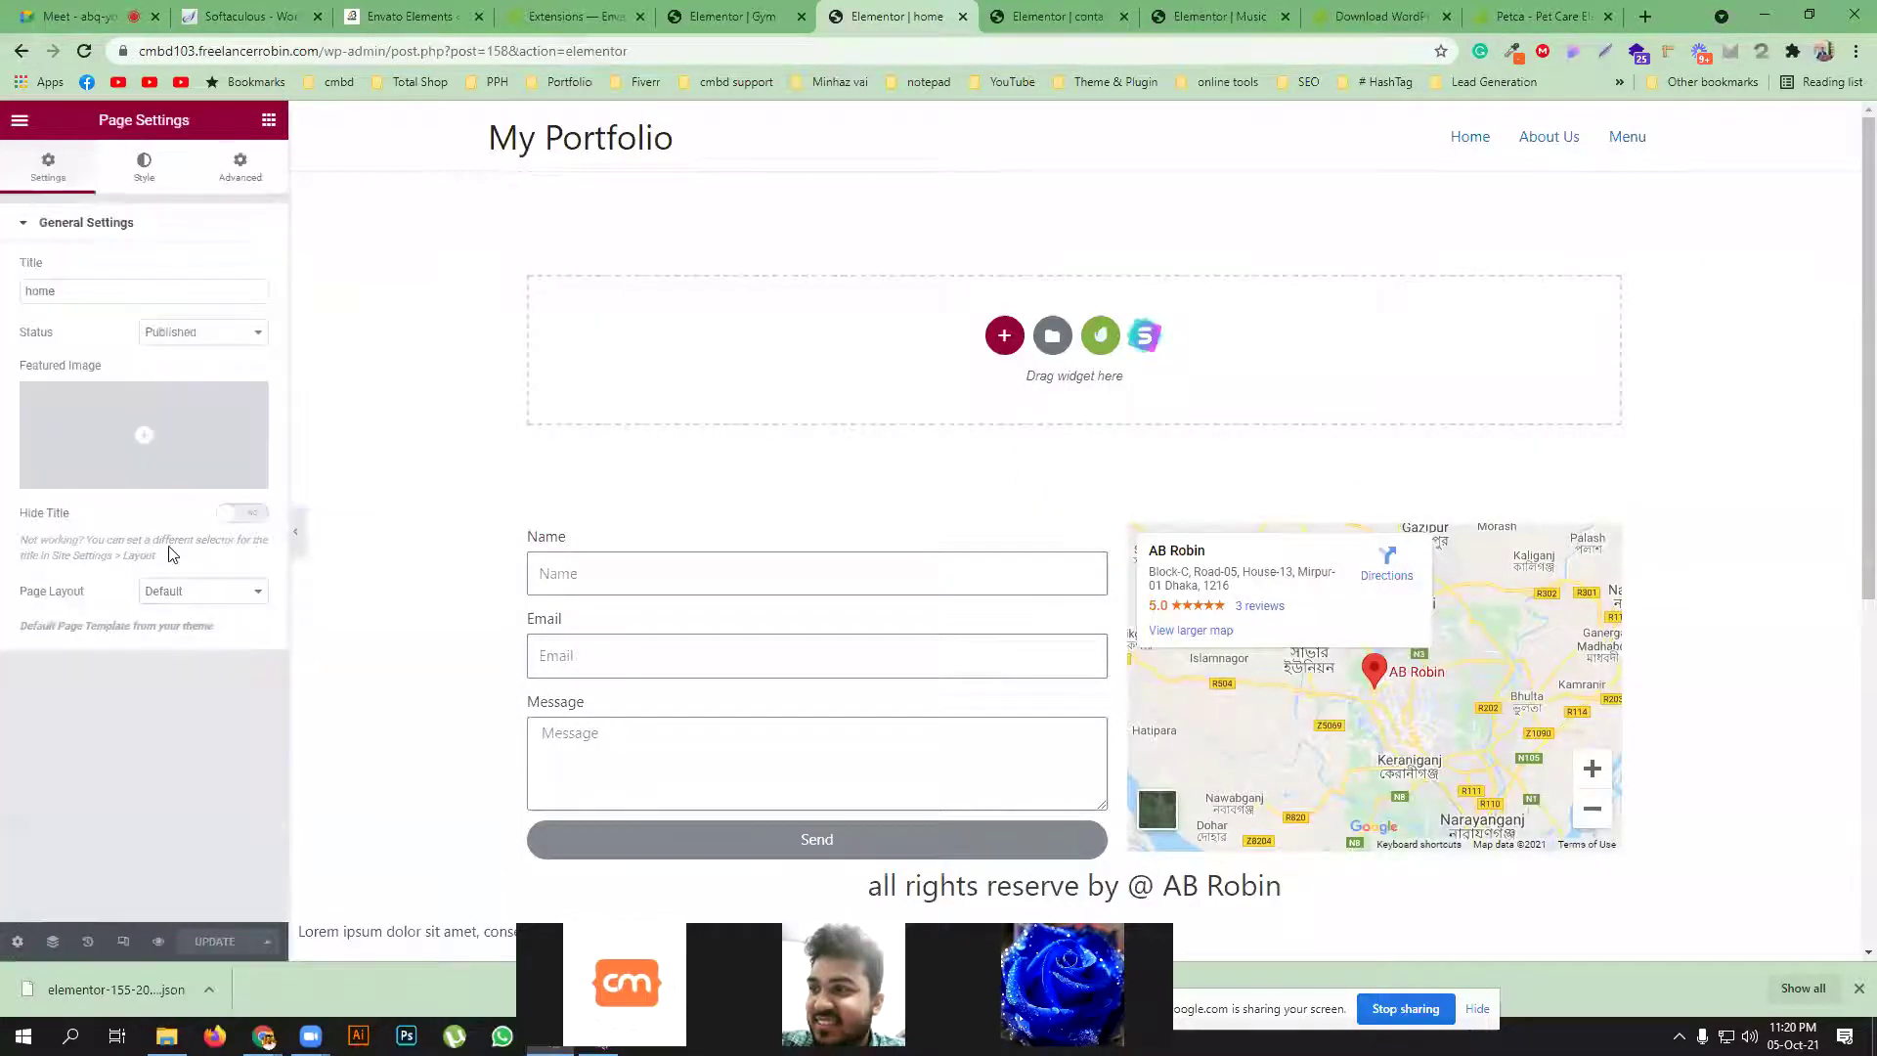
click(171, 590)
click(179, 626)
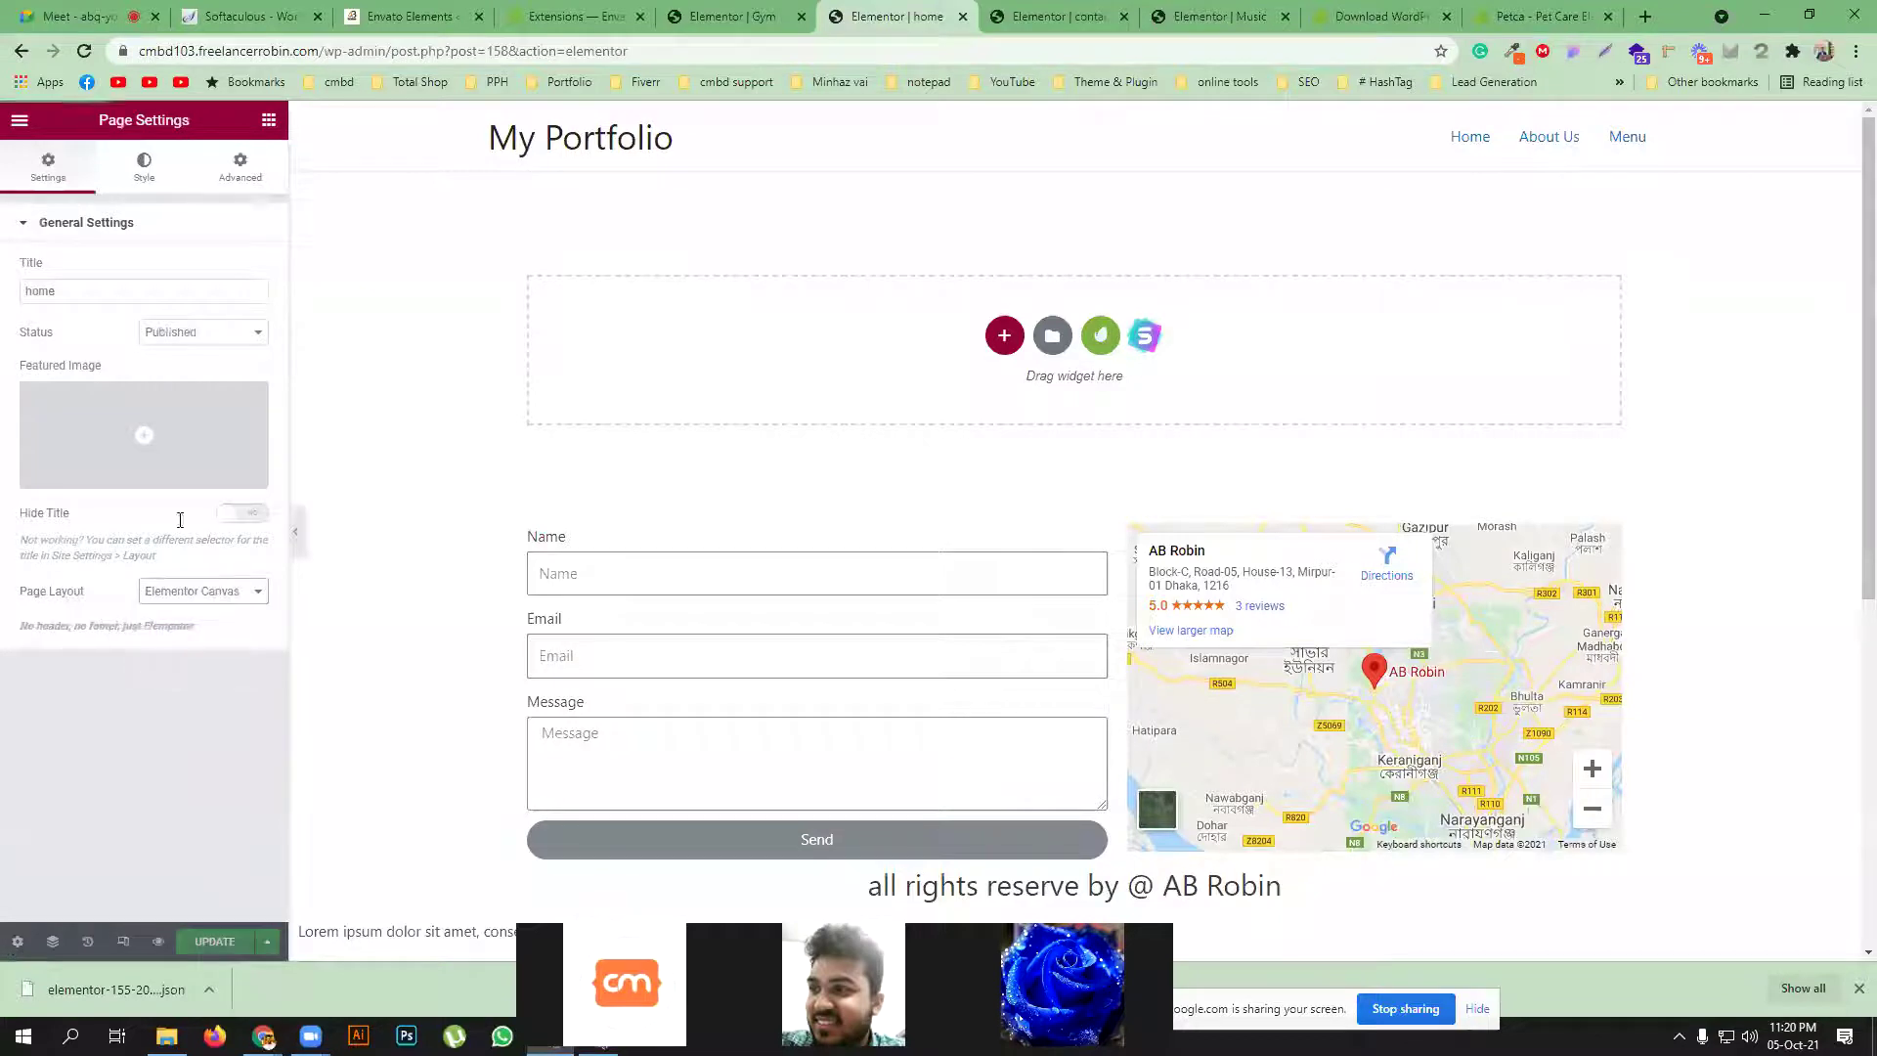
click(241, 513)
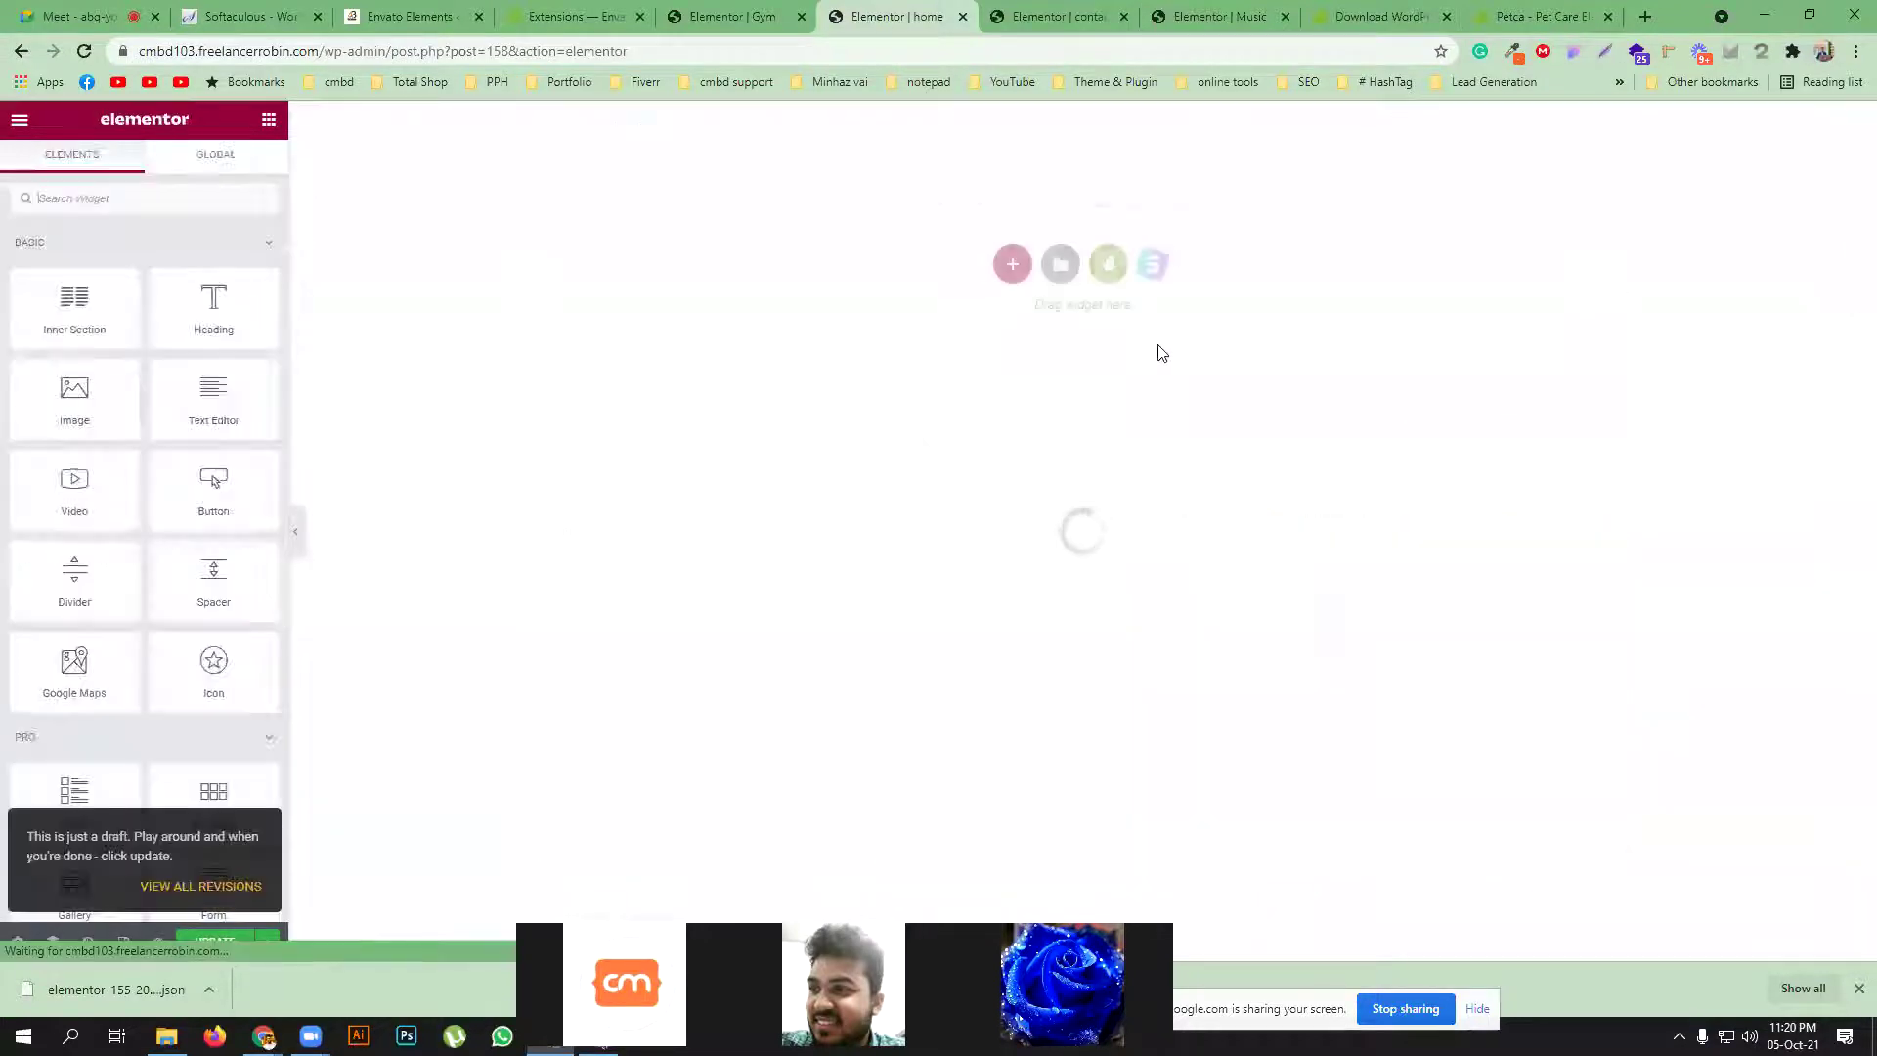
Import elementor-155-2021-10-05.json into the template library and insert the gym103 template
click(1060, 263)
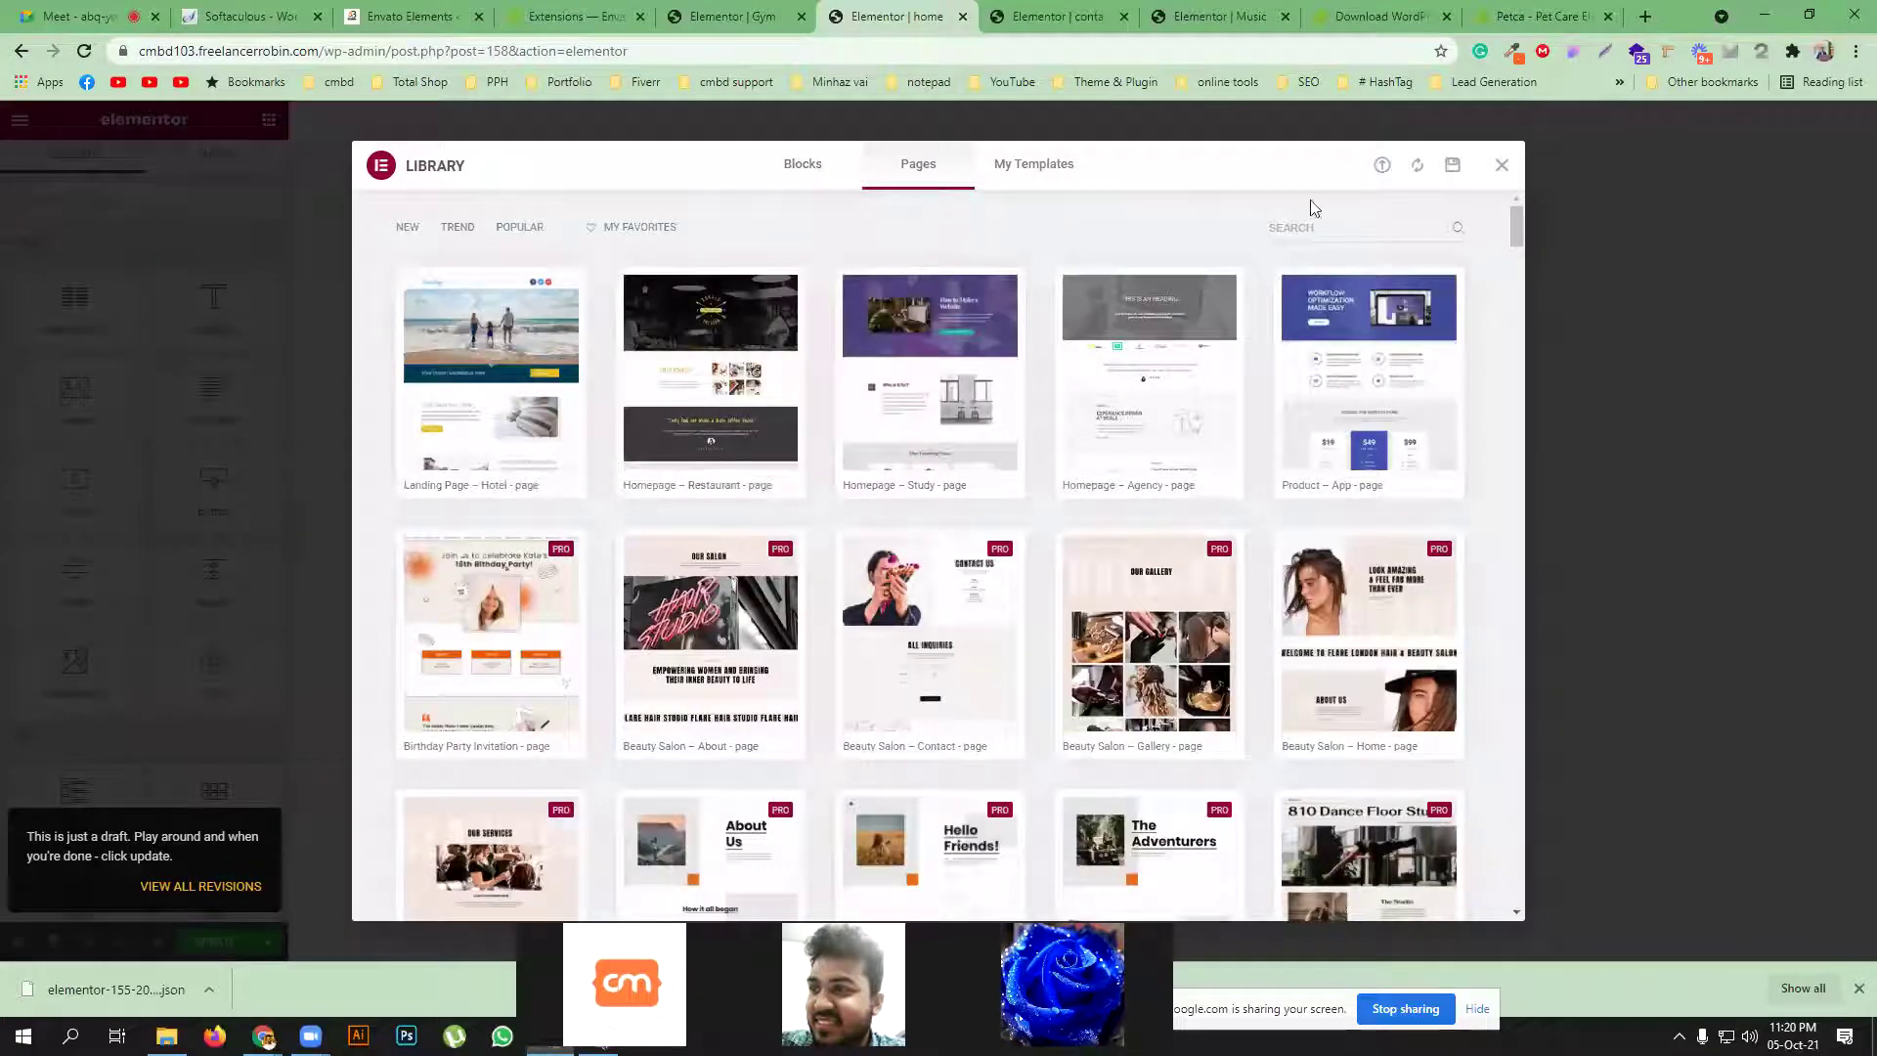
click(1382, 166)
click(936, 585)
click(400, 469)
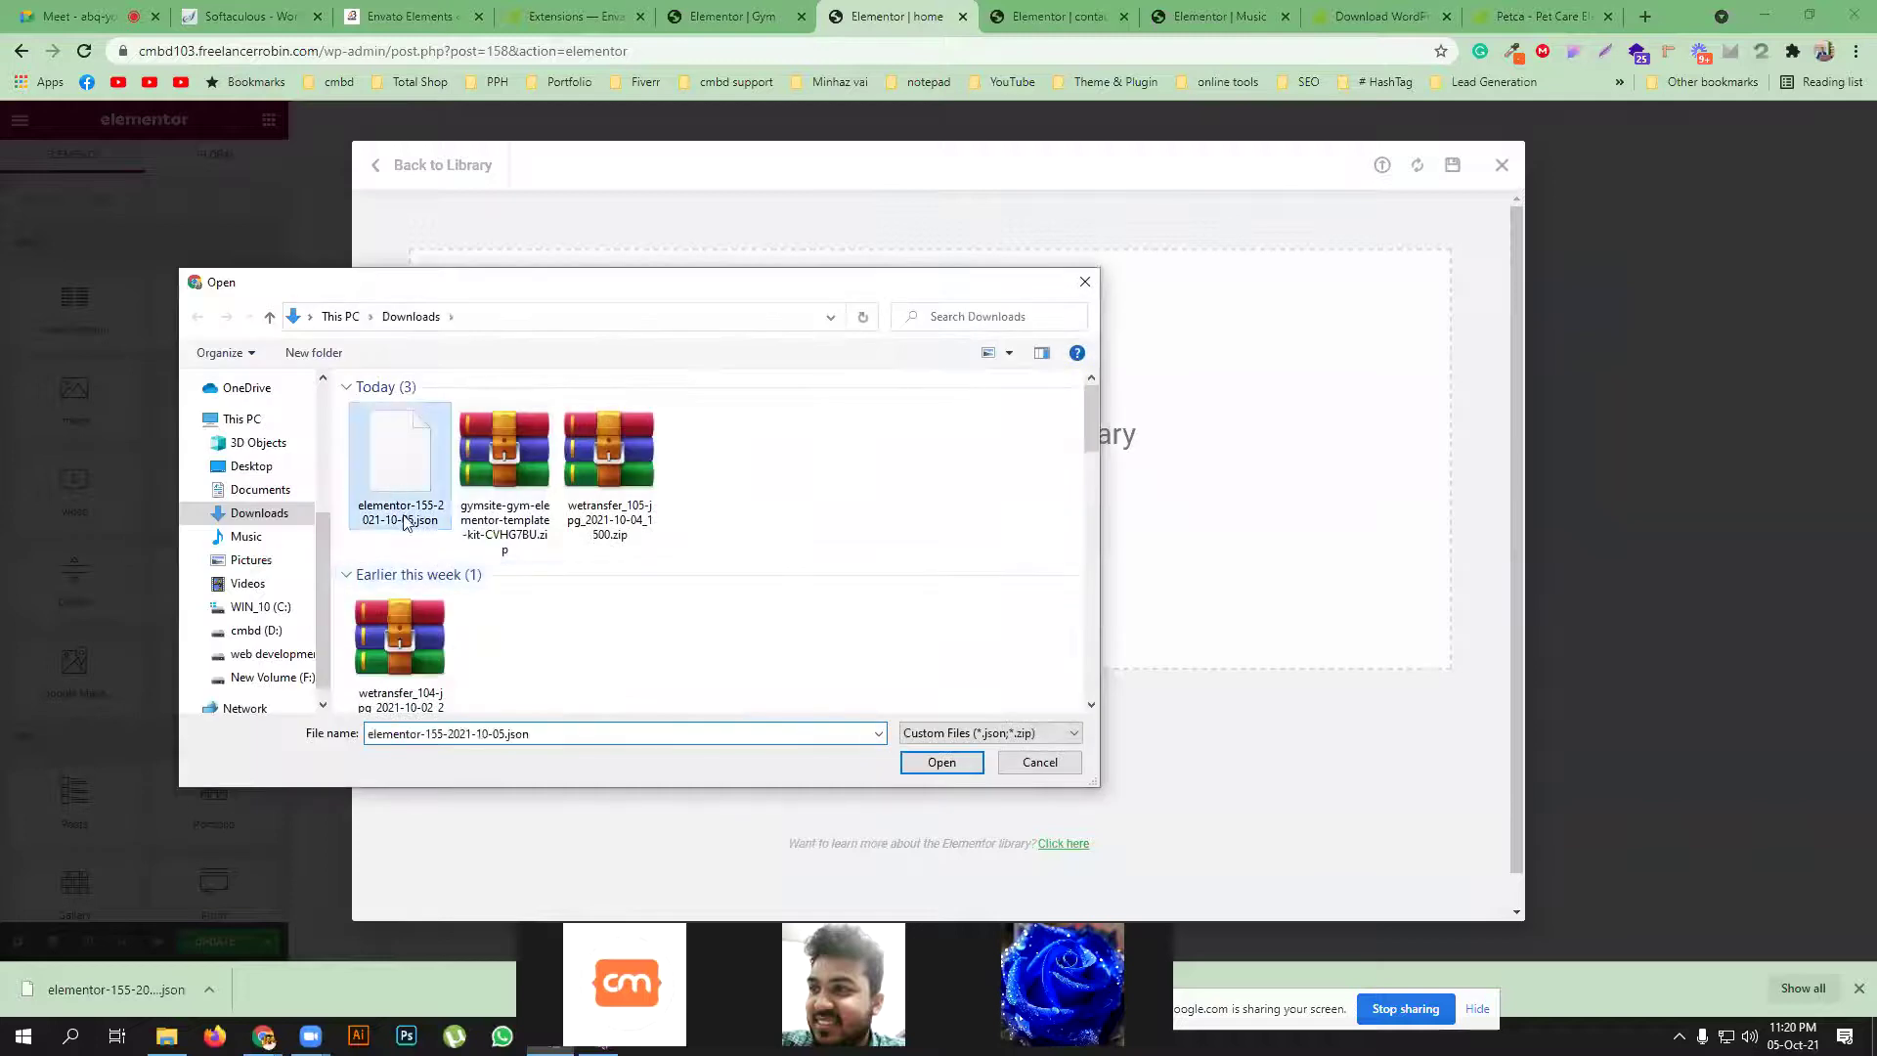
click(938, 764)
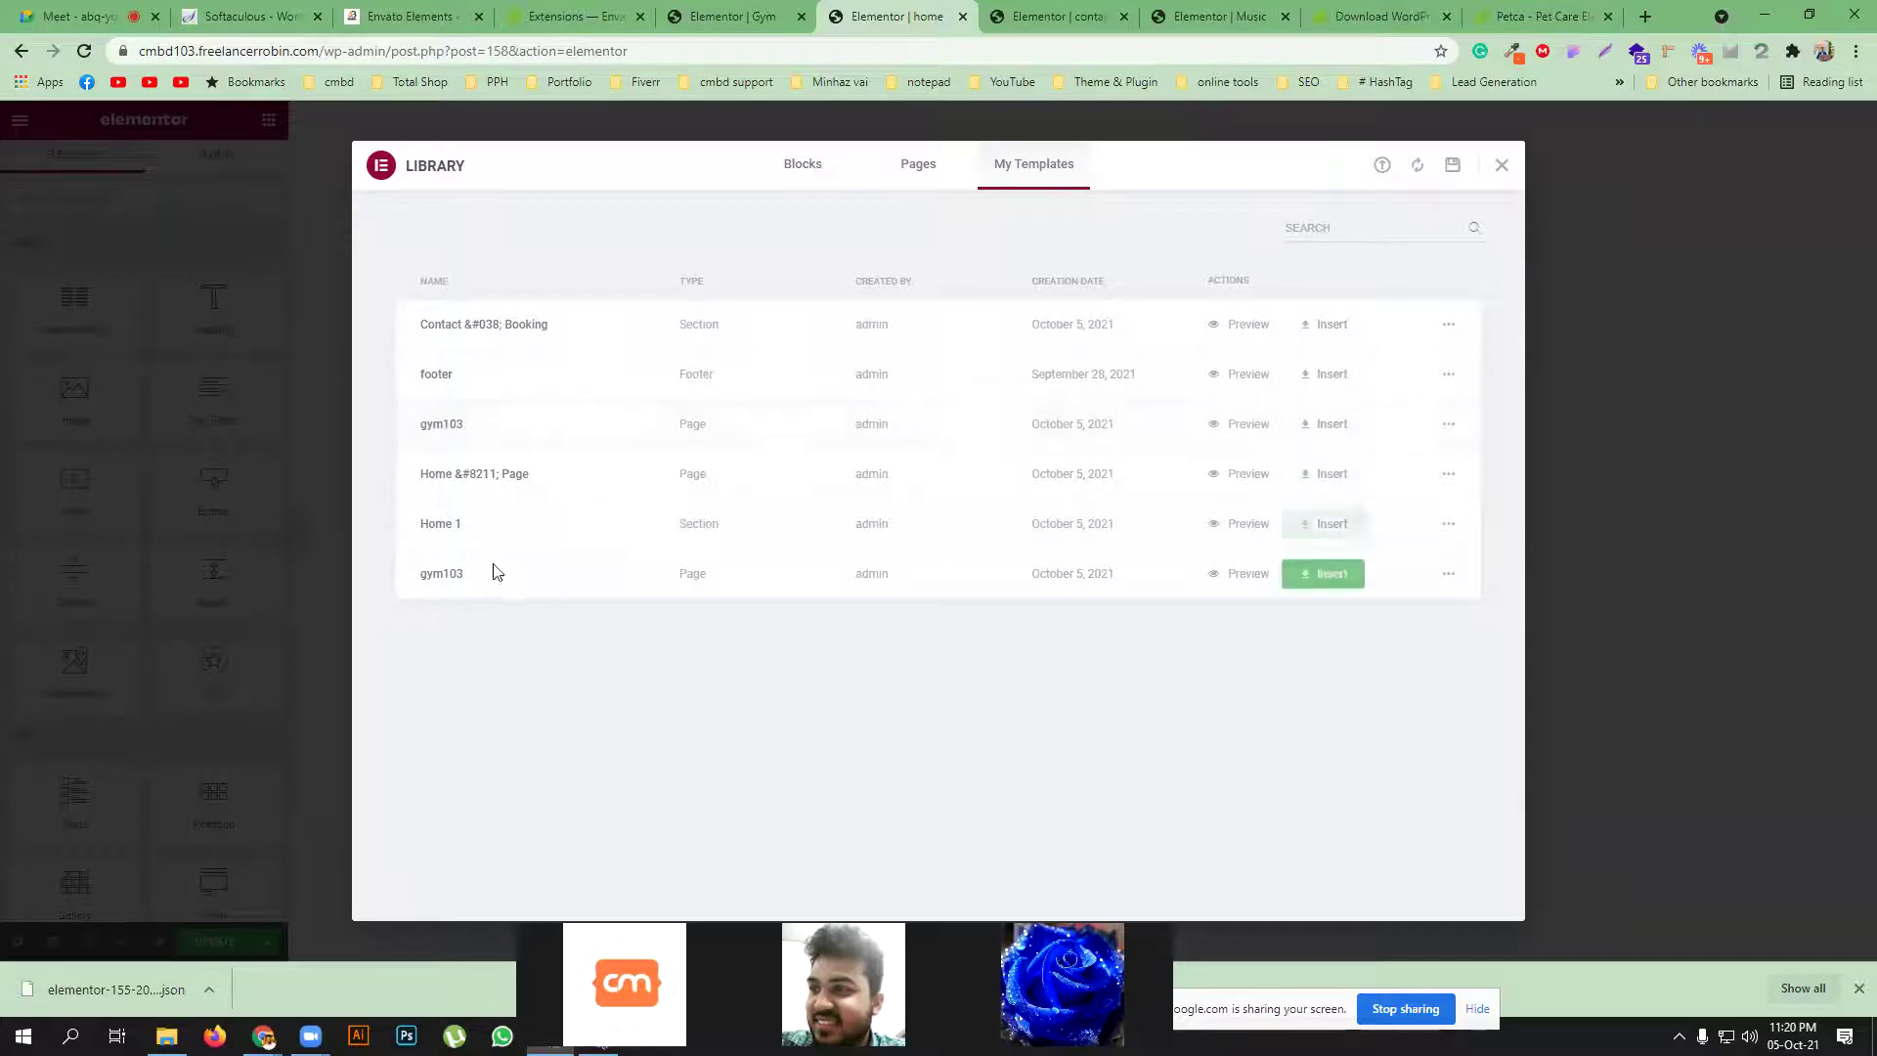
click(1320, 577)
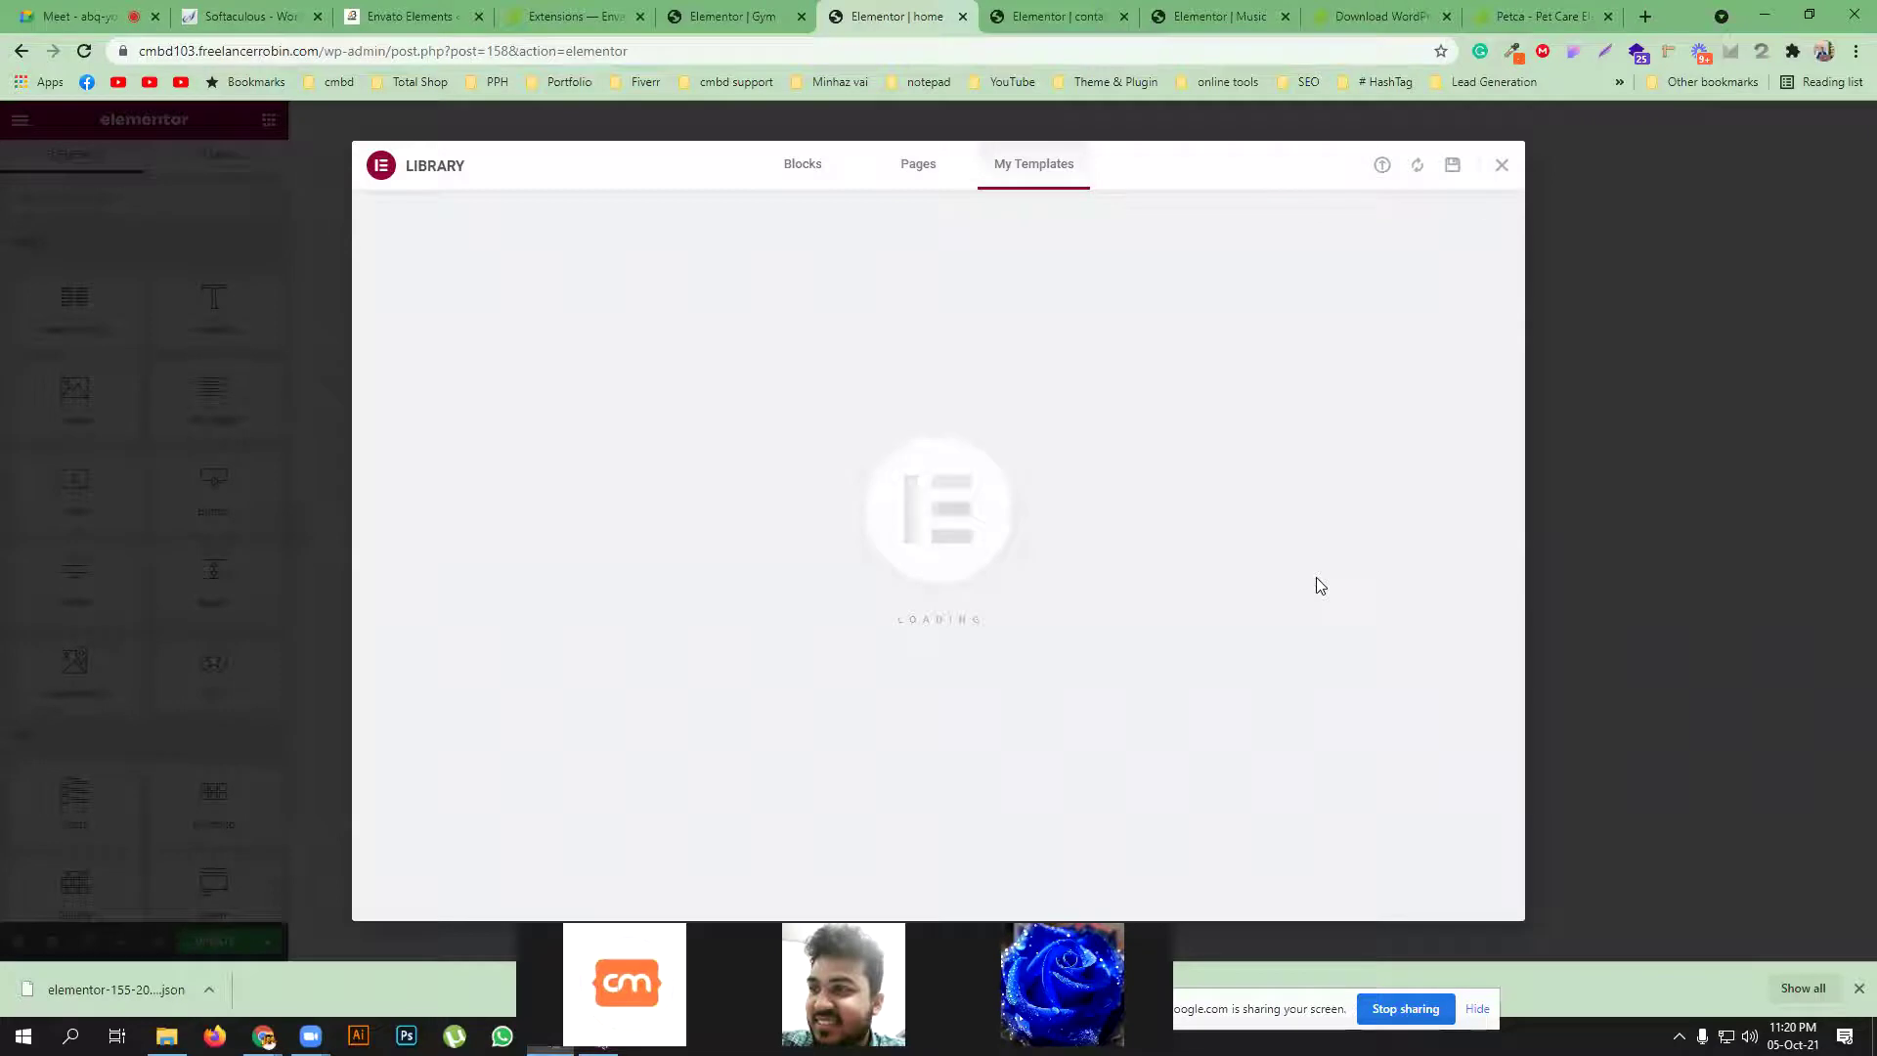
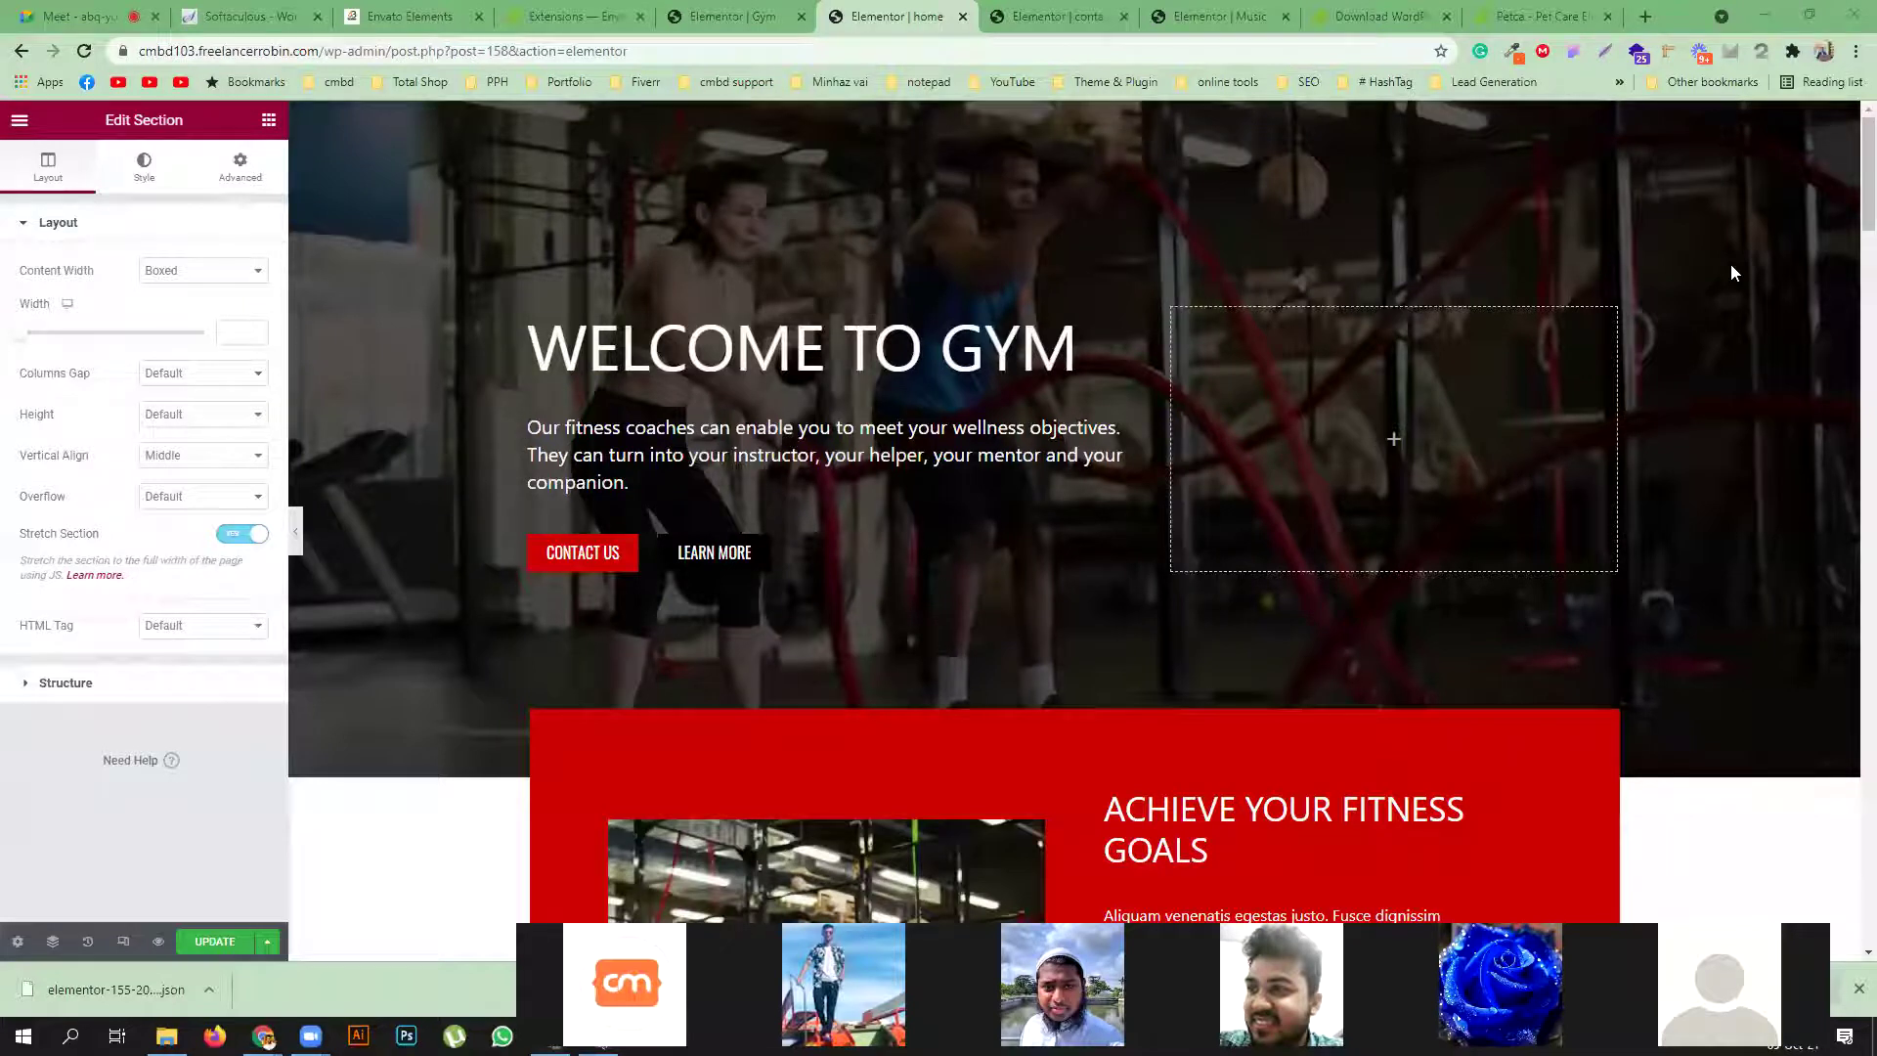
Leave the video call with the join request and return to the Elementor gym editor
click(83, 15)
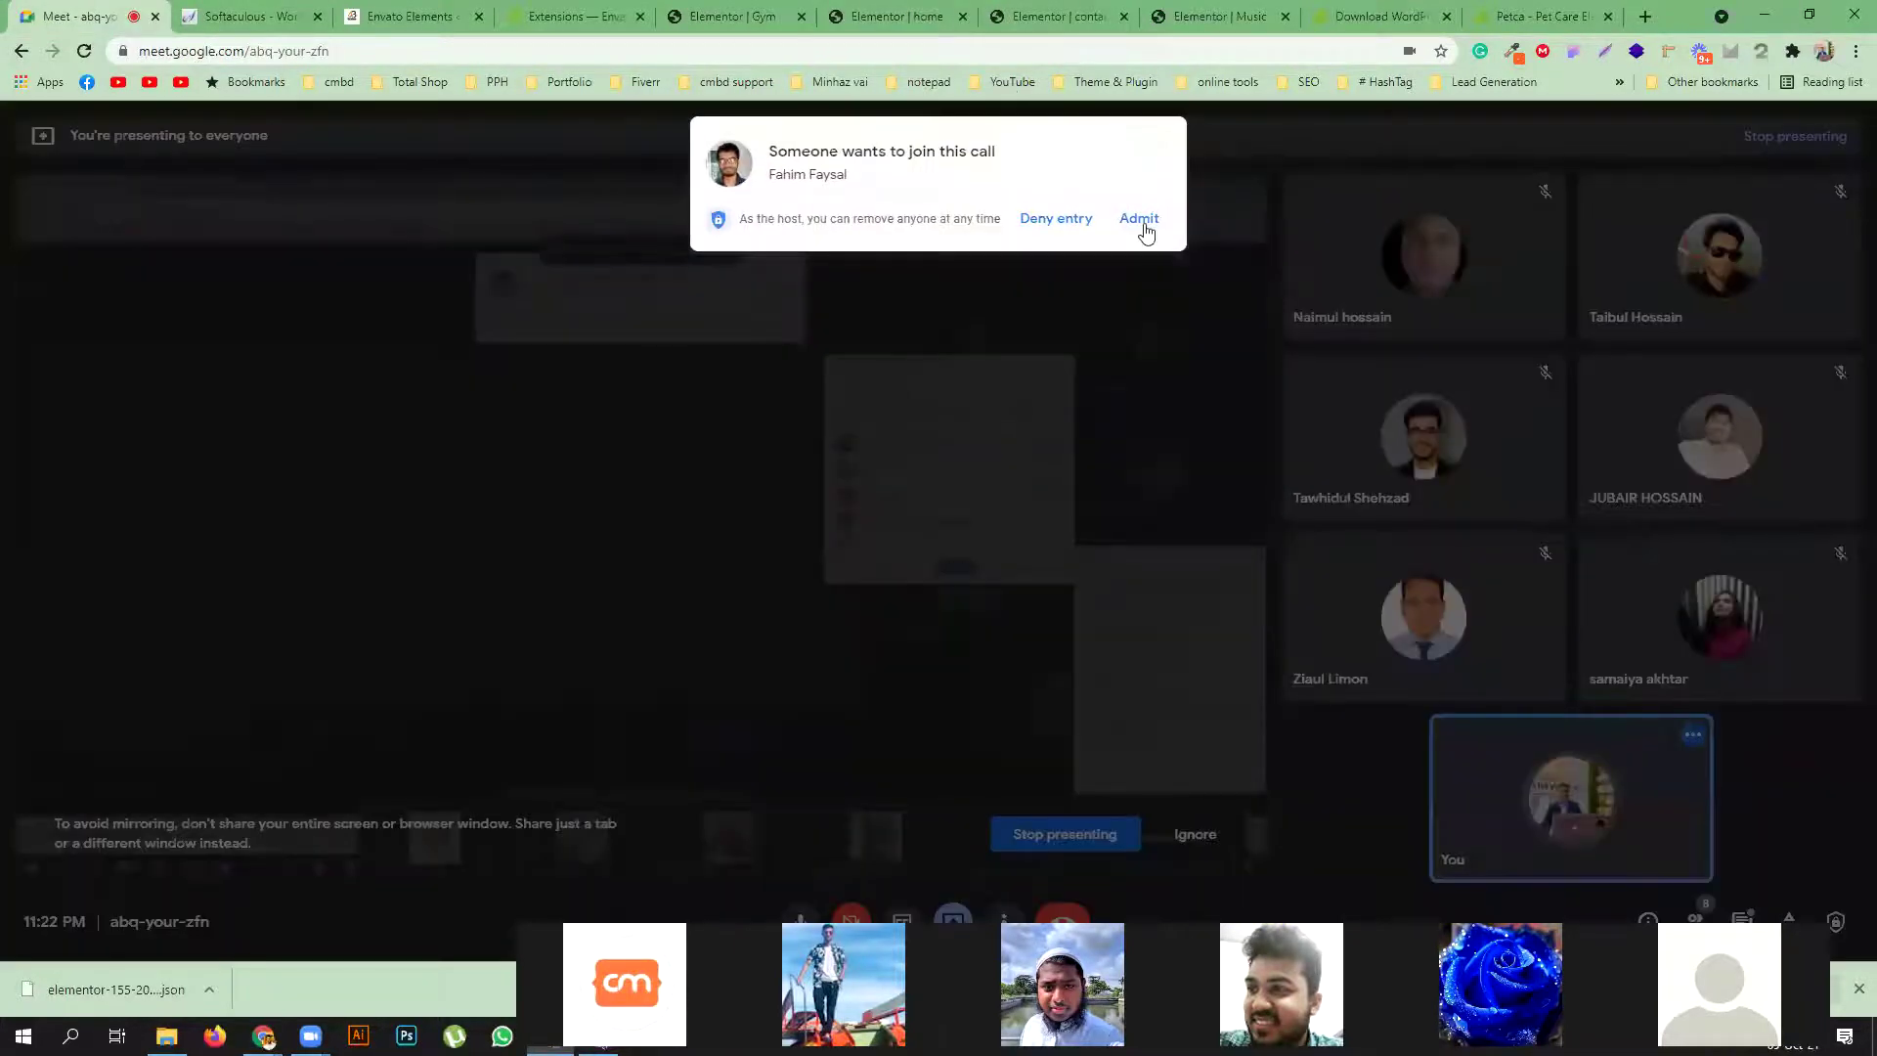
click(411, 16)
click(733, 15)
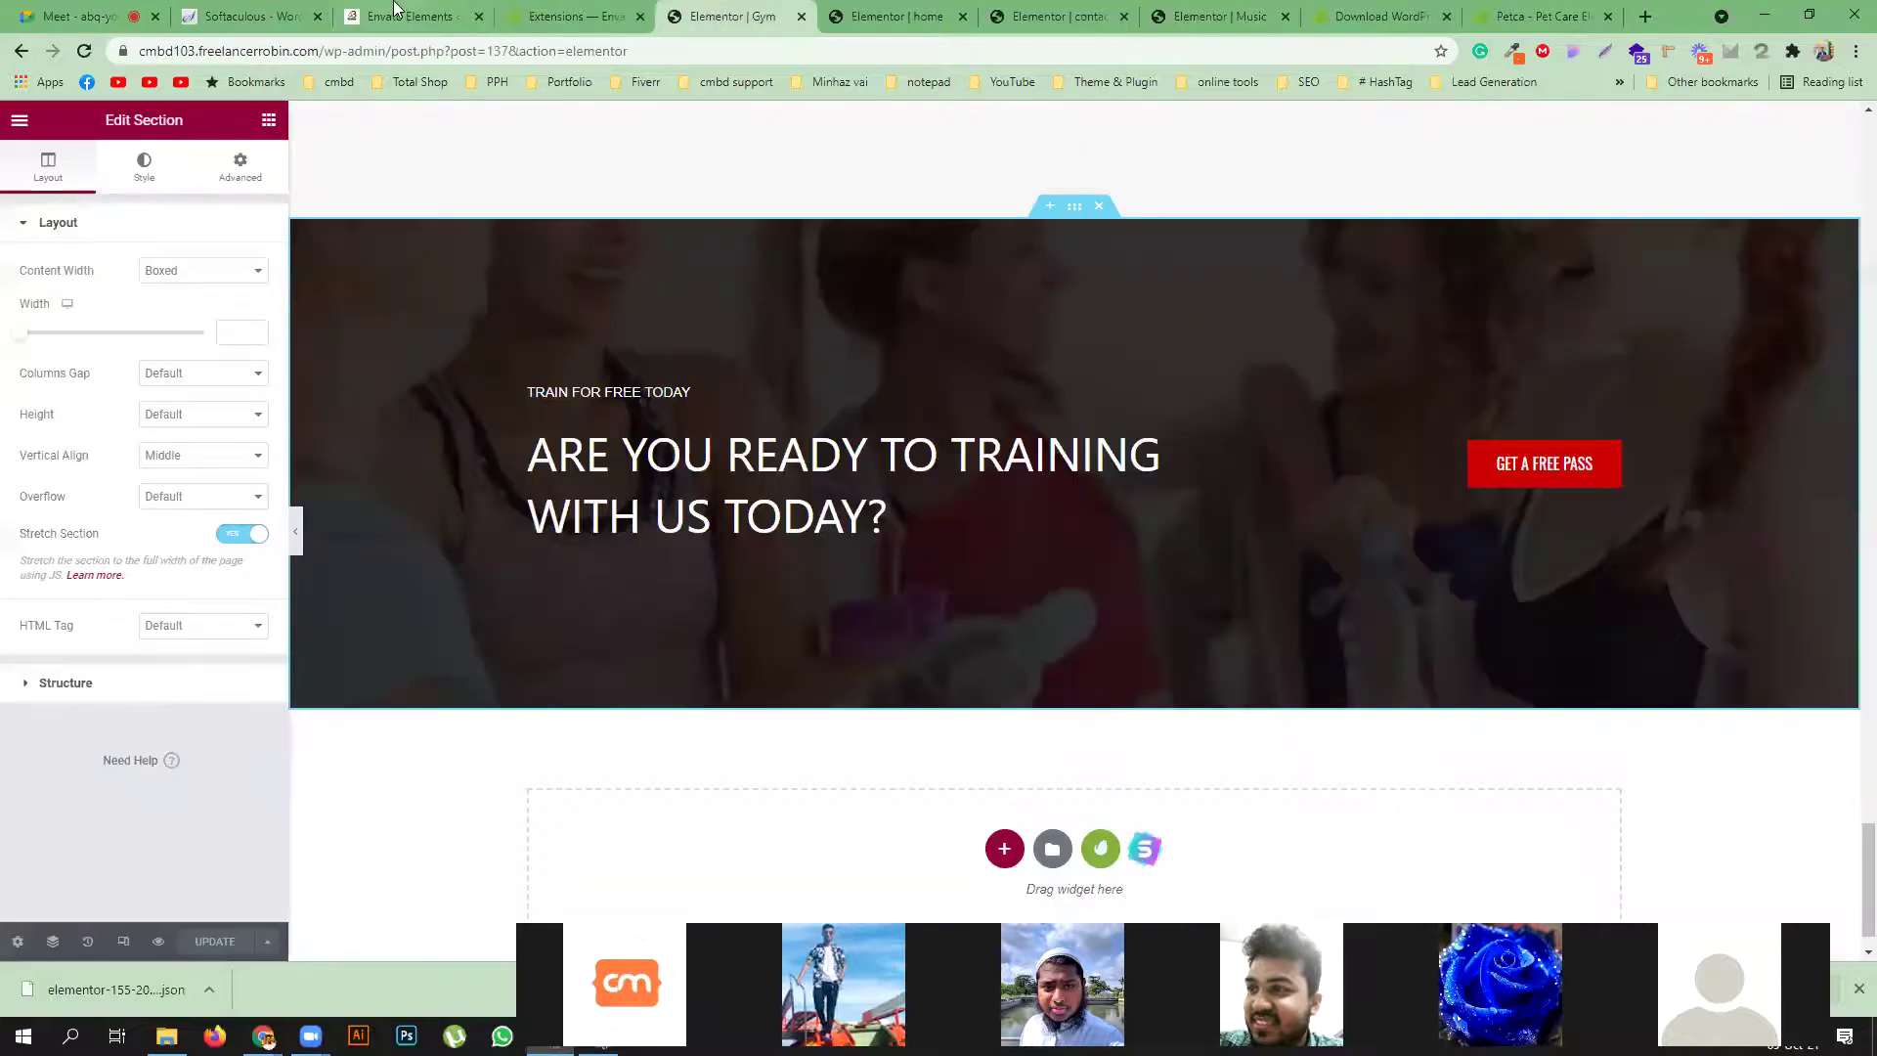
Open the WordPress All Posts list in a new tab
click(396, 12)
mouse_move(108, 206)
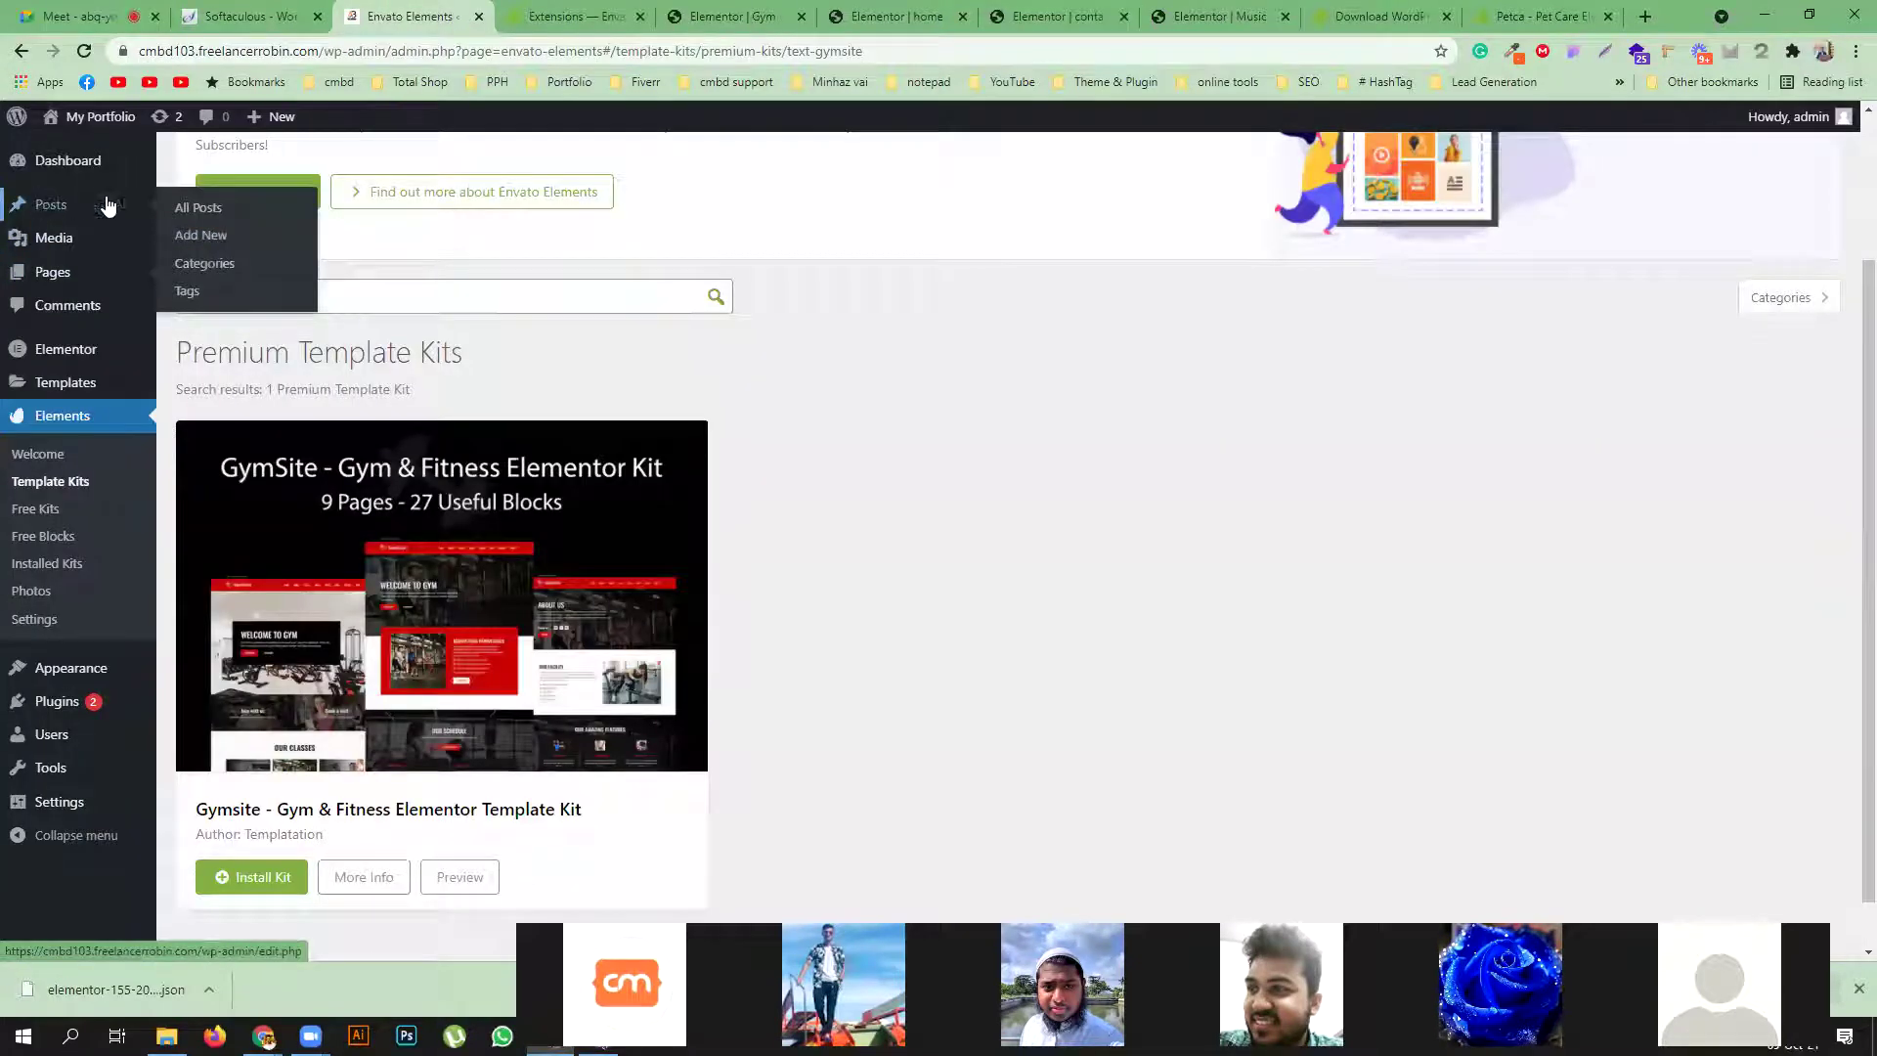
ctrl+click(198, 207)
click(528, 16)
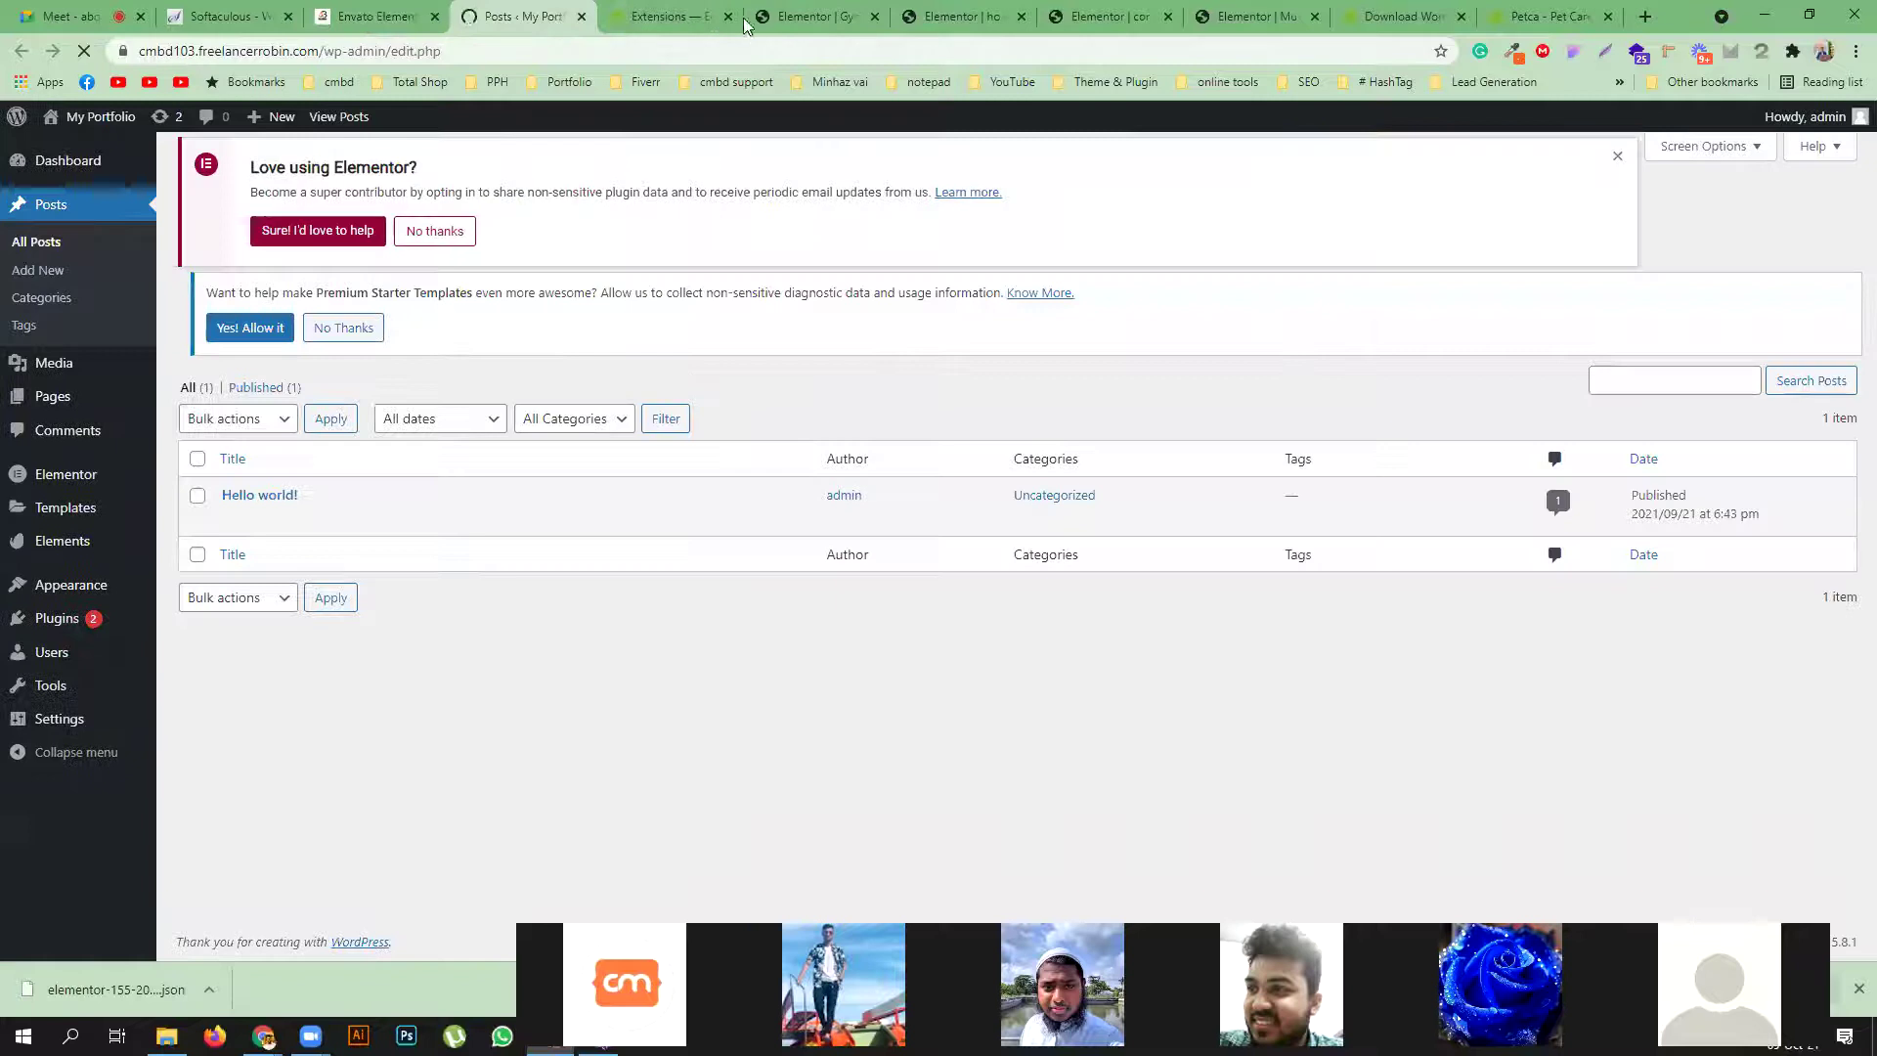
Close the leftover Extensions, Elementor editor and other tabs, leaving the unsaved home page
click(728, 17)
click(728, 17)
click(728, 17)
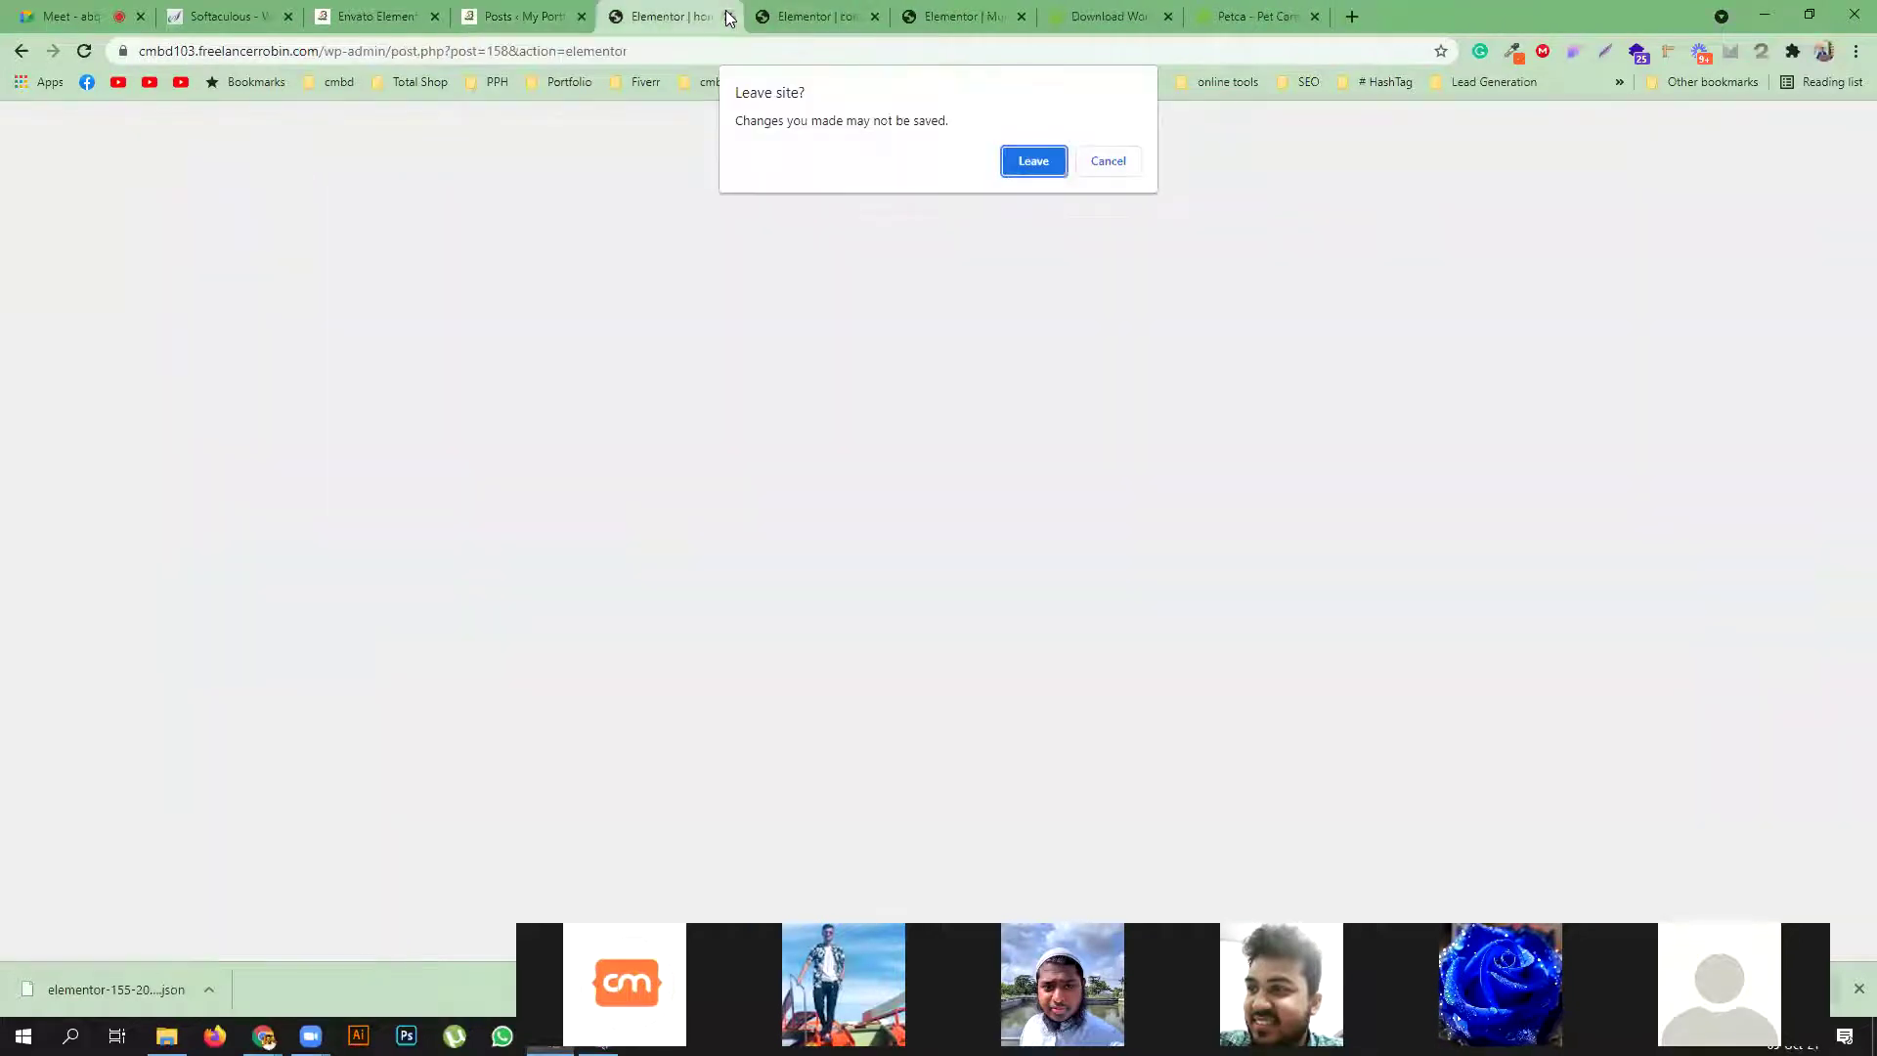
click(1026, 166)
click(1002, 17)
click(1002, 16)
click(1002, 17)
click(1002, 17)
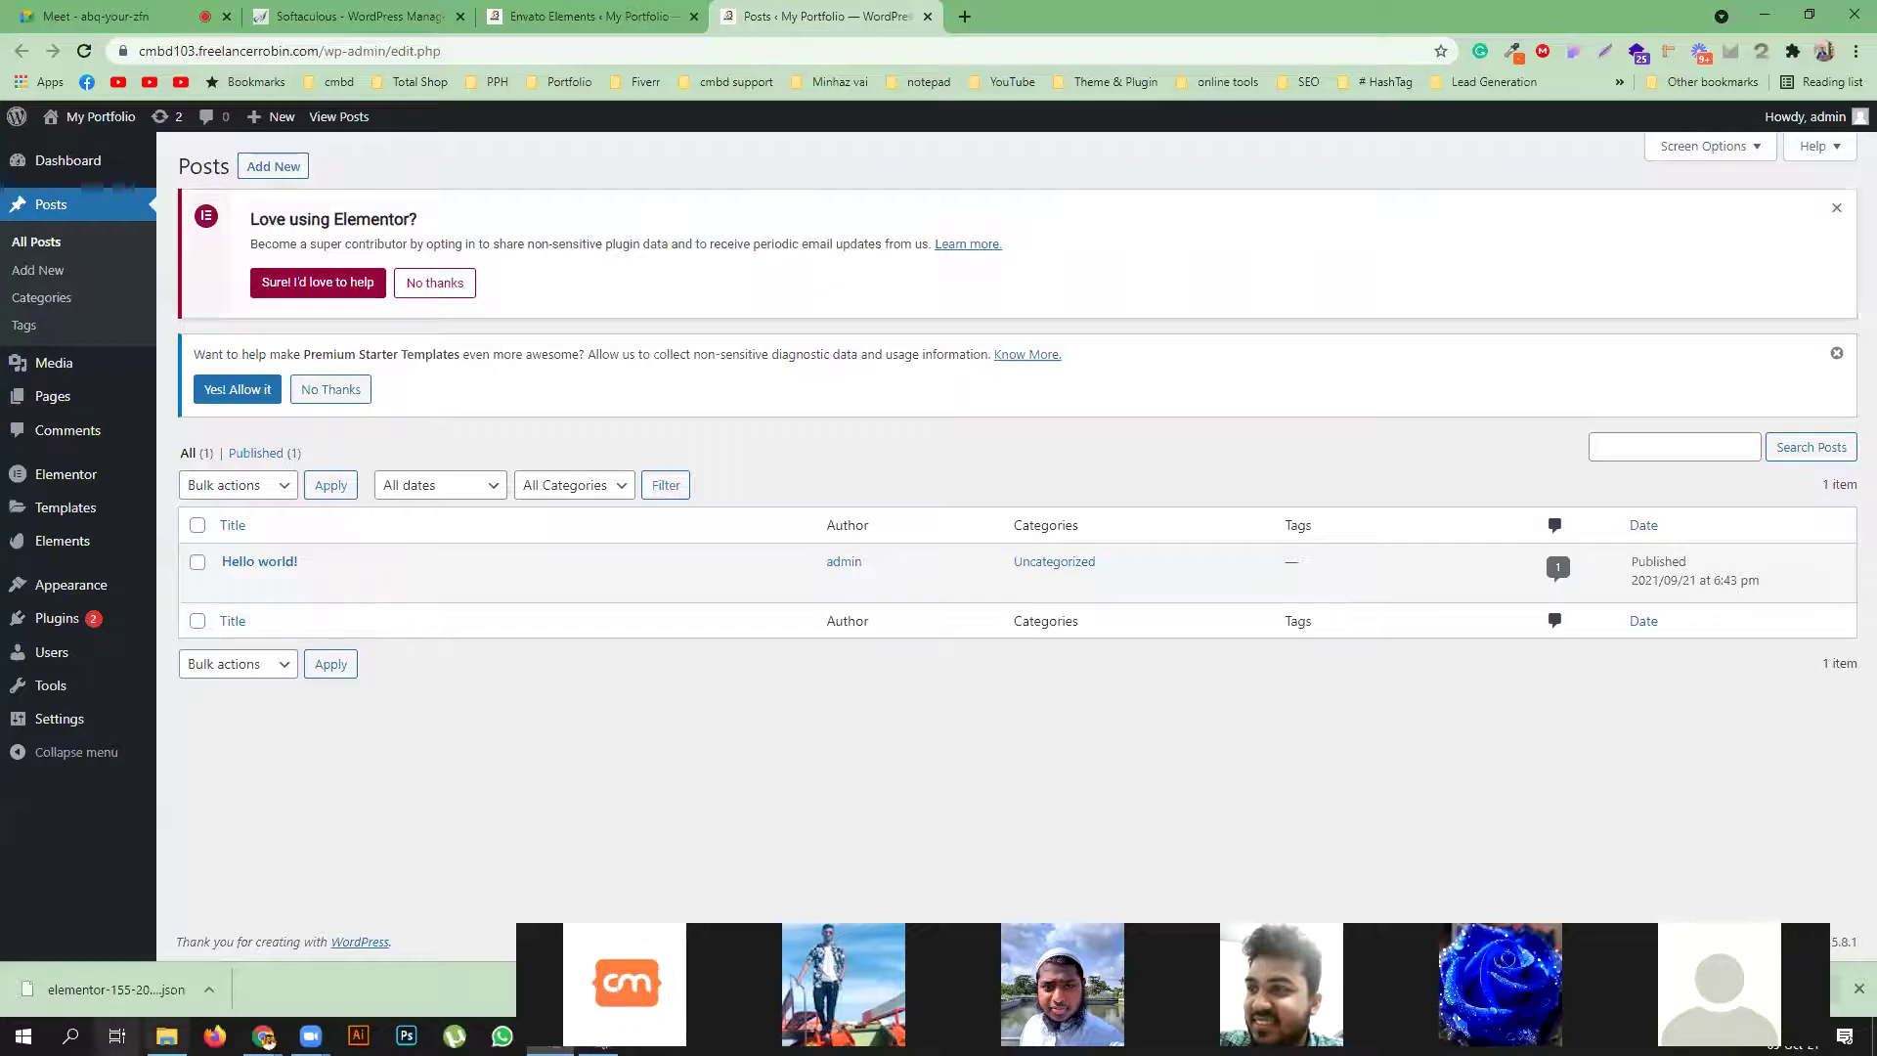
click(166, 1035)
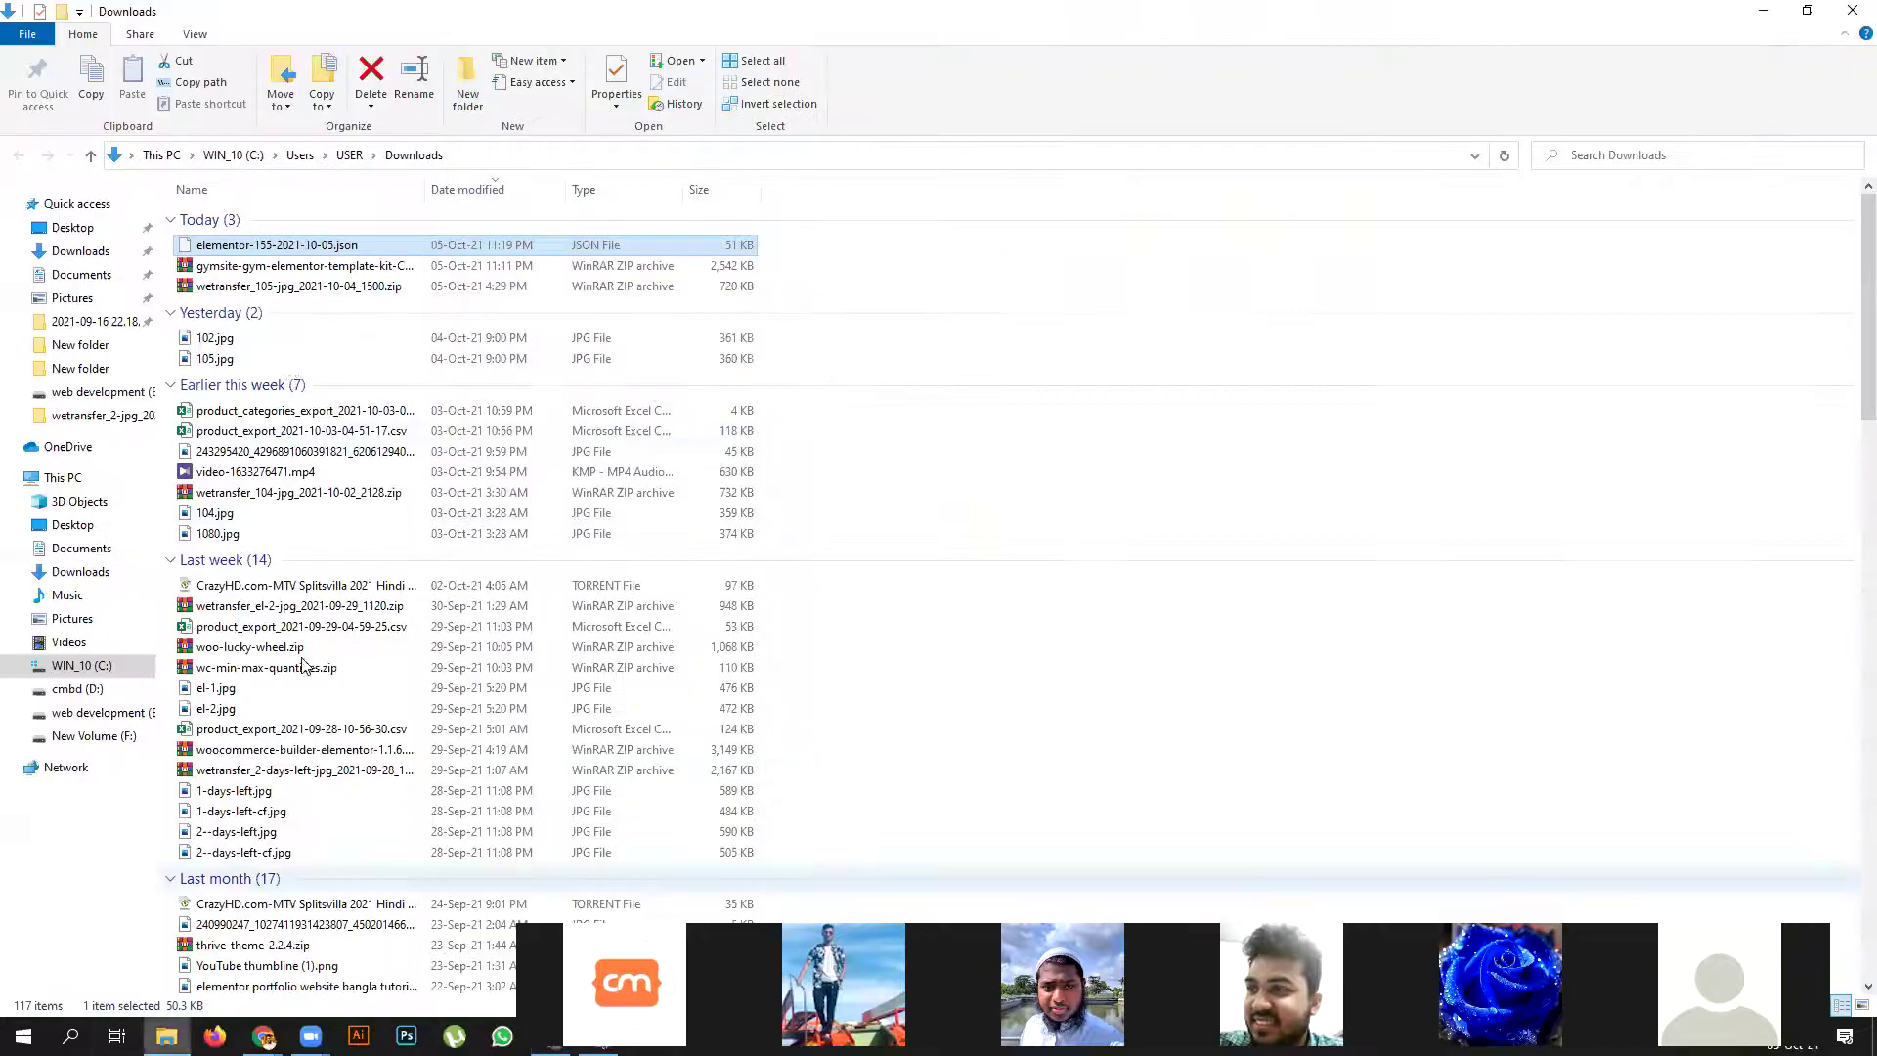
double_click(378, 251)
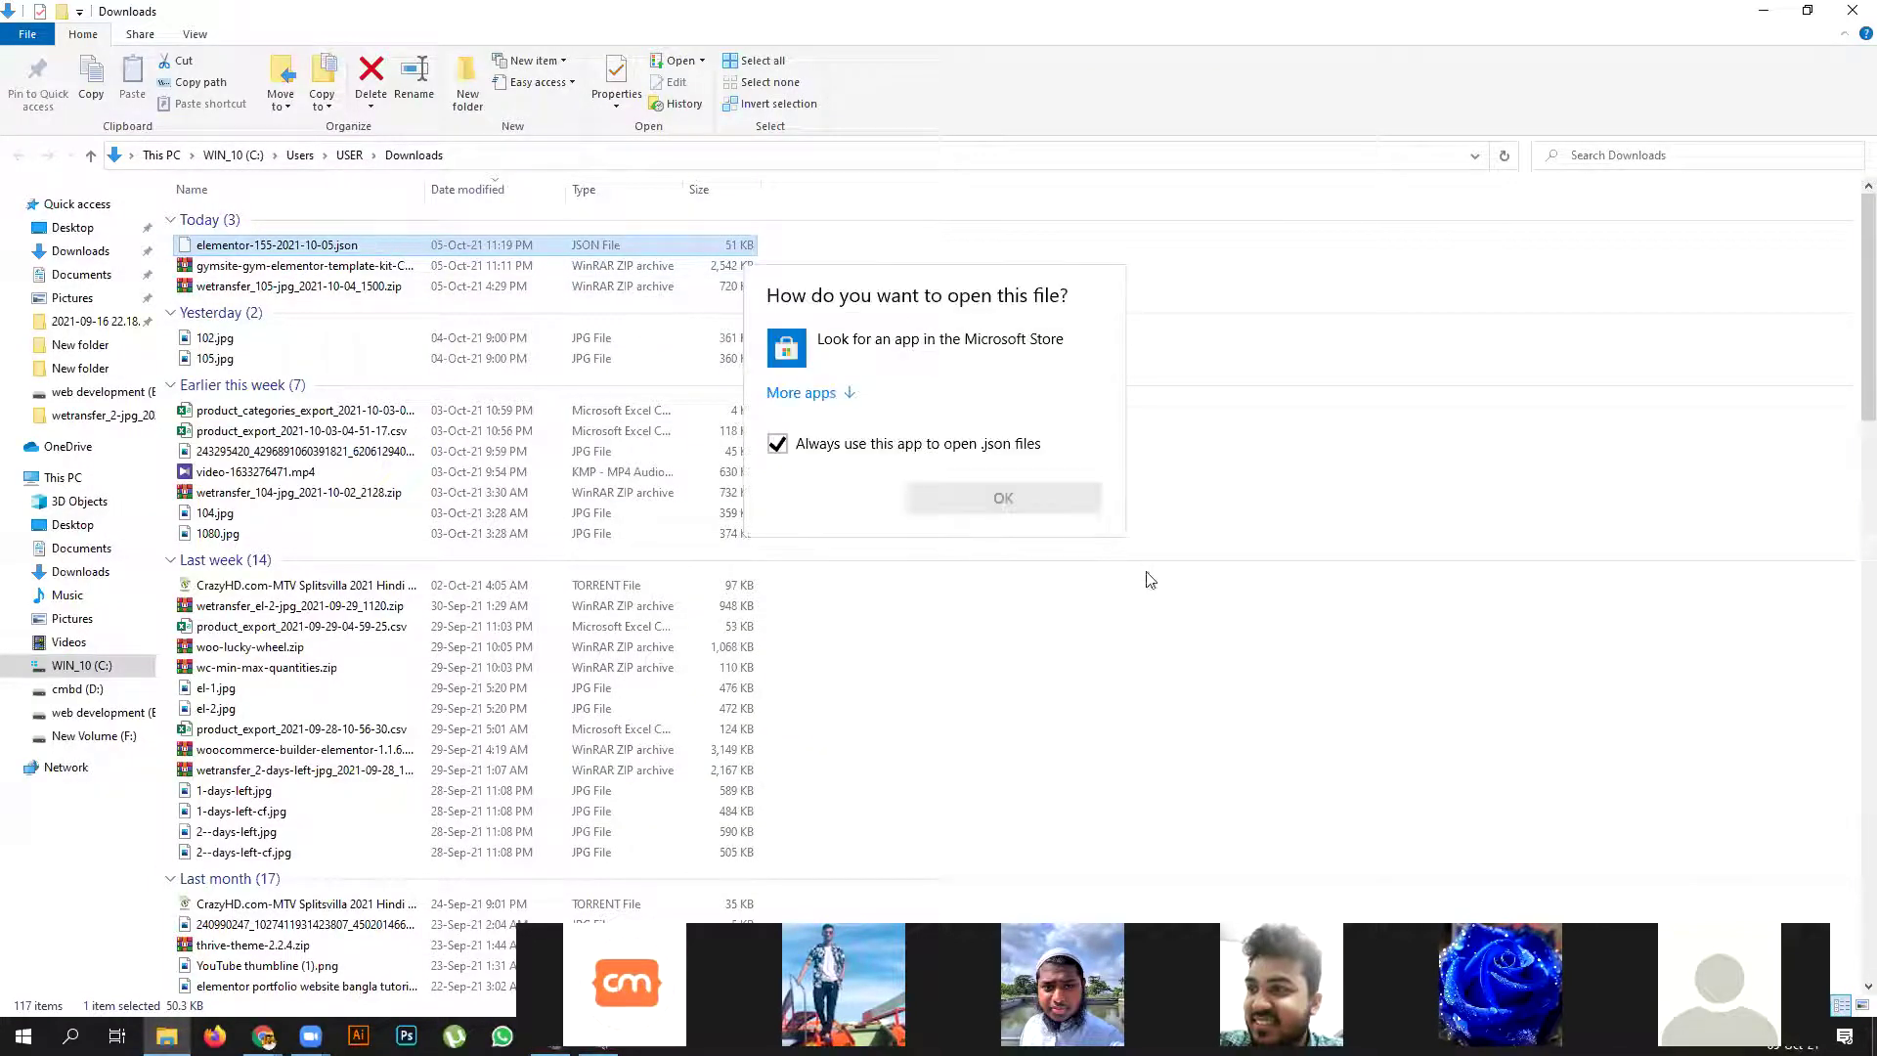
click(1120, 674)
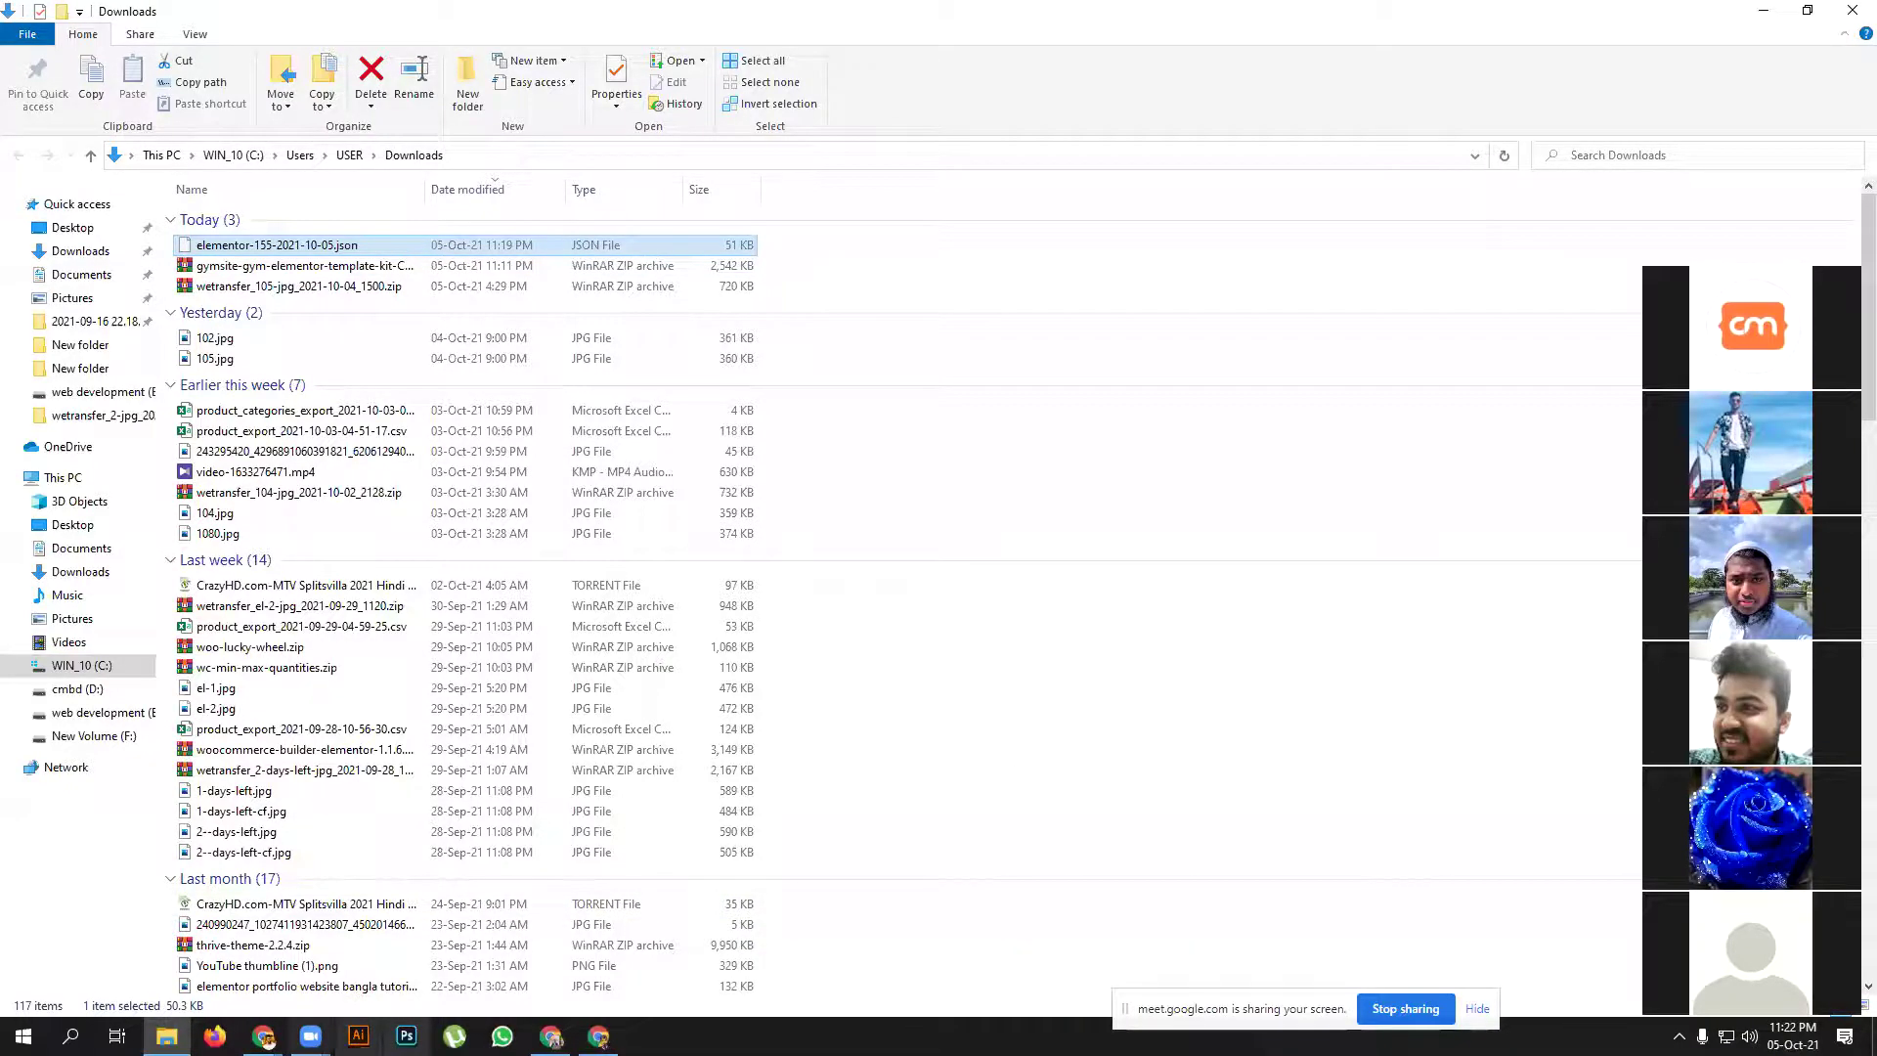
click(550, 1036)
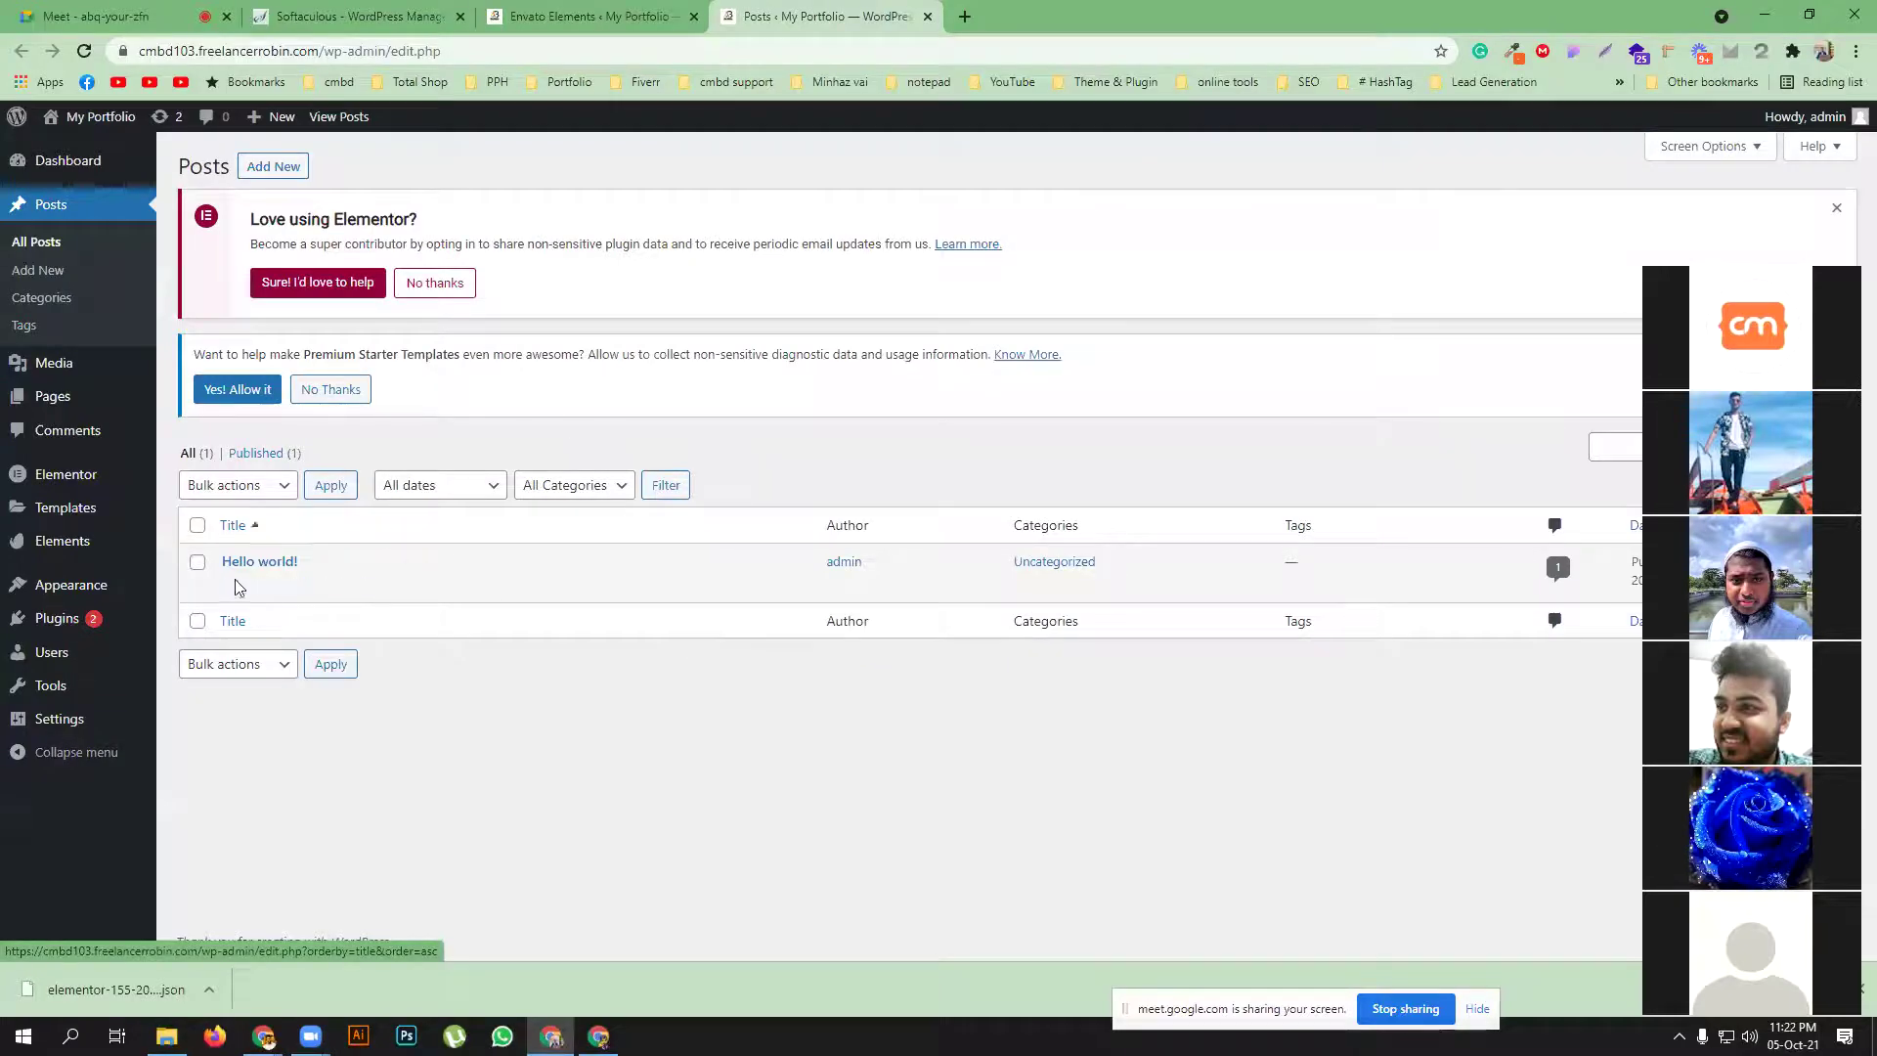
View the live Hello world! post, then start a new post and open a blank browser tab
middle_click(373, 584)
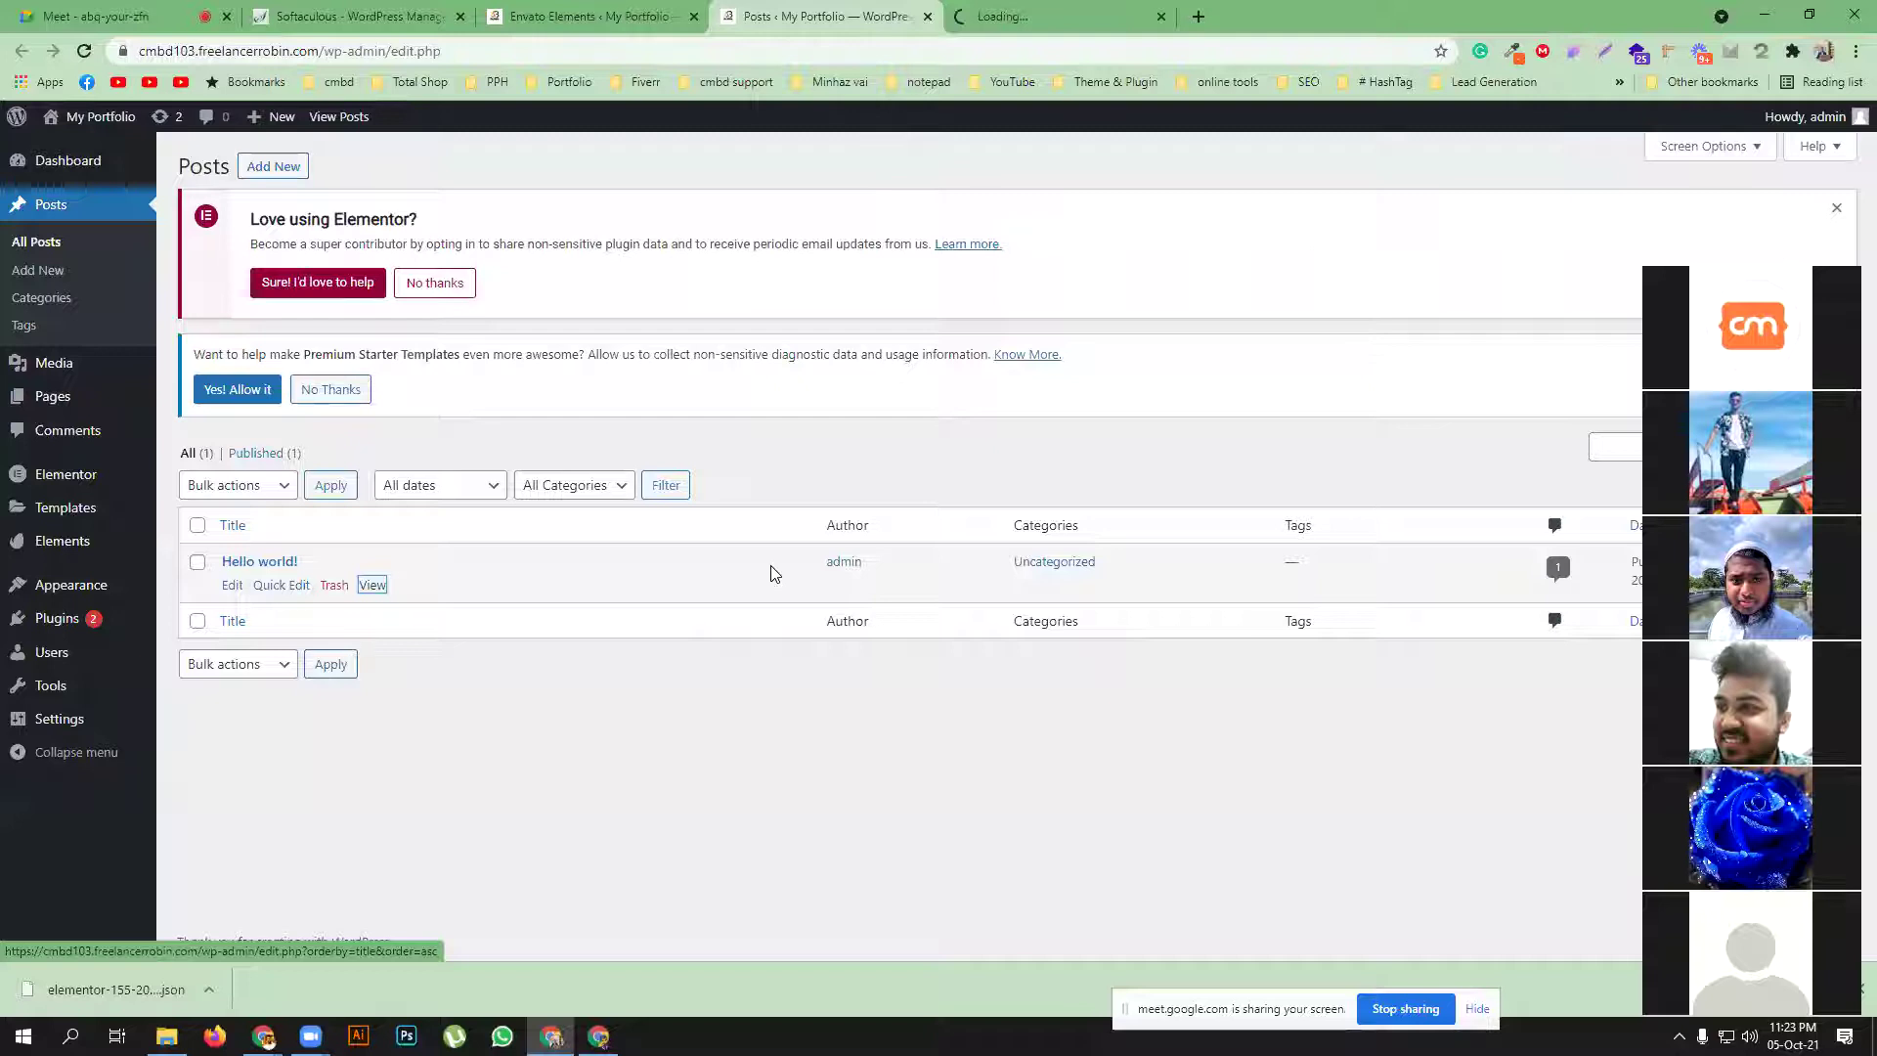
key(ctrl+Tab)
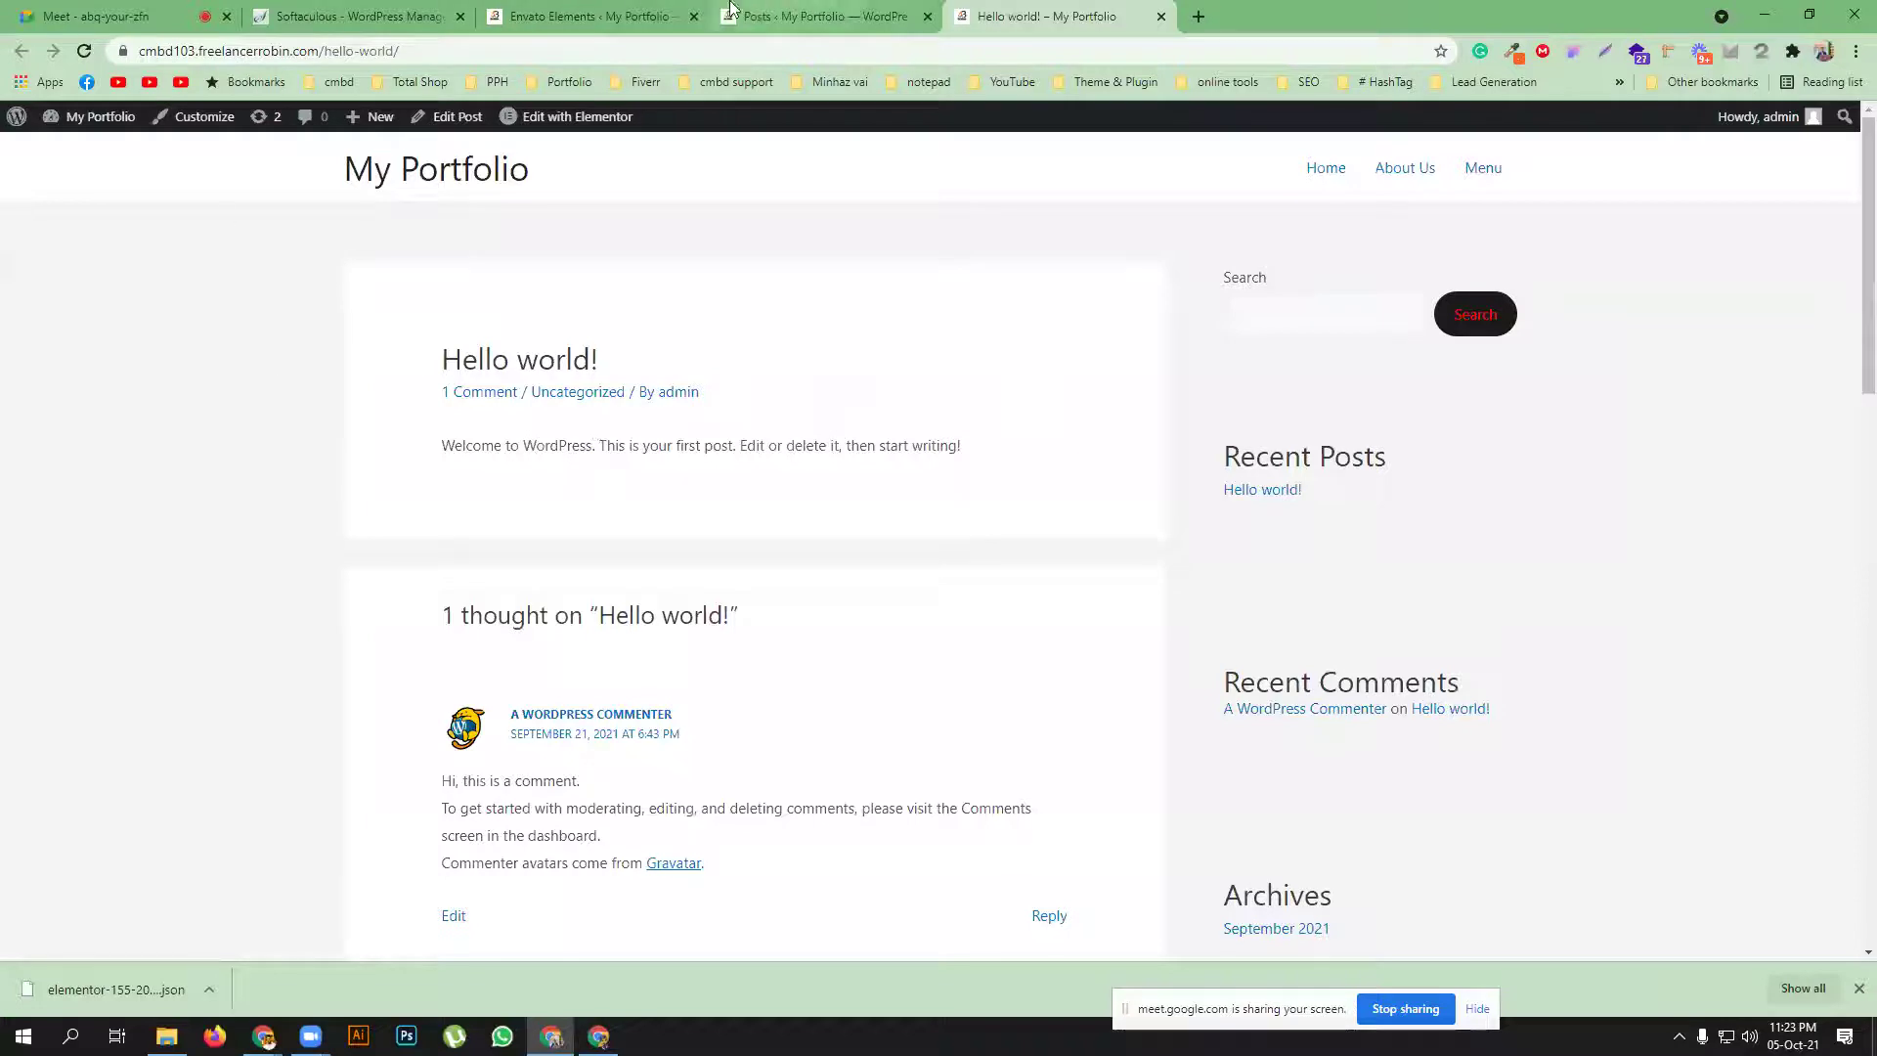
click(824, 14)
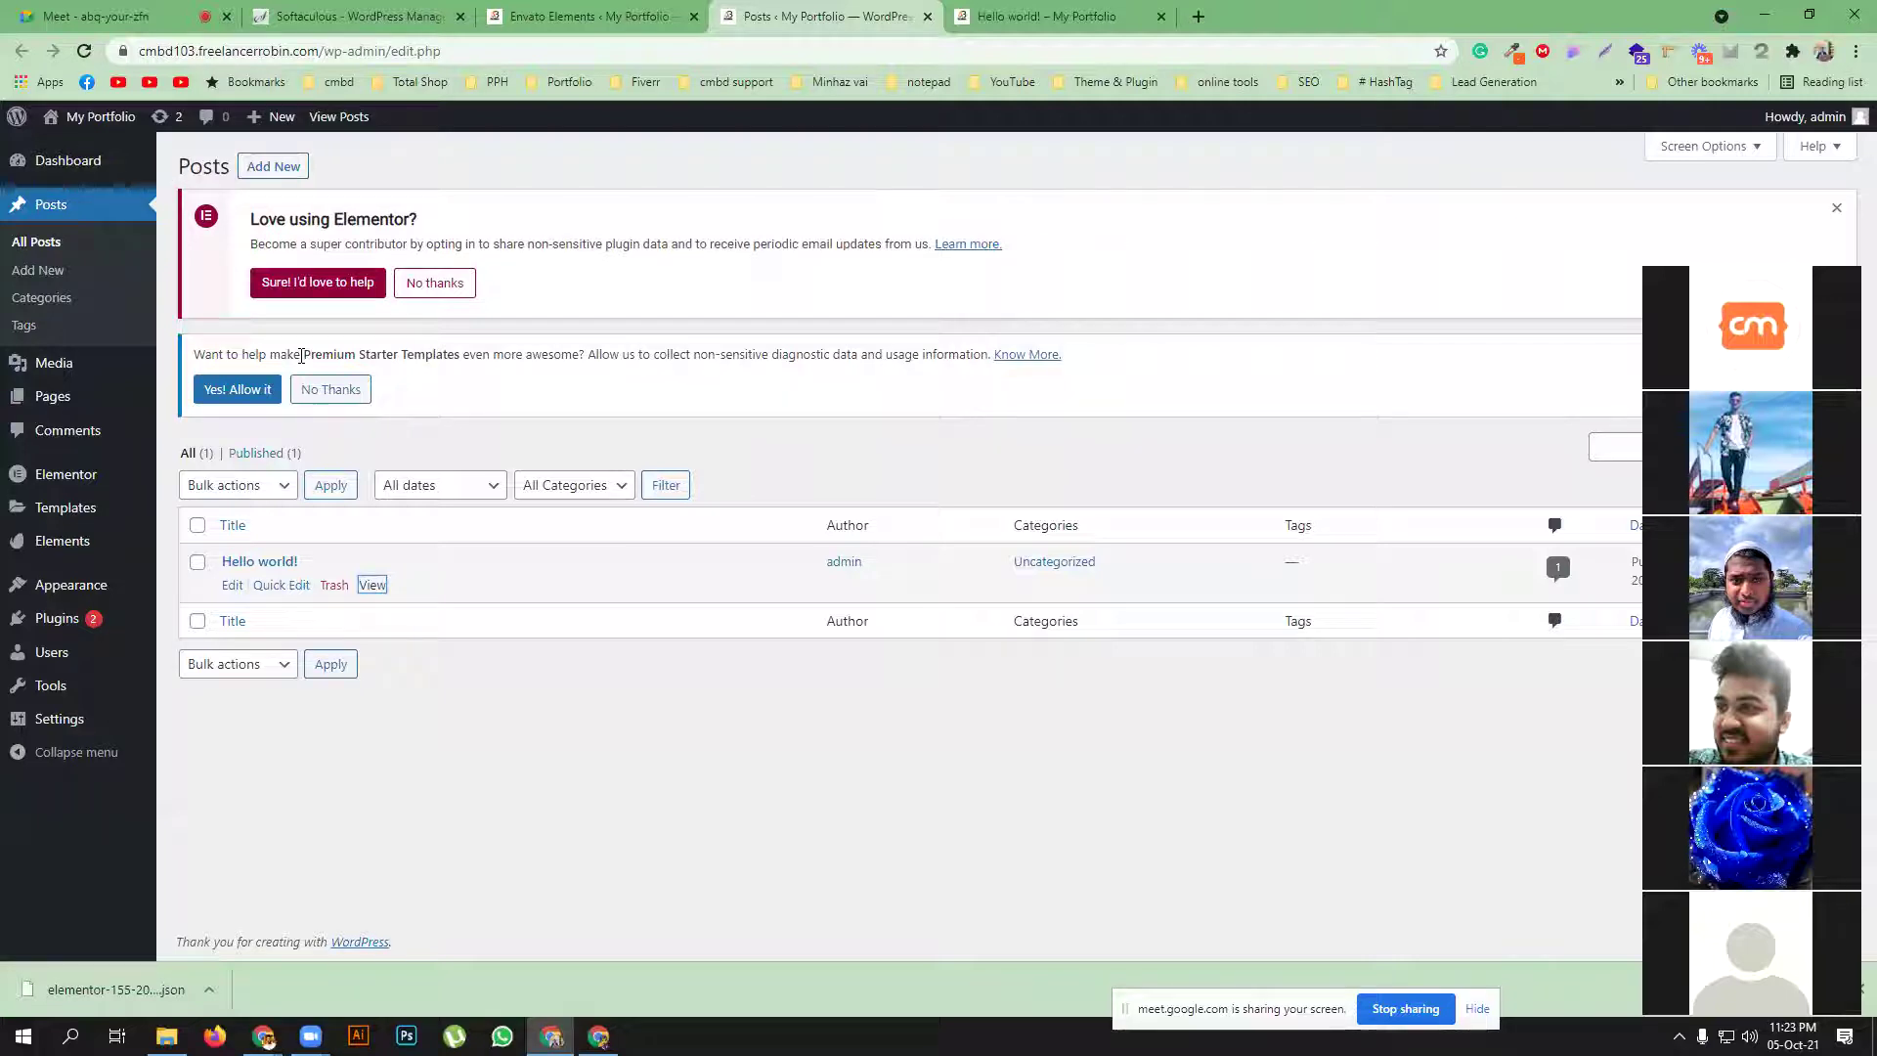
click(274, 166)
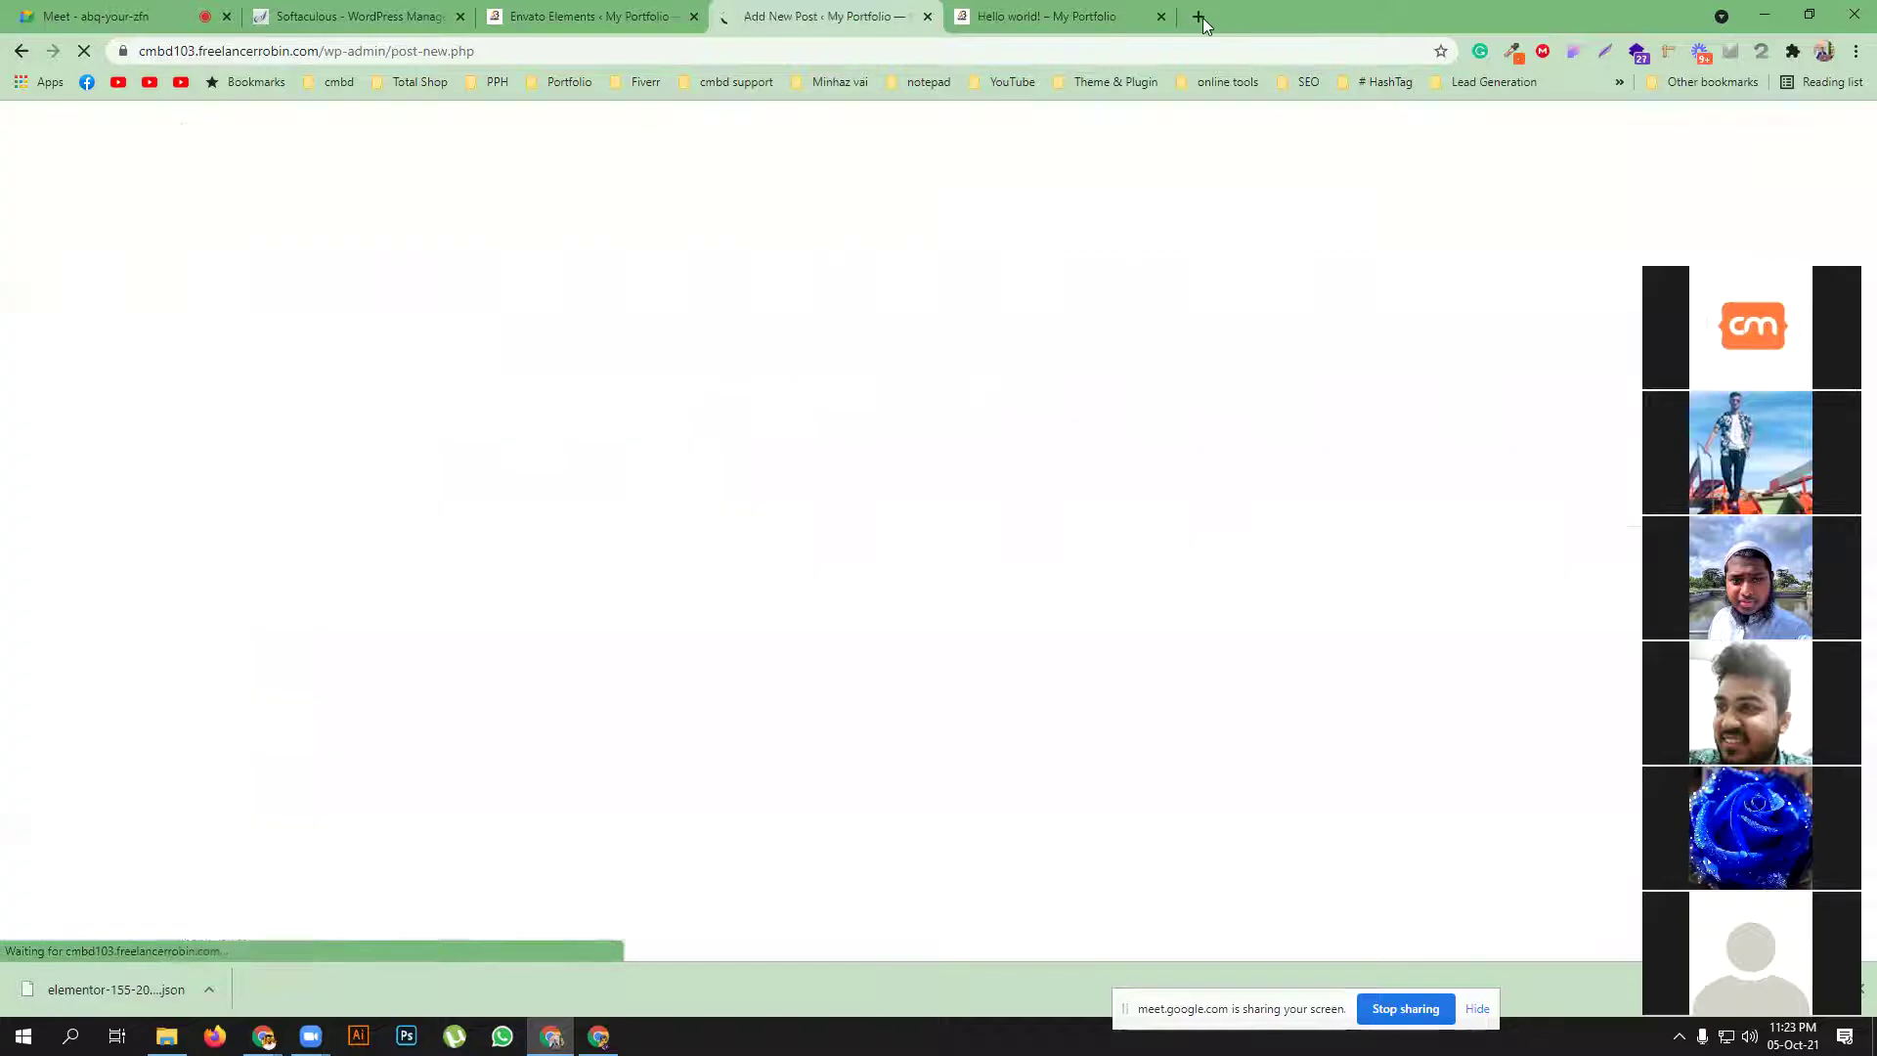
click(1199, 16)
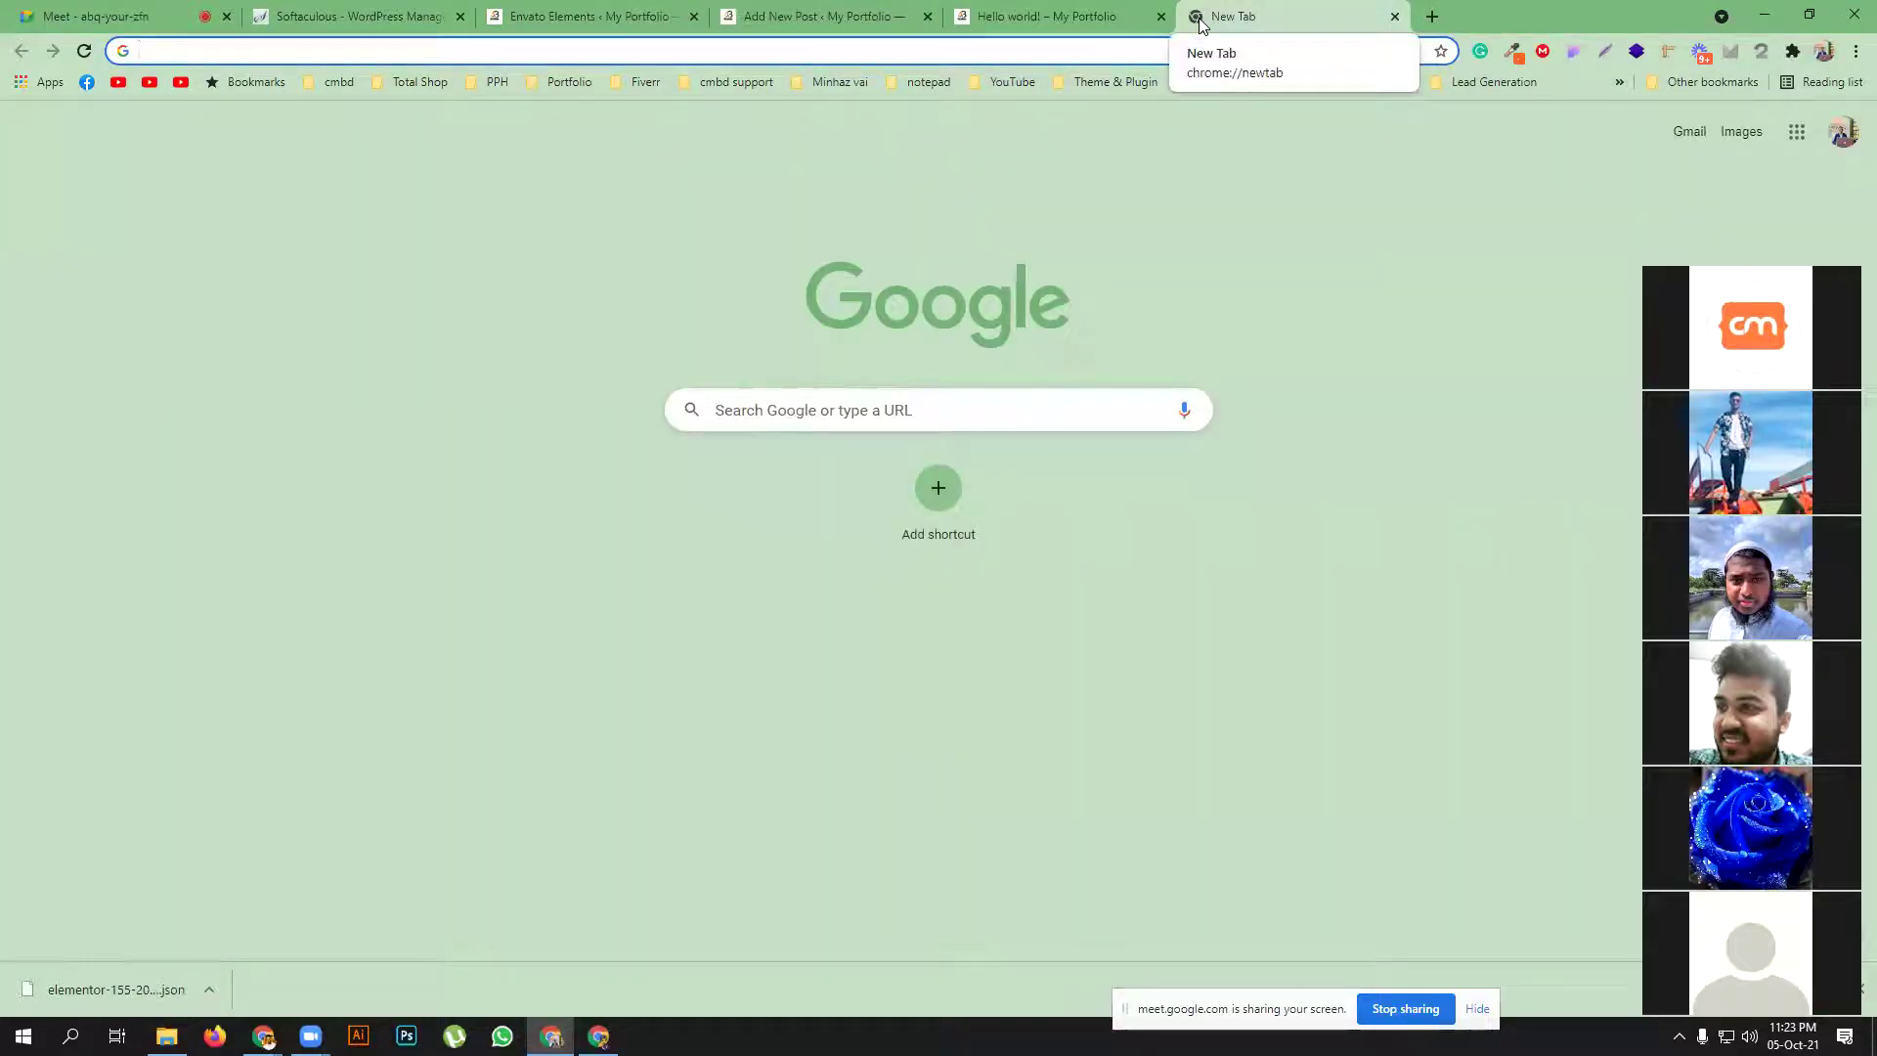
Search 'lorem', open lipsum.com and copy its 'What is Lorem Ipsum?' heading
text(lorem)
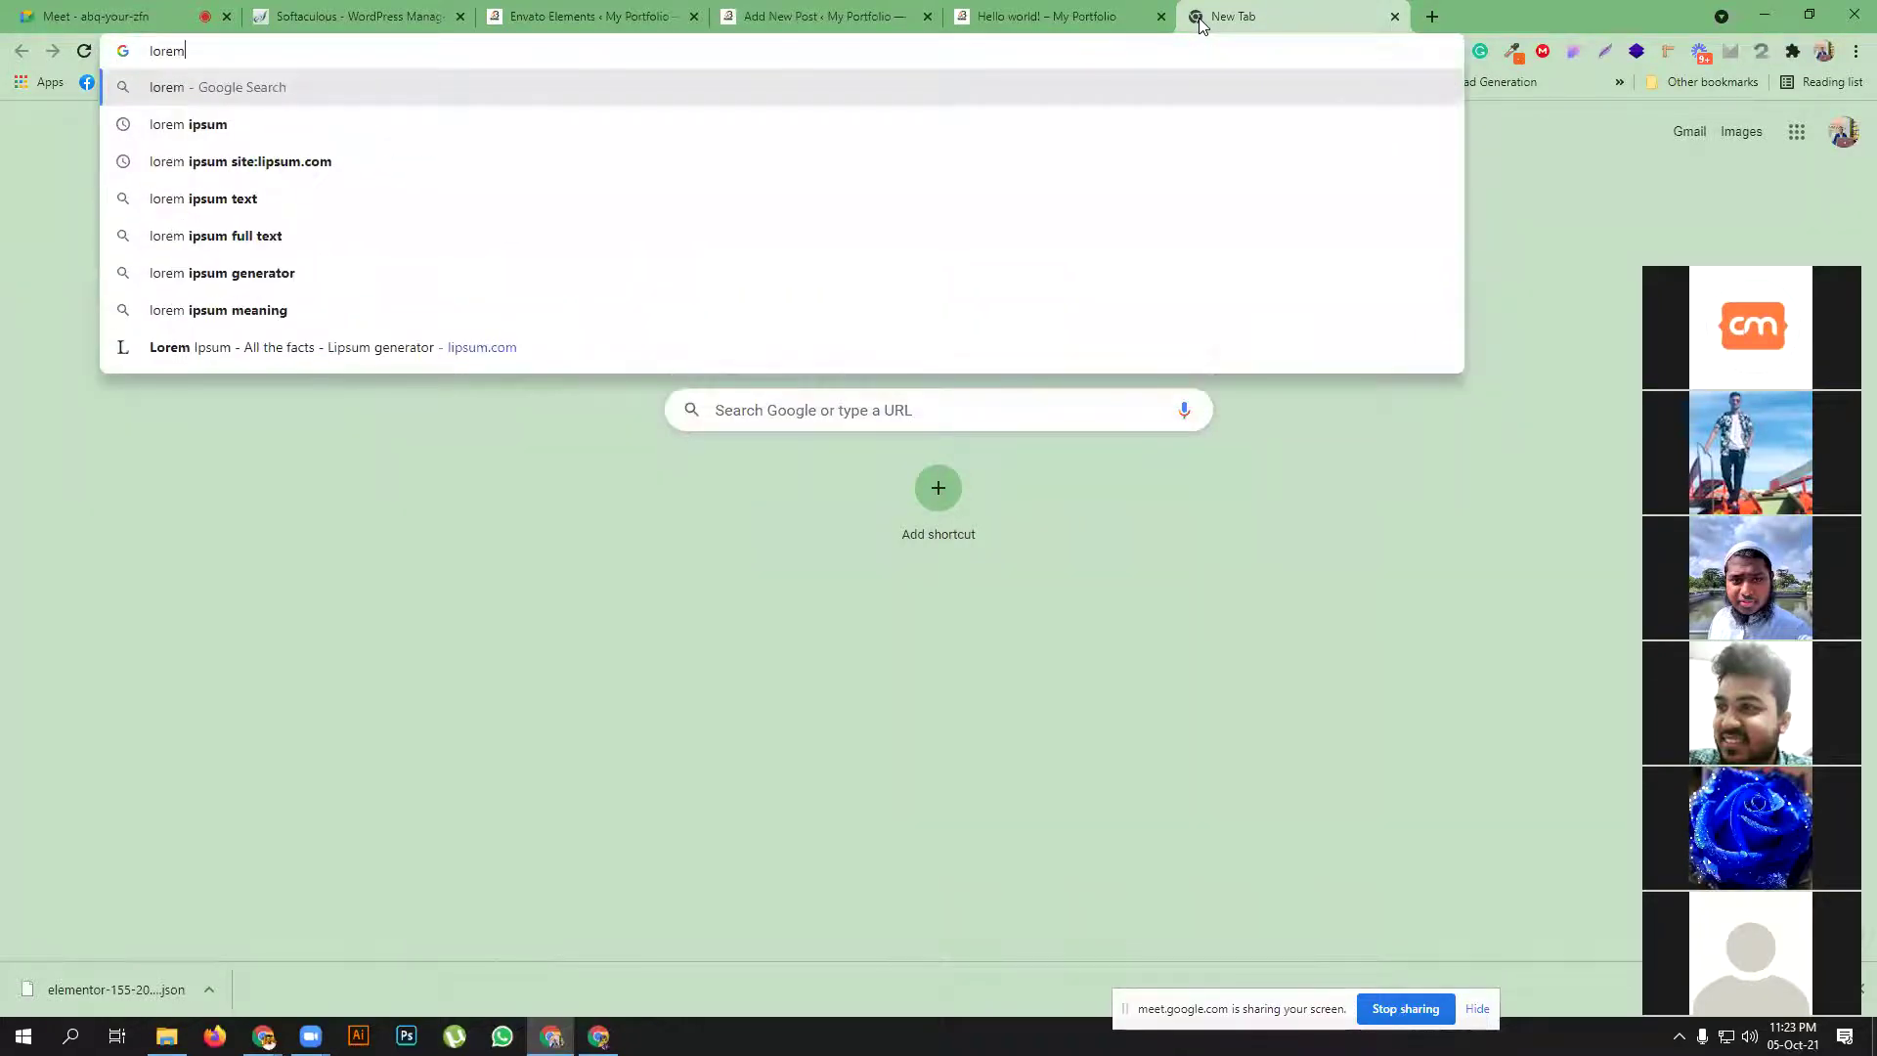
click(661, 132)
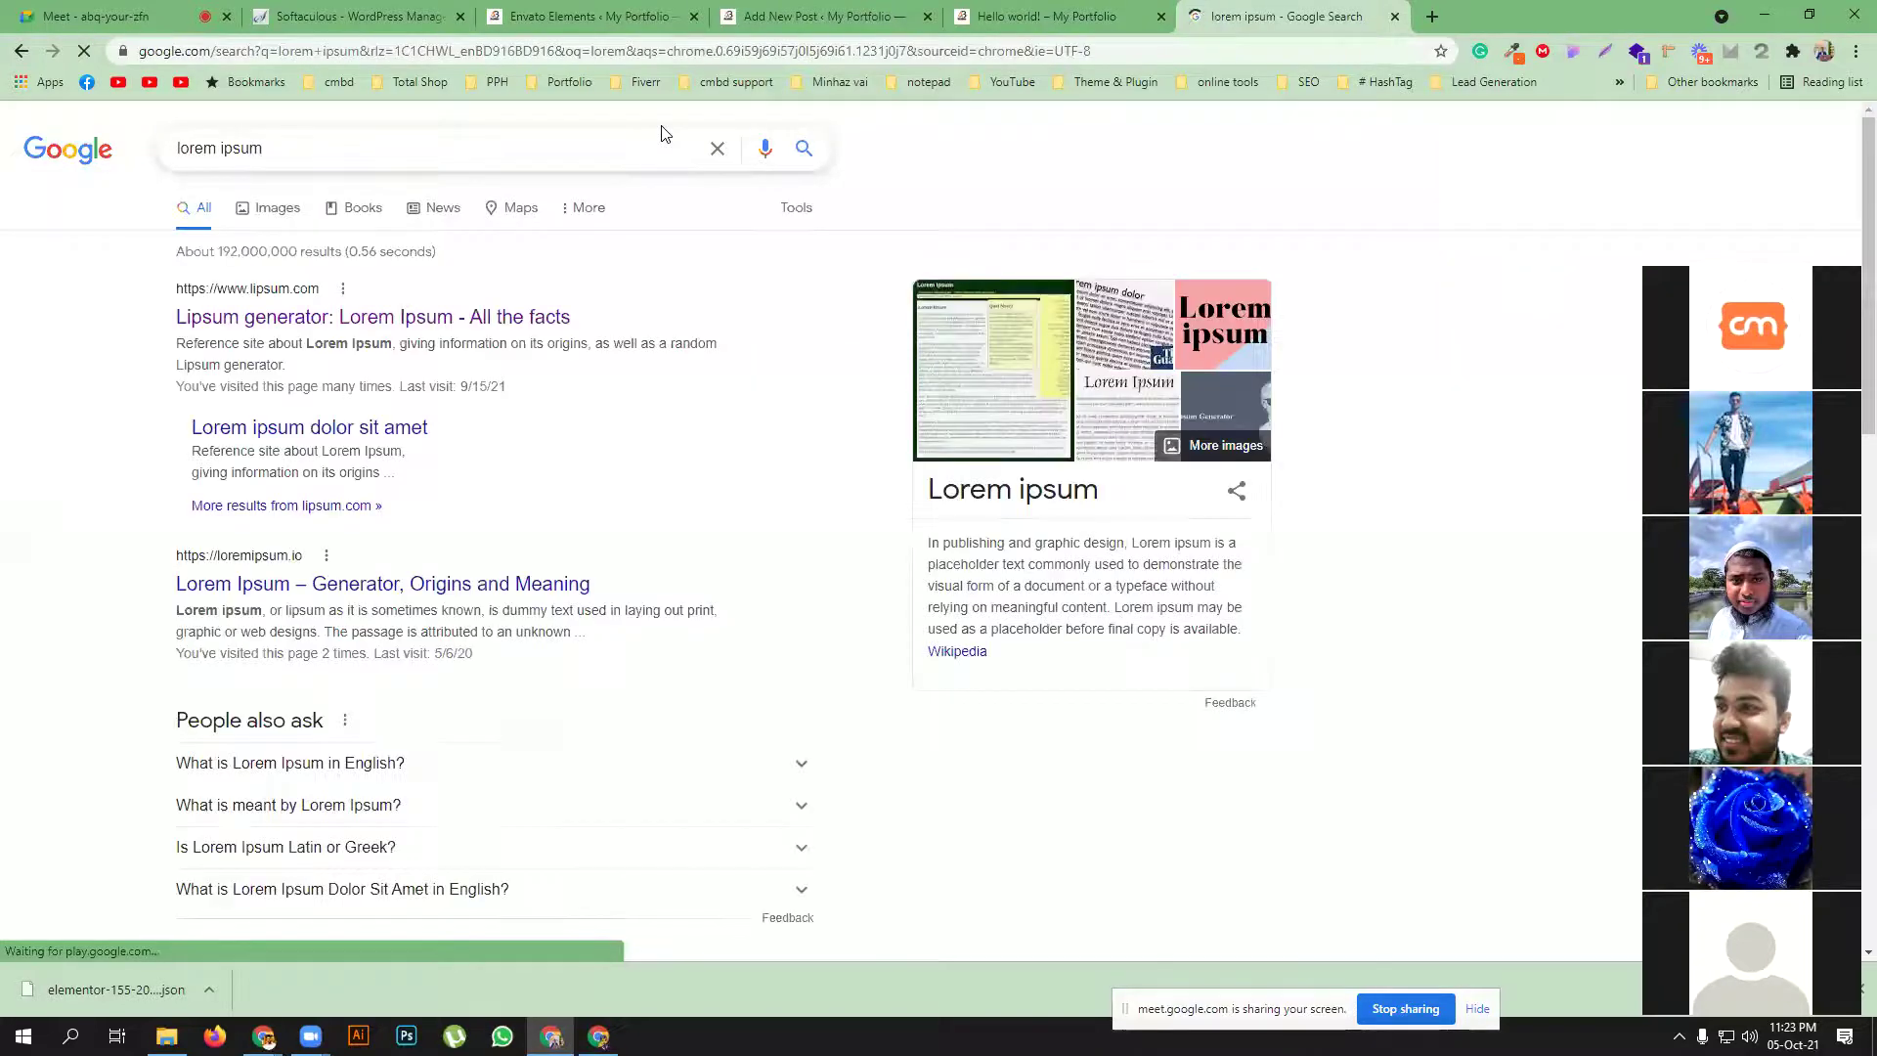
click(548, 319)
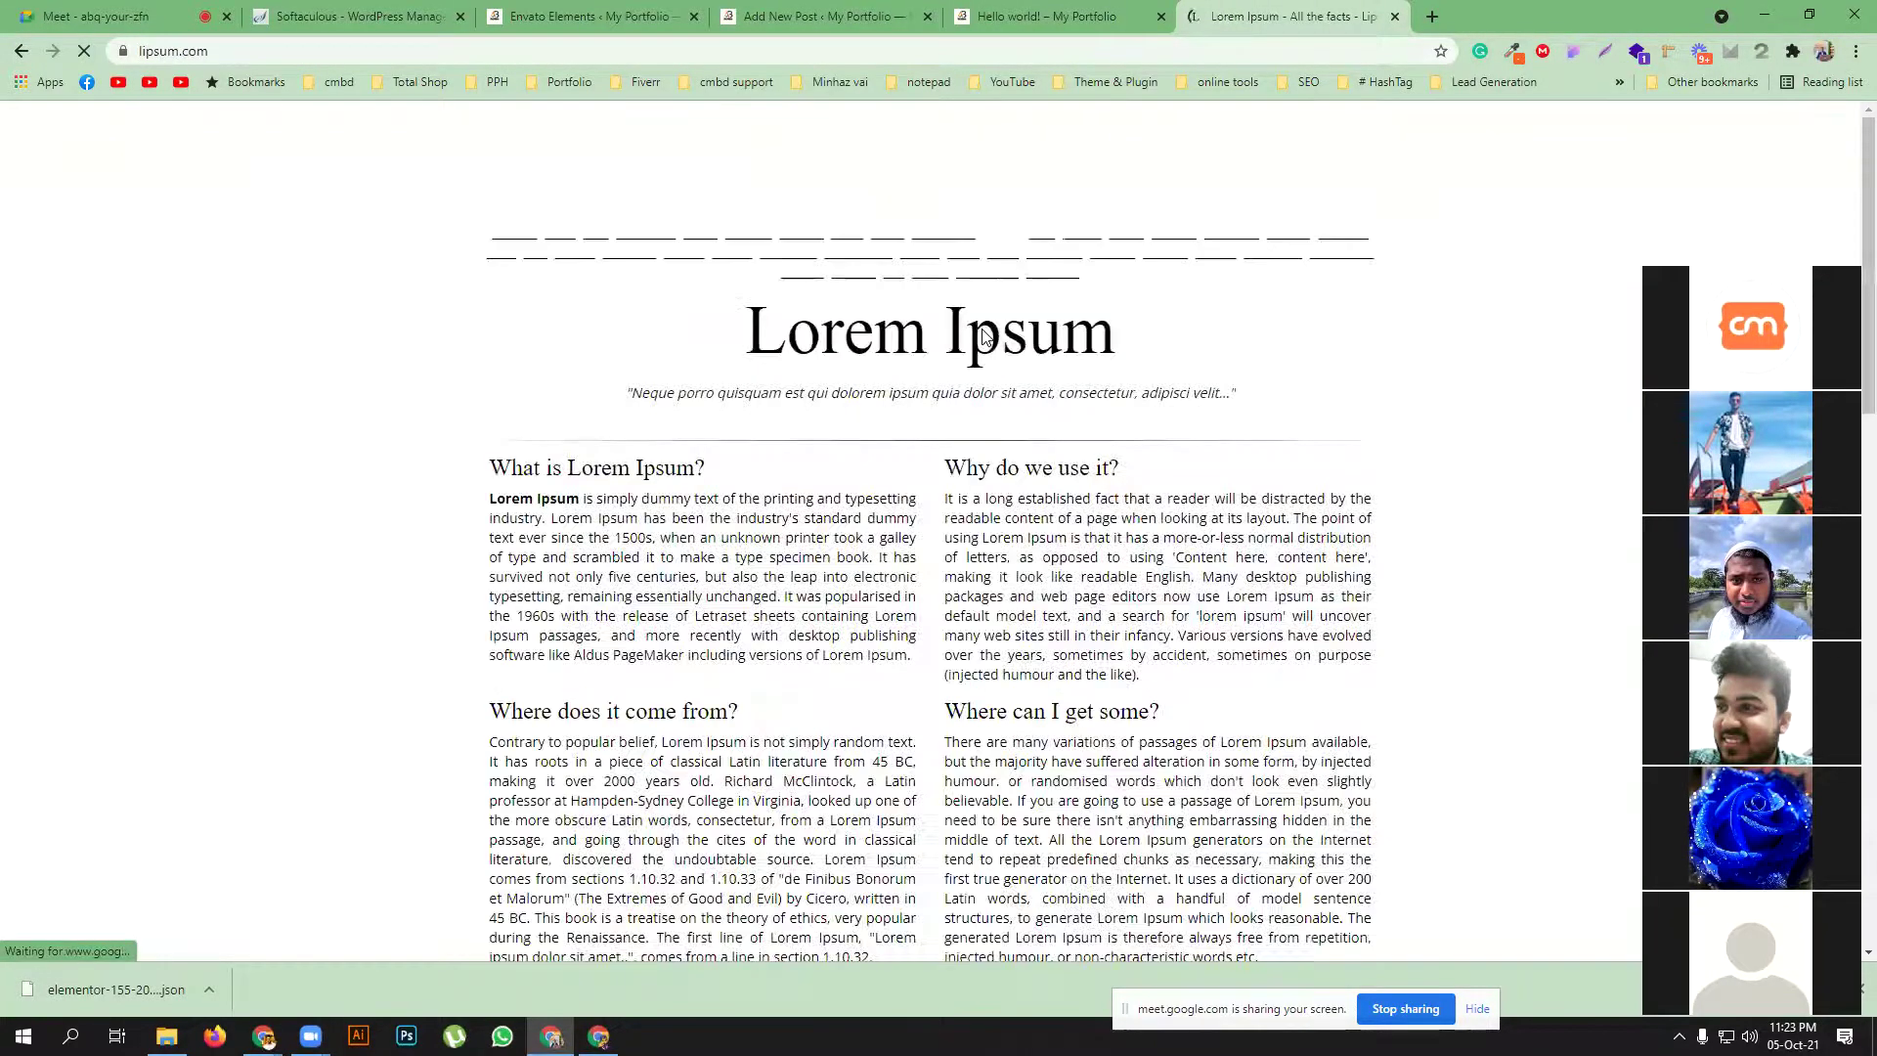
triple_click(545, 462)
key(ctrl+c)
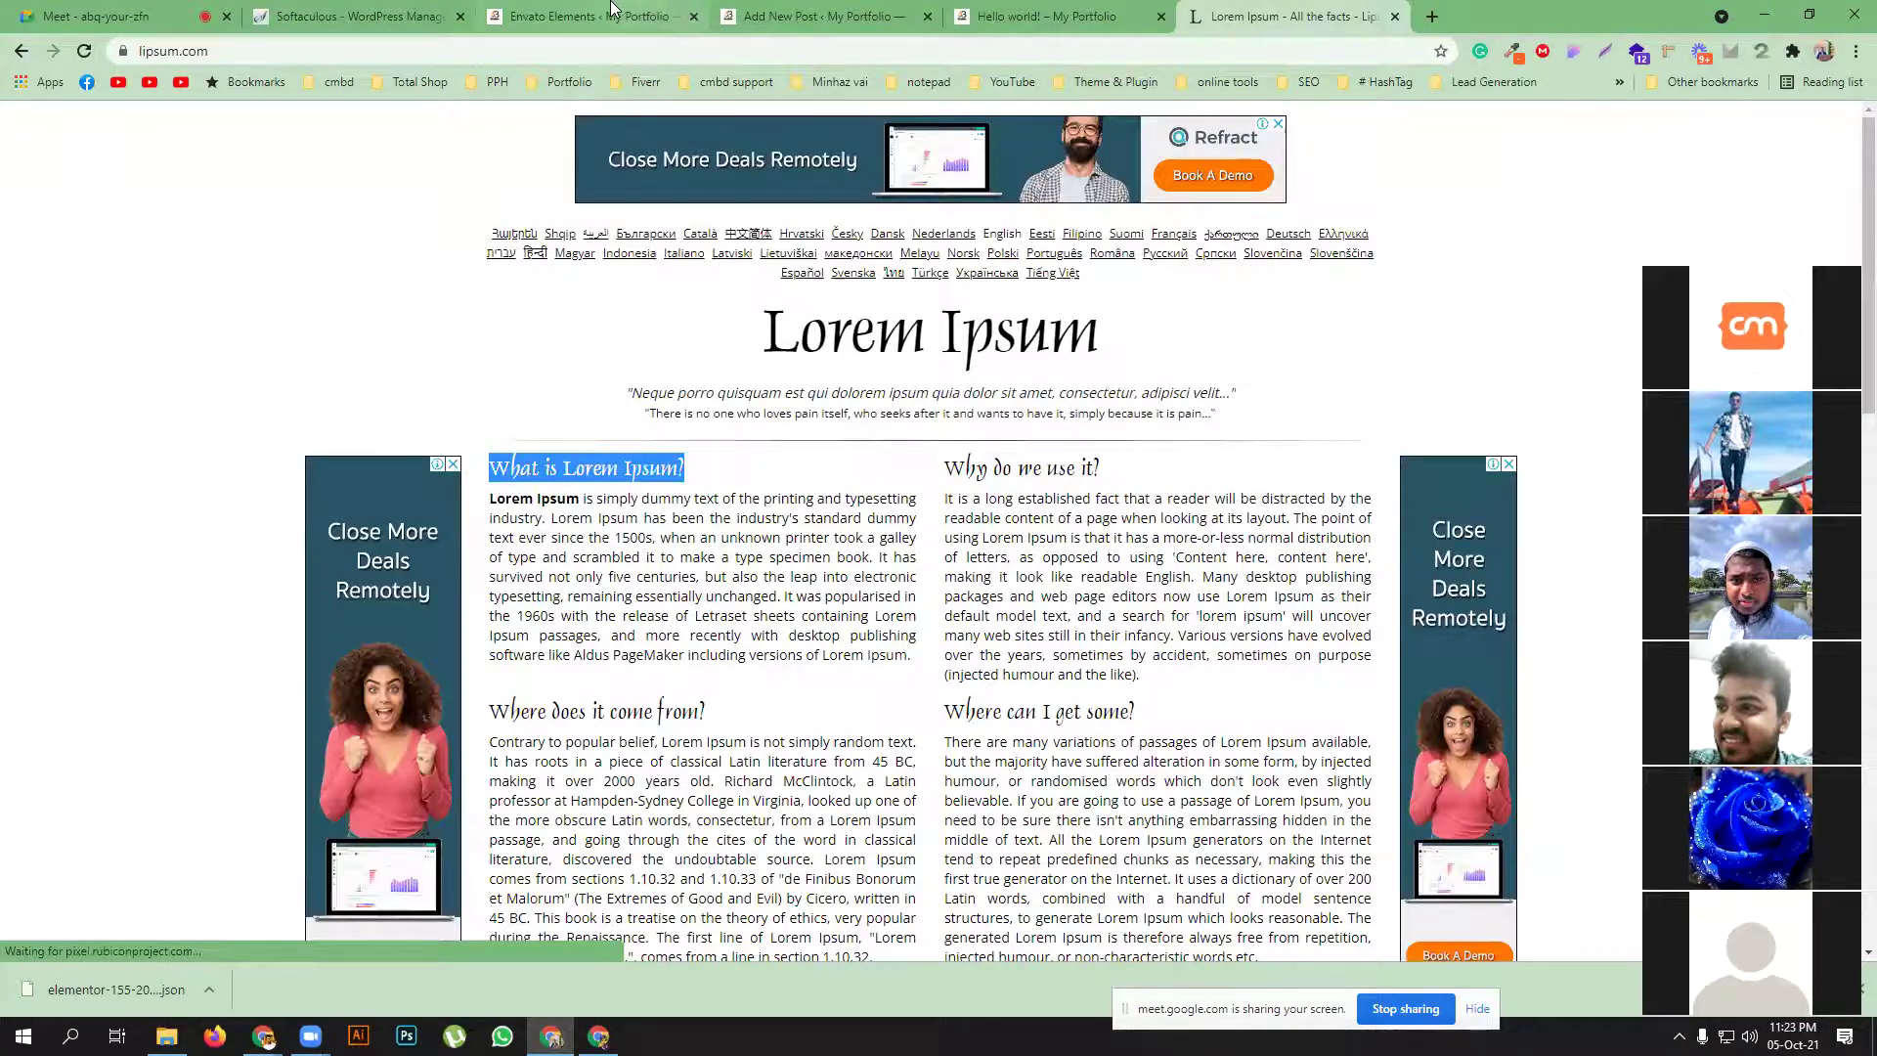
click(625, 16)
click(819, 16)
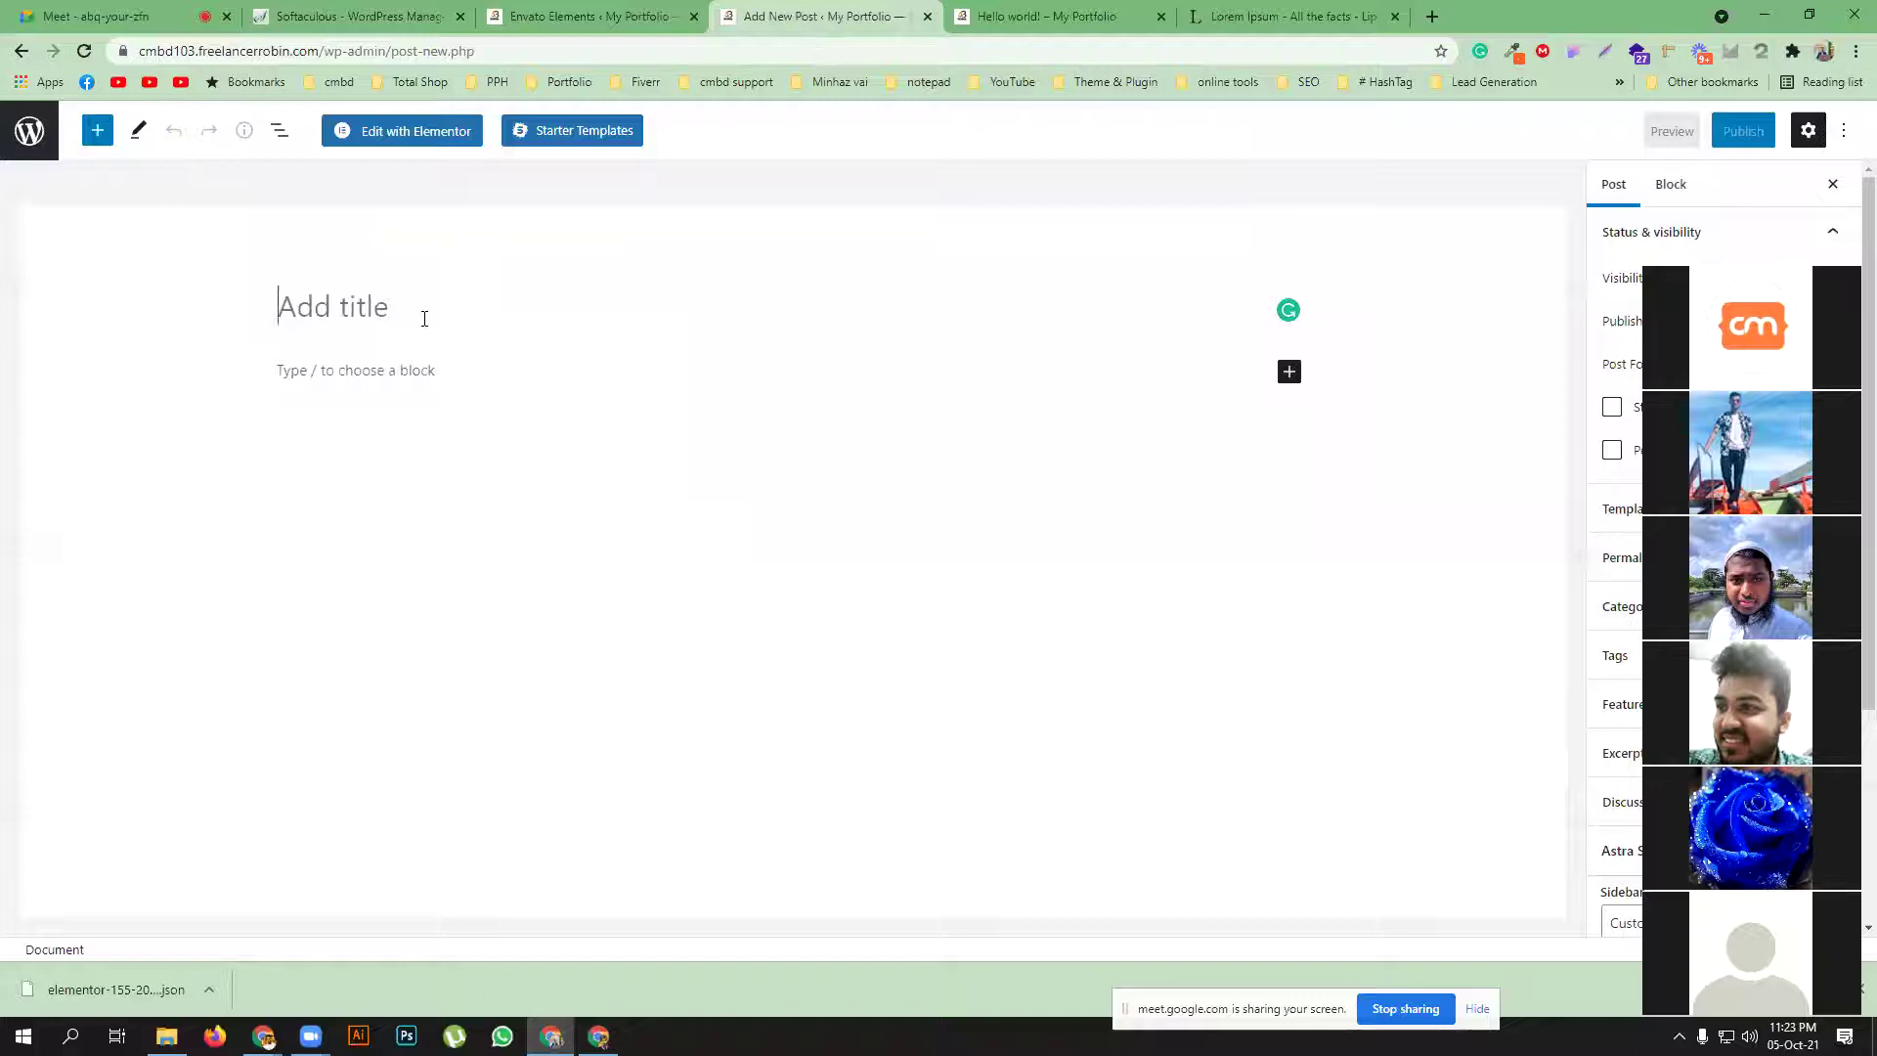
Paste 'What is Lorem Ipsum?' as the title and the copied lipsum.com article into the body
key(ctrl+v)
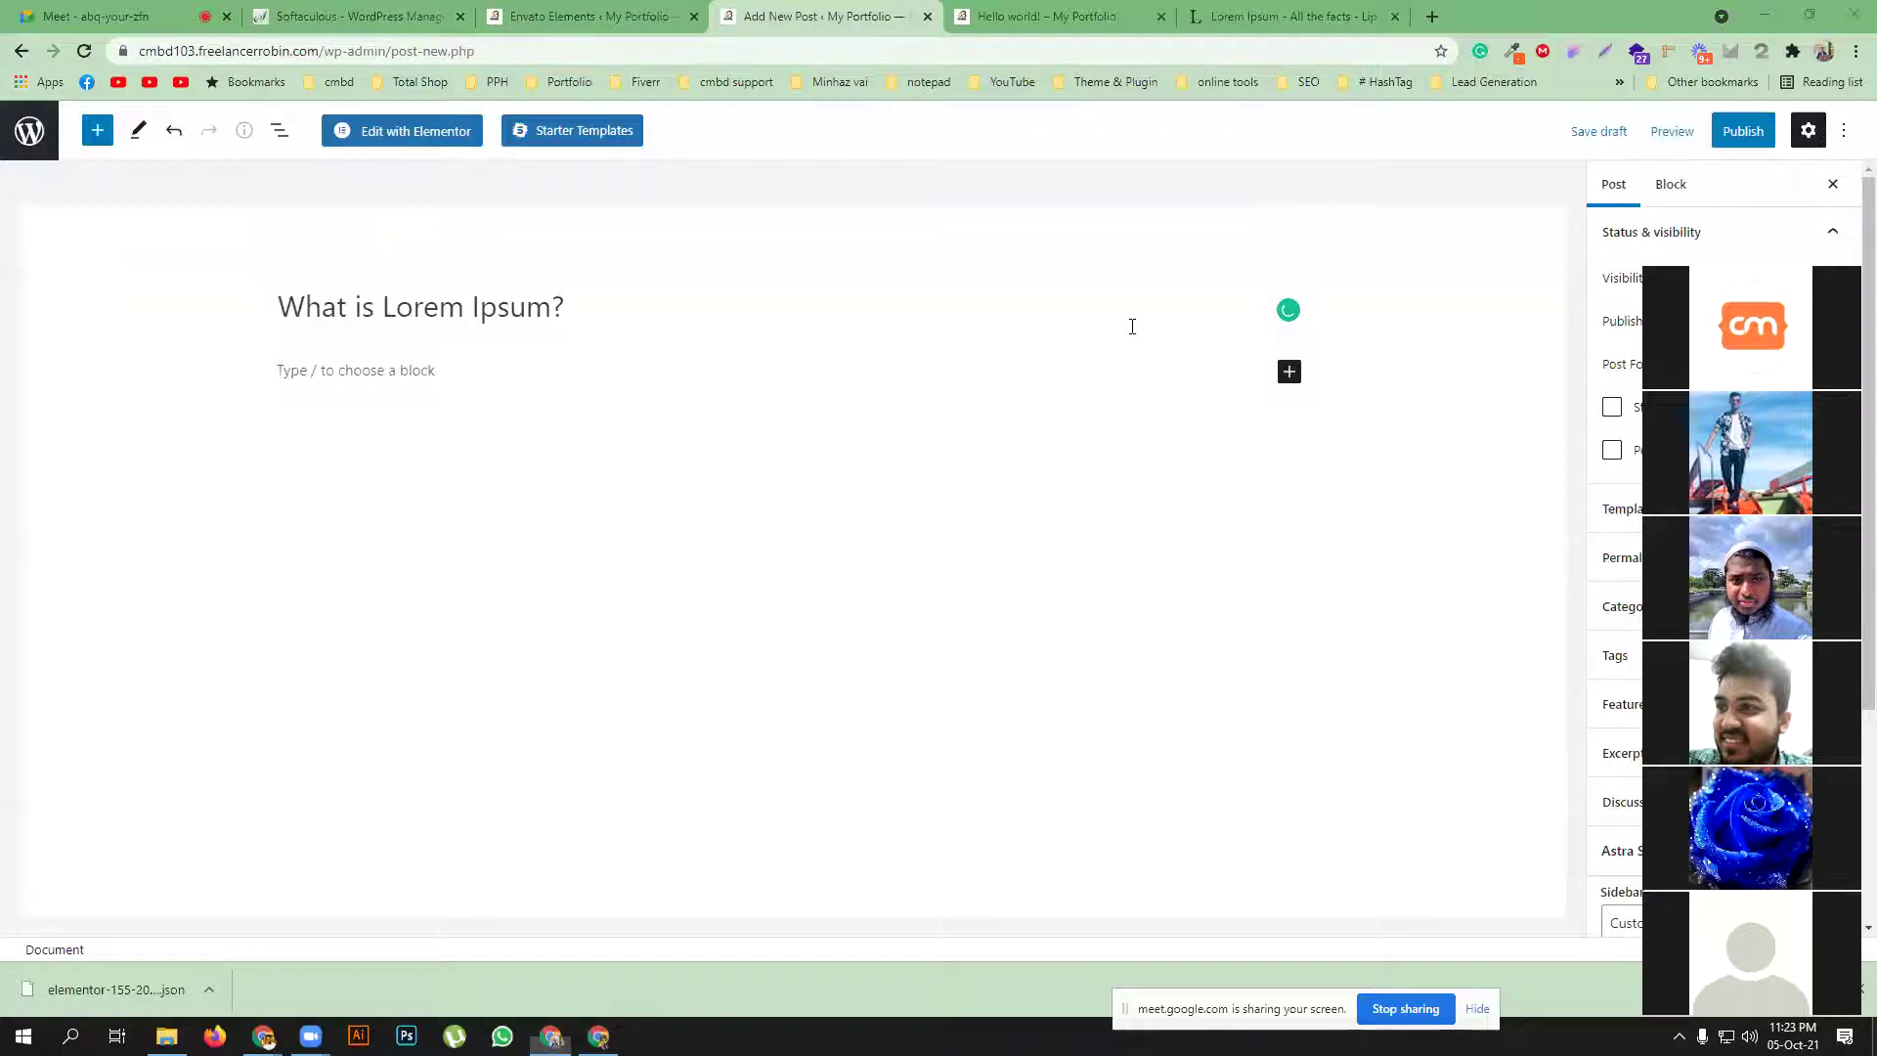
click(389, 369)
click(1018, 14)
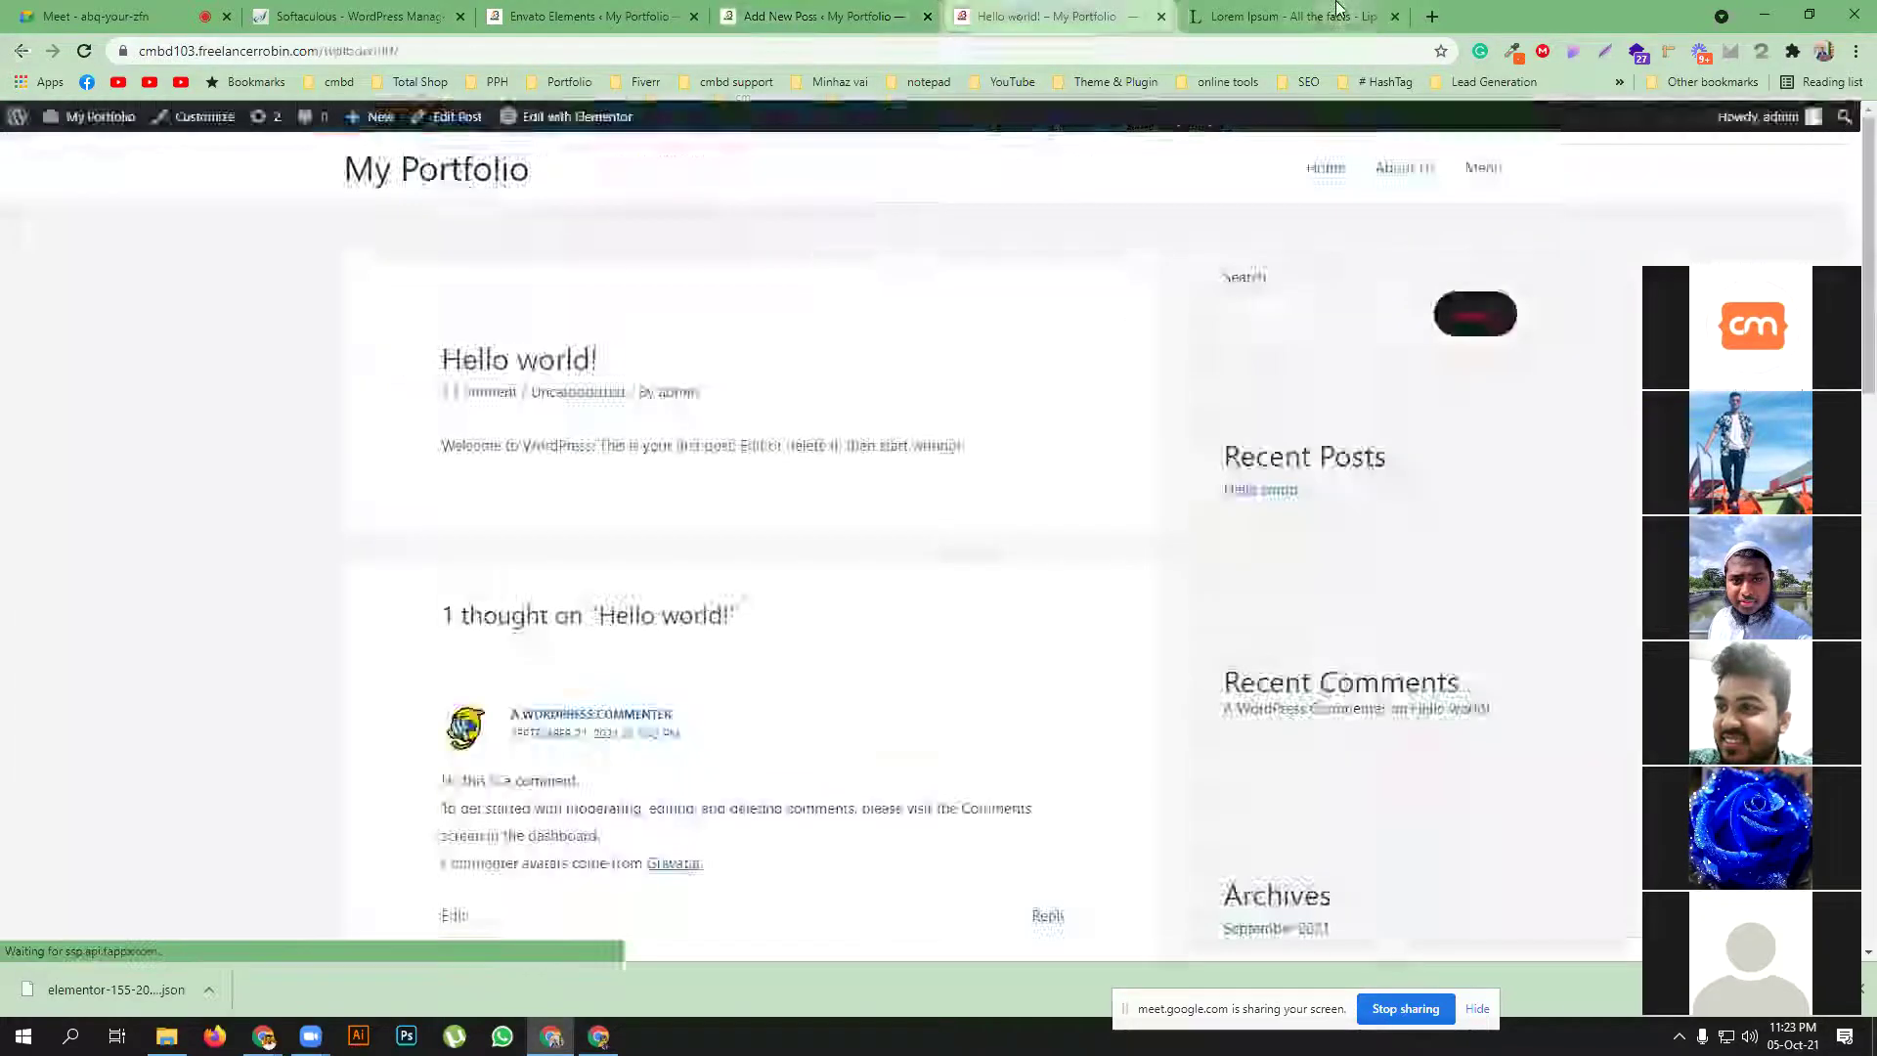
click(1338, 8)
drag(489, 477, 804, 567)
drag(491, 498, 1151, 800)
key(ctrl+c)
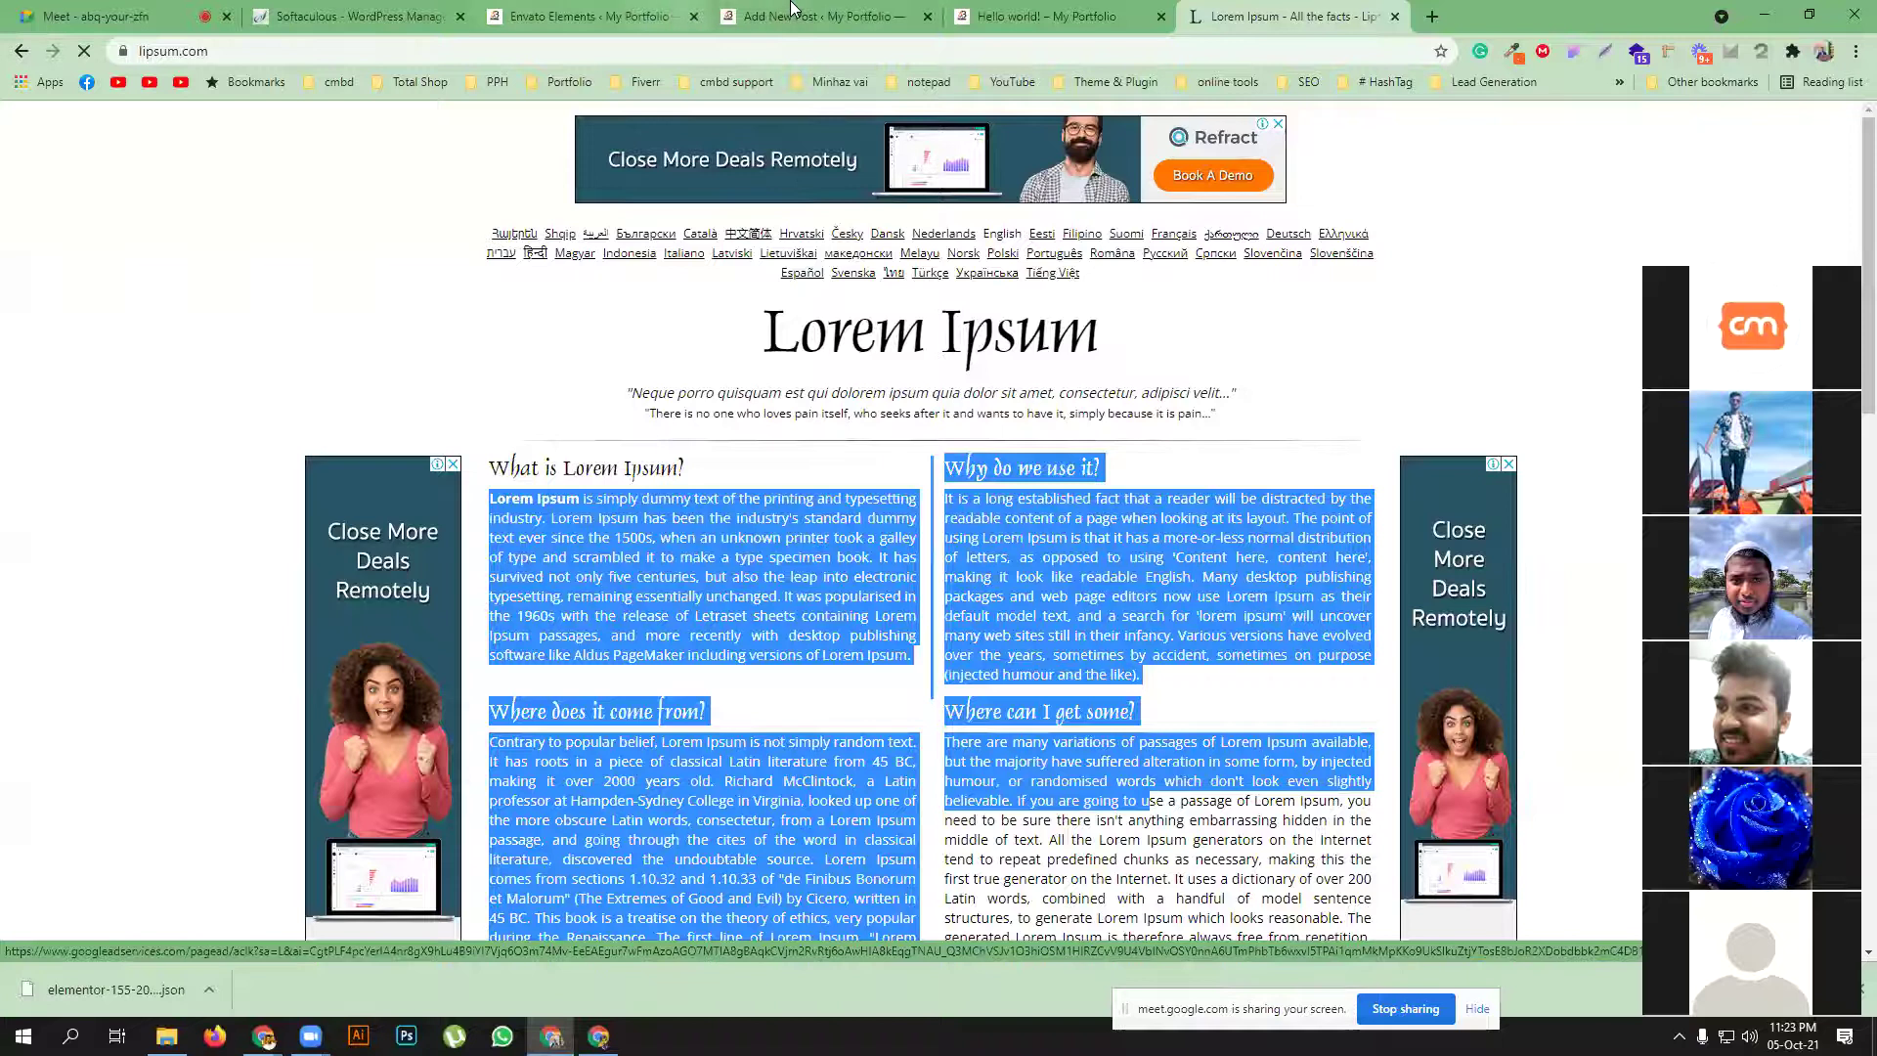
click(812, 16)
key(ctrl+v)
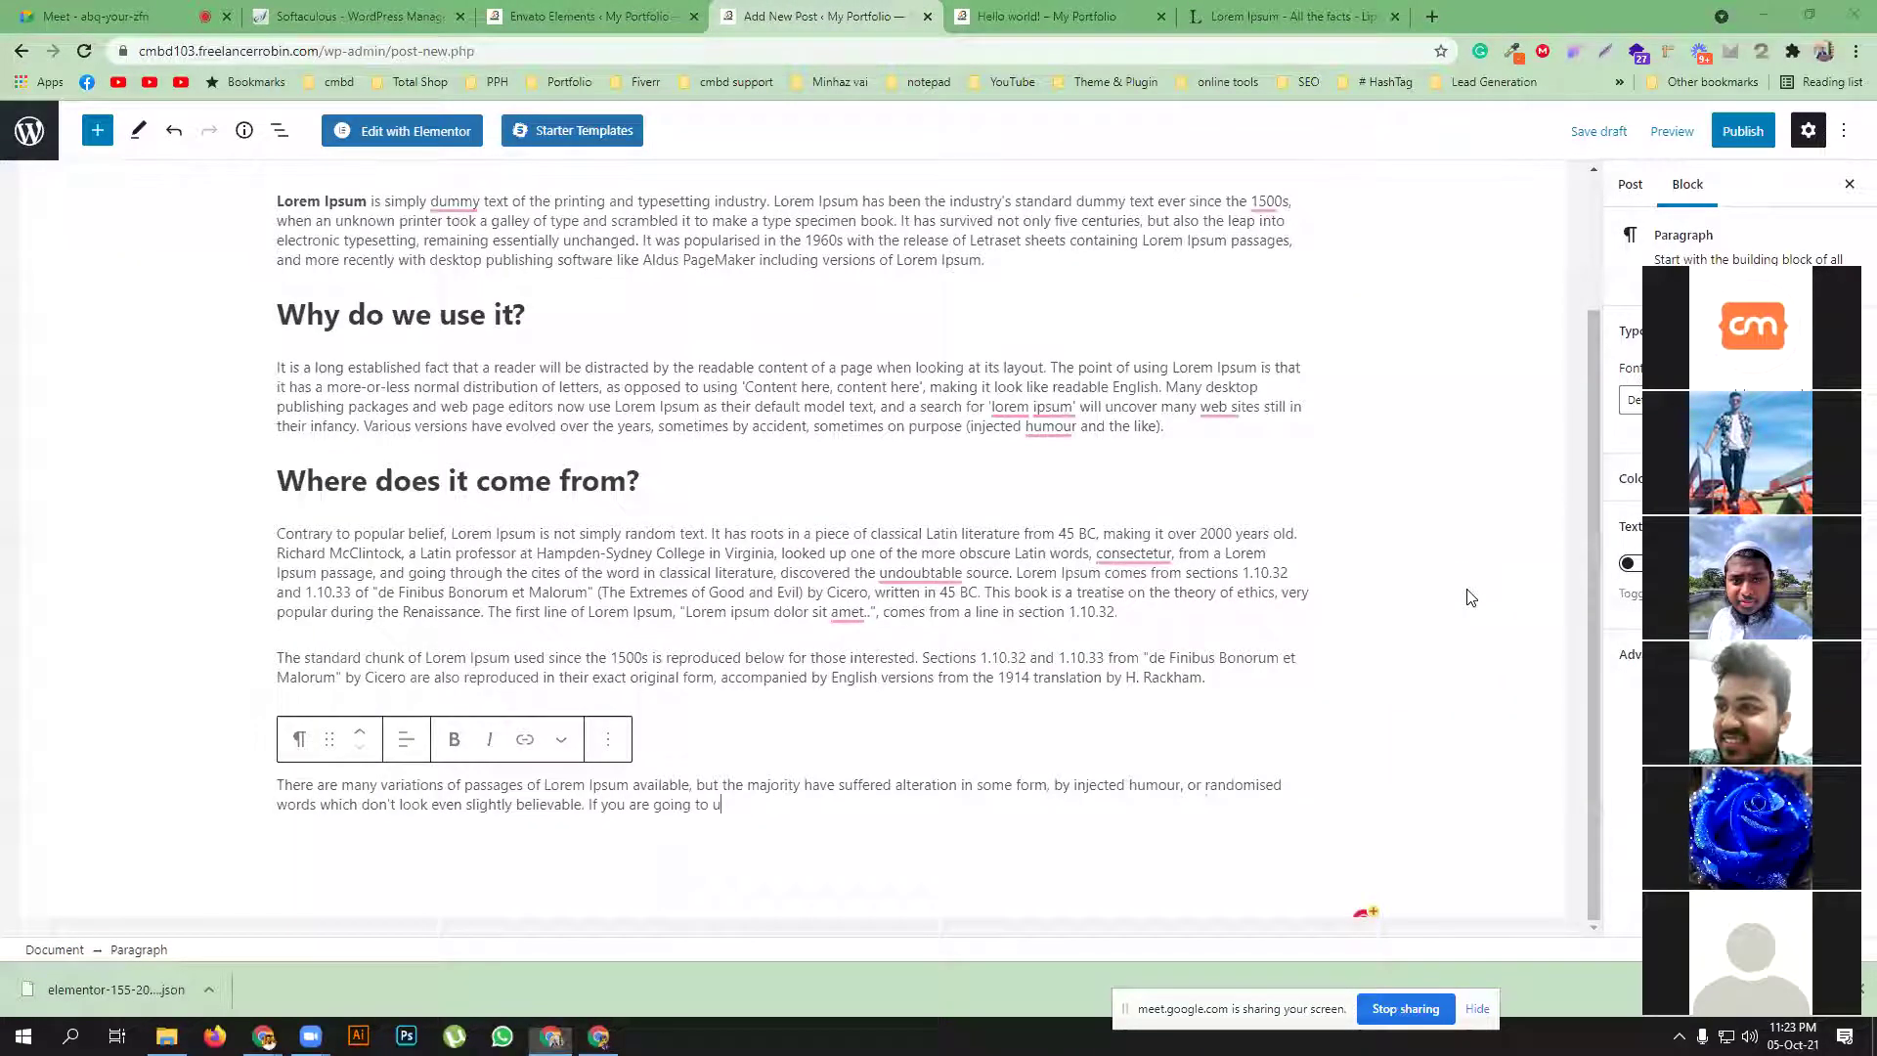
Expand the Categories and Featured image panels in the Post settings sidebar
click(1629, 189)
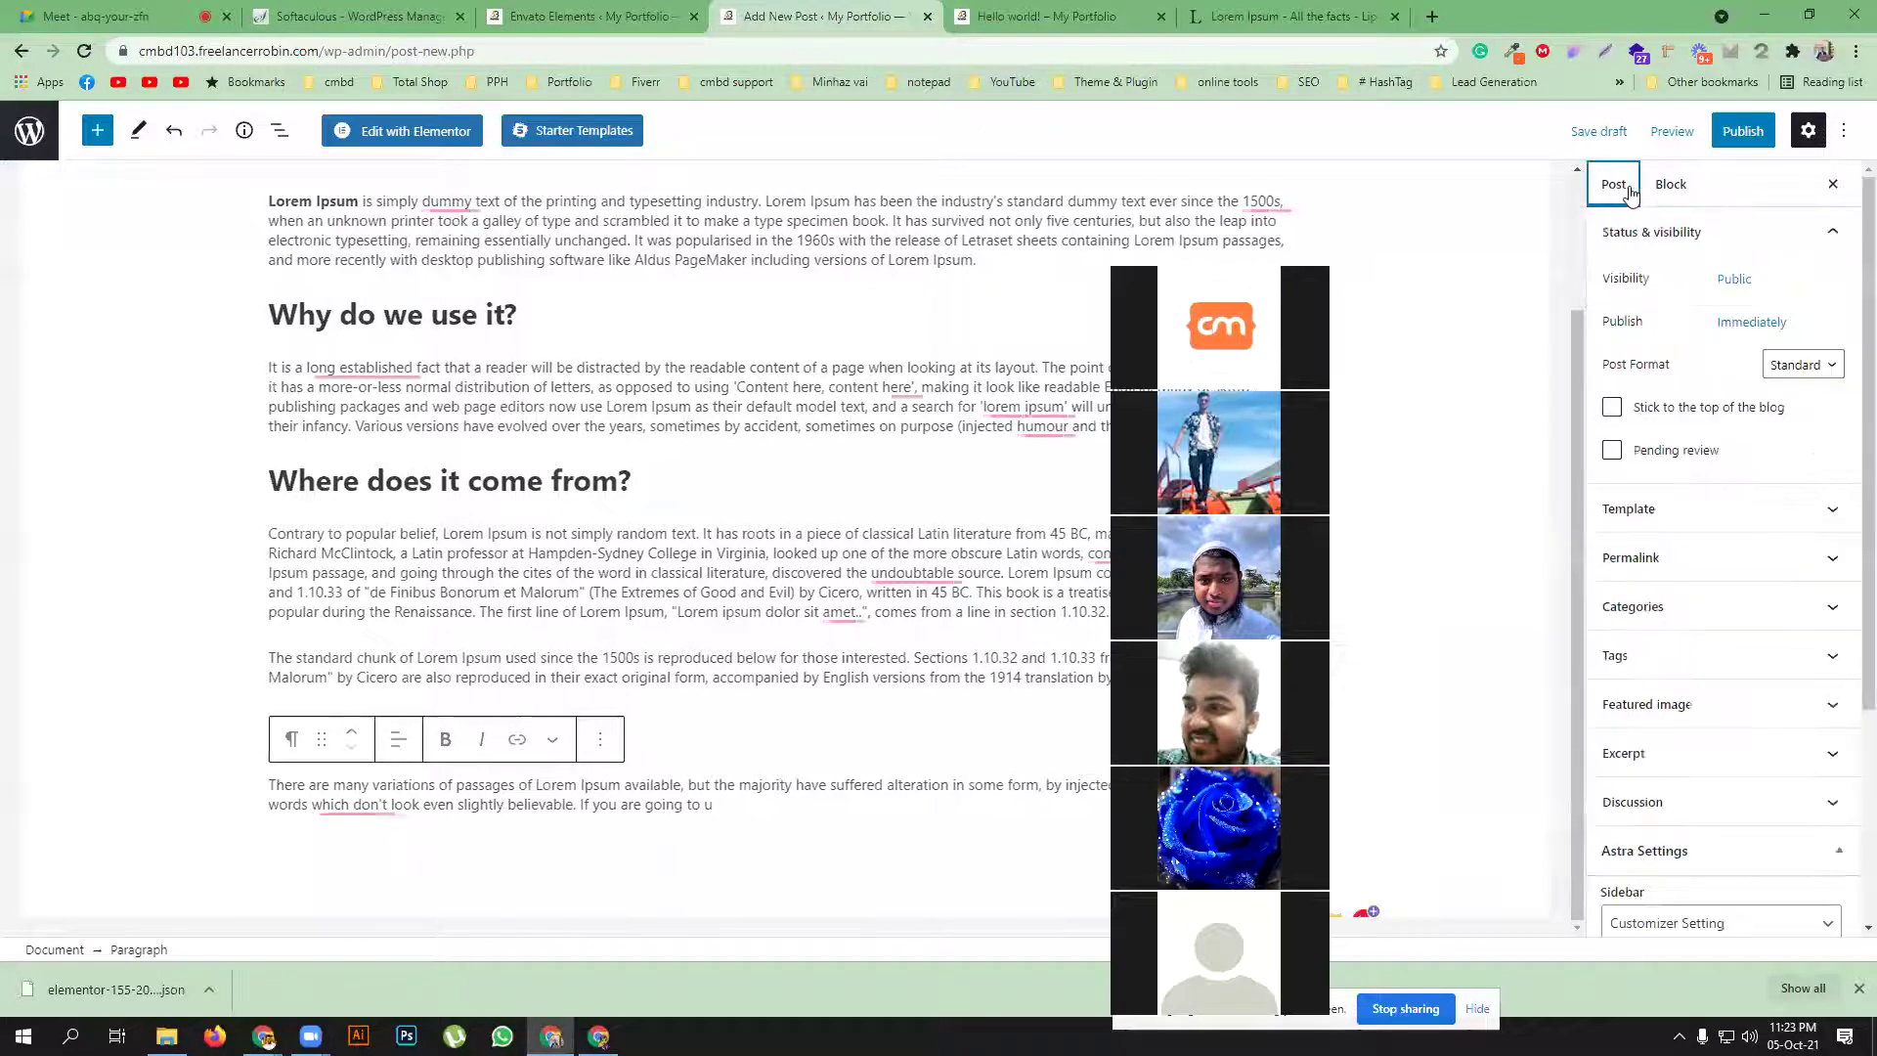
click(1727, 616)
click(1827, 608)
click(1829, 614)
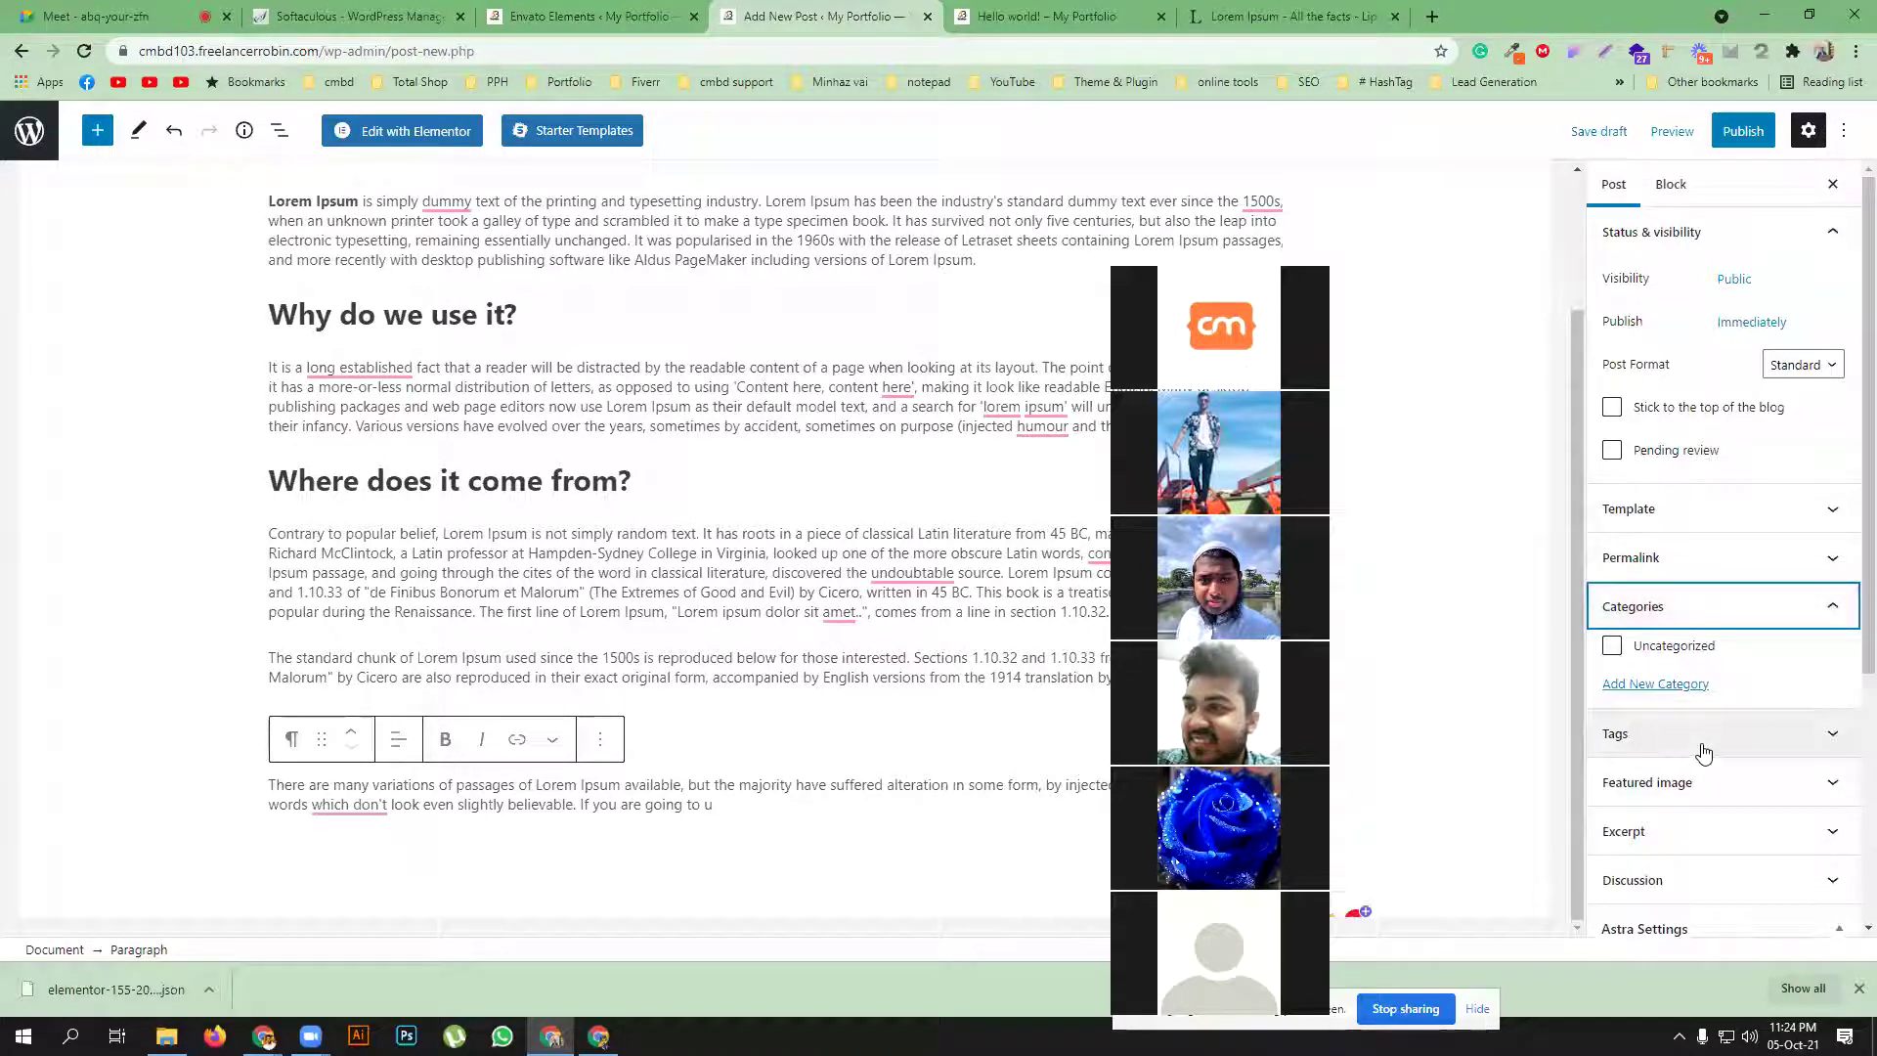
scroll(1721, 751, down, 2)
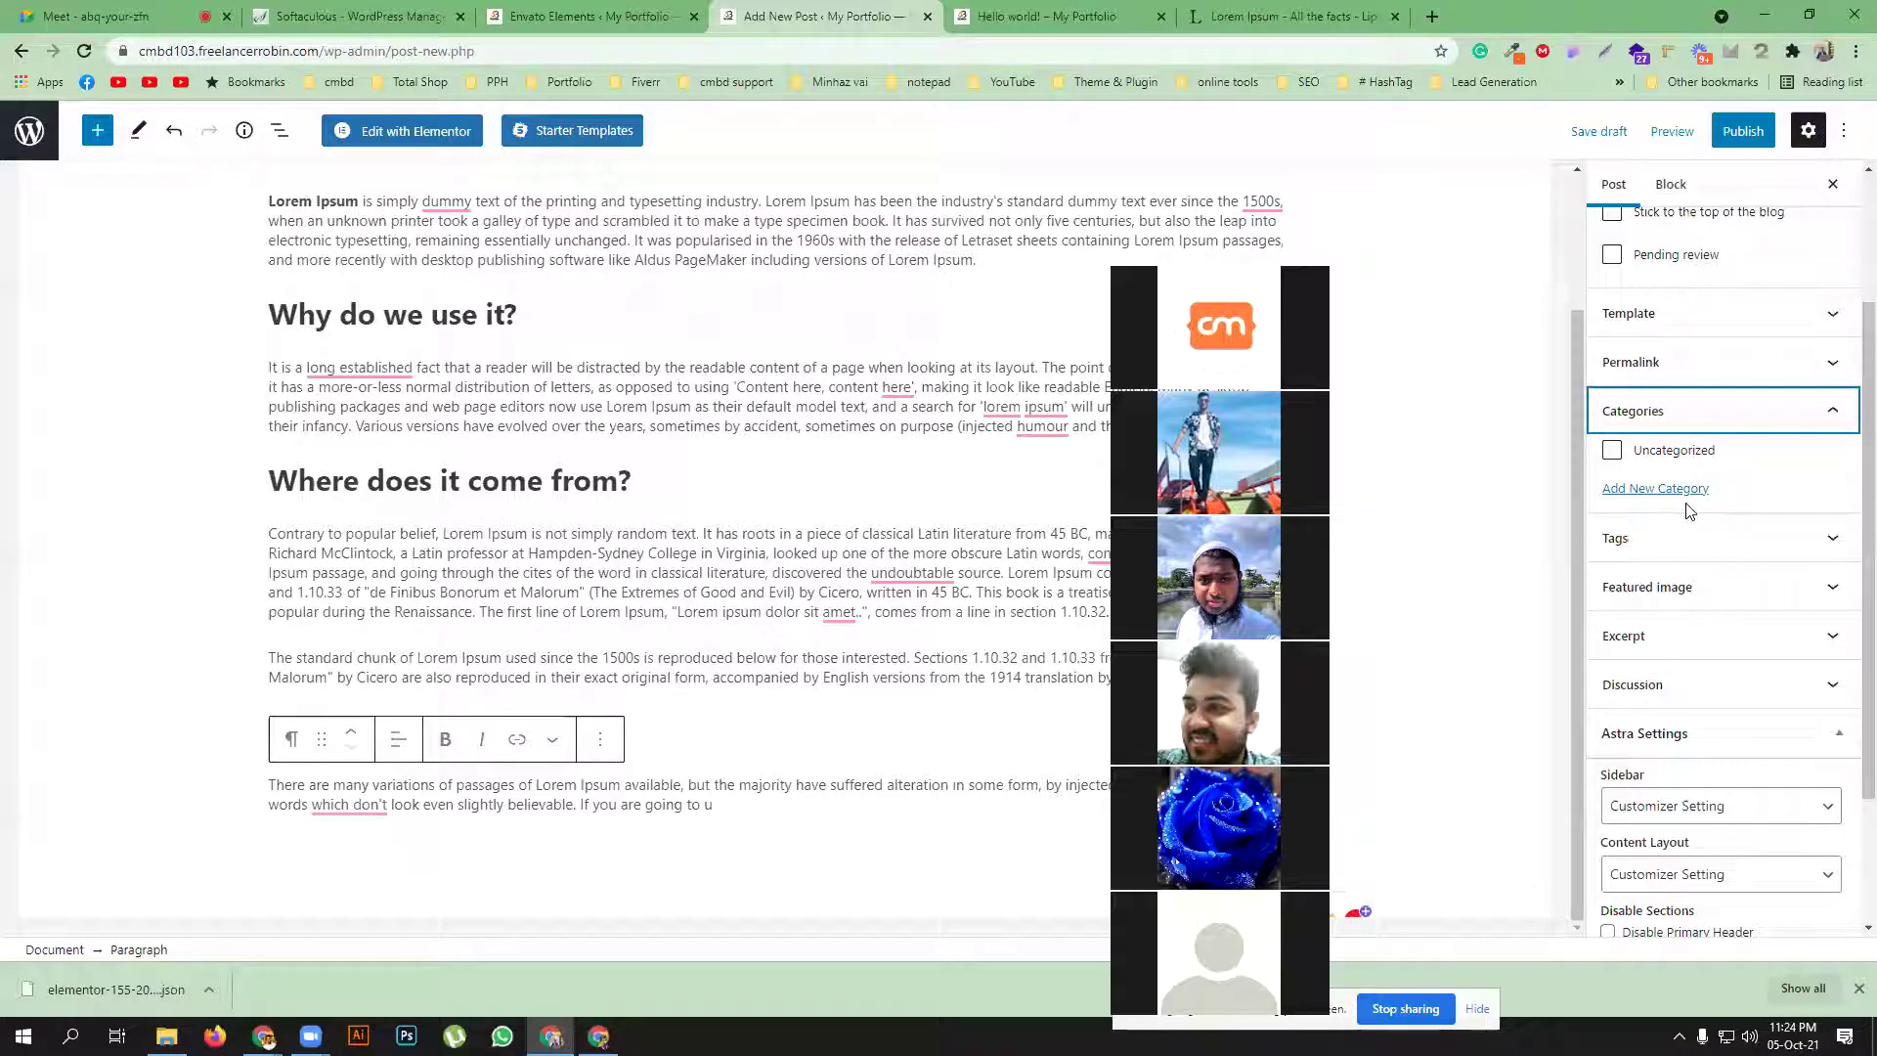
scroll(1696, 567, down, 2)
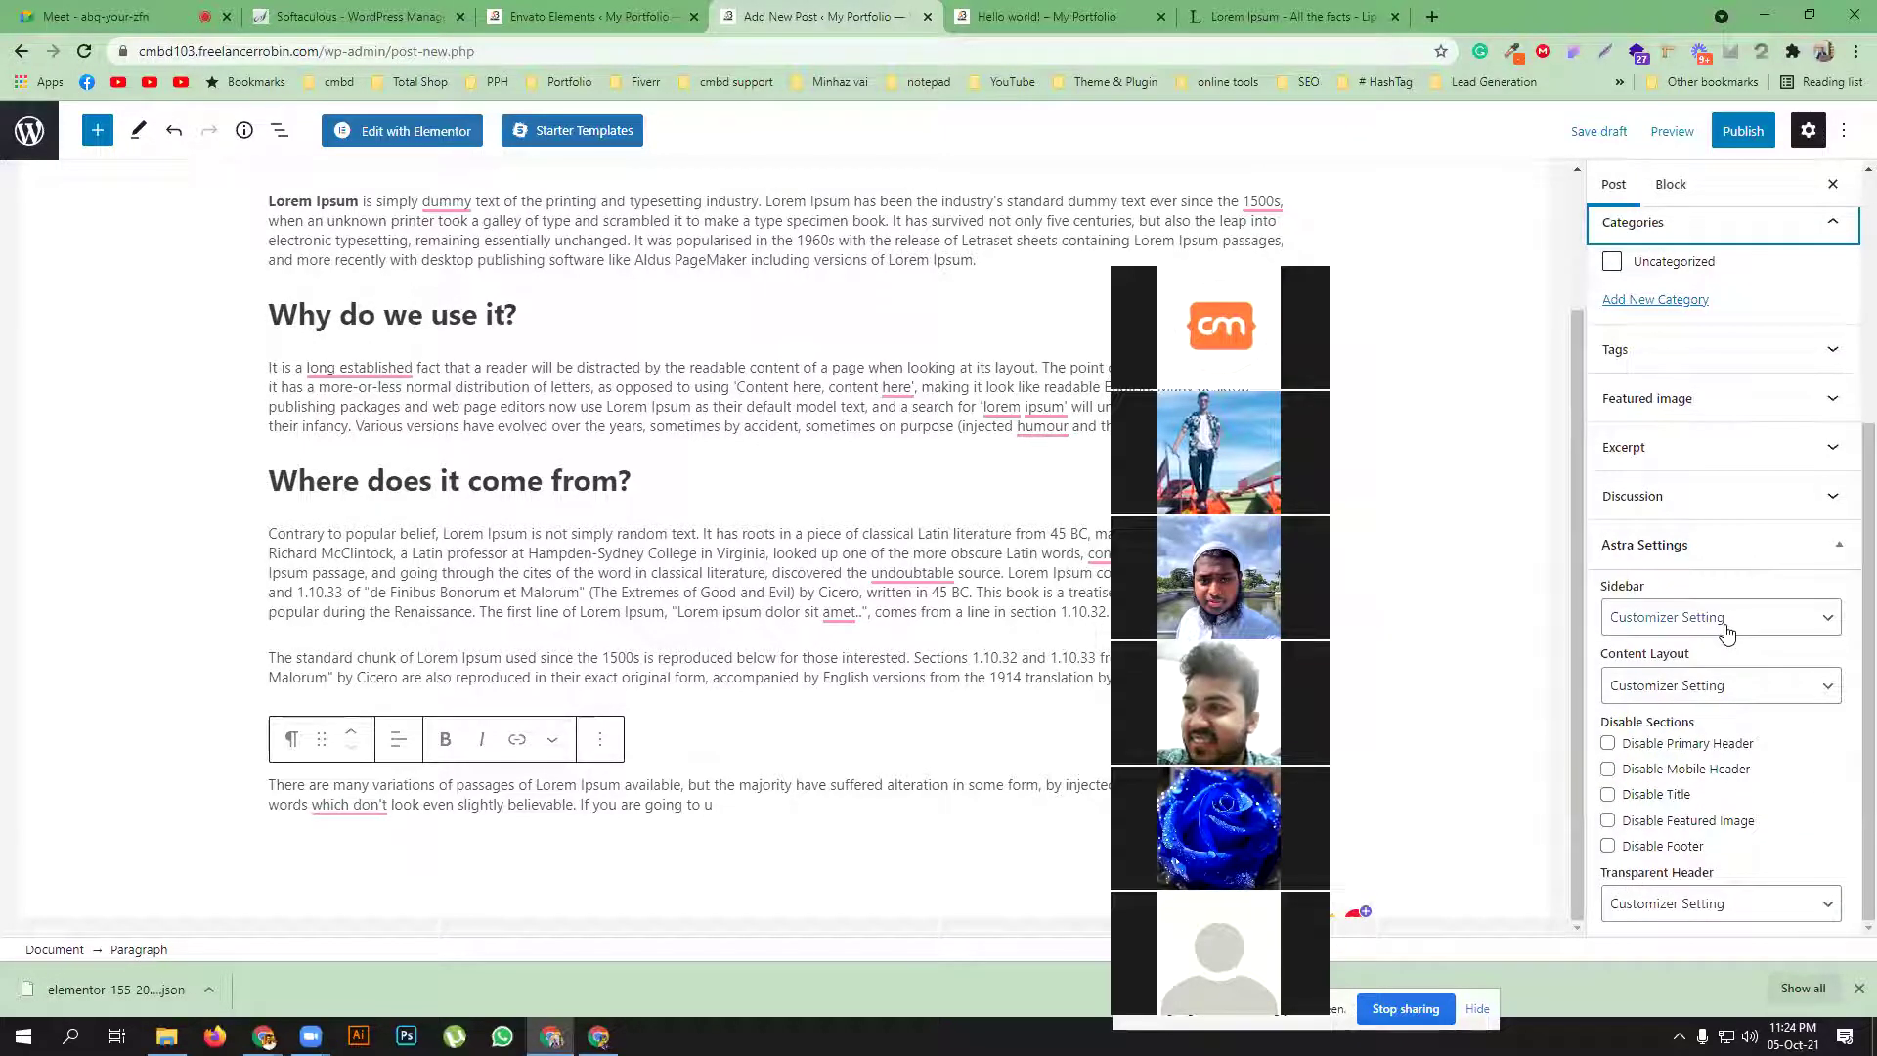
click(1824, 398)
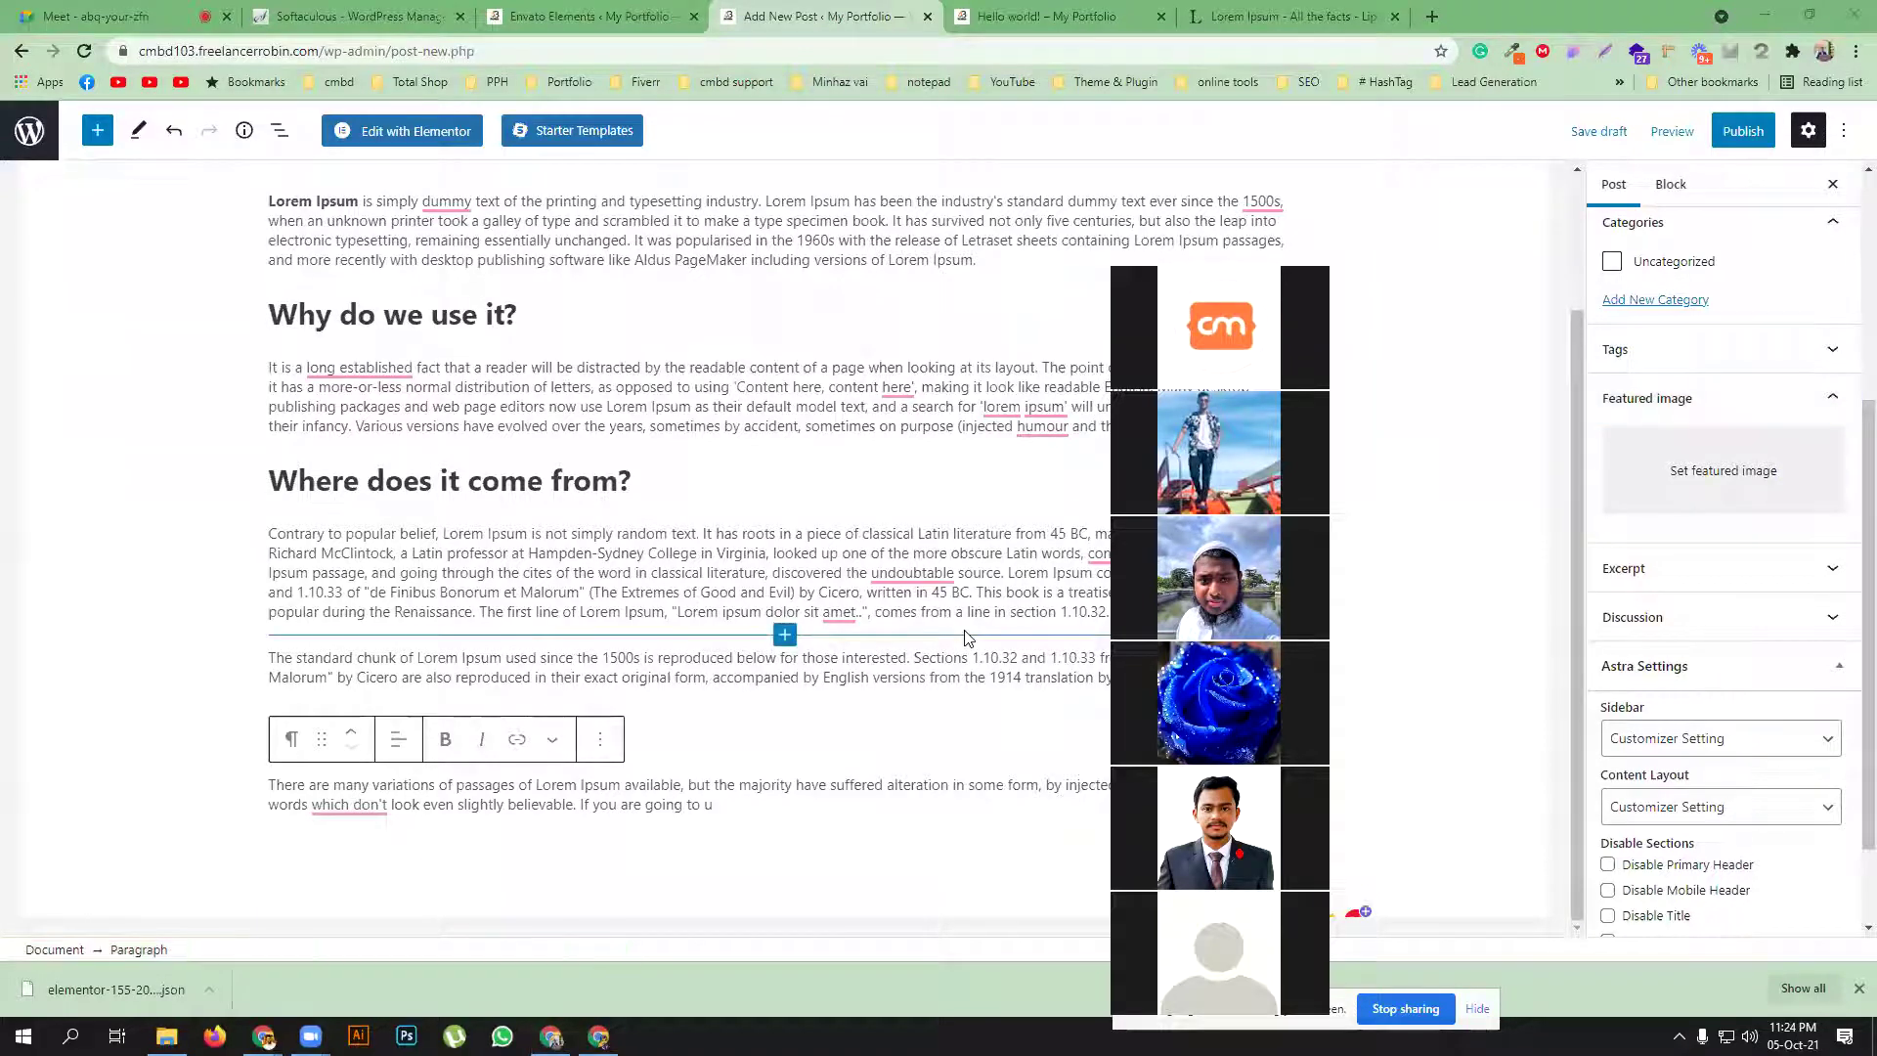
Set Barbecue-dish-item-3.jpg as the featured image and publish the post
click(1699, 474)
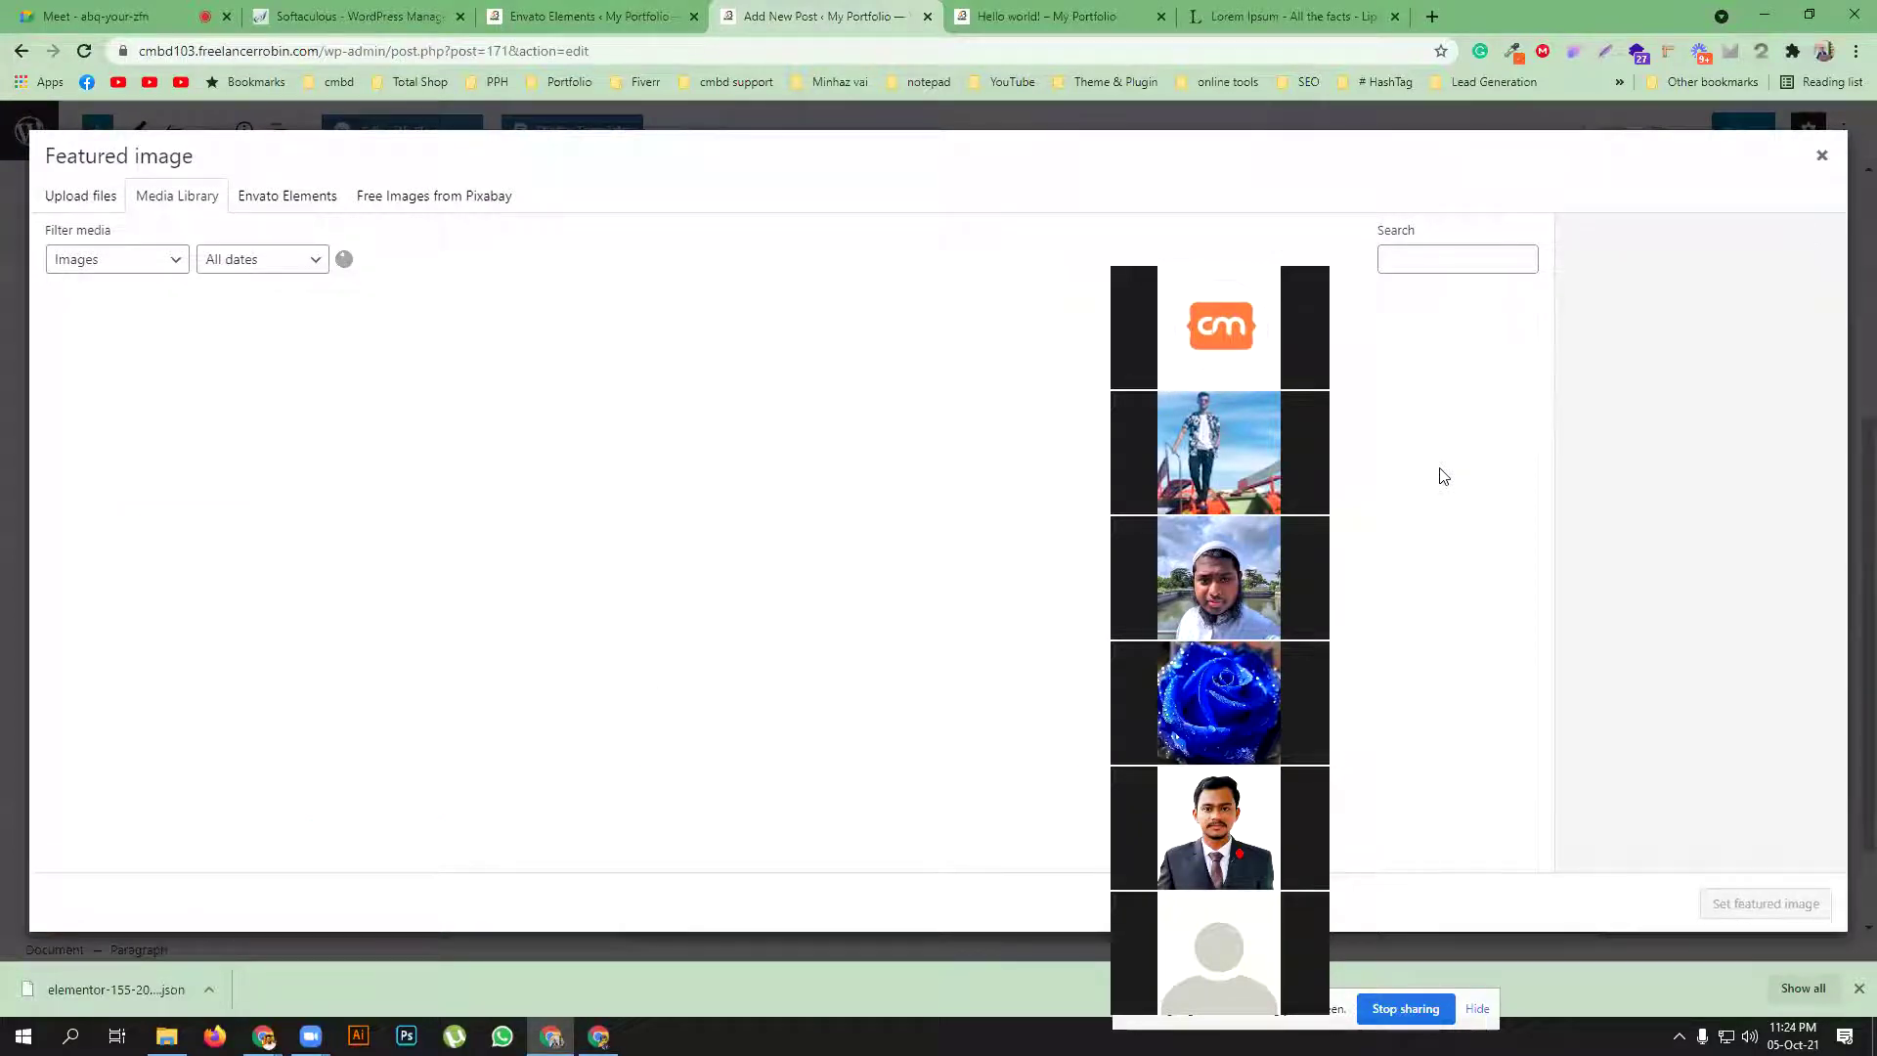
scroll(665, 465, down, 5)
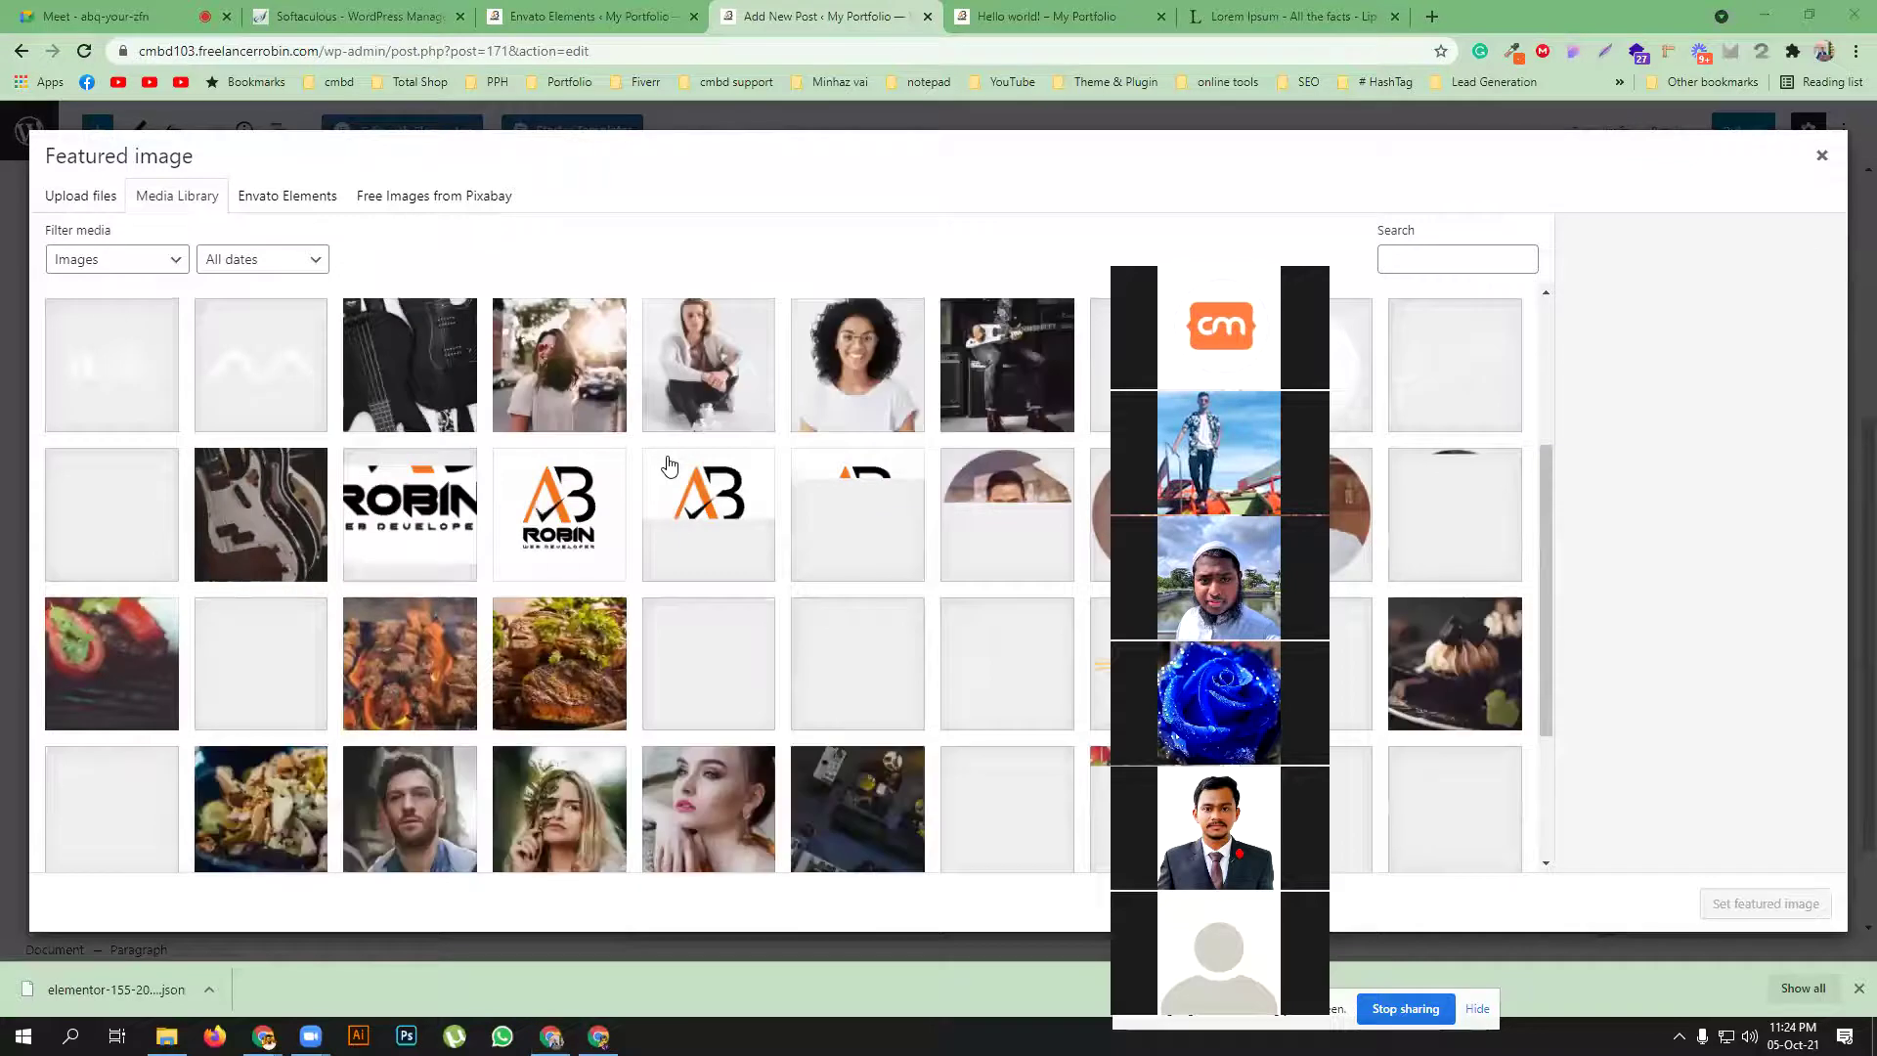
scroll(669, 465, up, 3)
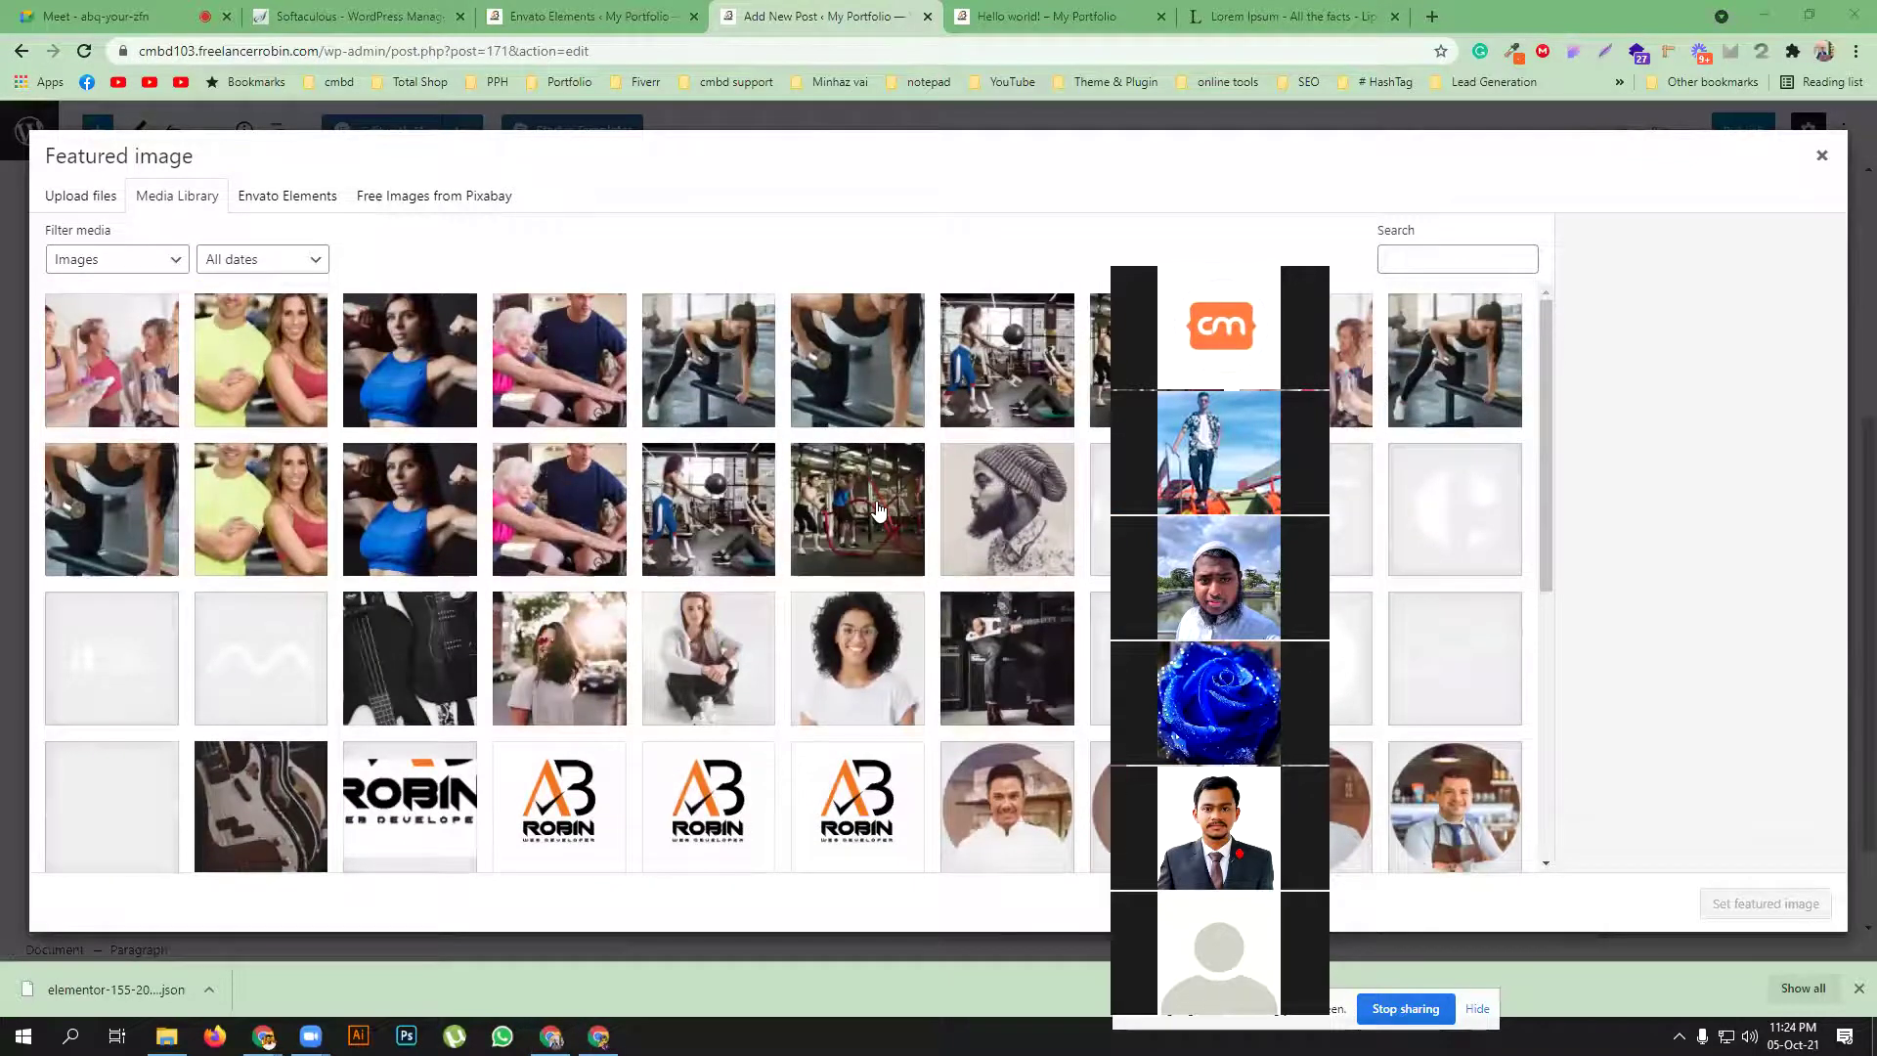
scroll(877, 507, down, 5)
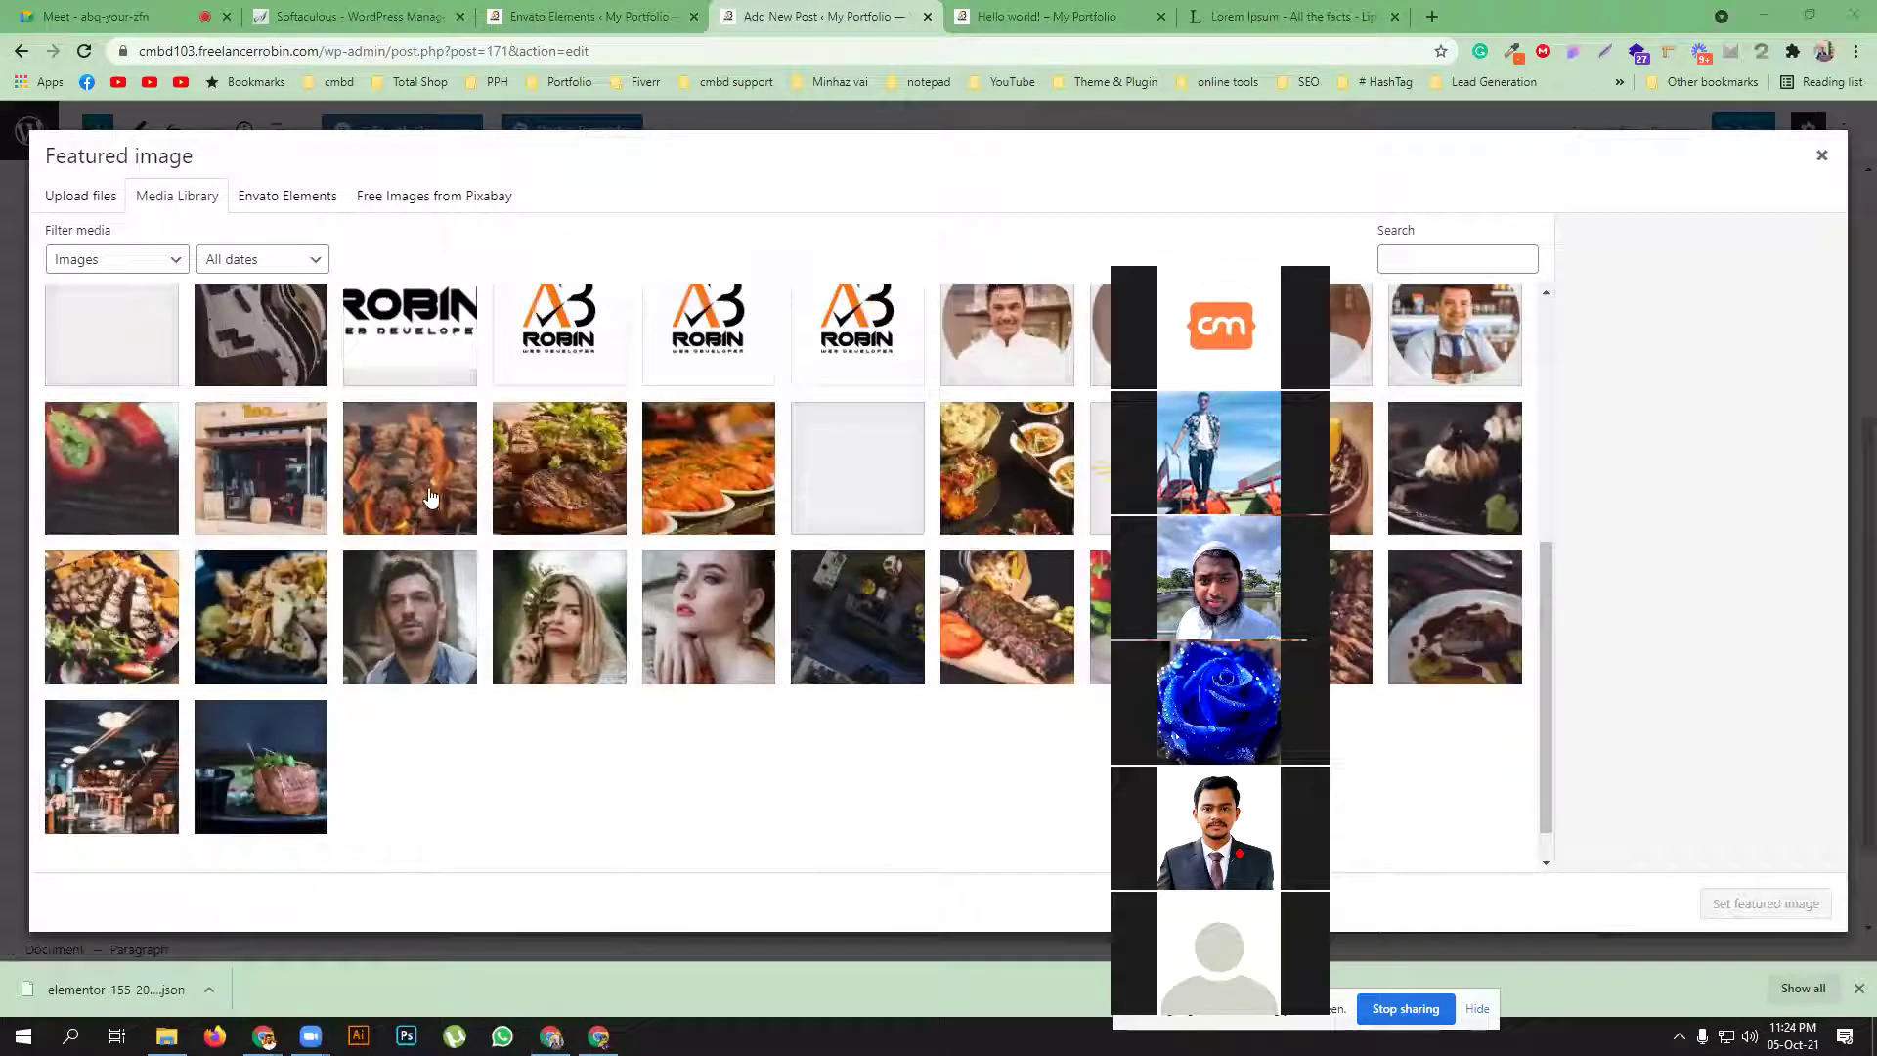
click(430, 497)
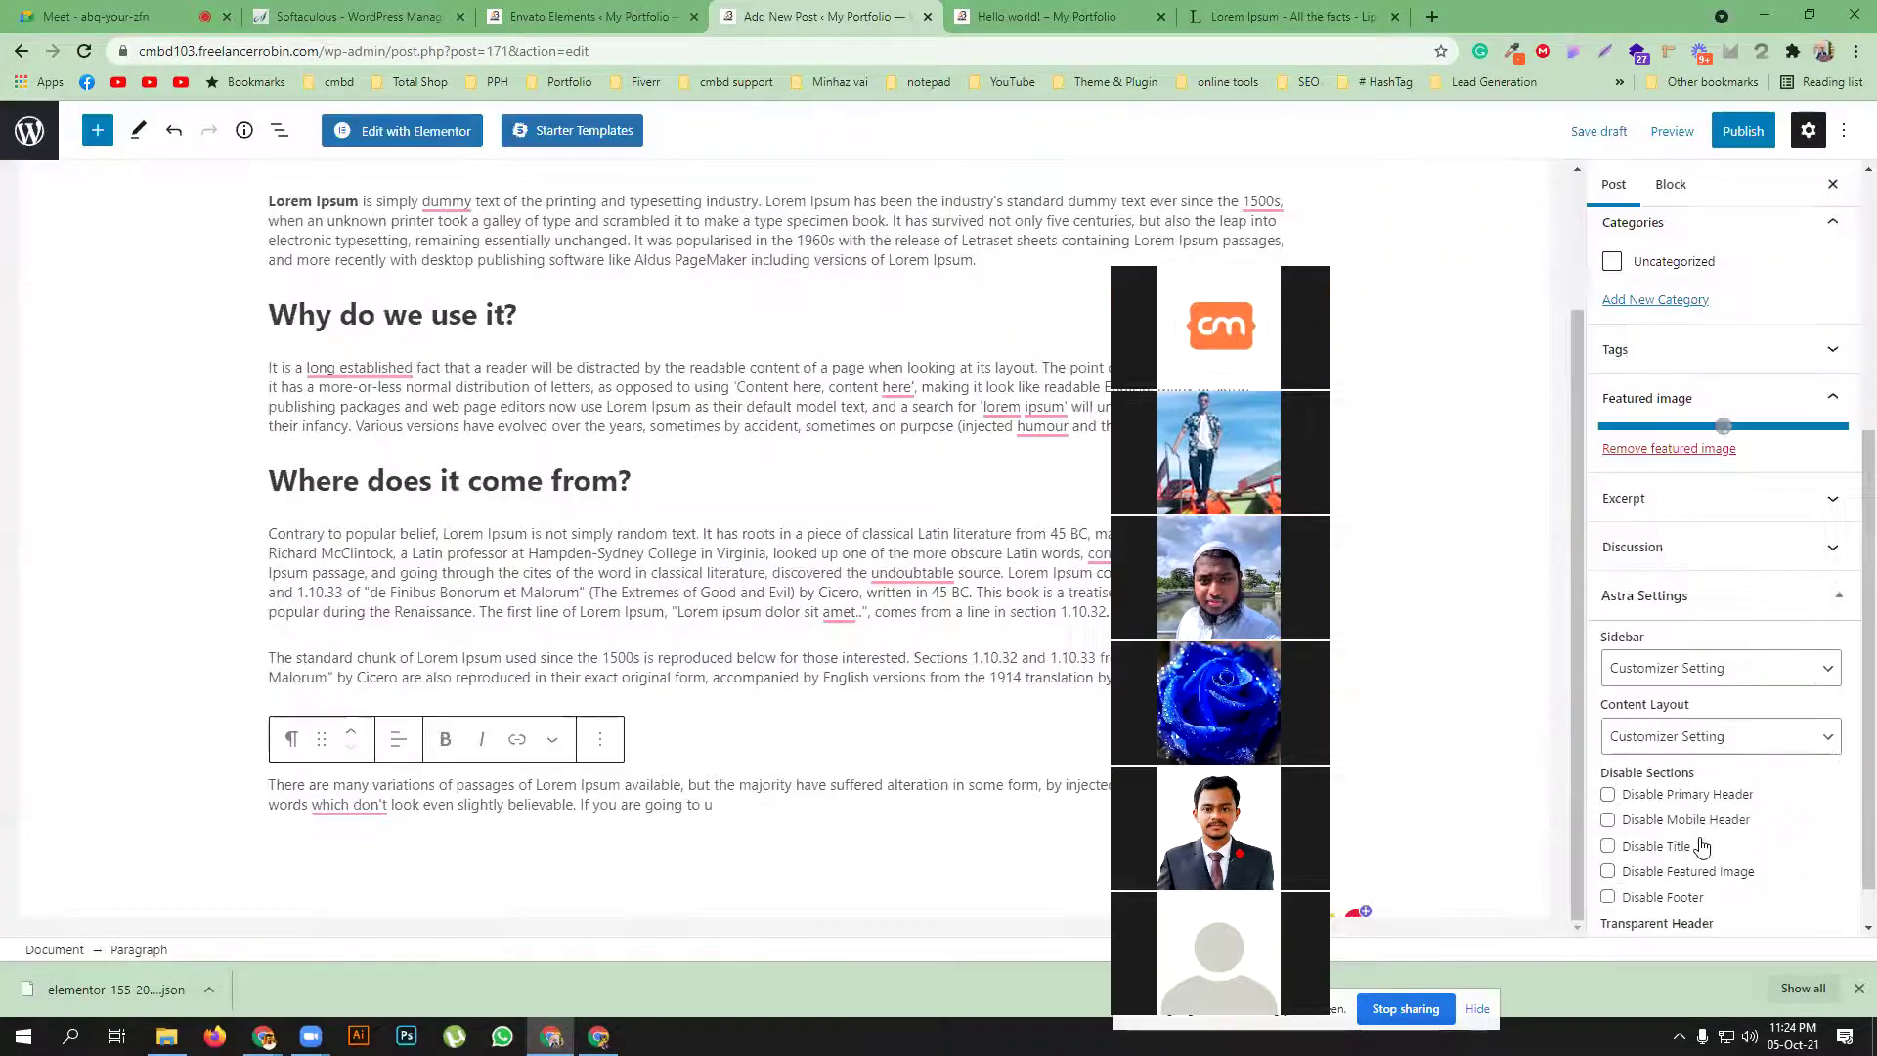
click(1740, 133)
click(1698, 133)
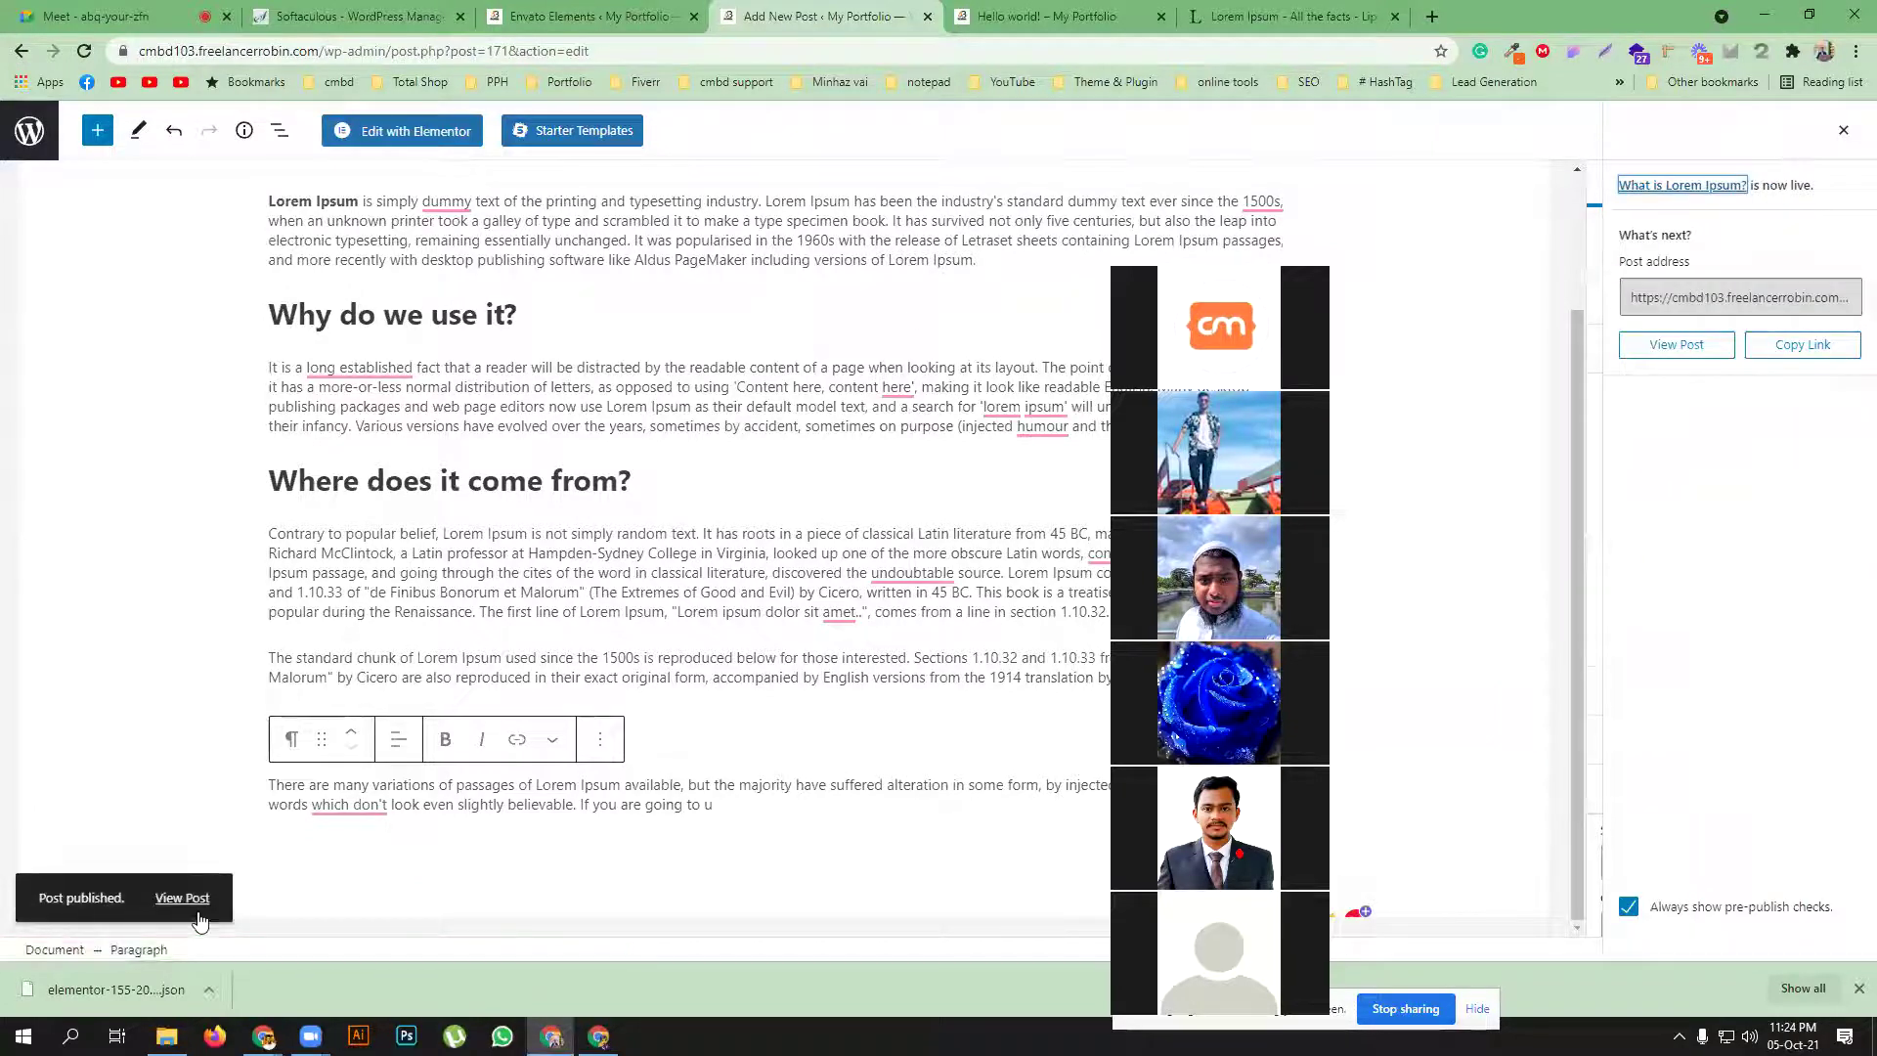
Review the live 'What is Lorem Ipsum?' post and its featured image, then return to admin
click(182, 897)
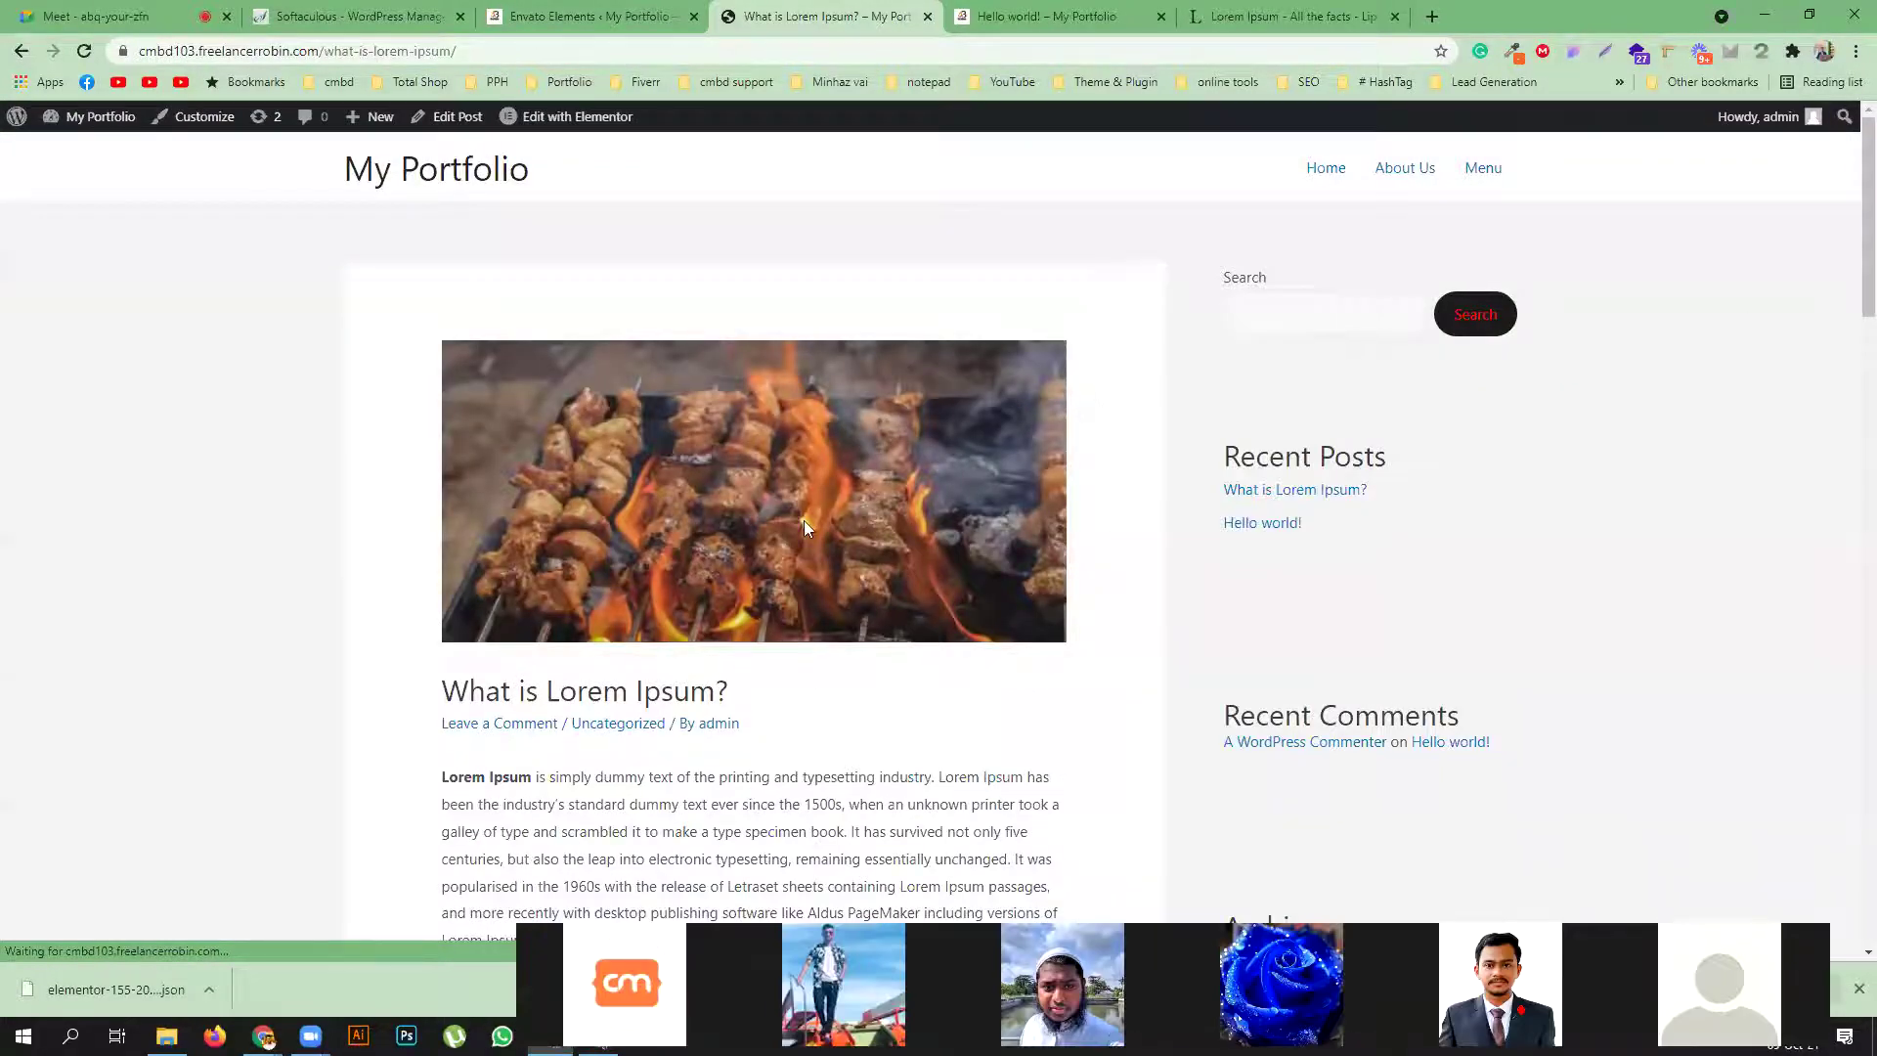
scroll(804, 528, down, 7)
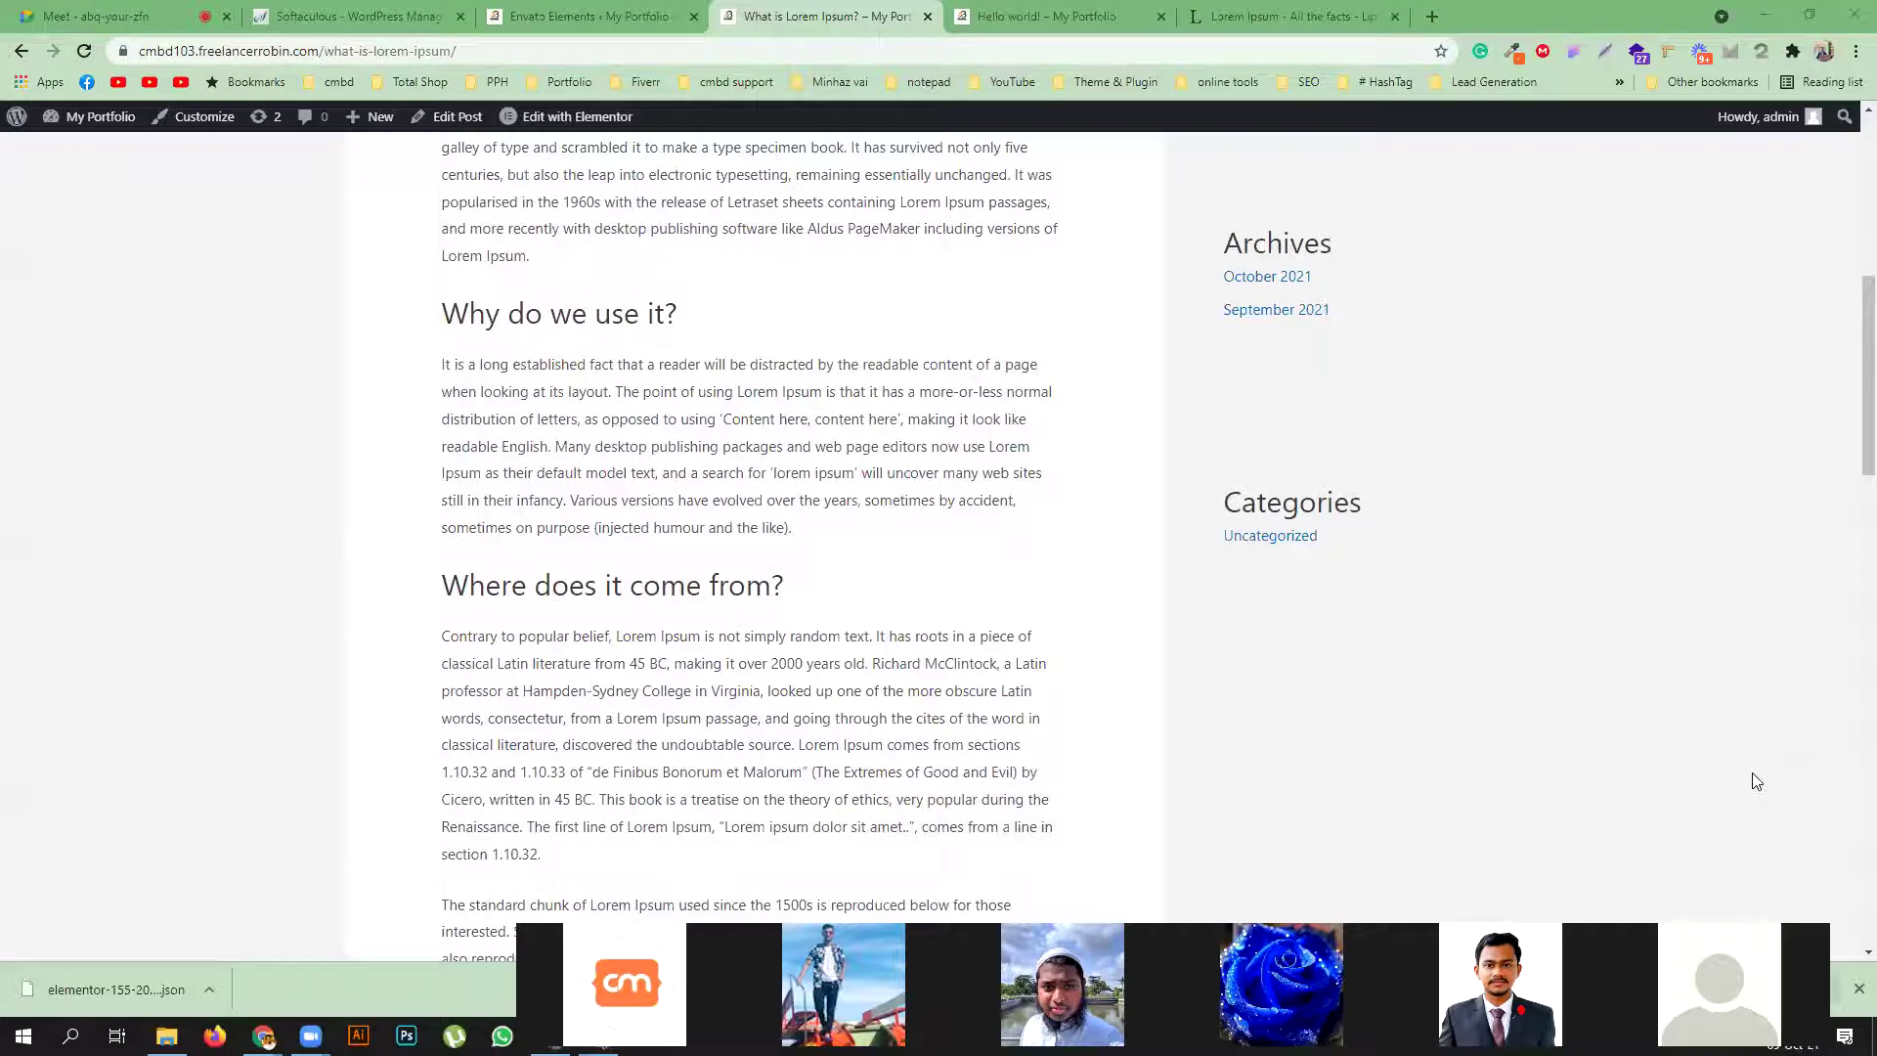
scroll(1757, 781, up, 7)
drag(731, 691, 442, 696)
click(446, 699)
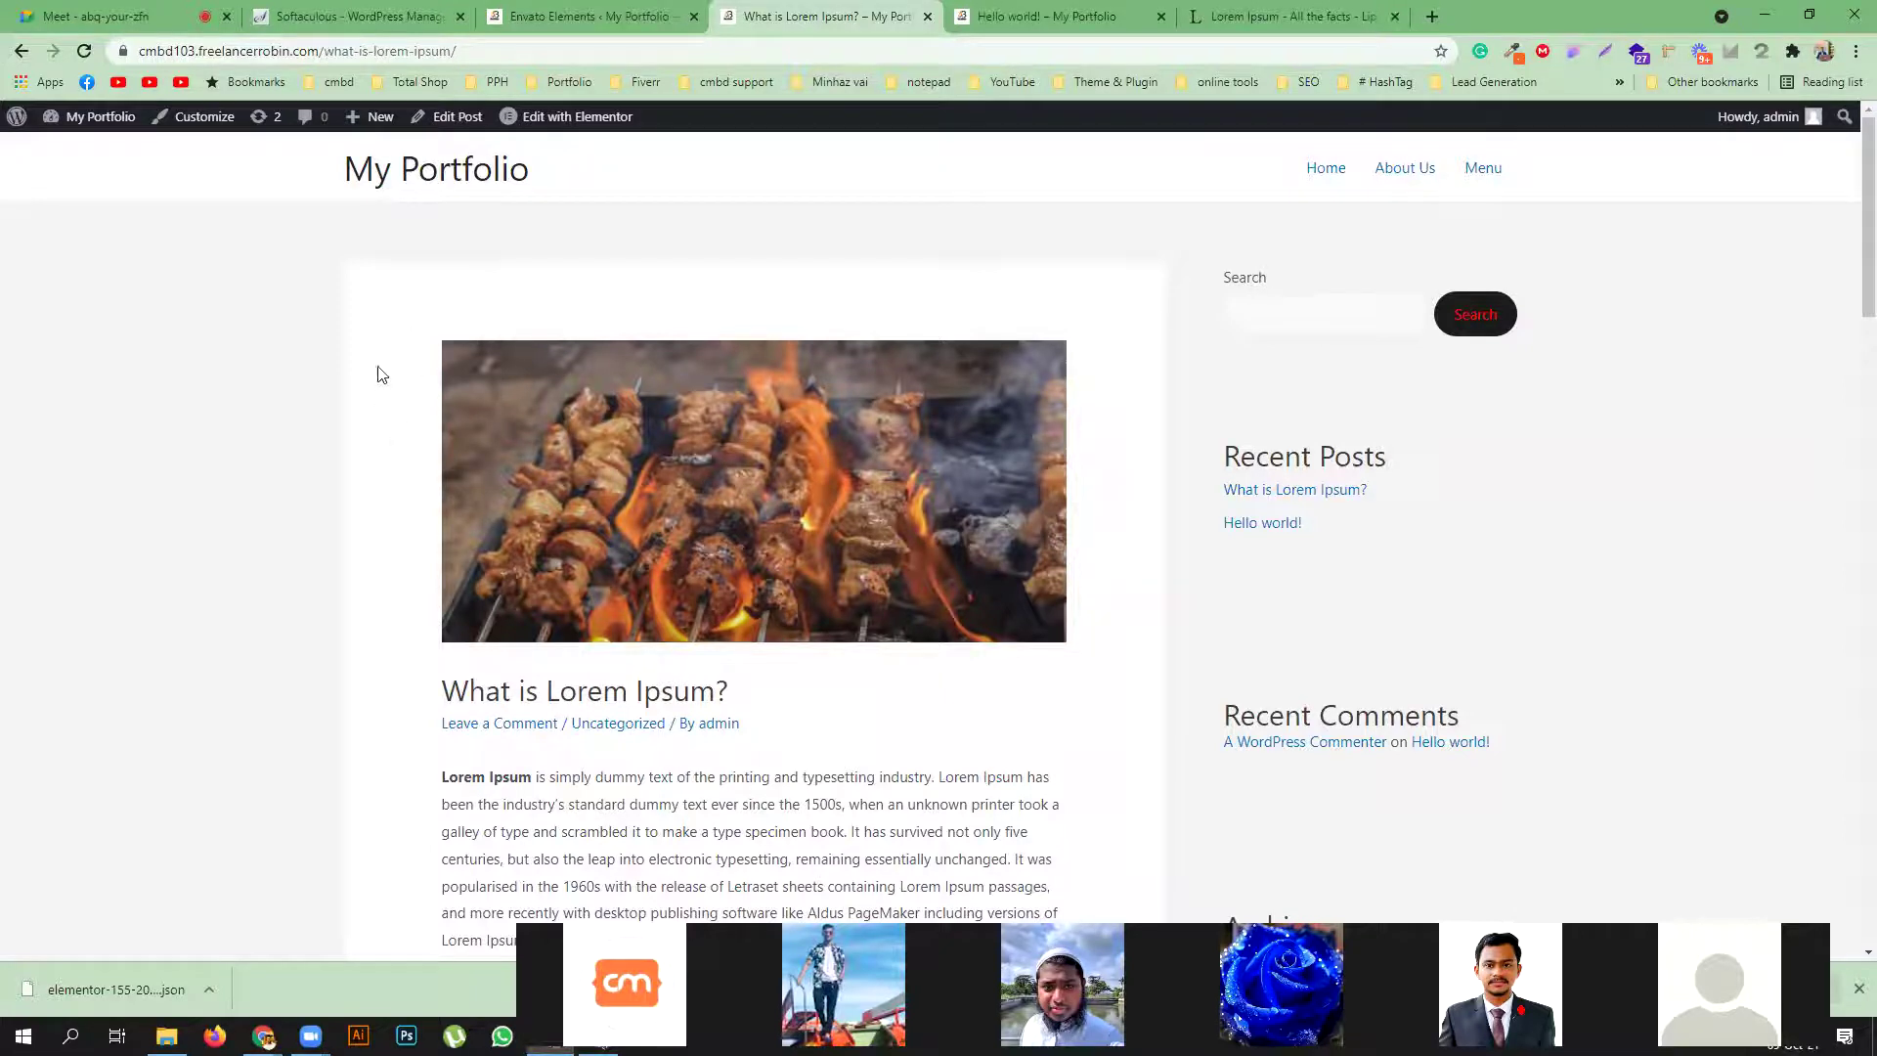
scroll(498, 547, down, 3)
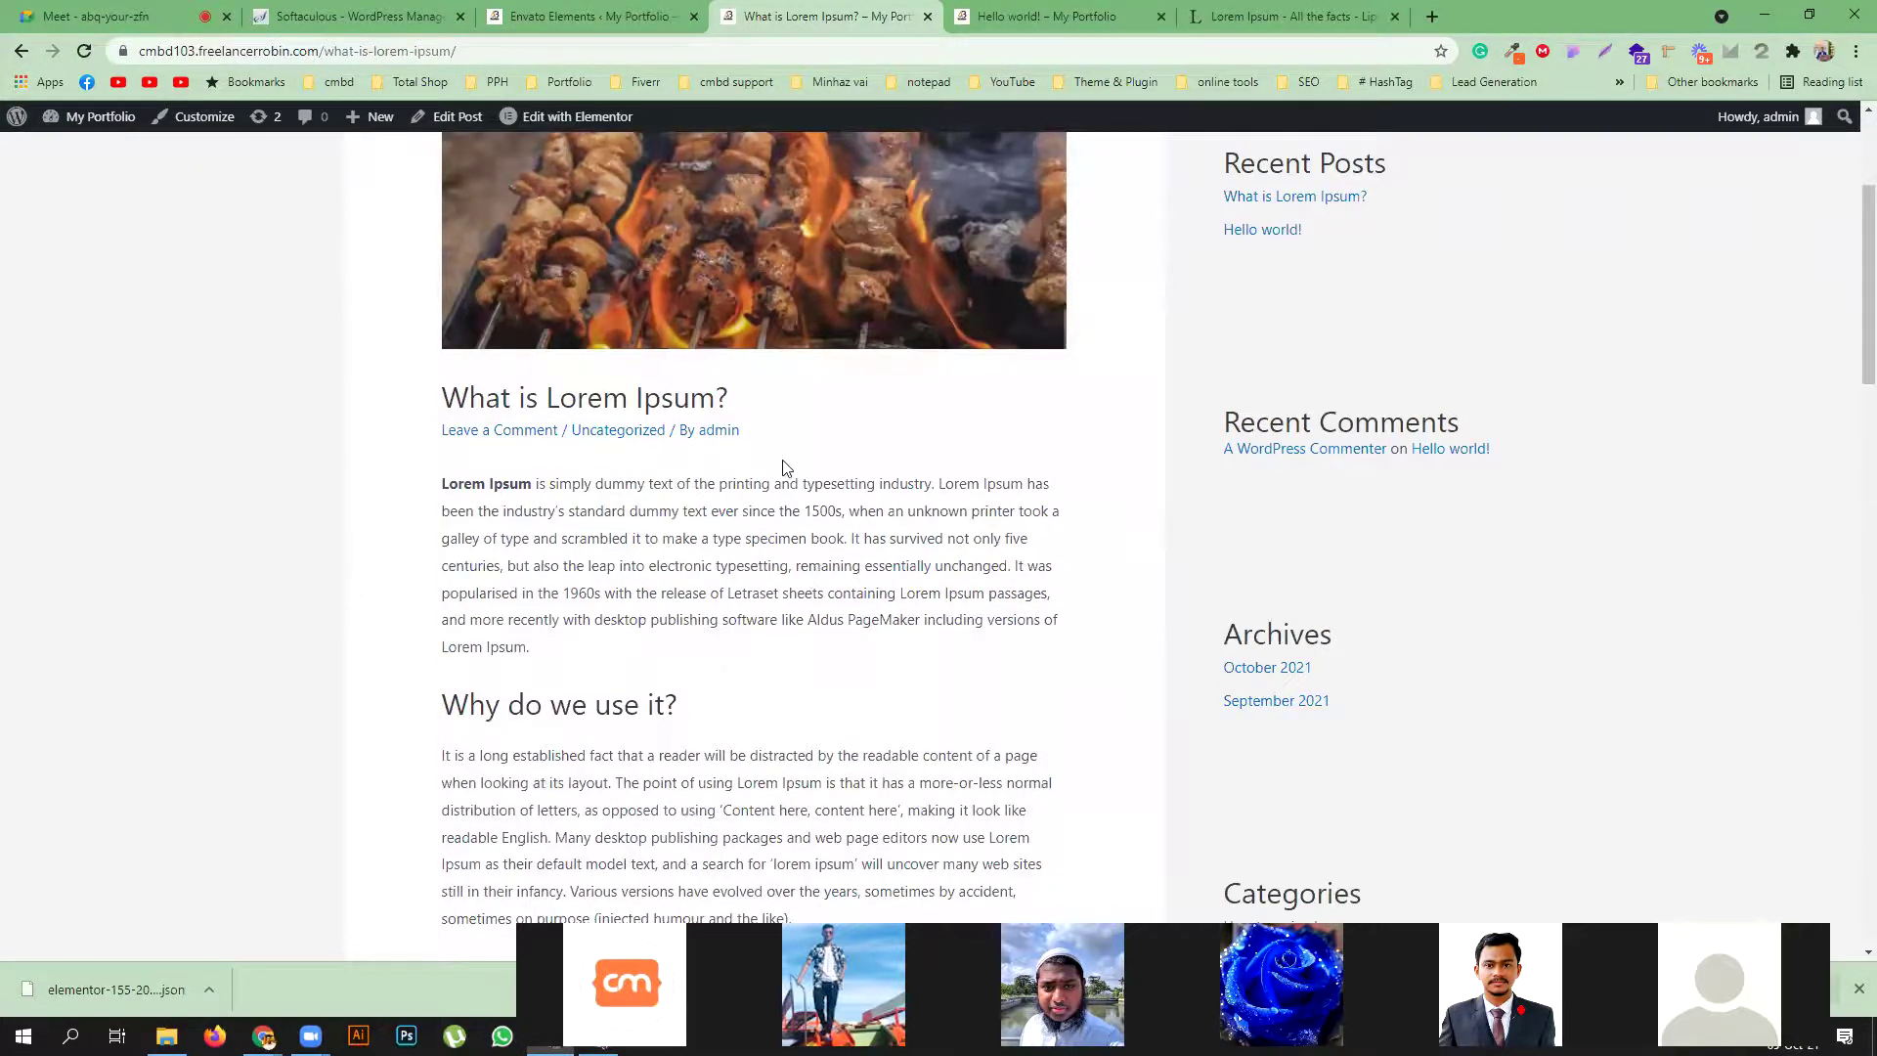
scroll(787, 467, down, 6)
scroll(790, 464, down, 5)
scroll(788, 468, up, 12)
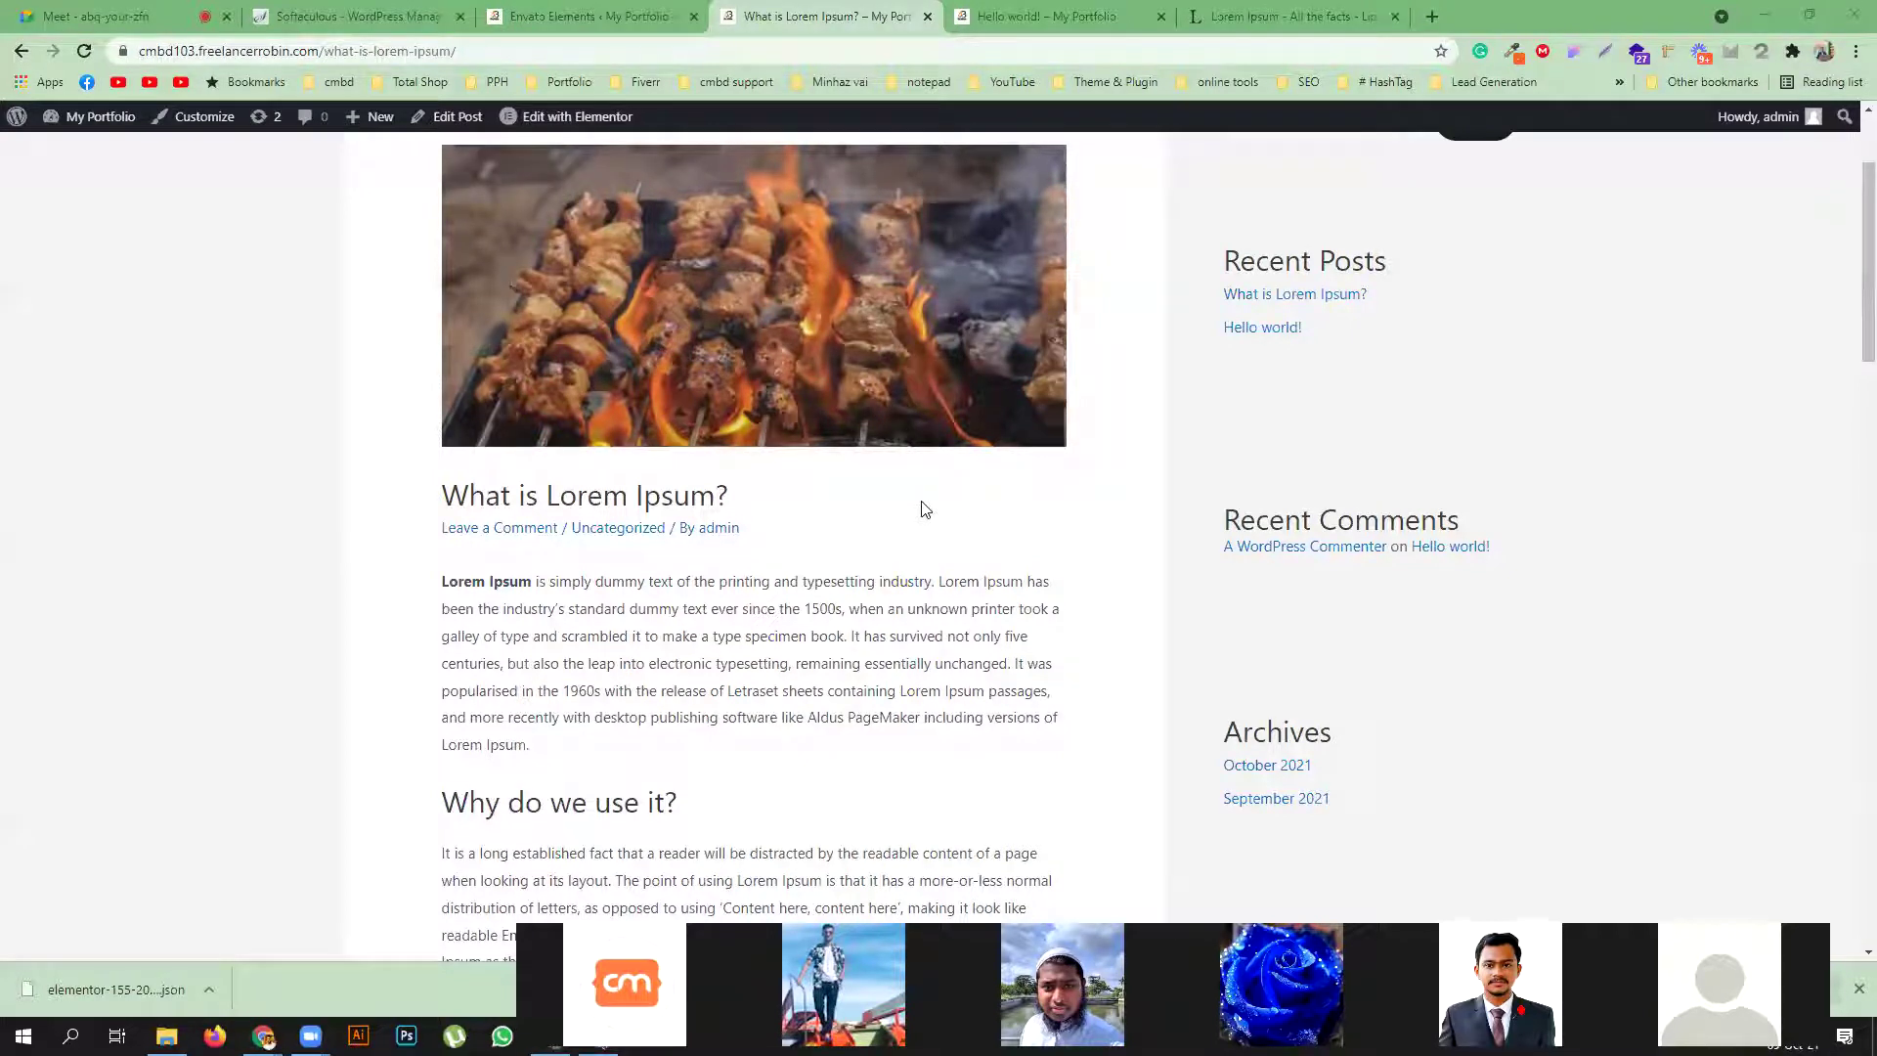
click(587, 16)
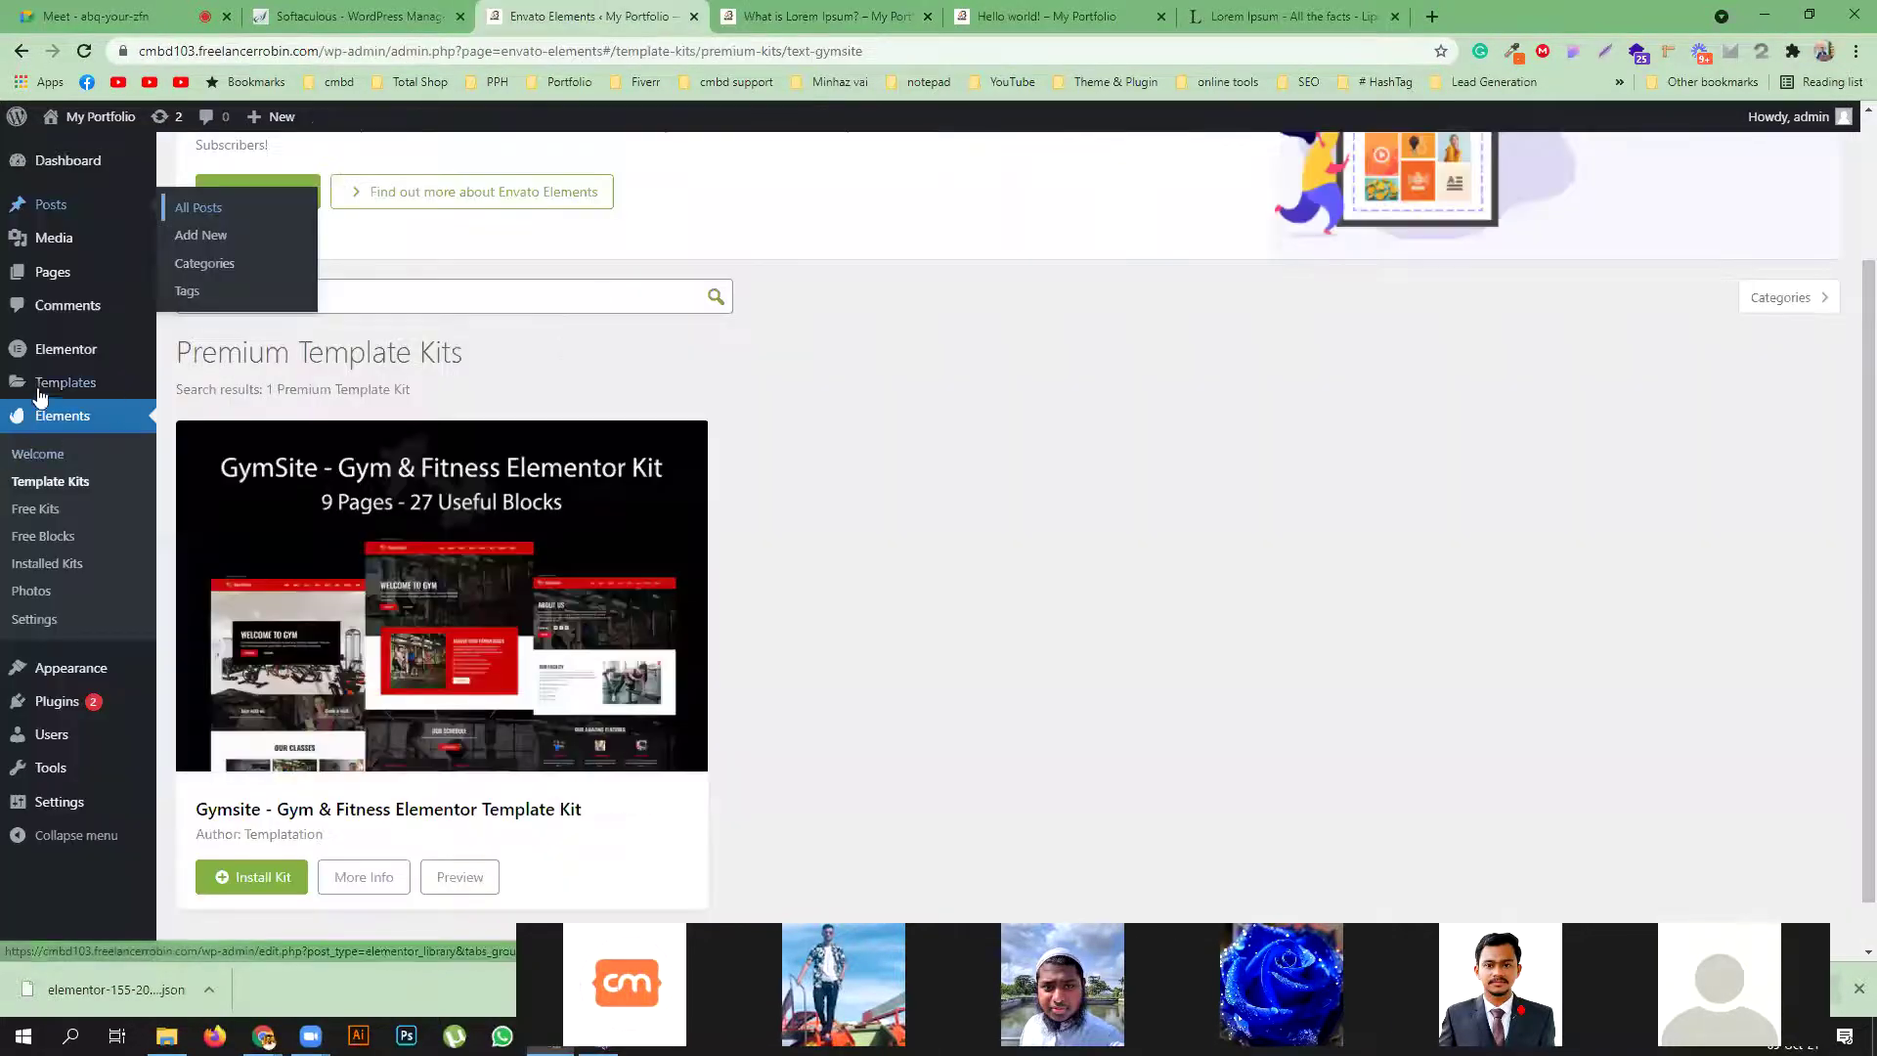
Create a new Single Post template named 'blog'
mouse_move(41, 391)
click(213, 524)
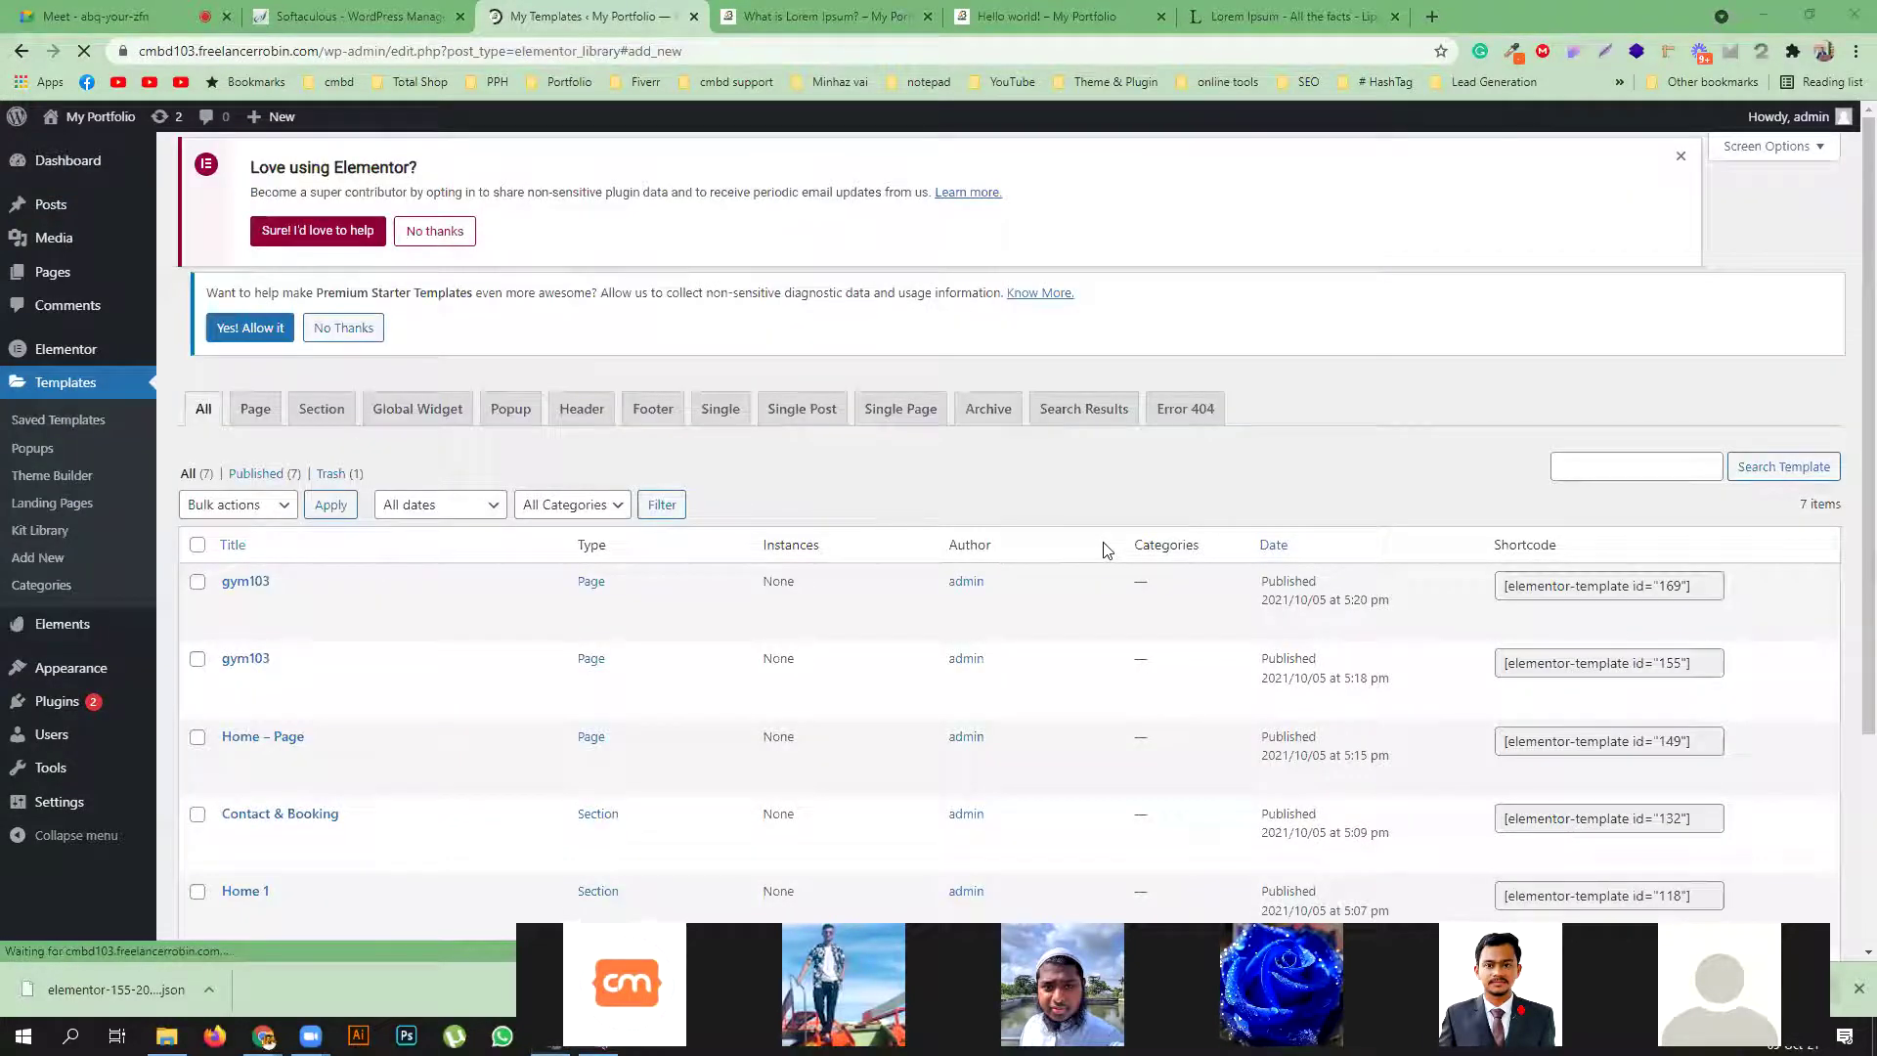
click(1105, 532)
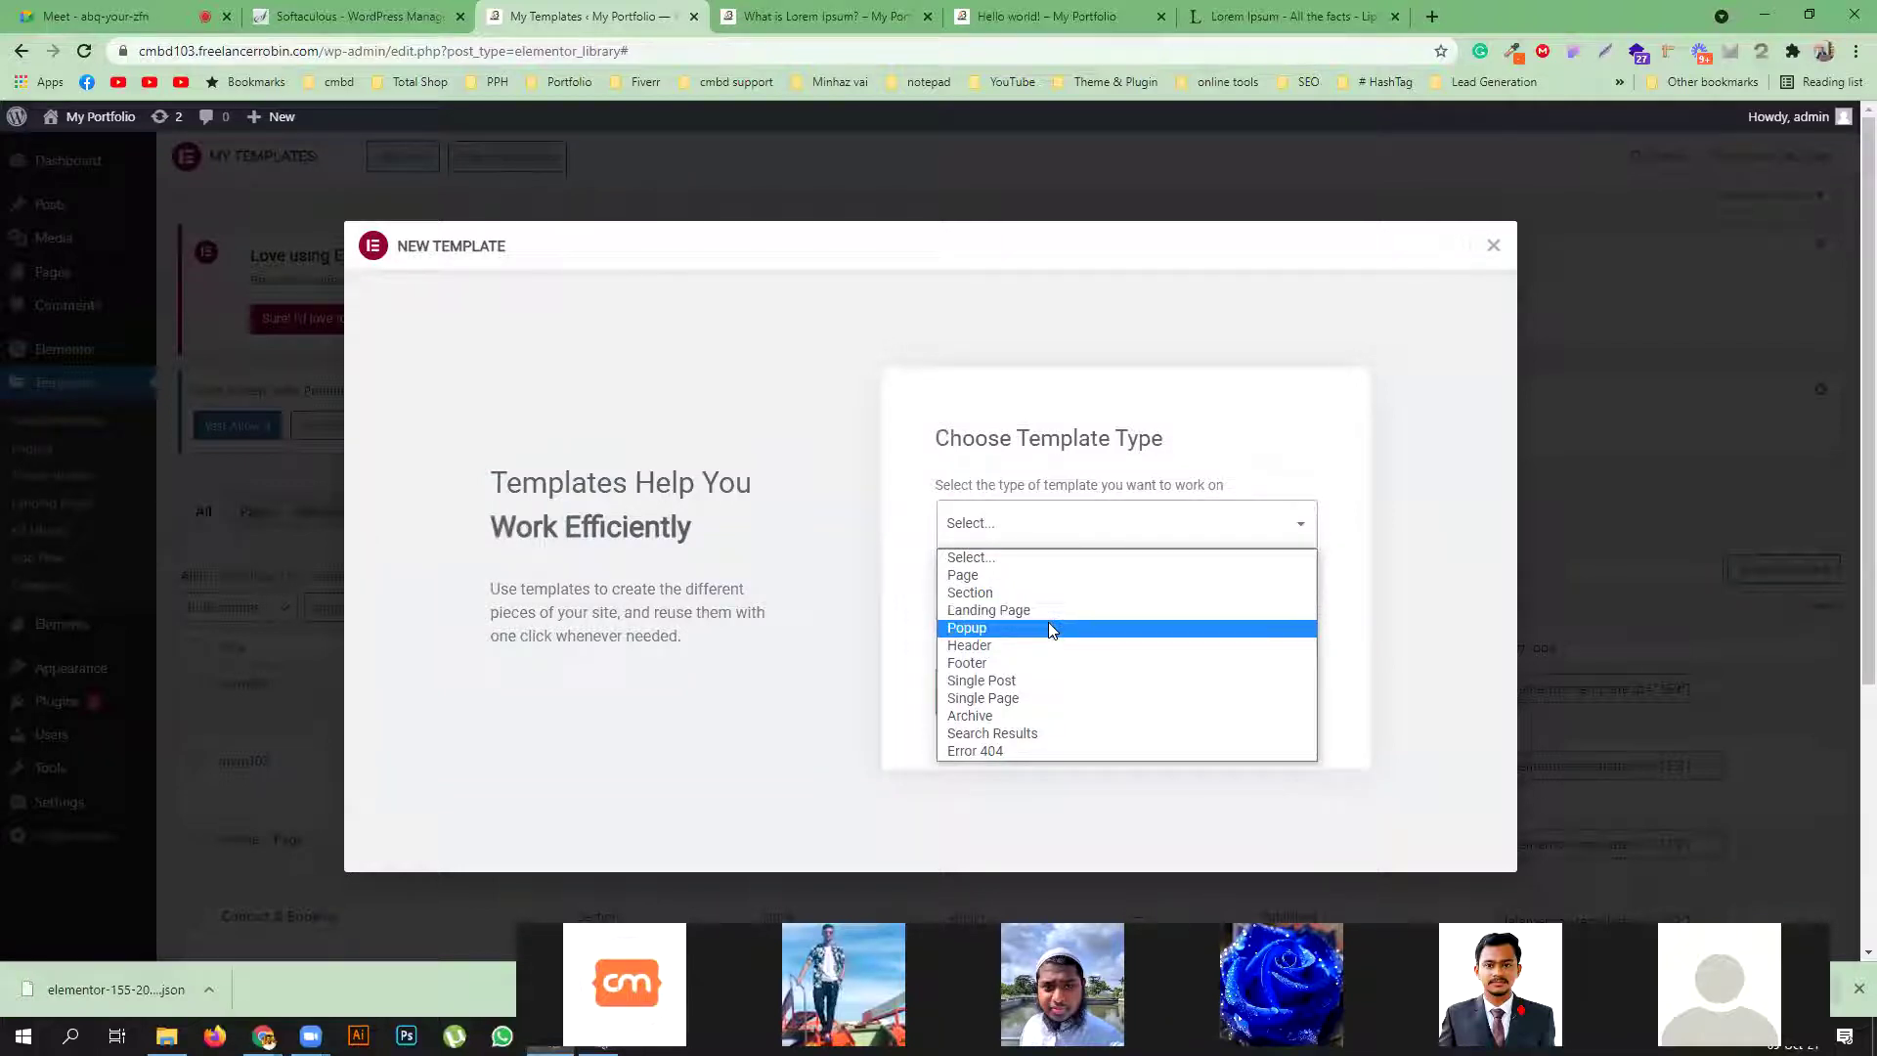
click(1052, 680)
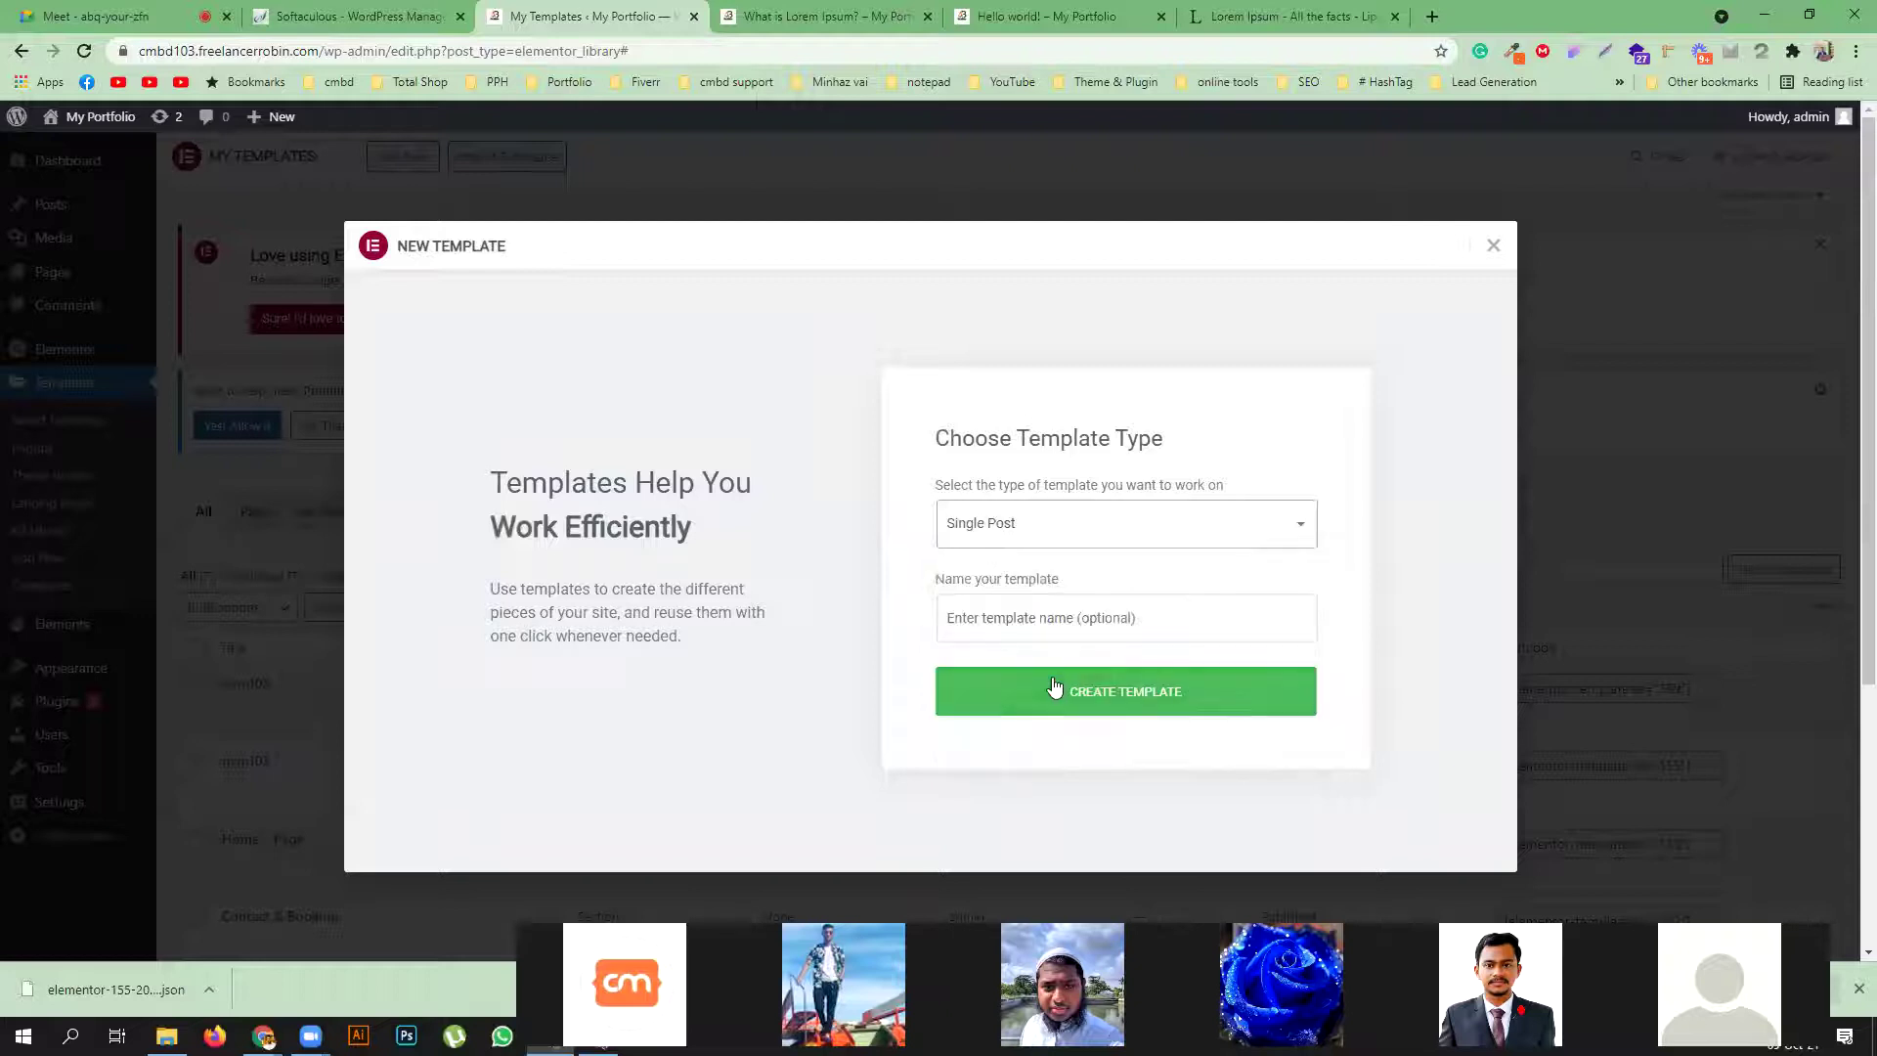
click(1033, 618)
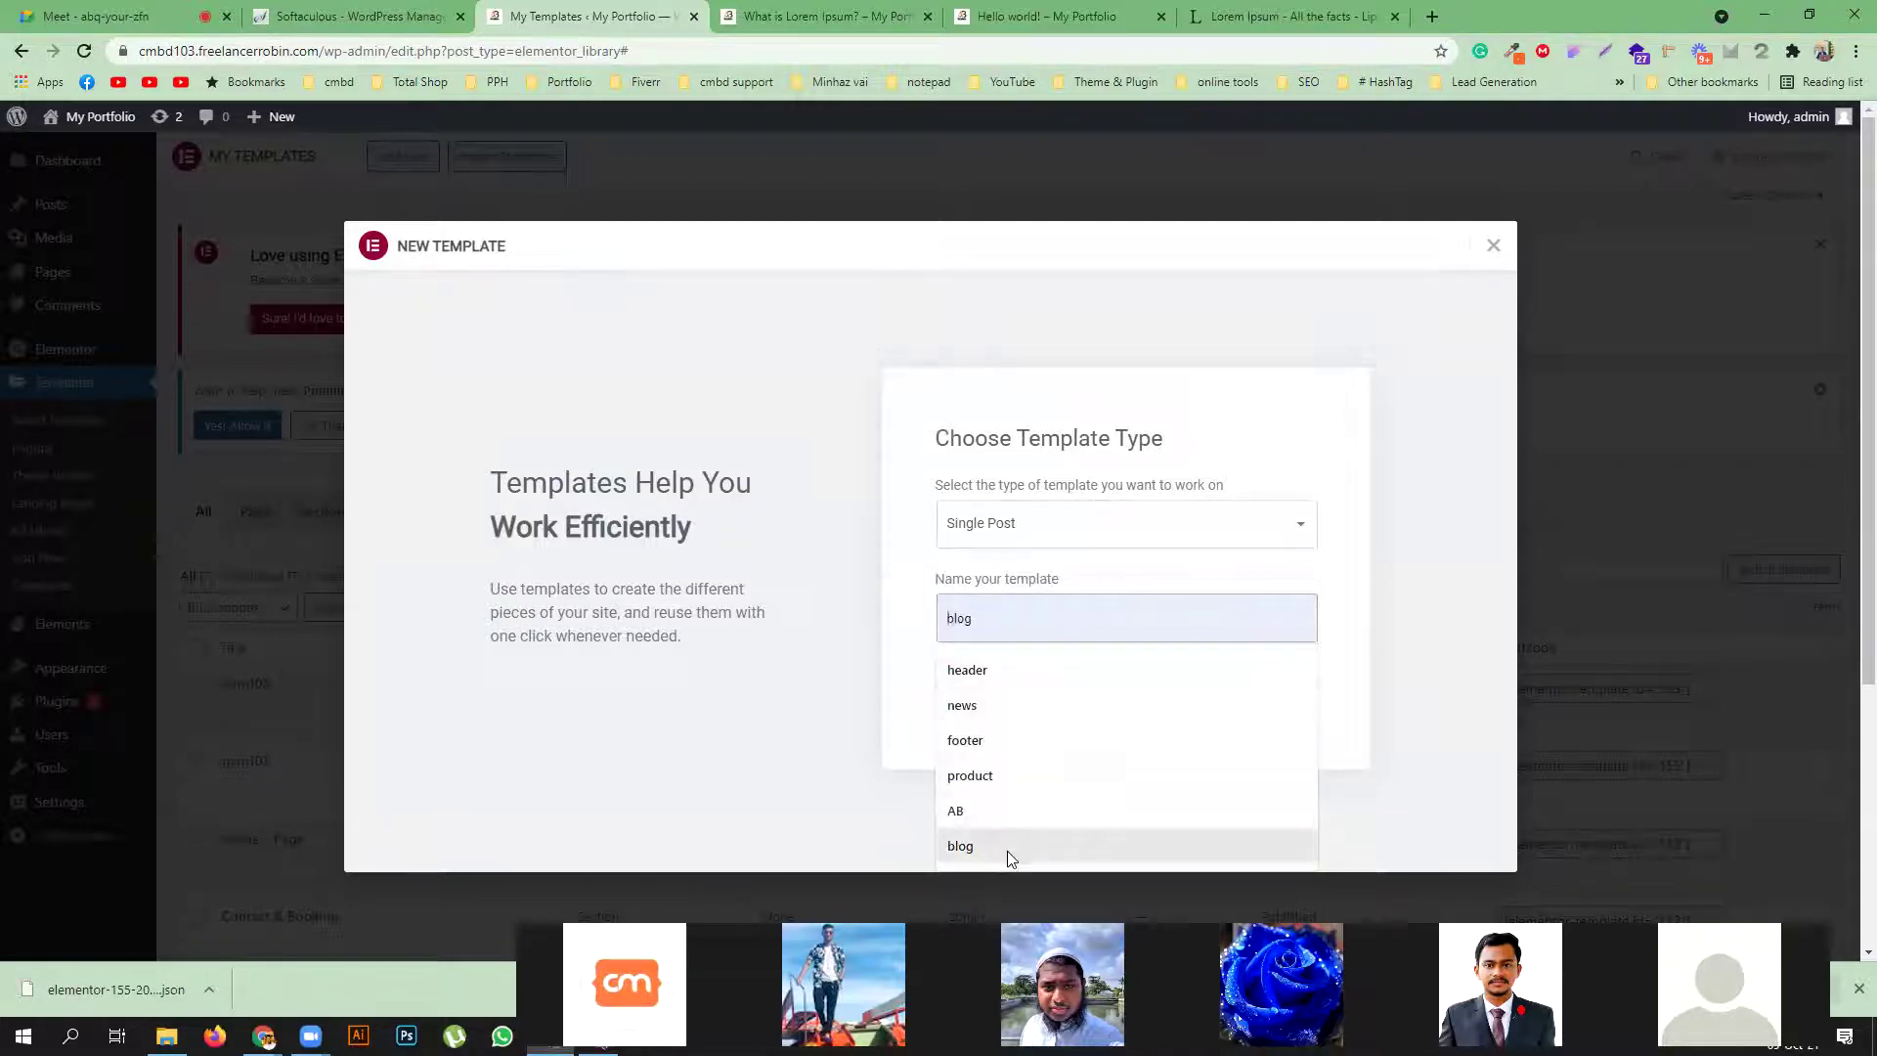
click(1011, 846)
click(1040, 688)
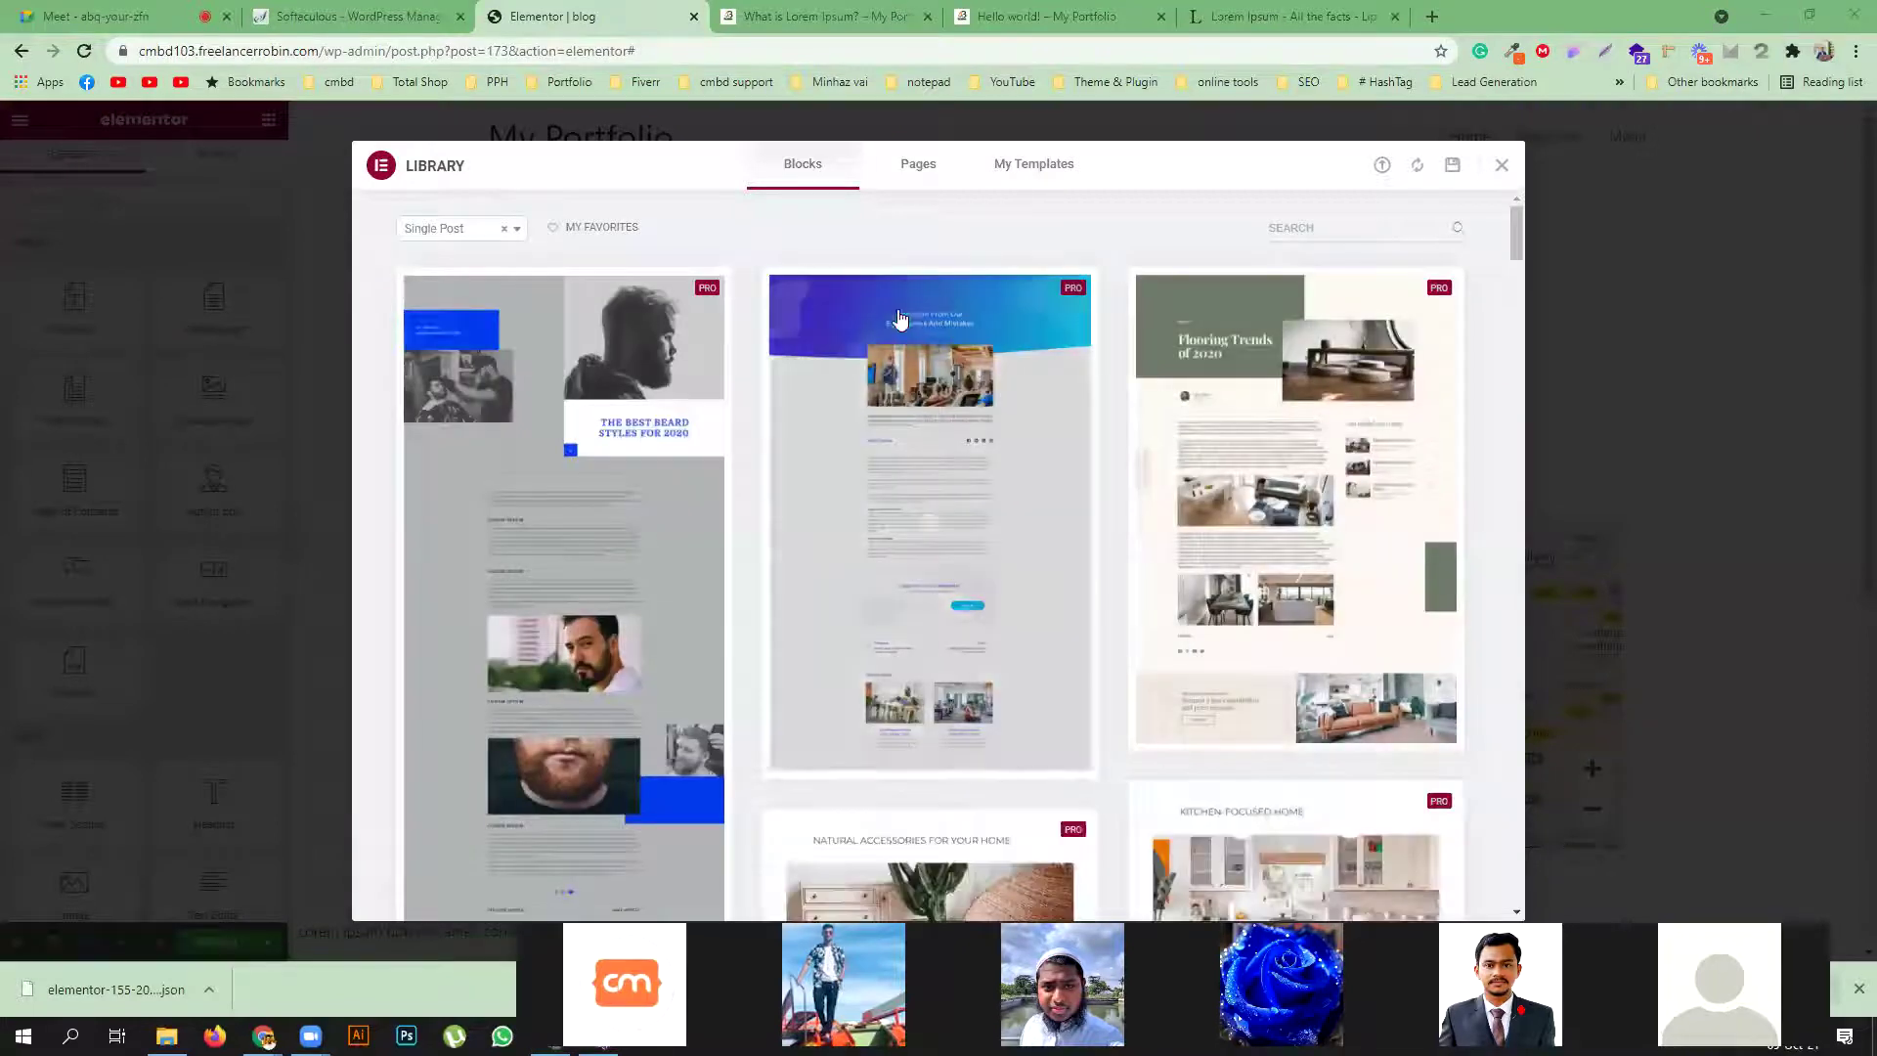
Browse the Elementor template library blocks, then close the library
scroll(1206, 566, down, 3)
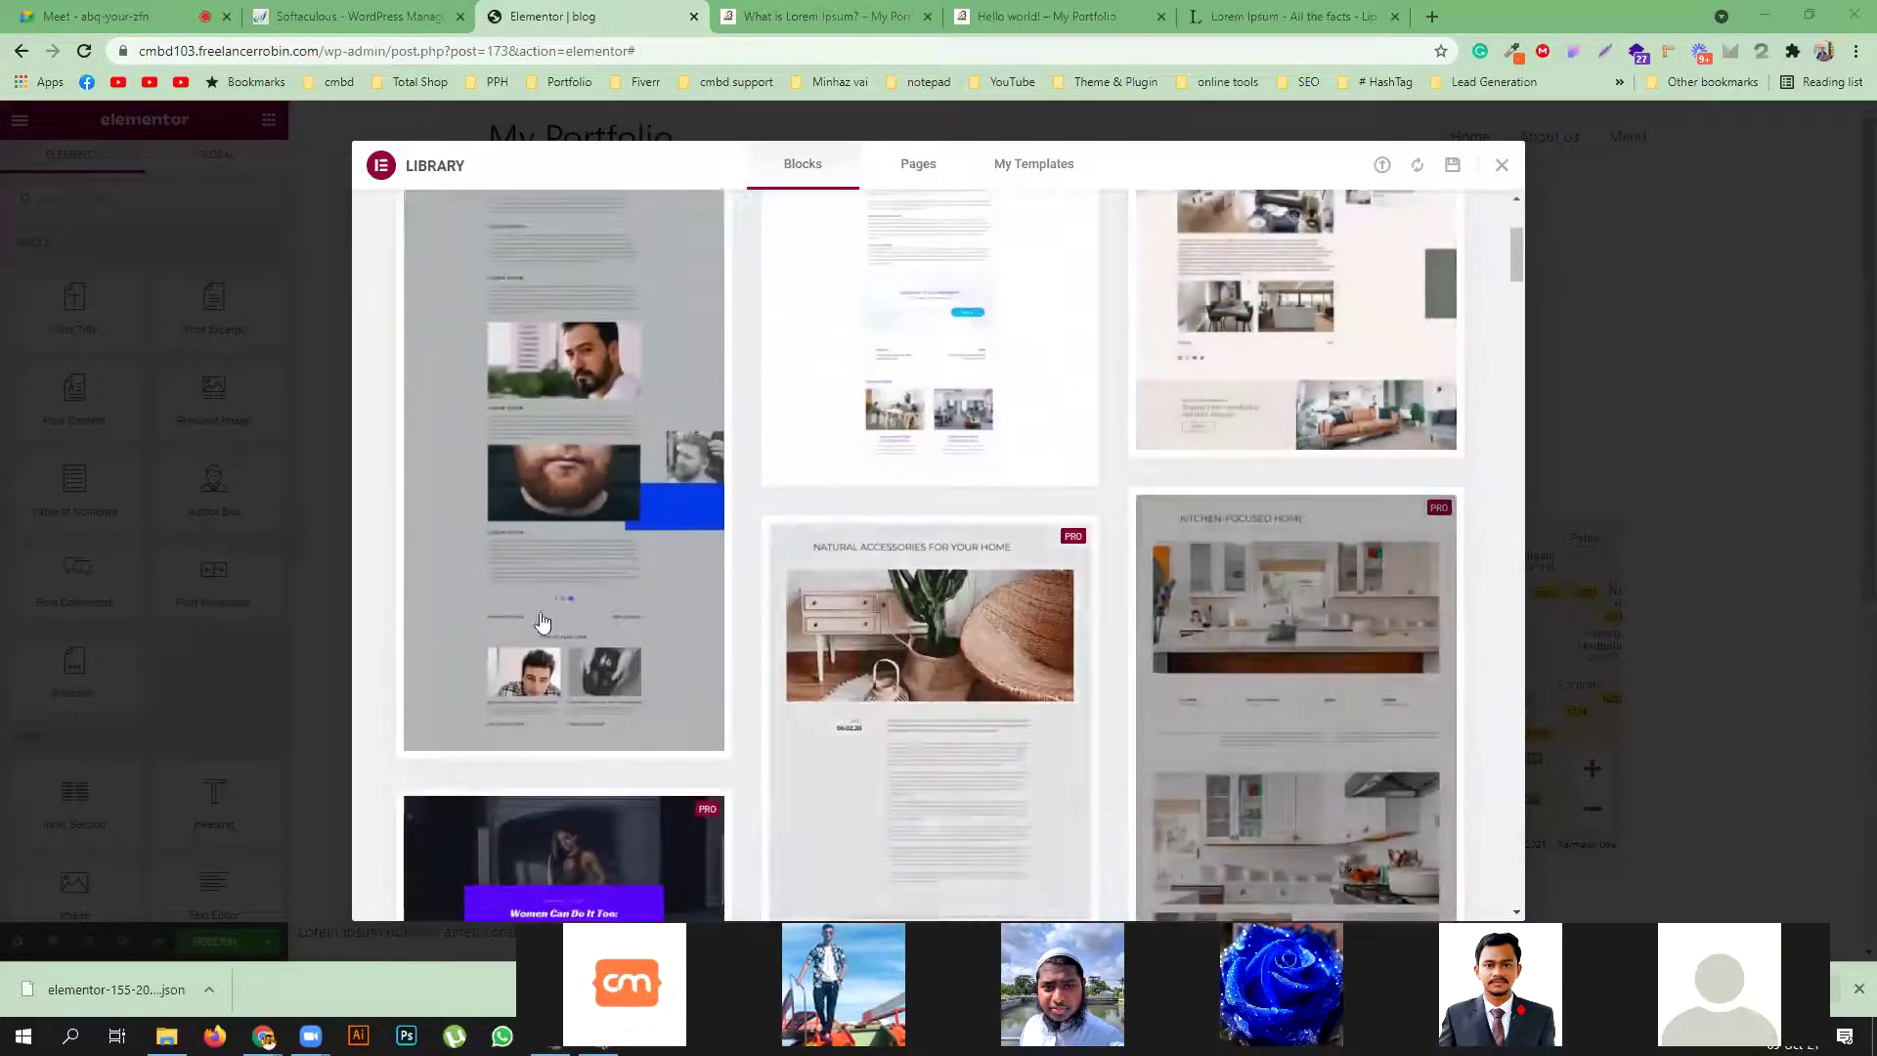
scroll(989, 606, down, 6)
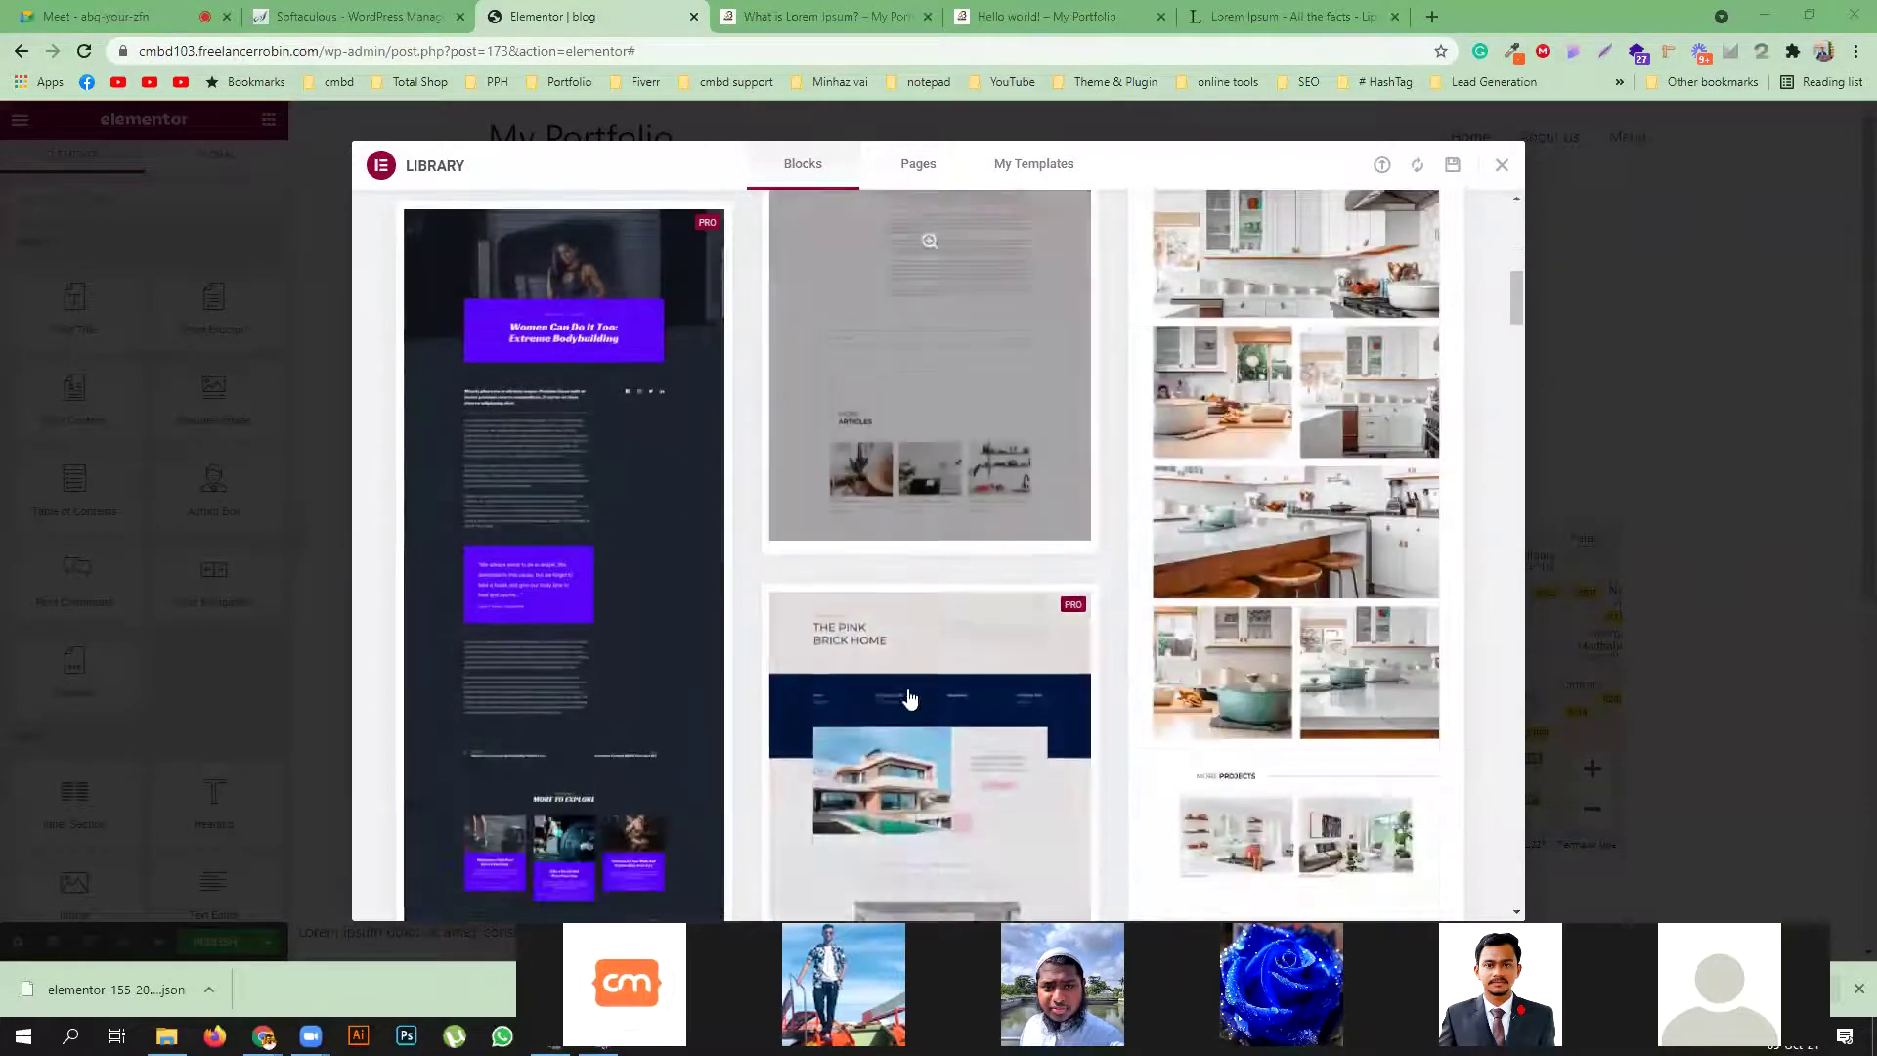
scroll(774, 550, up, 10)
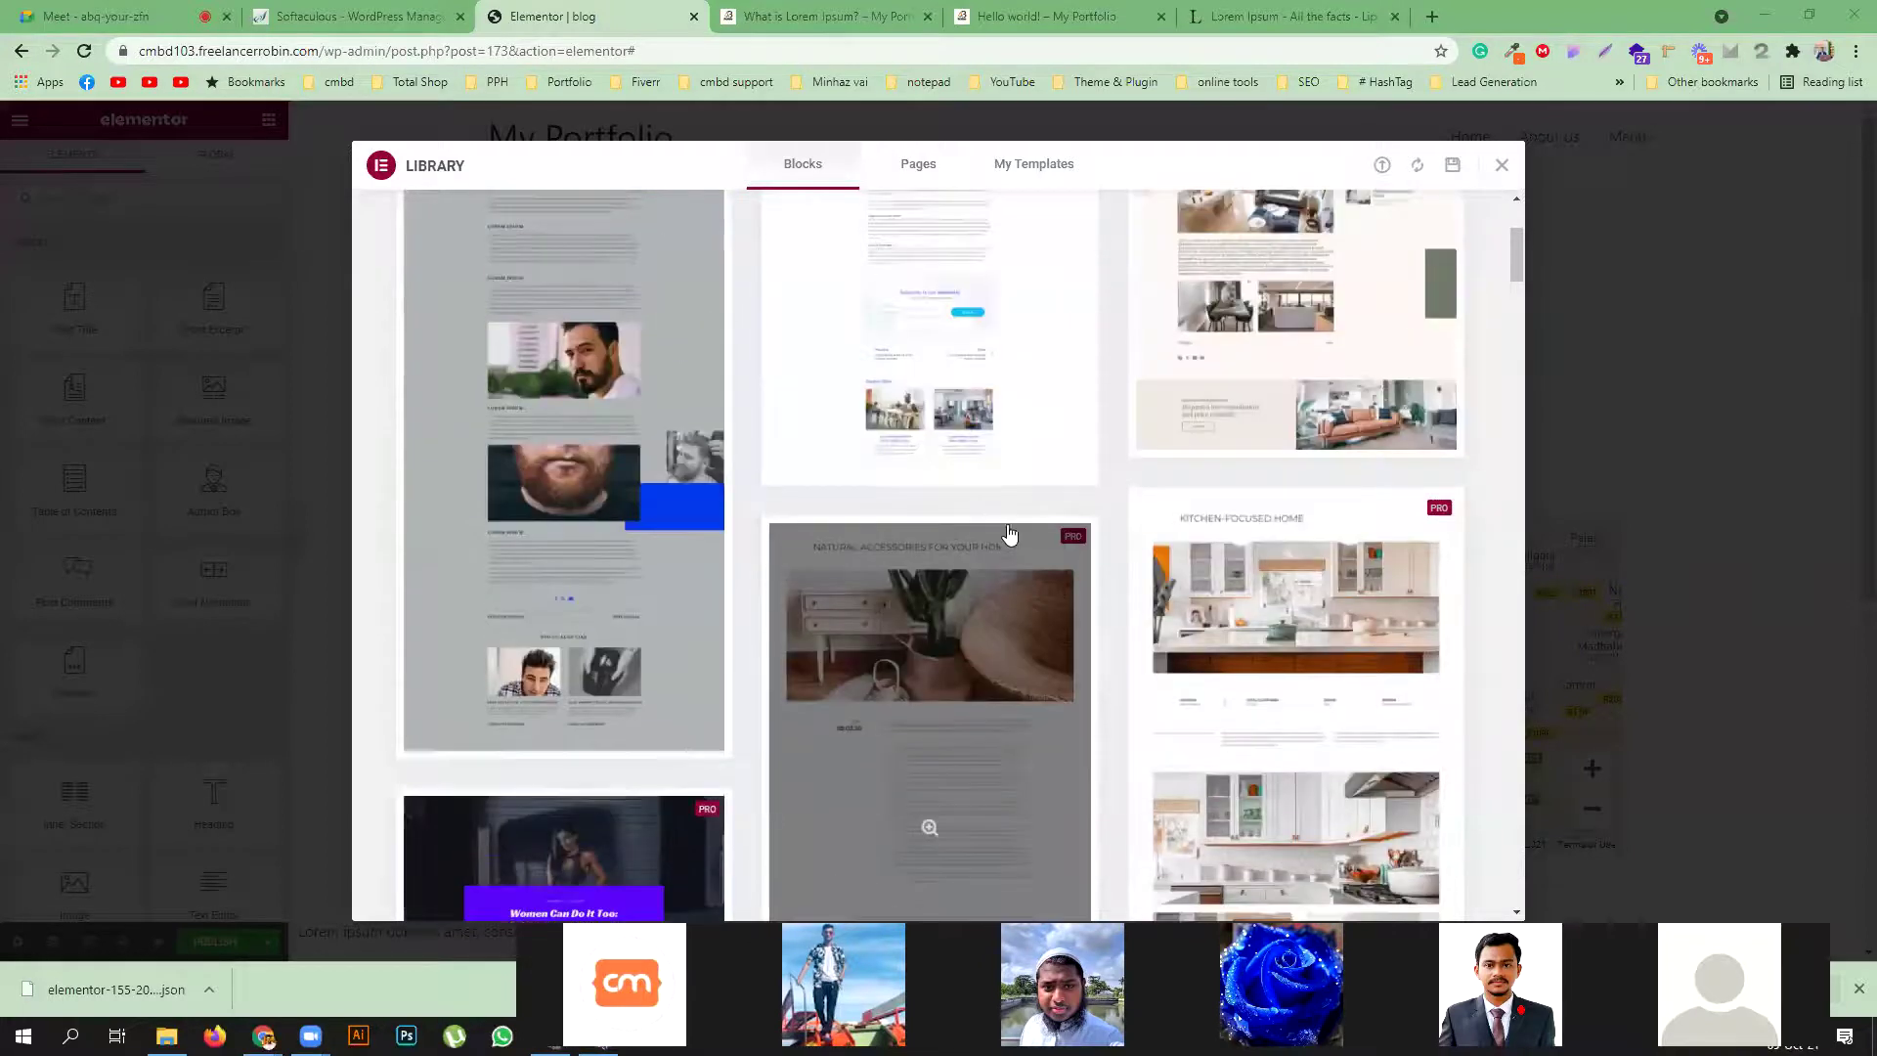
scroll(962, 525, up, 2)
click(1501, 166)
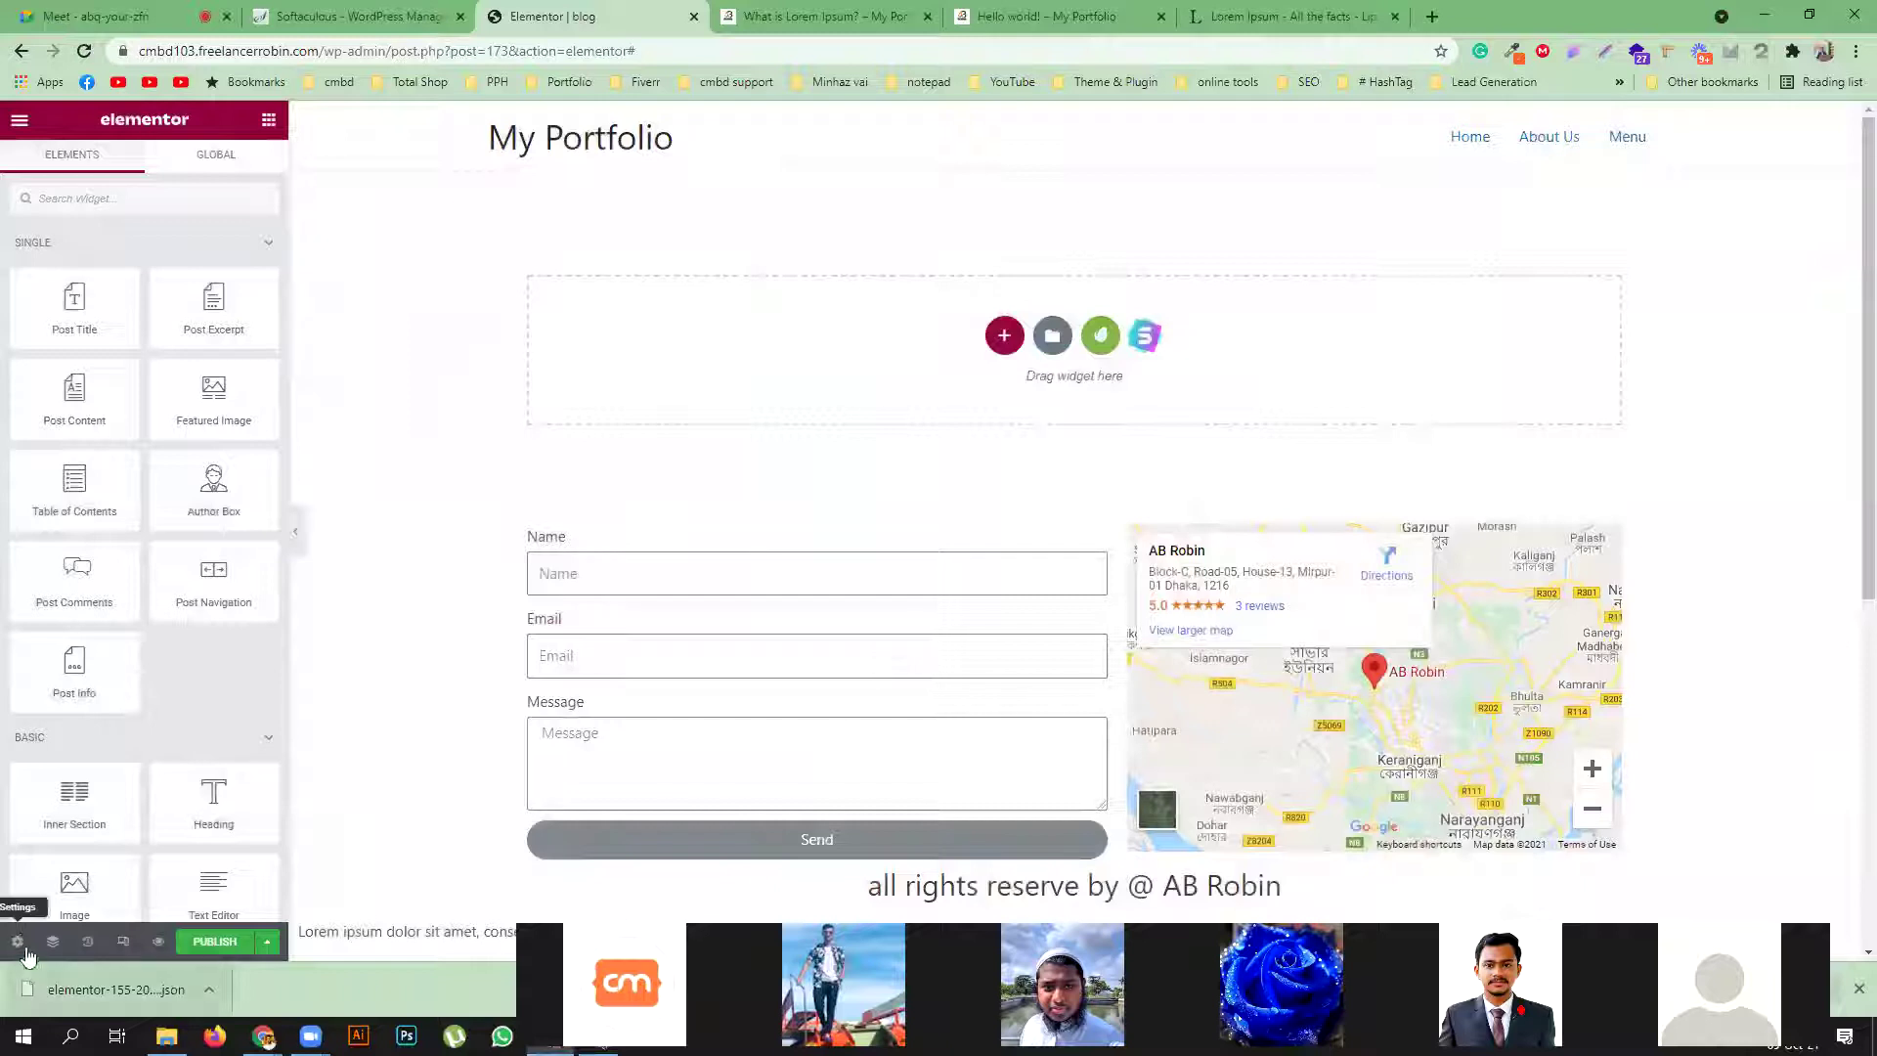
Add a single-column section to the template and set it to full width
click(1004, 336)
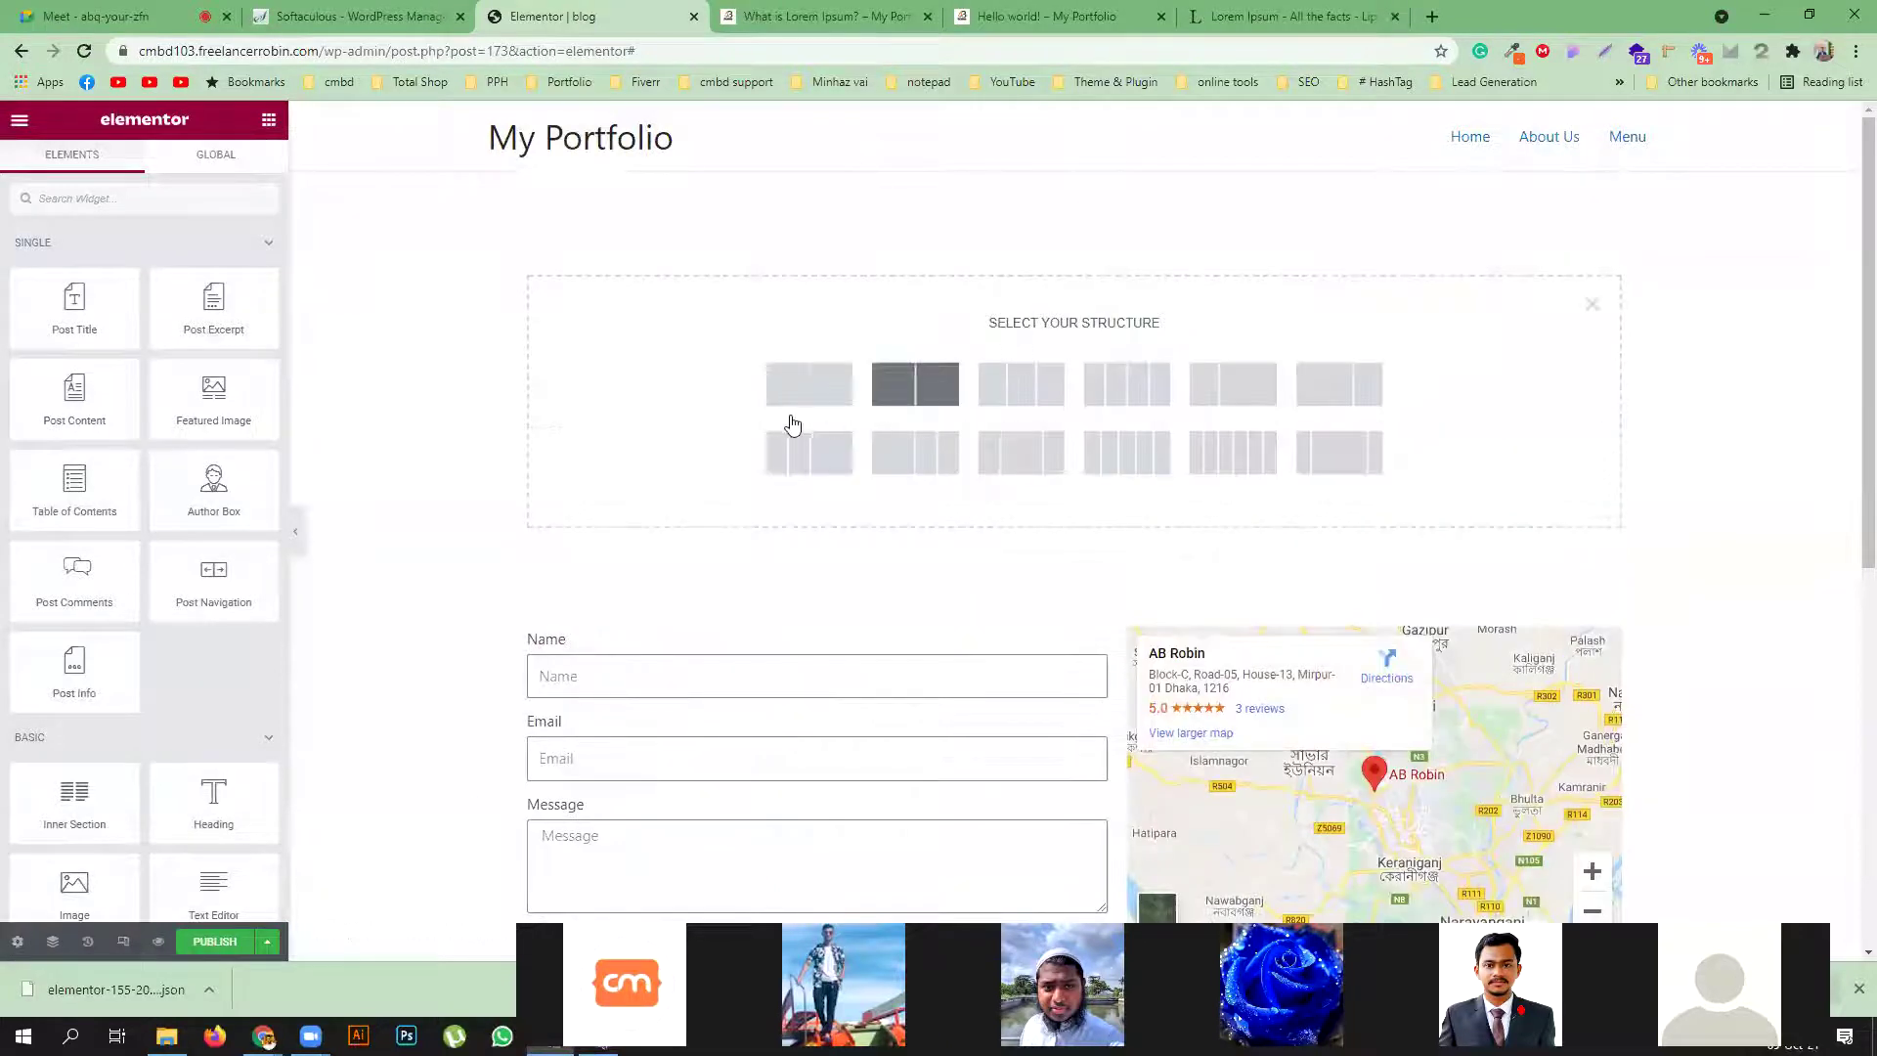
click(809, 391)
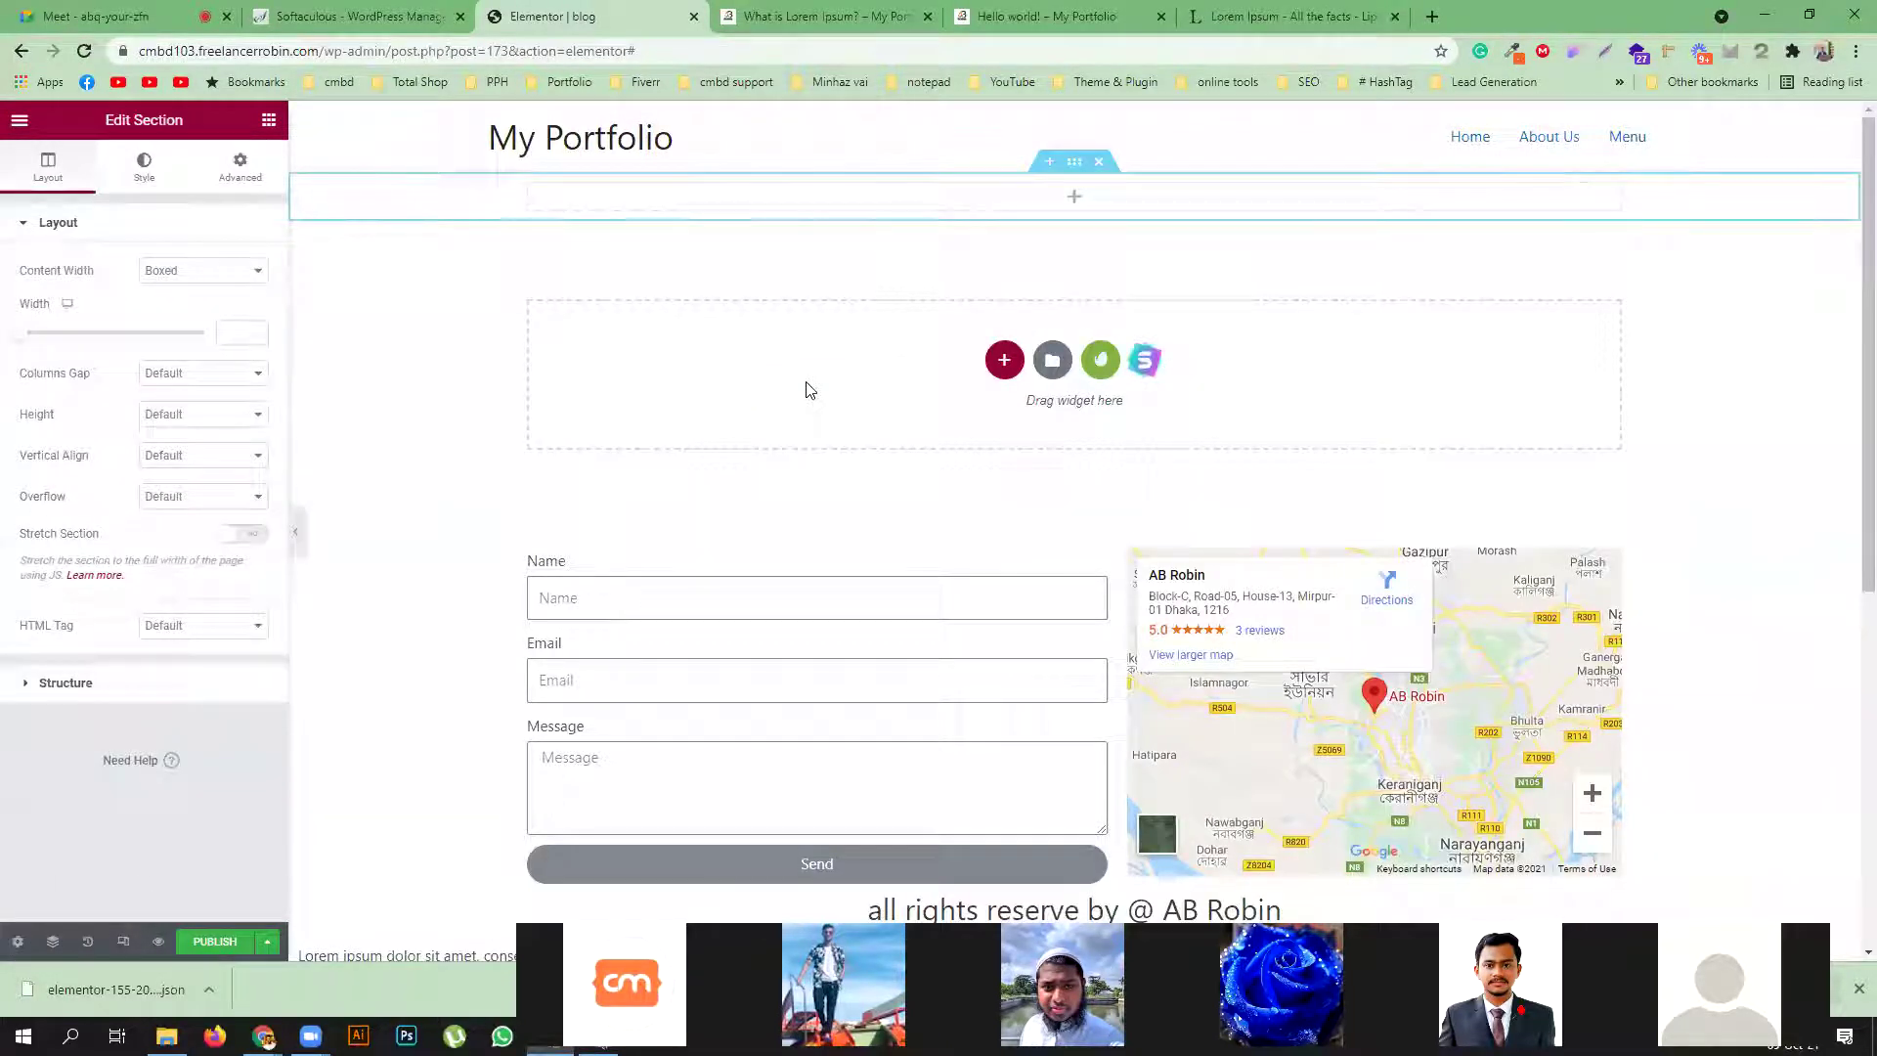
click(272, 124)
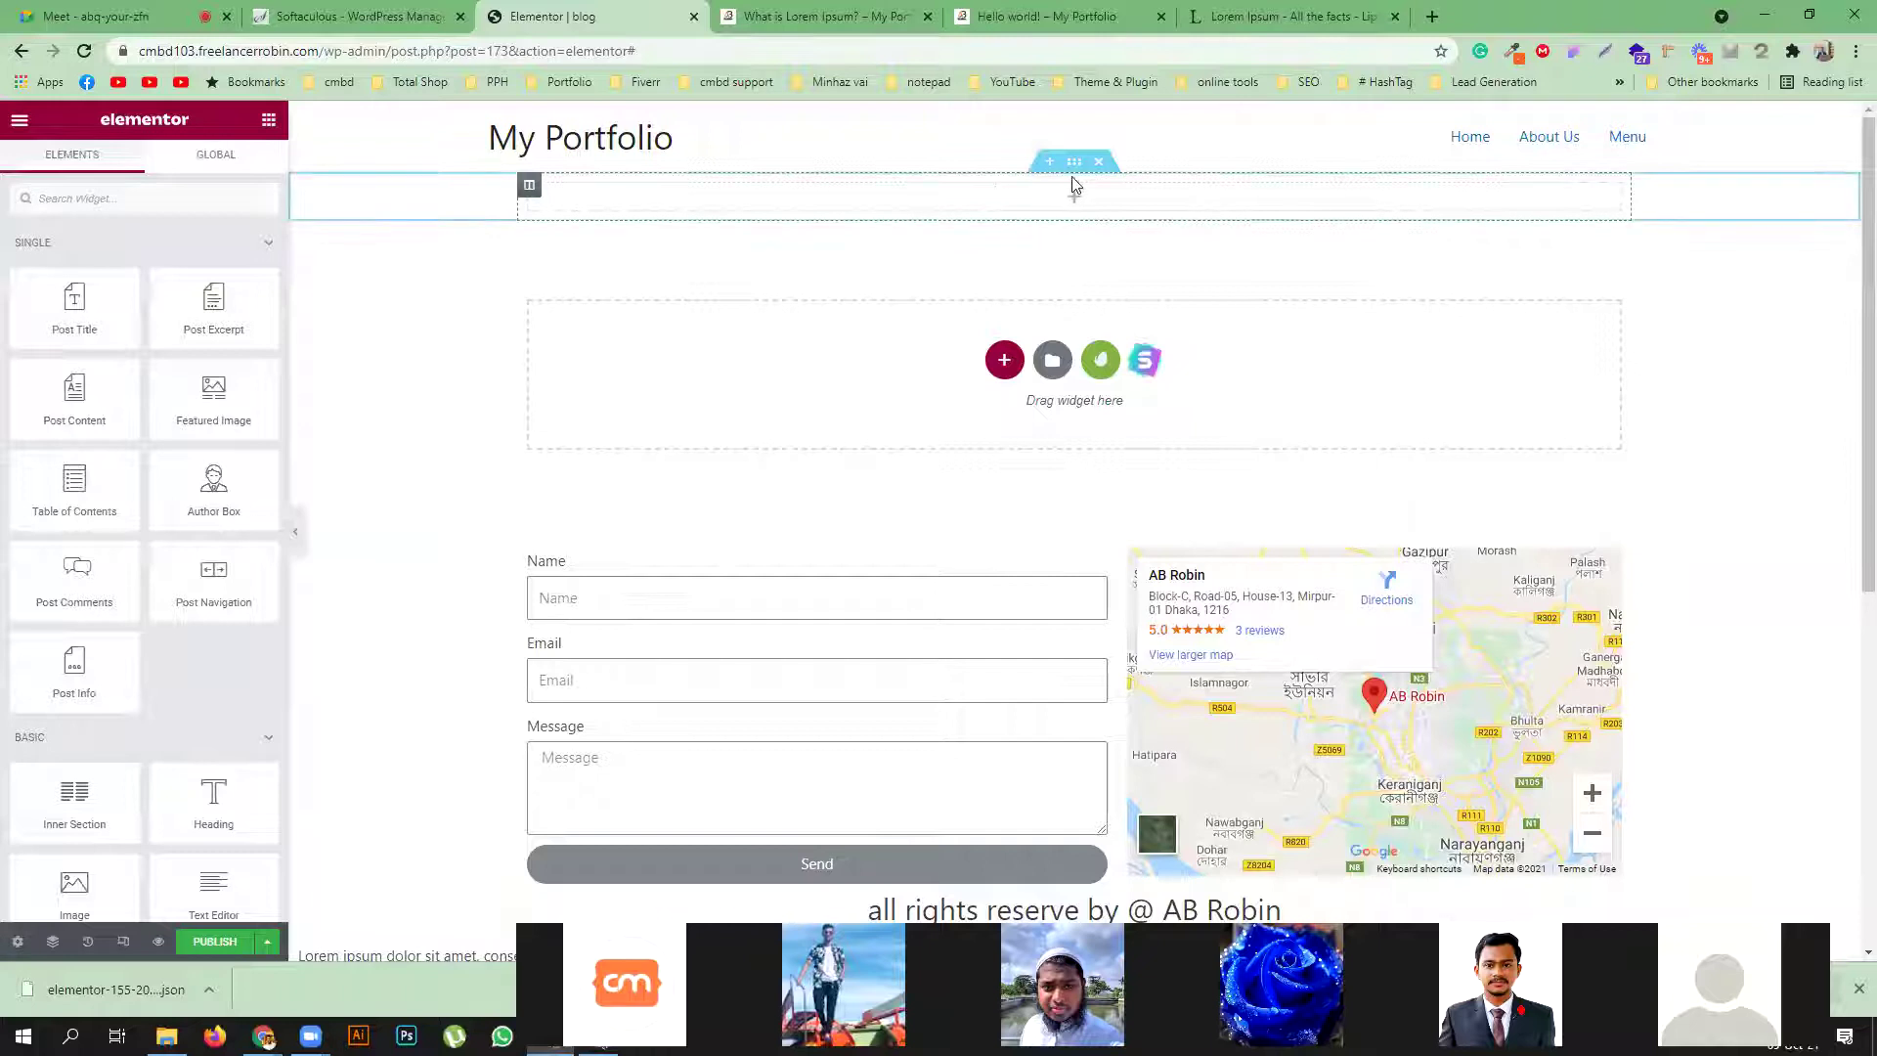
click(1075, 164)
click(229, 282)
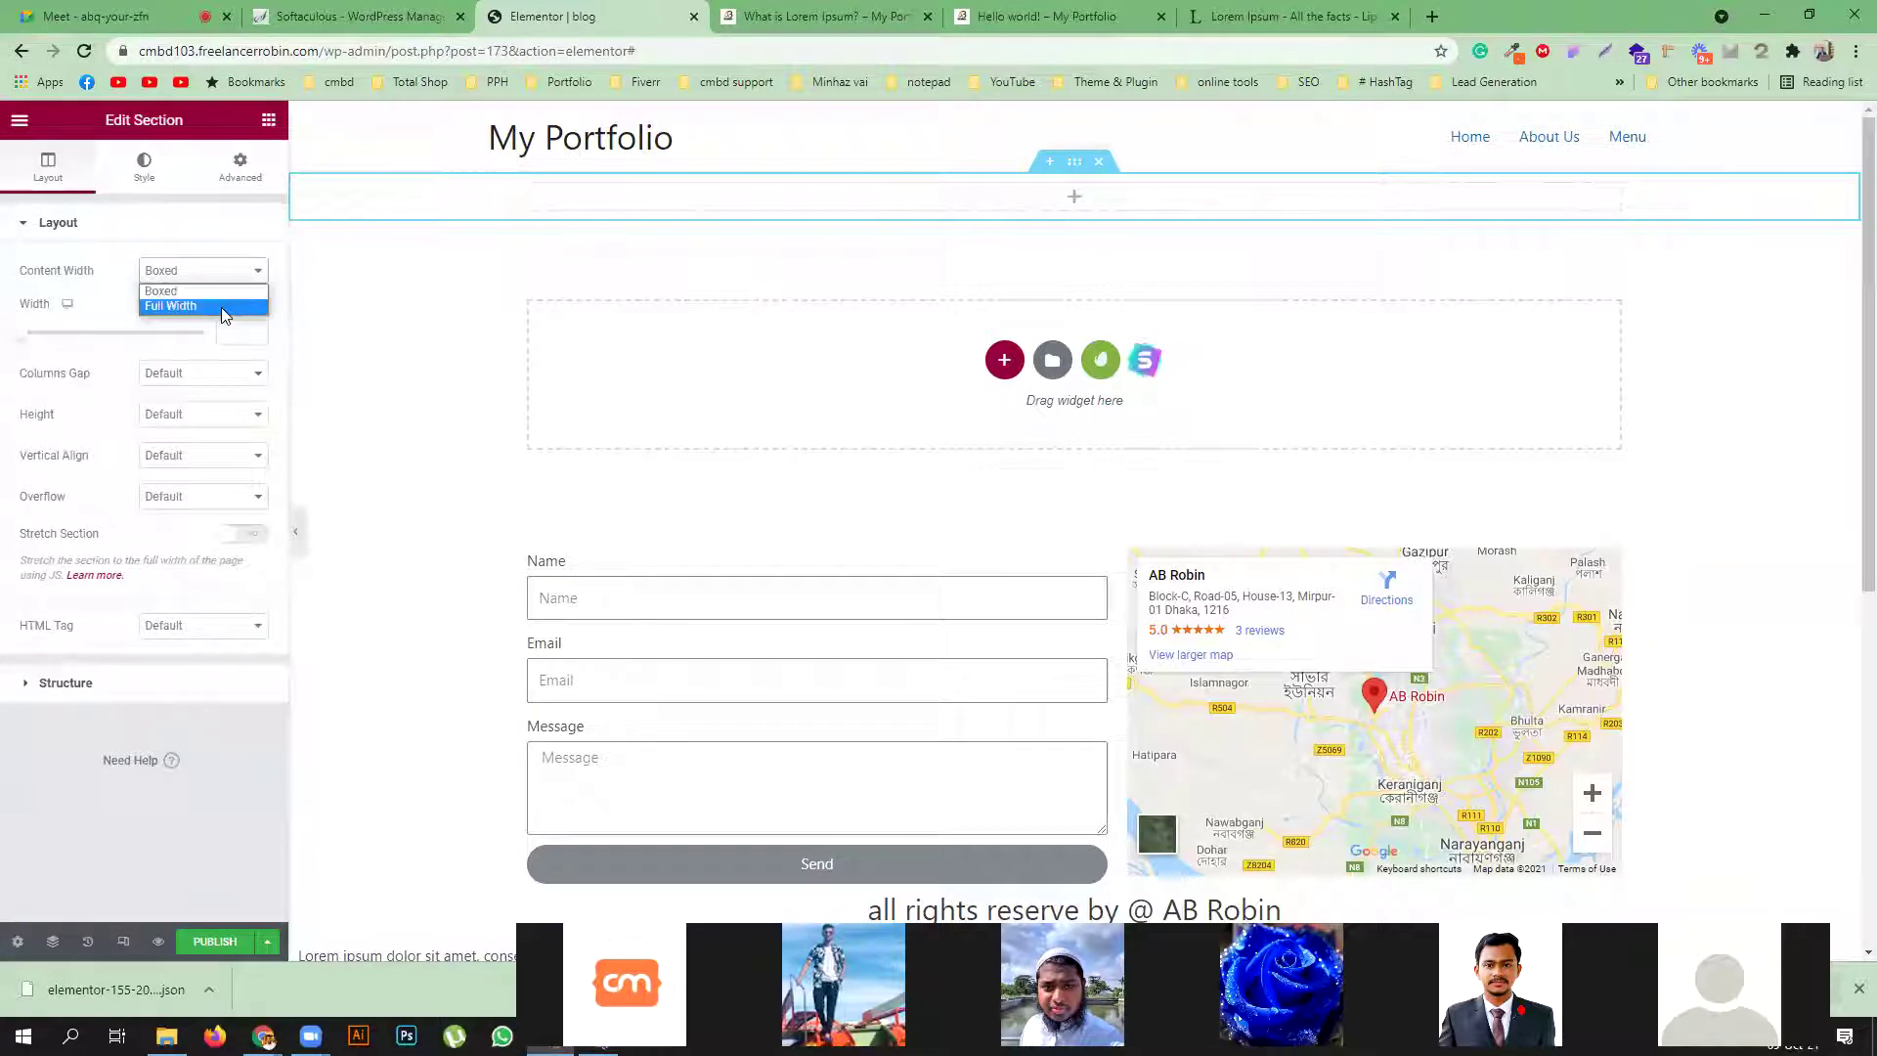
click(223, 307)
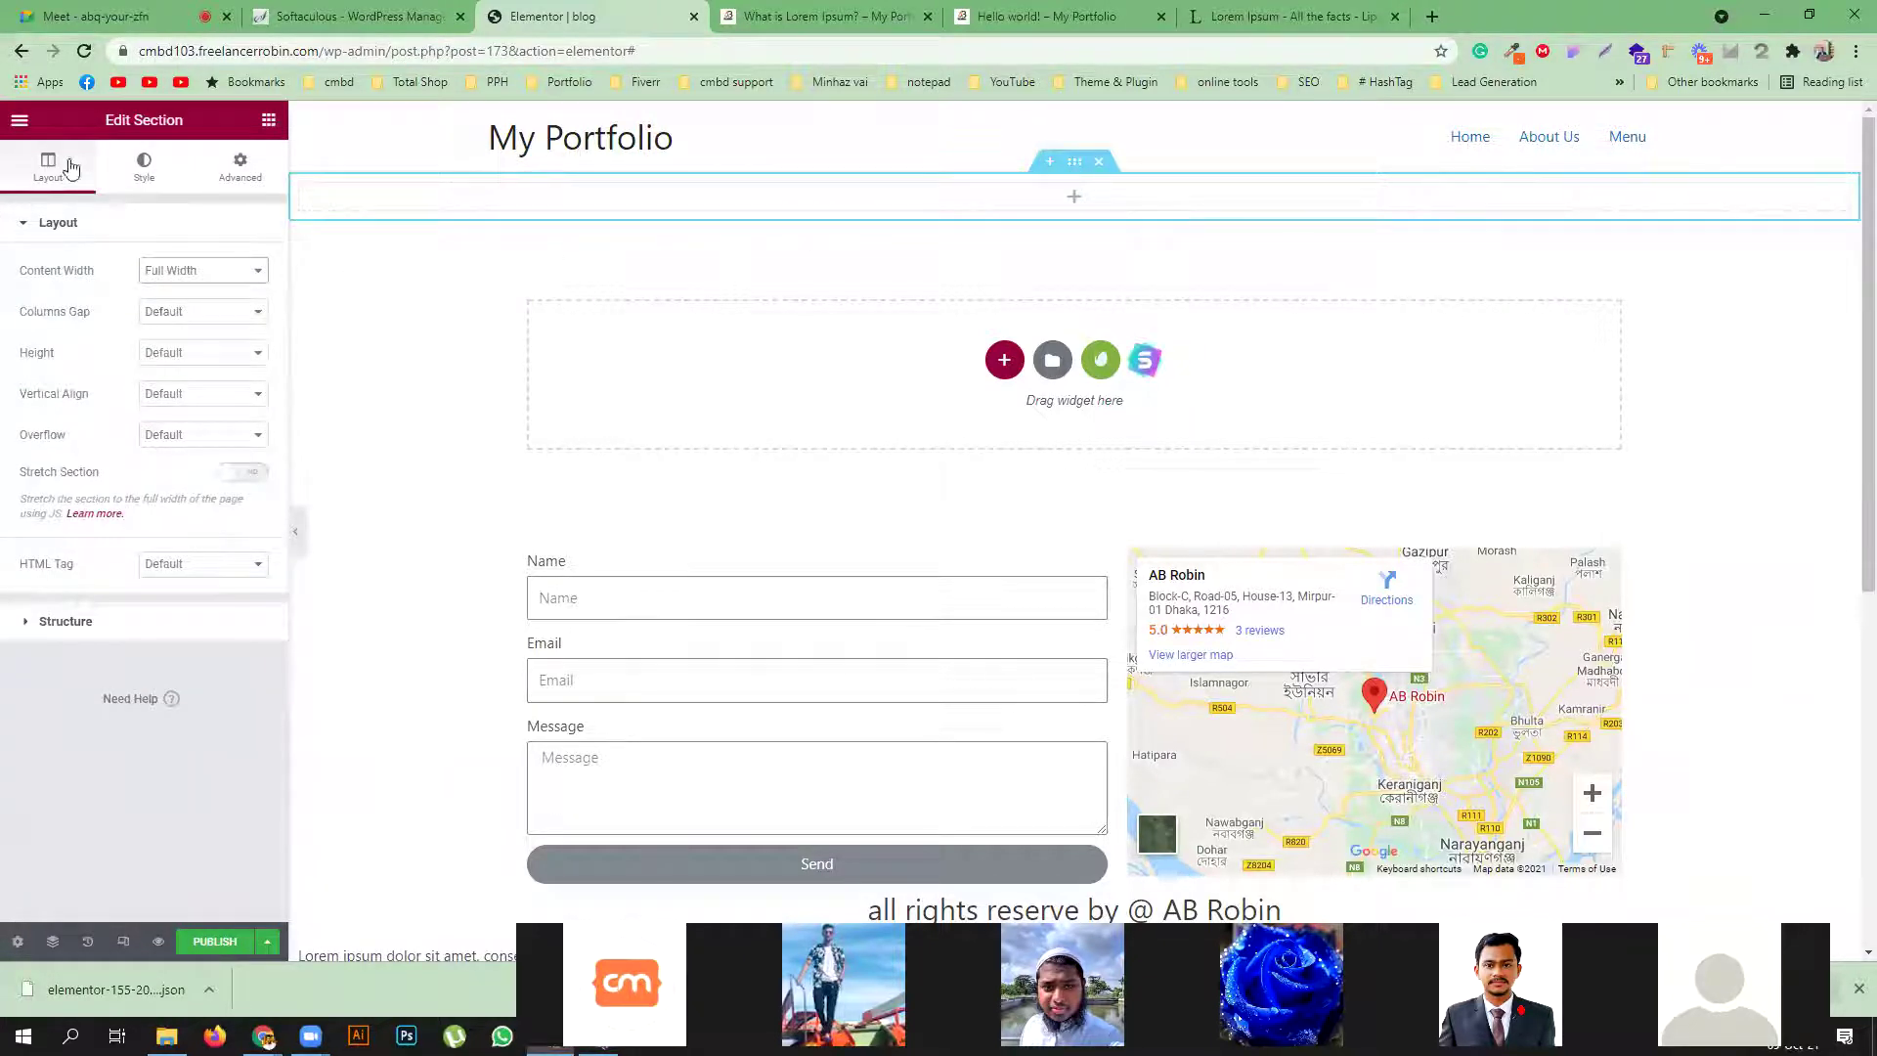
click(269, 121)
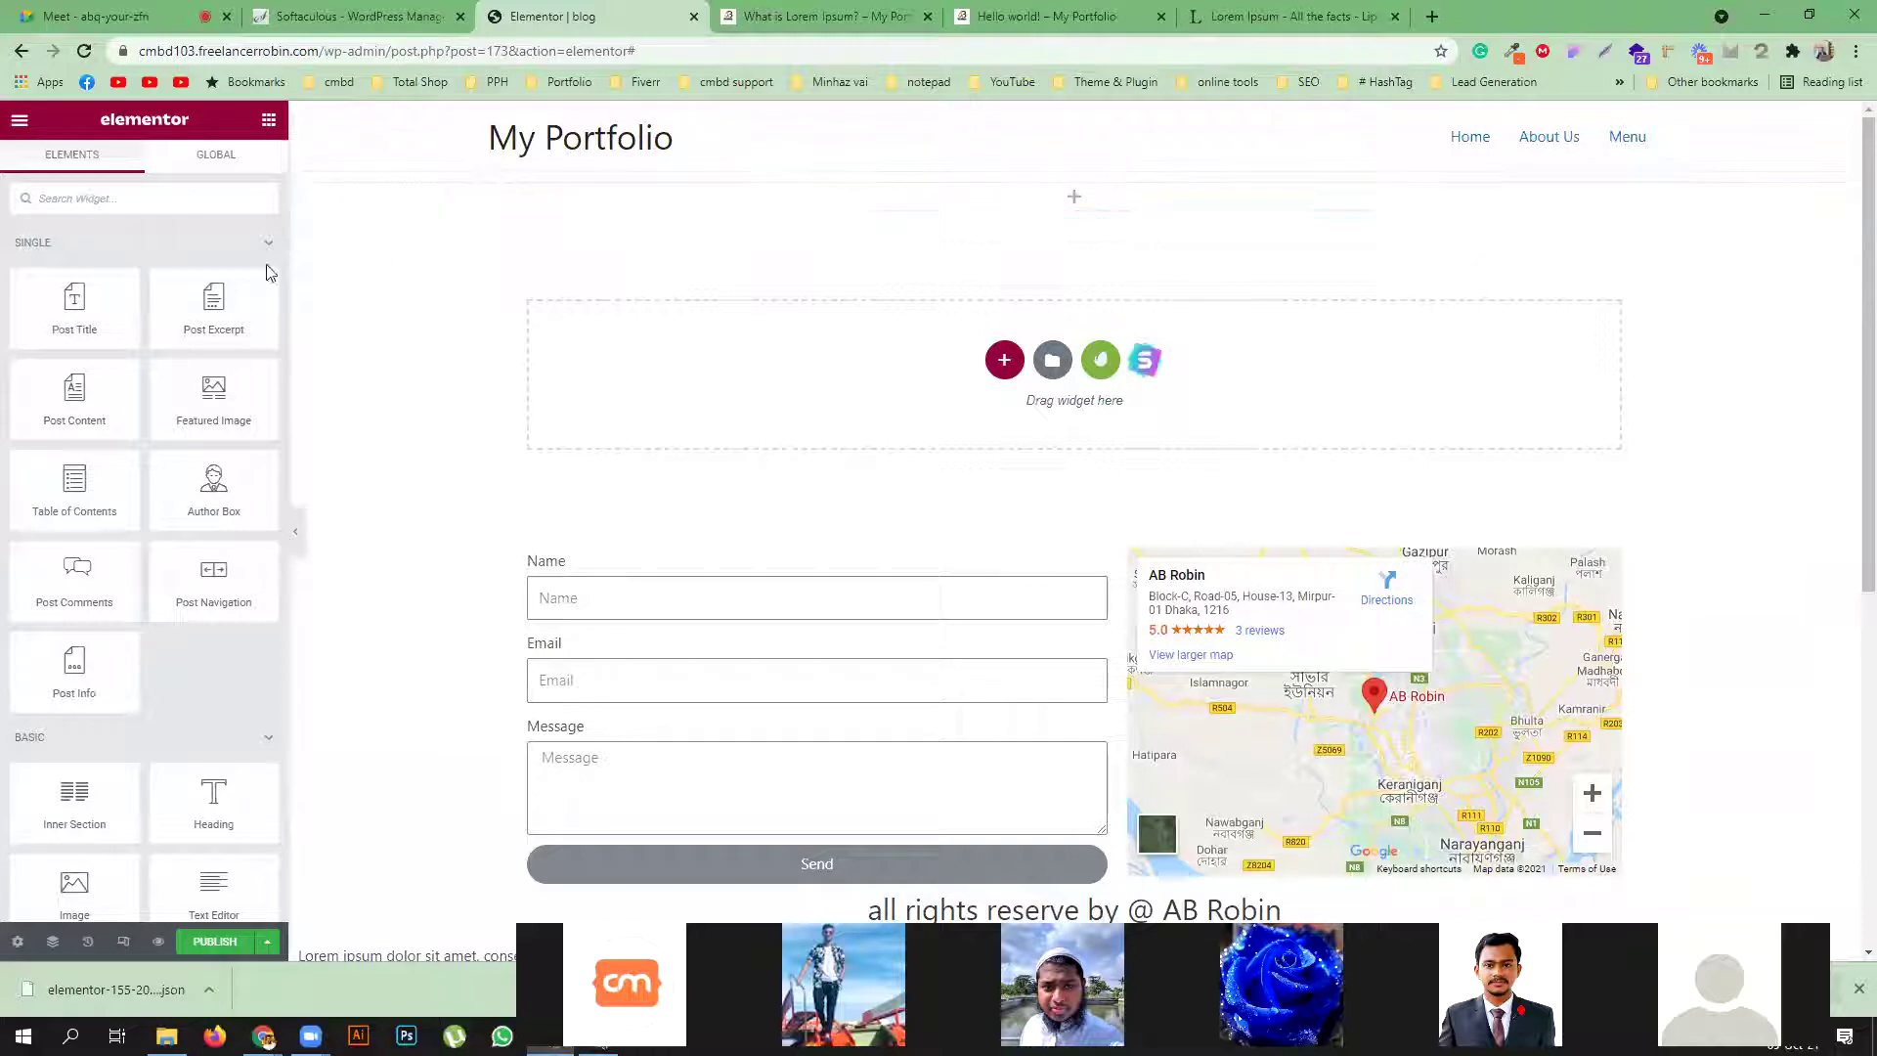
Place the Post Title widget in the section and switch the section back to boxed width
drag(70, 305, 1066, 209)
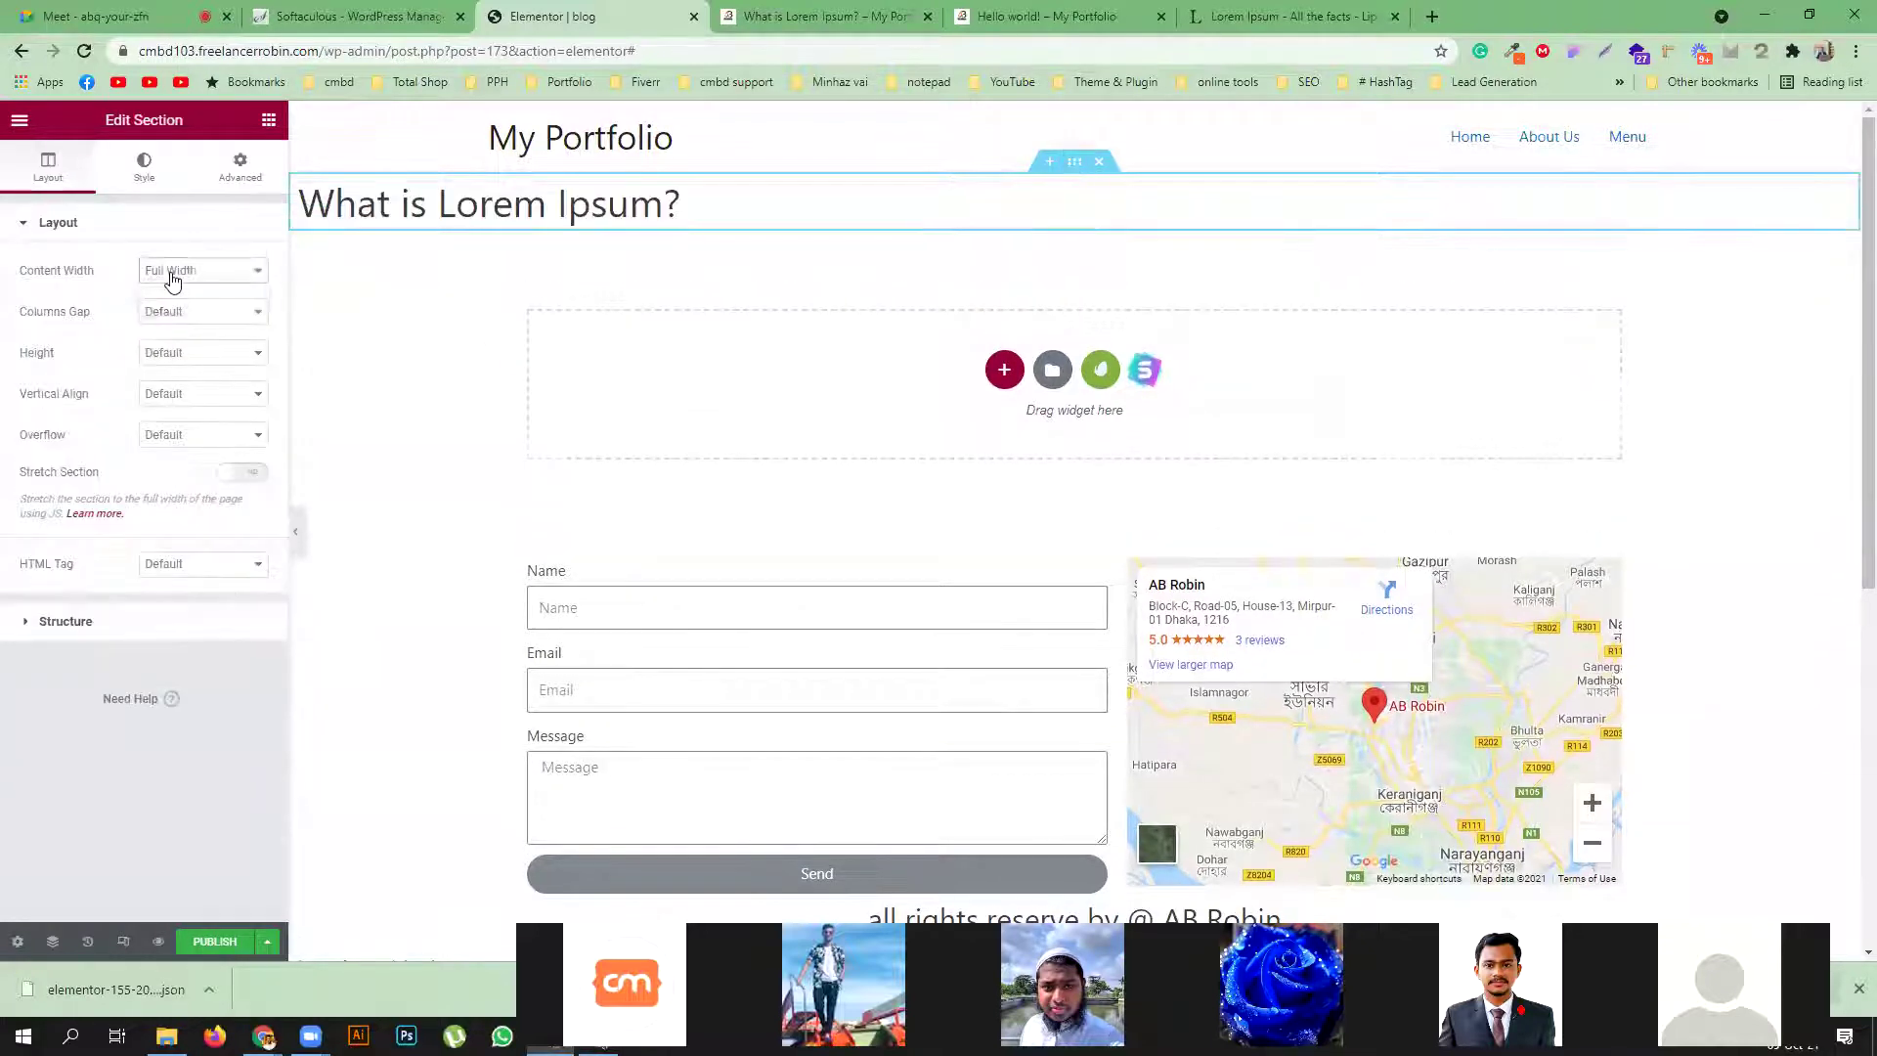
click(171, 270)
click(185, 296)
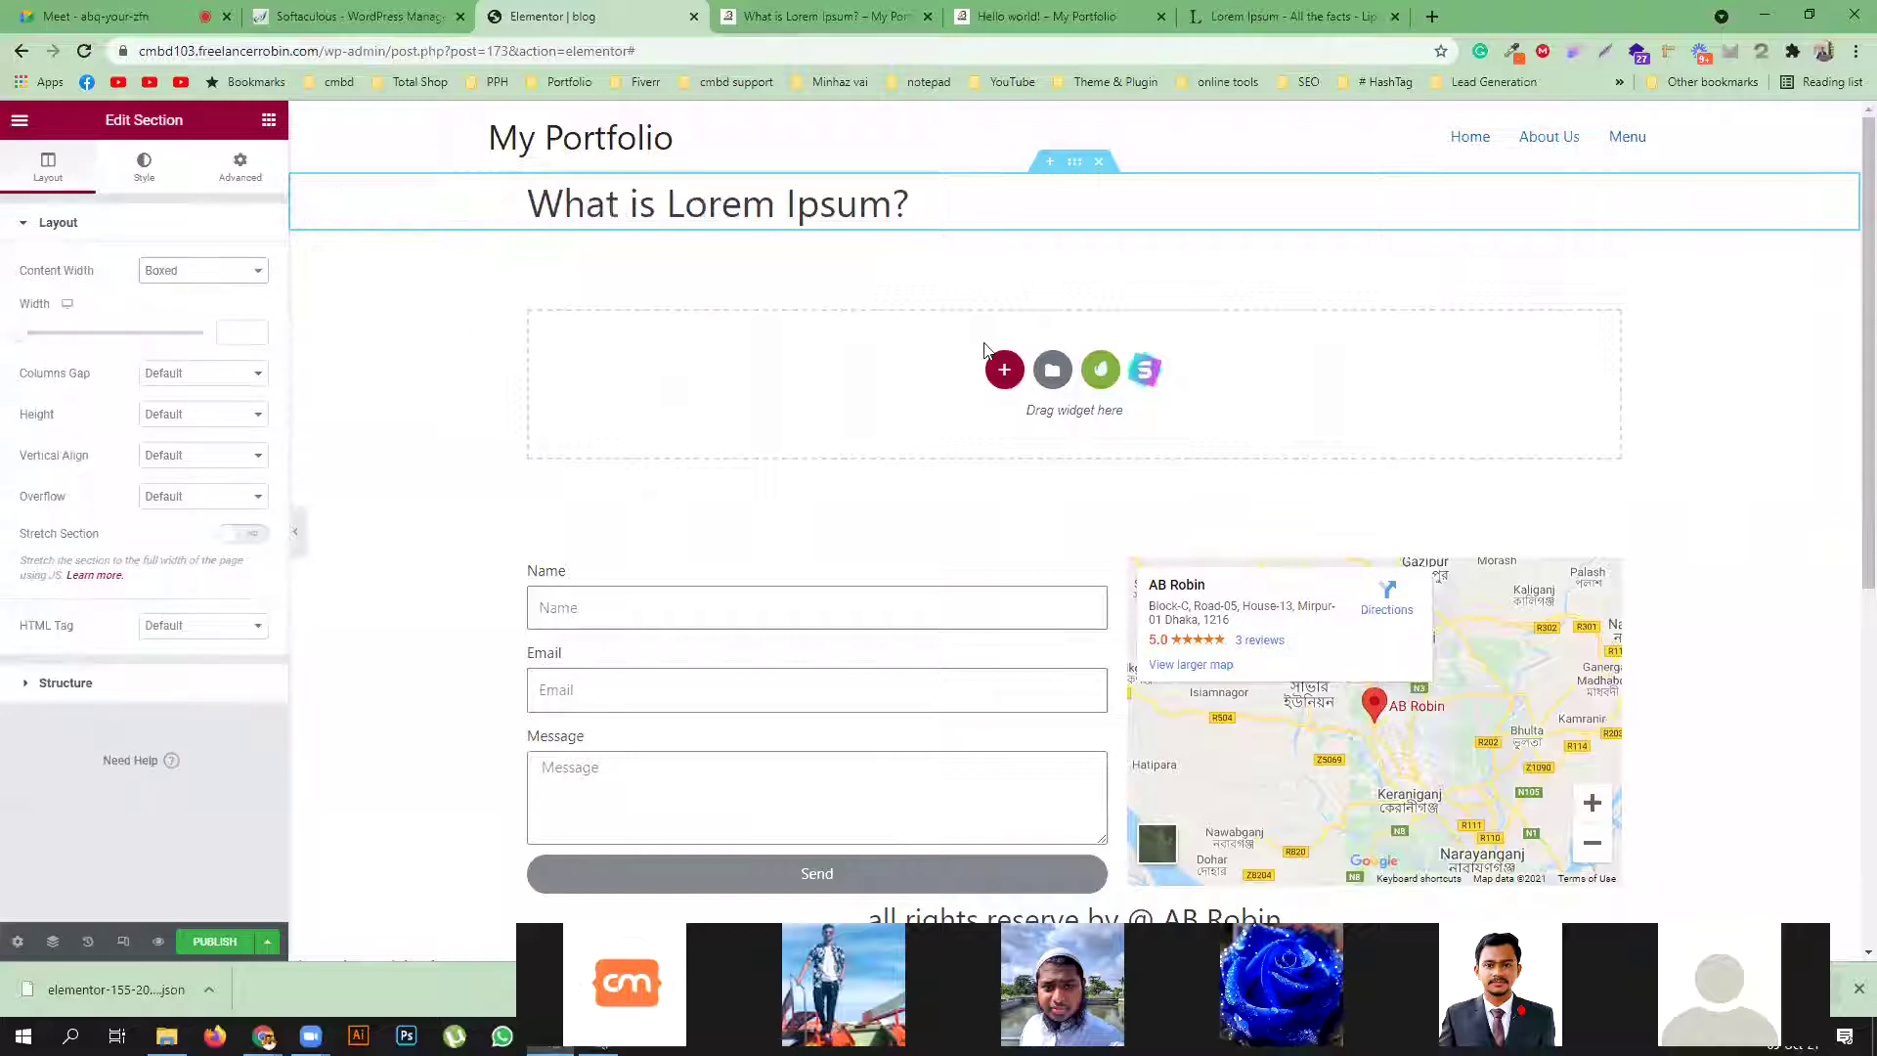
click(268, 119)
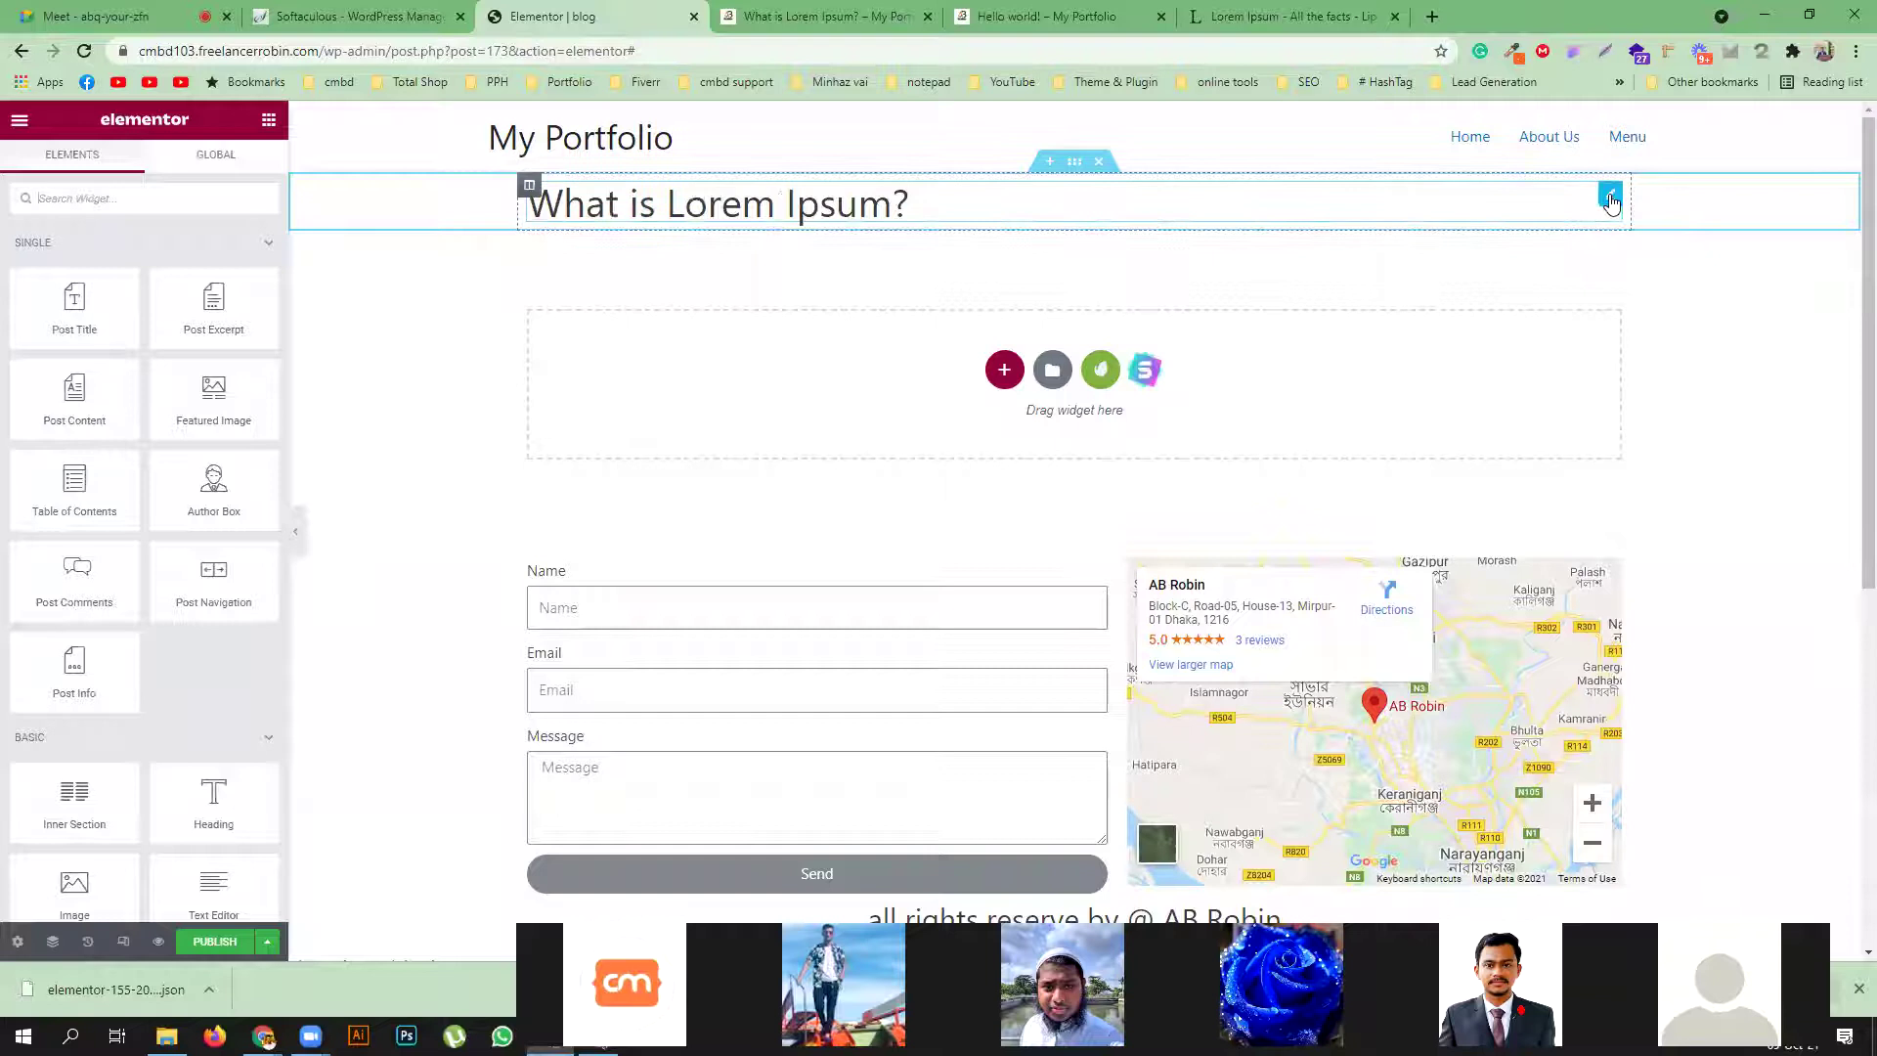
Centre the post title and review its Style options
click(870, 201)
click(203, 492)
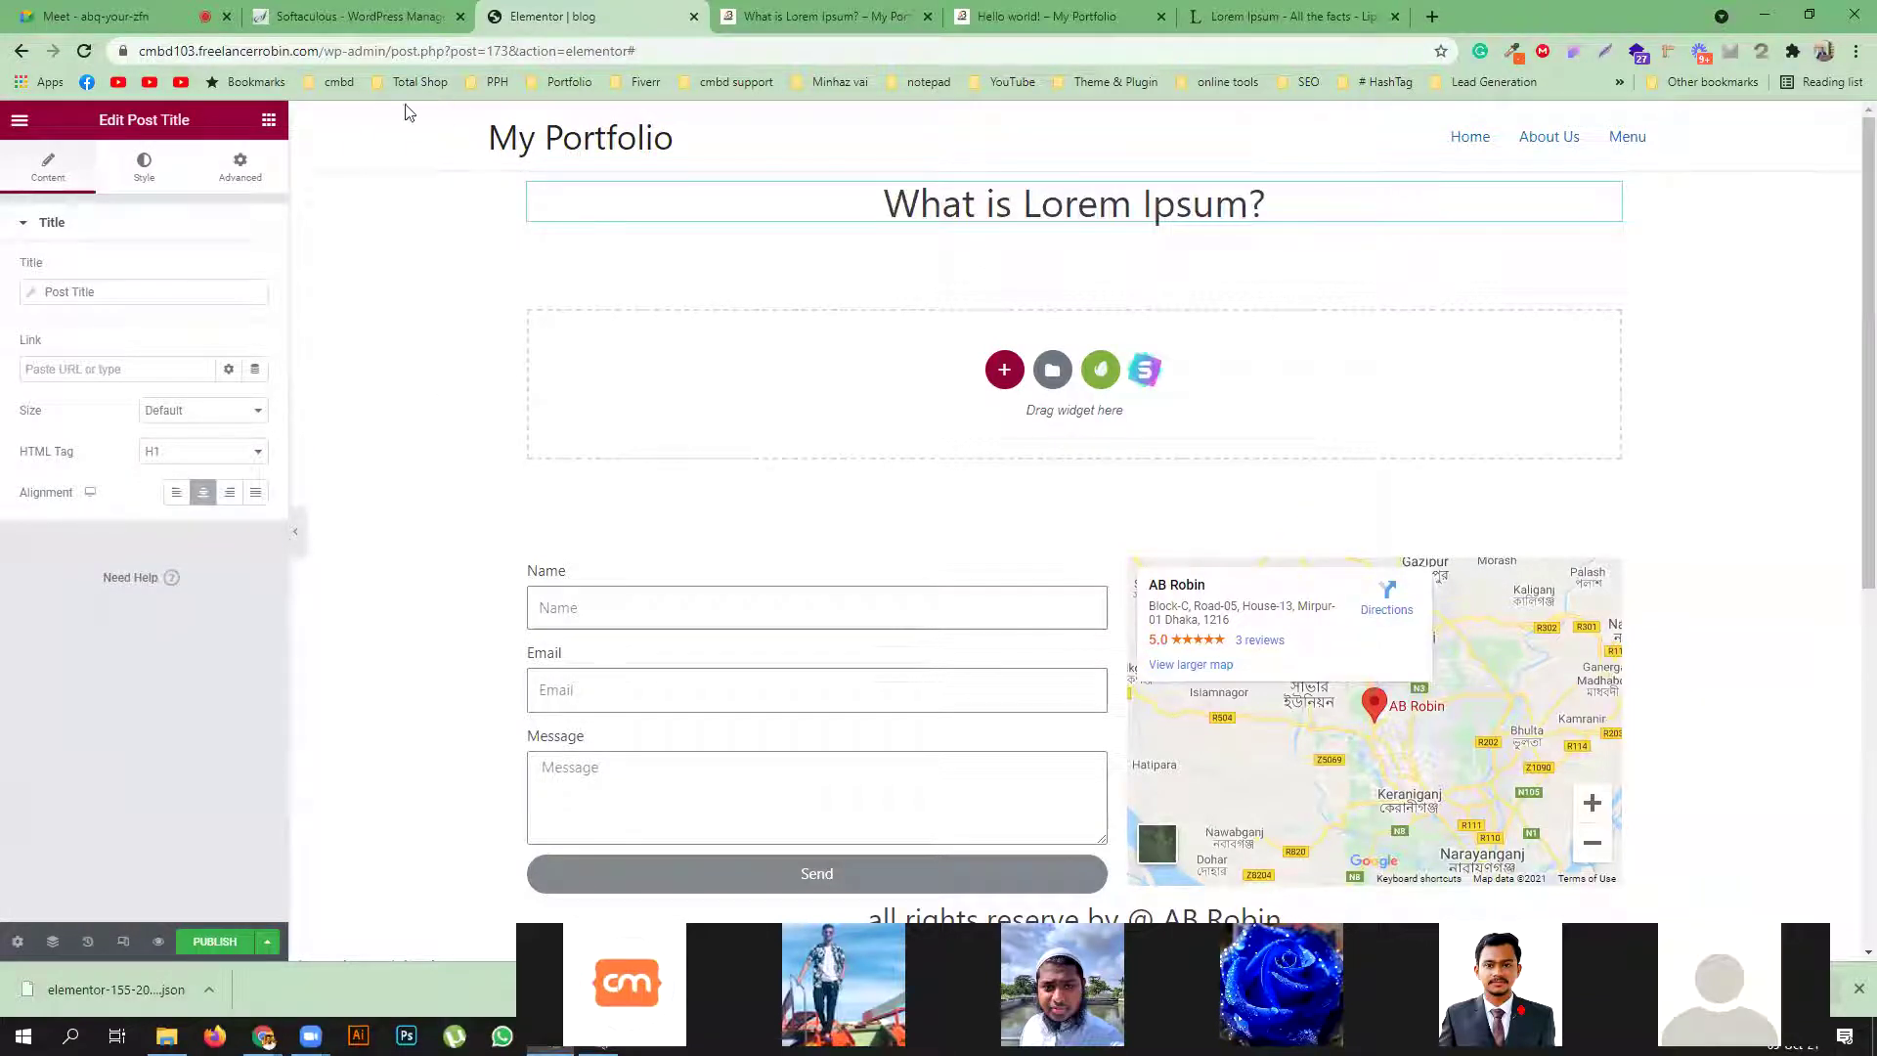
click(268, 119)
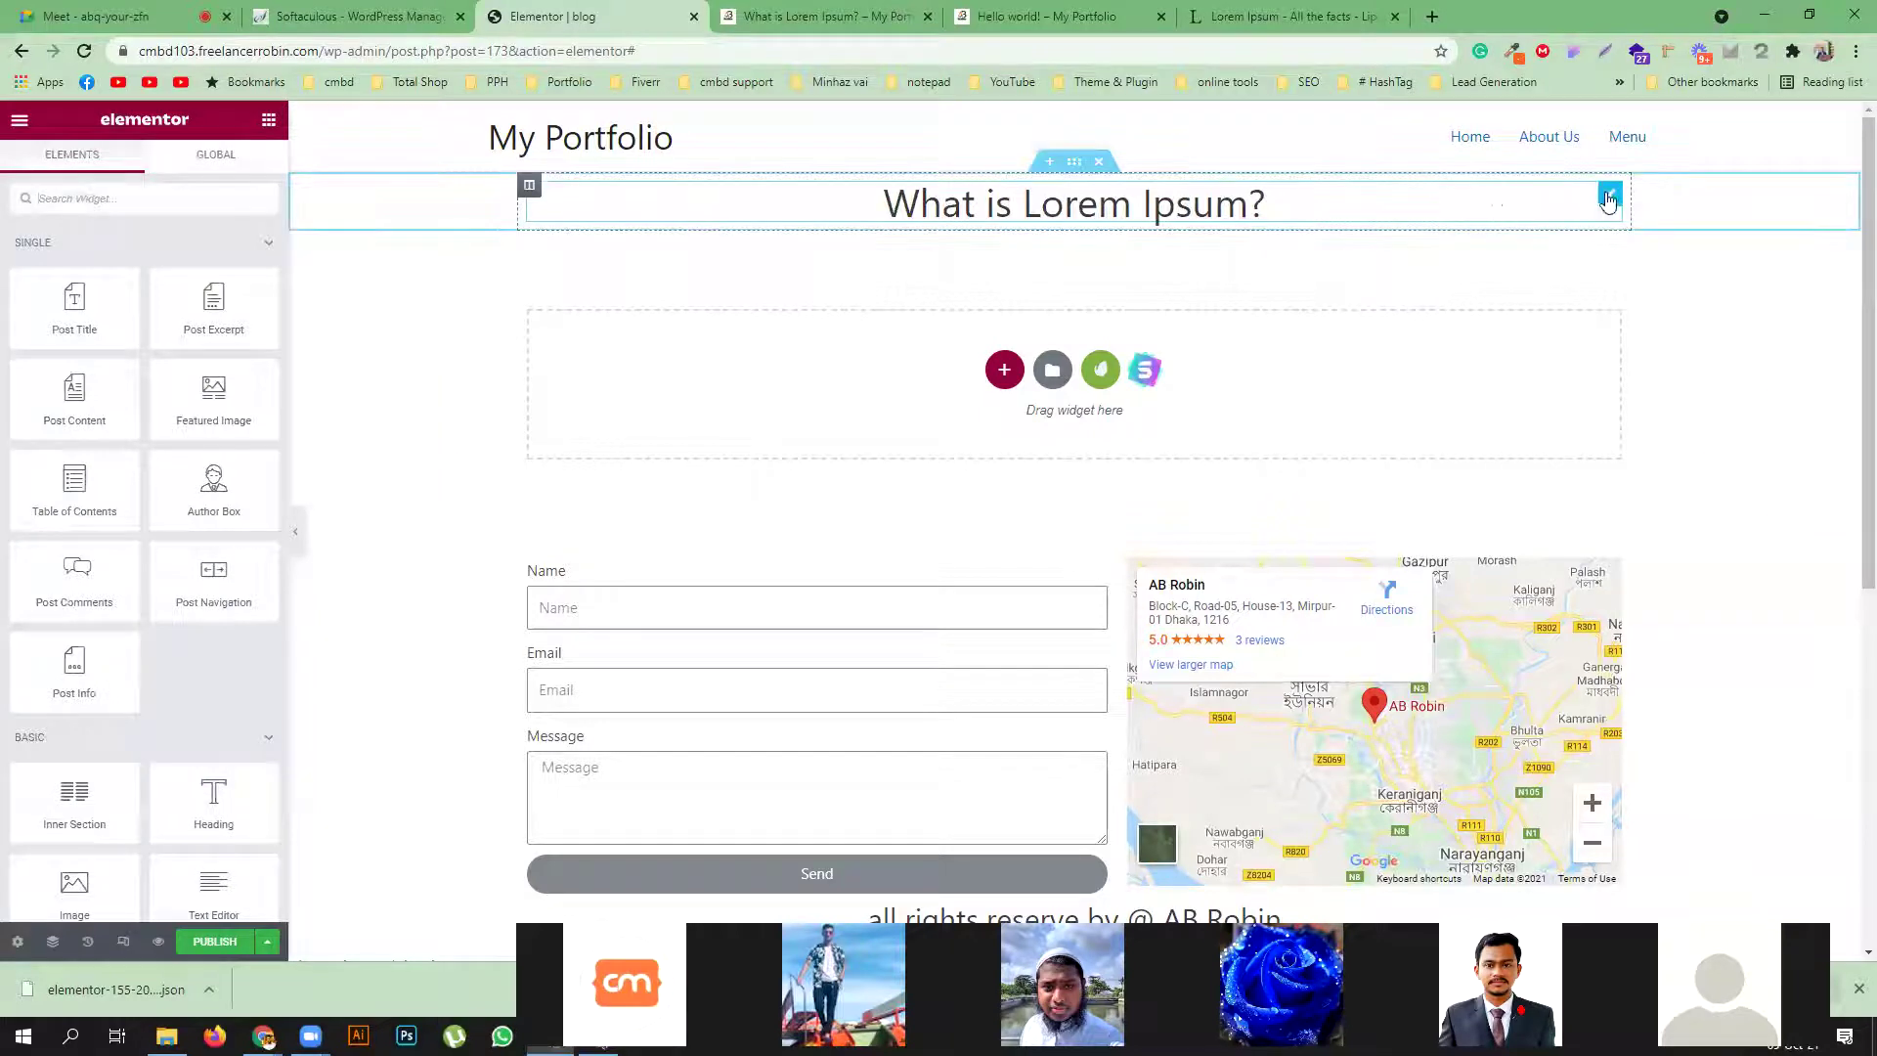
click(1610, 194)
click(136, 176)
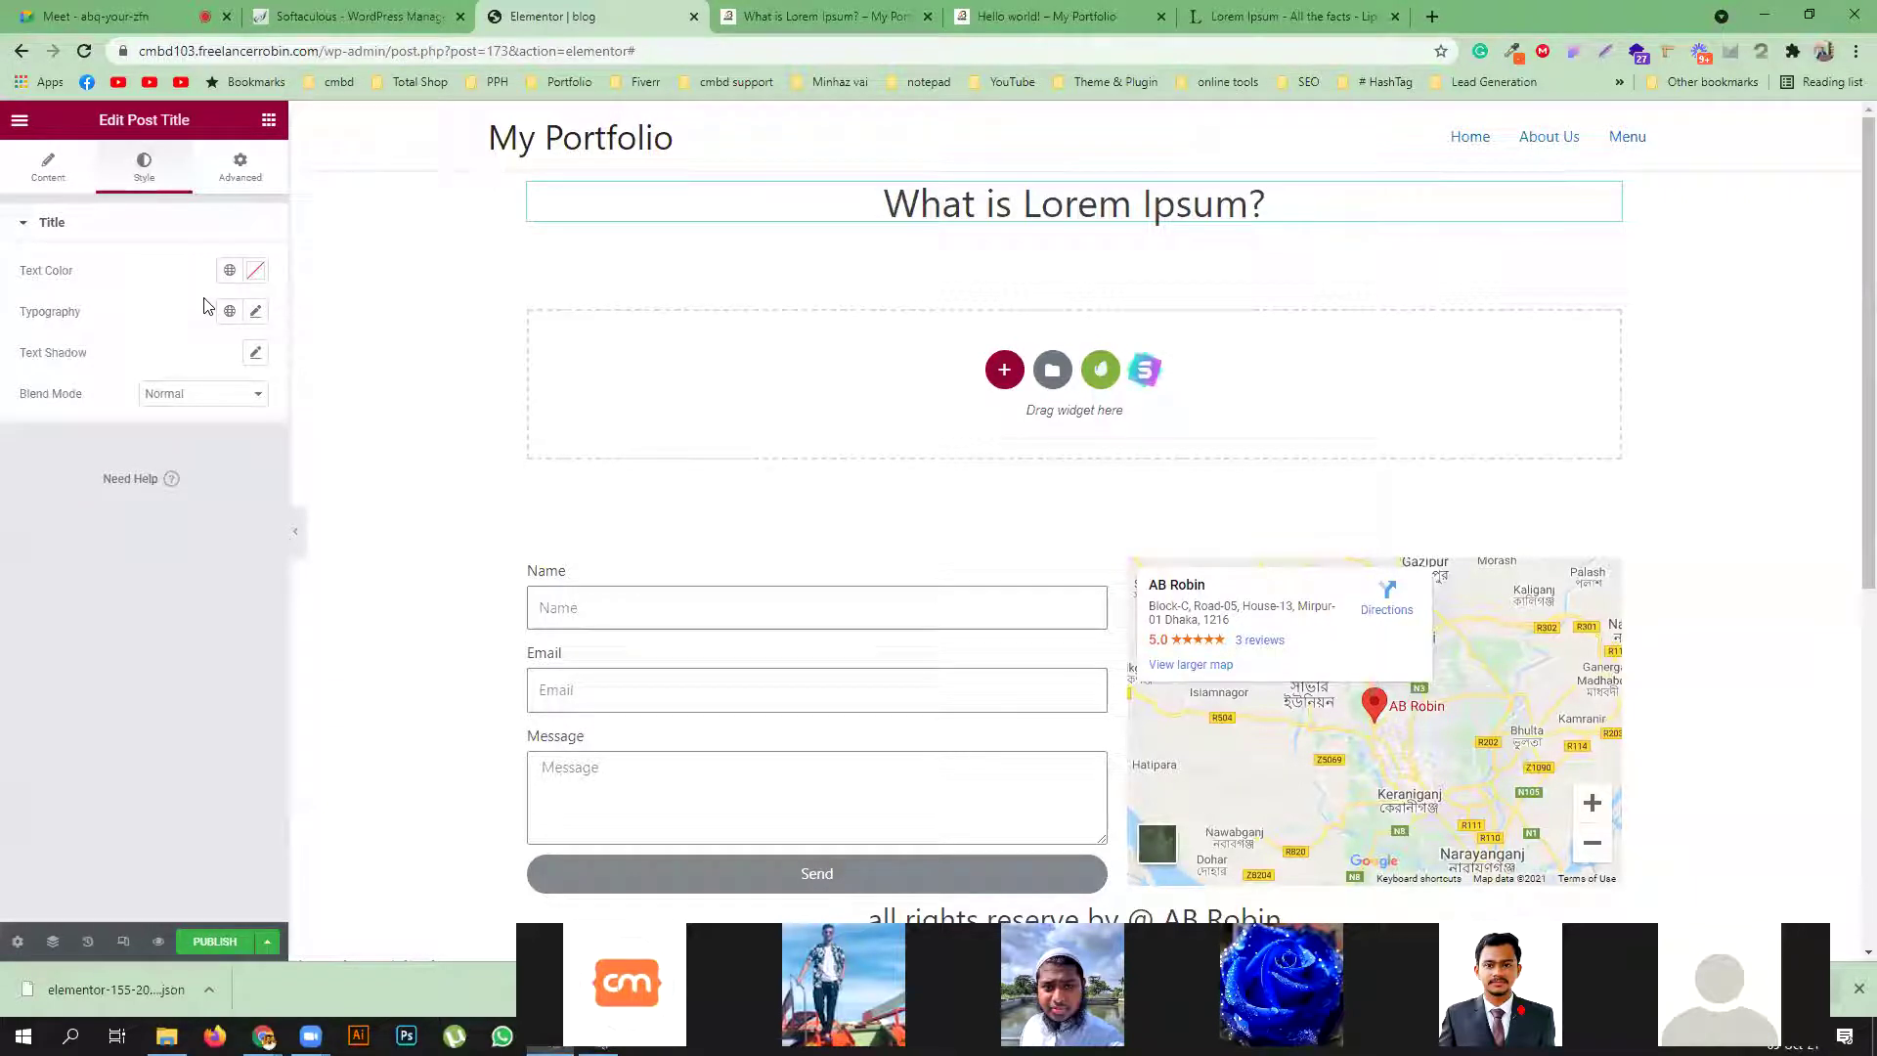
click(268, 119)
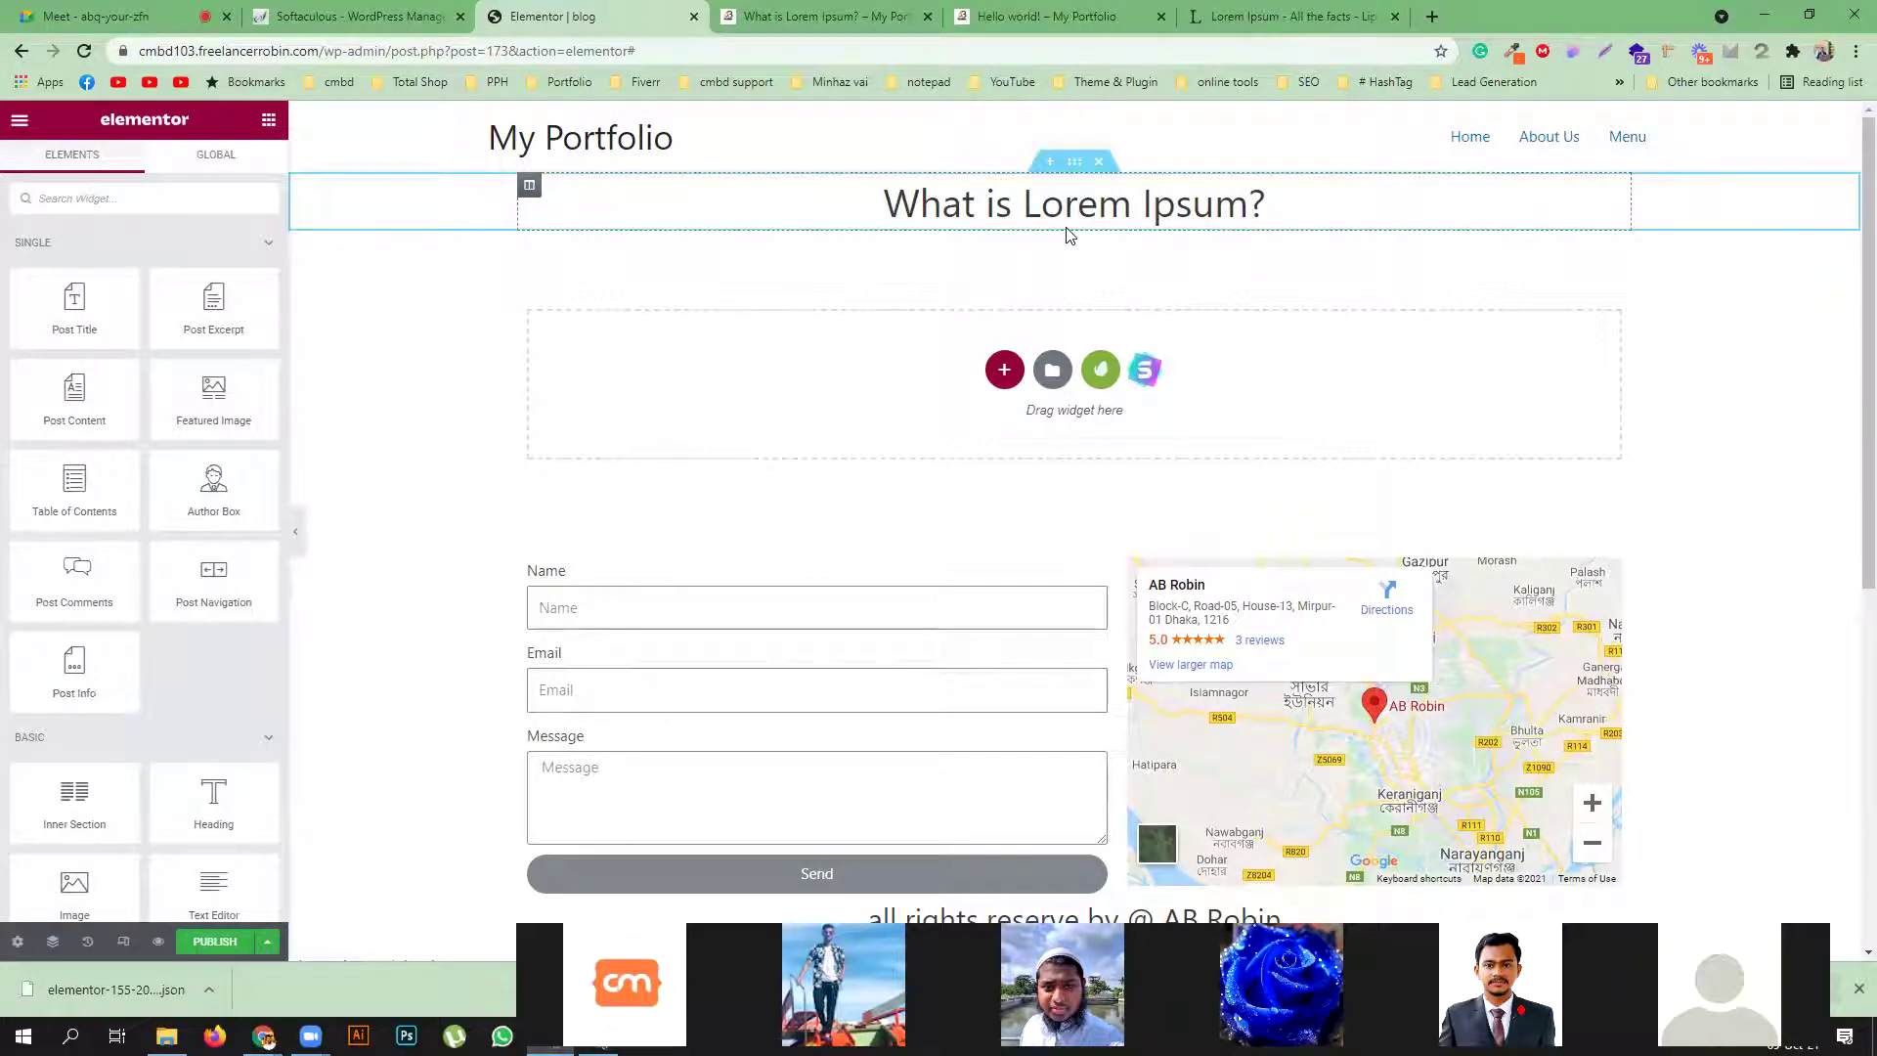
Place the Featured Image widget beneath the Post Title, keeping the Large image size
drag(213, 394, 1132, 215)
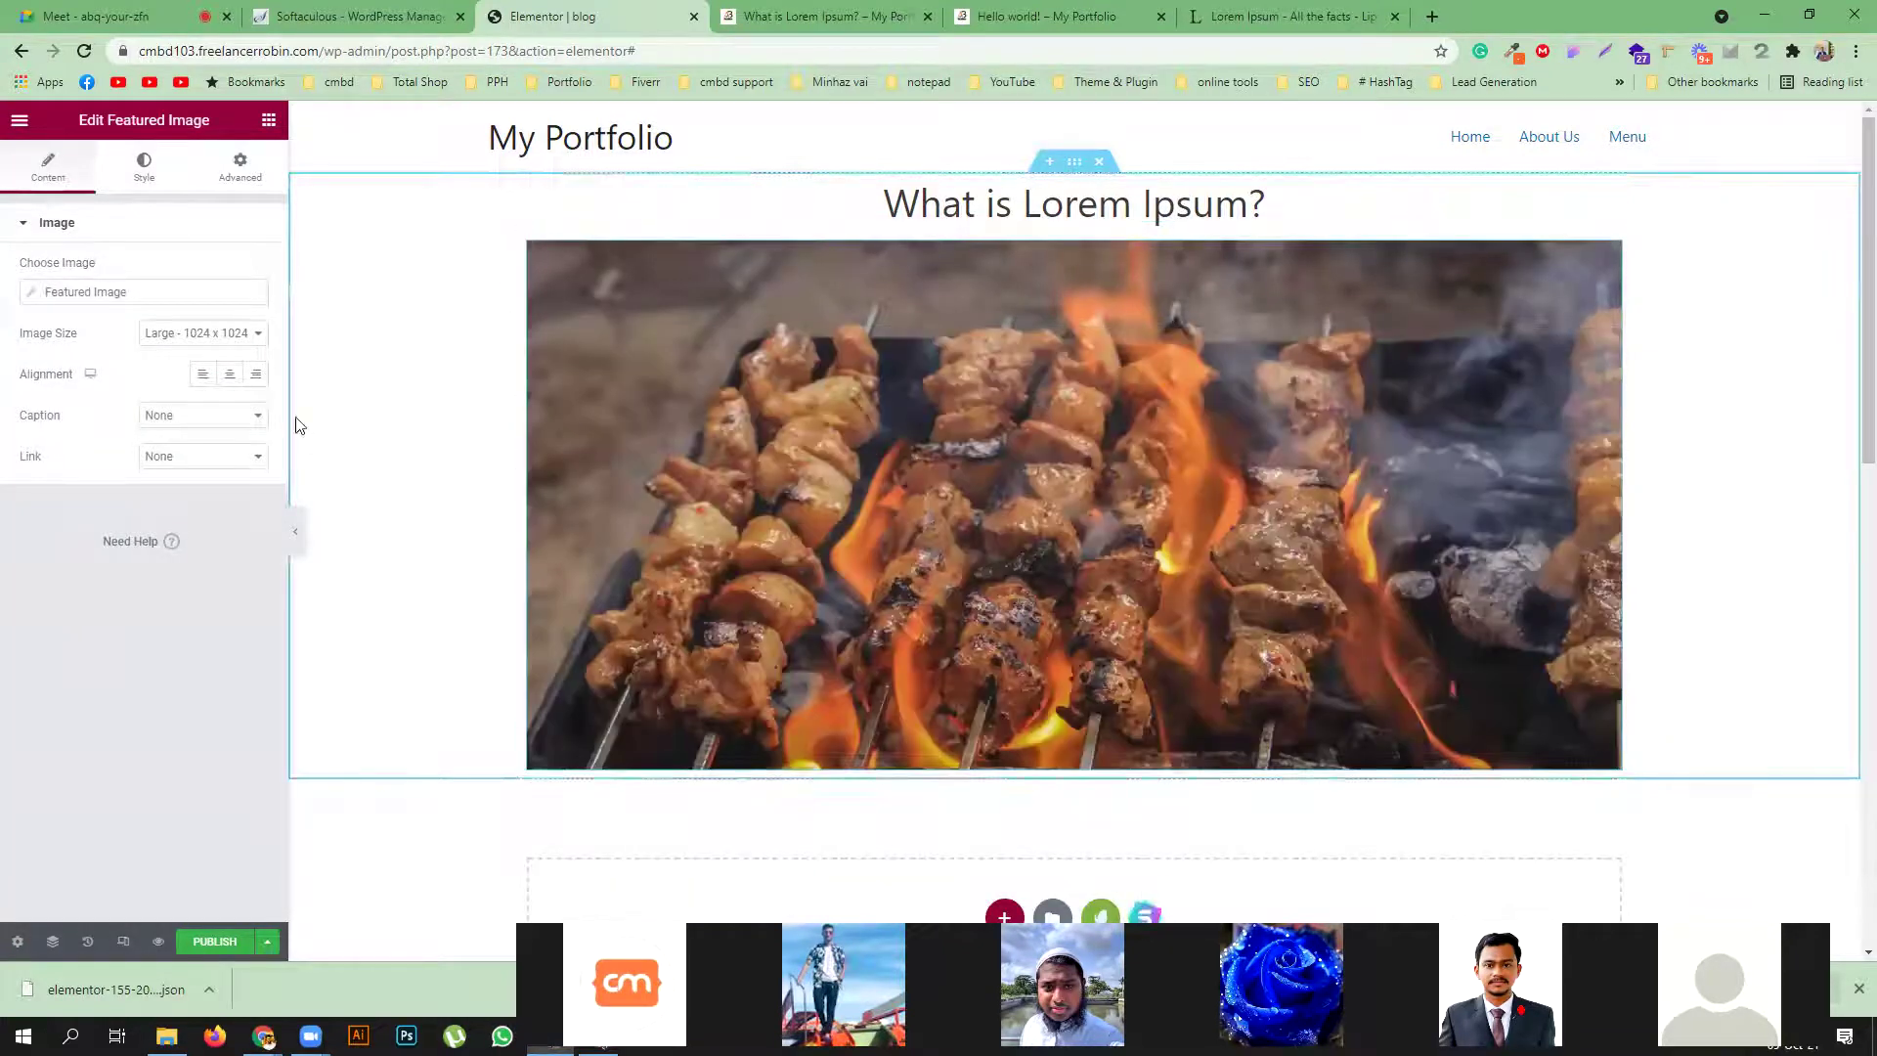
click(191, 335)
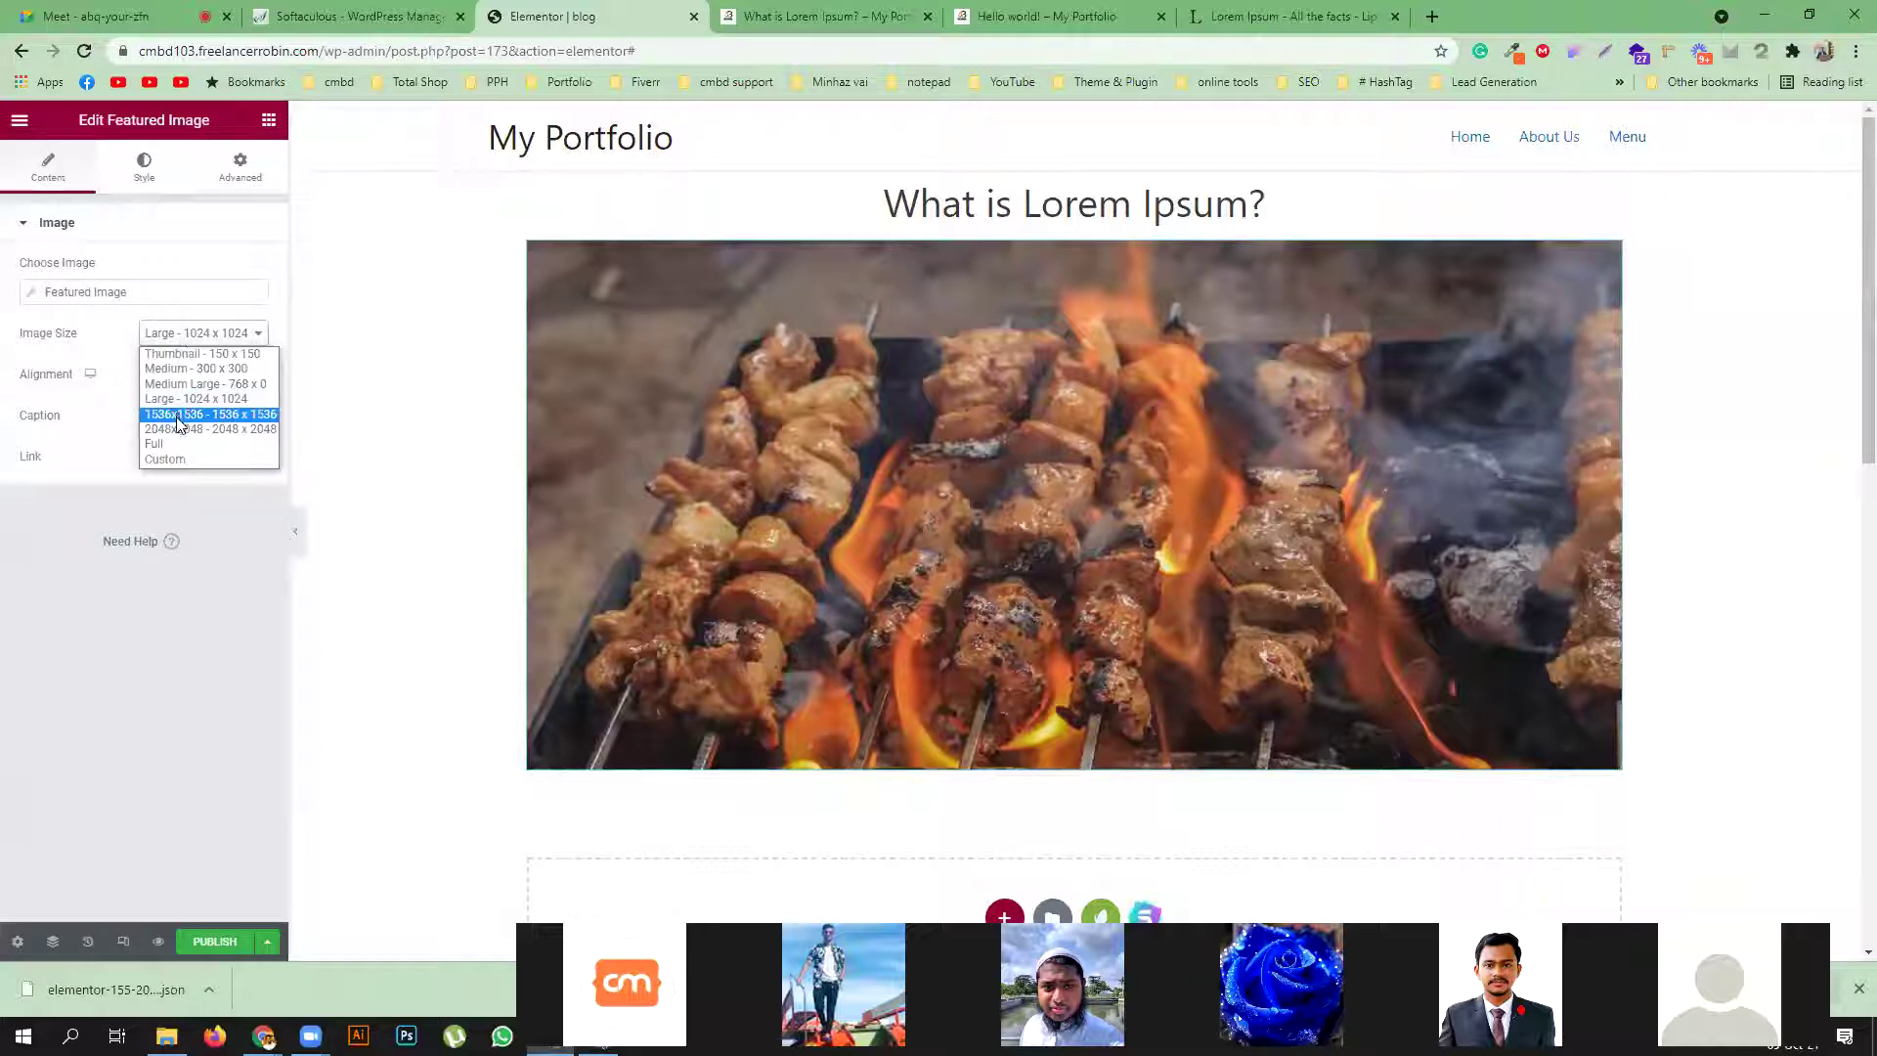
click(247, 612)
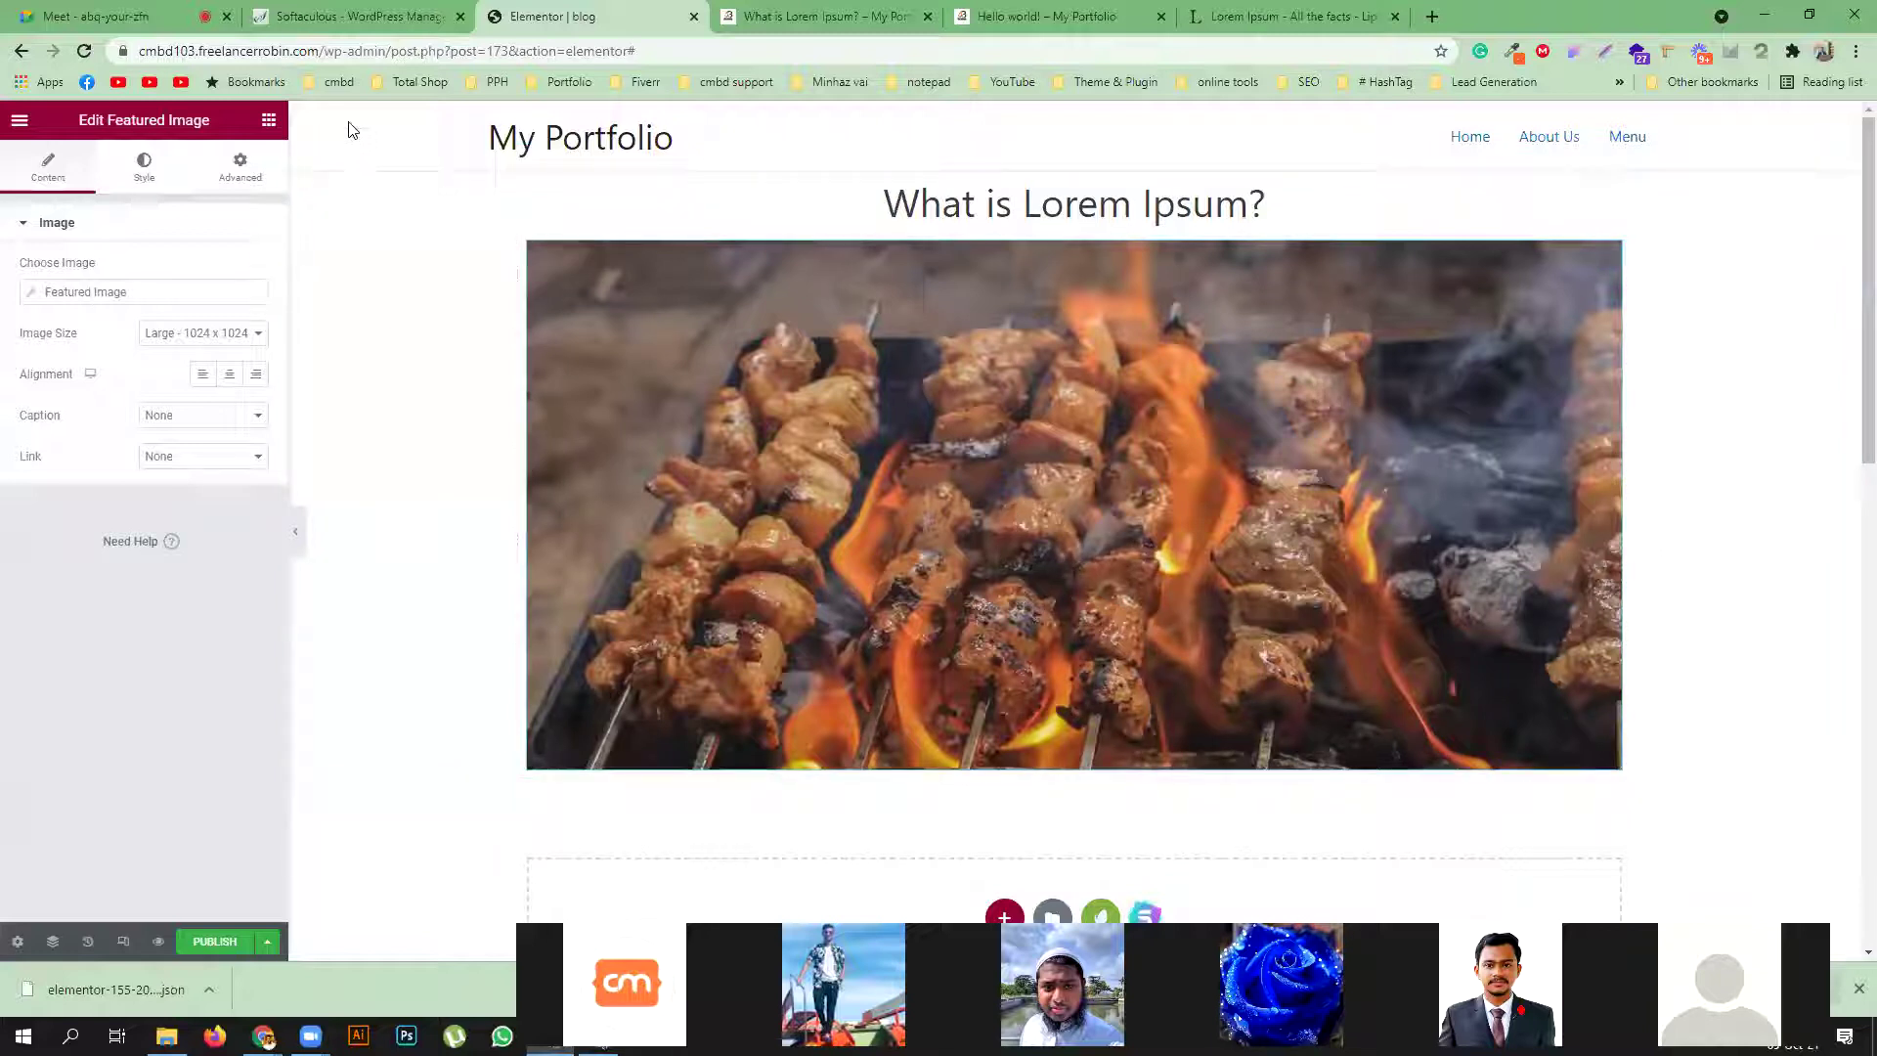
click(269, 125)
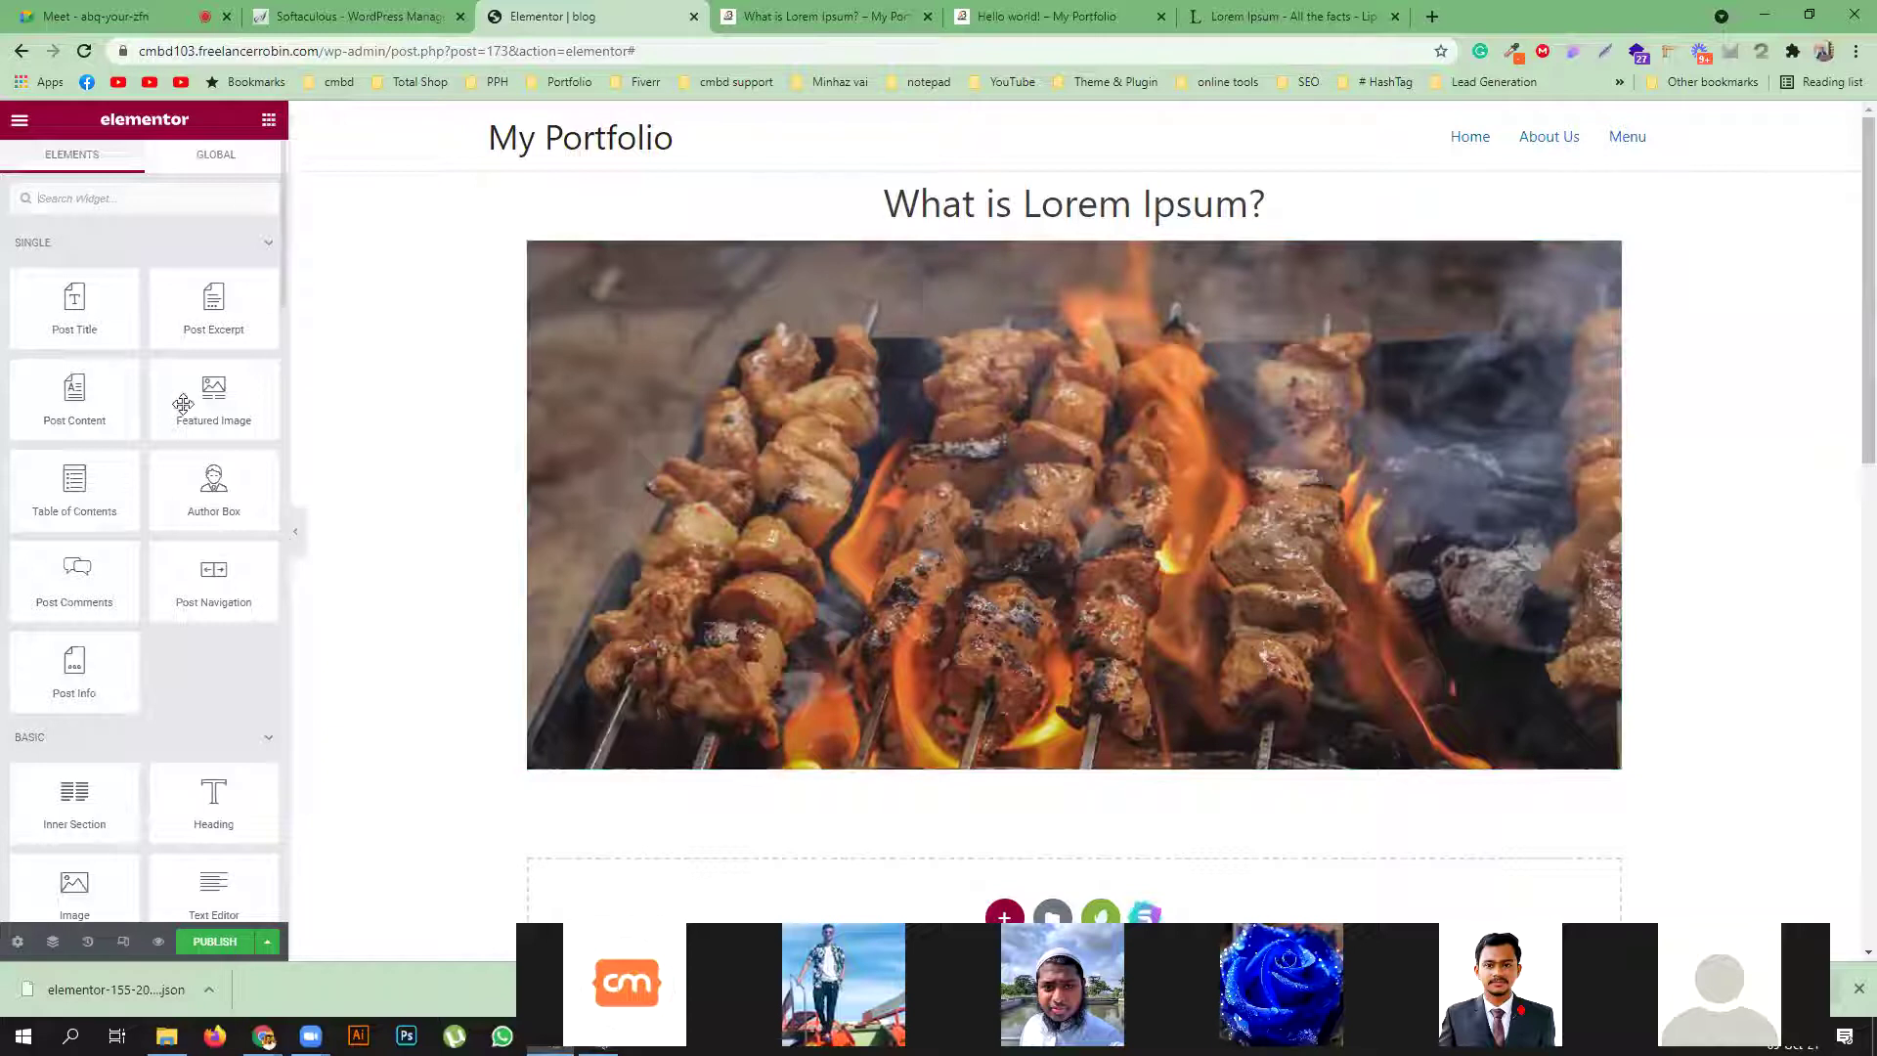
scroll(313, 566, down, 1)
Add the Author Box and Post Content widgets below the featured image
drag(213, 491, 614, 682)
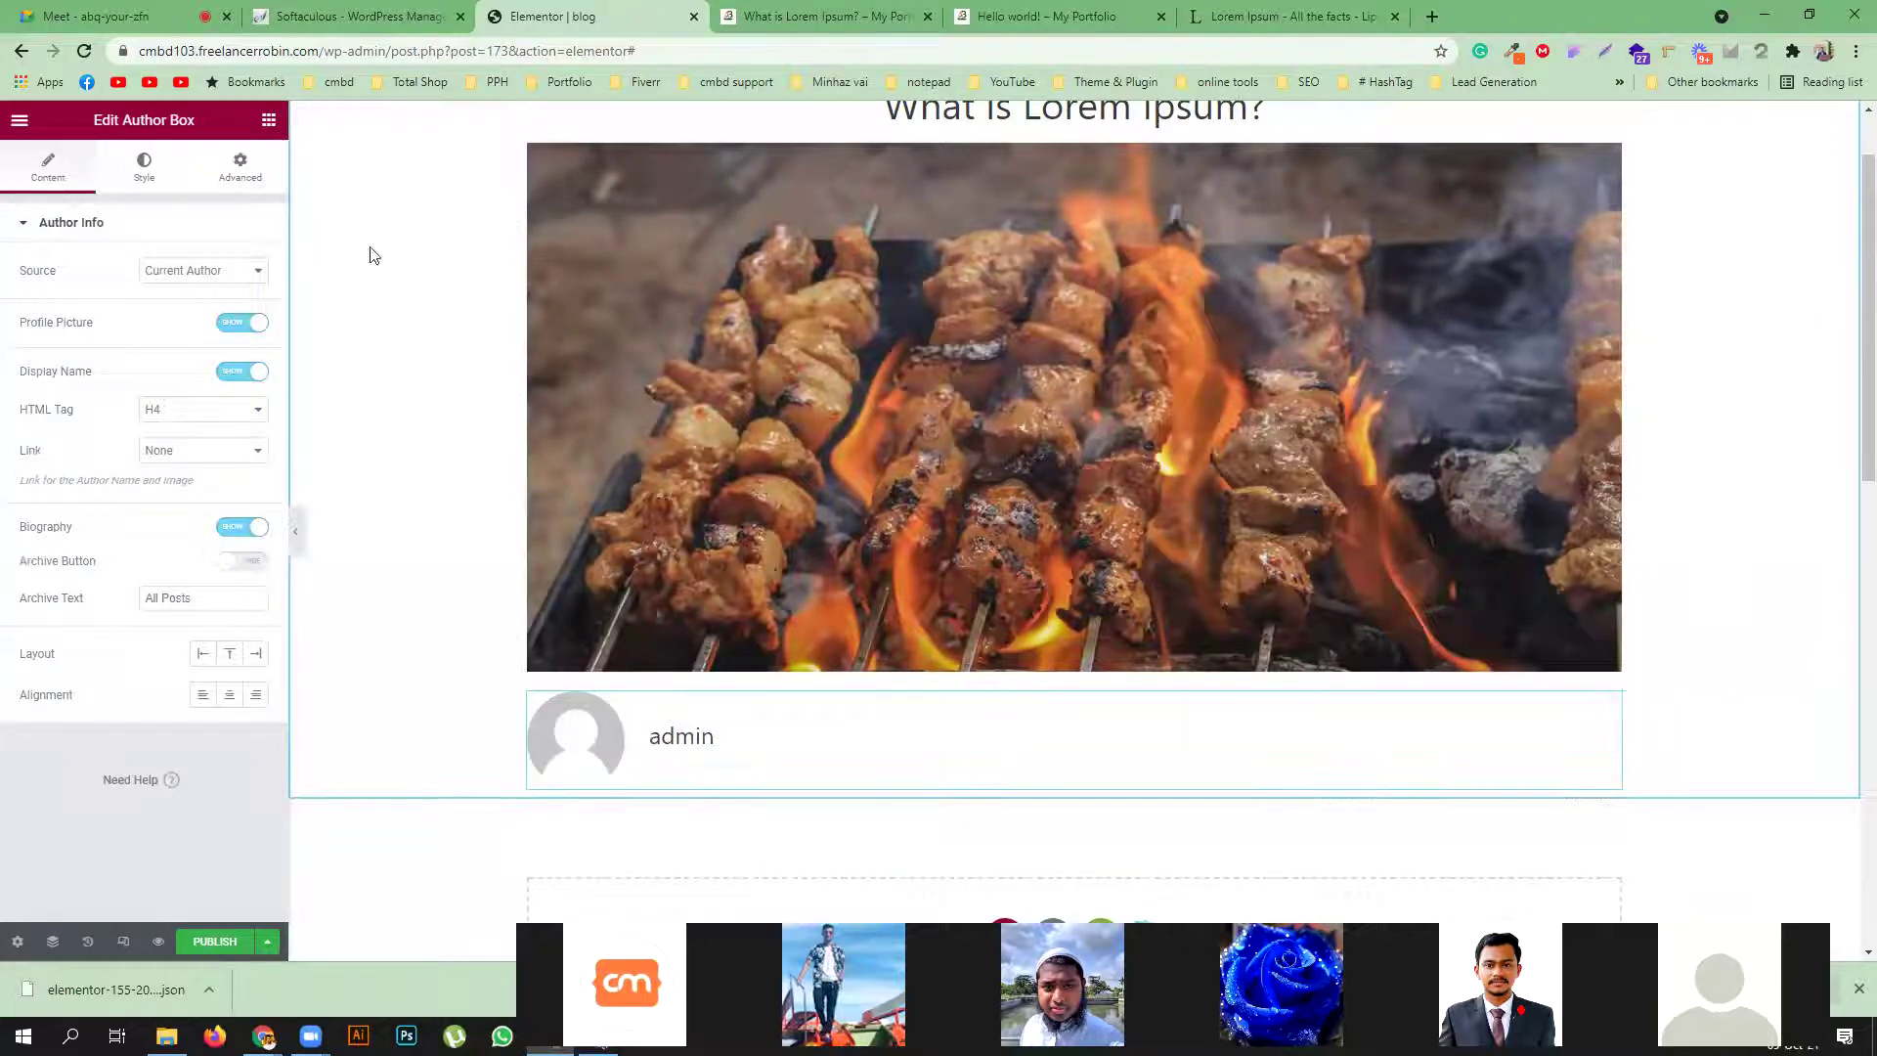
click(268, 119)
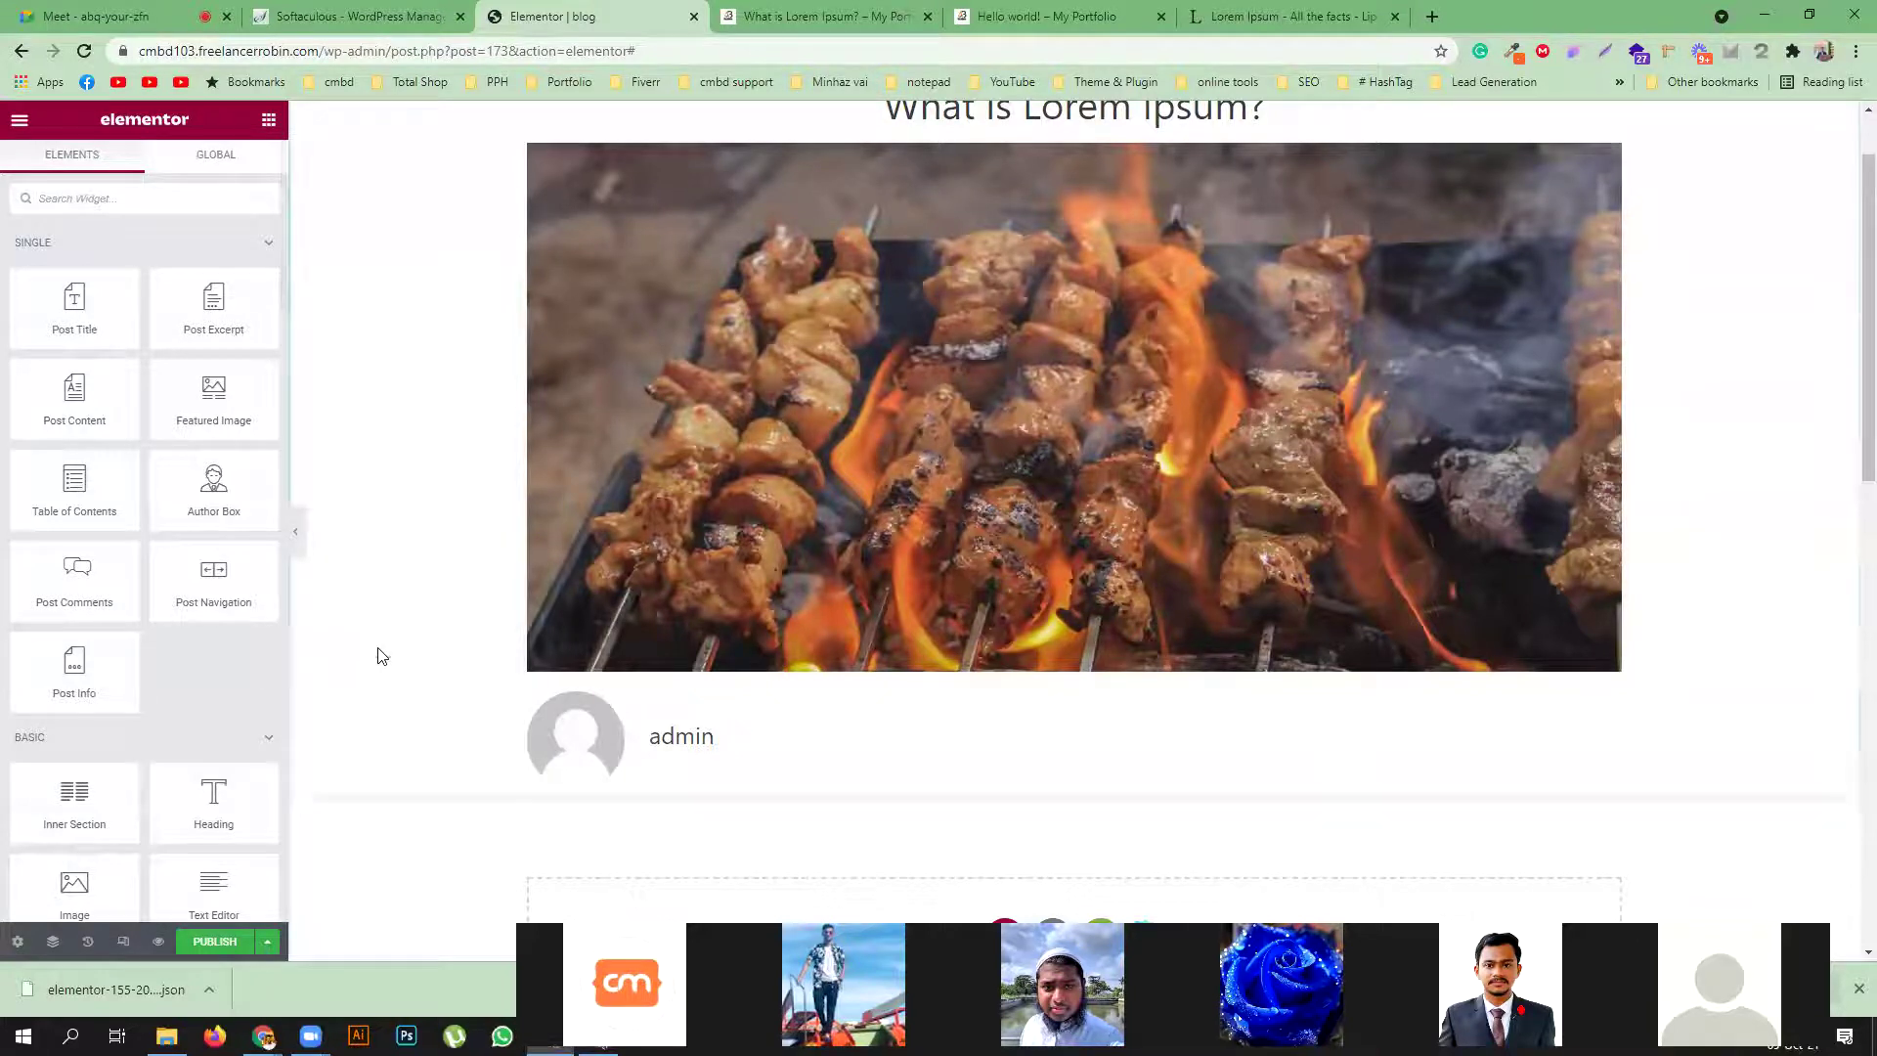
scroll(378, 649, down, 2)
drag(65, 388, 1005, 574)
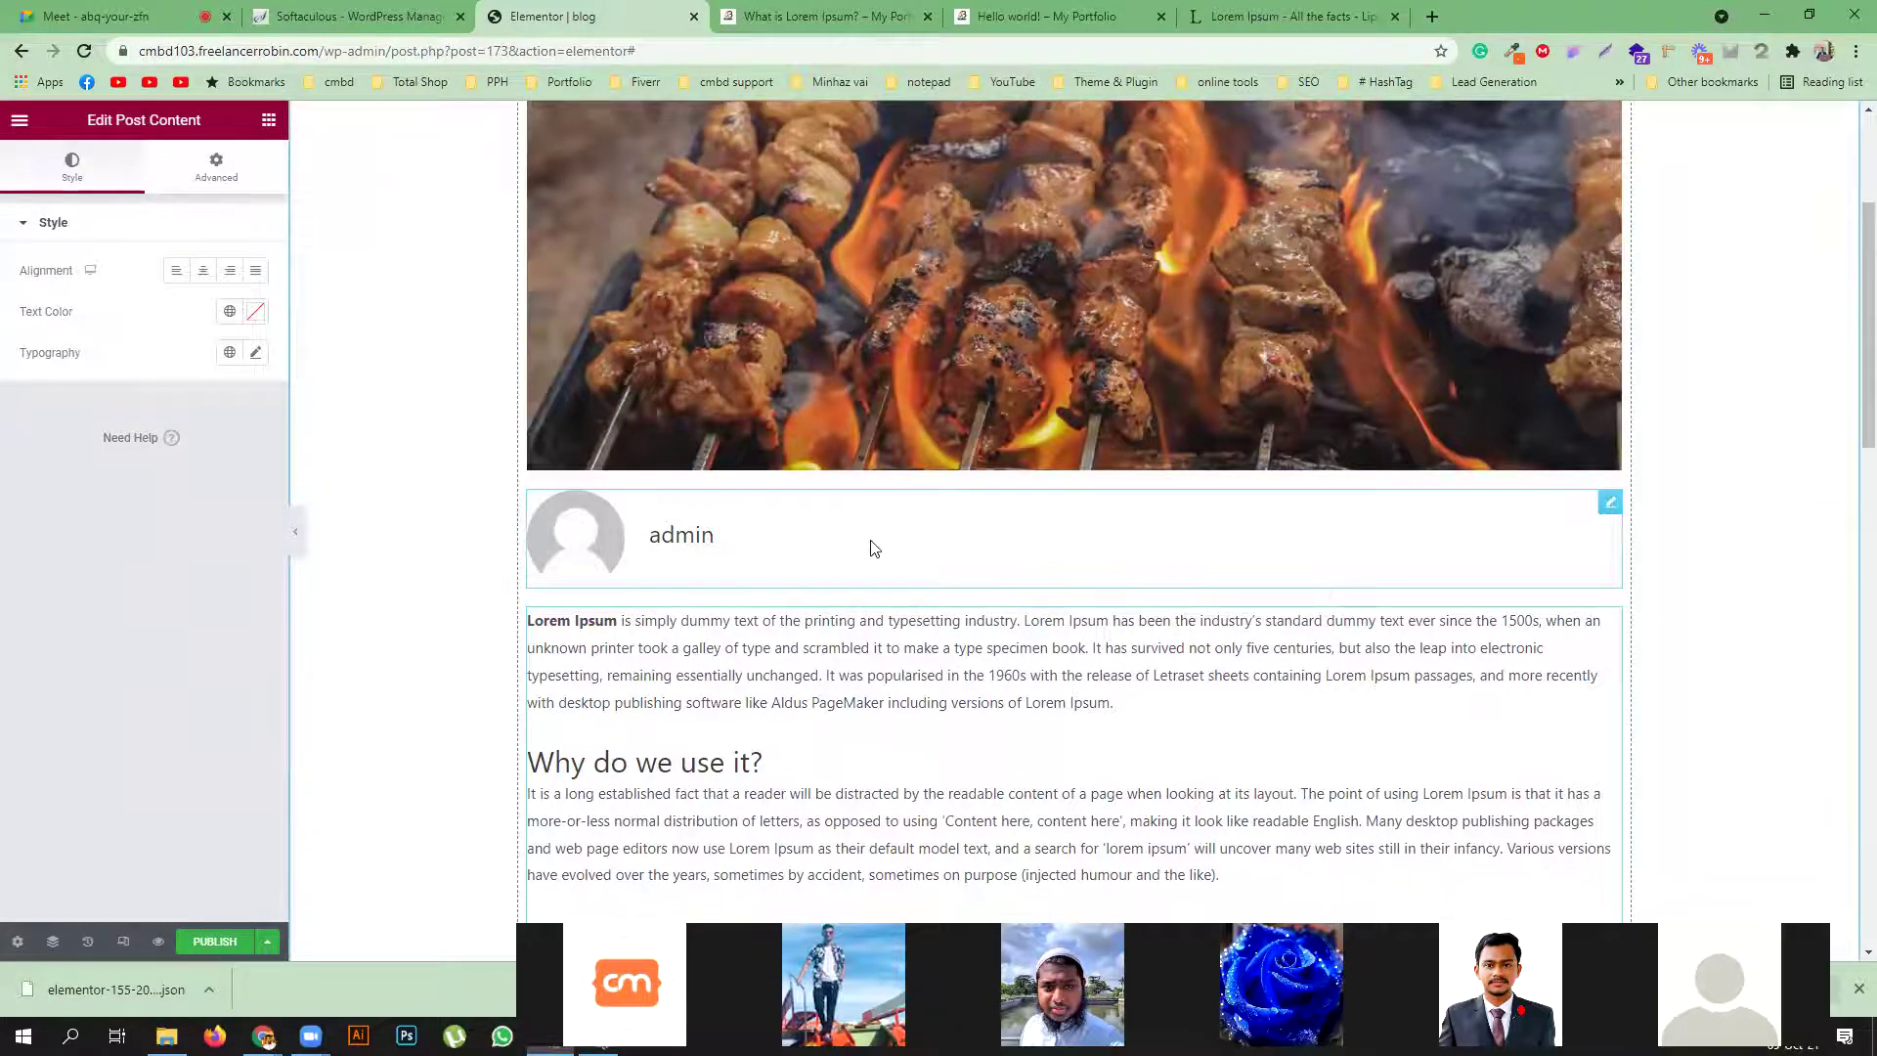
Add an empty single-column section beneath the post content
scroll(873, 548, down, 4)
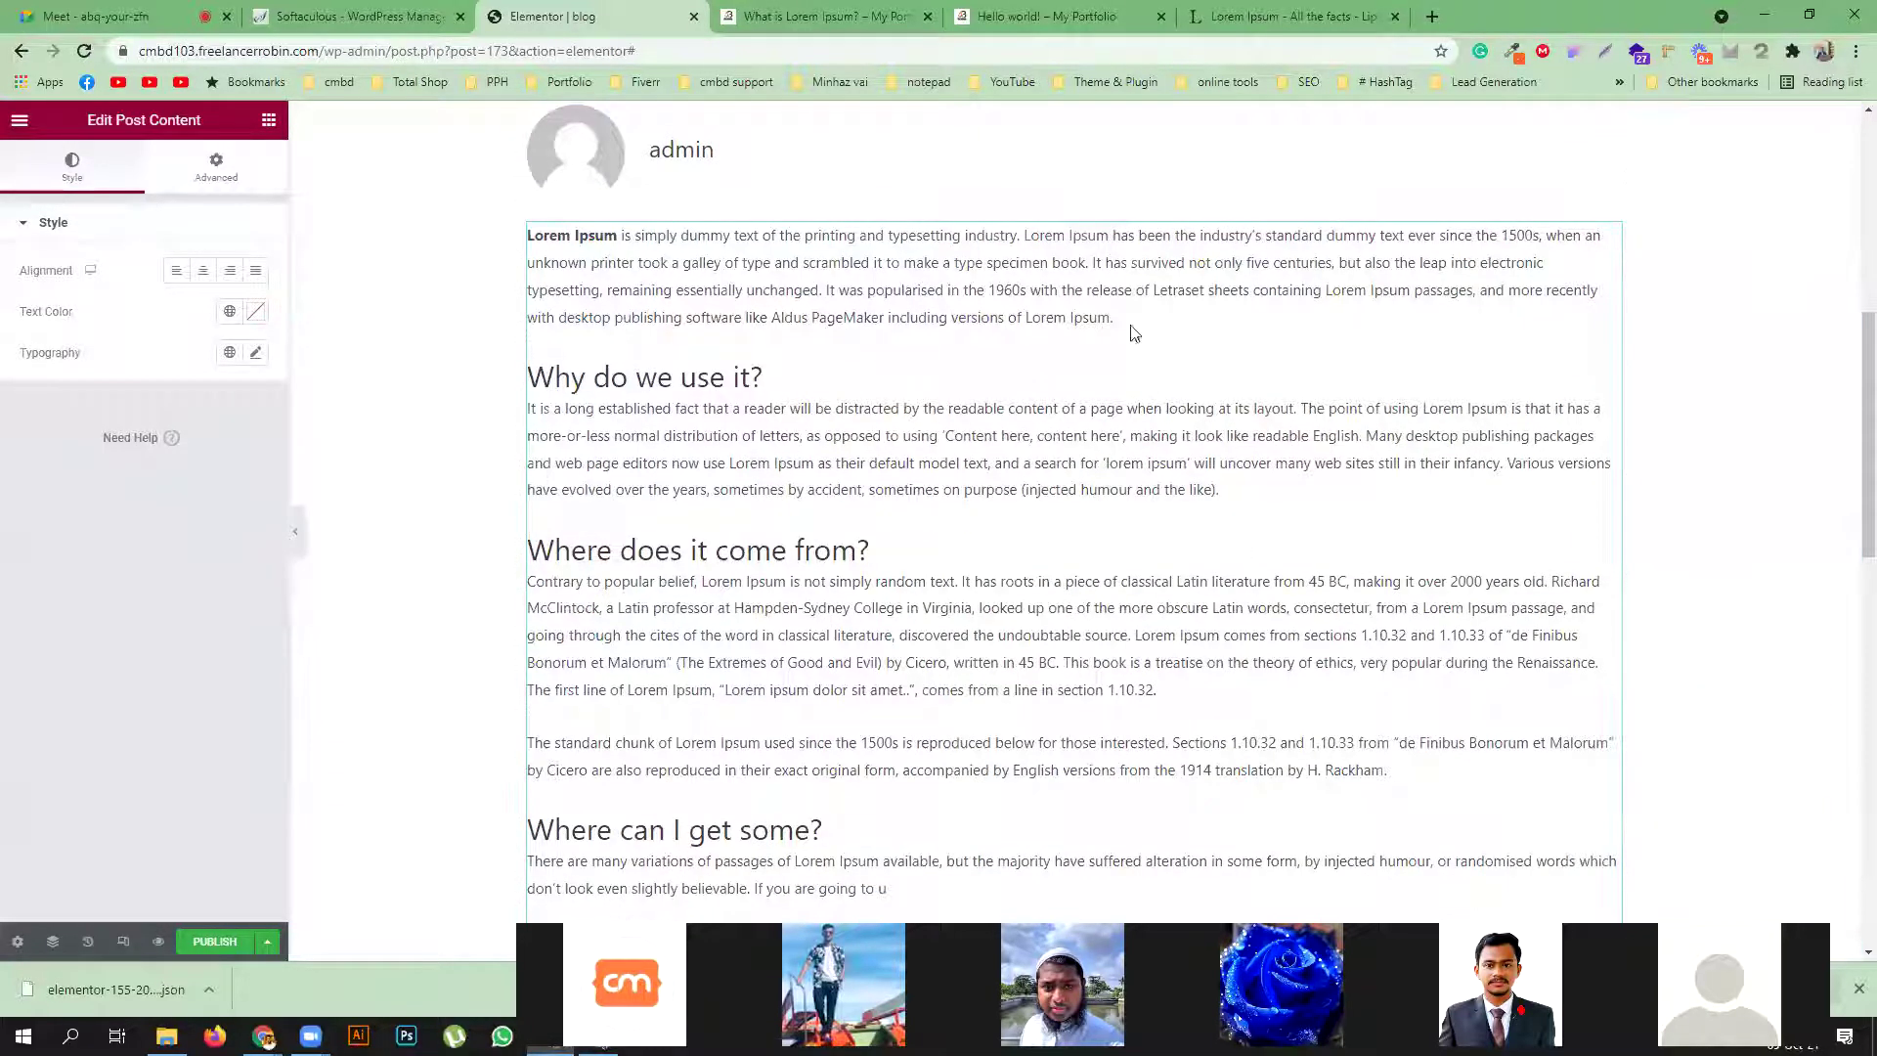
scroll(1134, 333, down, 4)
click(1006, 684)
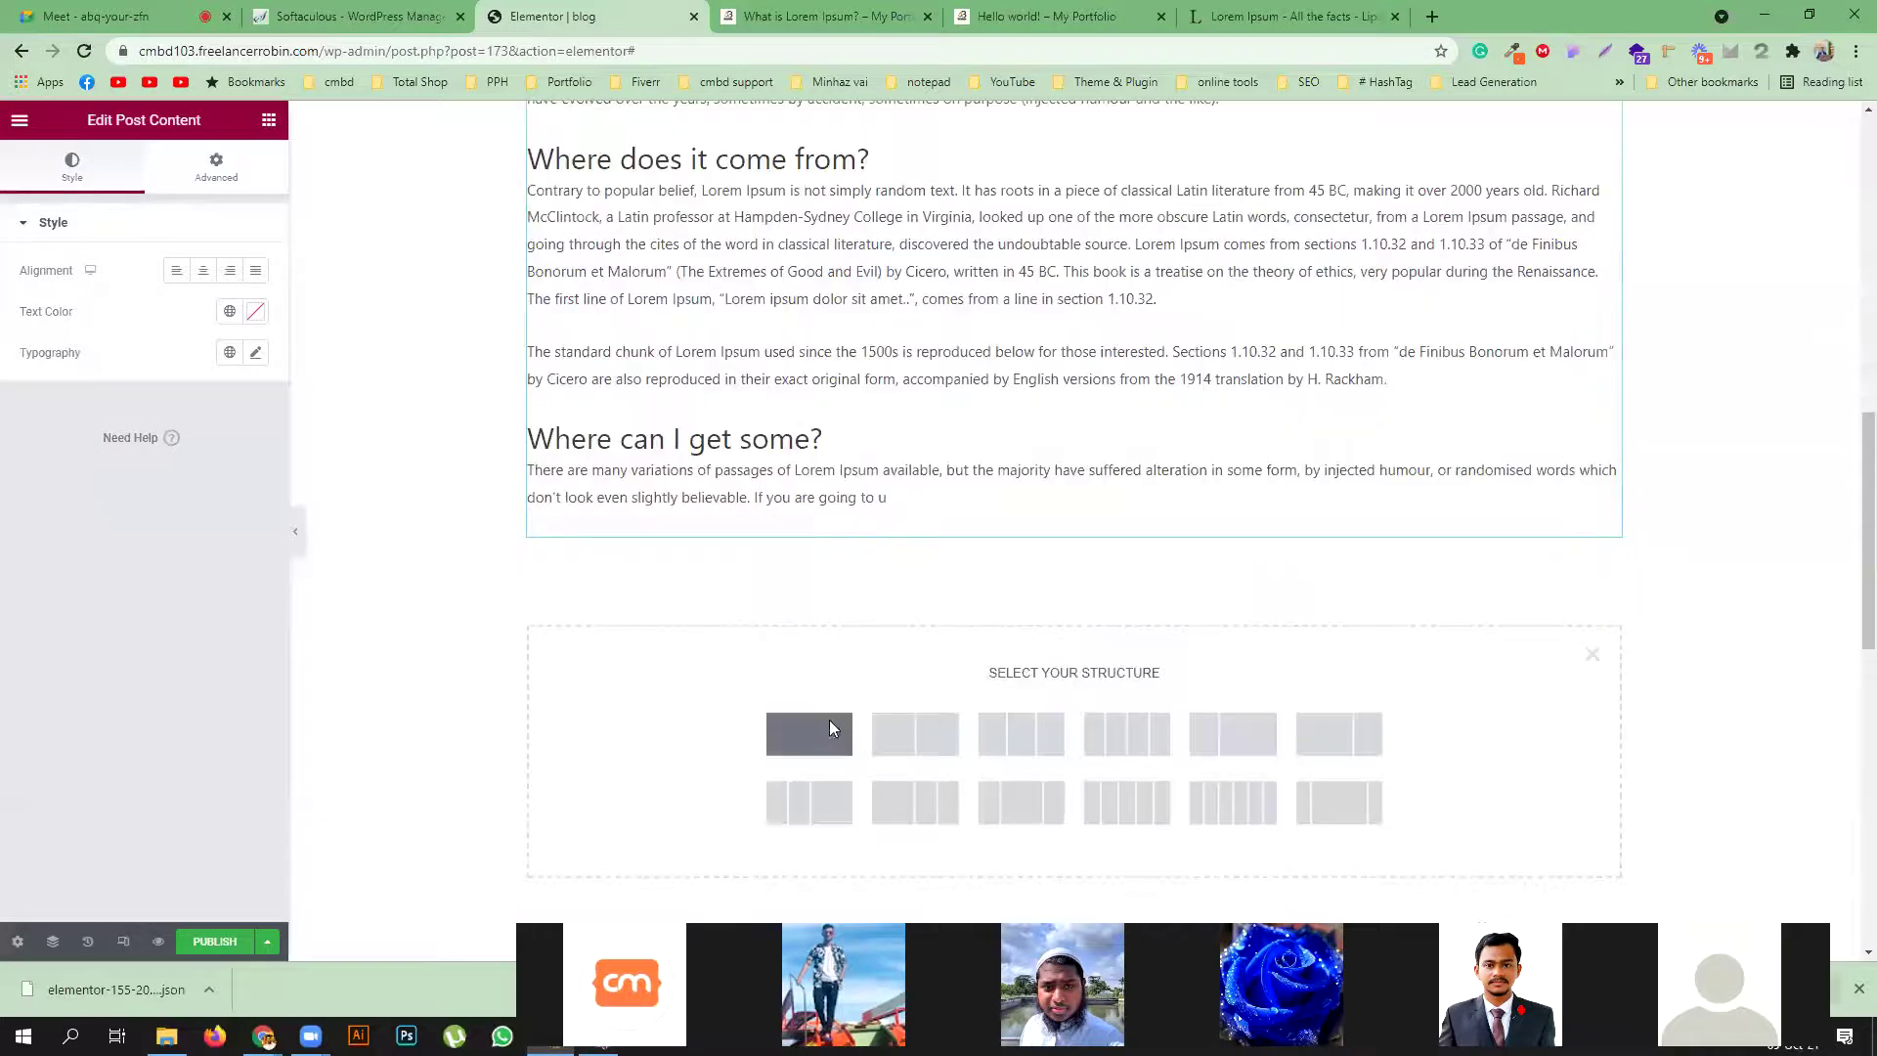
click(829, 723)
scroll(1369, 489, up, 5)
Move Post Content into the new section and give it a light pink #EAAAAA classic background
drag(1615, 333, 1123, 348)
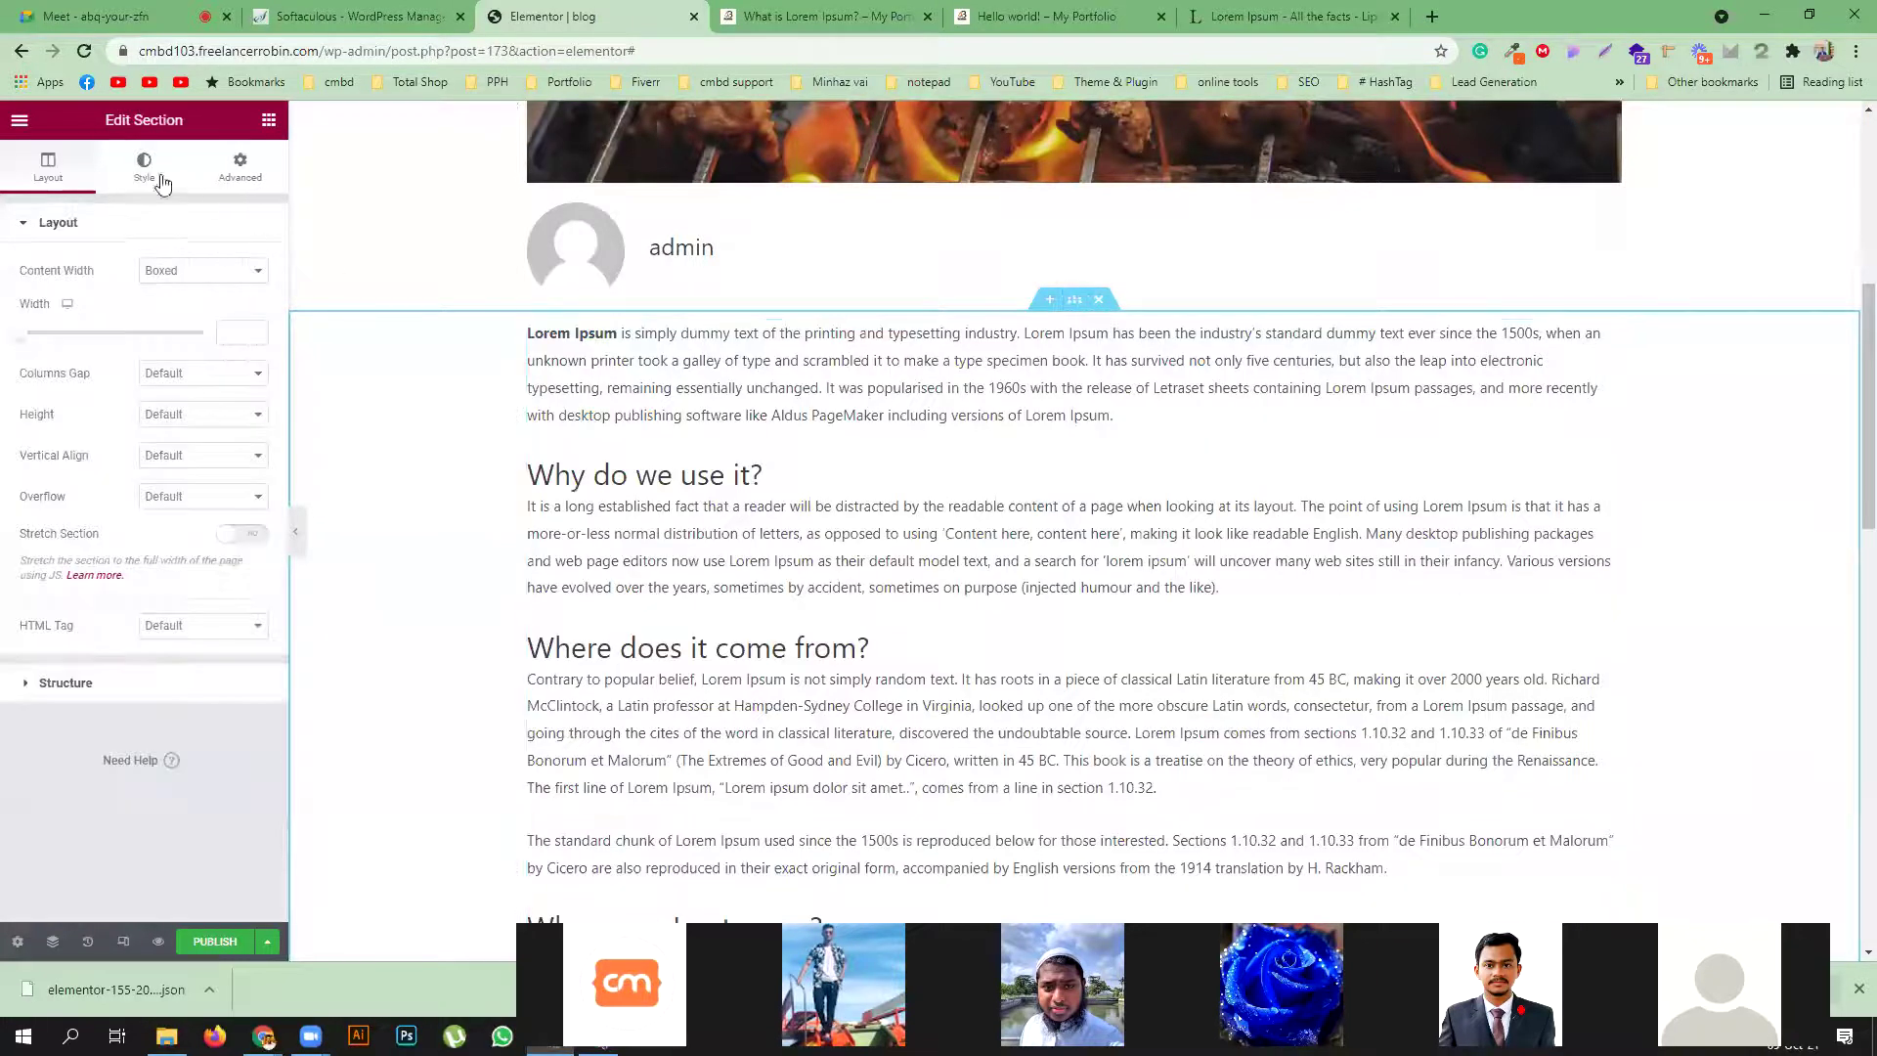
click(162, 176)
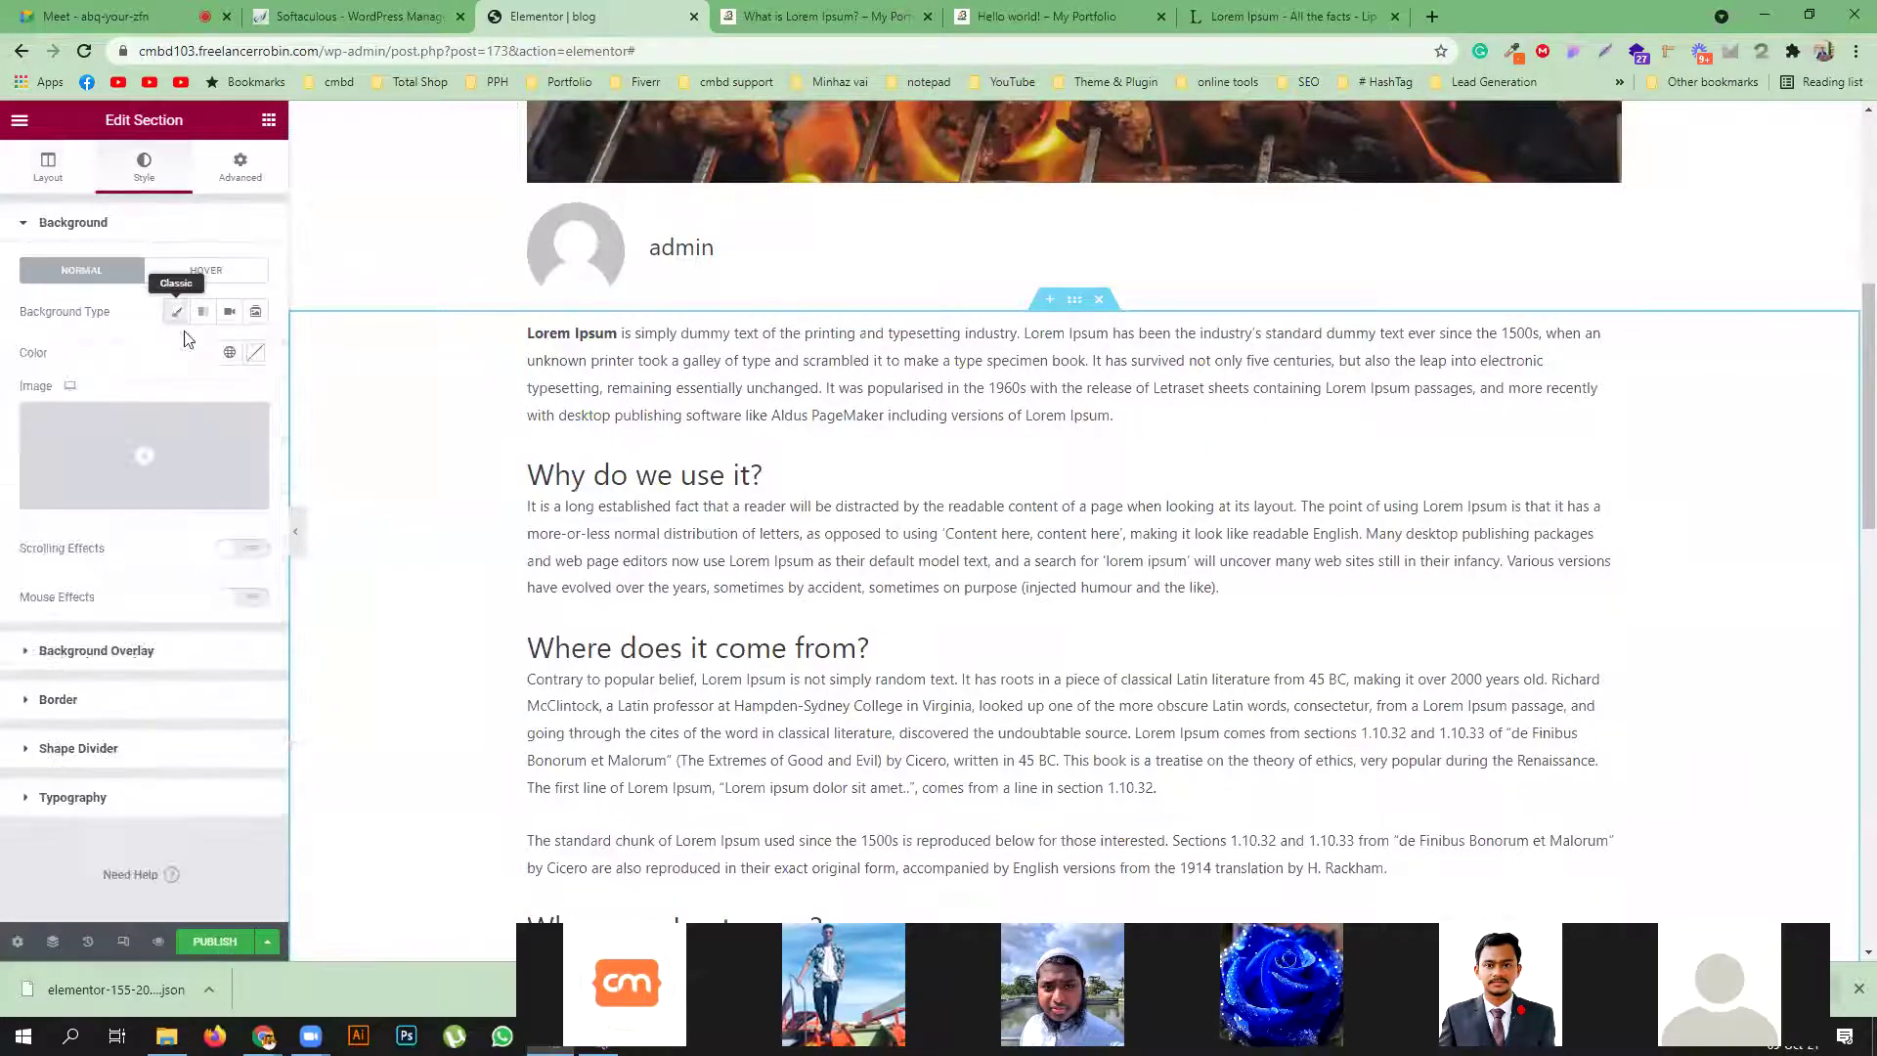
click(255, 352)
click(192, 496)
mouse_move(192, 496)
mouse_down()
mouse_move(84, 453)
mouse_move(90, 435)
mouse_up()
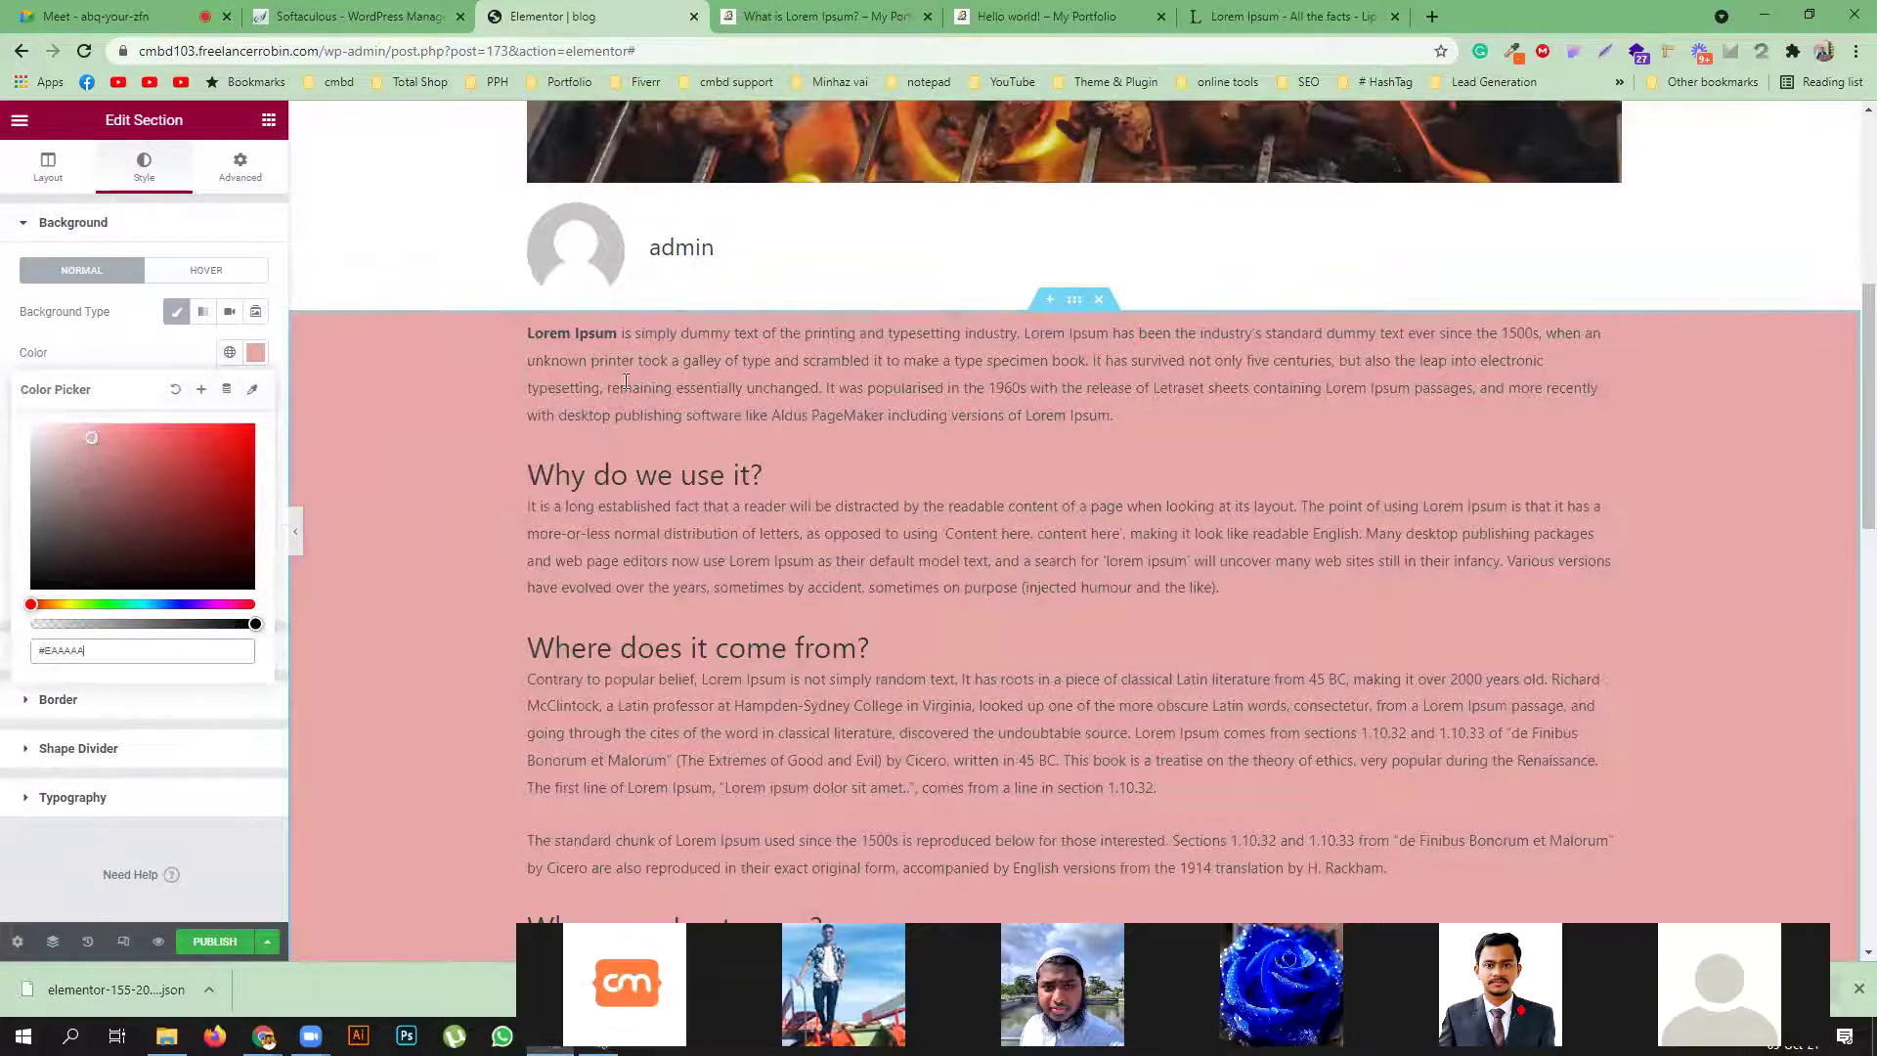
click(264, 164)
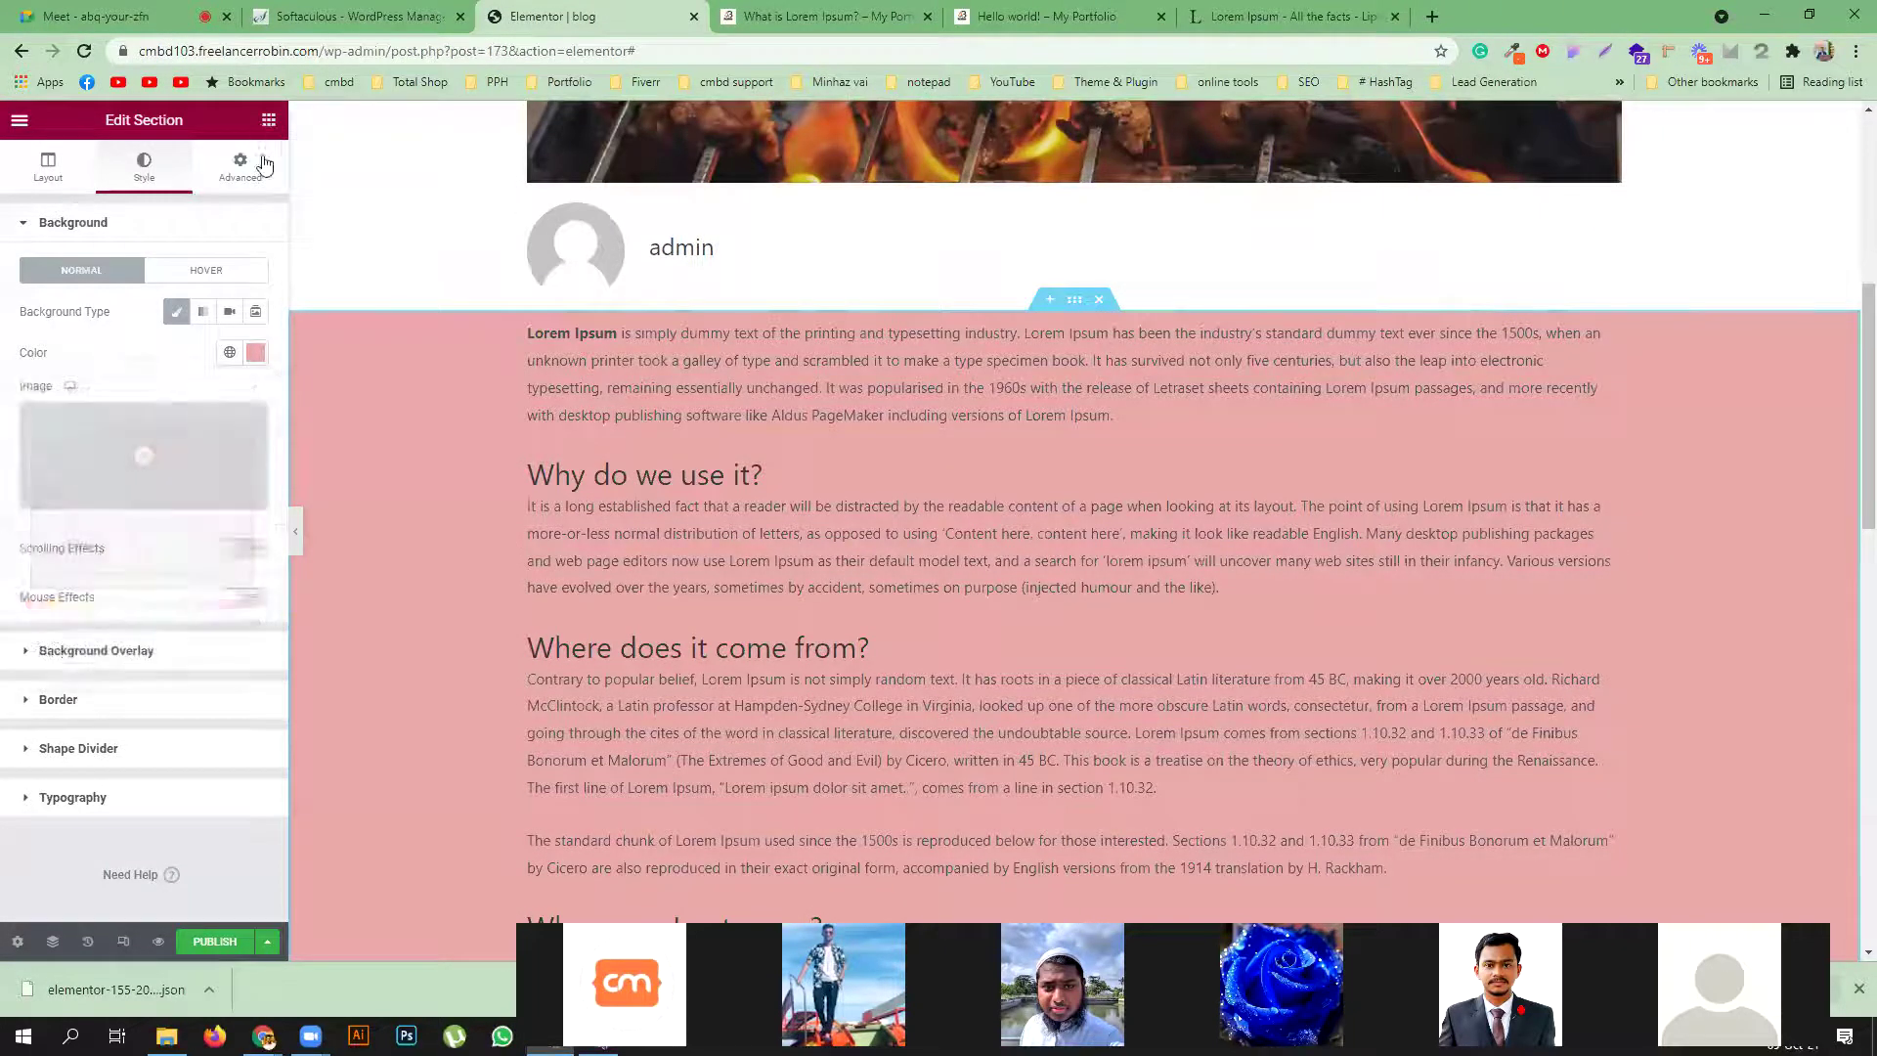
click(268, 119)
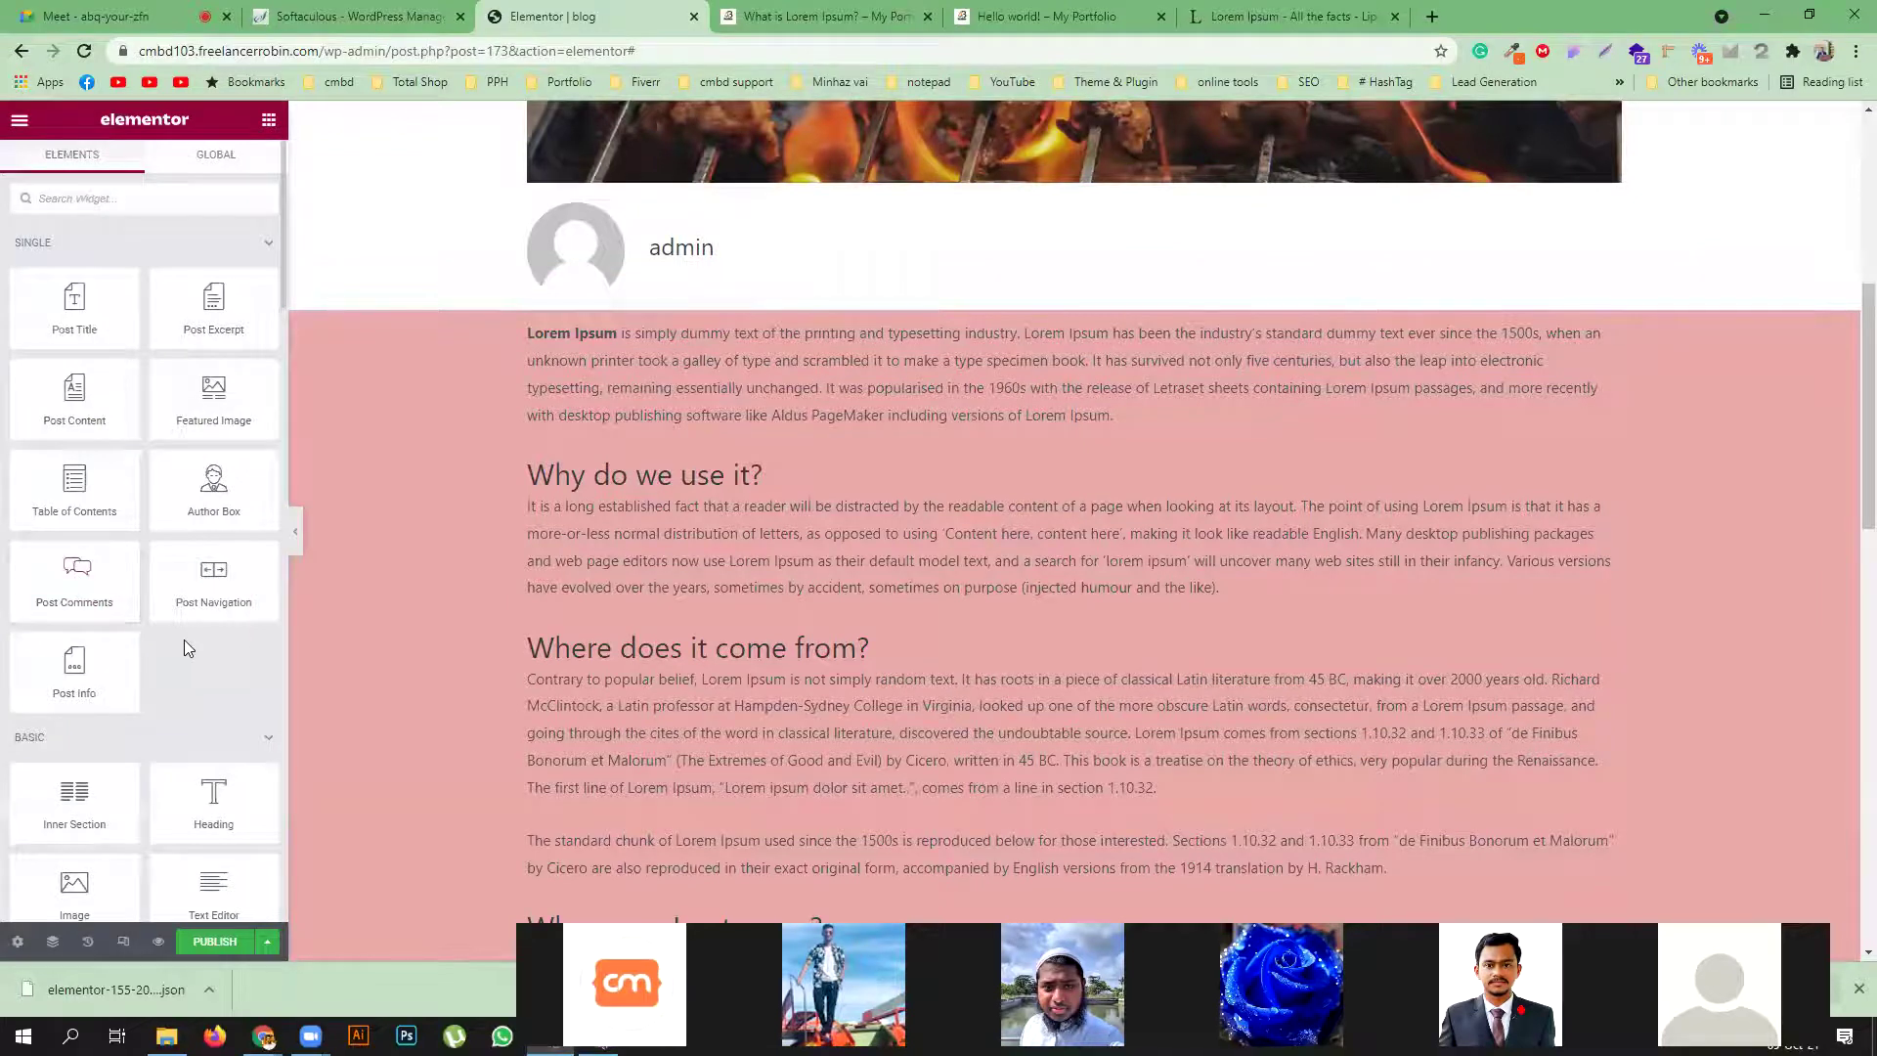
scroll(607, 611, down, 4)
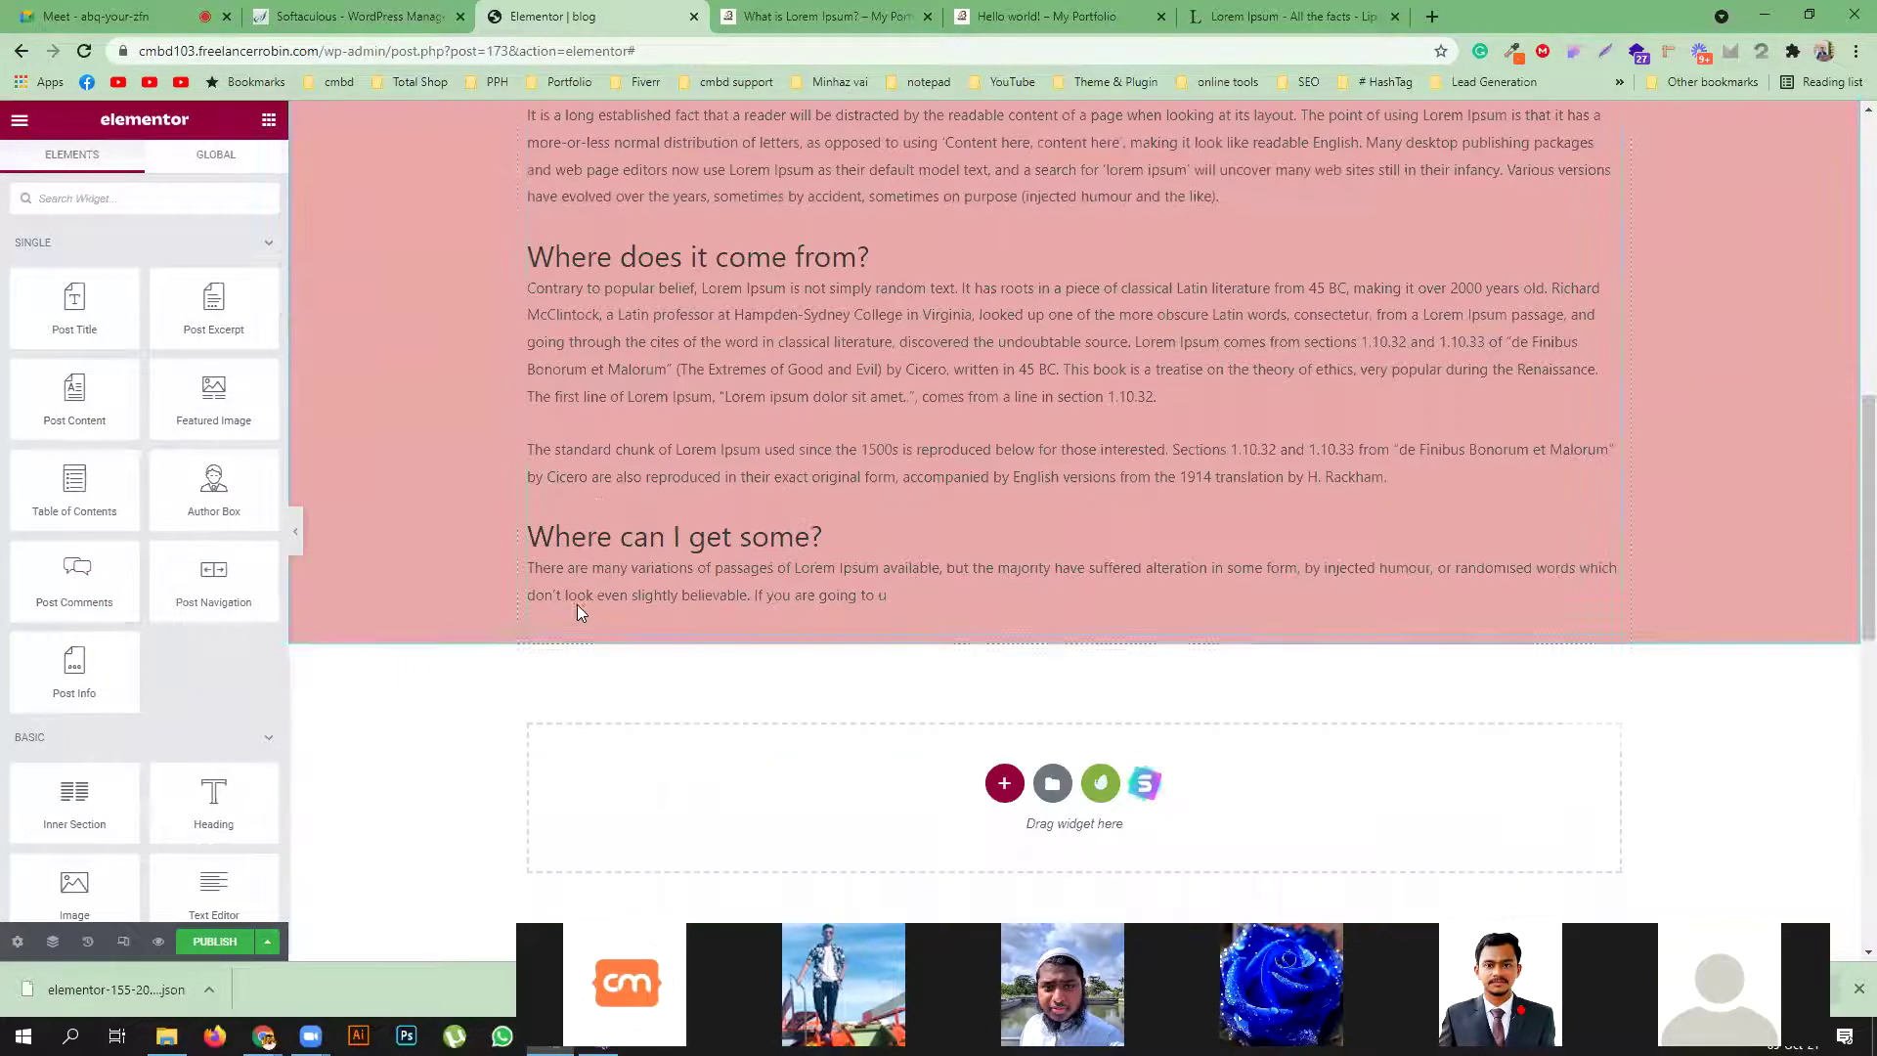
Add the Post Comments form below the content section, then switch to the lipsum.com tab
drag(66, 591, 713, 629)
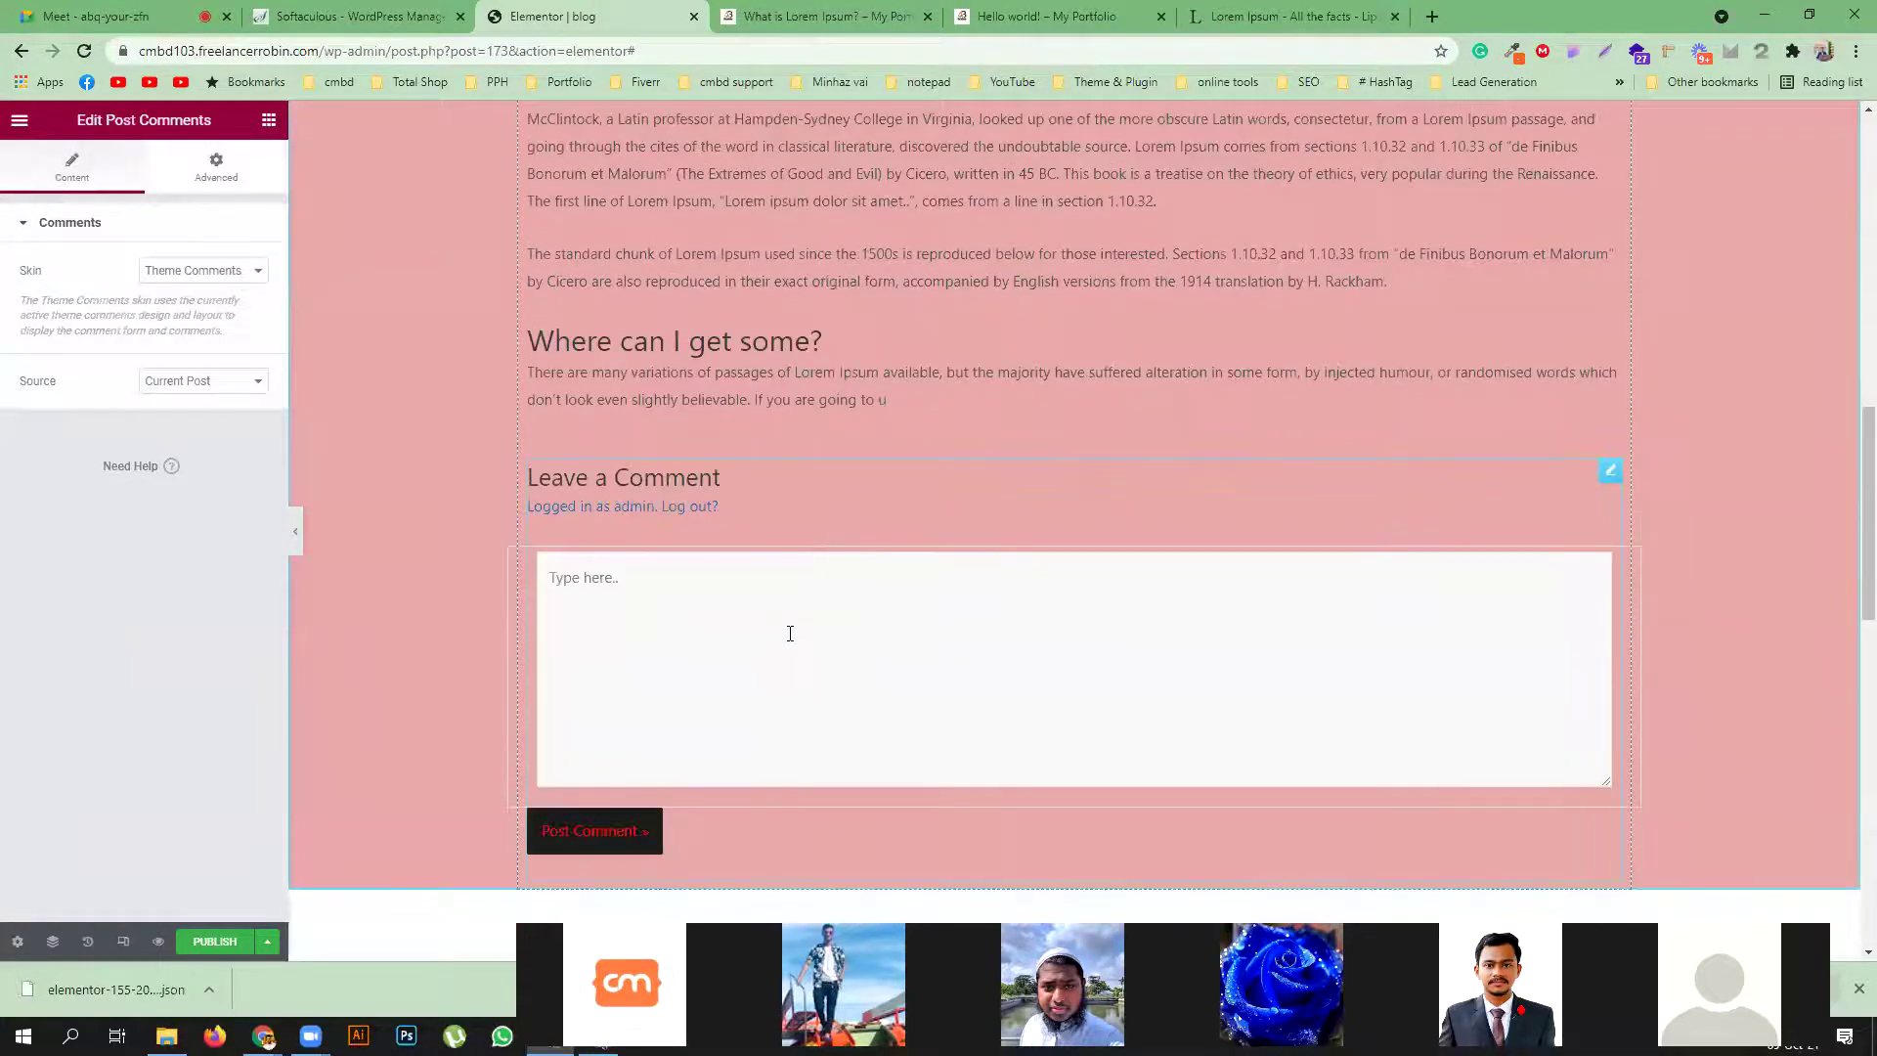
click(268, 121)
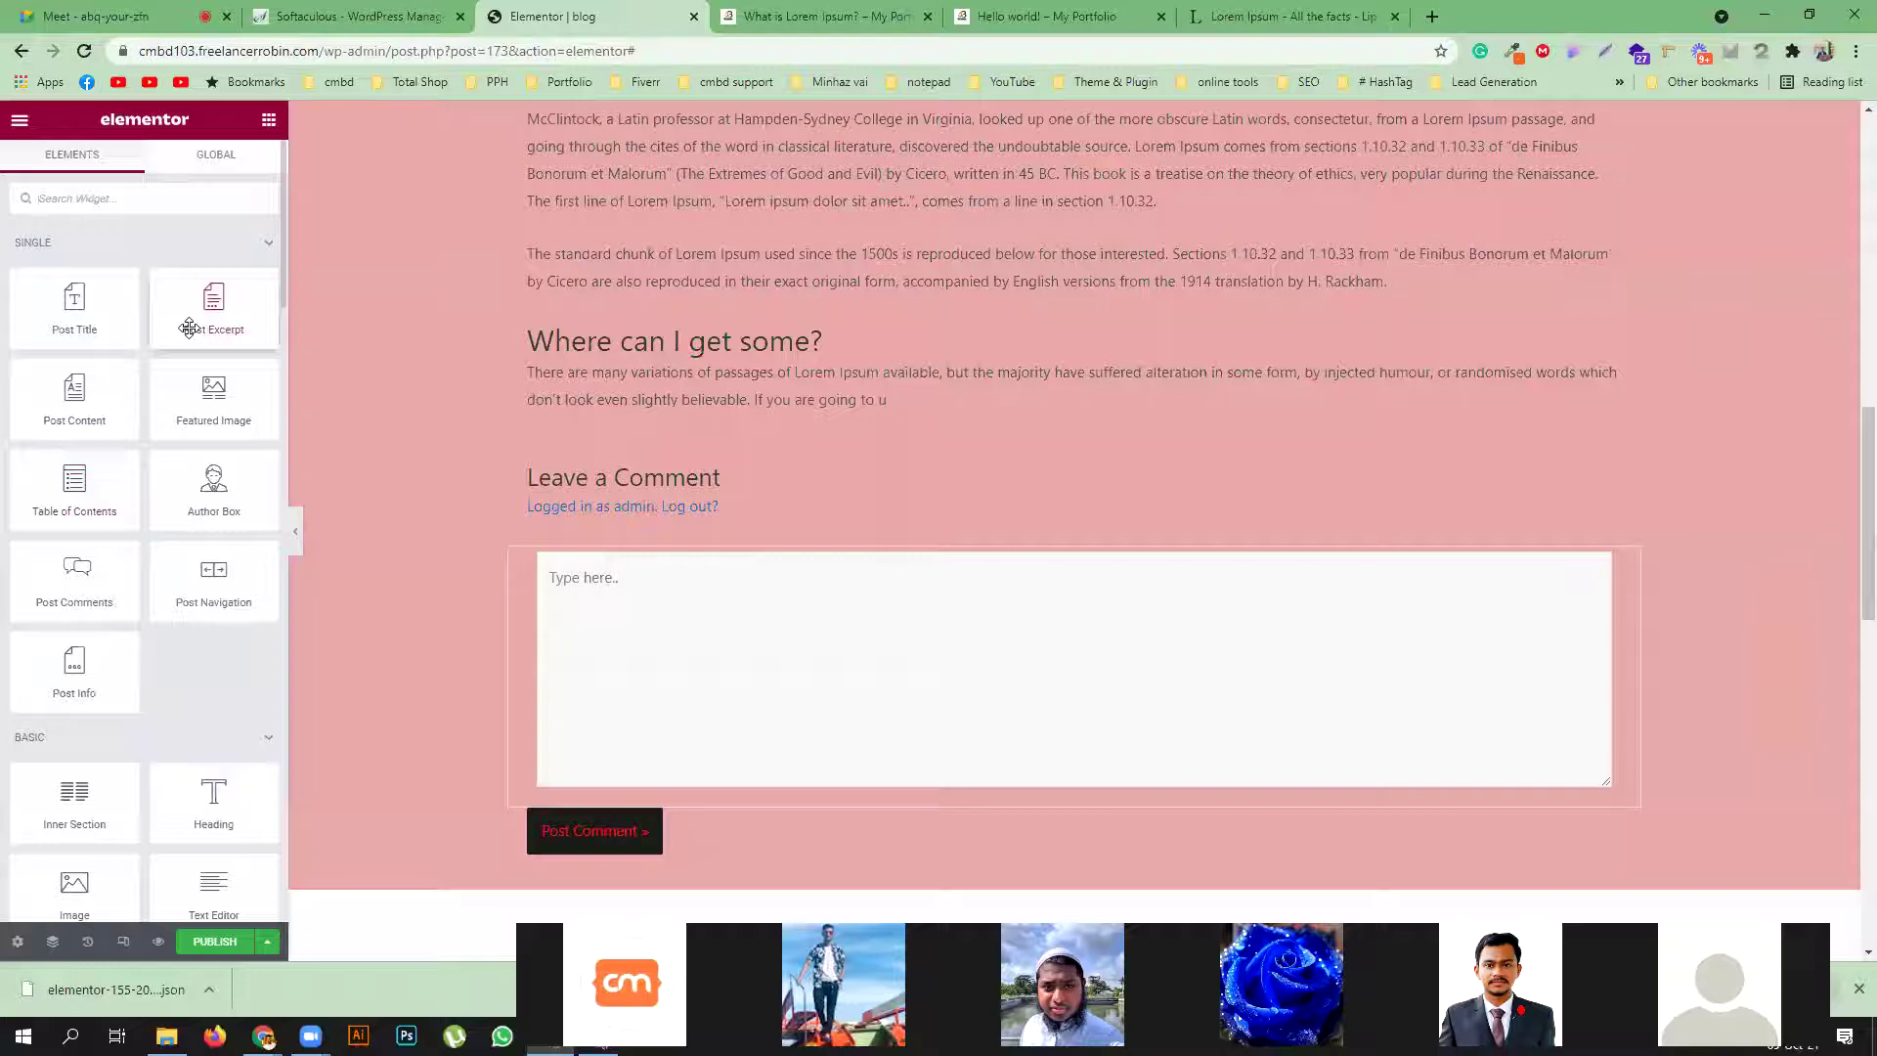
click(1041, 15)
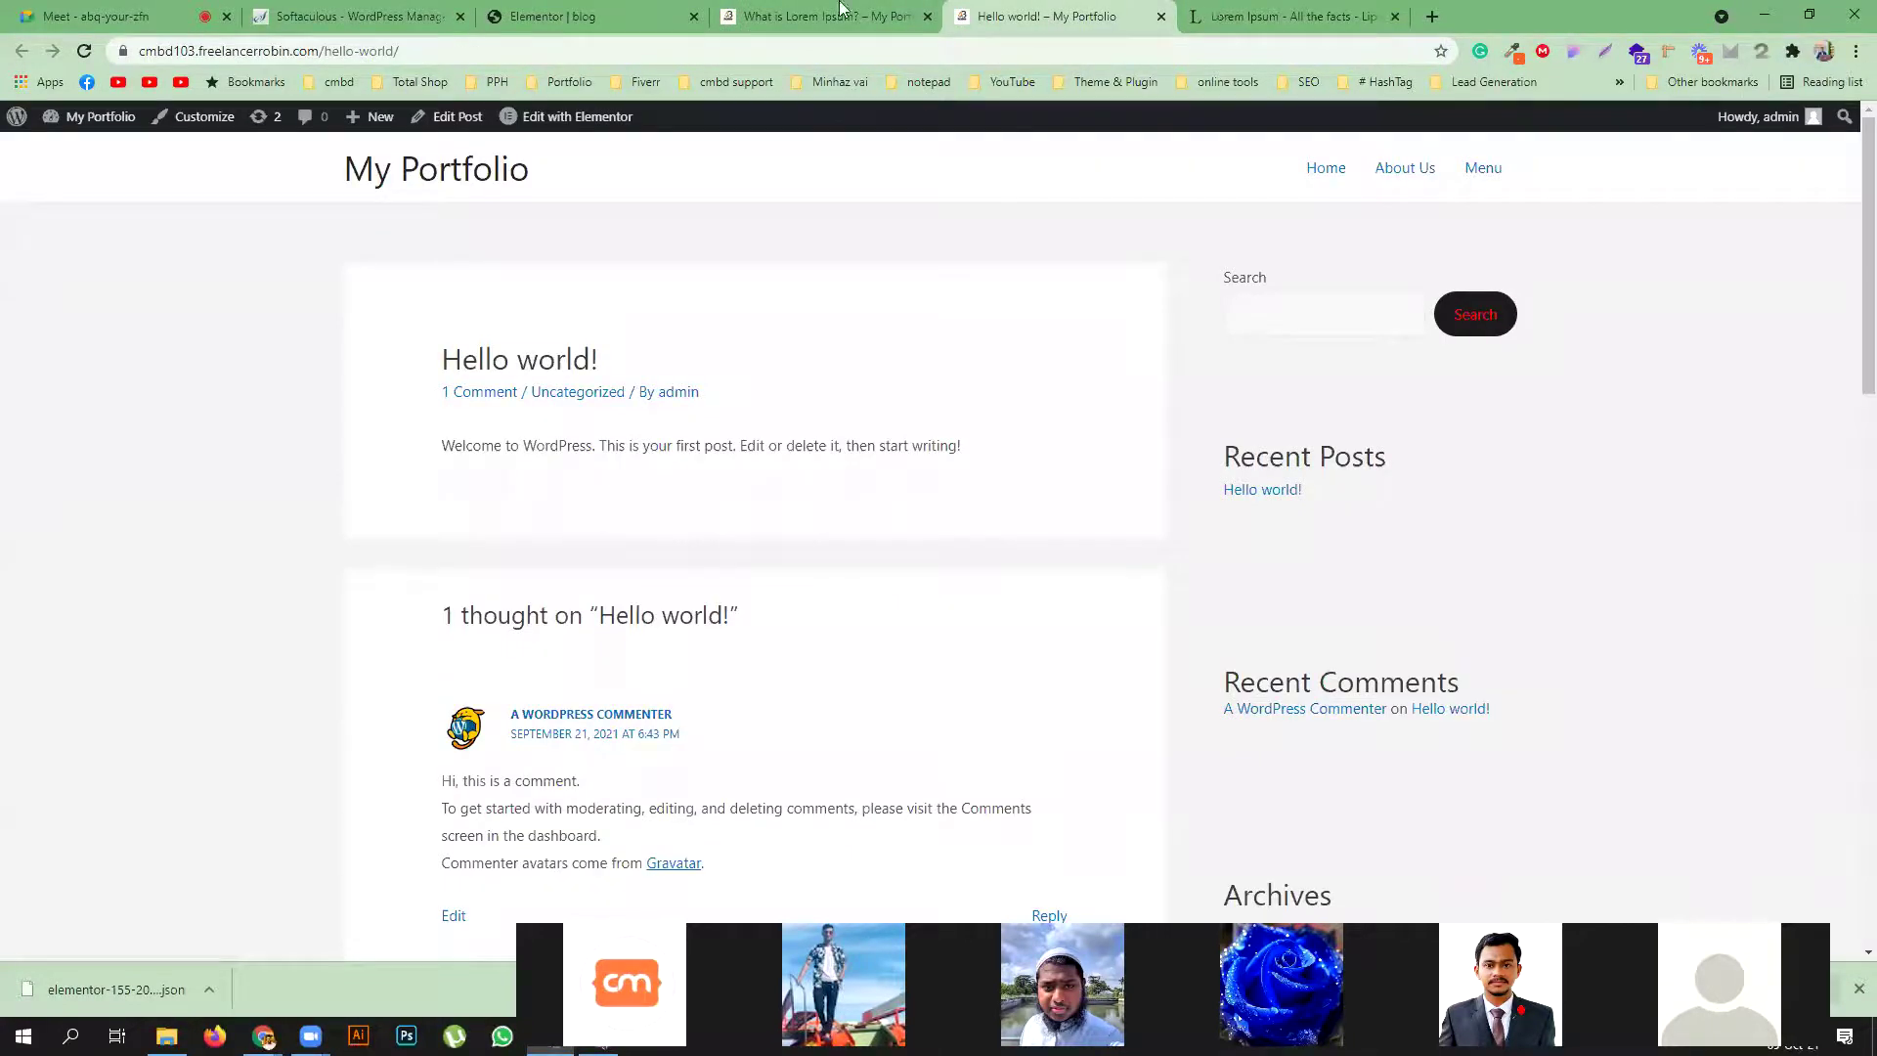
click(1256, 15)
click(719, 608)
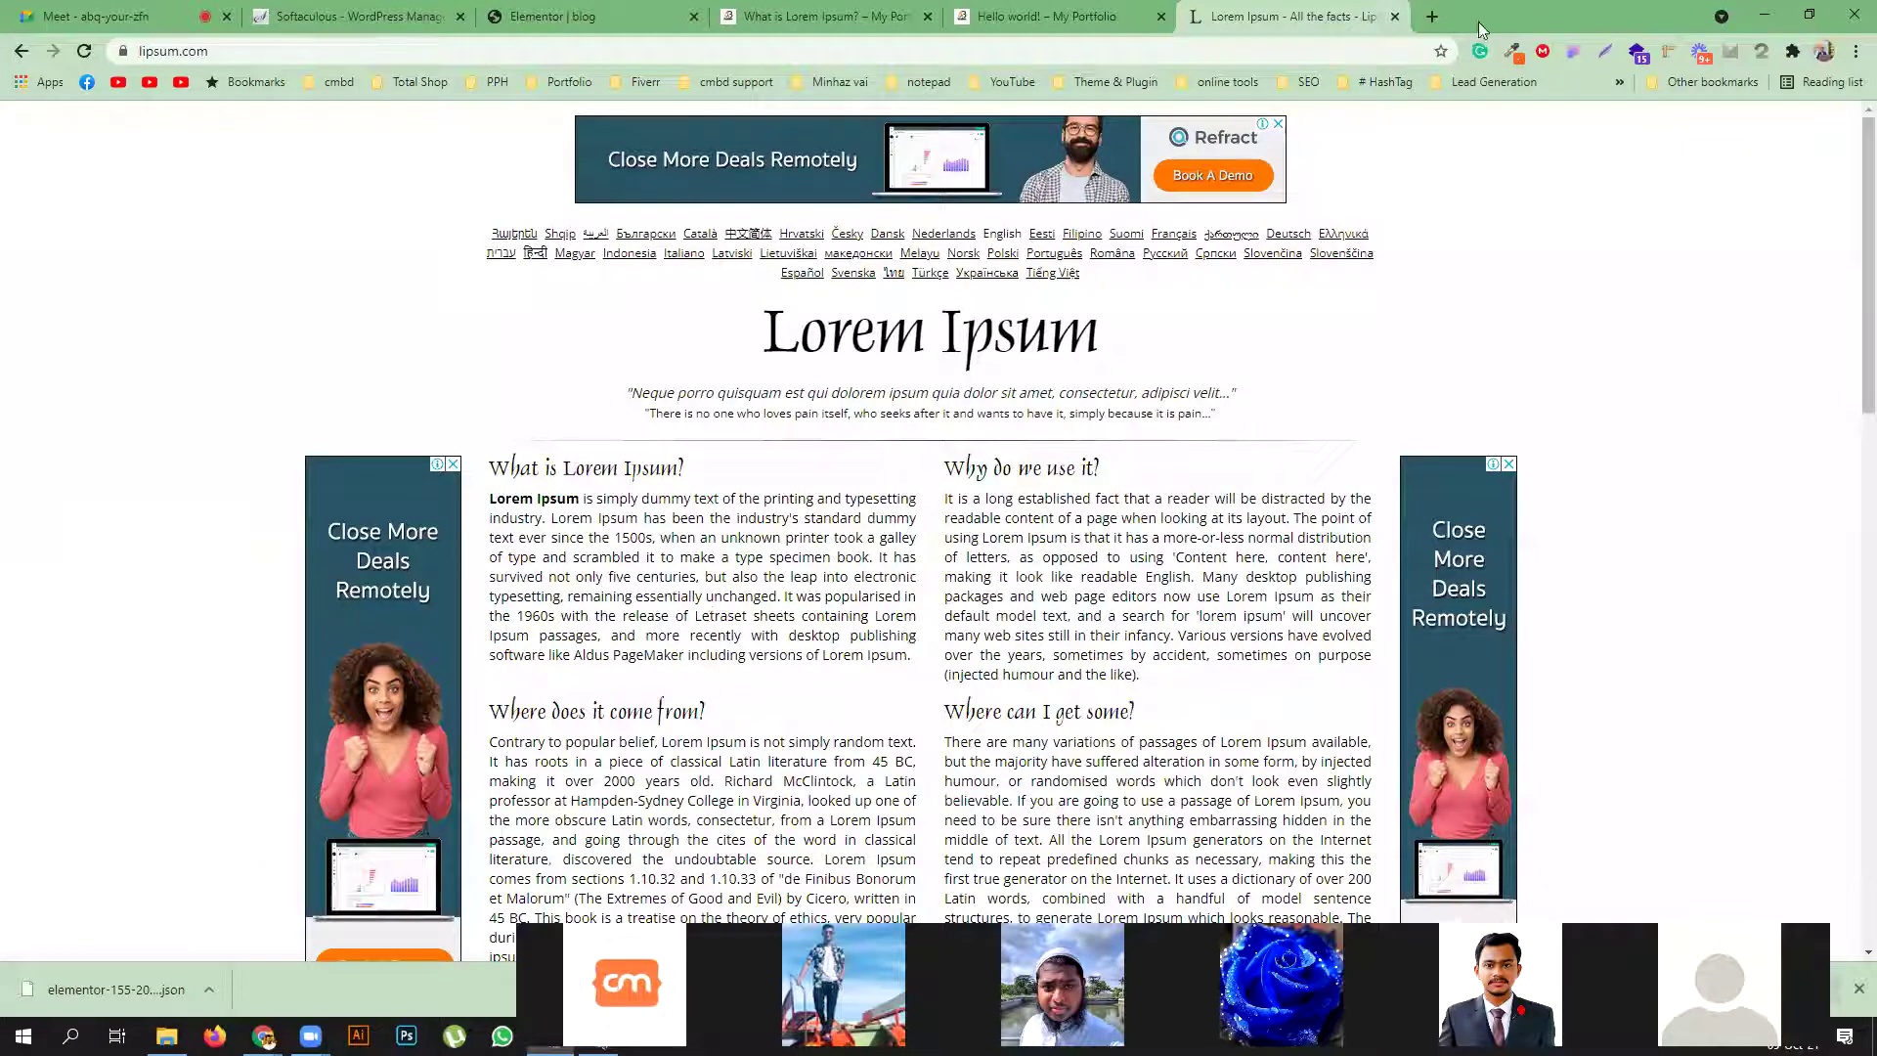
Search Google for codemanbd in a new browser tab
click(1433, 17)
text(code)
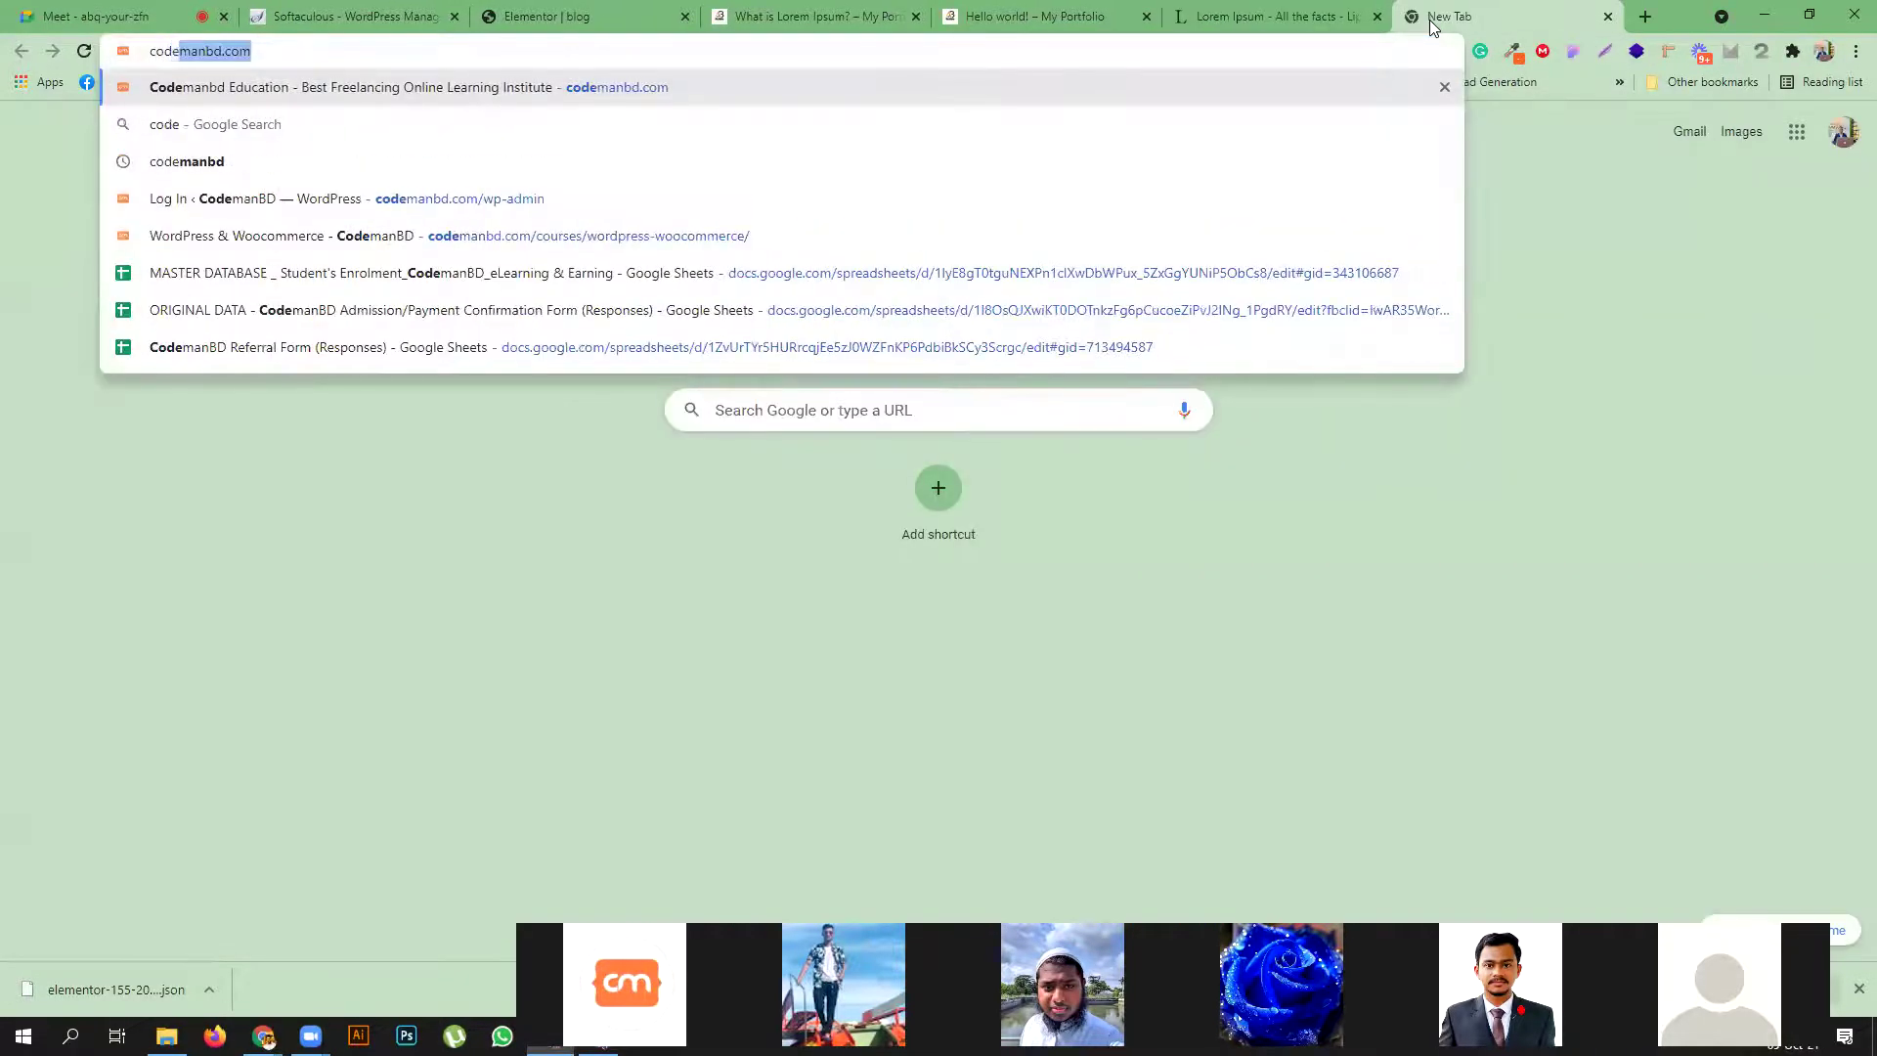
key(Return)
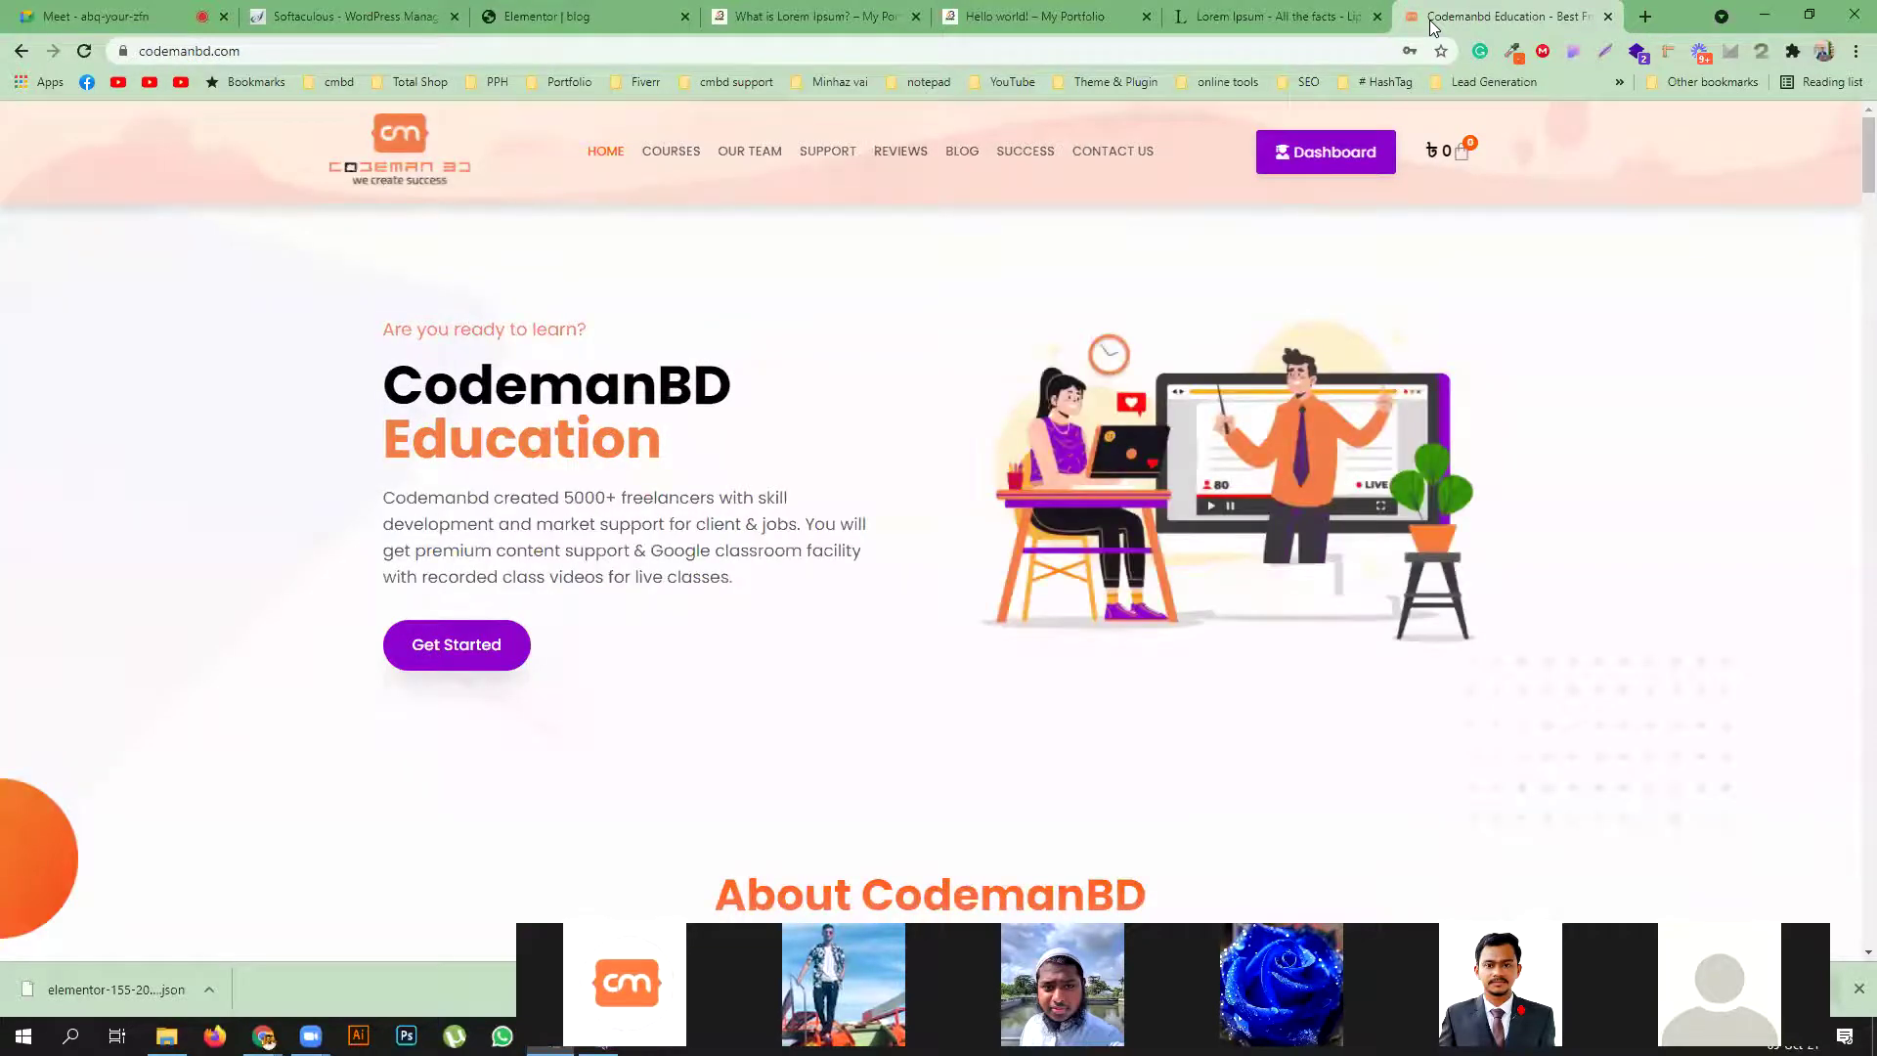
drag(266, 51, 428, 49)
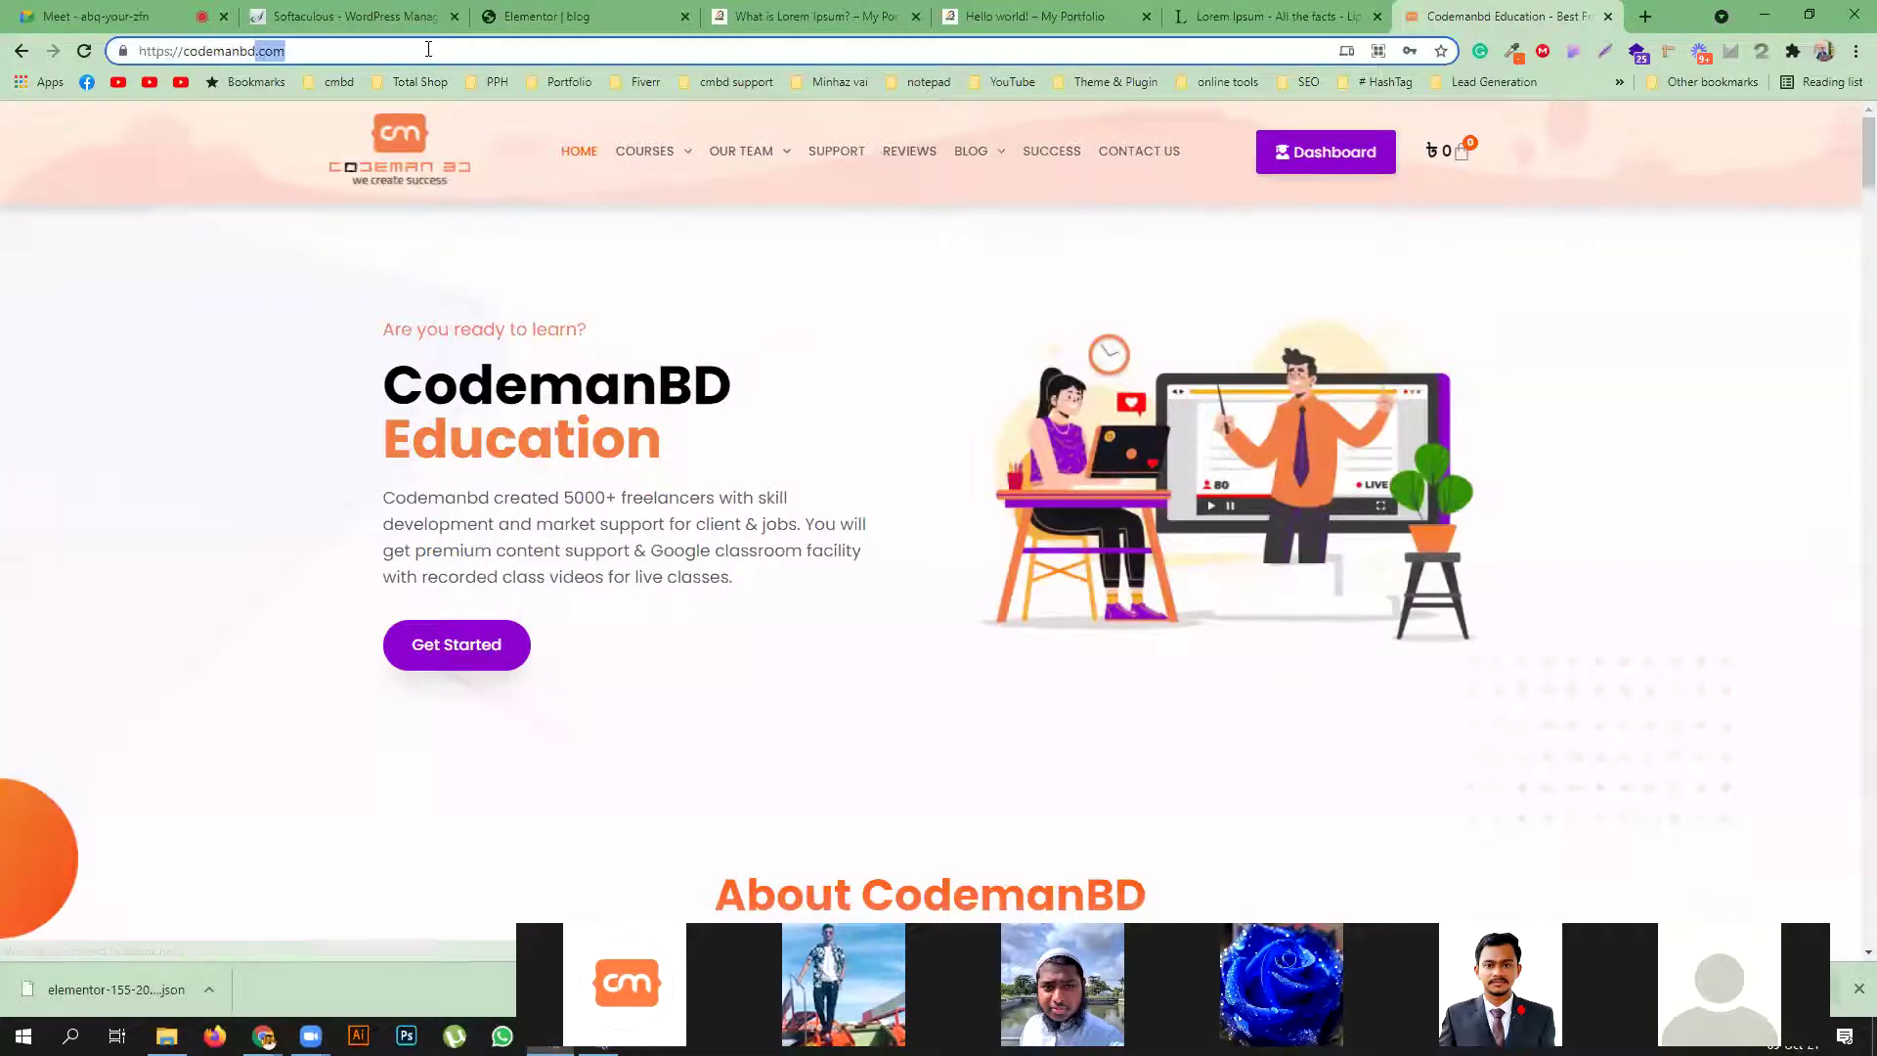
key(BackSpace)
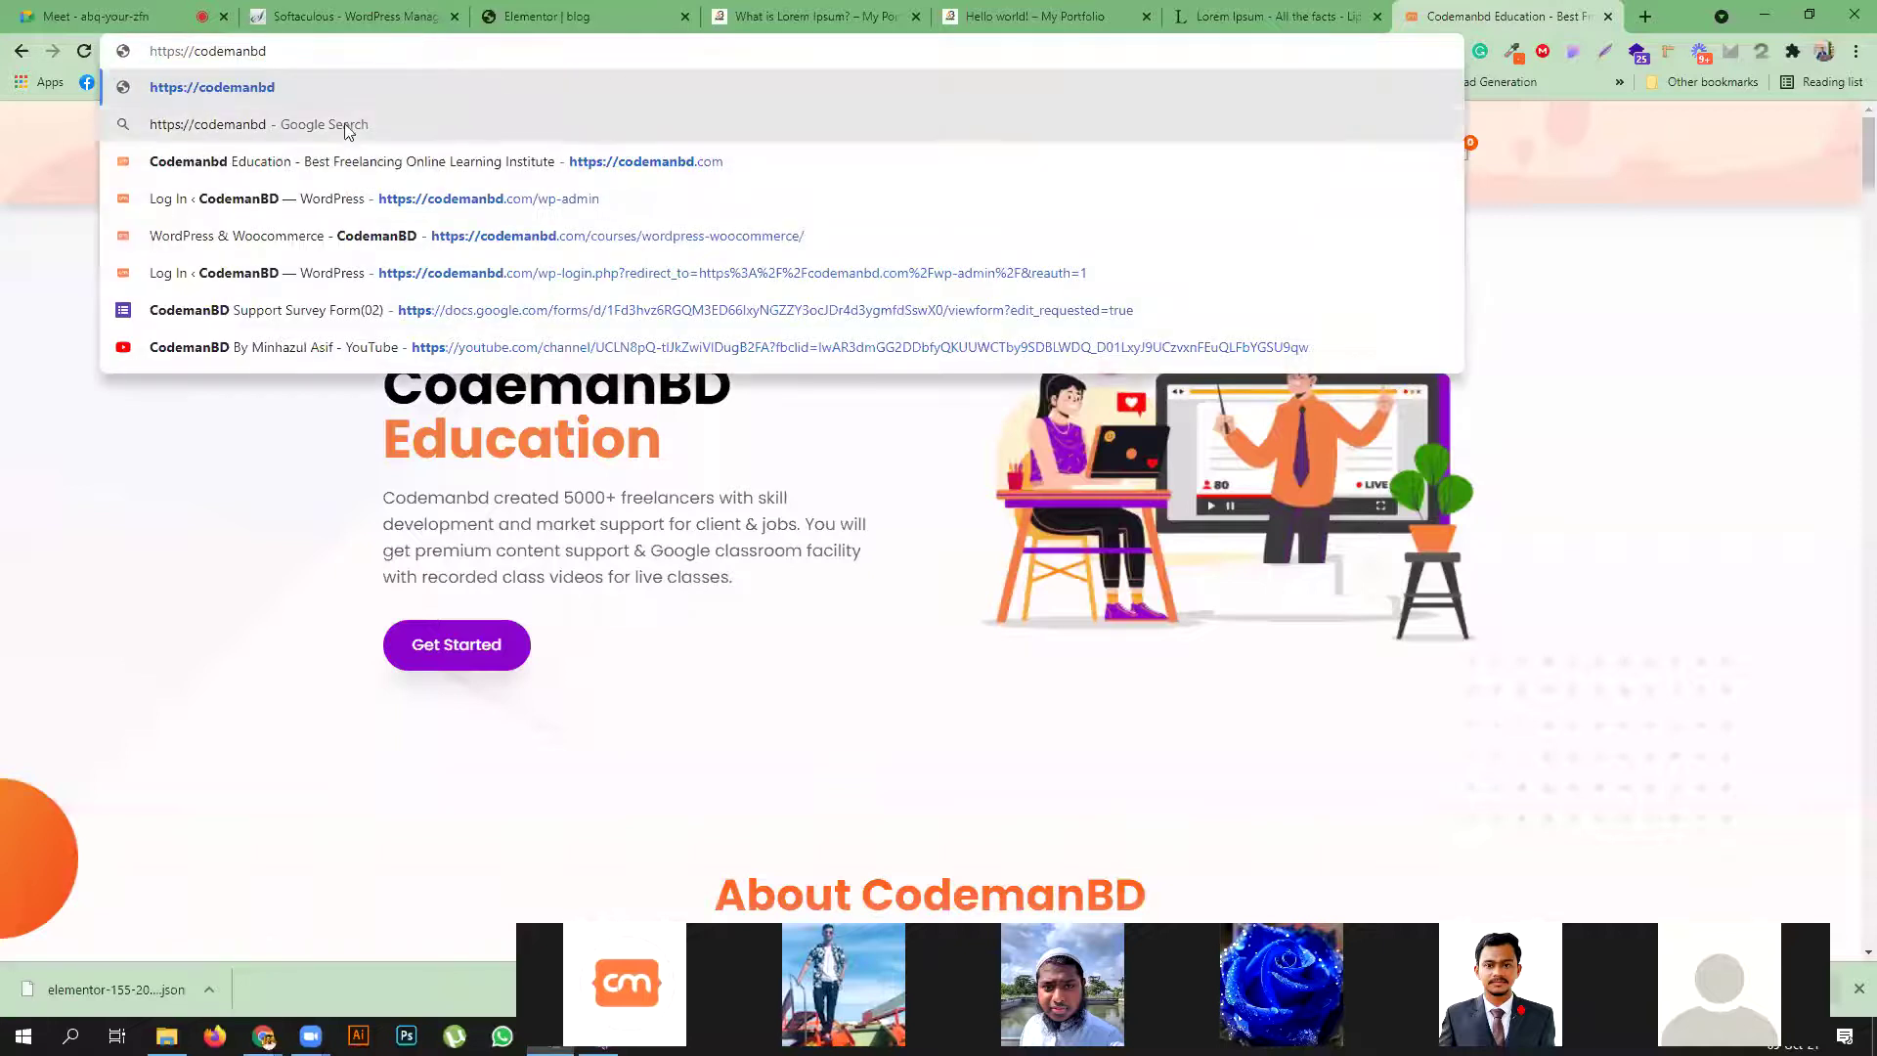
drag(195, 51, 149, 51)
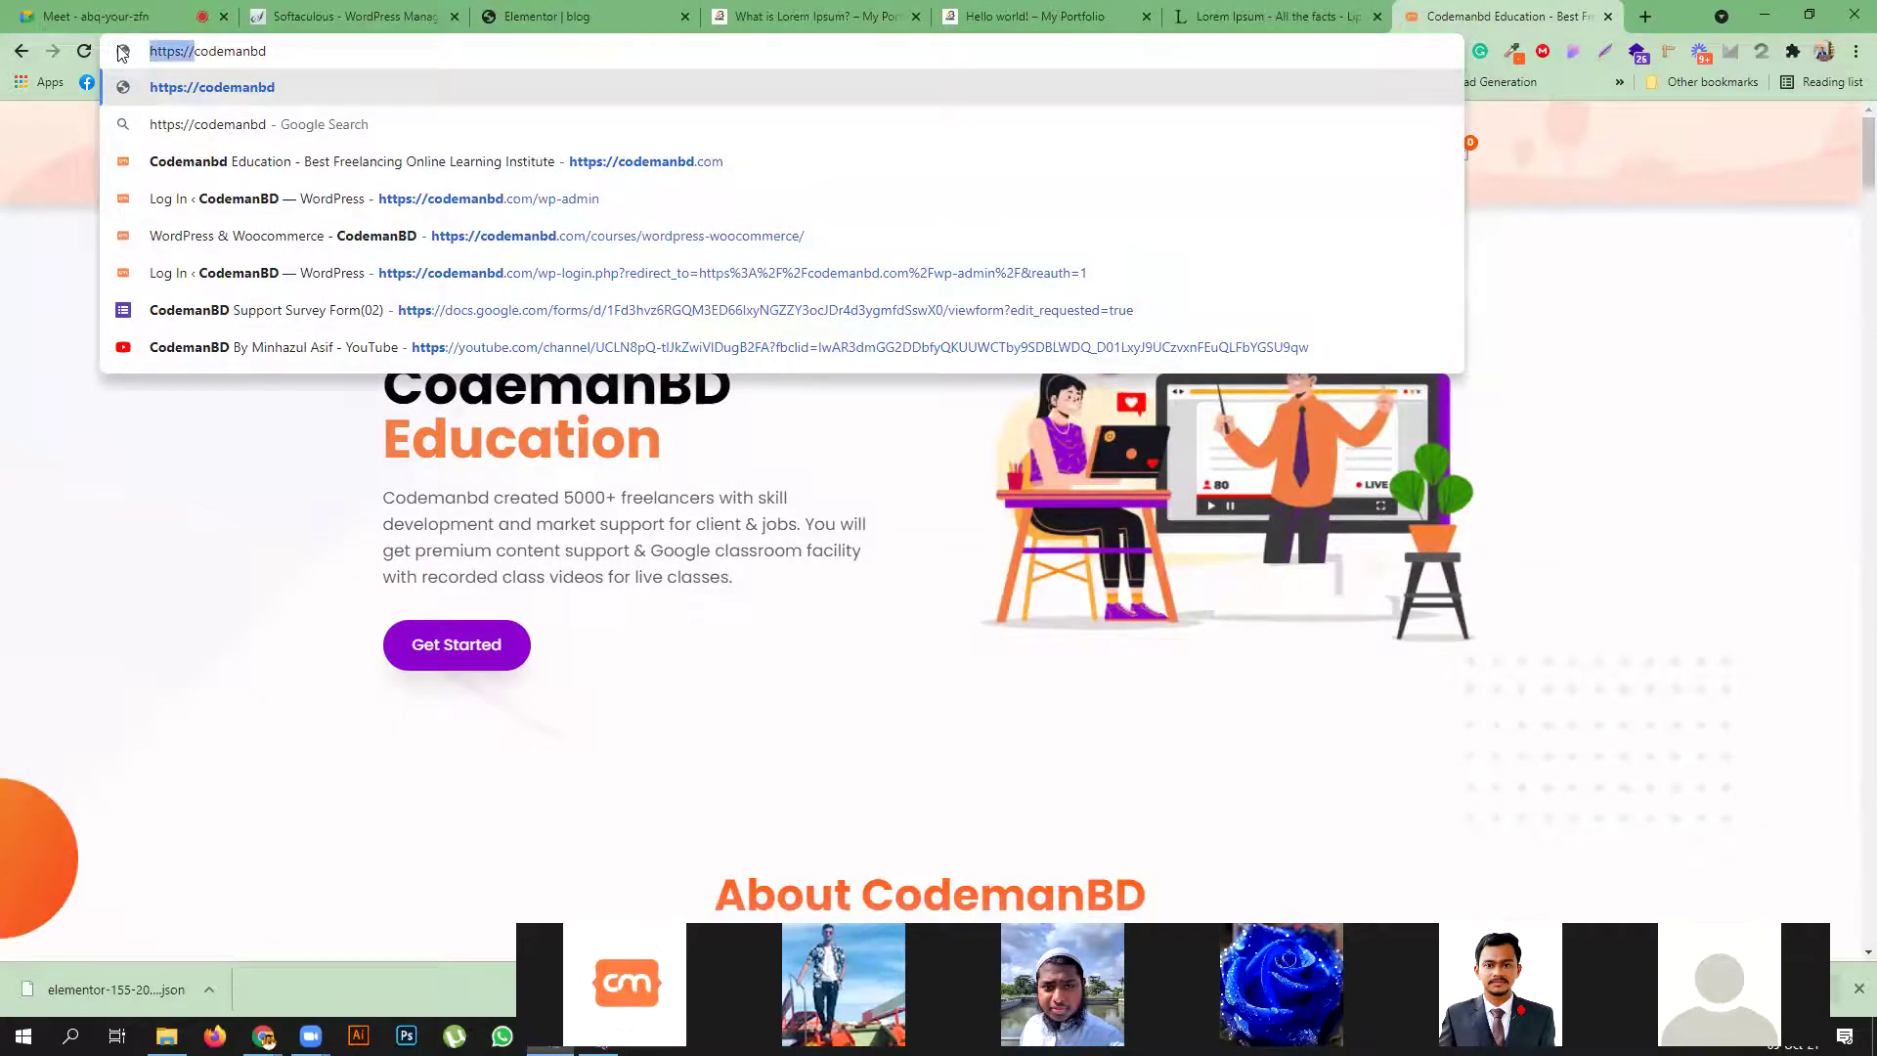
key(BackSpace)
key(Return)
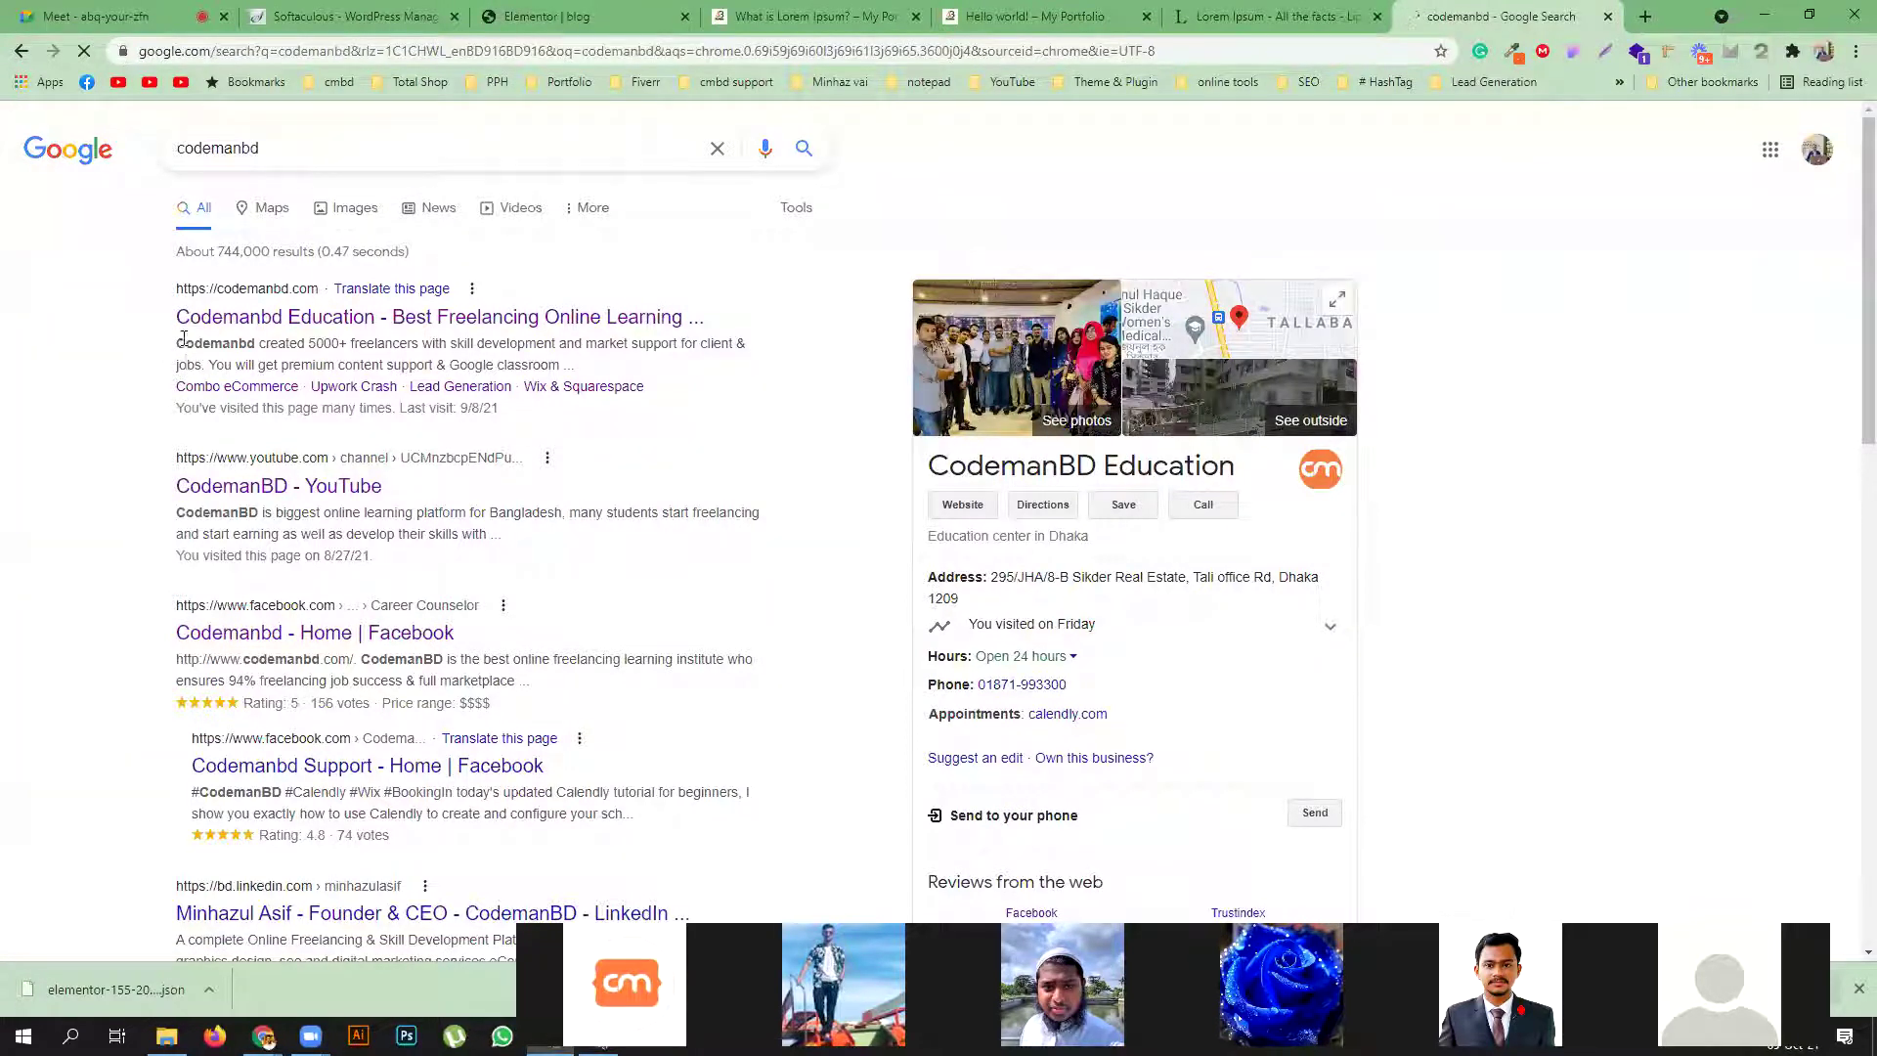
Switch to the live 'What is Lorem Ipsum? – My Portfolio' post tab
drag(211, 348, 611, 422)
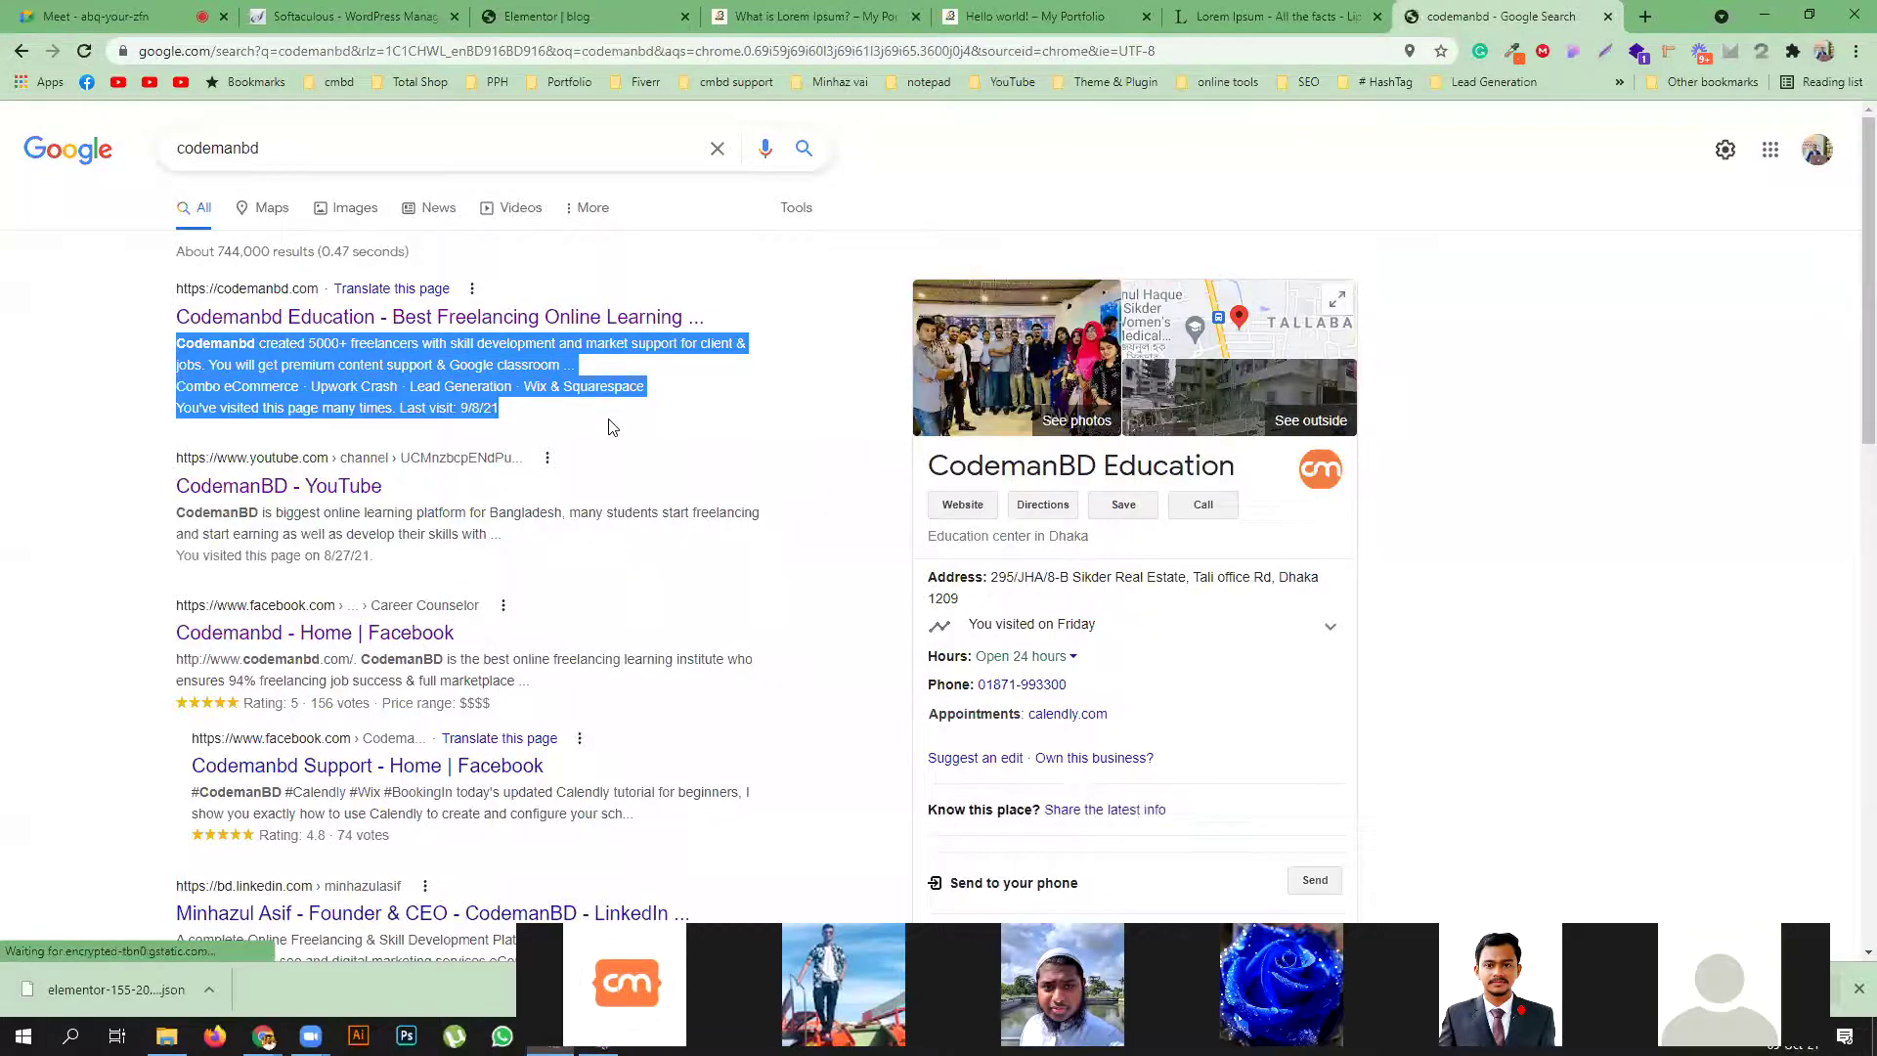
click(748, 405)
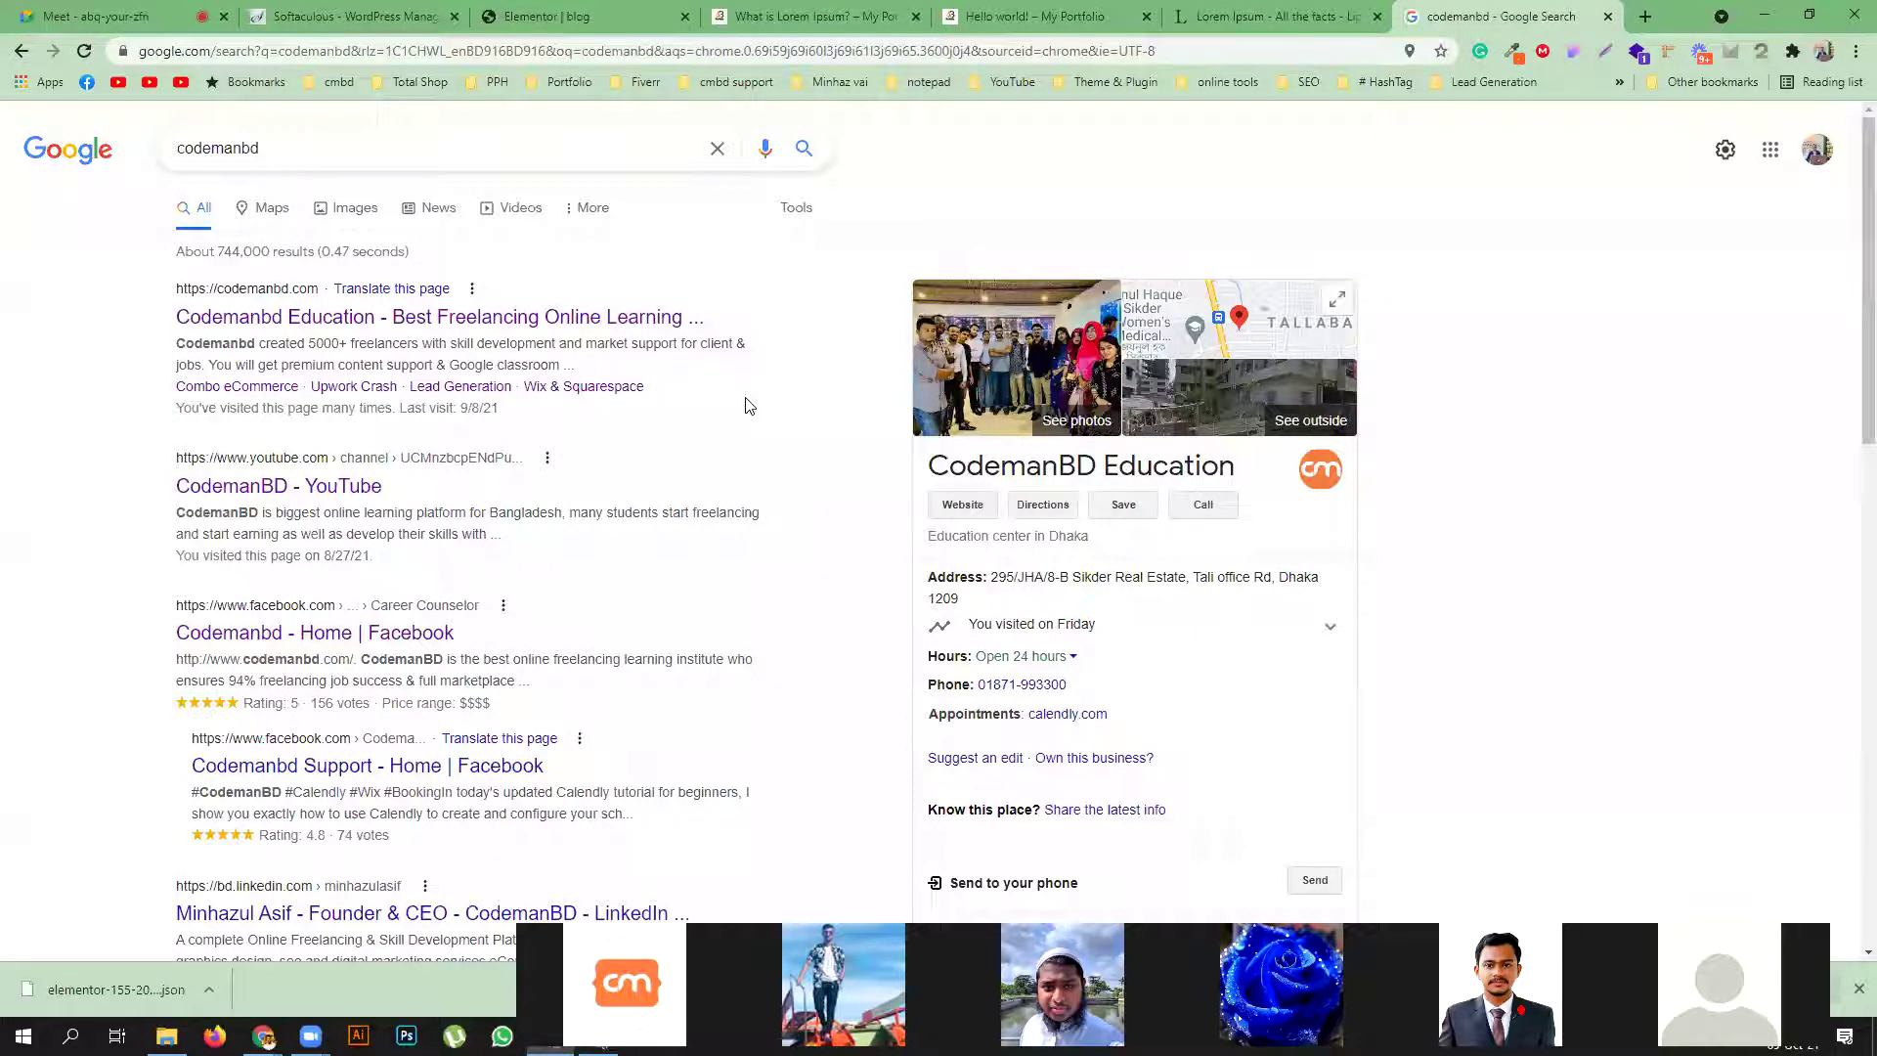
click(817, 17)
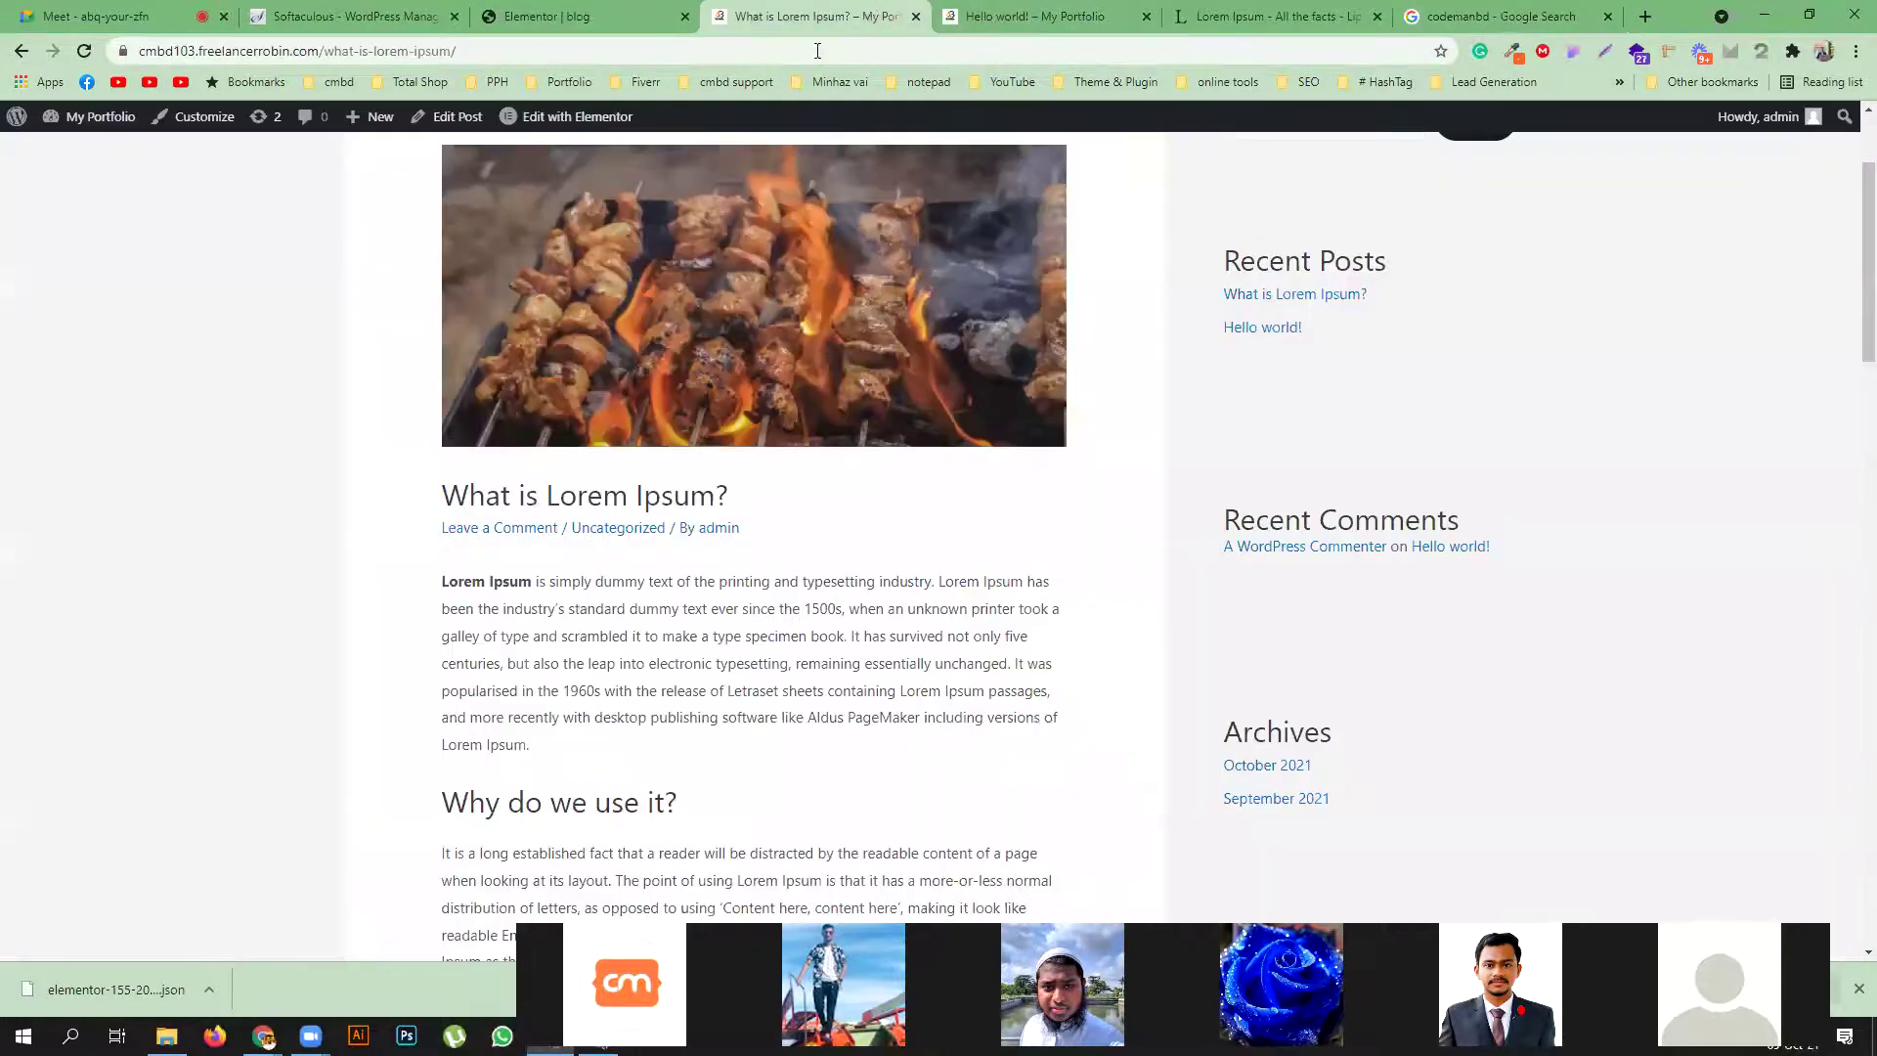
Read through the live post's first paragraph, then return to the Elementor blog template editor
scroll(668, 587, down, 1)
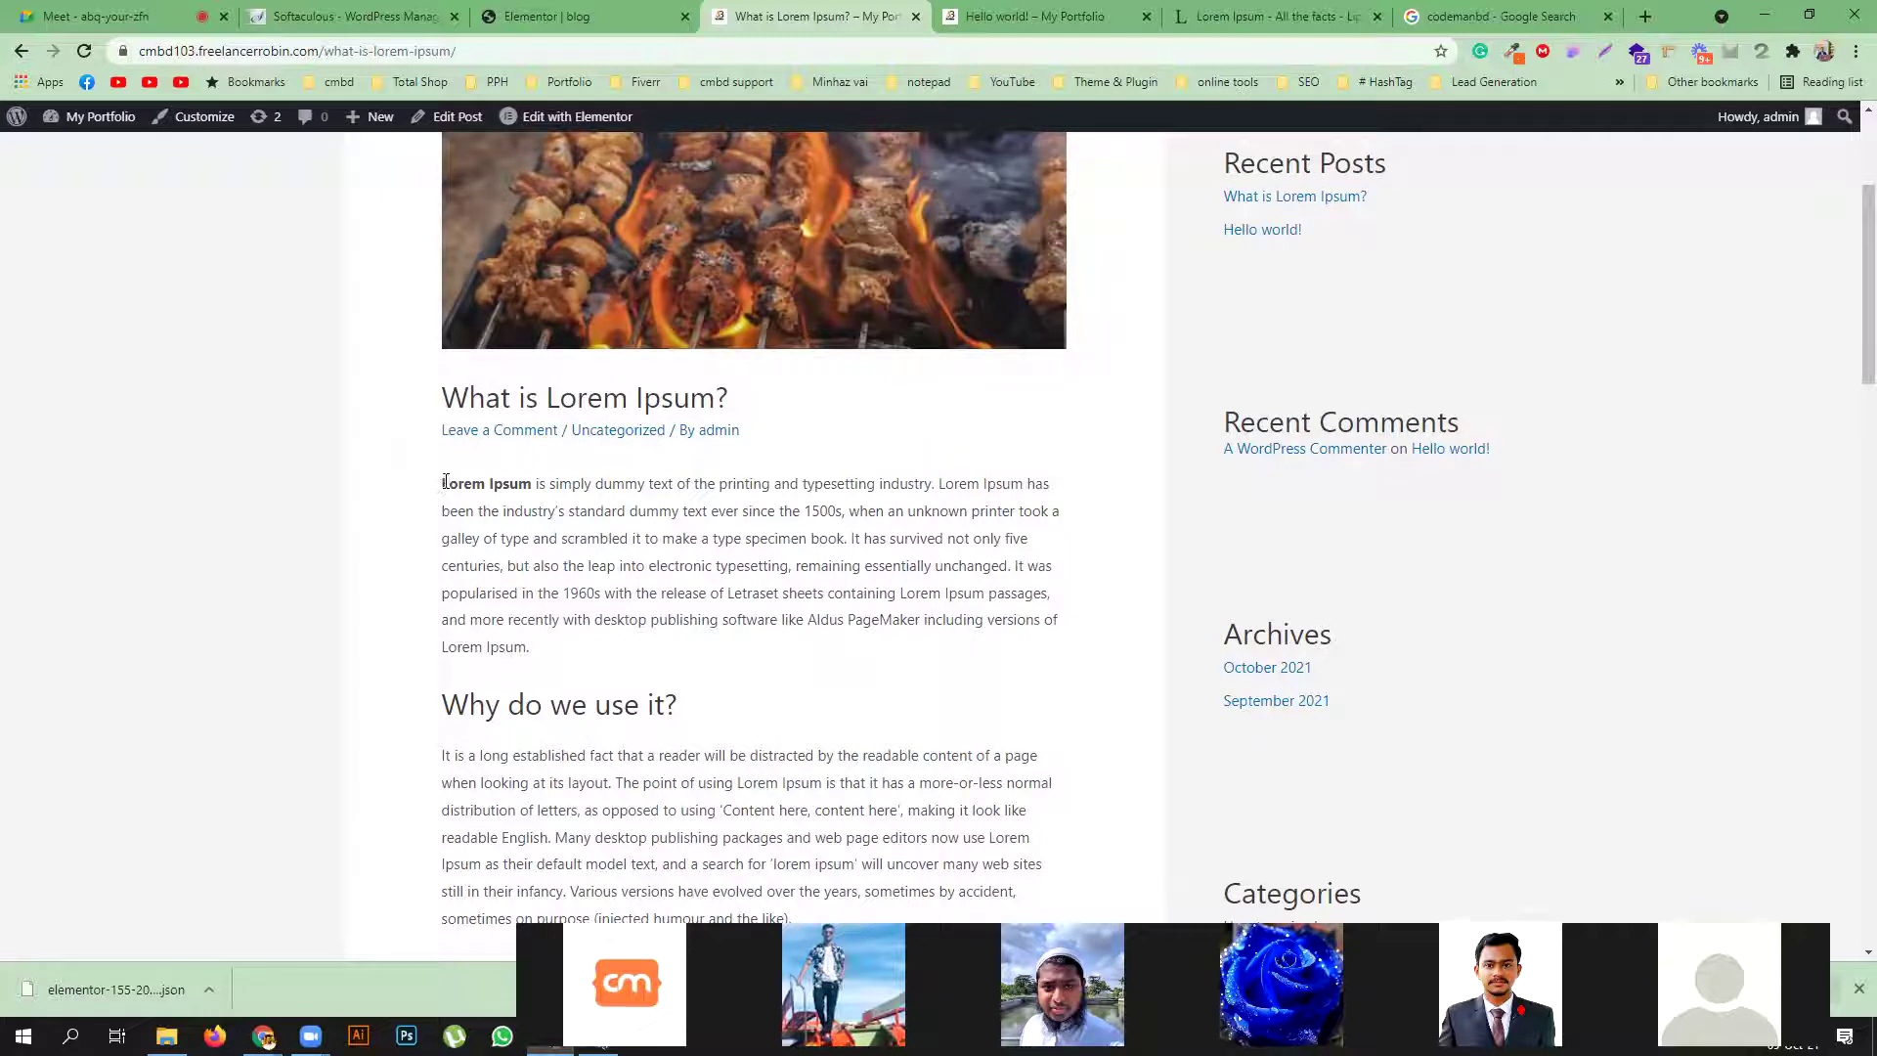
drag(445, 481, 666, 535)
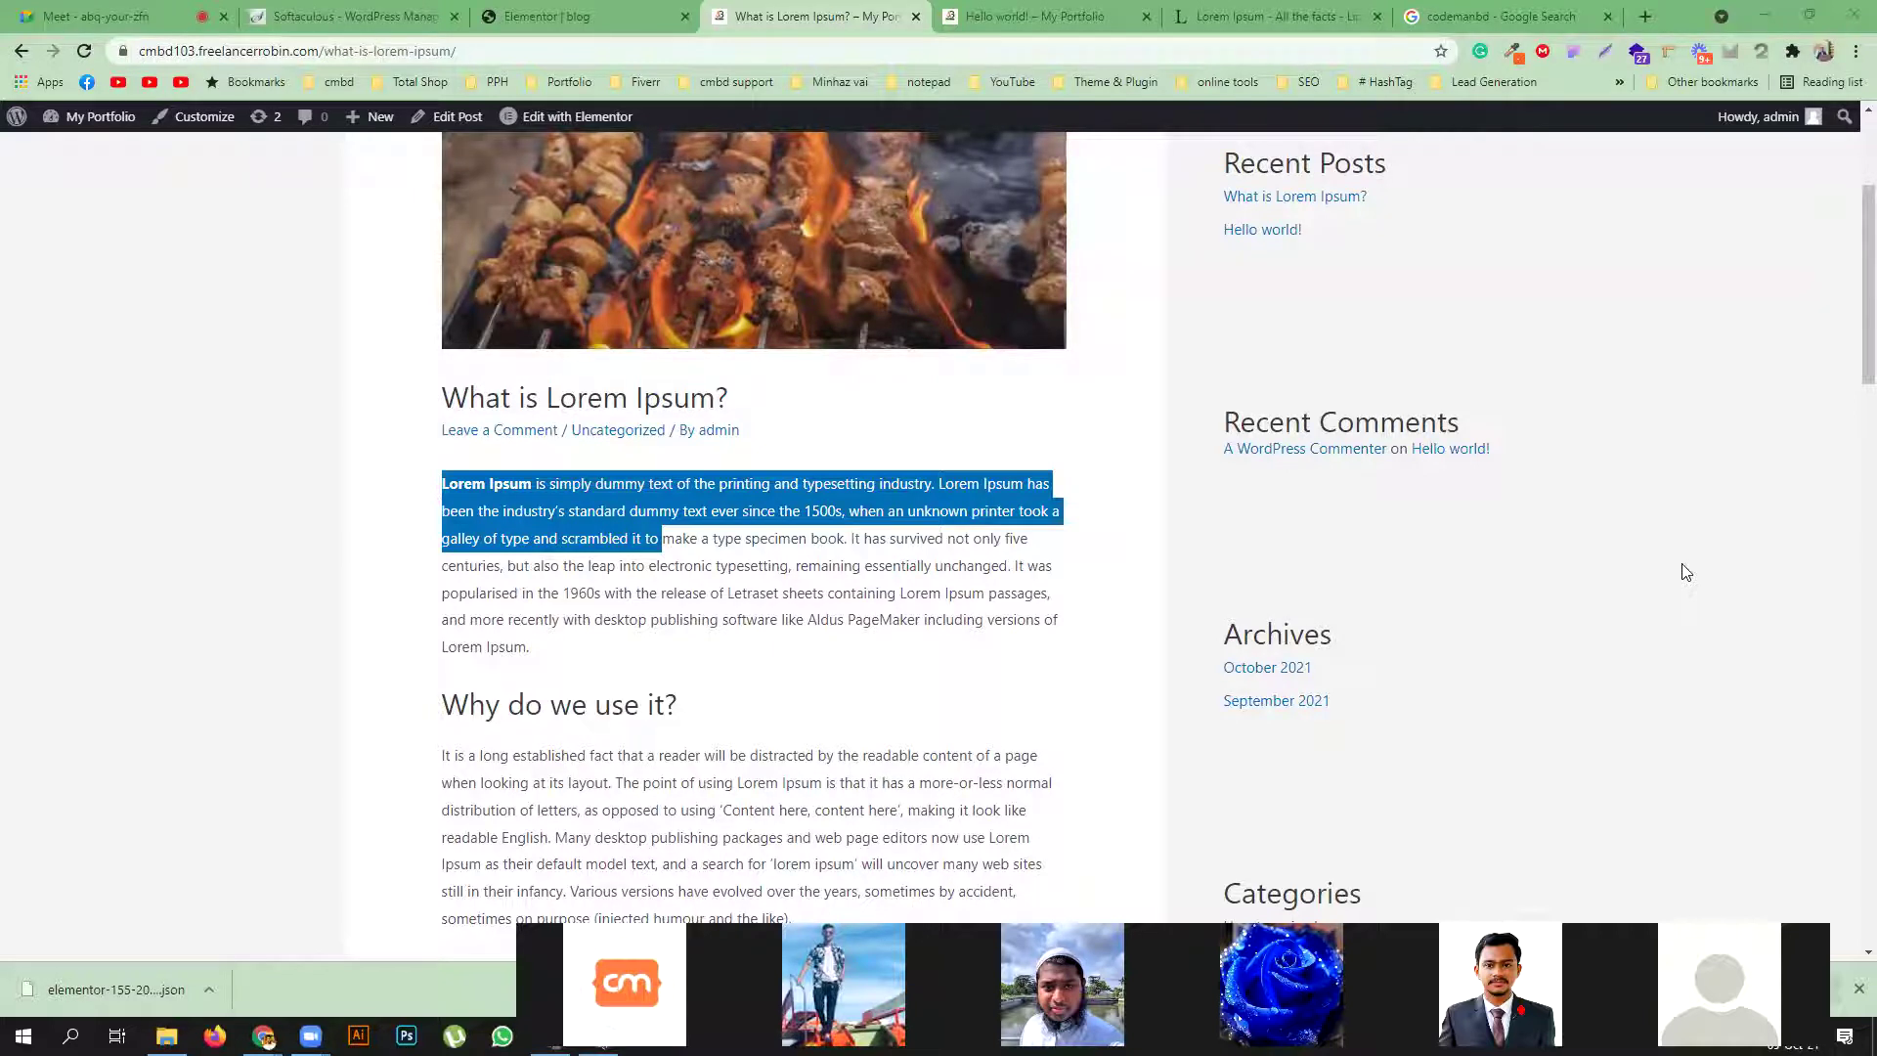
click(586, 16)
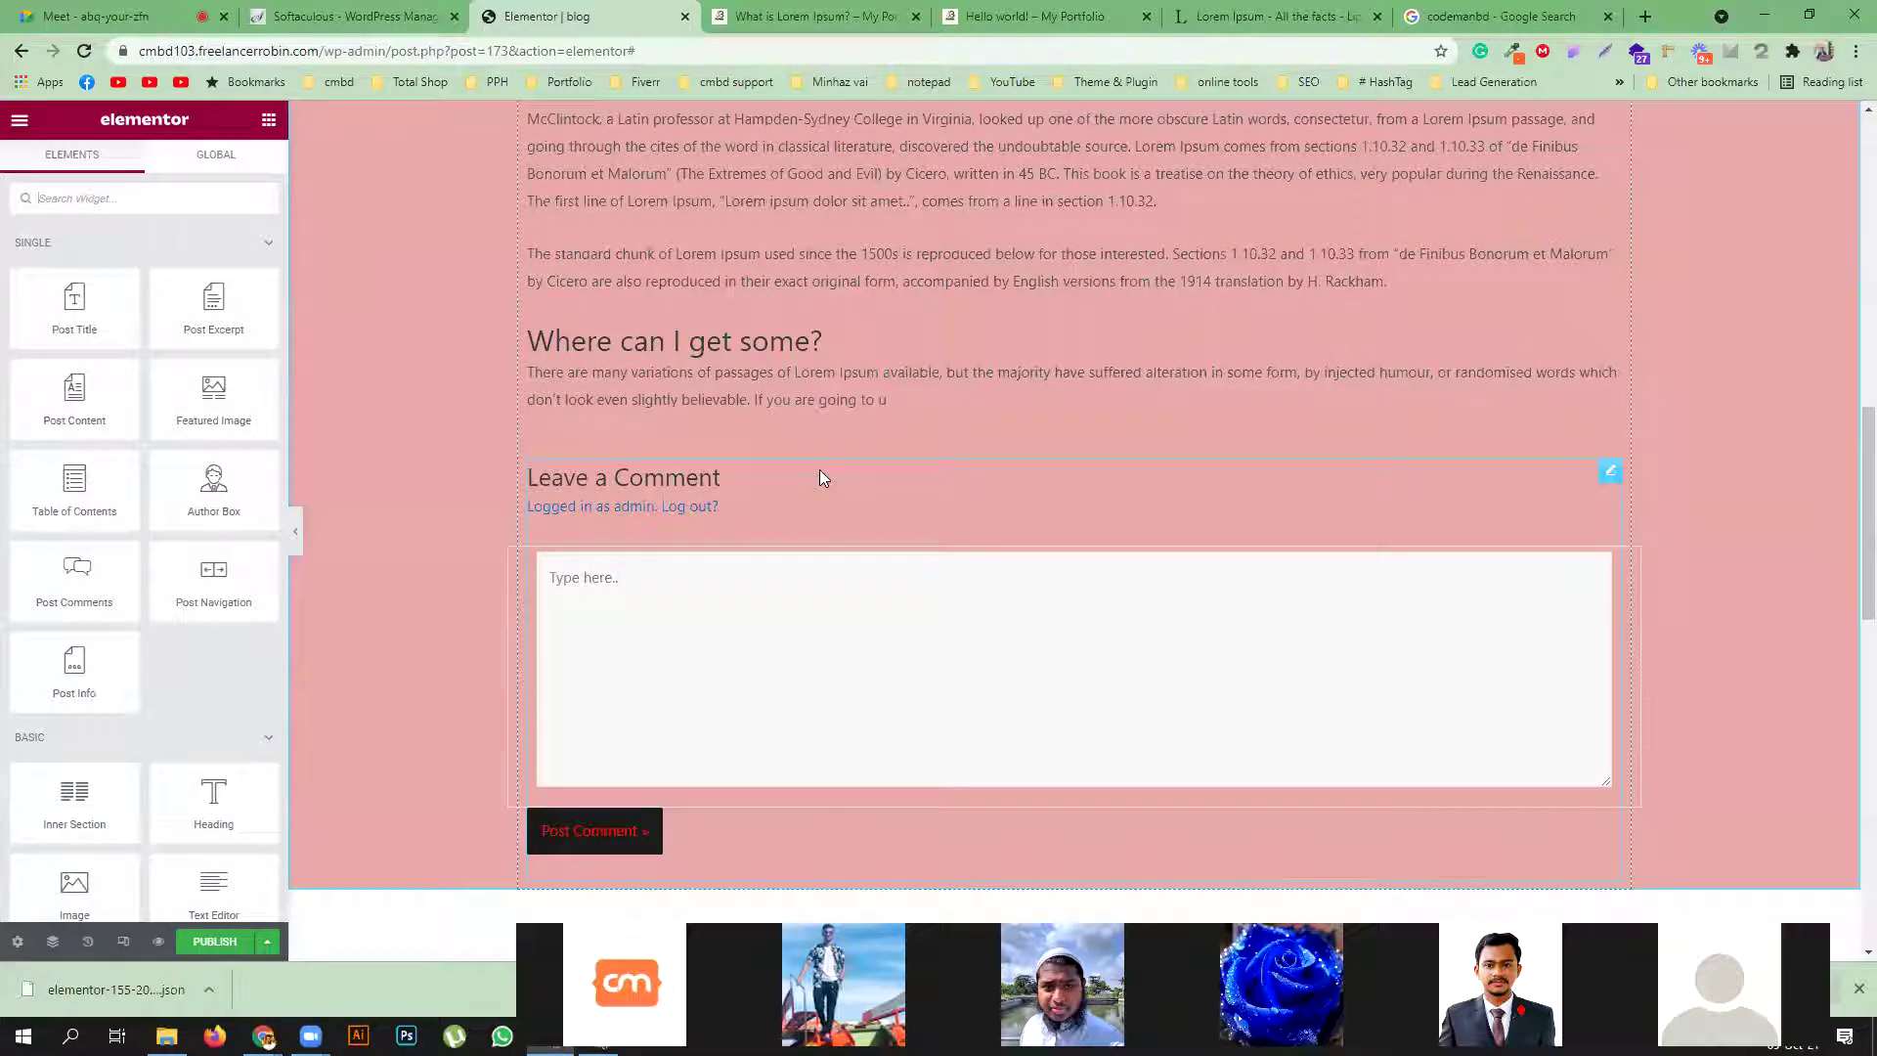
Publish the blog template with the display condition Include > Posts > All
click(205, 941)
click(901, 600)
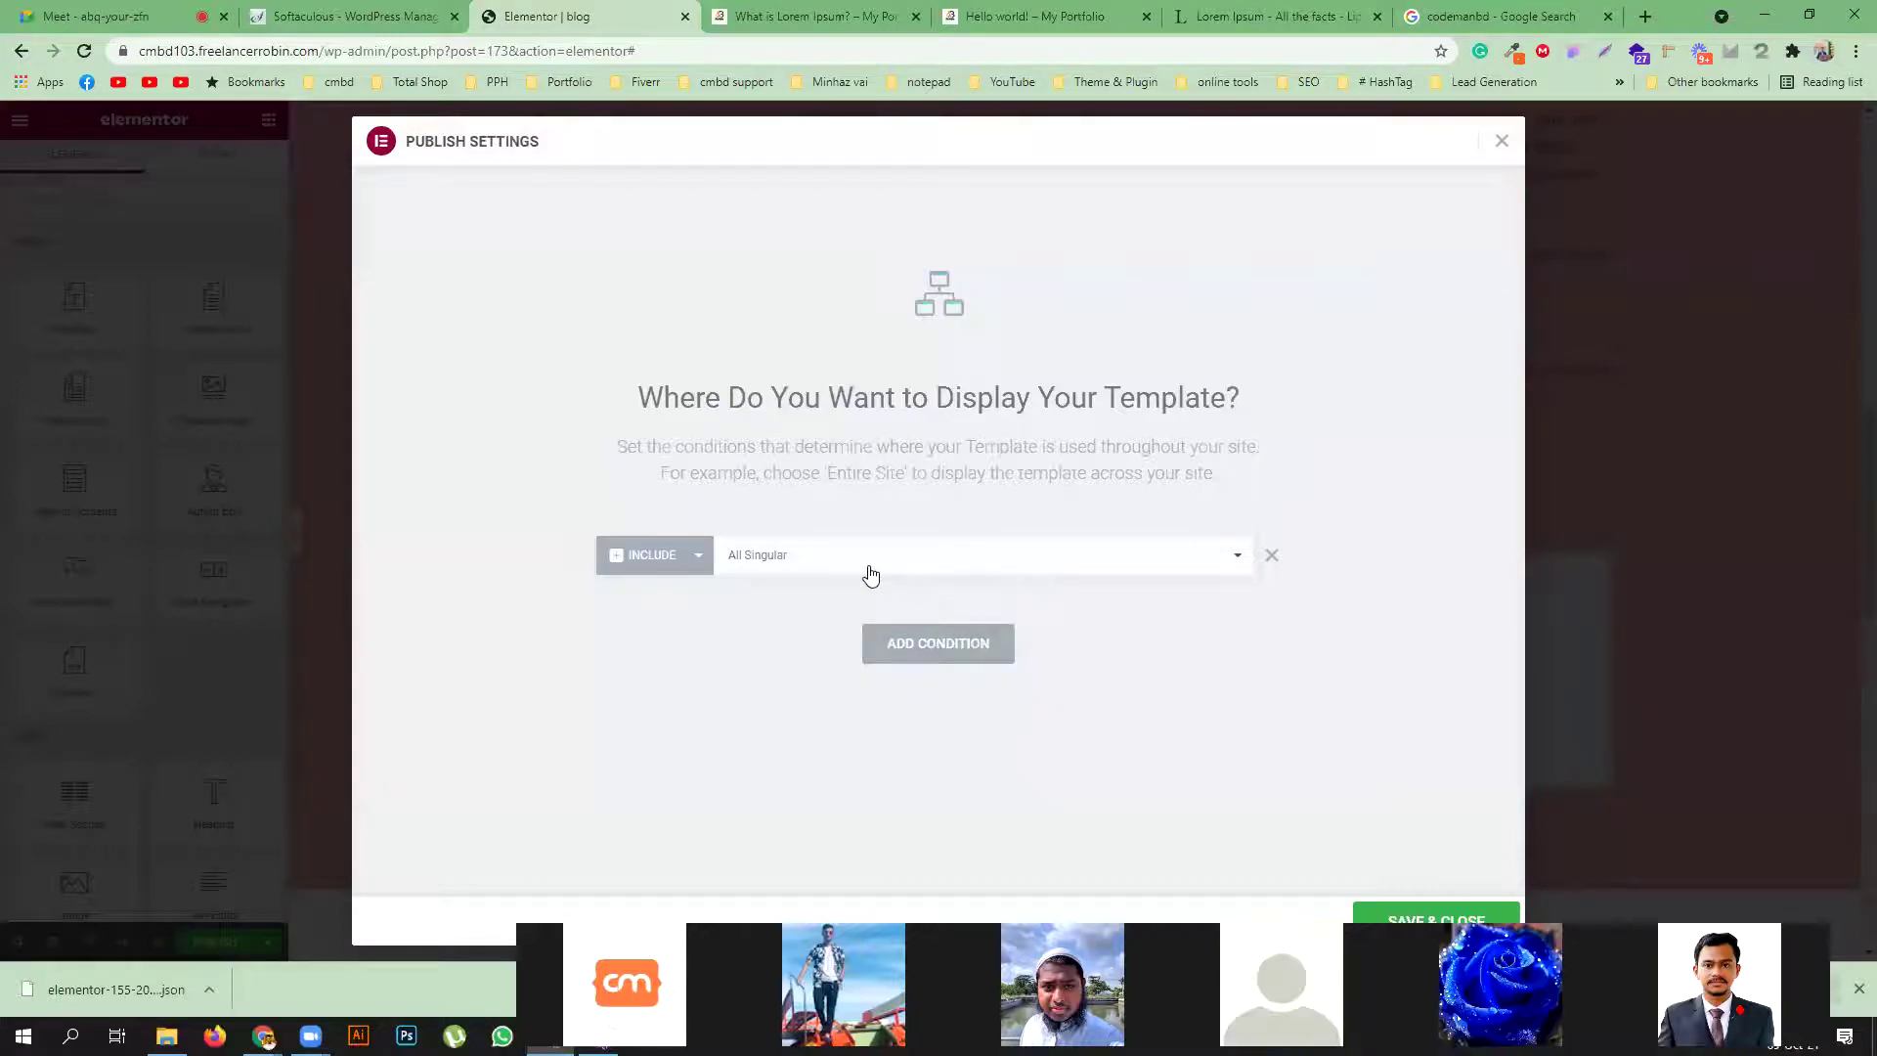
click(870, 576)
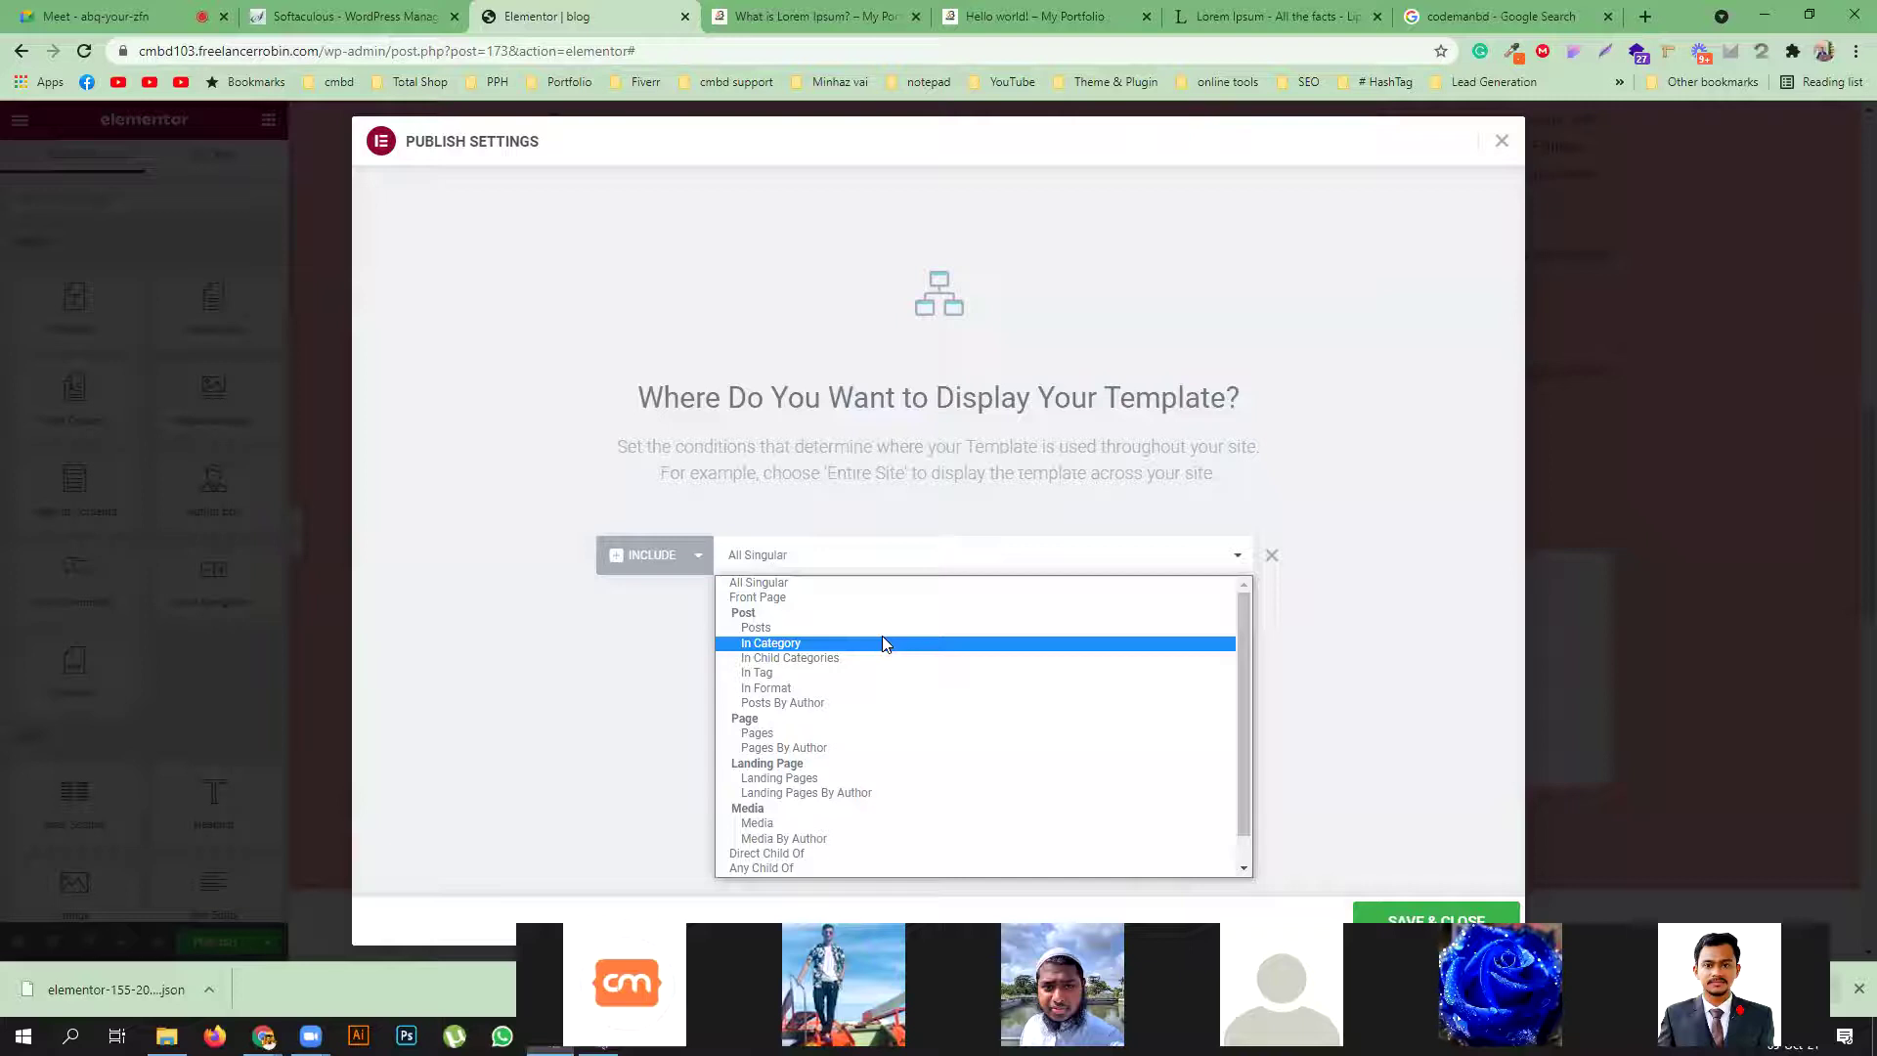
click(882, 623)
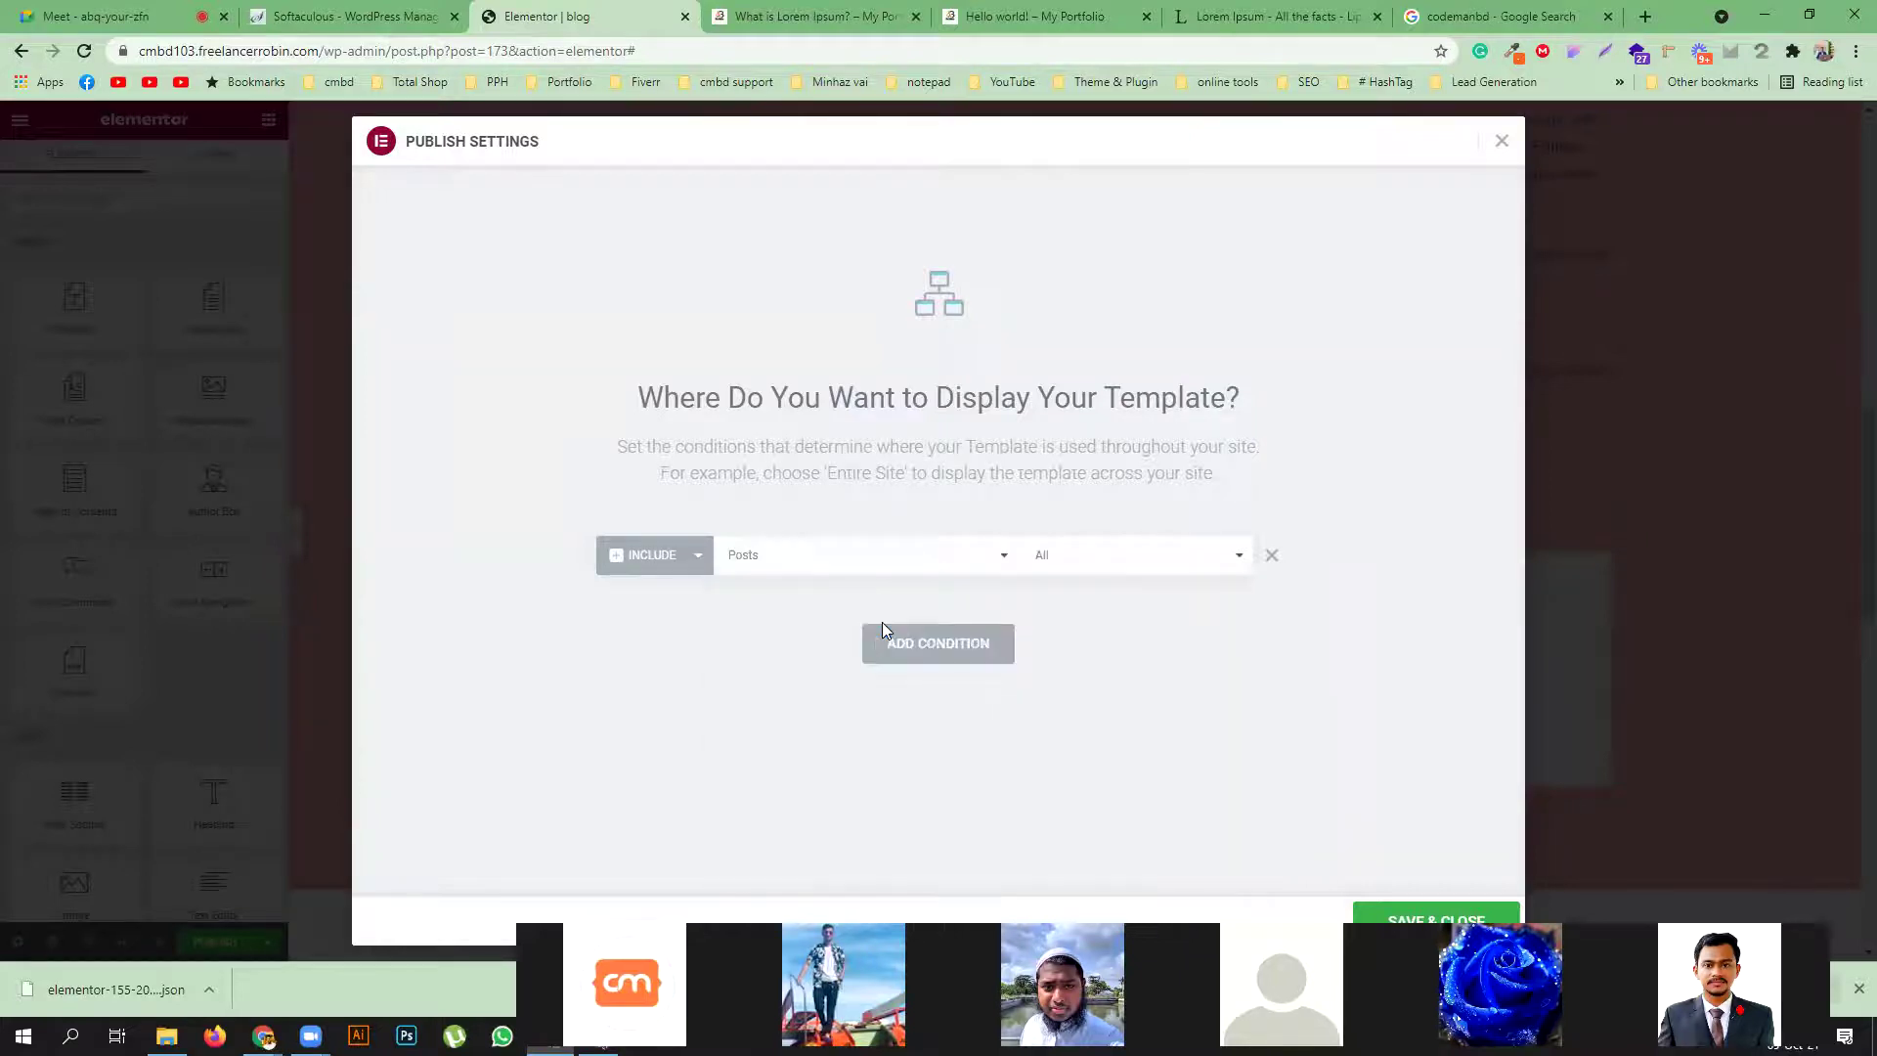
click(1455, 919)
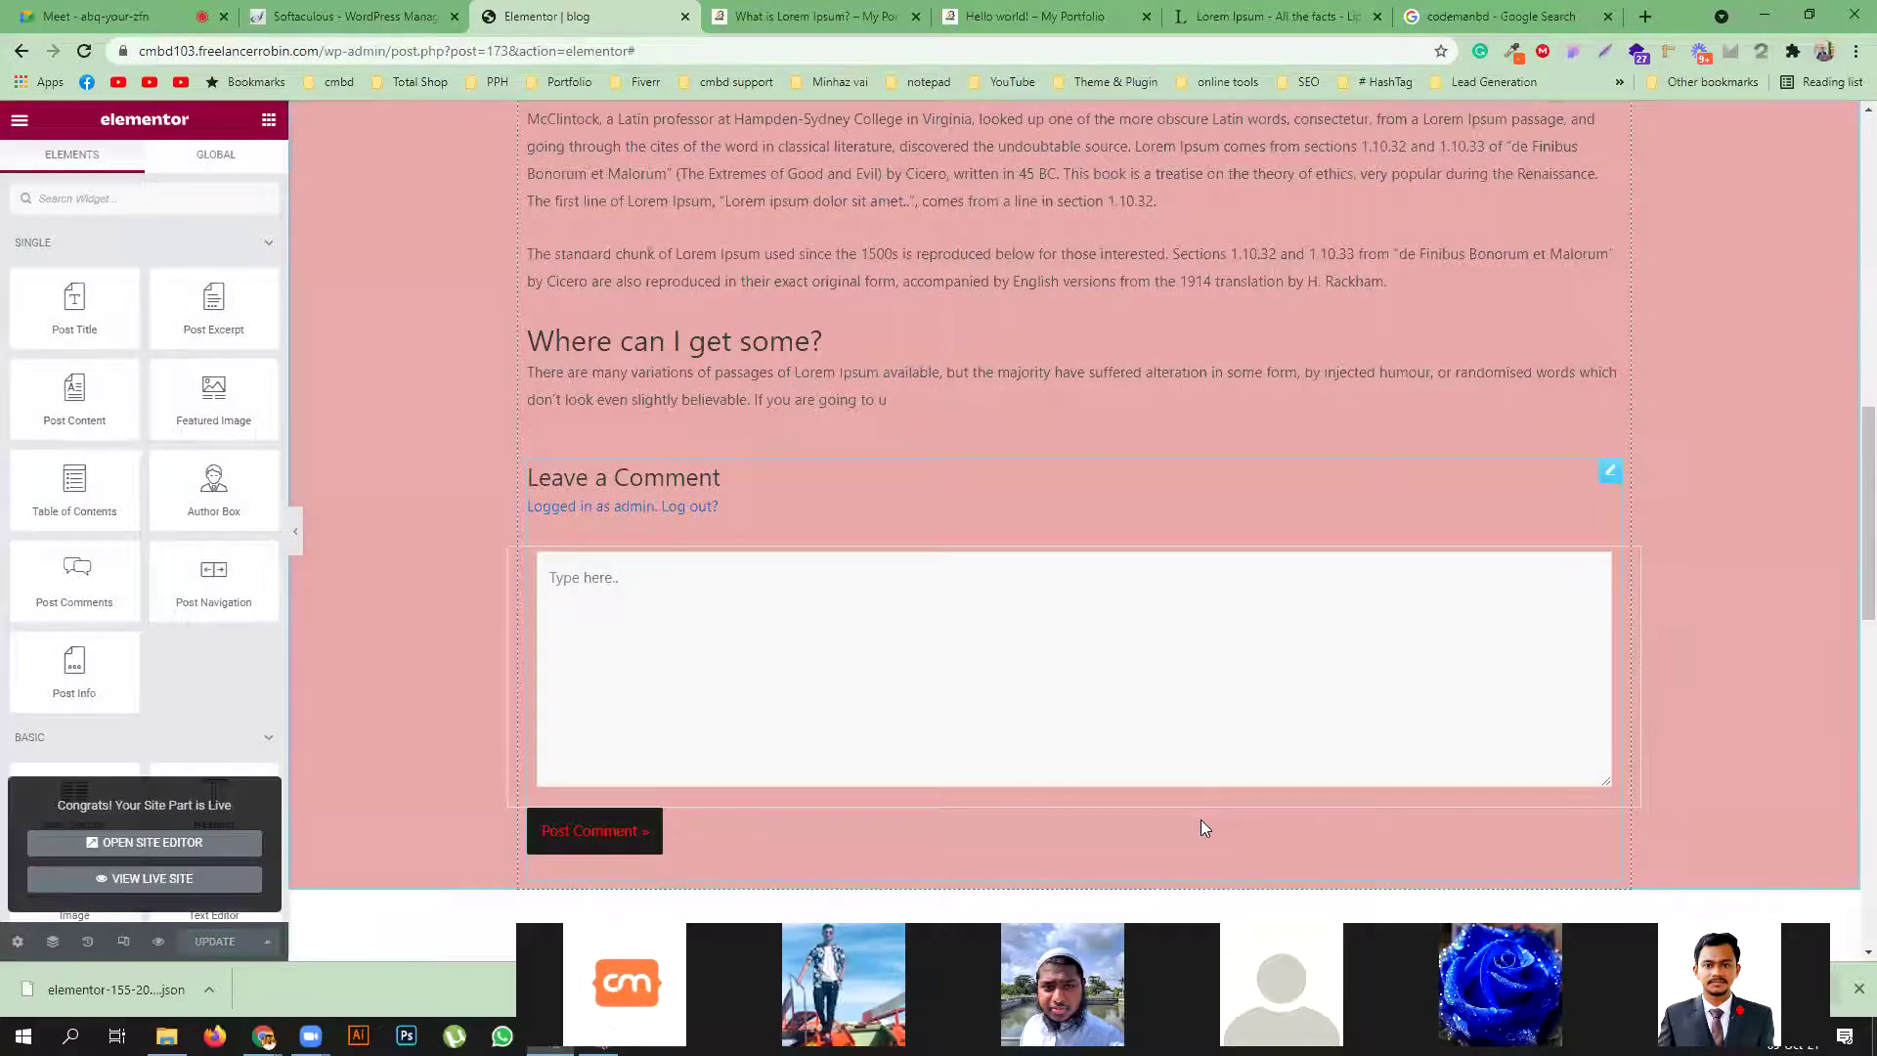
click(826, 13)
Reload the live post to check the author-box template, then start a new post via + New > Post
key(F5)
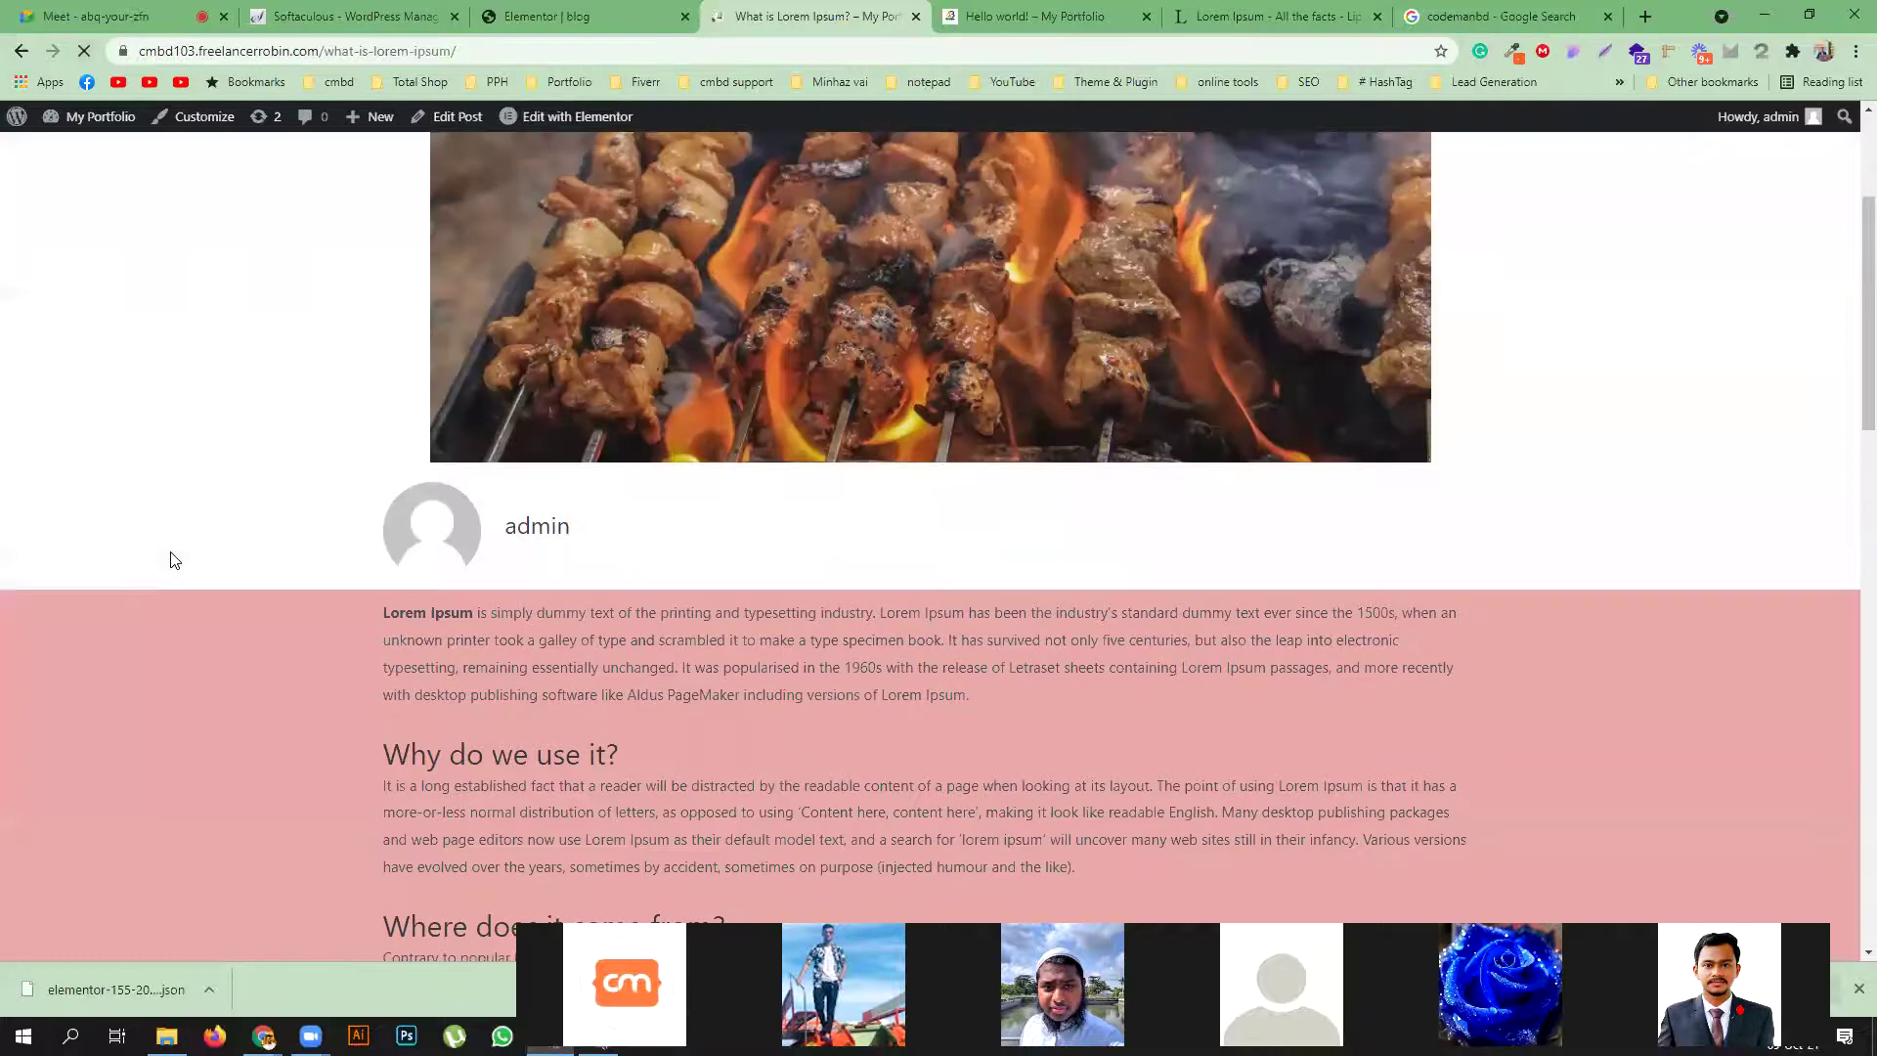
scroll(722, 469, up, 3)
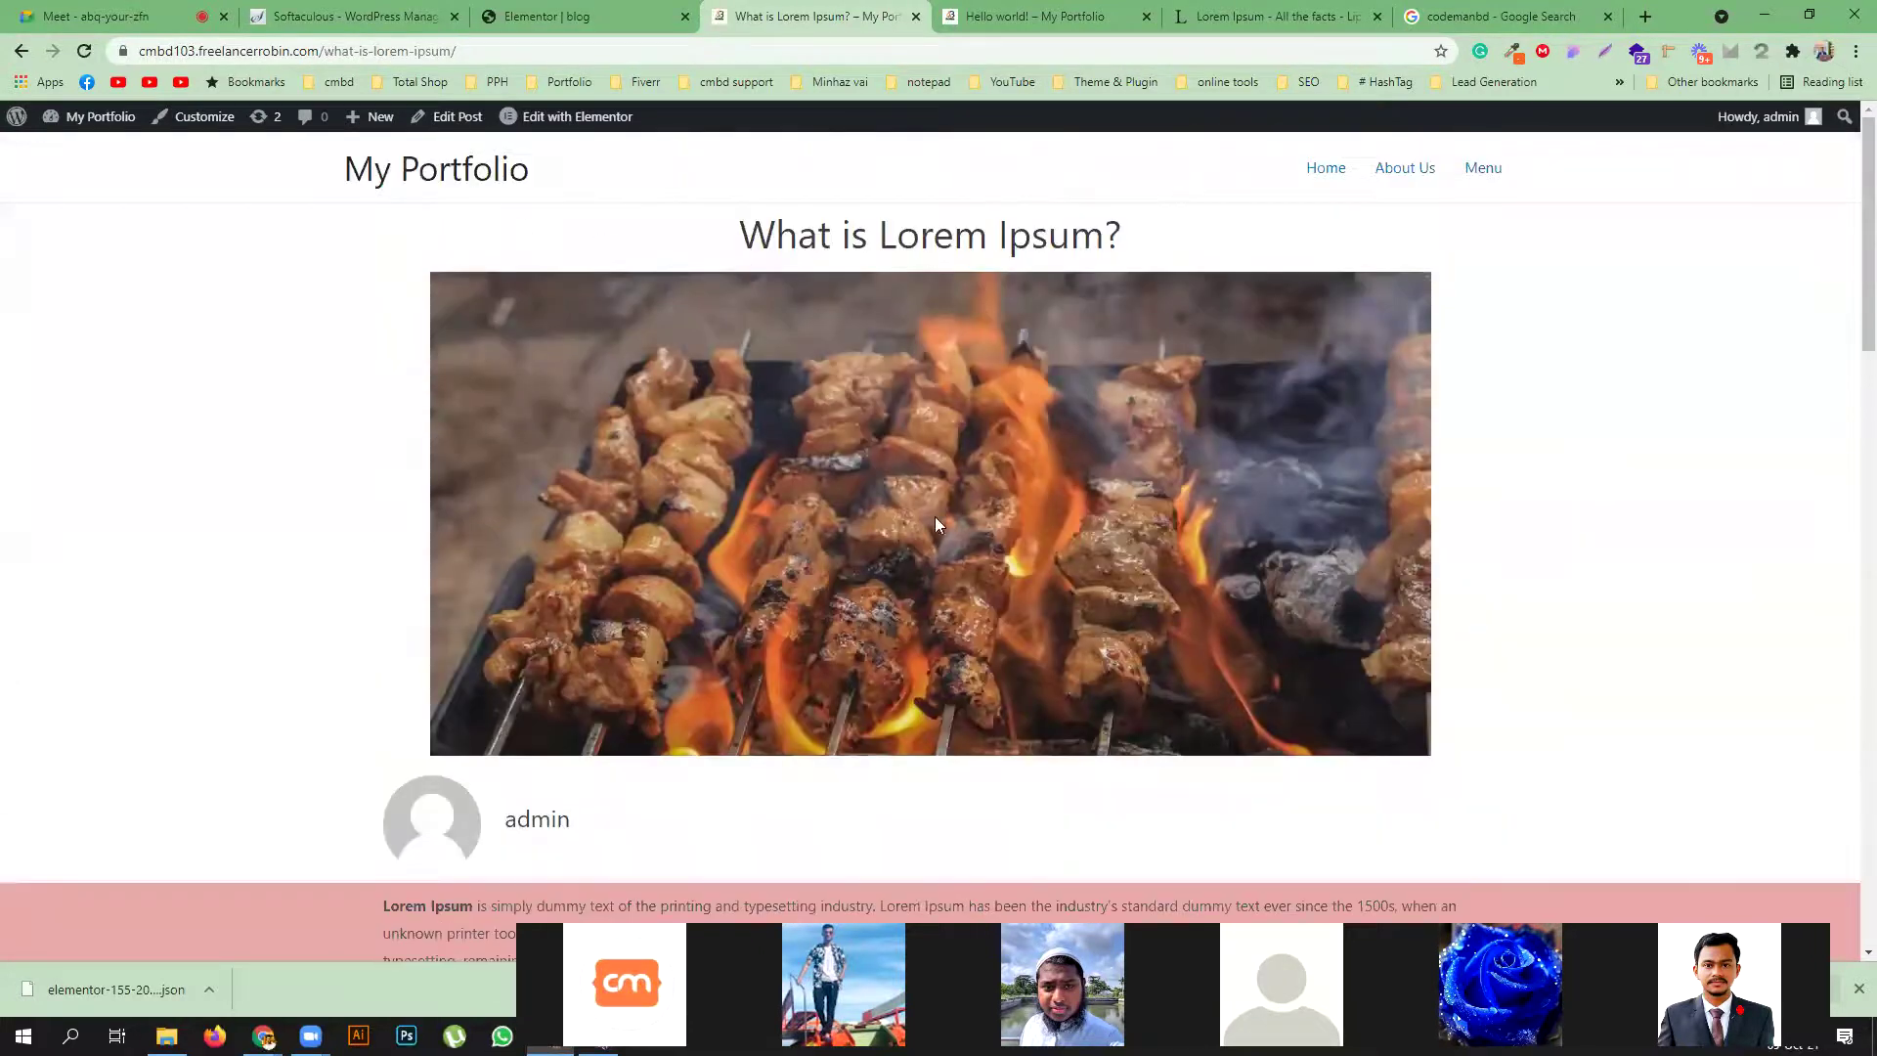
scroll(927, 618, down, 10)
scroll(925, 618, down, 2)
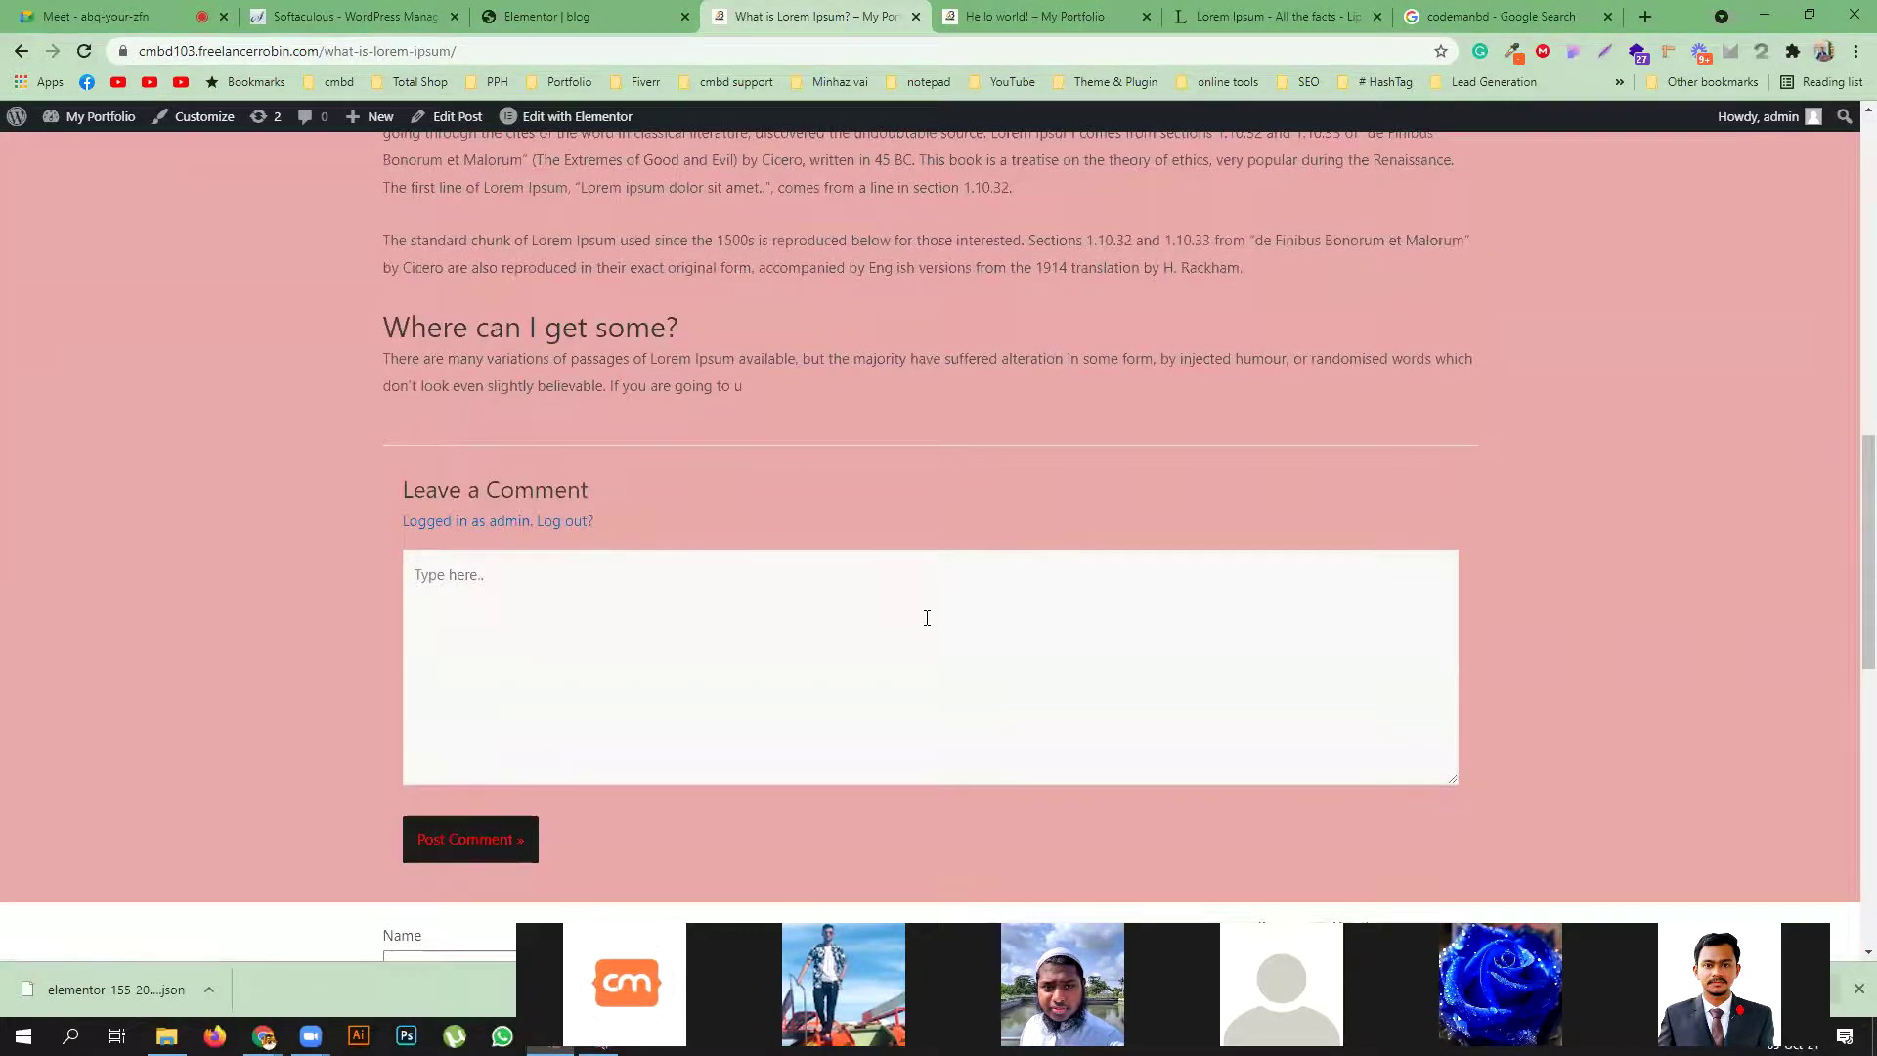
scroll(886, 616, up, 12)
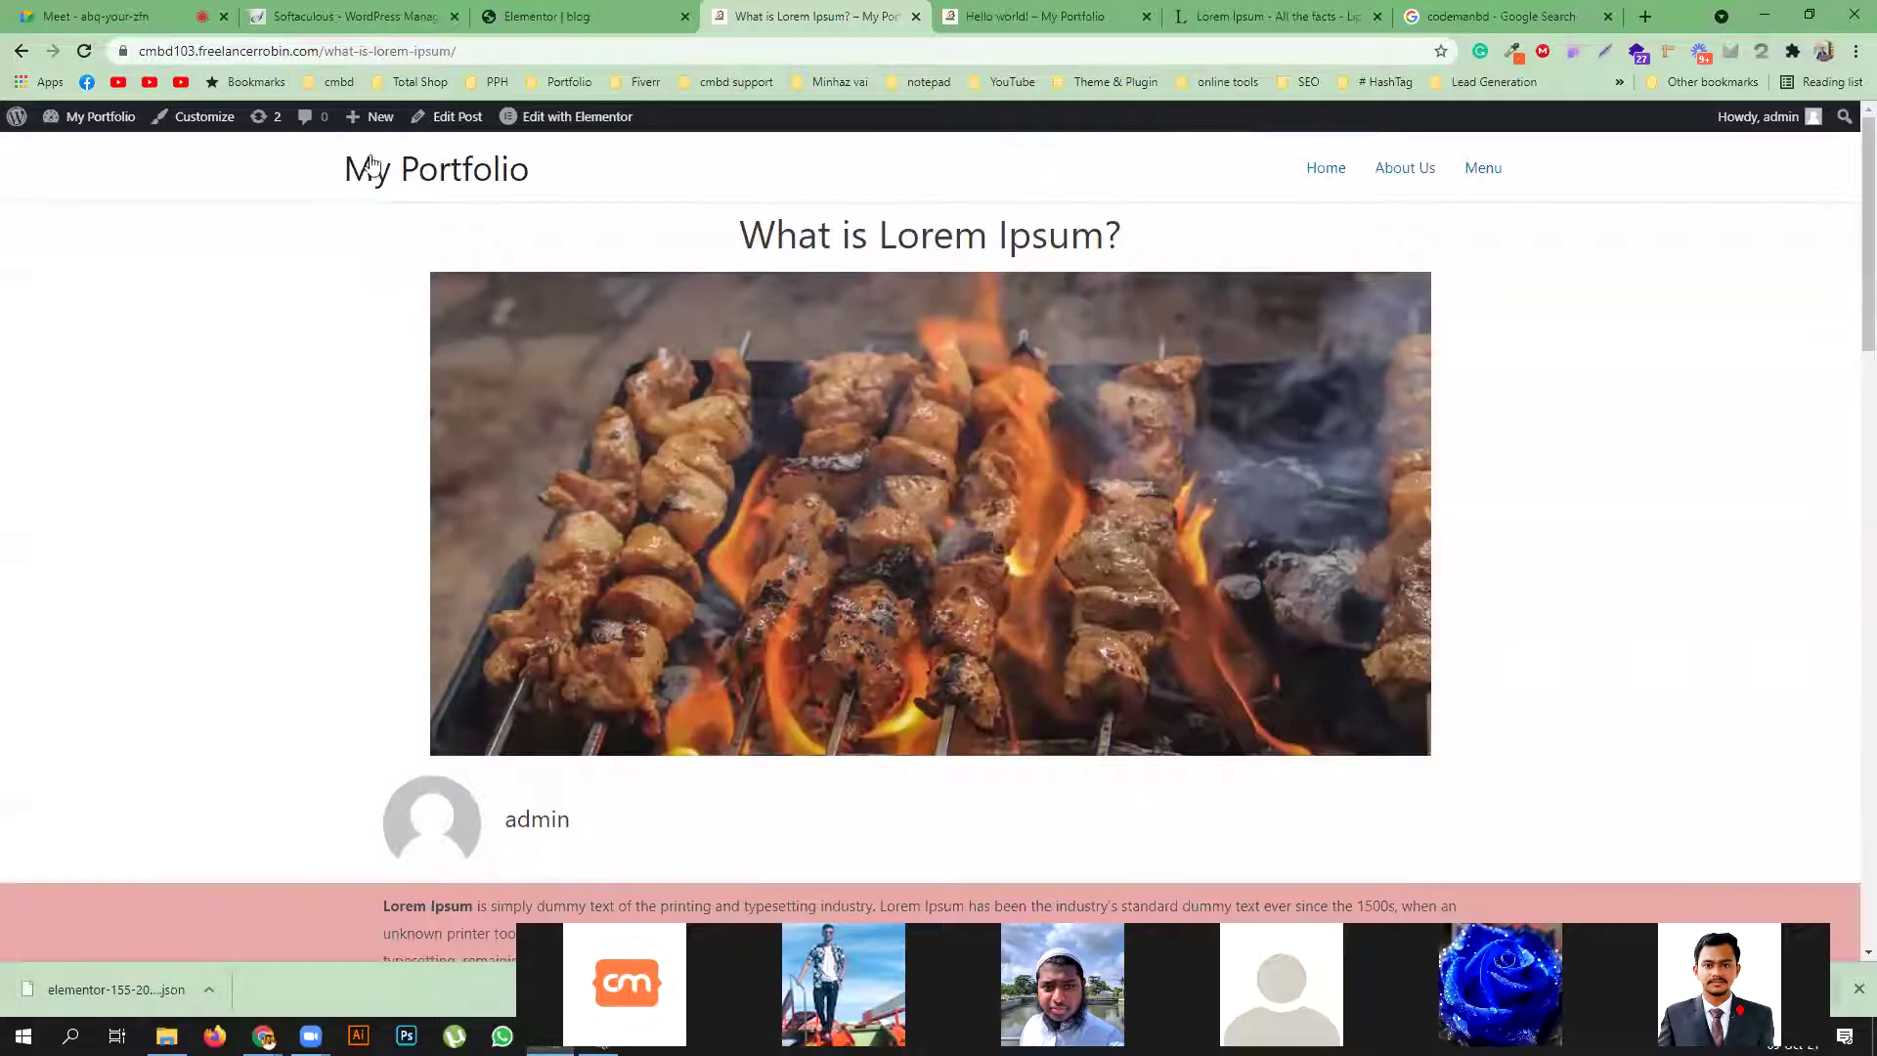
click(368, 118)
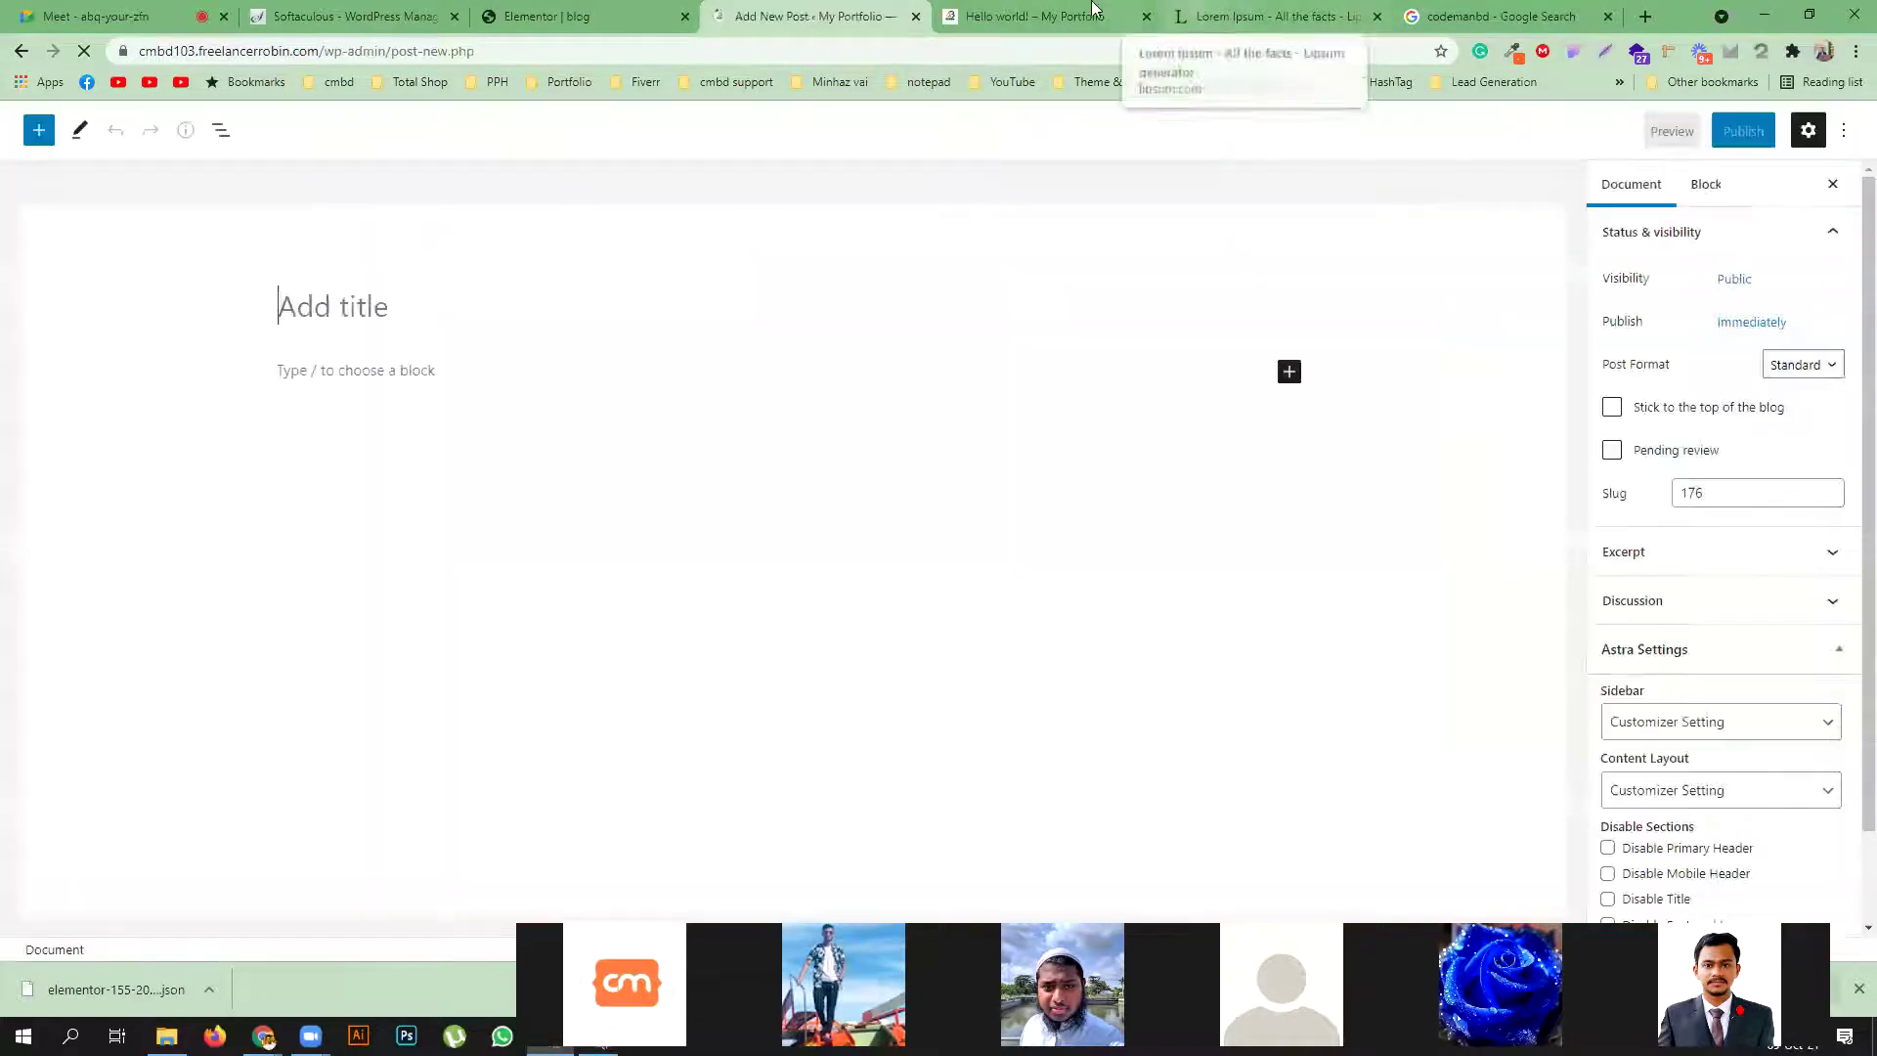
Copy the 'Why do we use it?' heading from lipsum.com and paste it as the post title
click(1201, 12)
triple_click(1028, 465)
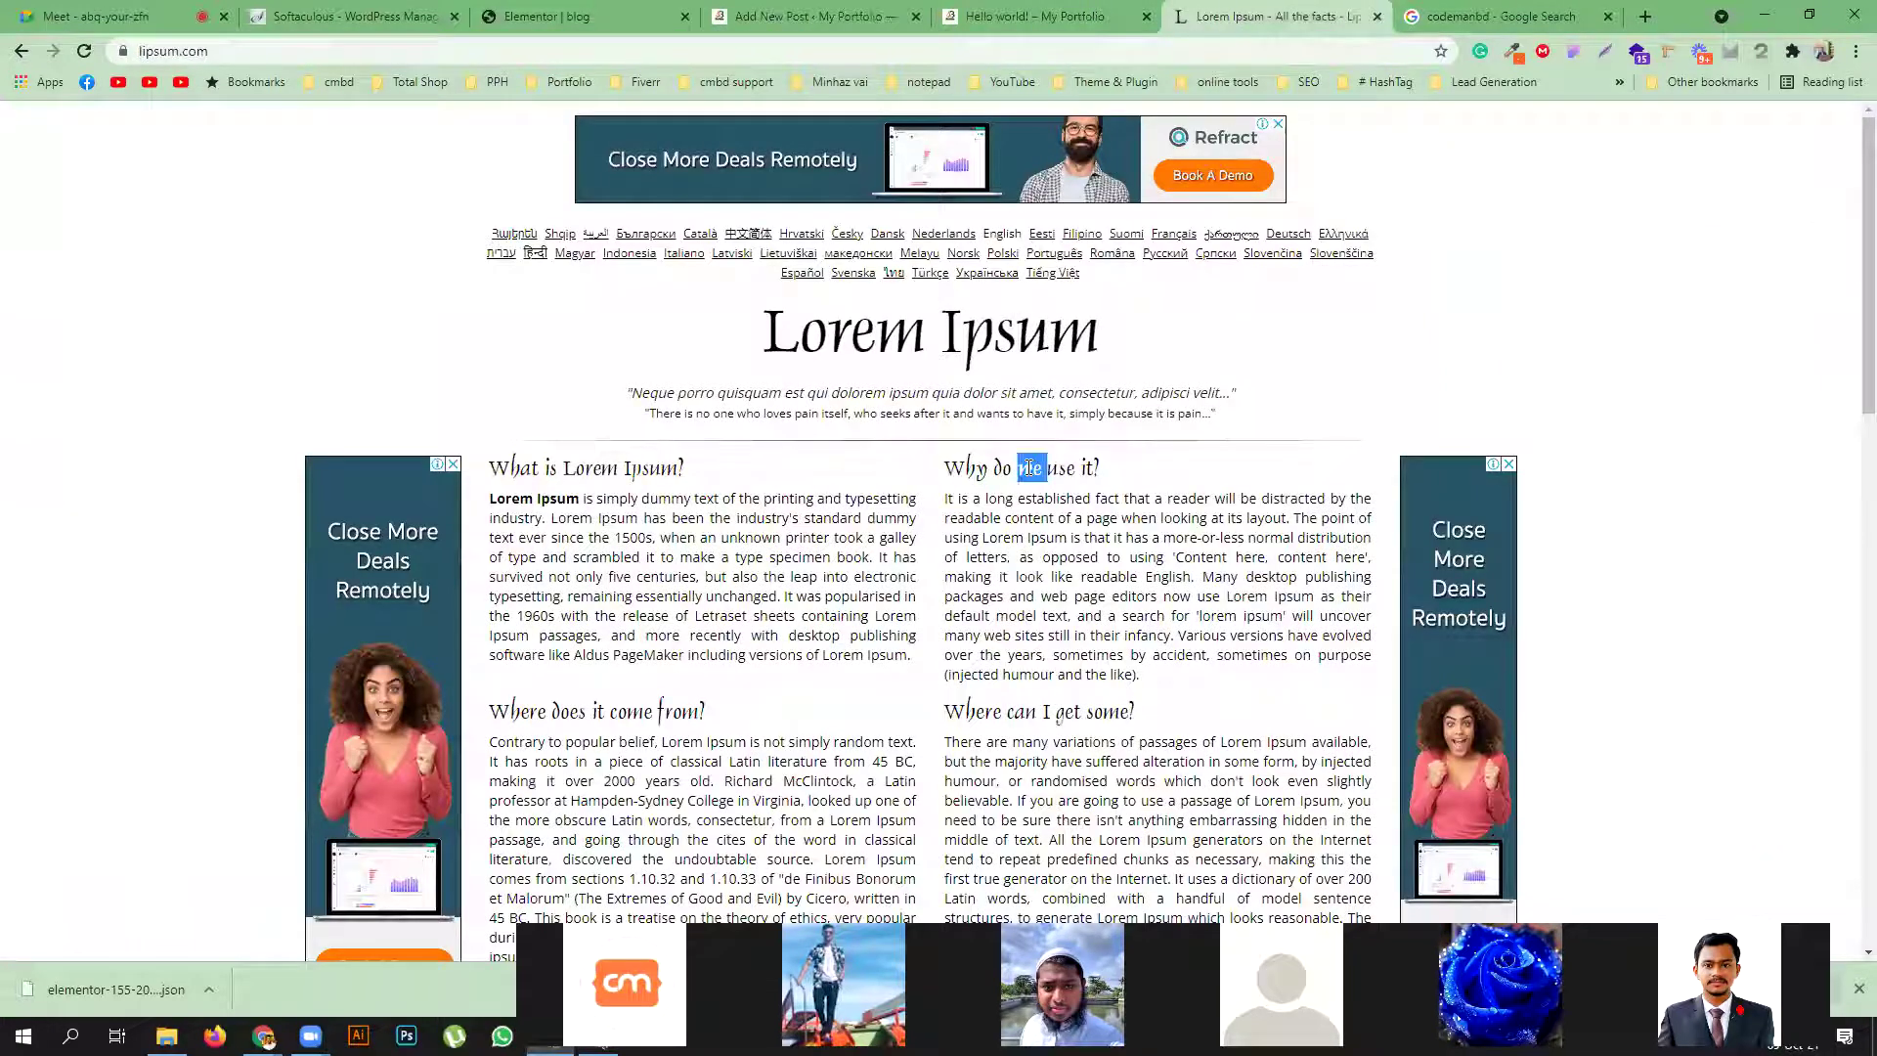
right_click(1025, 465)
click(1061, 482)
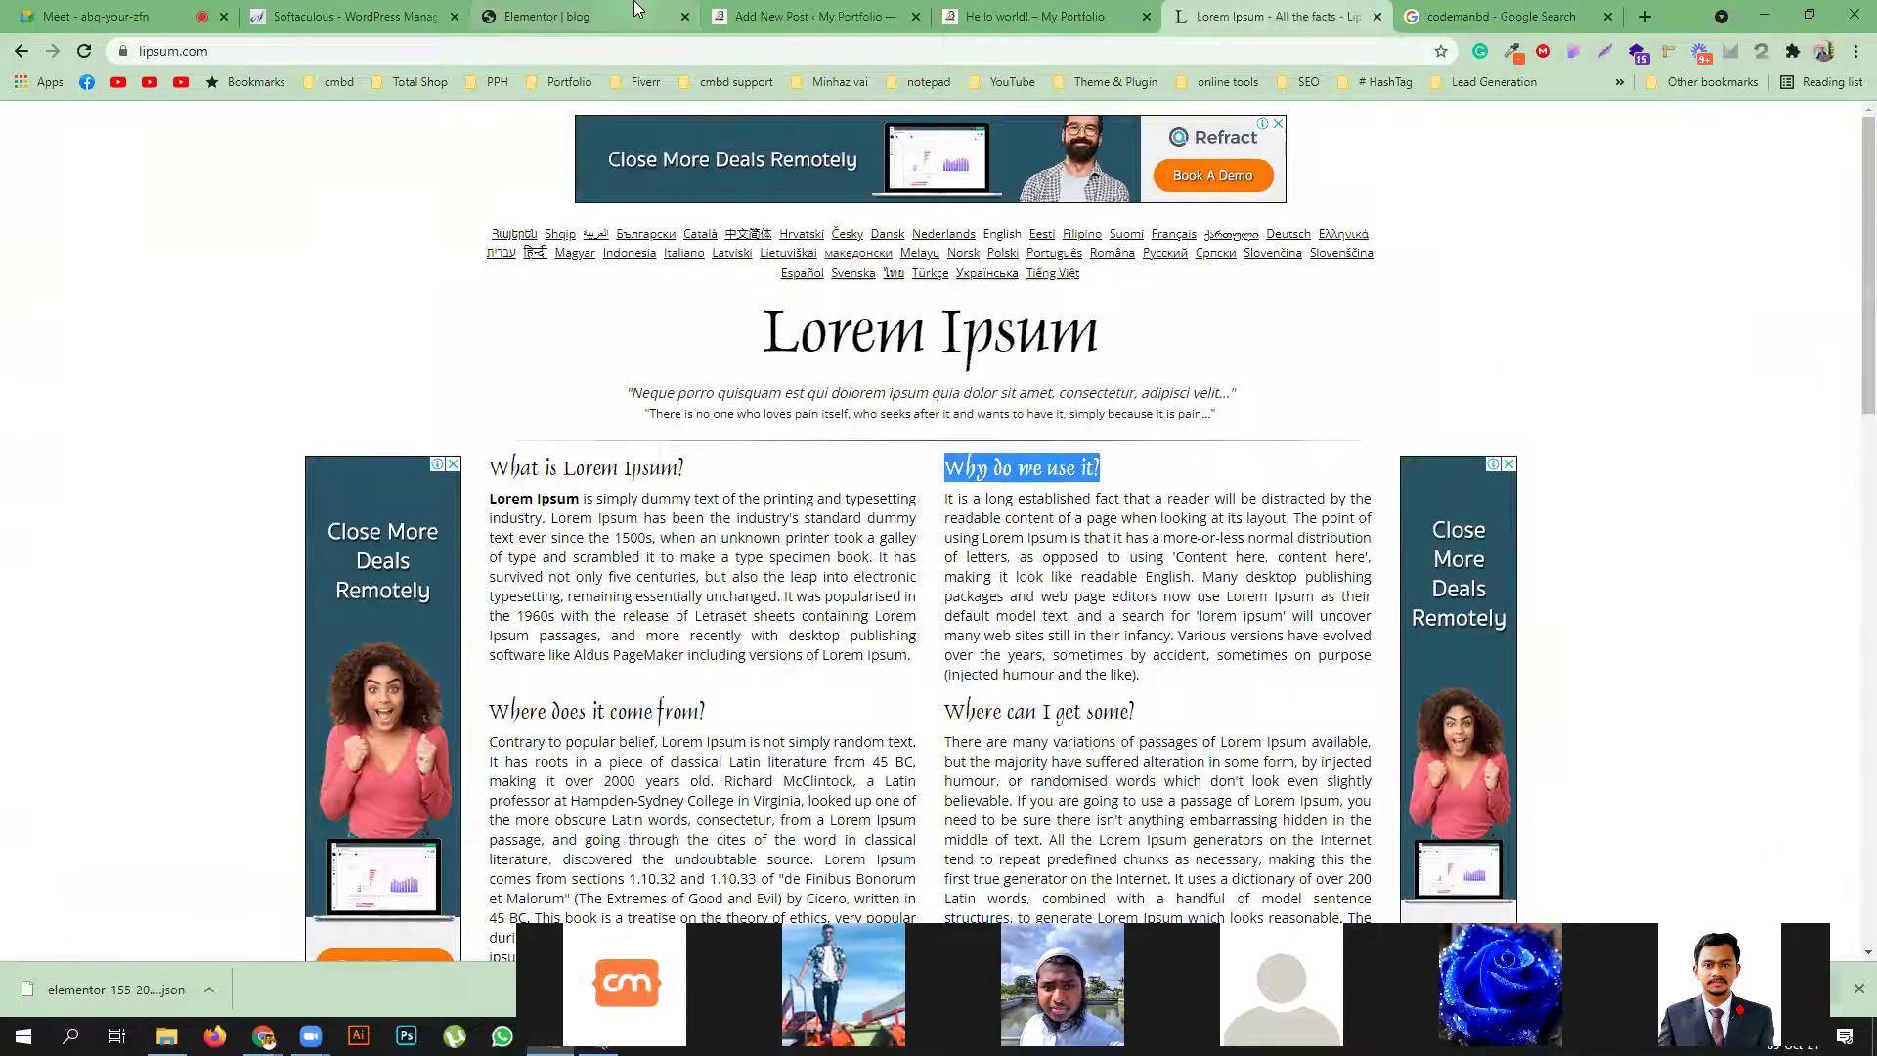
click(641, 13)
click(790, 18)
right_click(419, 314)
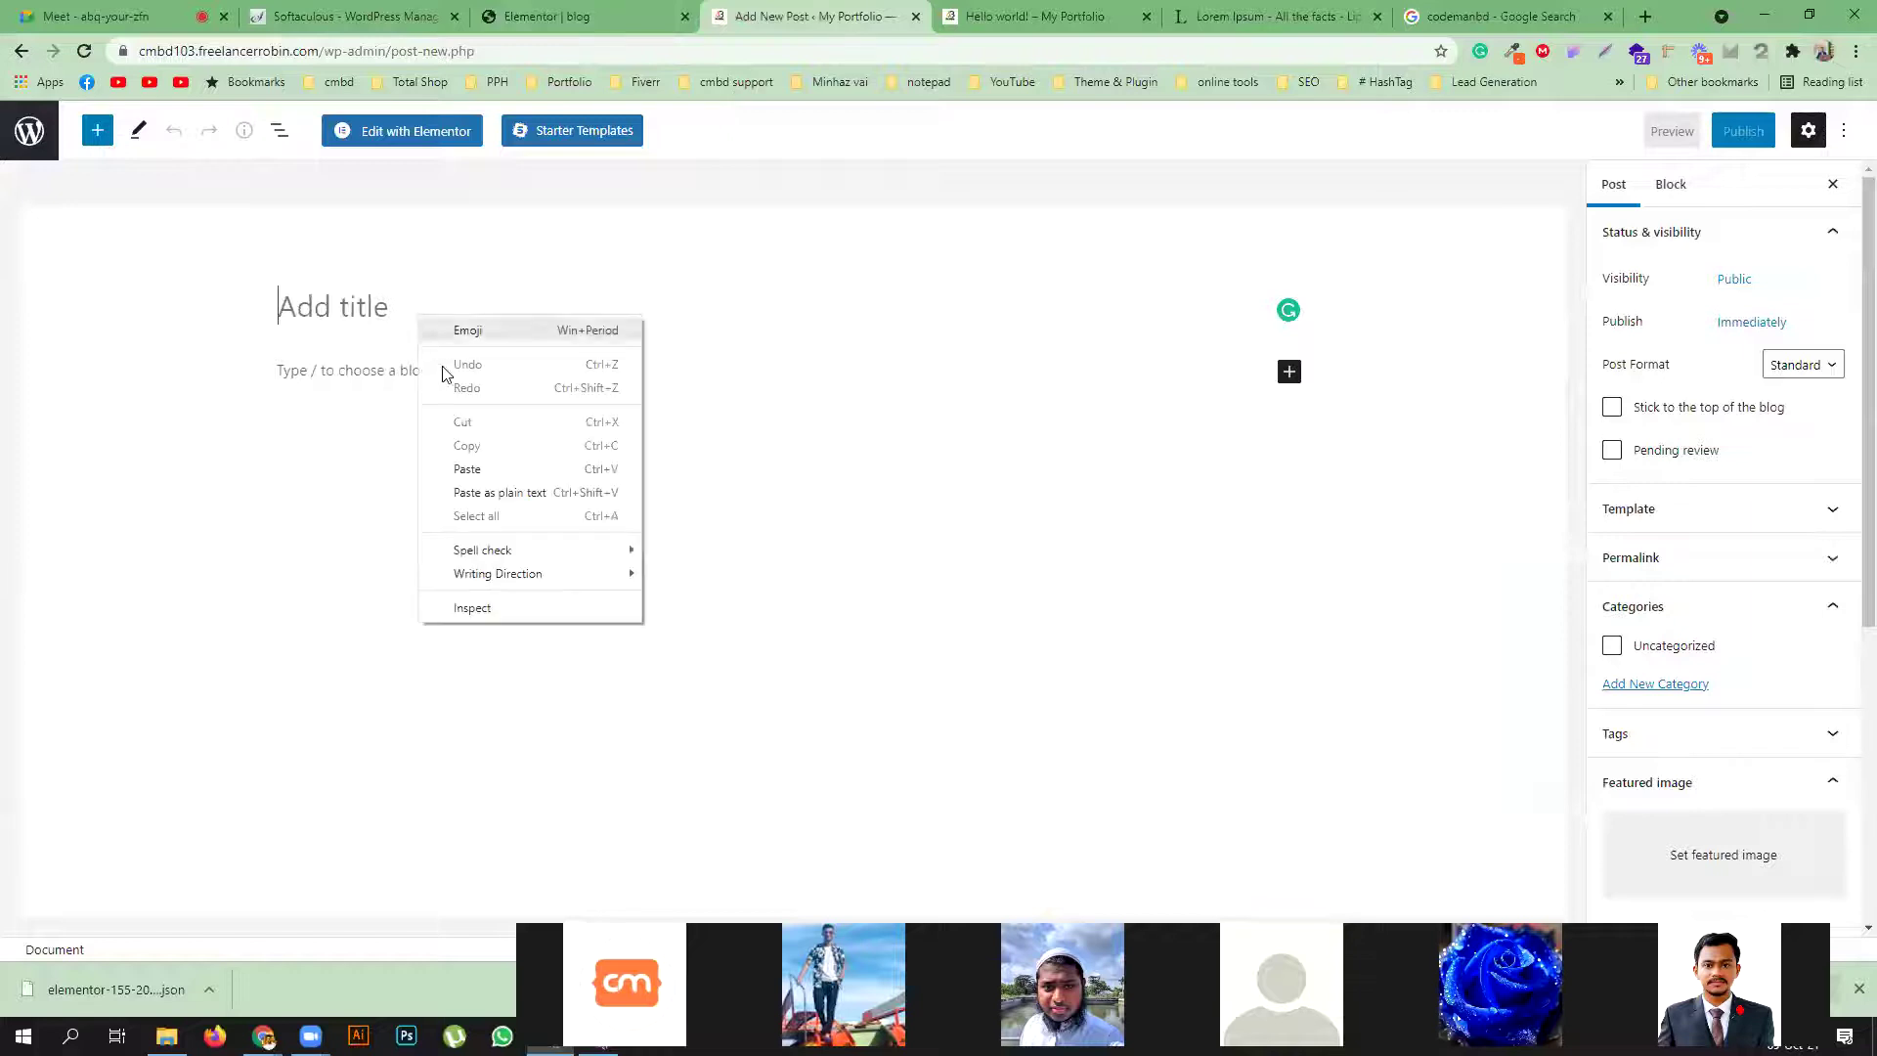
click(471, 465)
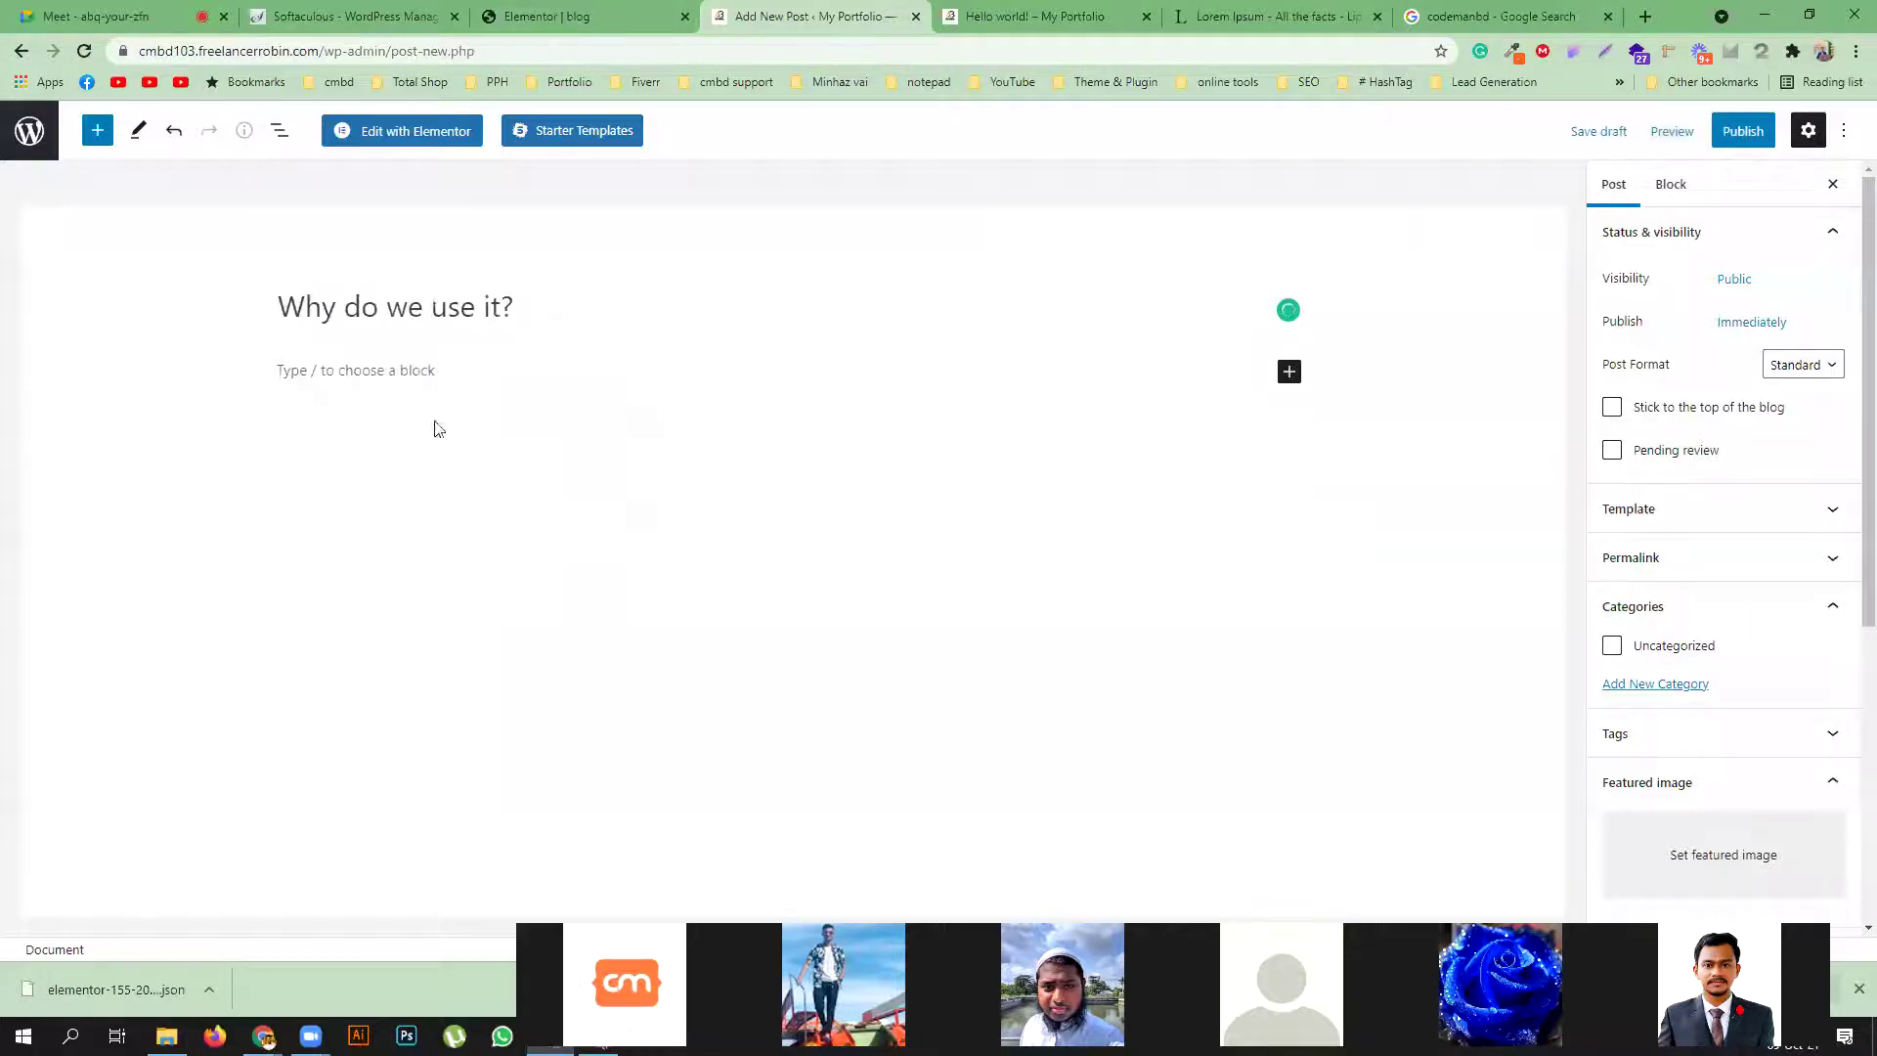
Copy the Lorem Ipsum body text below that heading and paste it into the post body
click(1261, 13)
drag(1013, 518, 1238, 917)
right_click(1174, 731)
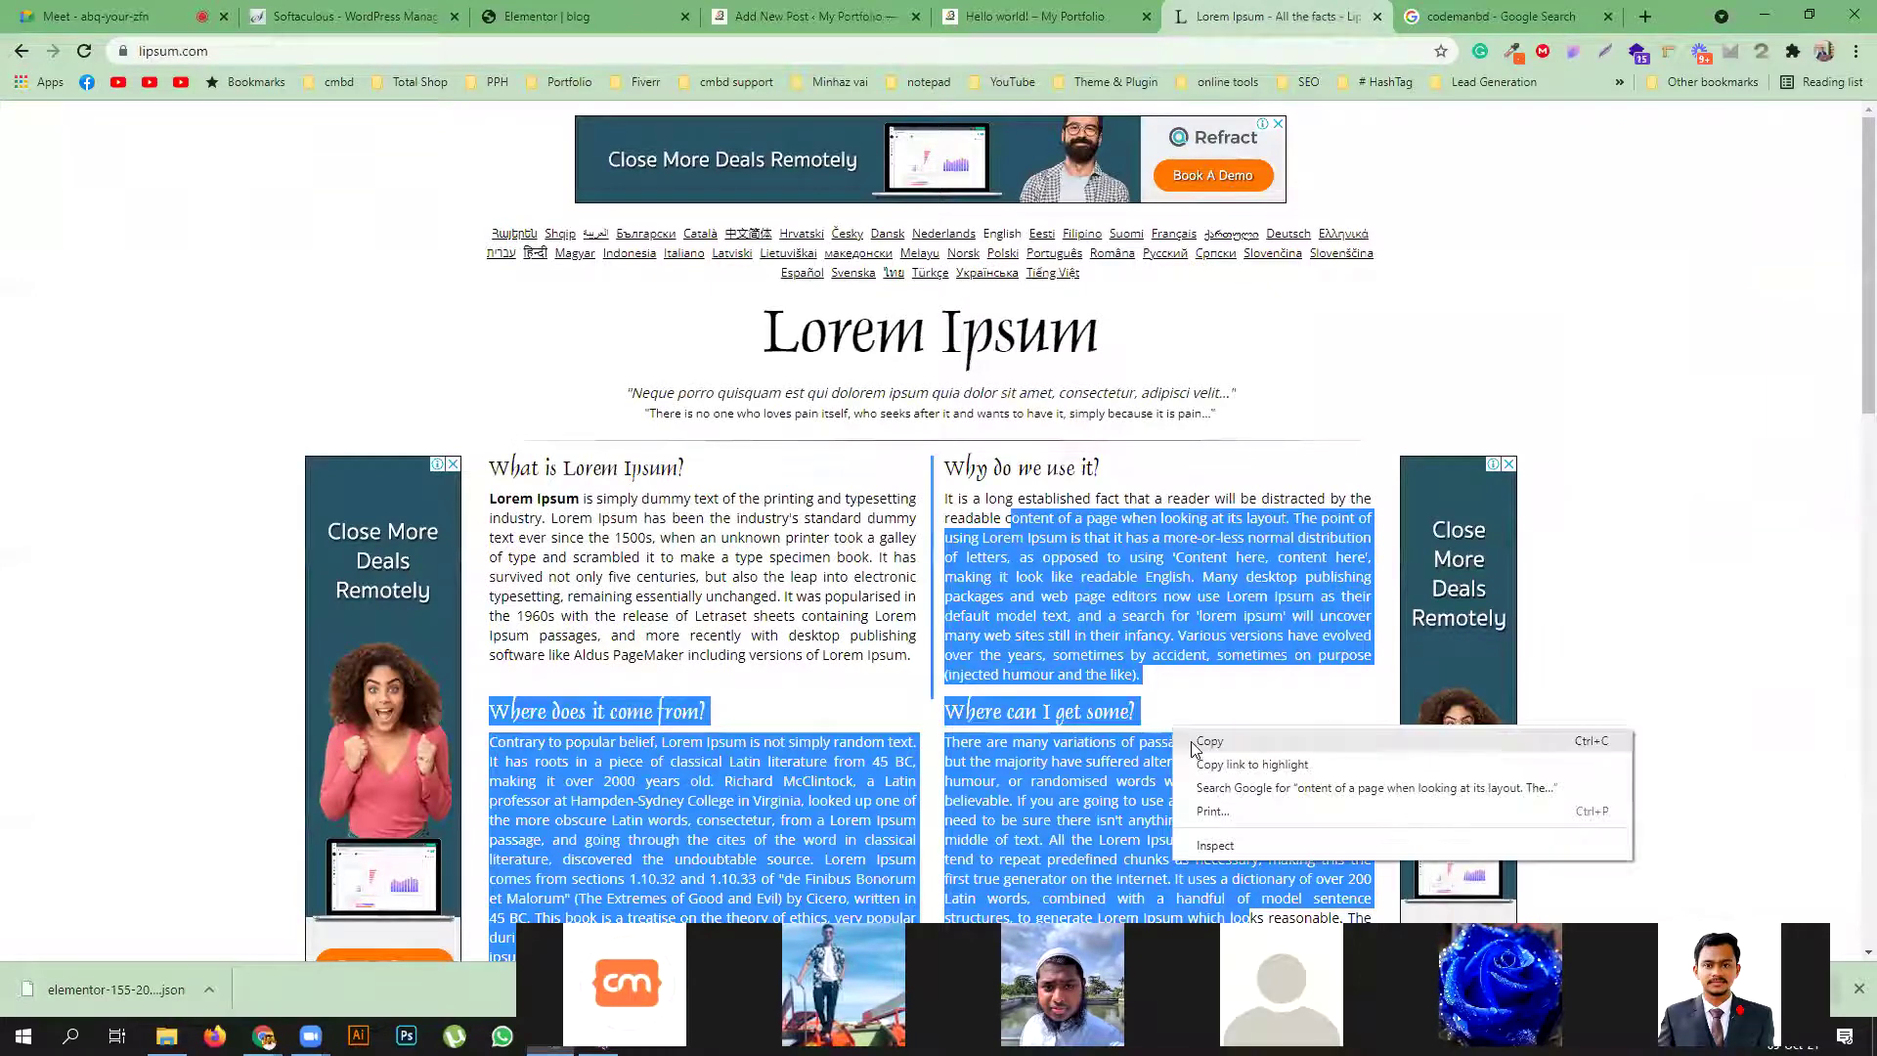
click(1209, 741)
click(811, 15)
right_click(449, 385)
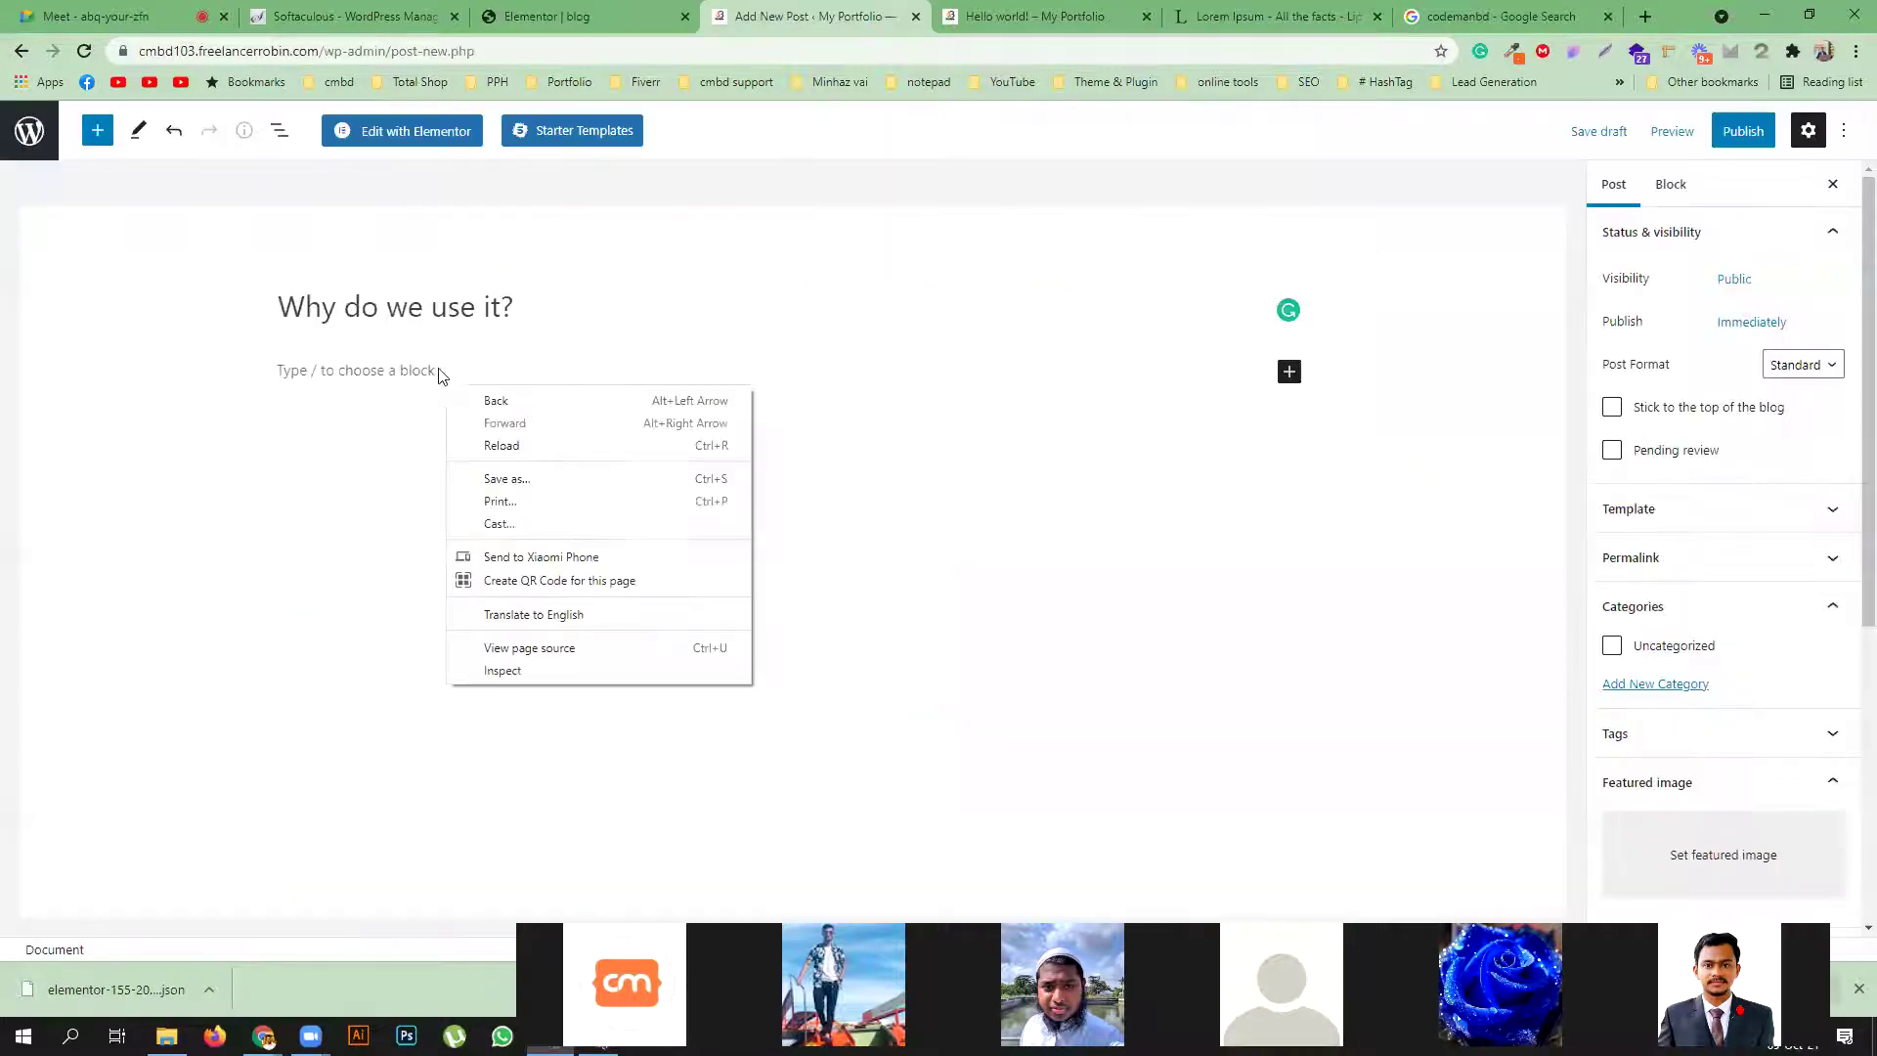
right_click(411, 376)
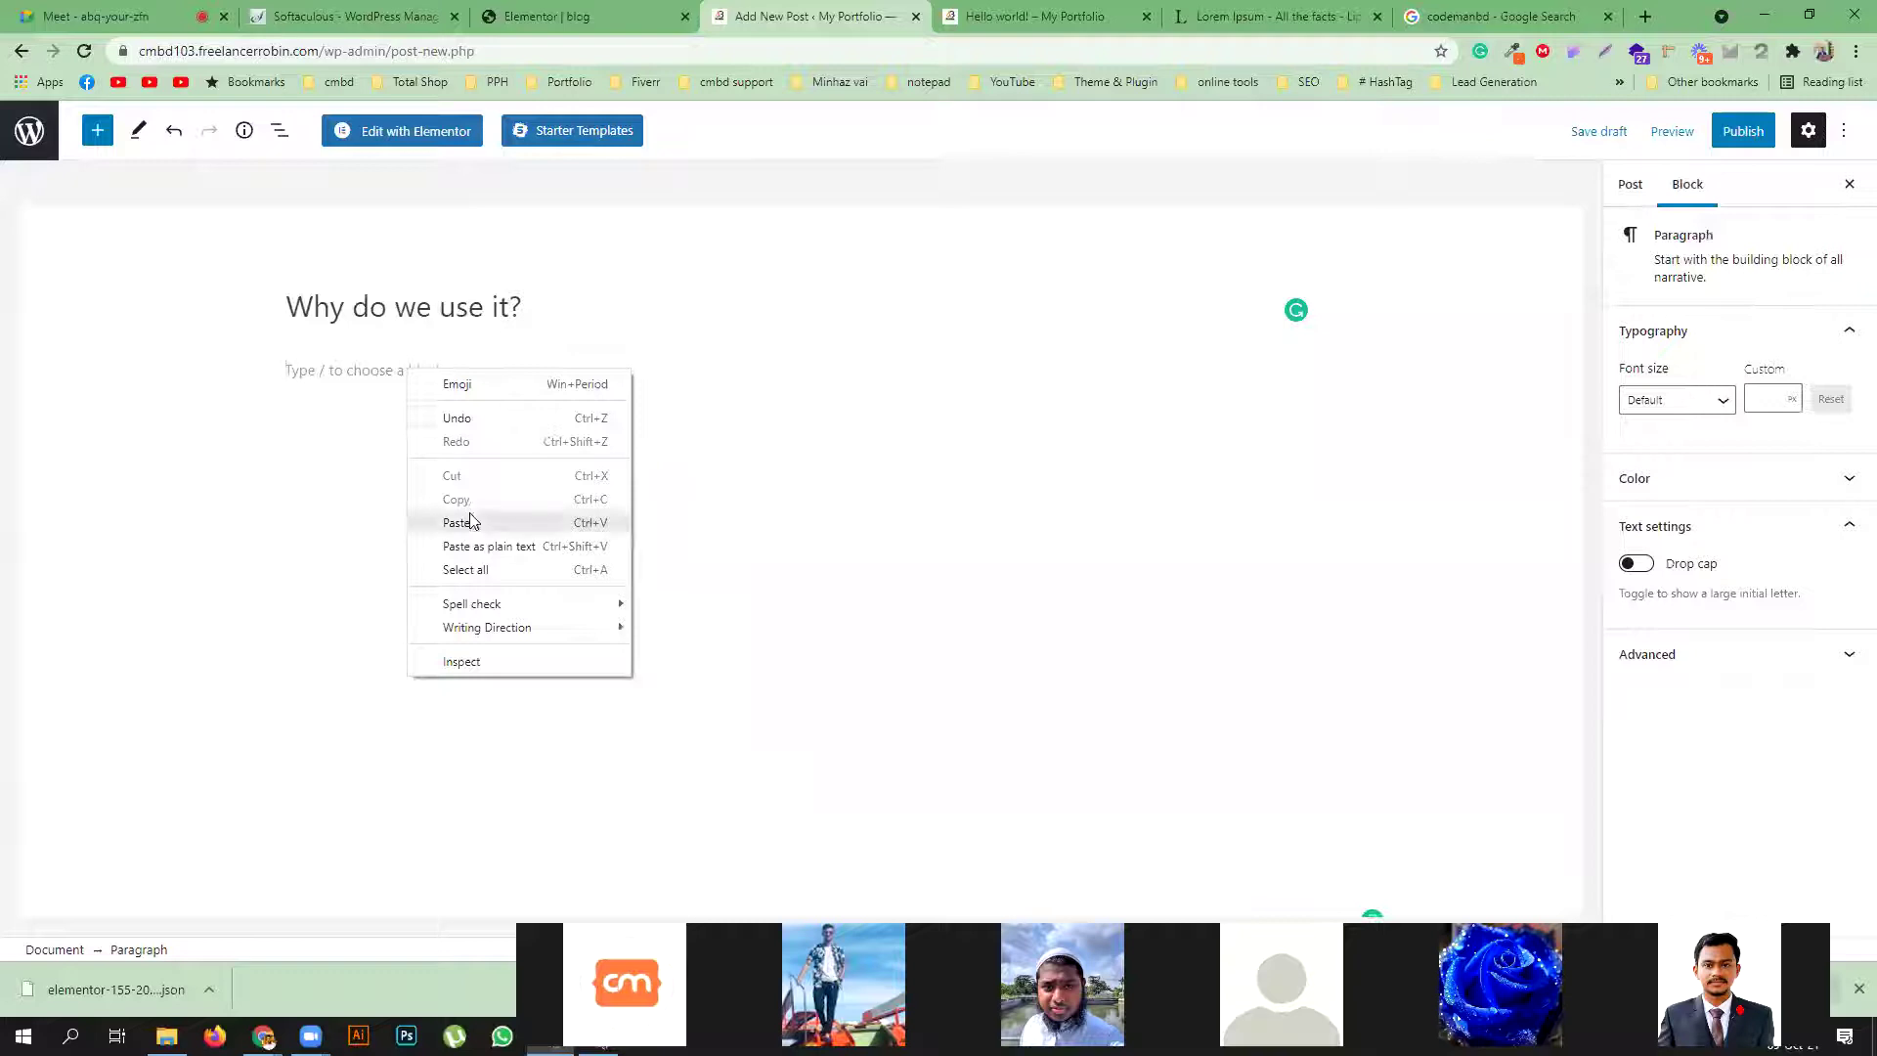
click(469, 521)
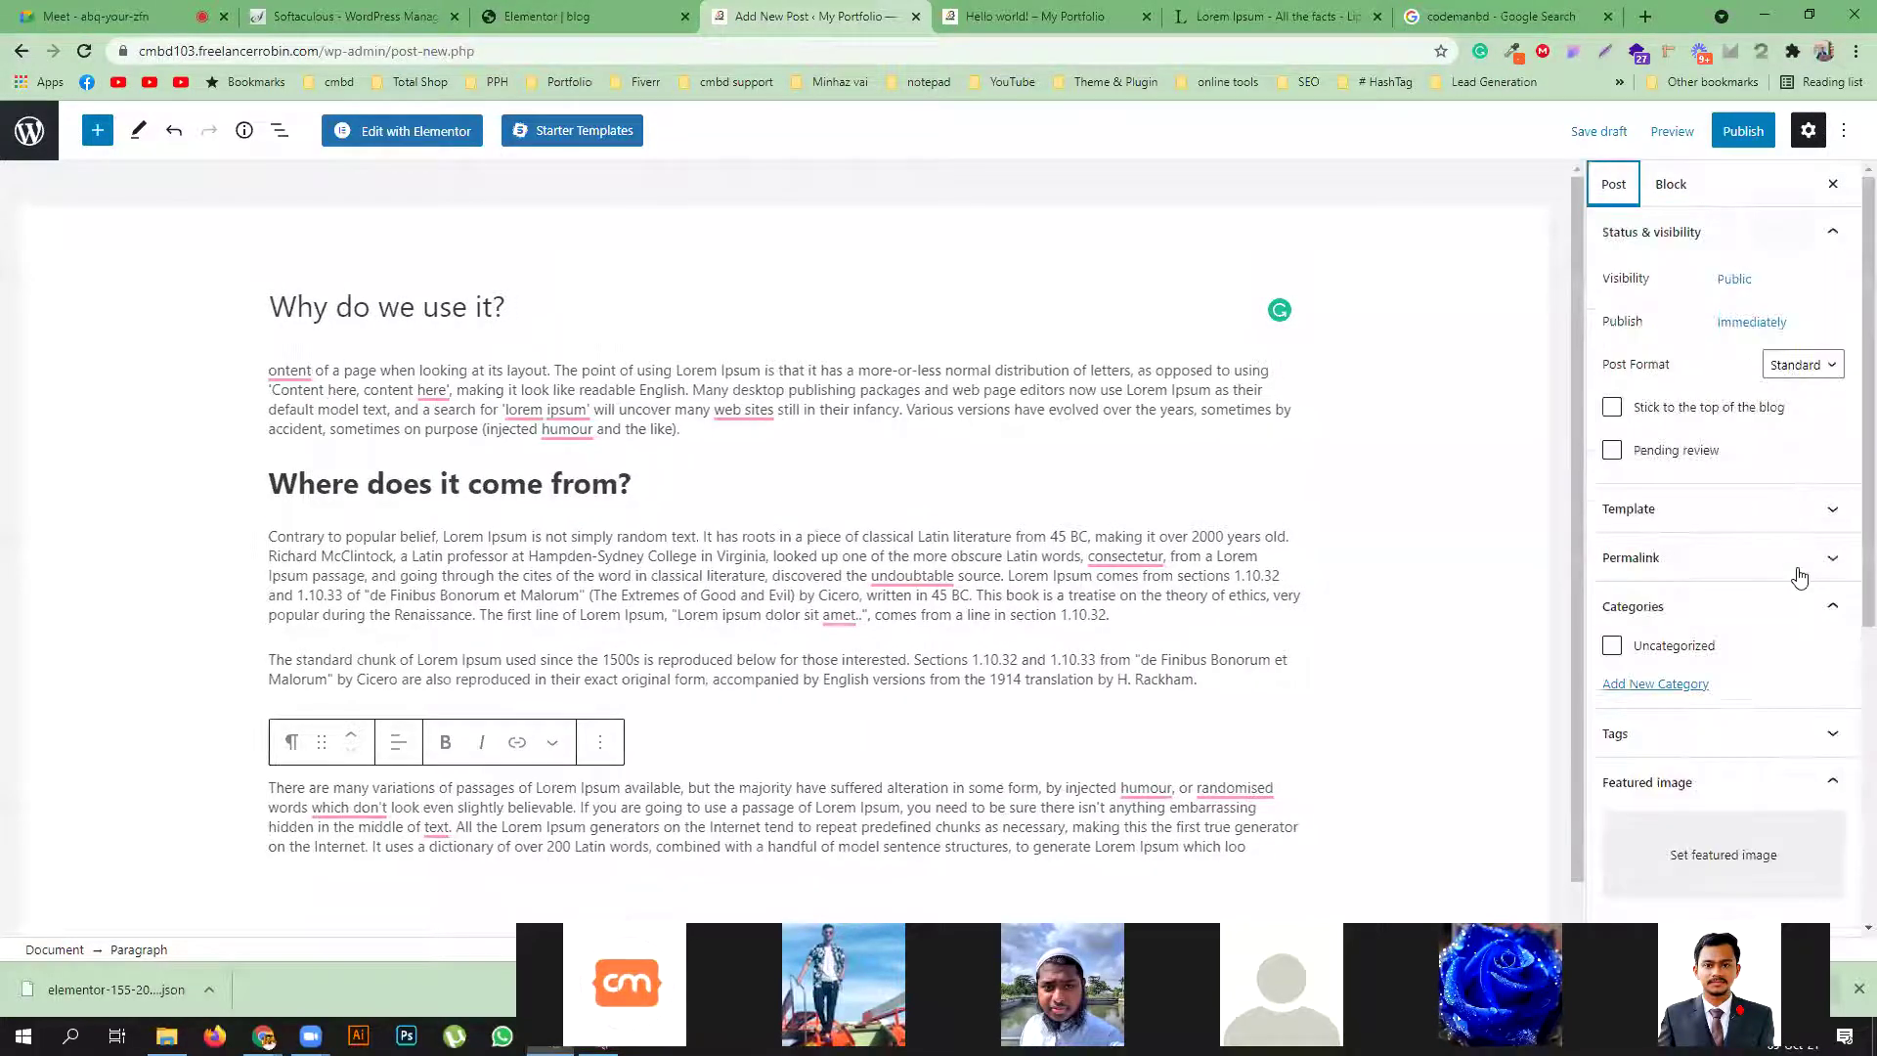
Set the gym-ropes photo from the Media Library as the featured image
scroll(1760, 607, down, 2)
click(1710, 645)
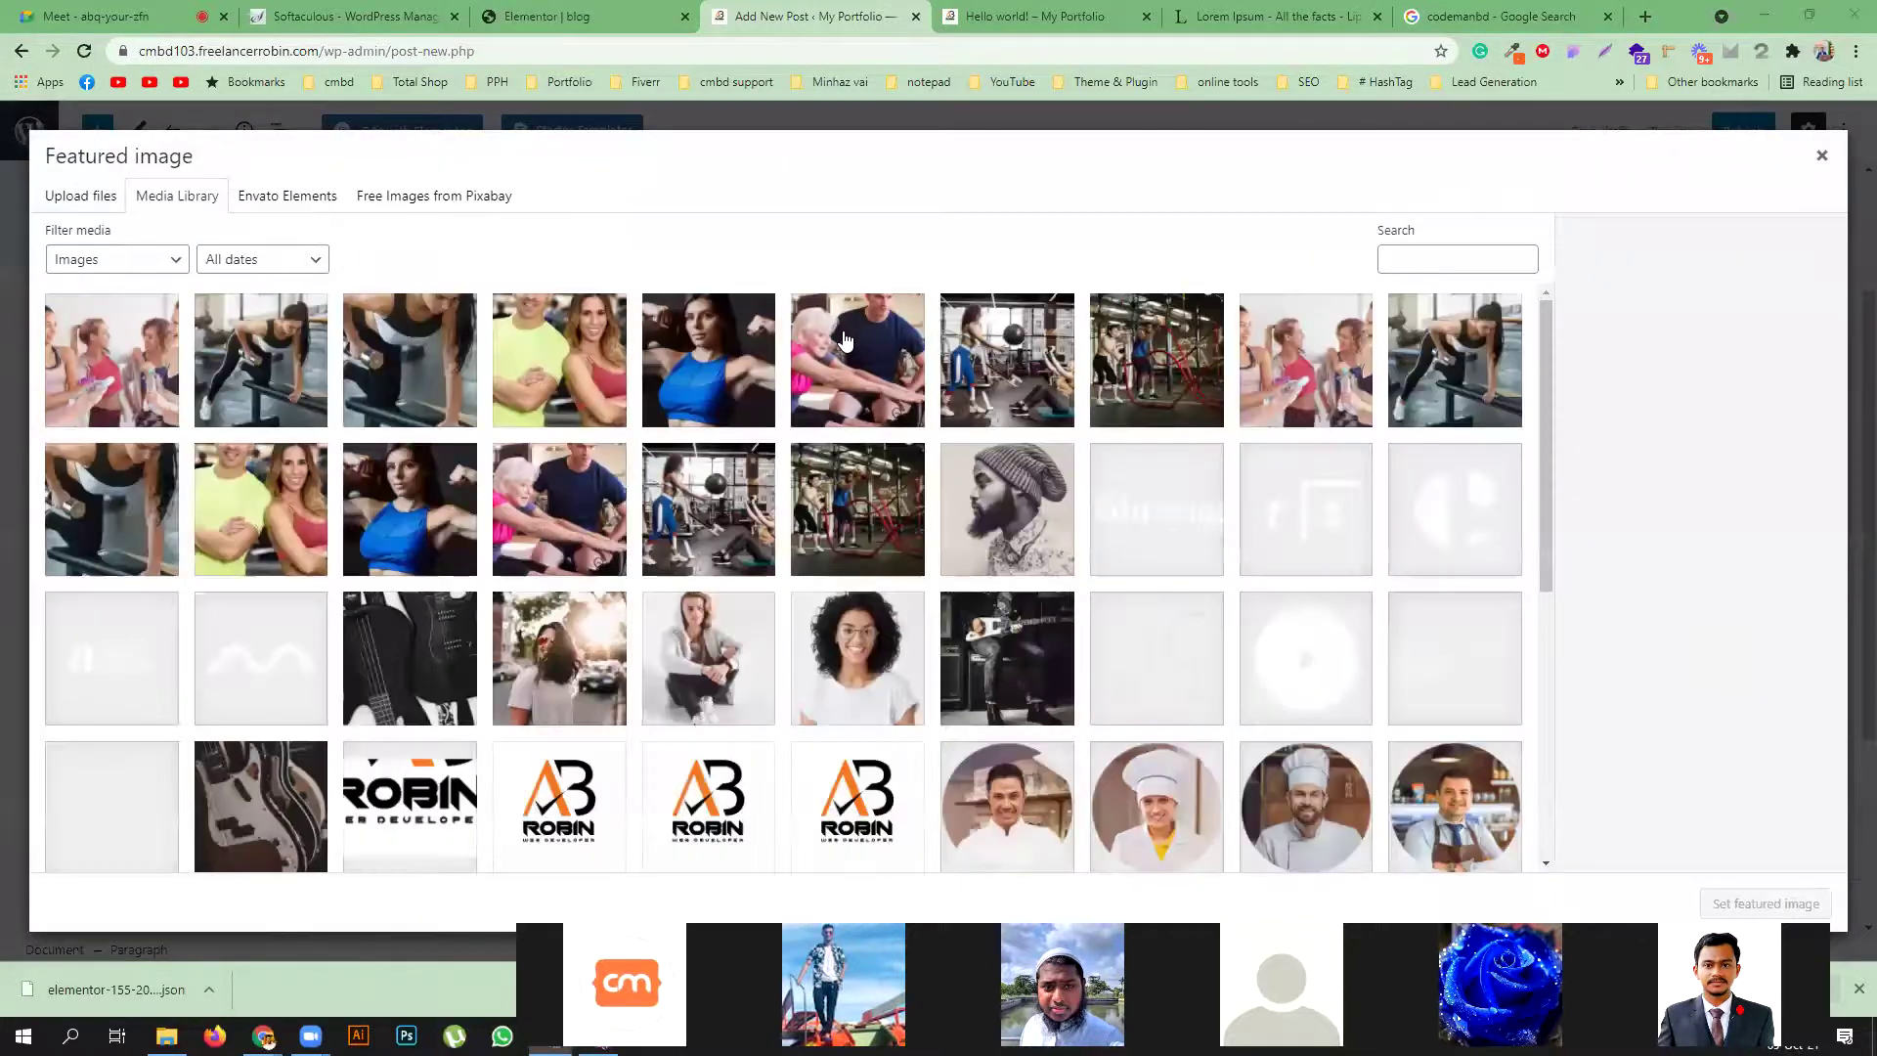
click(857, 508)
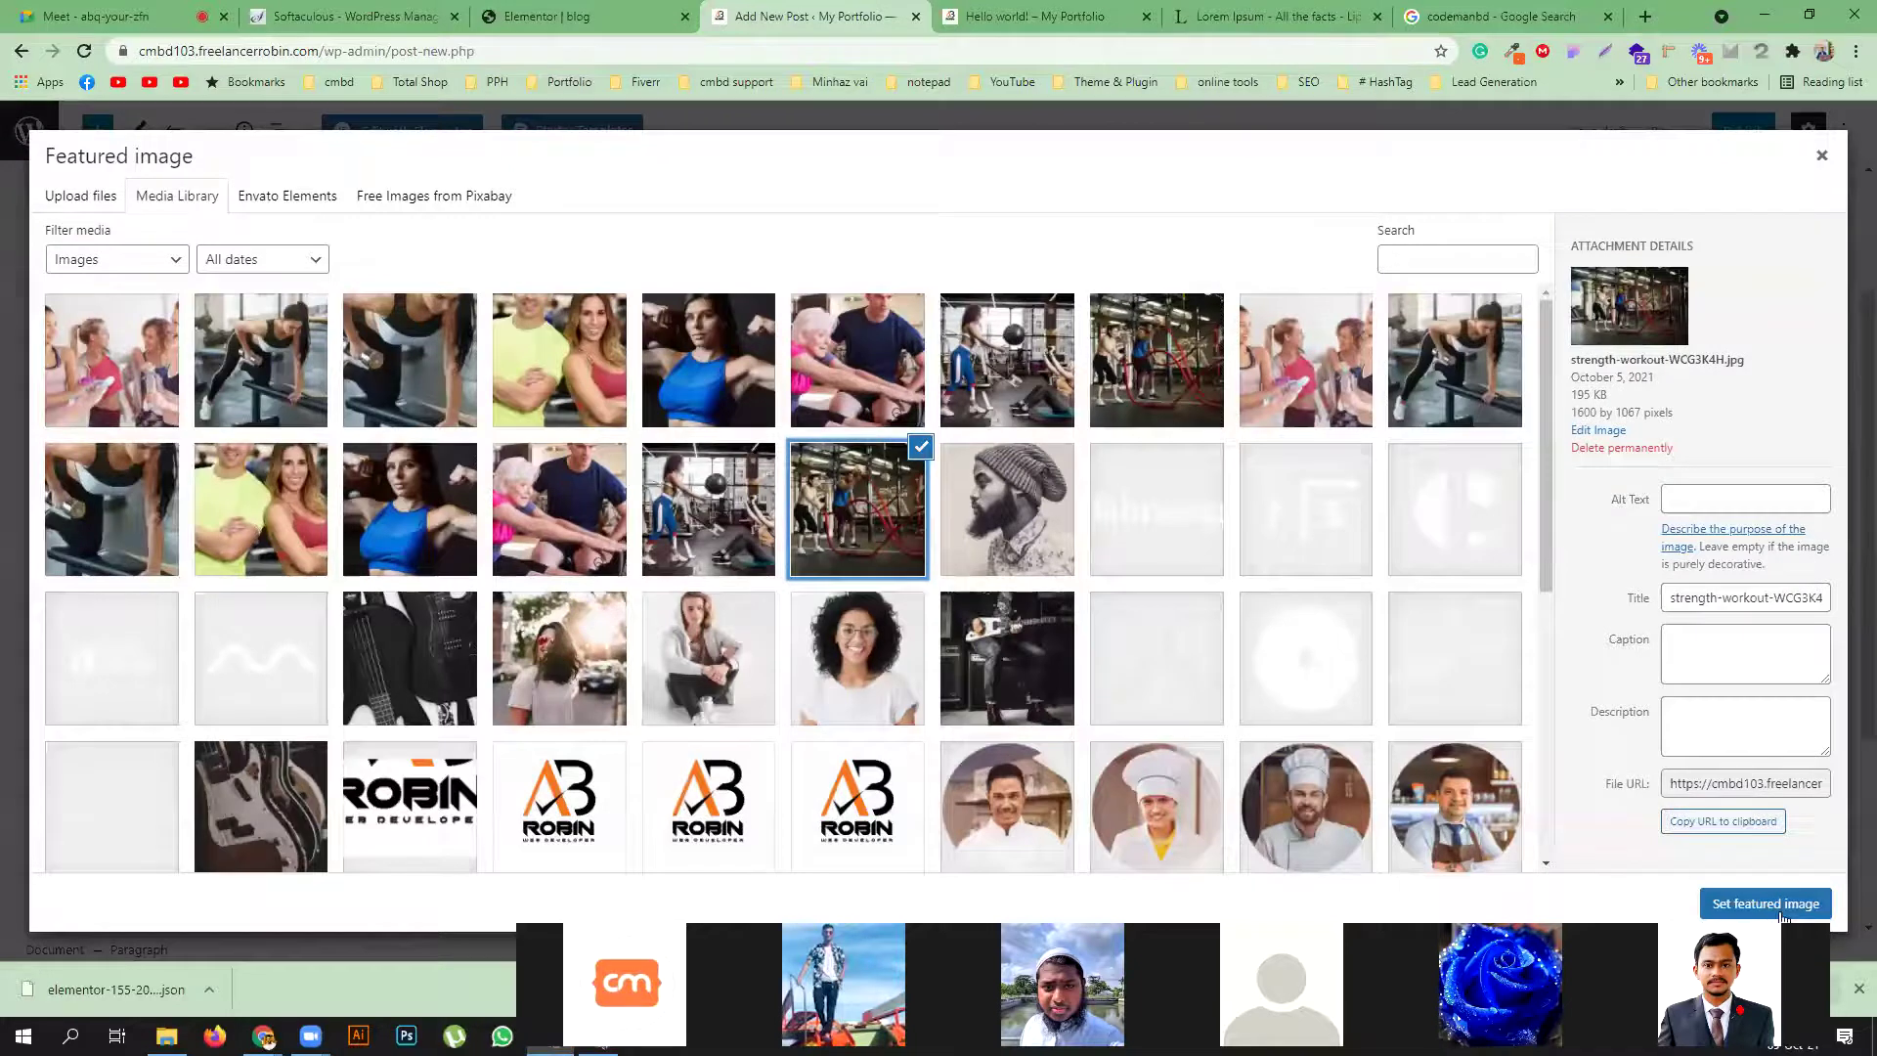
click(1782, 911)
Publish the post and reload to view it live
click(1678, 131)
click(1678, 137)
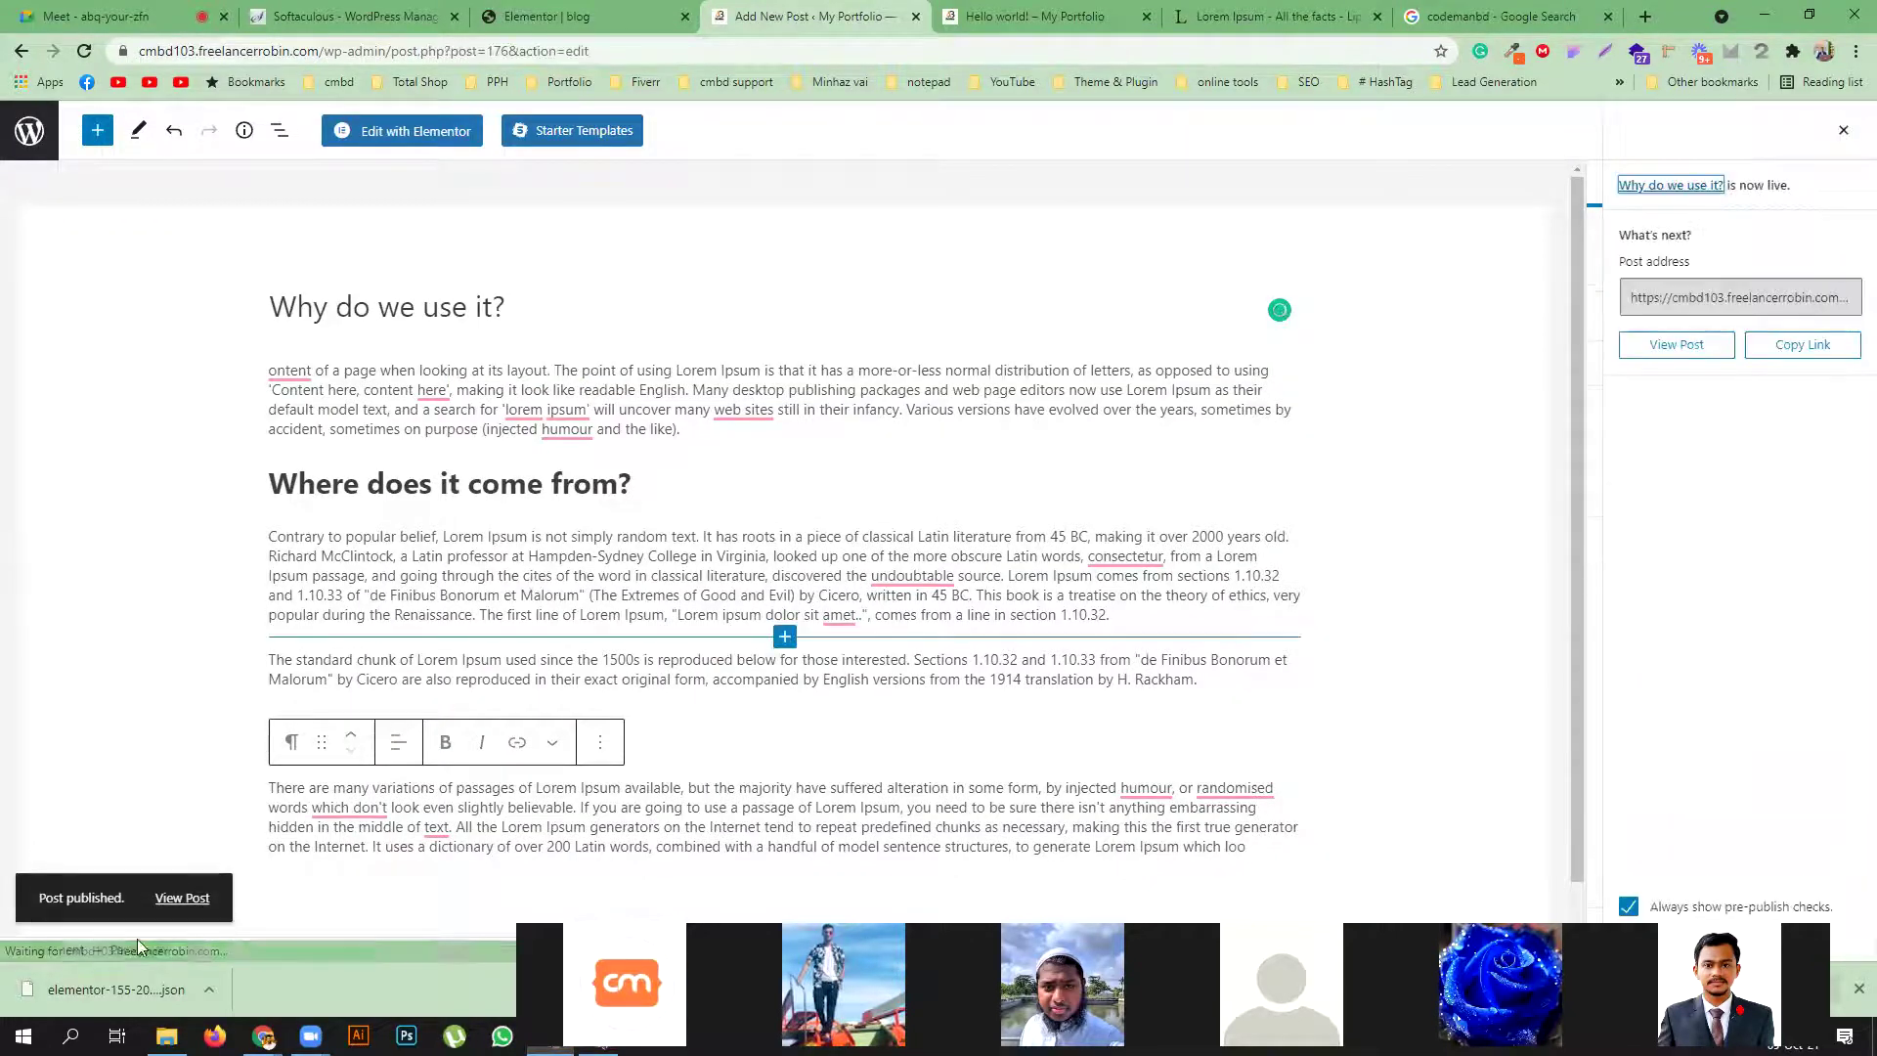
key(F5)
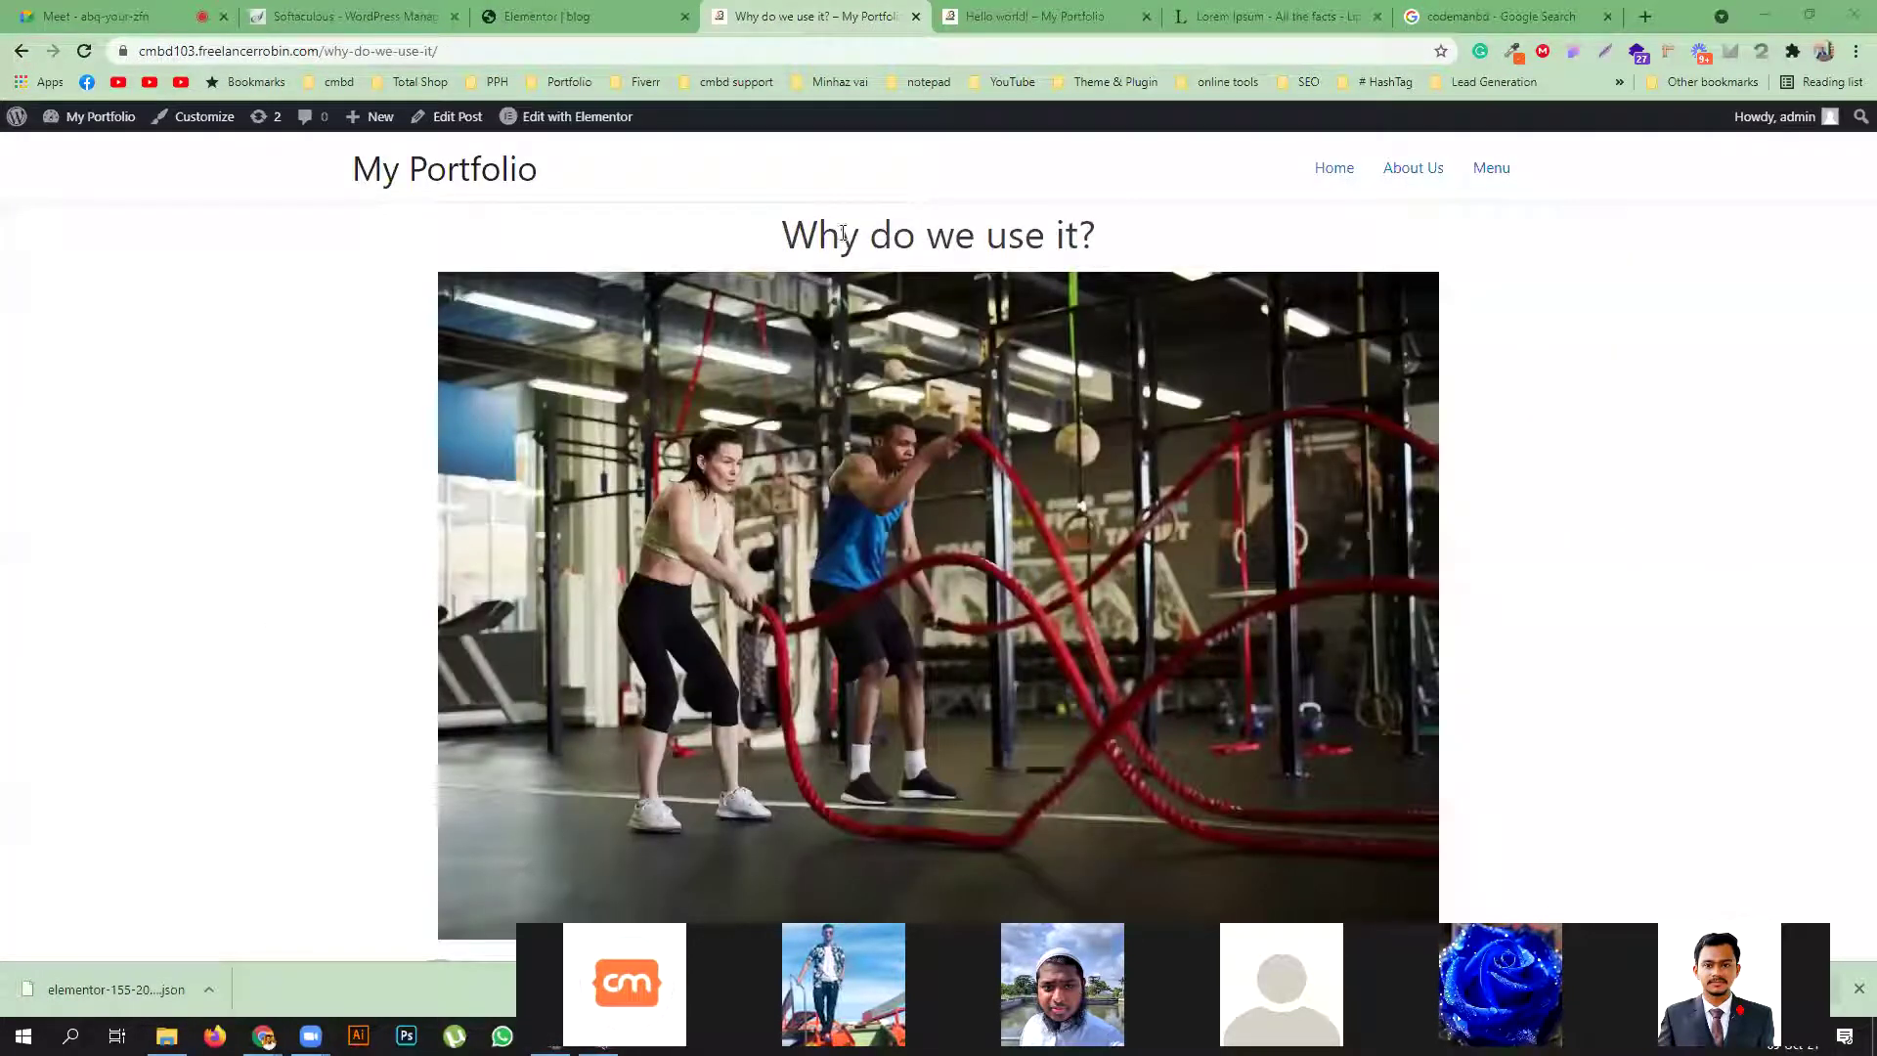
Back in the Elementor blog template, select the pink post-content section and expand Style > Shape Divider
scroll(938, 233, down, 1)
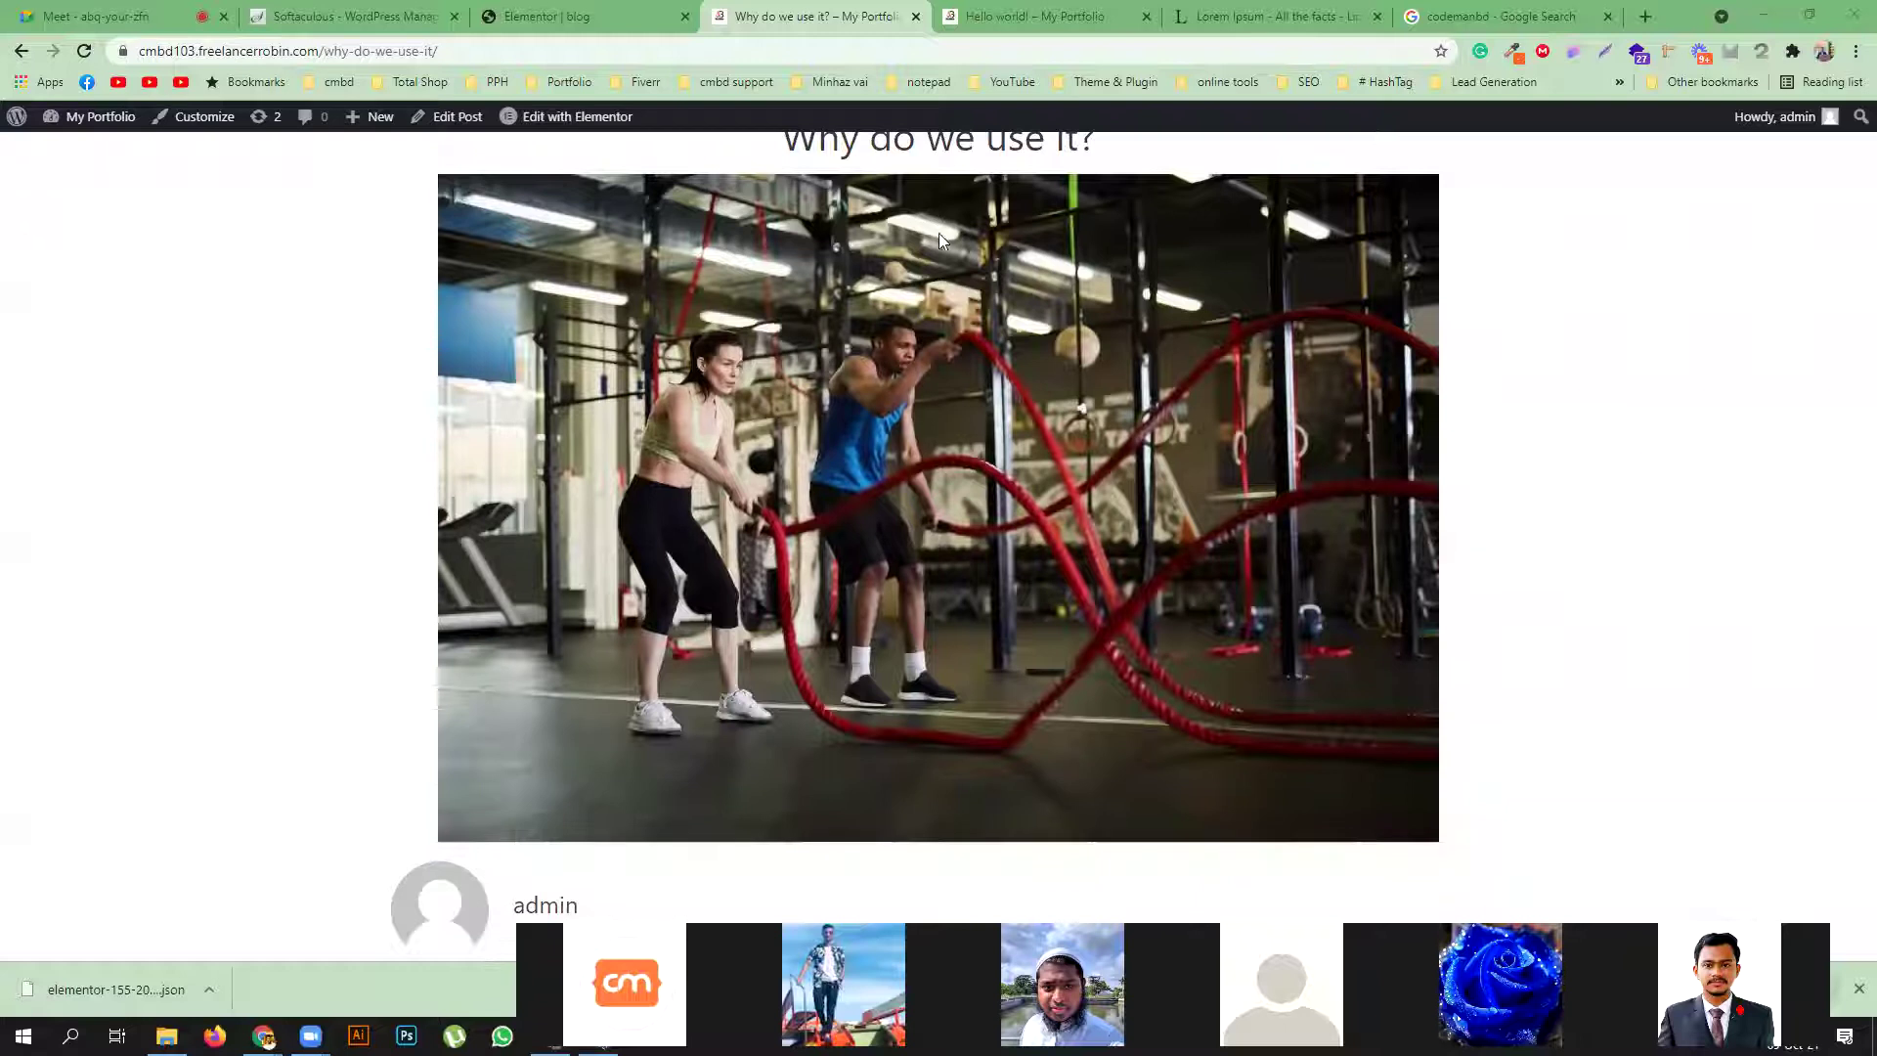
scroll(966, 465, down, 7)
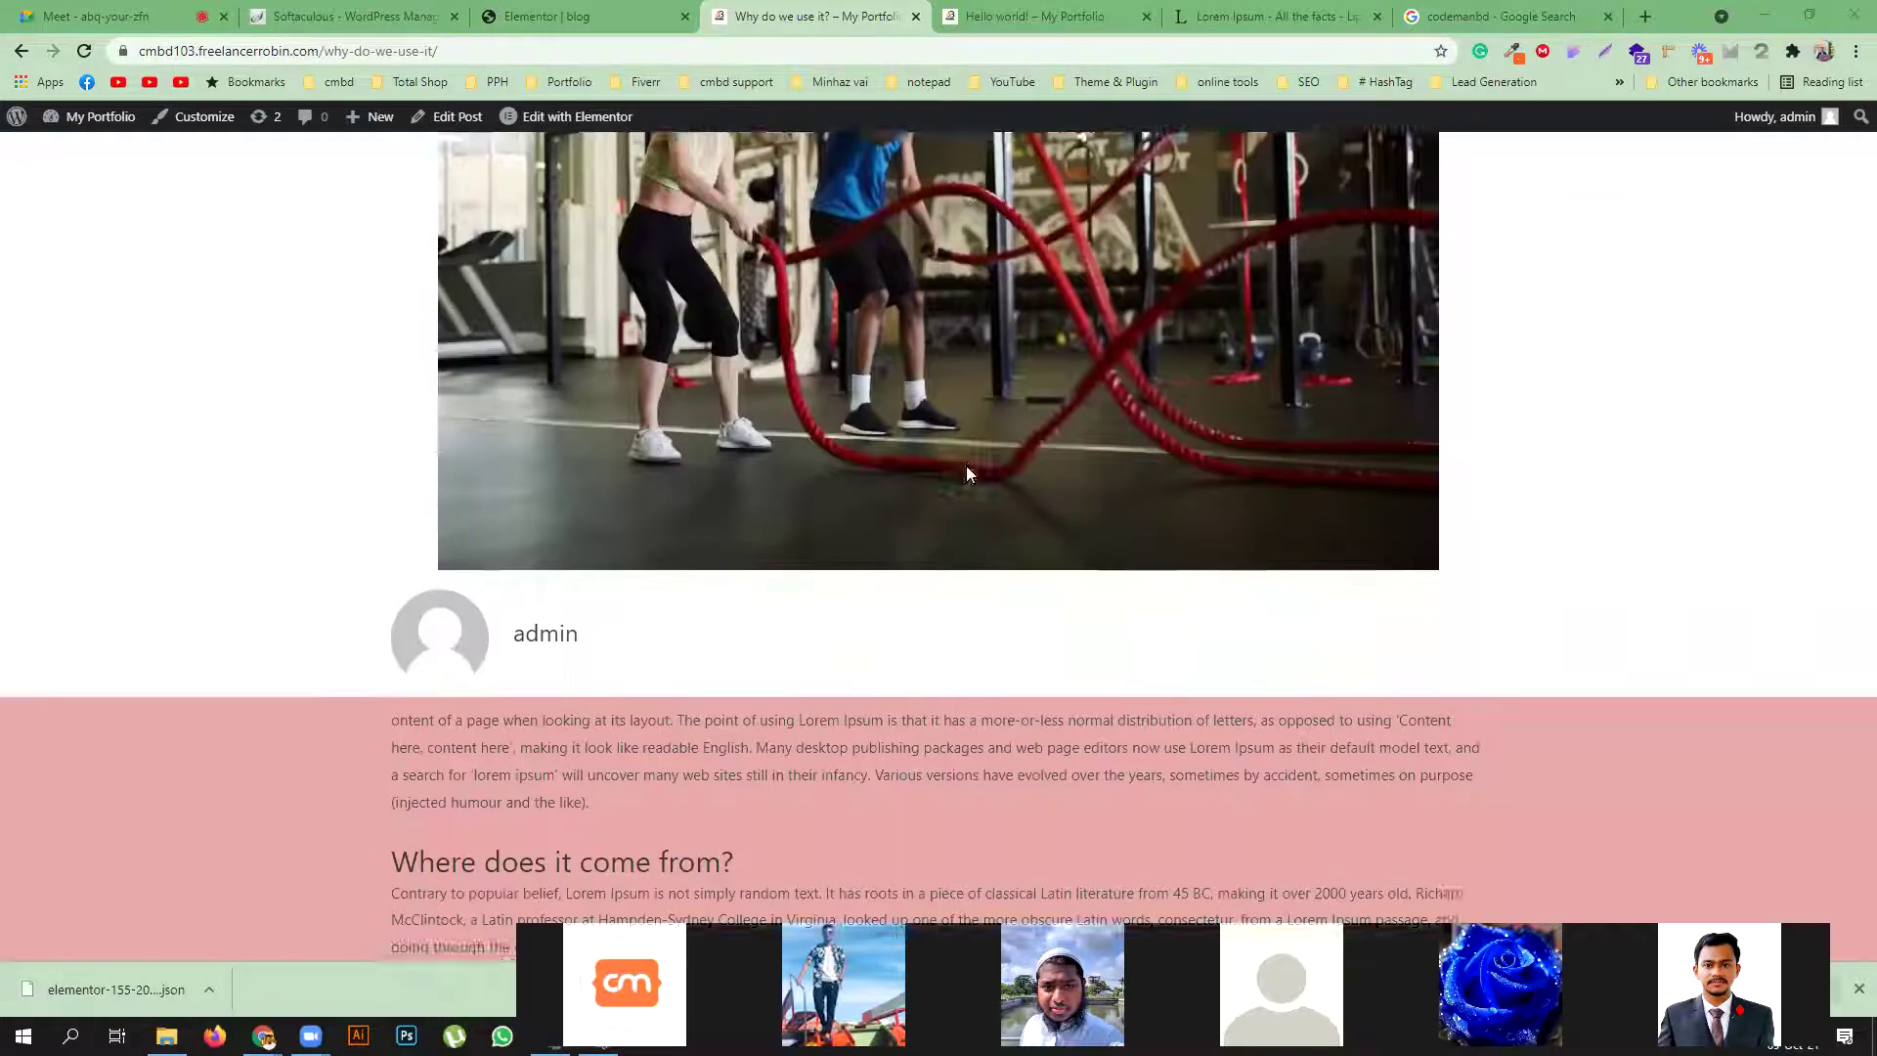
scroll(154, 406, down, 5)
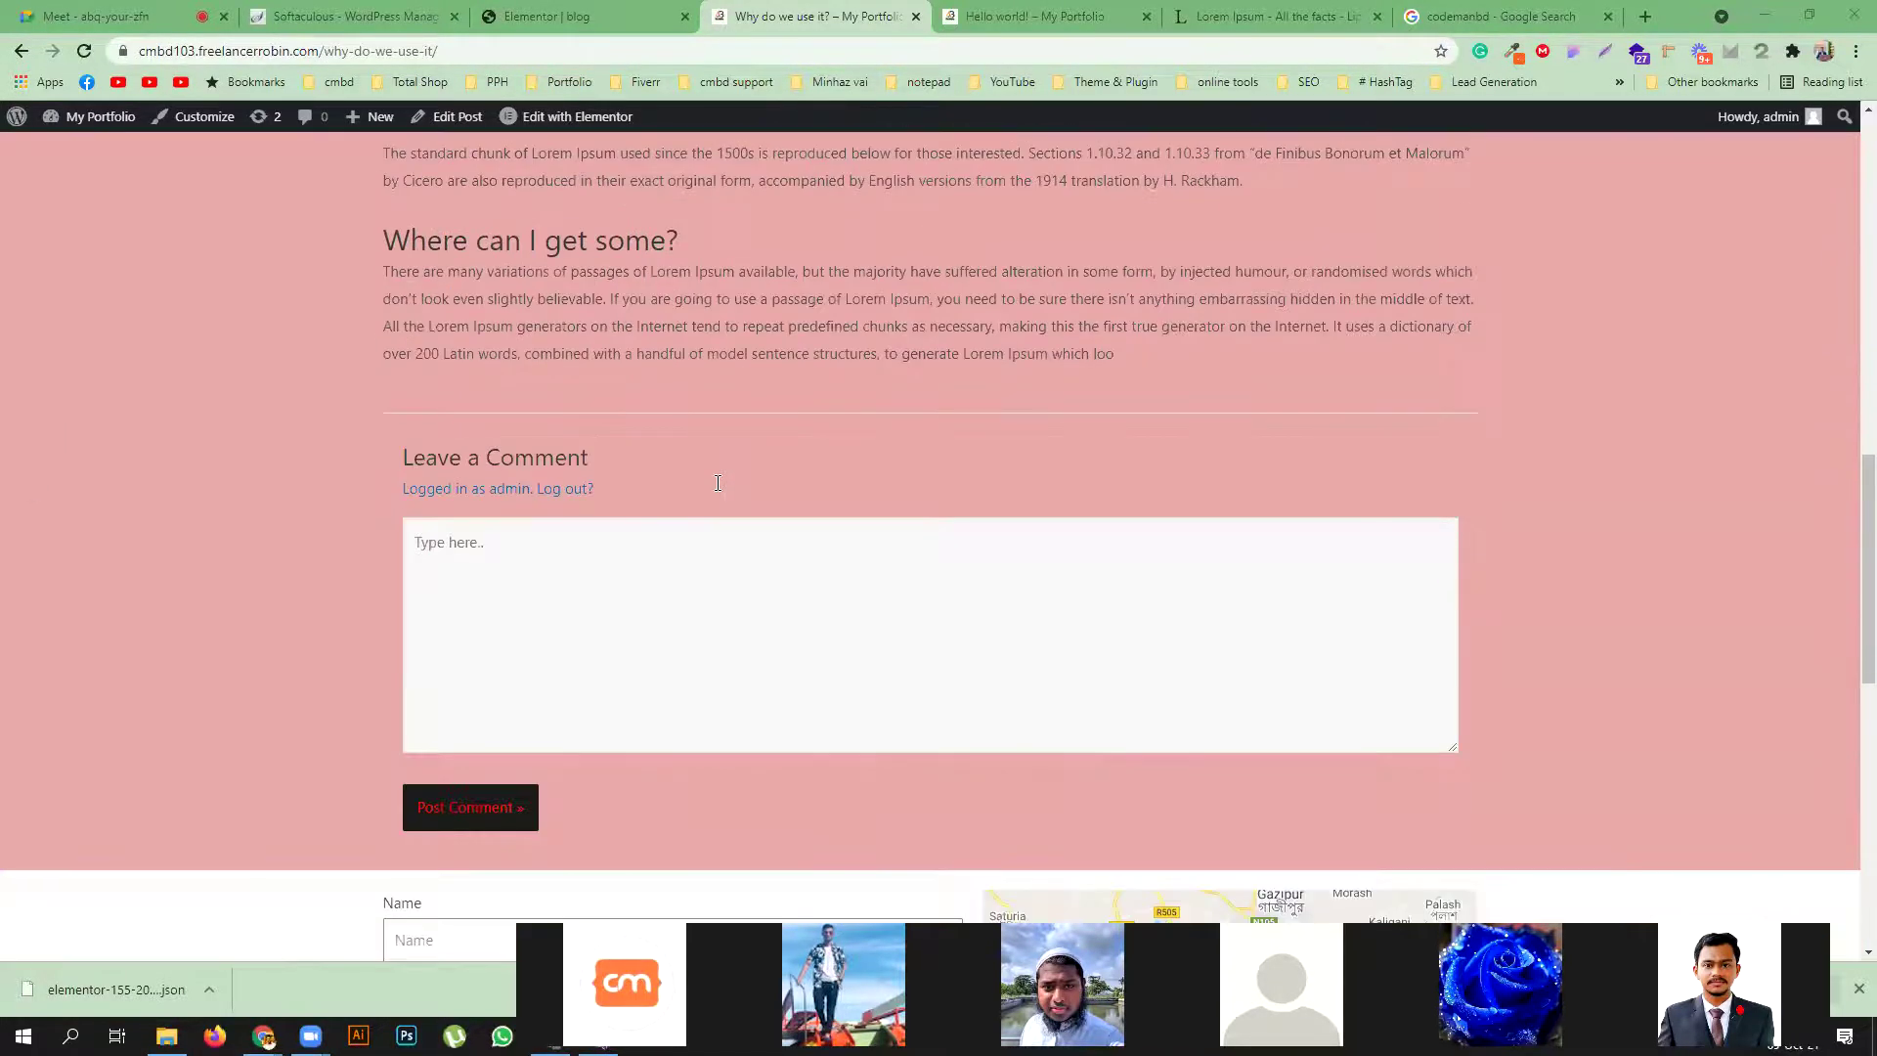
scroll(762, 584, down, 2)
scroll(763, 584, down, 1)
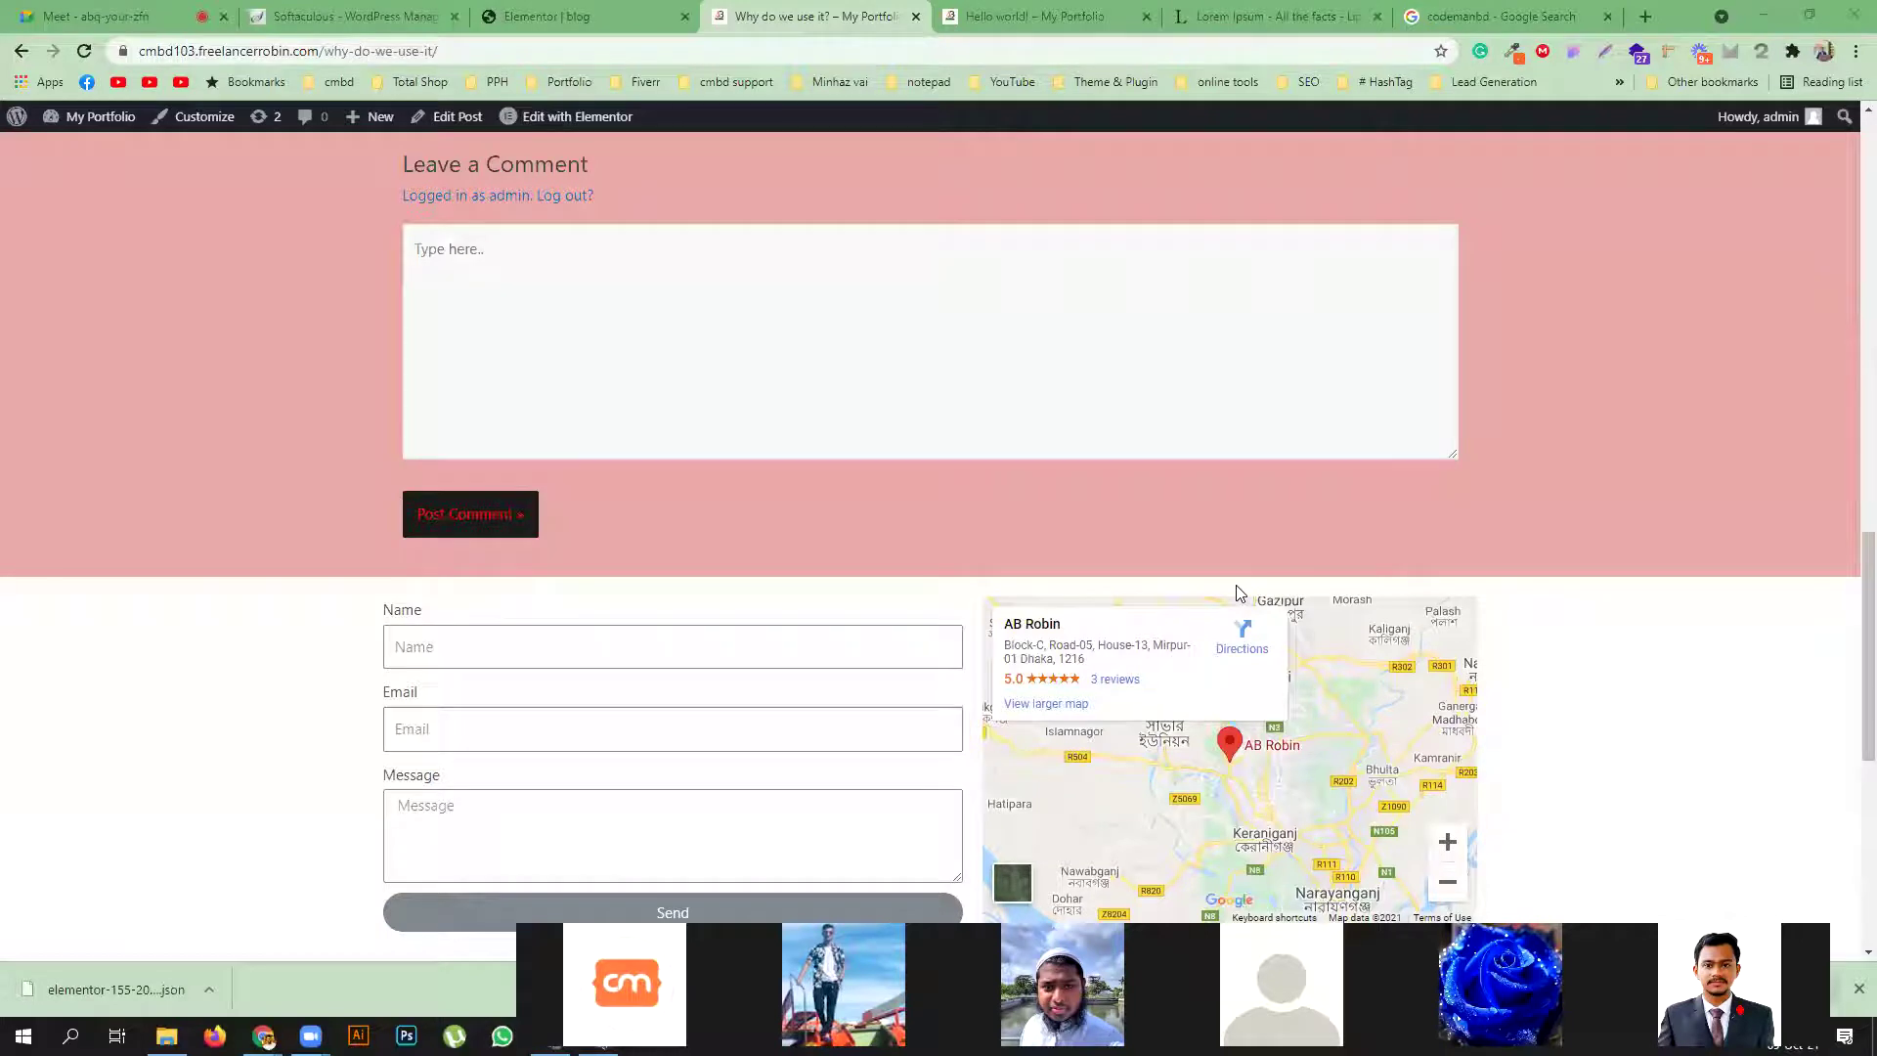
click(586, 16)
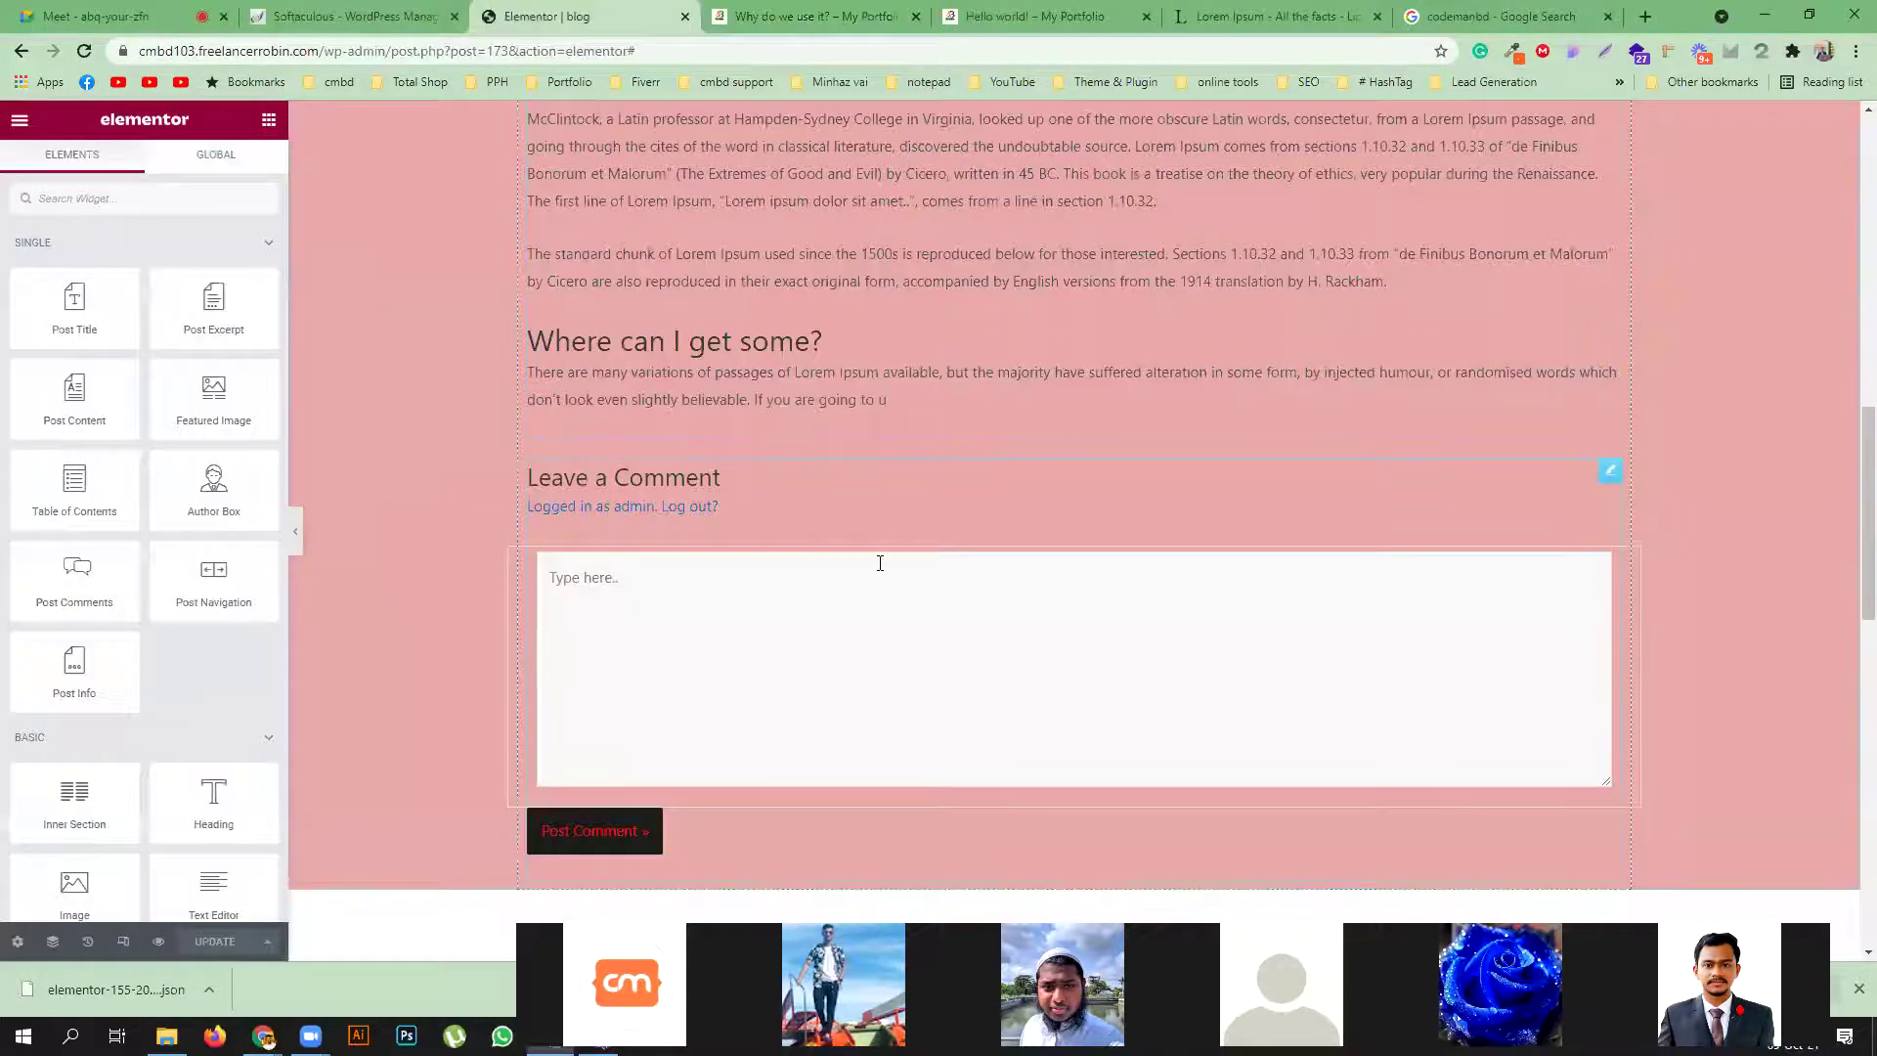
scroll(978, 547, up, 7)
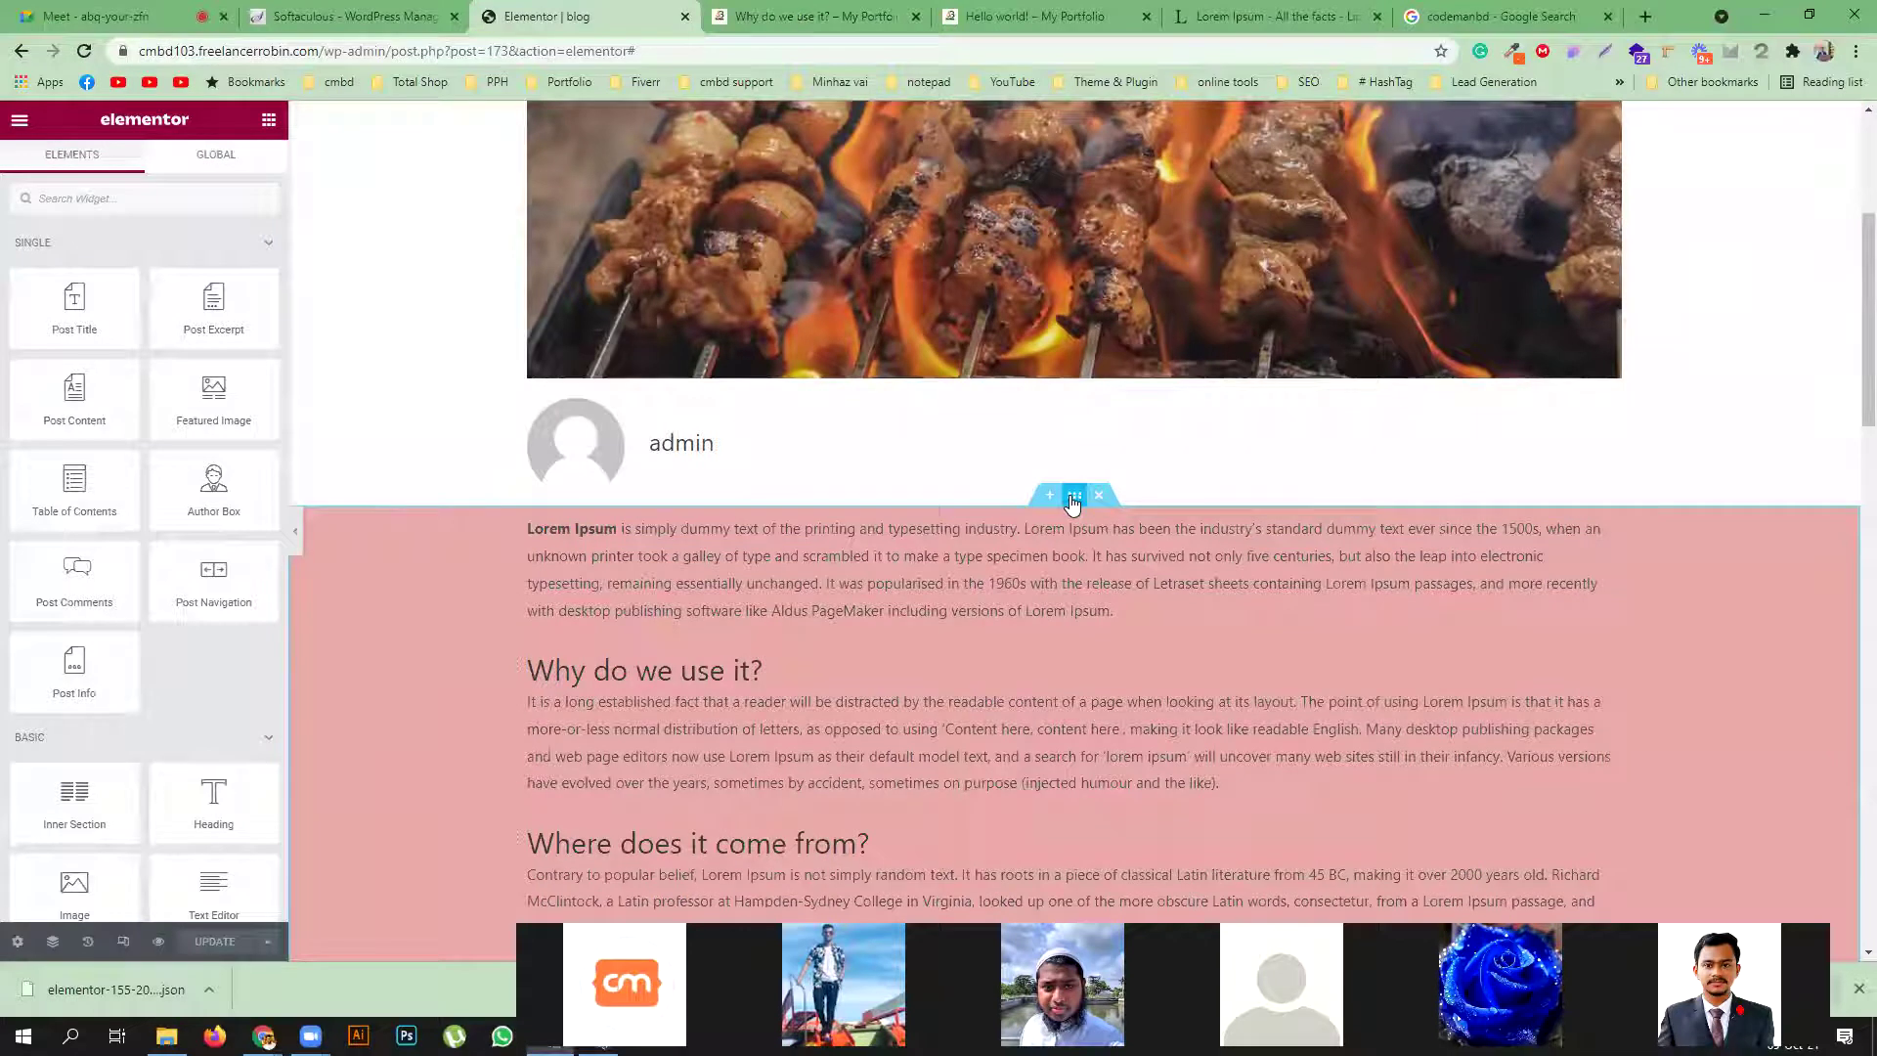
click(1074, 495)
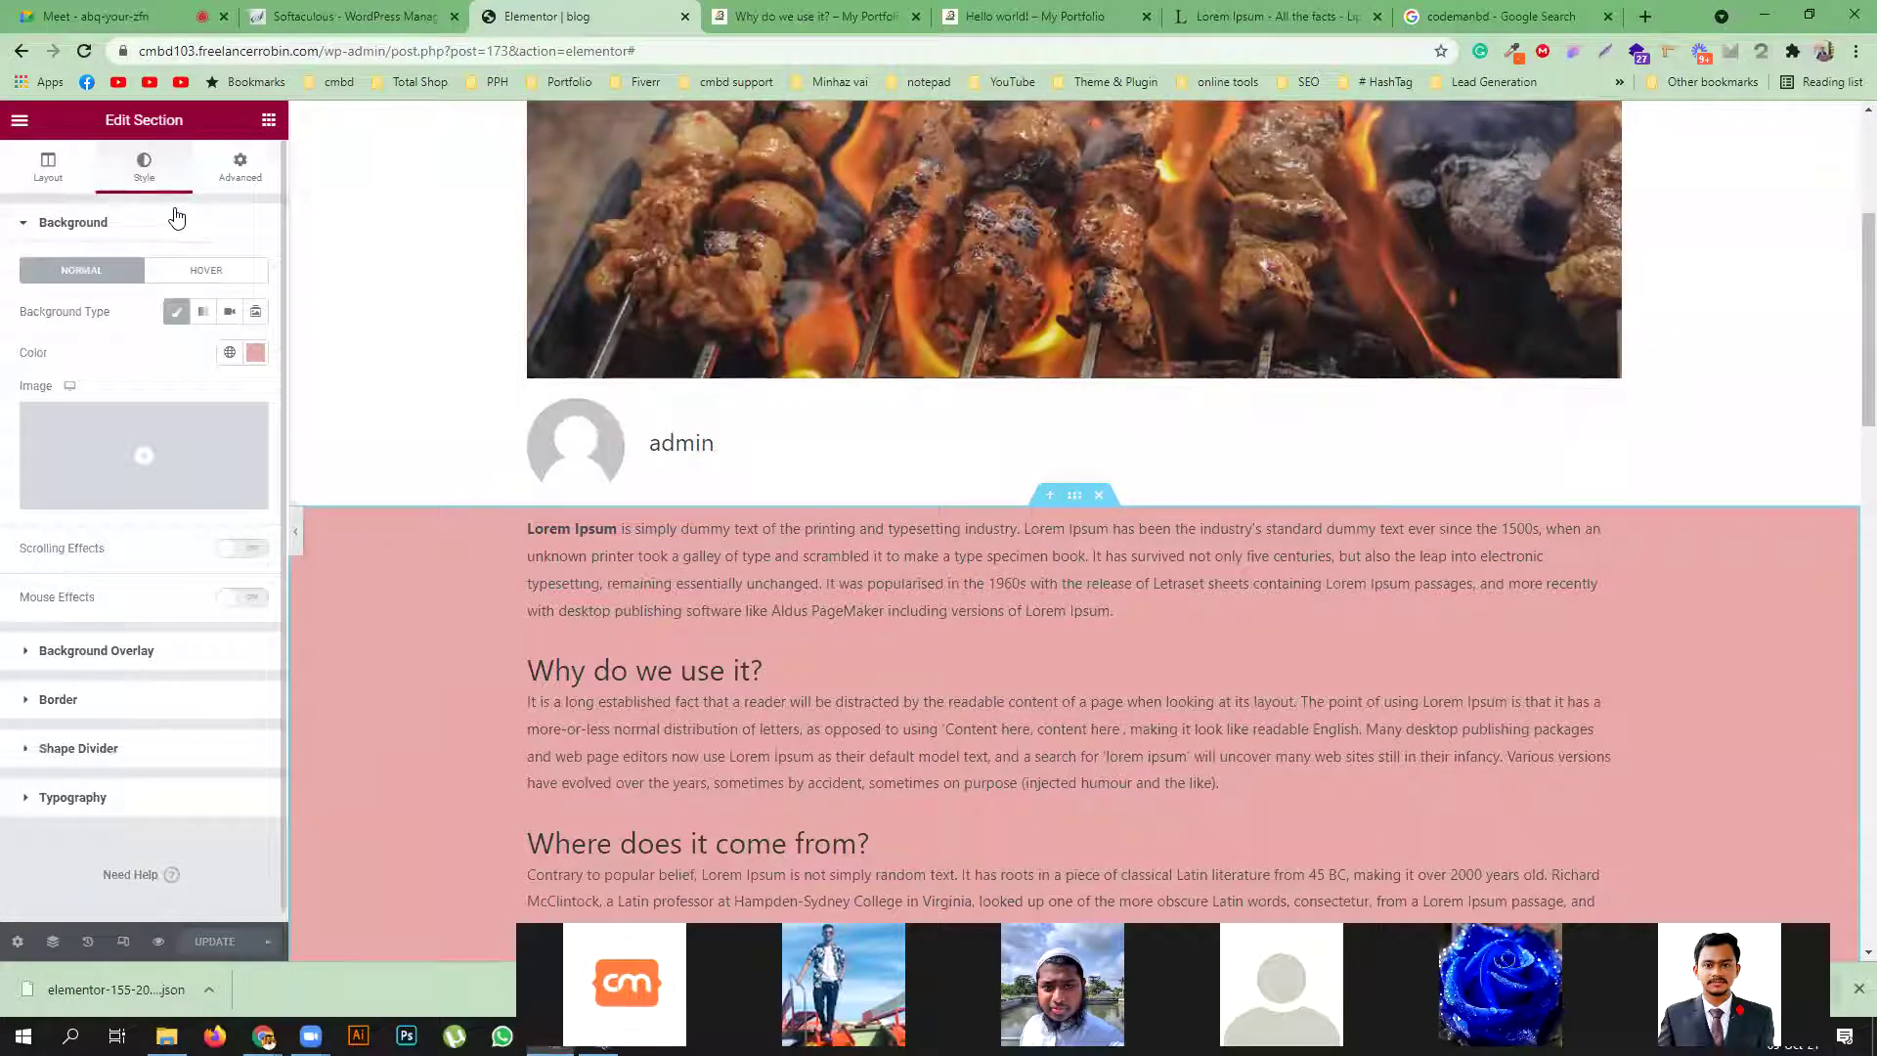
click(166, 750)
Set the top shape divider type to Mountains and save with UPDATE
click(171, 455)
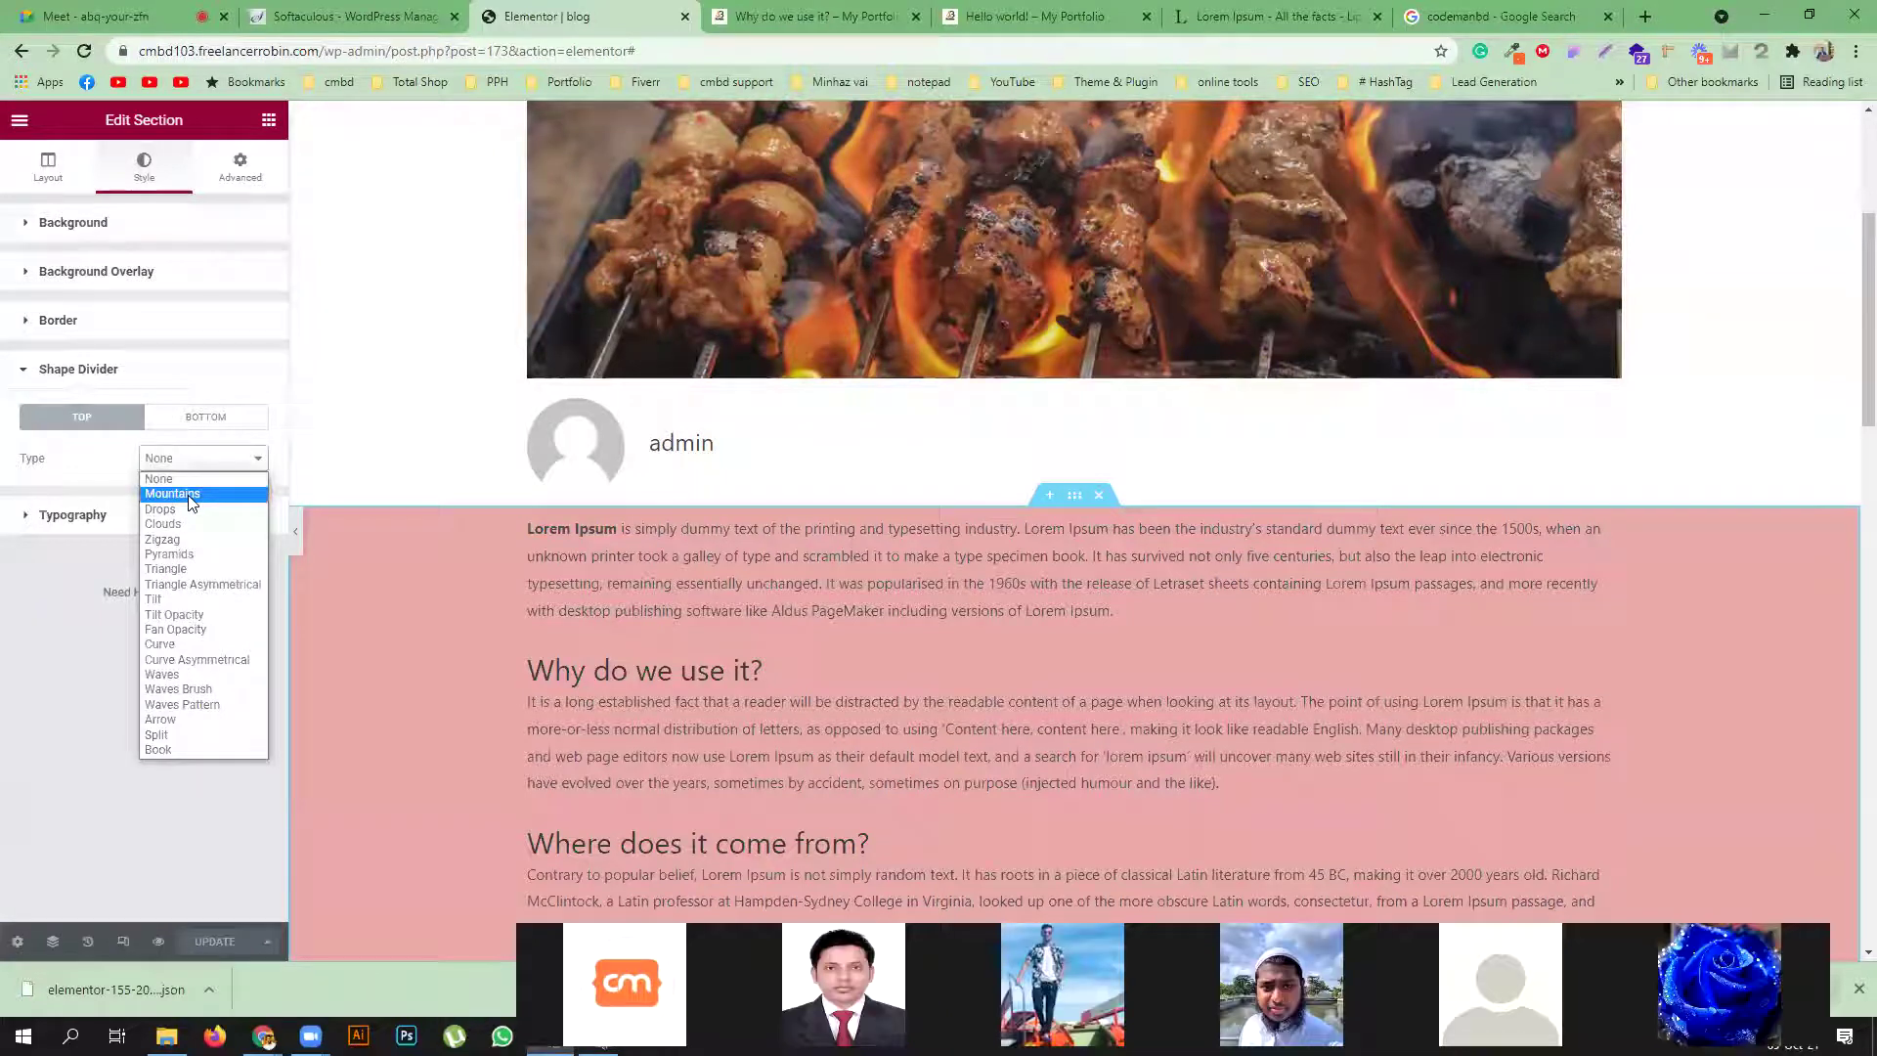
click(188, 494)
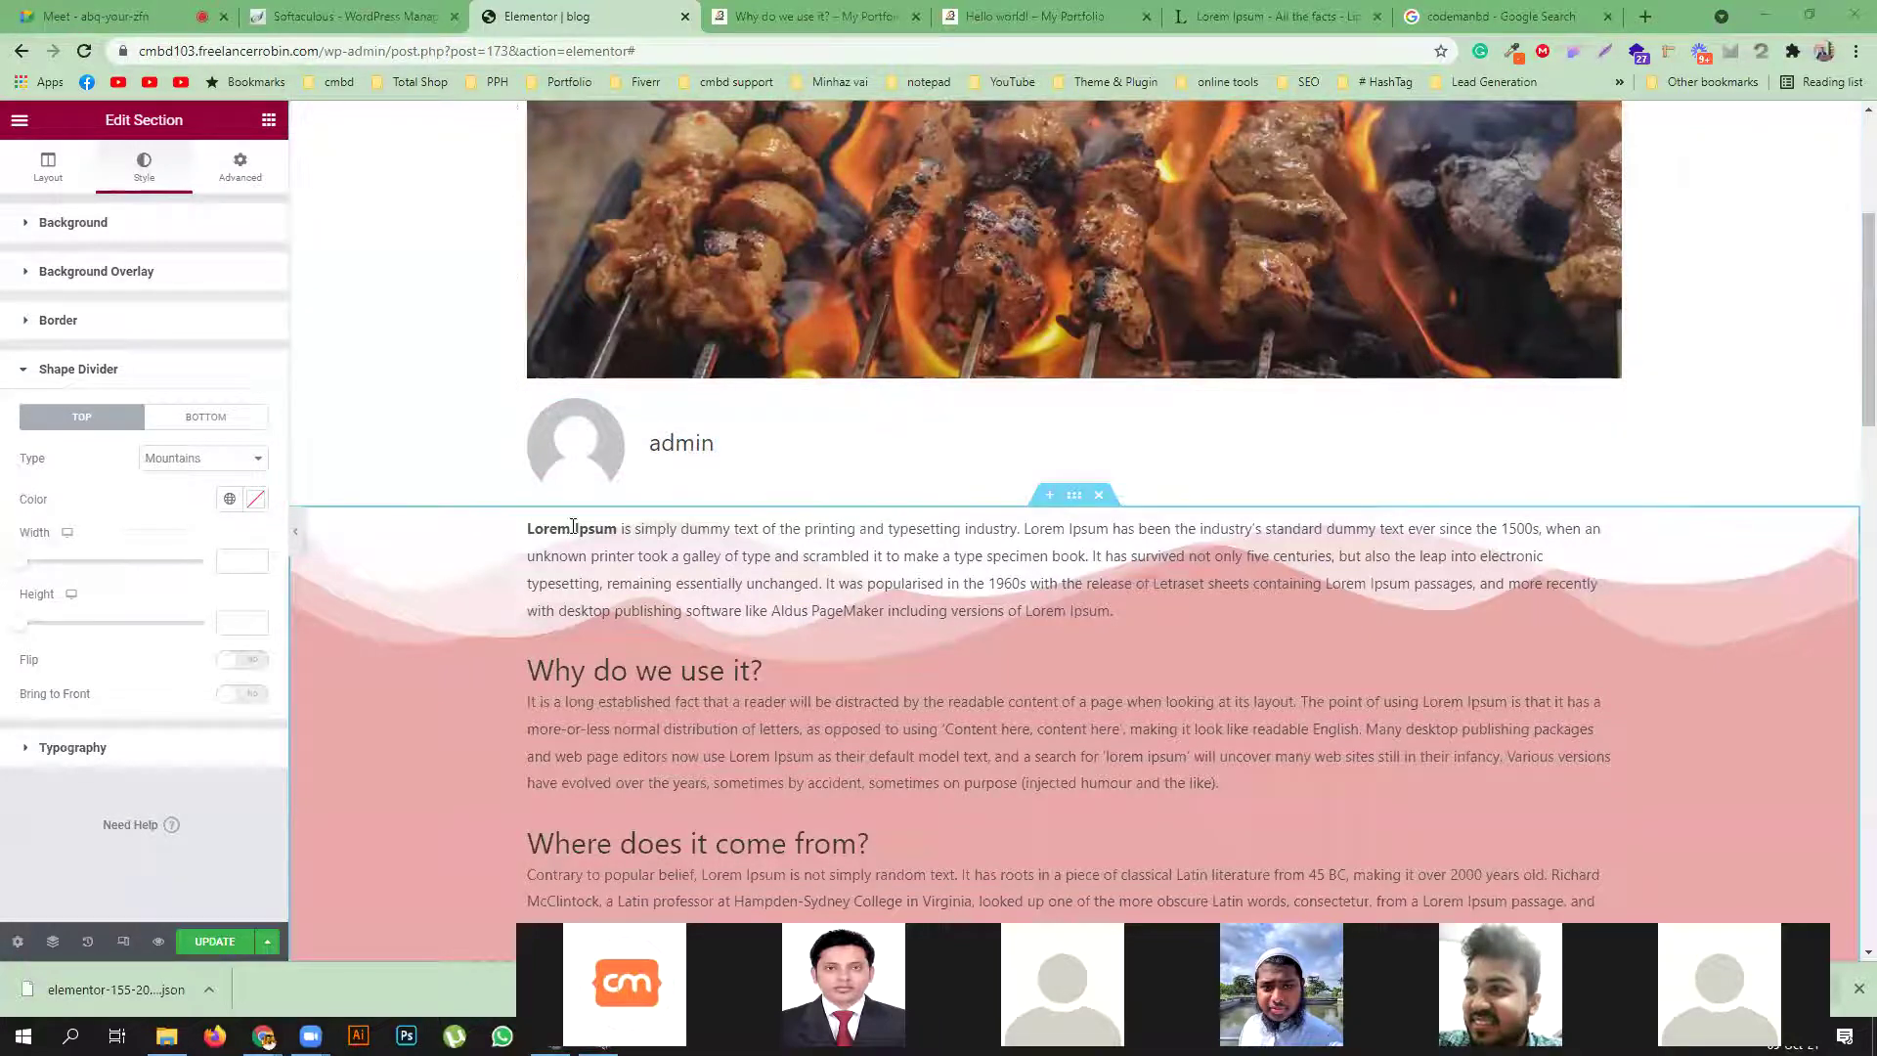
click(205, 945)
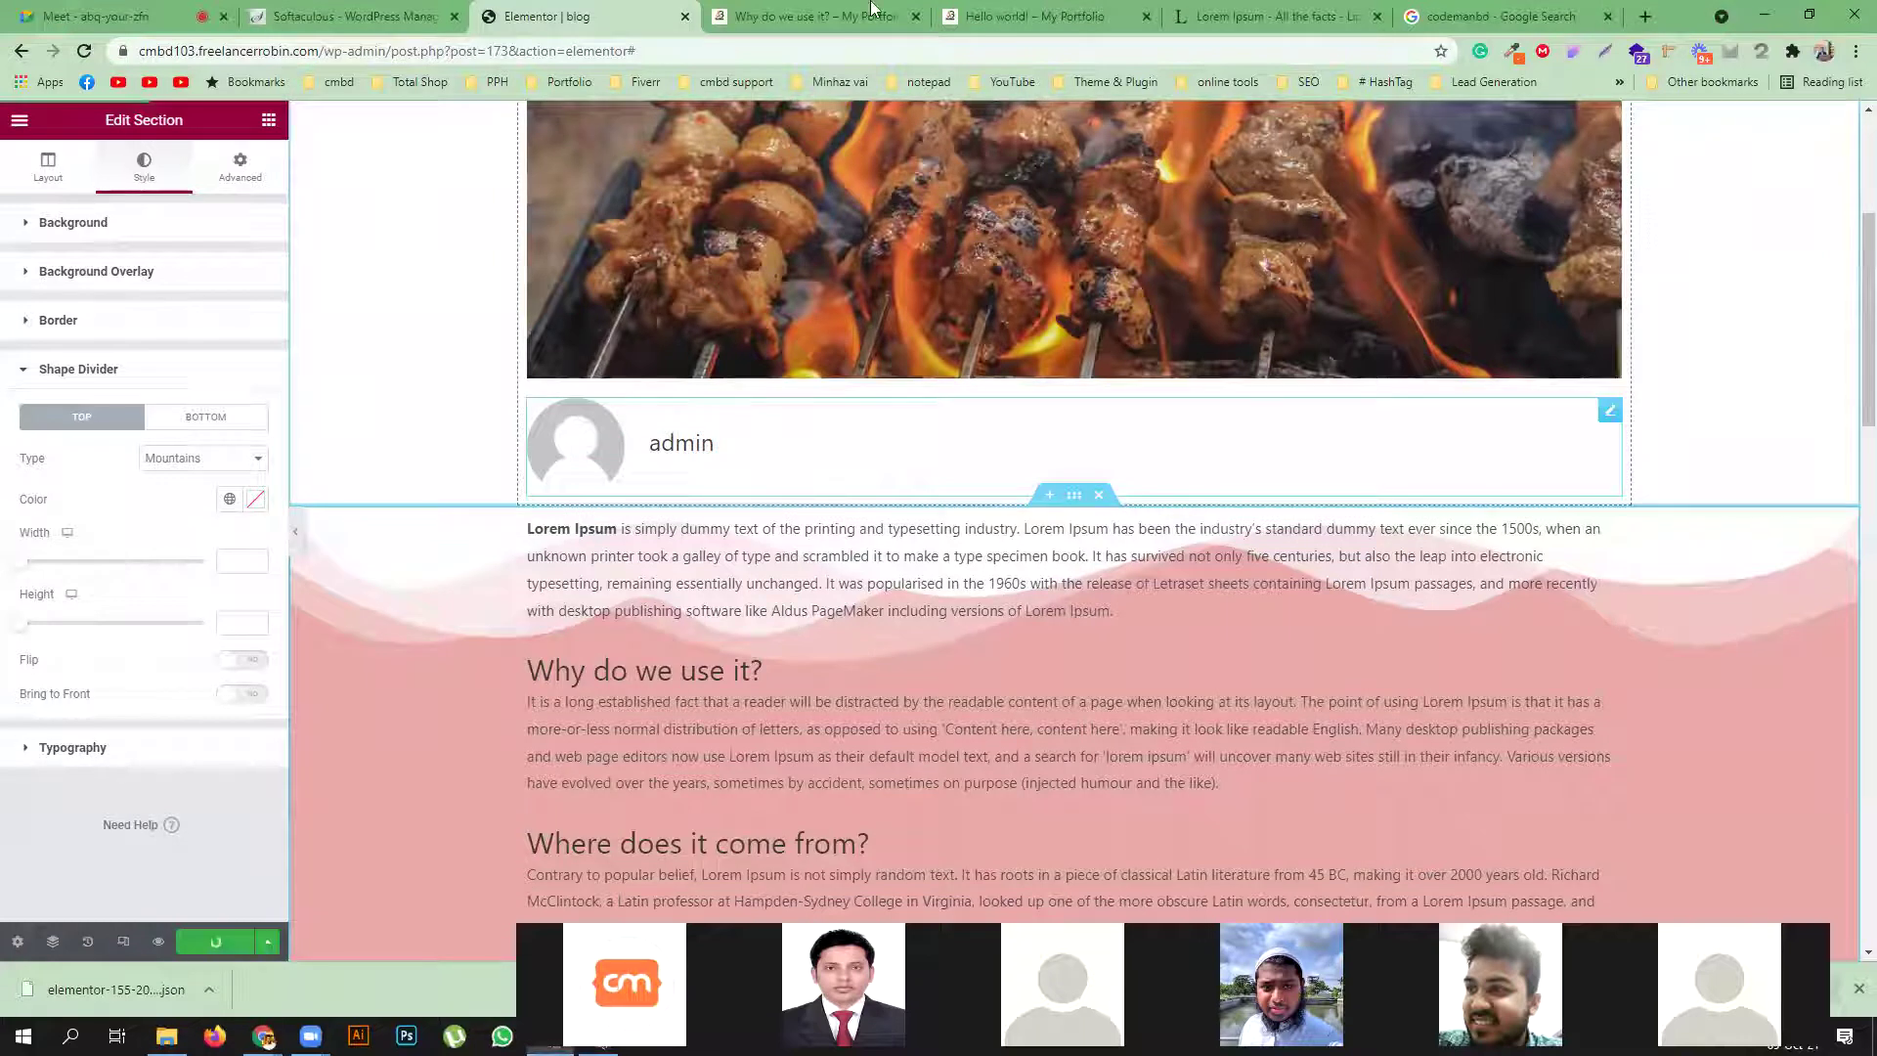
Look over the live 'Why do we use it?' post, the template editor, and the Hello world! post
click(831, 15)
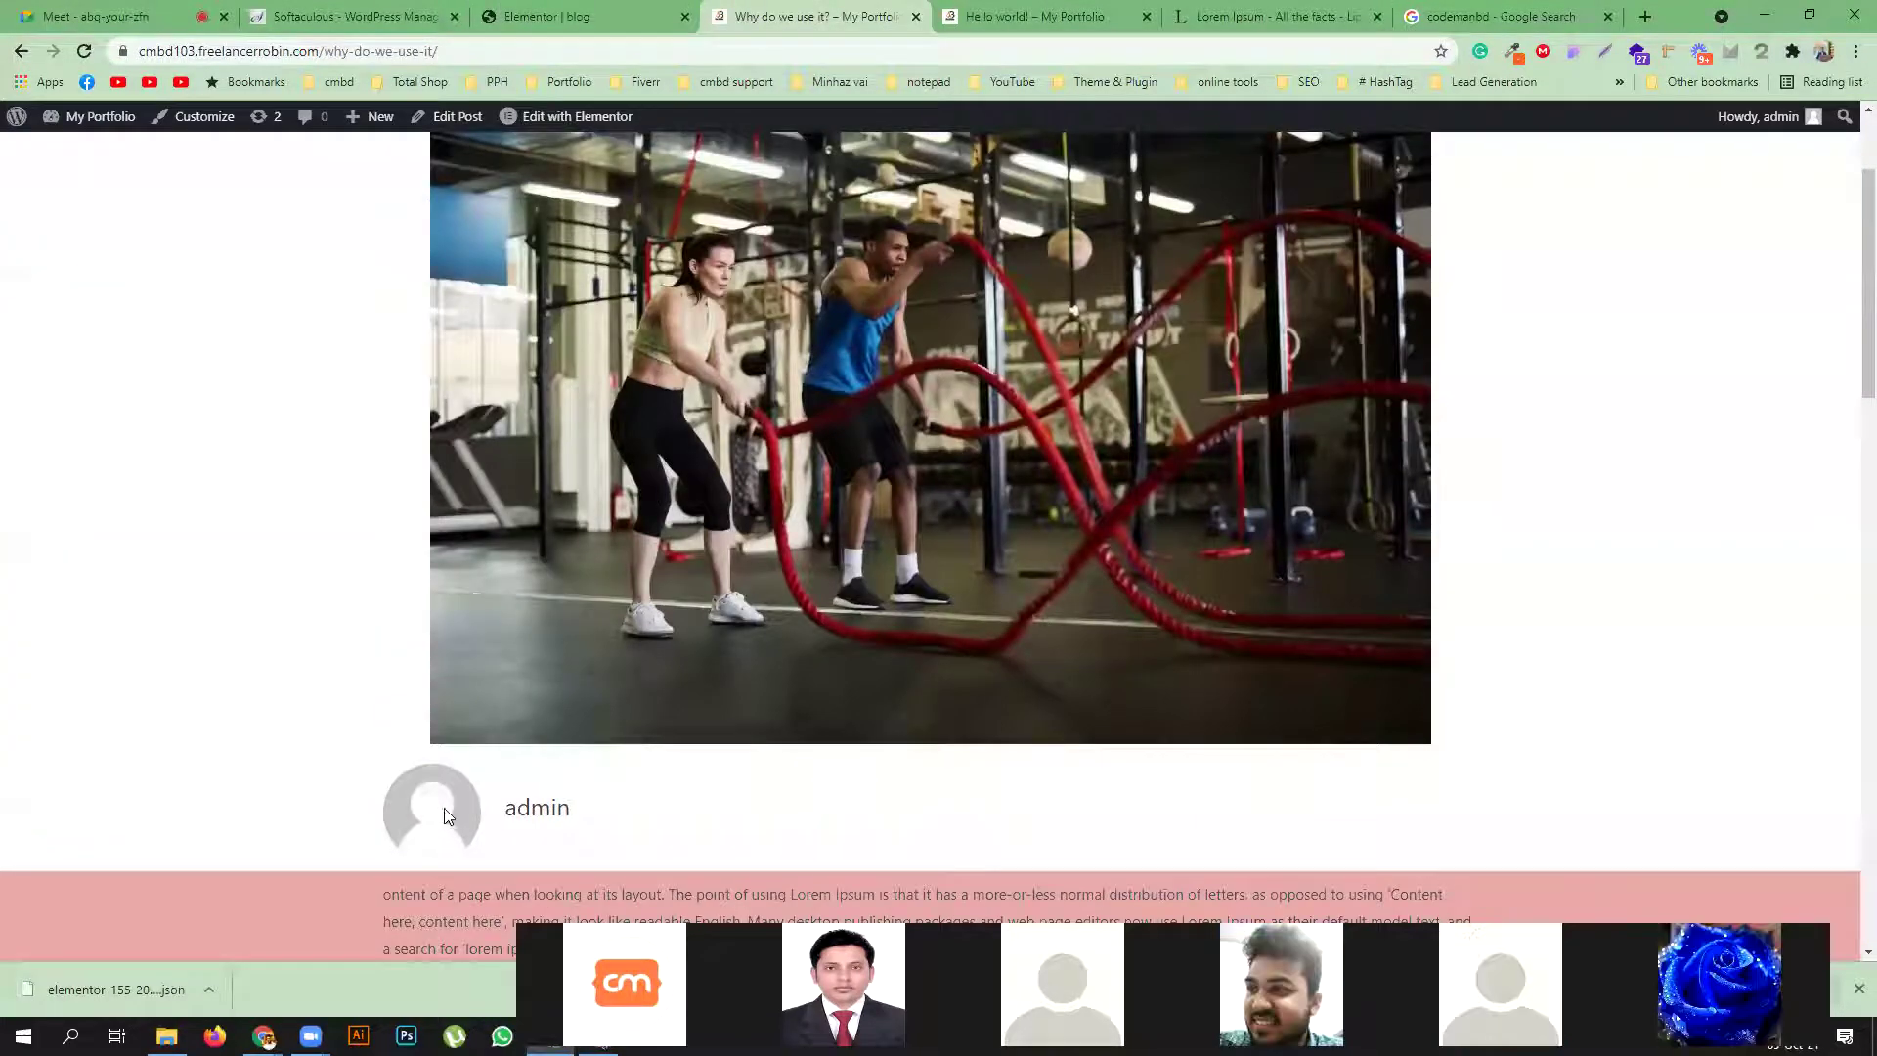
click(637, 9)
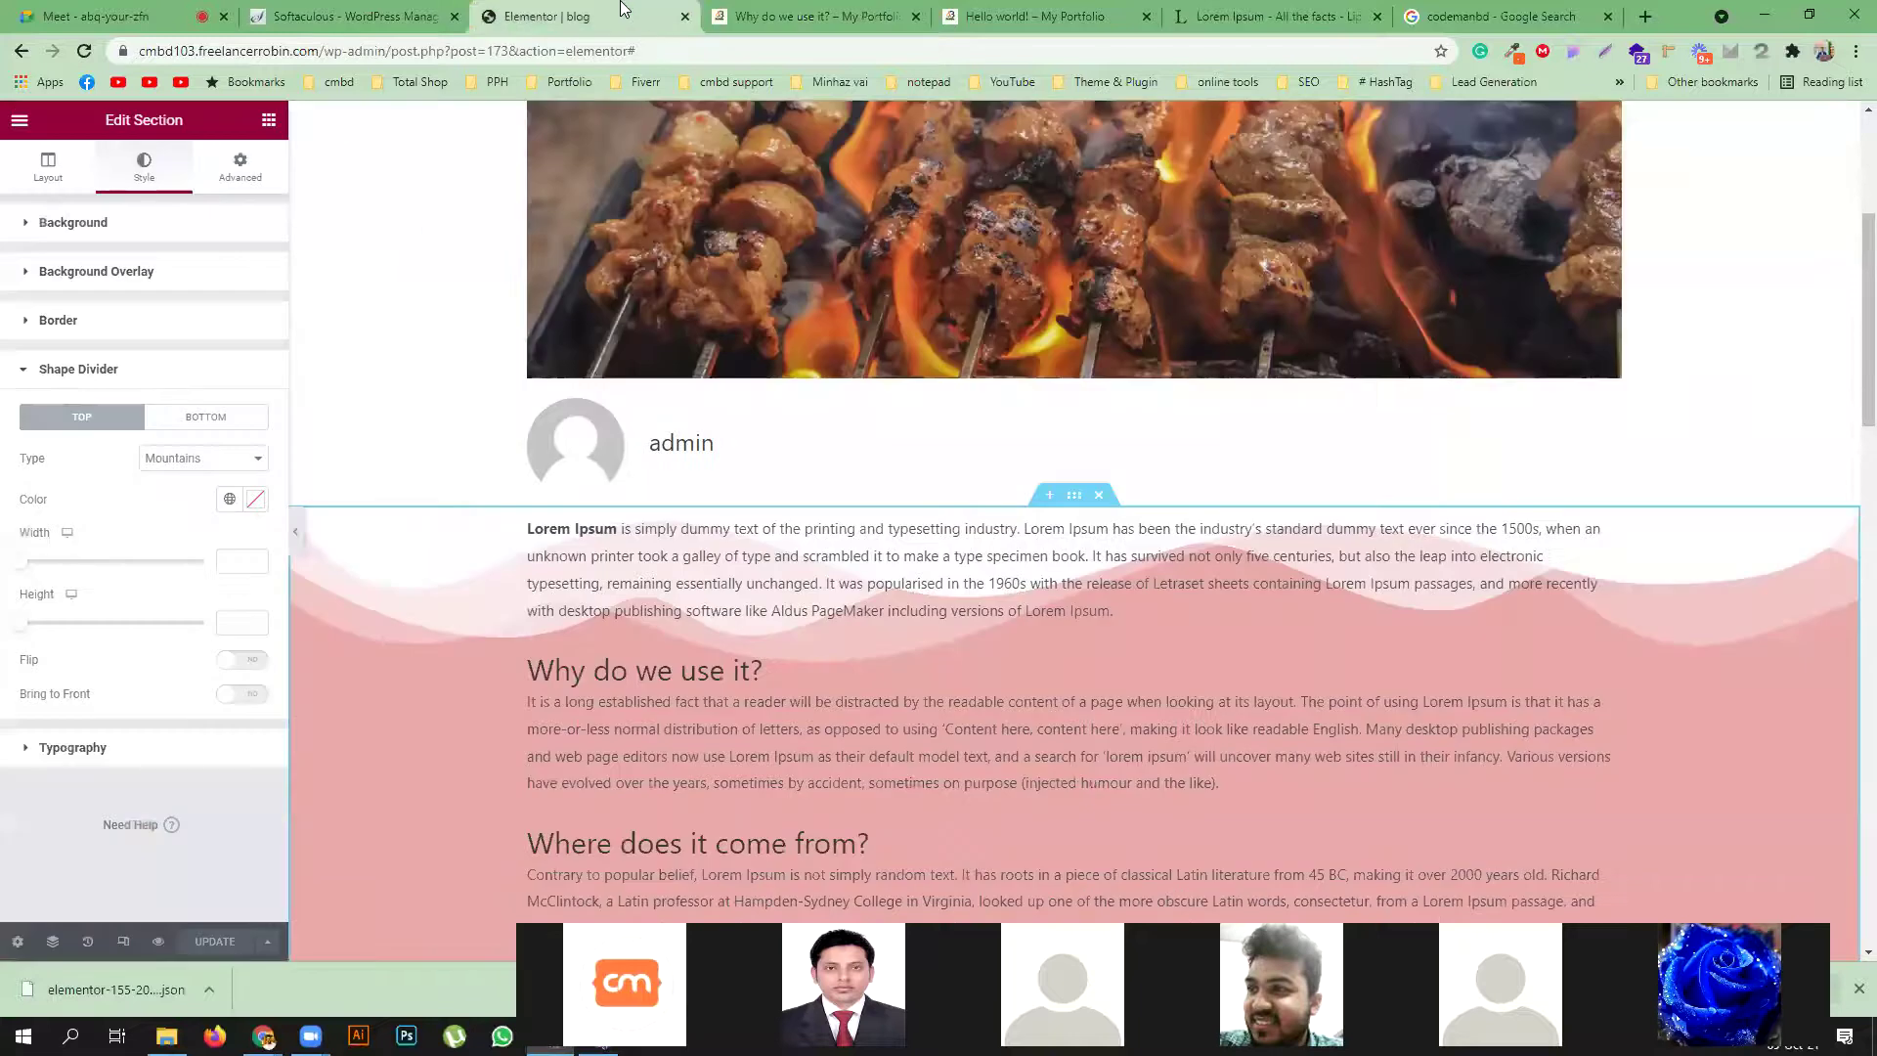
click(944, 16)
Review the site's user list under Dashboard > Users, then return to the 'Why do we use it?' post
mouse_move(97, 116)
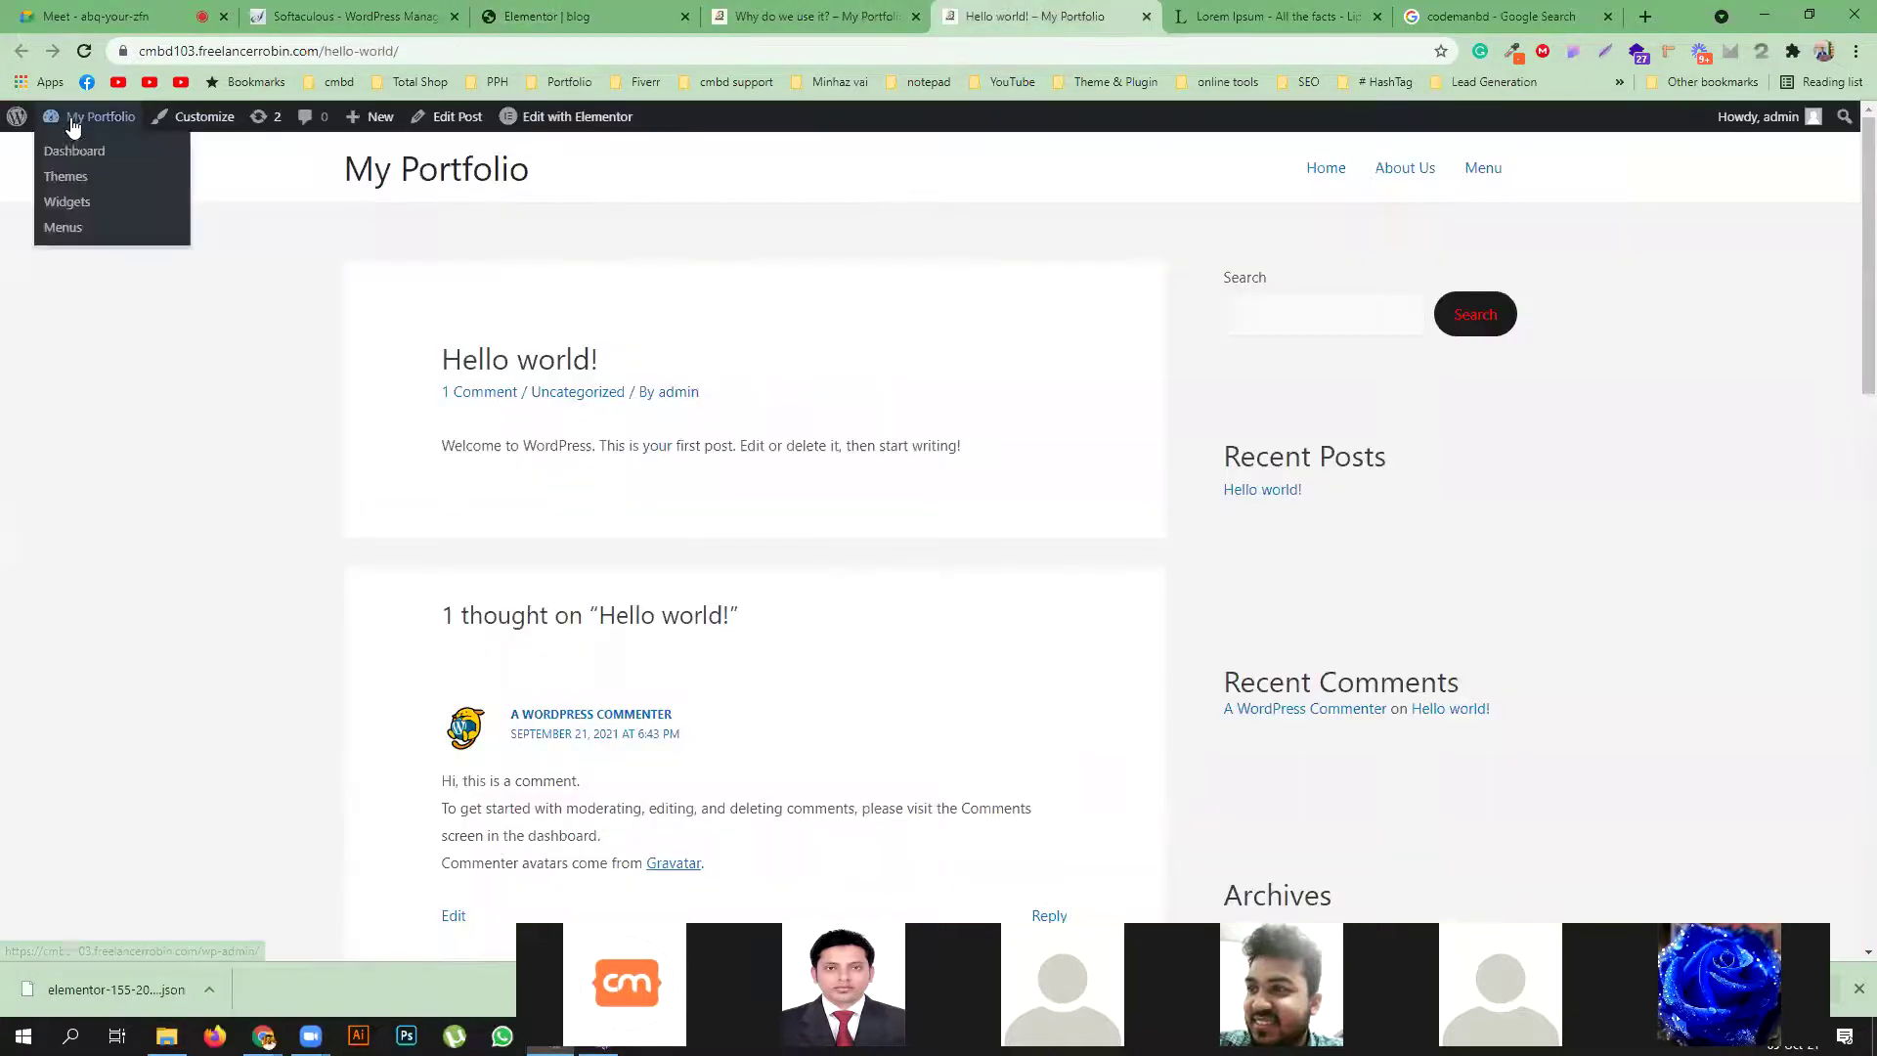
click(76, 149)
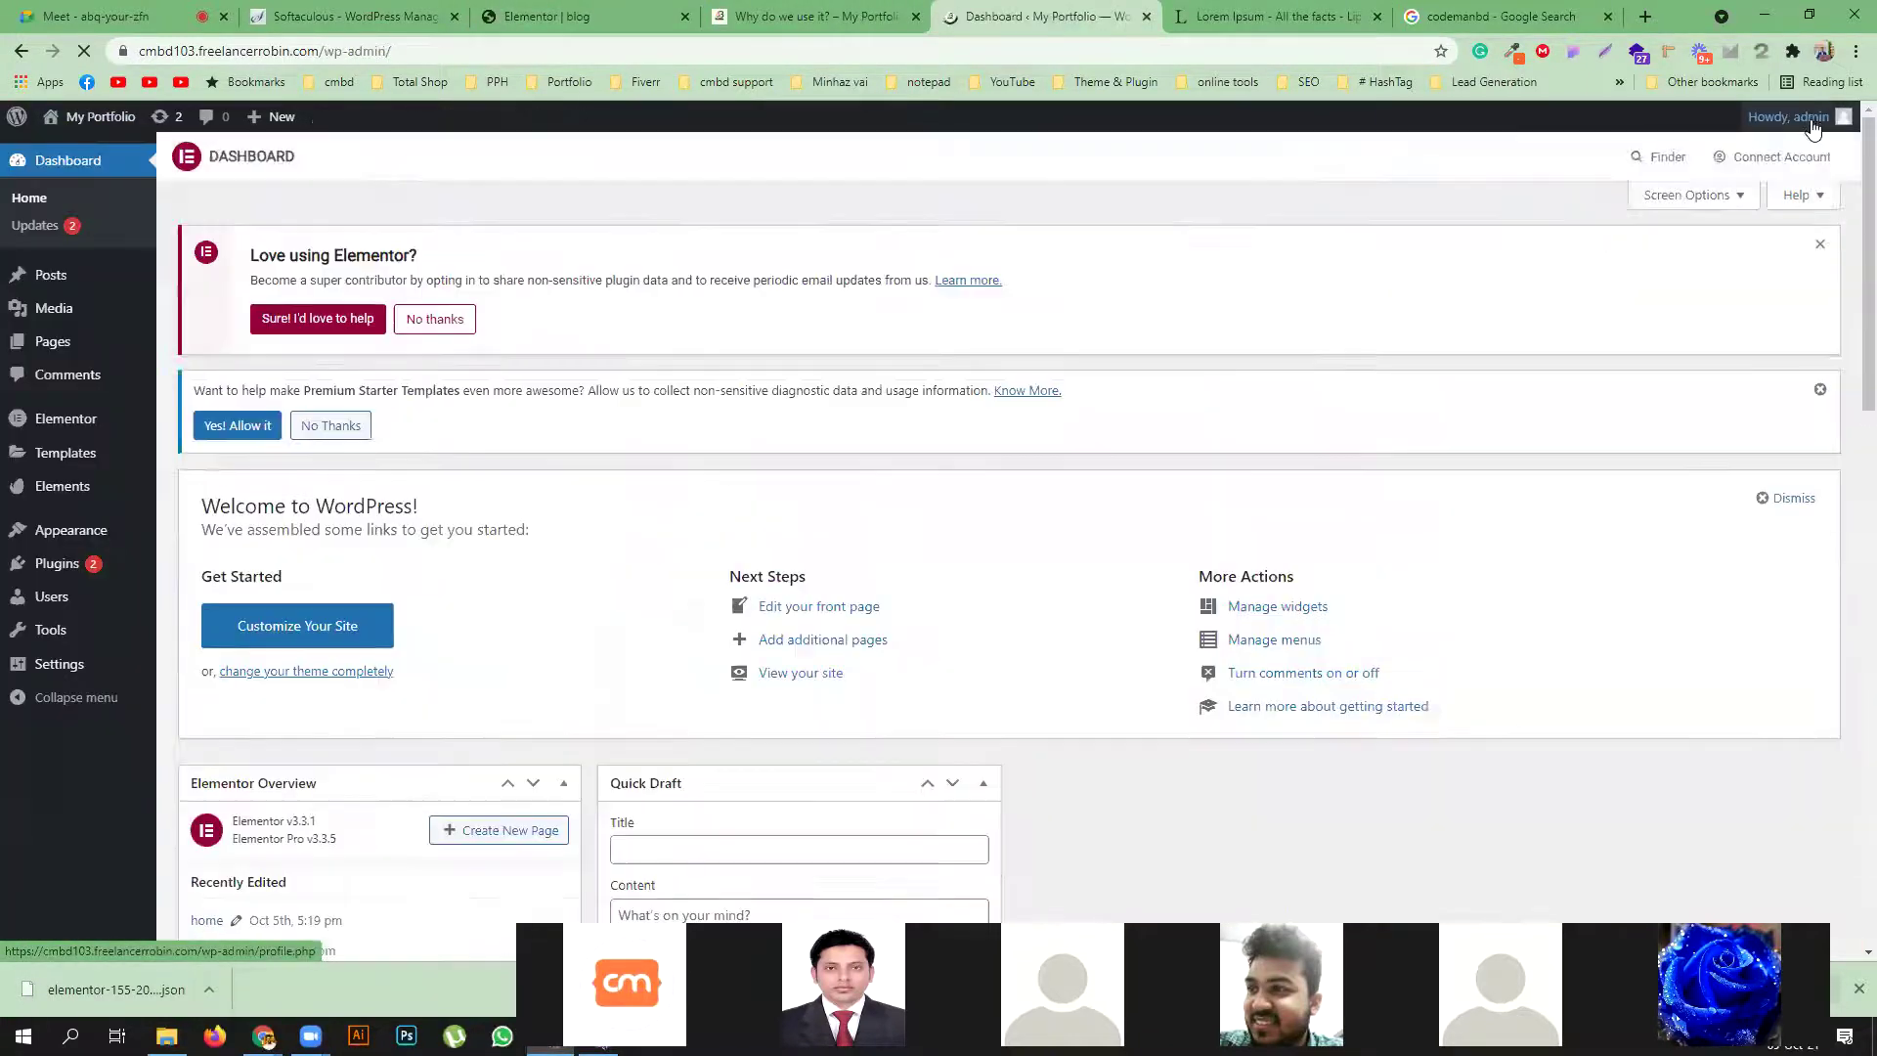
mouse_move(1818, 124)
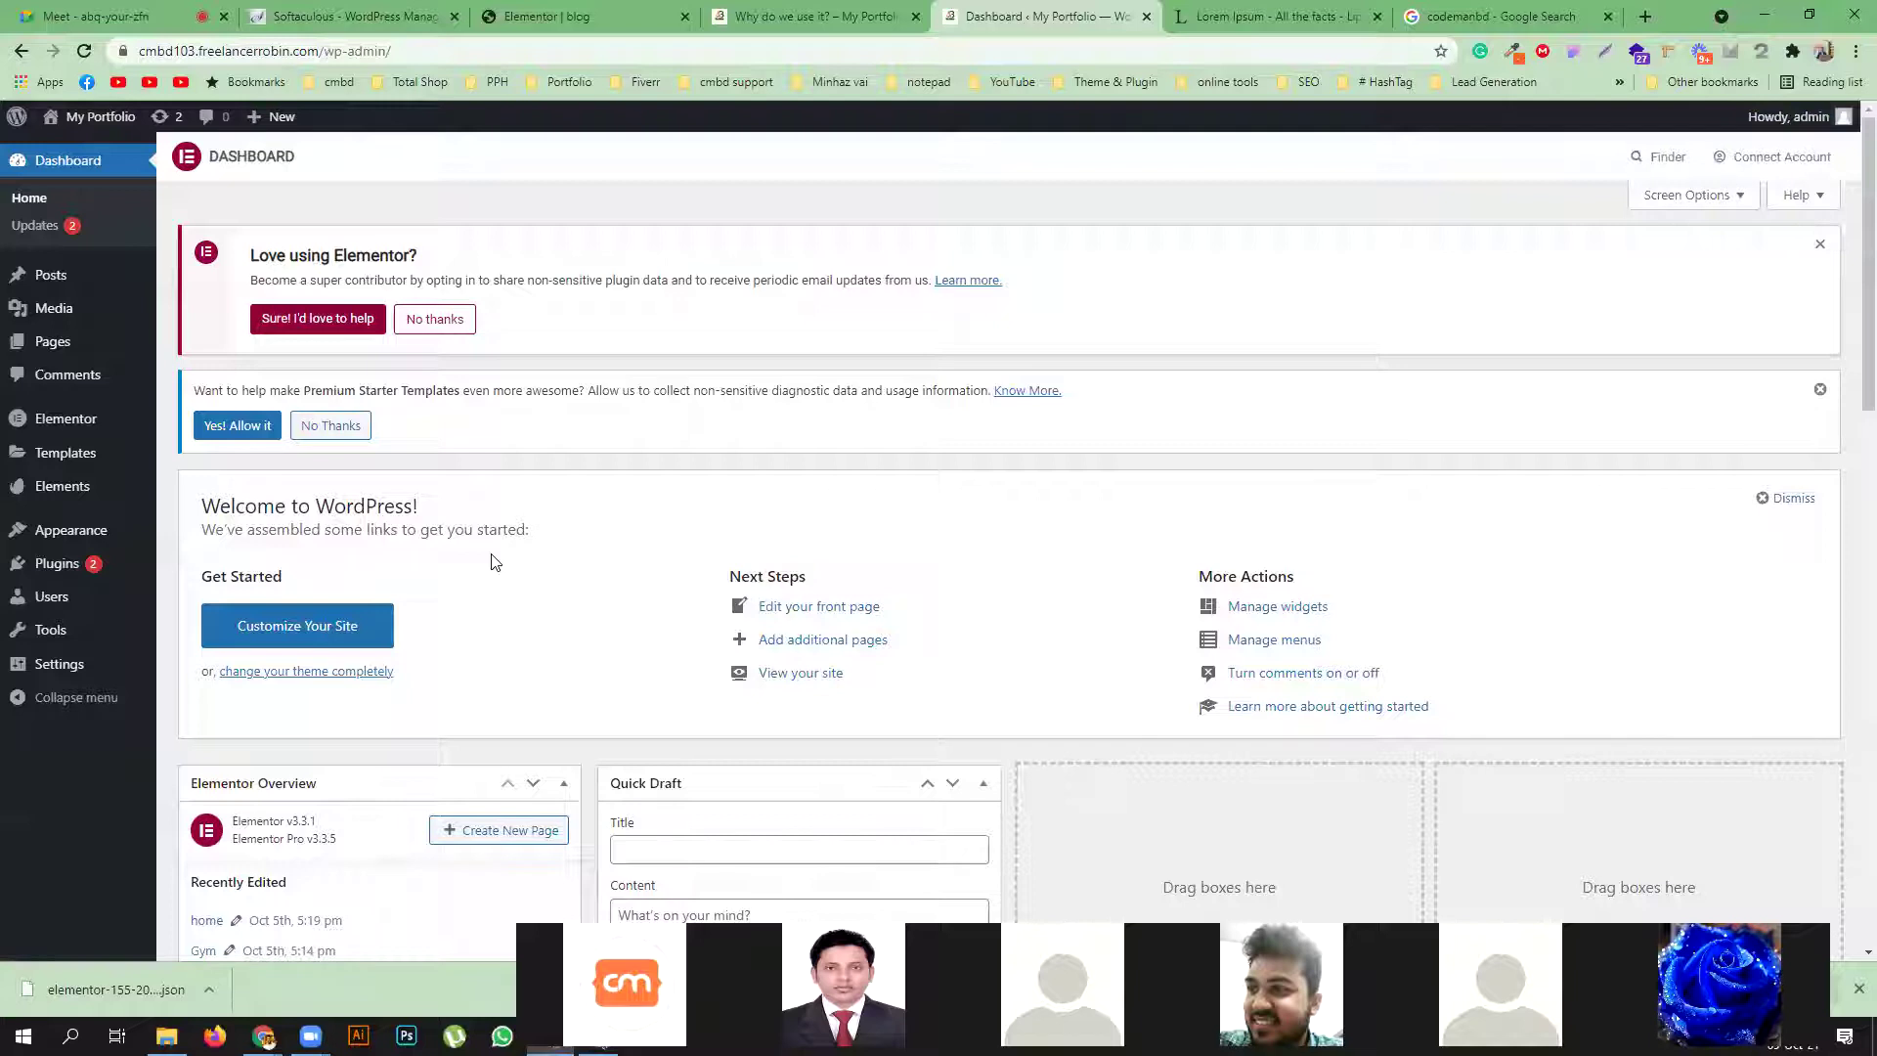
click(51, 601)
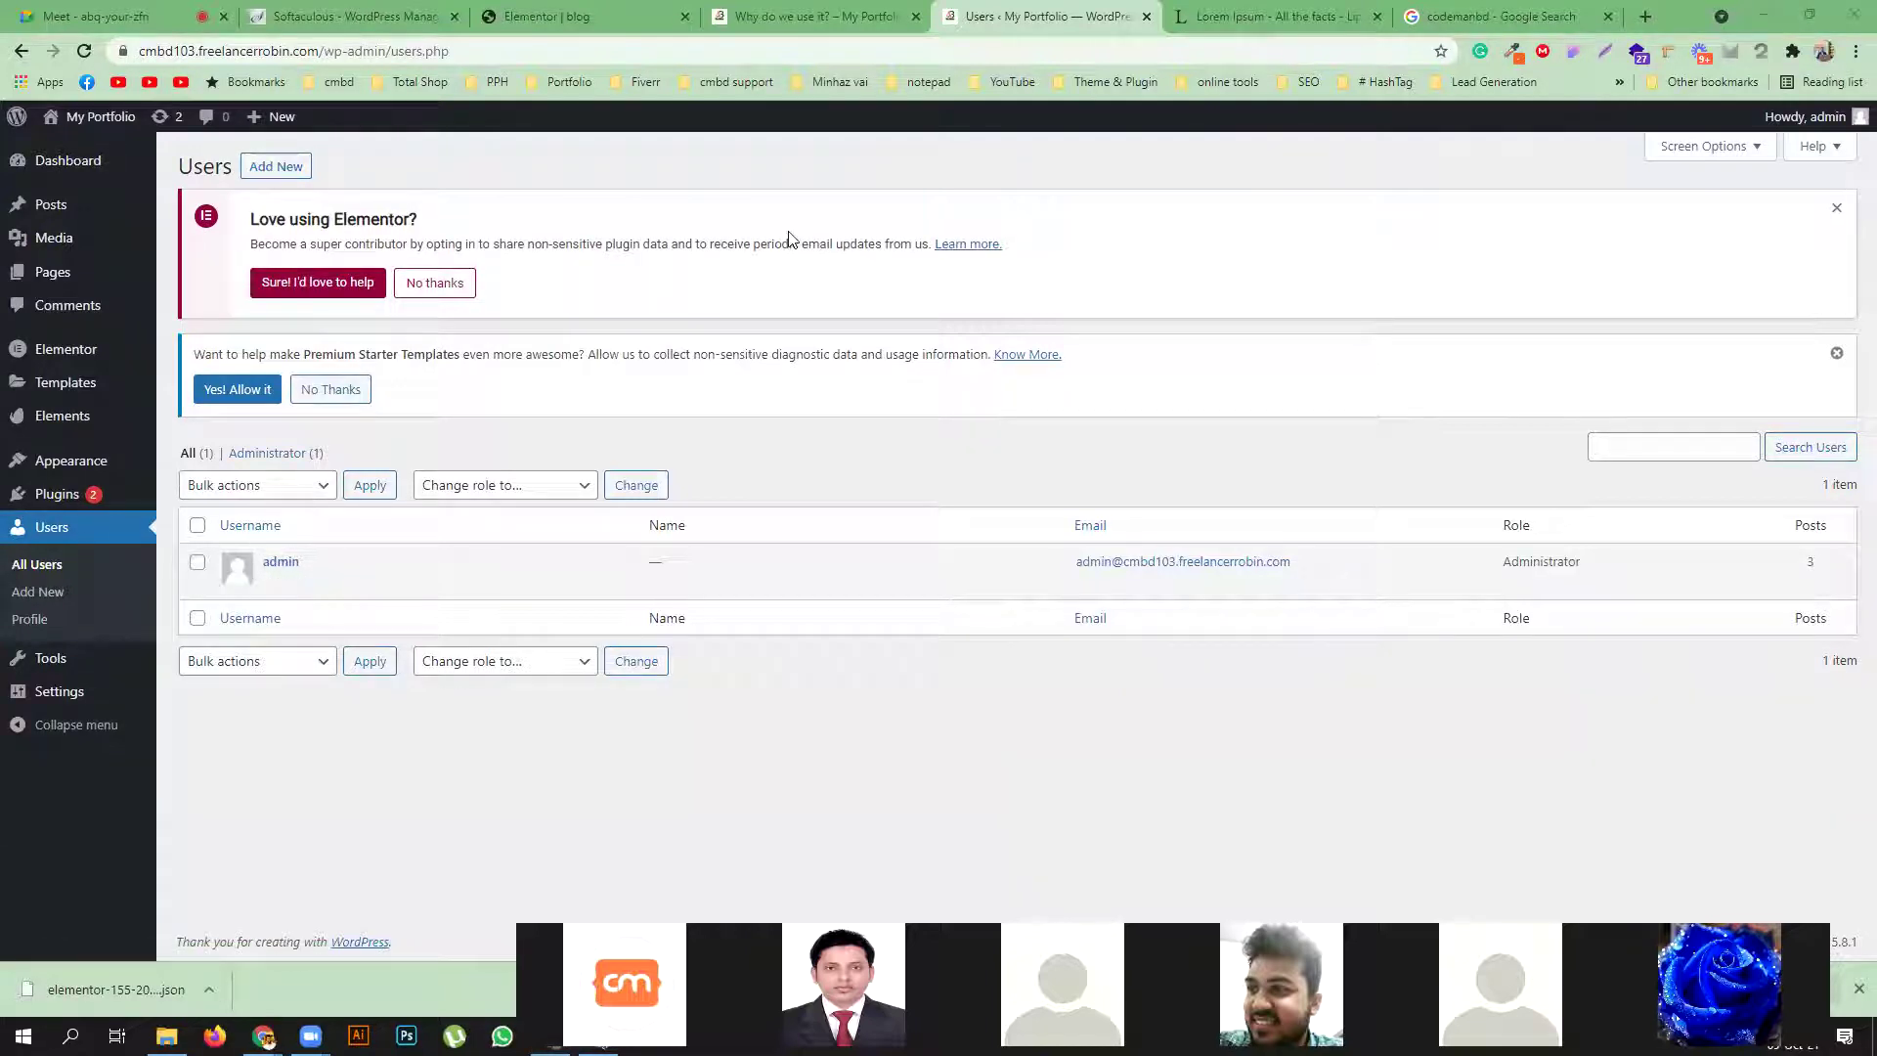
click(782, 15)
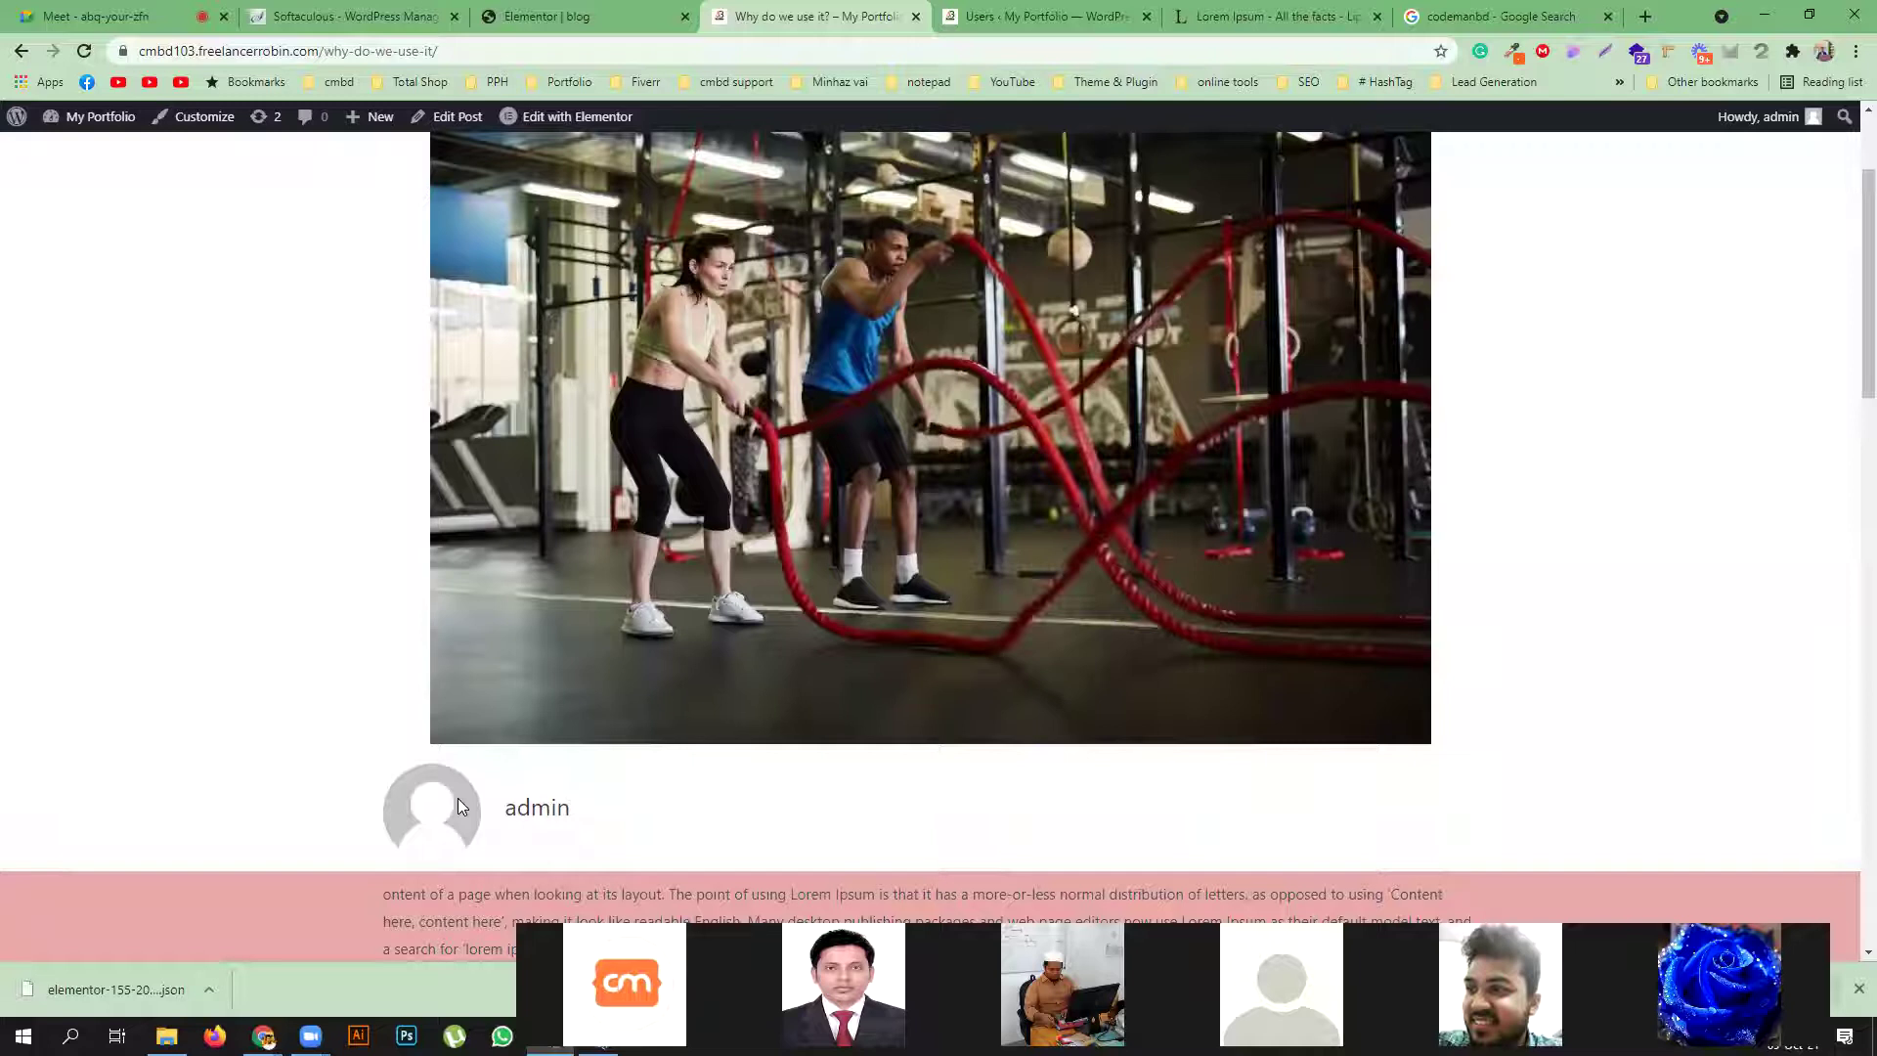
Check the live post's comment box, scroll back to the top, and return to the Elementor blog tab
scroll(867, 741, down, 12)
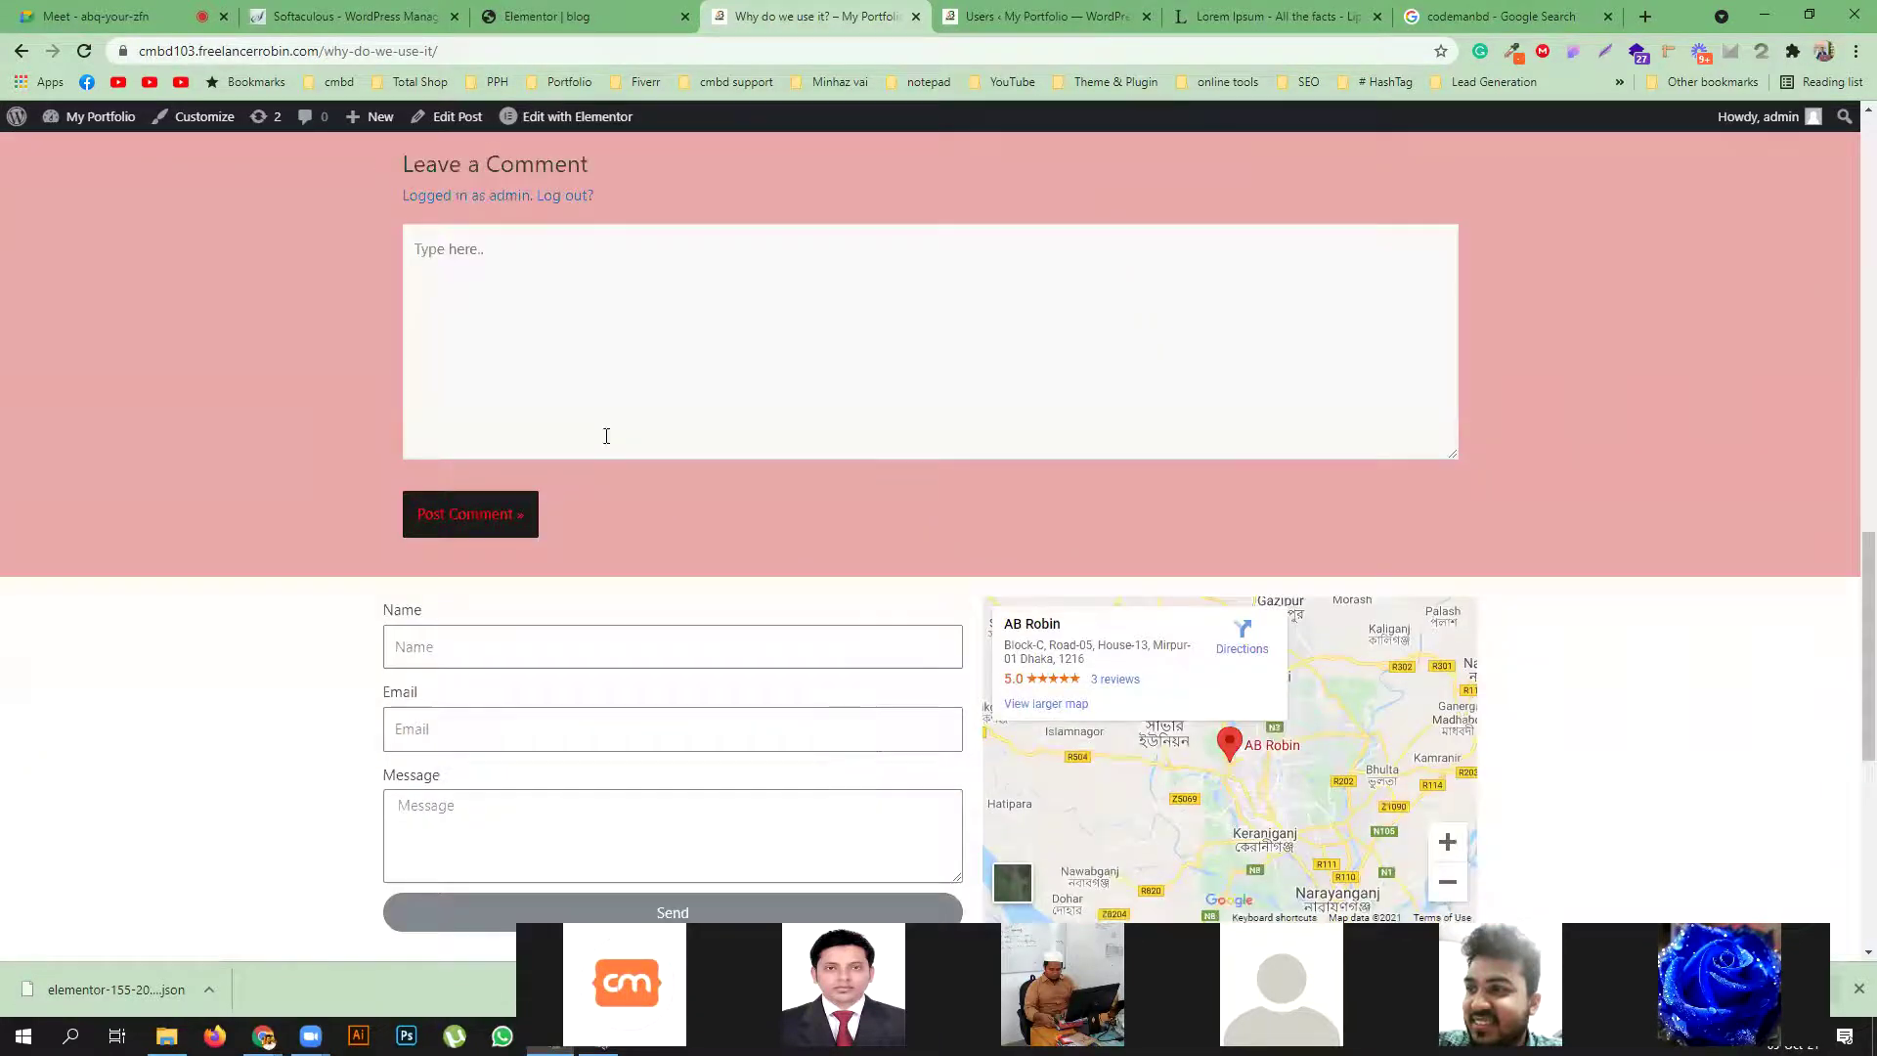
click(552, 311)
scroll(540, 352, up, 1)
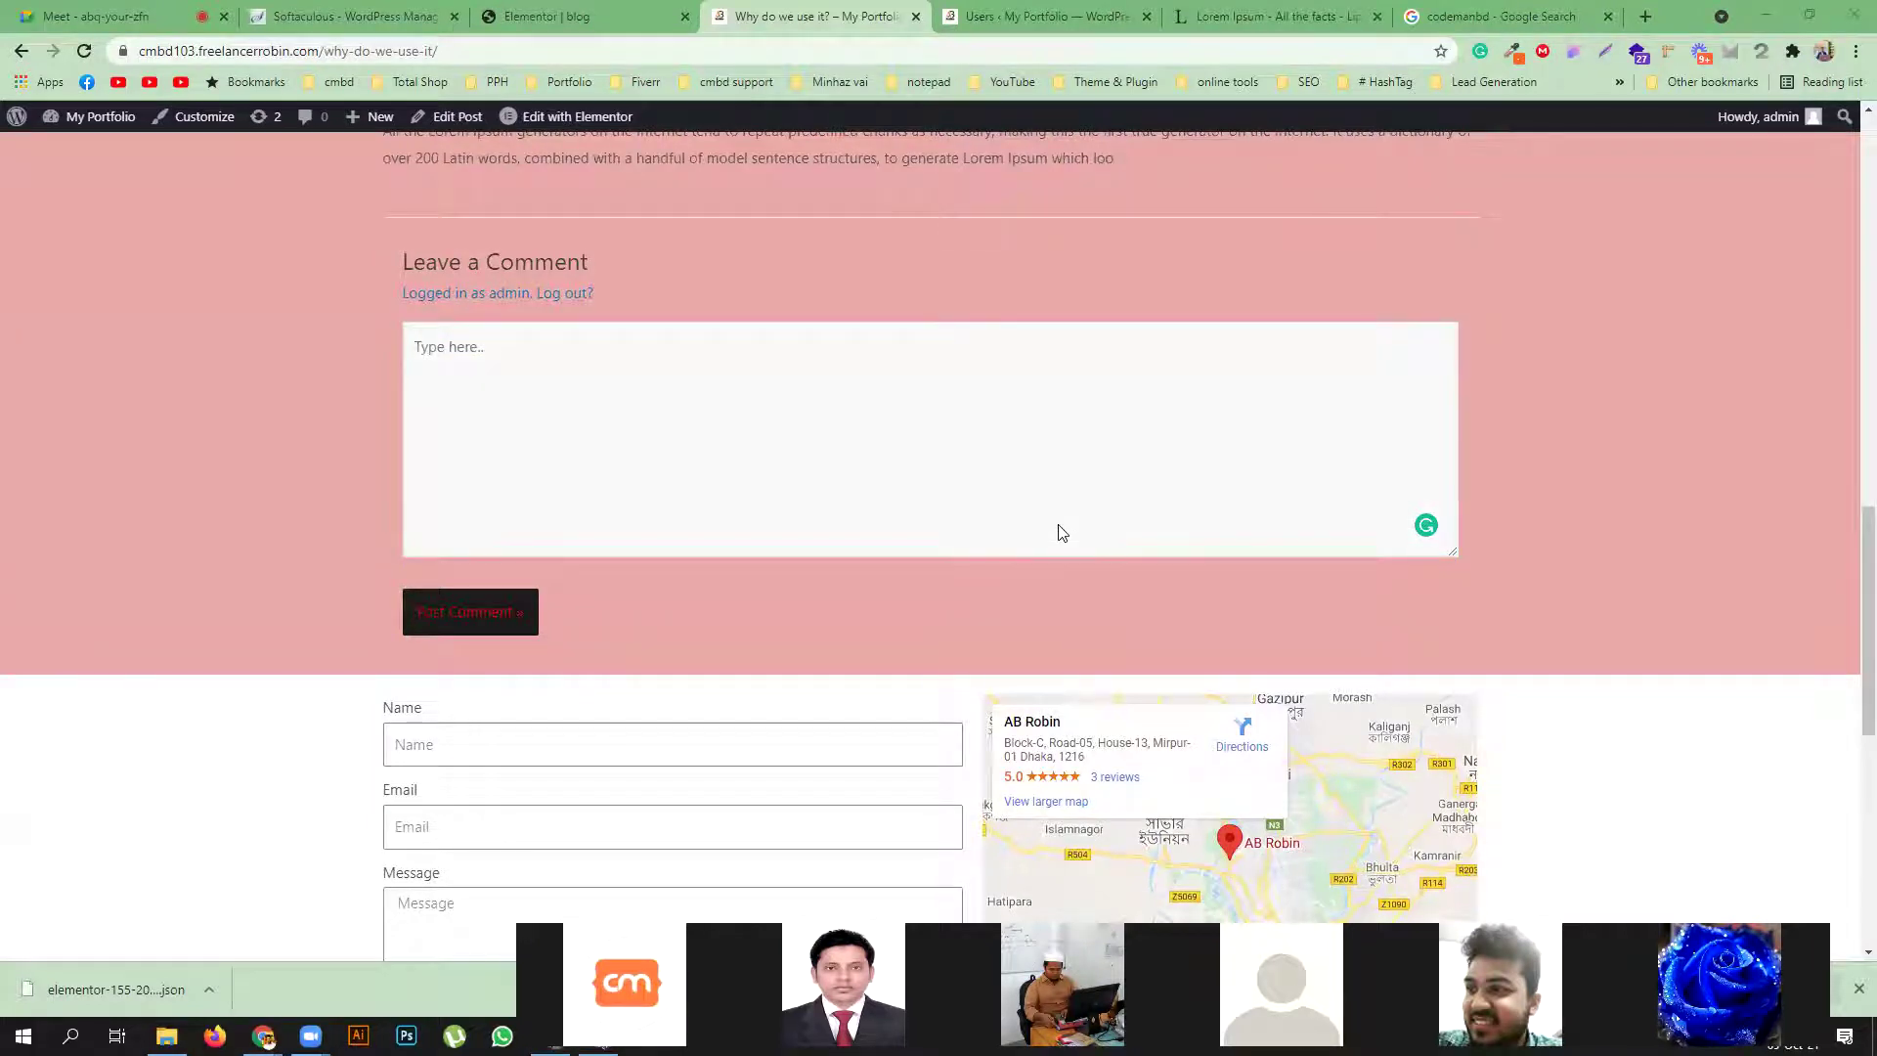
scroll(1062, 533, up, 15)
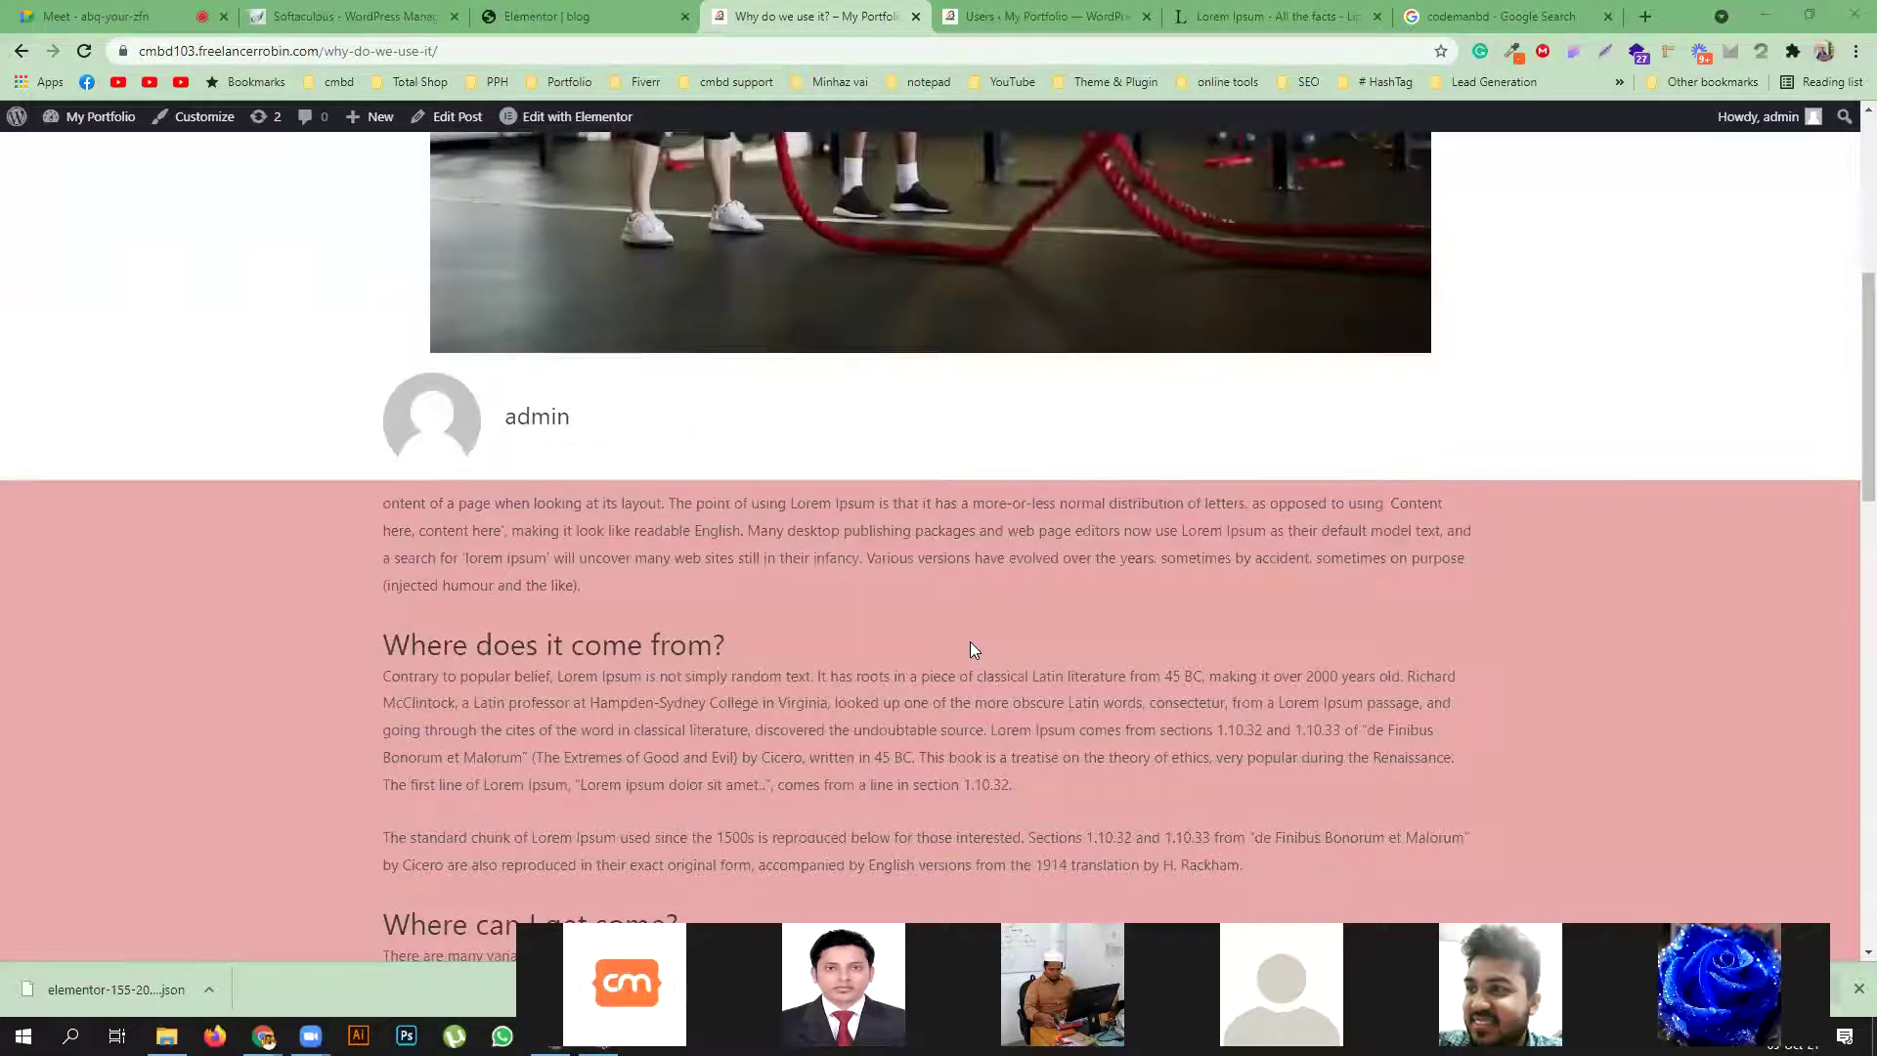
scroll(970, 642, up, 3)
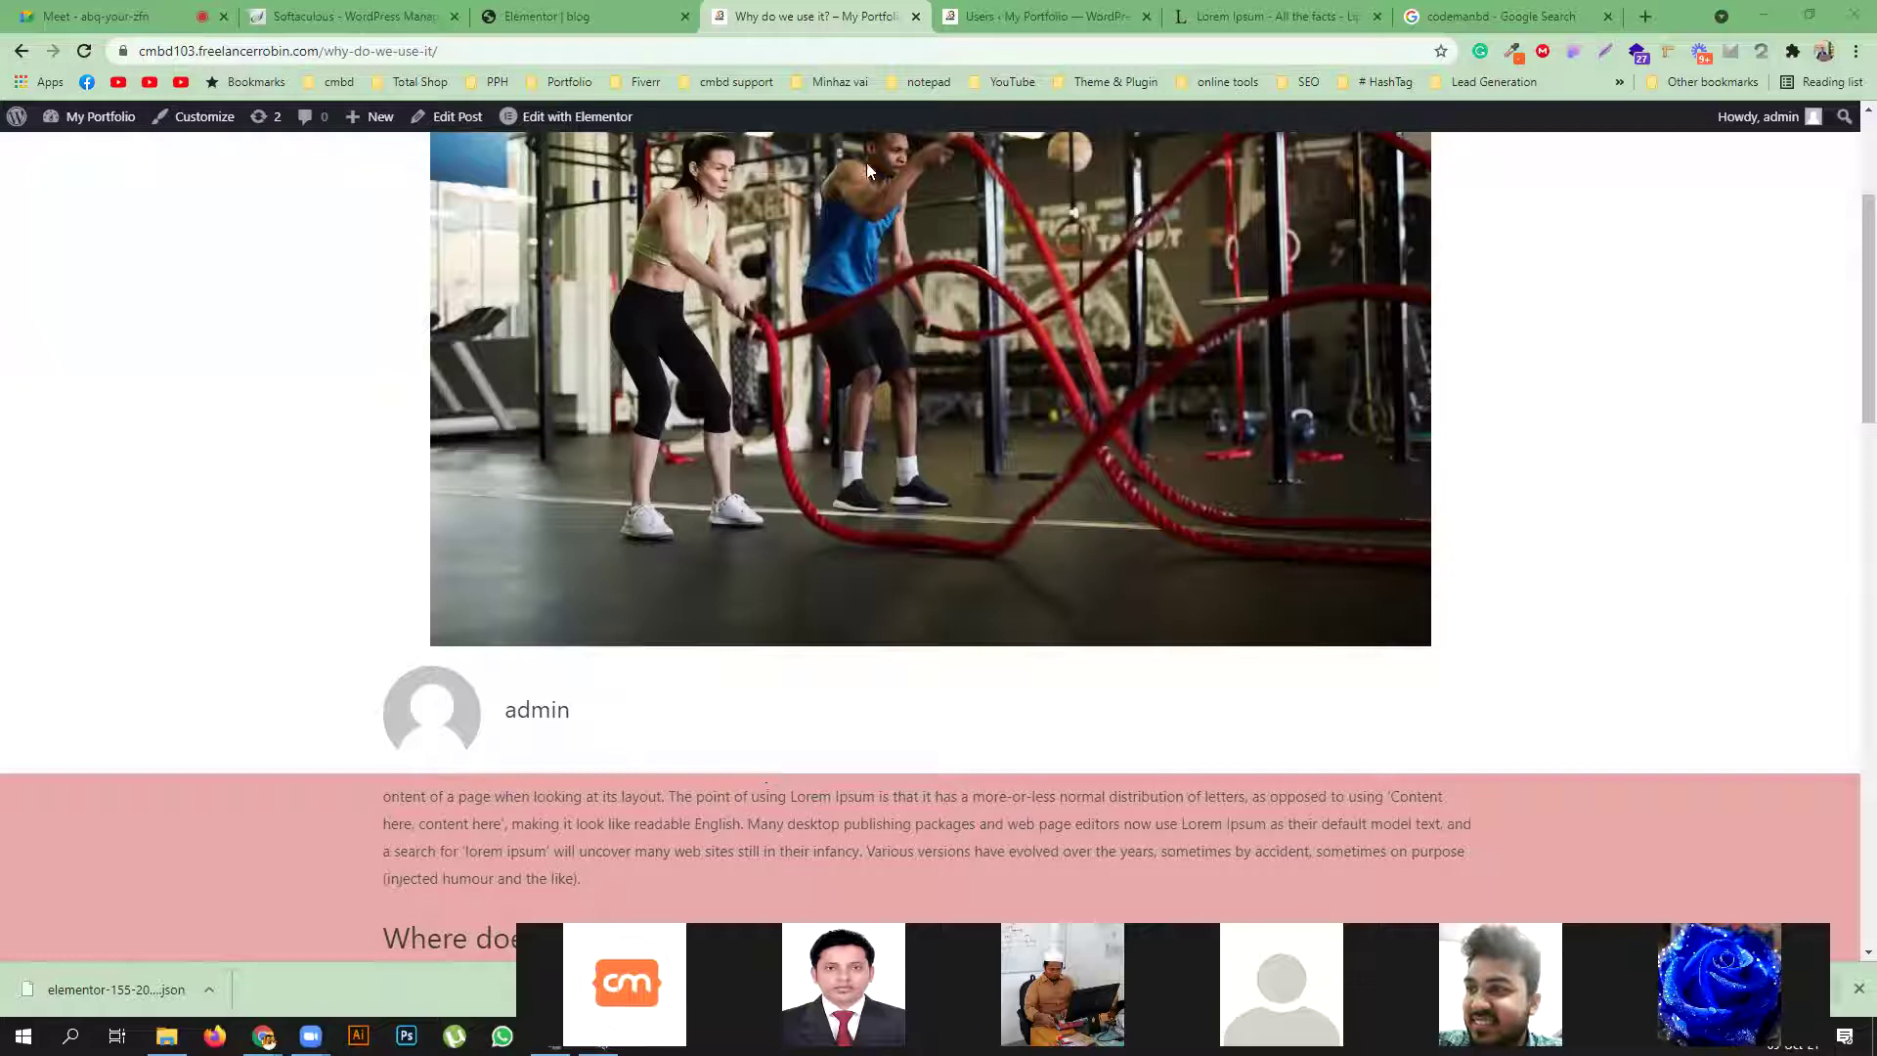
key(ctrl+shift+Tab)
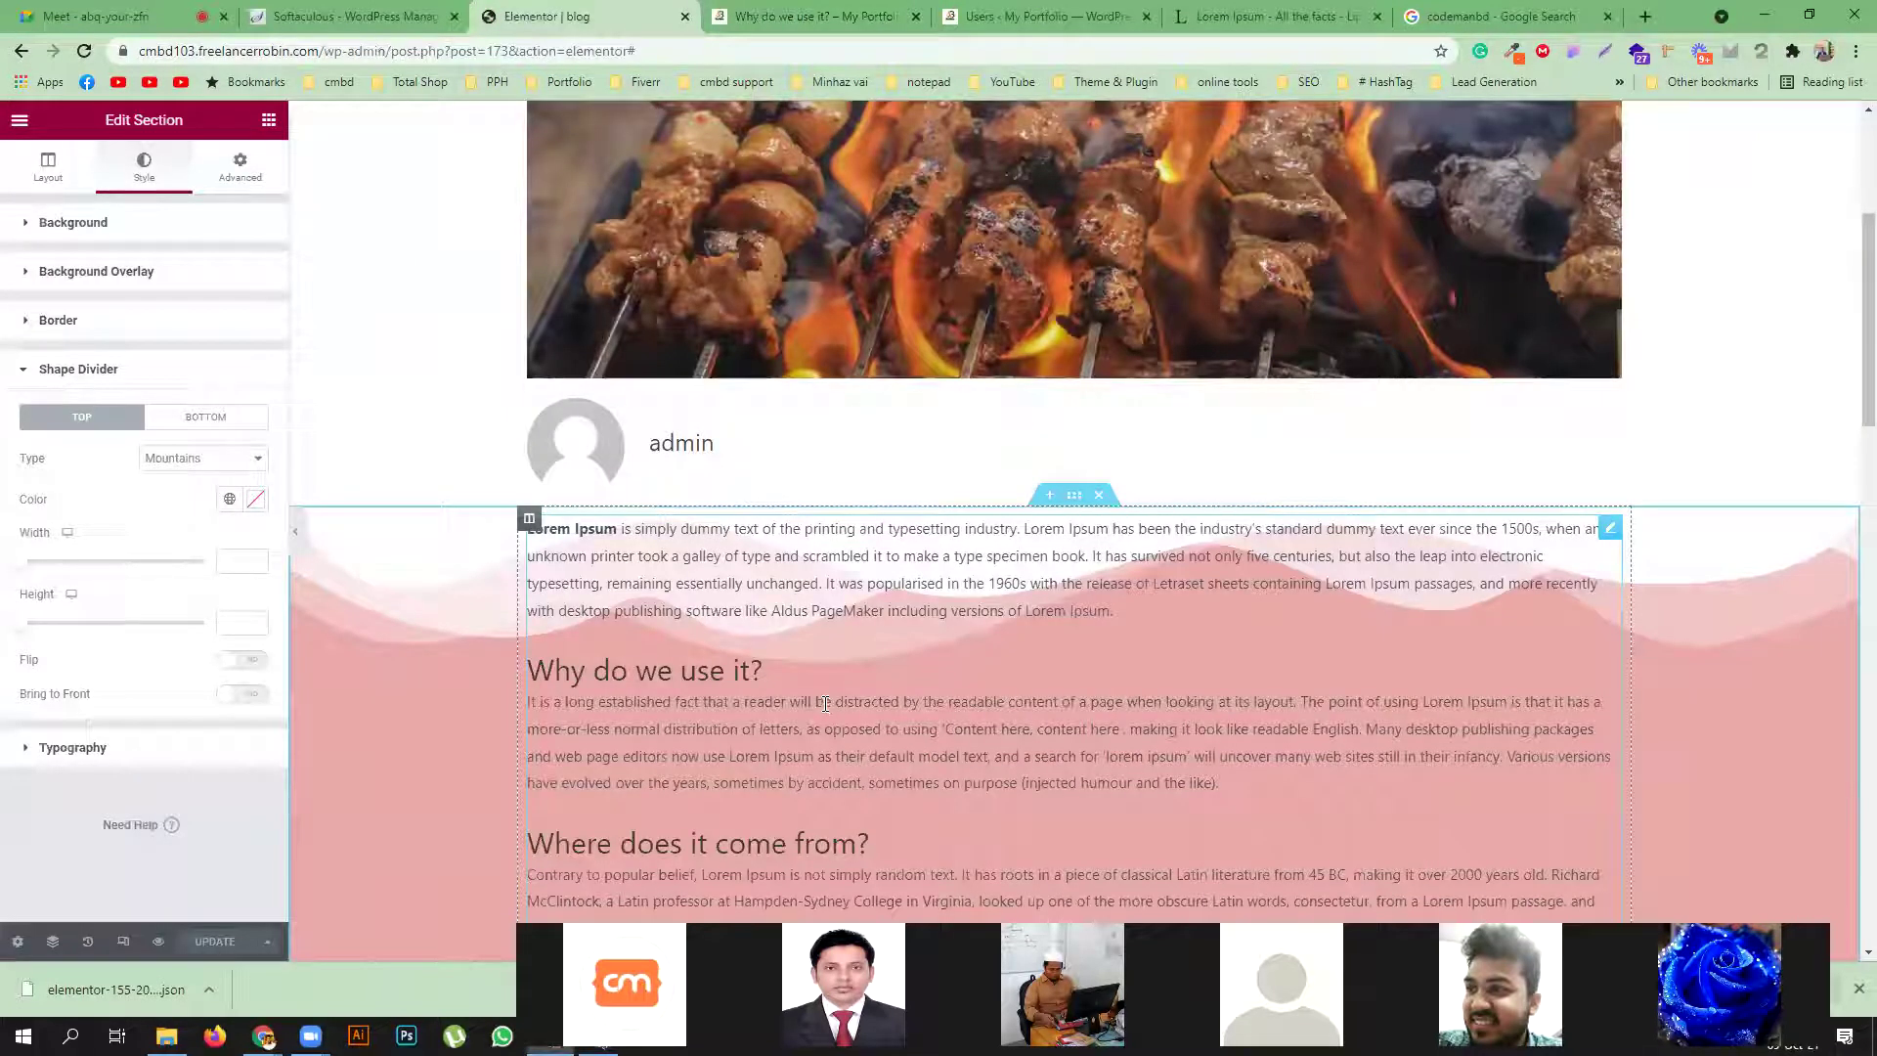
Set the Post Title widget's alignment to Left and save the template
scroll(824, 703, up, 4)
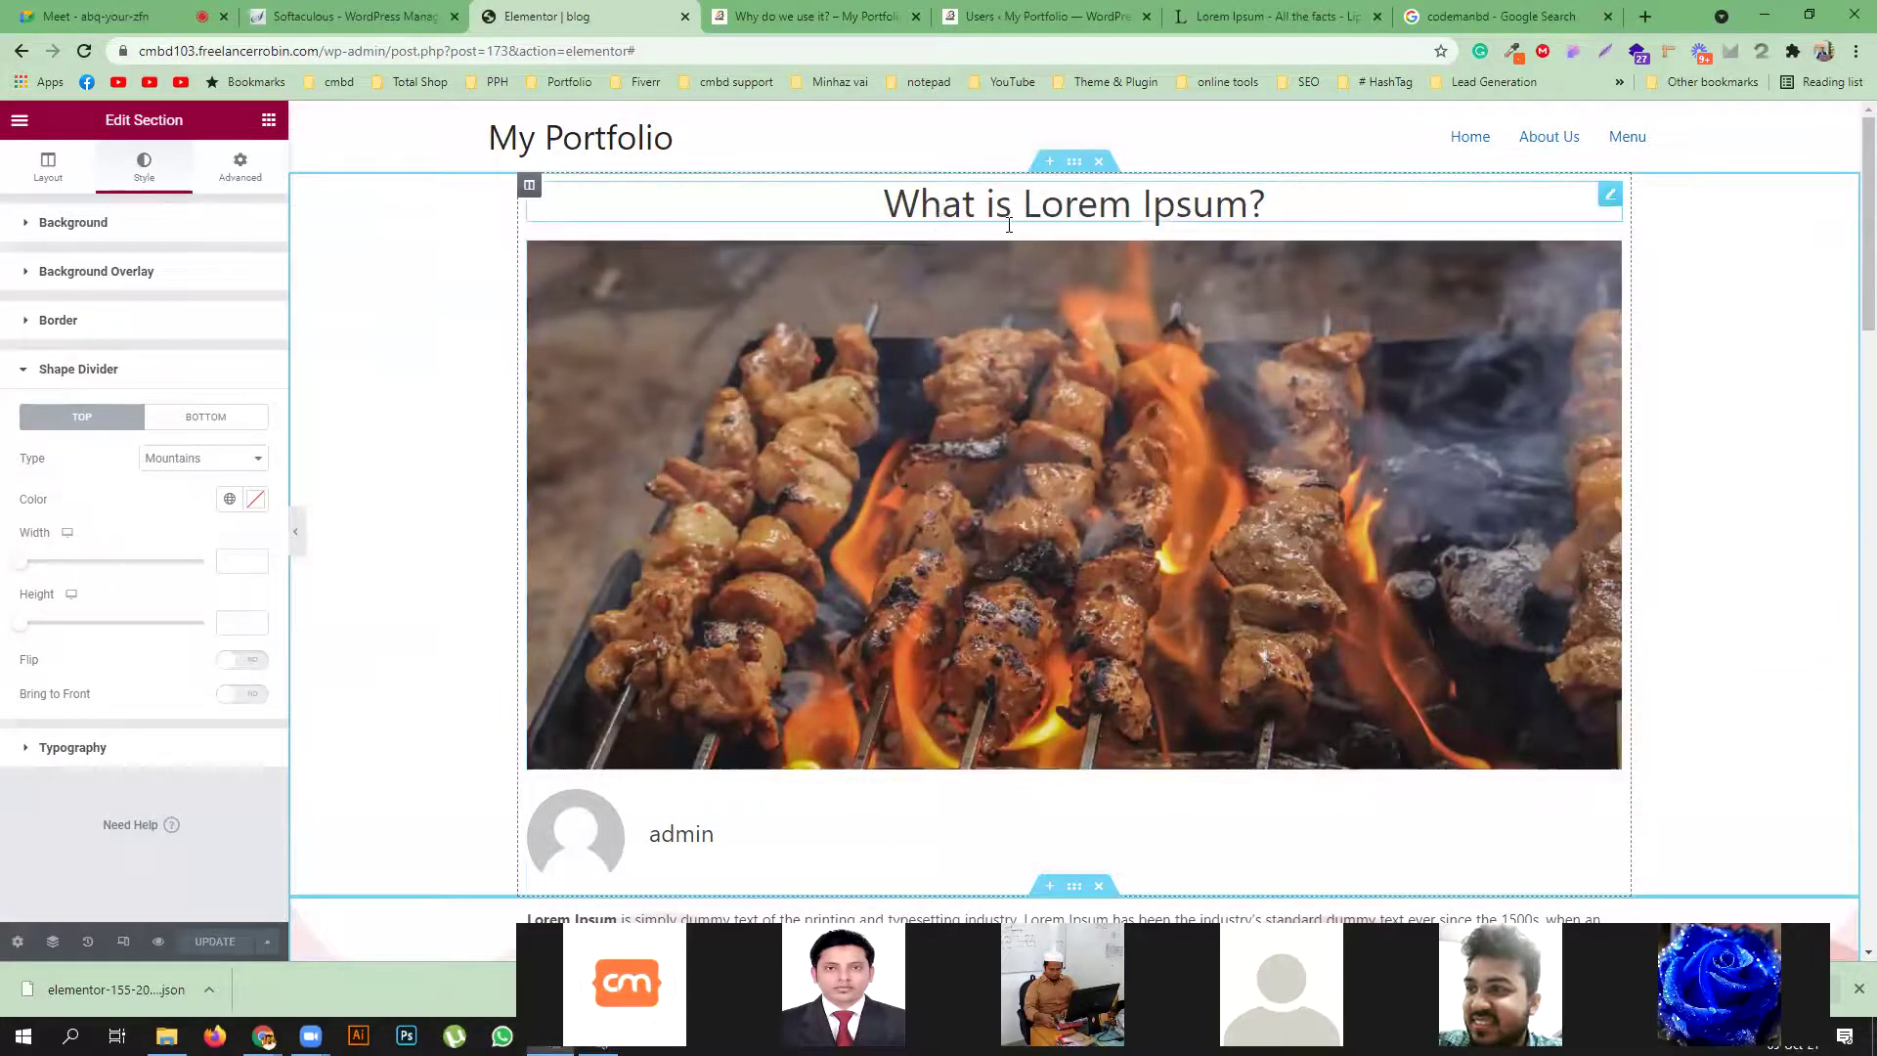
click(952, 223)
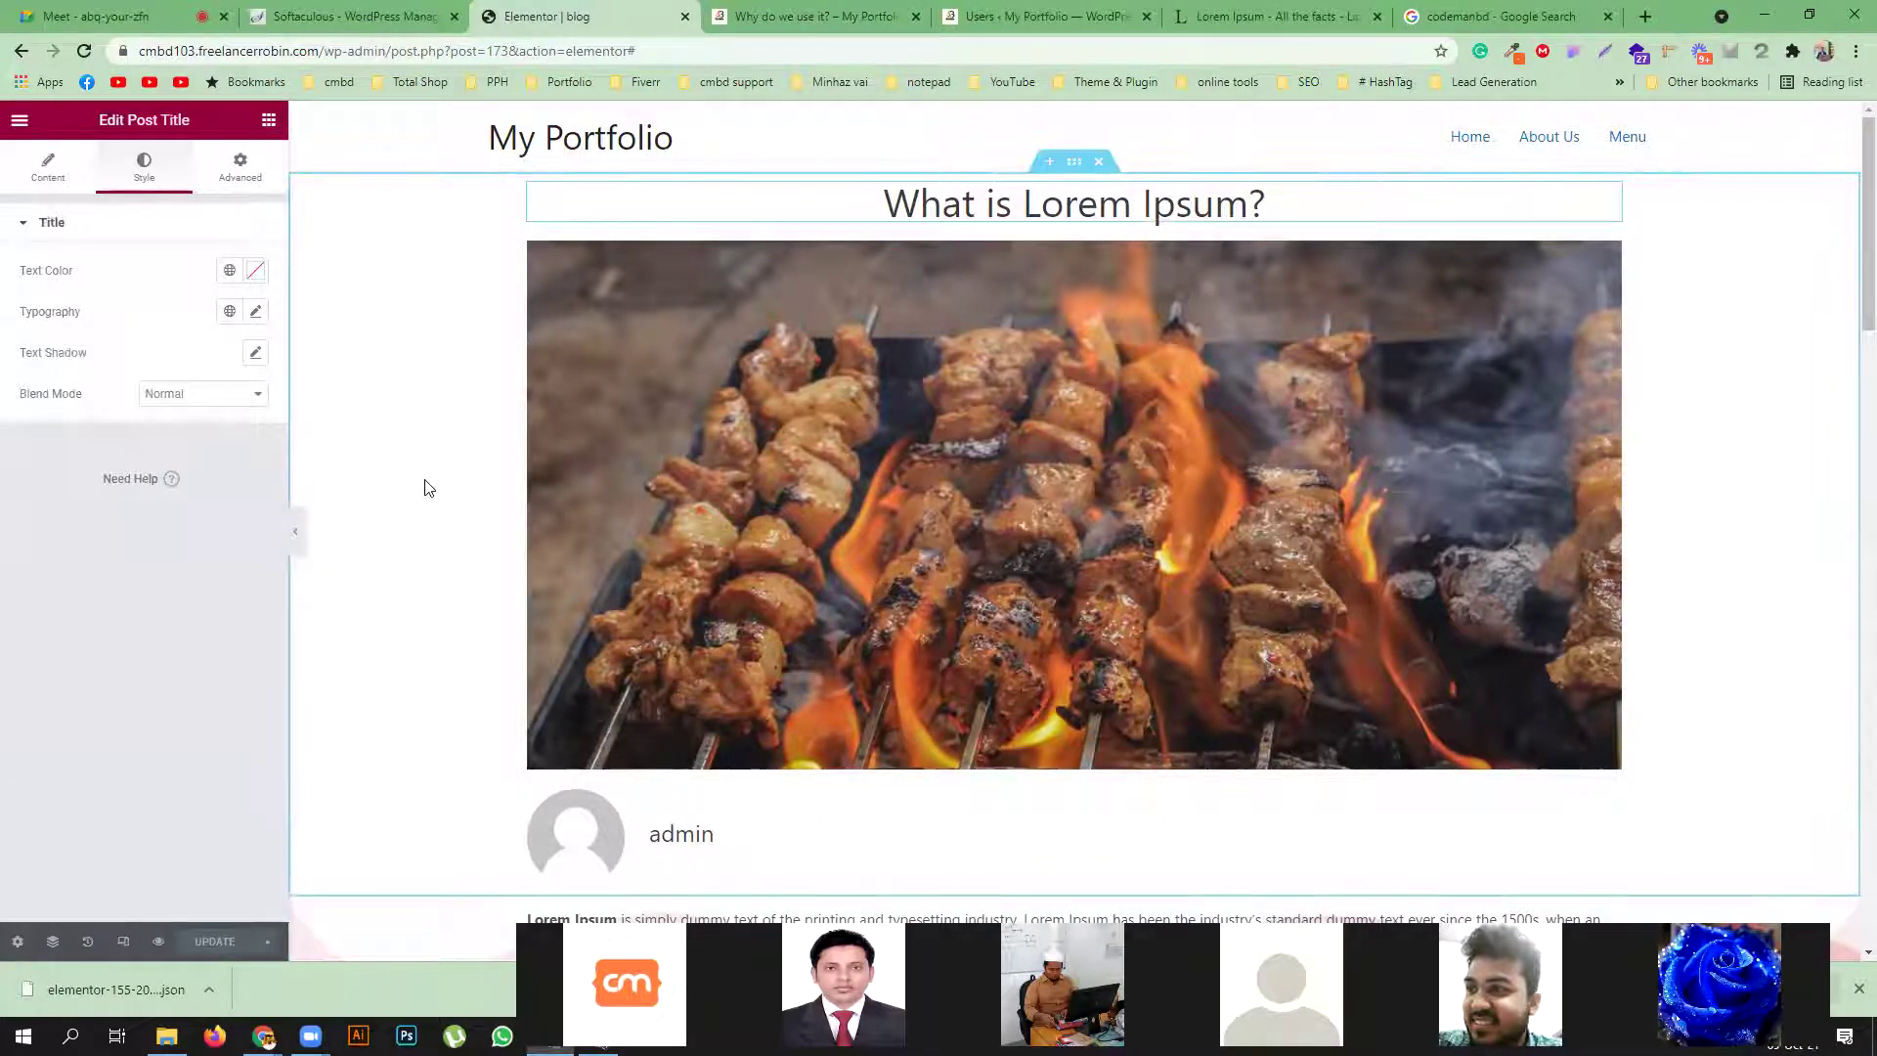
click(45, 166)
click(179, 493)
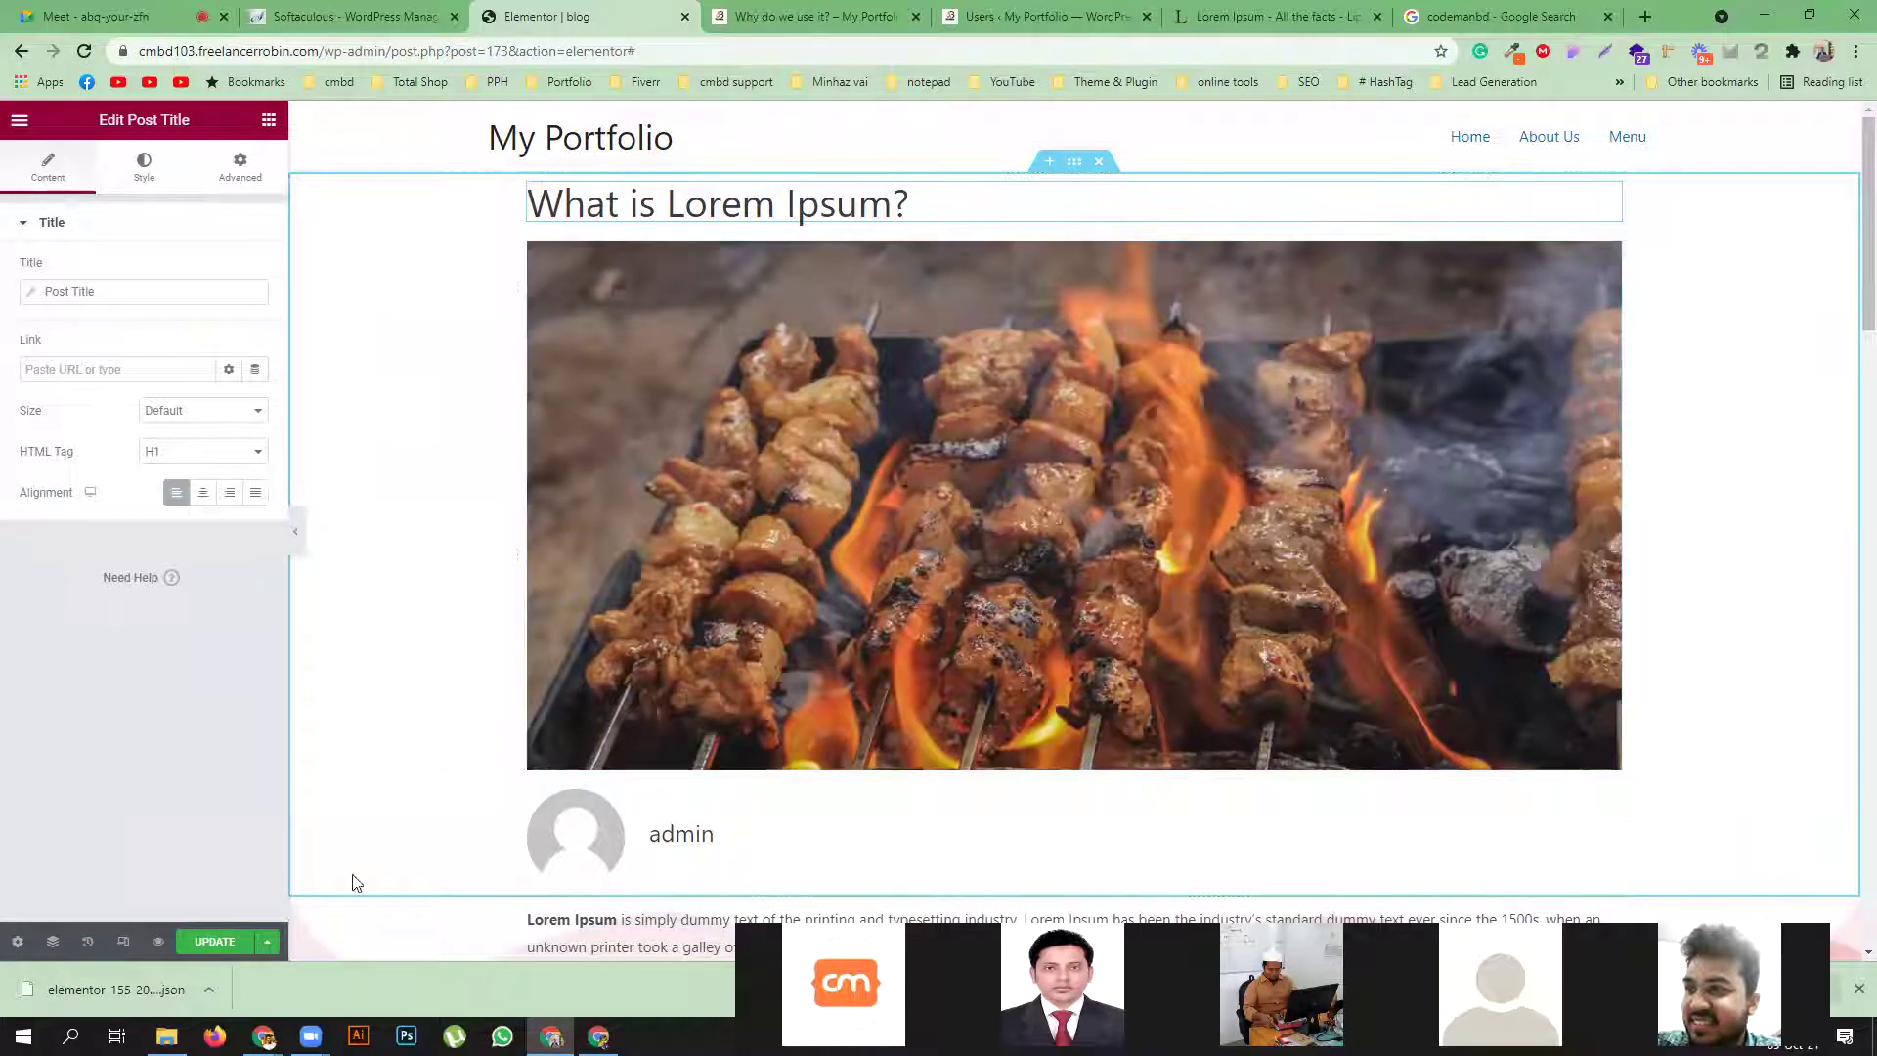
click(219, 941)
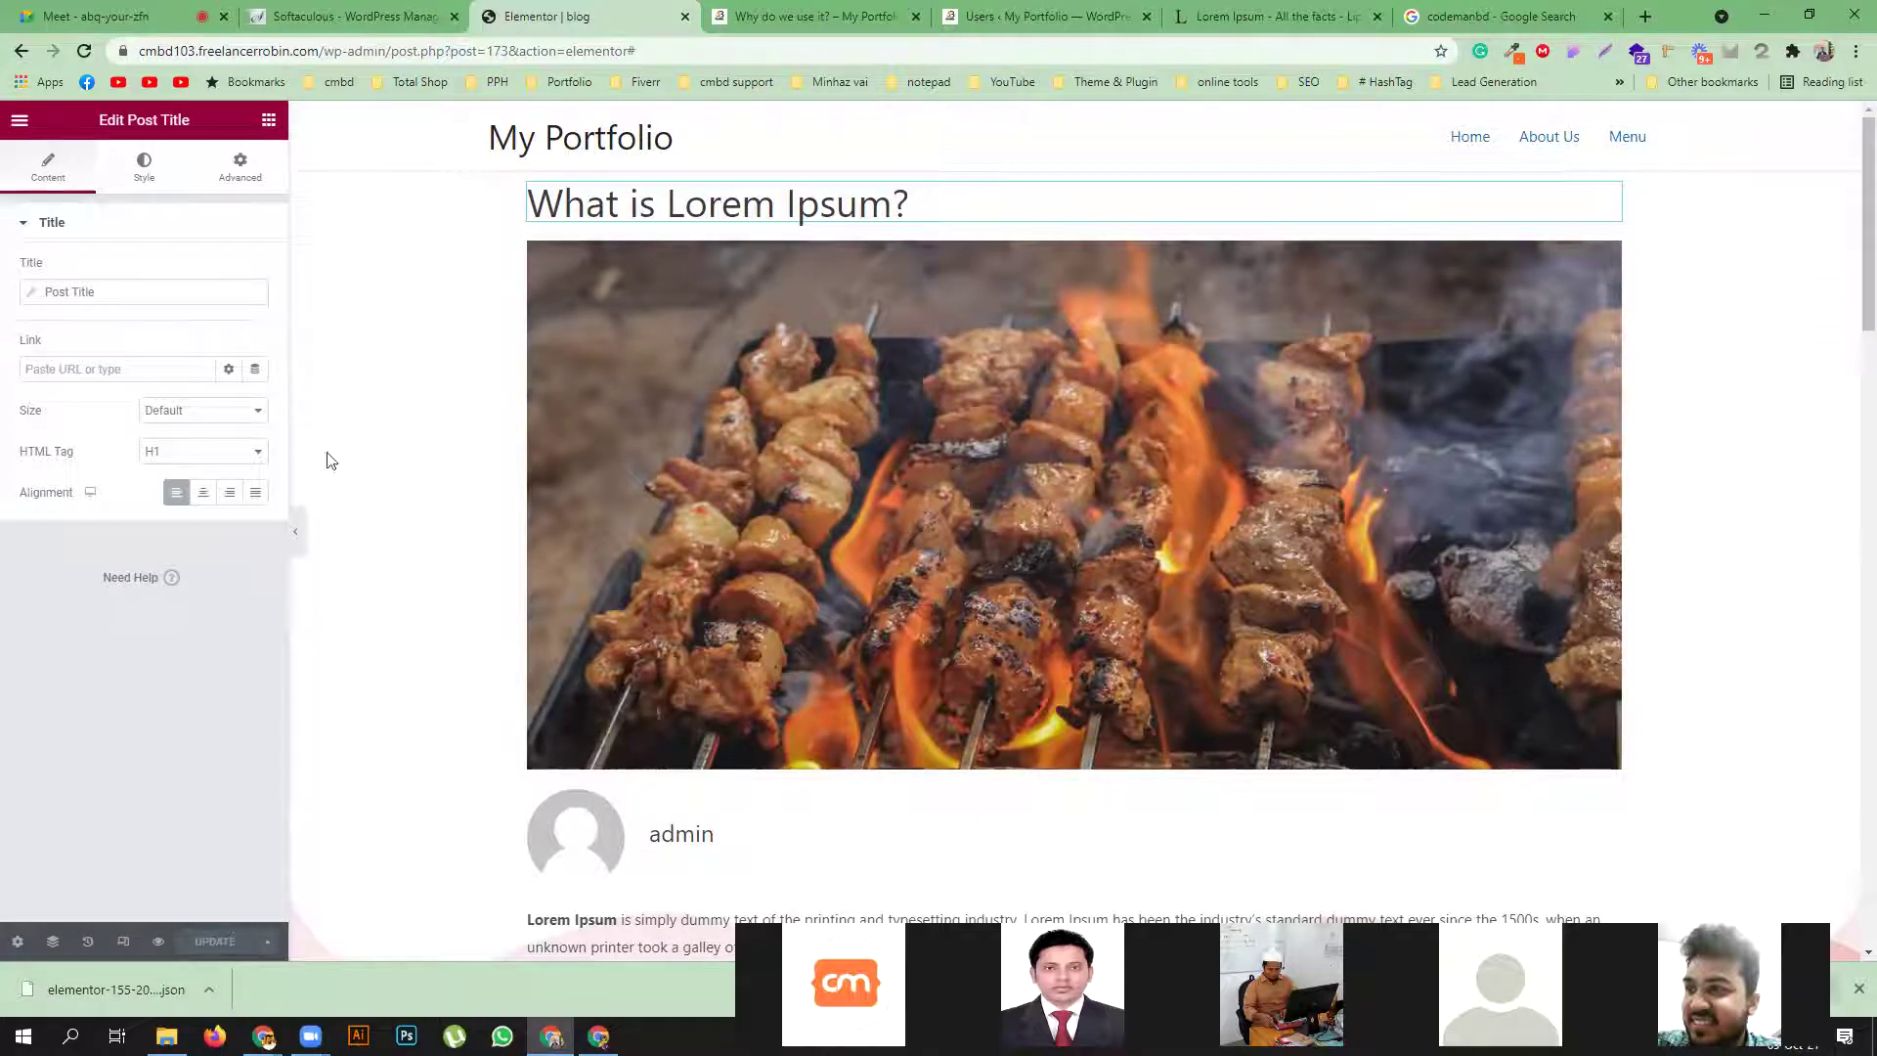
click(268, 119)
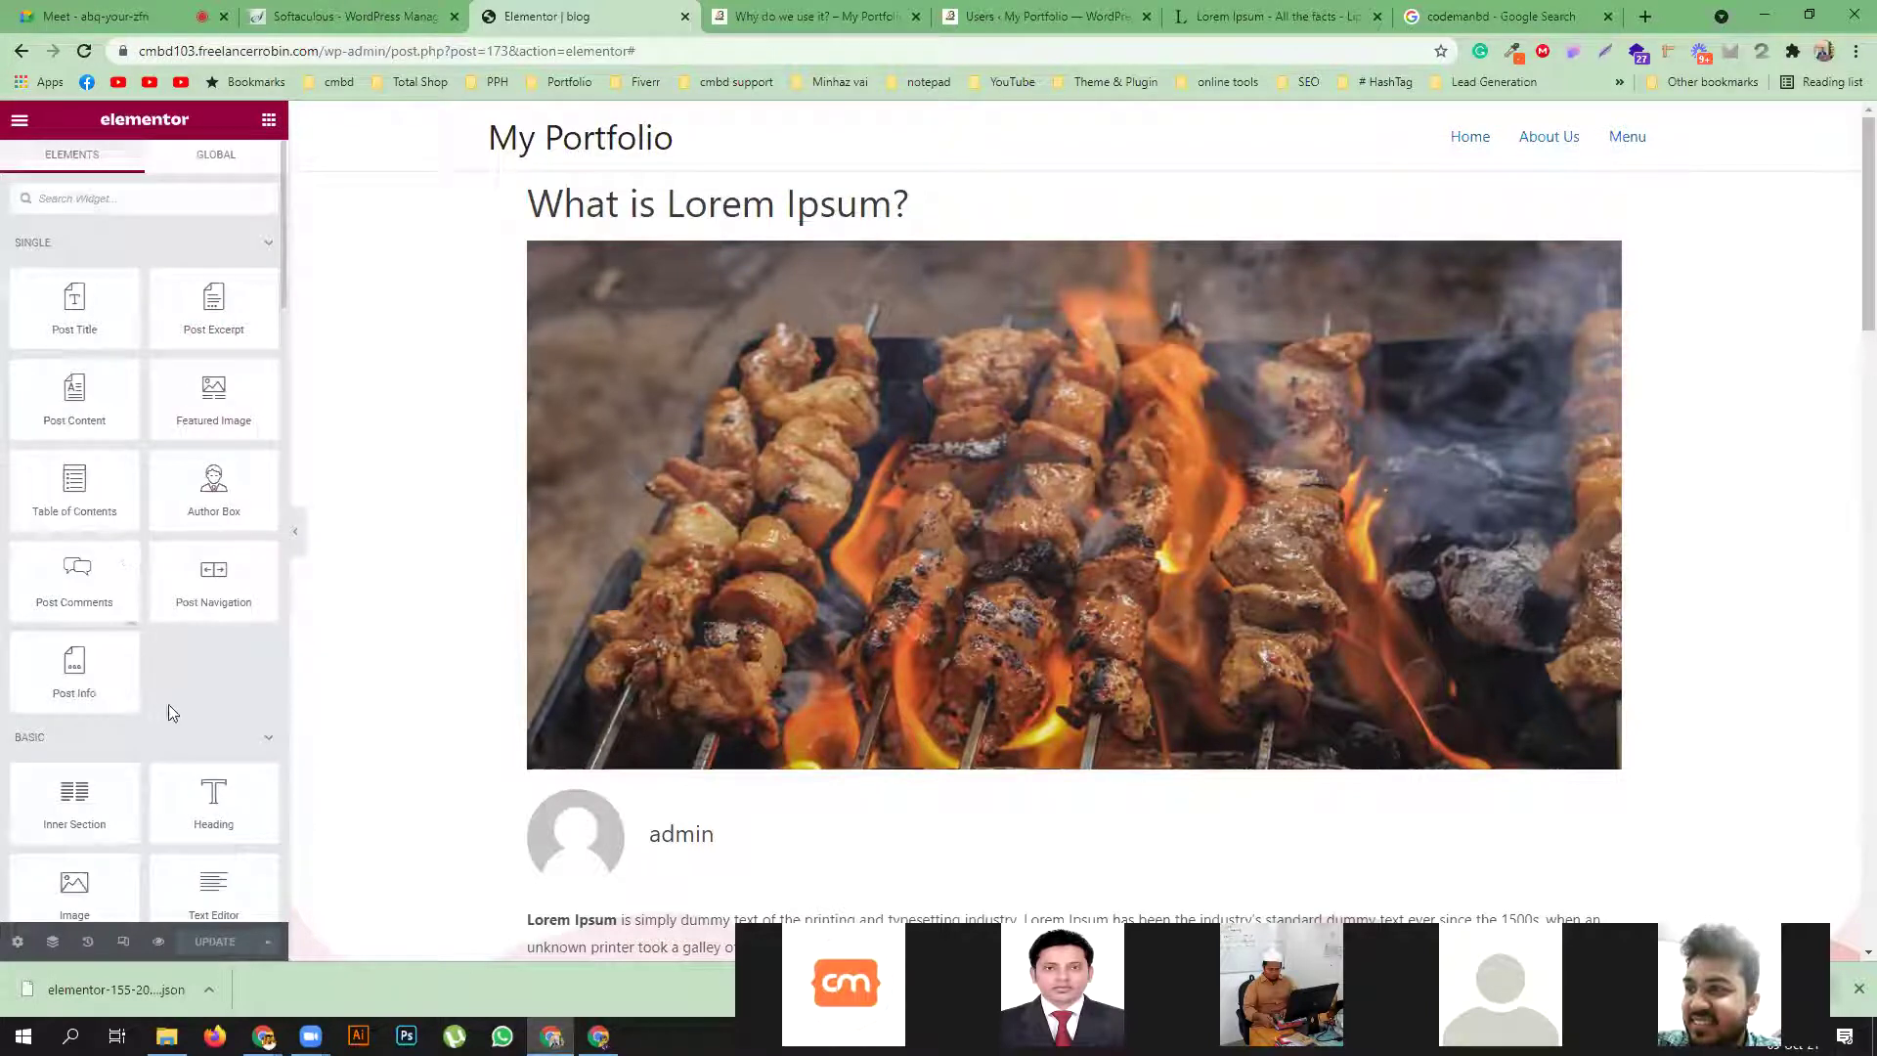
Select the Author Box widget on the canvas to show its Current Author and H4 settings
scroll(170, 704, down, 2)
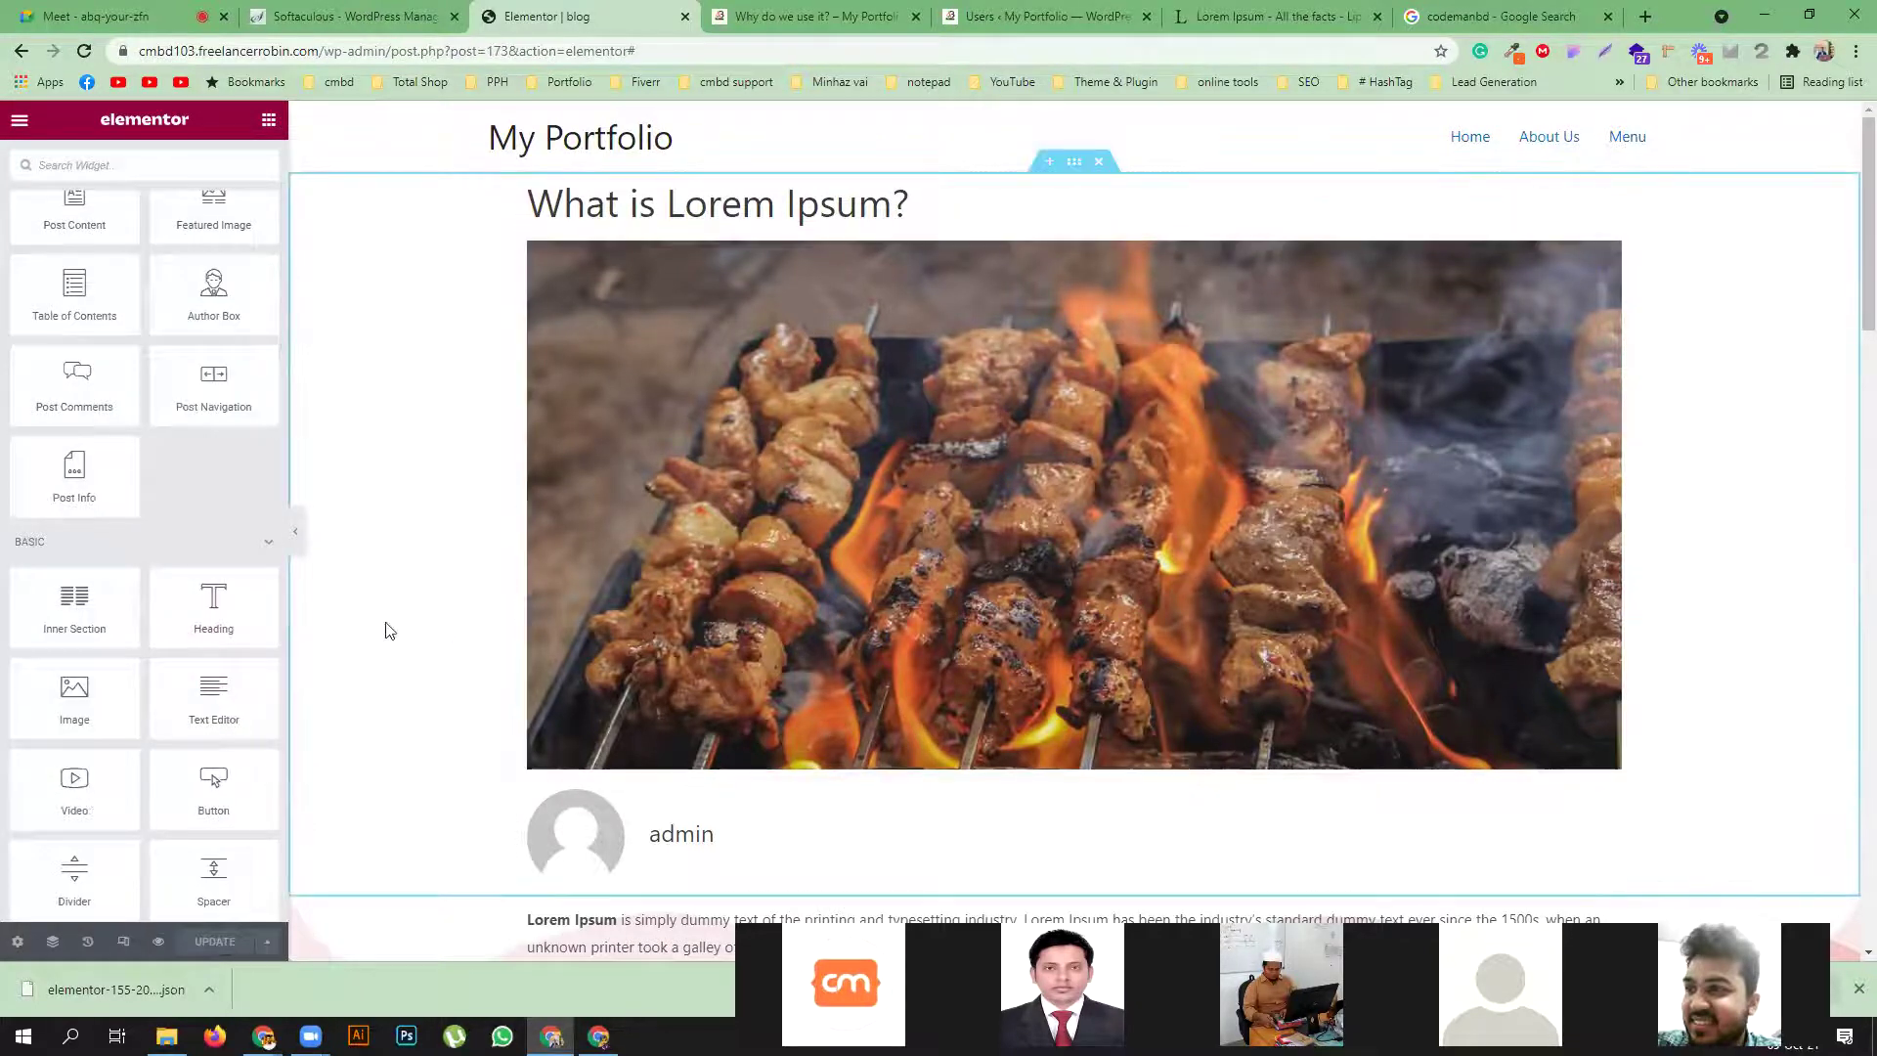
scroll(219, 614, up, 1)
scroll(214, 601, up, 1)
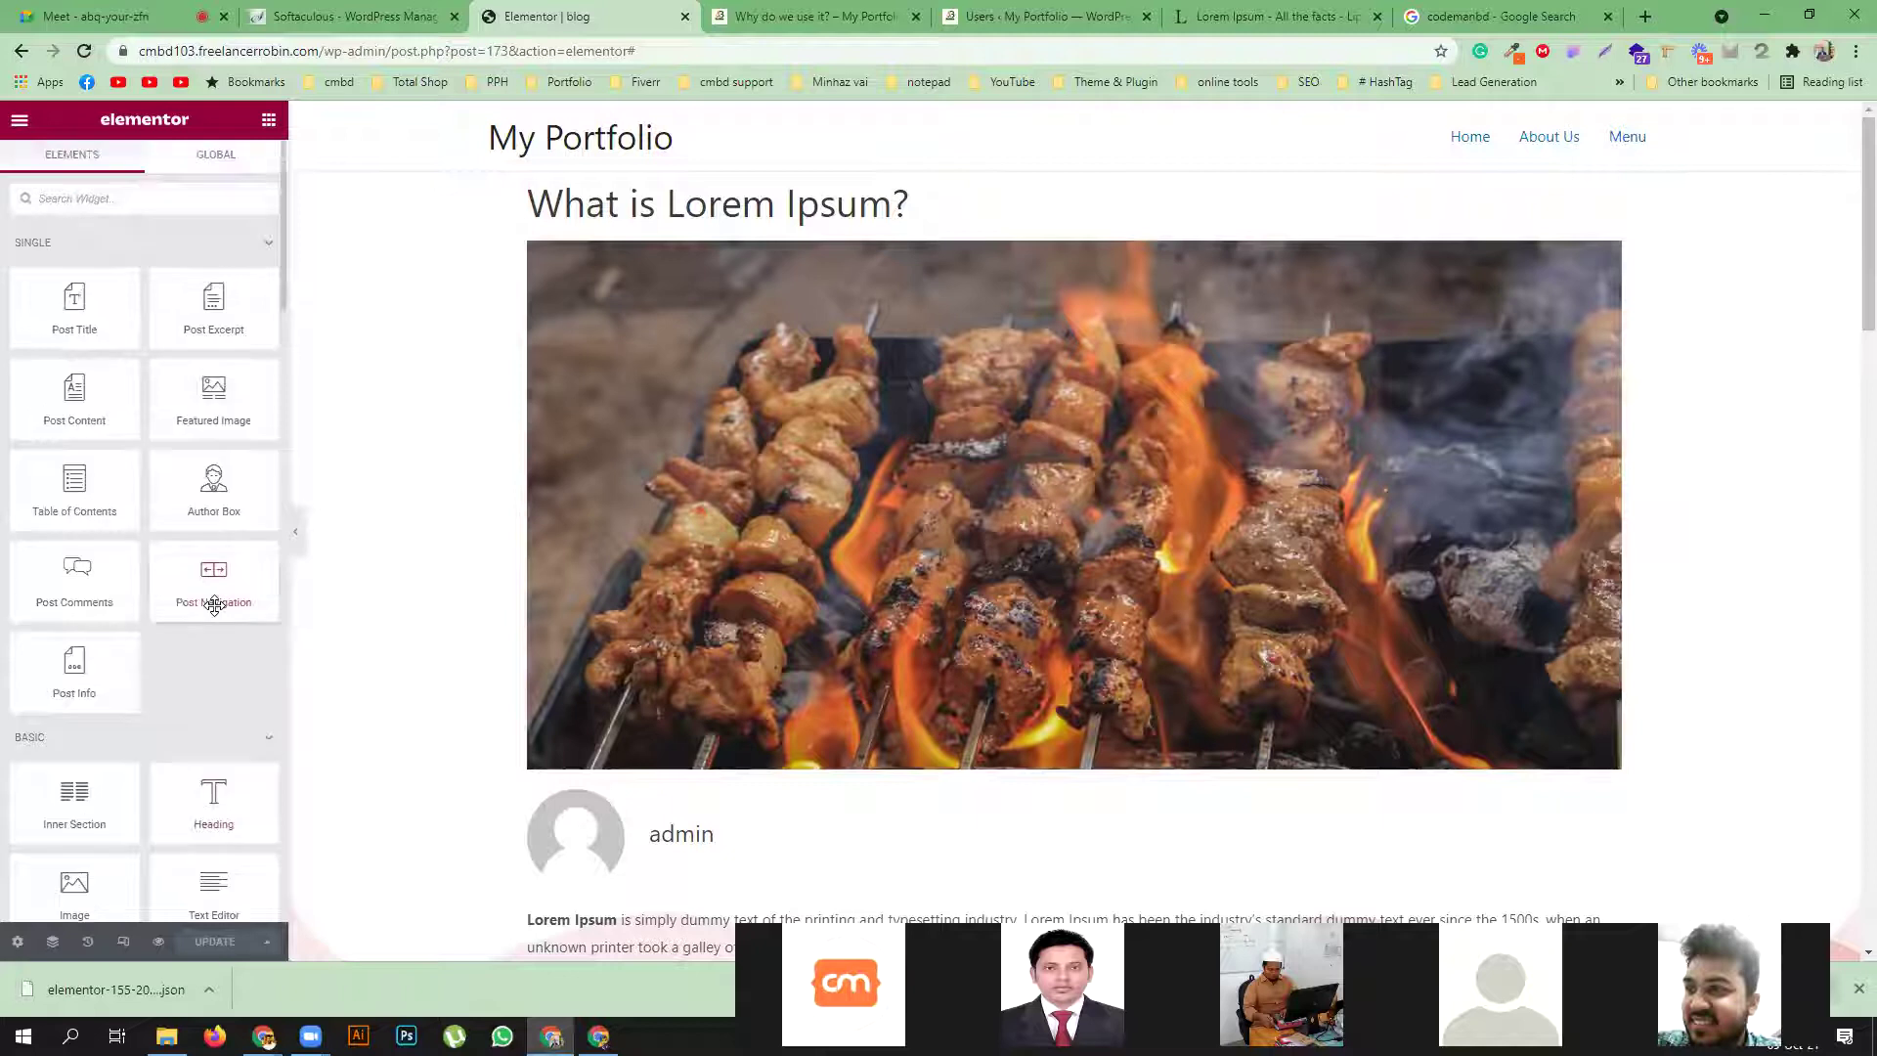
scroll(1018, 620, down, 15)
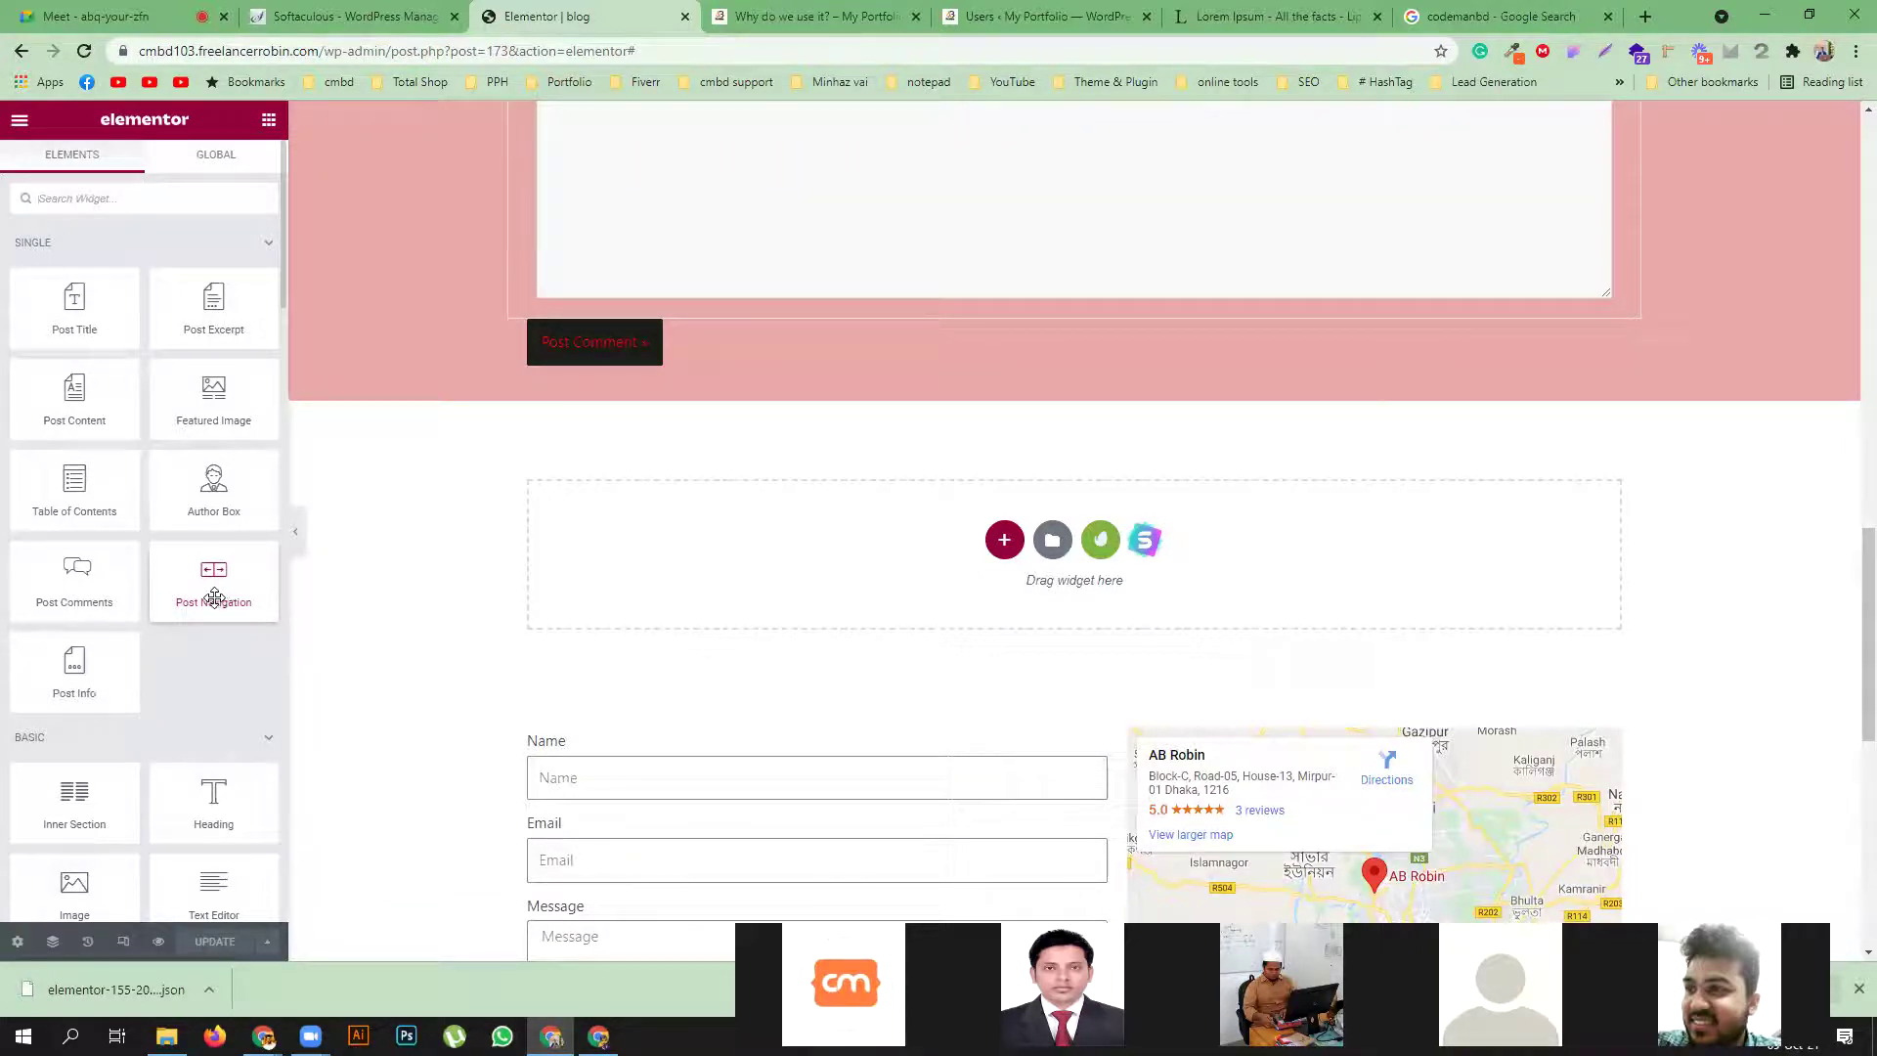
scroll(436, 602, up, 4)
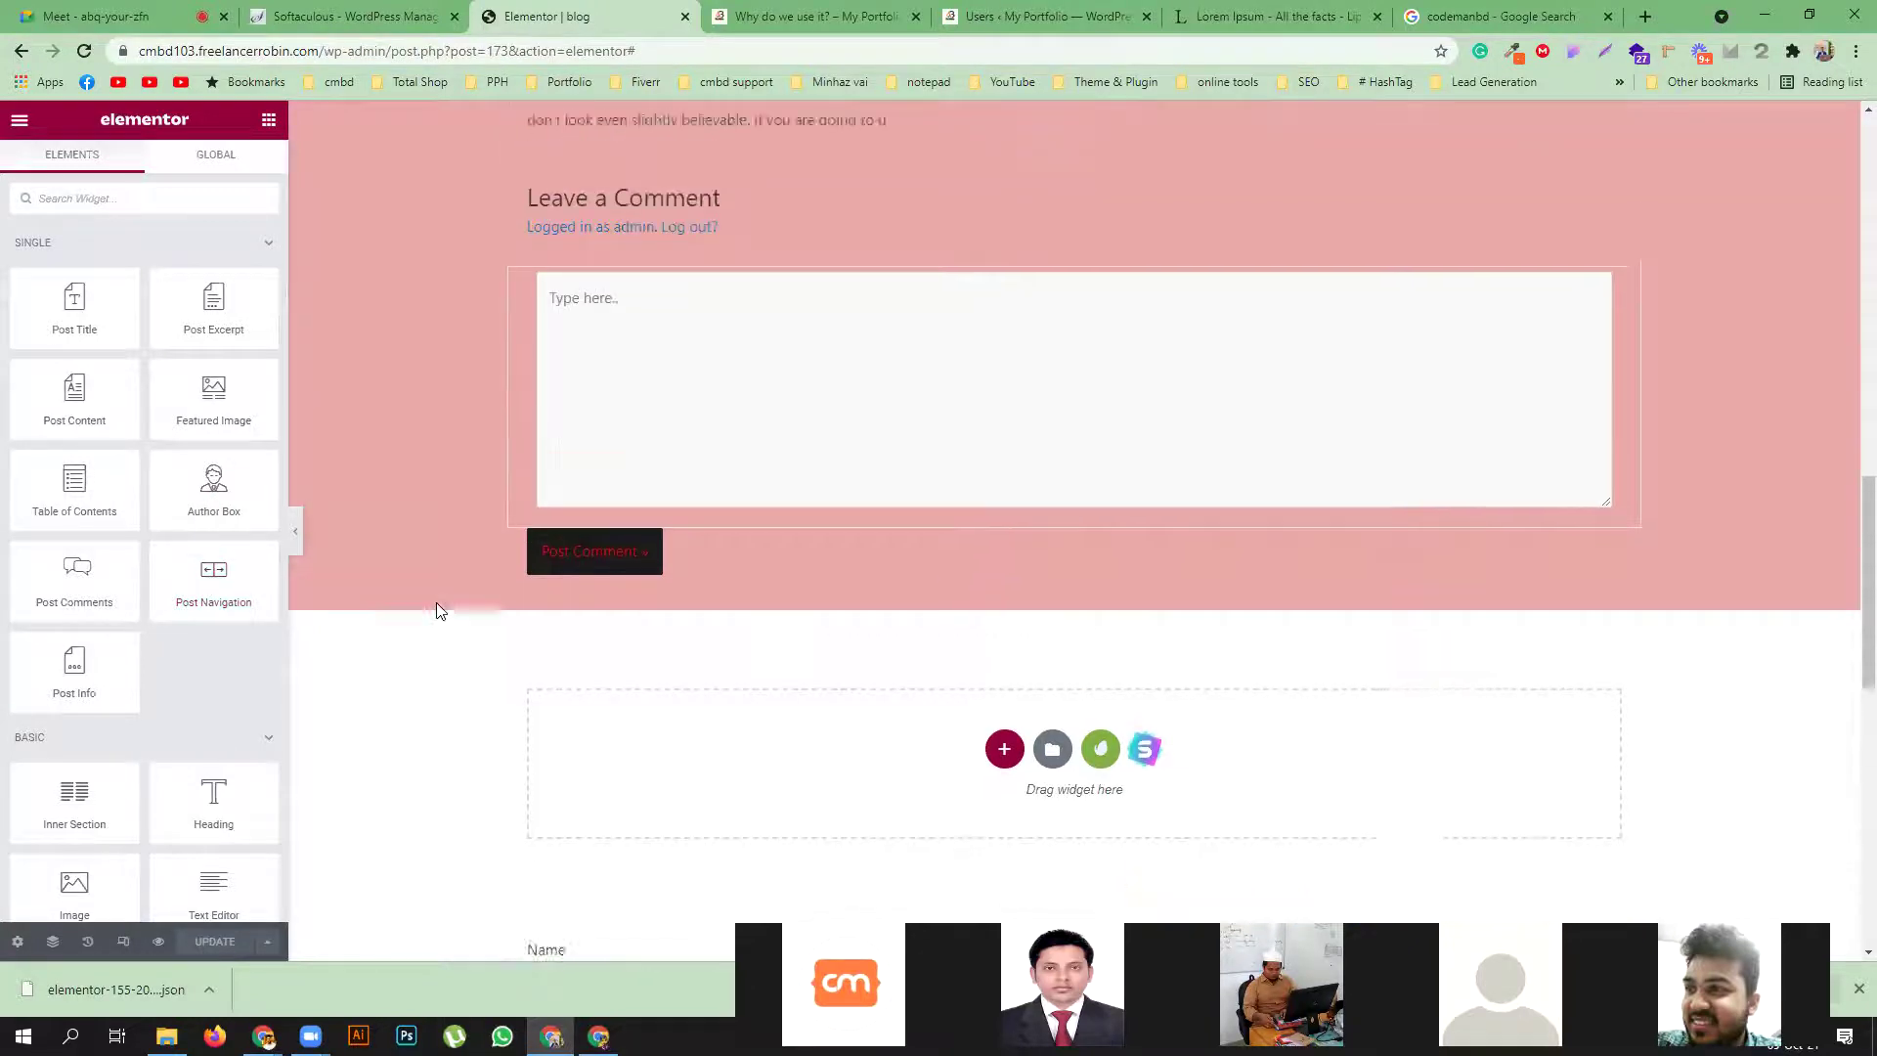
scroll(436, 602, up, 10)
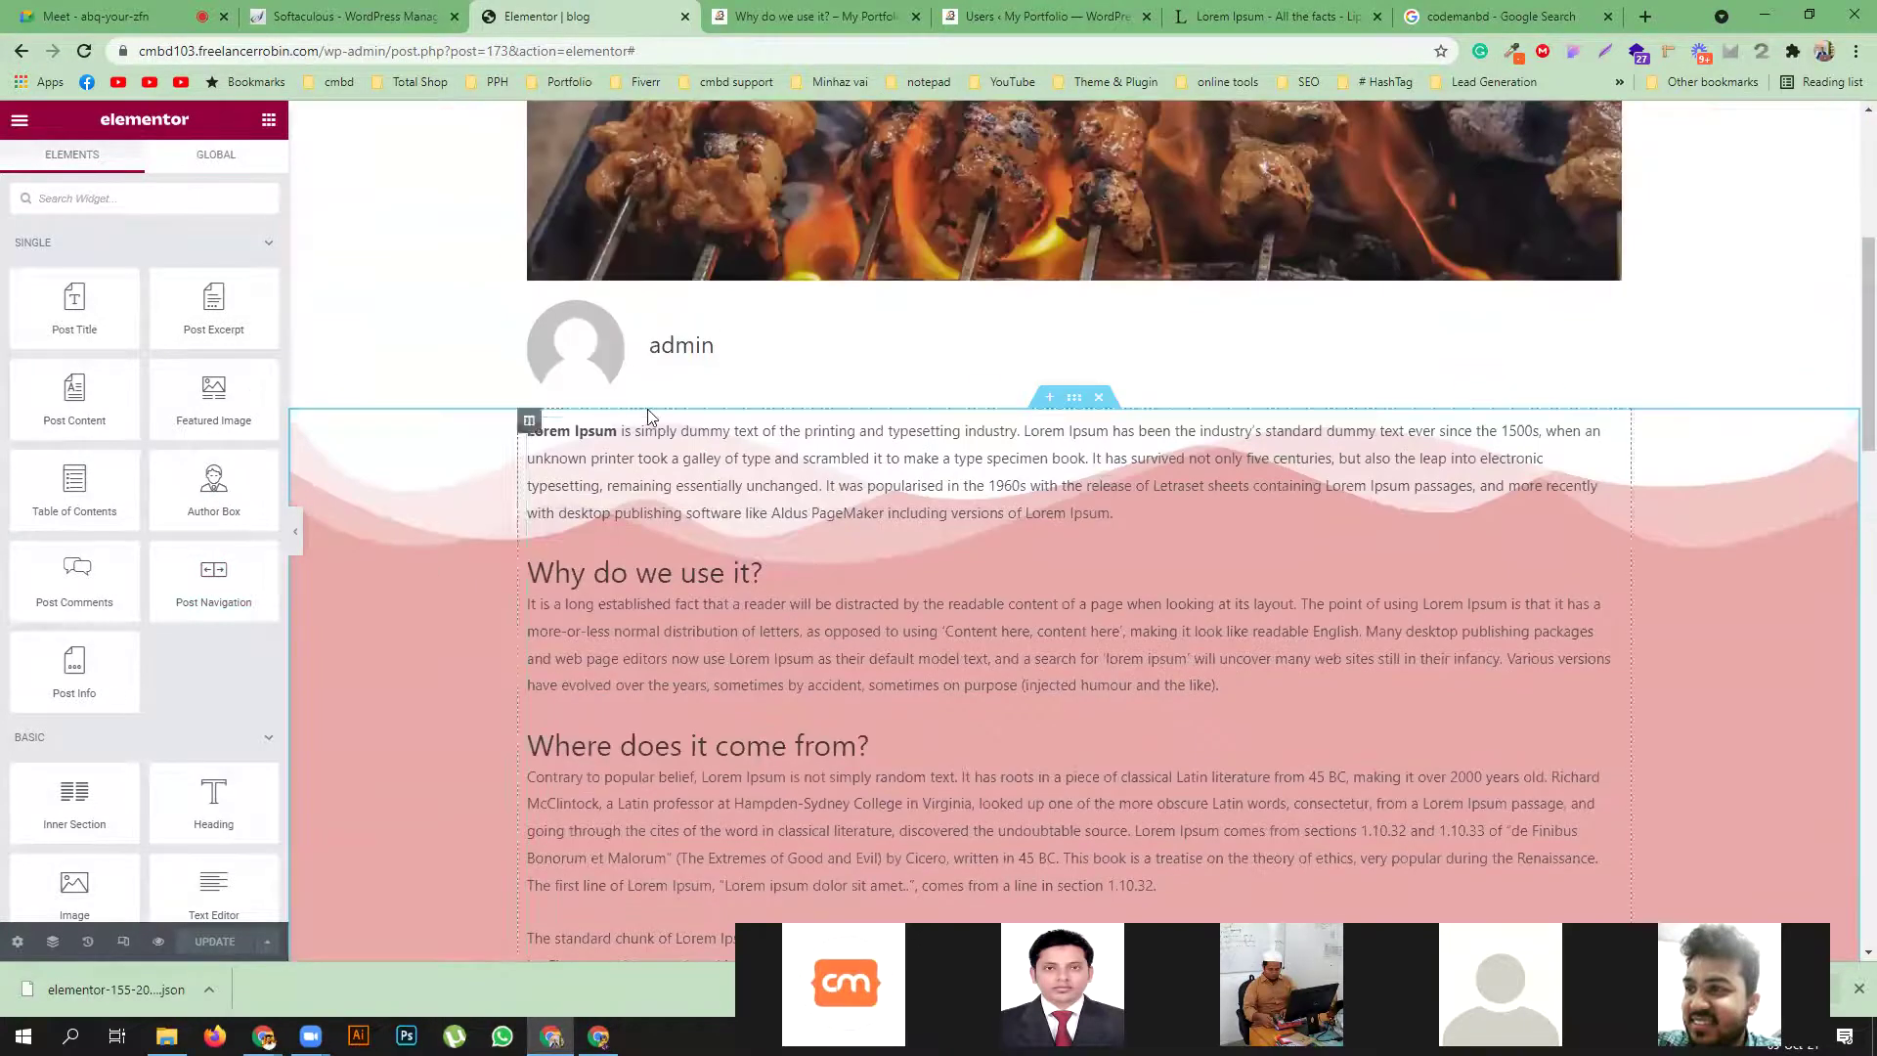
click(790, 362)
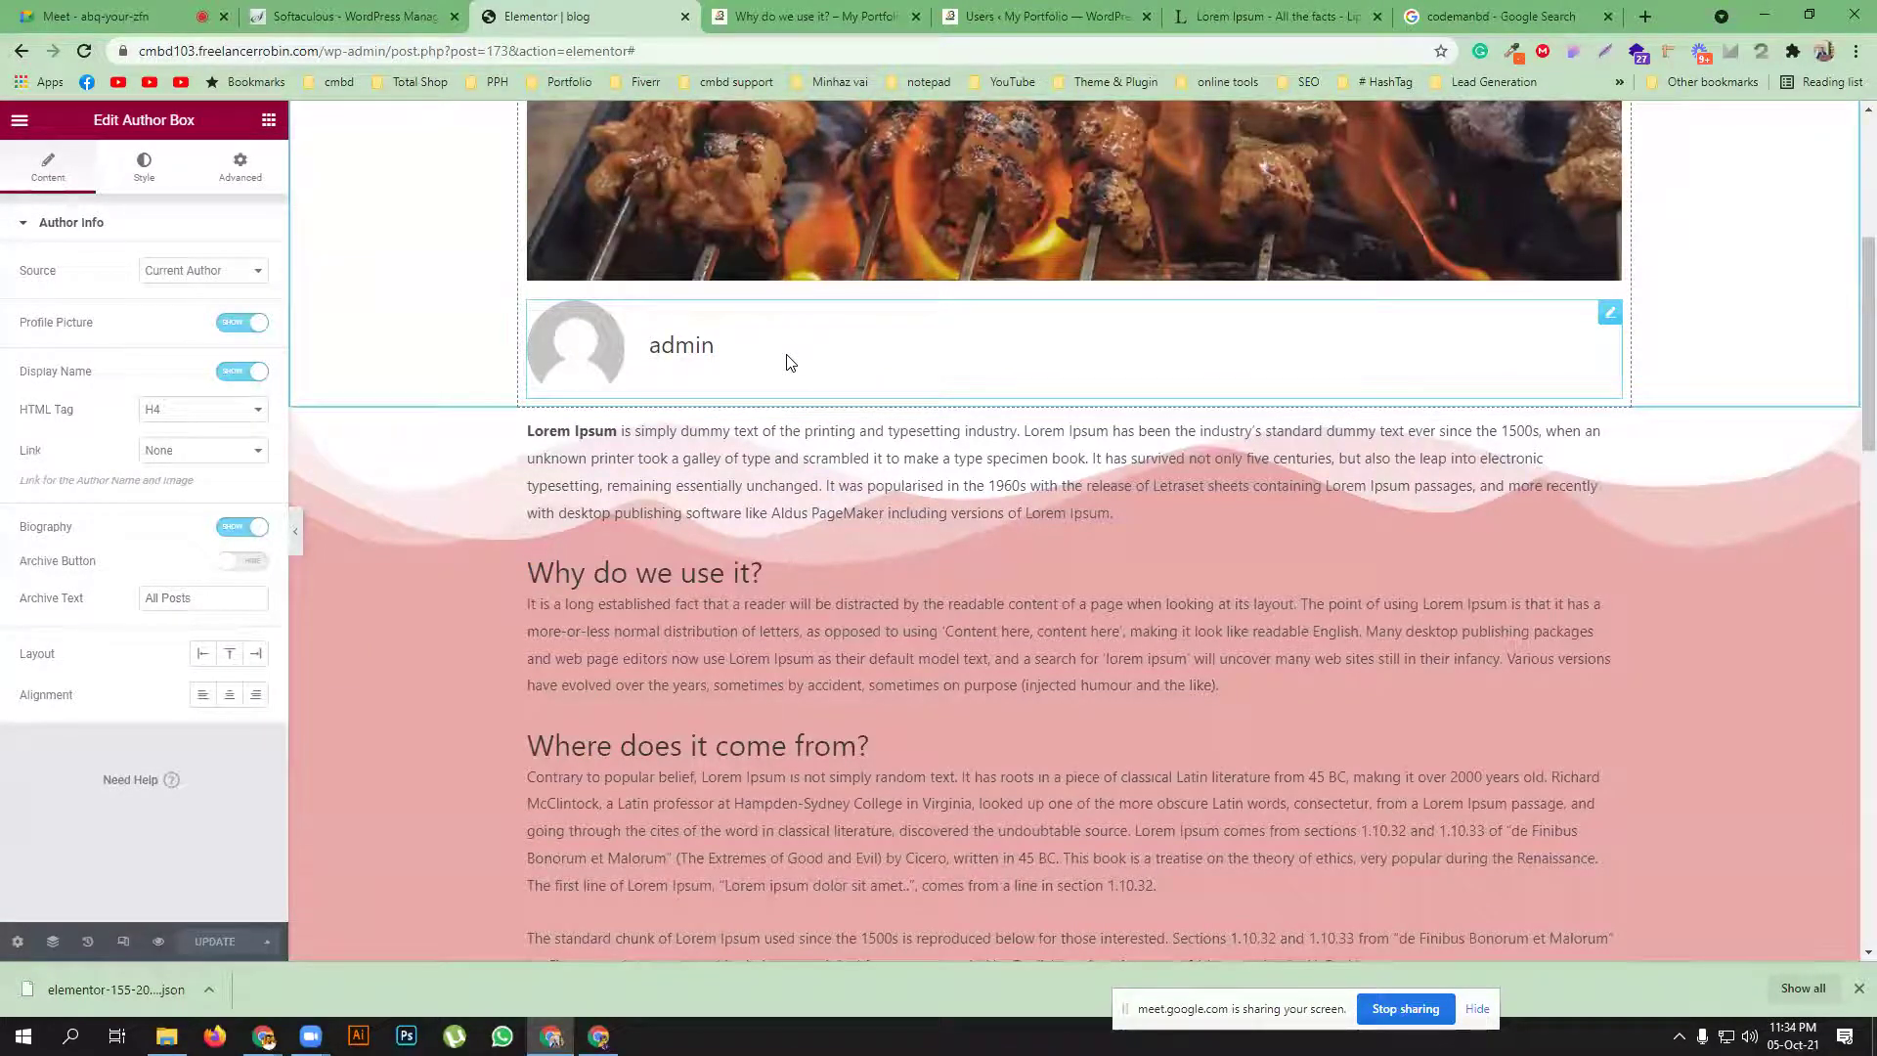
Link the author box to the Website, keep Current Author as source, and keep the profile picture shown
click(176, 452)
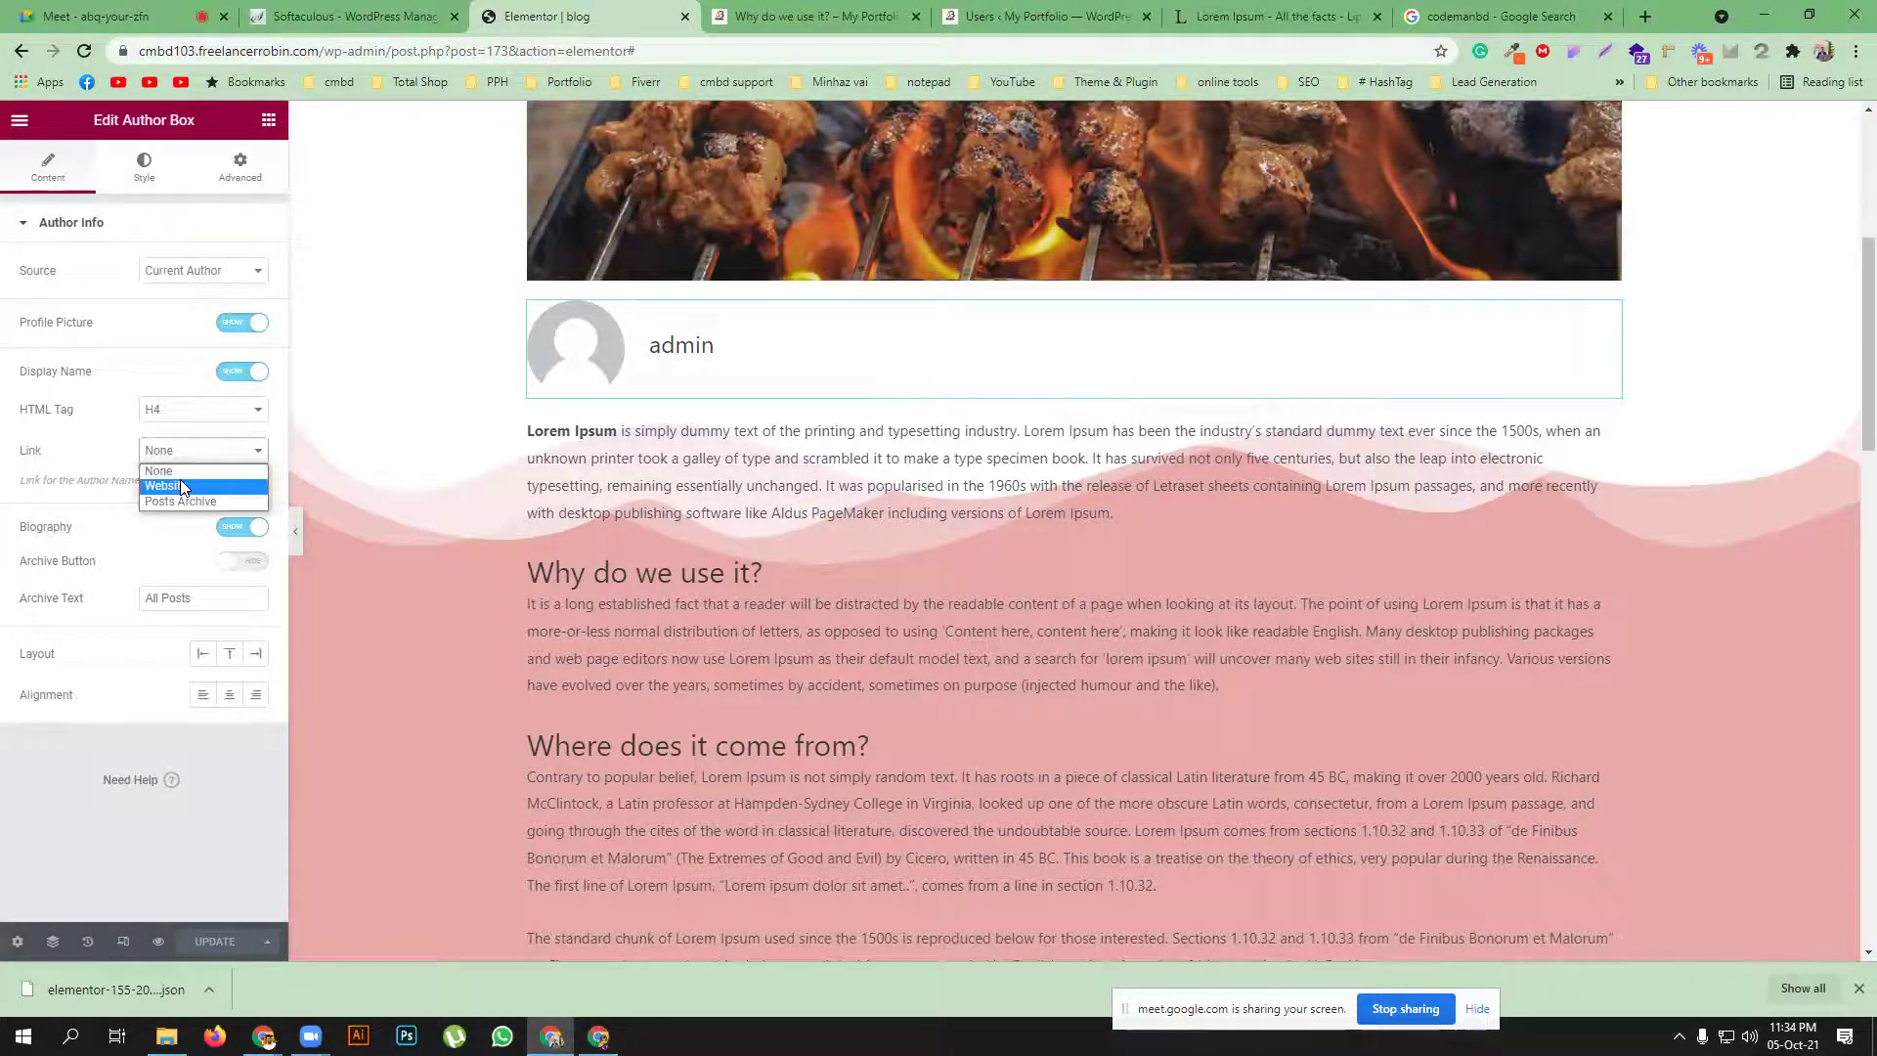
click(179, 486)
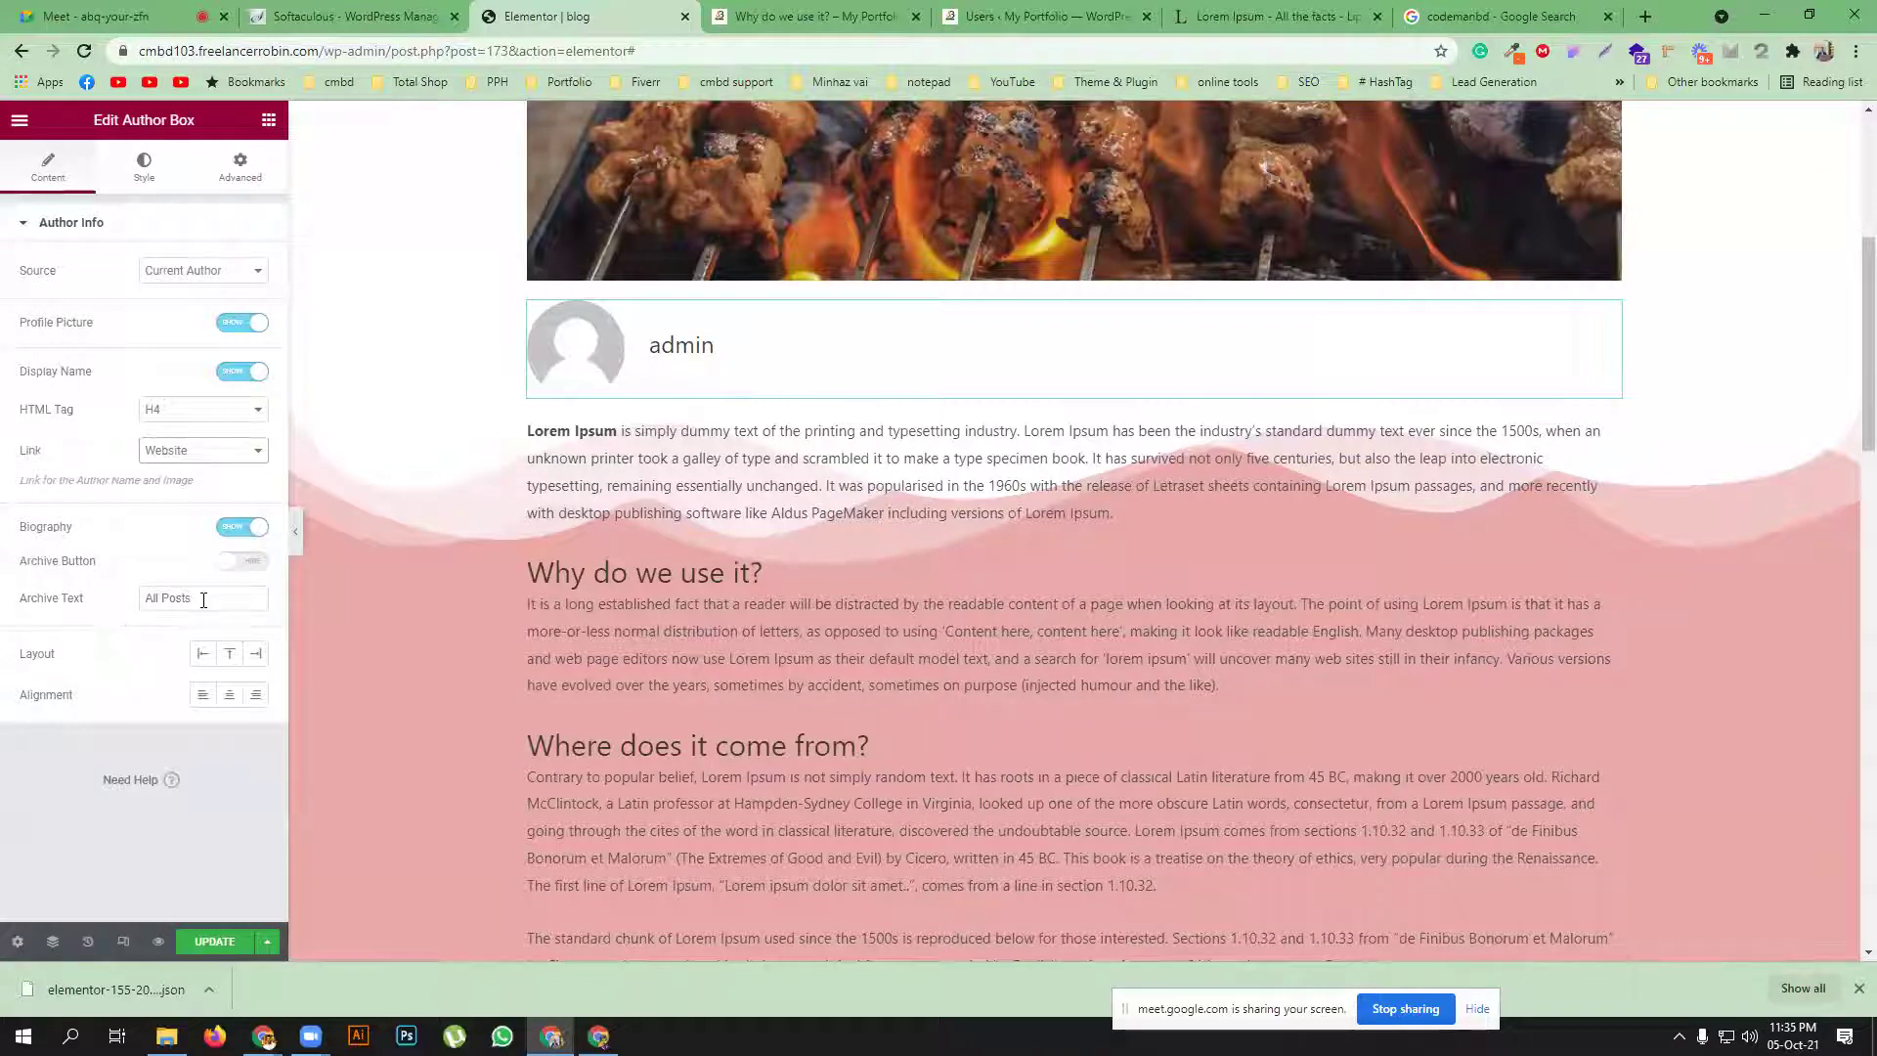
click(194, 273)
click(143, 358)
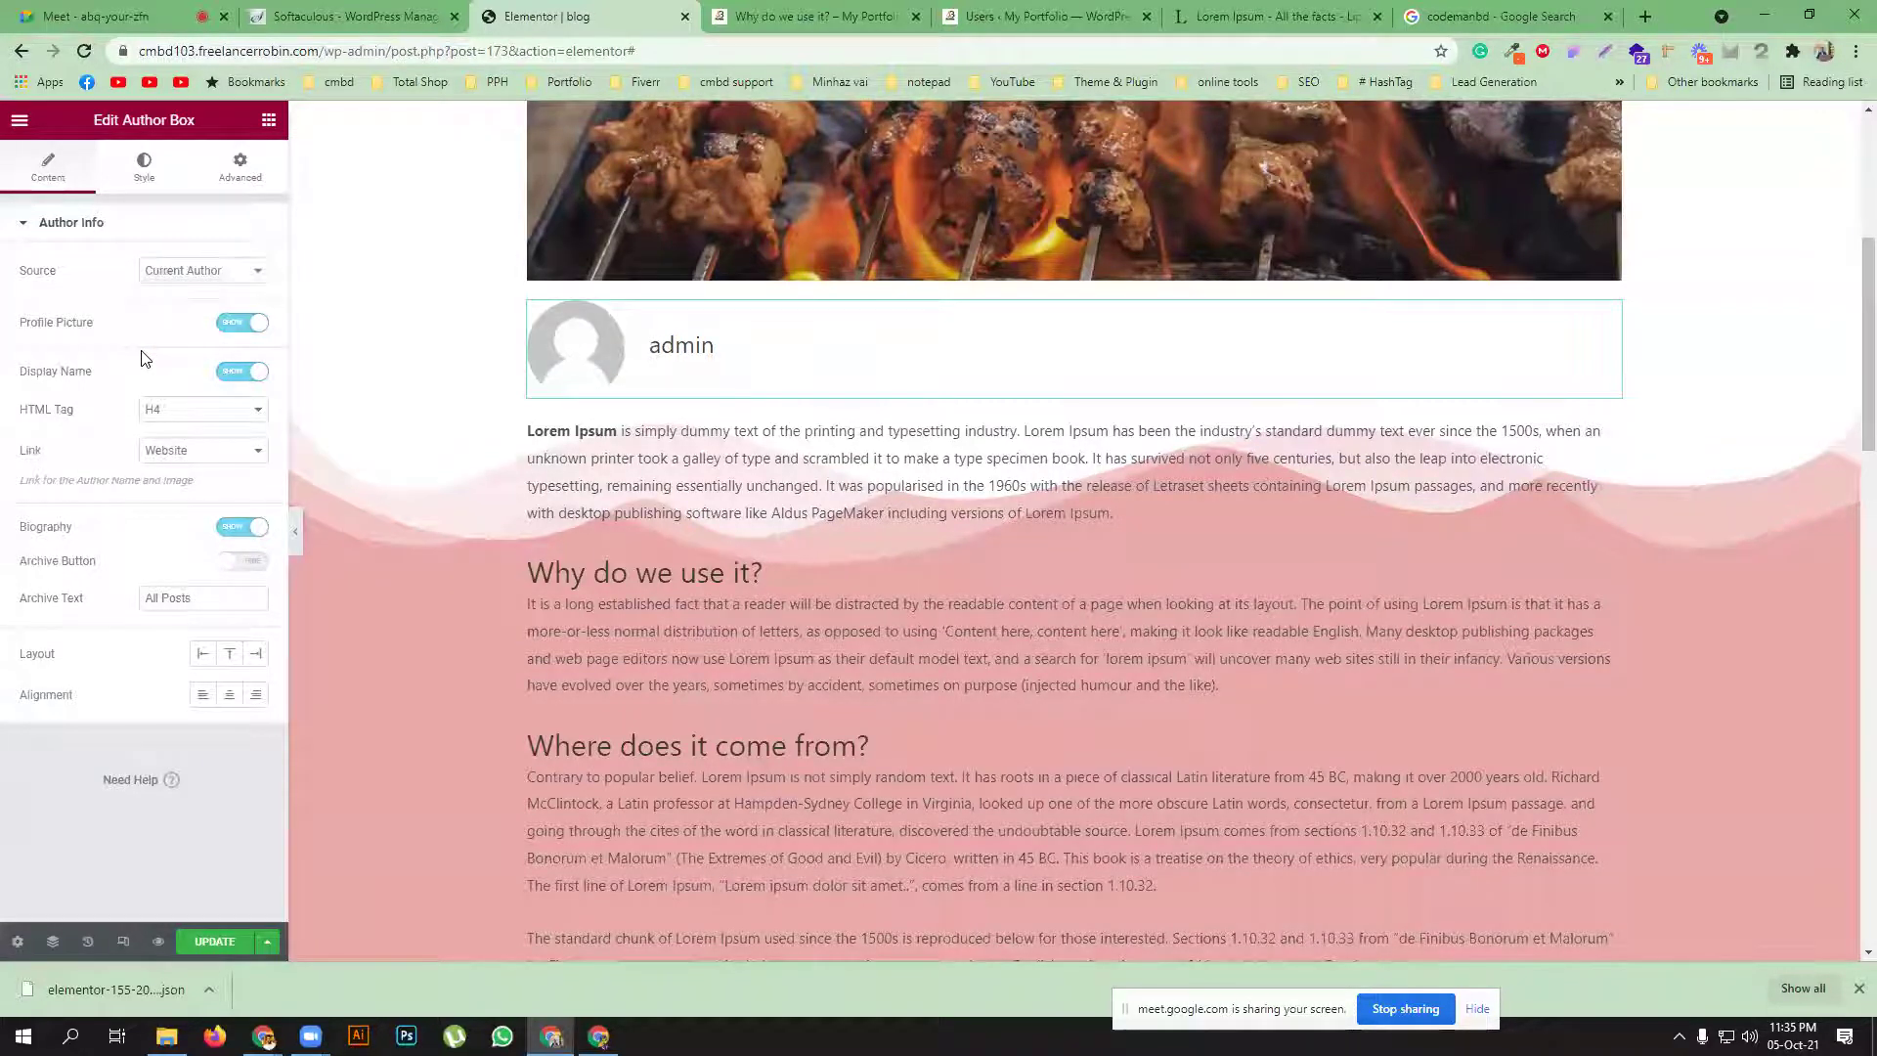
click(249, 326)
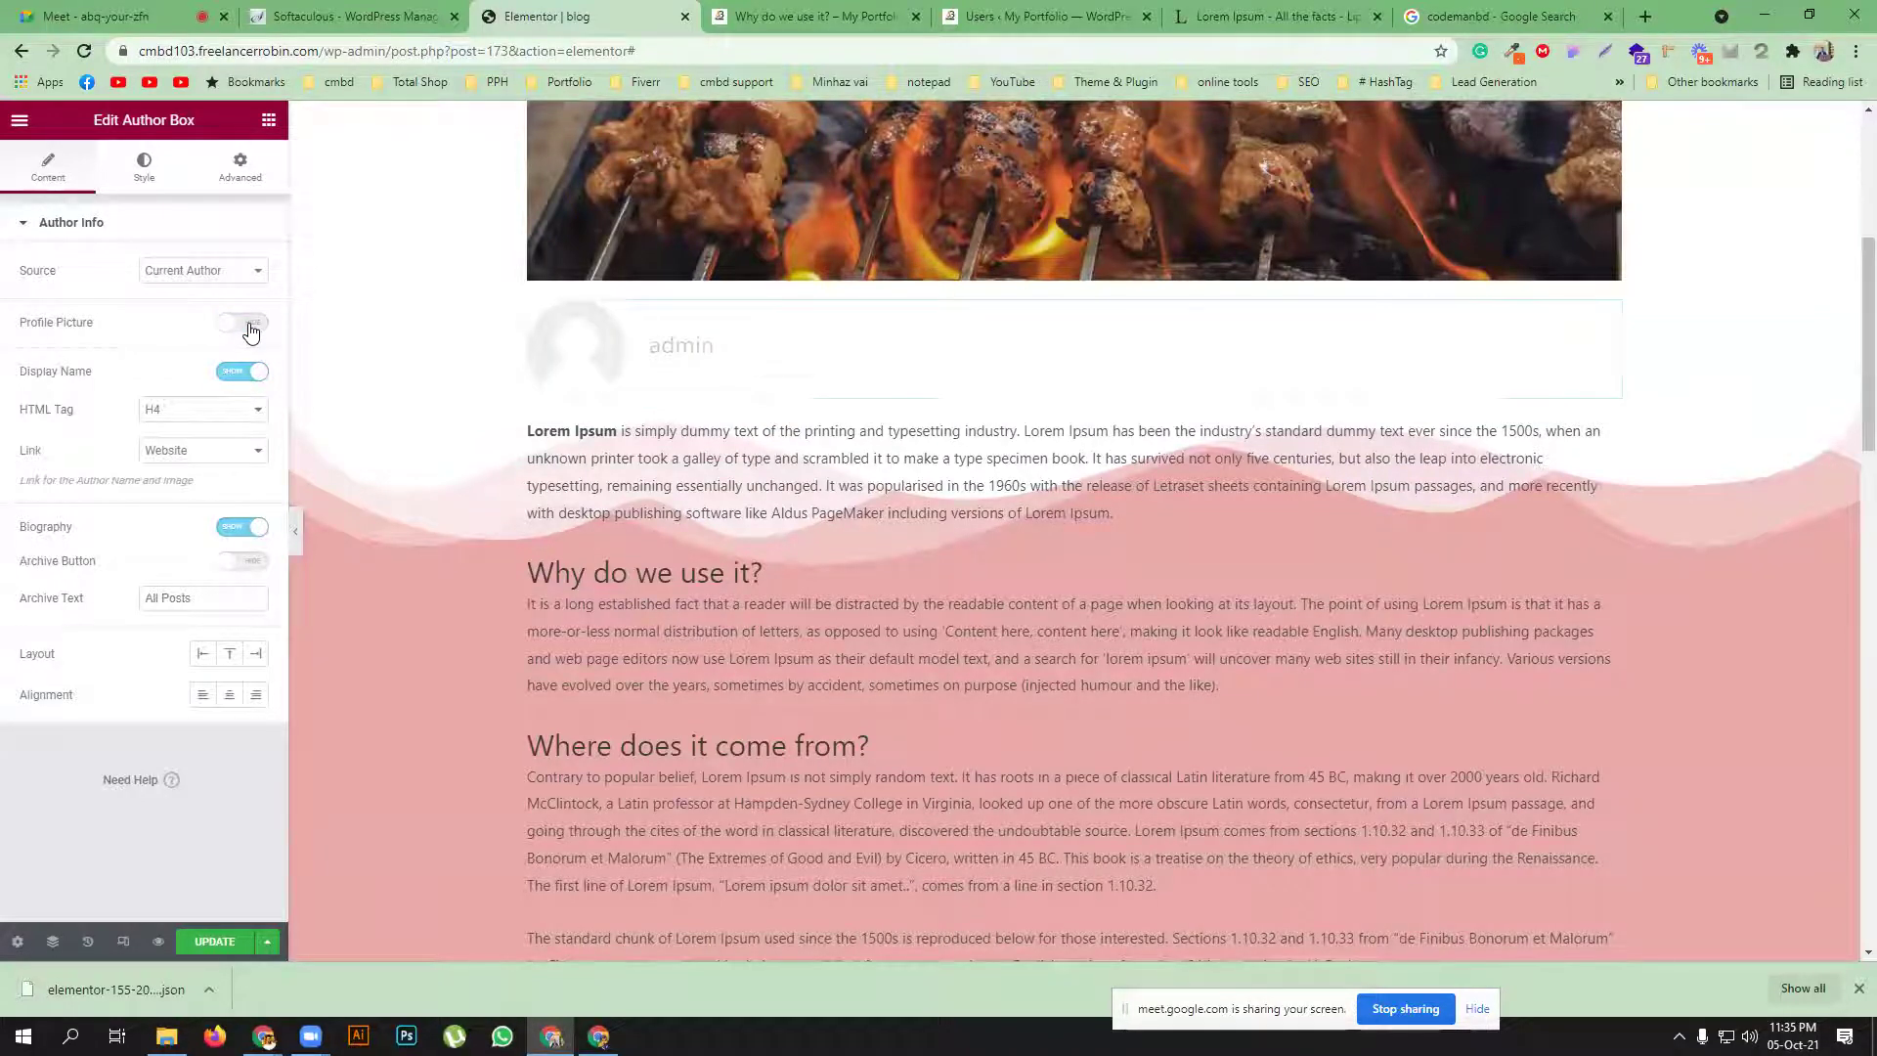
click(250, 331)
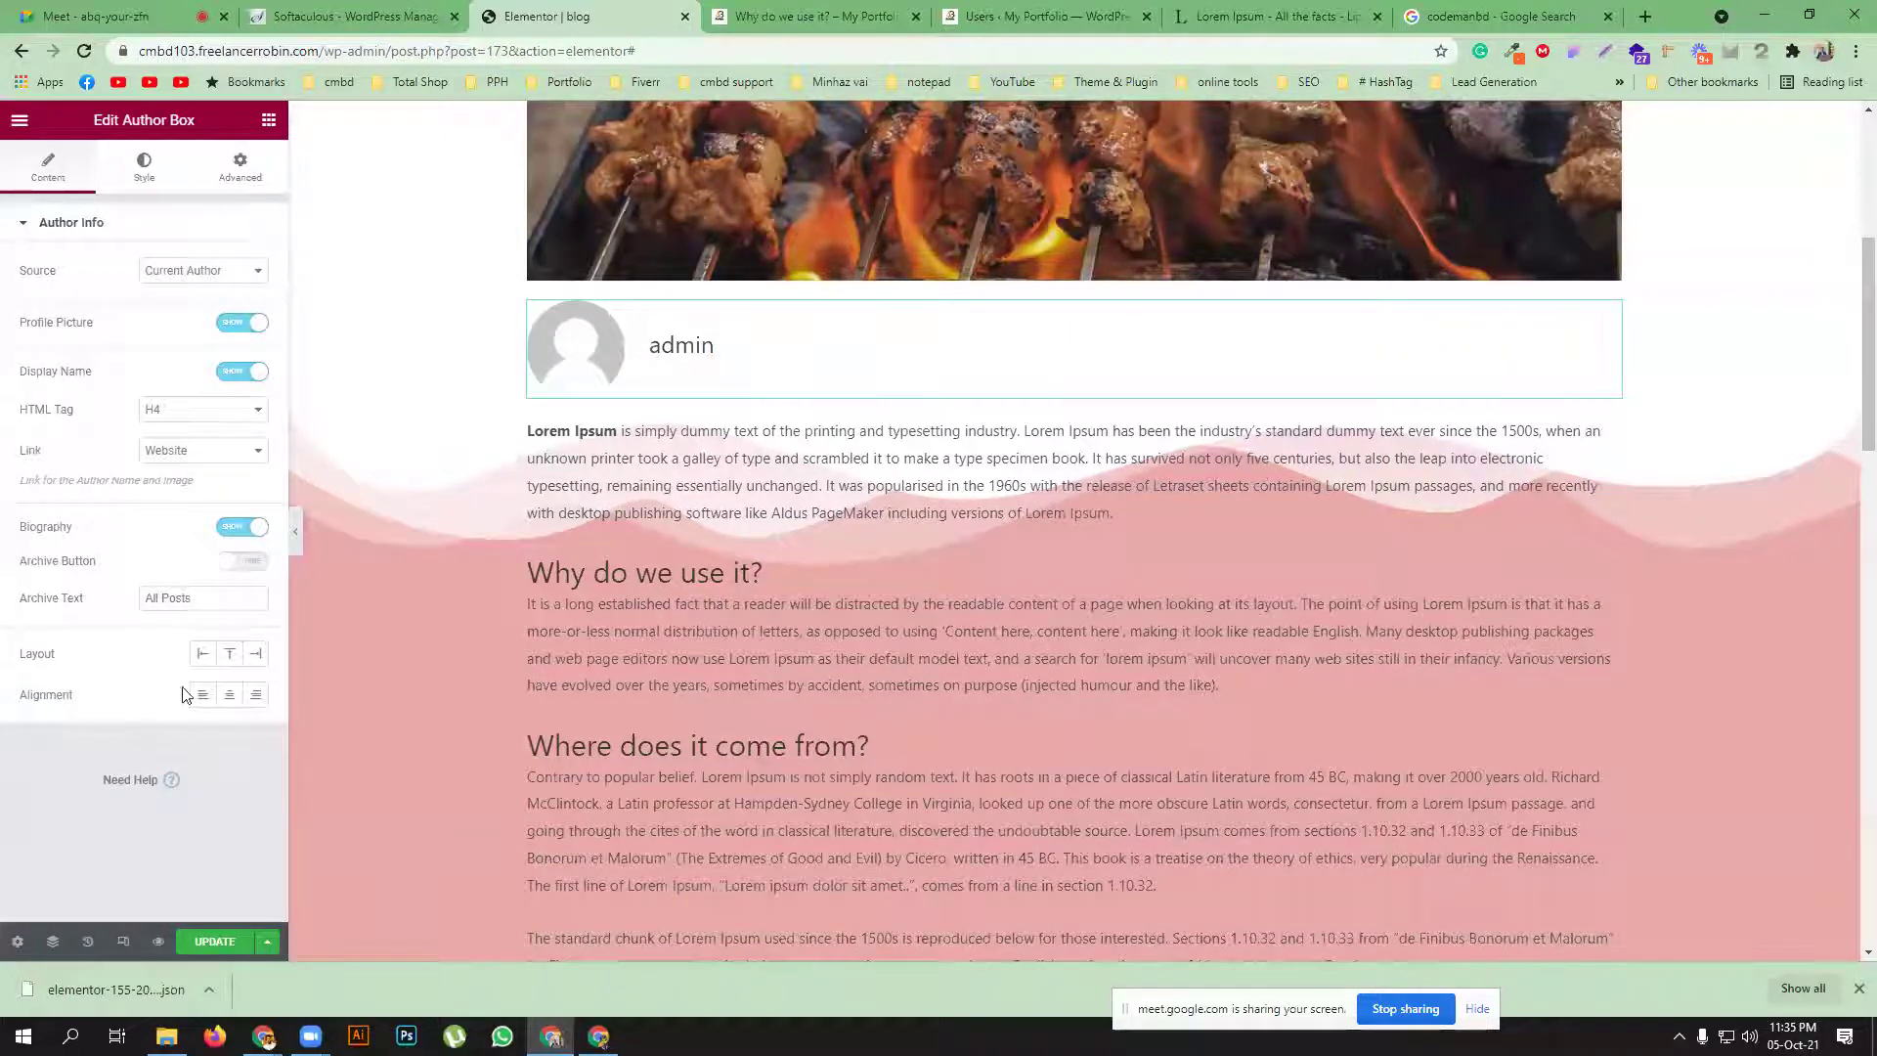
Set the author box Layout to Left and Alignment to Left after trying the other options
click(229, 655)
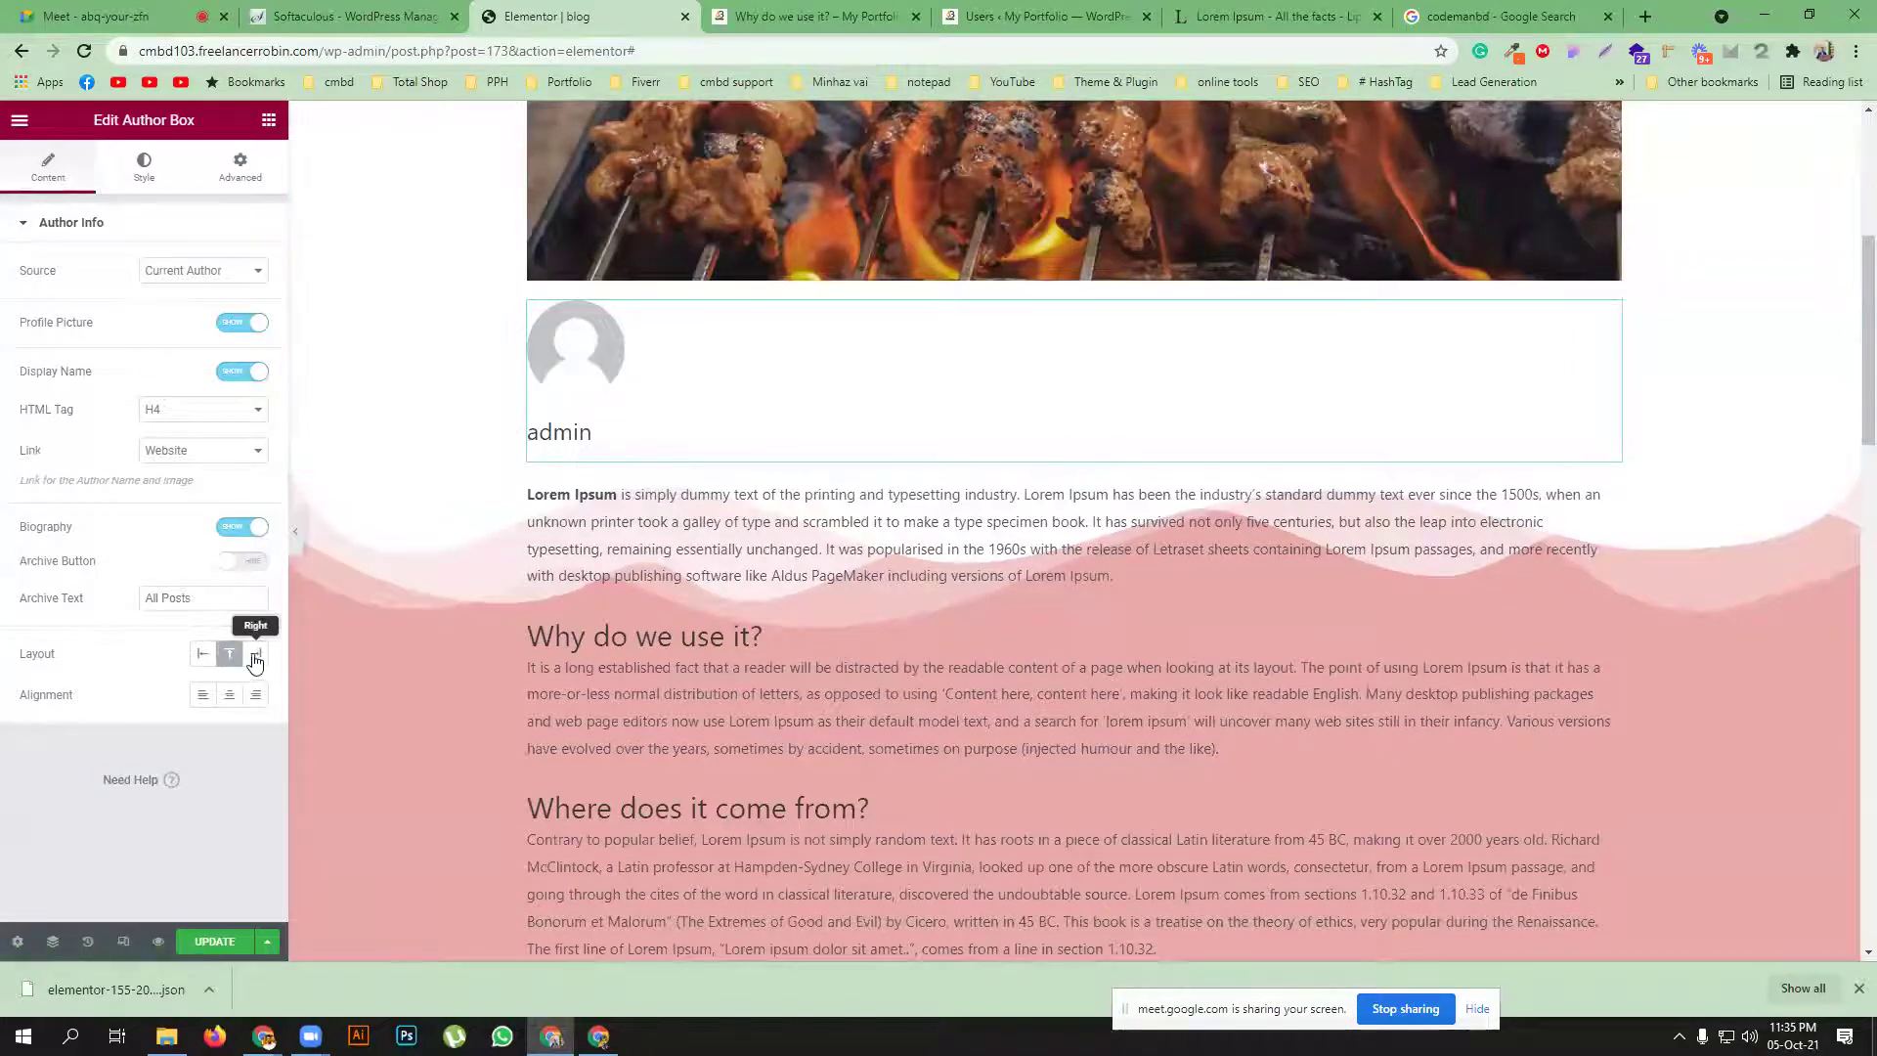
click(255, 655)
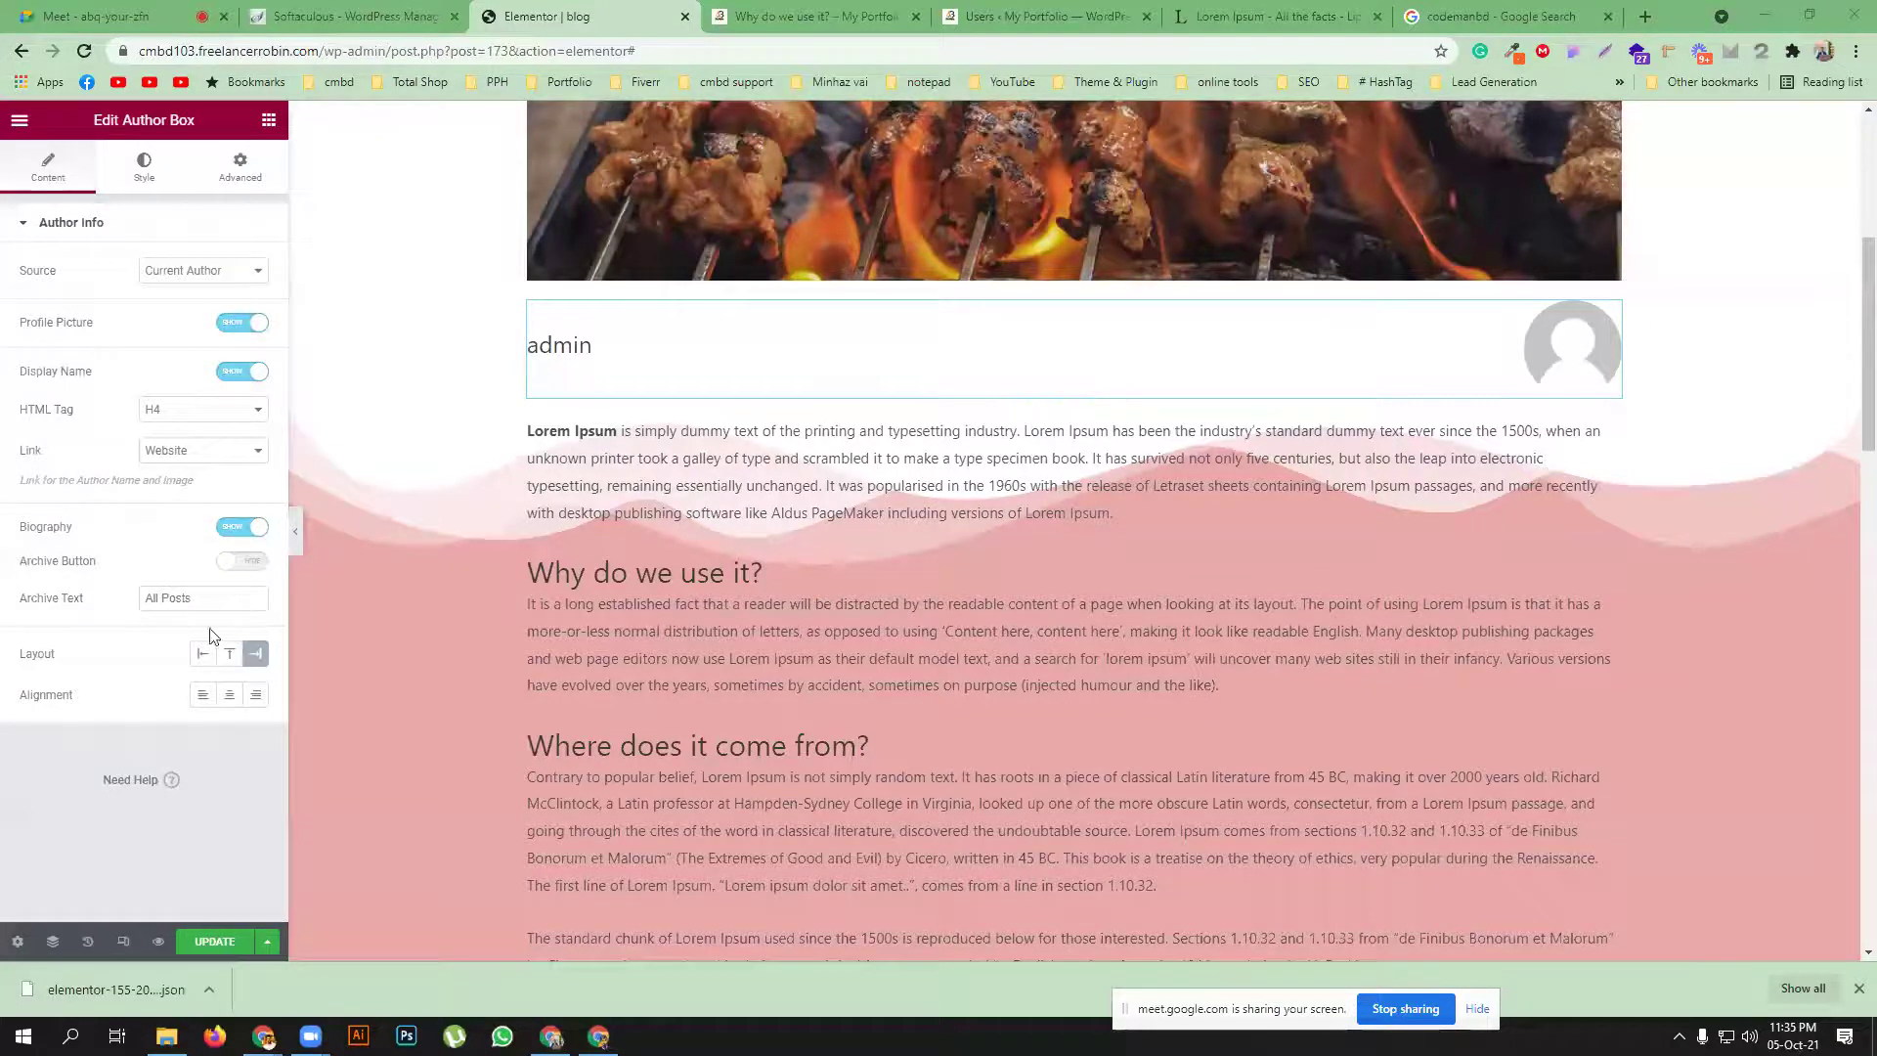
click(200, 653)
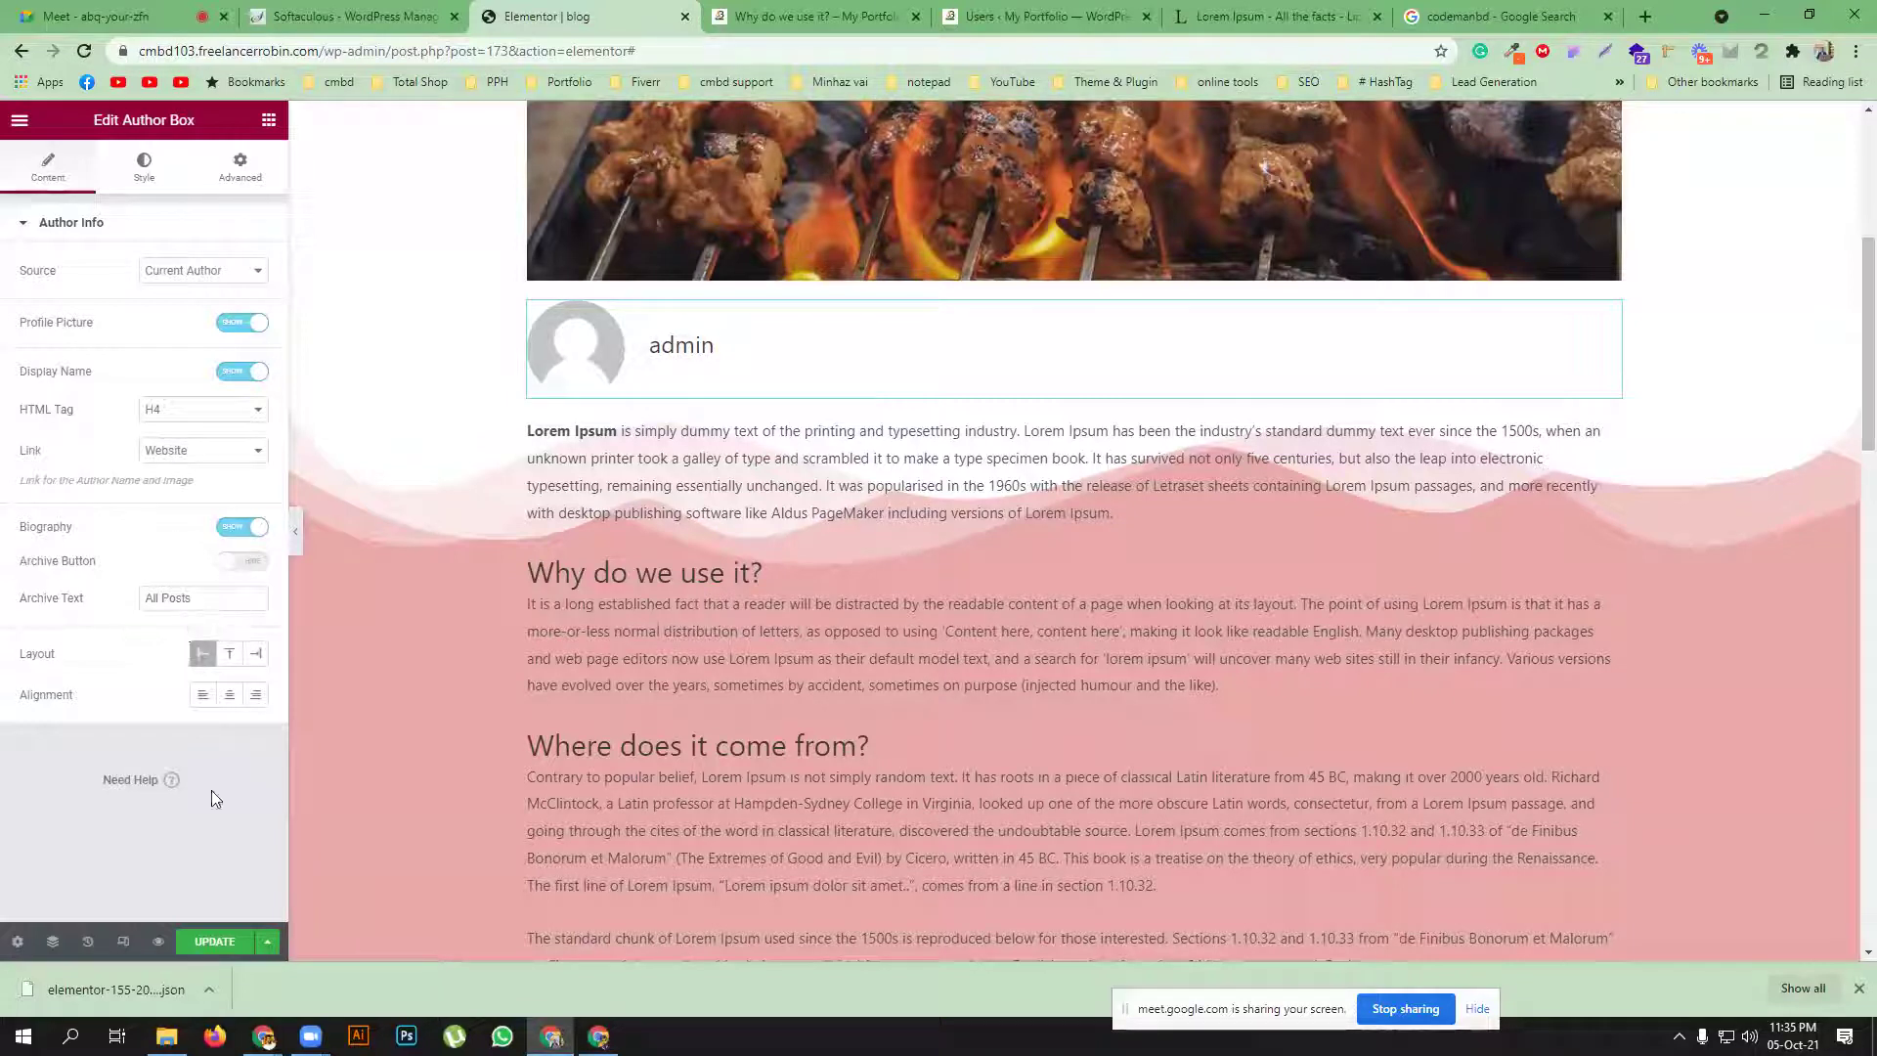
click(231, 698)
click(260, 698)
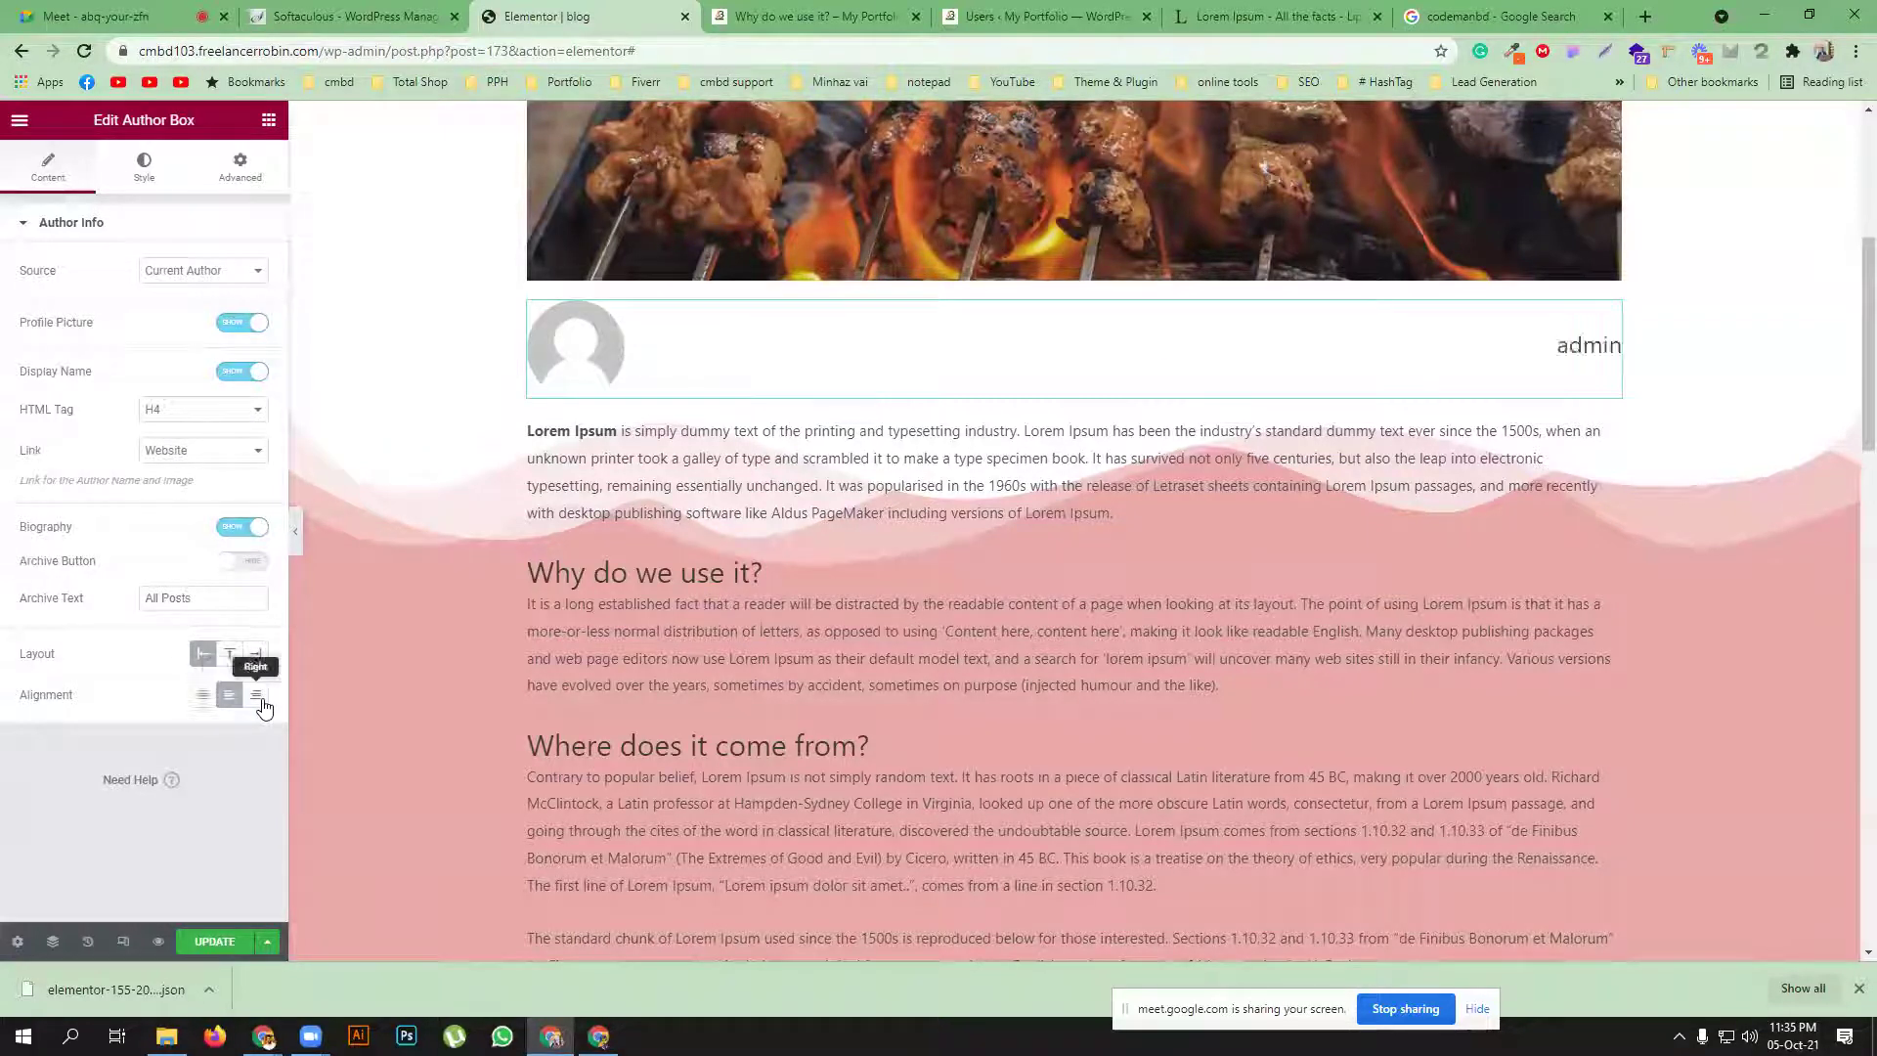
click(202, 696)
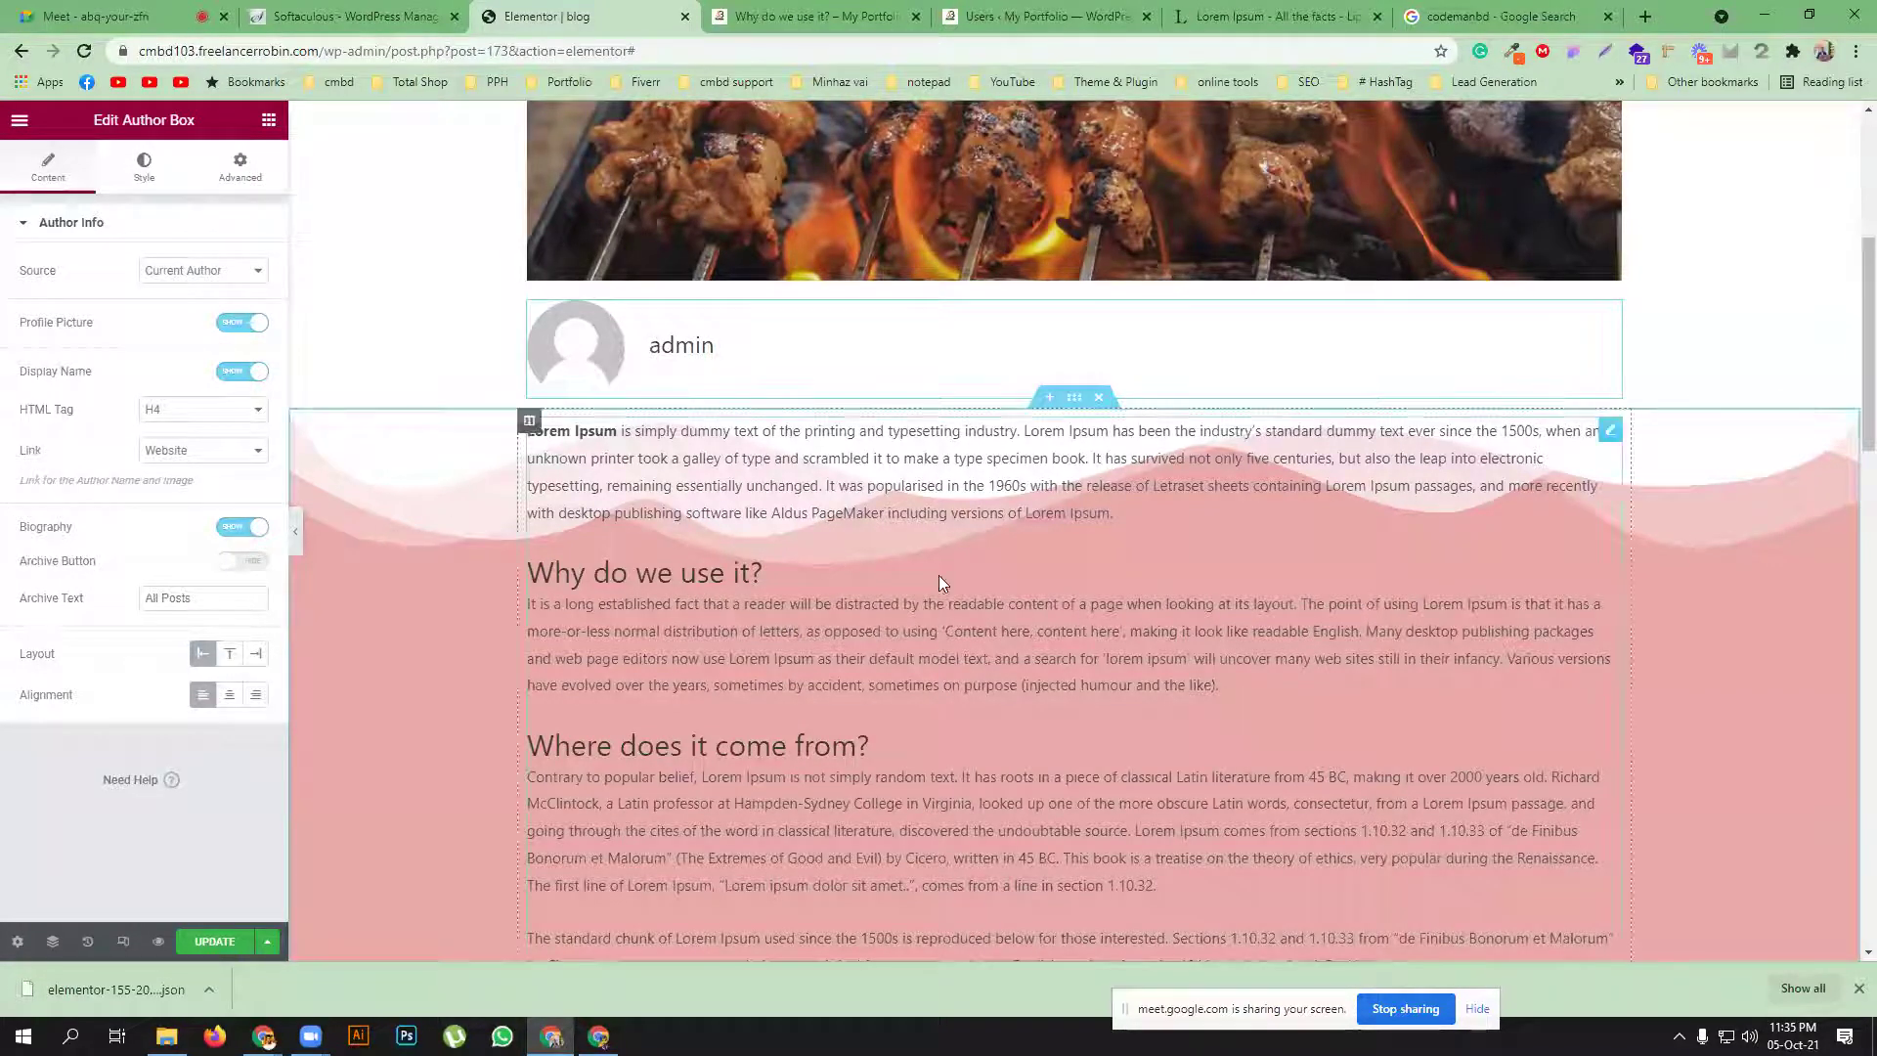
Open the Post Comments widget's settings, showing the Theme Comments skin and Current Post source
scroll(1111, 624, down, 1)
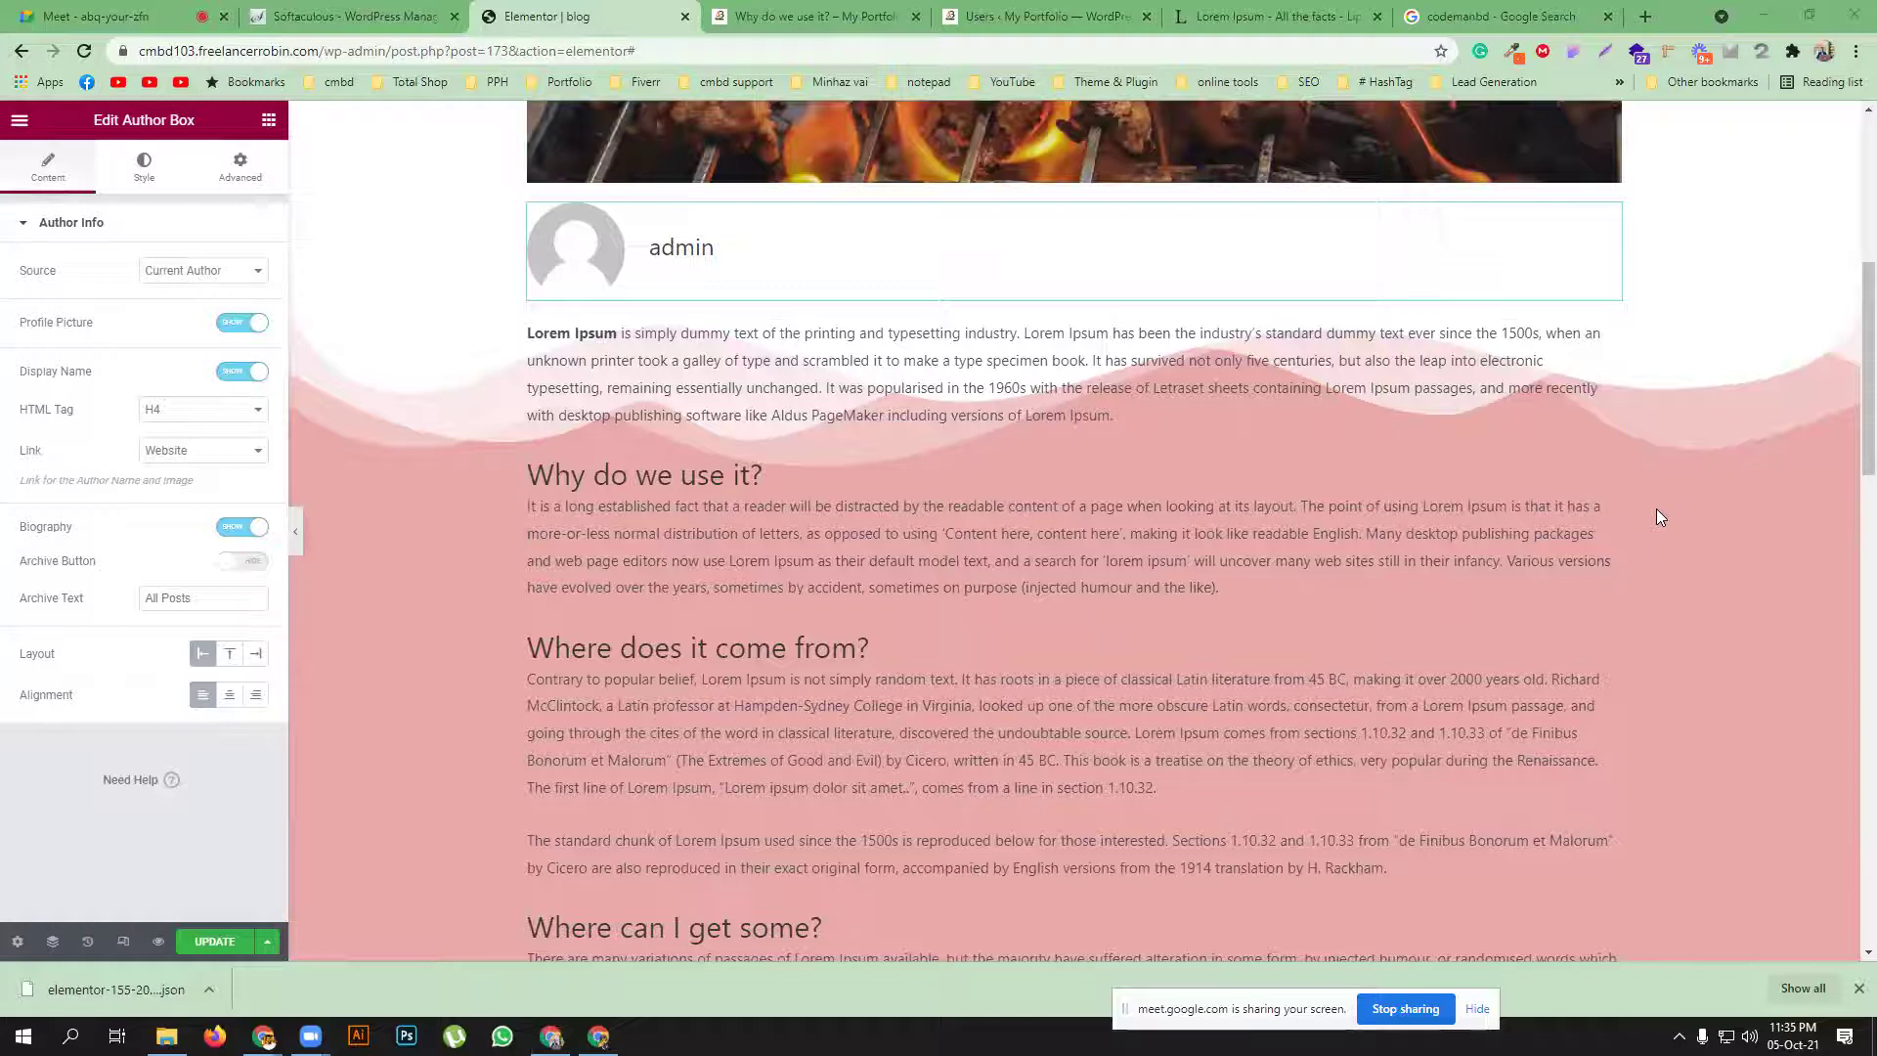
scroll(743, 625, down, 11)
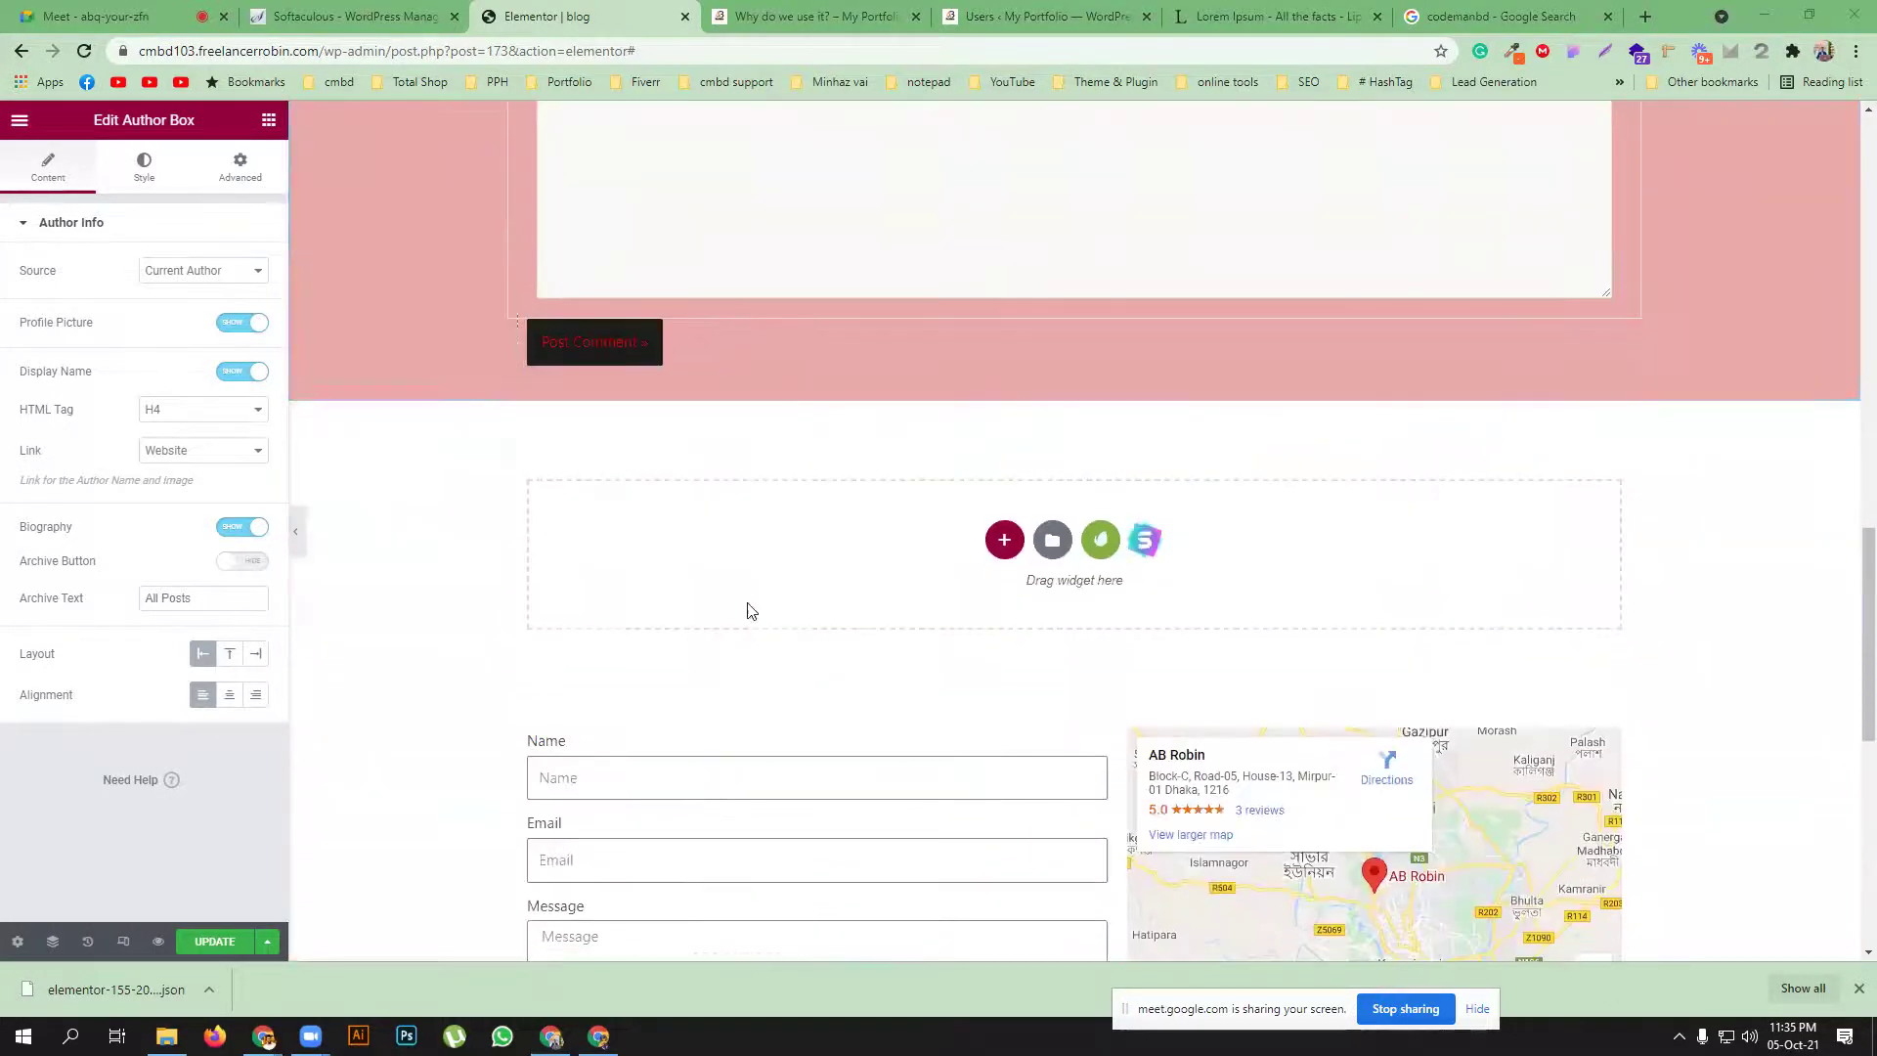
scroll(801, 577, up, 4)
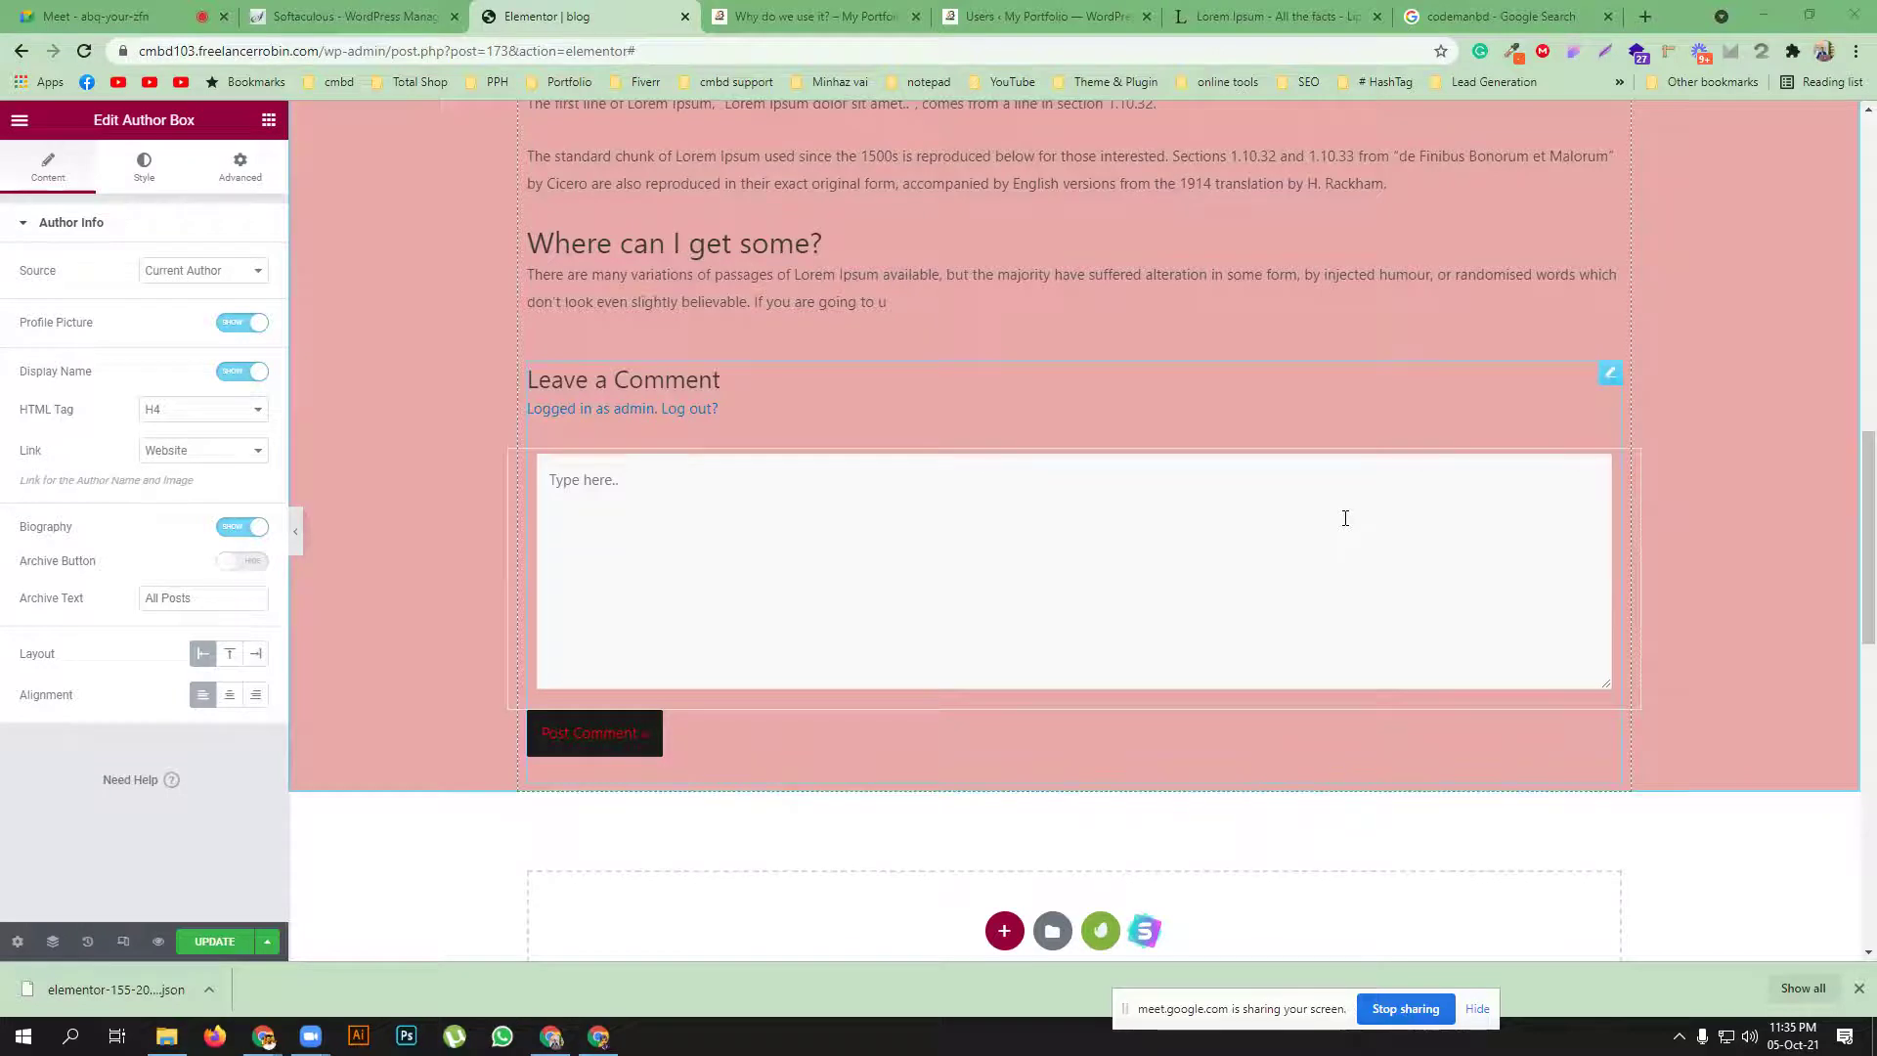
scroll(1345, 518, up, 7)
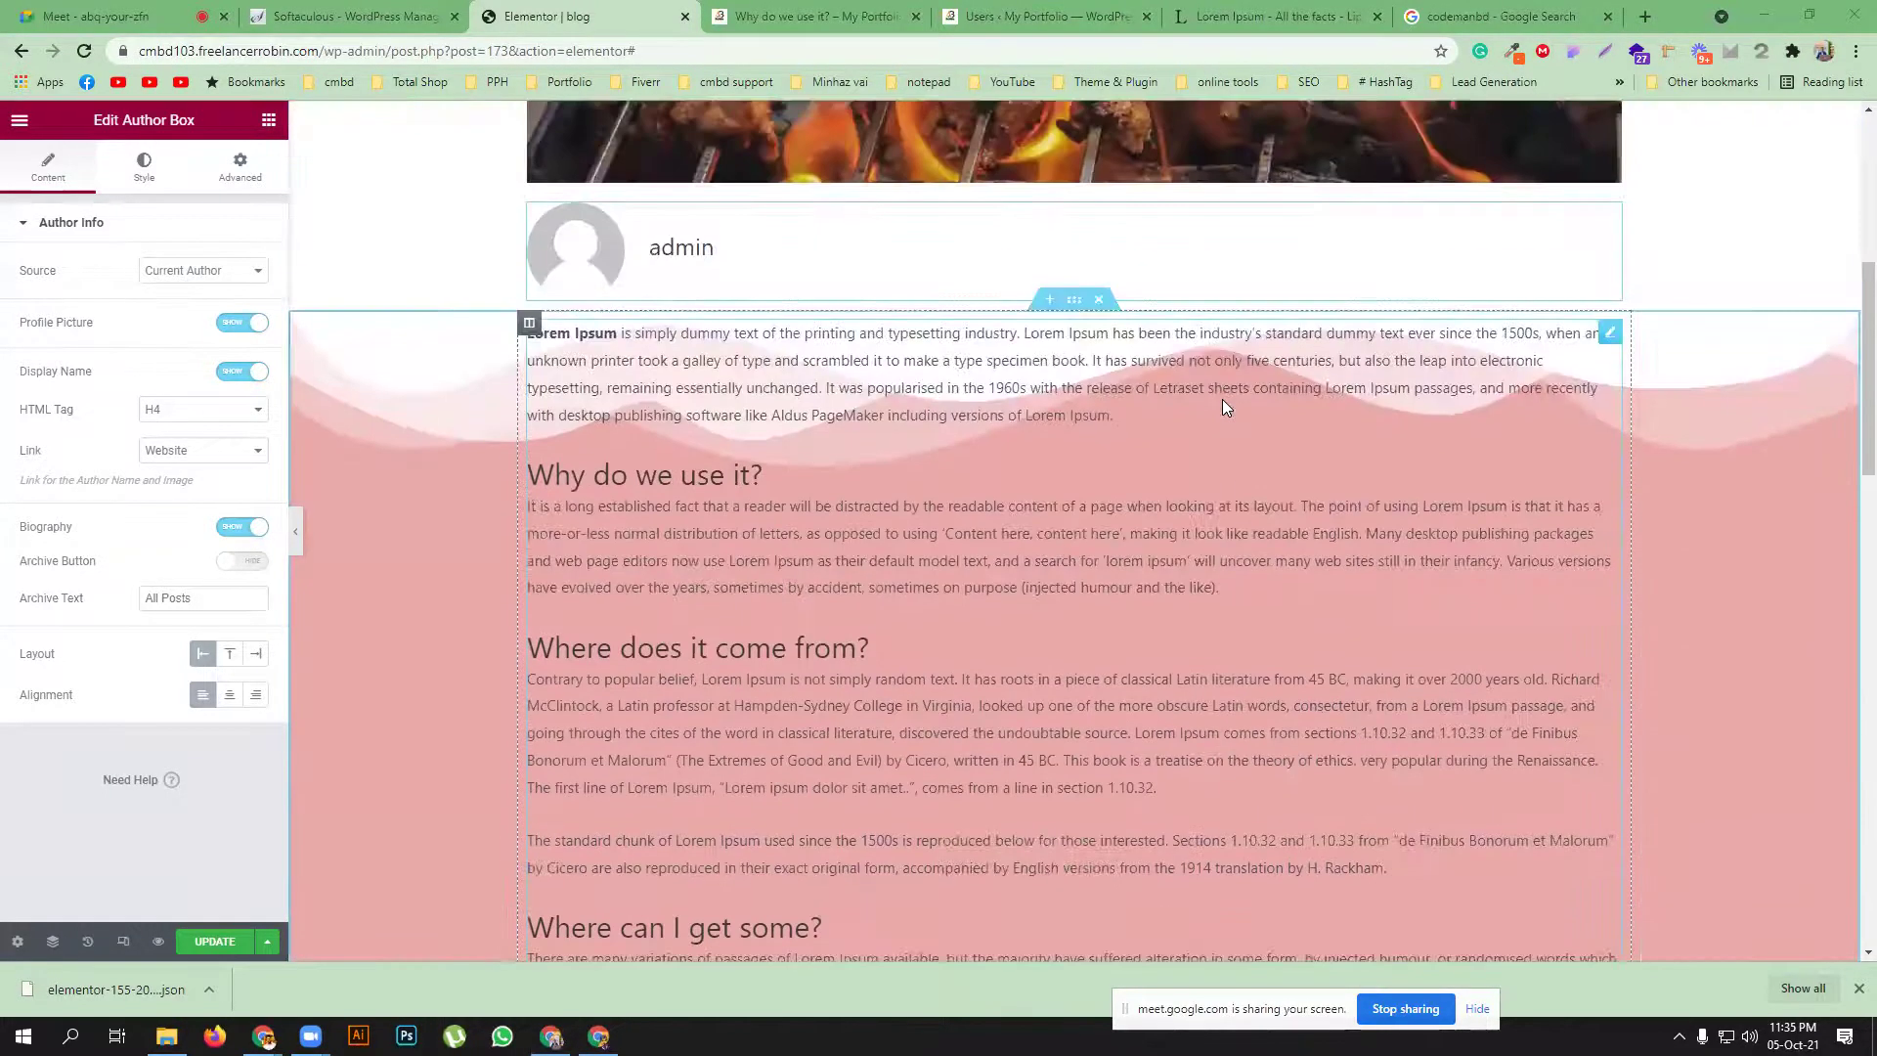
scroll(1189, 511, down, 5)
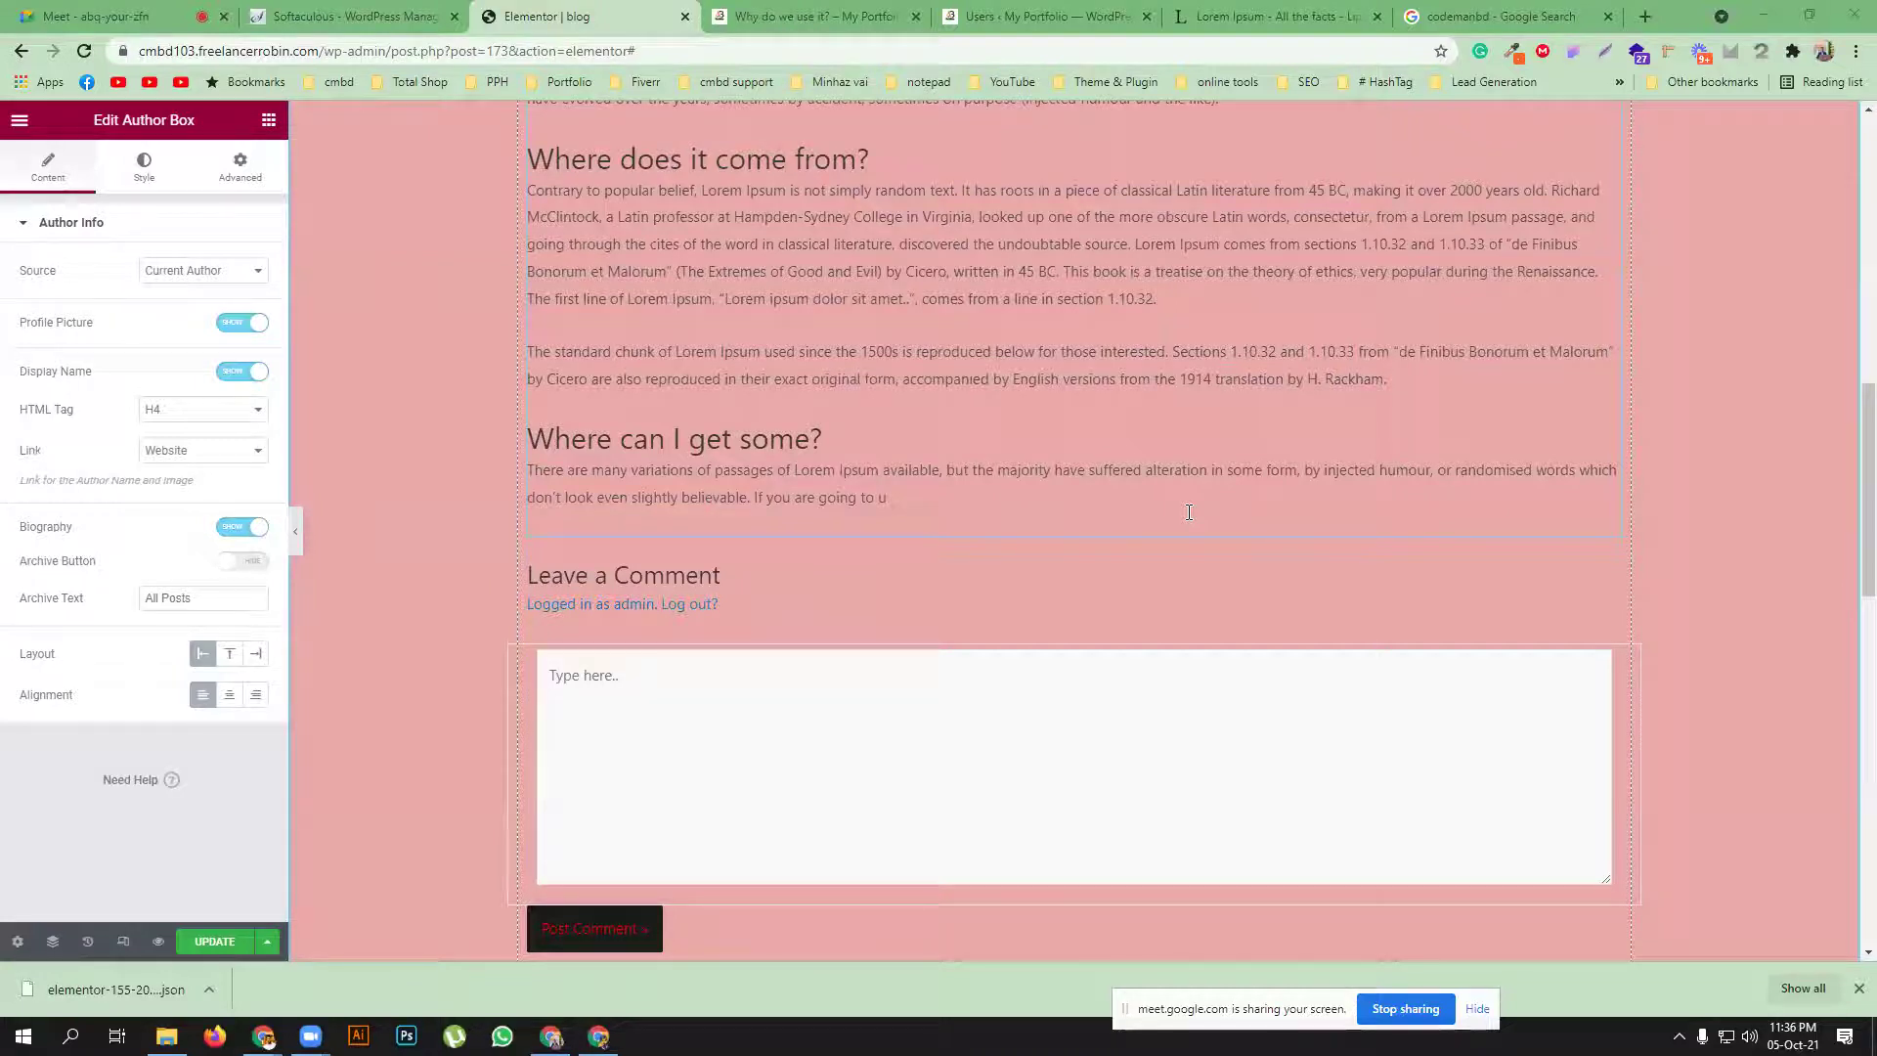
scroll(1171, 458, down, 3)
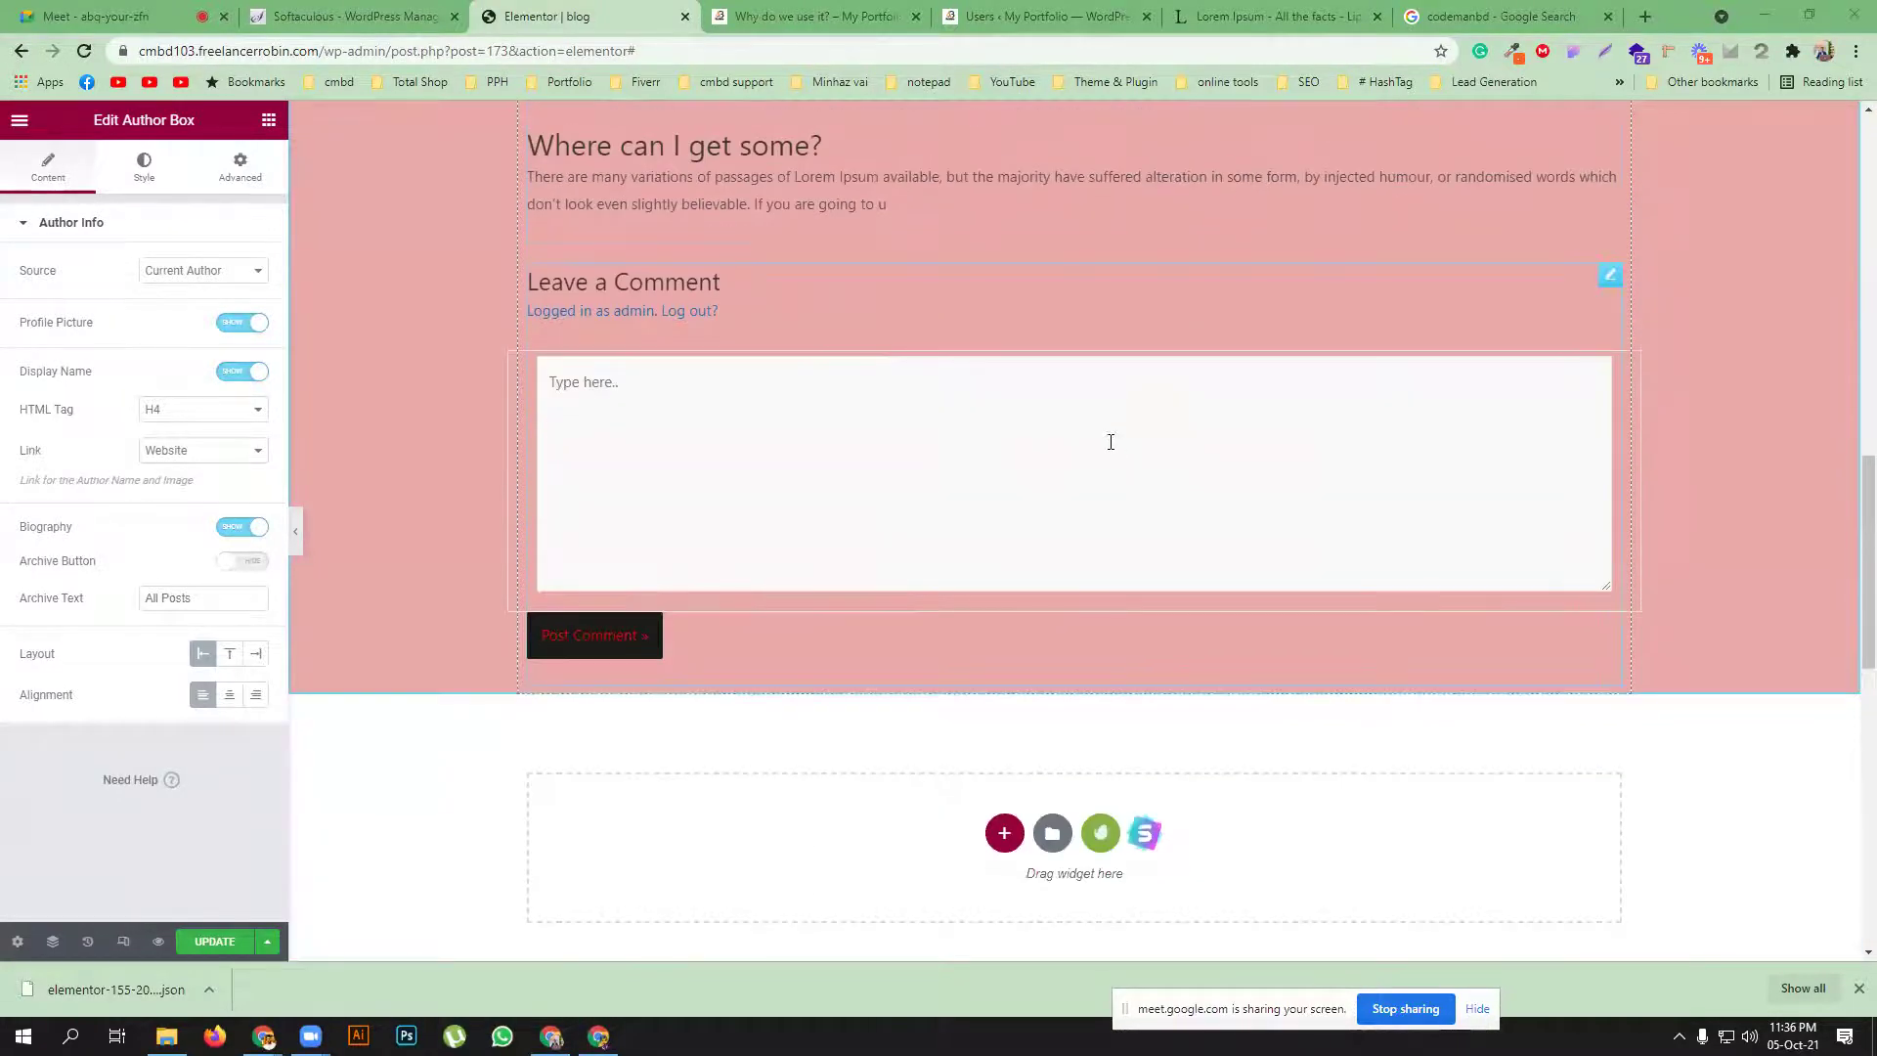
click(1608, 276)
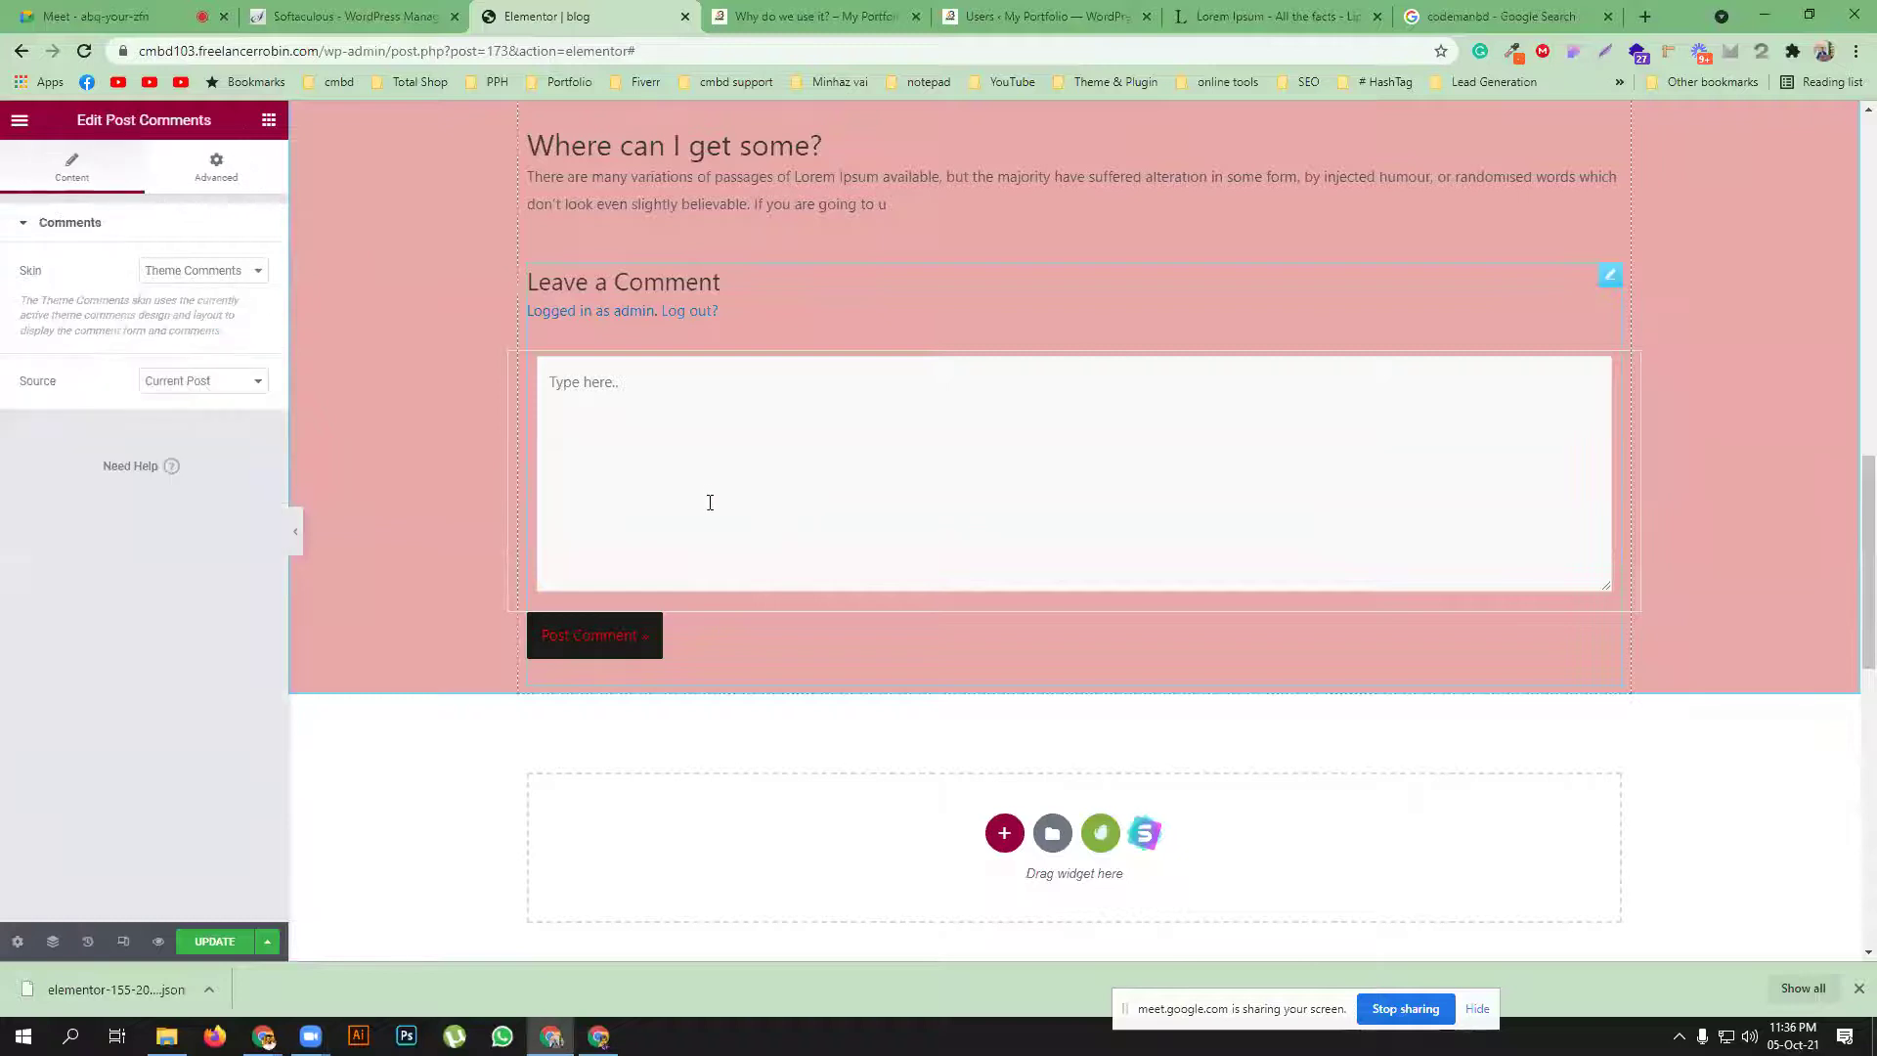
click(161, 271)
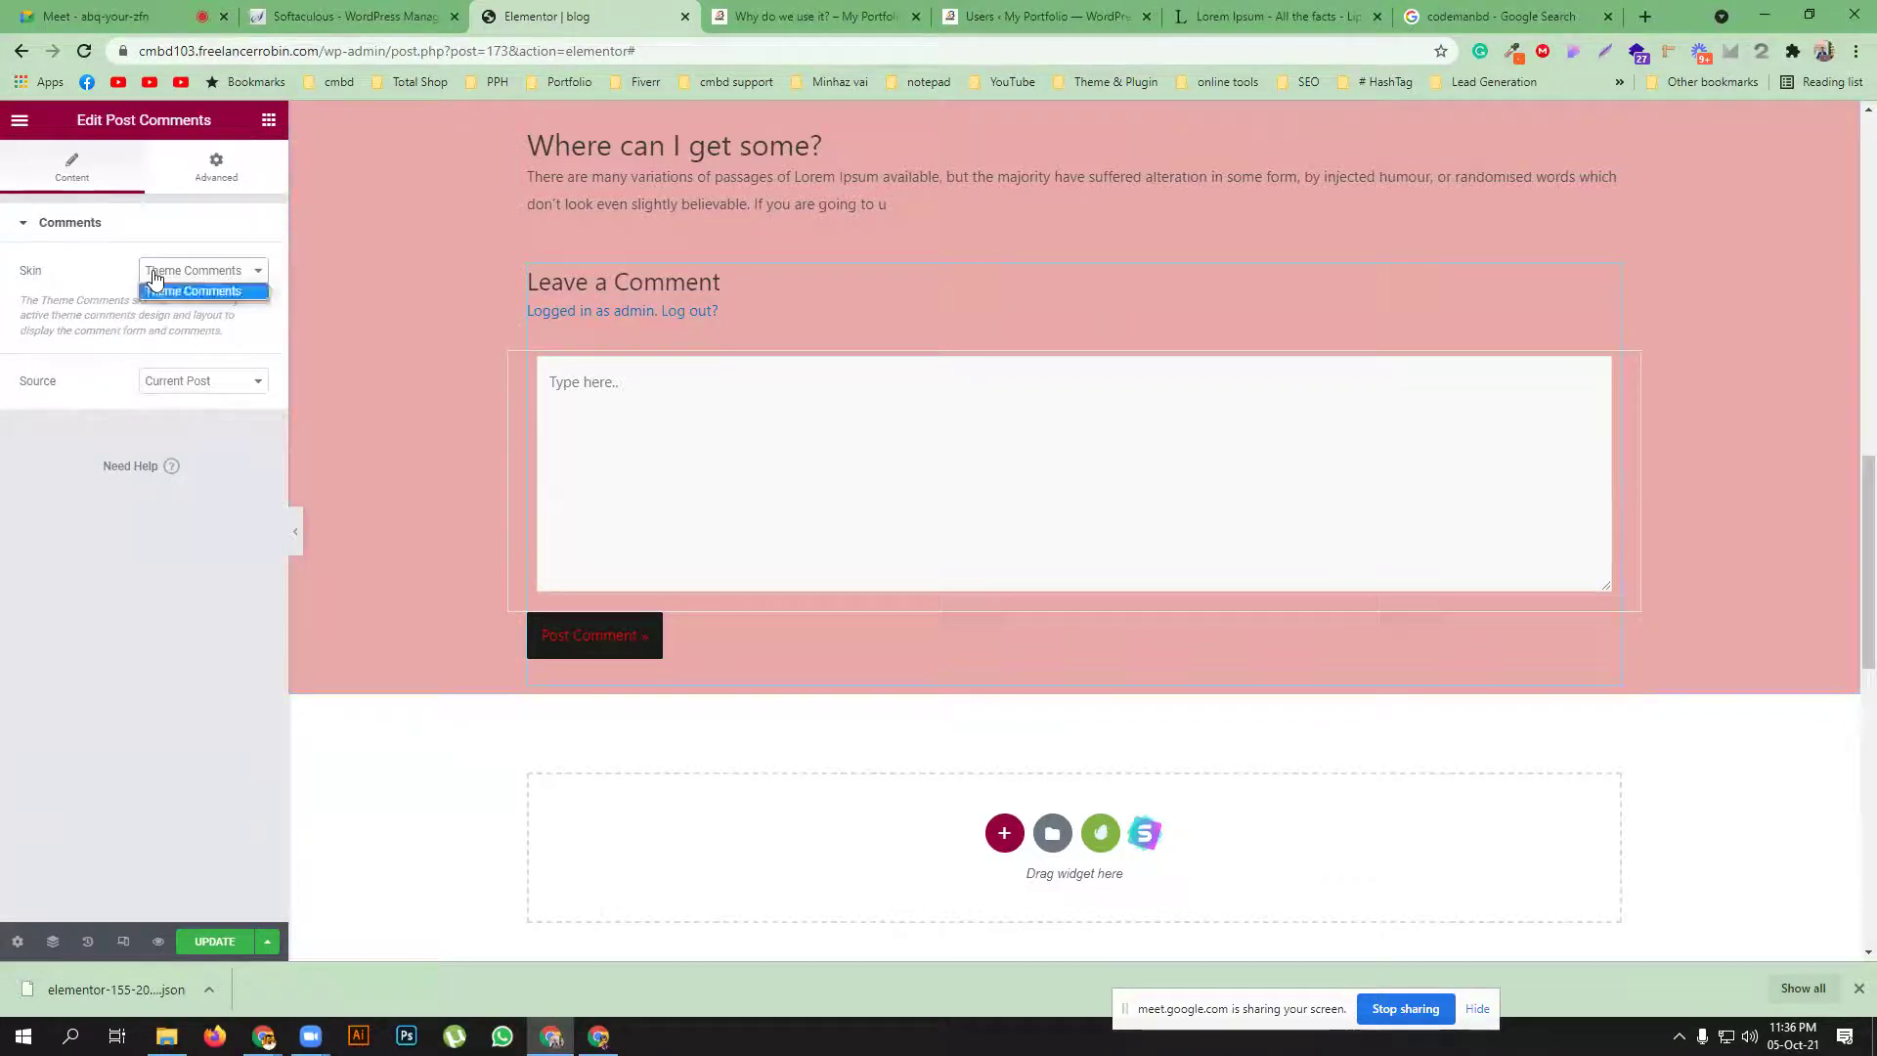
click(195, 293)
click(172, 386)
click(678, 387)
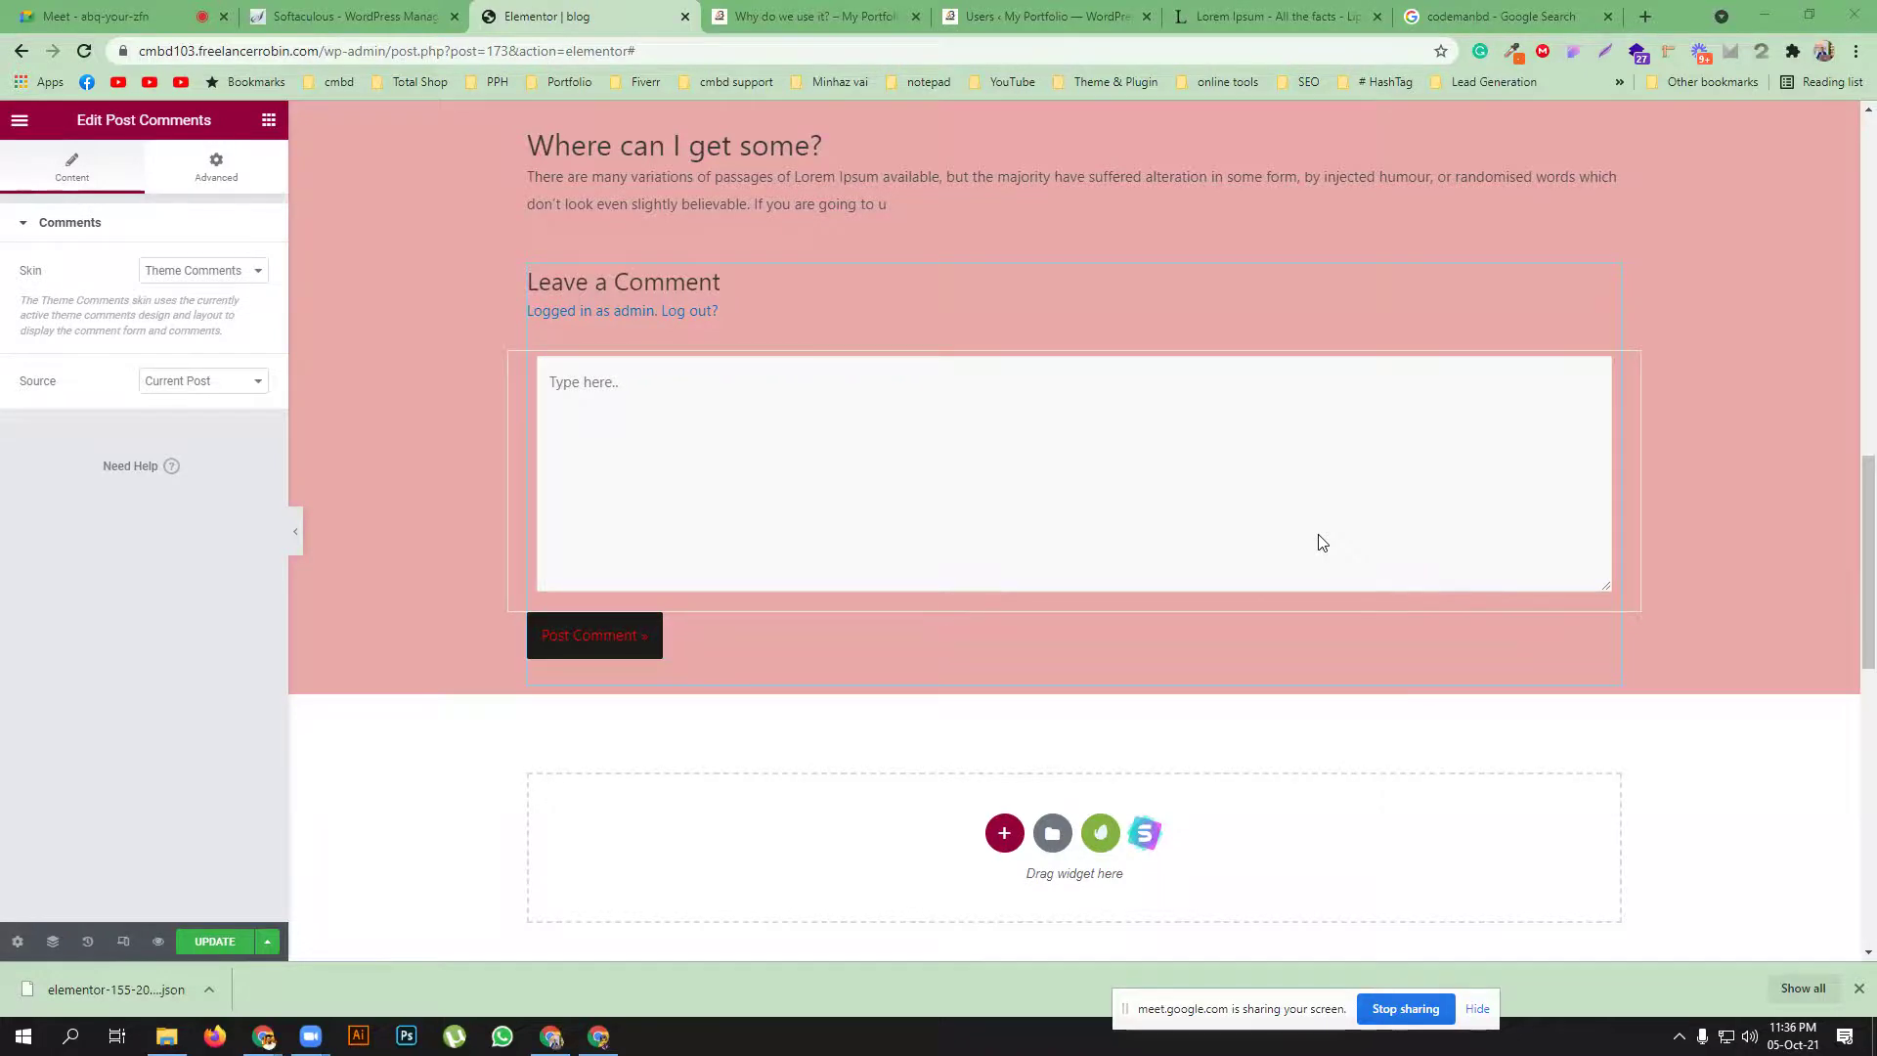
scroll(1322, 543, up, 15)
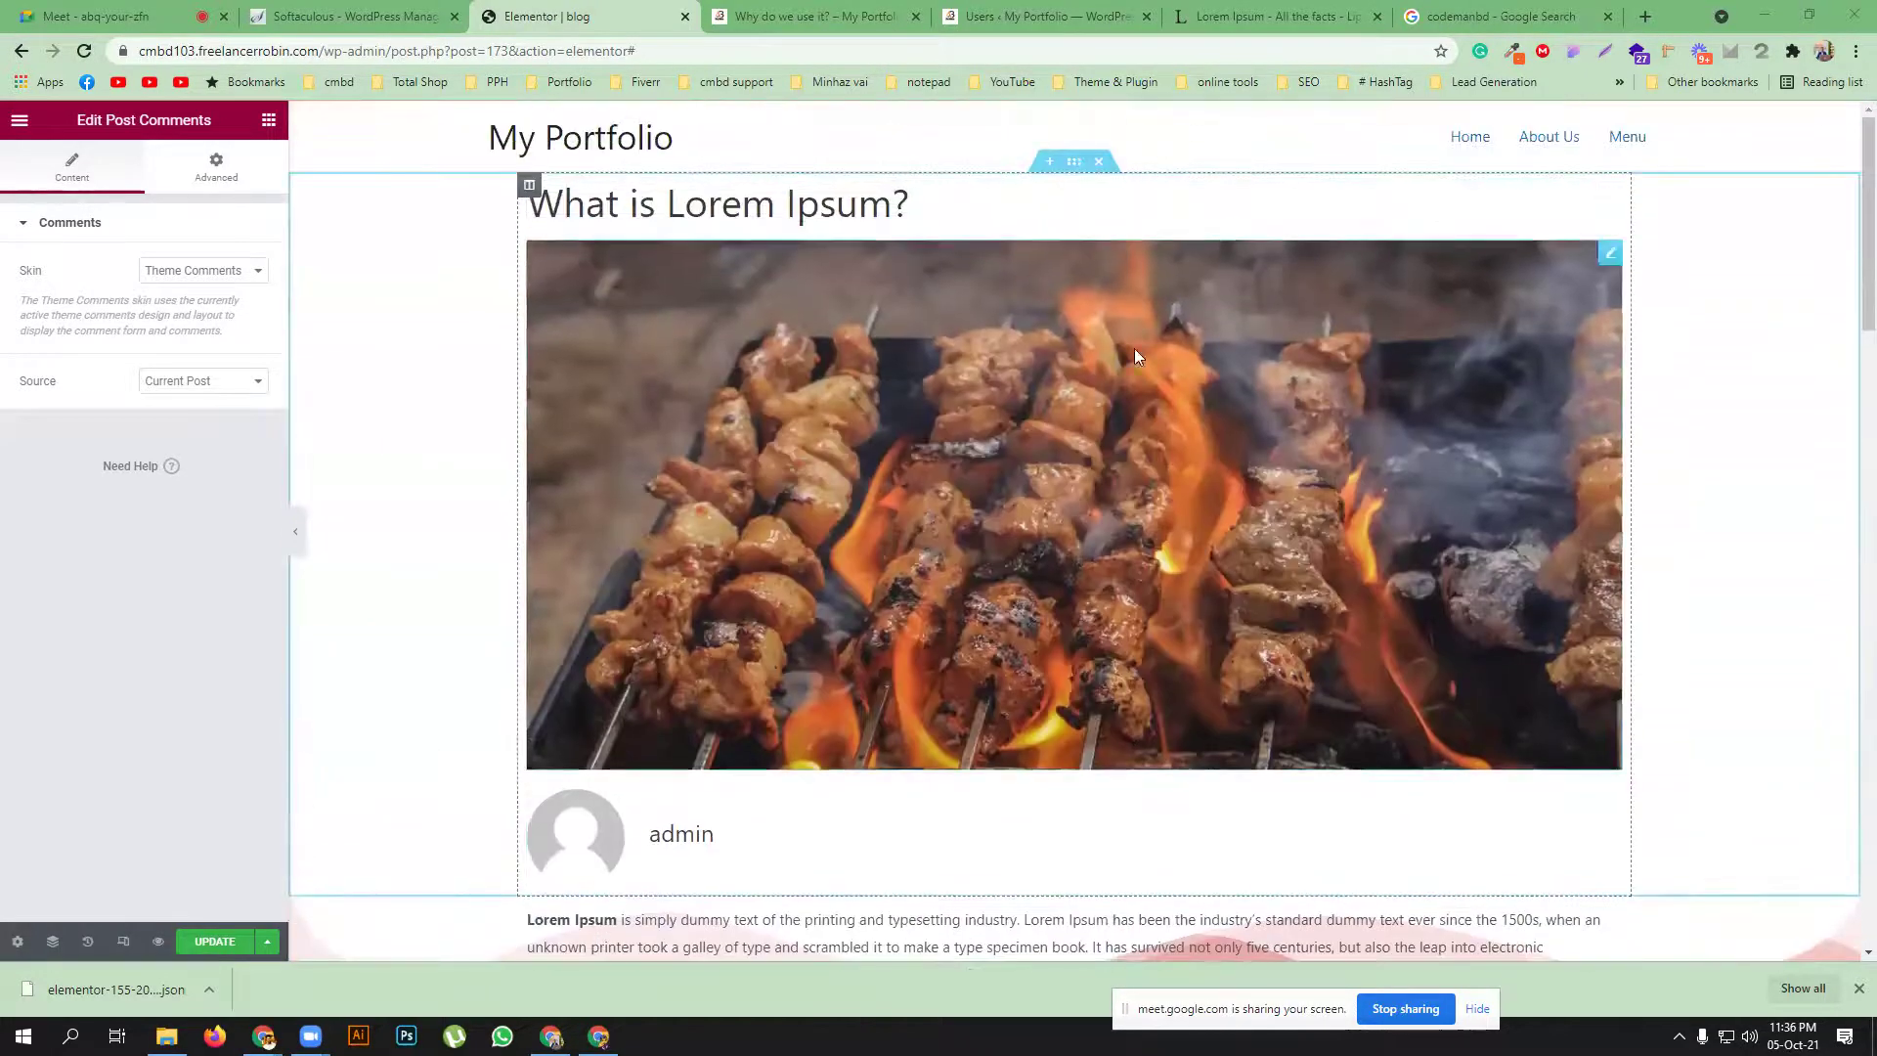
Drop an Image widget under the Author Box and insert the bearded-man photo pexels-photo-1205405.jpeg
click(269, 122)
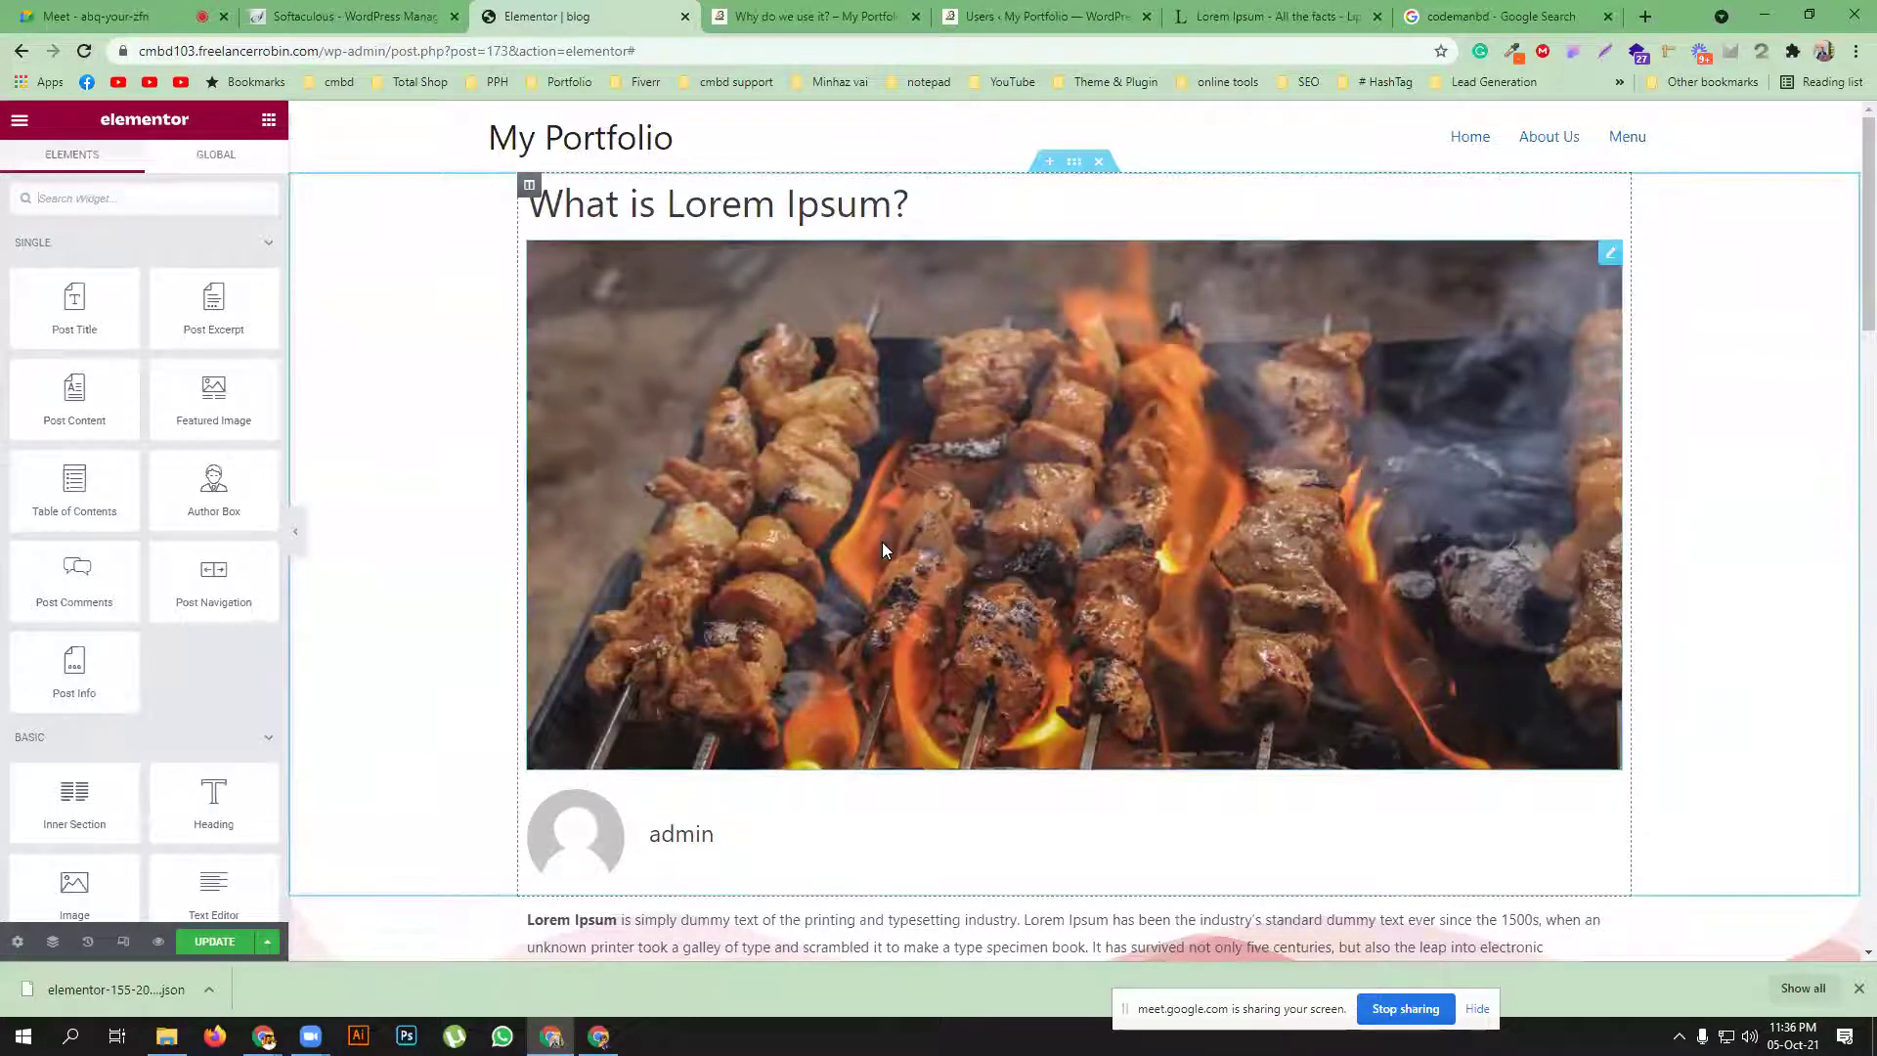
scroll(883, 545, down, 3)
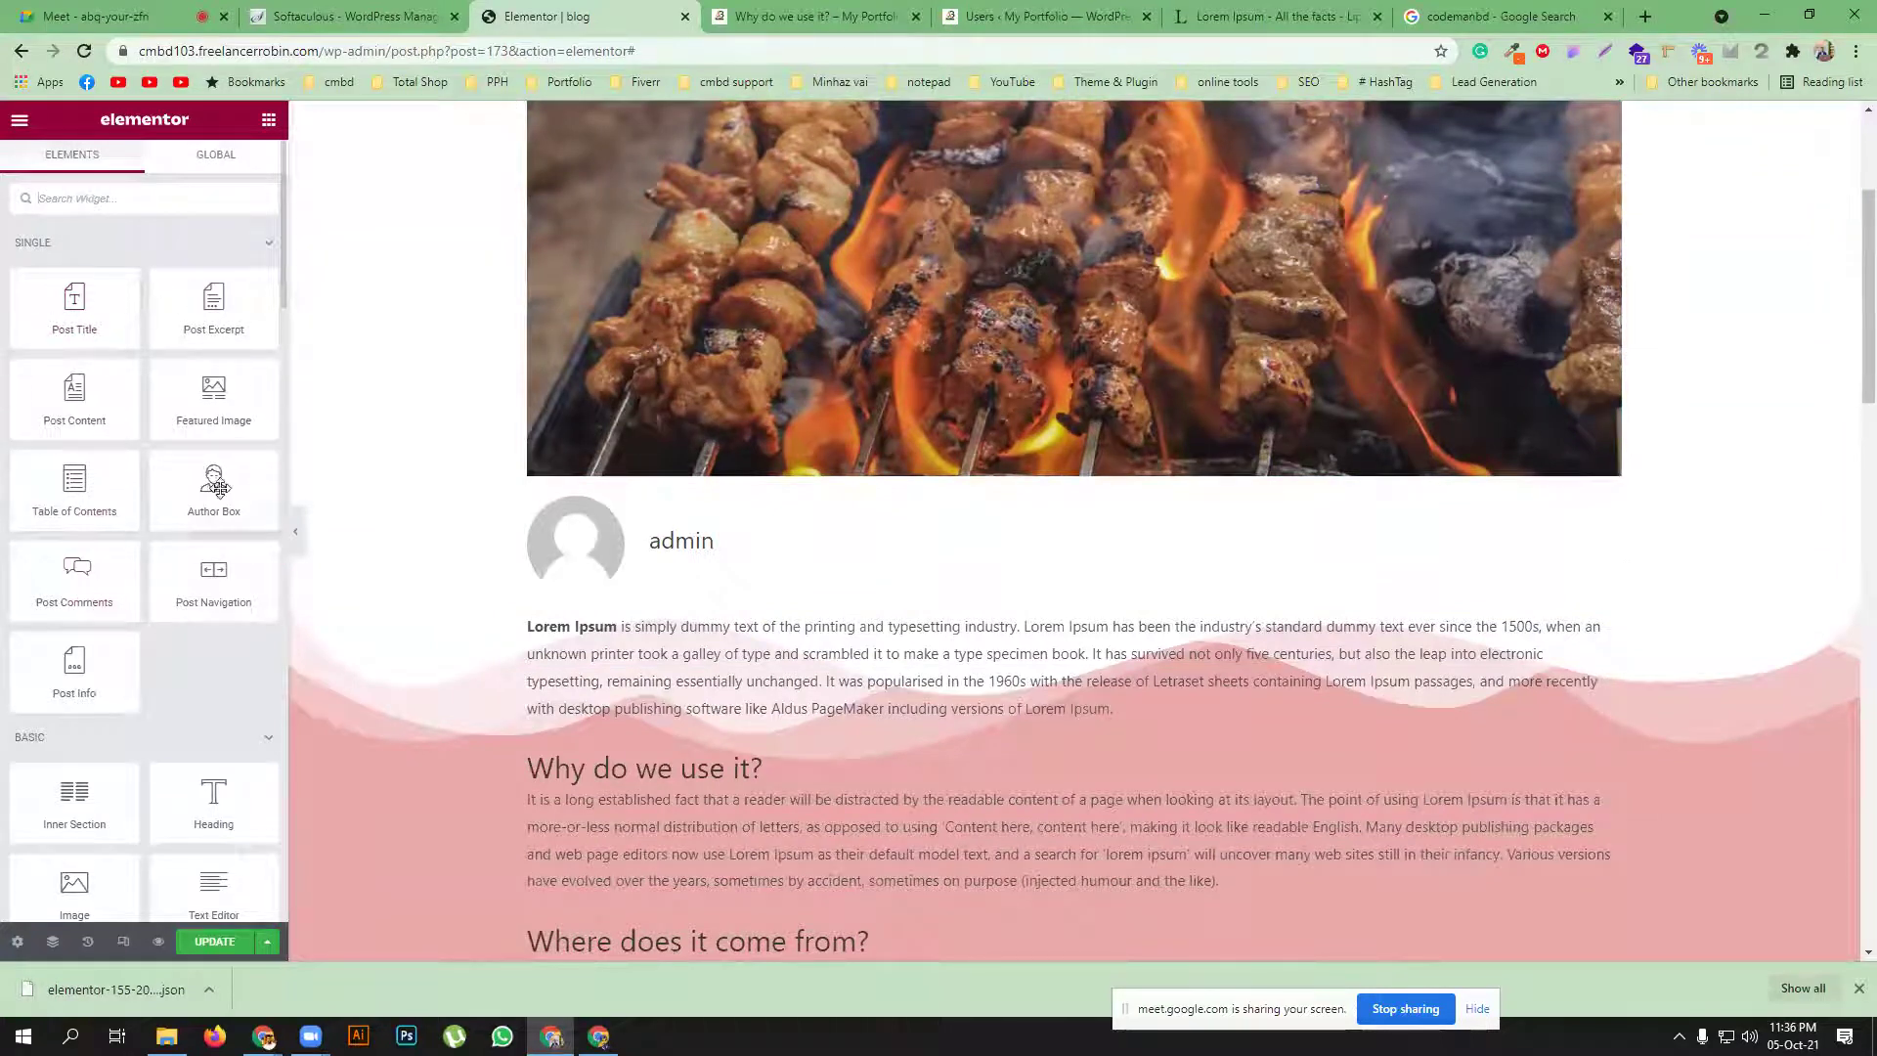
scroll(147, 587, down, 3)
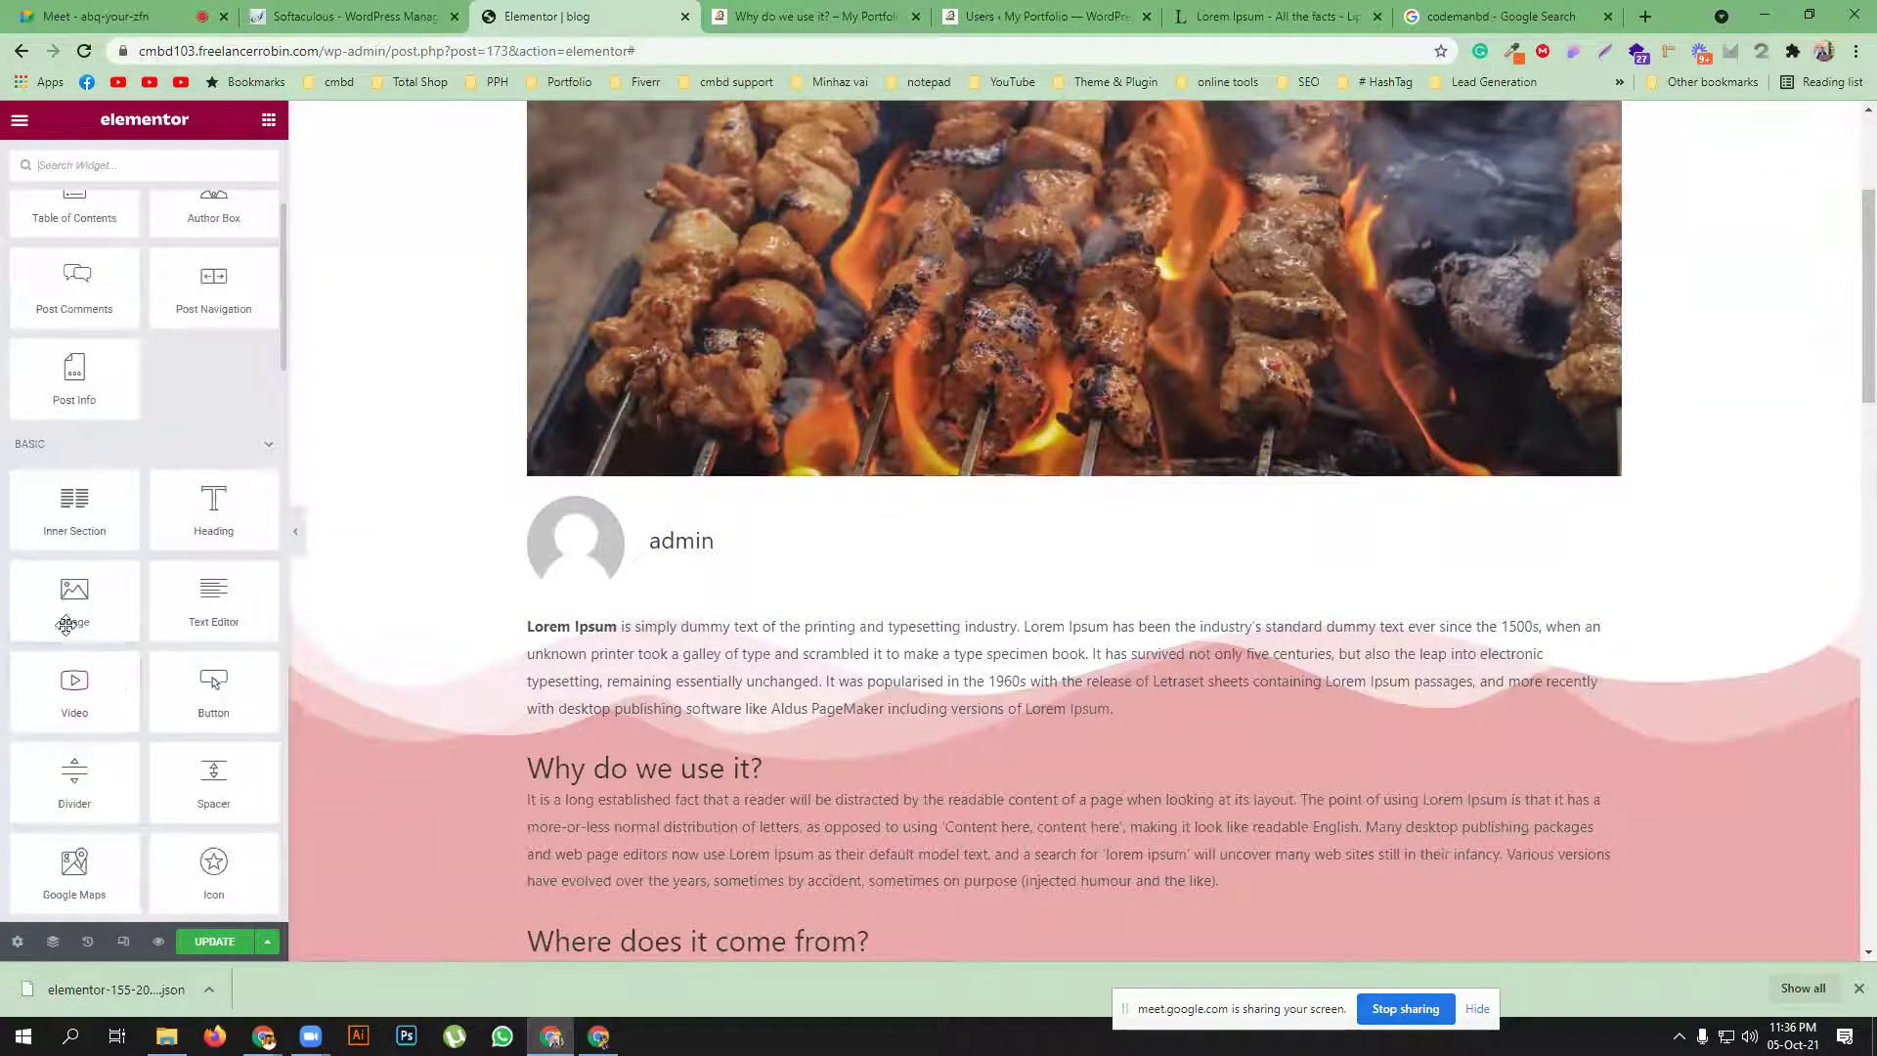
drag(67, 614, 904, 565)
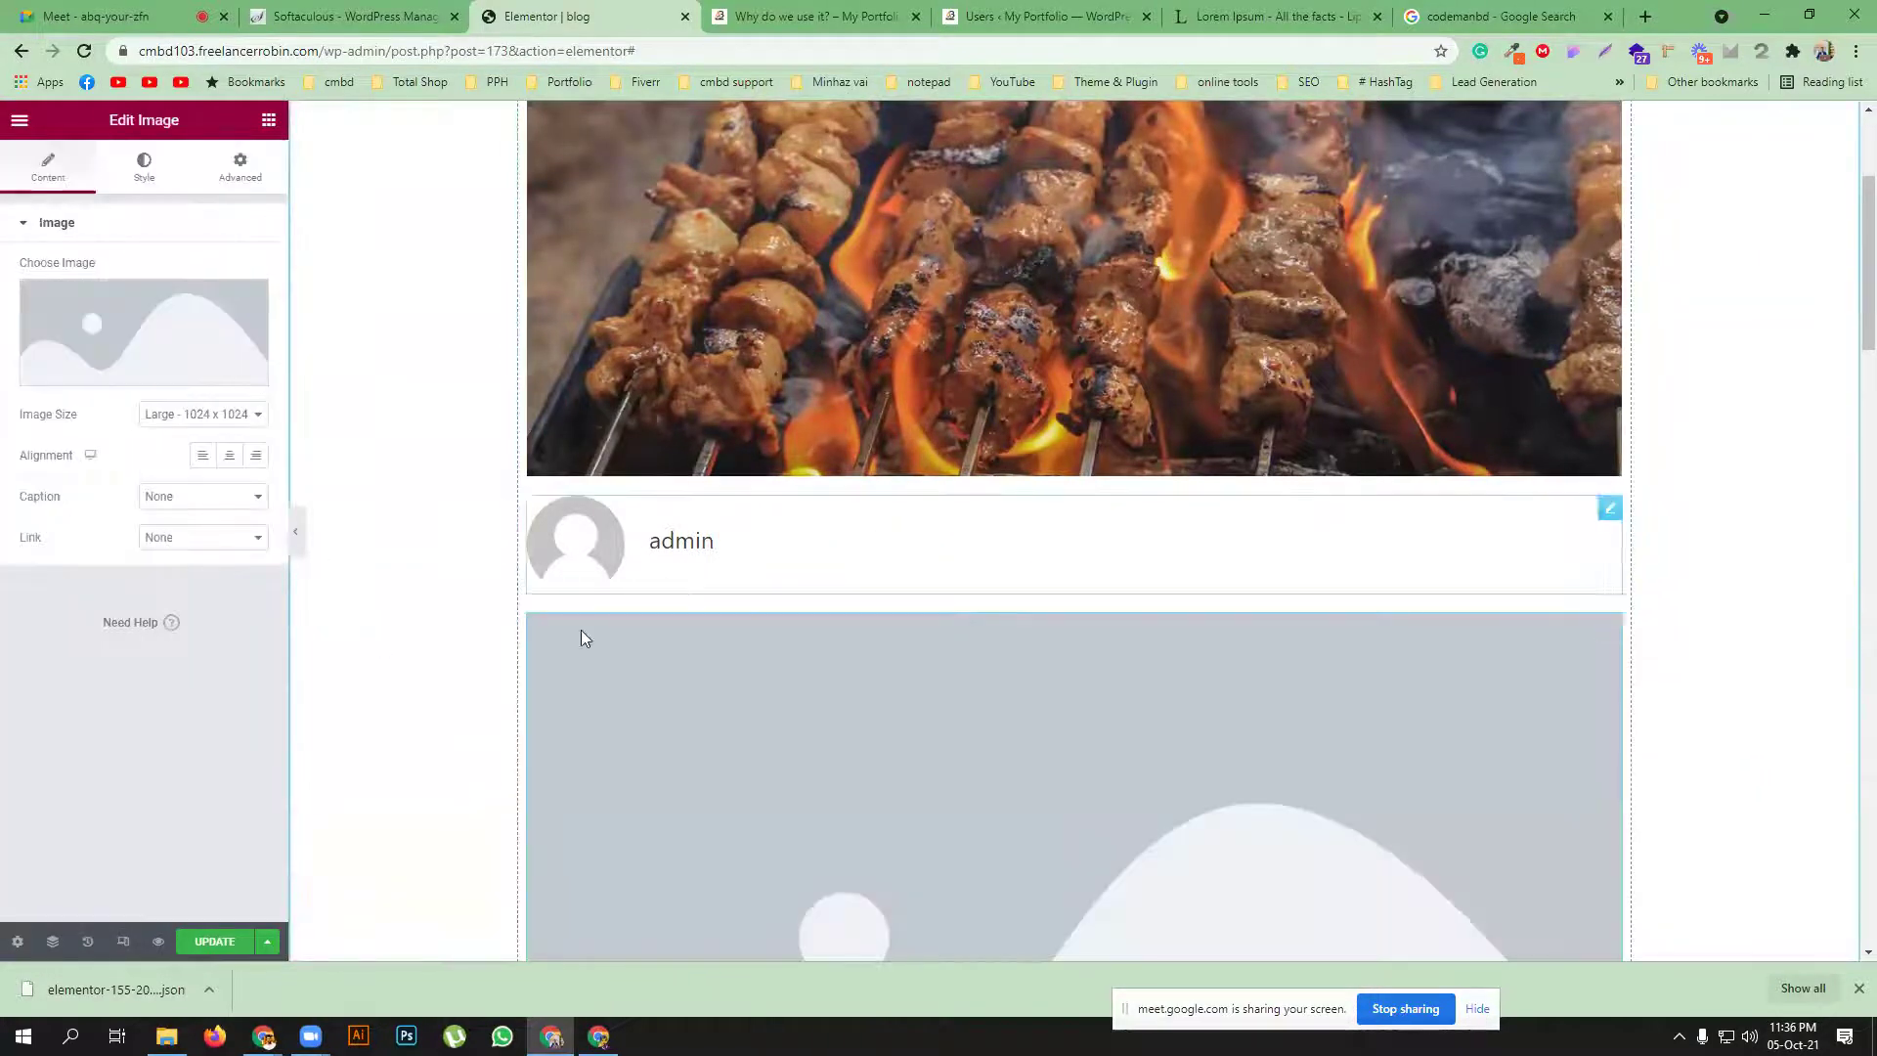
click(106, 337)
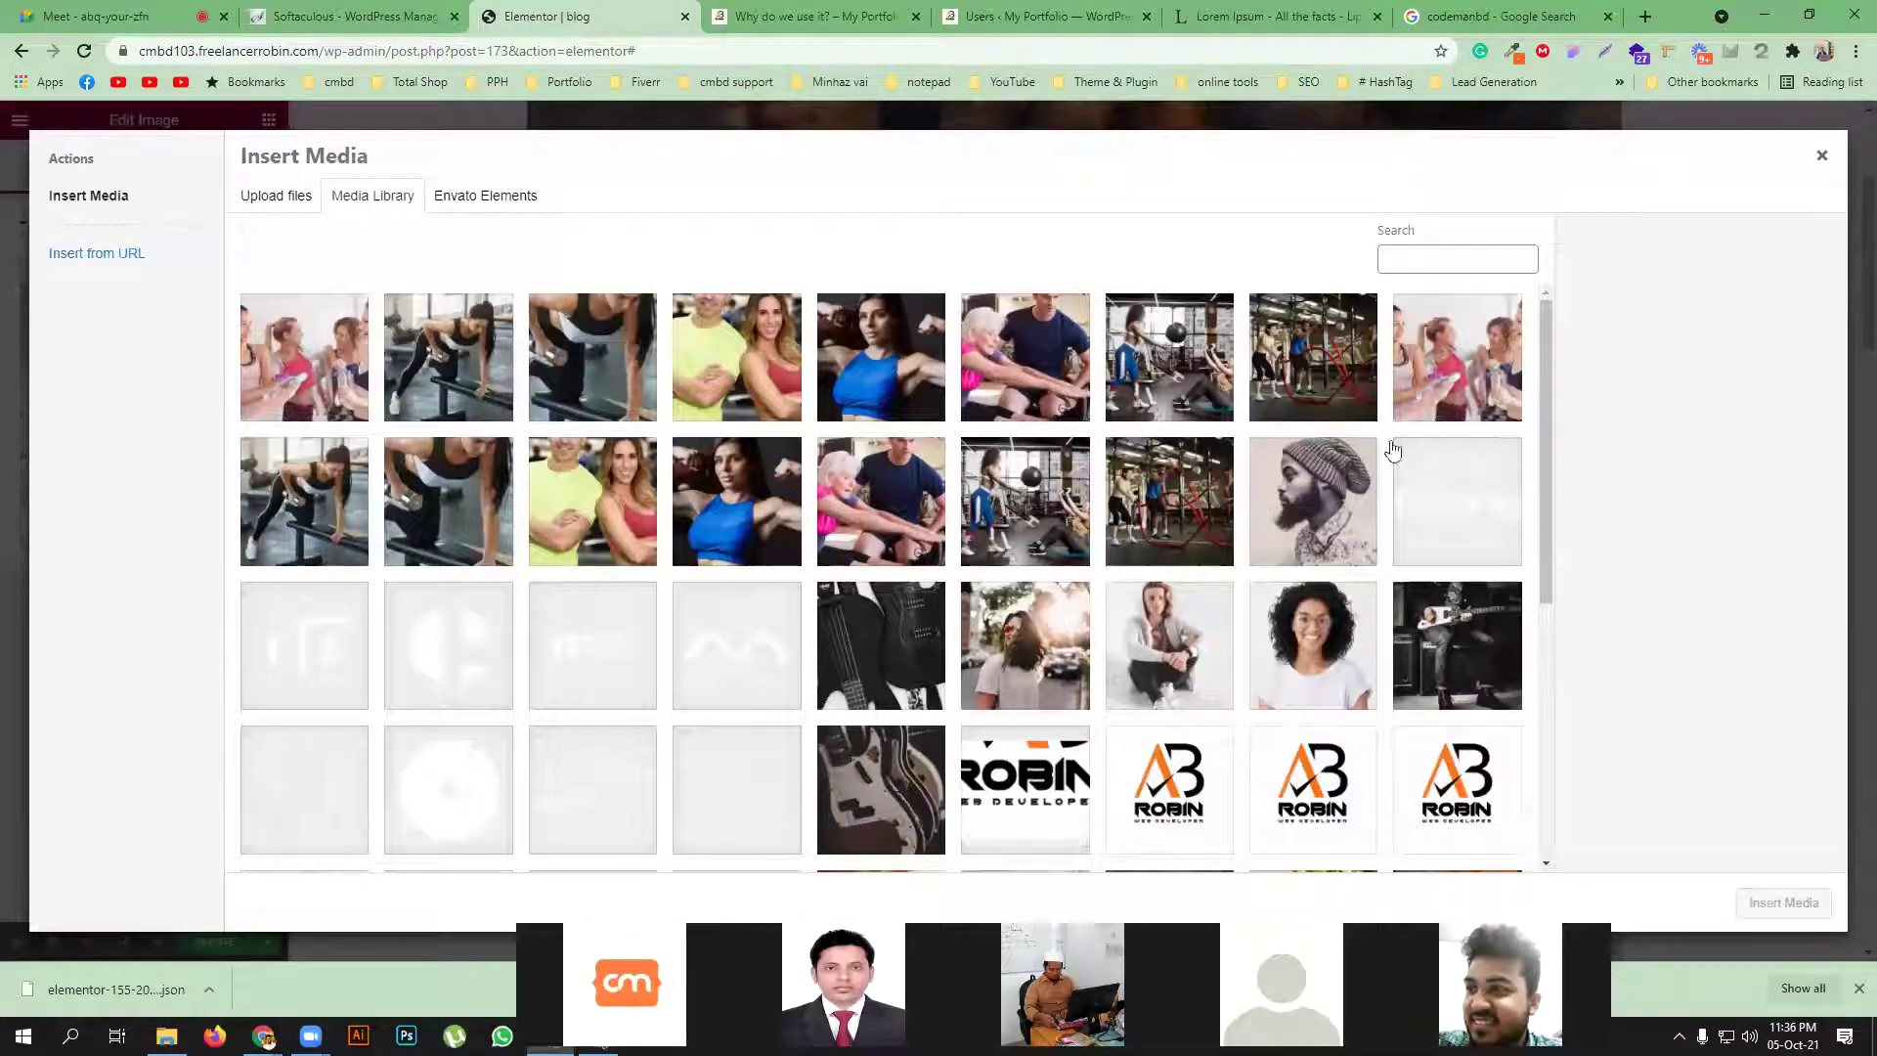
click(1297, 554)
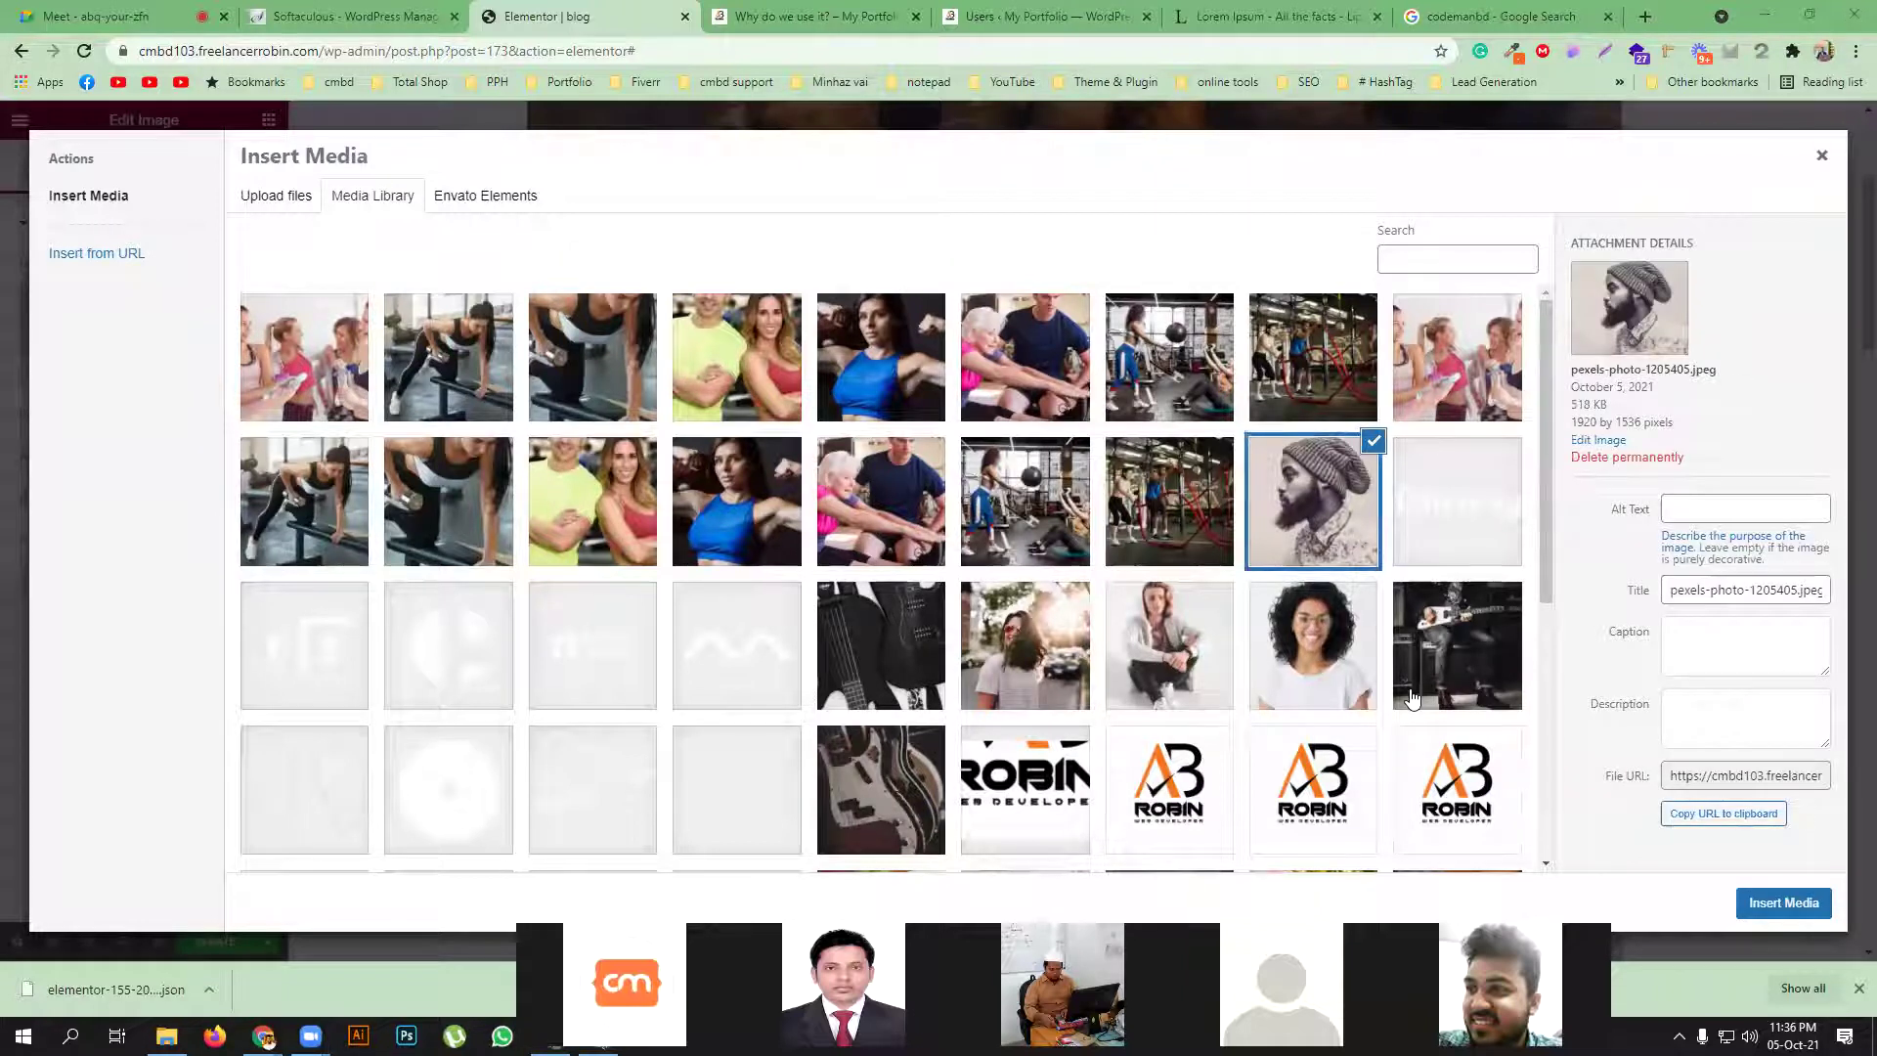
click(1785, 903)
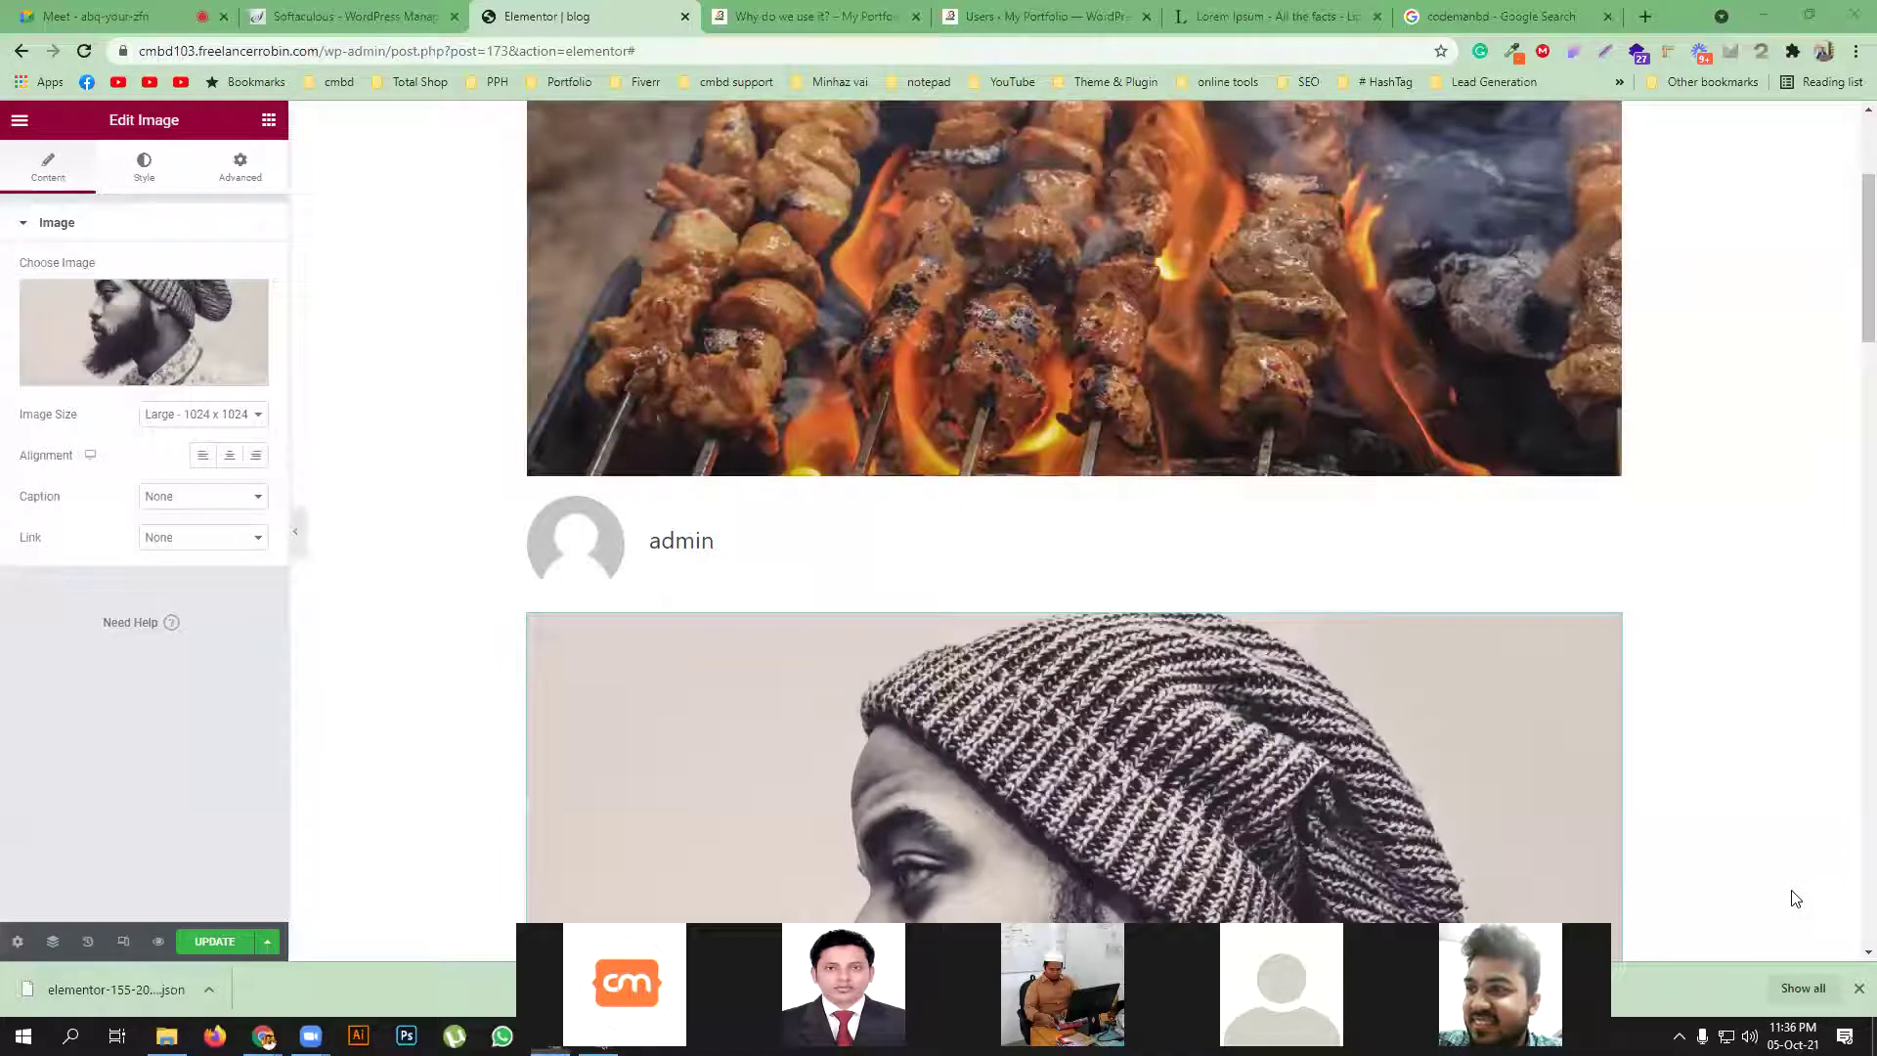
Reload the 'Why do we use it?' post and open 'What is Lorem Ipsum?' from the All Posts list
click(1058, 11)
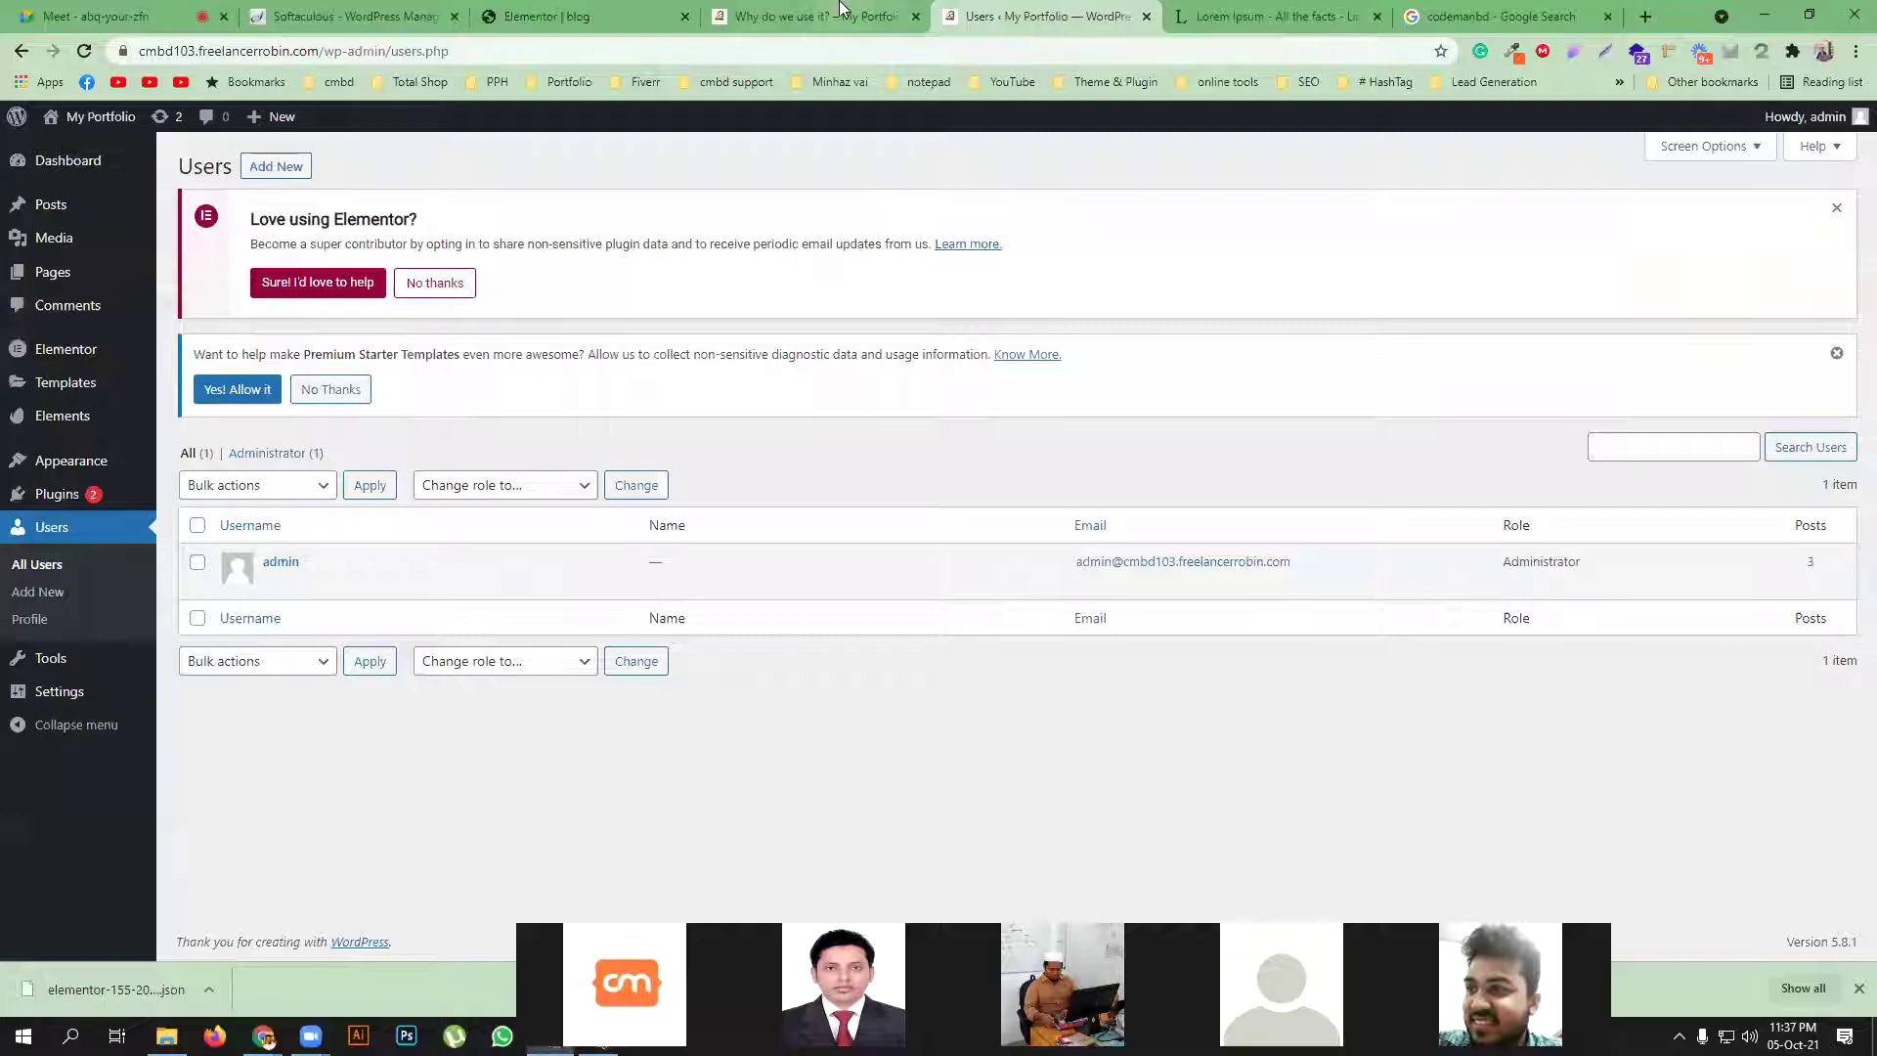
click(839, 14)
click(85, 51)
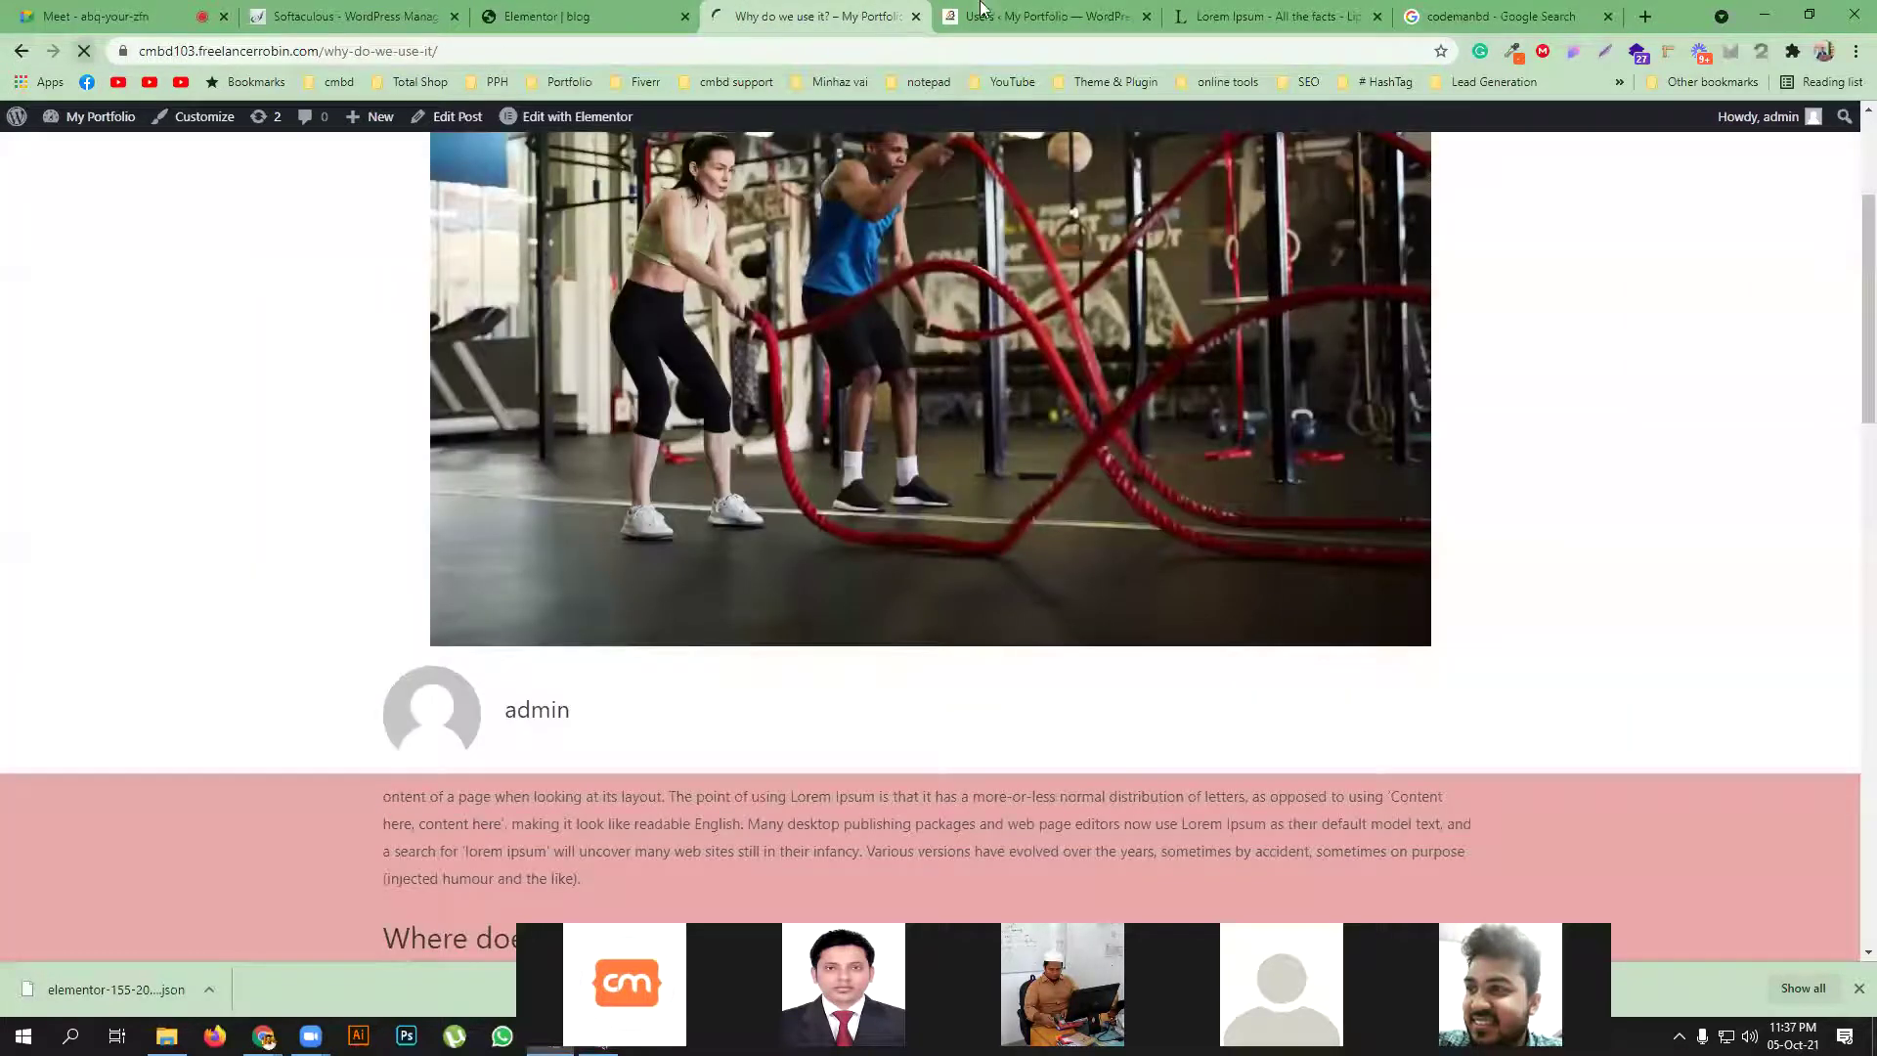
key(ctrl+Tab)
click(39, 207)
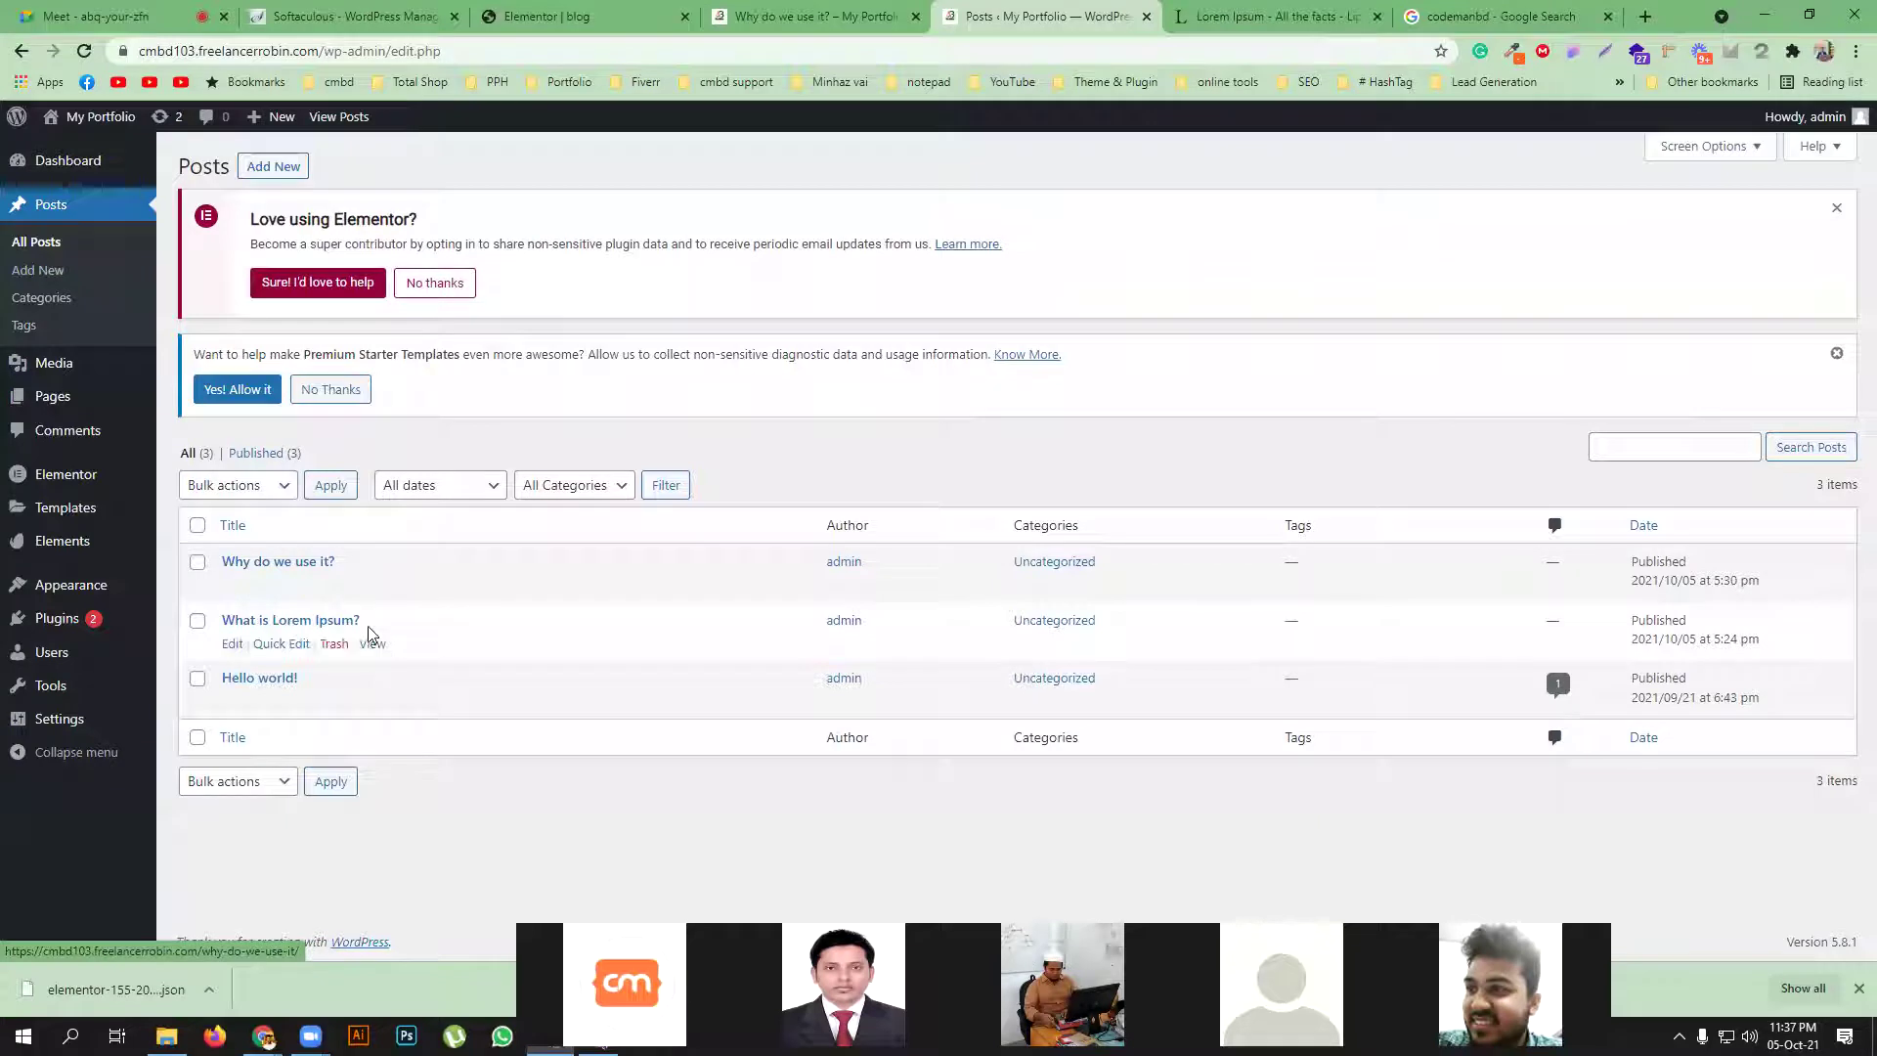
ctrl+click(372, 644)
Scroll both live posts to confirm the bearded-man portrait appears beneath the author box
click(694, 15)
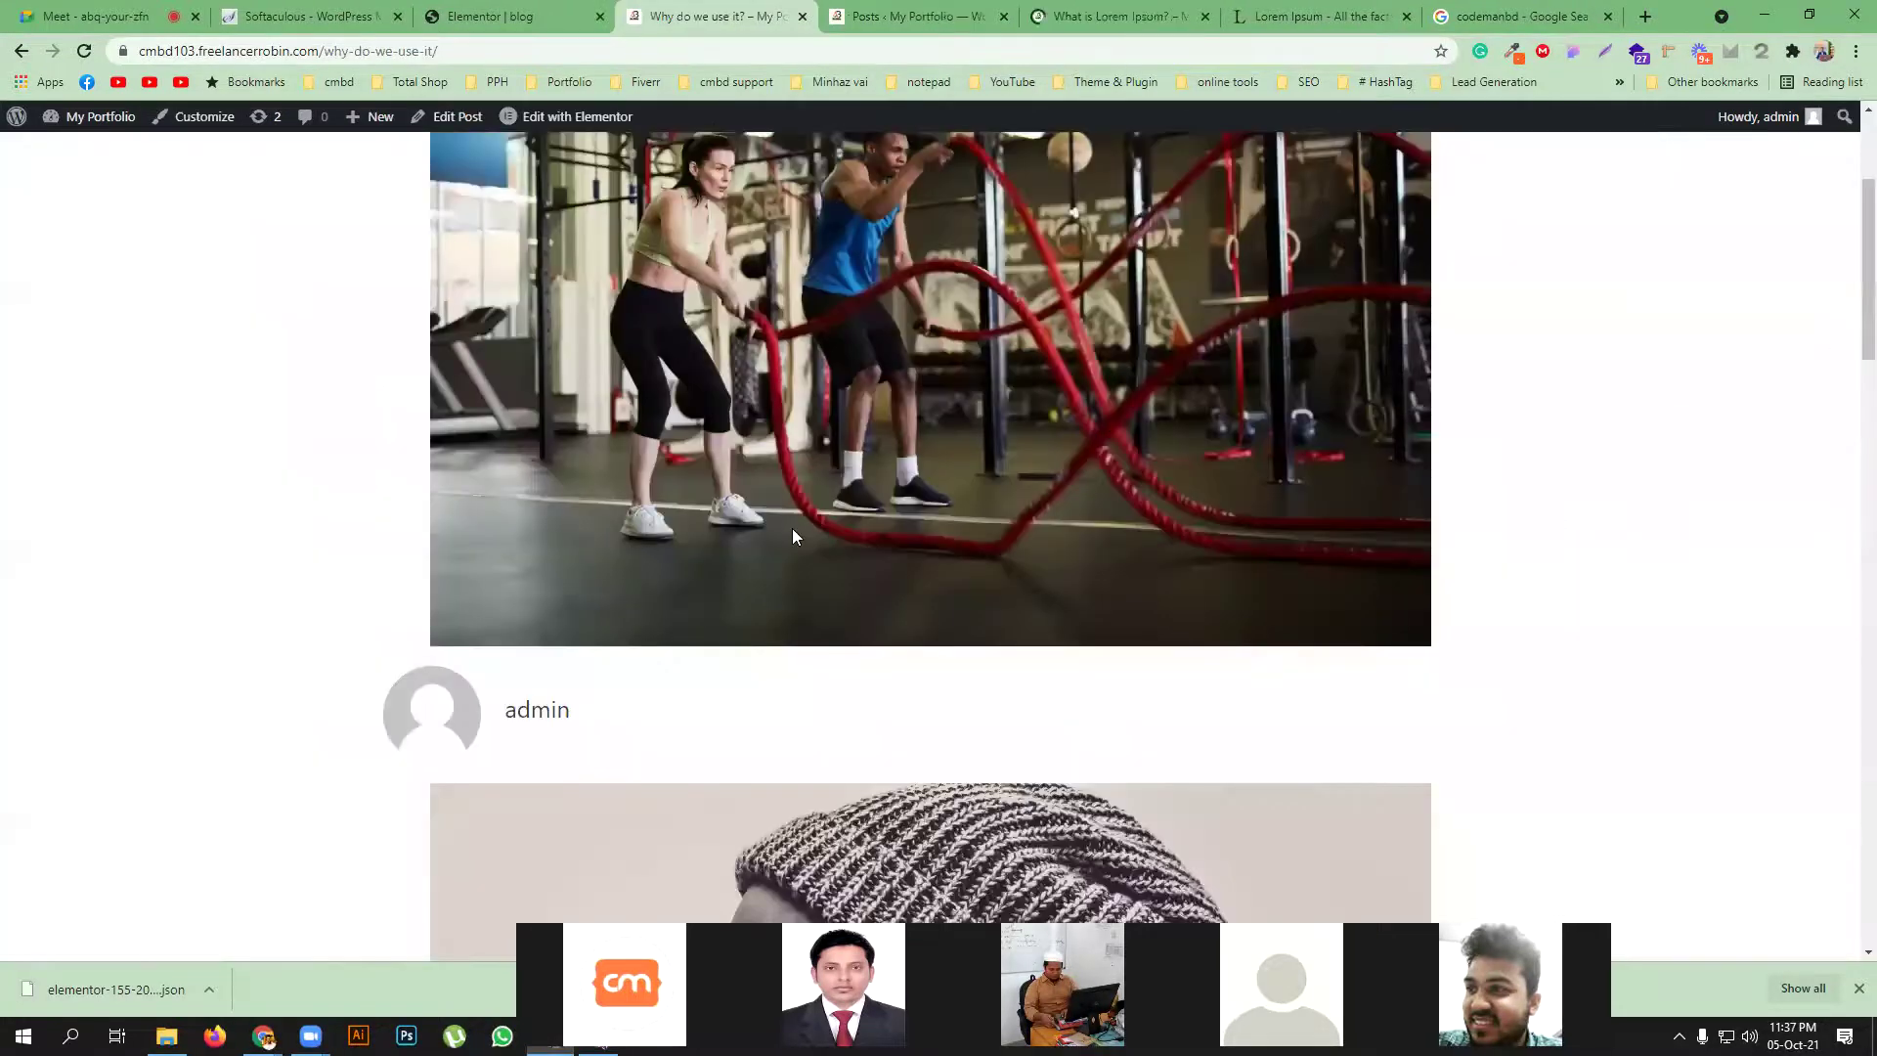
scroll(606, 555, down, 8)
click(1146, 7)
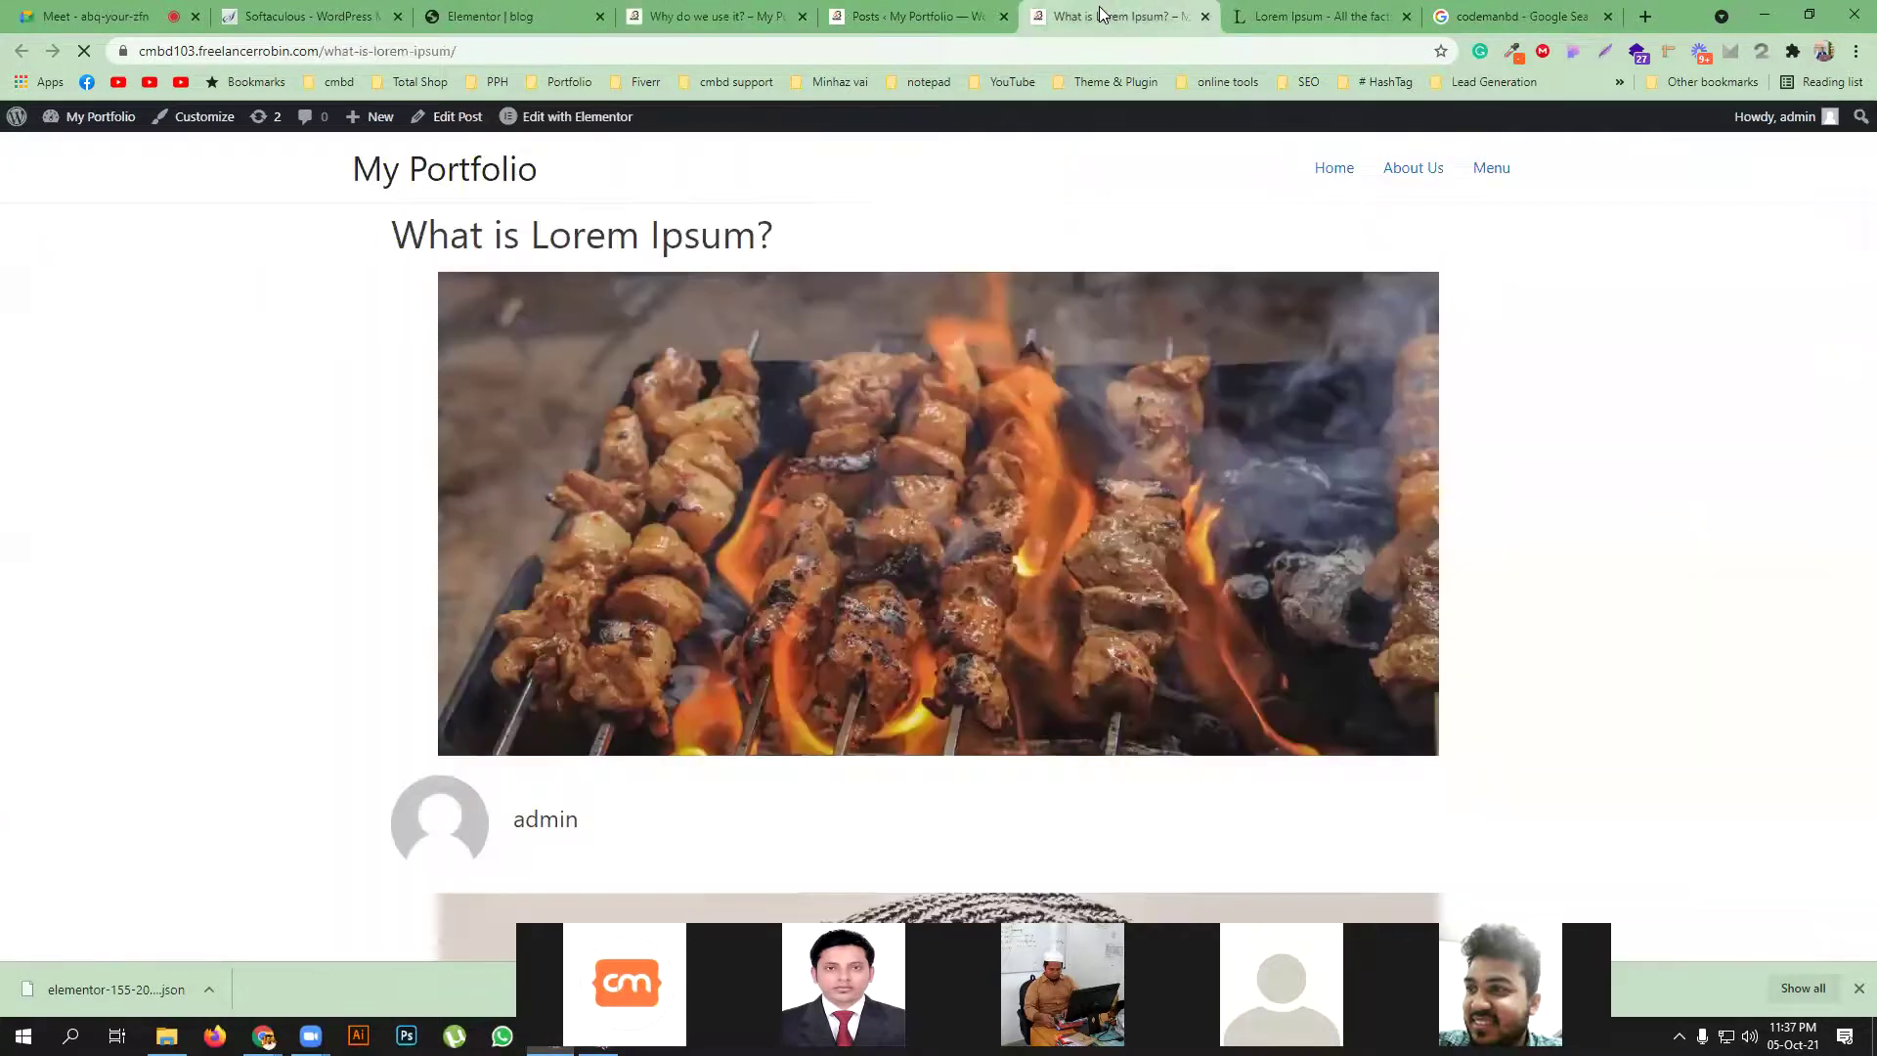
scroll(827, 510, down, 10)
scroll(769, 525, up, 1)
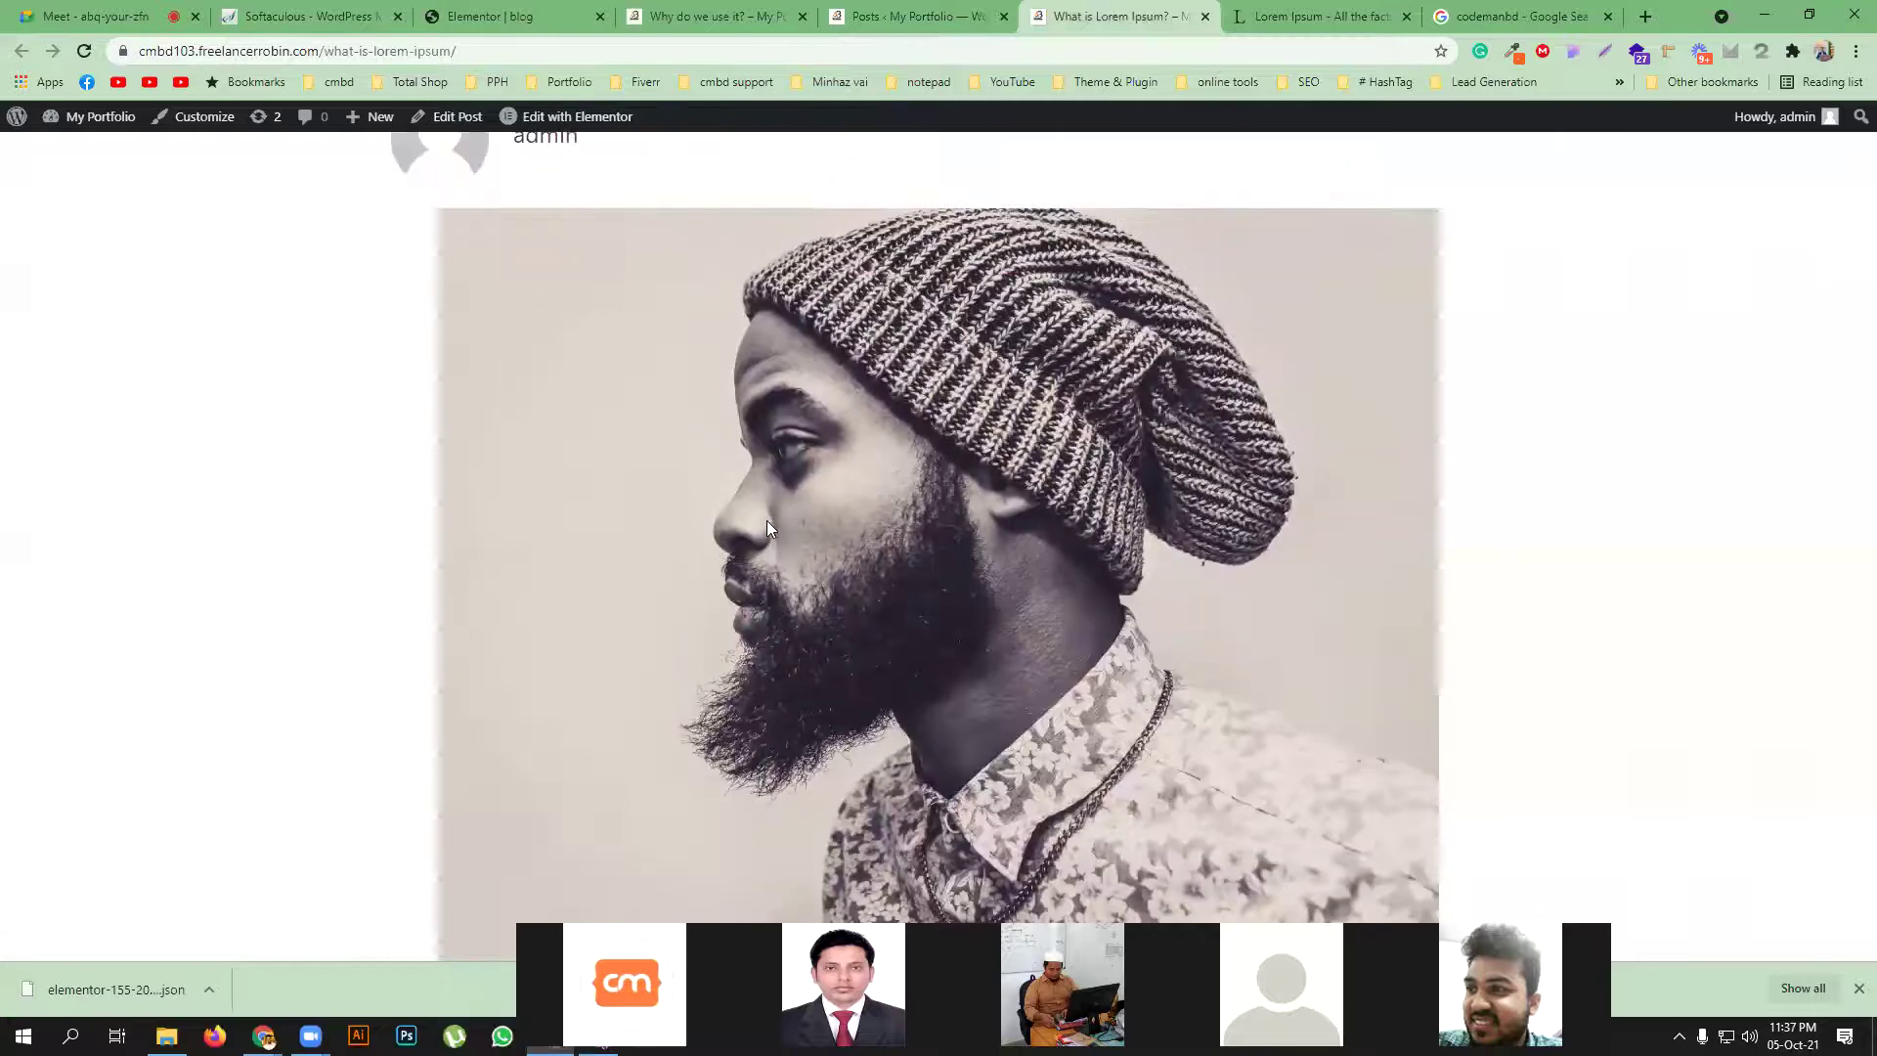
scroll(723, 533, down, 4)
scroll(704, 554, up, 9)
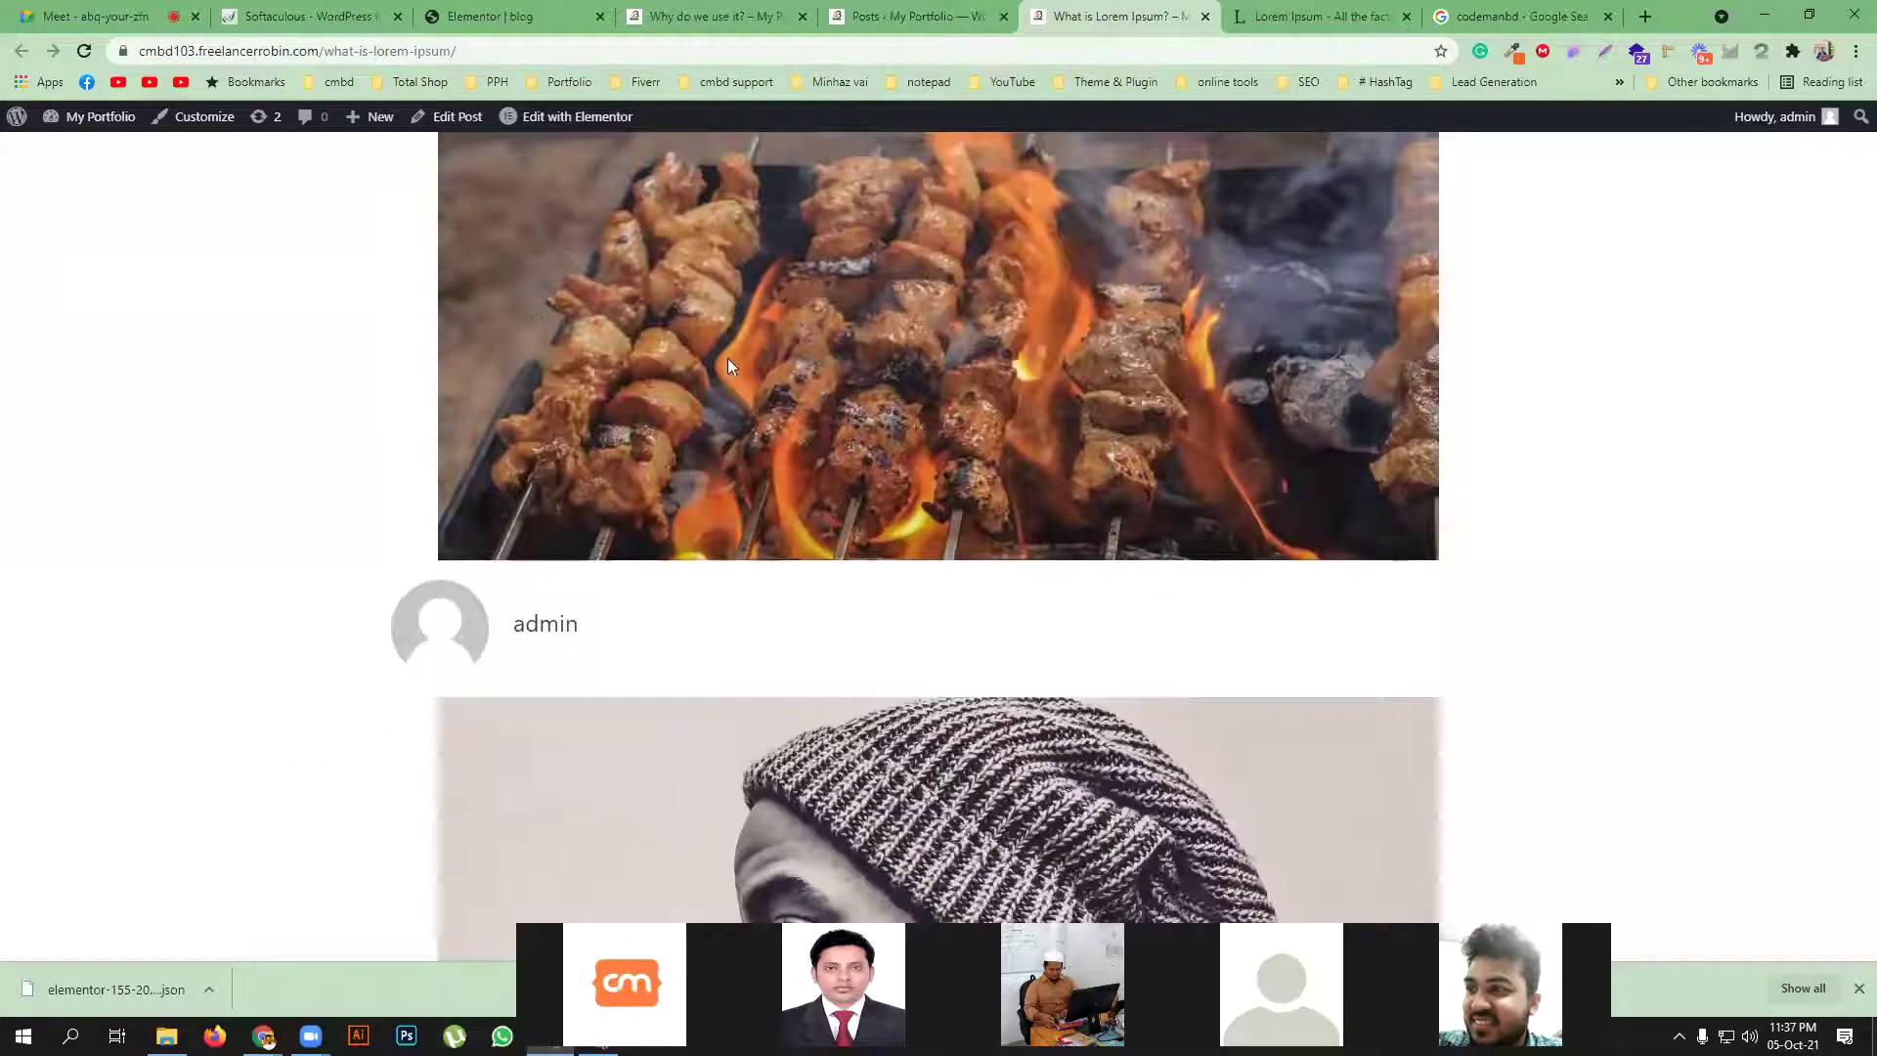
scroll(745, 409, up, 2)
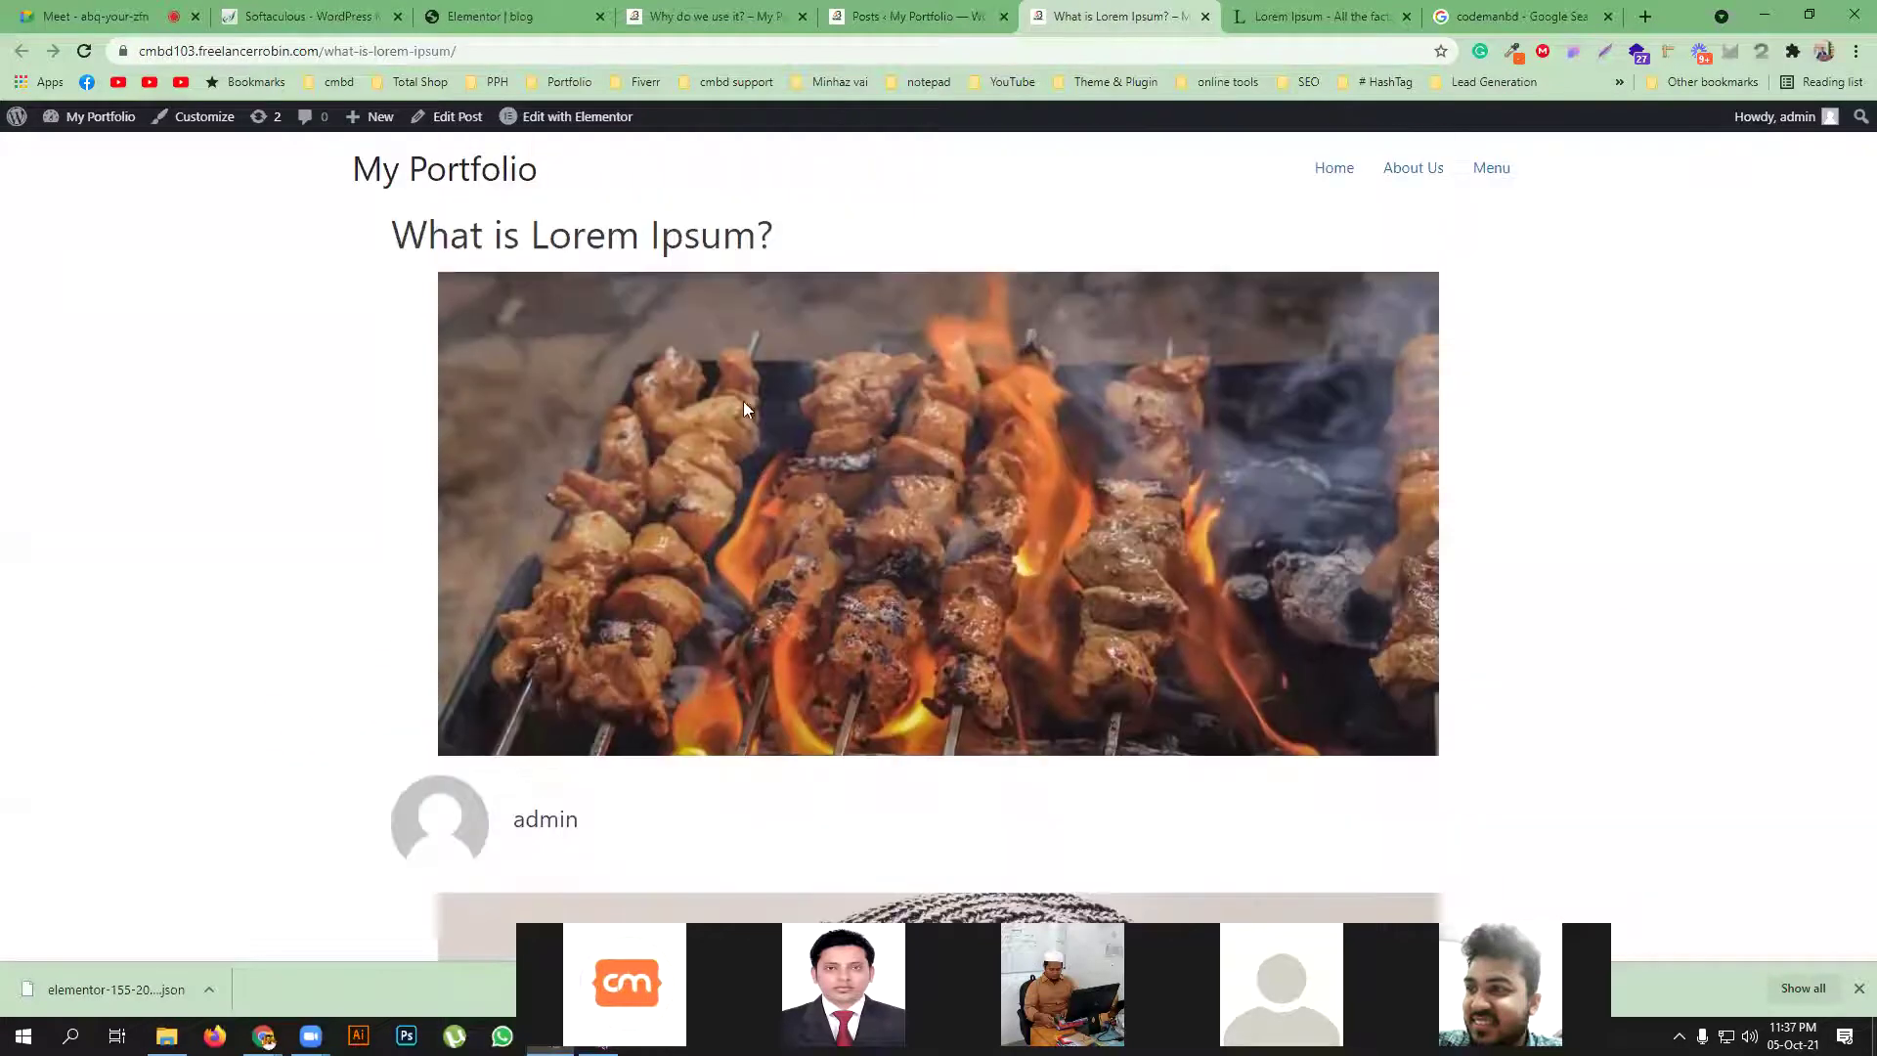
click(694, 14)
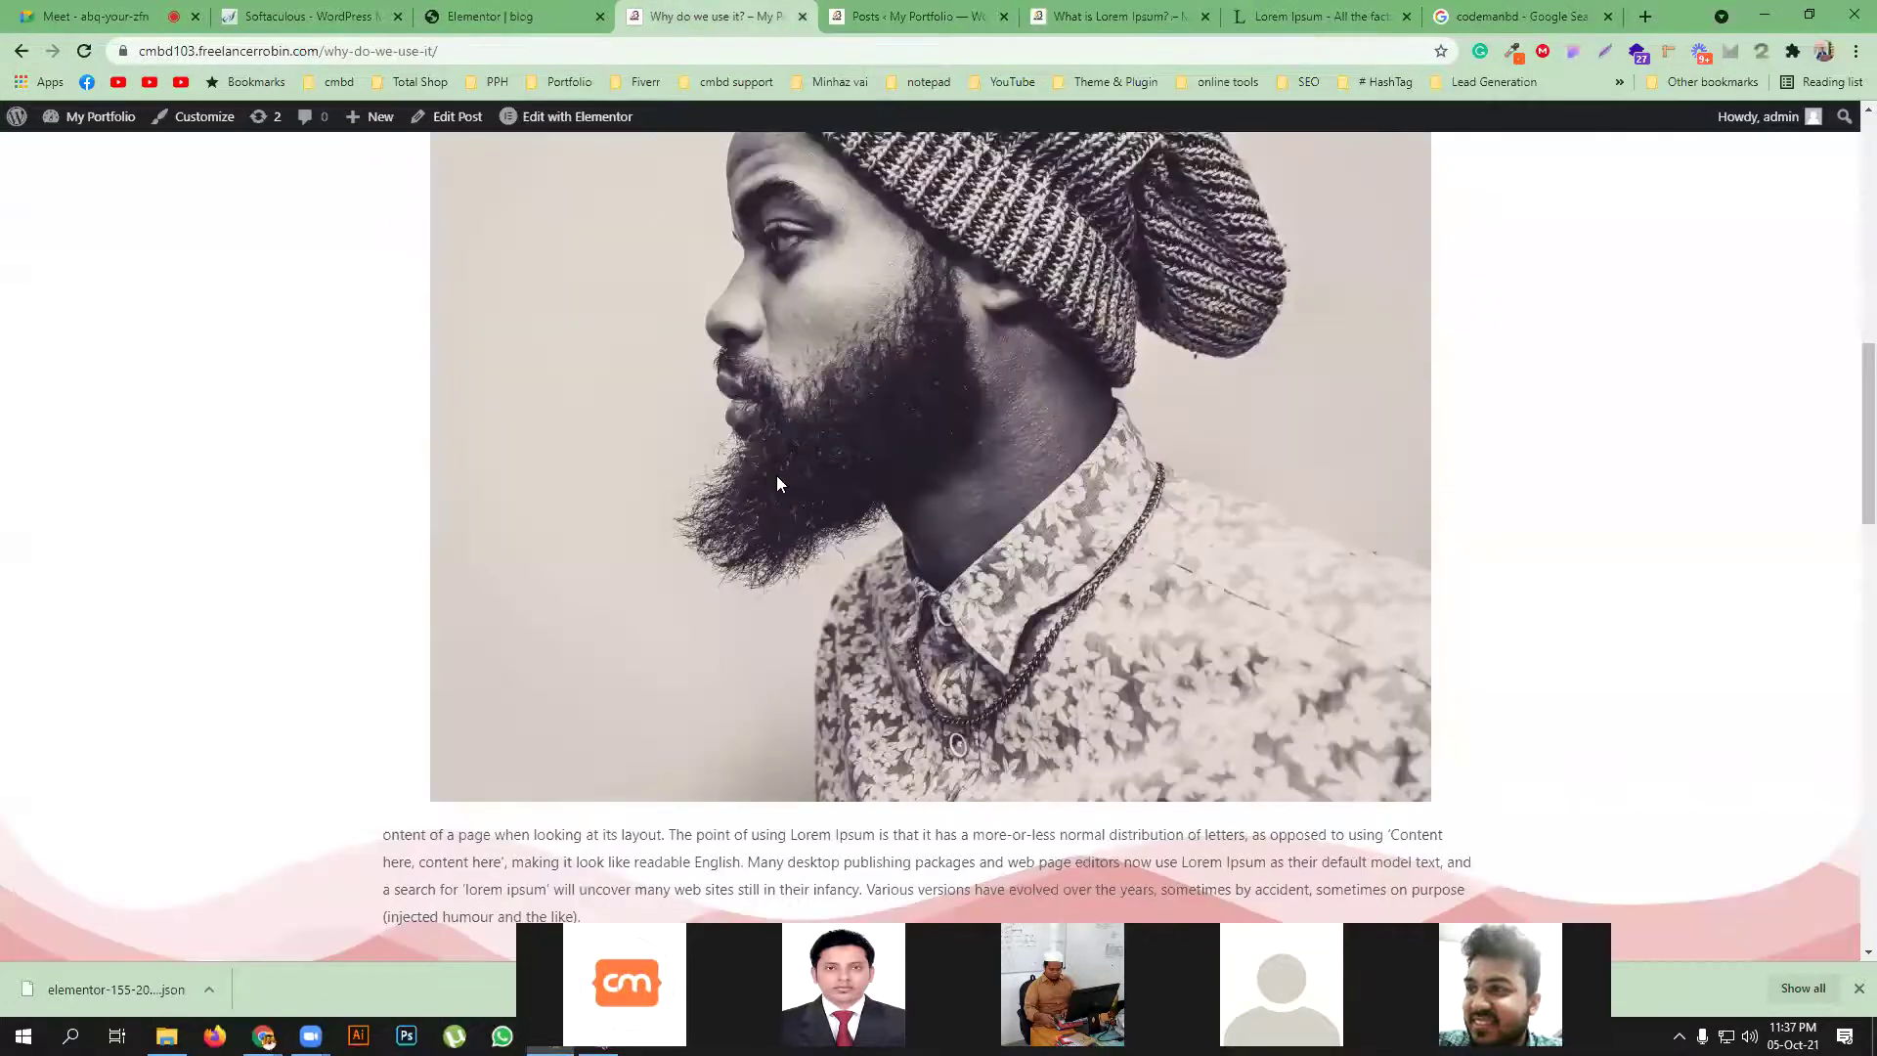
scroll(782, 476, up, 8)
scroll(896, 374, up, 2)
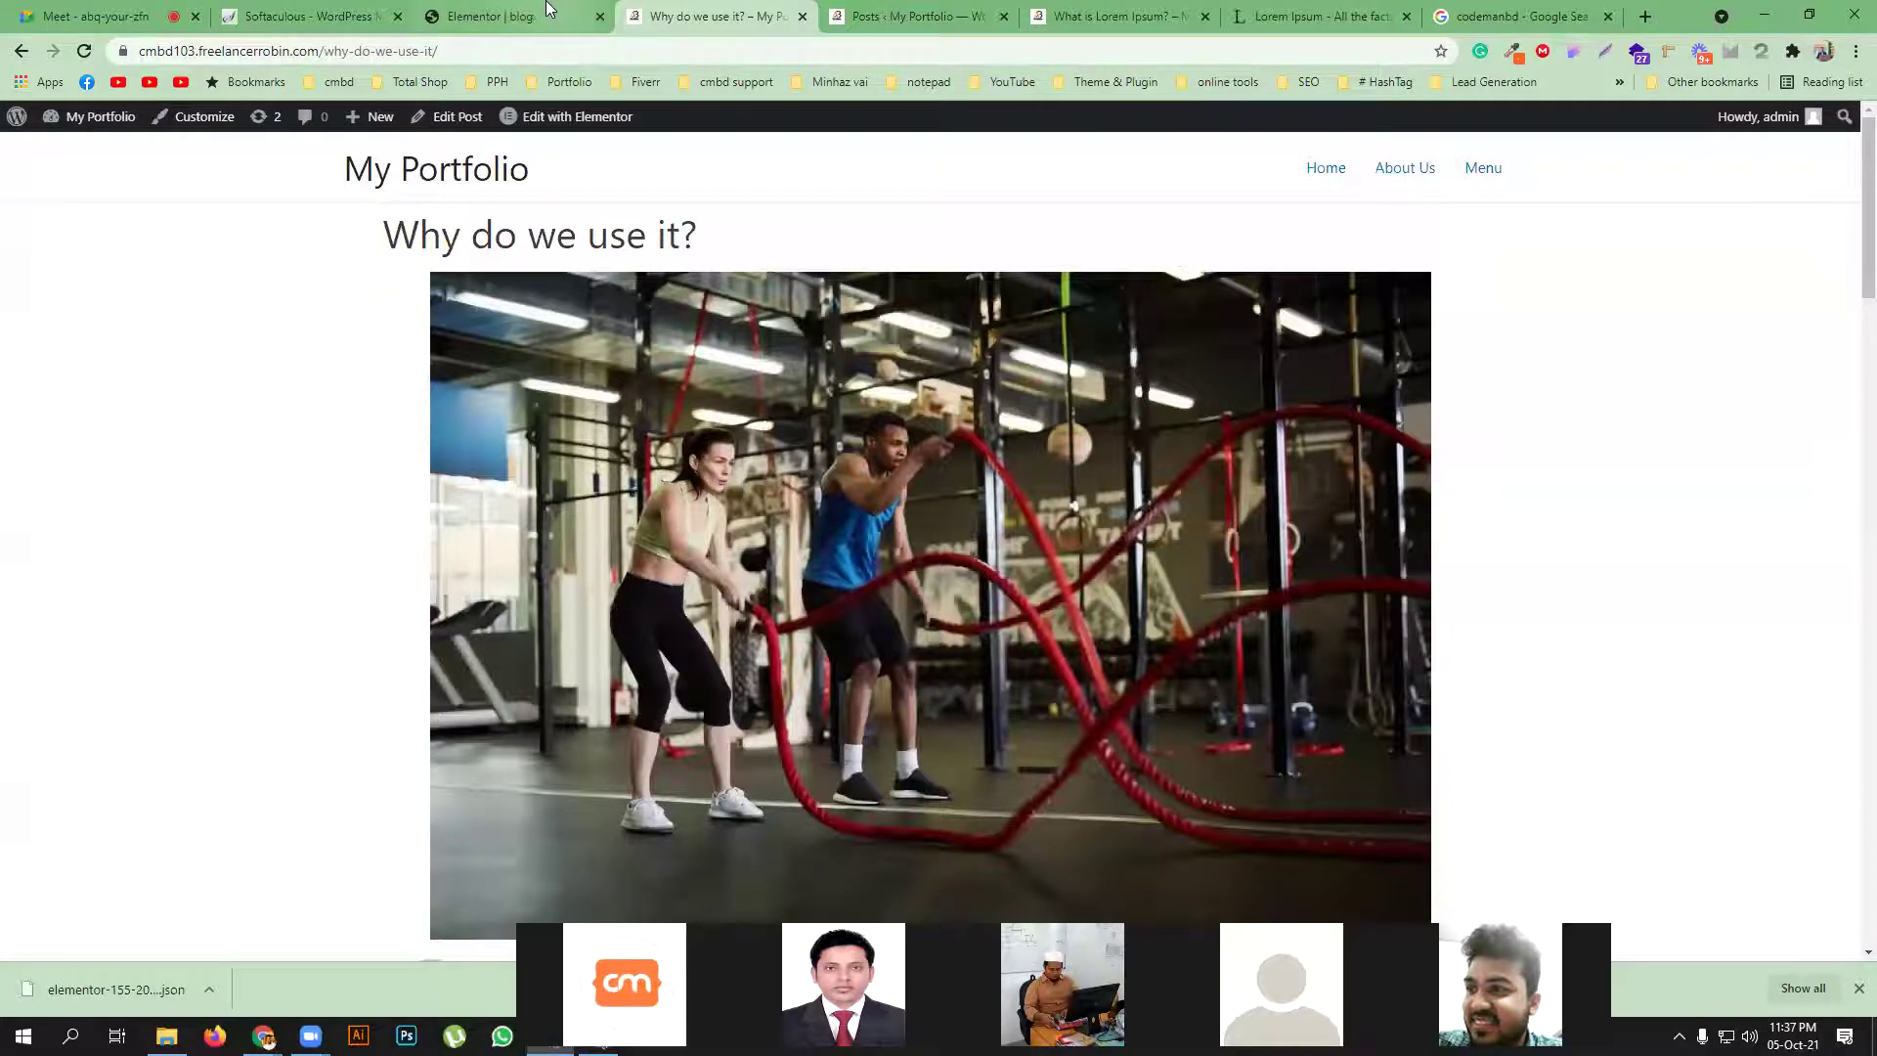
click(503, 15)
Bring up the widgets panel and scroll the canvas down to the empty drop area below the comments
click(268, 120)
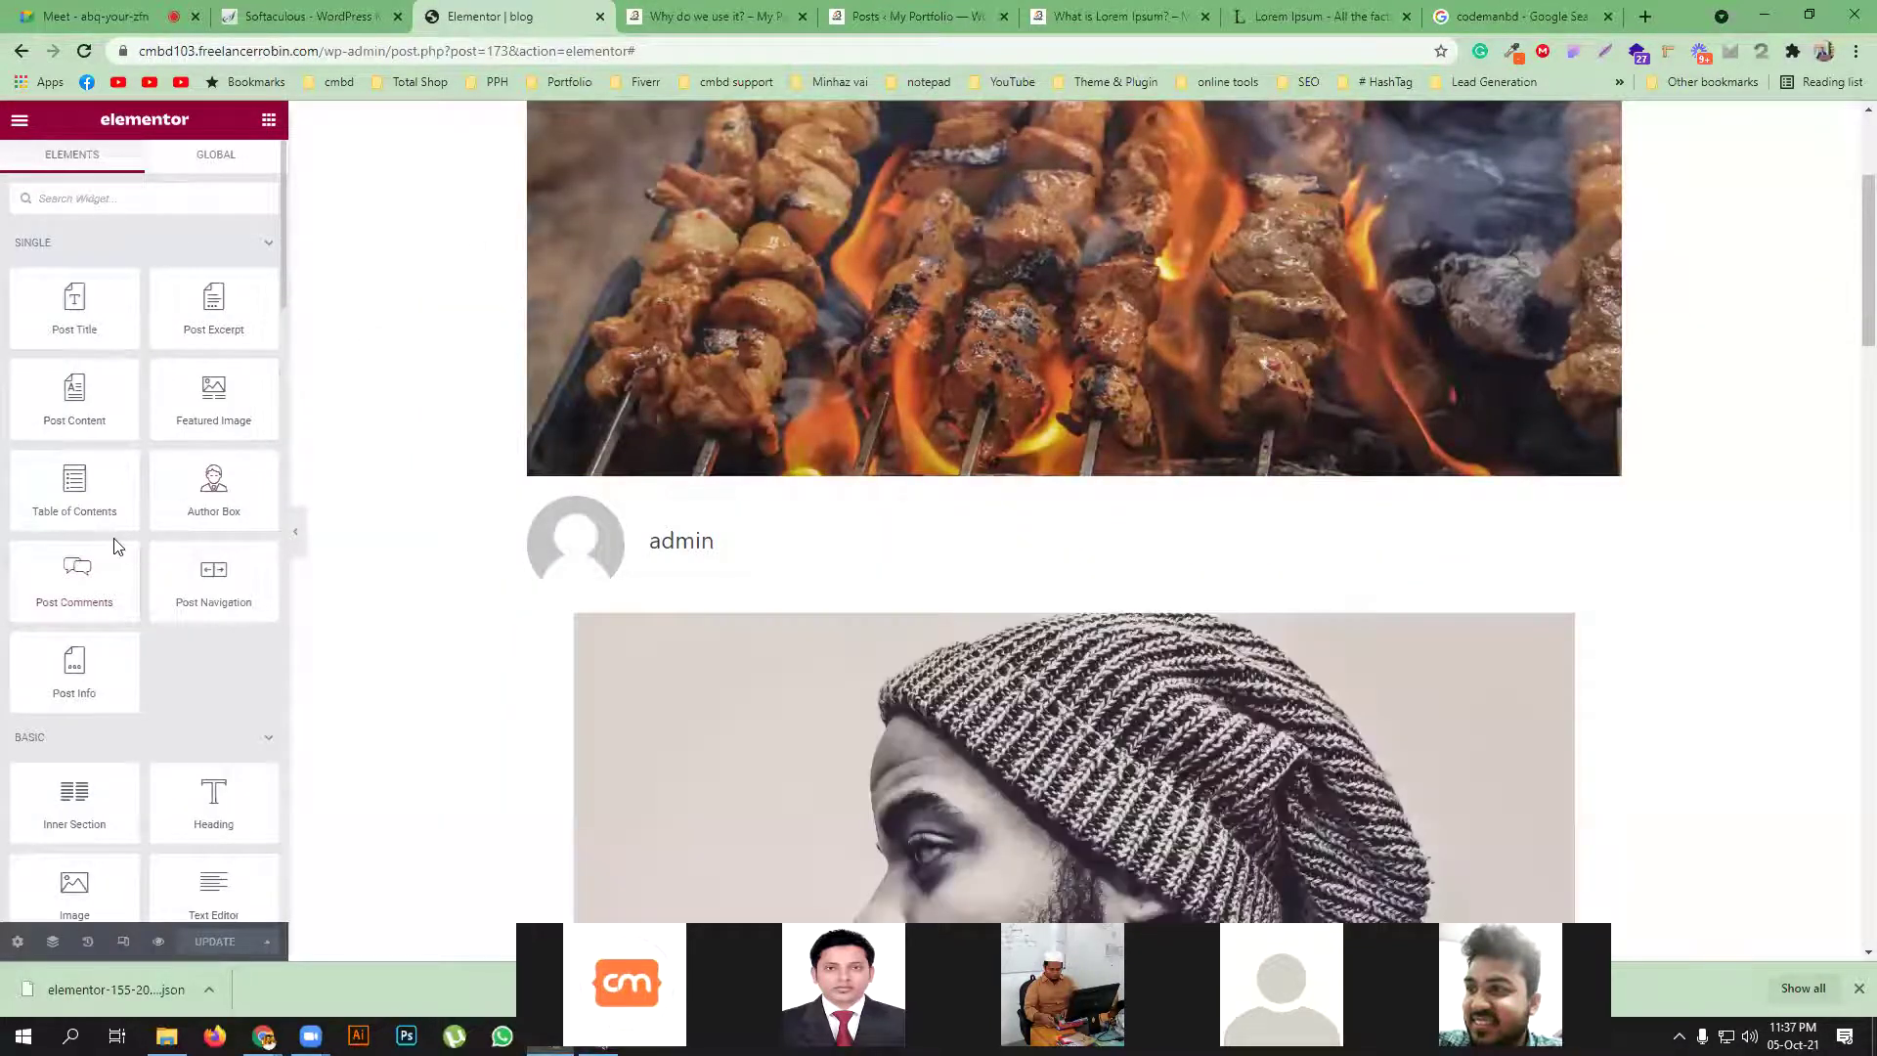
scroll(110, 536, down, 3)
scroll(225, 665, down, 2)
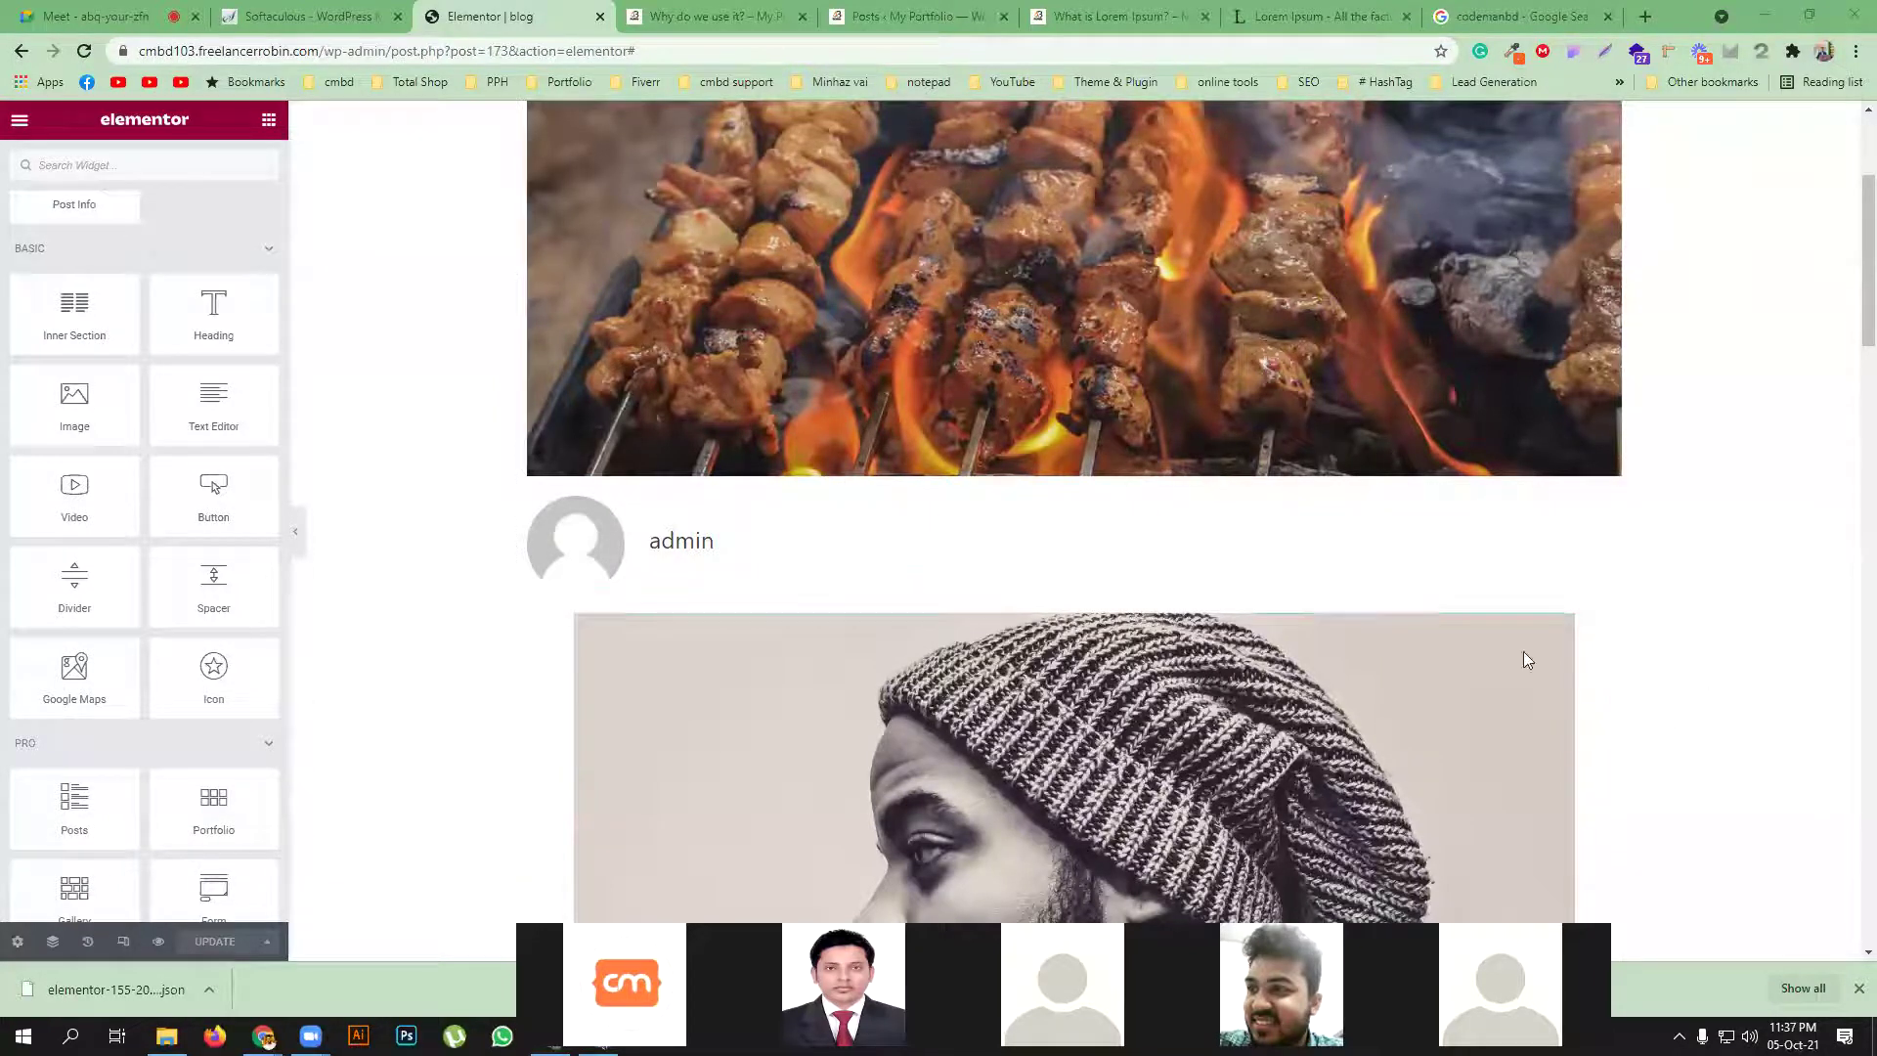
scroll(210, 717, down, 1)
scroll(211, 716, down, 3)
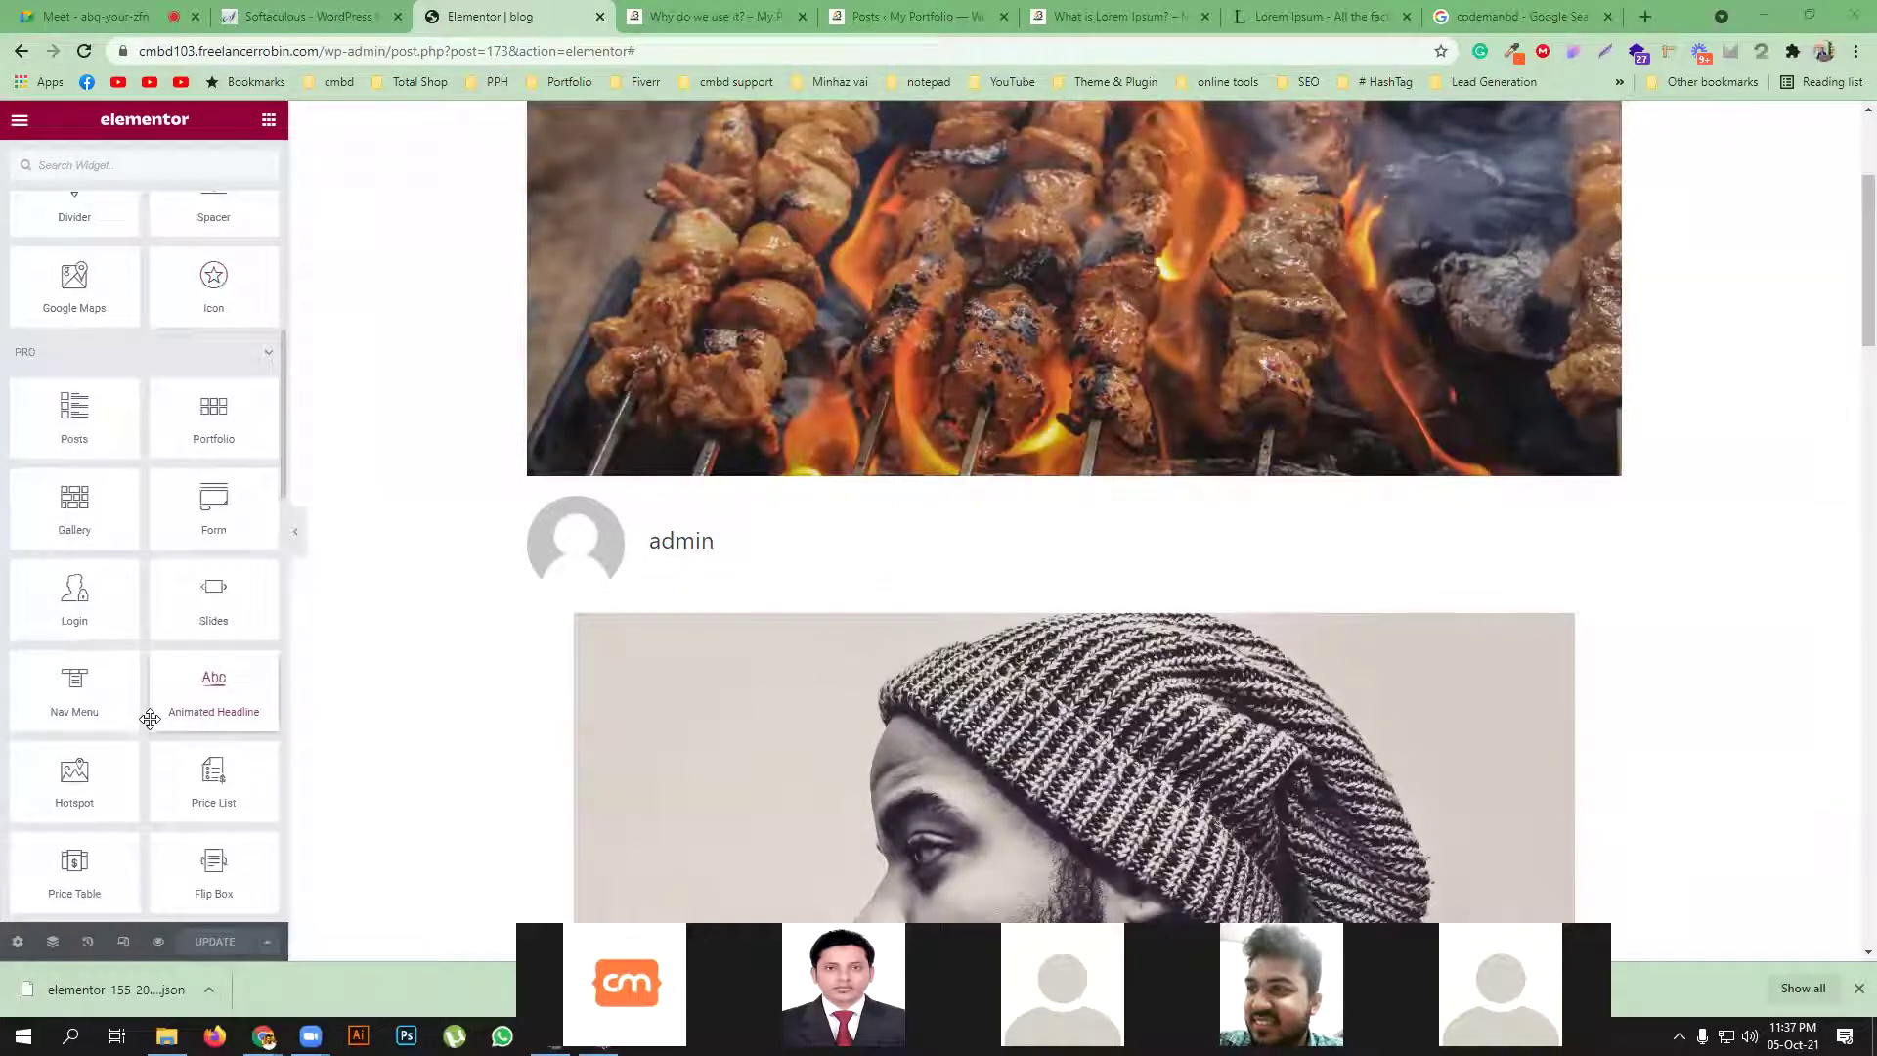
scroll(150, 719, down, 2)
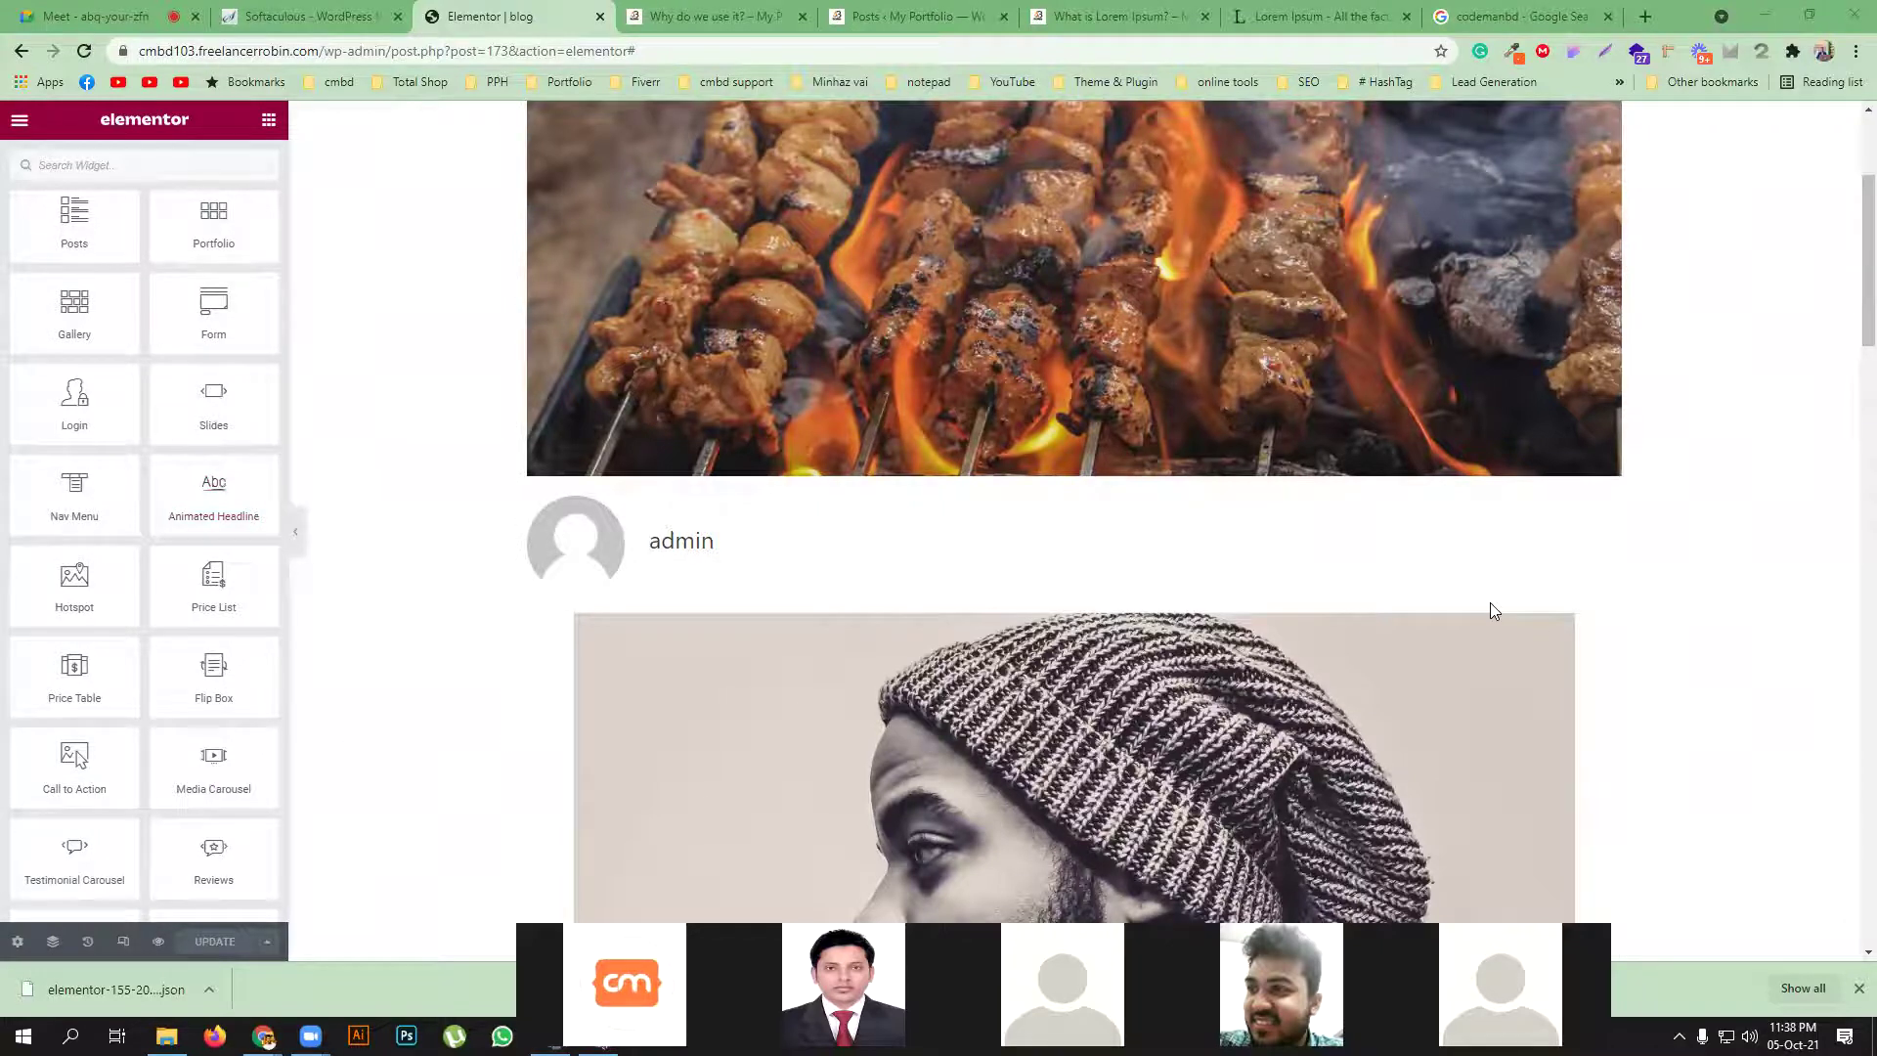
scroll(1144, 371, up, 3)
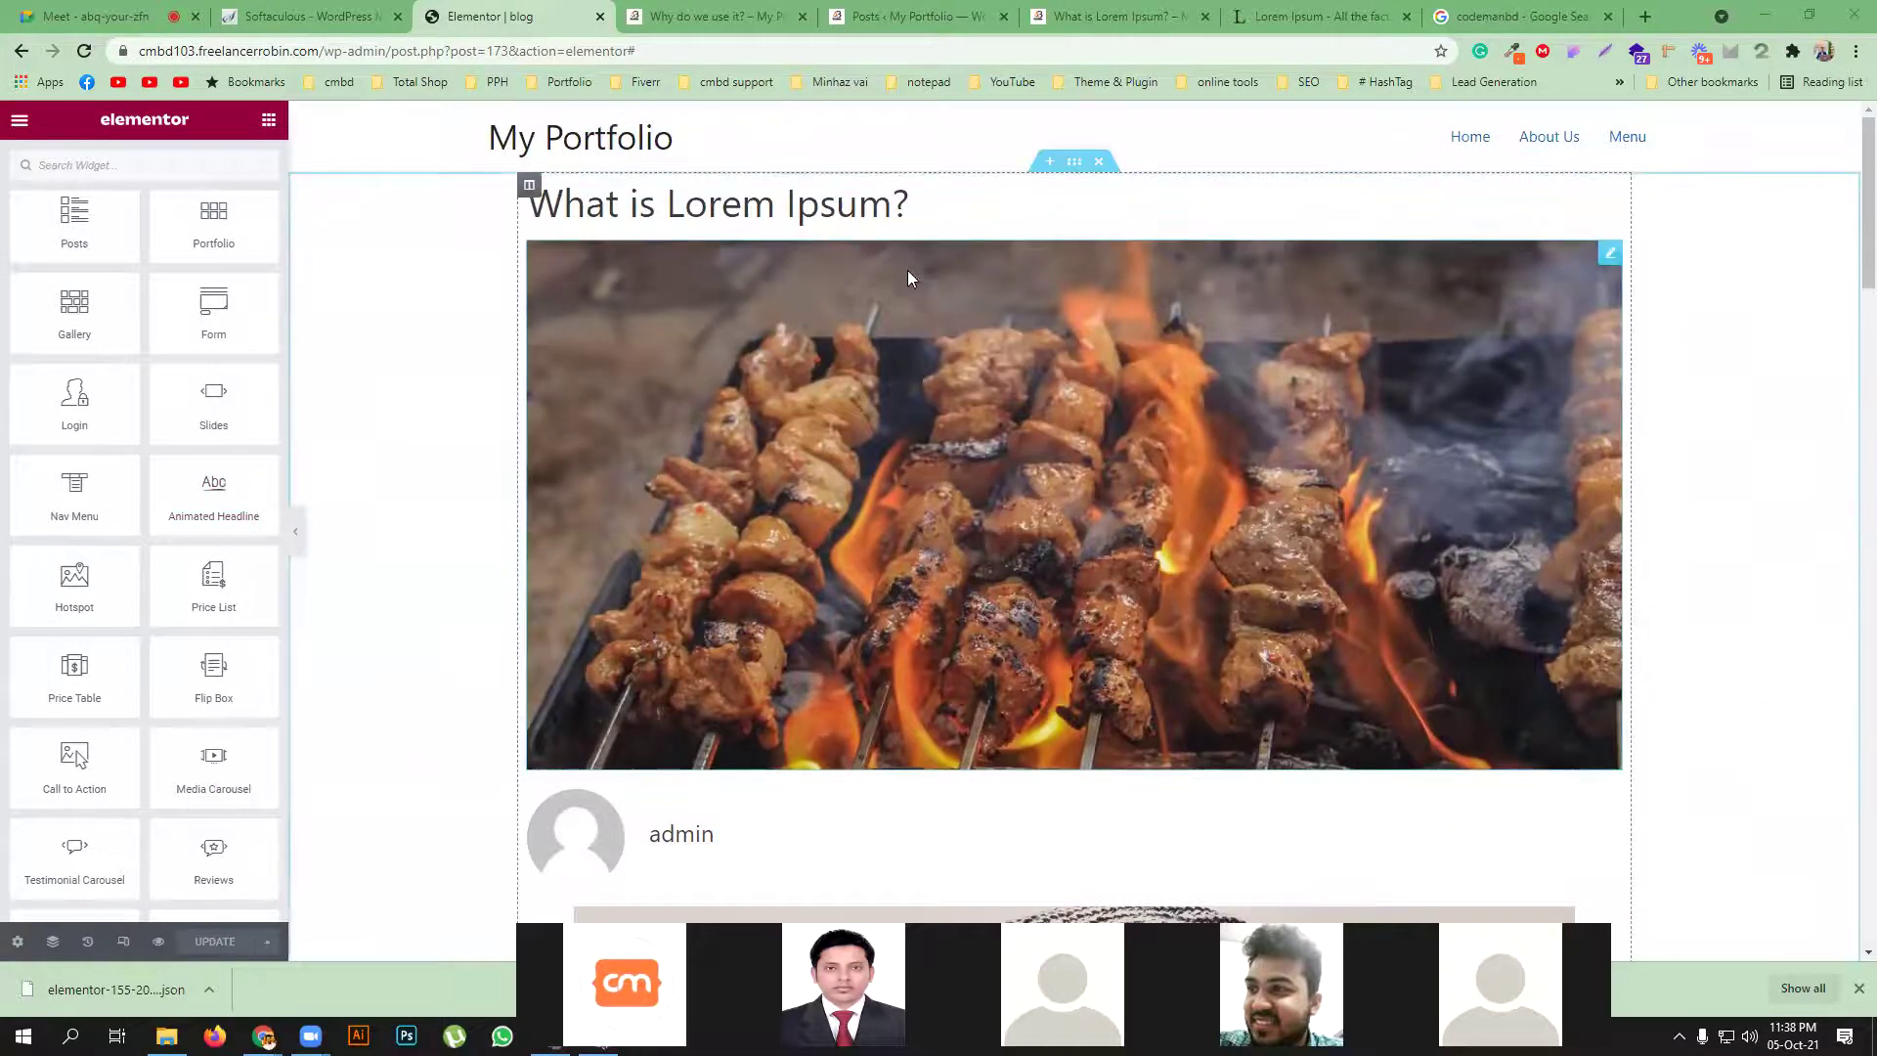
scroll(1142, 555, down, 15)
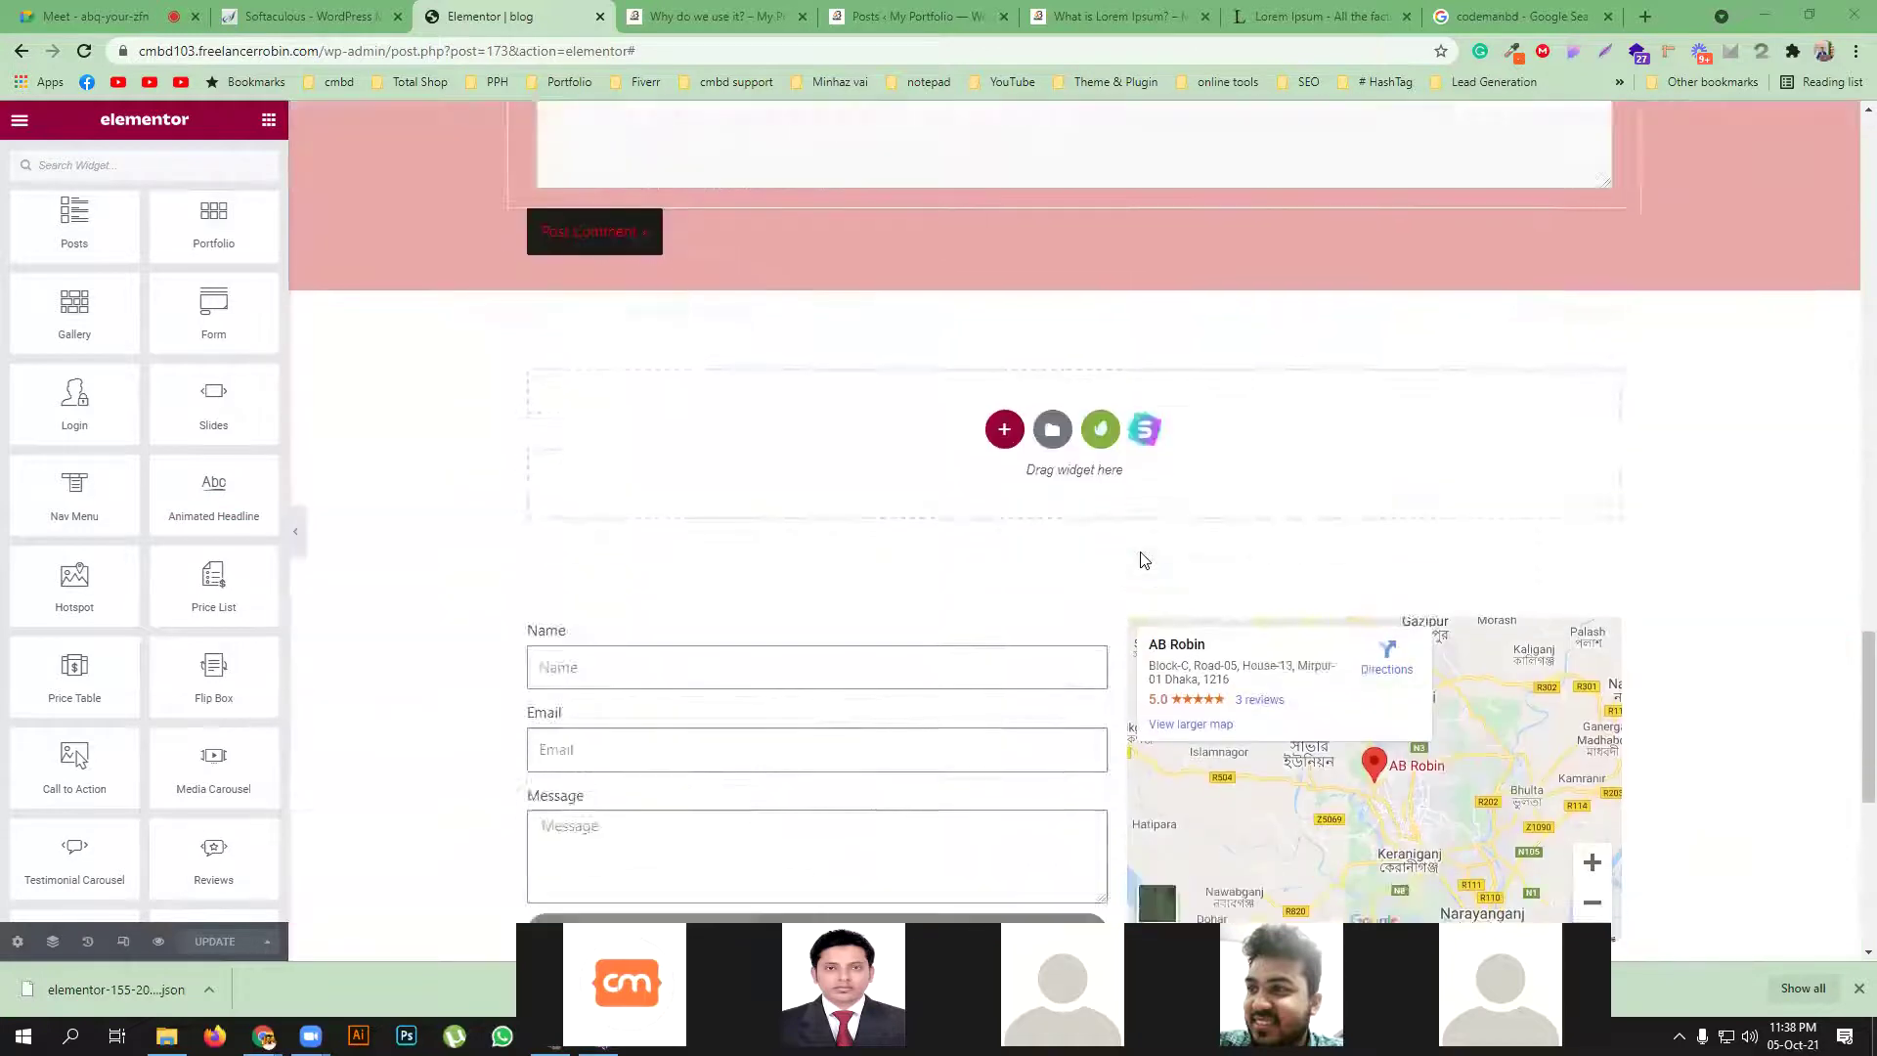
scroll(1142, 555, down, 4)
scroll(1076, 469, up, 4)
Insert a new 66/33 two-column section below the comment form
click(1004, 381)
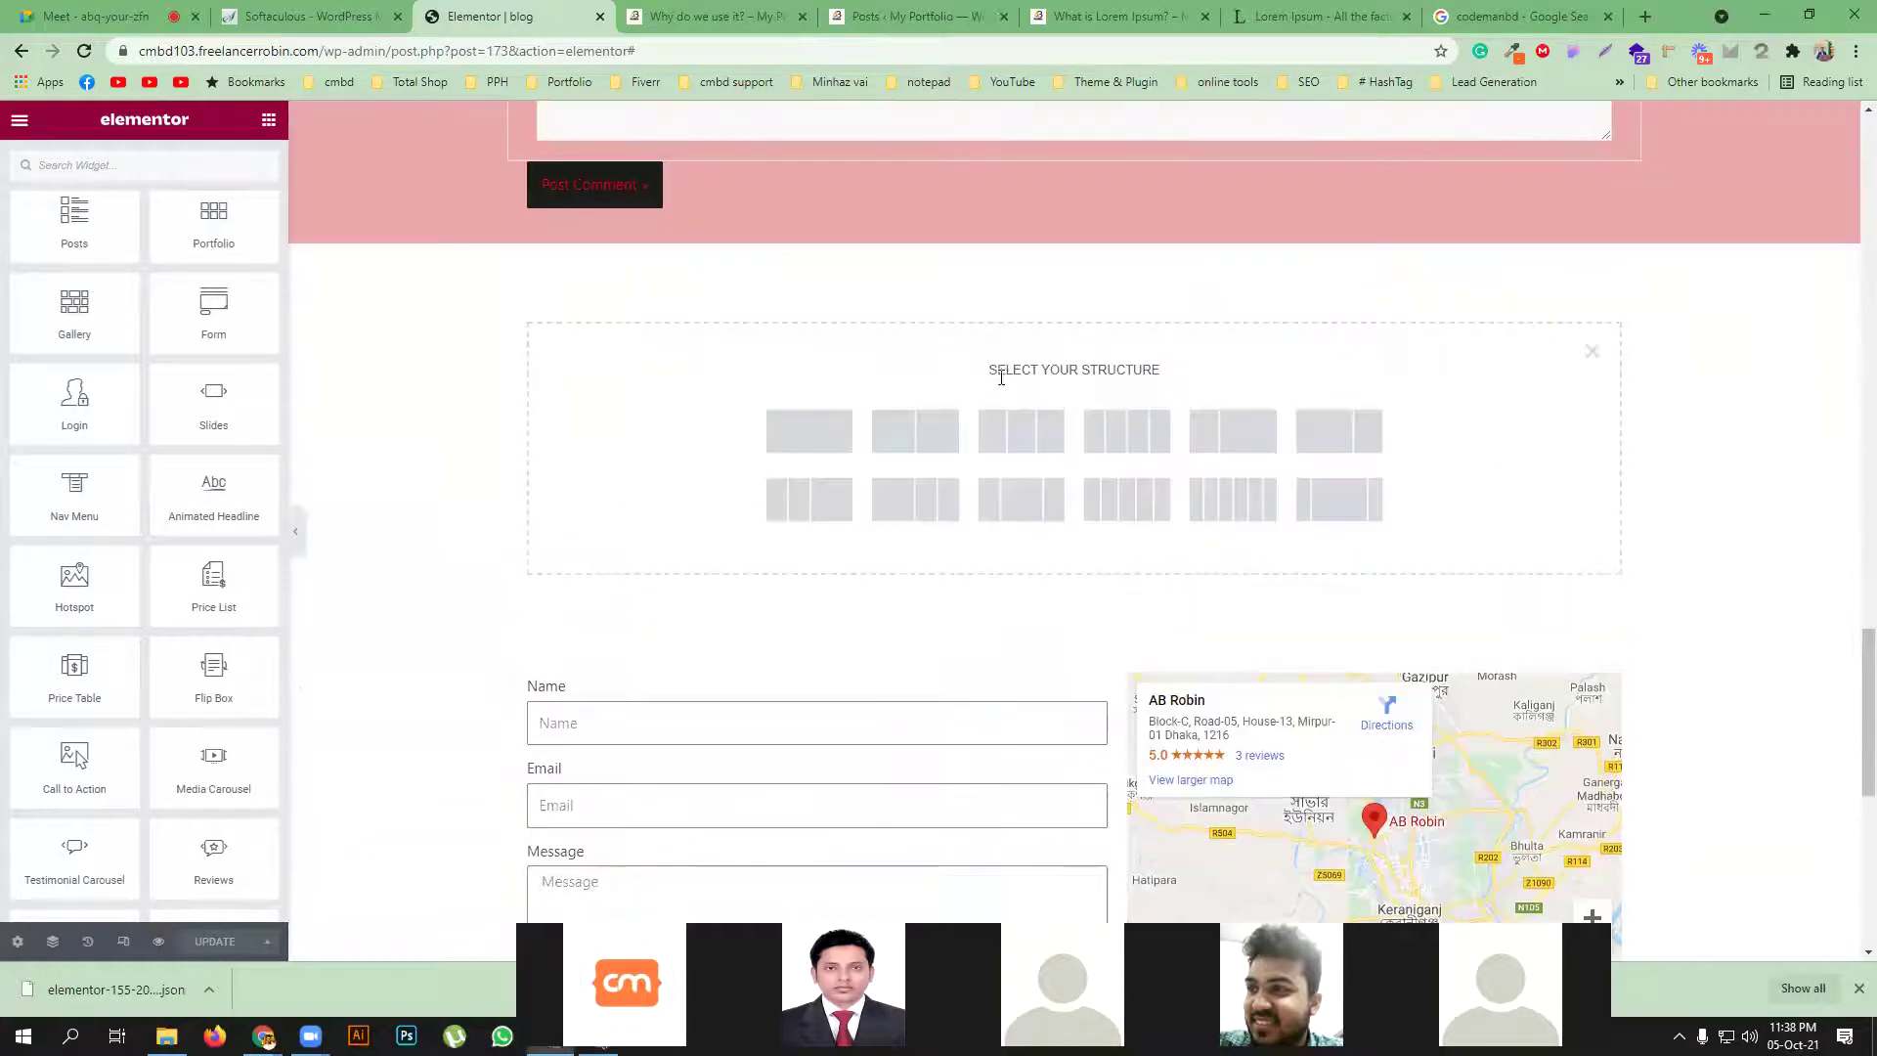
click(1335, 437)
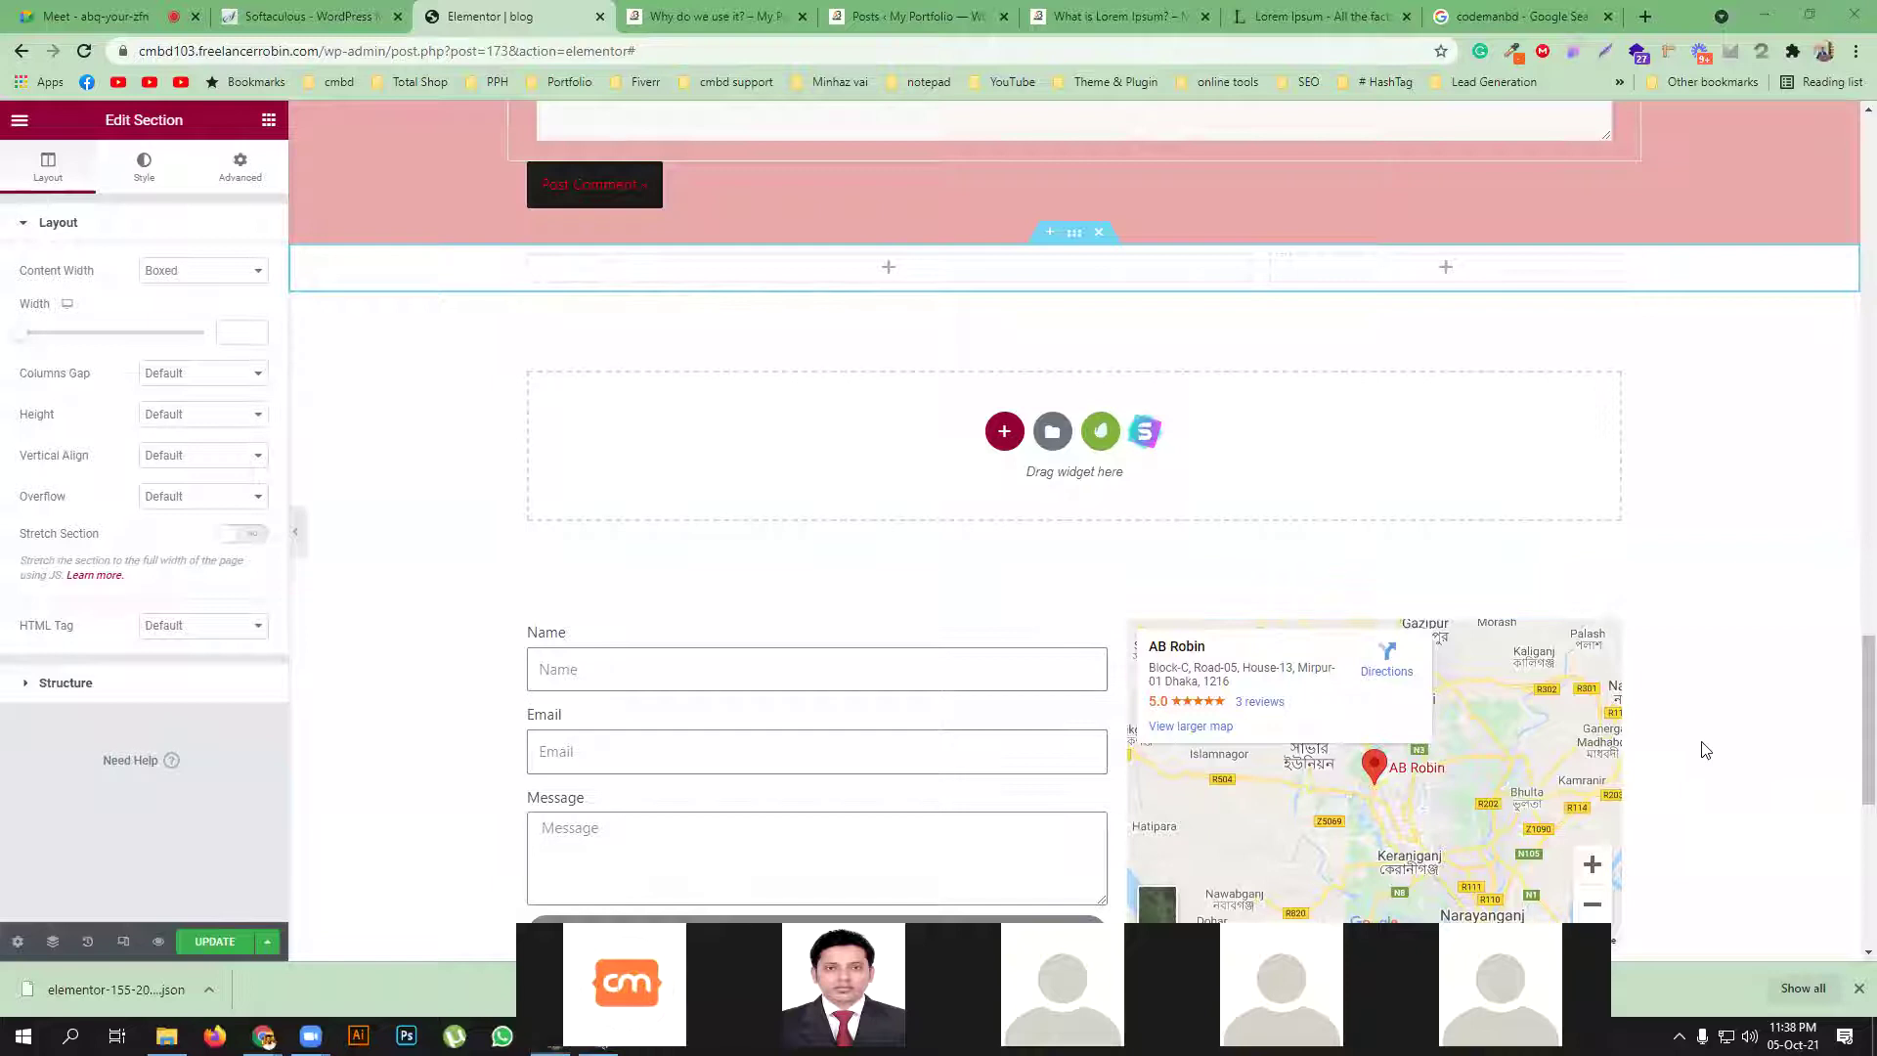
scroll(1146, 575, up, 15)
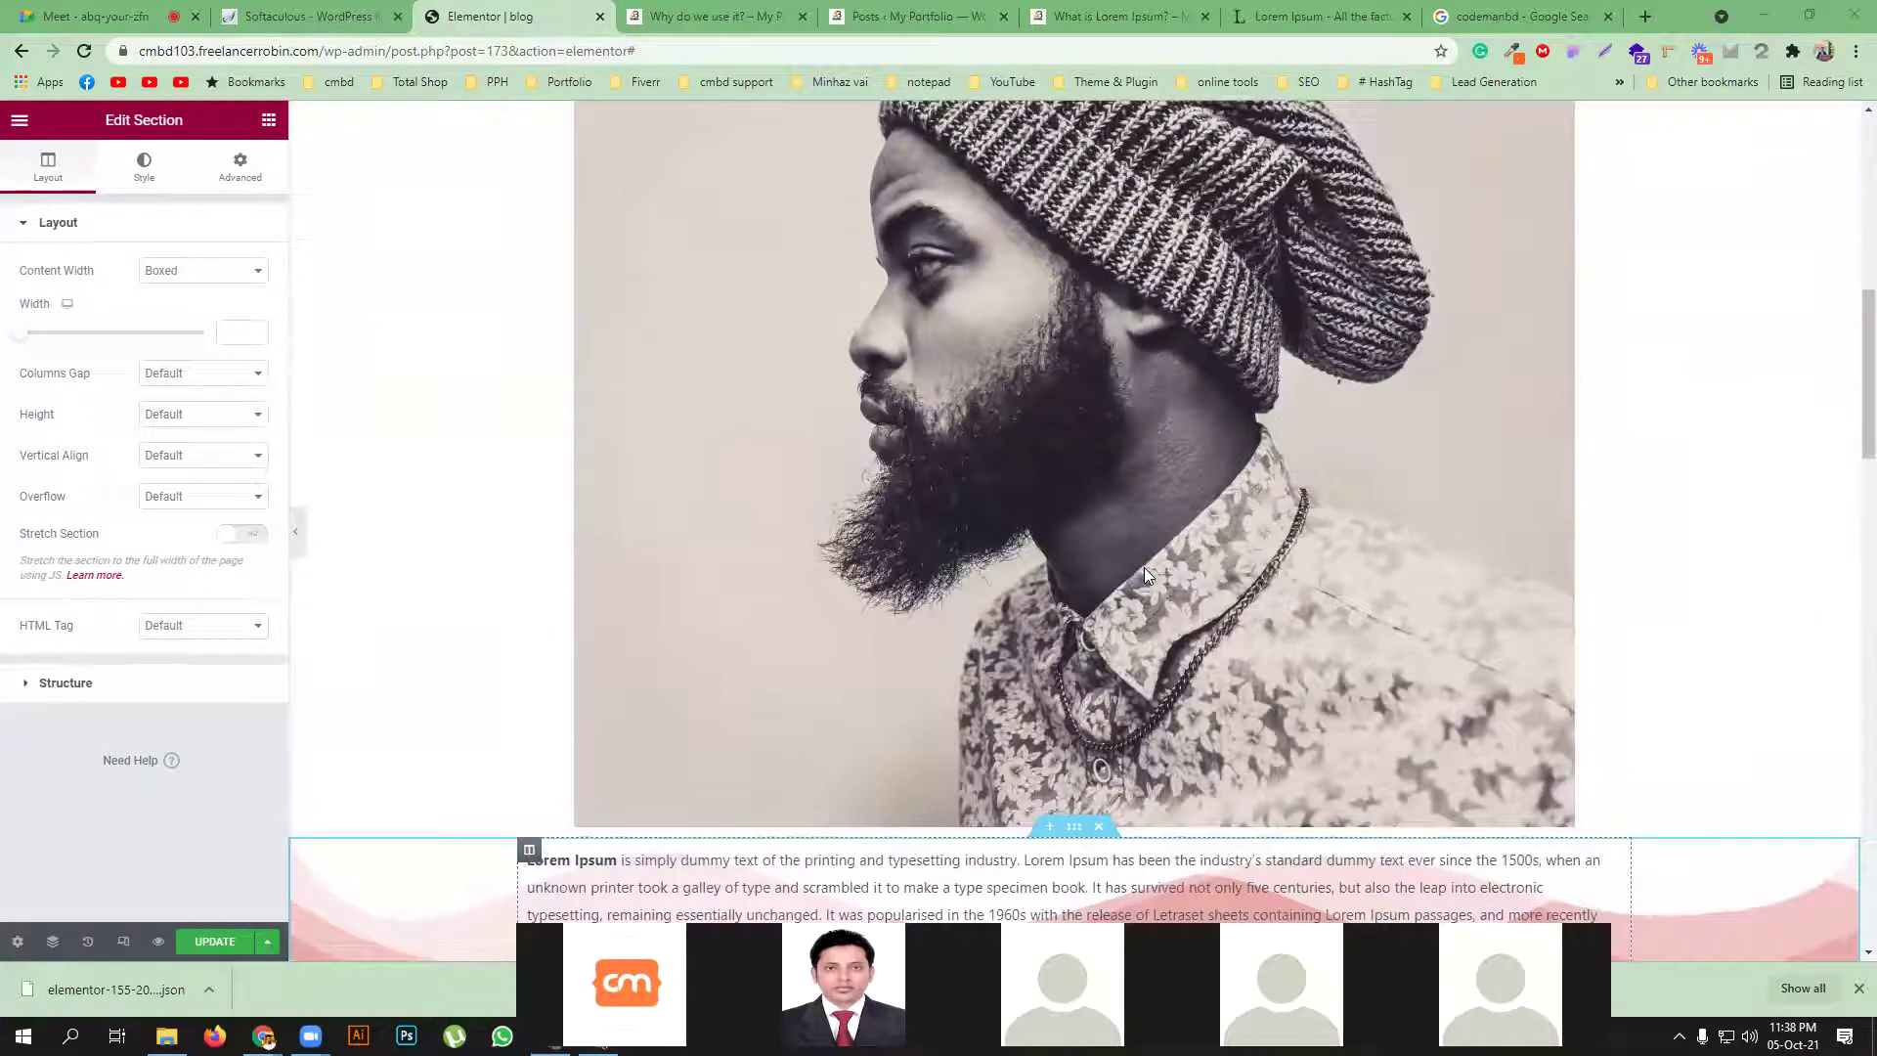
Delete the final period from the first Lorem Ipsum paragraph
scroll(1146, 575, down, 4)
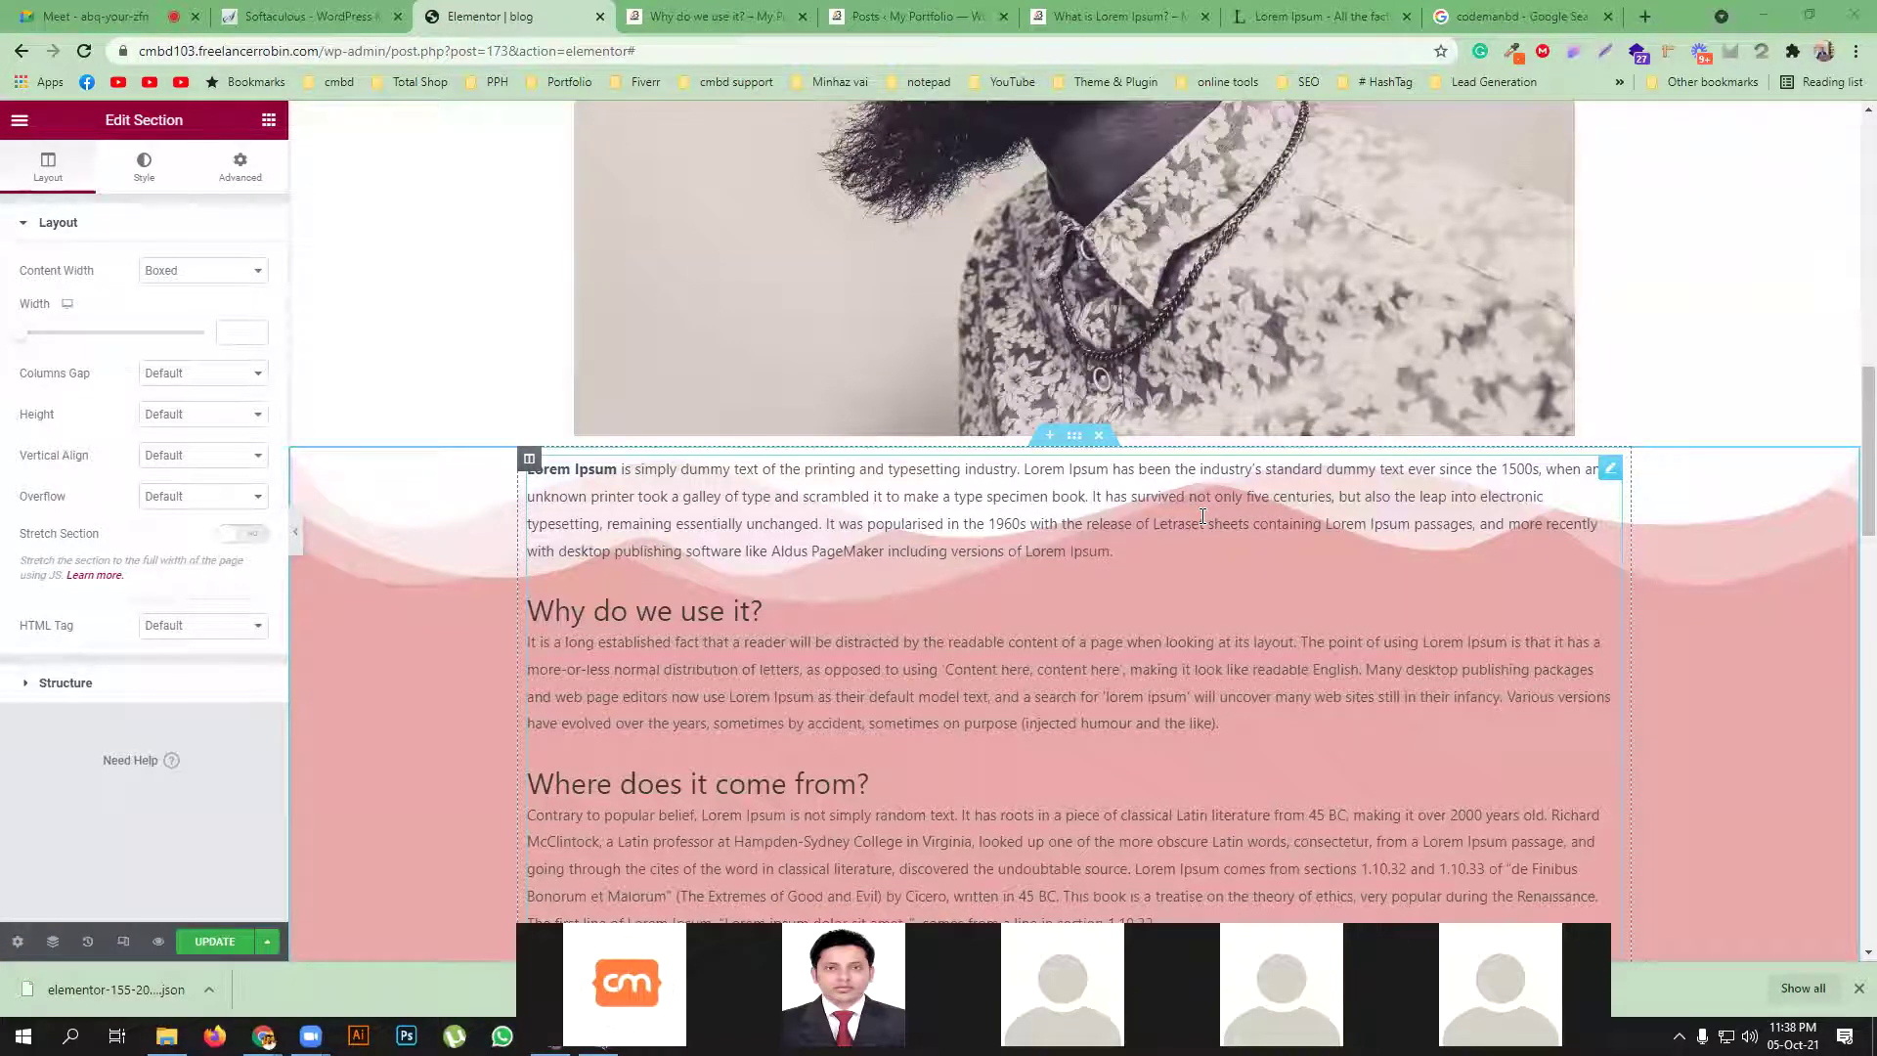
key(BackSpace)
key(BackSpace)
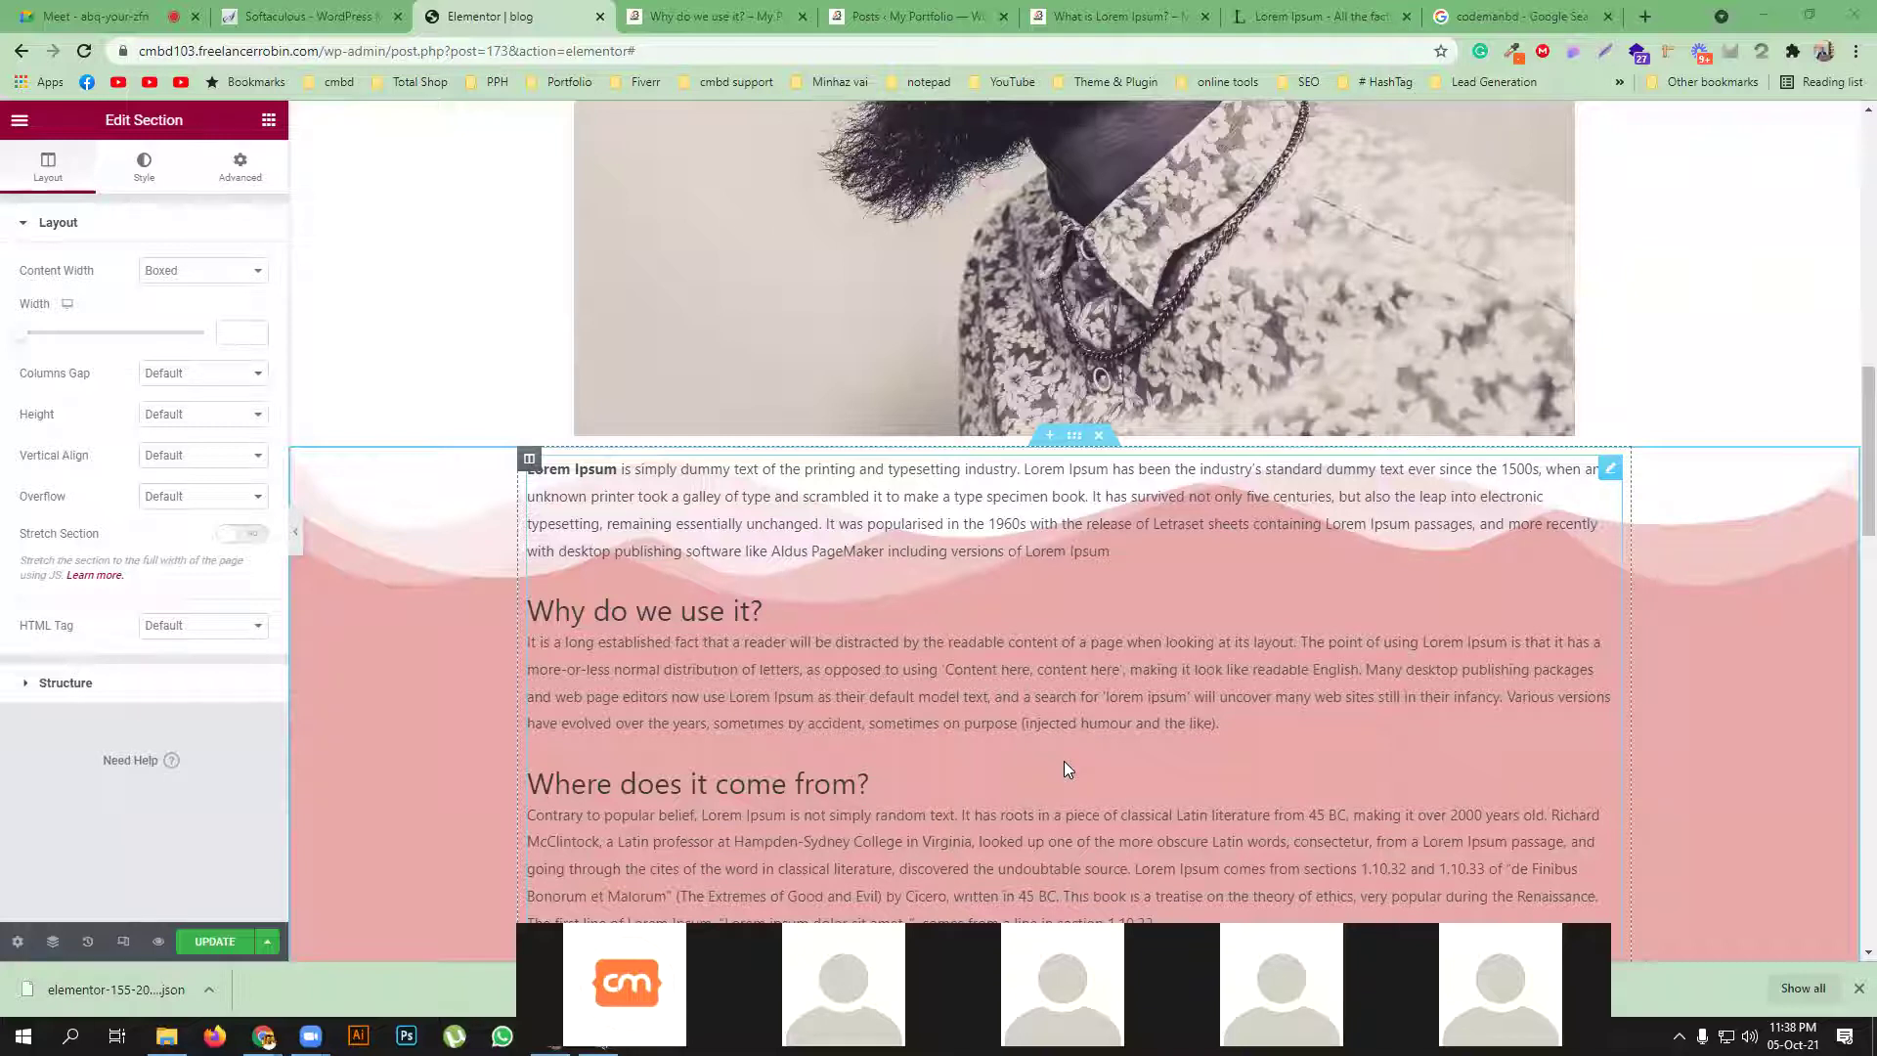
scroll(1064, 760, up, 8)
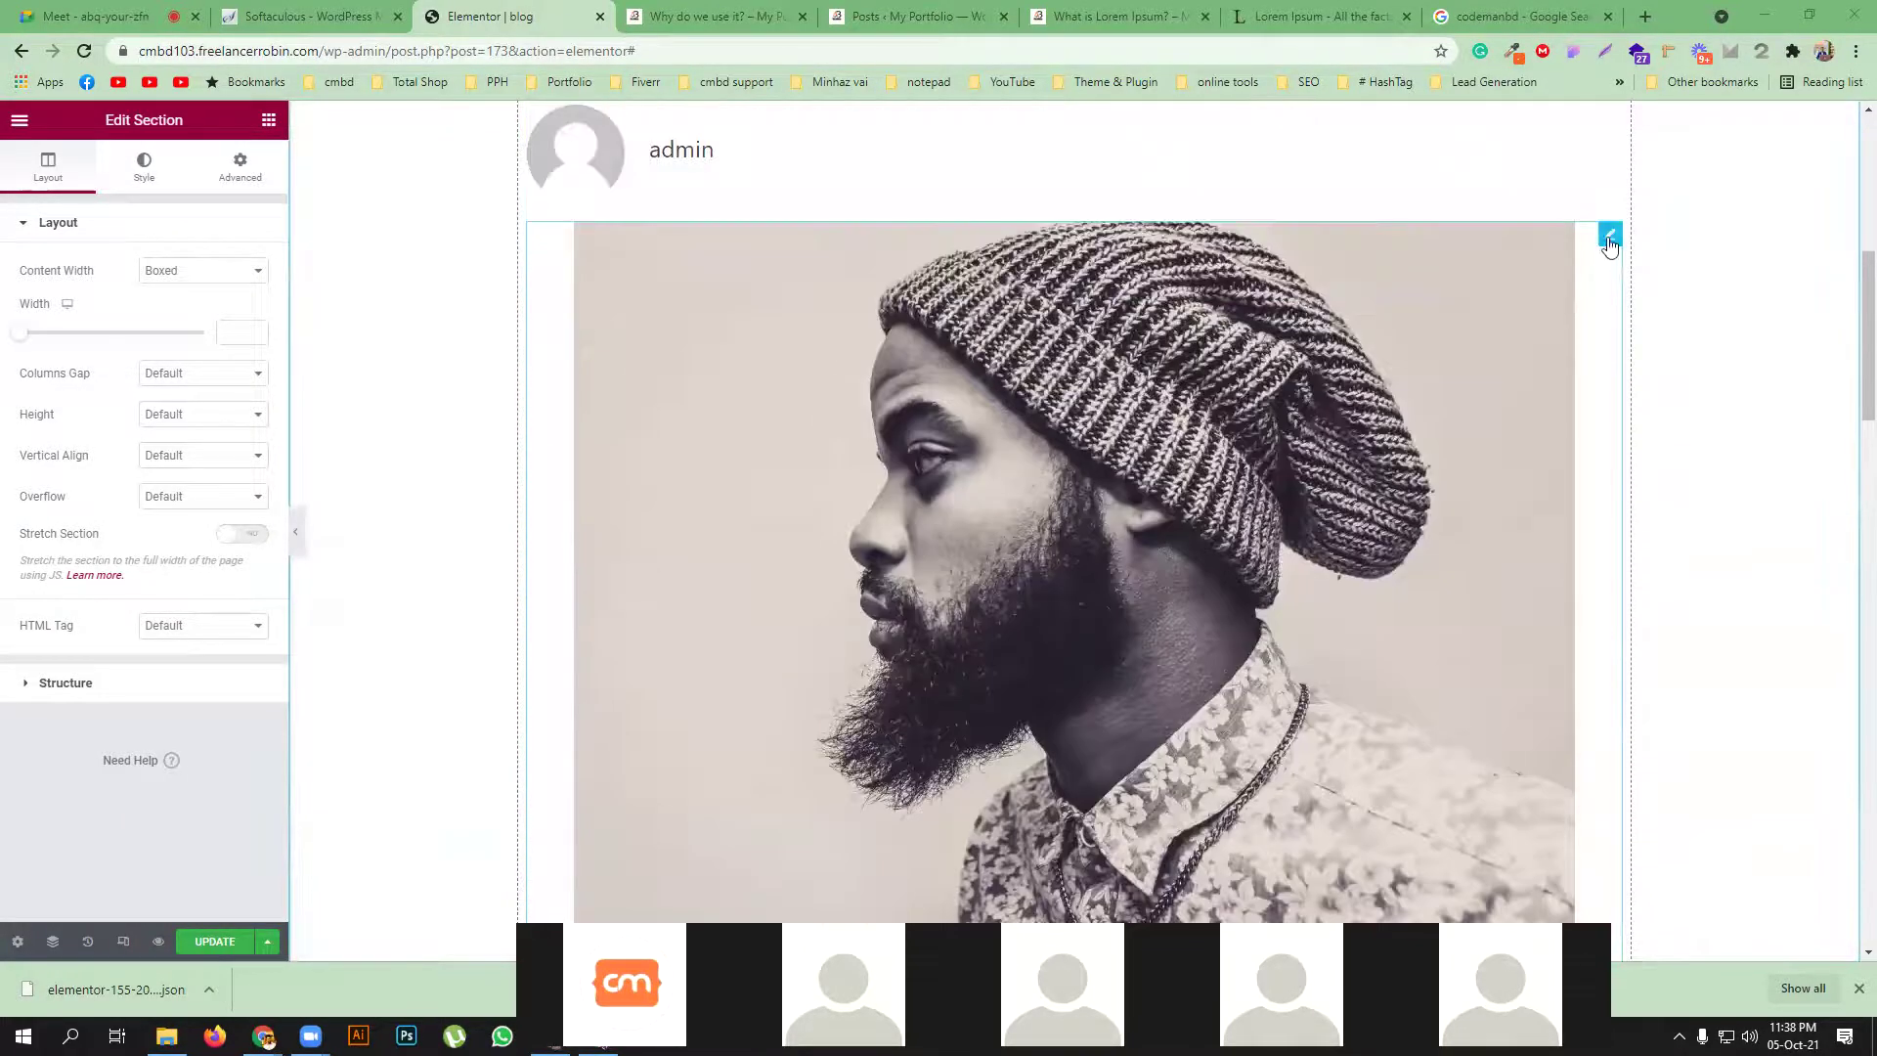
Add a box shadow (horizontal 15, vertical -8, blur 10) to the portrait image and save the template
click(1544, 266)
click(156, 173)
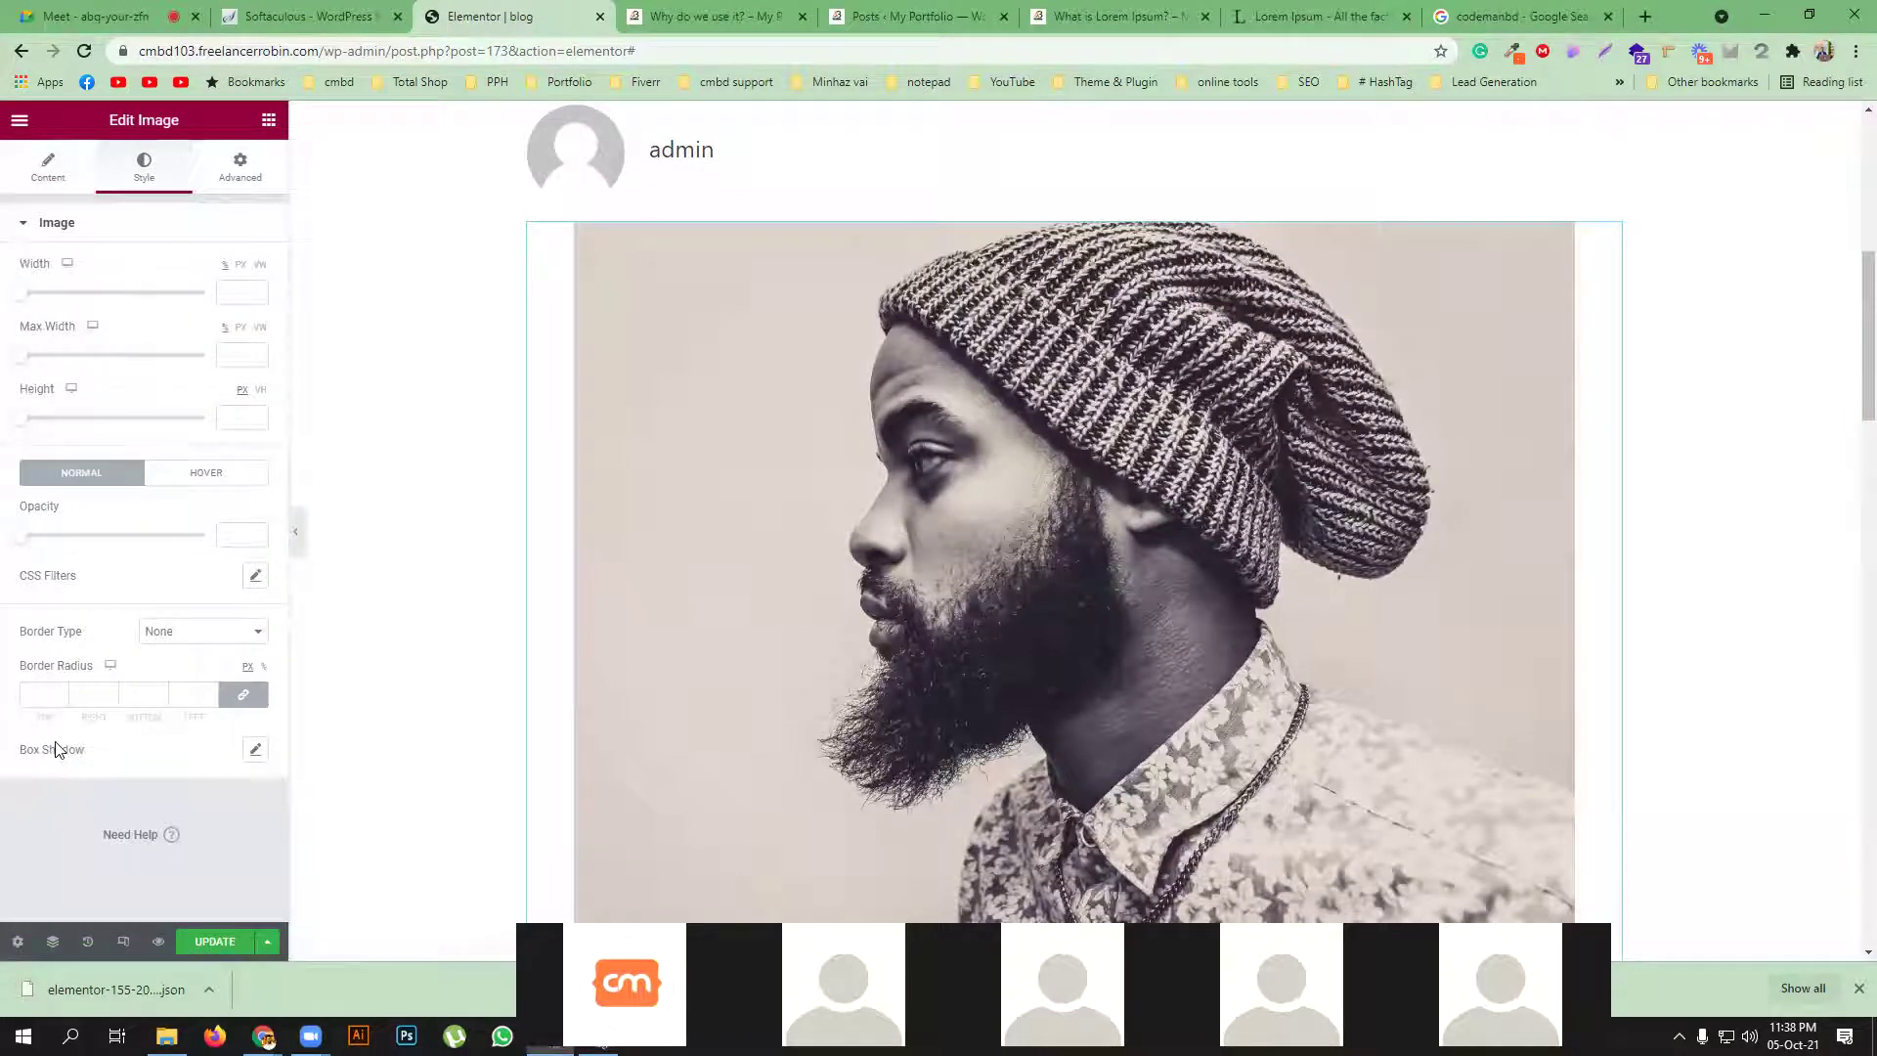
click(255, 750)
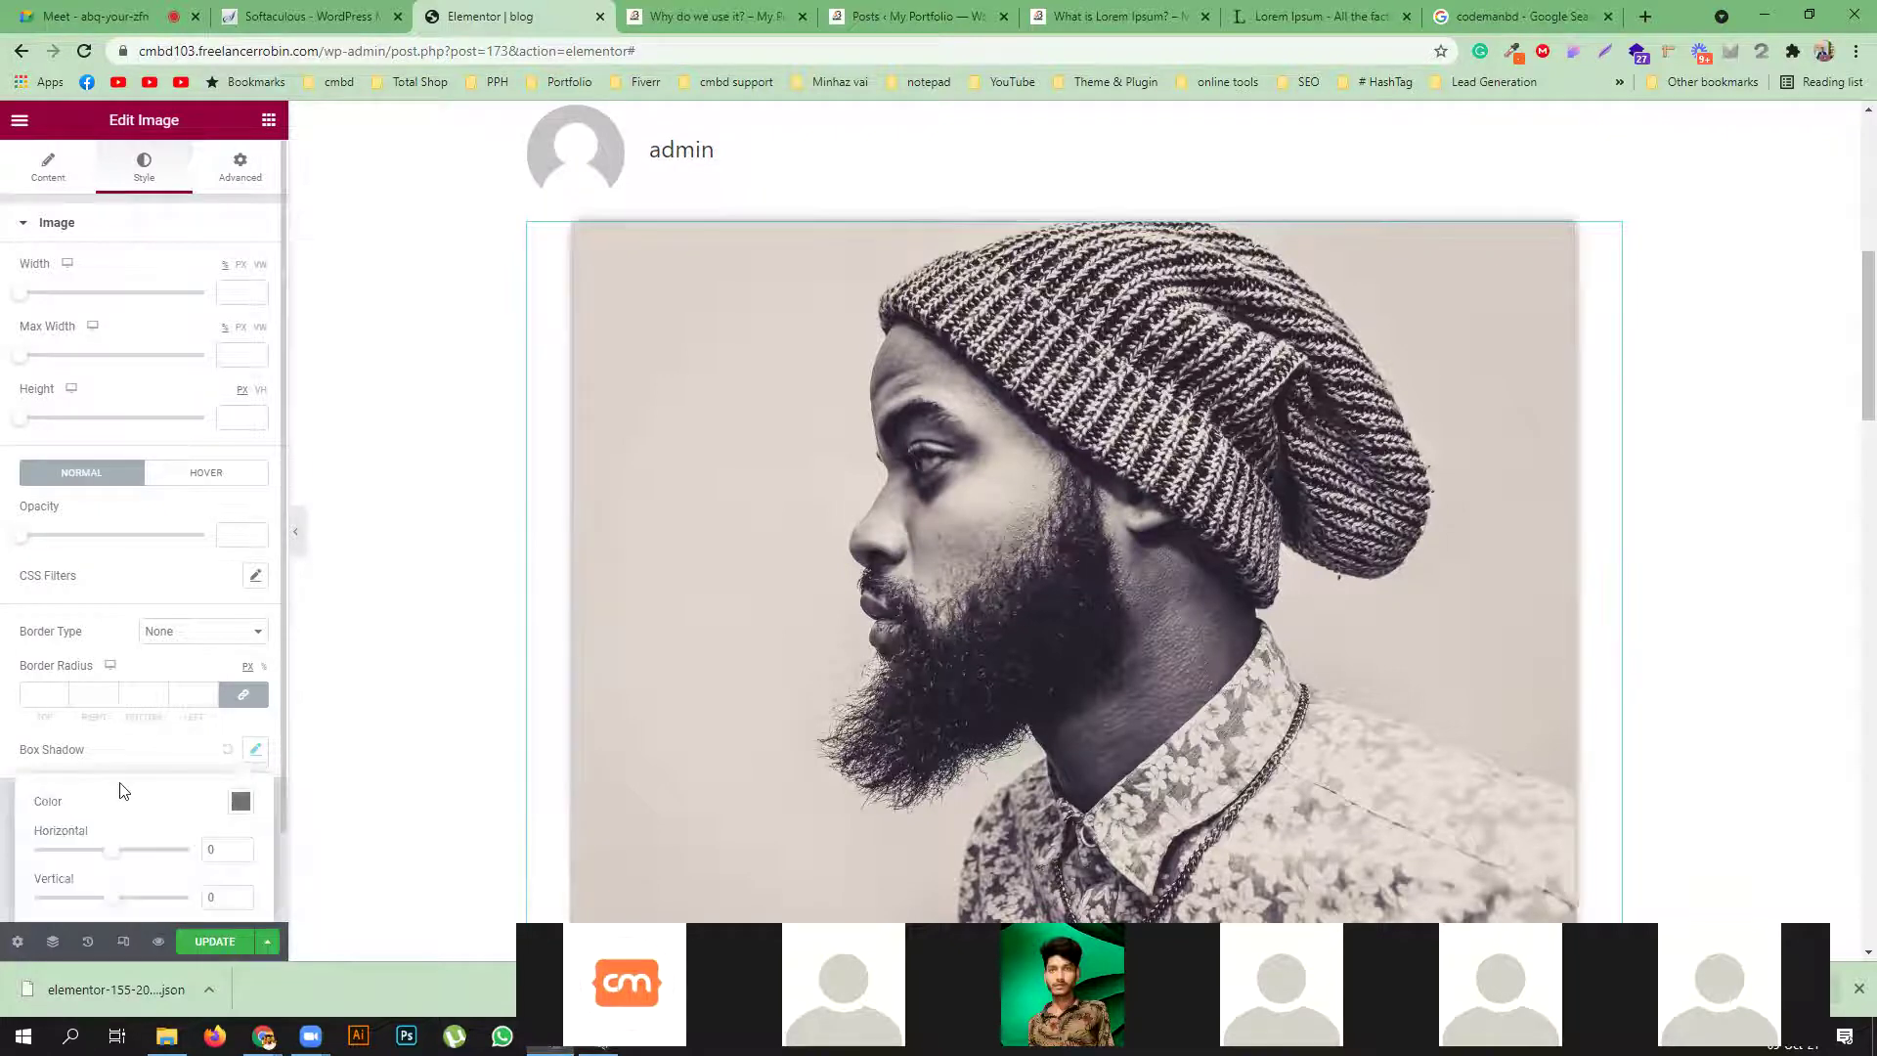
scroll(118, 783, down, 1)
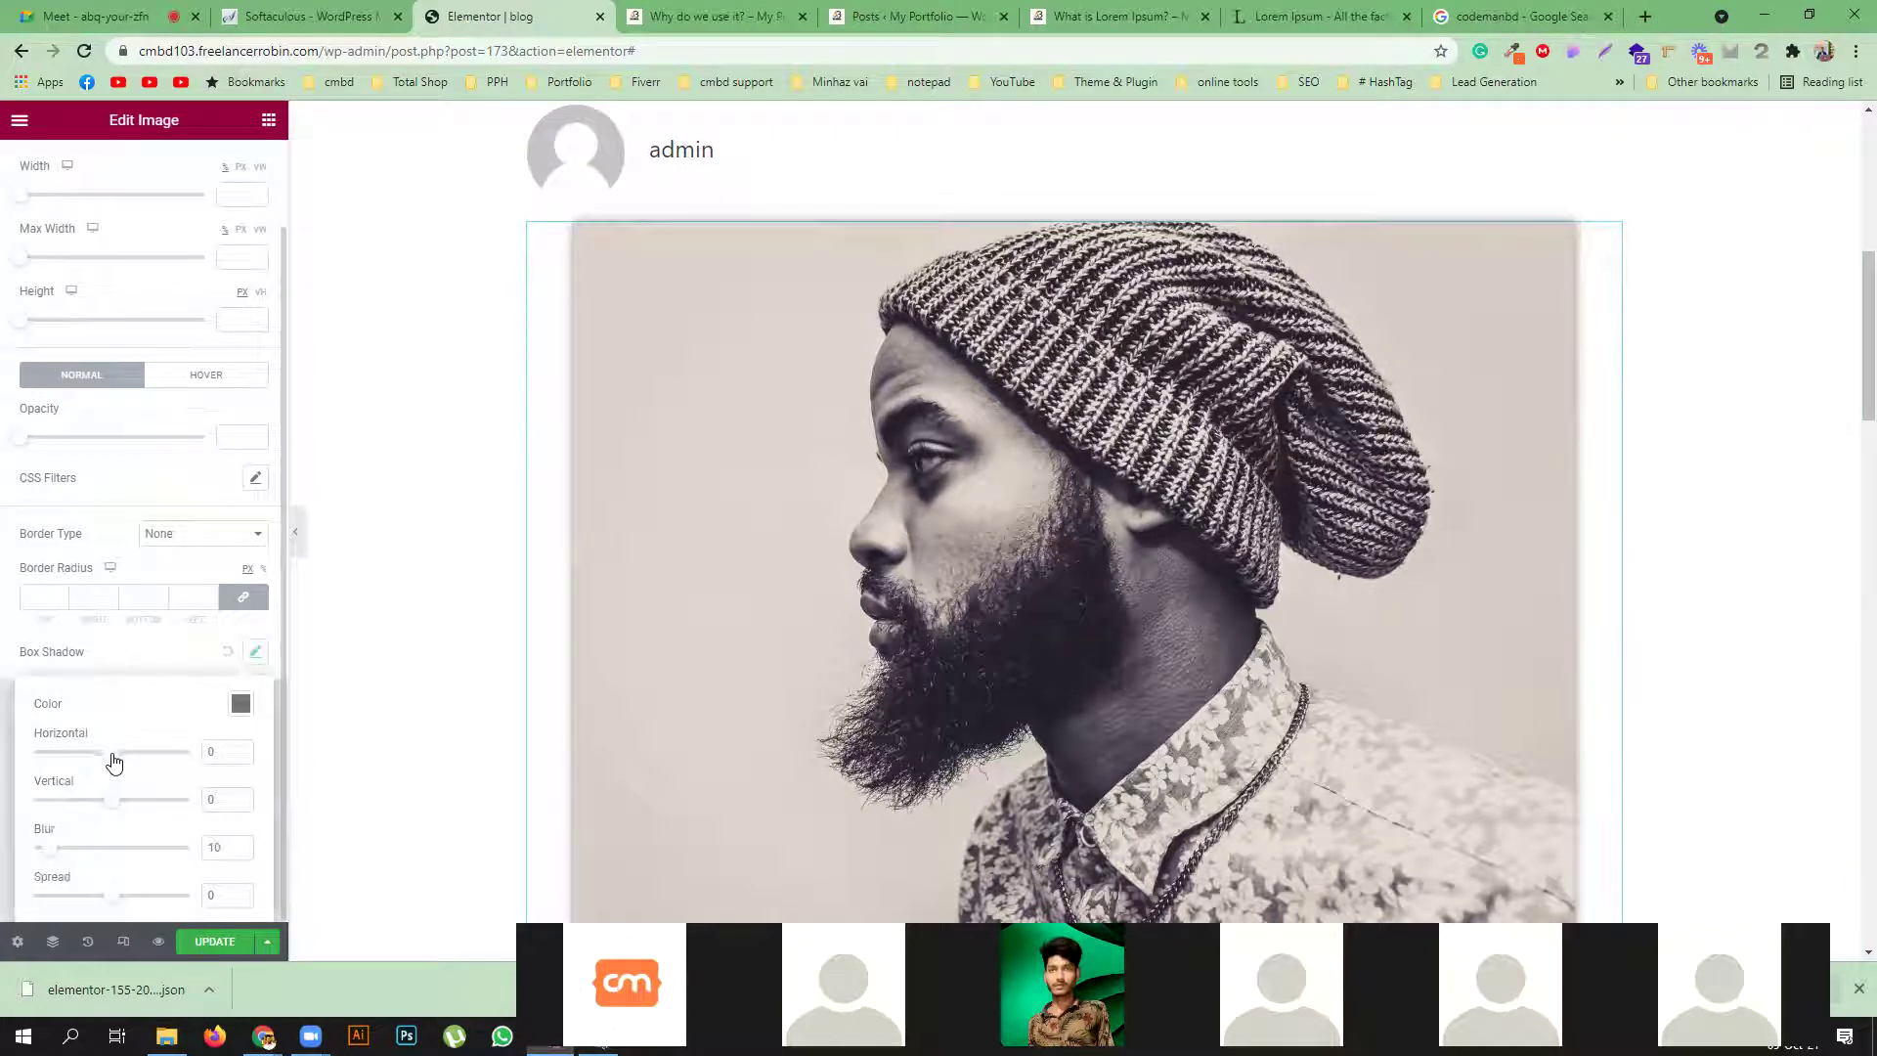
drag(115, 755, 129, 760)
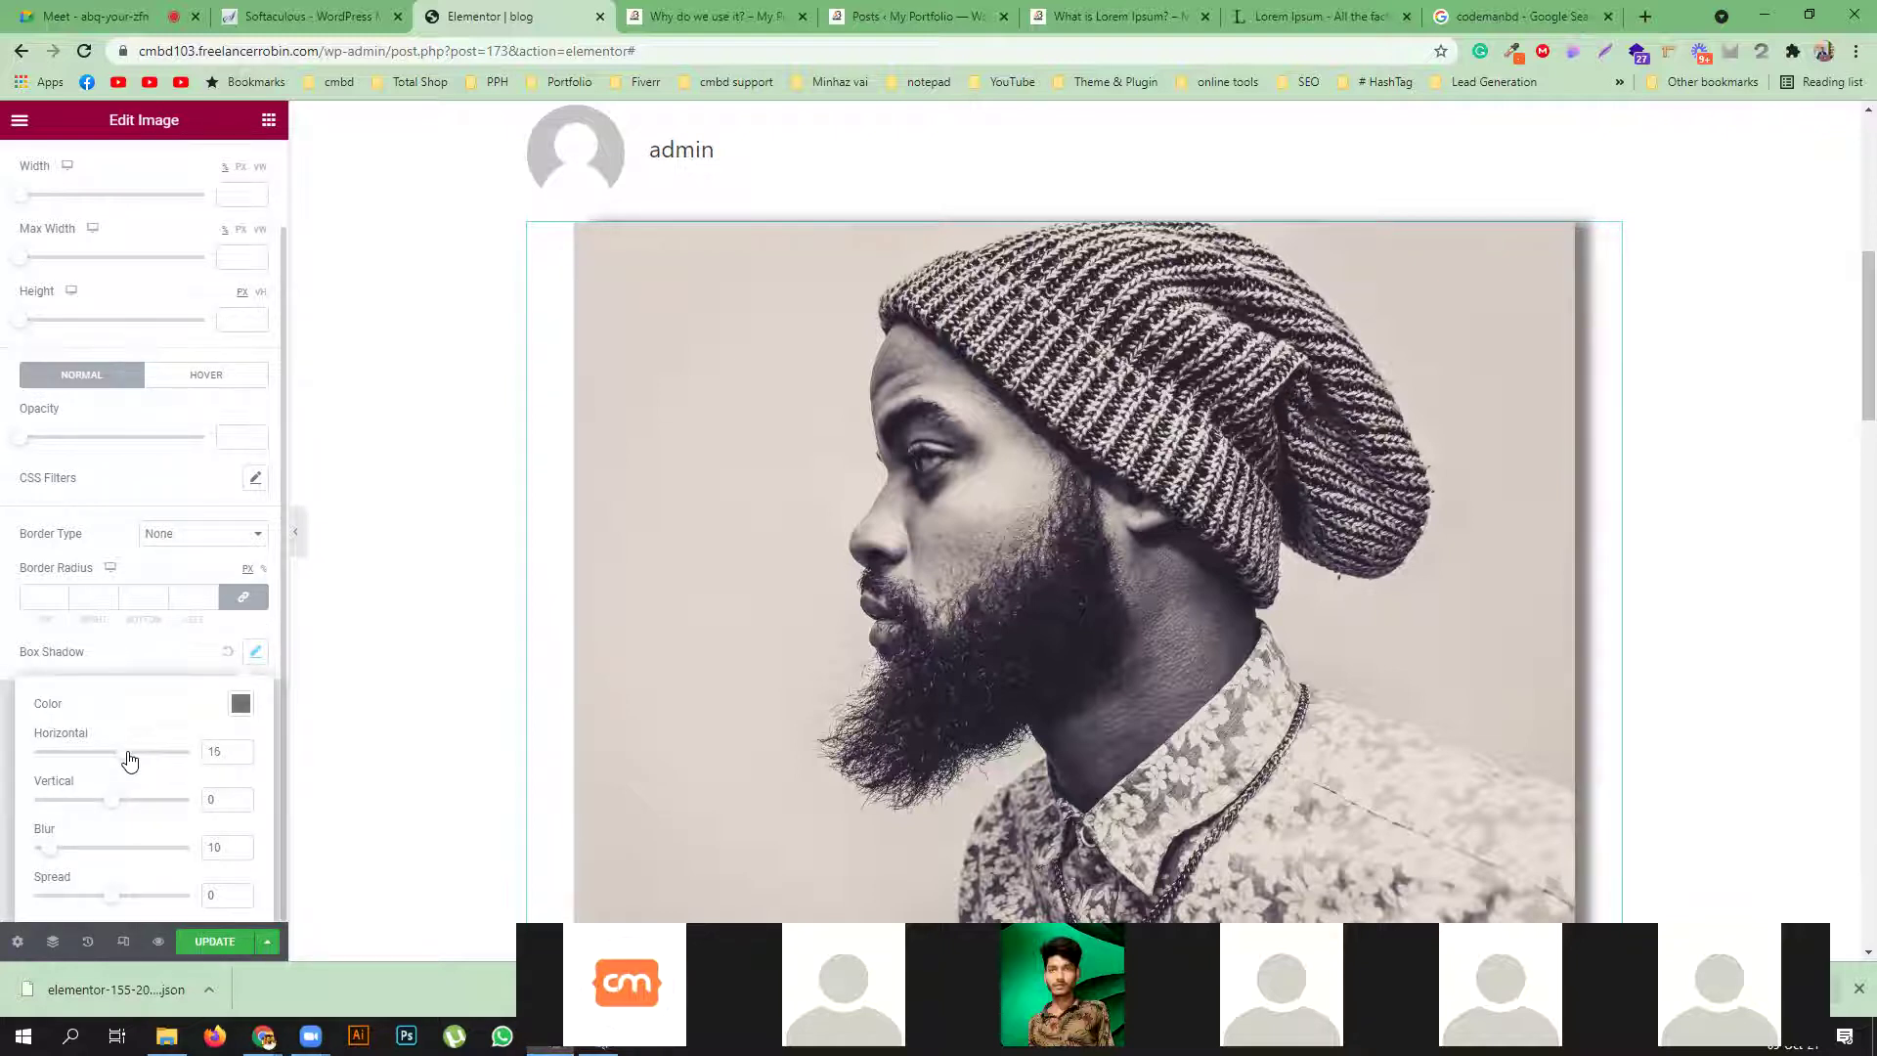
drag(113, 800, 104, 799)
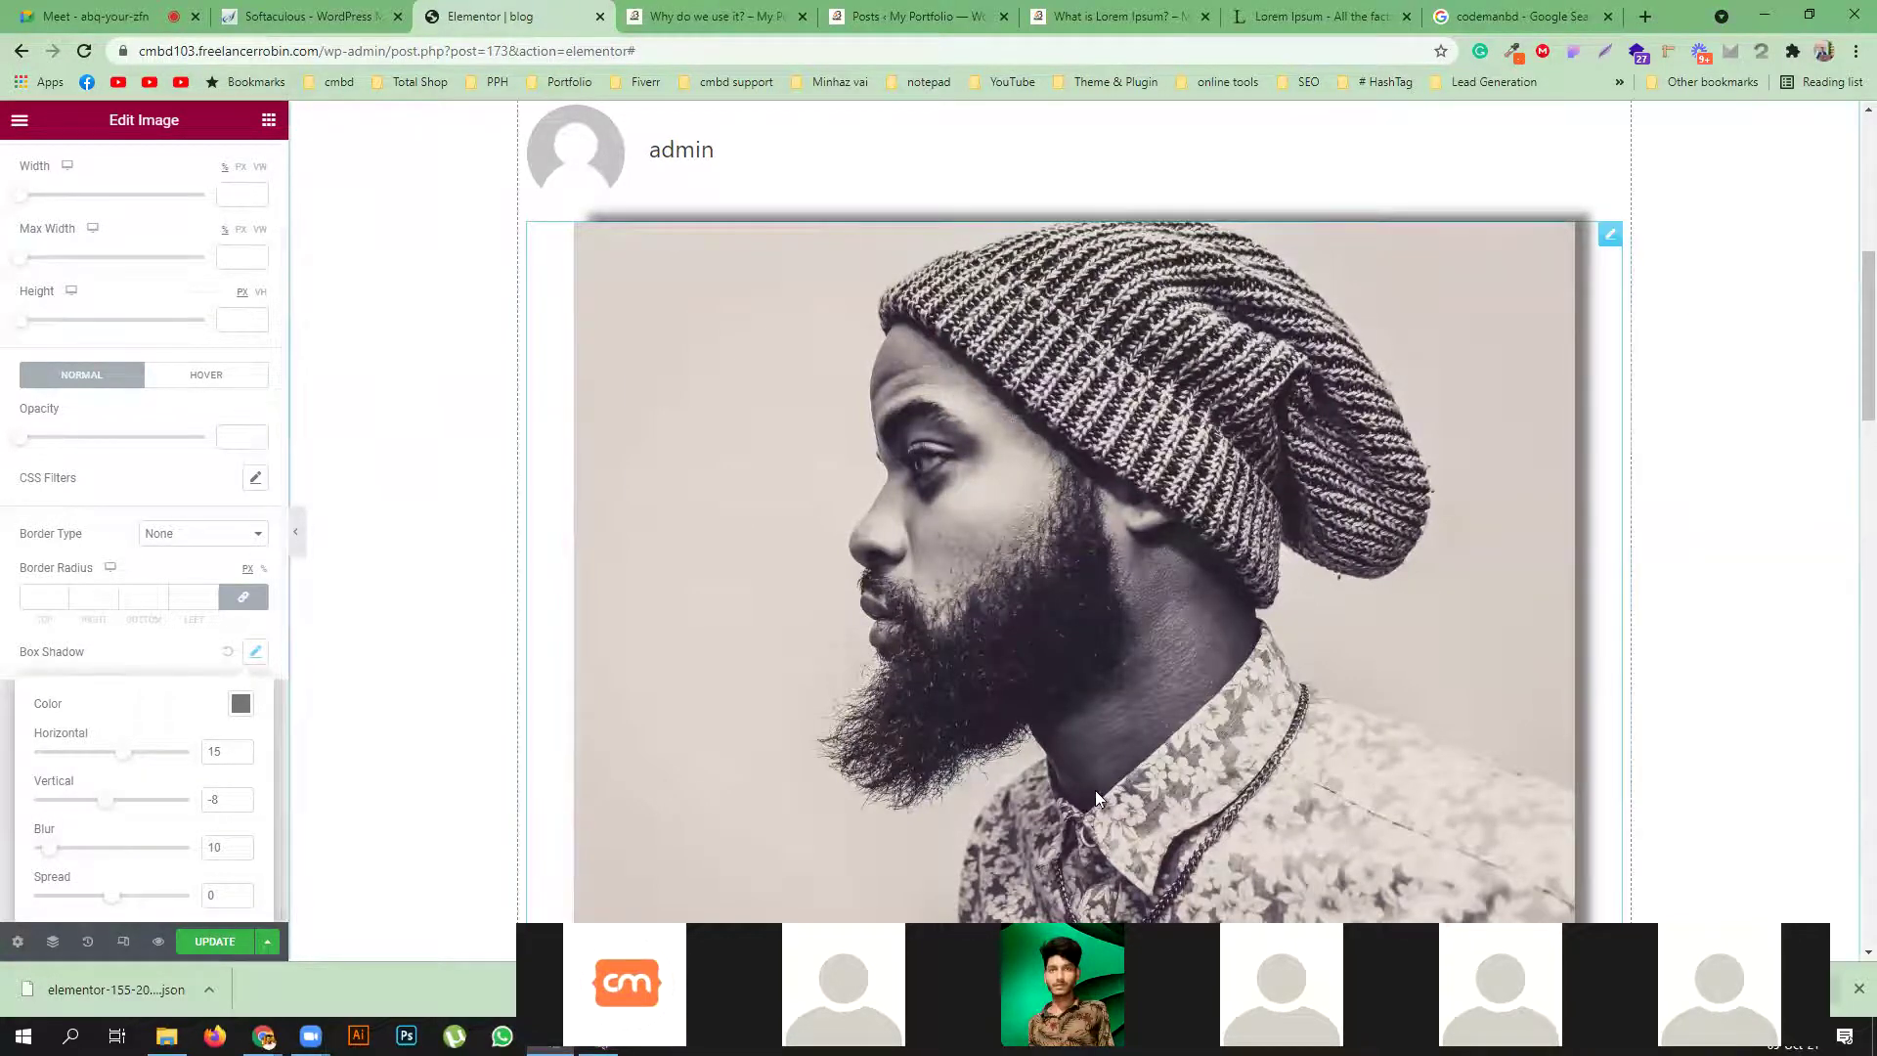
scroll(1211, 755, down, 4)
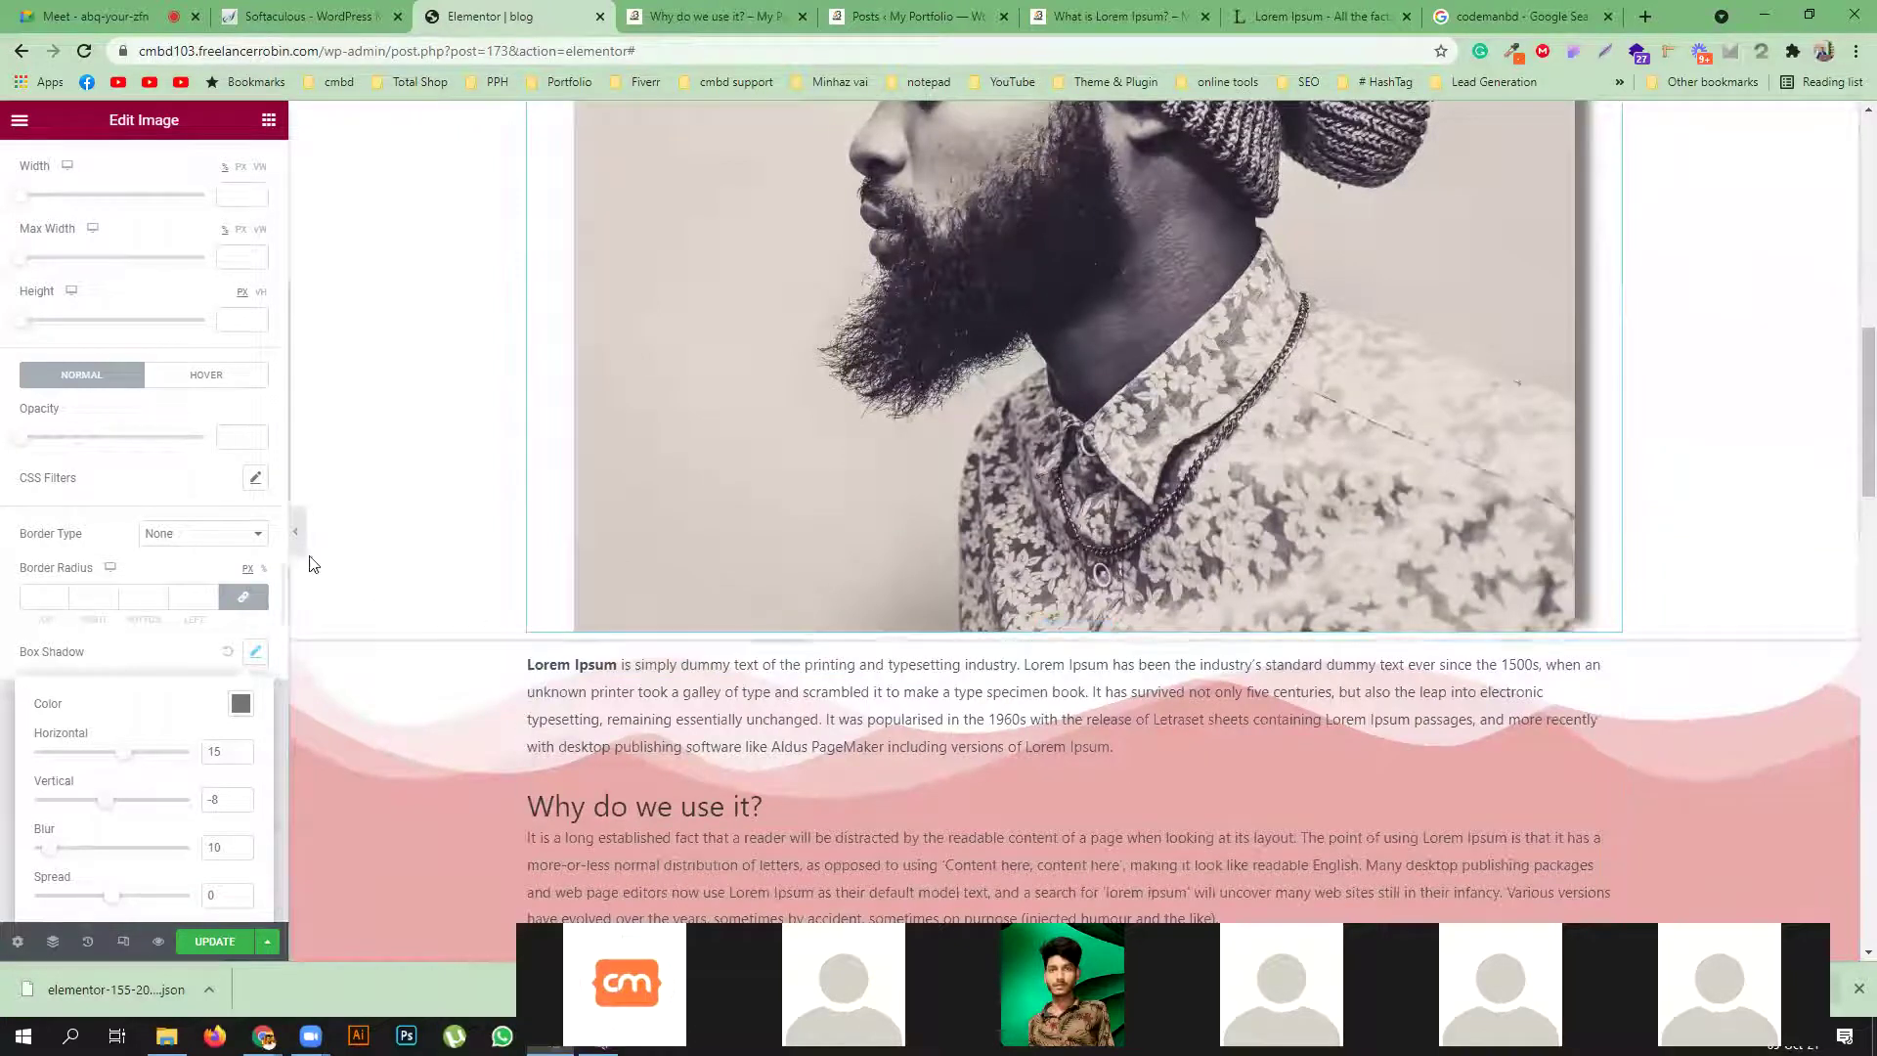
click(162, 663)
scroll(60, 345, up, 1)
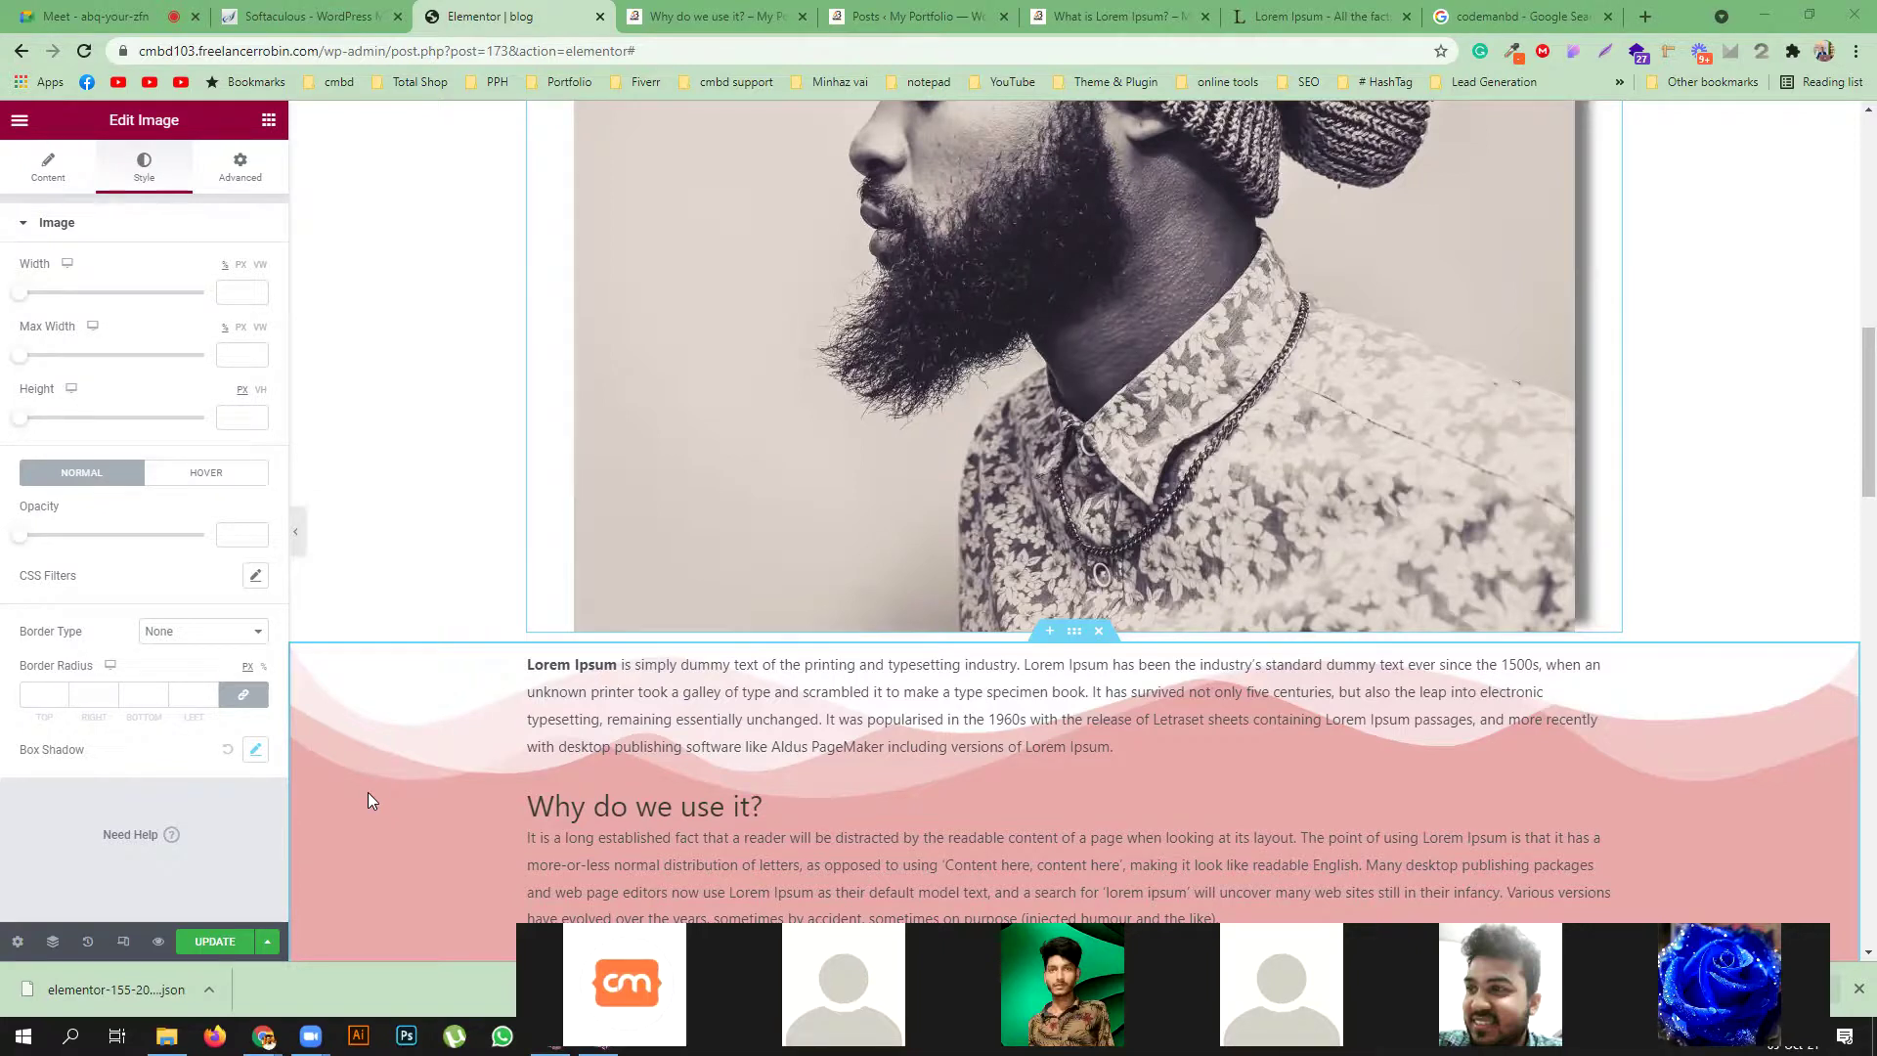
click(221, 941)
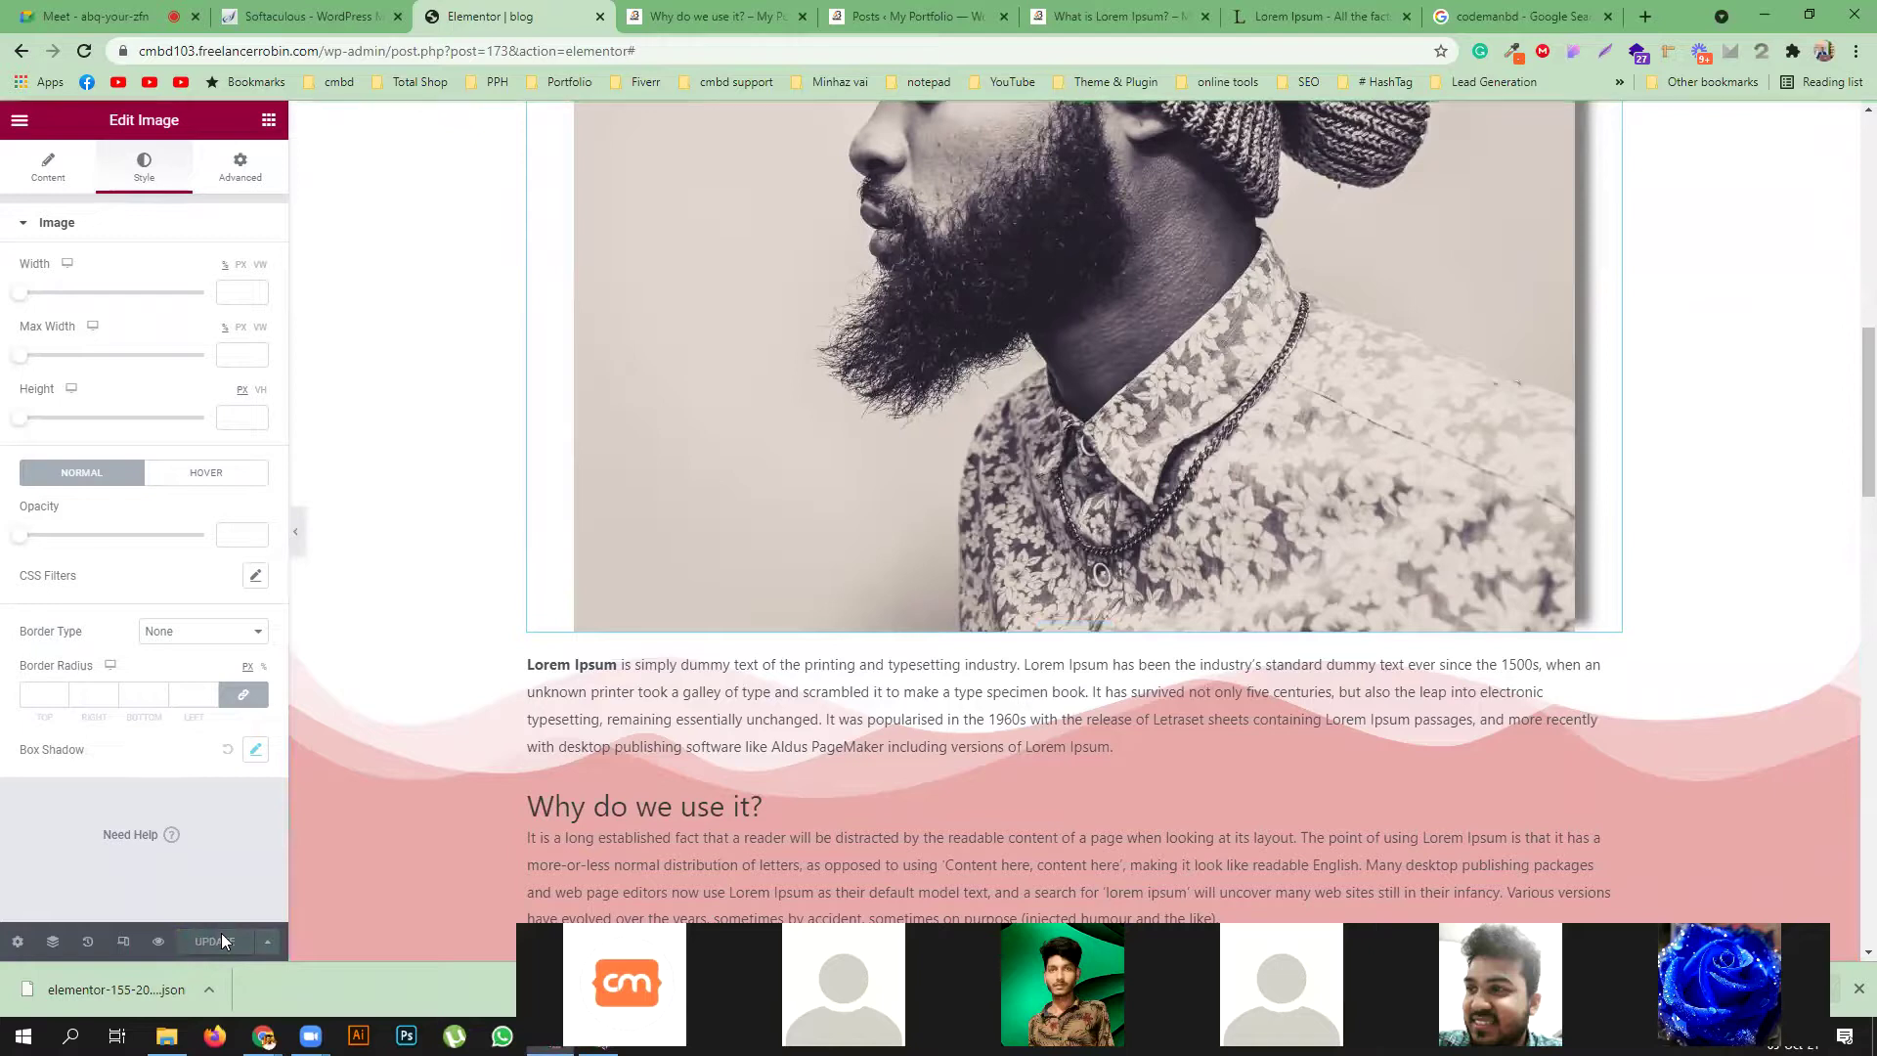